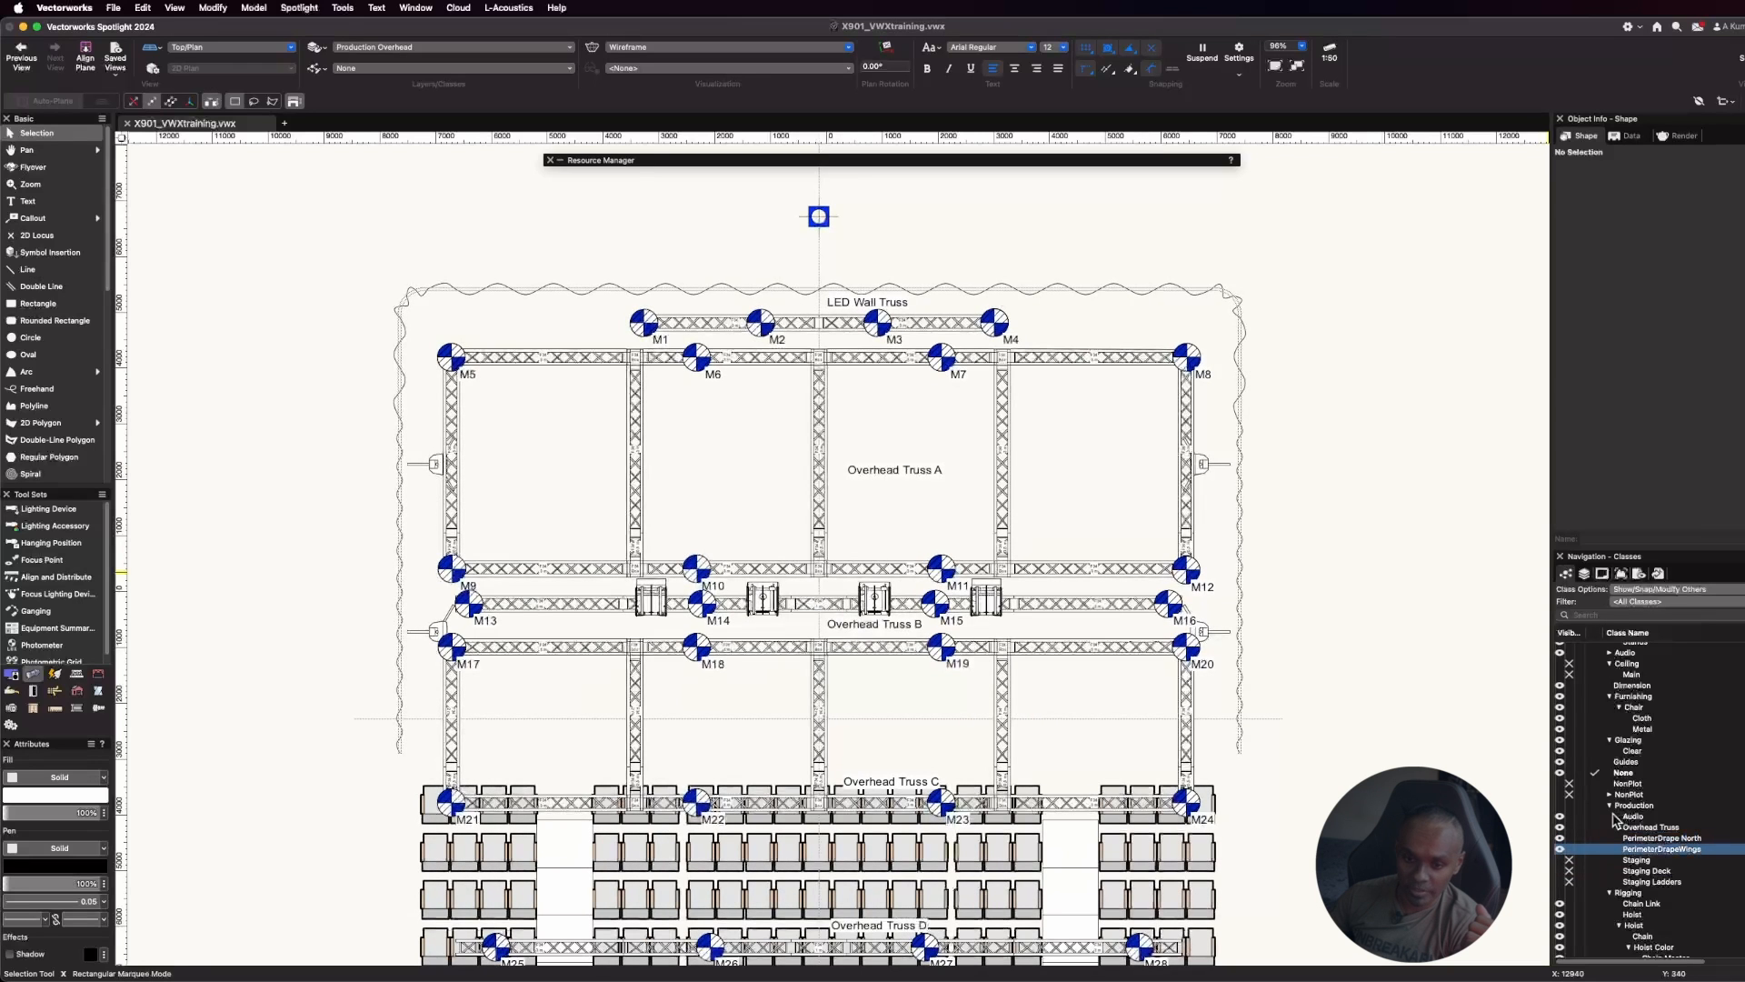
Make the Staging and Staging Deck classes under Production visible
left_click(1560, 859)
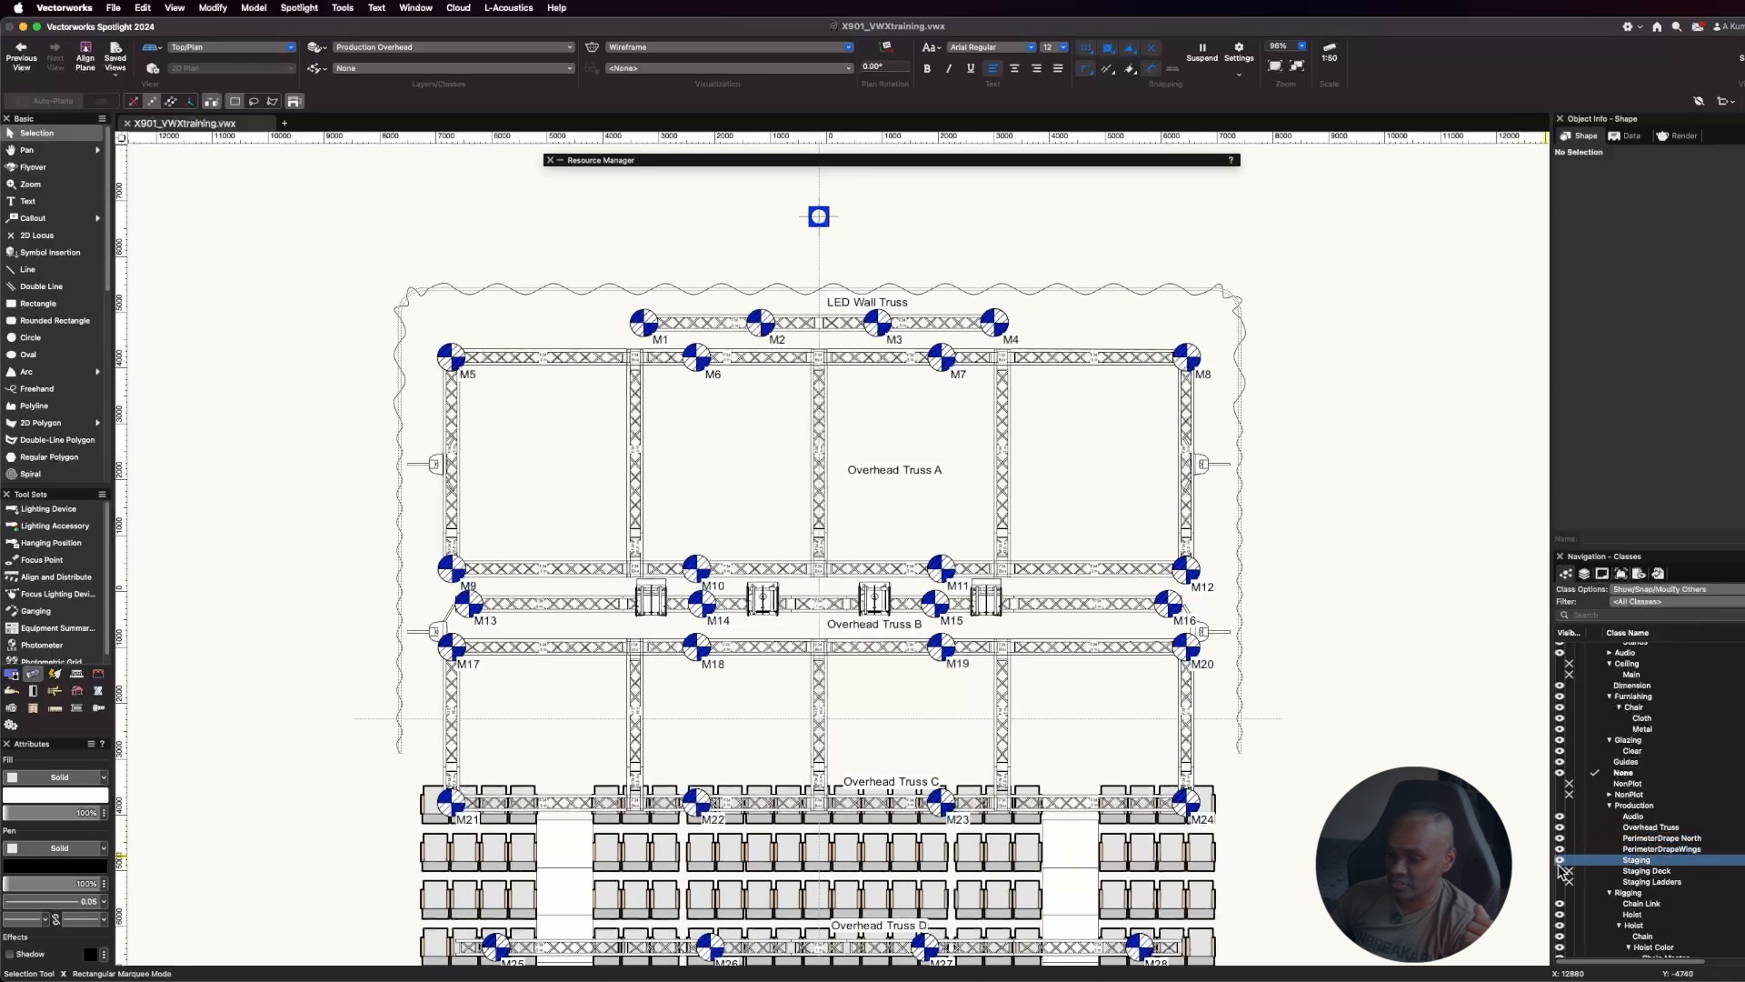
left_click(1560, 870)
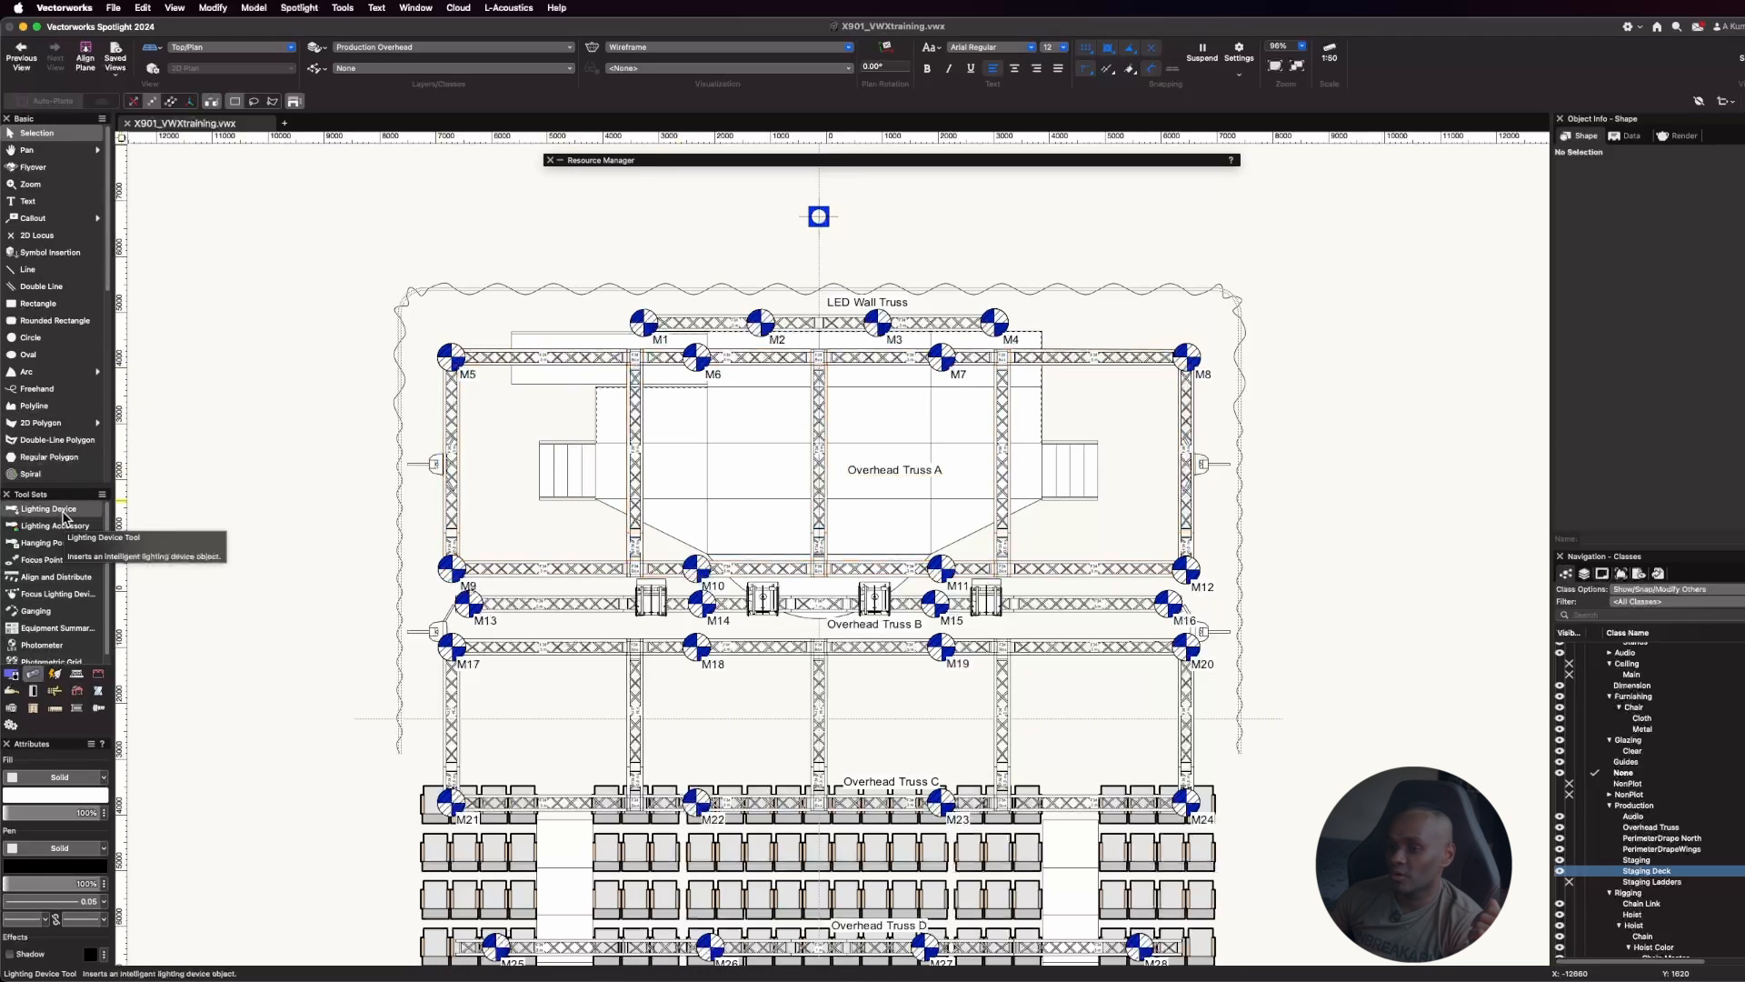
Start the Lighting Device tool and open the Ayrton Moving Light library for choosing the lighting symbol
left_click(63, 516)
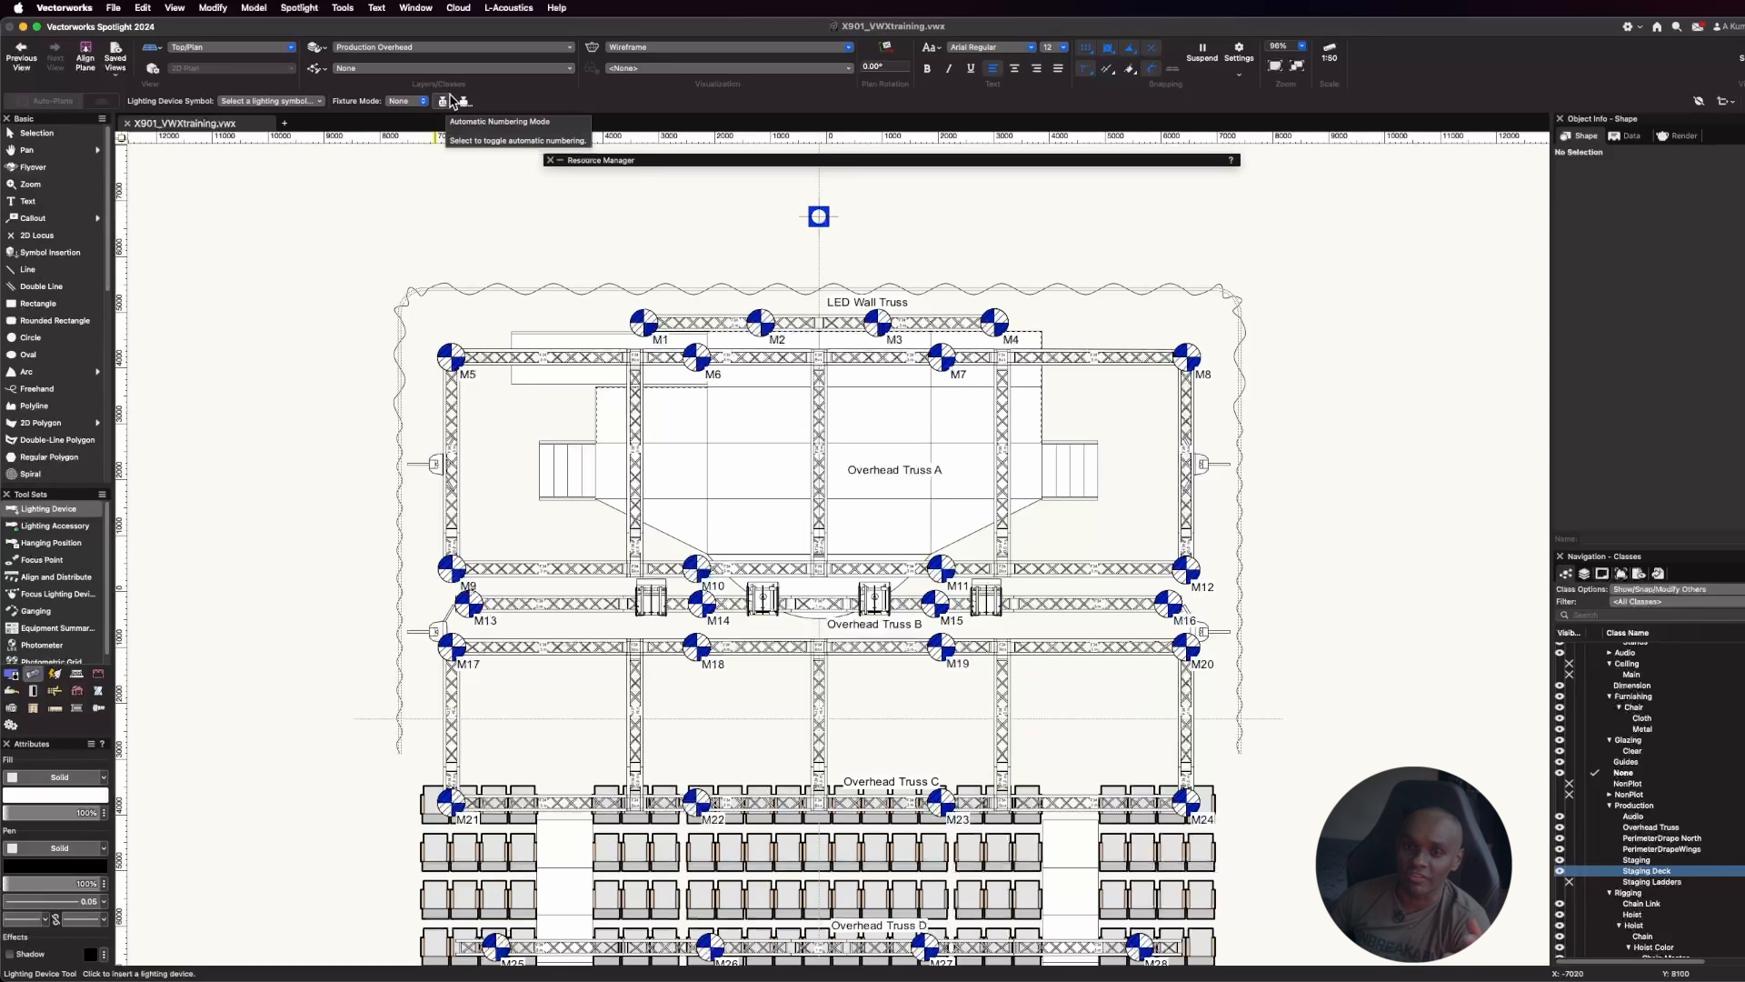
left_click(318, 101)
scroll(303, 263, "down", 5)
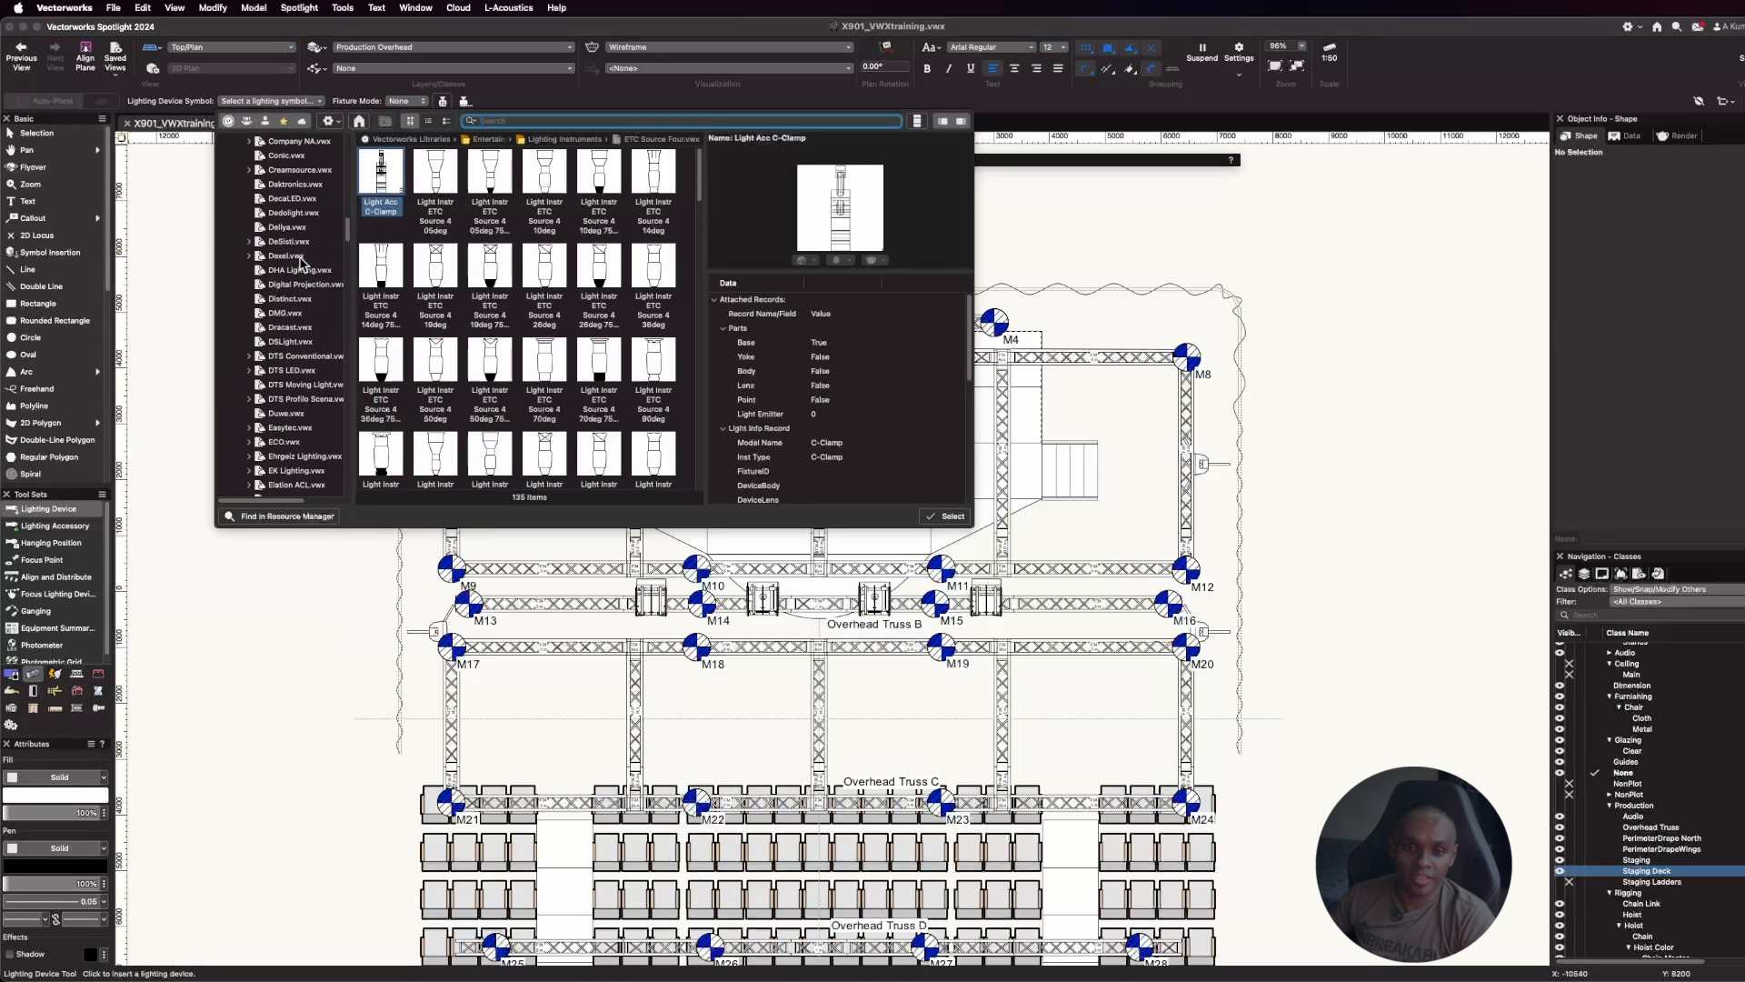
scroll(314, 345, "up", 10)
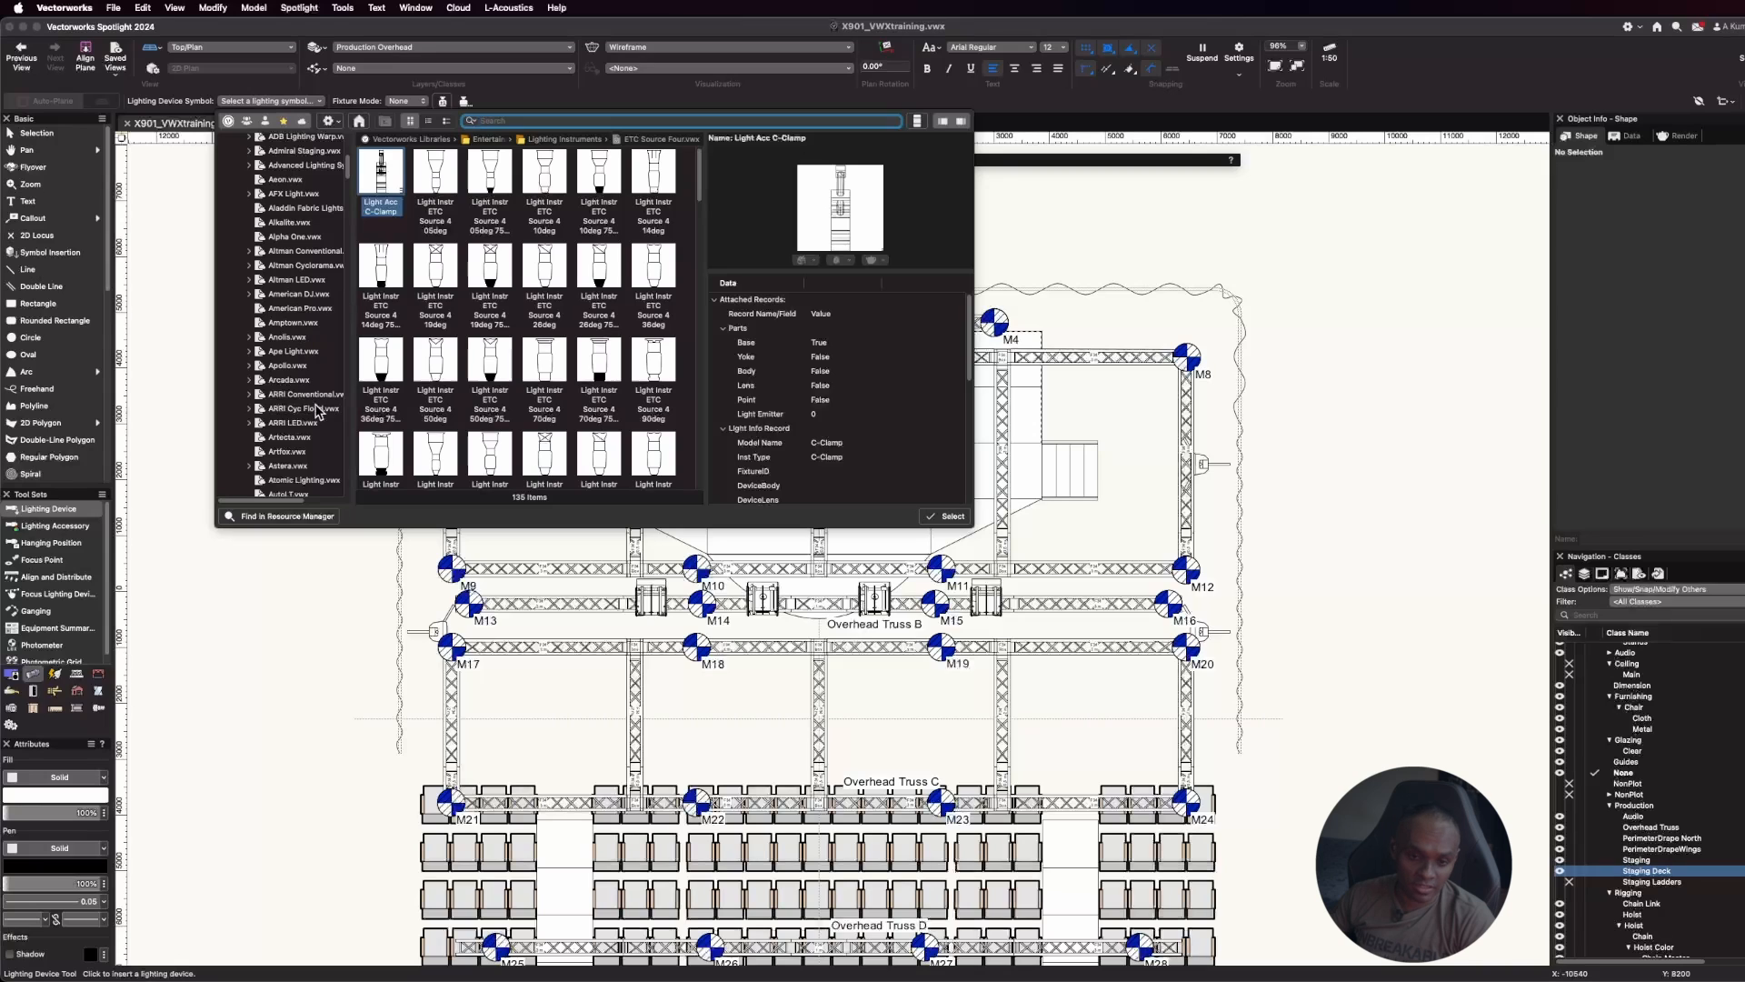
scroll(295, 359, "down", 5)
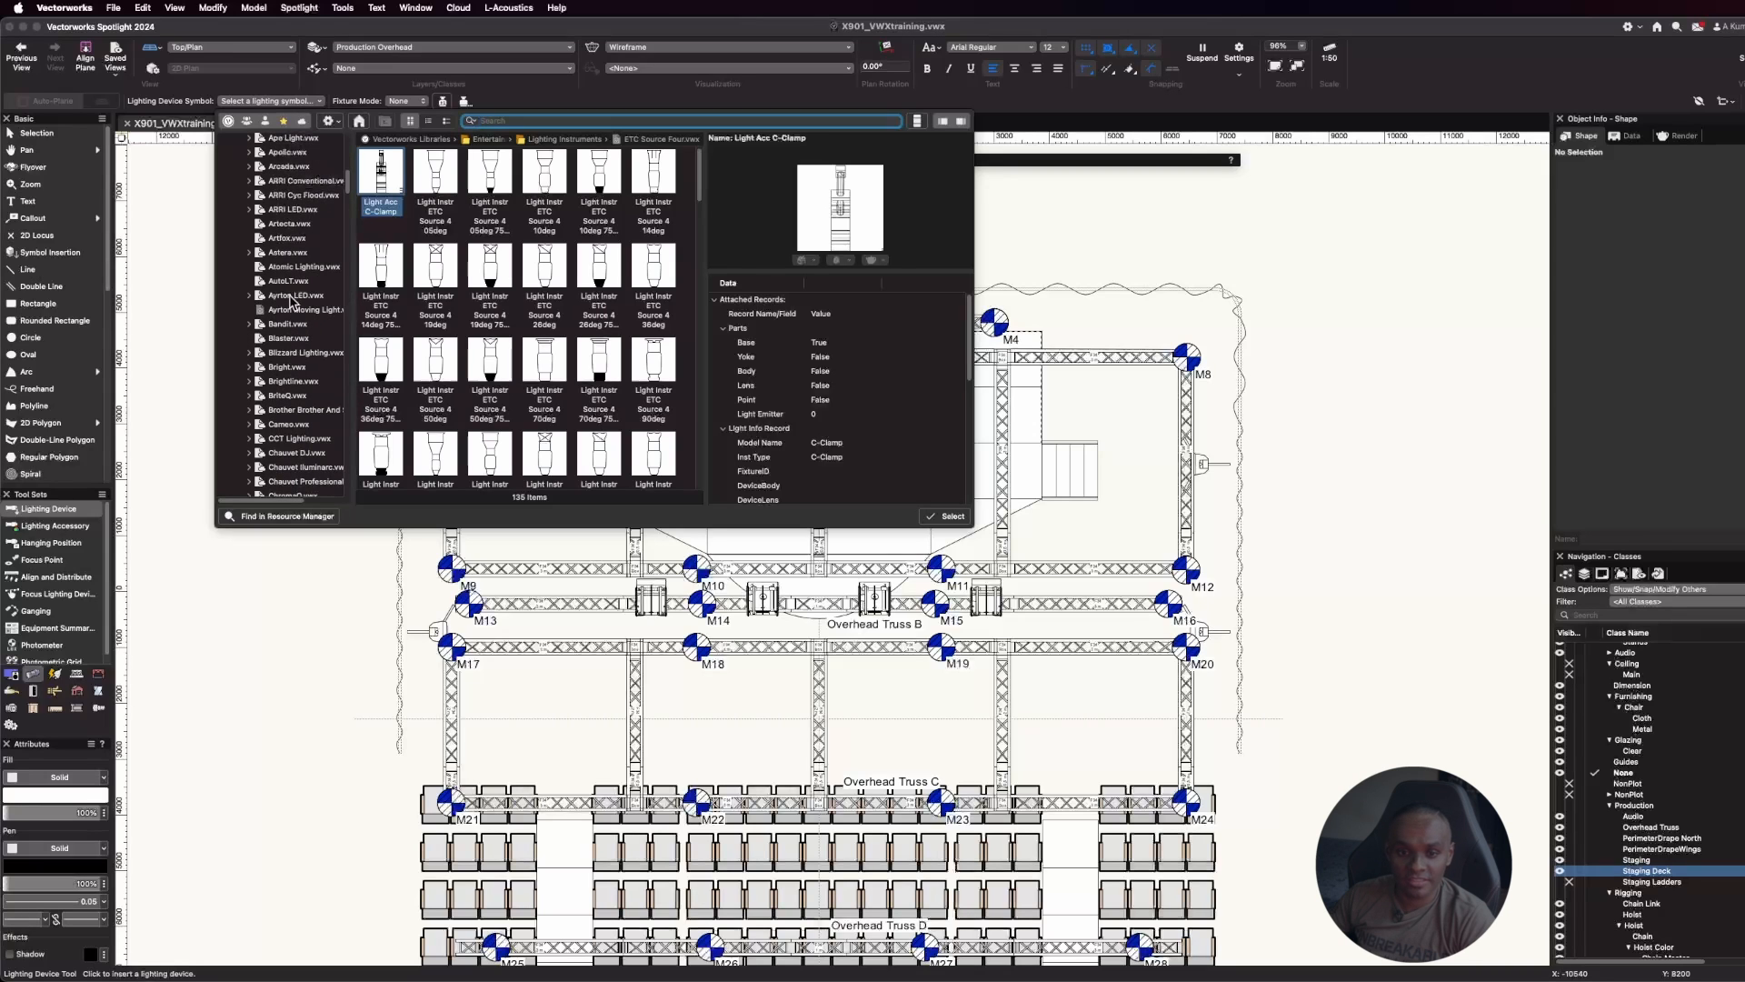
left_click(289, 310)
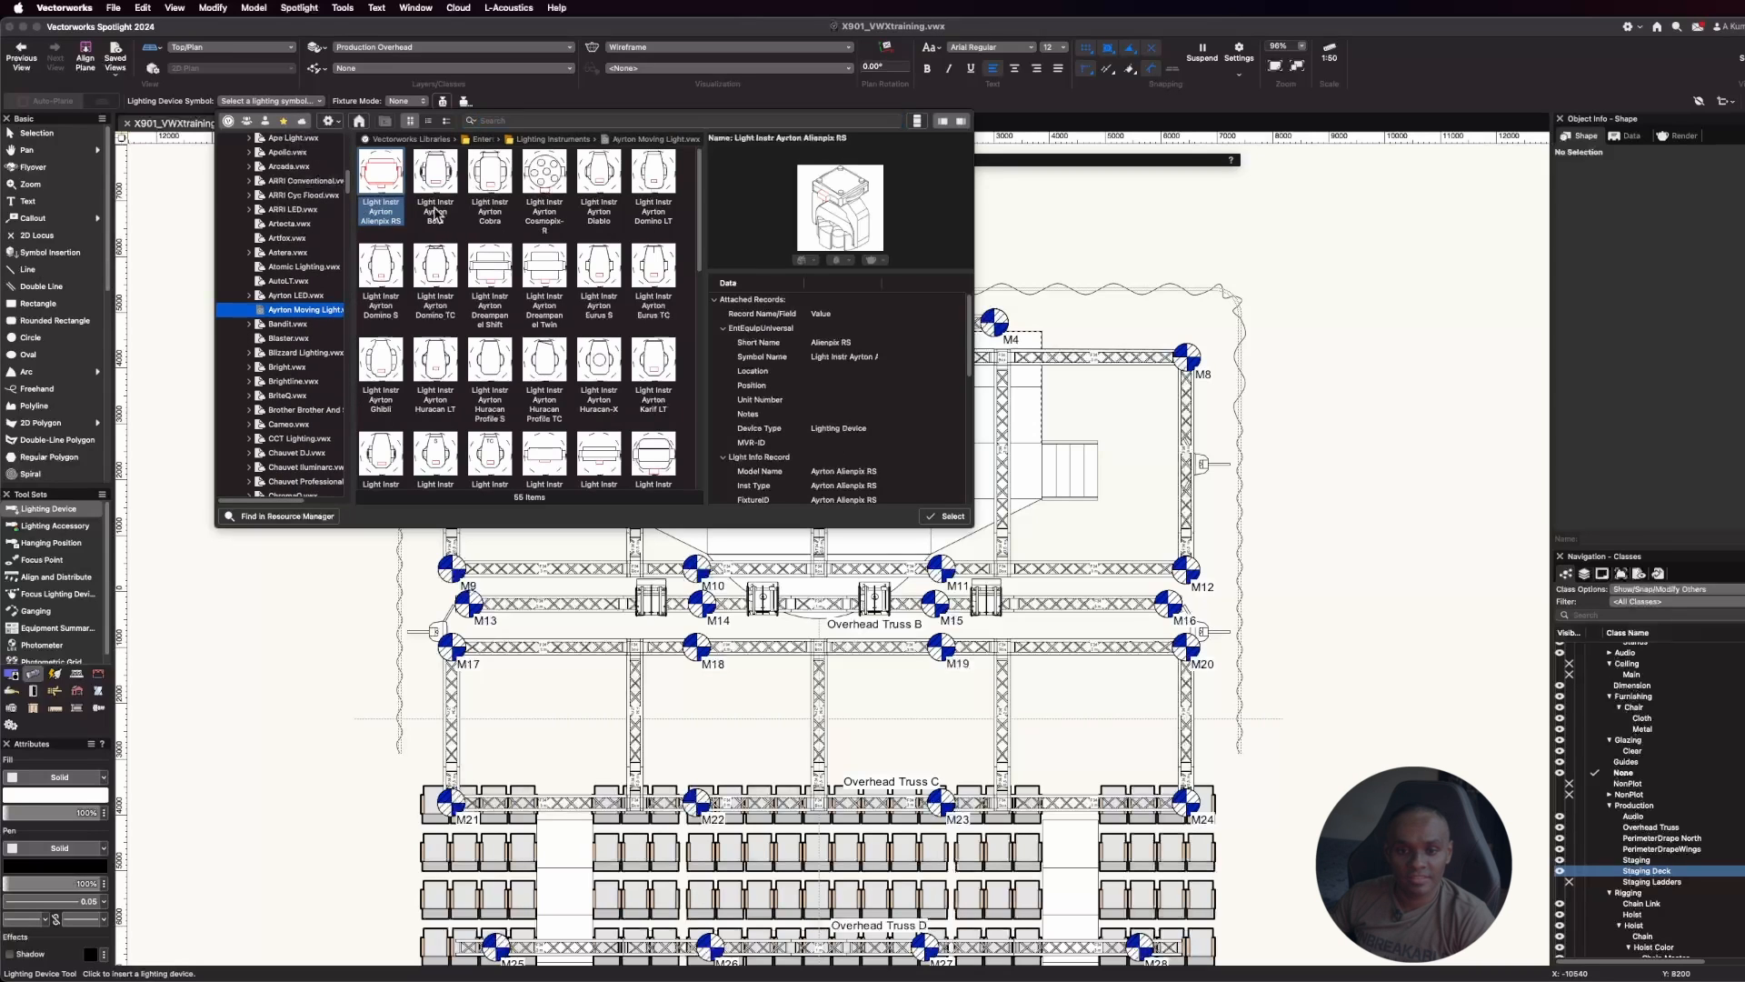
Search the symbols for "ghibli", choose Light Instr Ayrton Ghibli, and set the fixture mode to Ayrton Ghibli Ba
left_click(561, 120)
type("ghi")
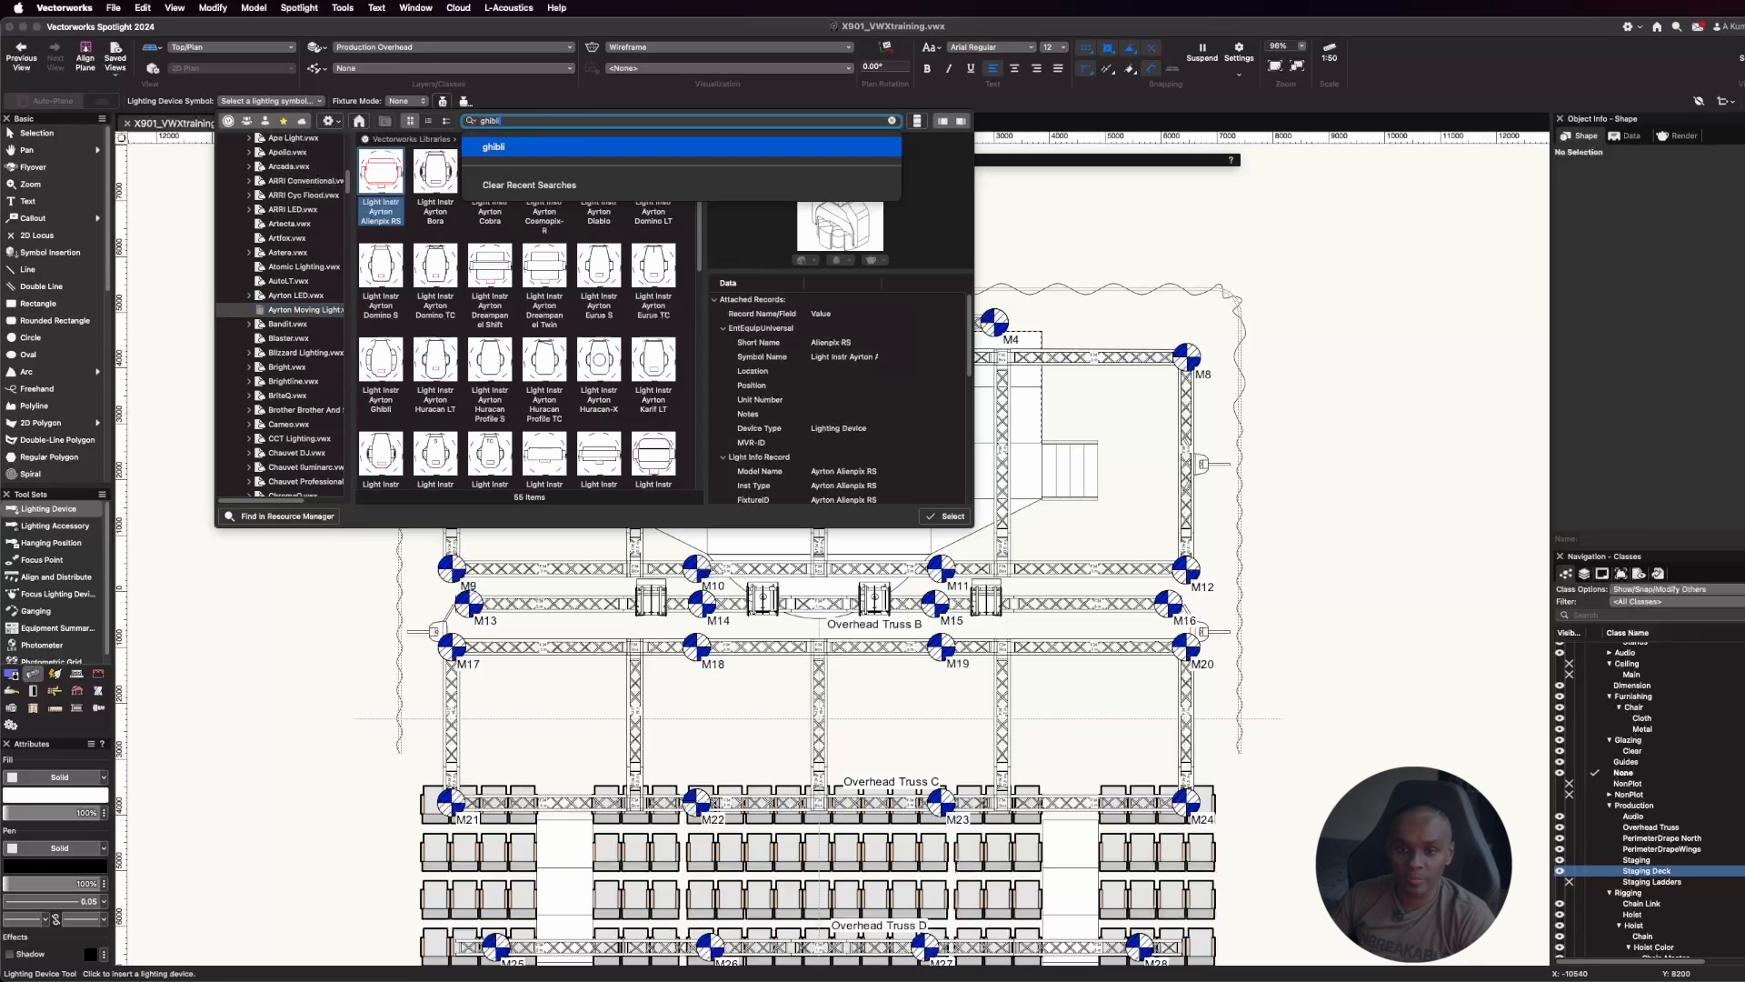
type("bli")
key("Return")
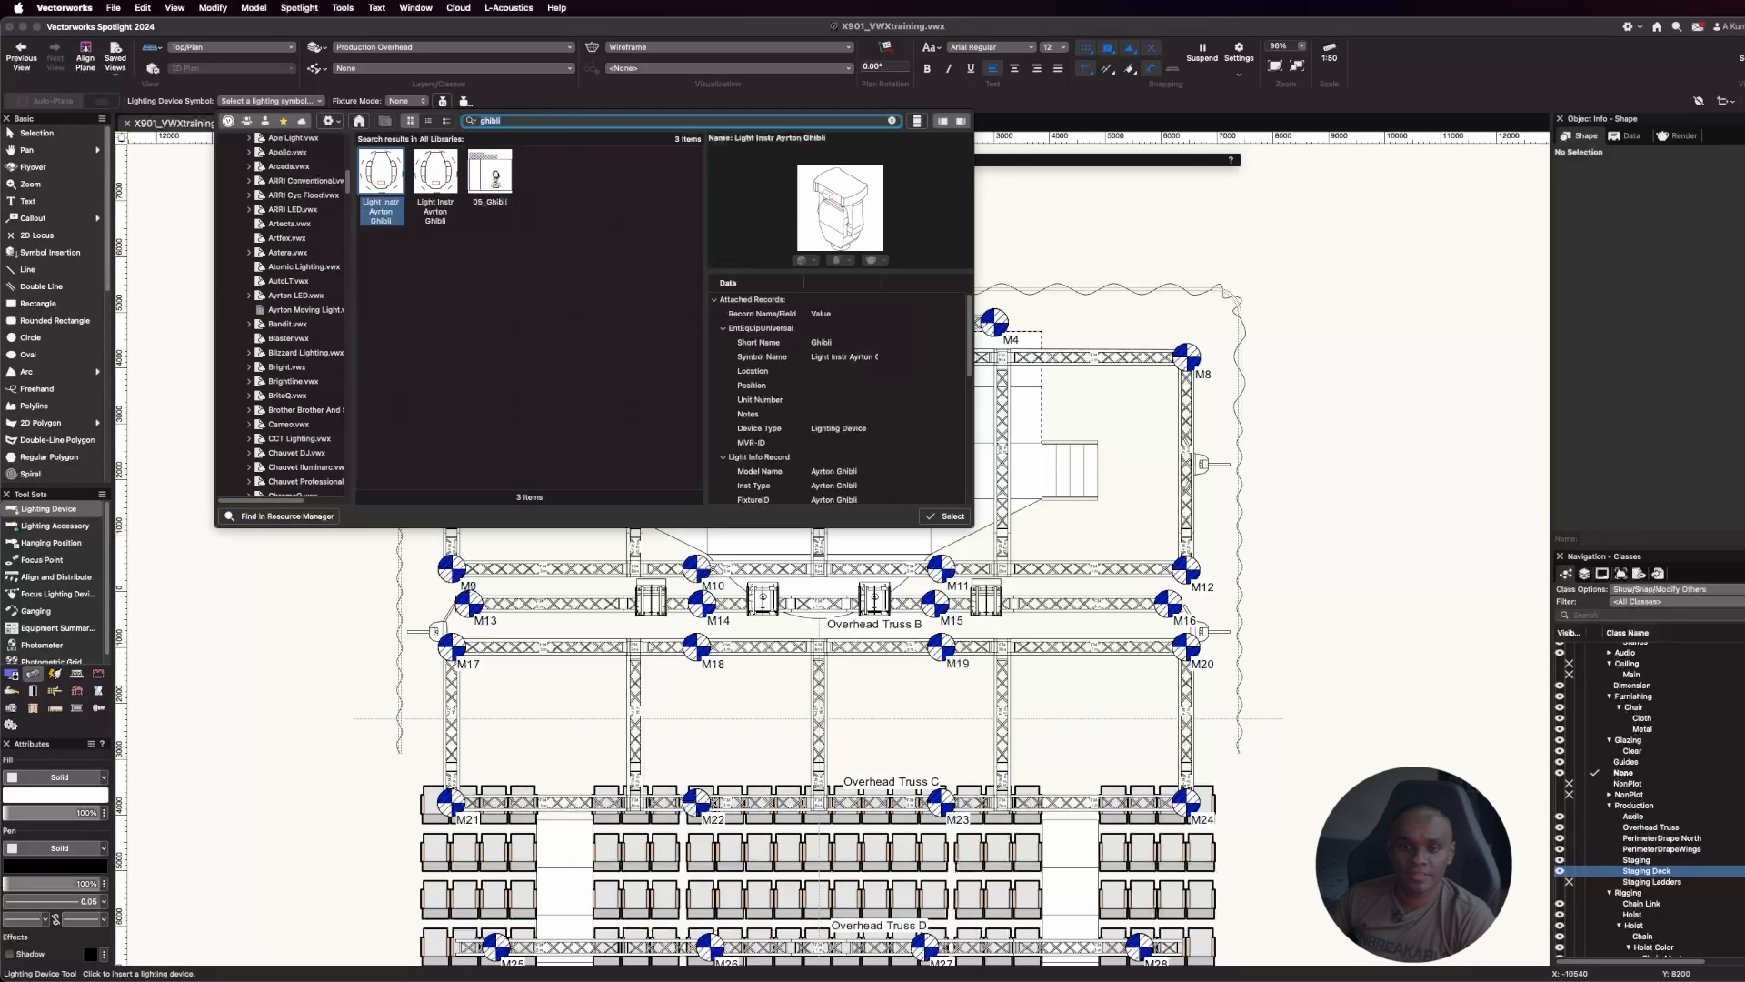
left_click(378, 186)
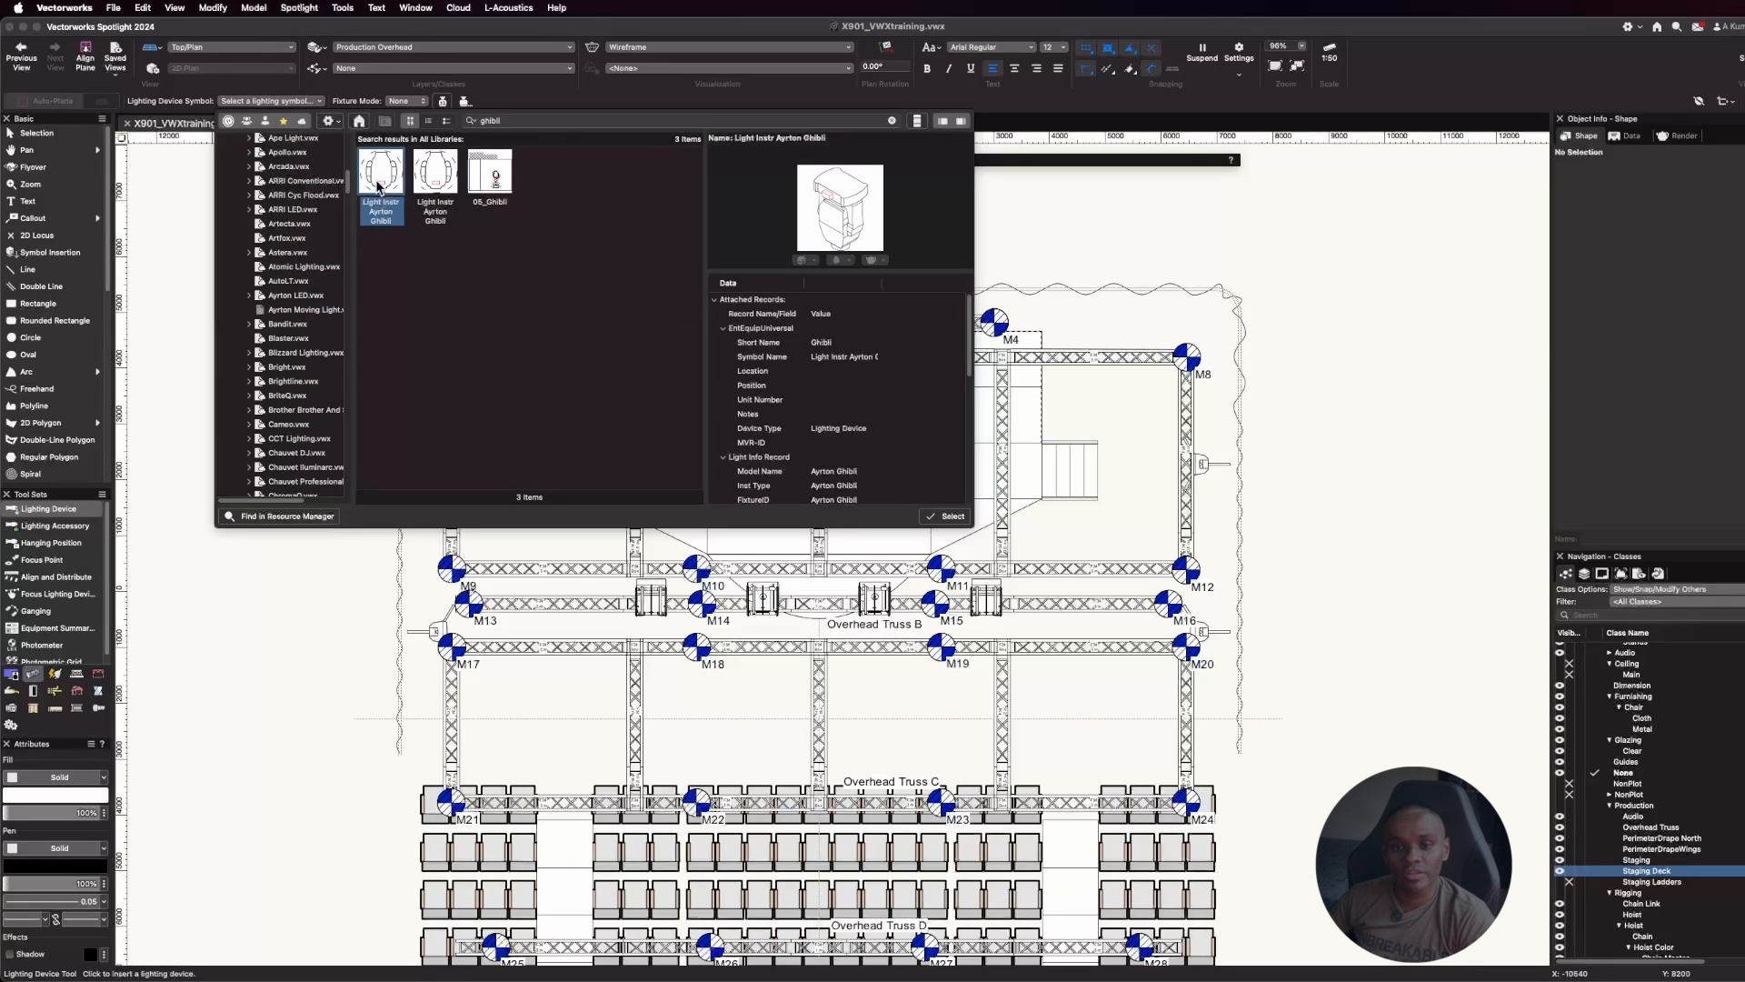
left_click(952, 516)
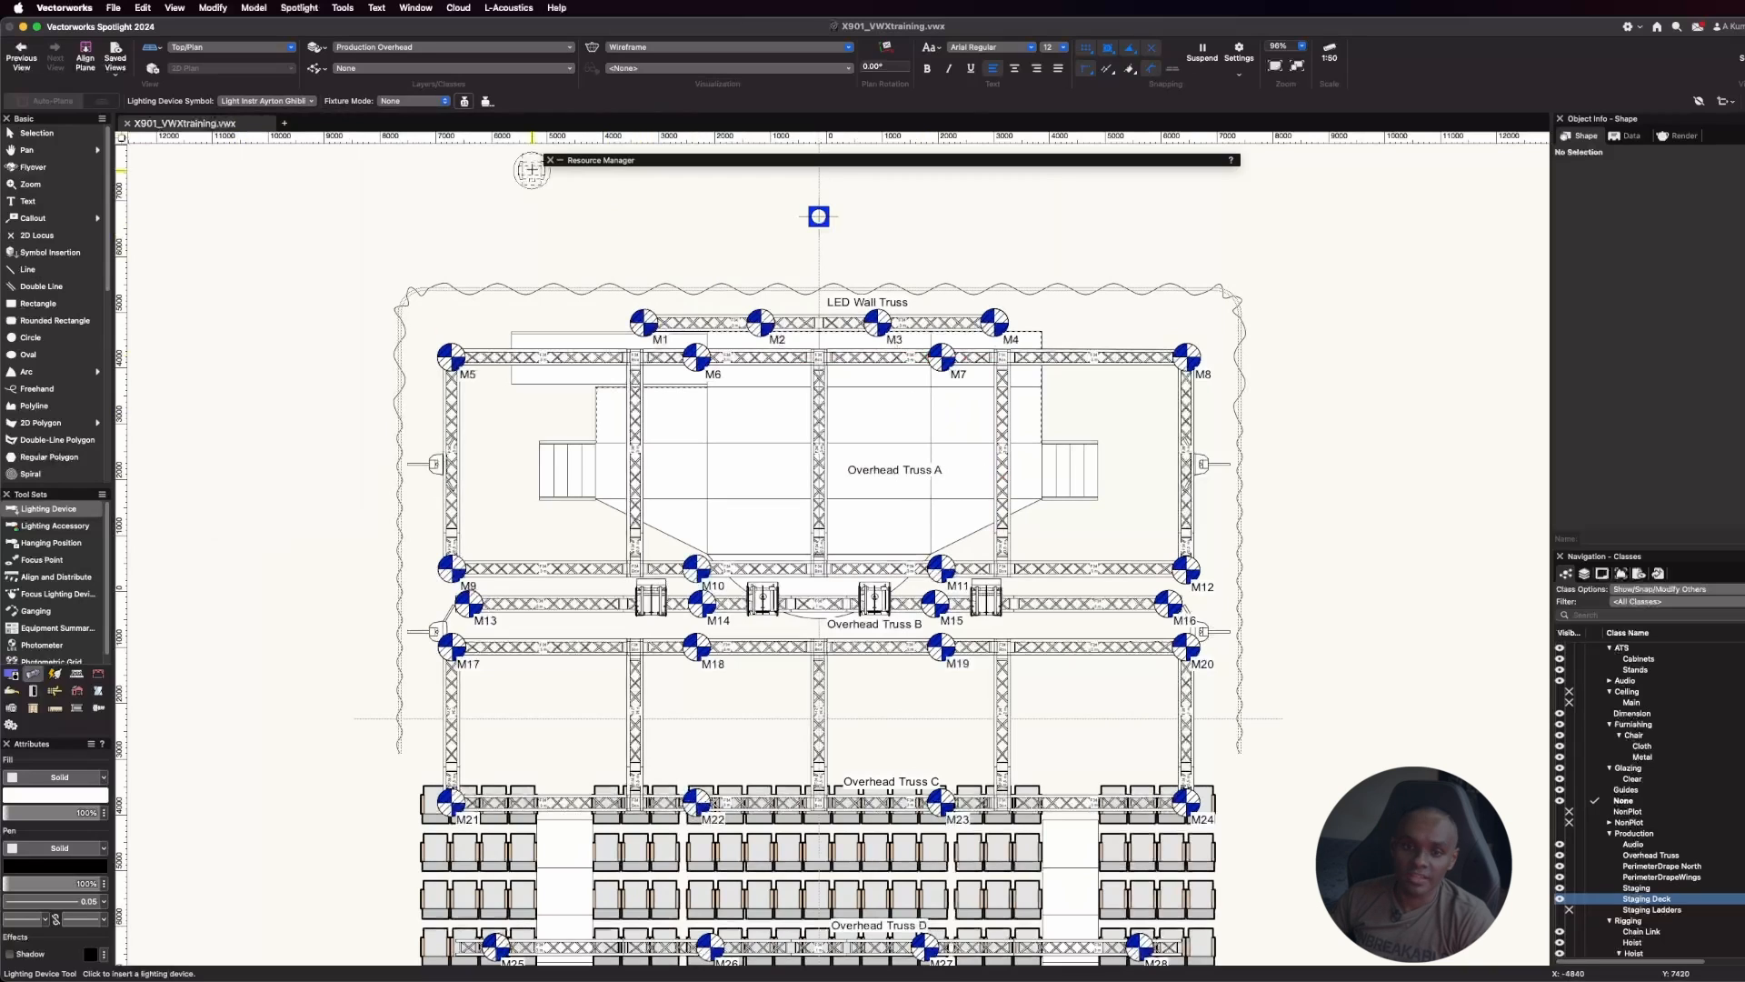
left_click(431, 104)
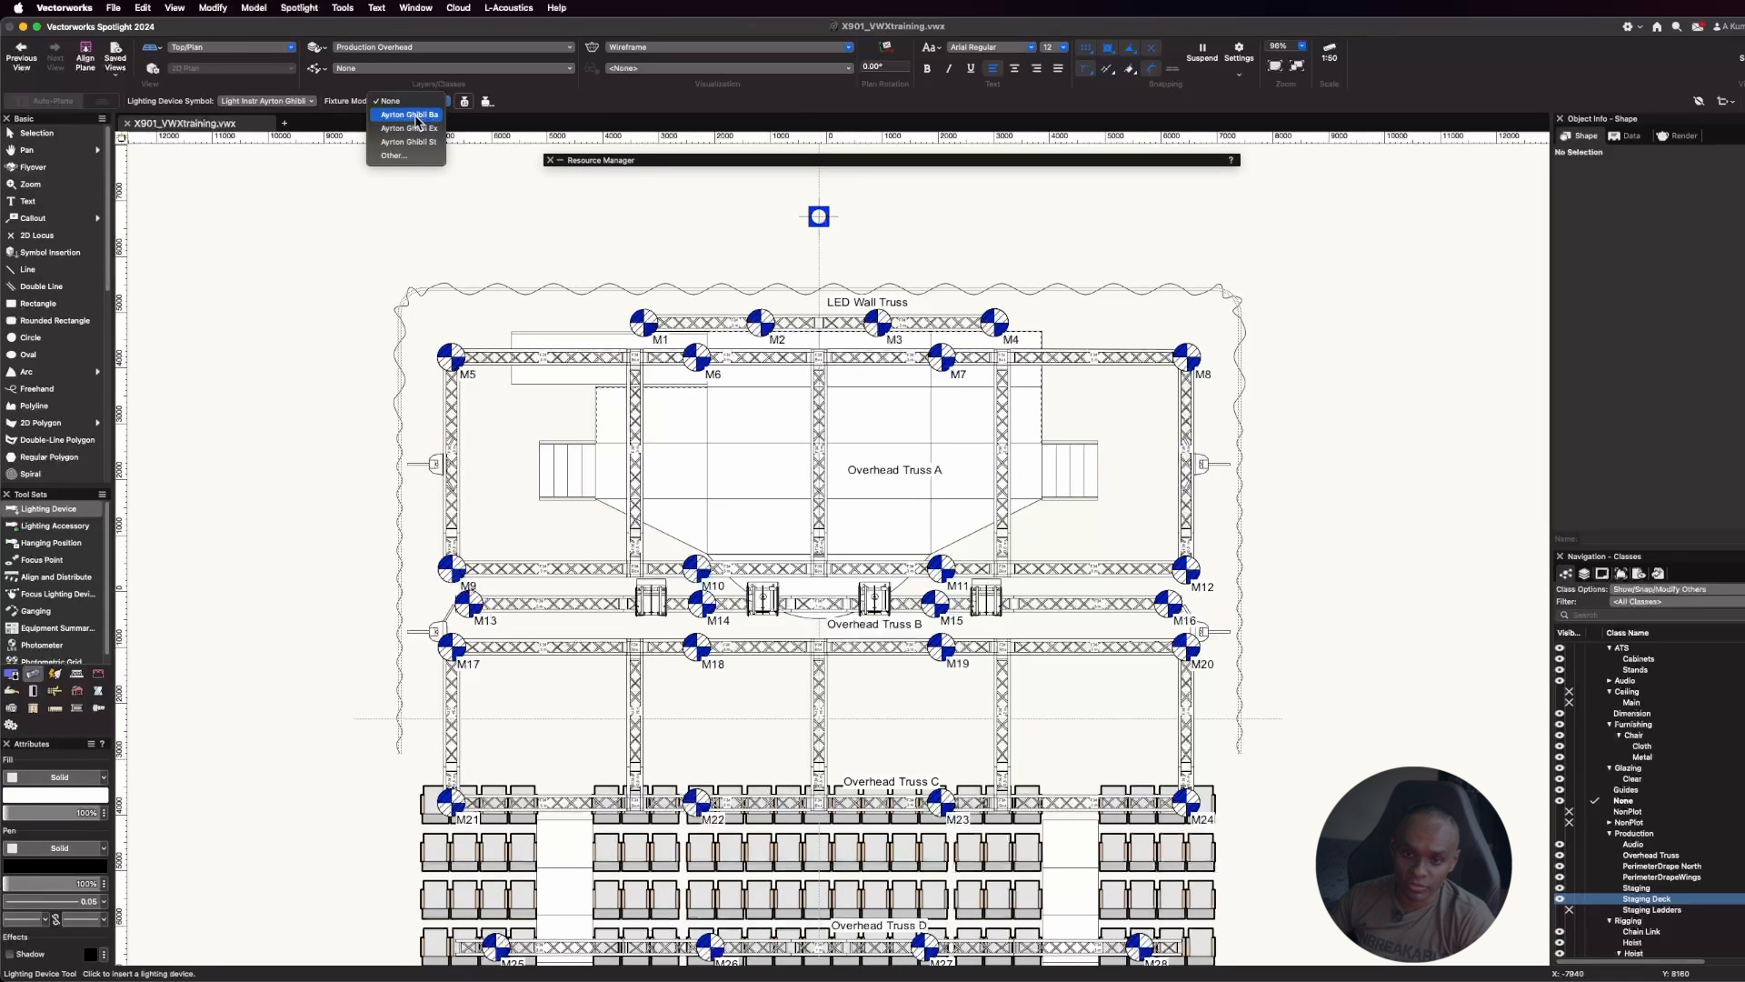
left_click(411, 114)
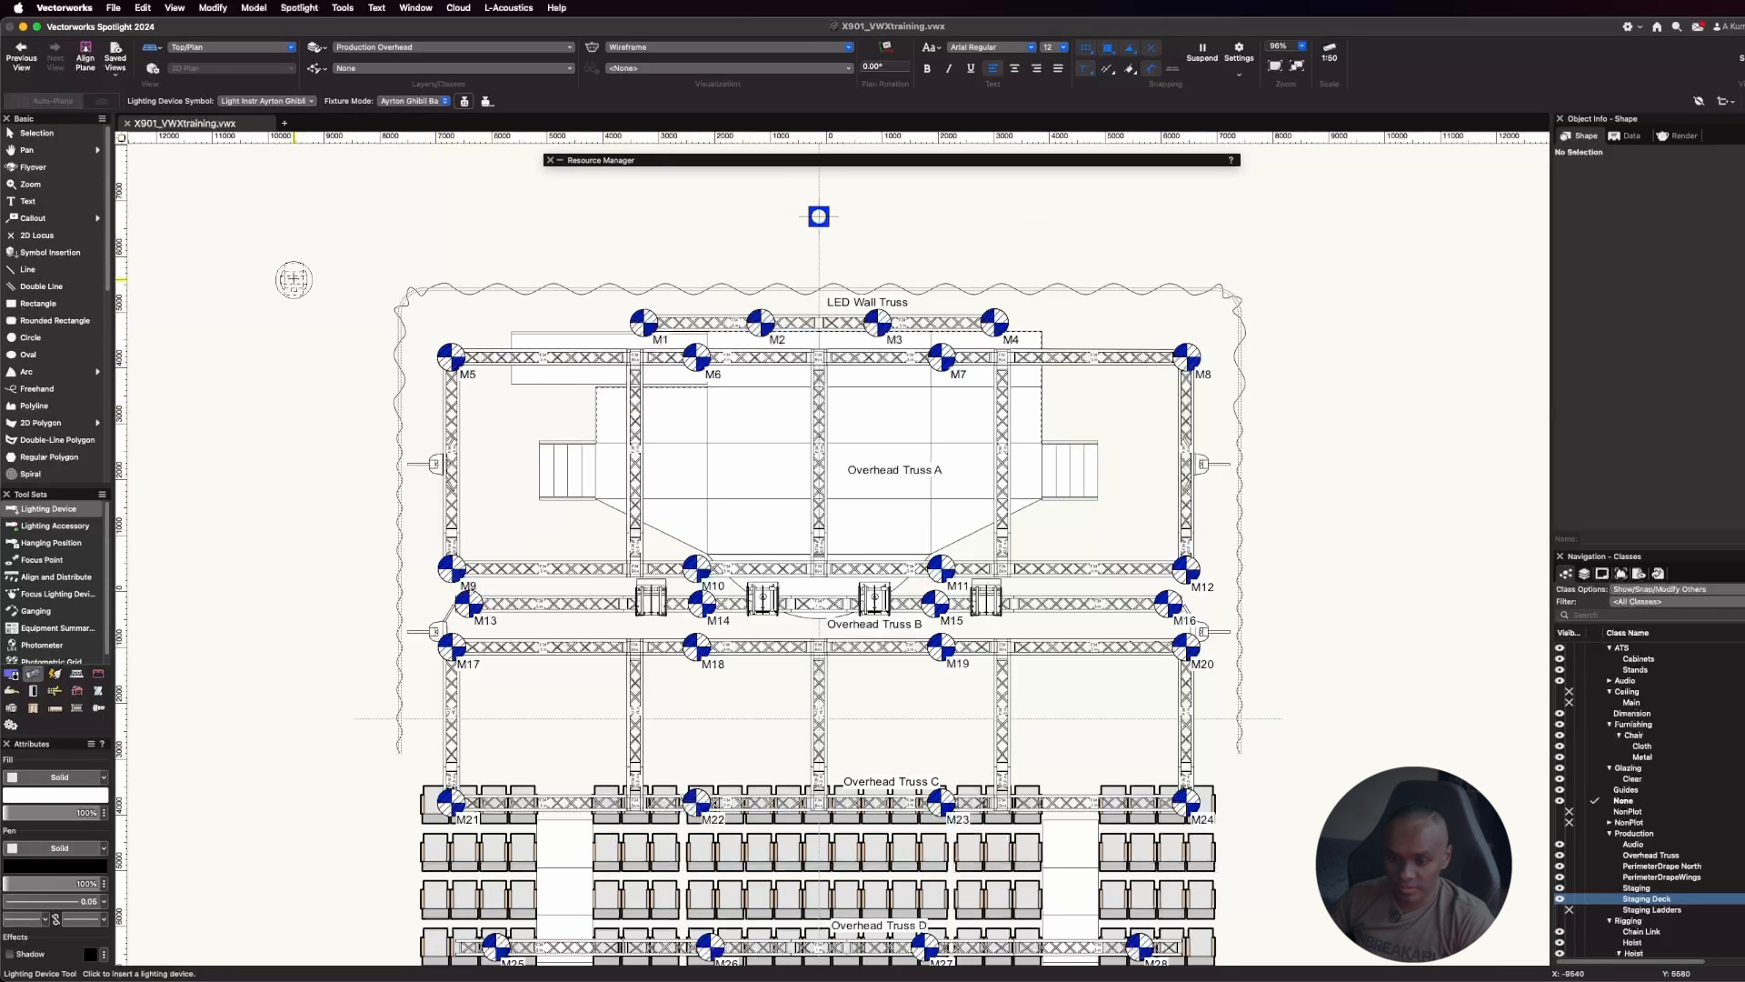
Place a Ghibli fixture on Overhead Truss E's left end beside hoist M29, at about X -6280, aimed straight up the plan
scroll(292, 276, "down", 6)
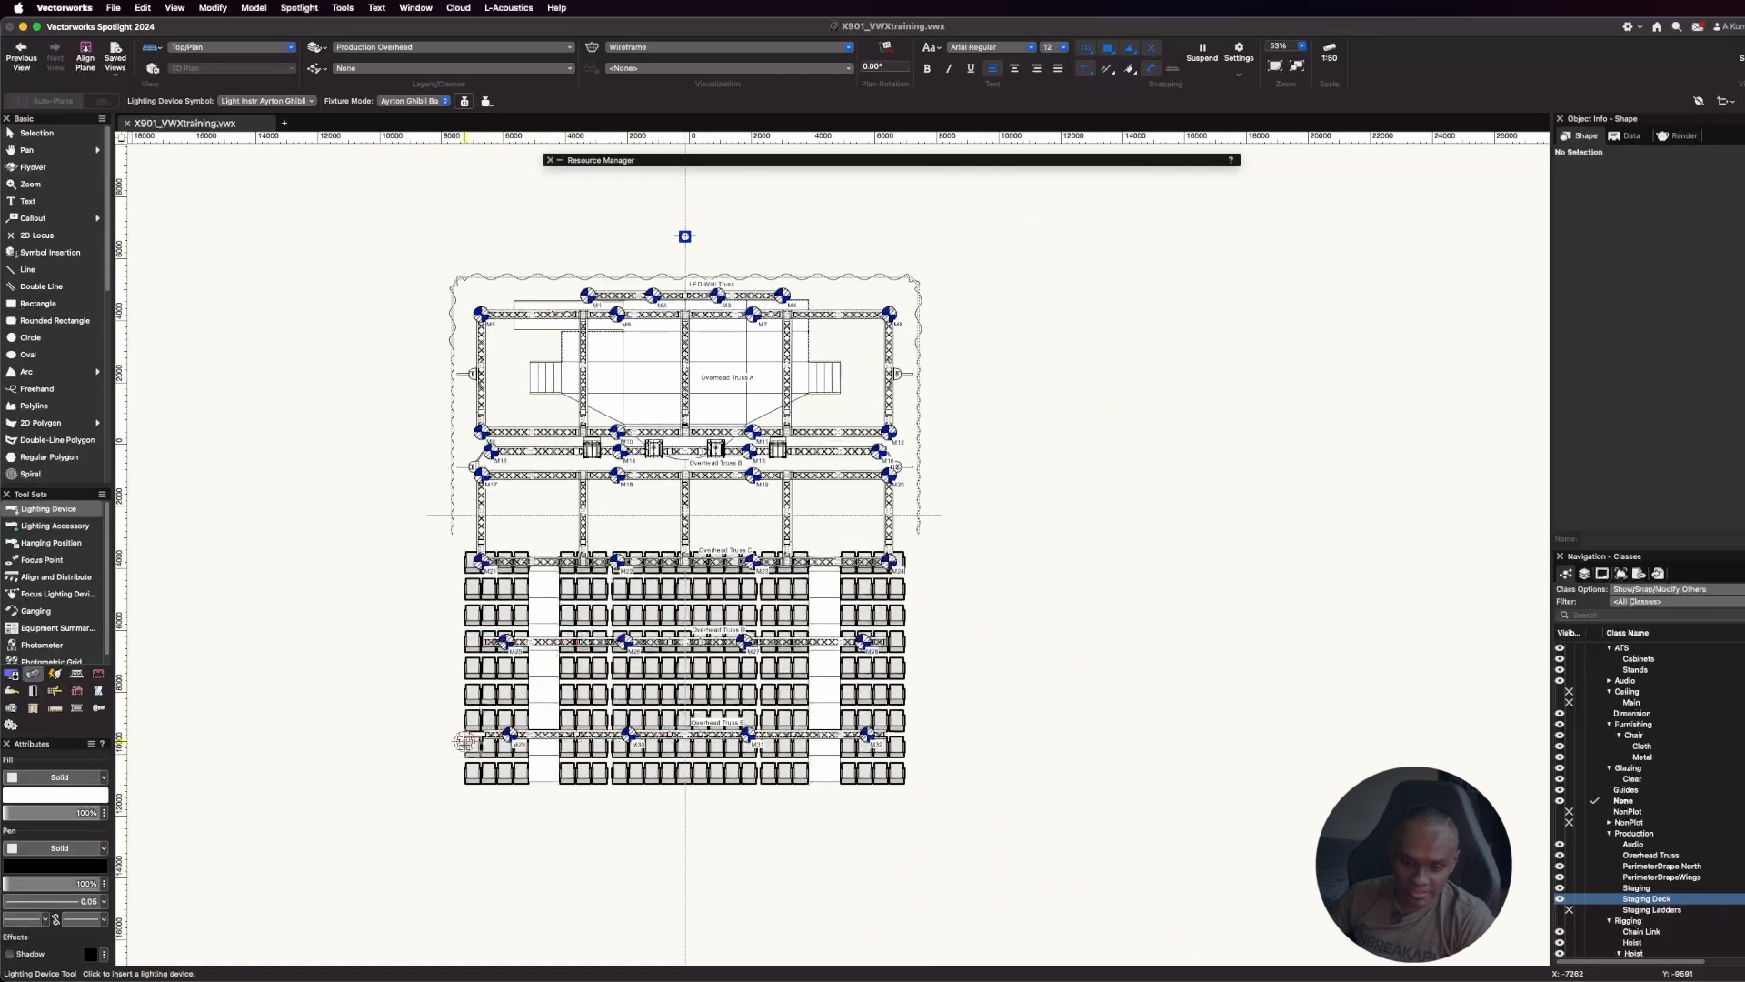
scroll(573, 746, "up", 8)
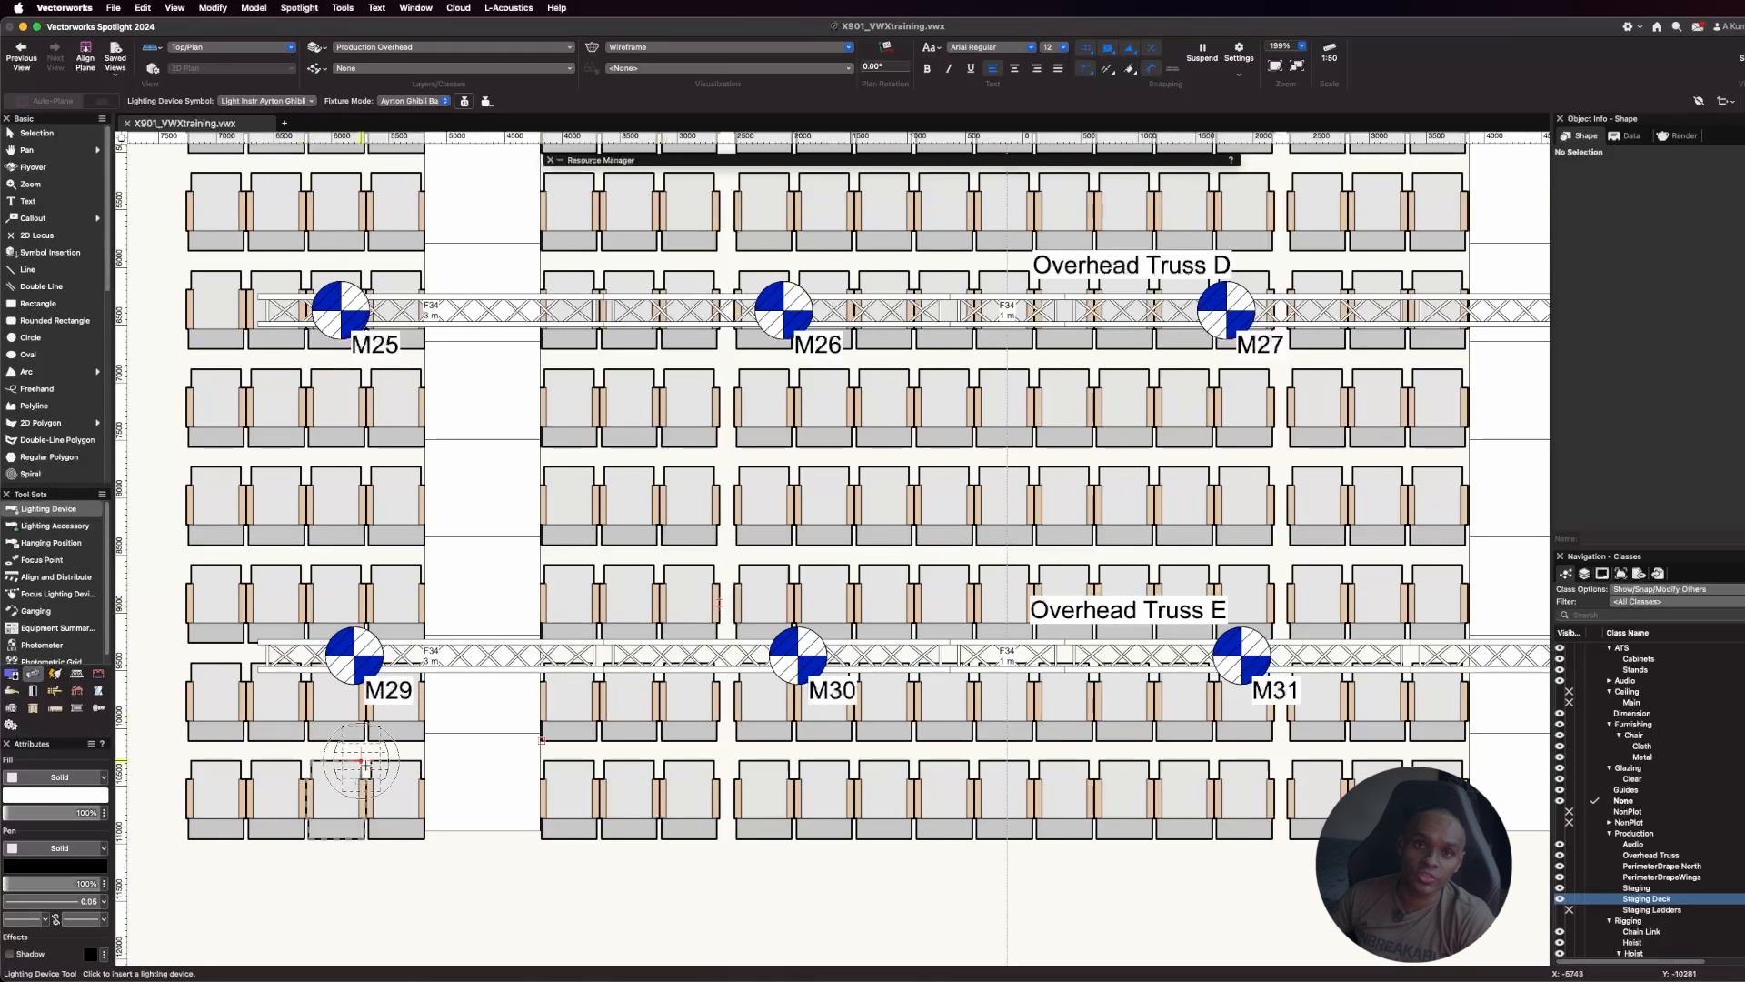
scroll(278, 684, "up", 3)
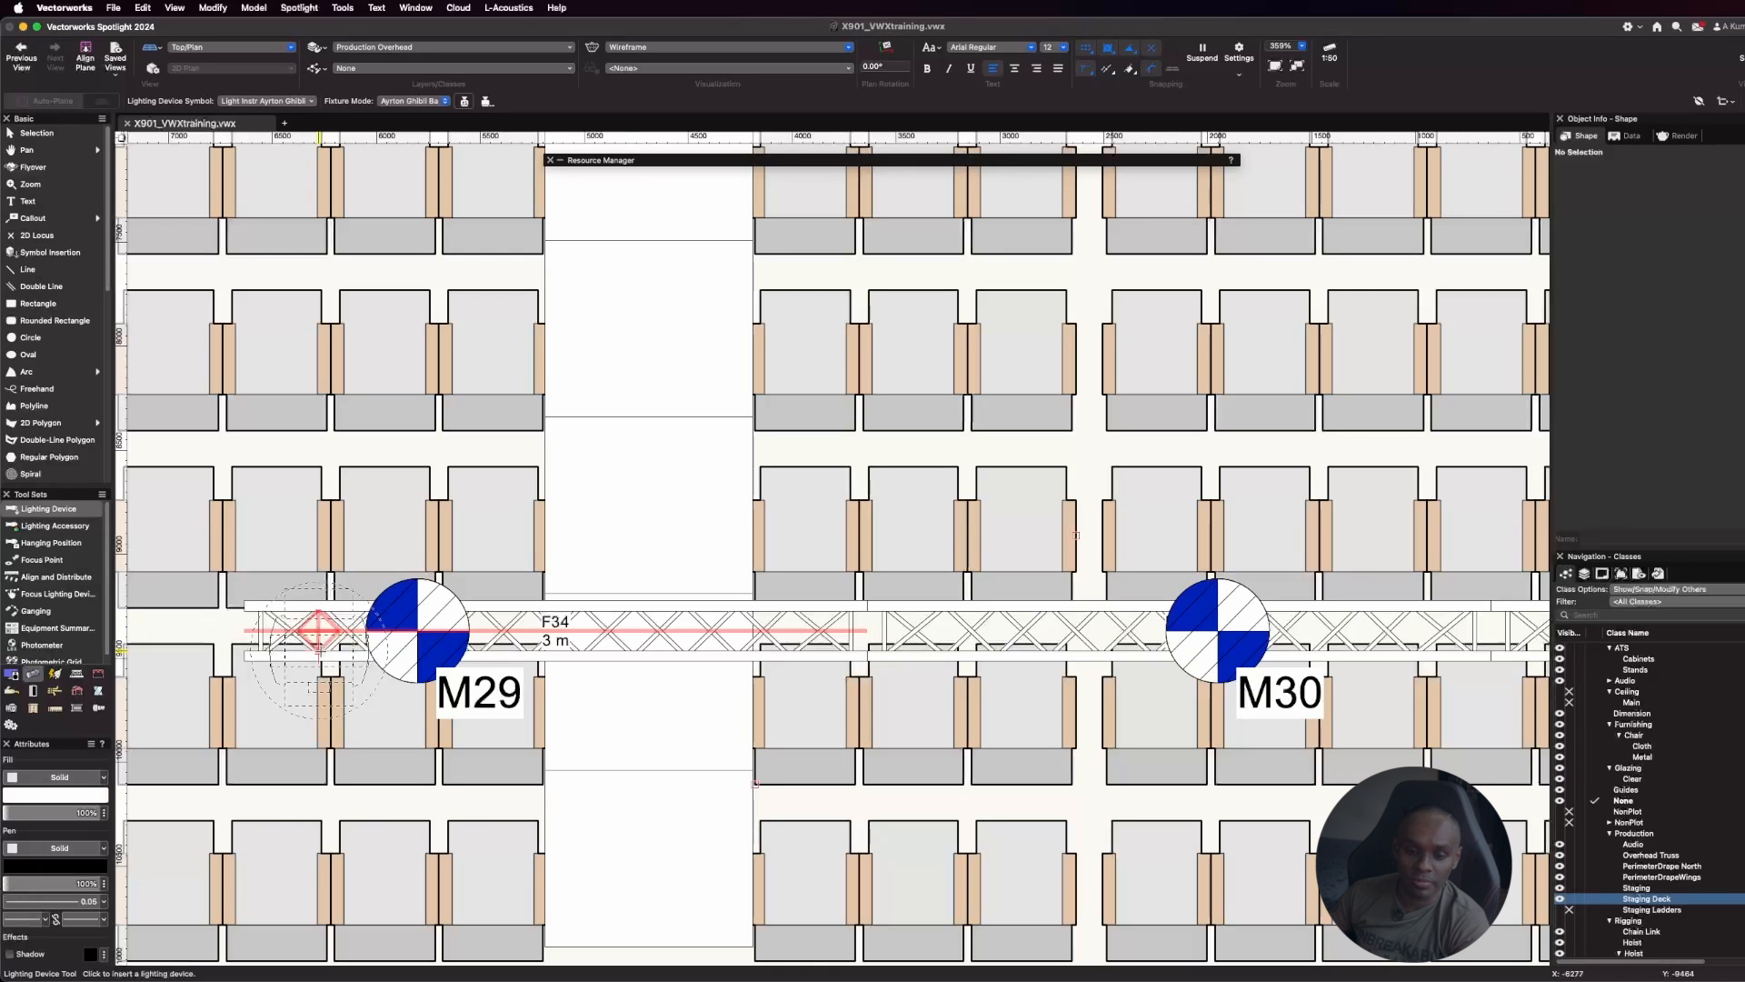
left_click(318, 629)
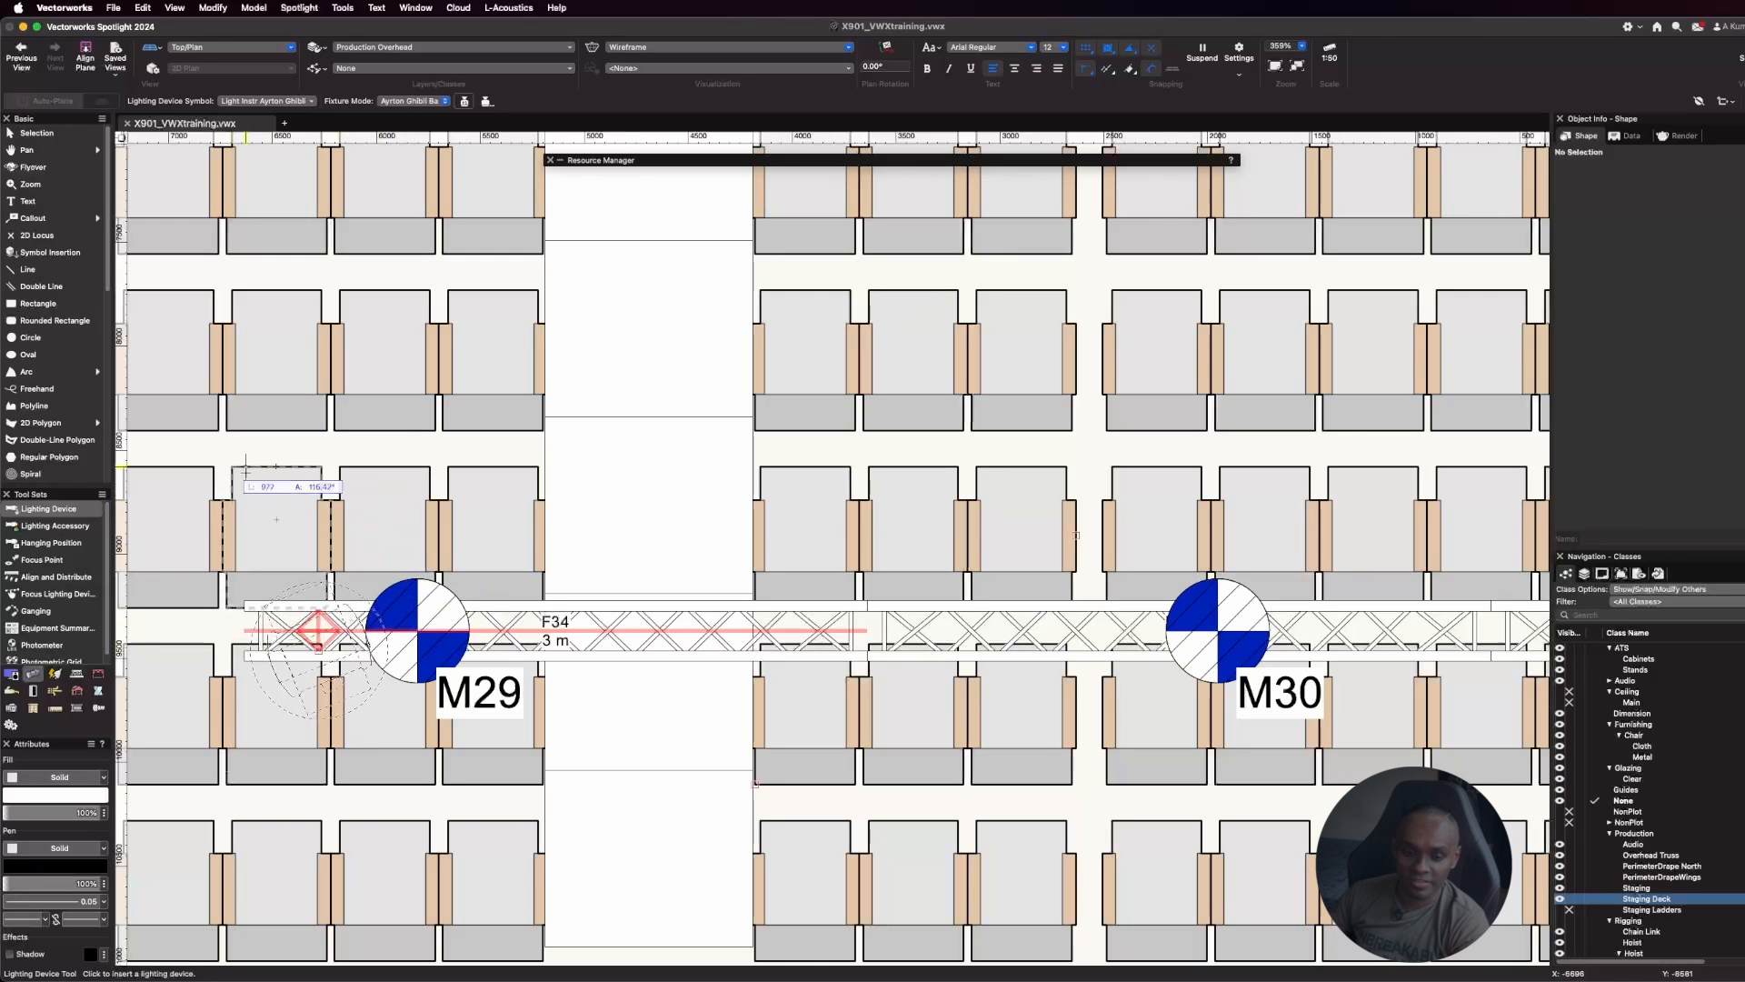
left_click(321, 267)
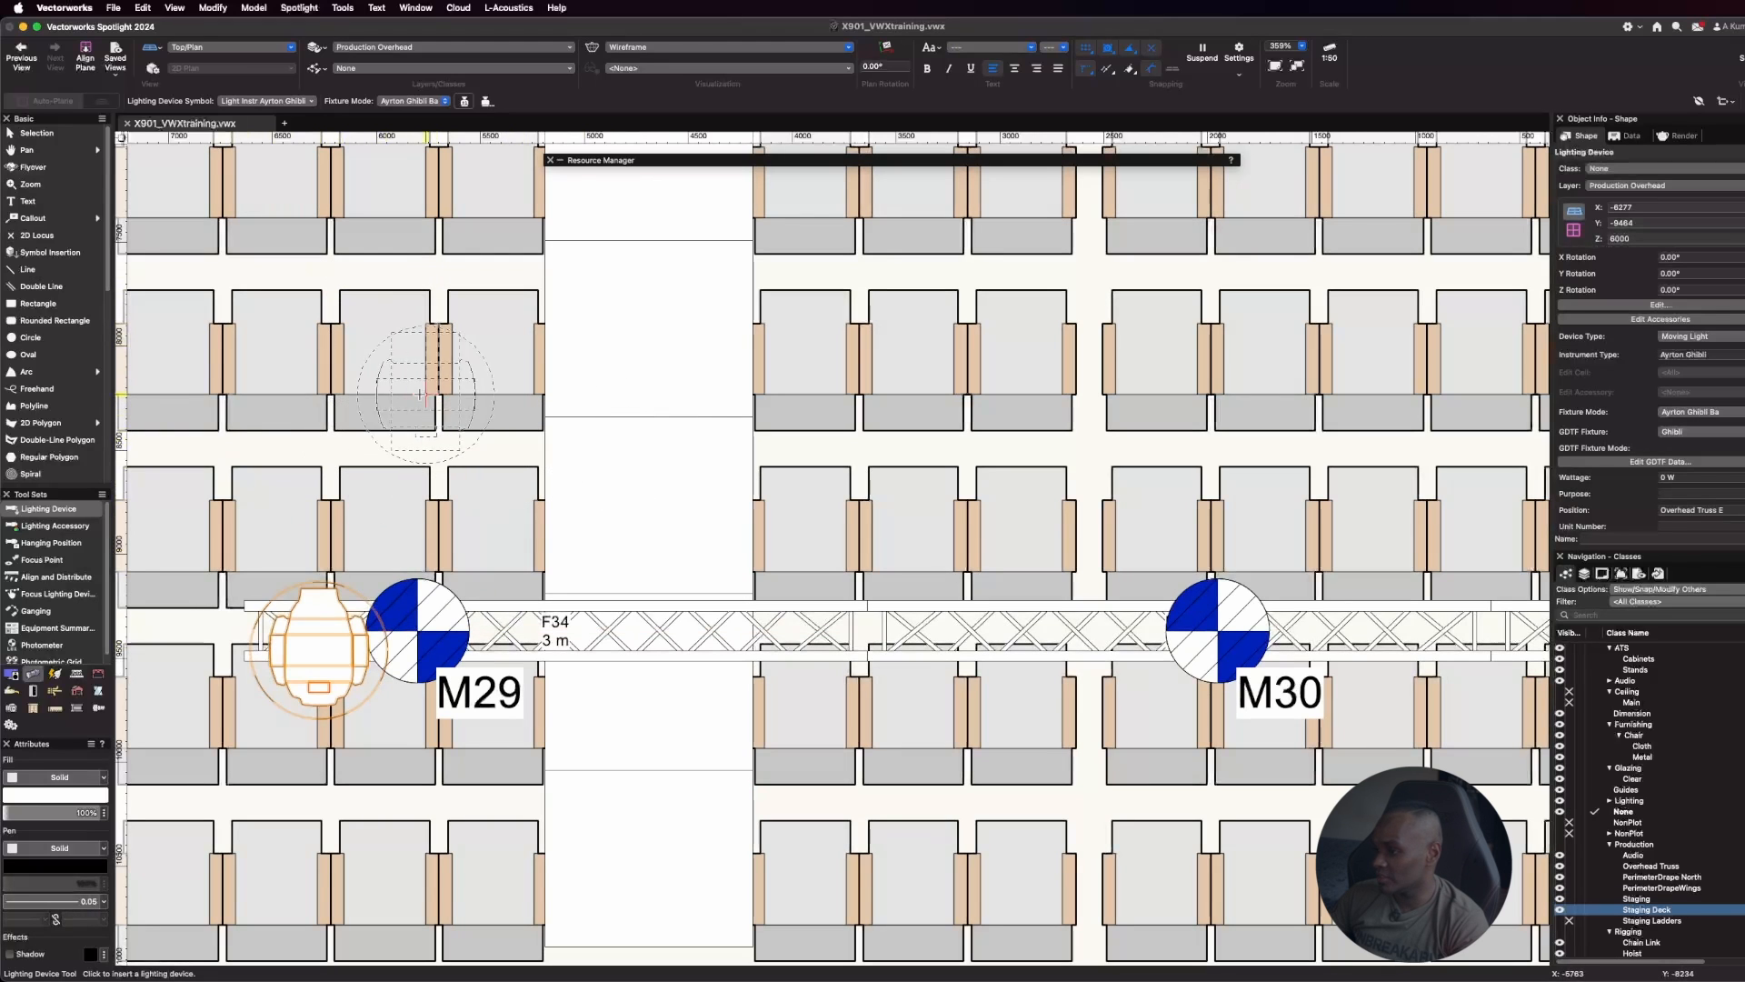
Place two Ghibli fixtures on Overhead Truss E between hoists M29 and M30, at about X -5140 and X -3850
scroll(385, 428, "down", 3)
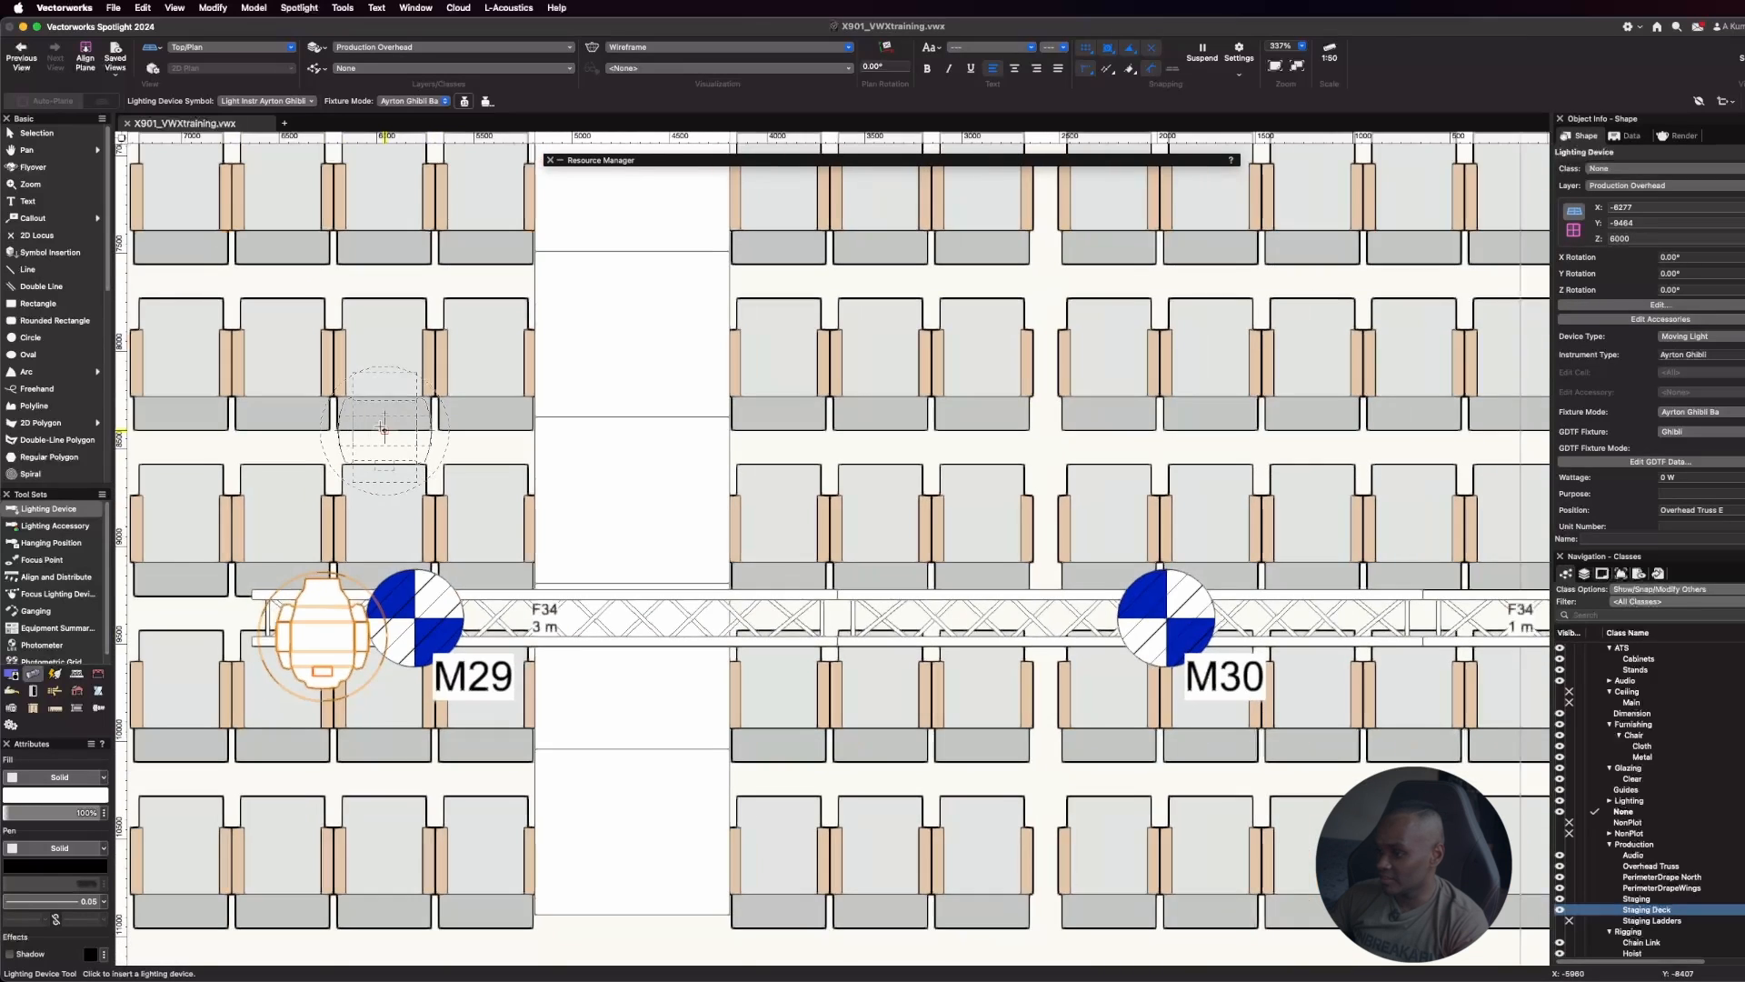
scroll(282, 502, "down", 2)
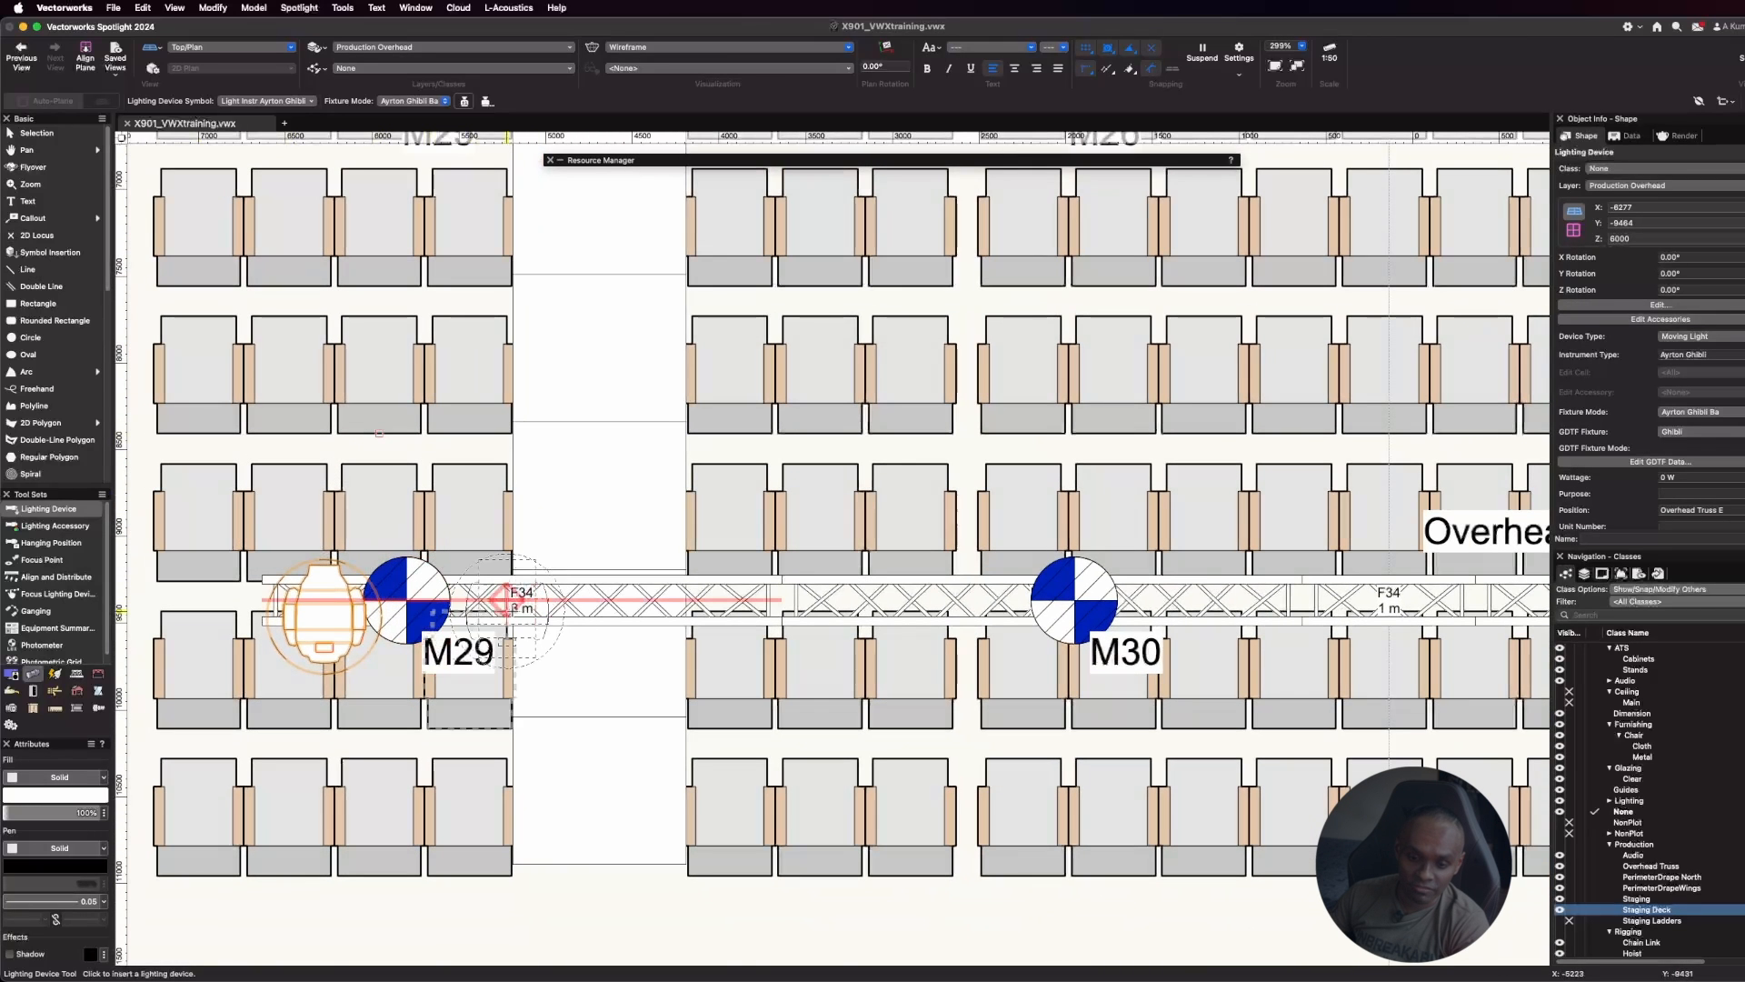
left_click(523, 604)
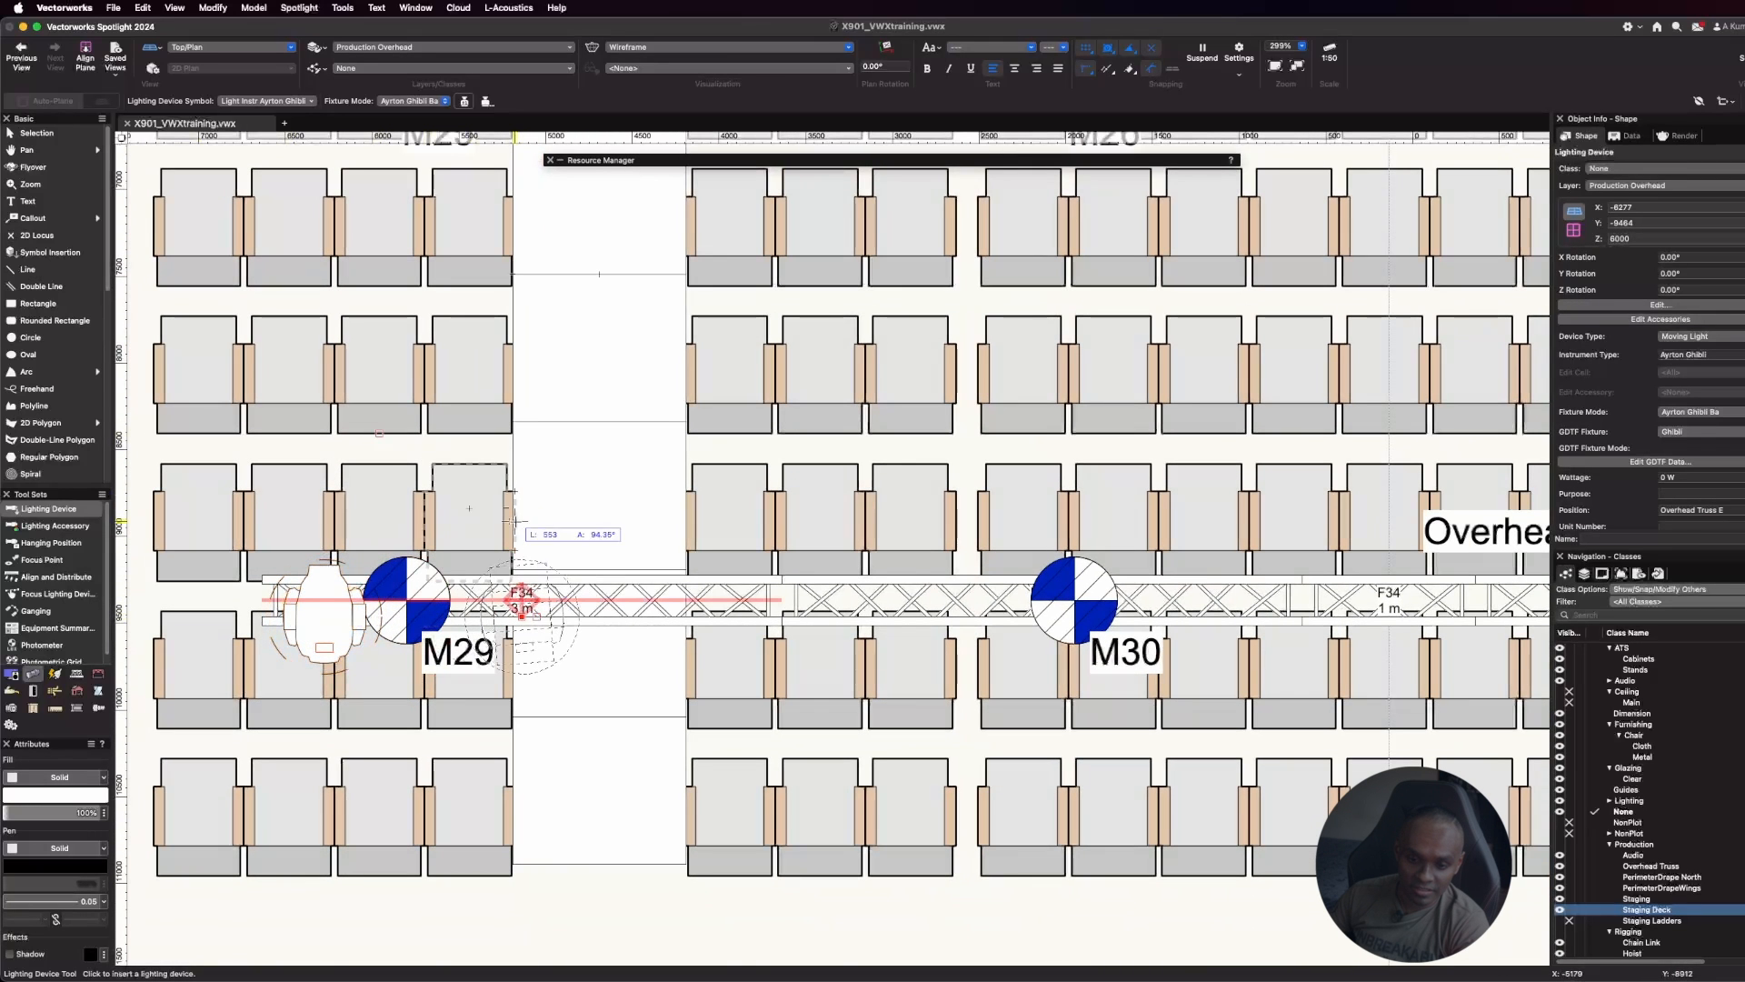
left_click(527, 465)
scroll(650, 589, "down", 2)
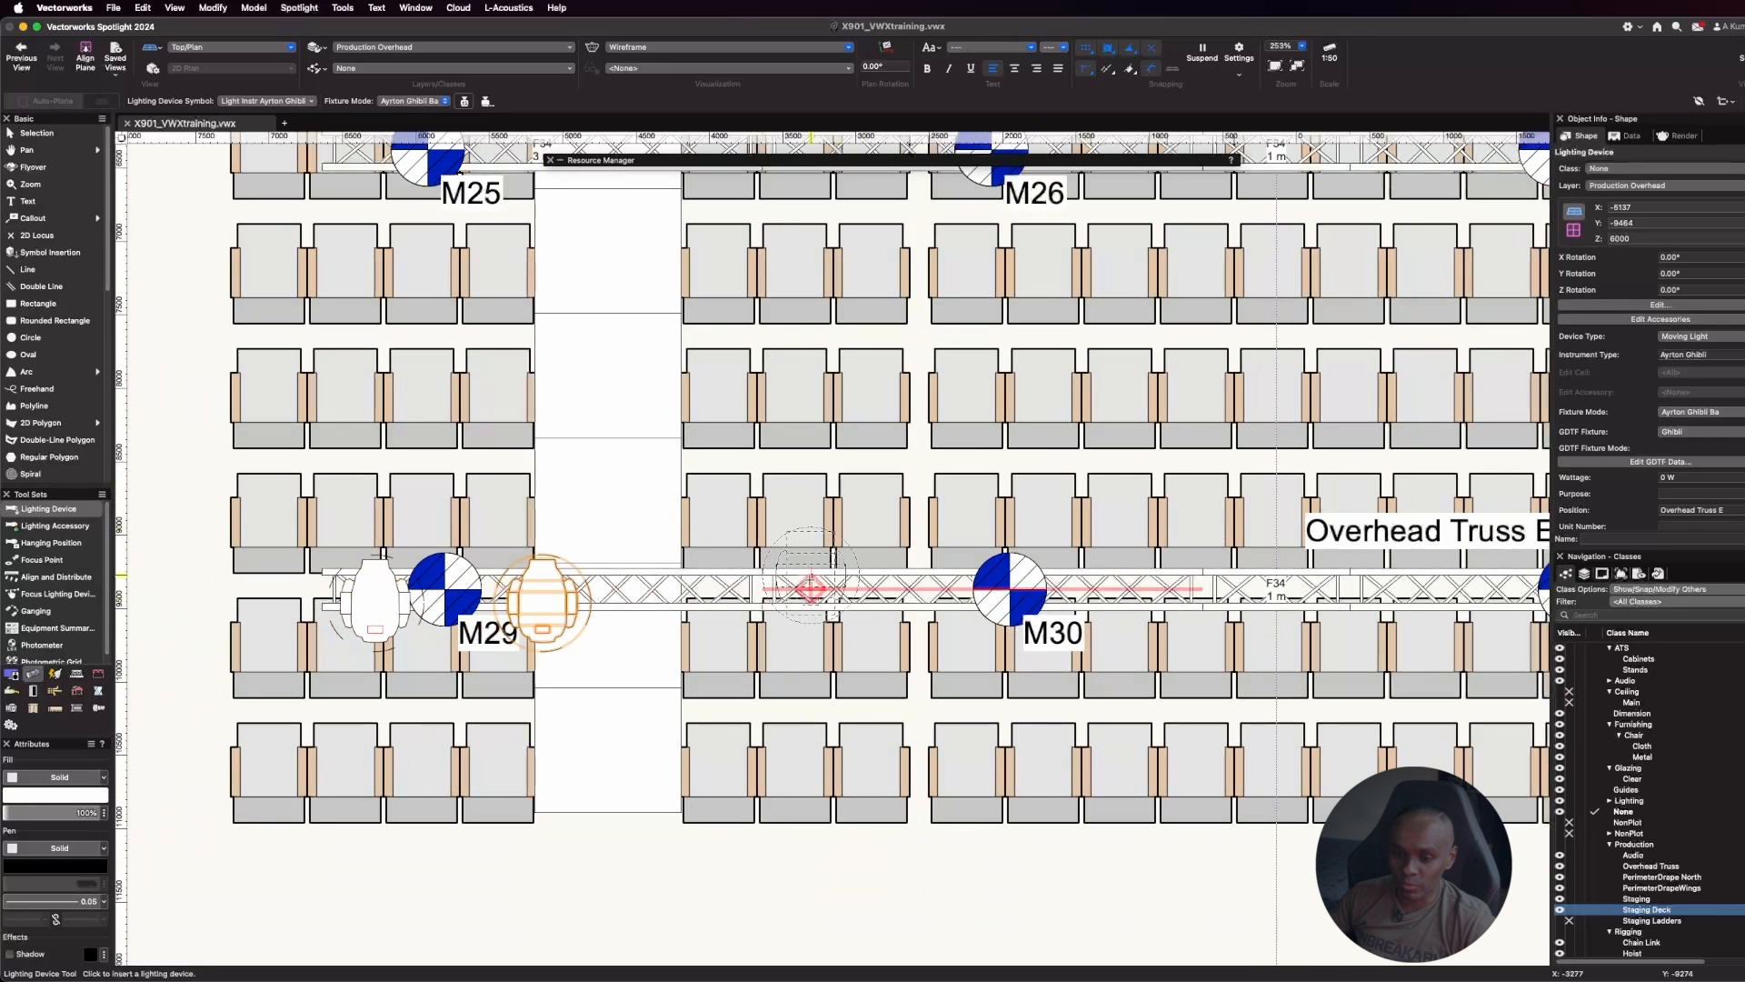
left_click(732, 589)
left_click(732, 498)
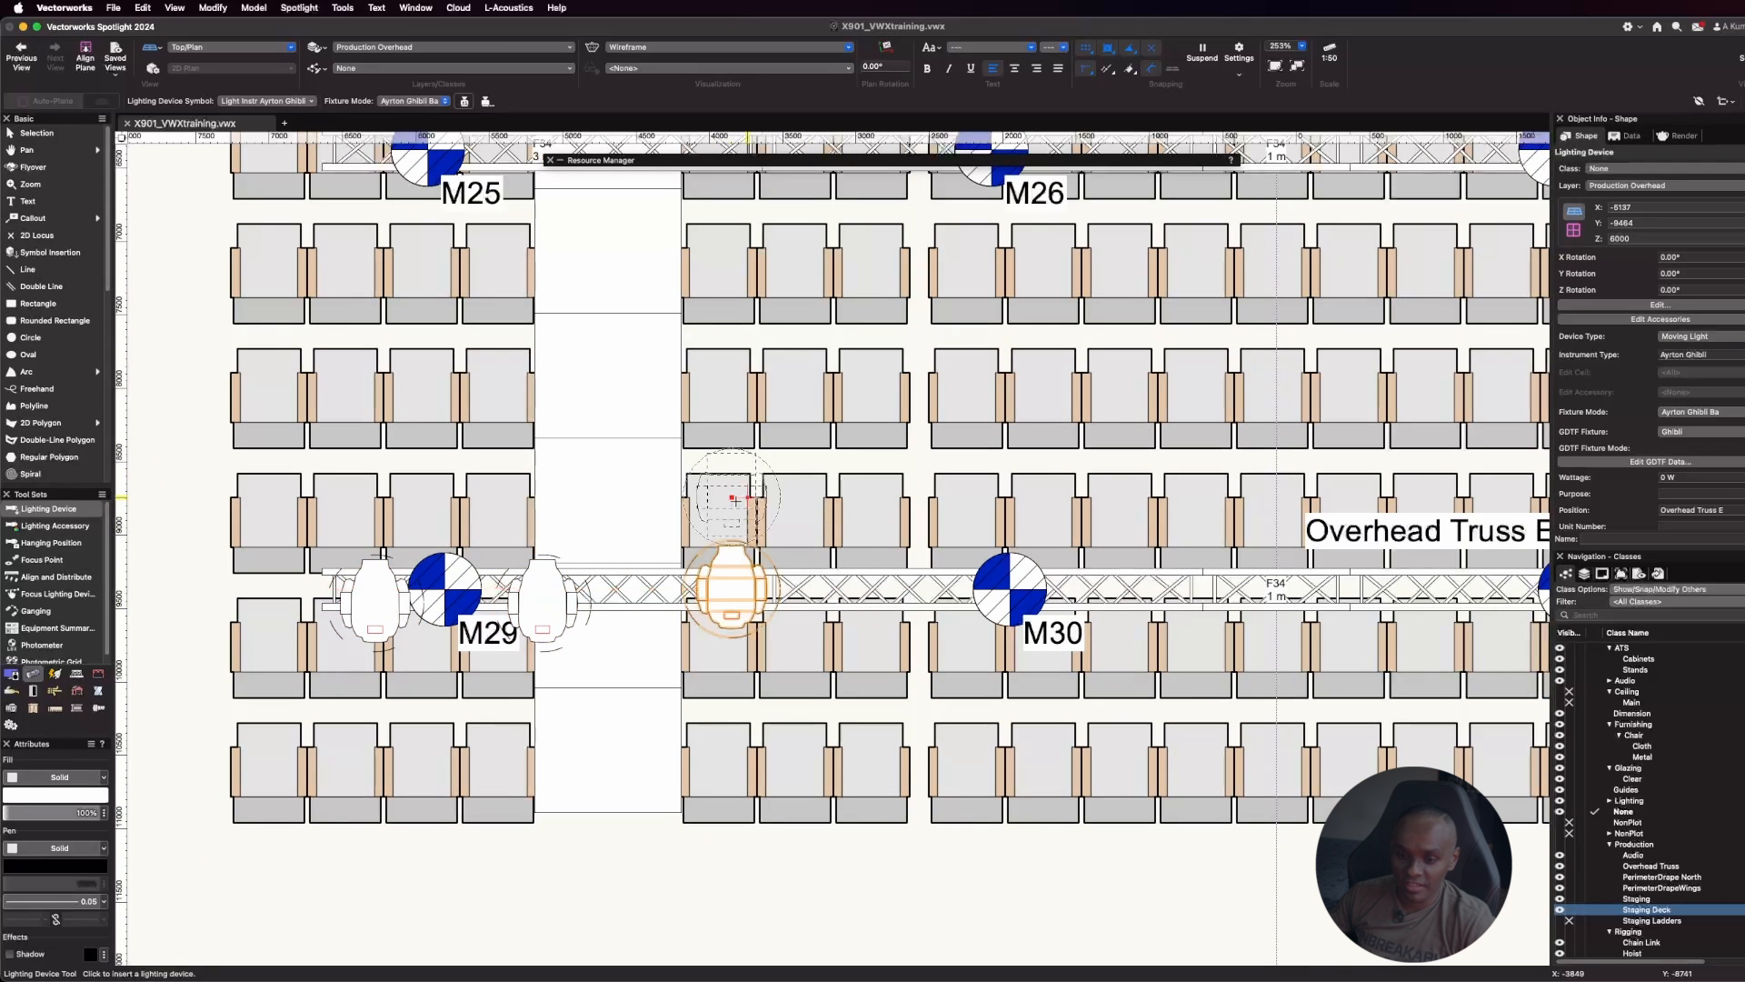
Place a Ghibli fixture at the midpoint of Overhead Truss E's central 1 m section, at about X -140
scroll(585, 487, "down", 2)
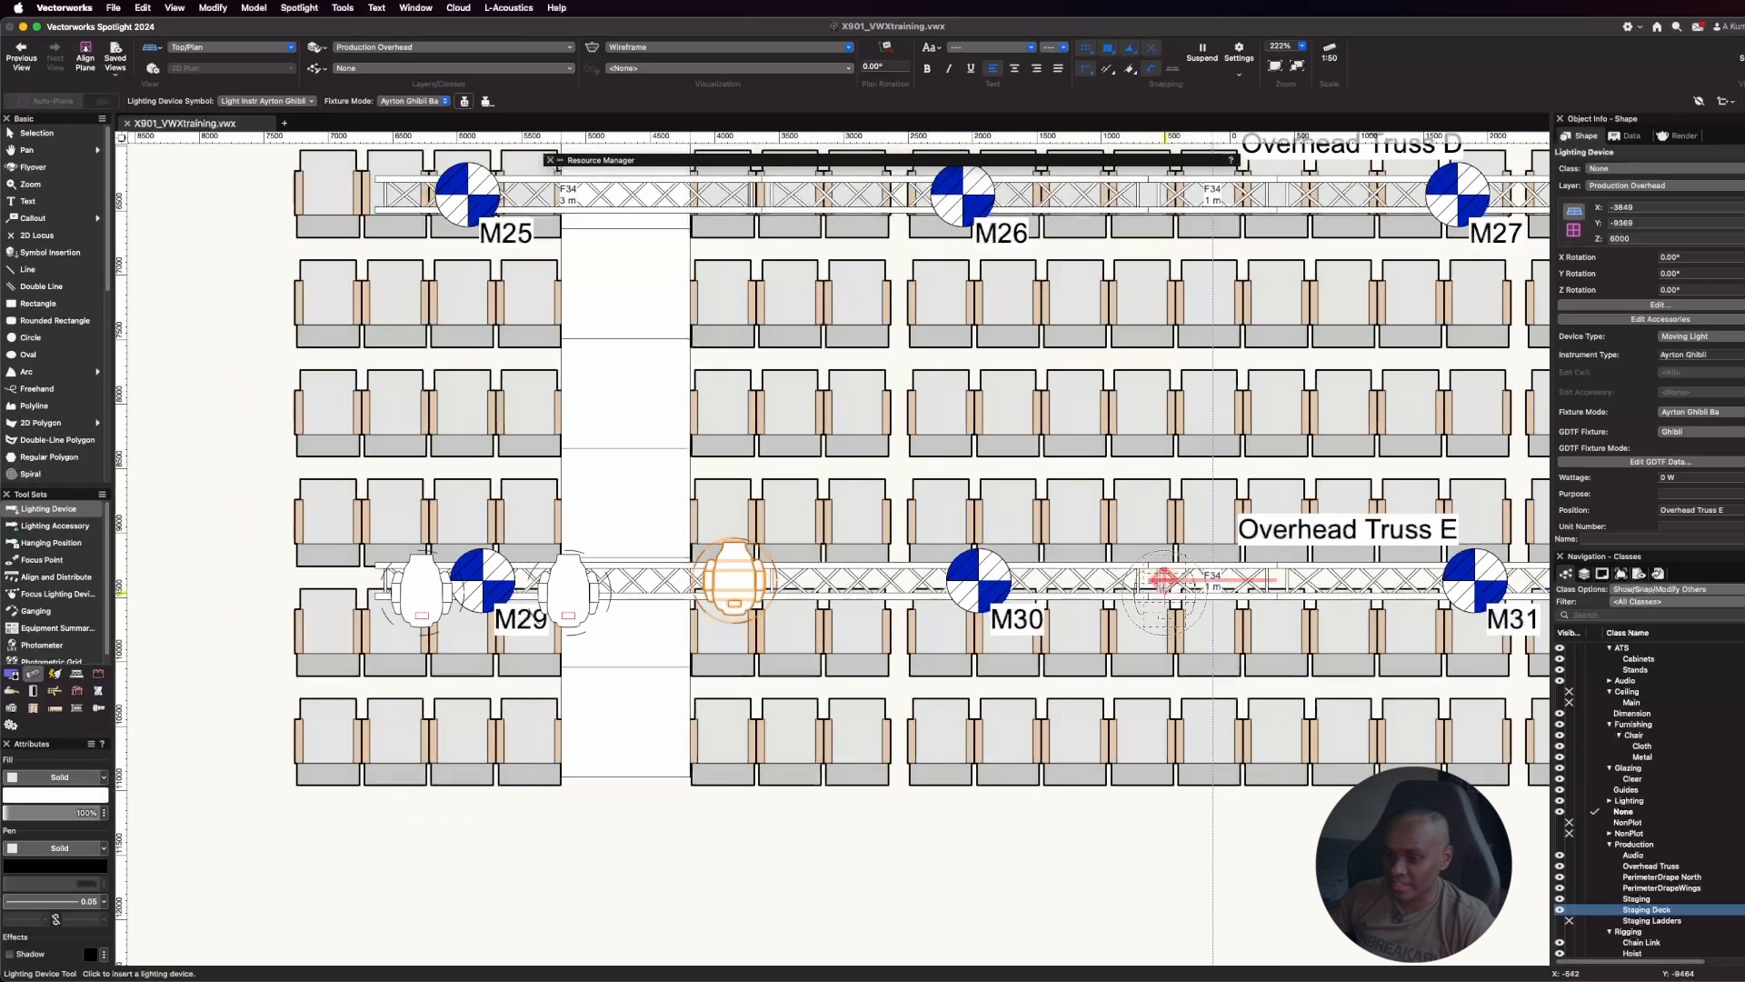
scroll(1228, 587, "up", 10)
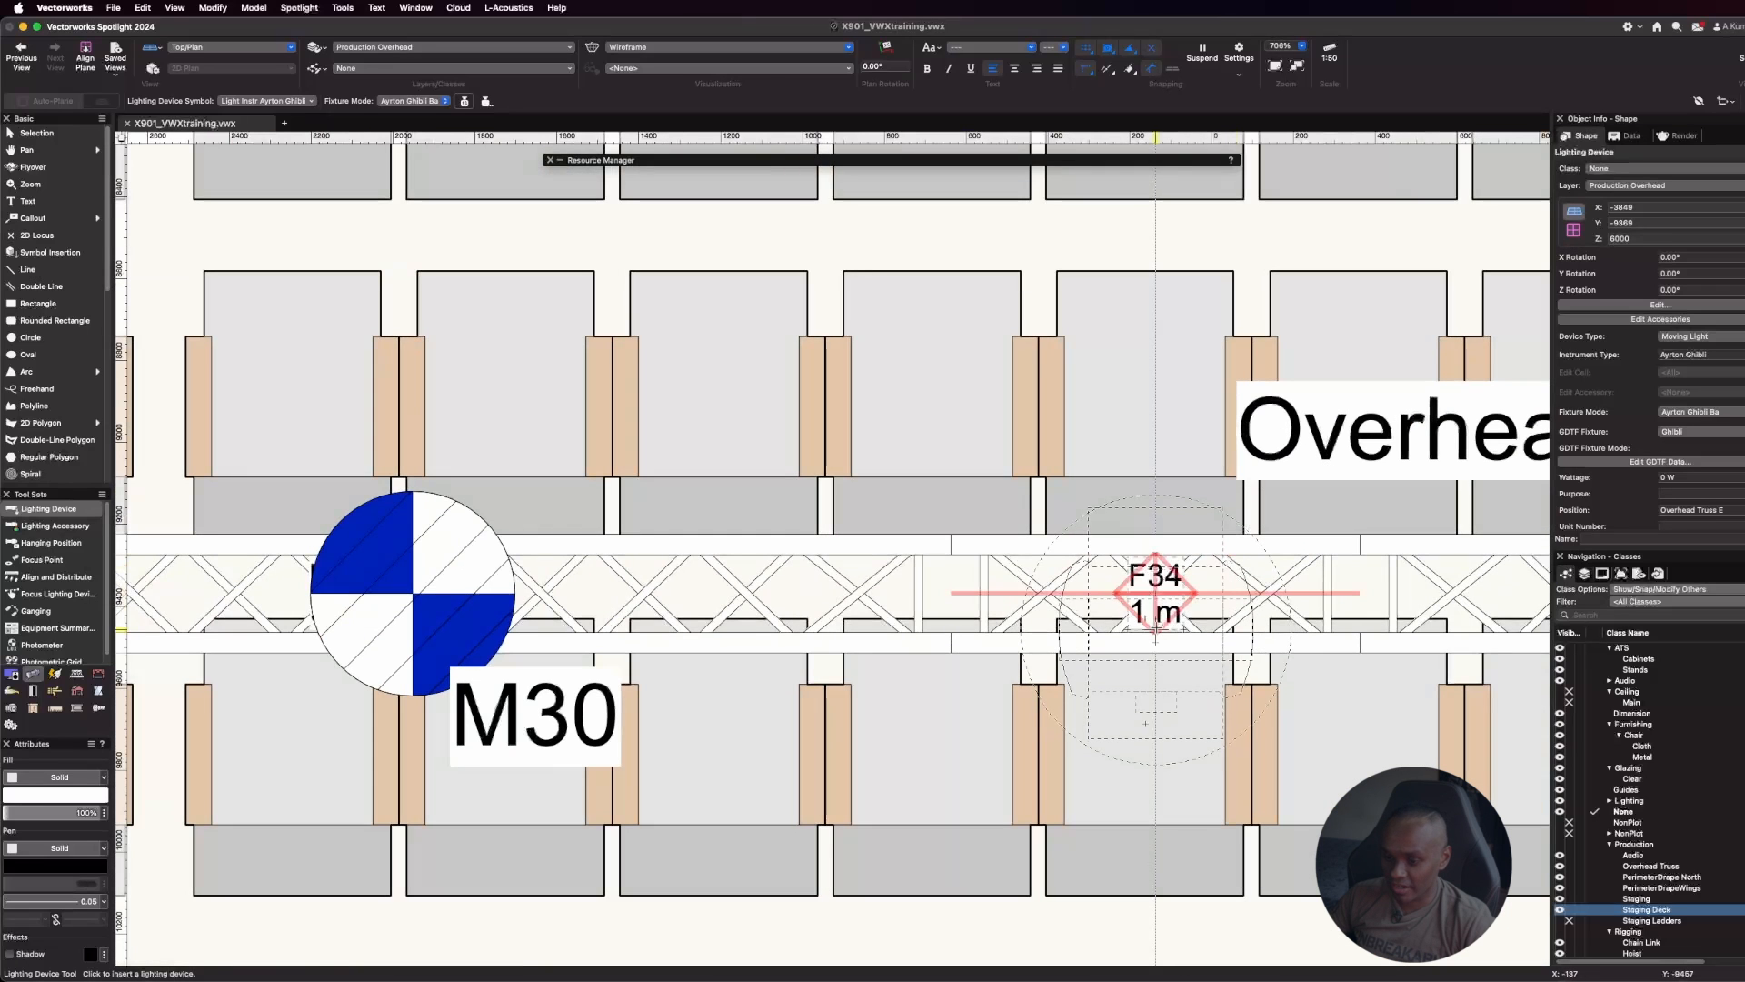
left_click(1155, 593)
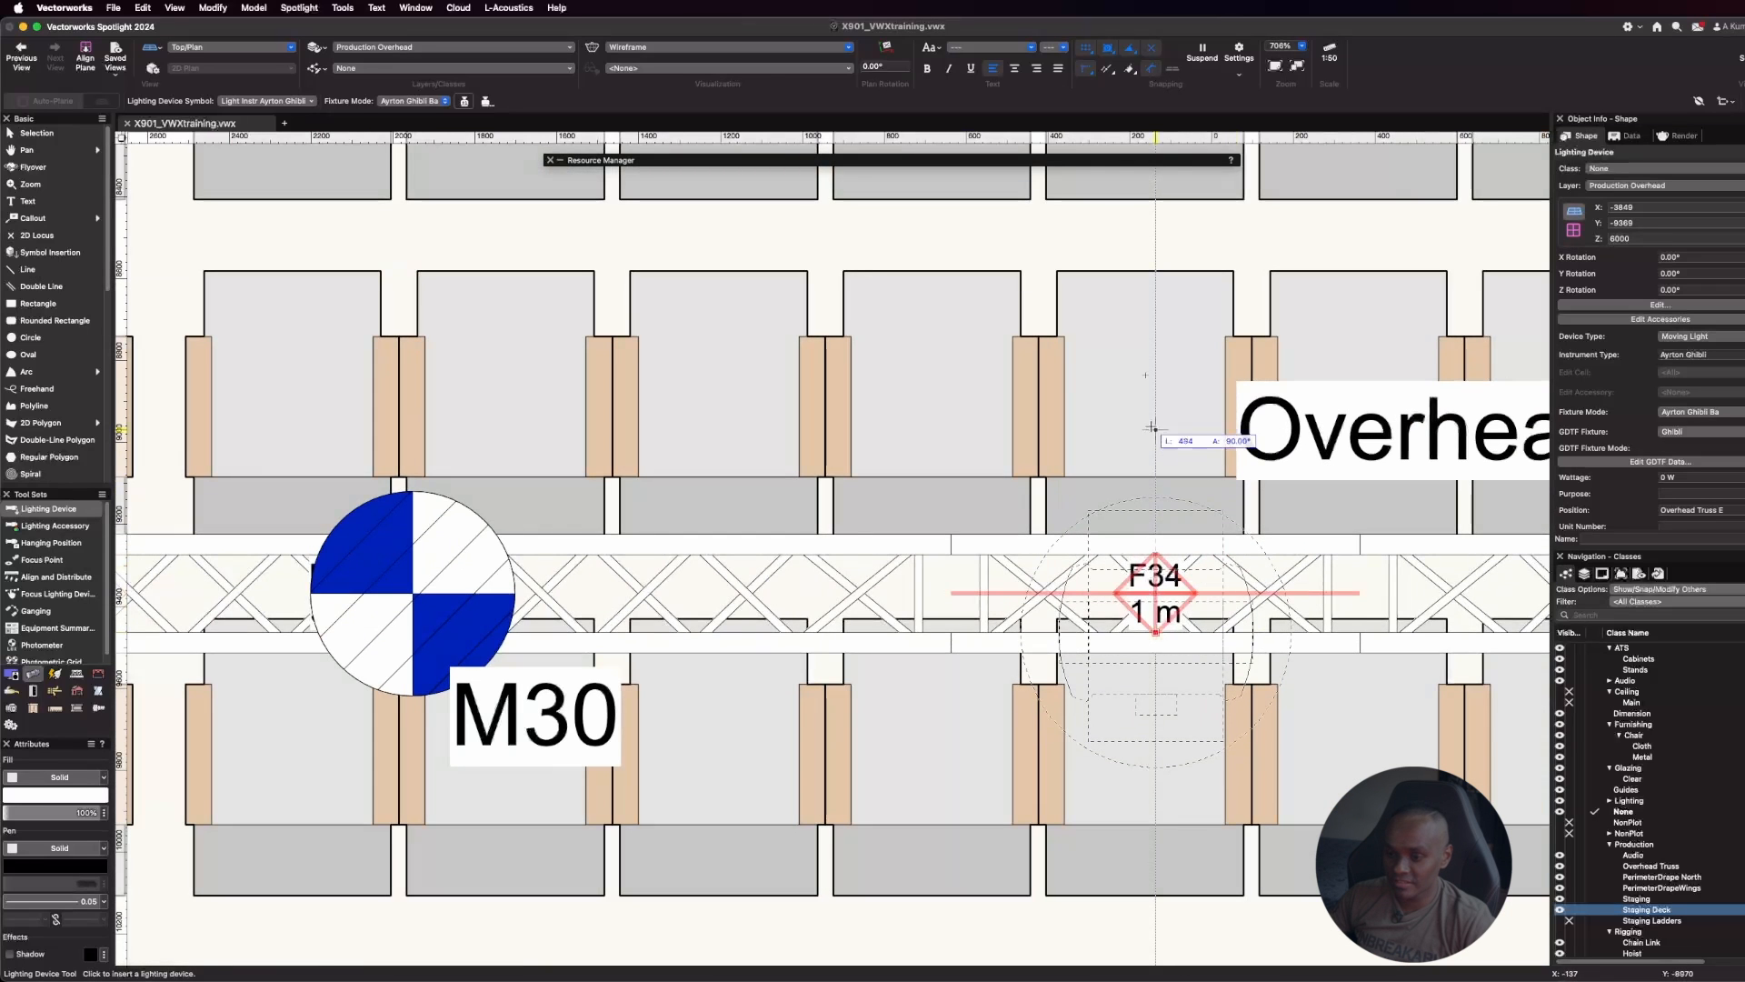
left_click(1152, 415)
Place a Ghibli fixture at Overhead Truss E's right end, just outside hoist M32, at about X 6130
scroll(1151, 414, "down", 8)
scroll(689, 528, "down", 4)
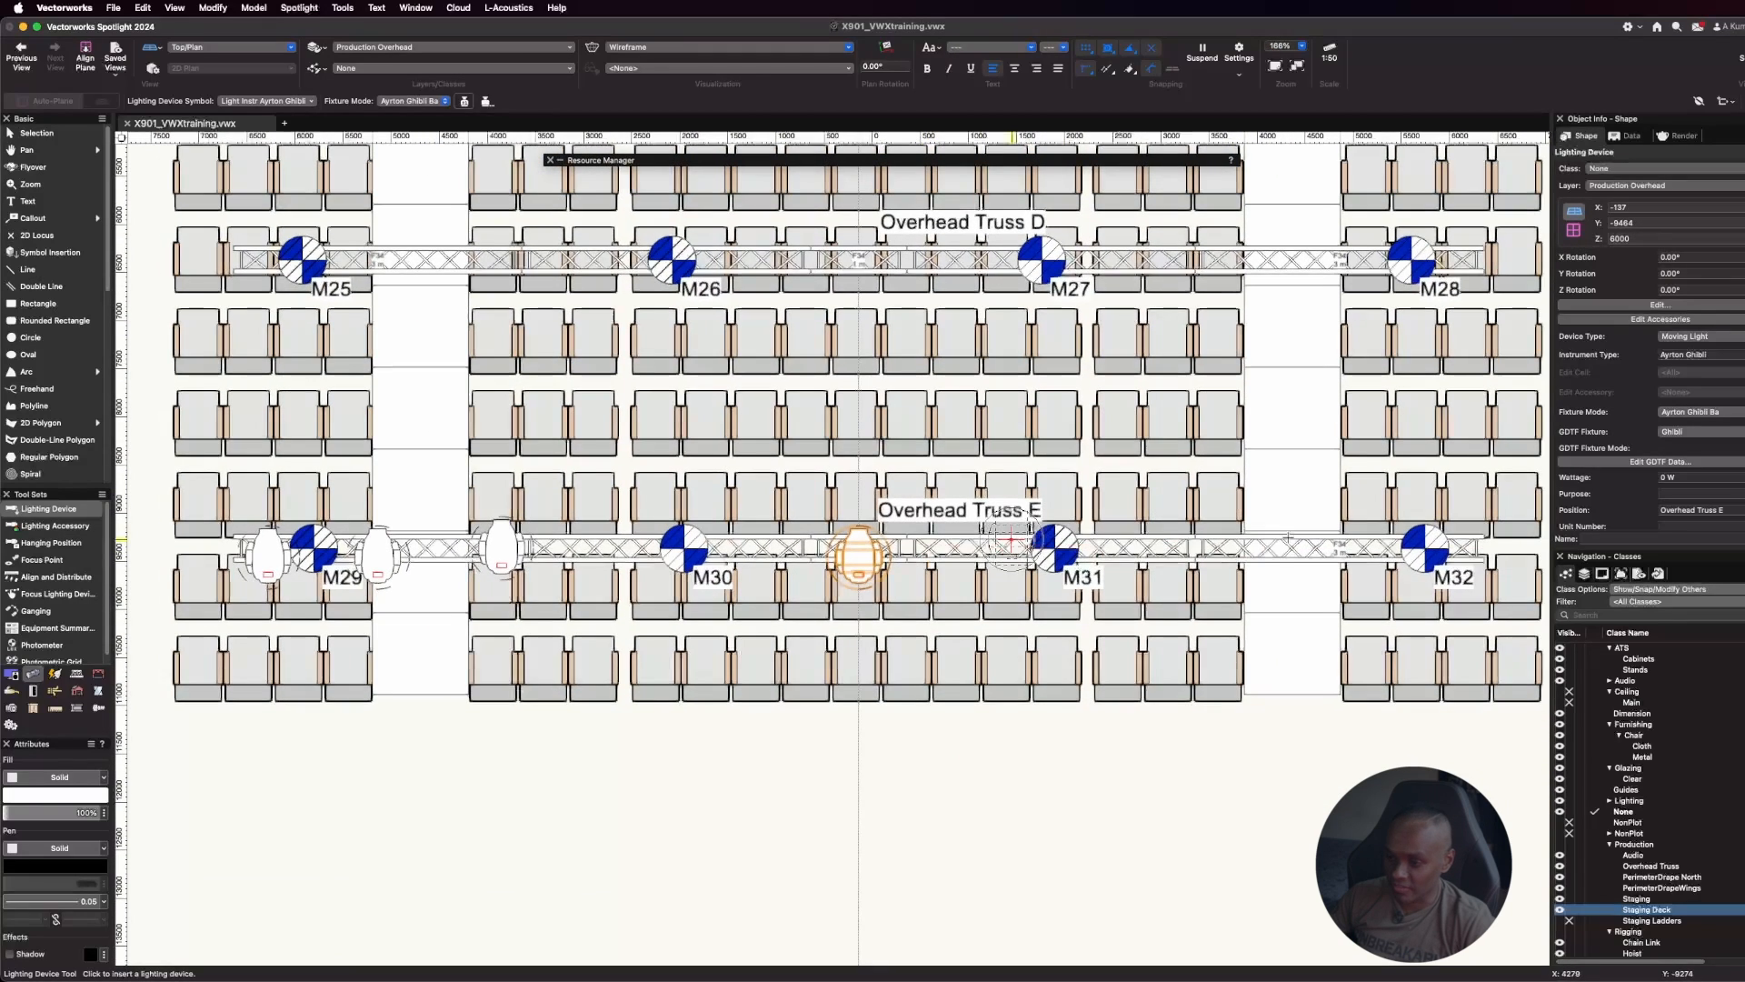
scroll(1468, 557, "up", 8)
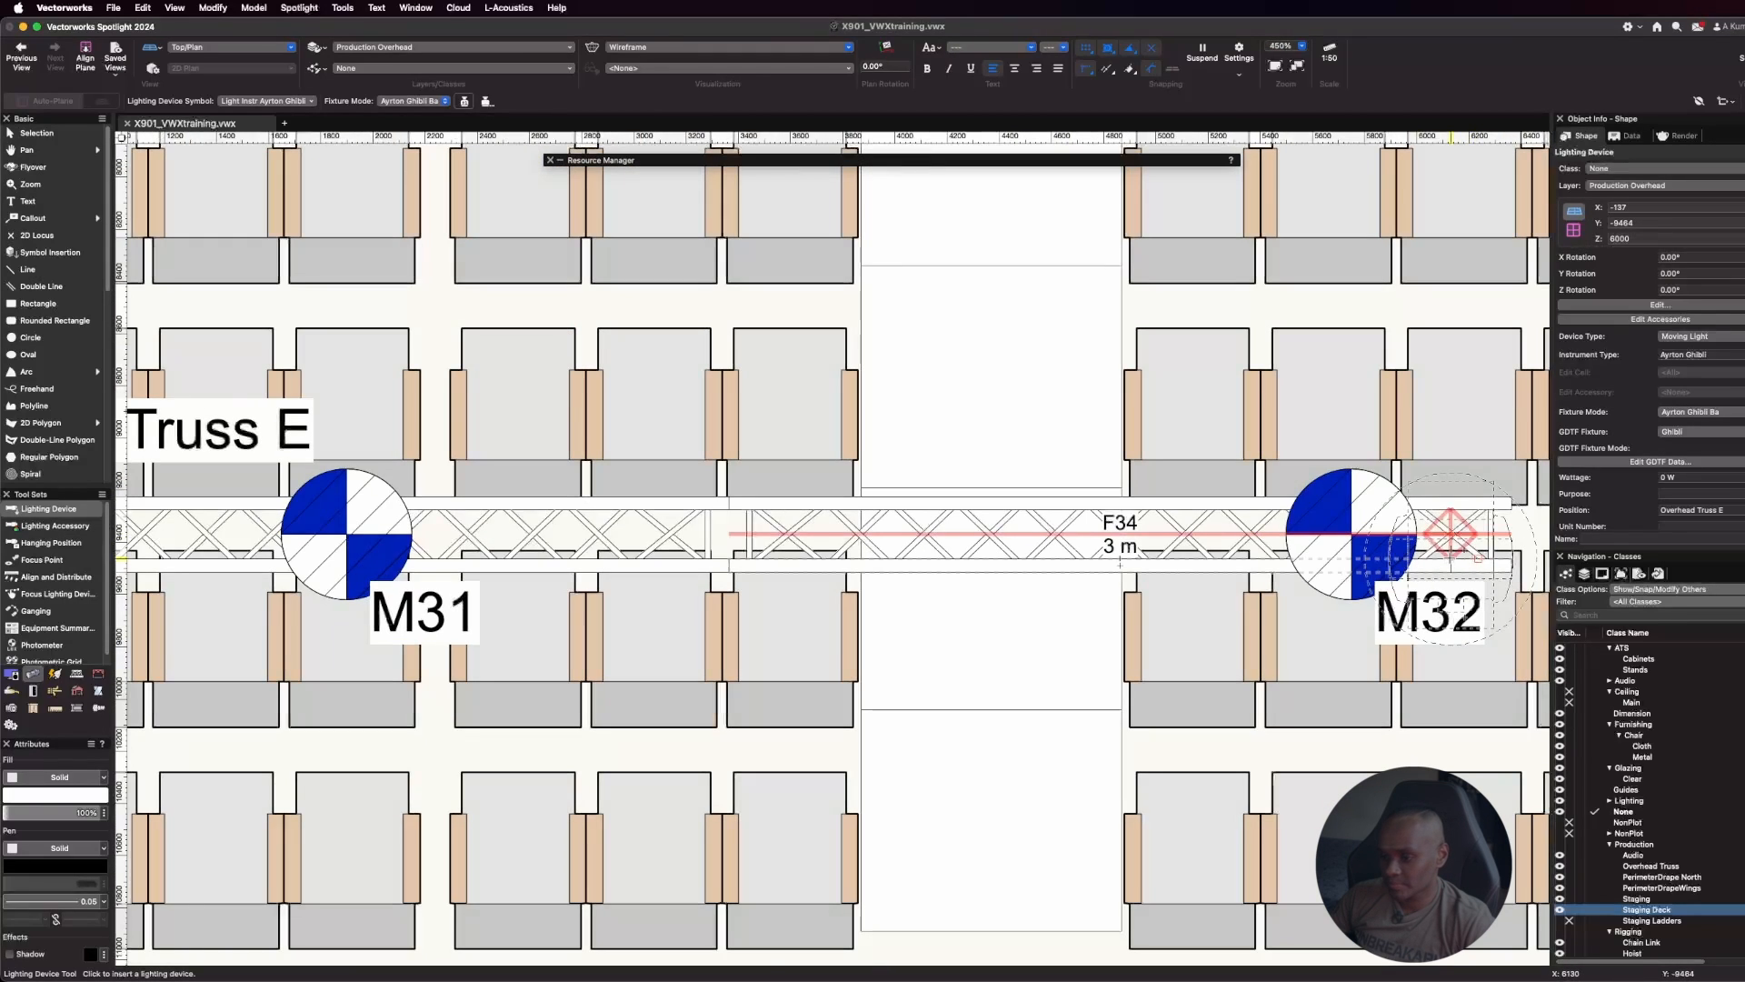
left_click(1451, 535)
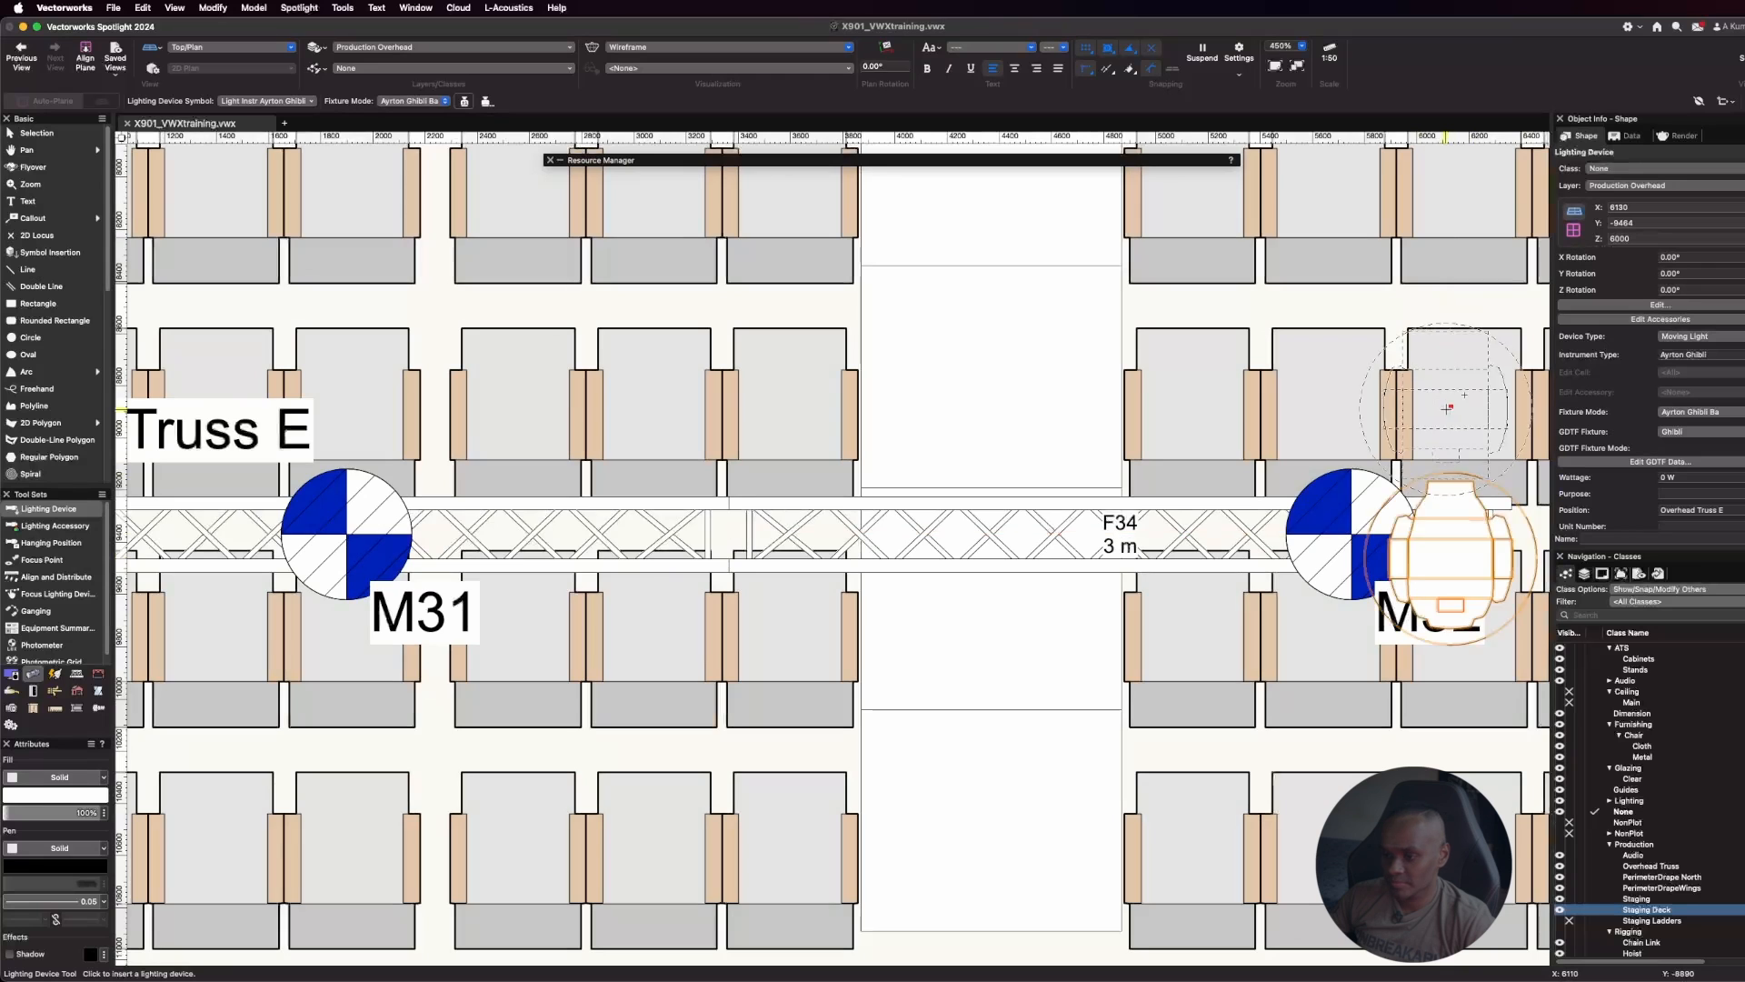
Place three Ghibli fixtures on Overhead Truss E, one before hoist M31 at about X 1100 and two after it at about X 3140 and 4360
scroll(1451, 534, "down", 5)
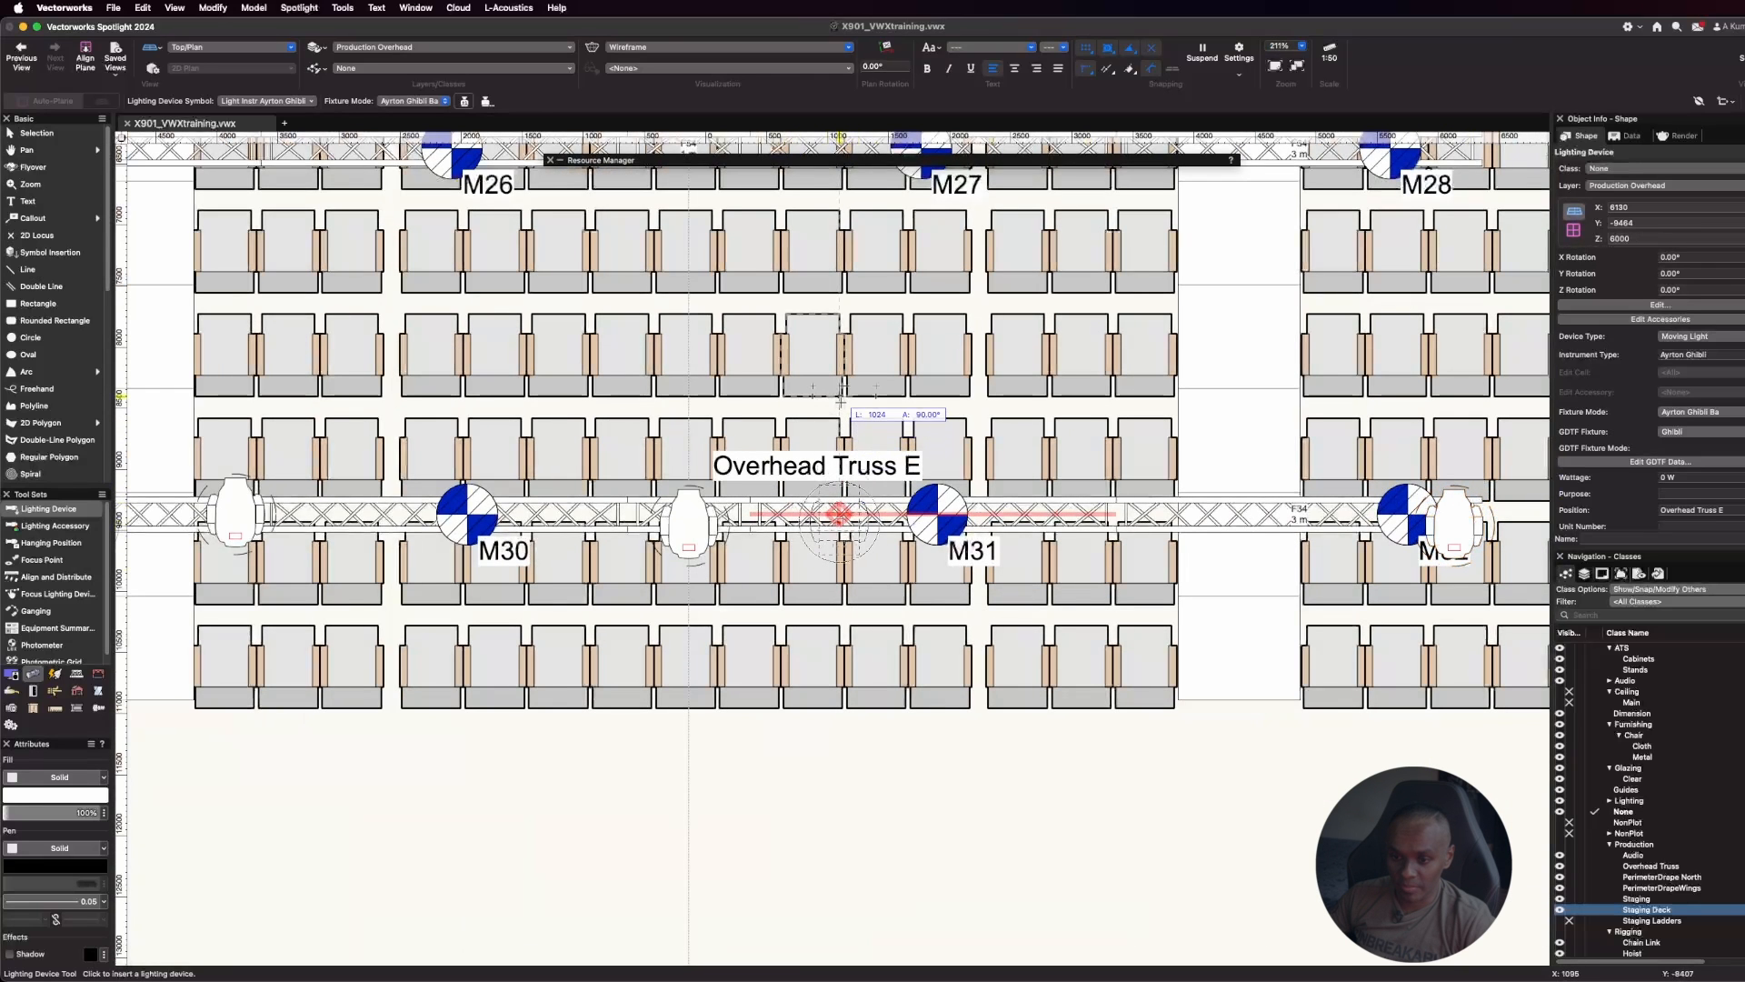
left_click(840, 513)
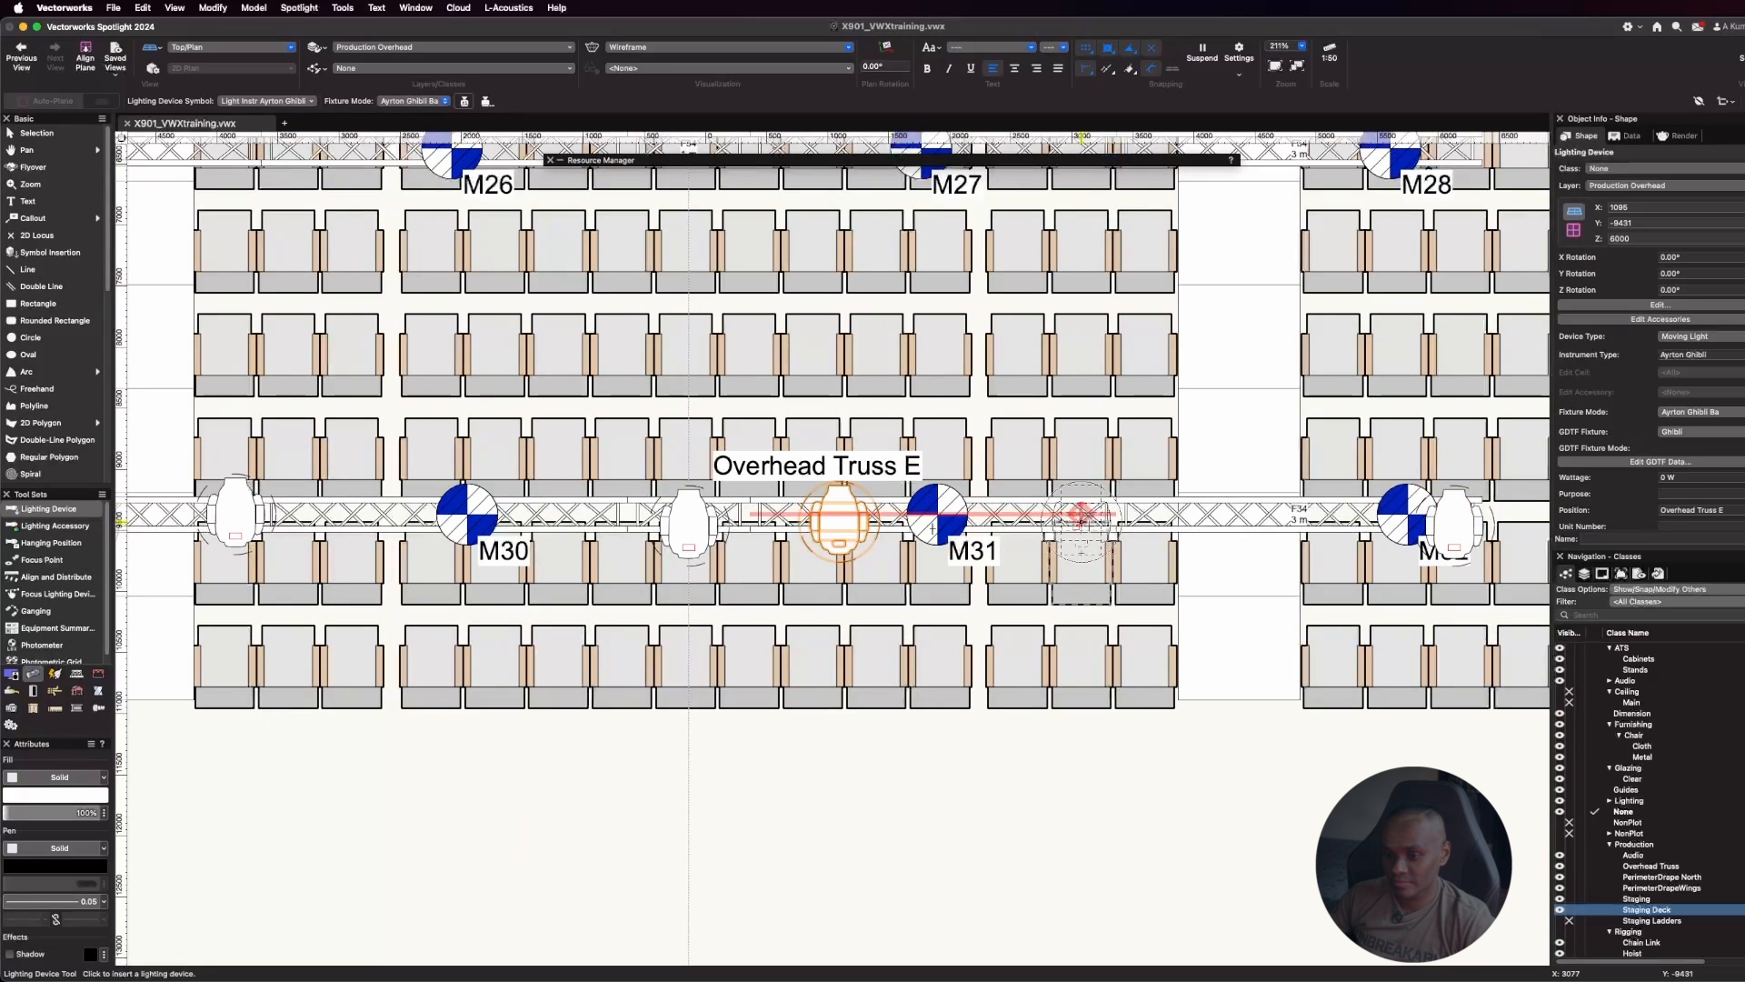
scroll(1075, 516, "up", 5)
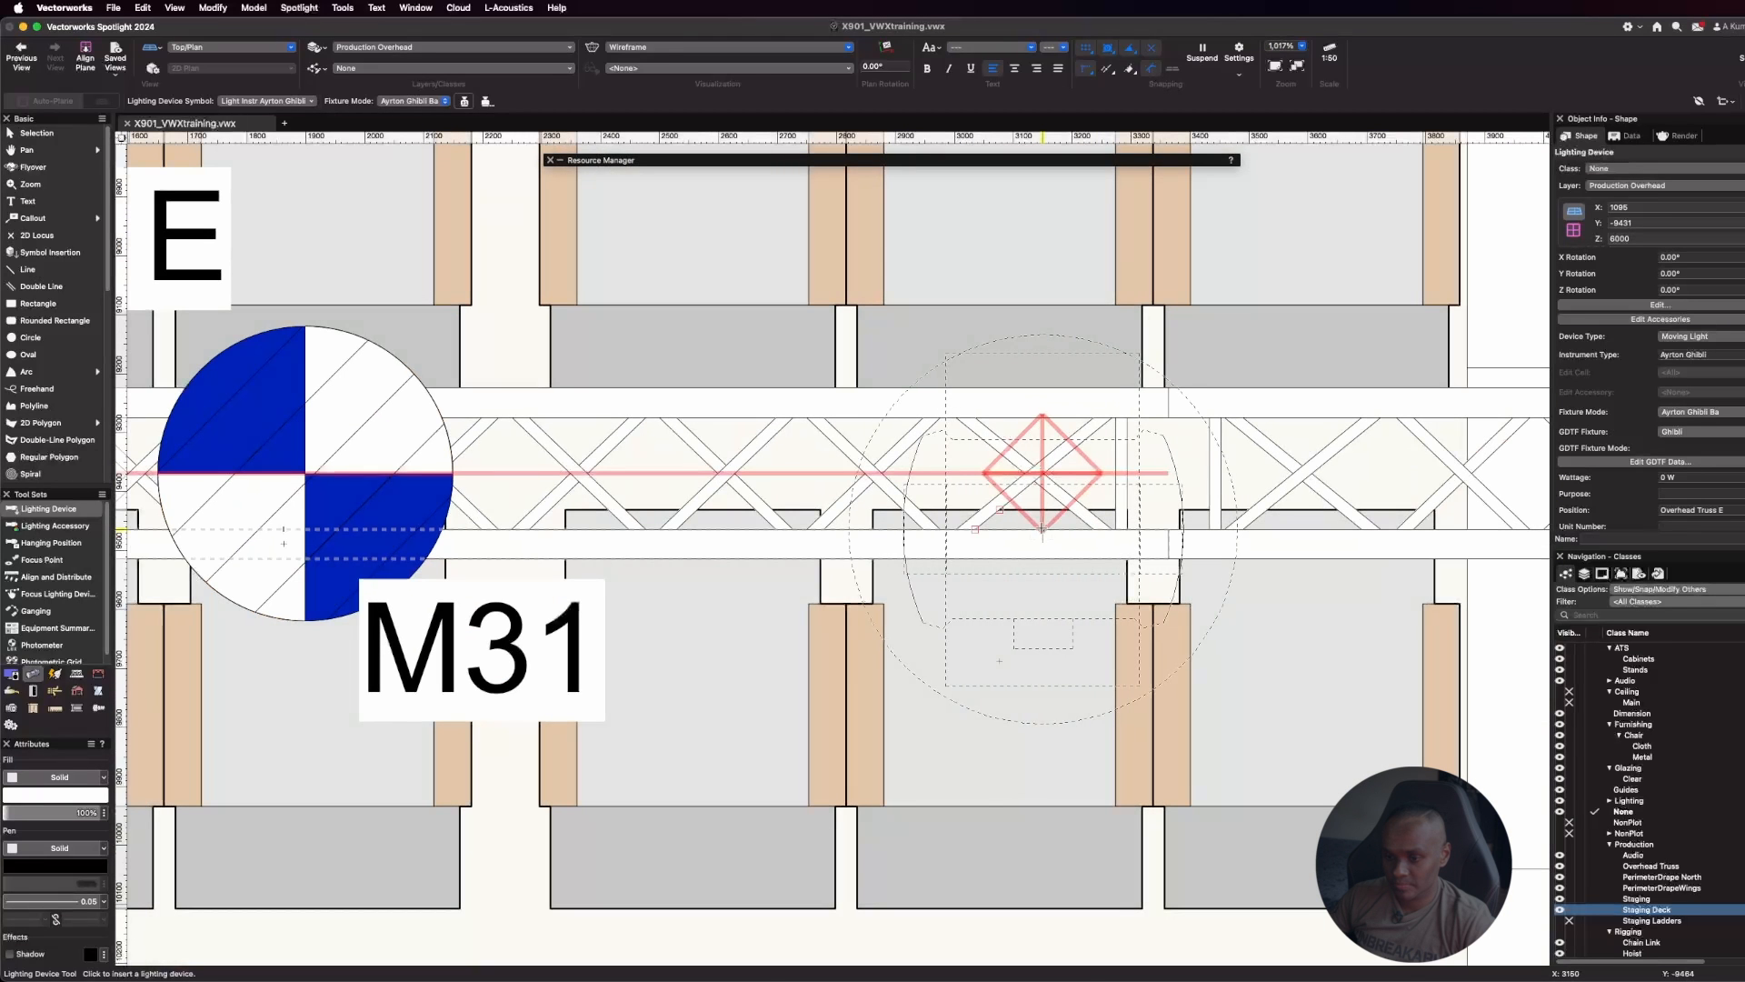
left_click(1041, 528)
scroll(1041, 528, "down", 4)
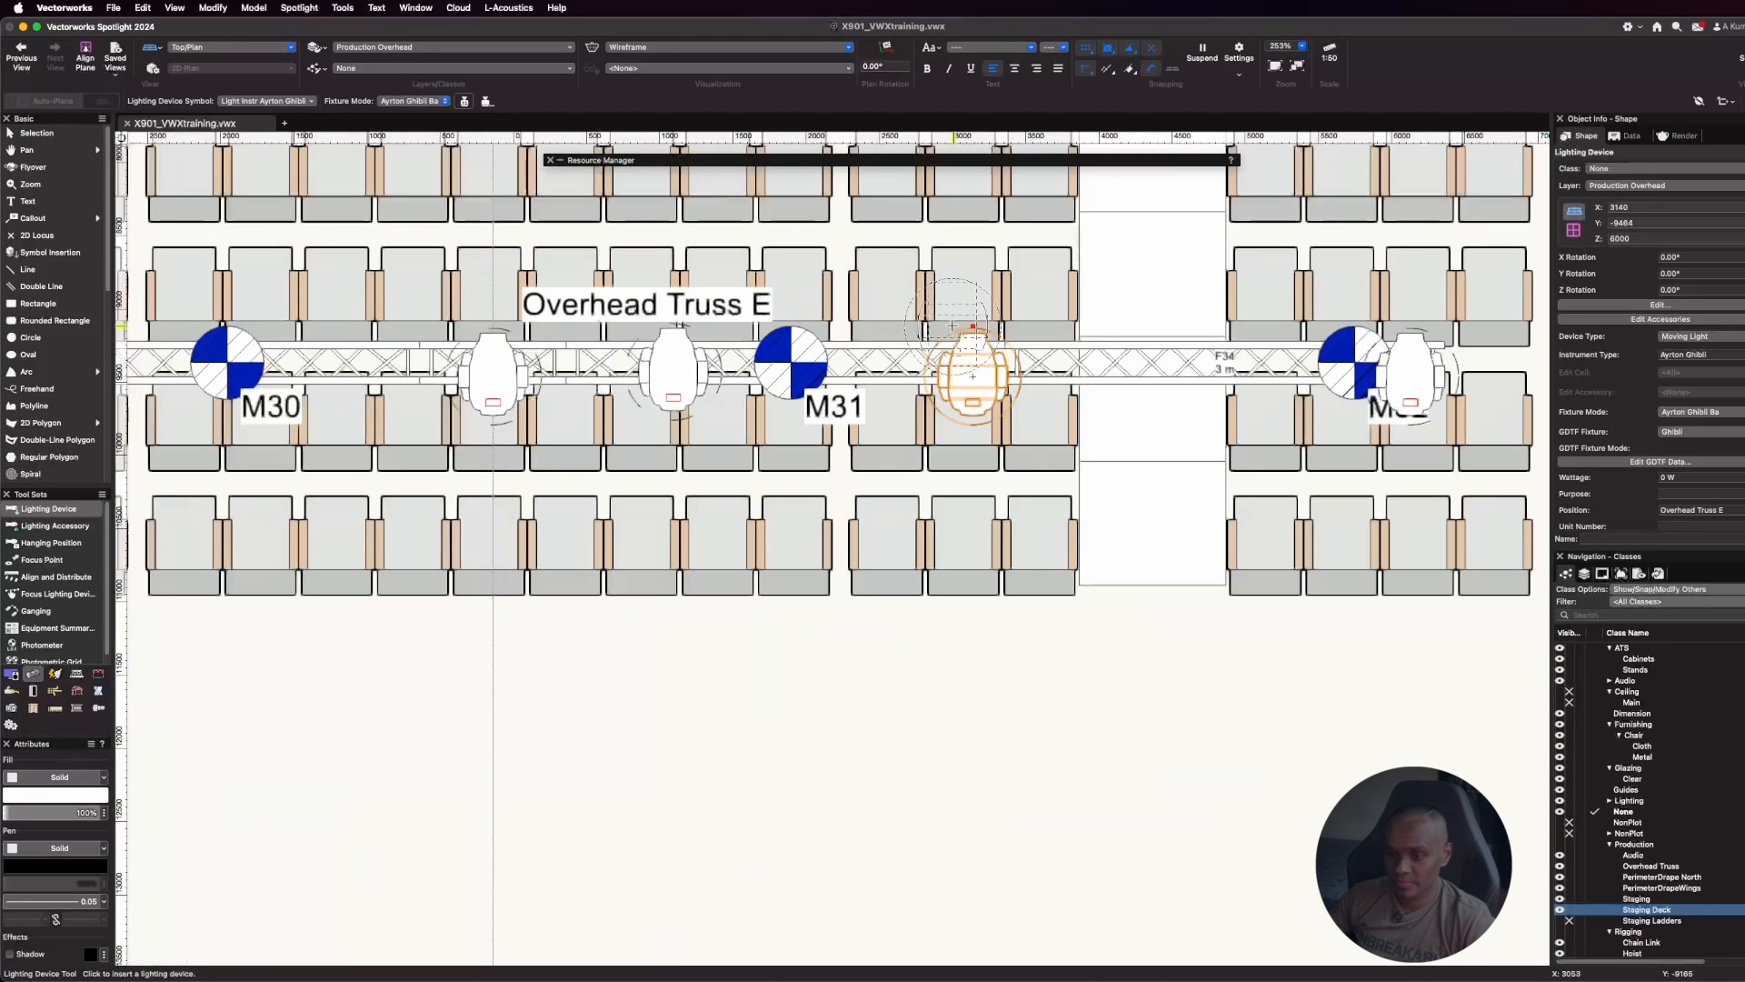
left_click(1152, 364)
scroll(1268, 329, "down", 1)
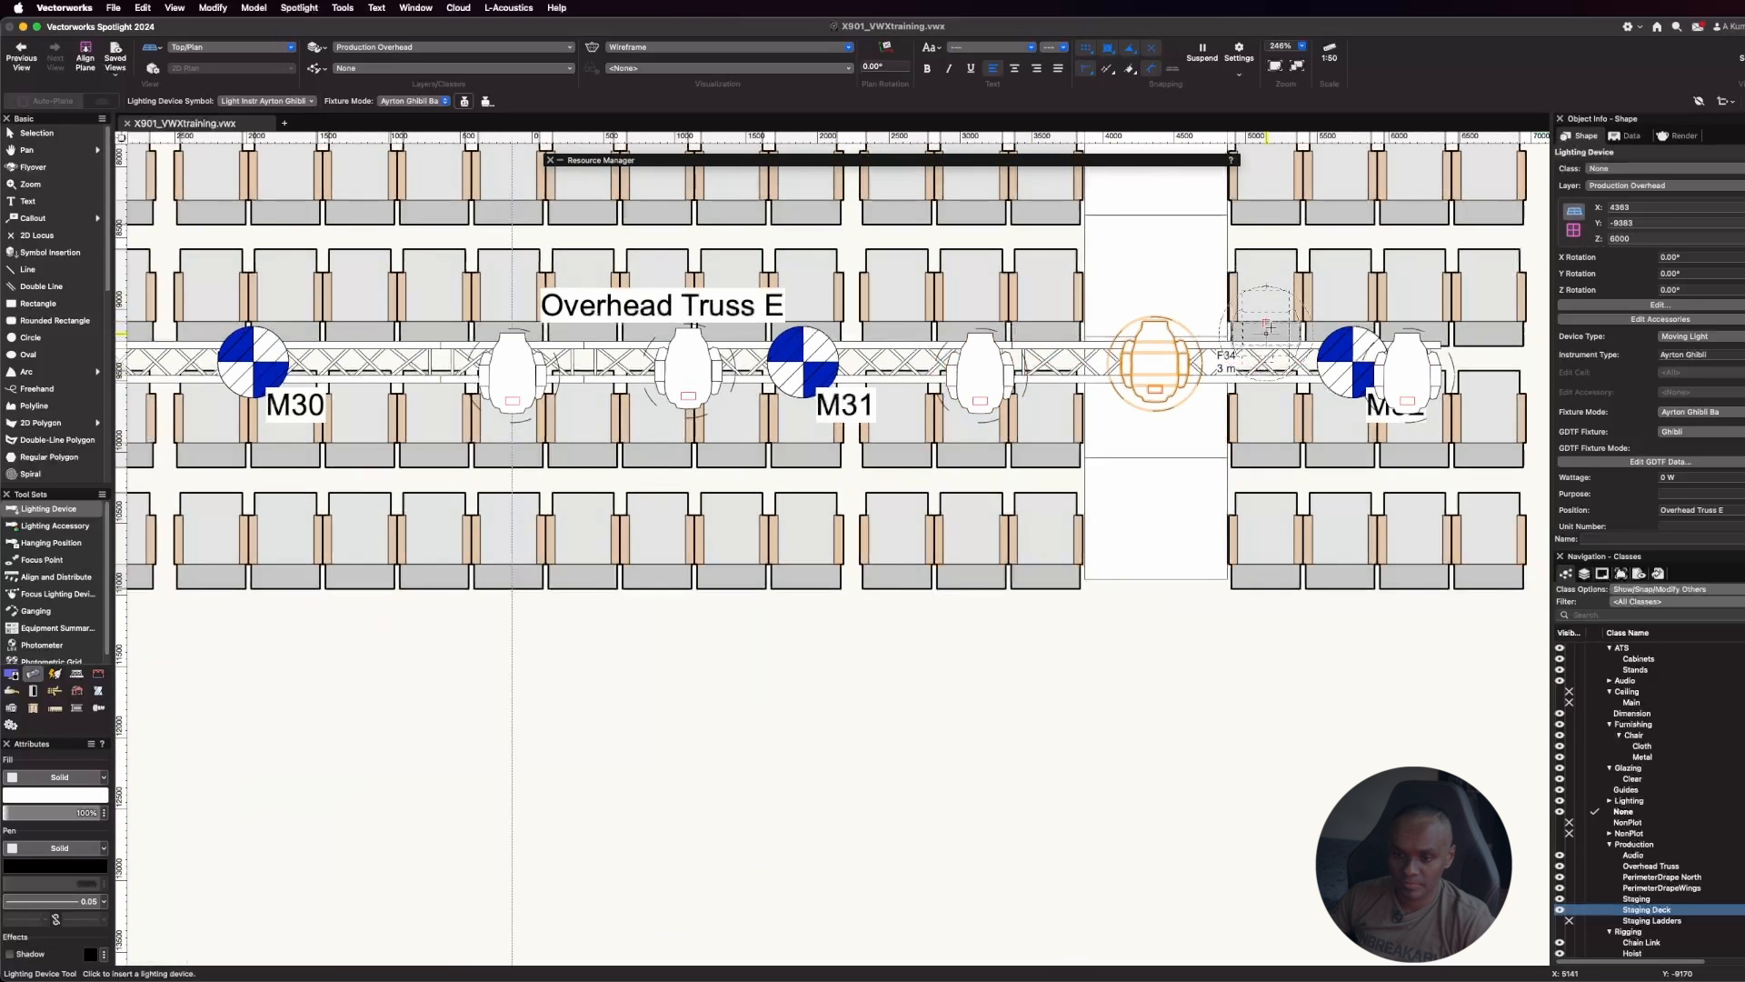
scroll(1268, 329, "down", 3)
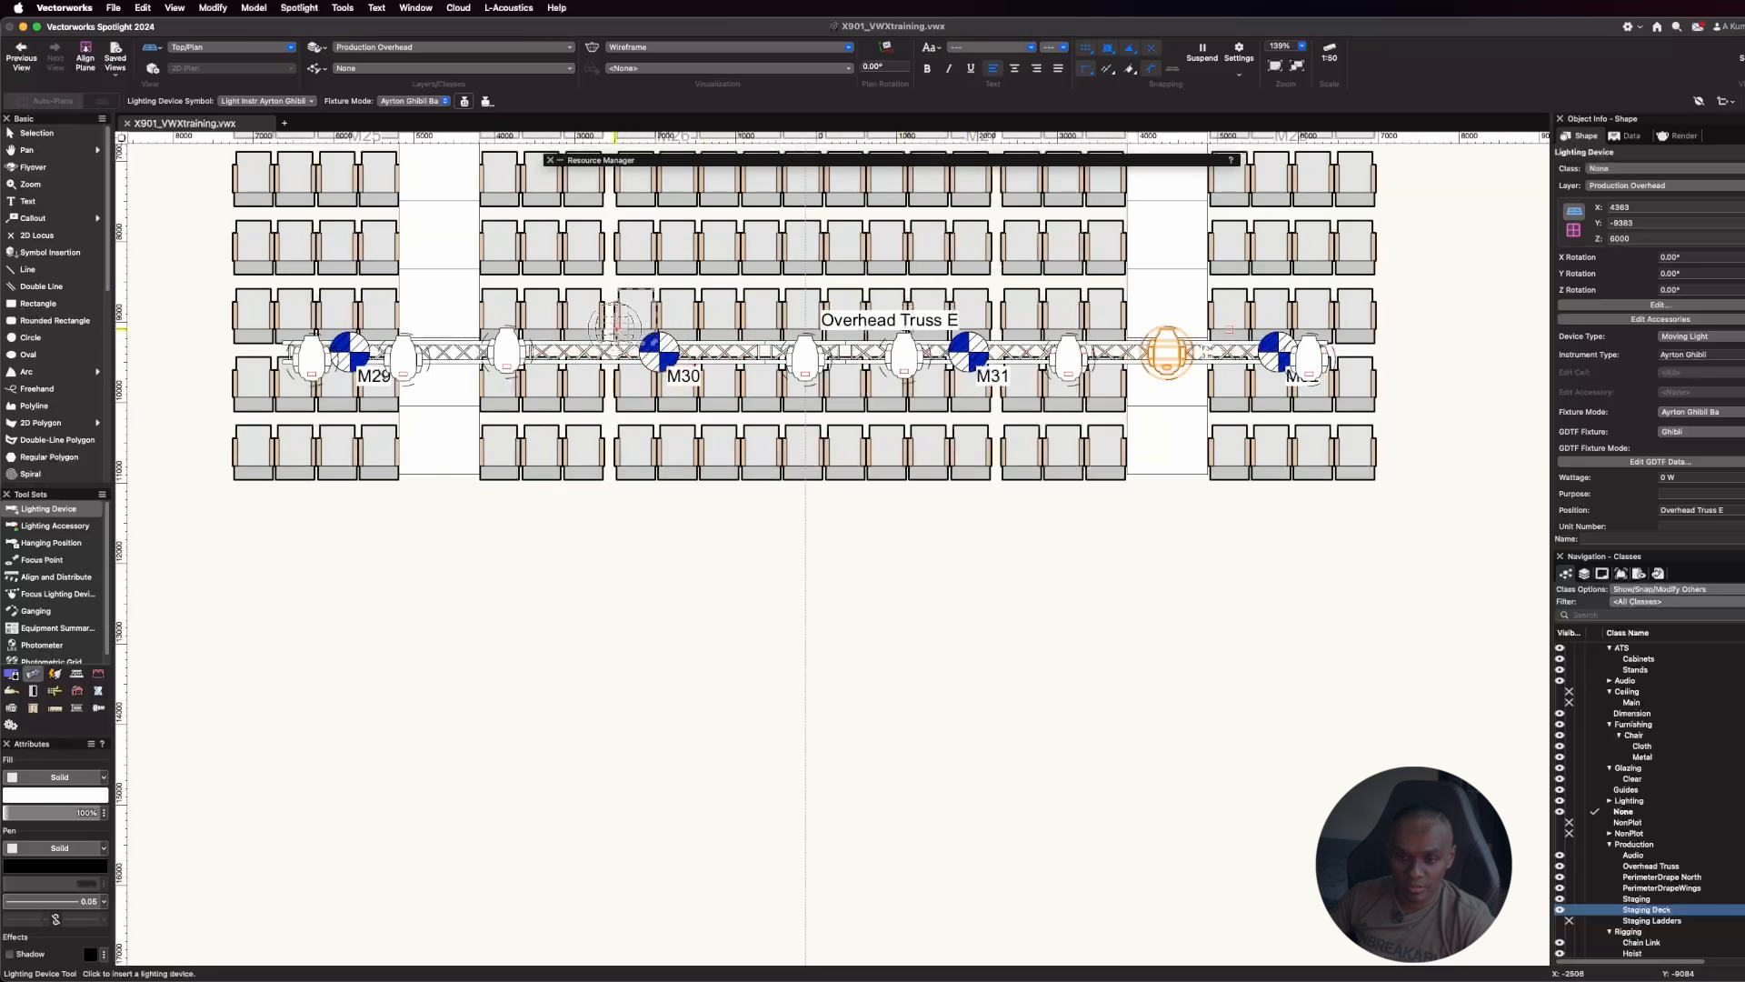
Place a Ghibli fixture on Overhead Truss E just before hoist M30, at about X -2620
scroll(617, 325, "up", 3)
scroll(584, 374, "up", 2)
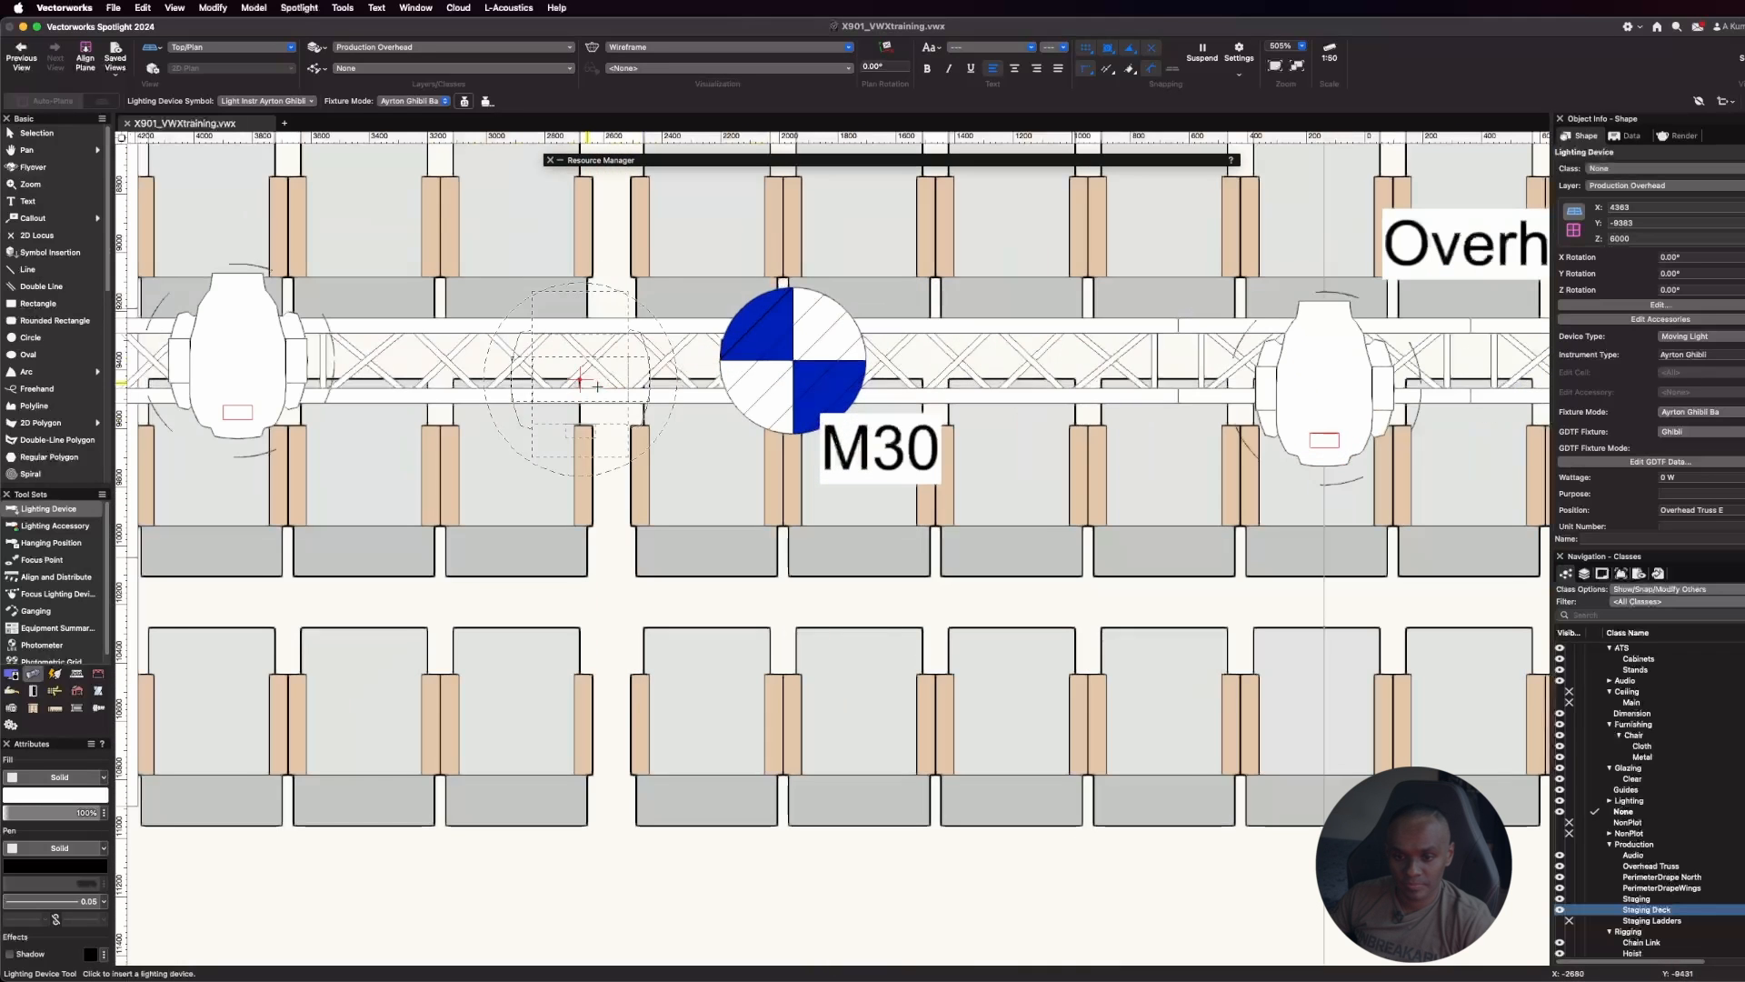
left_click(597, 361)
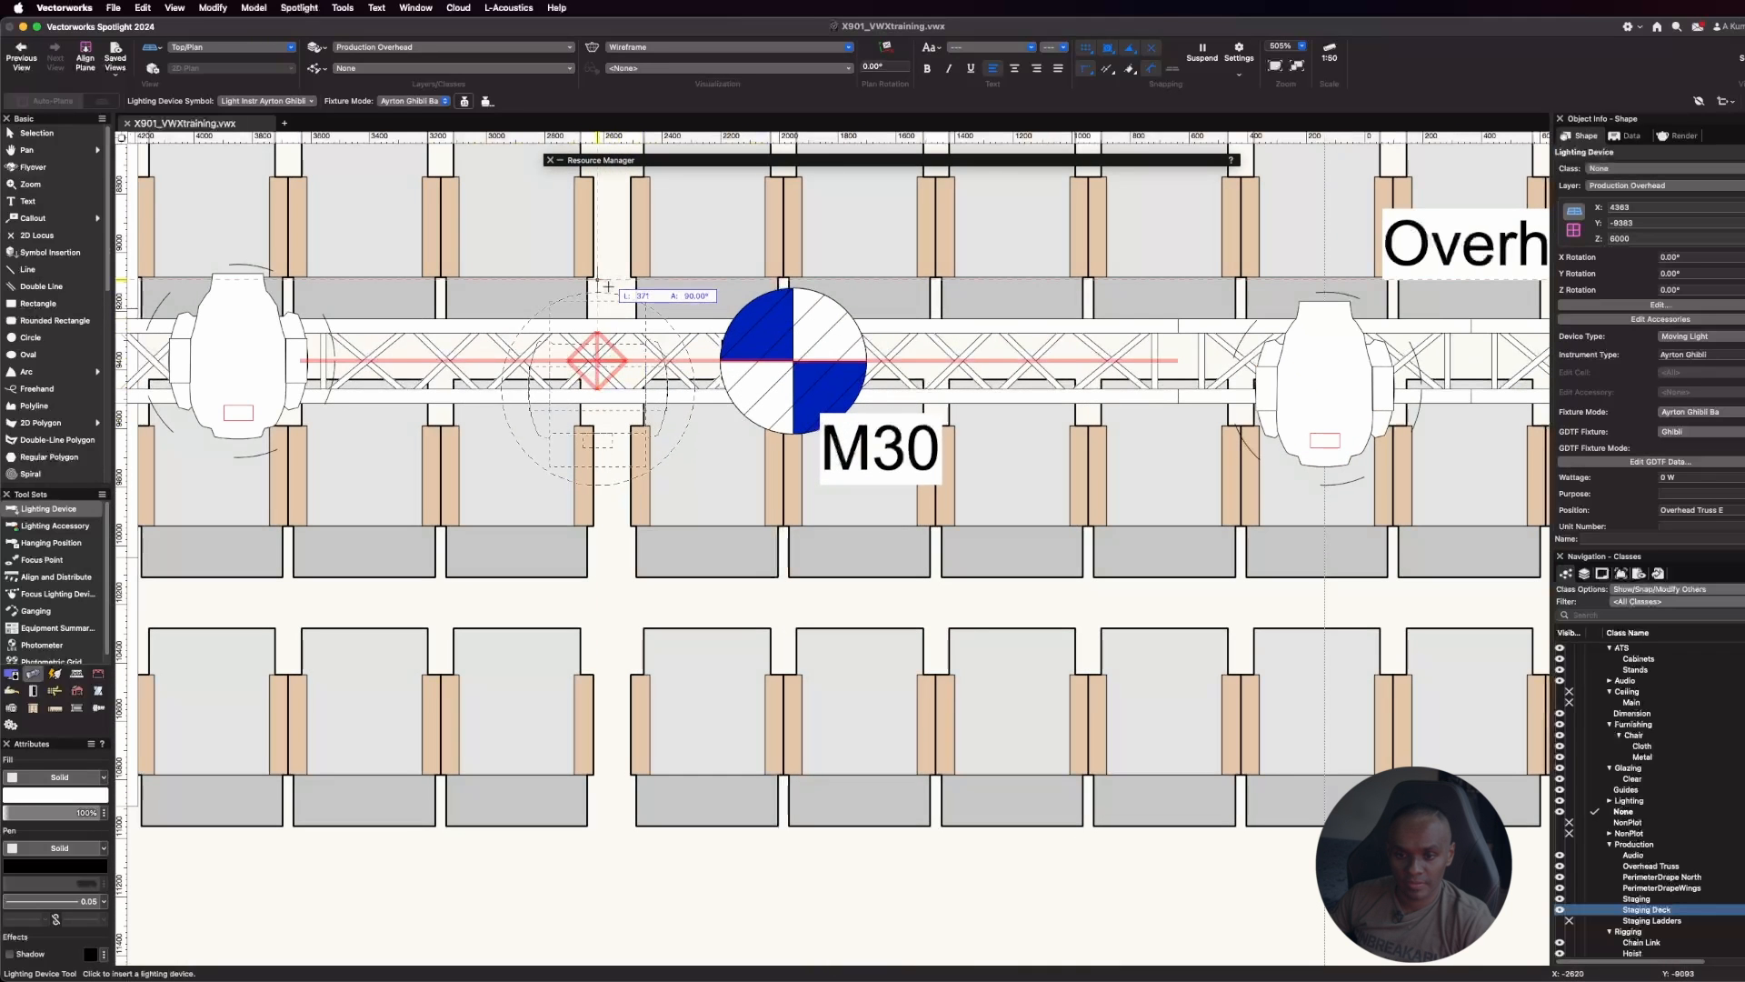
left_click(600, 285)
scroll(650, 309, "down", 2)
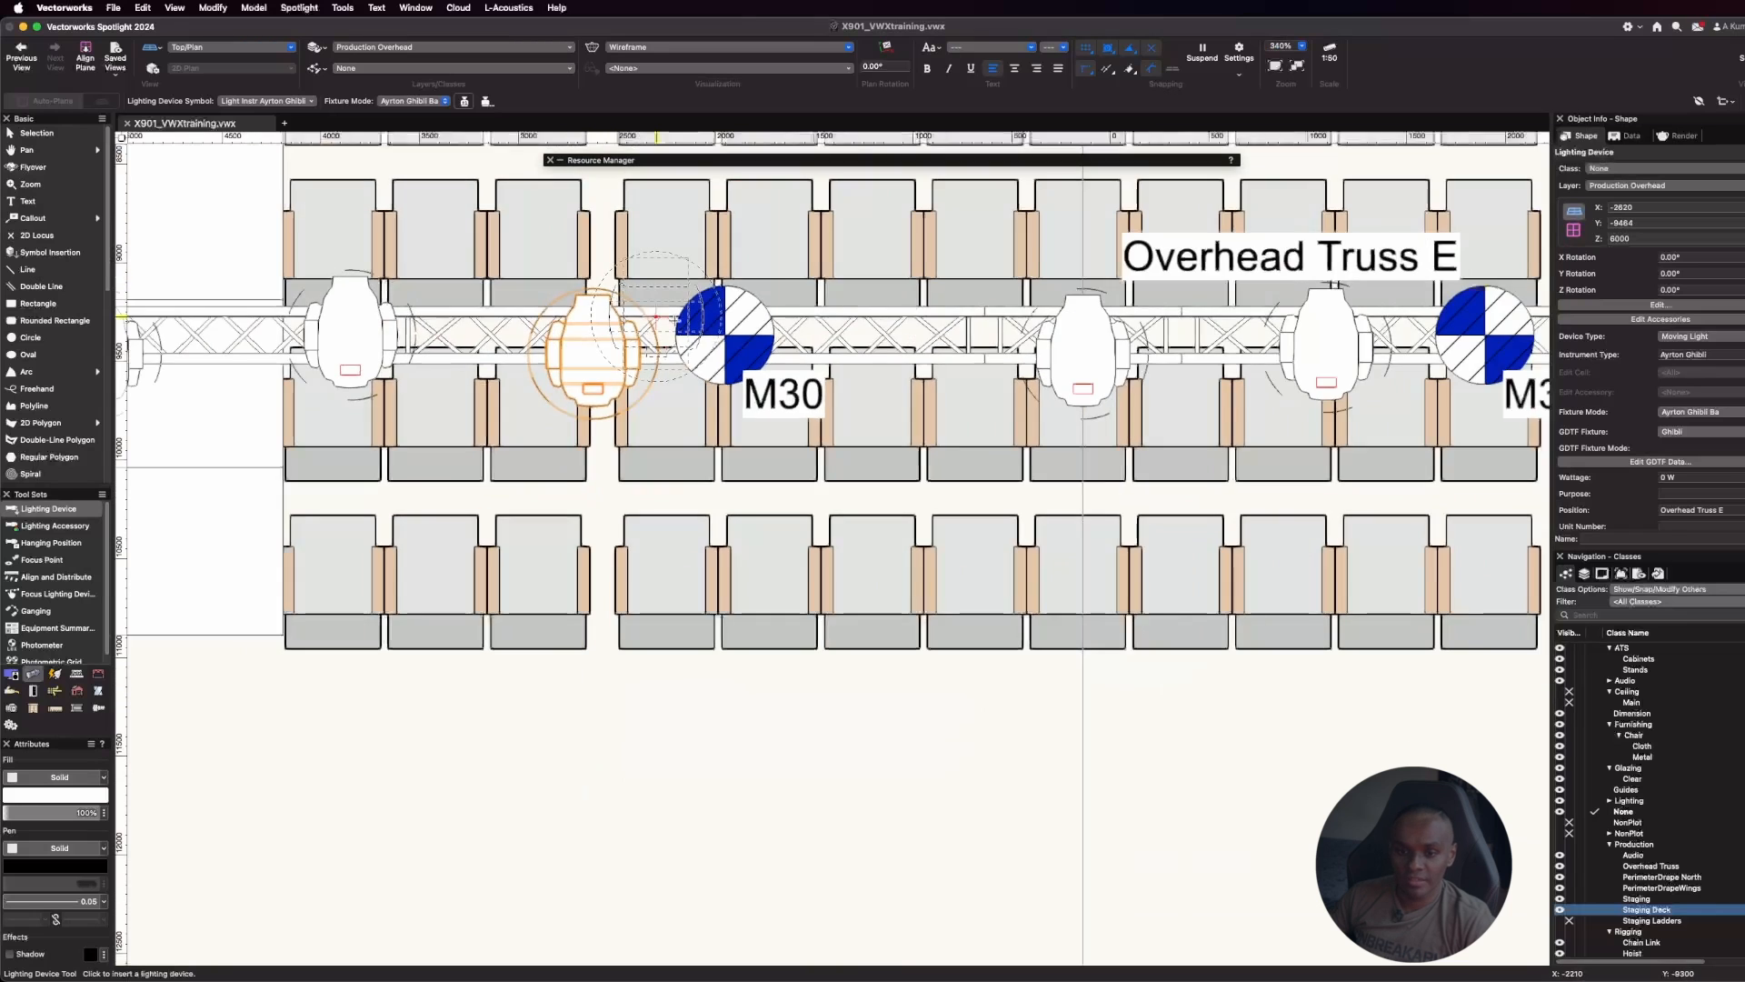
scroll(627, 354, "down", 5)
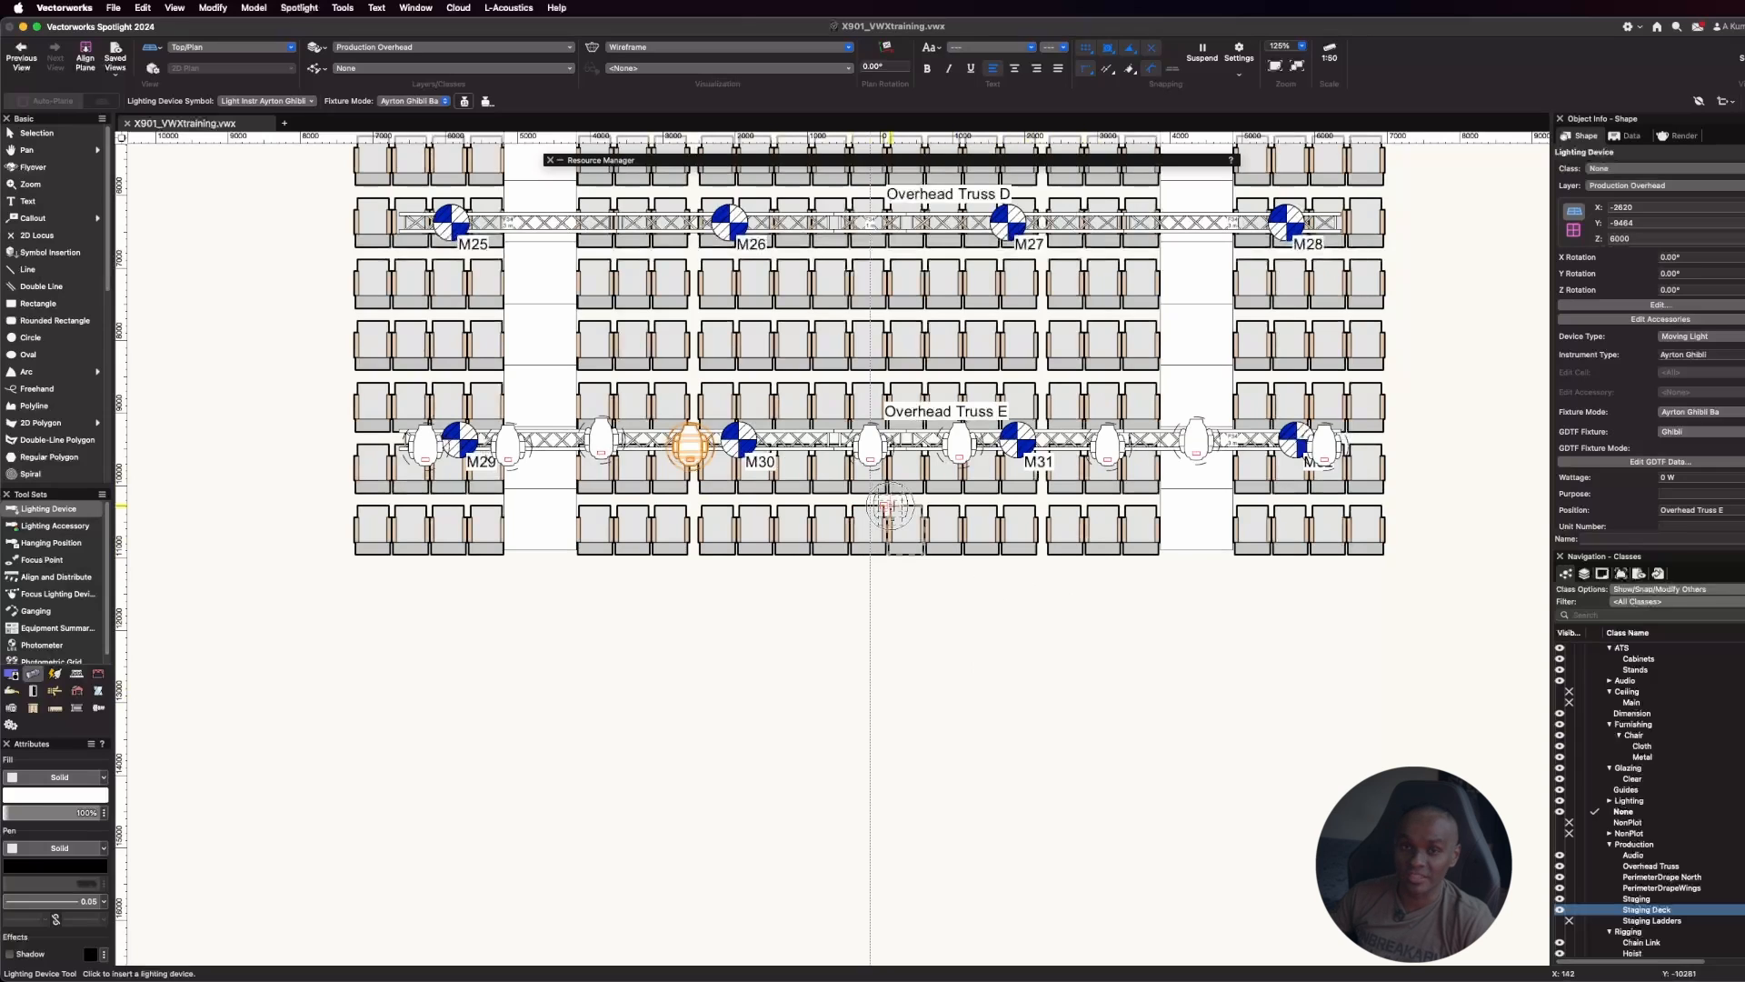
key("x")
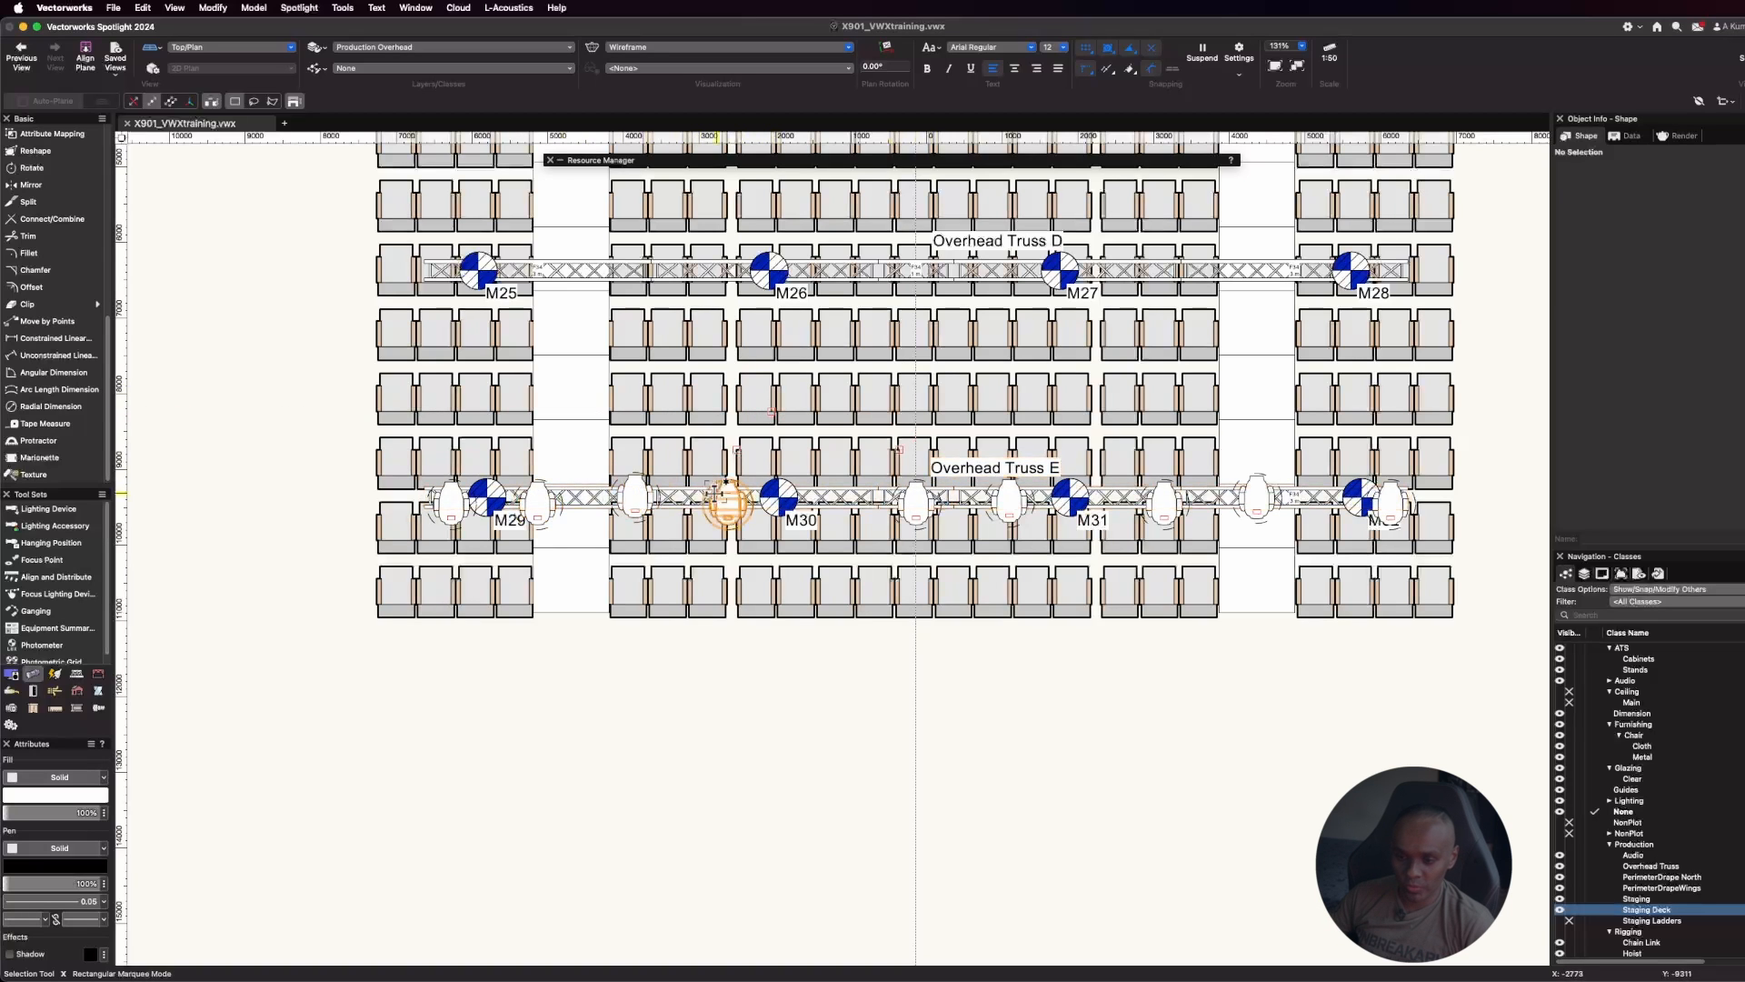
Measure the distance from Overhead Truss E's central fixture to the left-end fixture beside hoist M29
left_click(44, 423)
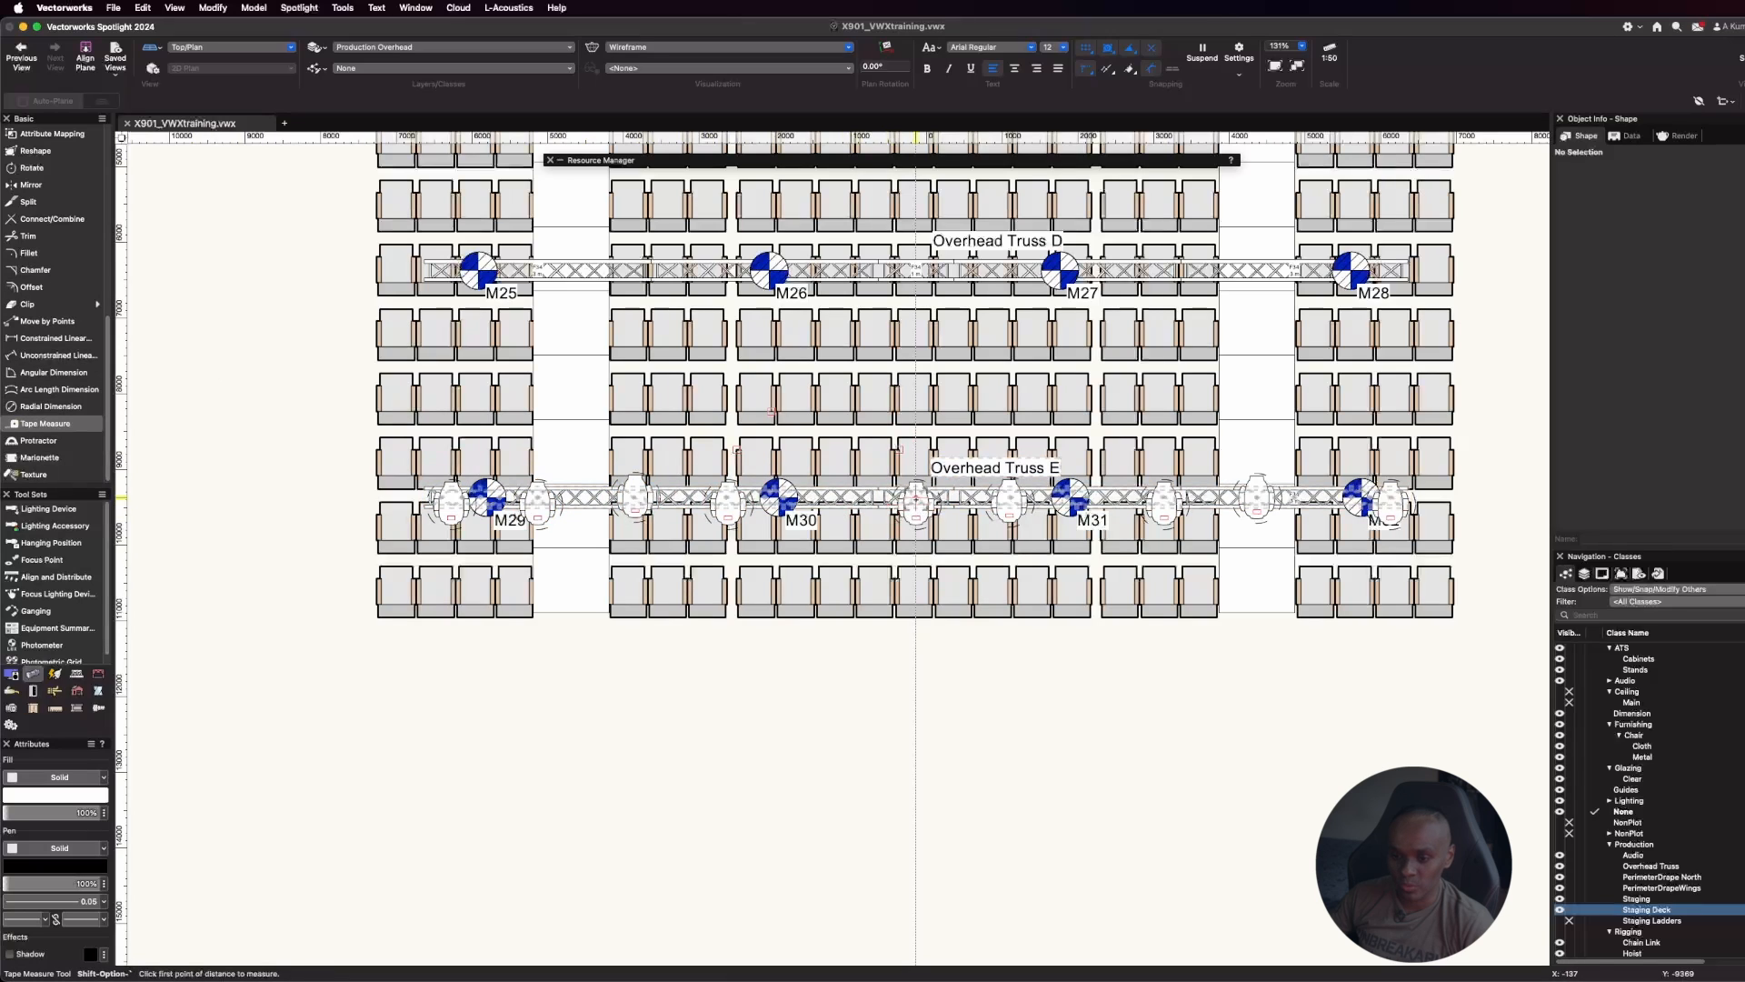
left_click(917, 498)
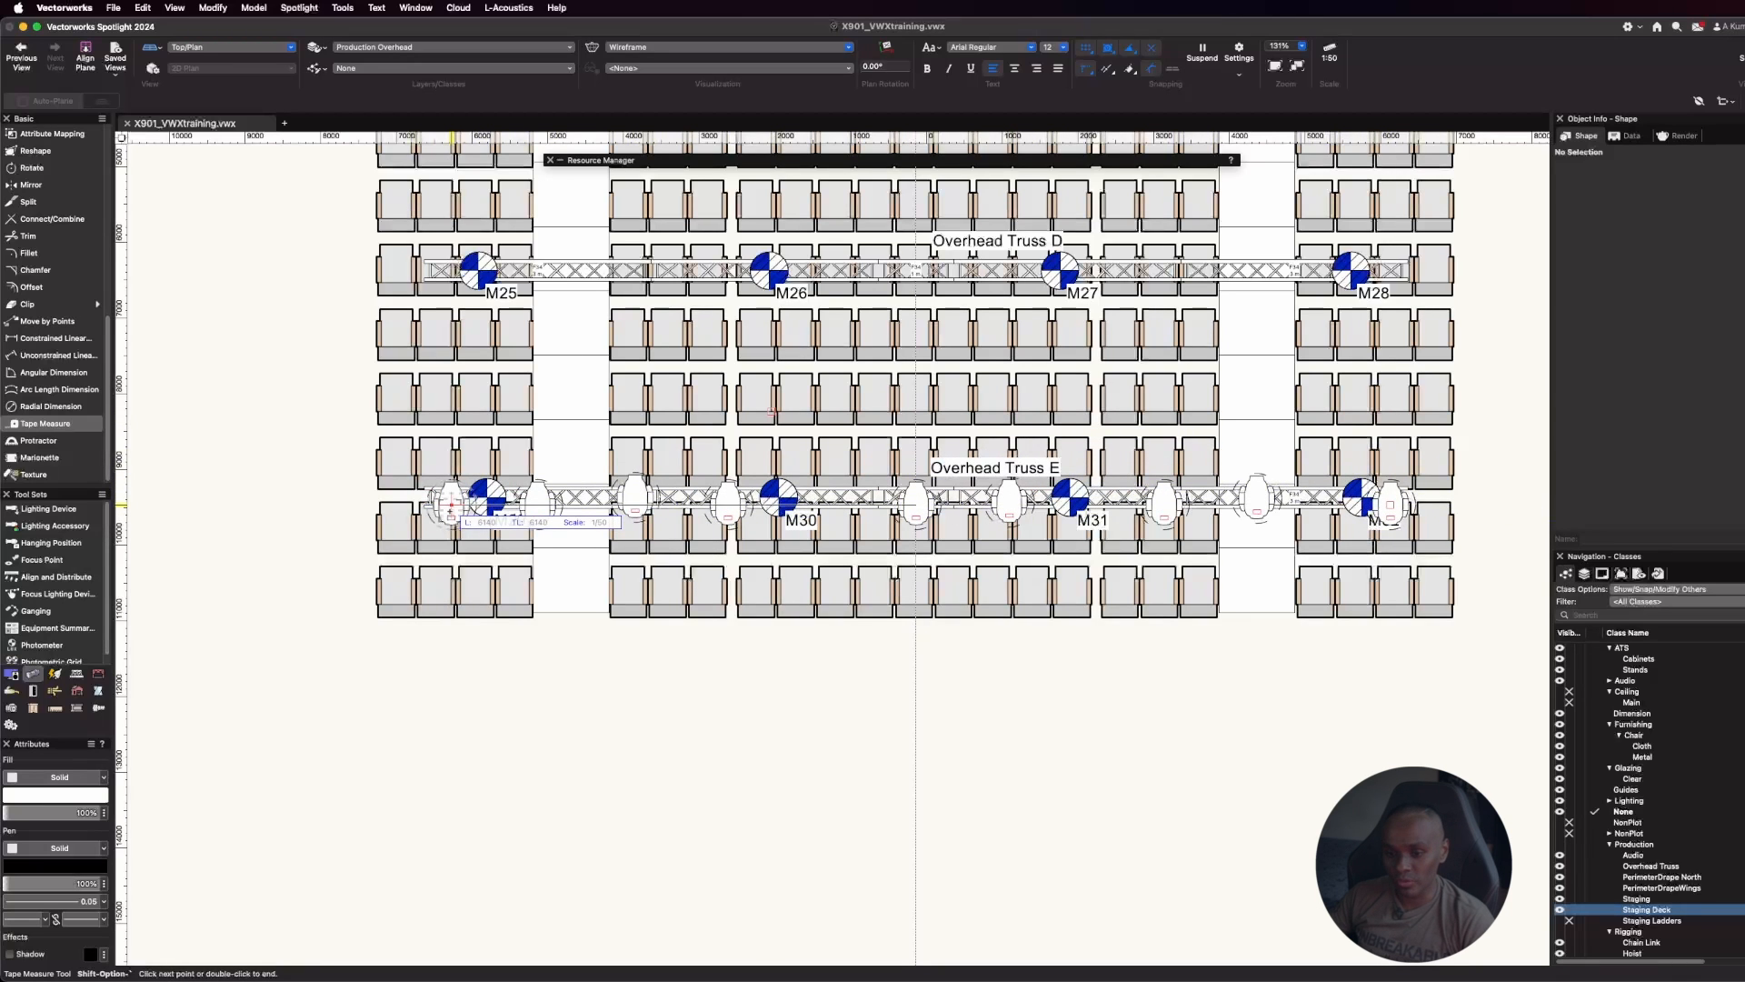
key("Escape")
Move the left-end fixture beside hoist M29 slightly inward on Overhead Truss E, to X -6137, Y -9369
scroll(451, 503, "up", 5)
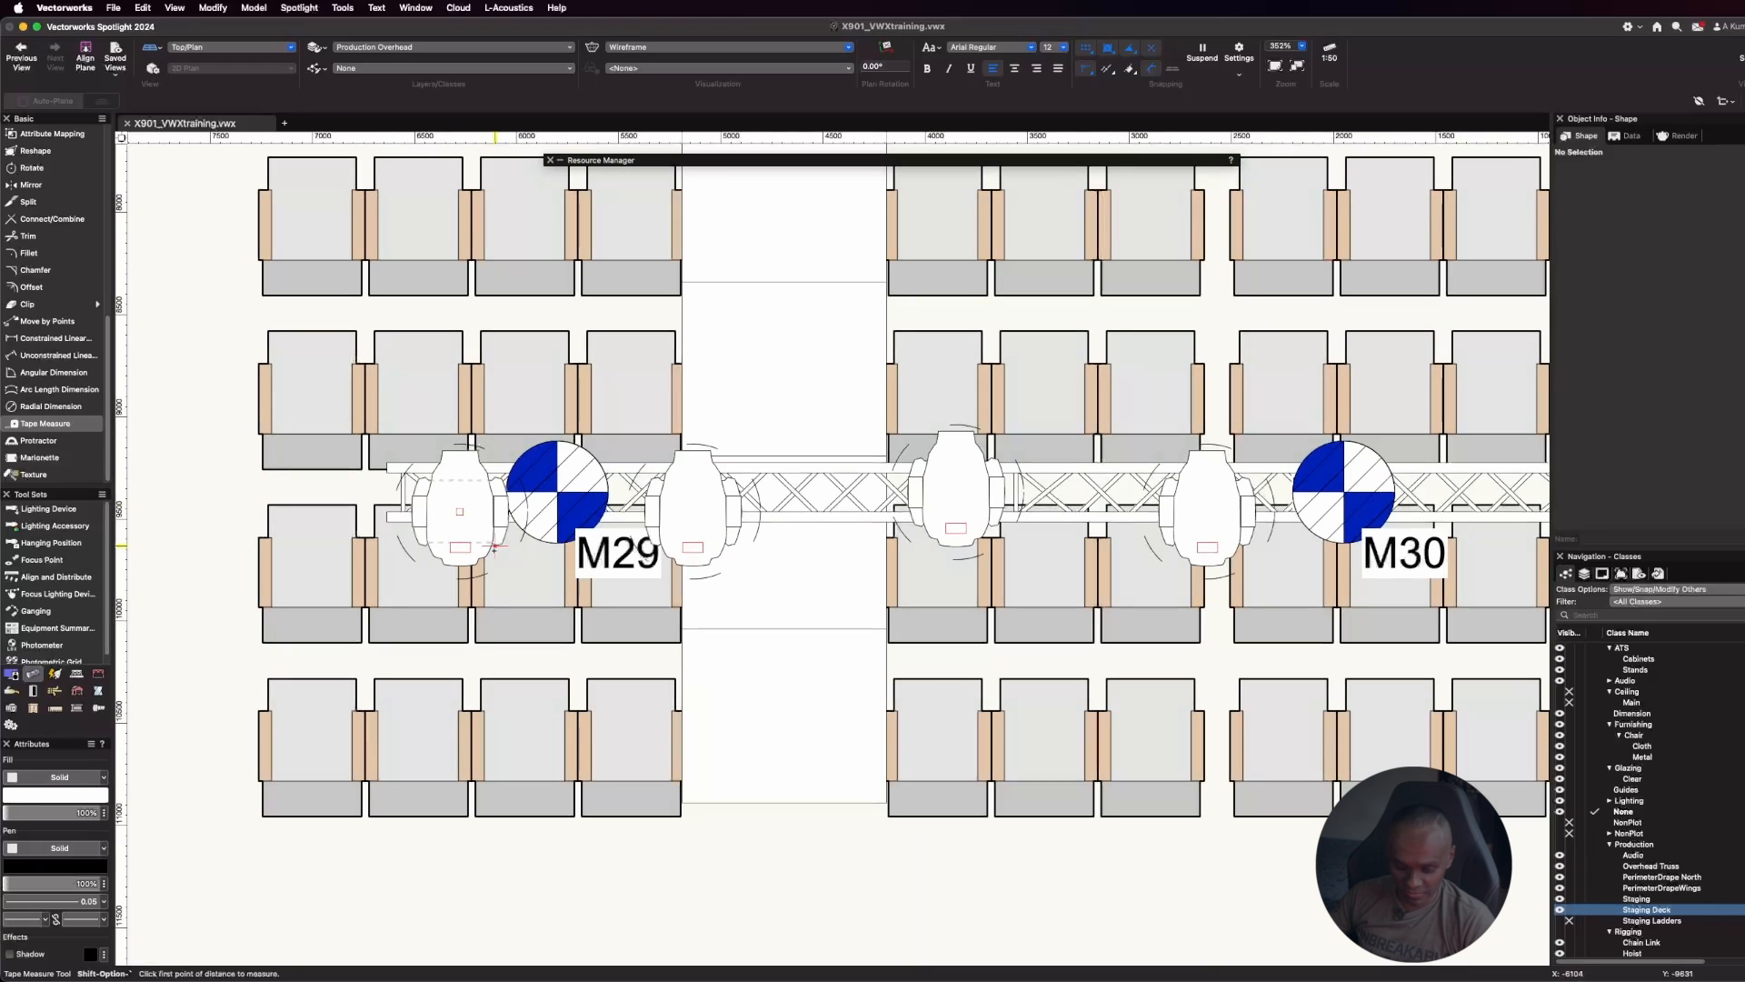
key("x")
mouse_move(461, 521)
left_mouse_down()
mouse_move(797, 505)
mouse_move(445, 515)
mouse_move(488, 511)
left_mouse_up()
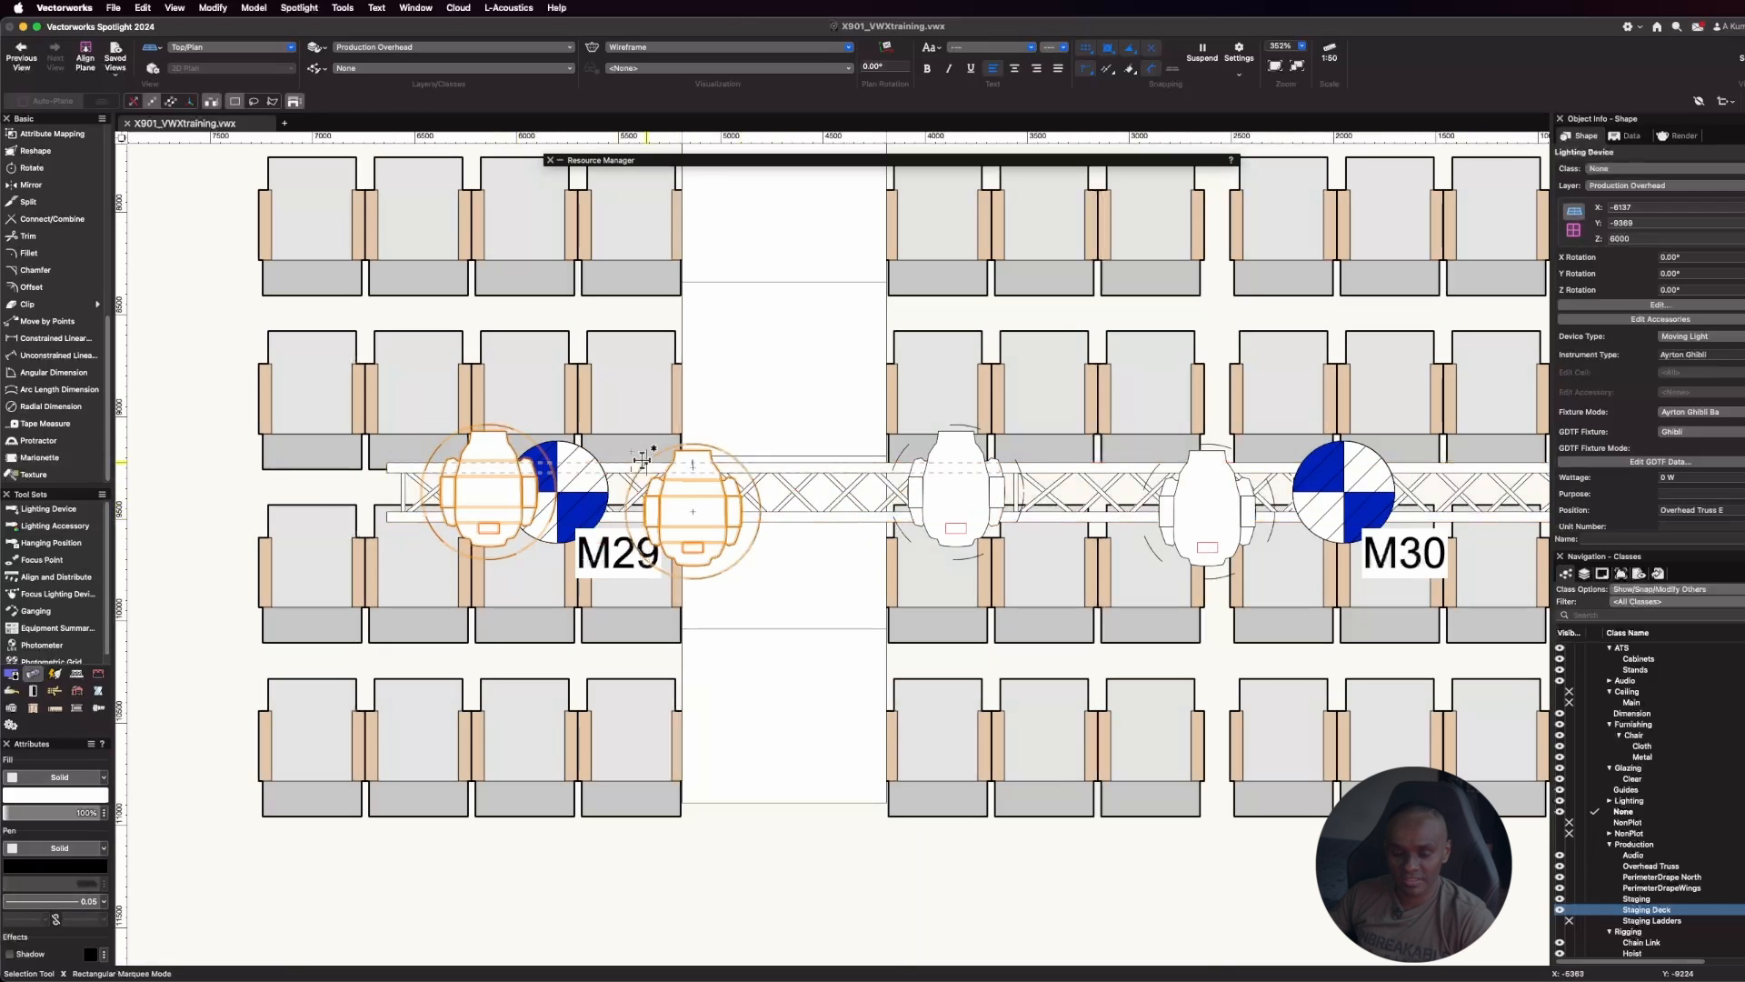
Measure the distance from Overhead Truss E's central fixture to the right-end fixture beside hoist M32
scroll(477, 510, "down", 7)
scroll(1072, 515, "up", 4)
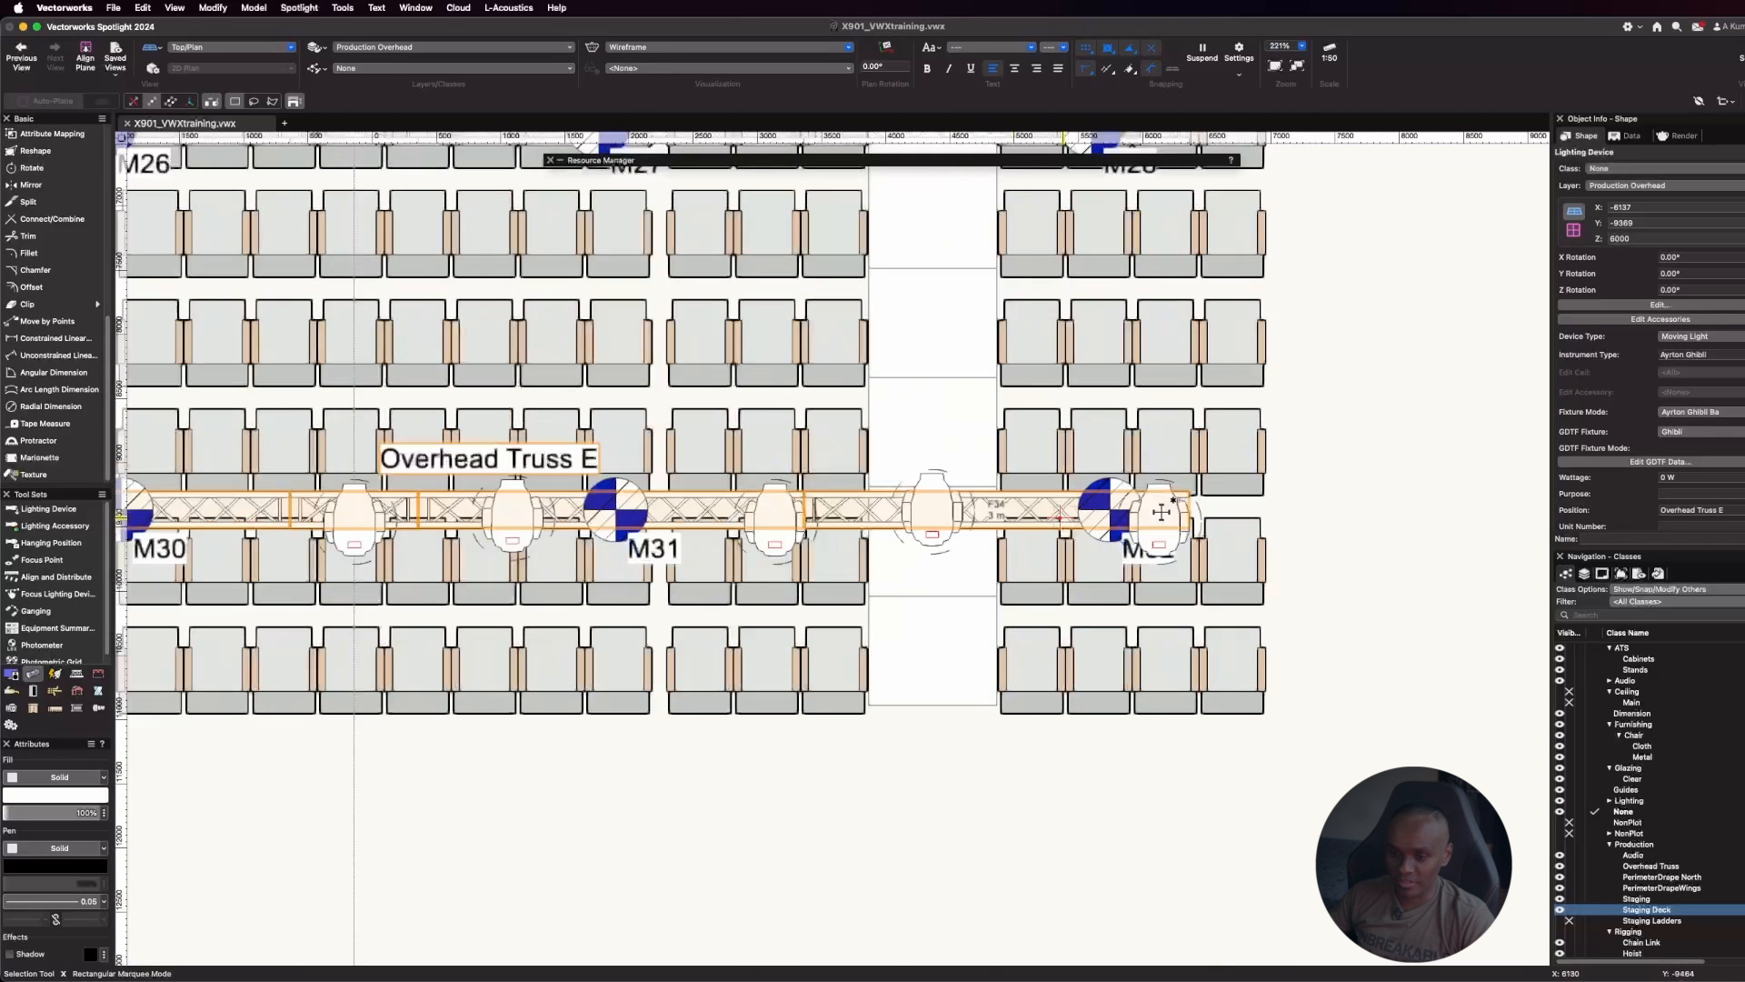
left_click(41, 424)
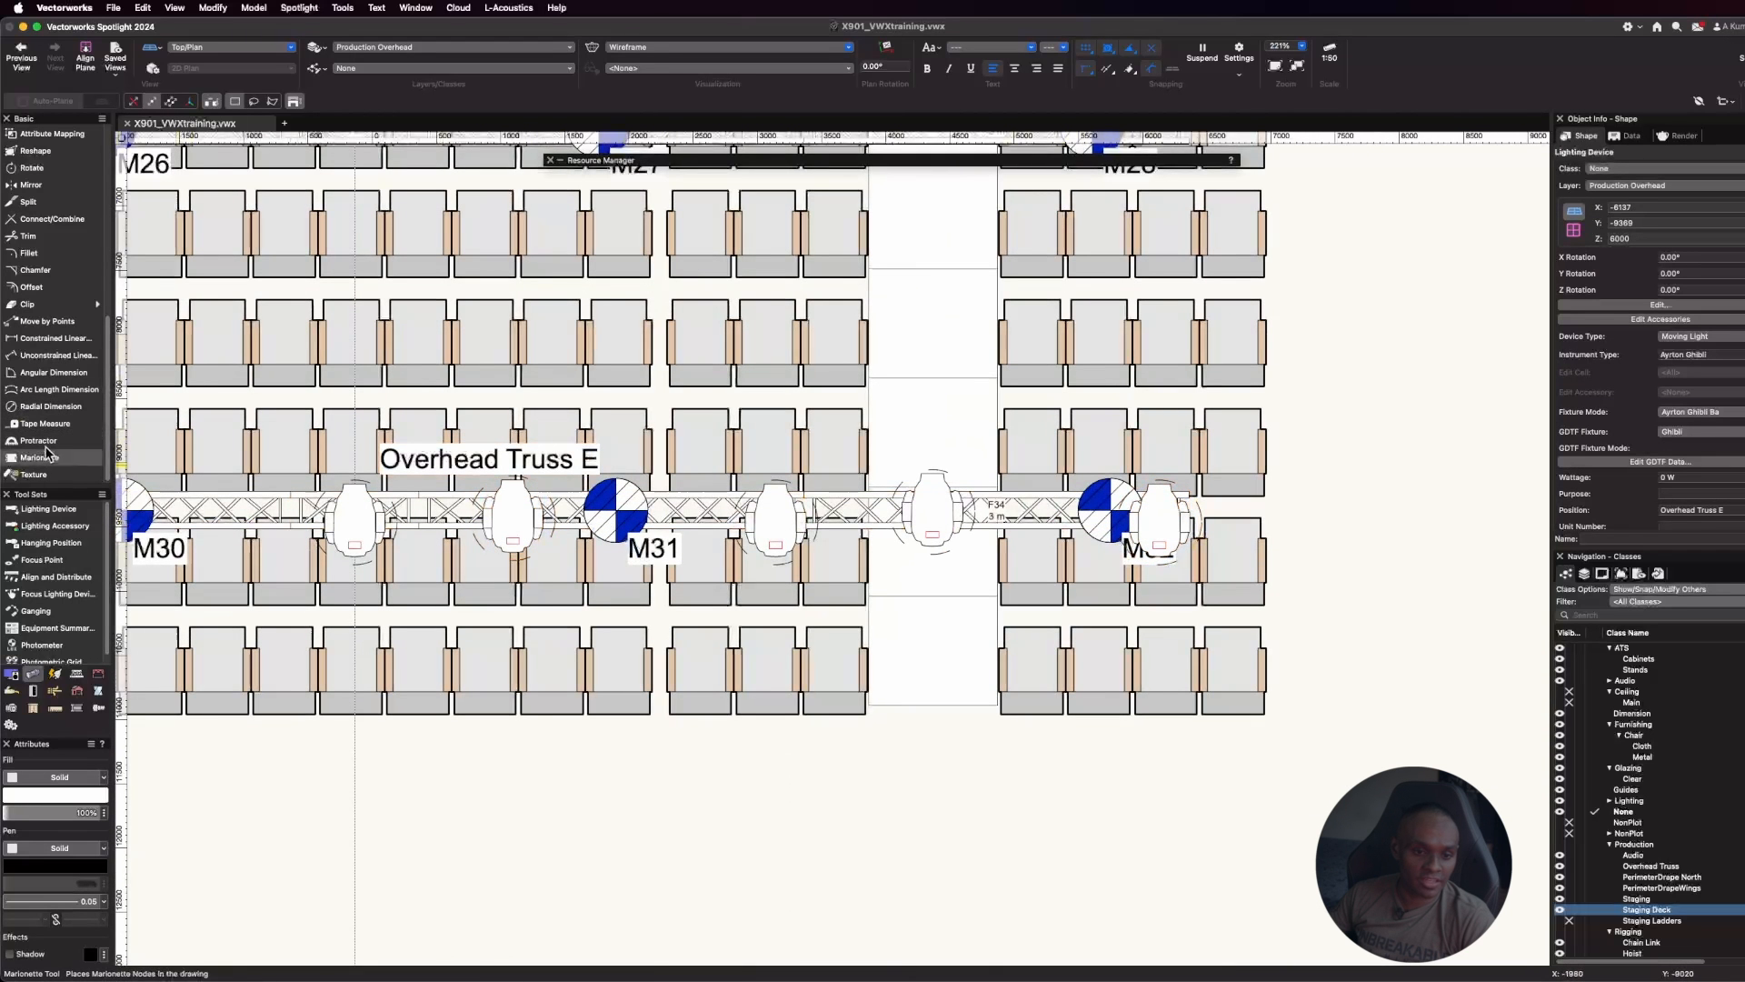
left_click(352, 521)
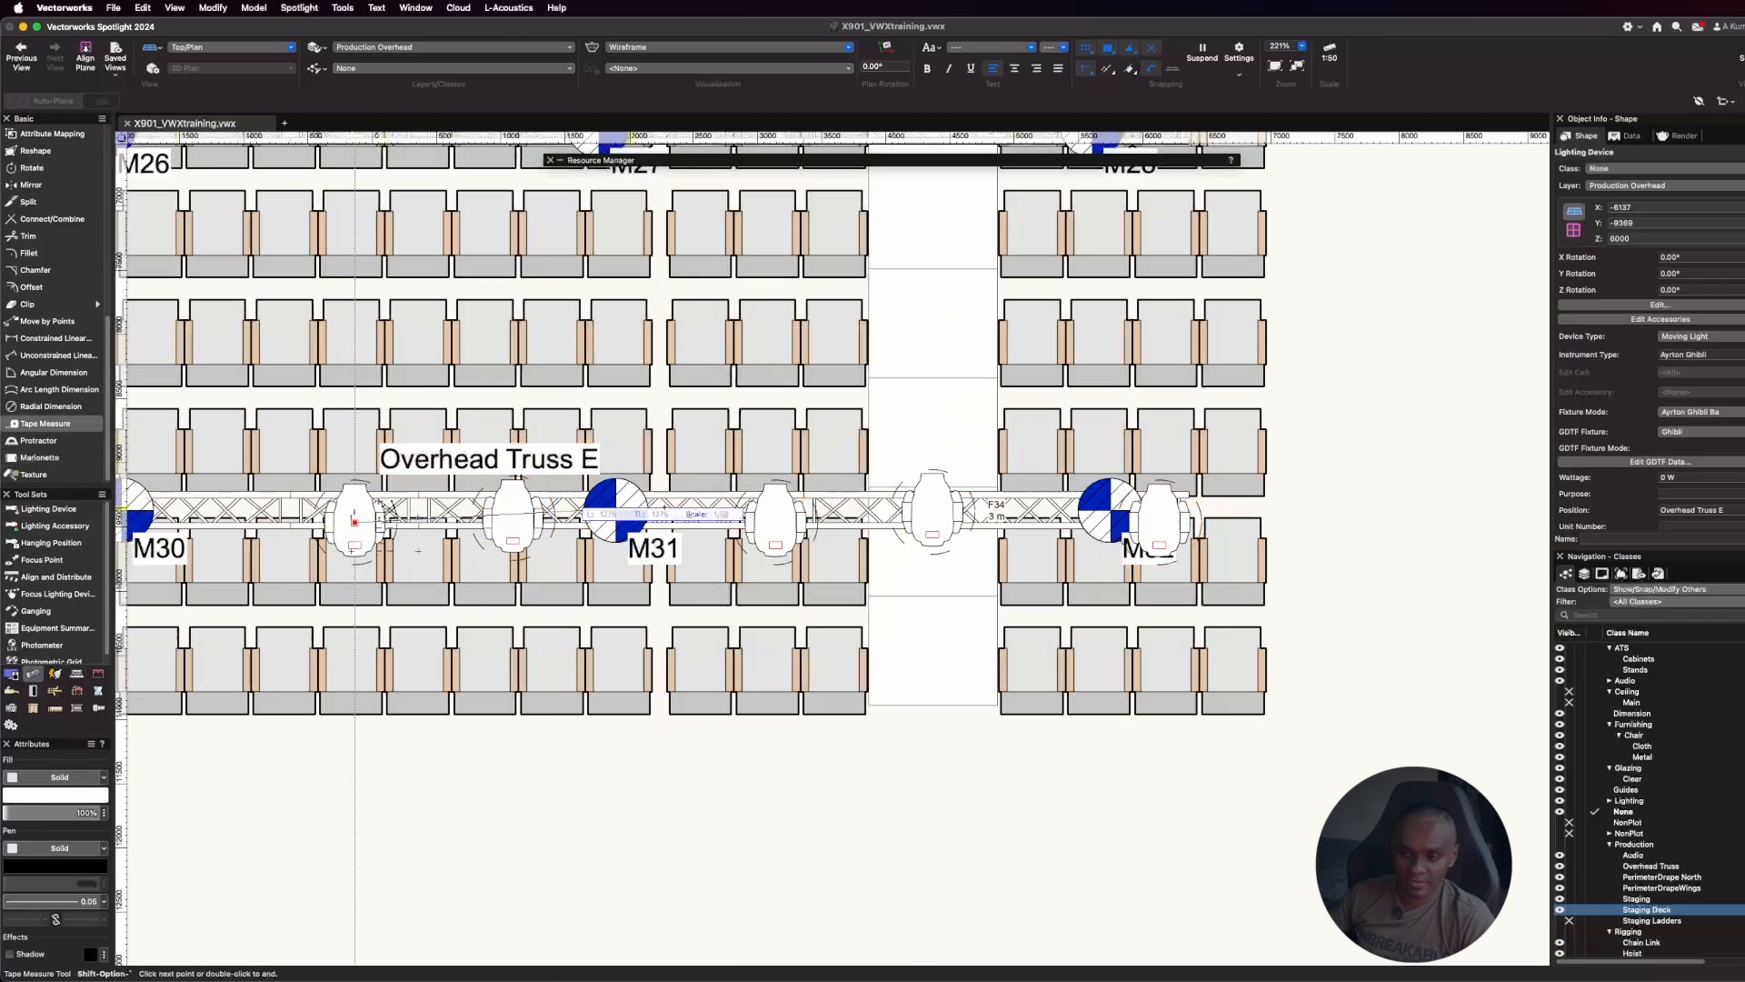
double_click(1159, 522)
Move the right-end fixture beside hoist M32 inward along Overhead Truss E to X 5863, Y -9369, and deselect it
scroll(1147, 525, "up", 3)
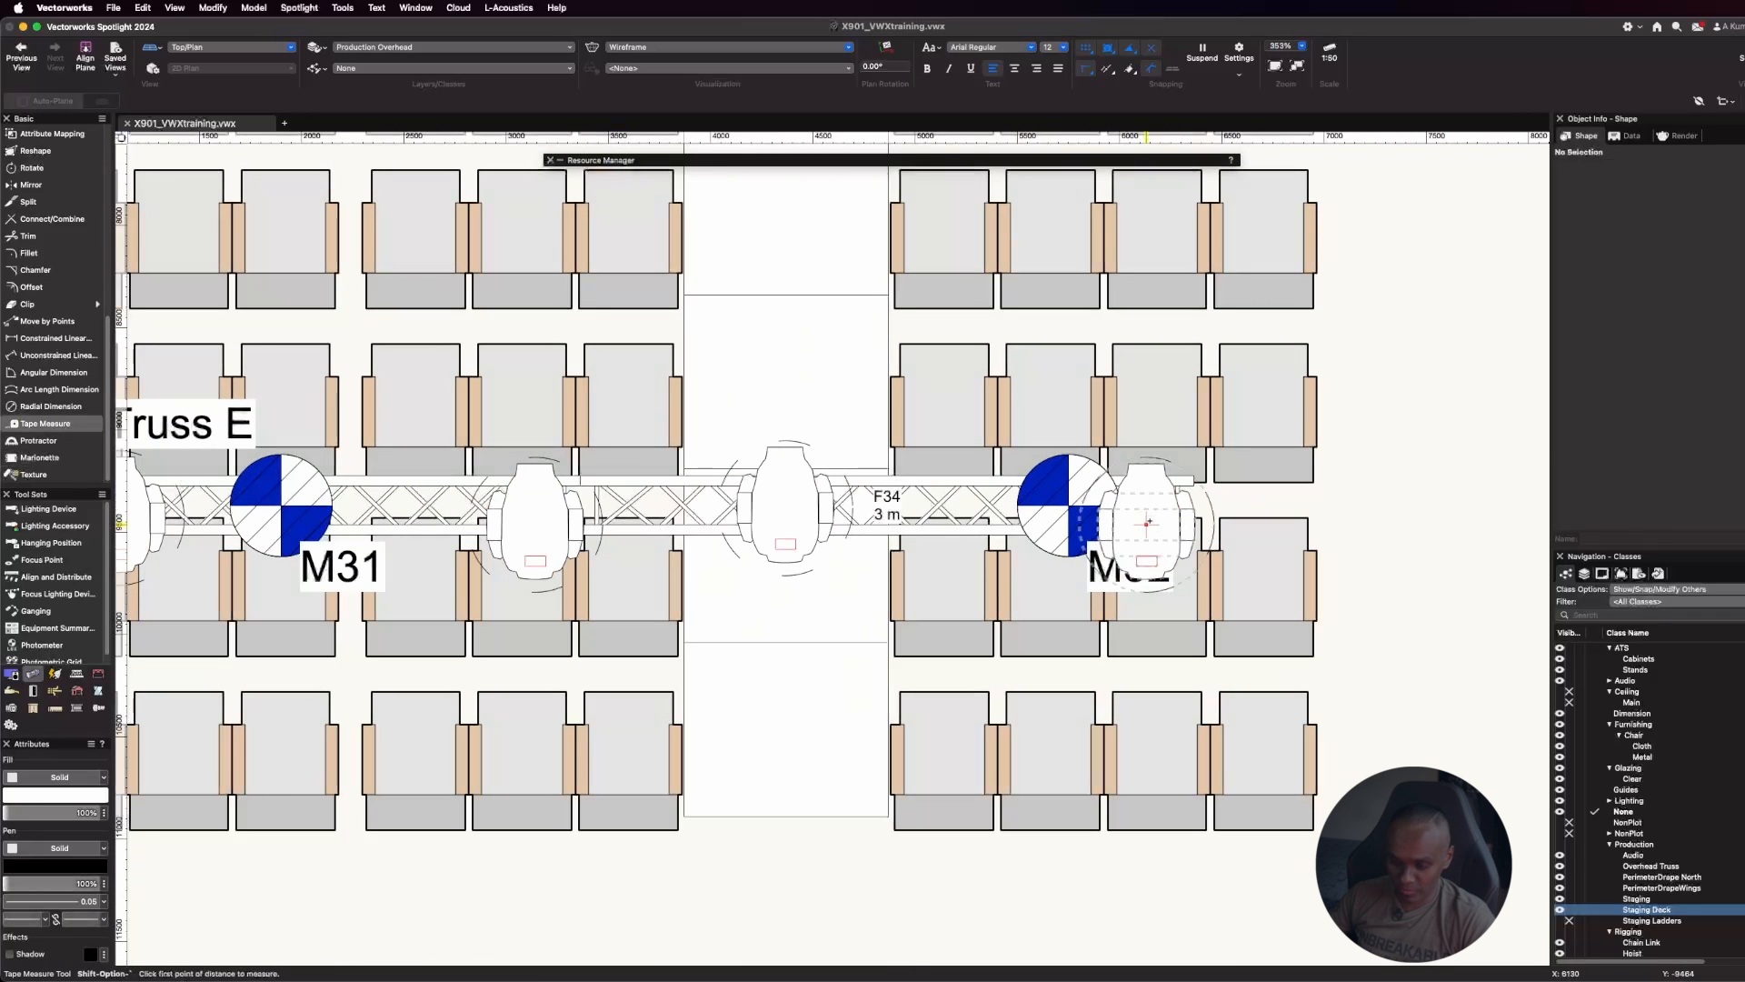
key("x")
left_click(1148, 523)
left_click_drag(1148, 523, 957, 524)
key("Tab")
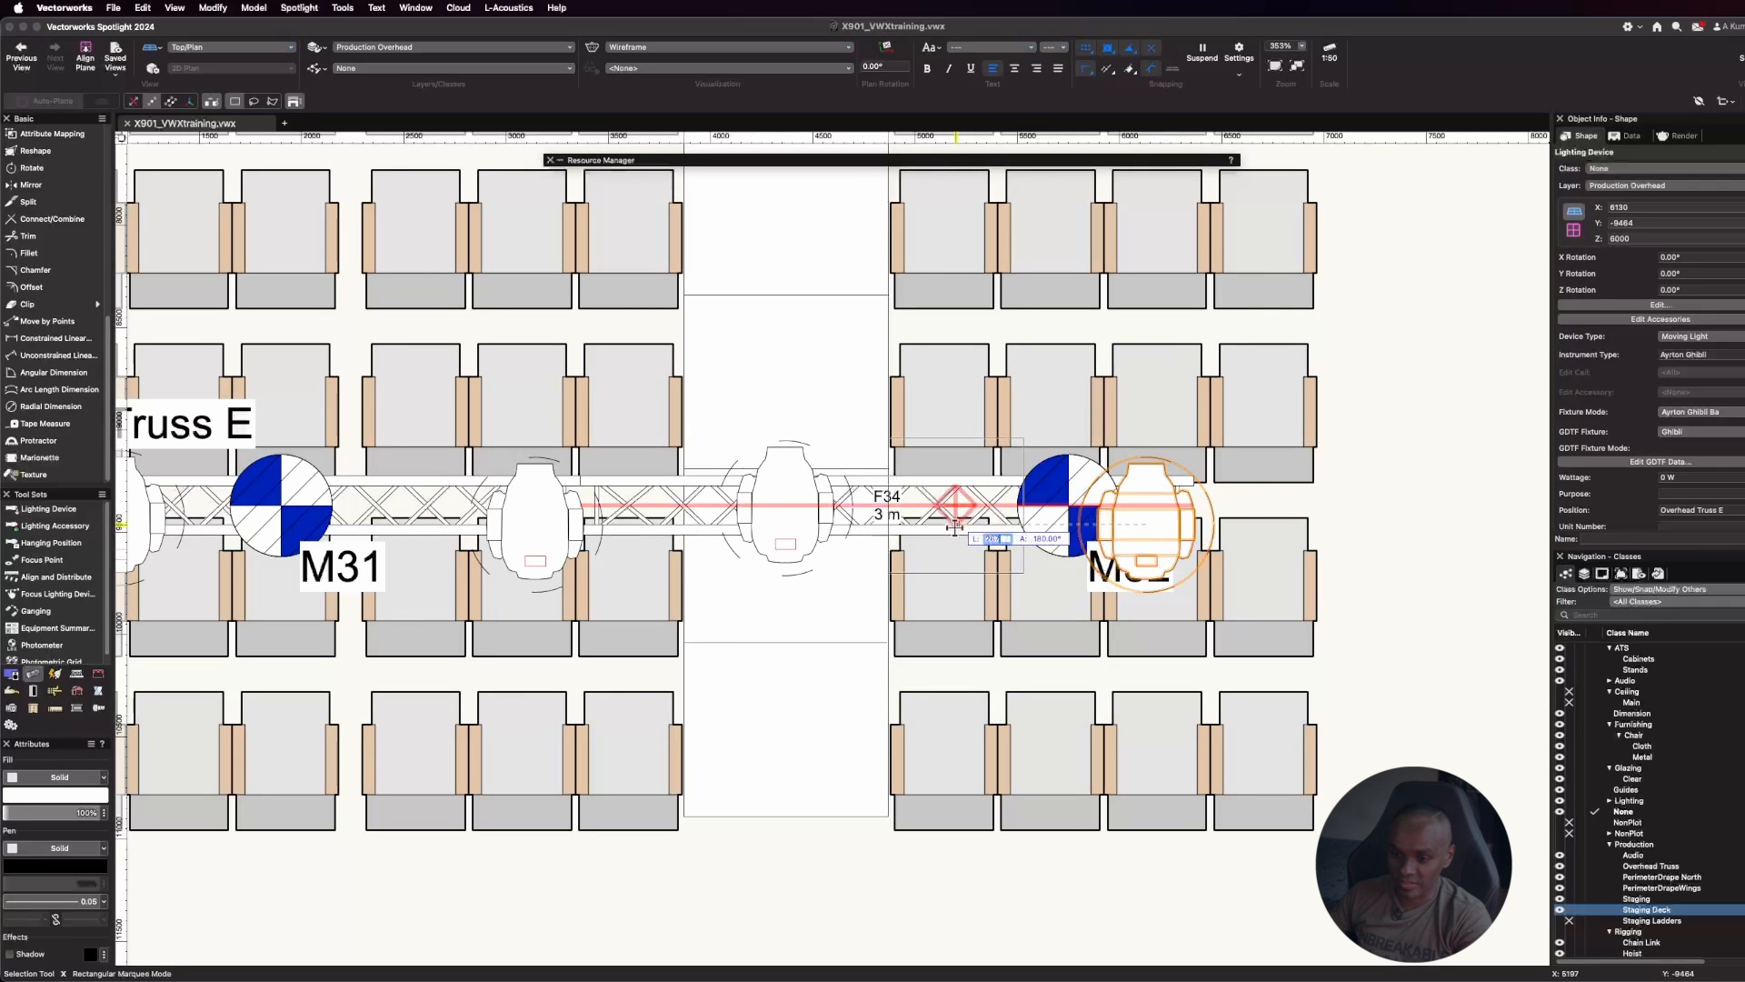
key("Return")
scroll(1376, 463, "down", 5)
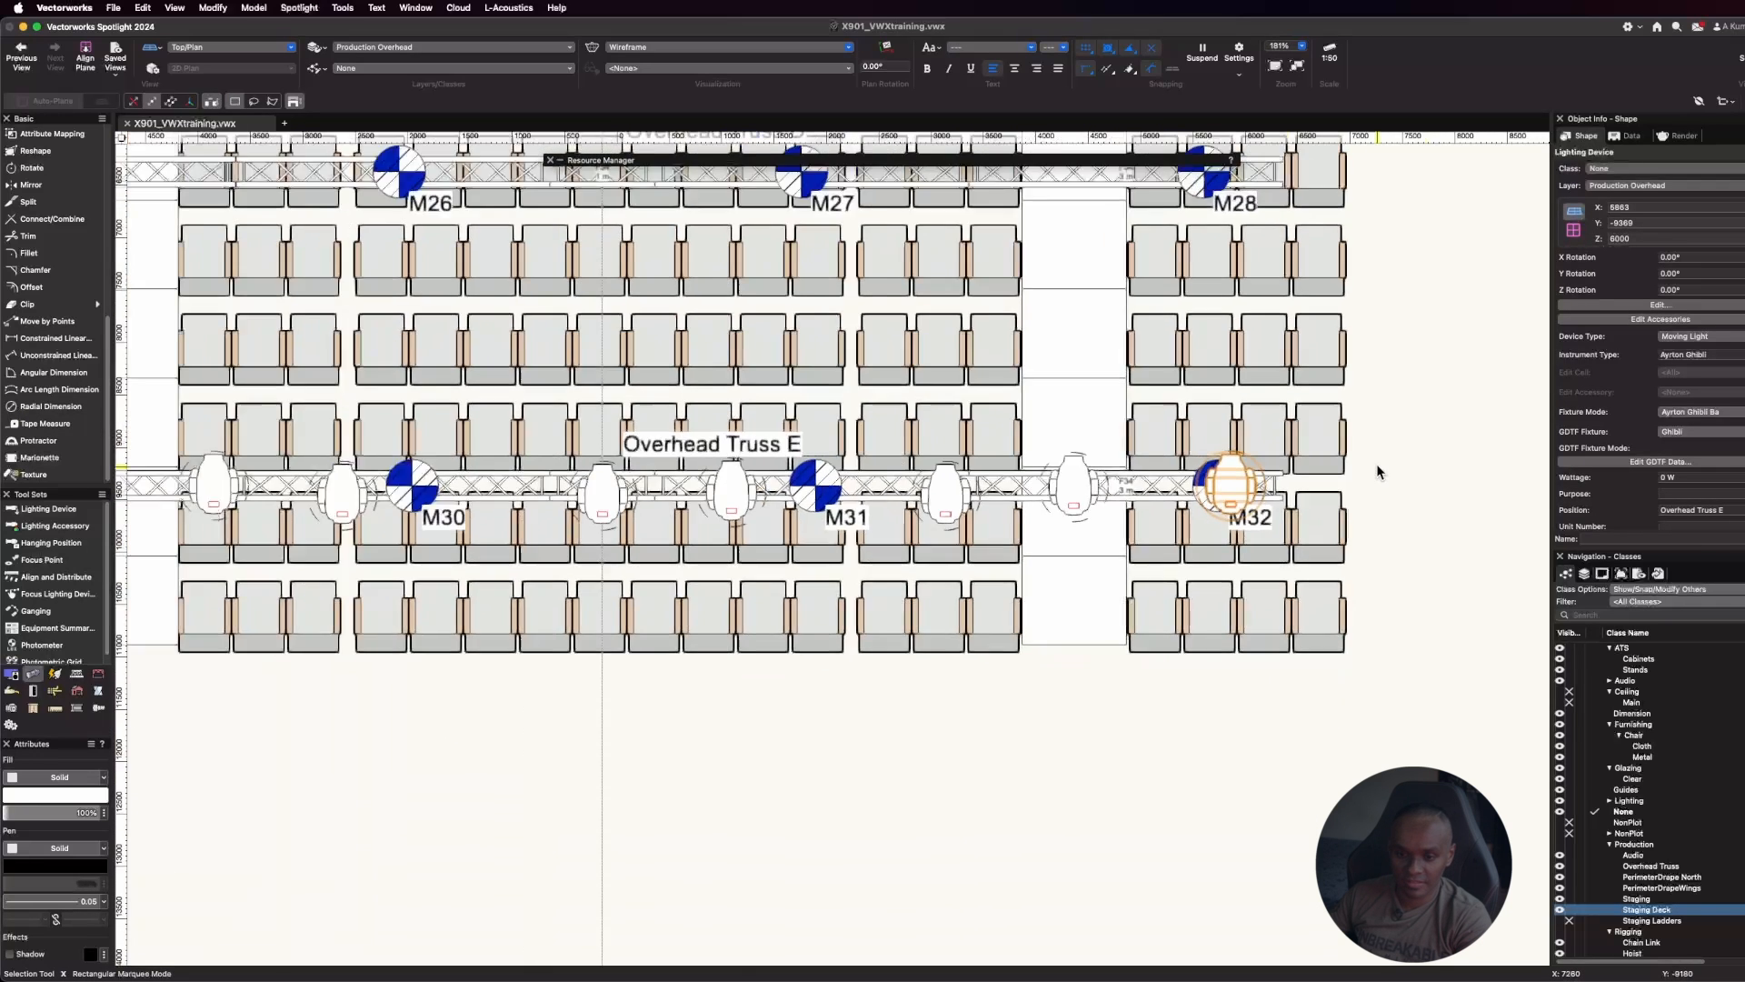
scroll(1376, 472, "down", 2)
left_click(1257, 635)
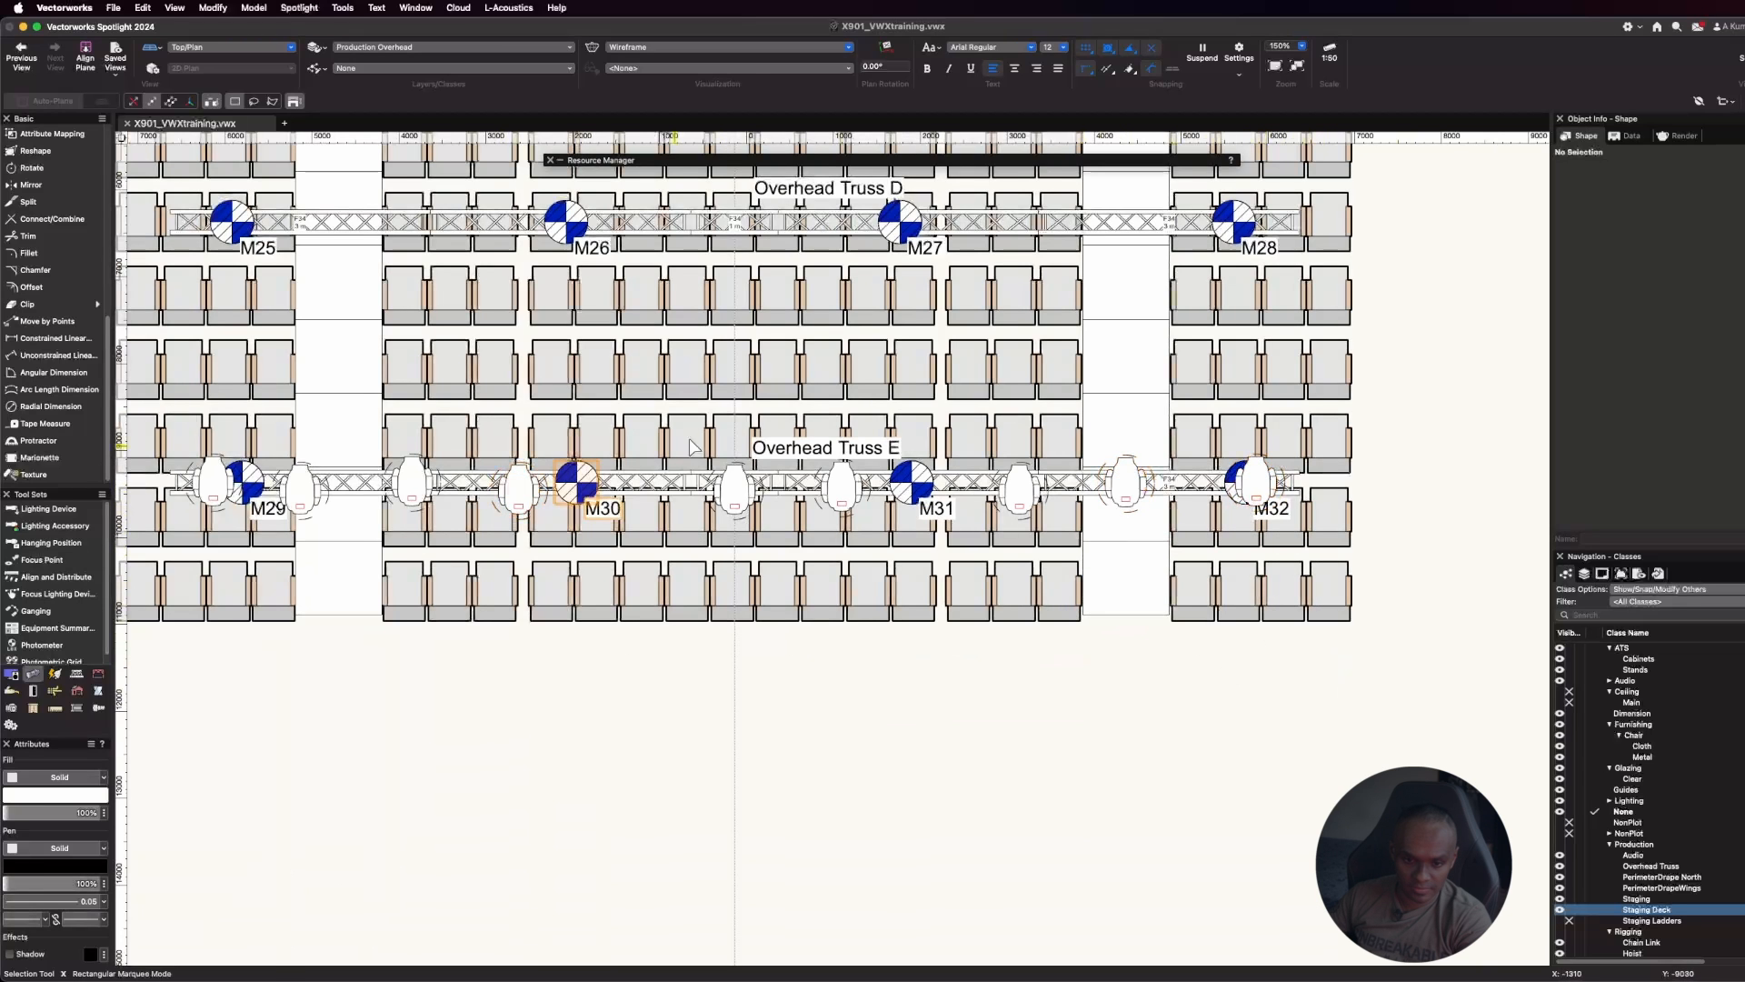
Measure the distance between the two end fixtures on Overhead Truss E
scroll(691, 446, "down", 1)
left_click(45, 424)
left_click(221, 483)
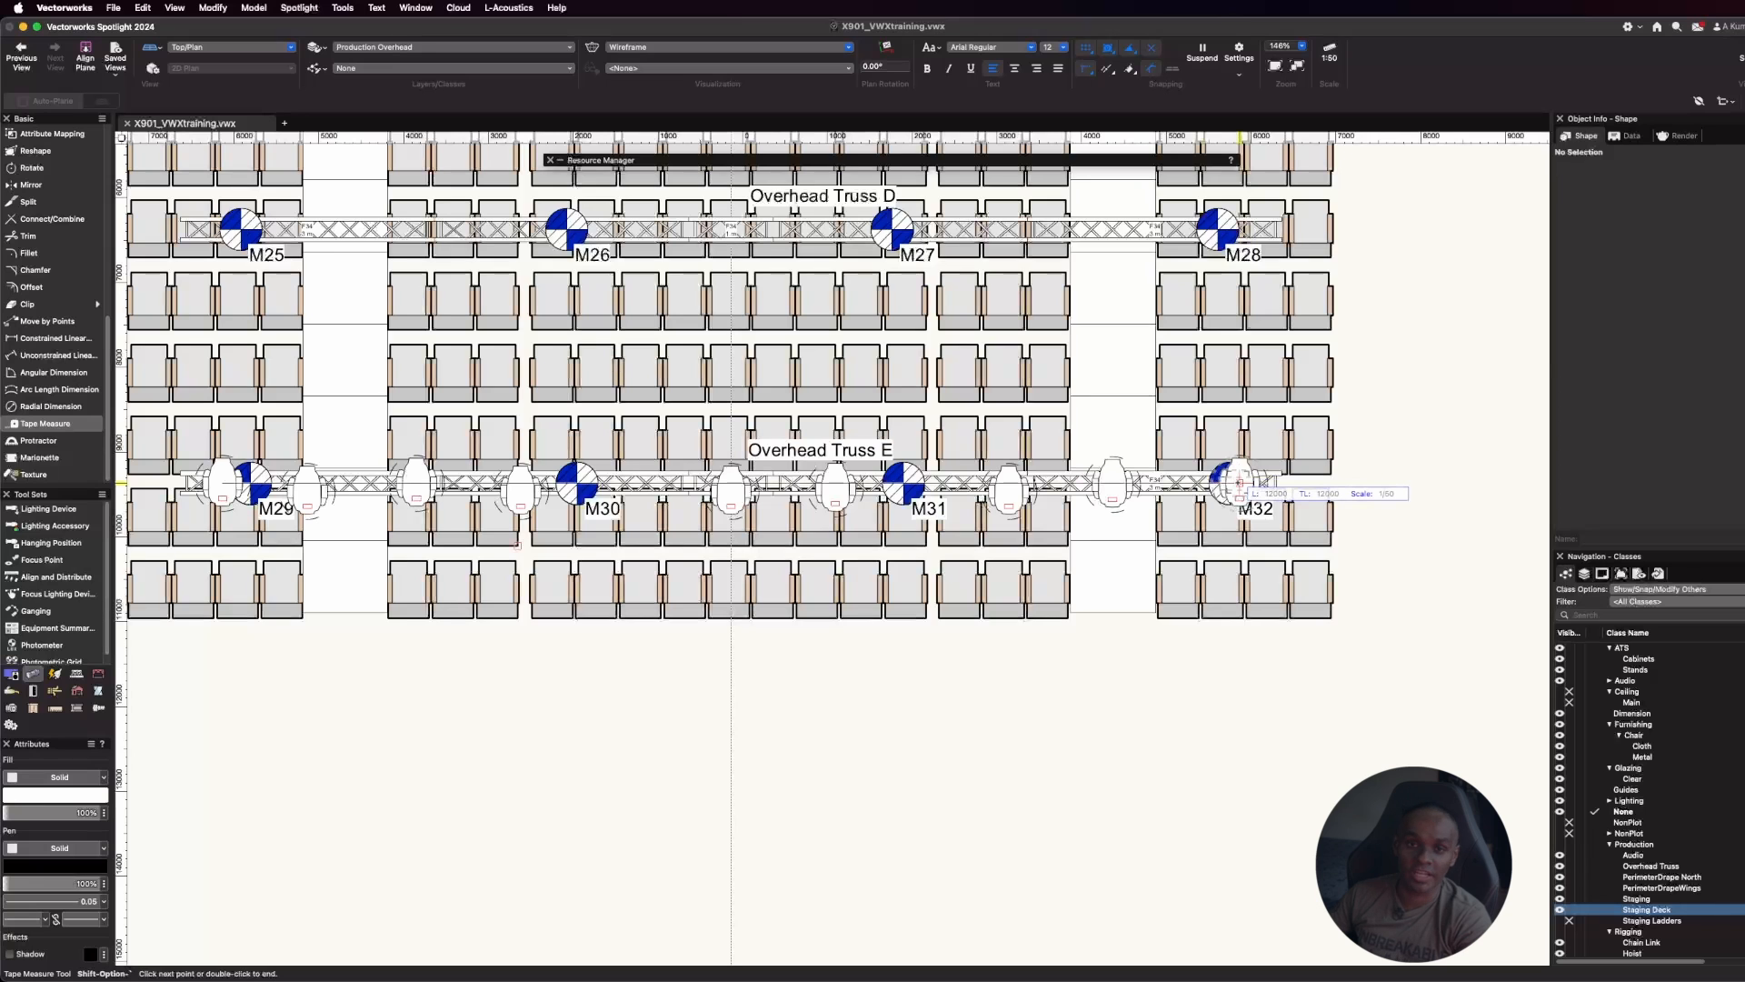
double_click(1238, 483)
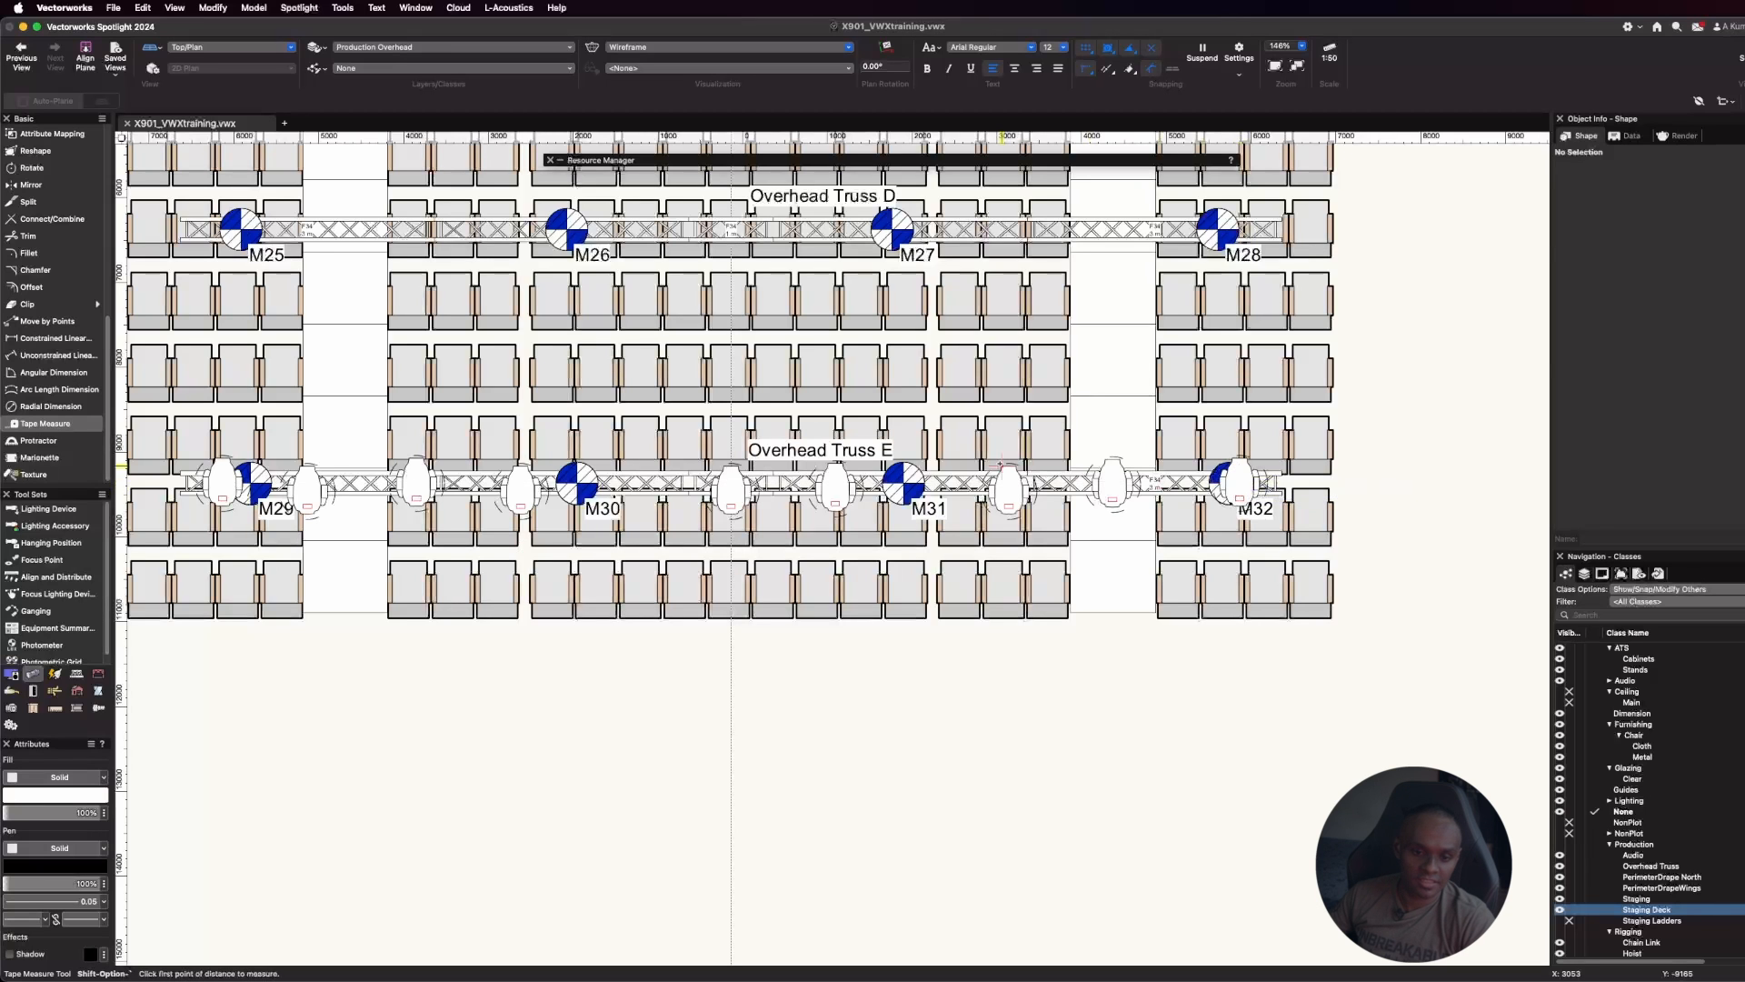
Move the left-end fixture beside hoist M29 straight down onto the lower chord of Overhead Truss E, to Y -9464
scroll(137, 476, "up", 3)
key("x")
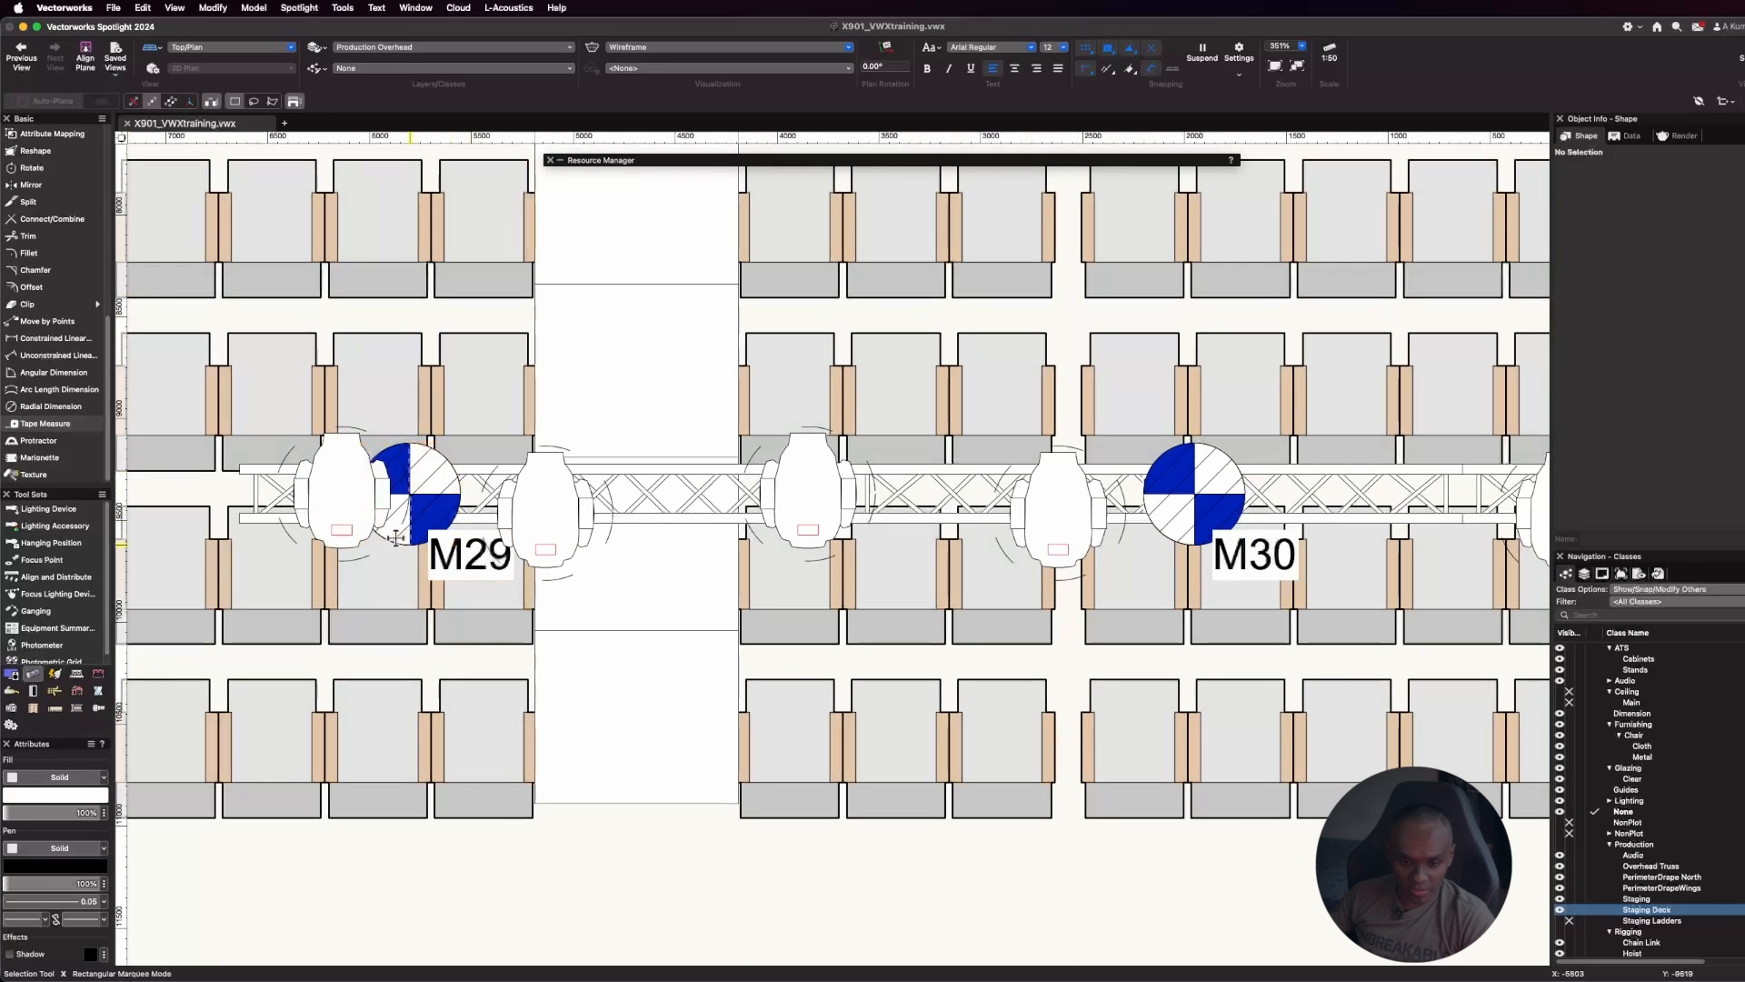
scroll(337, 506, "up", 2)
left_click_drag(332, 482, 333, 511)
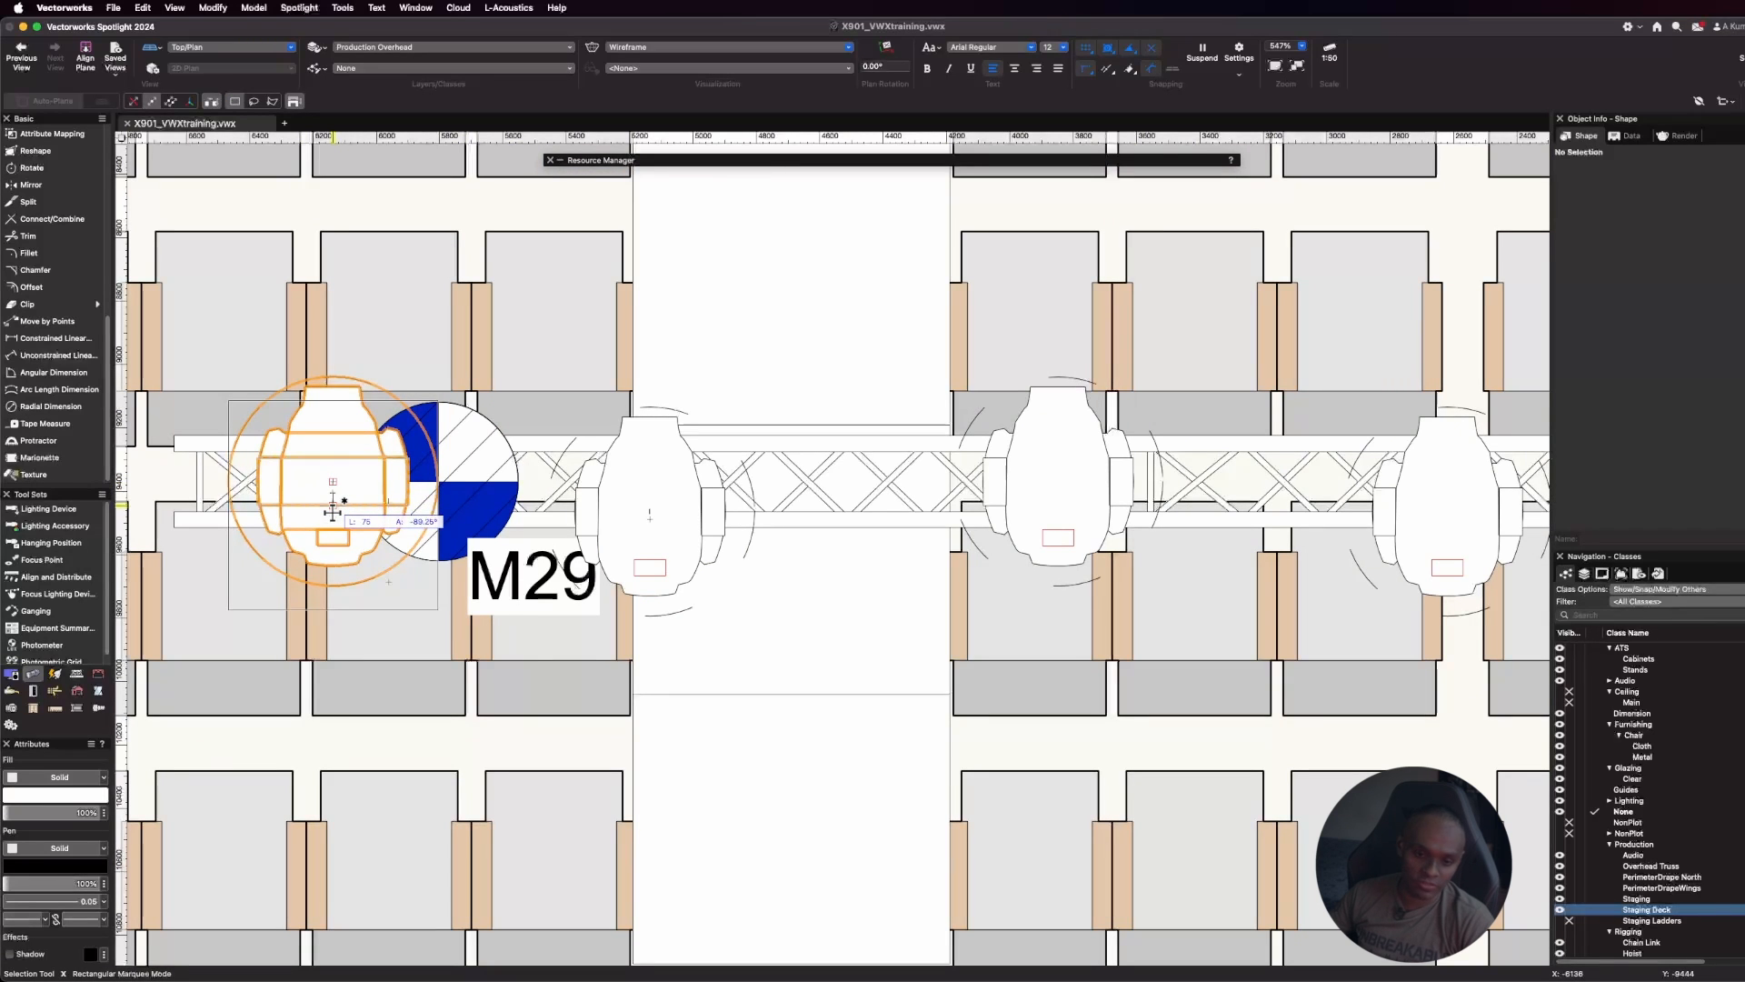
mouse_move(333, 512)
left_mouse_down()
mouse_move(336, 530)
mouse_move(335, 509)
left_mouse_up()
scroll(336, 506, "up", 3)
scroll(264, 370, "down", 5)
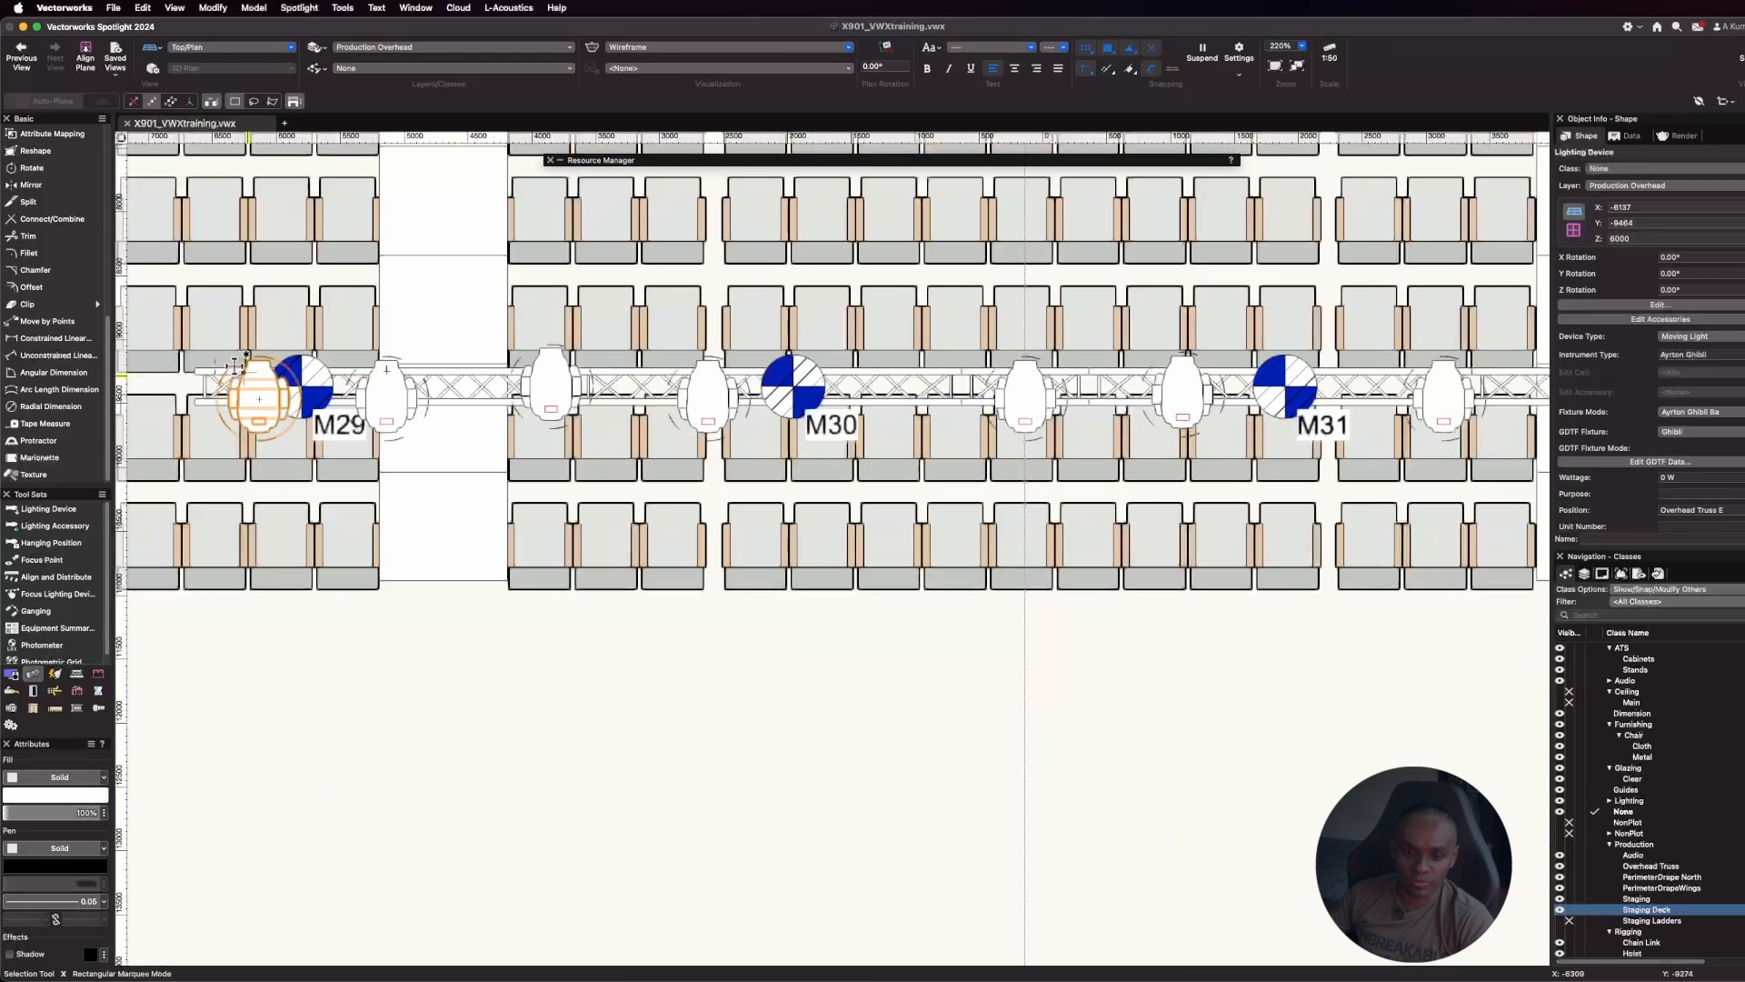
Move the right-end fixture beside hoist M32 down to Y -9464, keeping it at X 5863, and clear the selection
scroll(1131, 380, "up", 5)
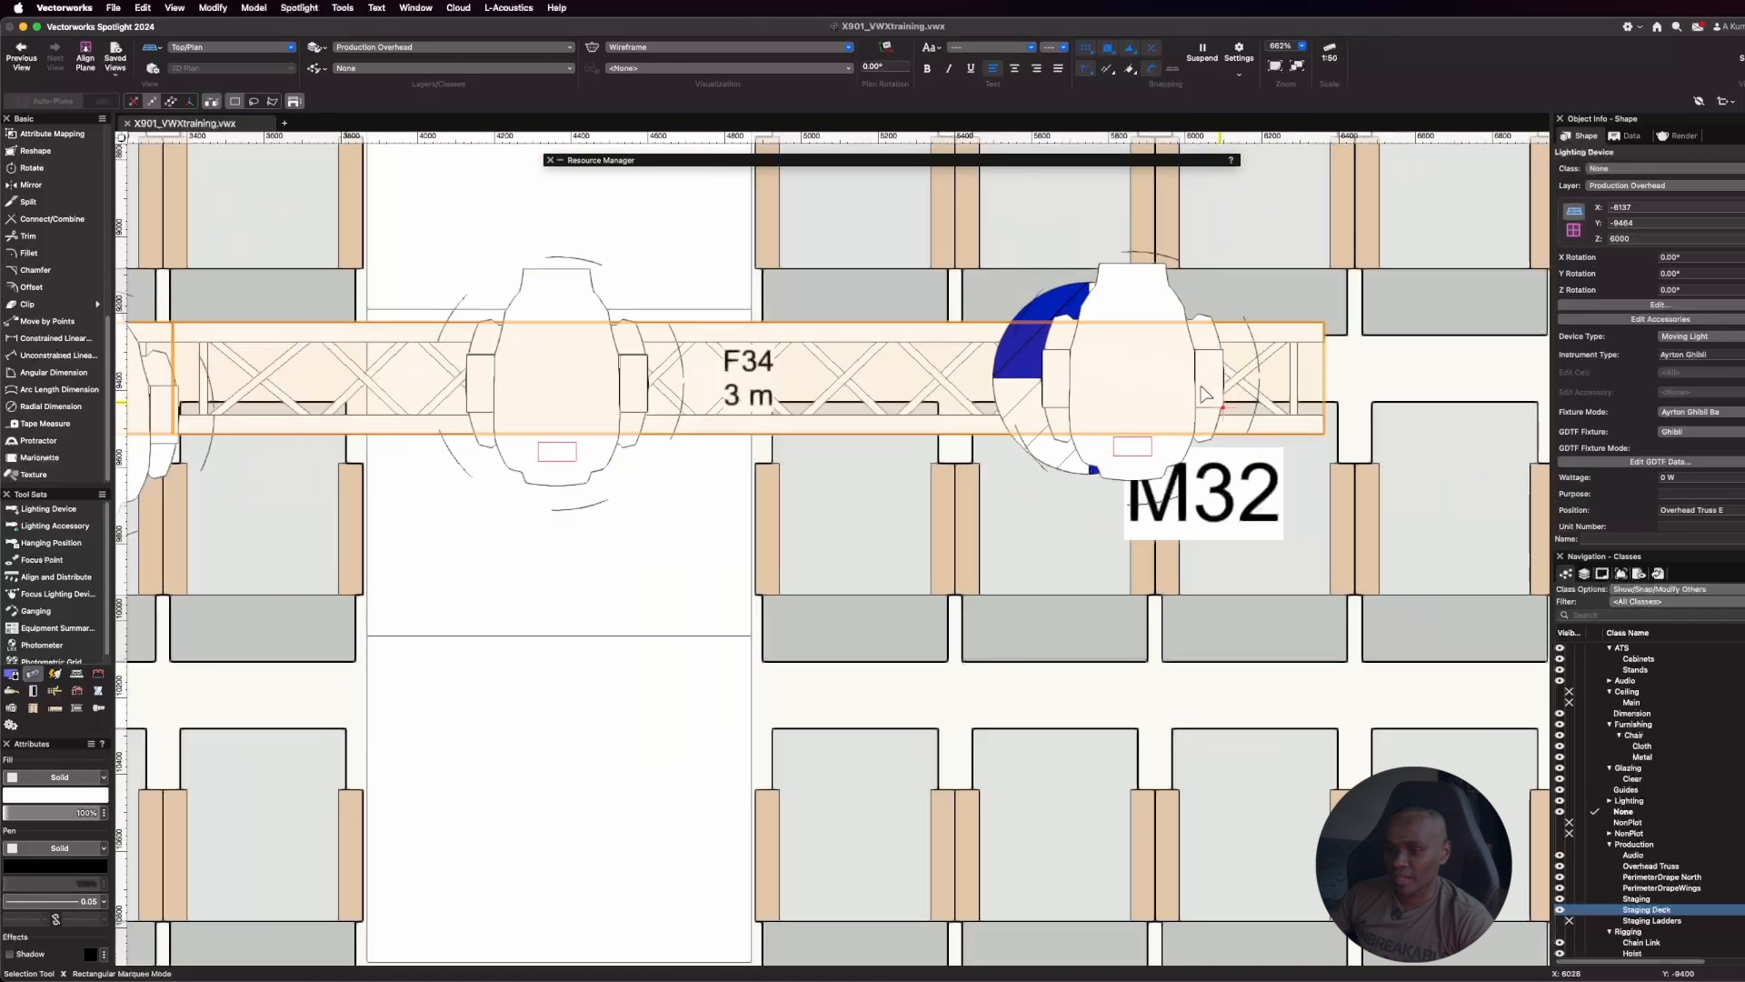
left_click_drag(1132, 378, 1123, 416)
scroll(1137, 405, "up", 3)
scroll(1309, 509, "down", 6)
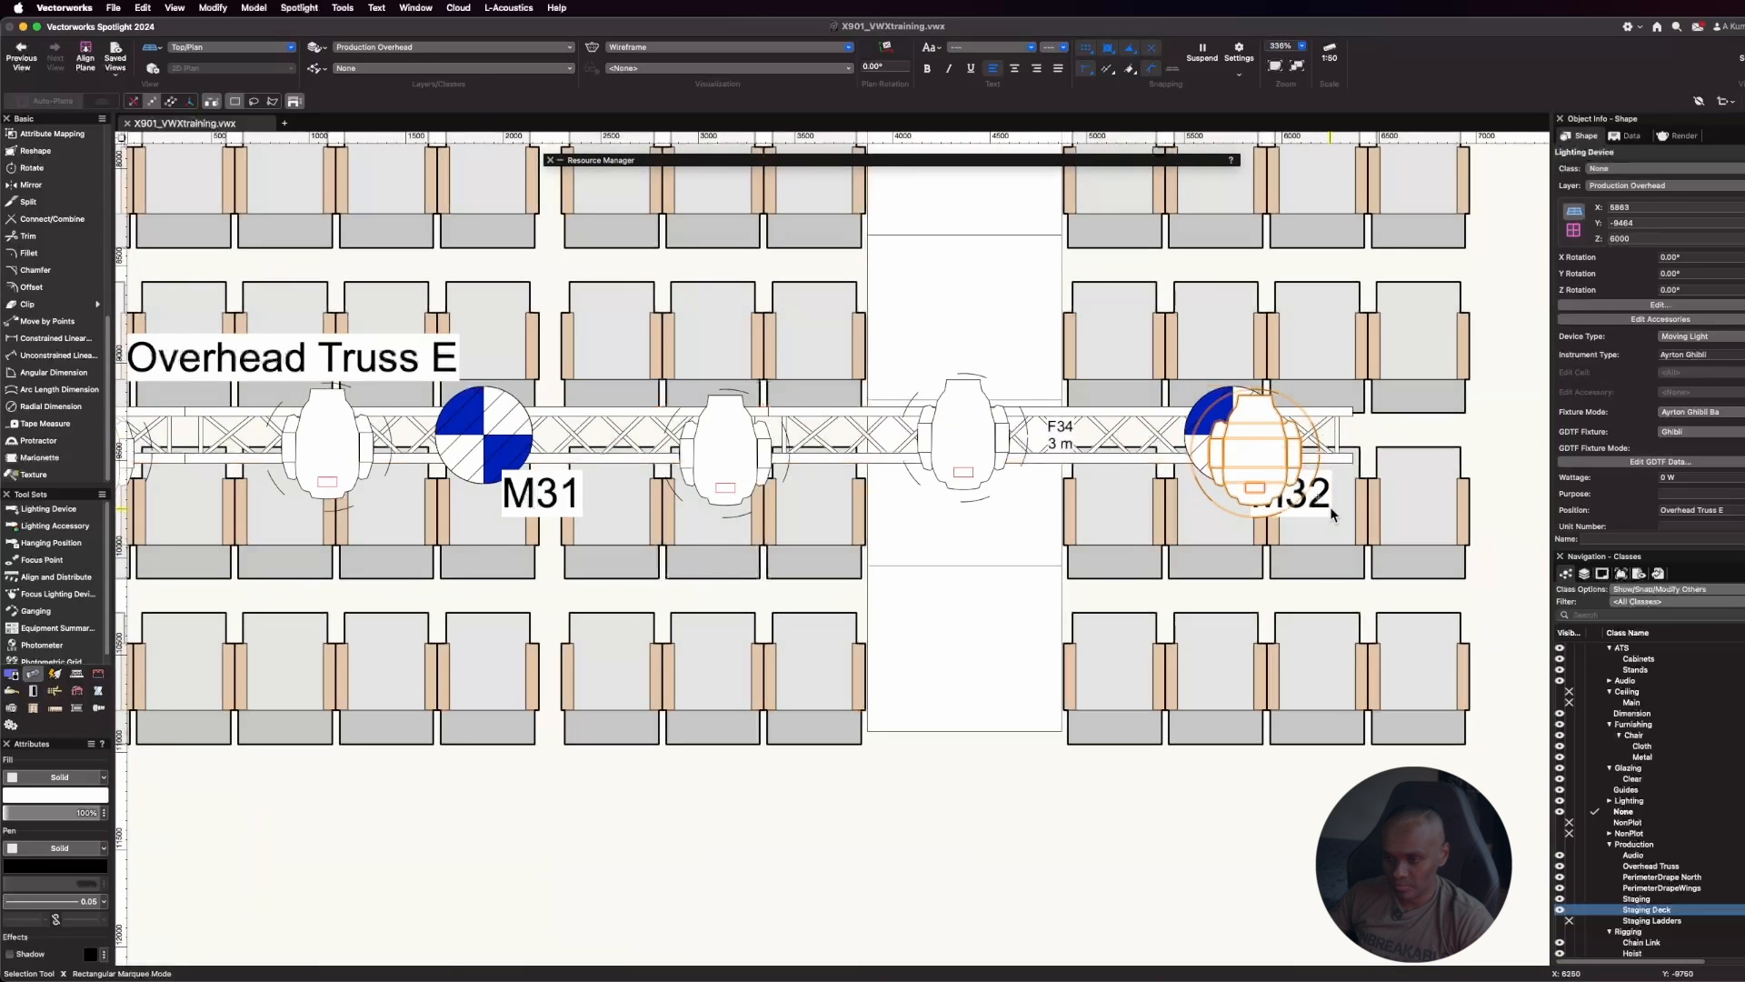
scroll(1332, 515, "down", 4)
left_click(955, 721)
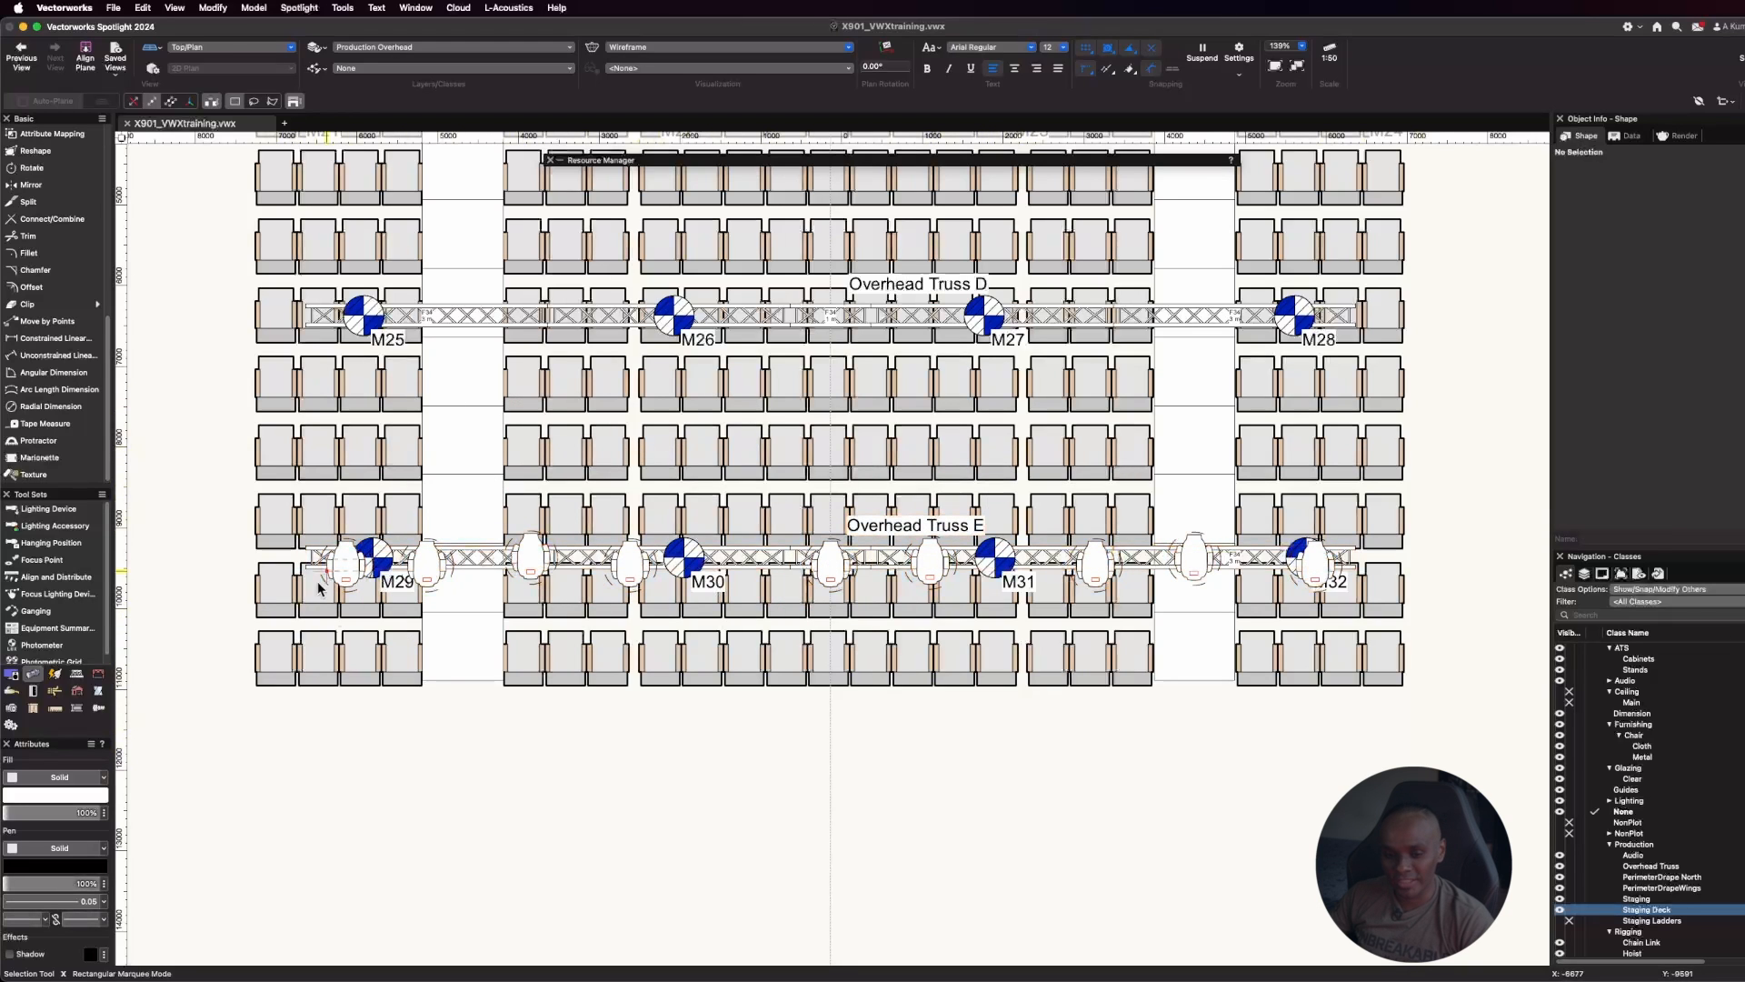
Select all Ghibli fixtures by instrument type and align their insertion points horizontally
left_click(342, 564)
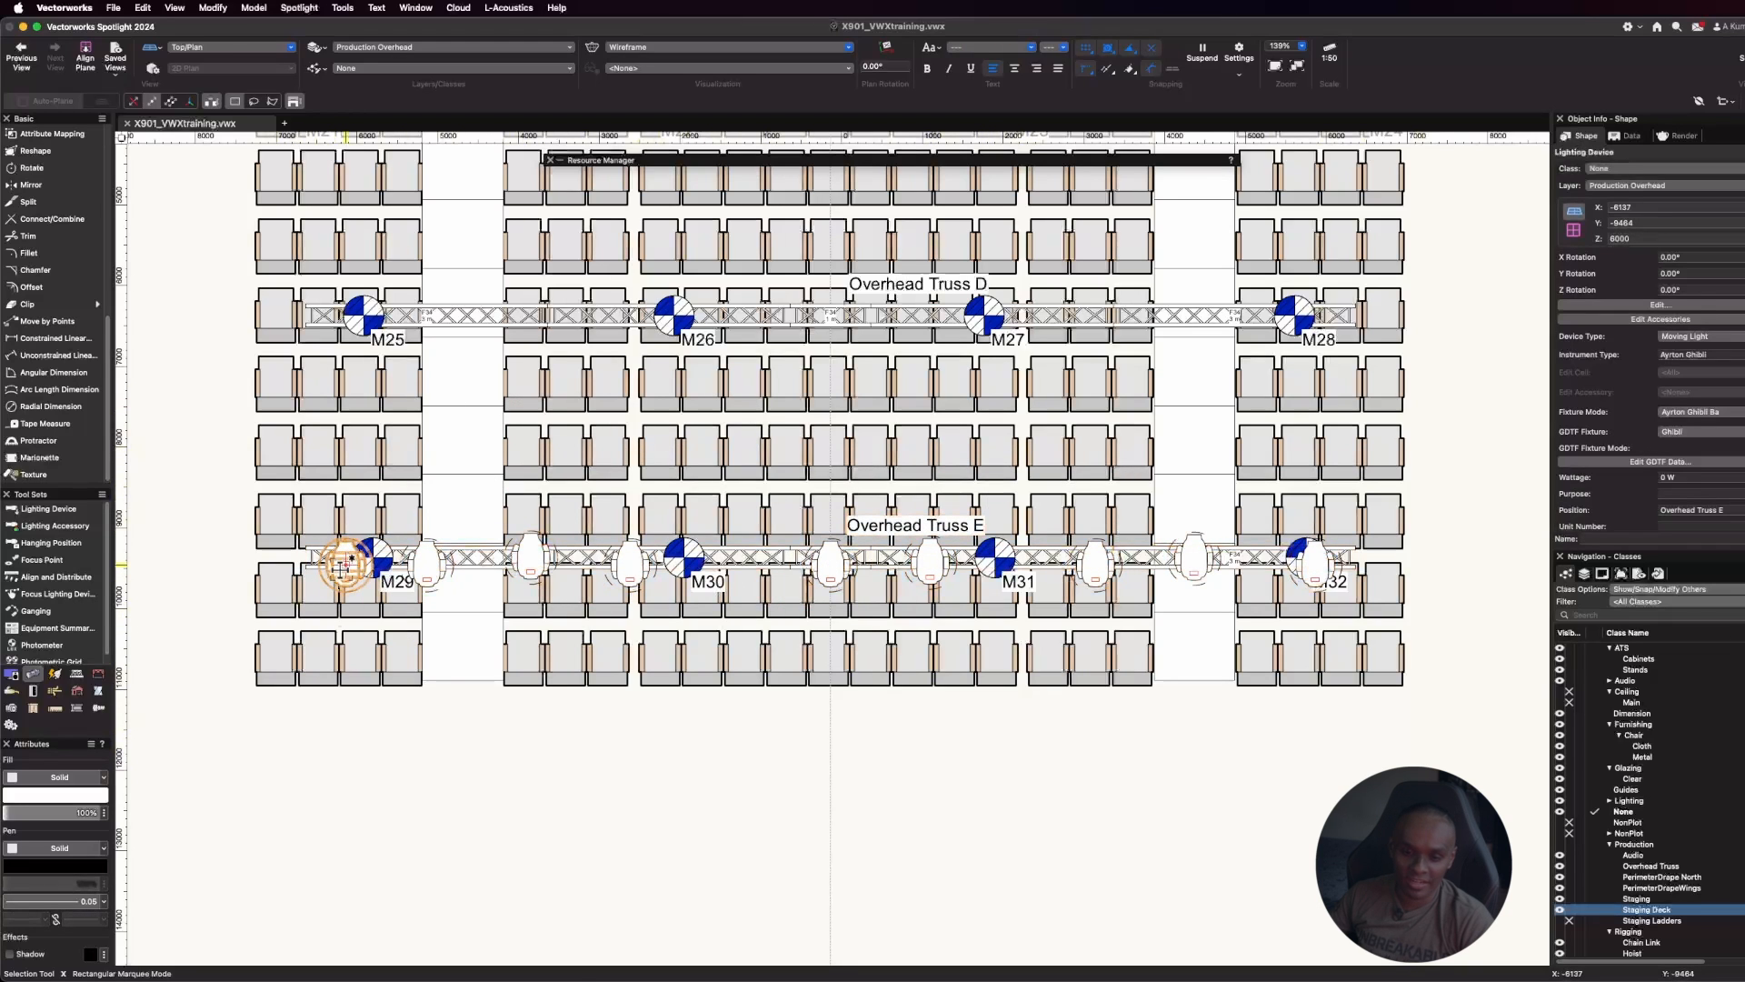
right_click(342, 567)
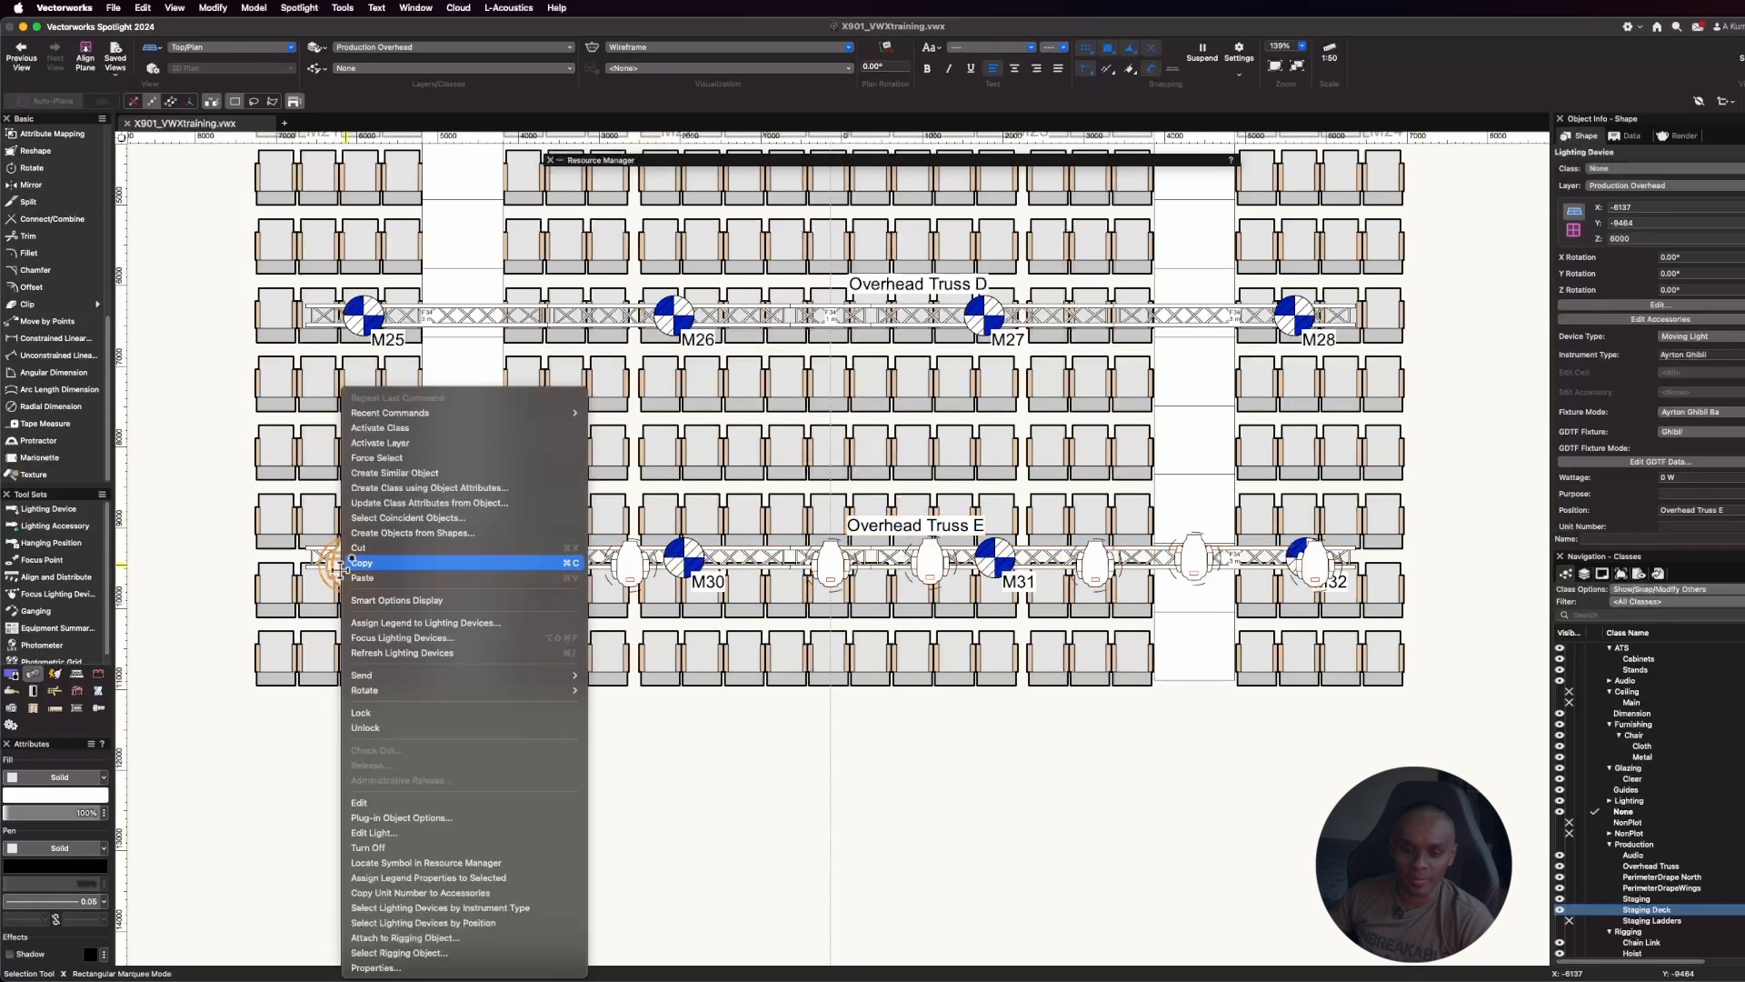
left_click(479, 908)
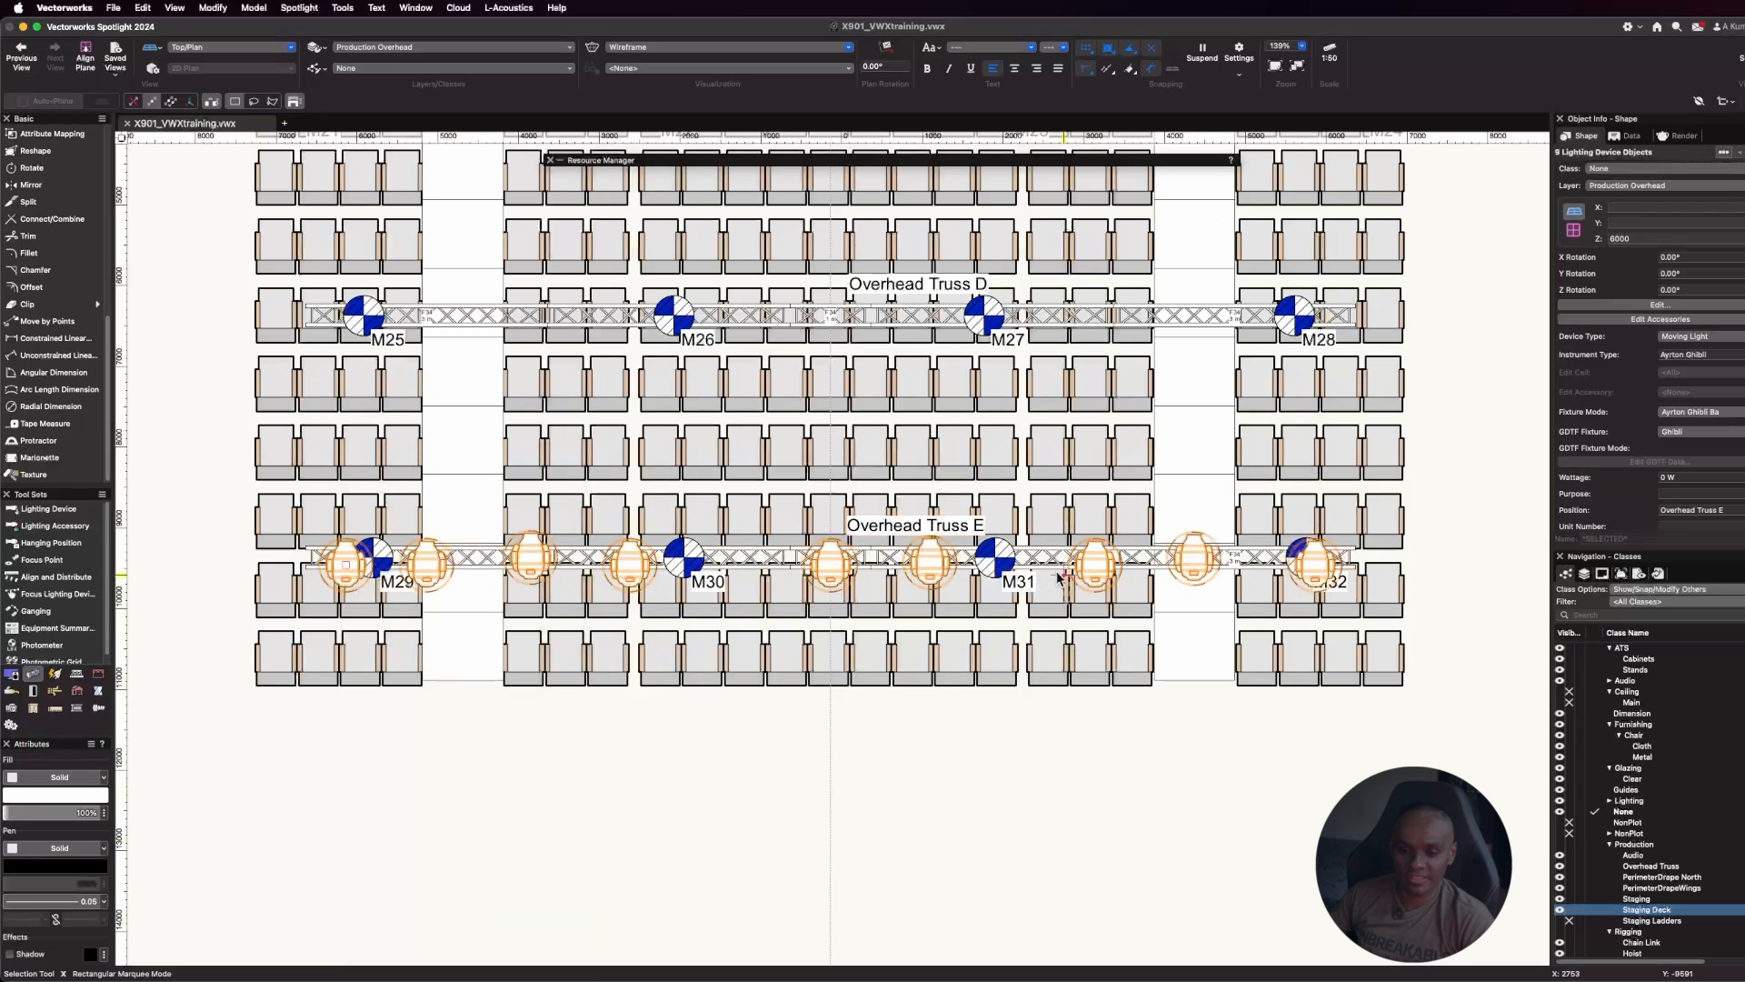
right_click(345, 565)
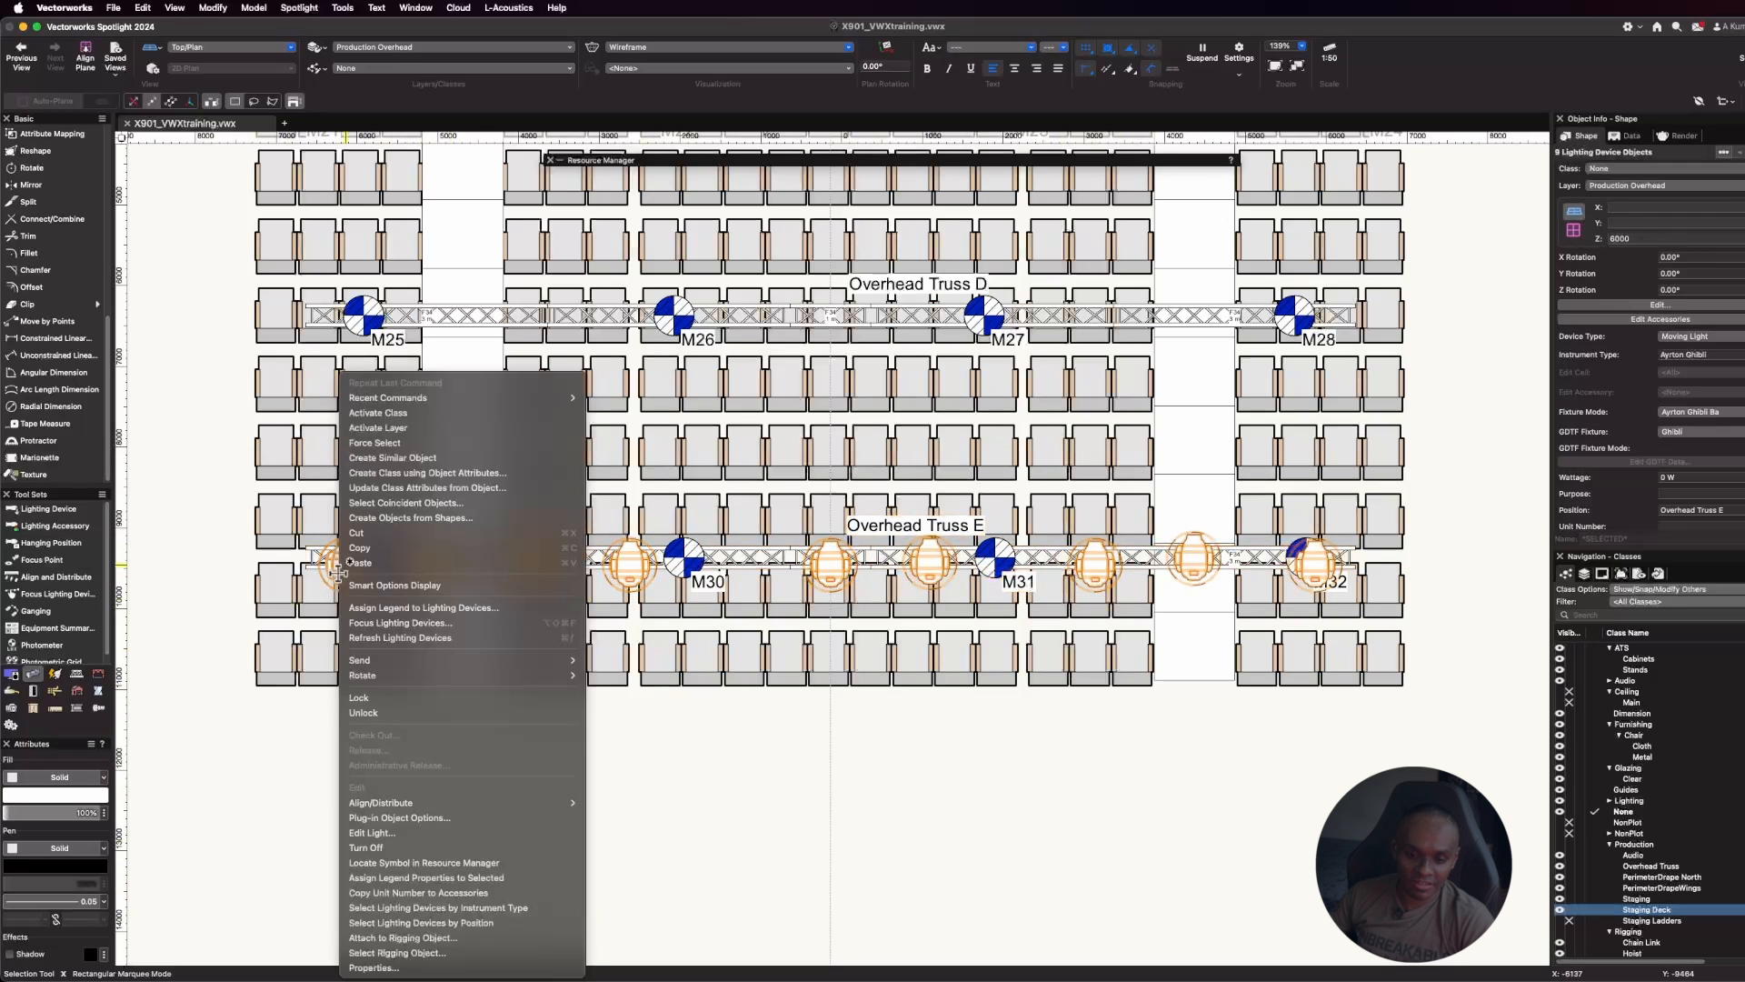
mouse_move(515, 806)
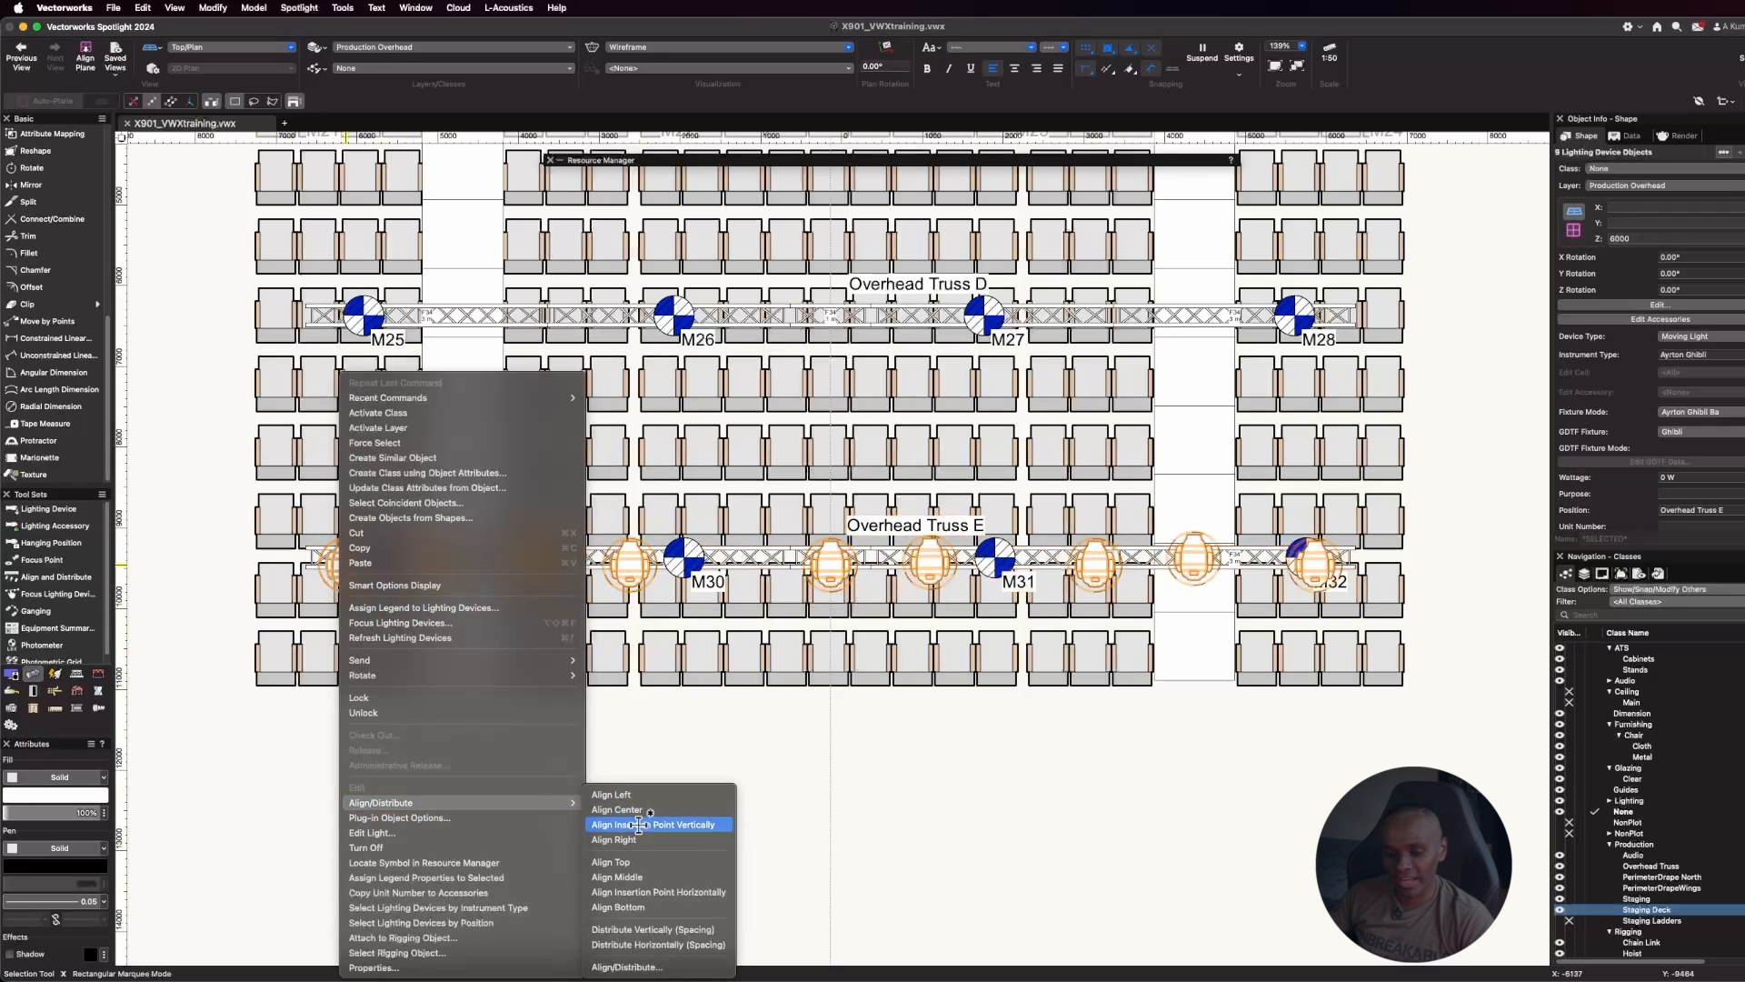
left_click(700, 892)
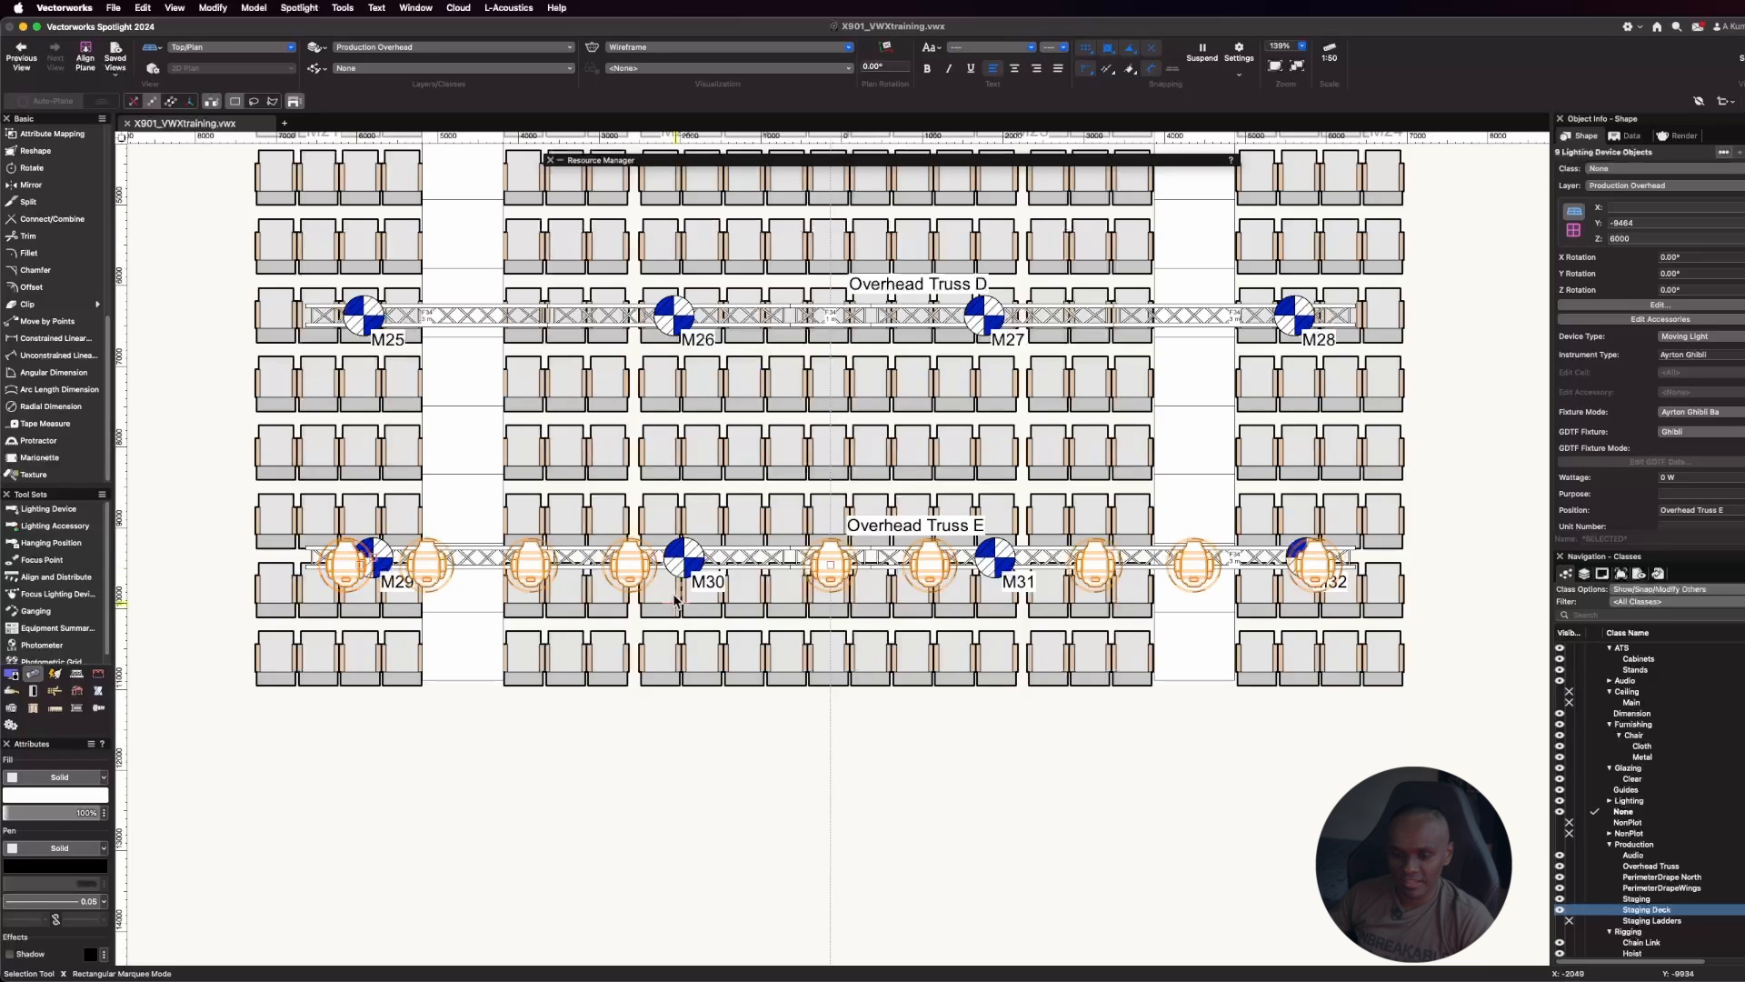
Distribute the selected Ghibli fixtures horizontally with equal spacing along Overhead Truss E and deselect them
scroll(357, 561, "up", 3)
right_click(224, 553)
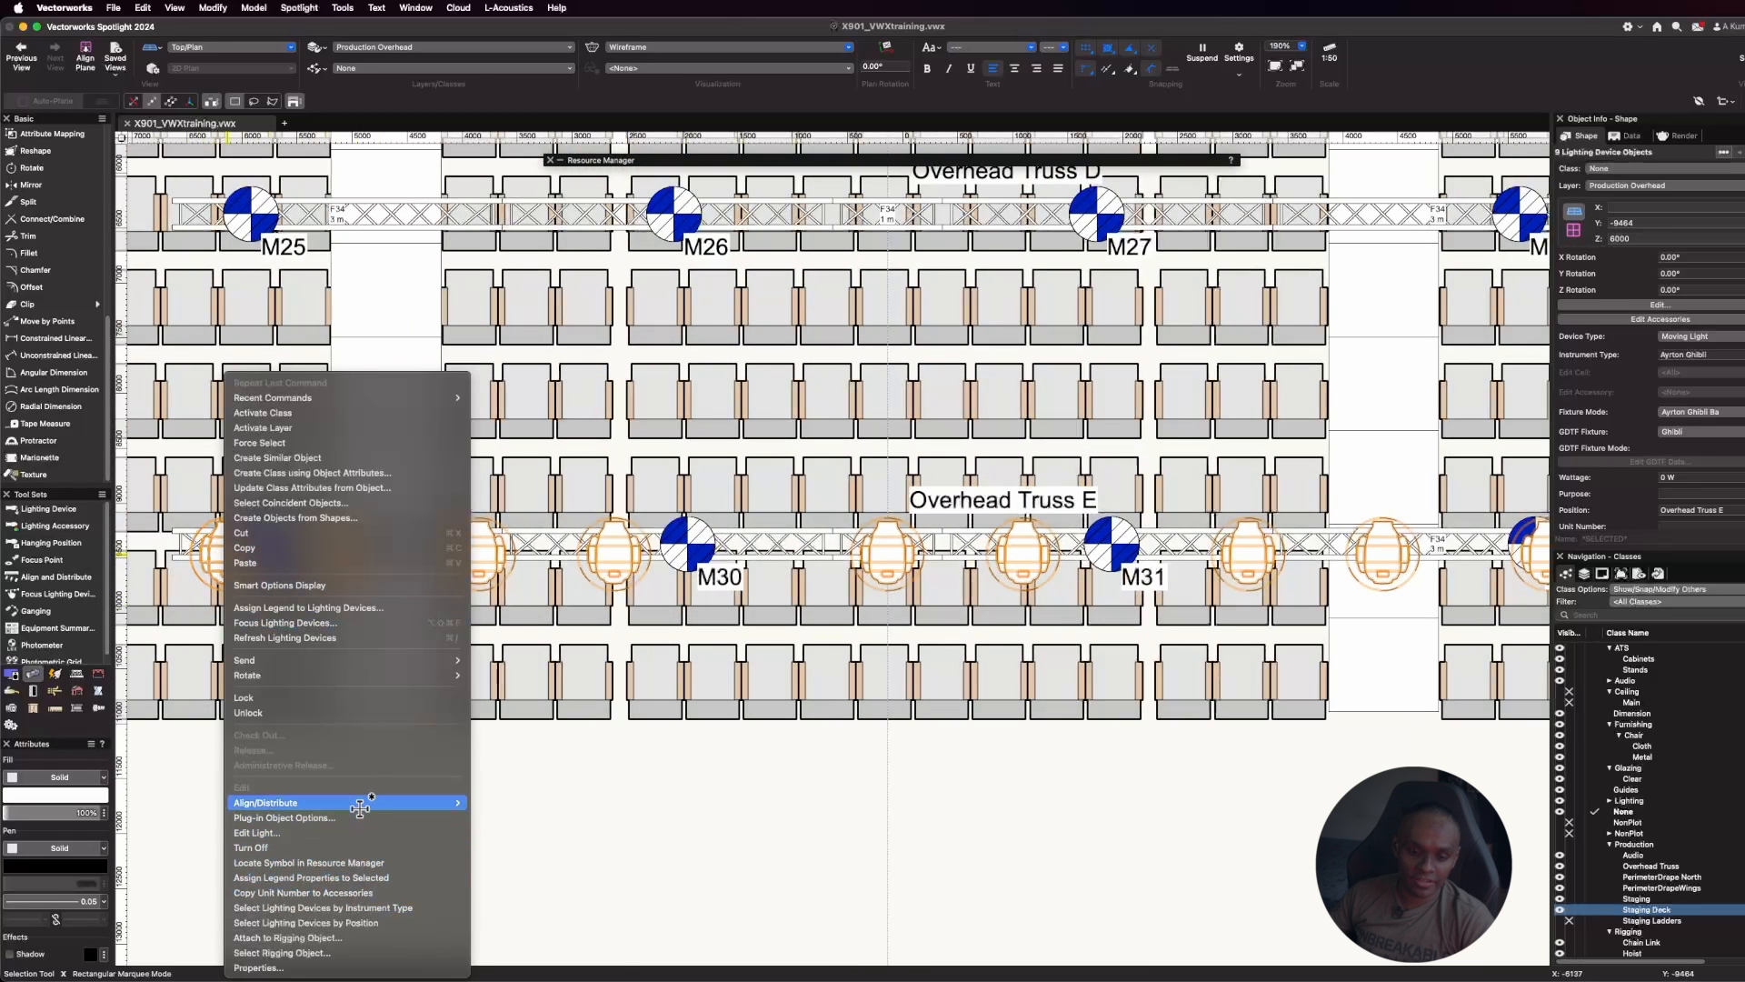
mouse_move(364, 802)
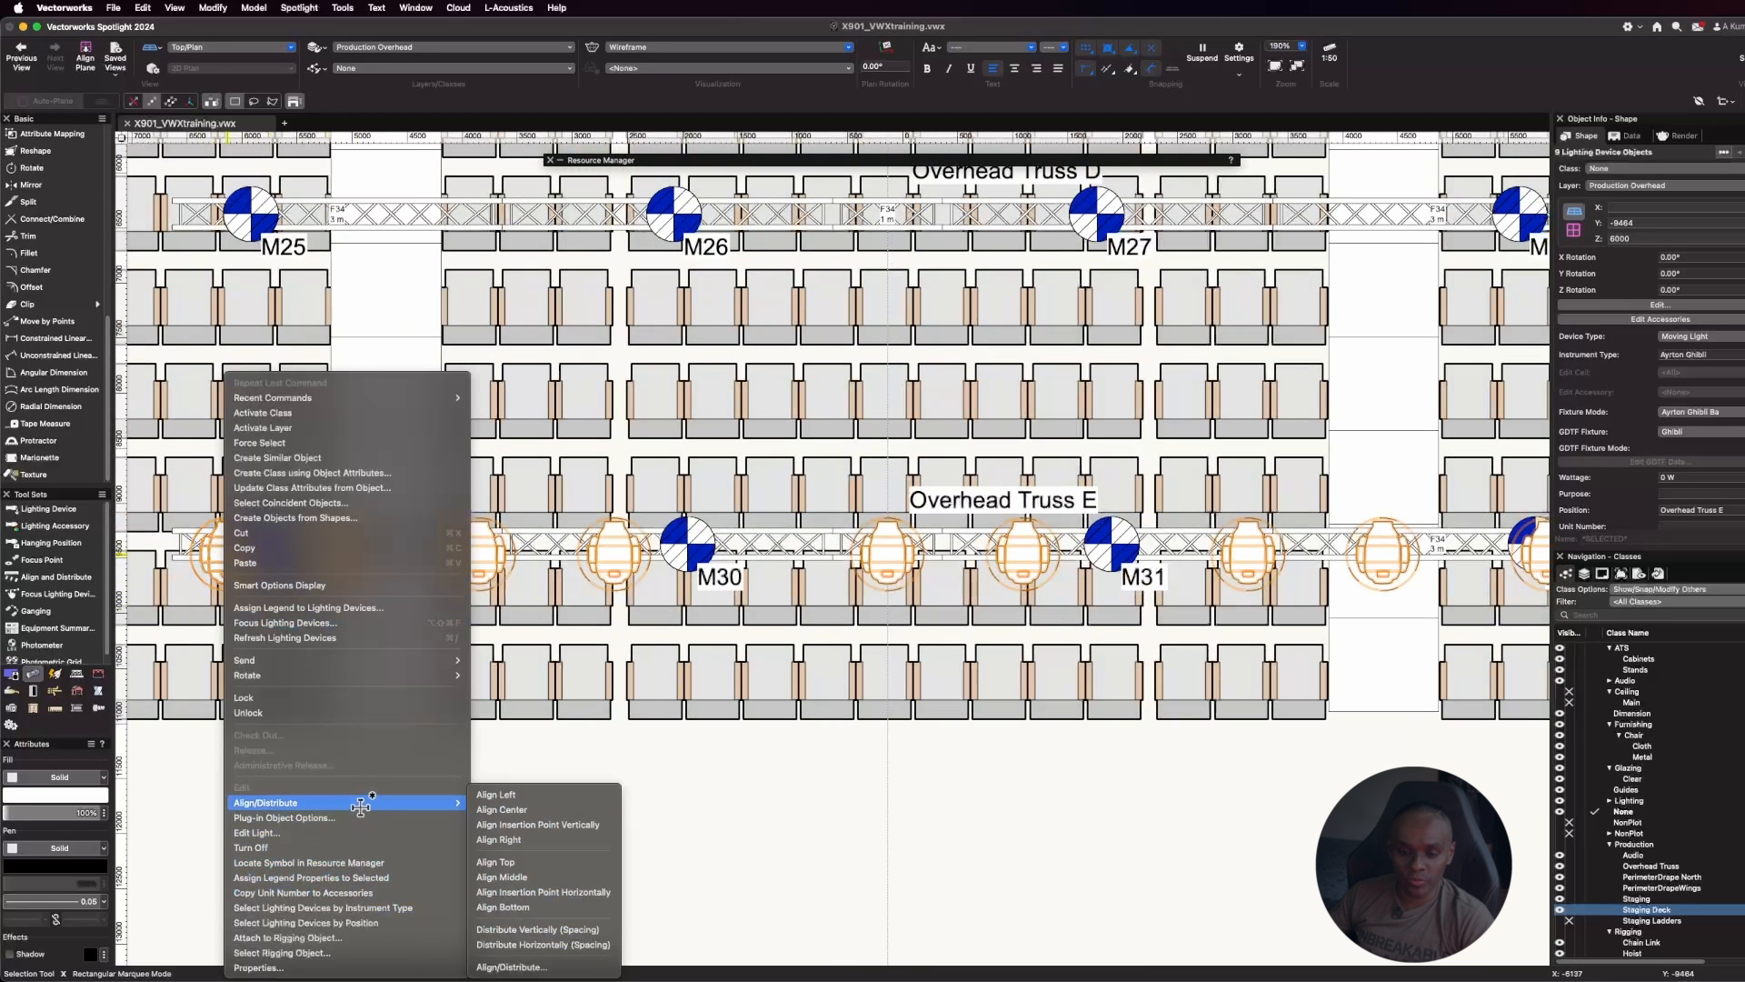
left_click(552, 945)
scroll(510, 736, "down", 3)
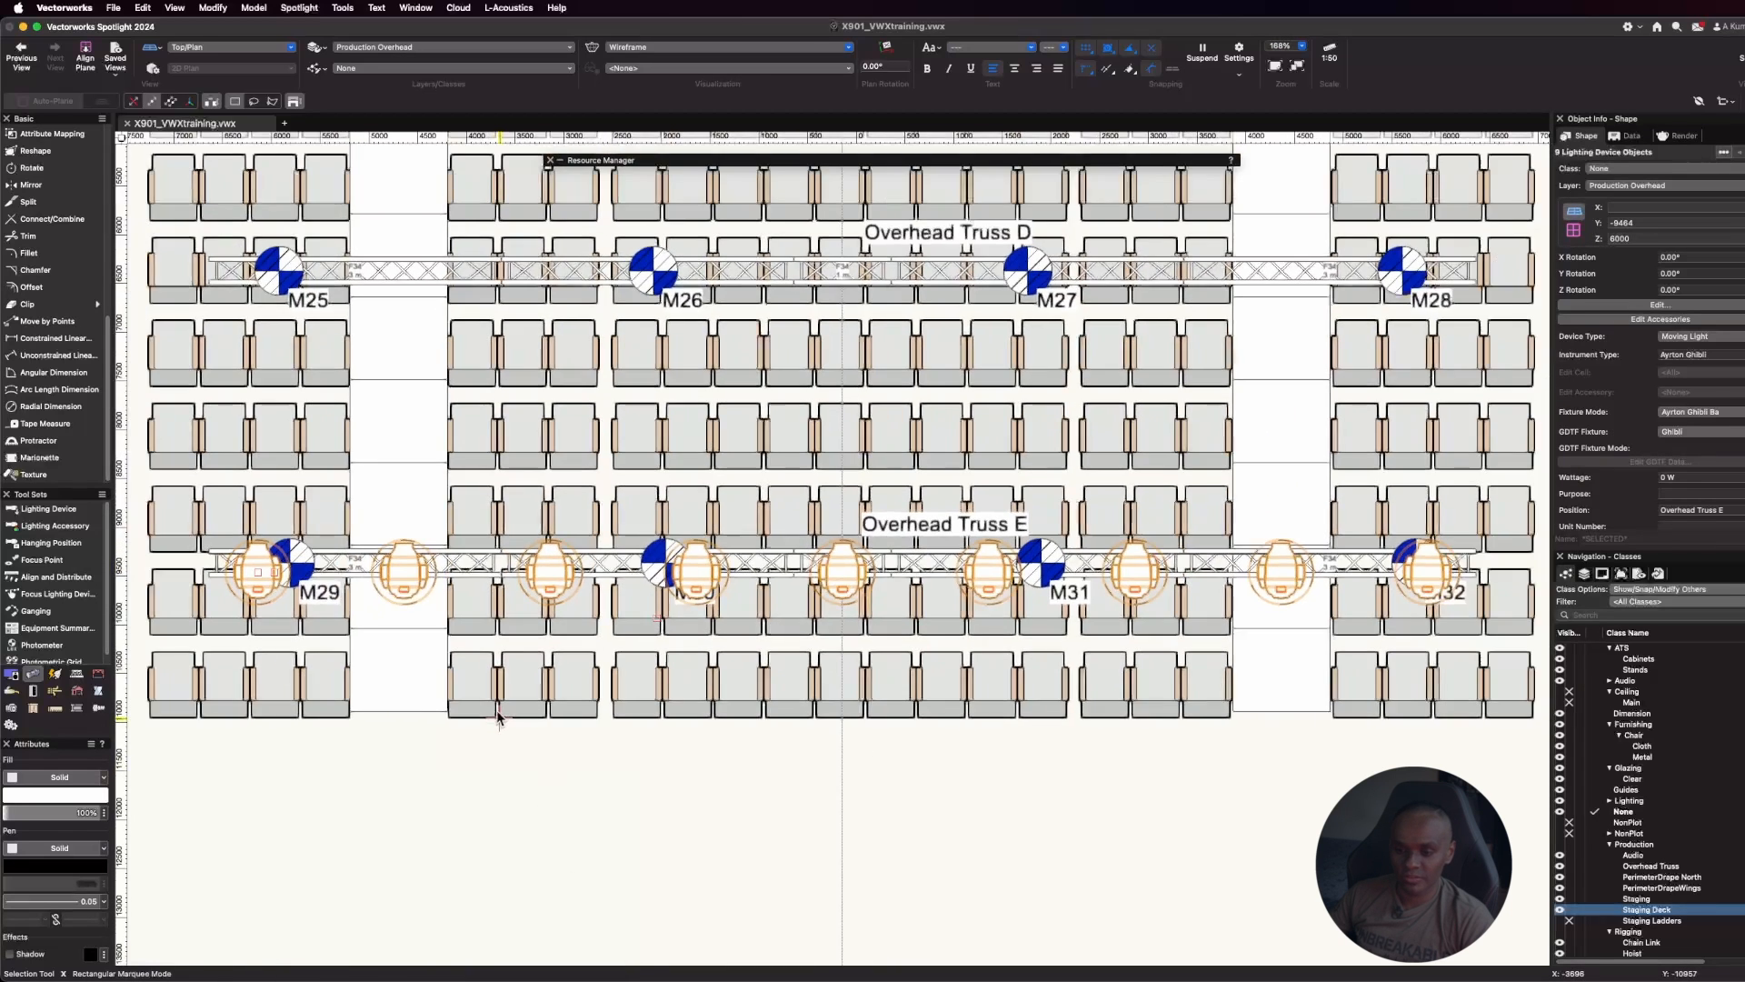
scroll(746, 753, "down", 1)
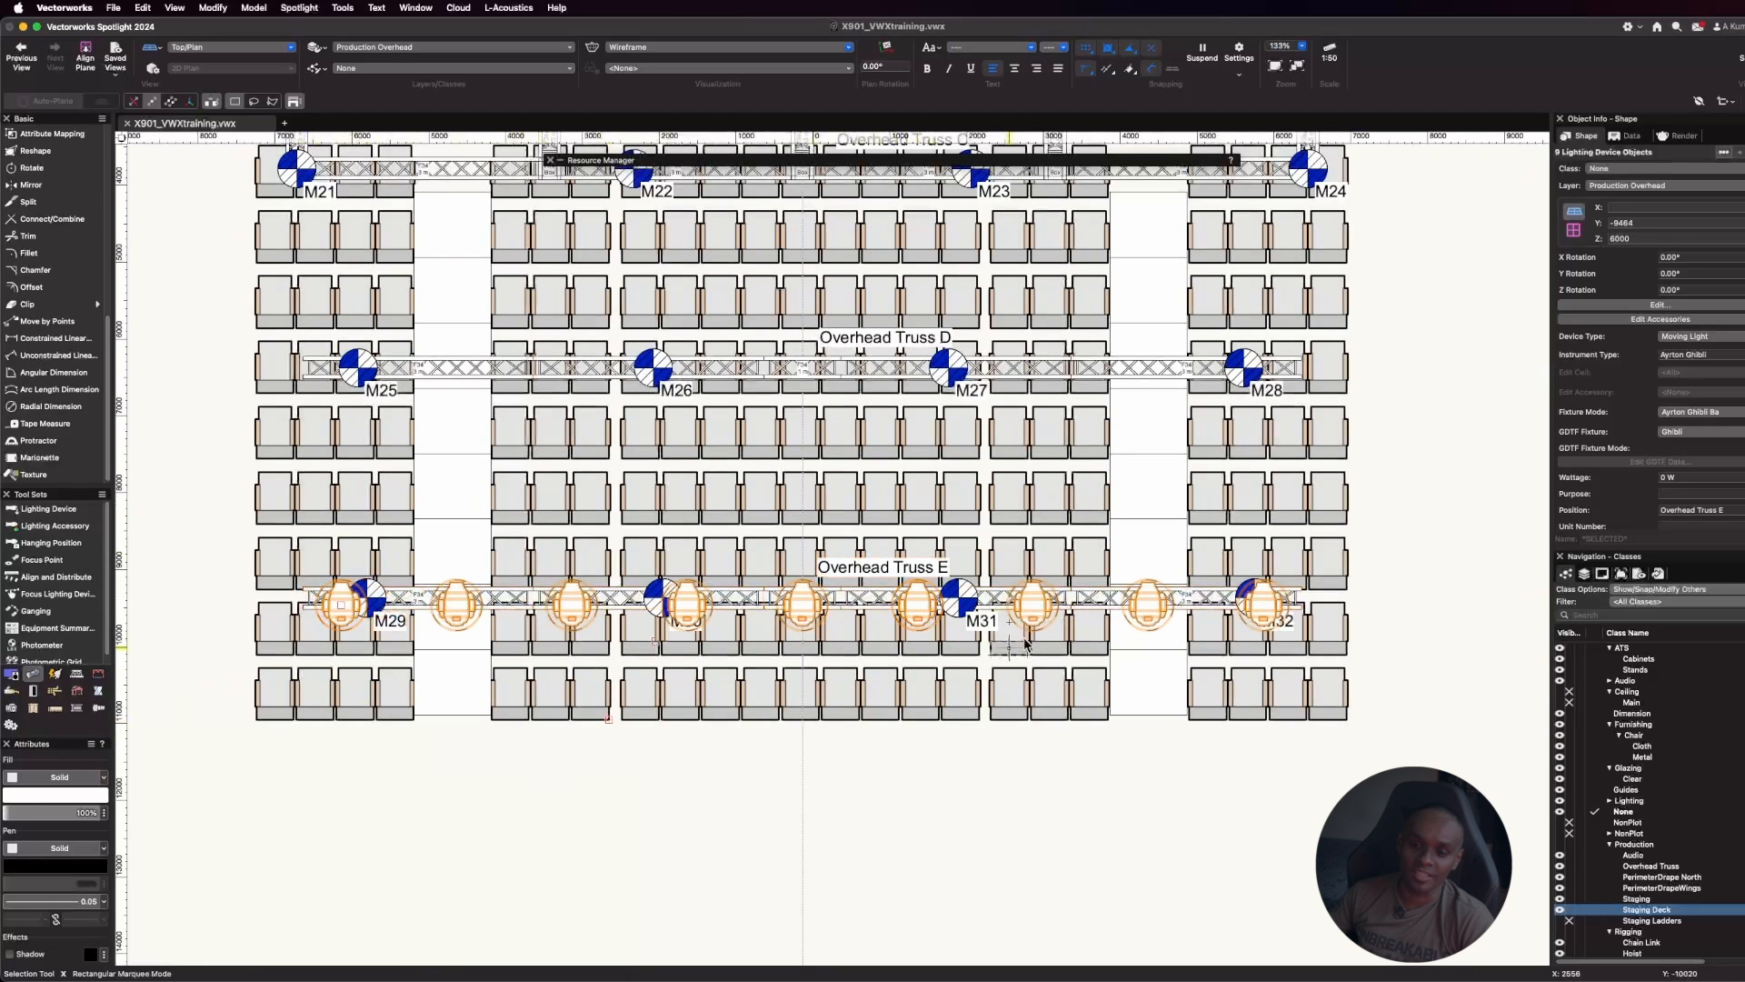
scroll(1332, 727, "down", 1)
left_click(1129, 685)
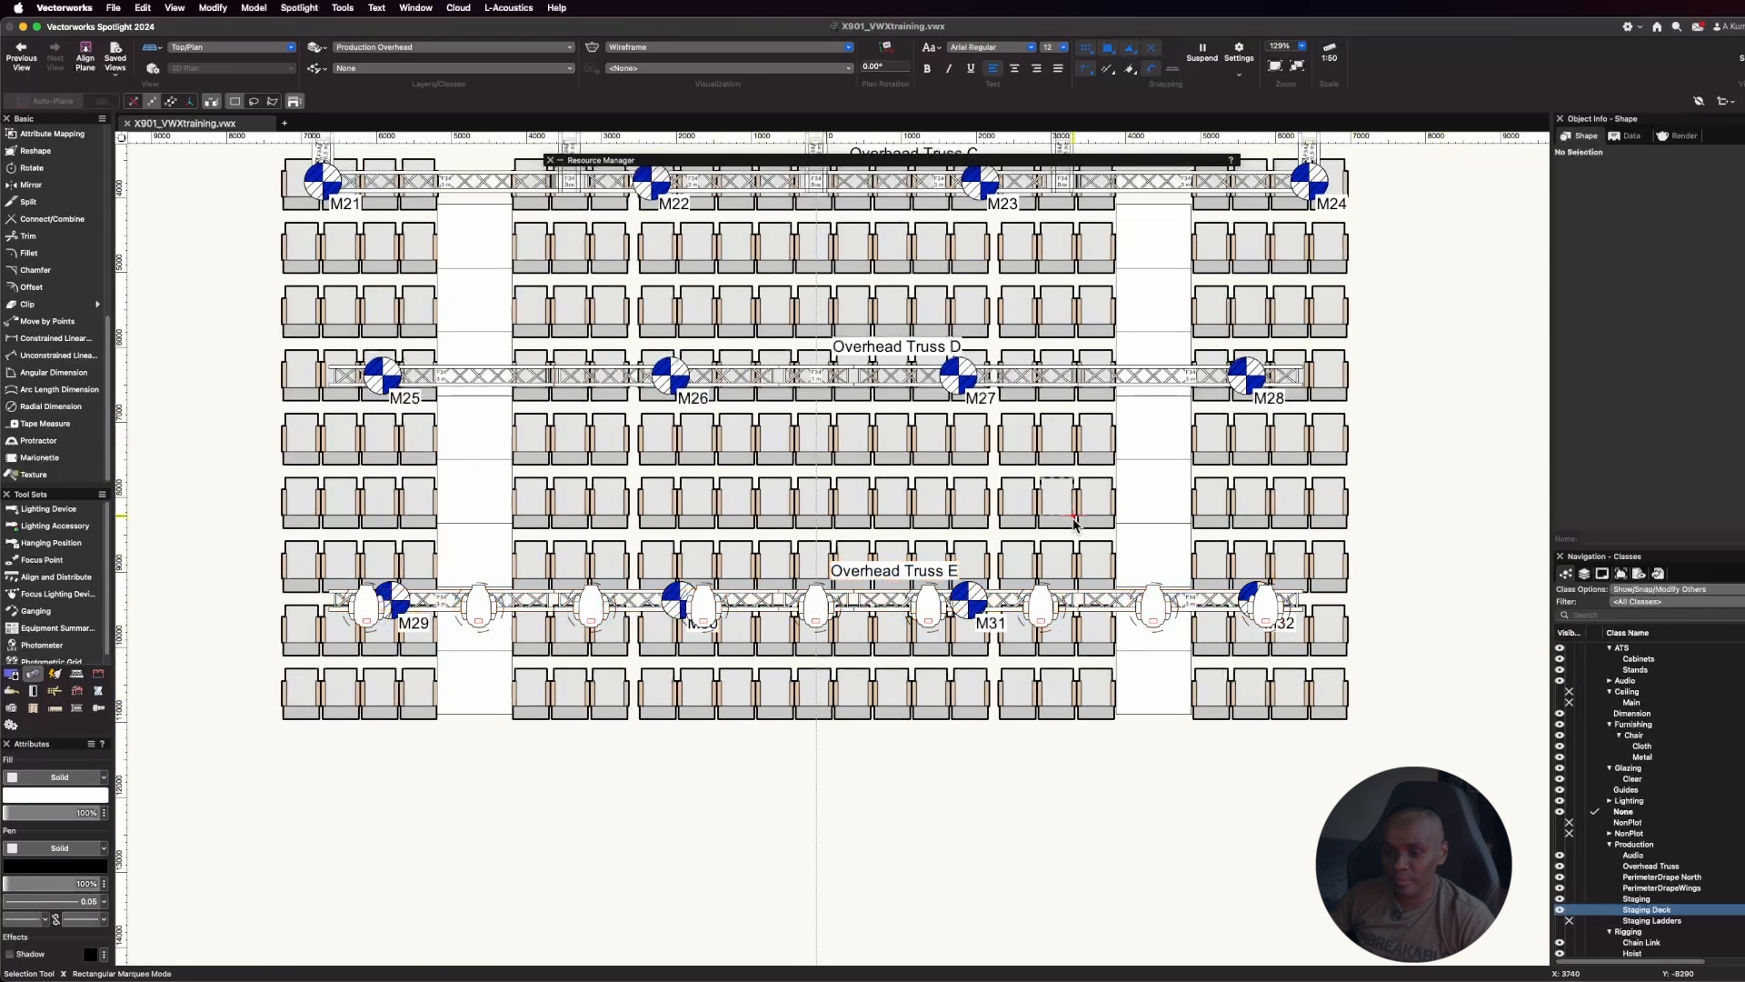
Select all Ghibli fixtures on Overhead Truss E by instrument type and duplicate them straight up onto Overhead Truss D's lower chord with Move by Points
scroll(1039, 734, "down", 2)
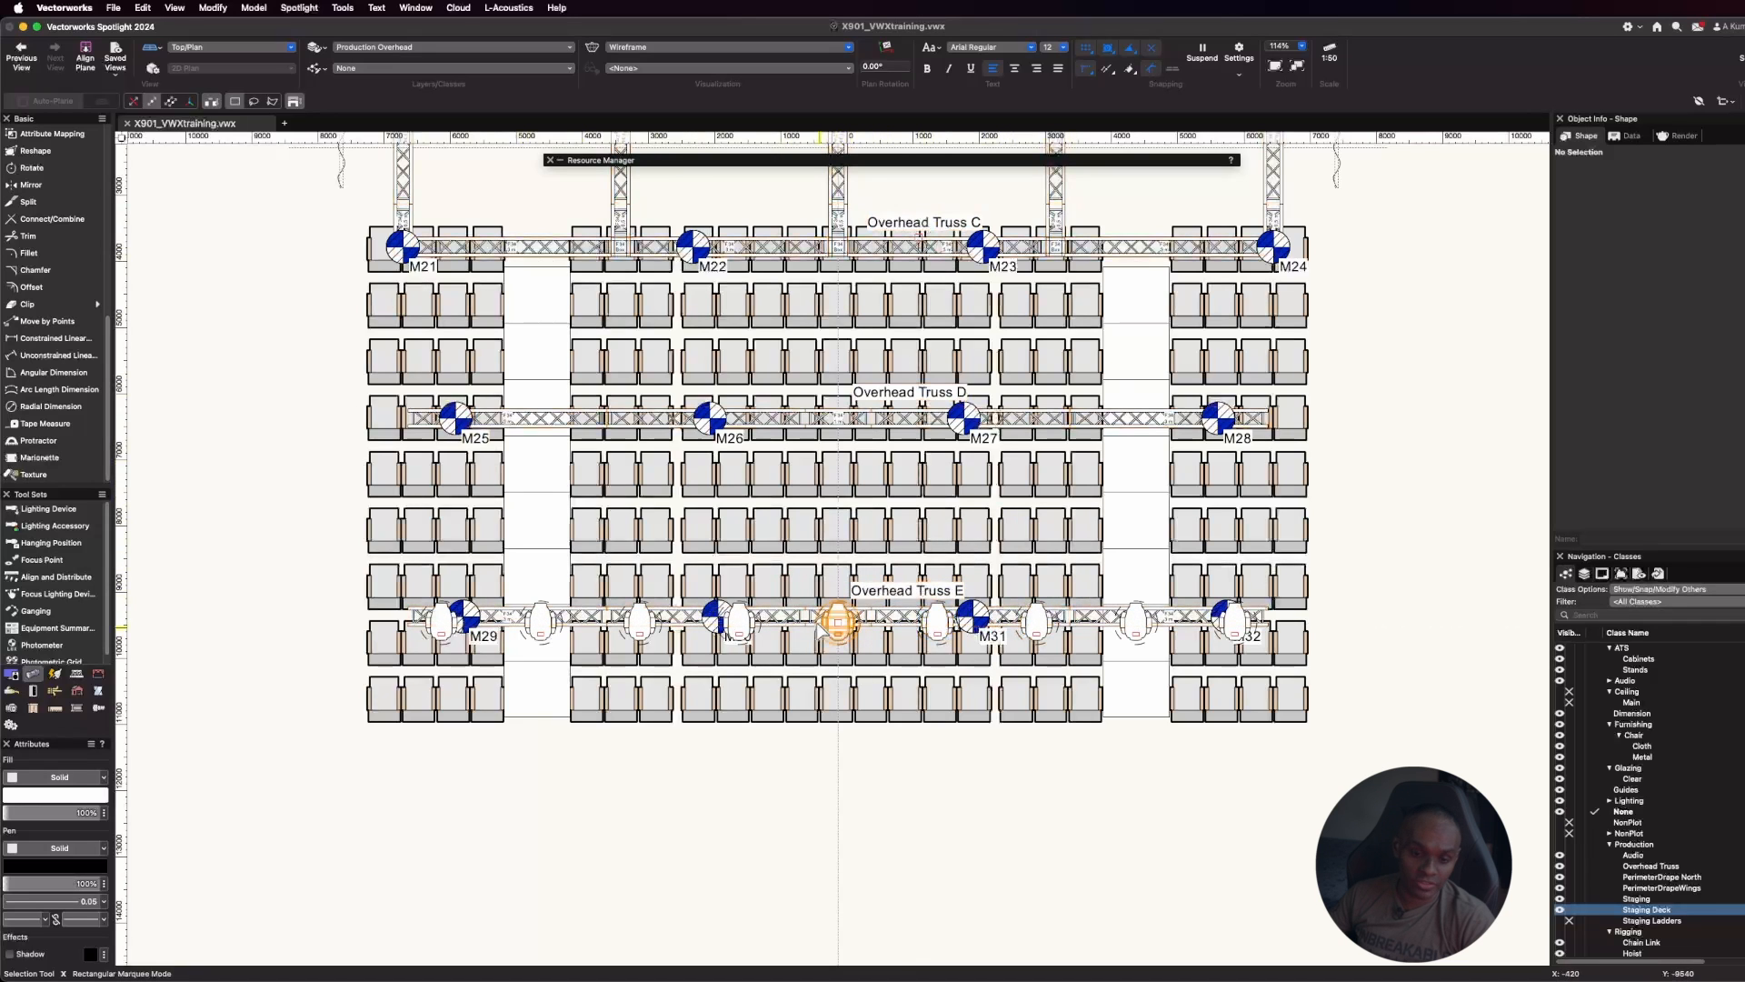
scroll(805, 705, "up", 2)
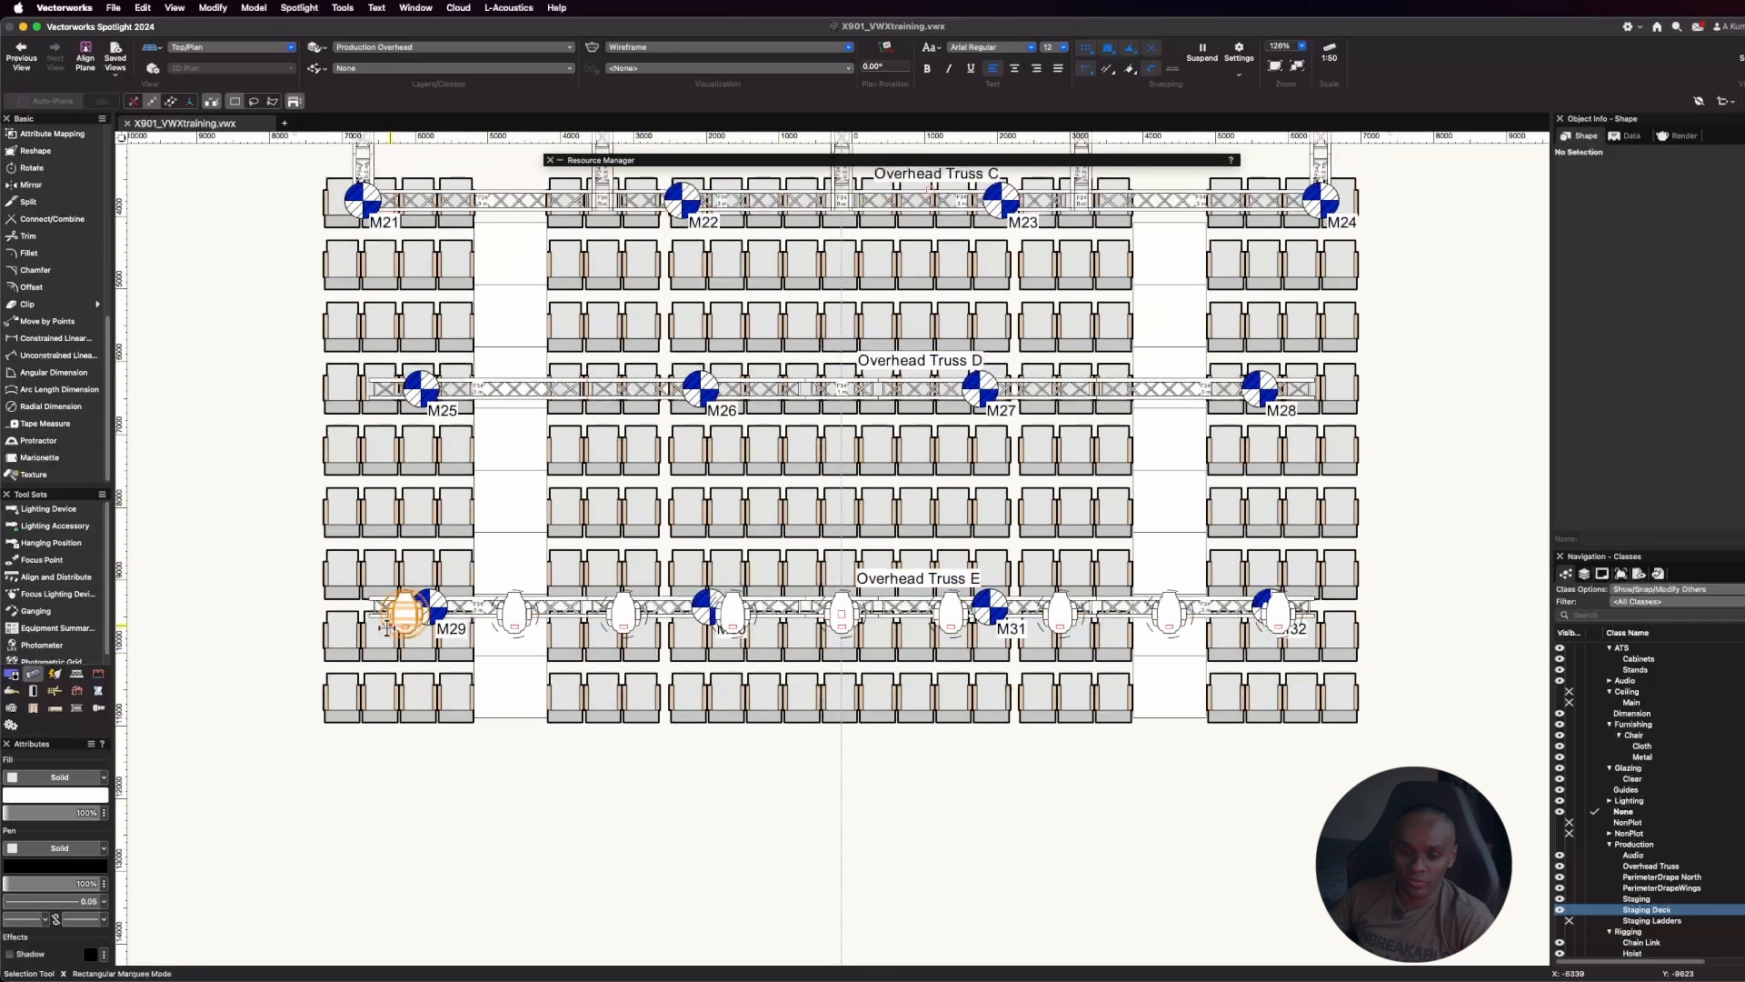
left_click(390, 625)
left_click(514, 615, "shift")
right_click(514, 613)
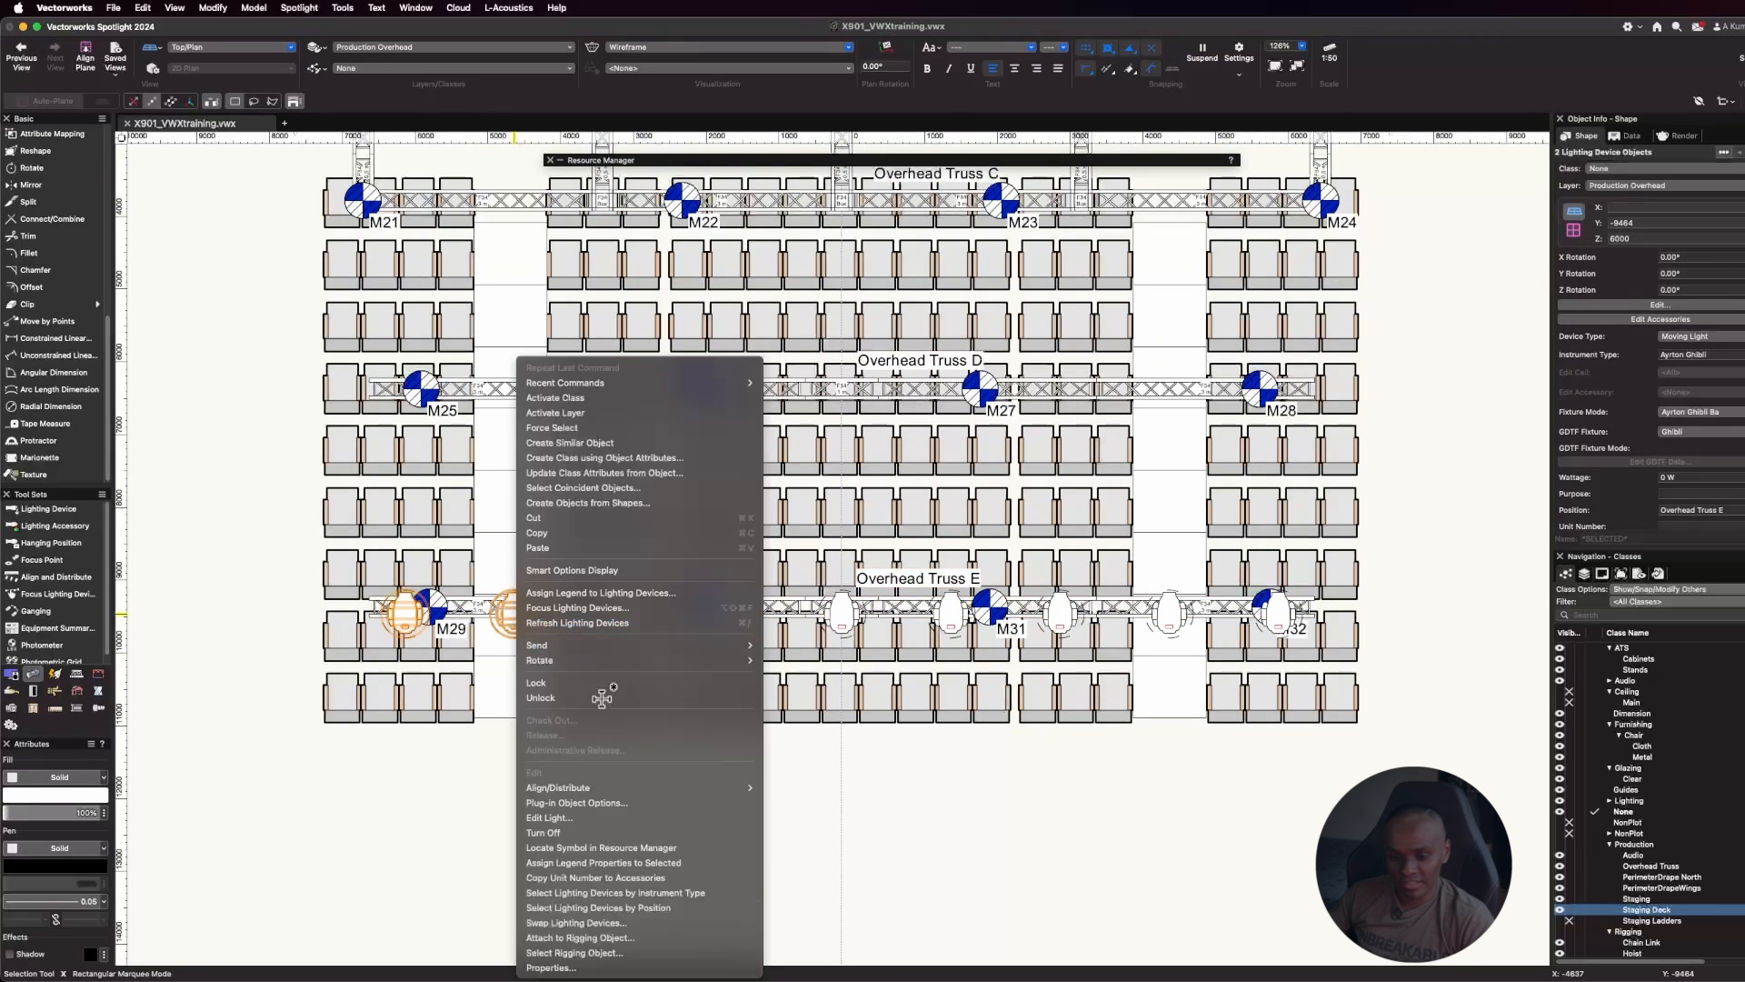
left_click(754, 892)
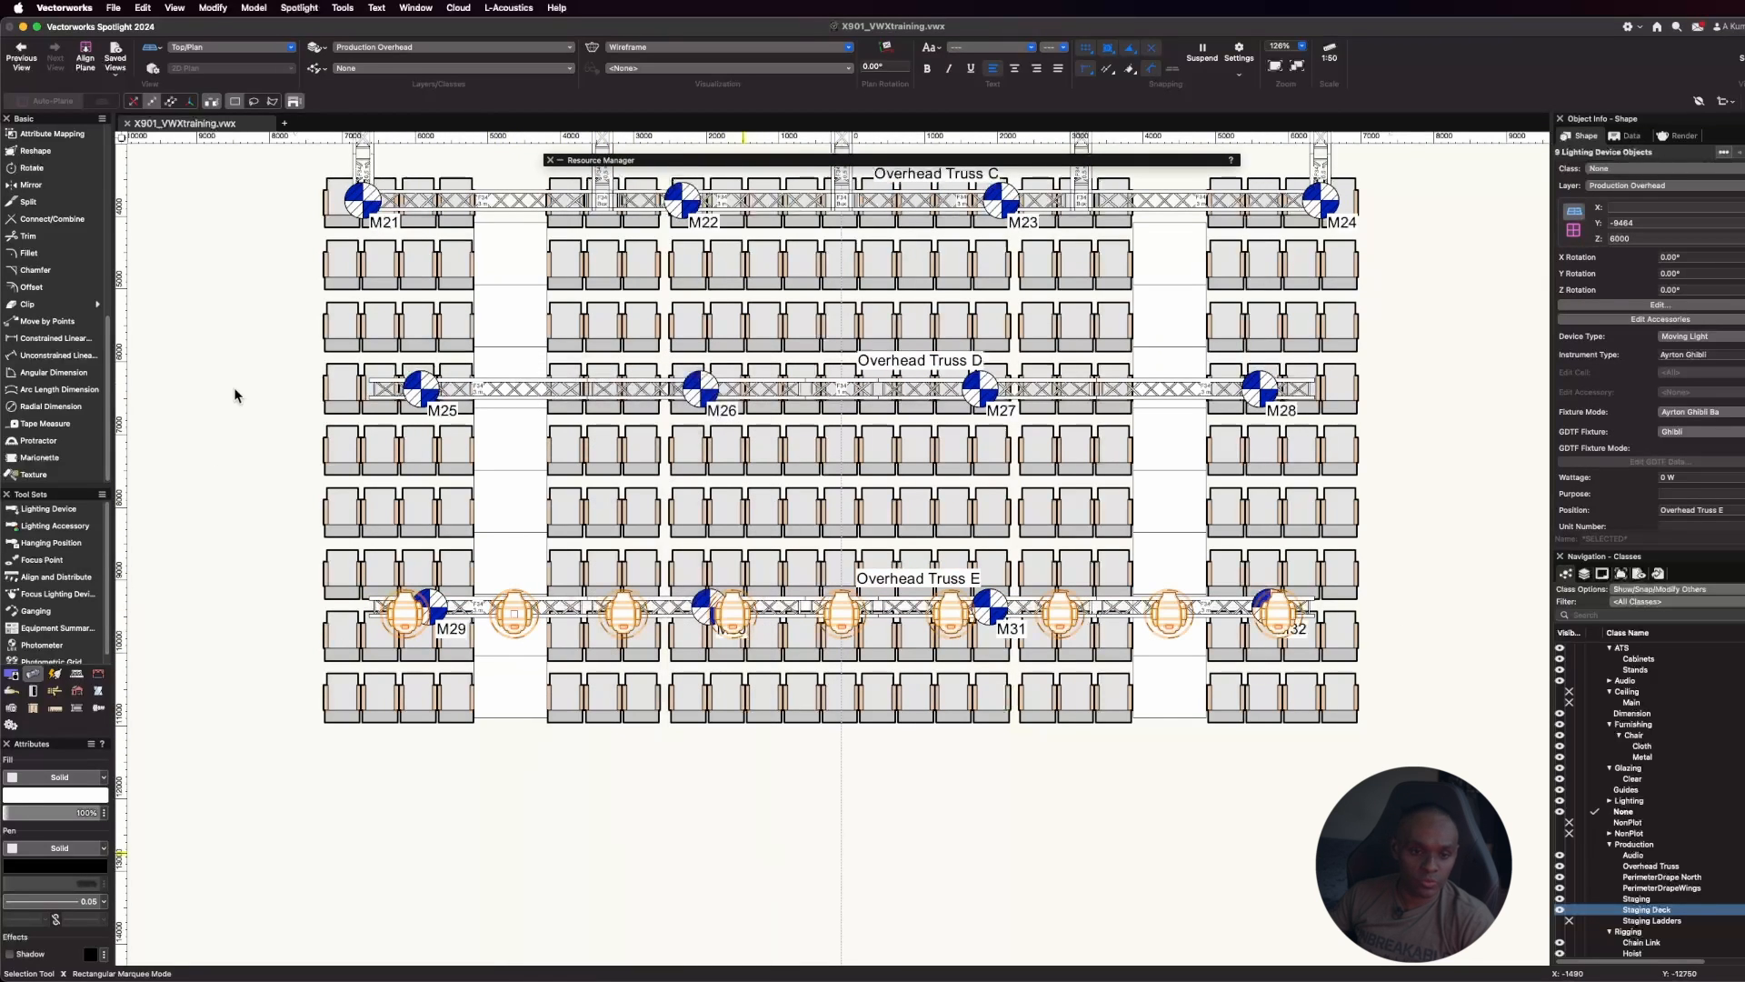
left_click(69, 324)
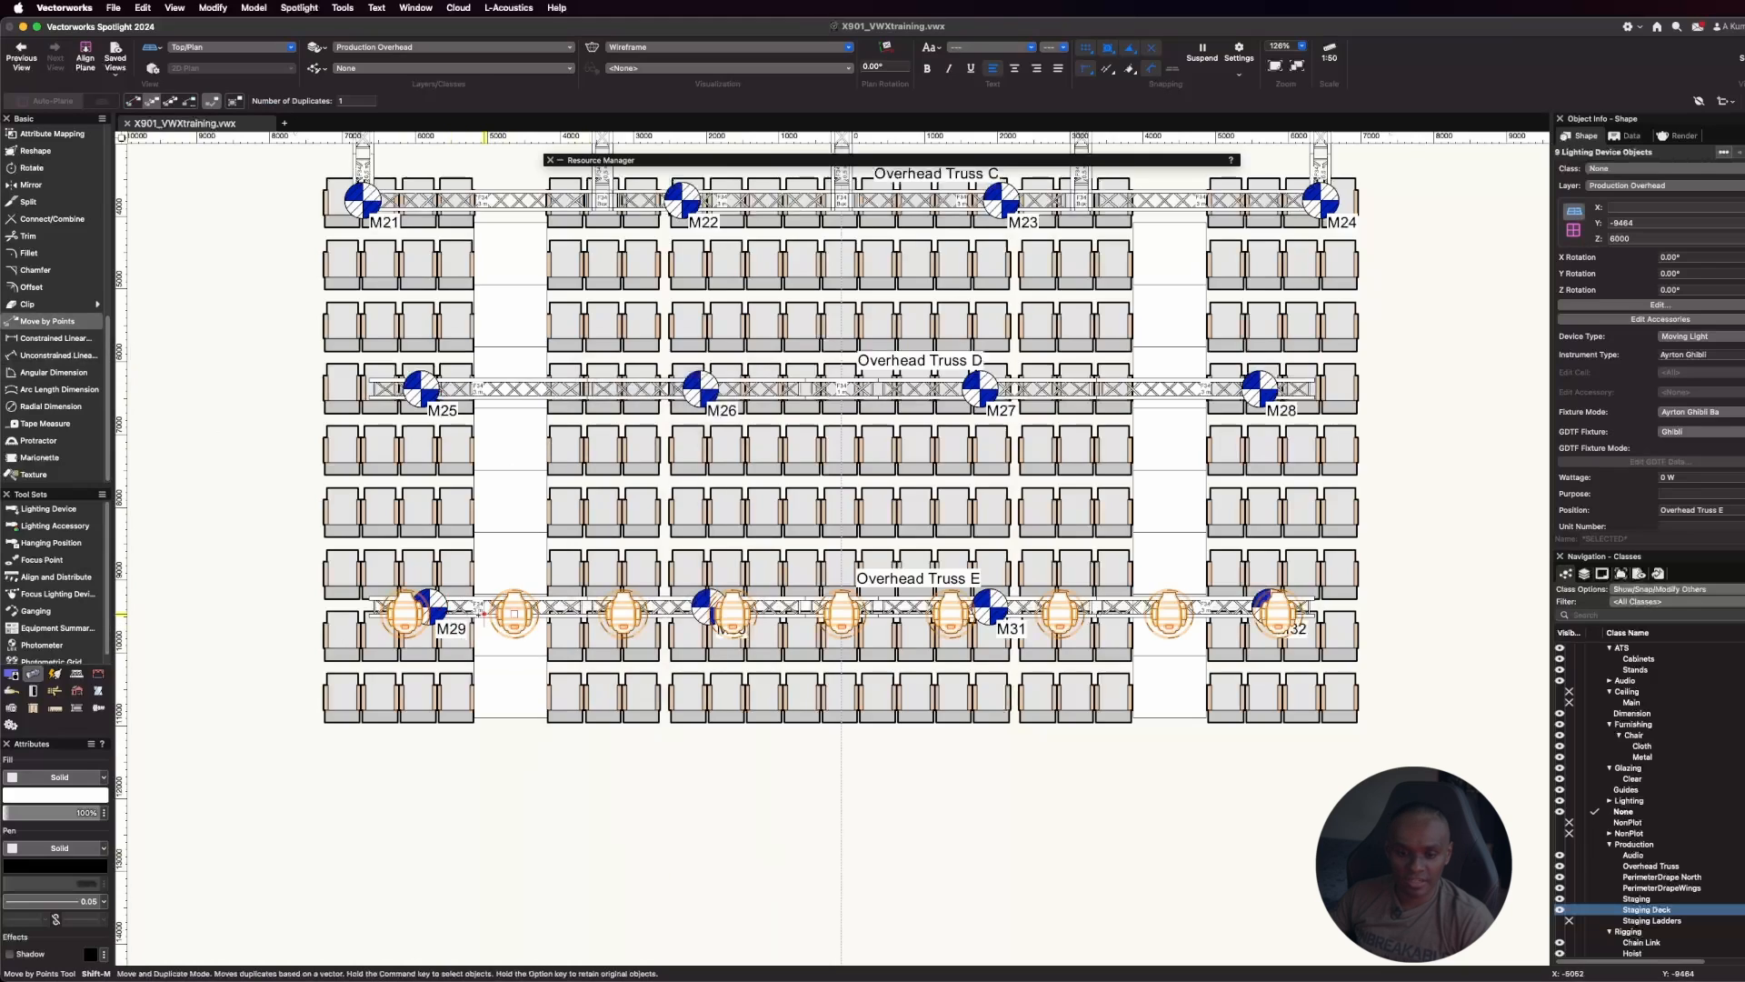
scroll(479, 614, "up", 6)
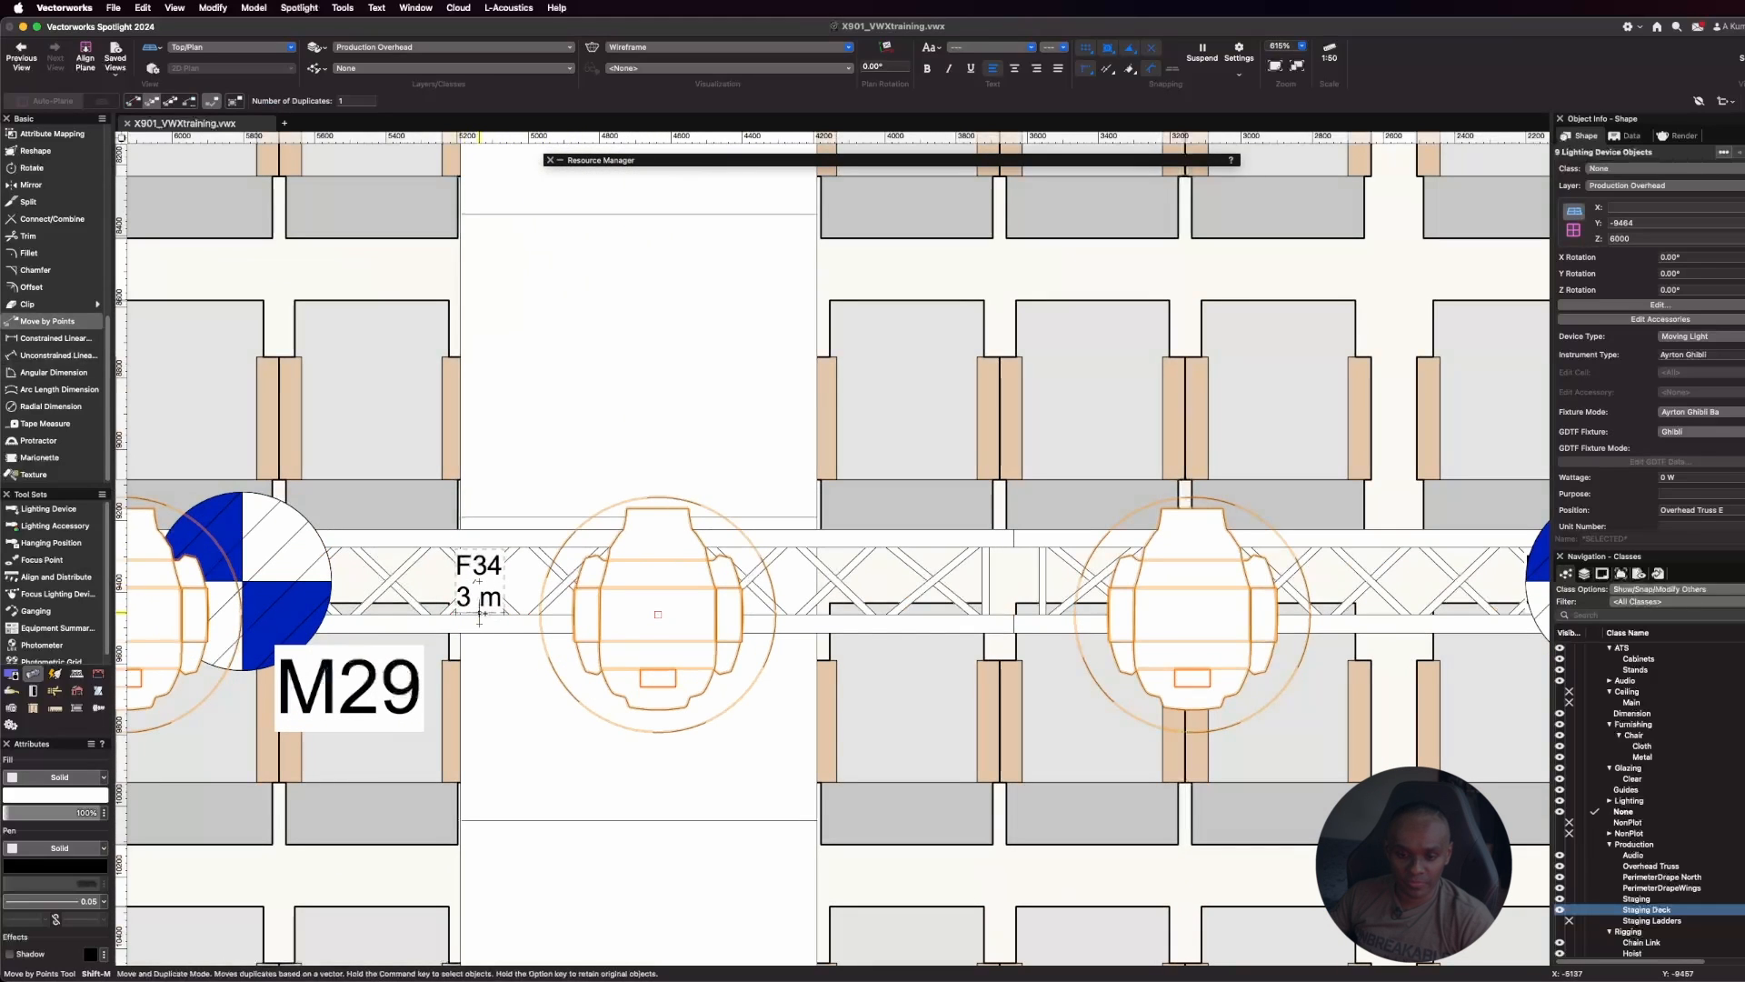
left_click(479, 622)
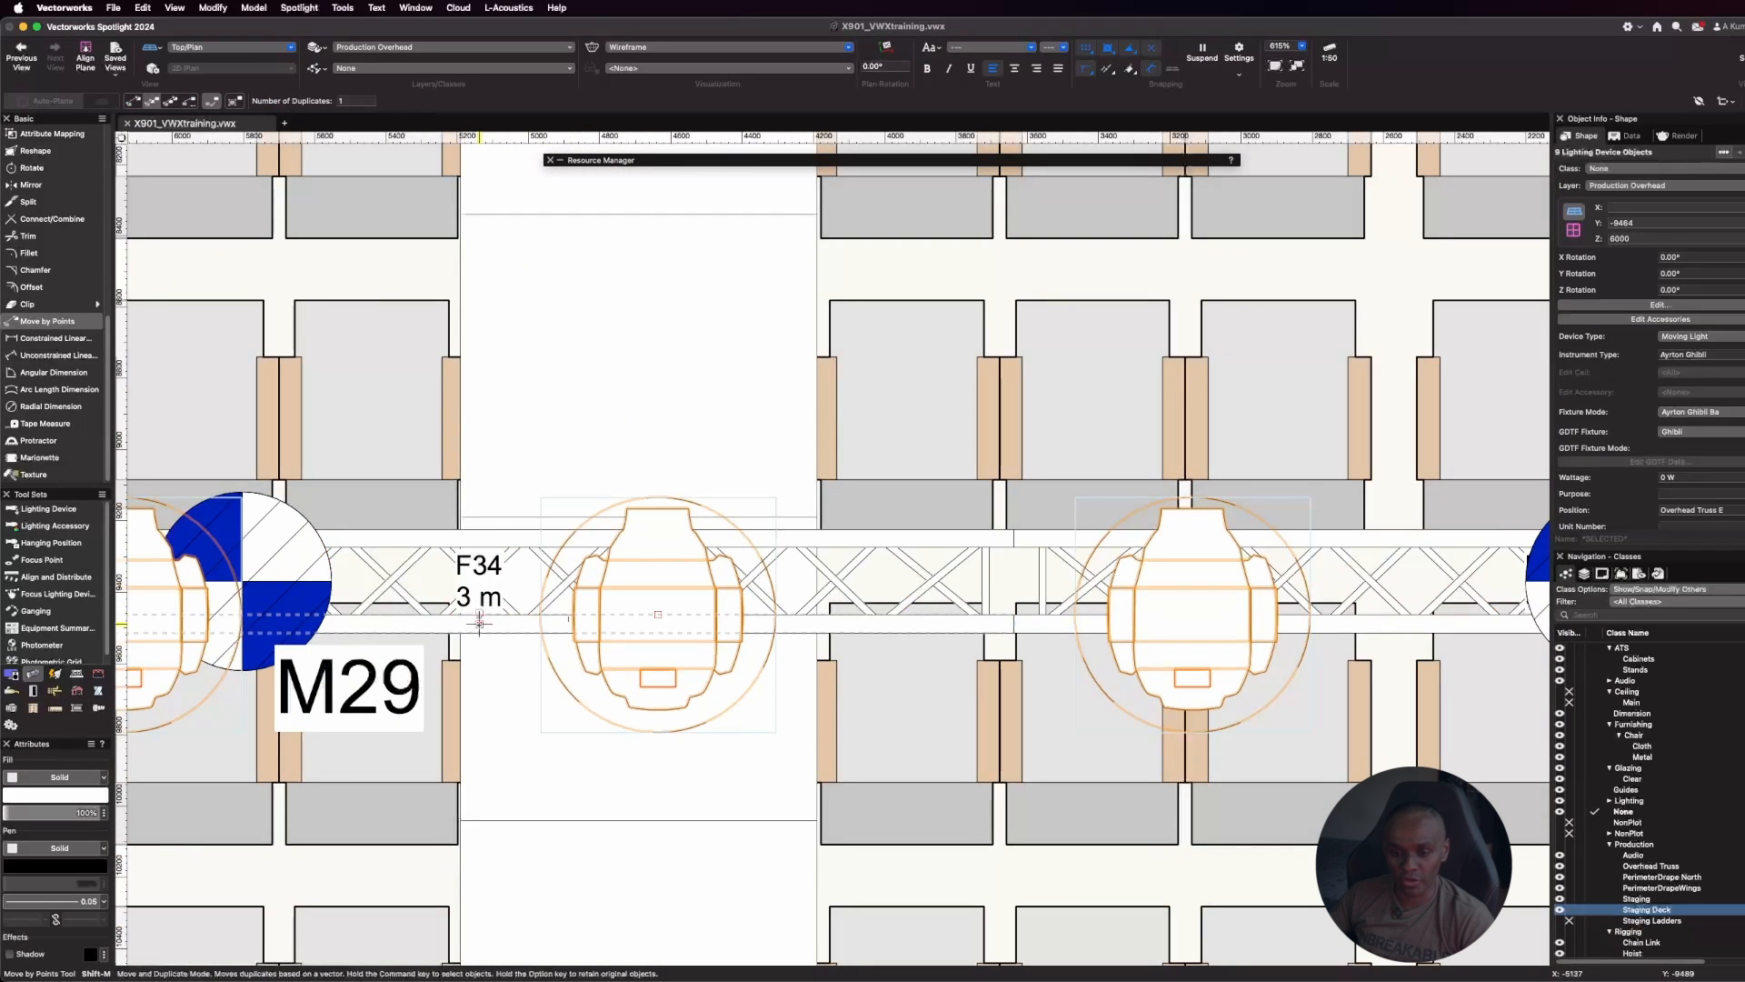
scroll(491, 637, "down", 5)
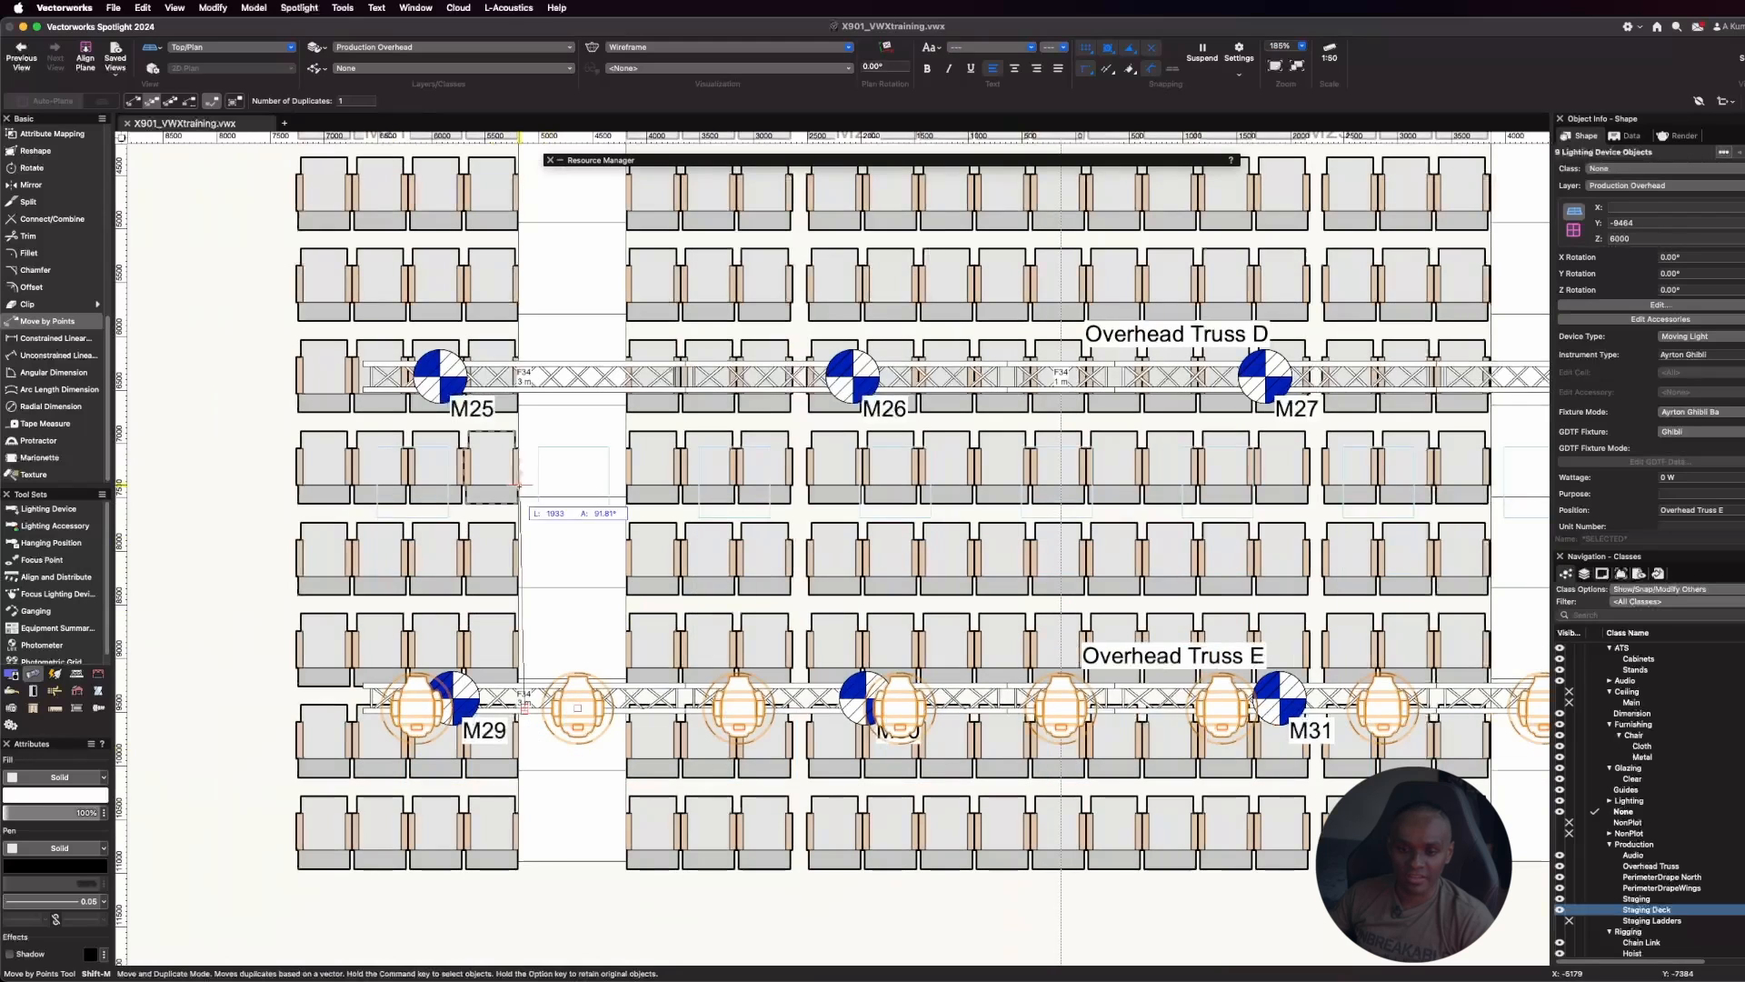
scroll(523, 374, "up", 6)
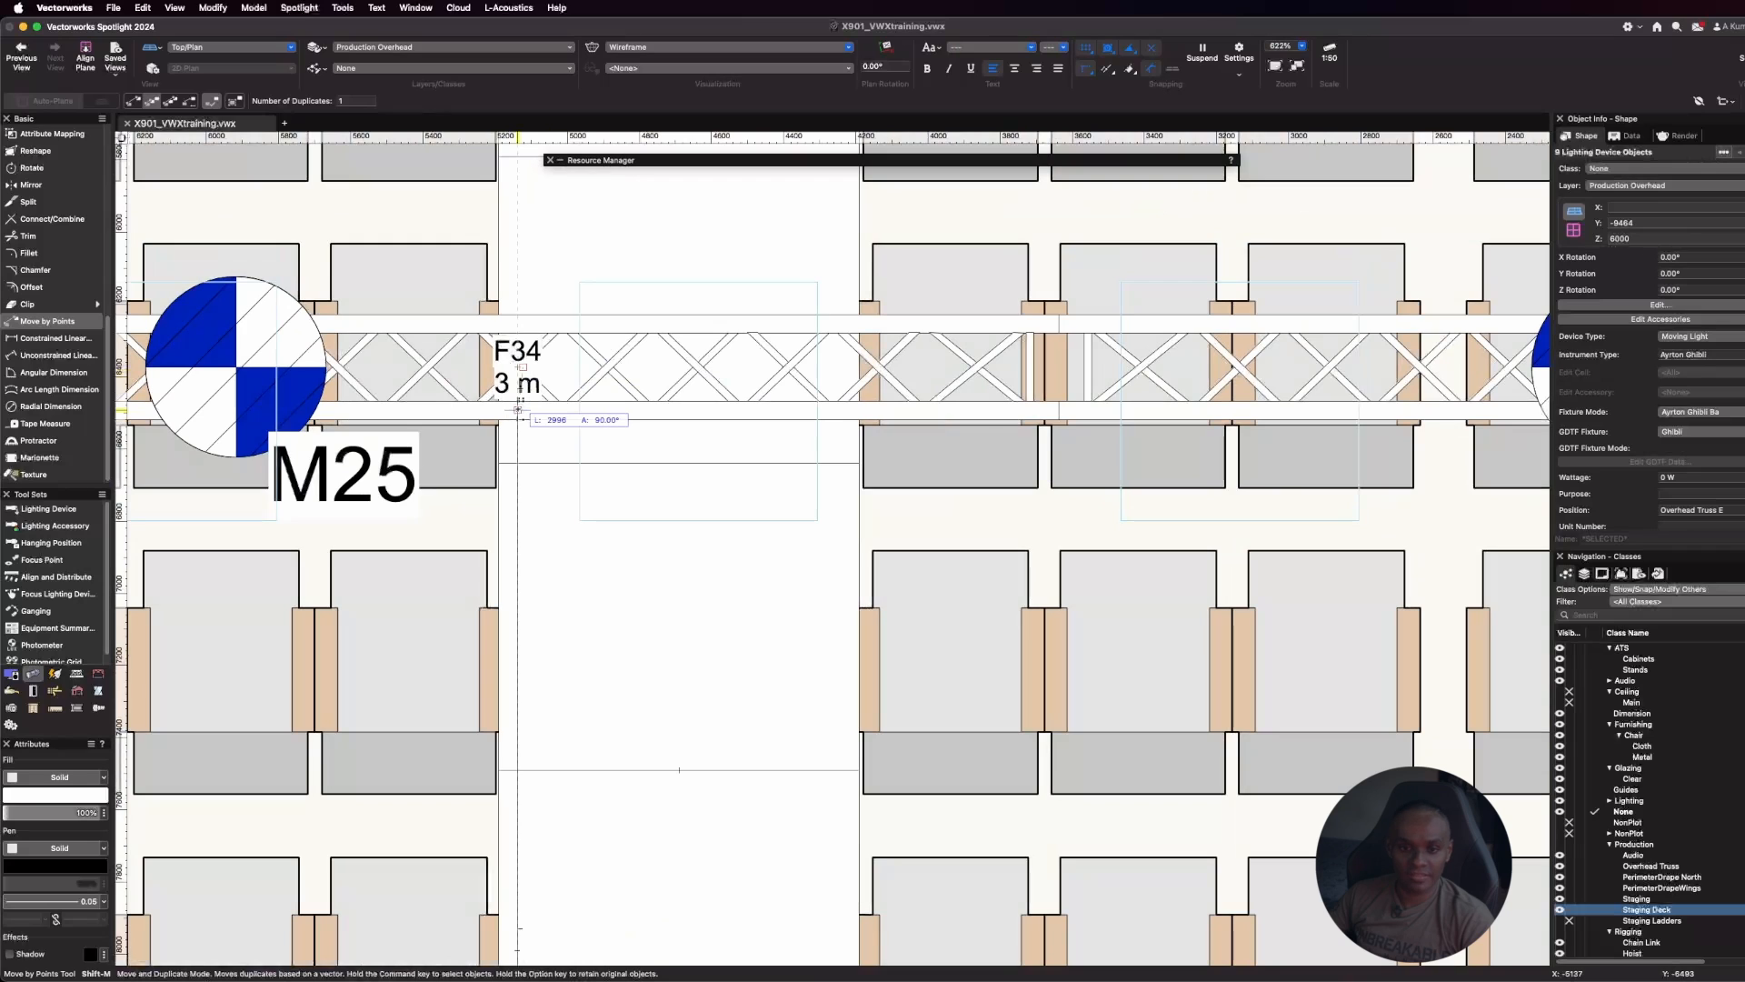
left_click(518, 409)
scroll(518, 409, "down", 5)
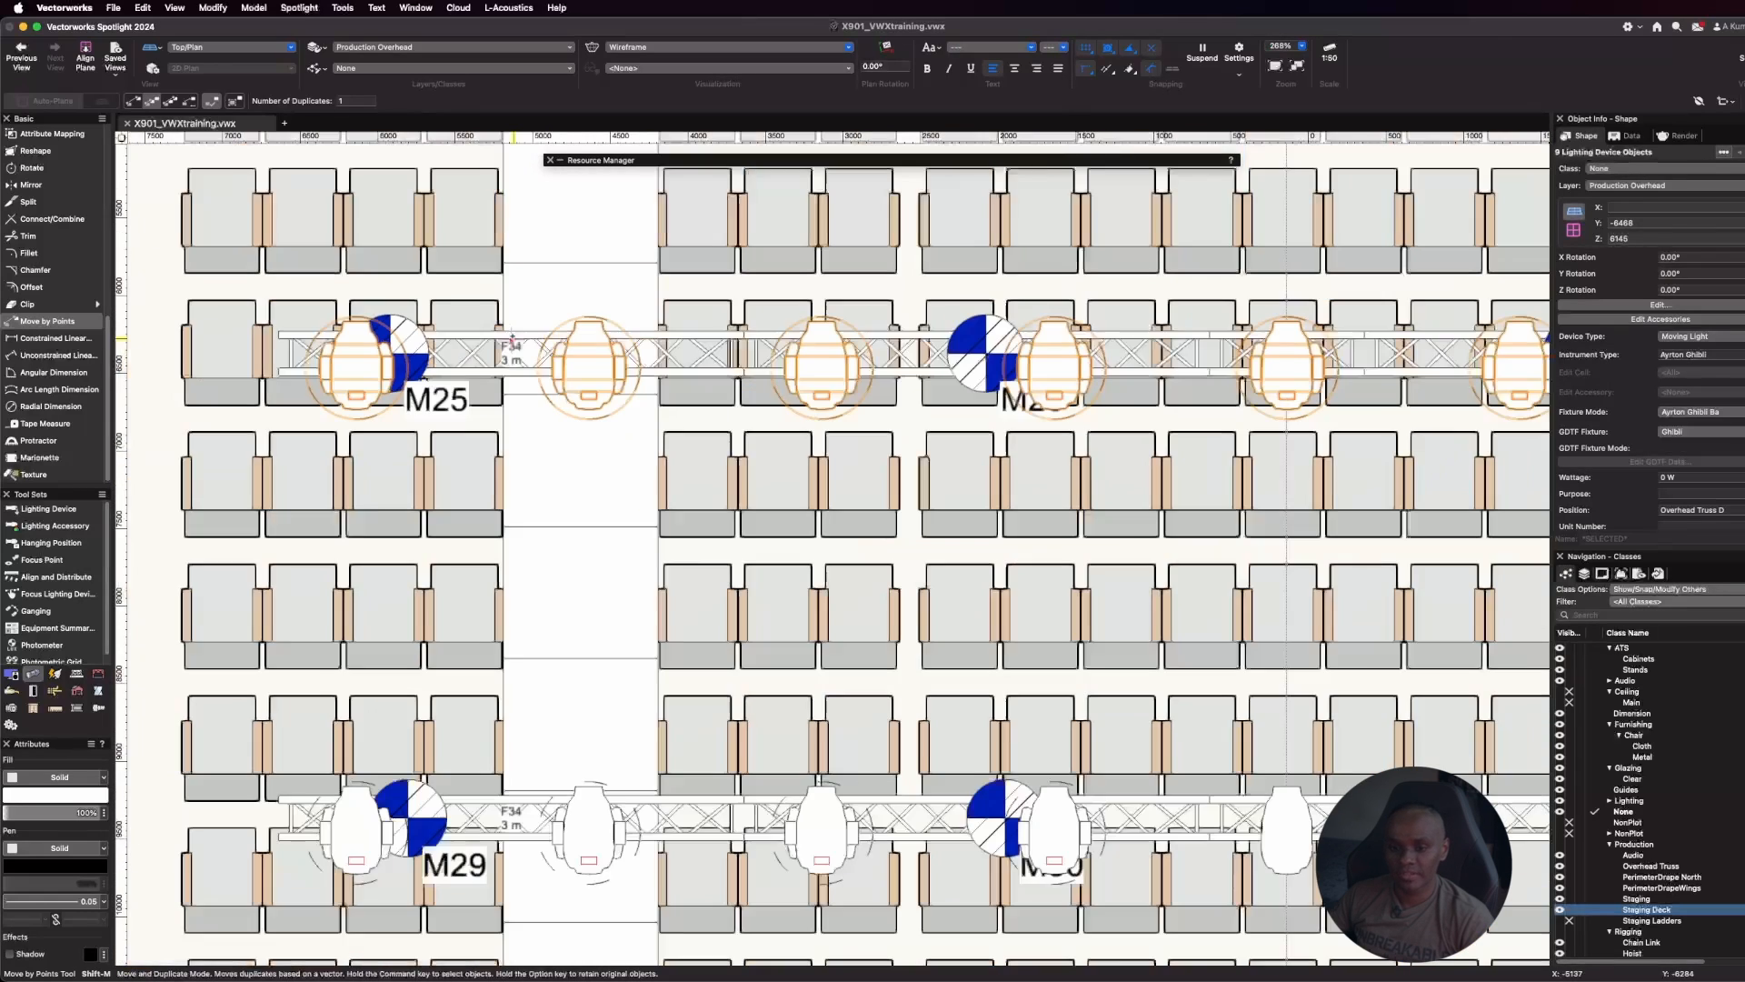
Duplicate the selected Ghibli row from Overhead Truss D straight up onto the lower chord of Overhead Truss C and clear the selection
scroll(568, 750, "down", 3)
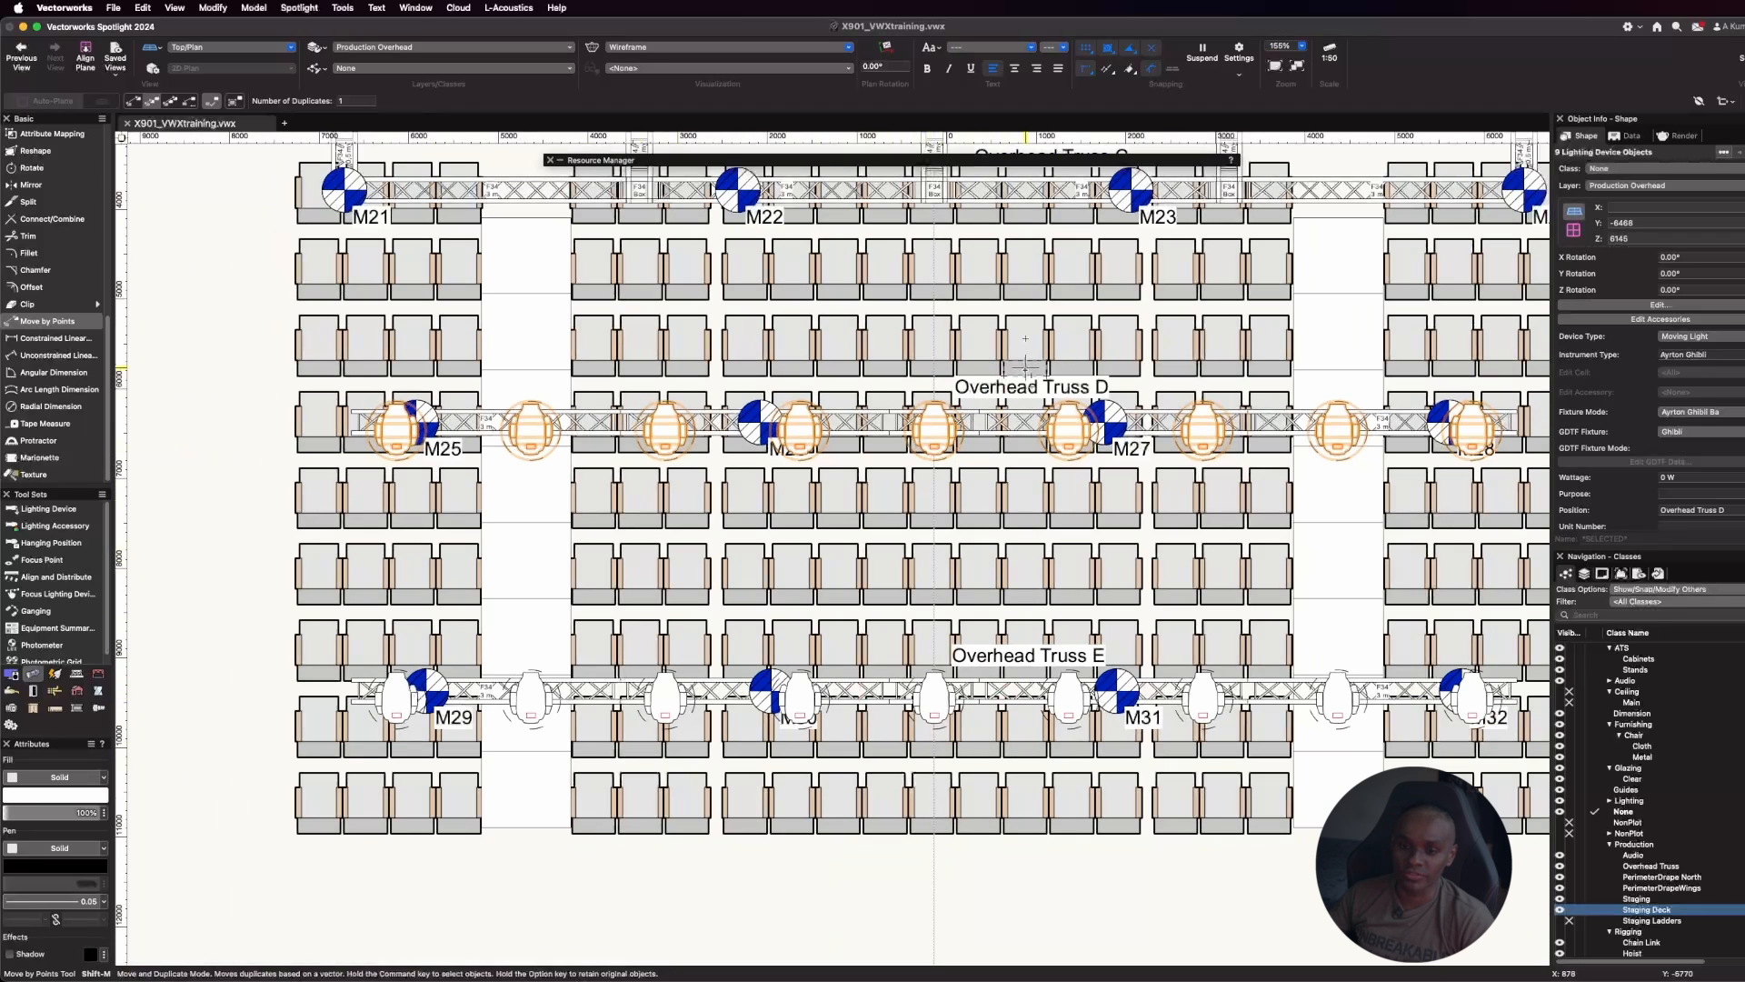
scroll(524, 252, "up", 5)
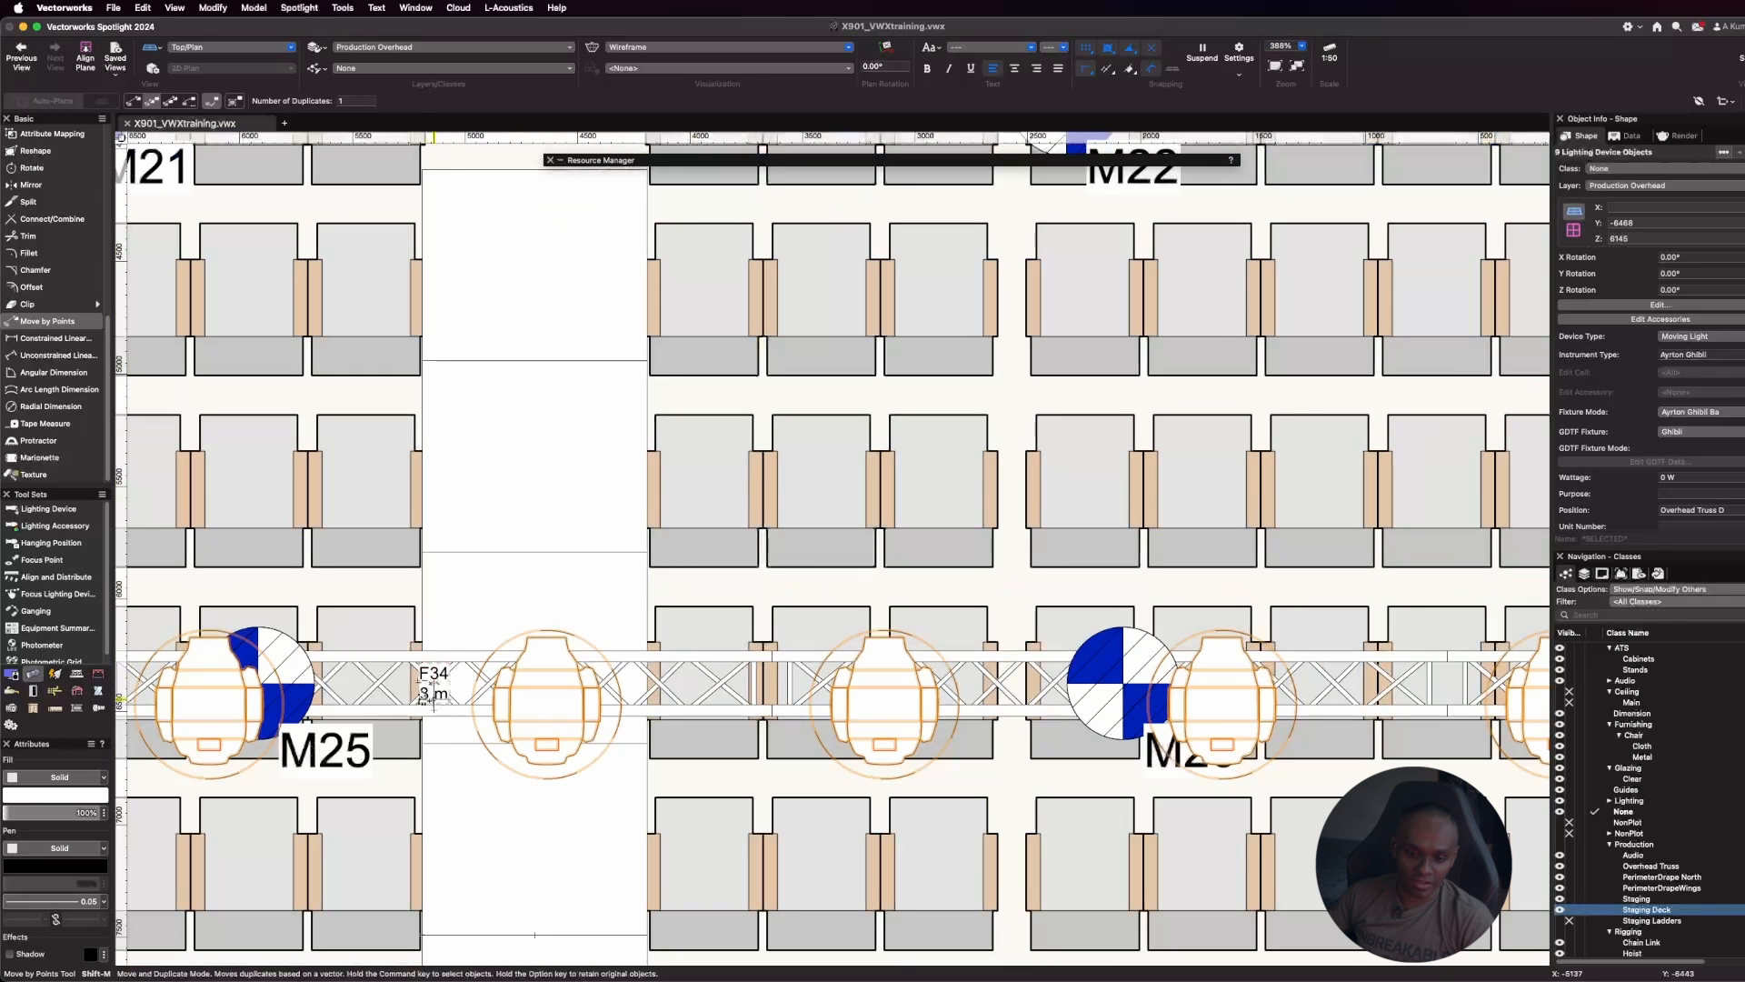
scroll(434, 708, "up", 5)
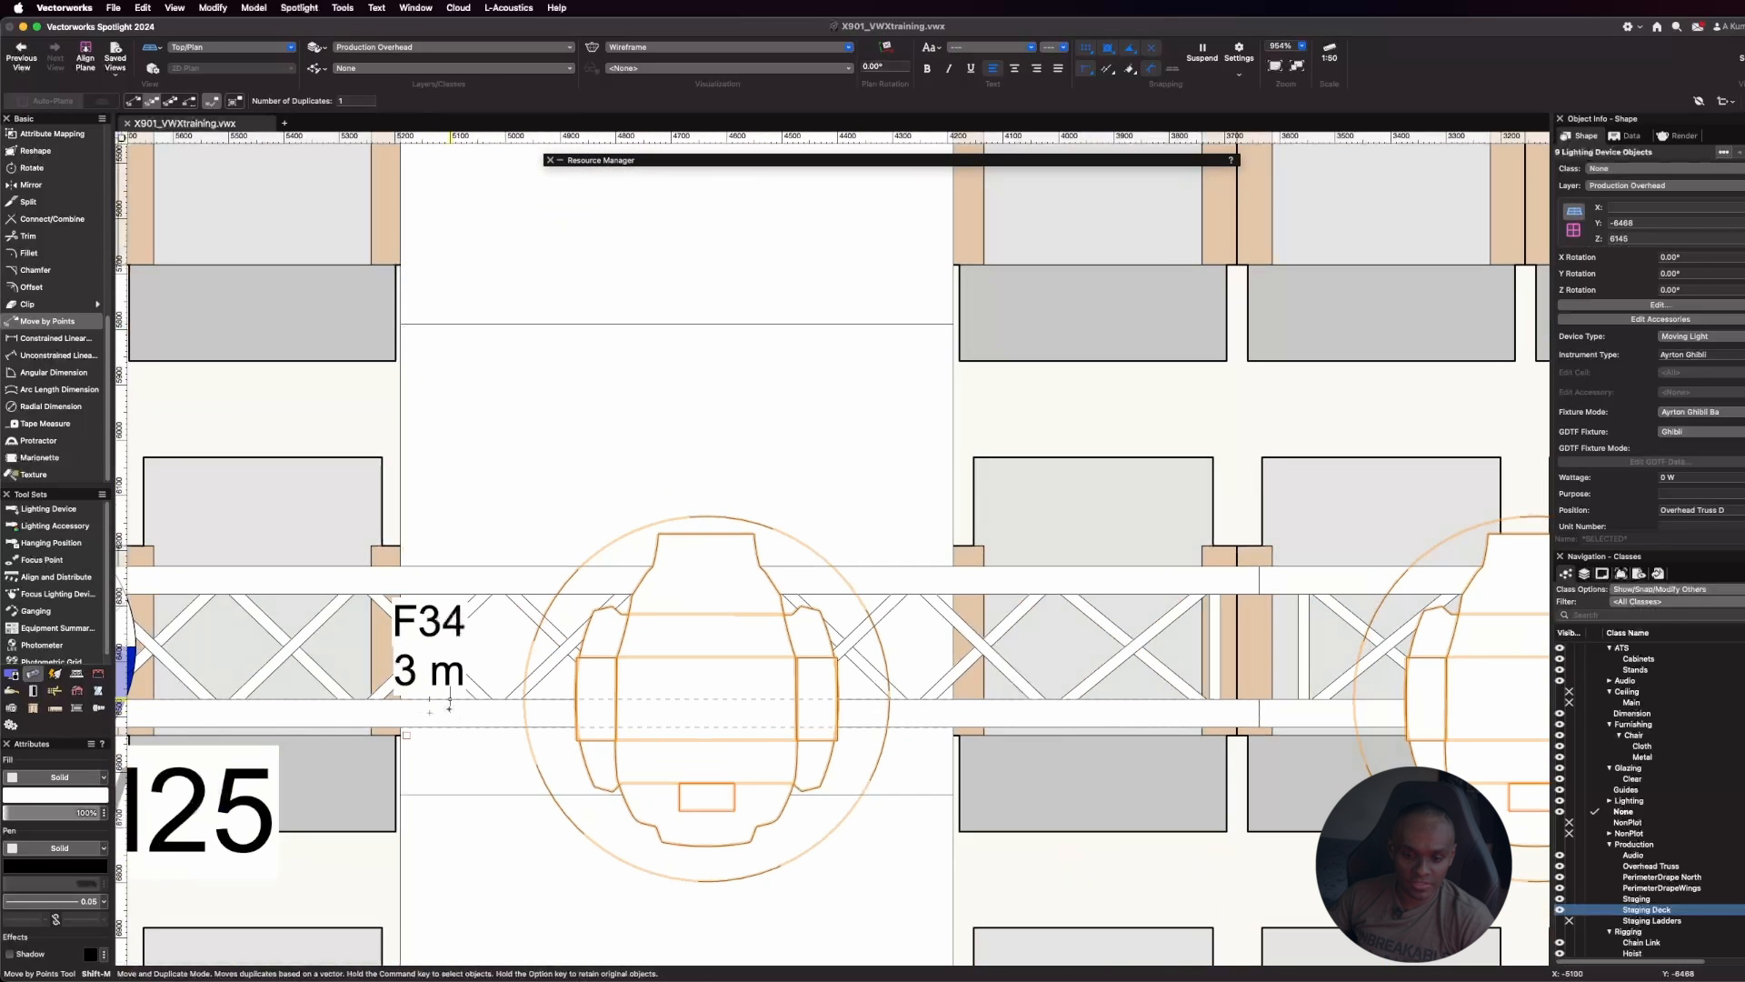
scroll(431, 713, "down", 6)
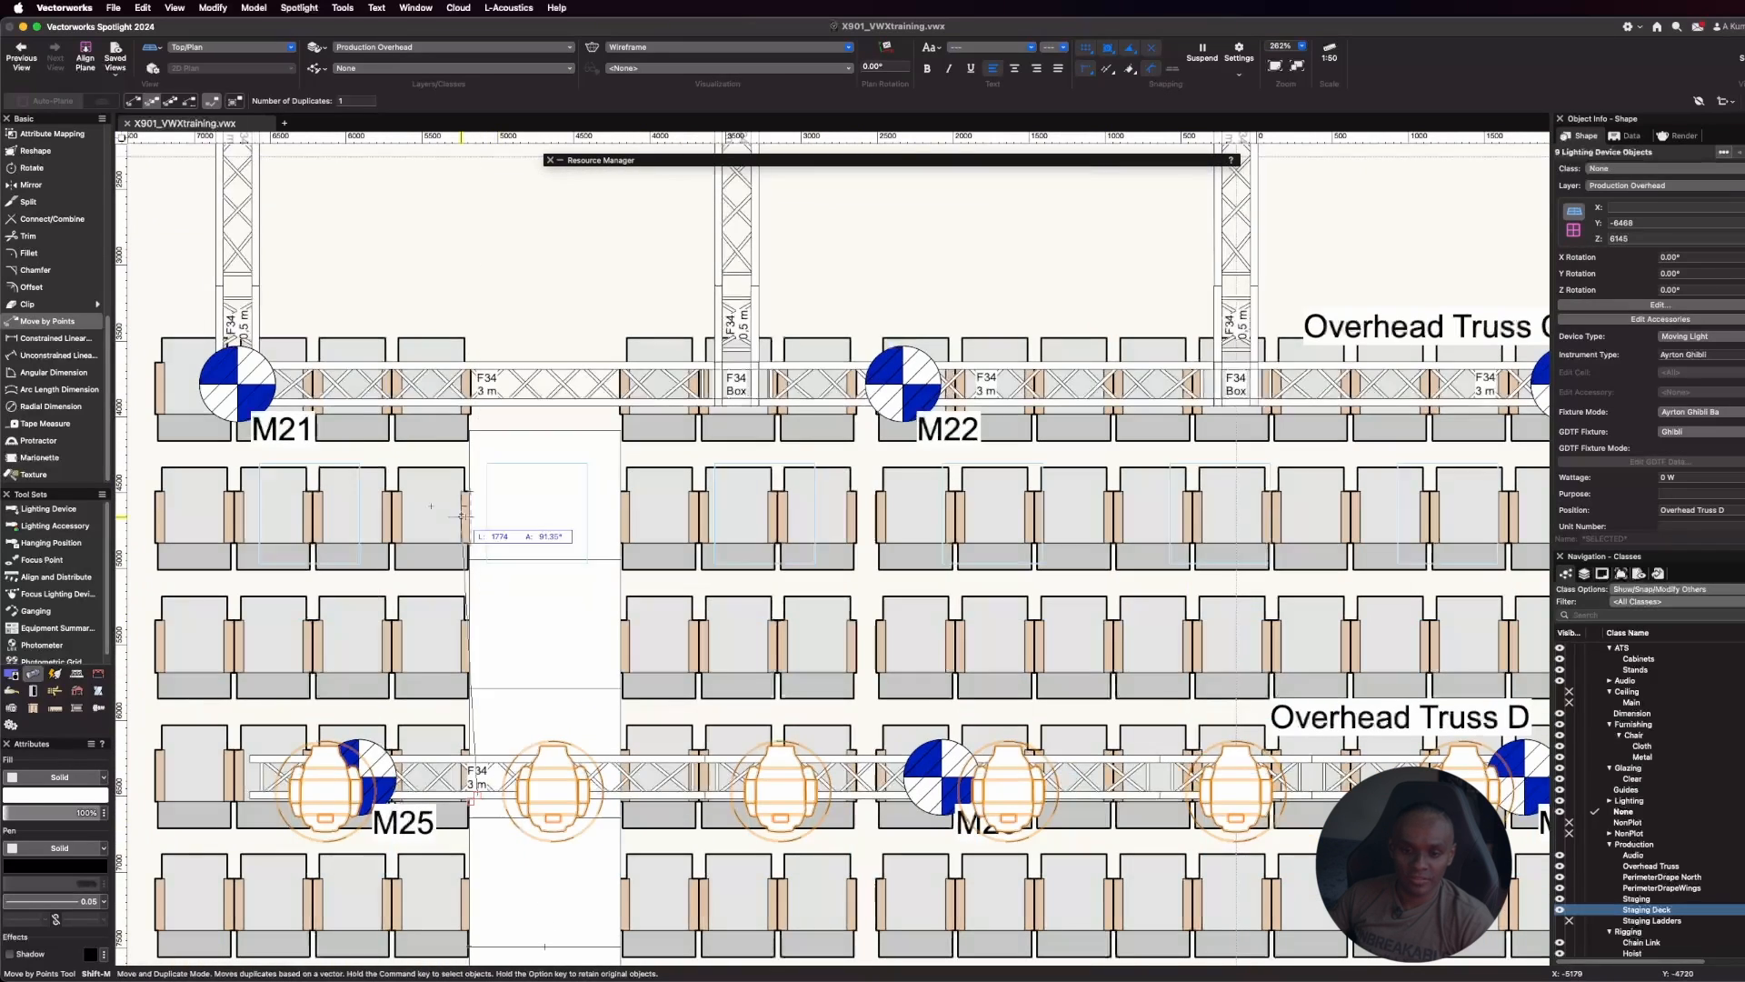
scroll(468, 382, "up", 3)
scroll(468, 382, "up", 3)
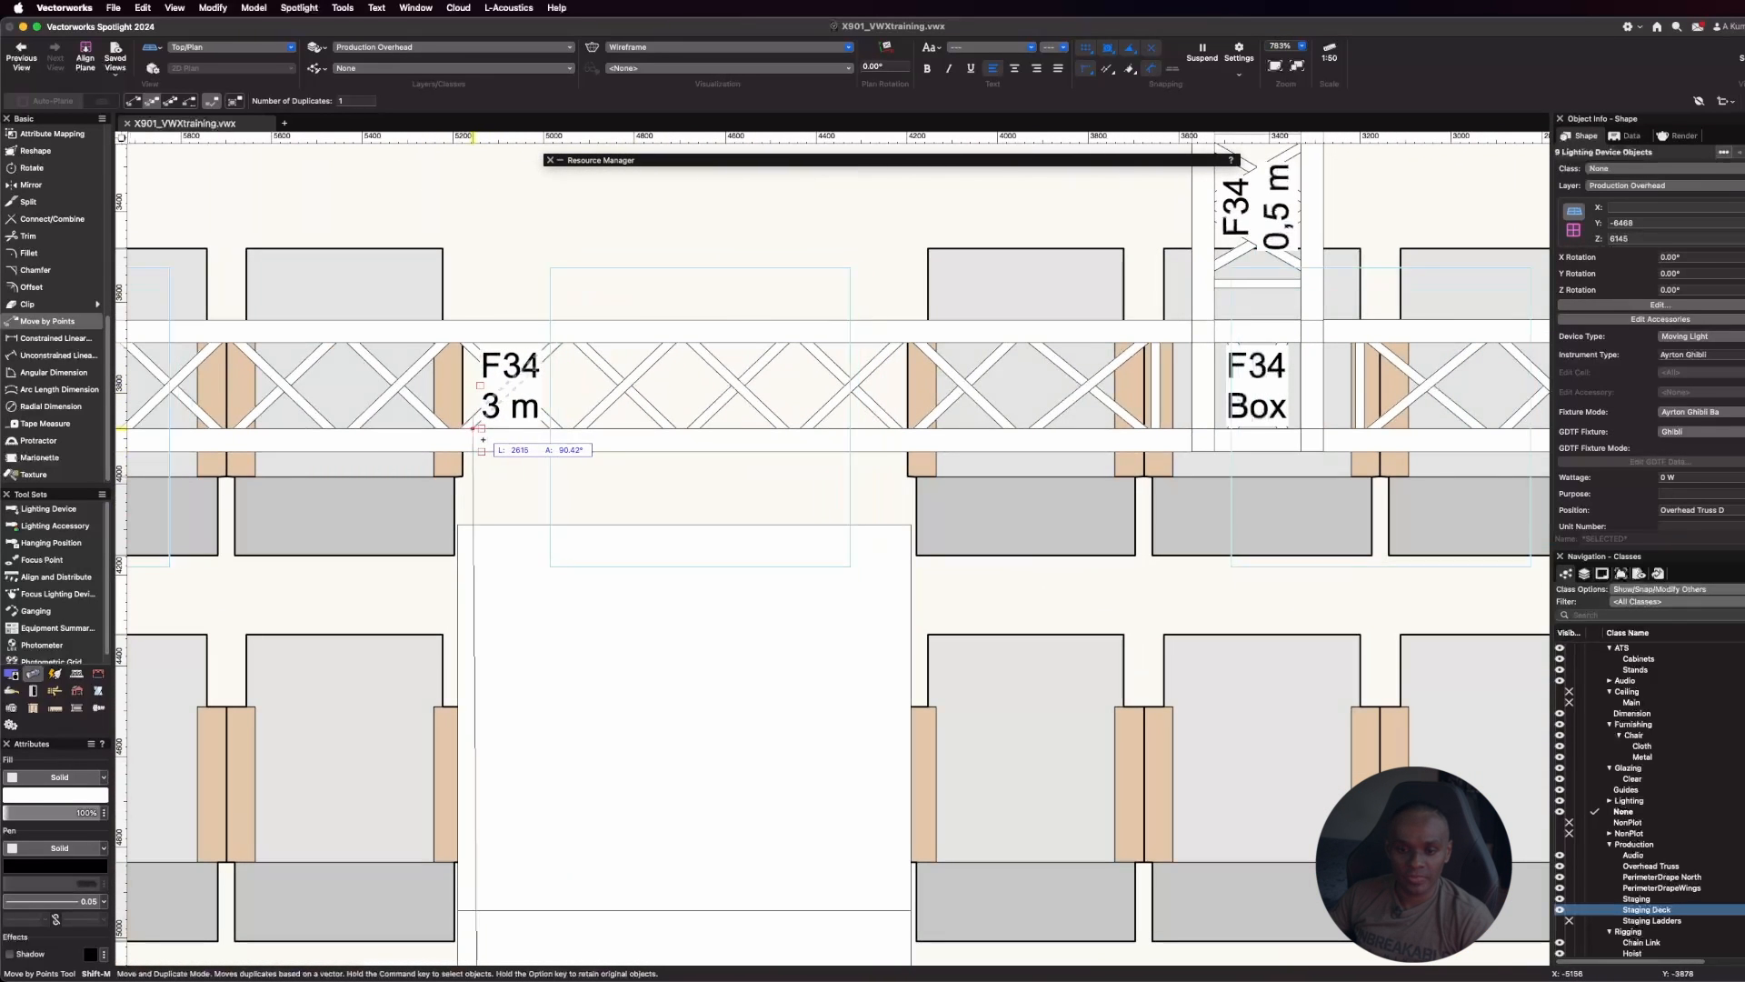
scroll(481, 439, "up", 4)
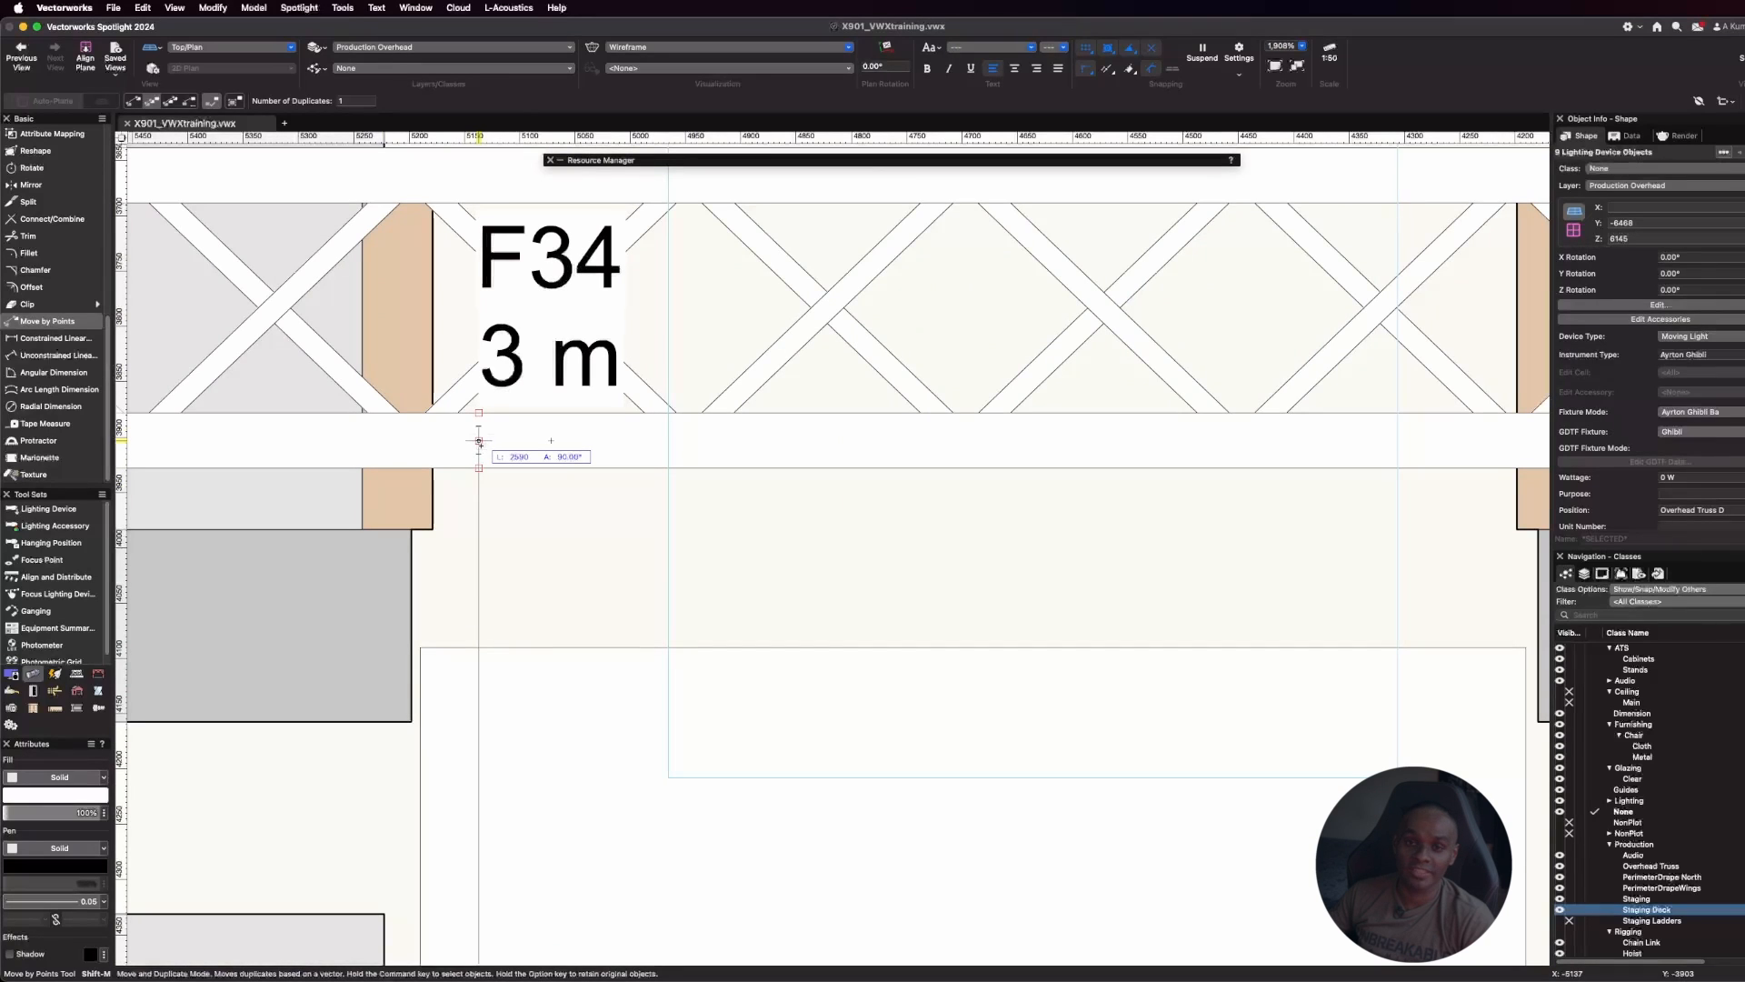
scroll(510, 368, "down", 10)
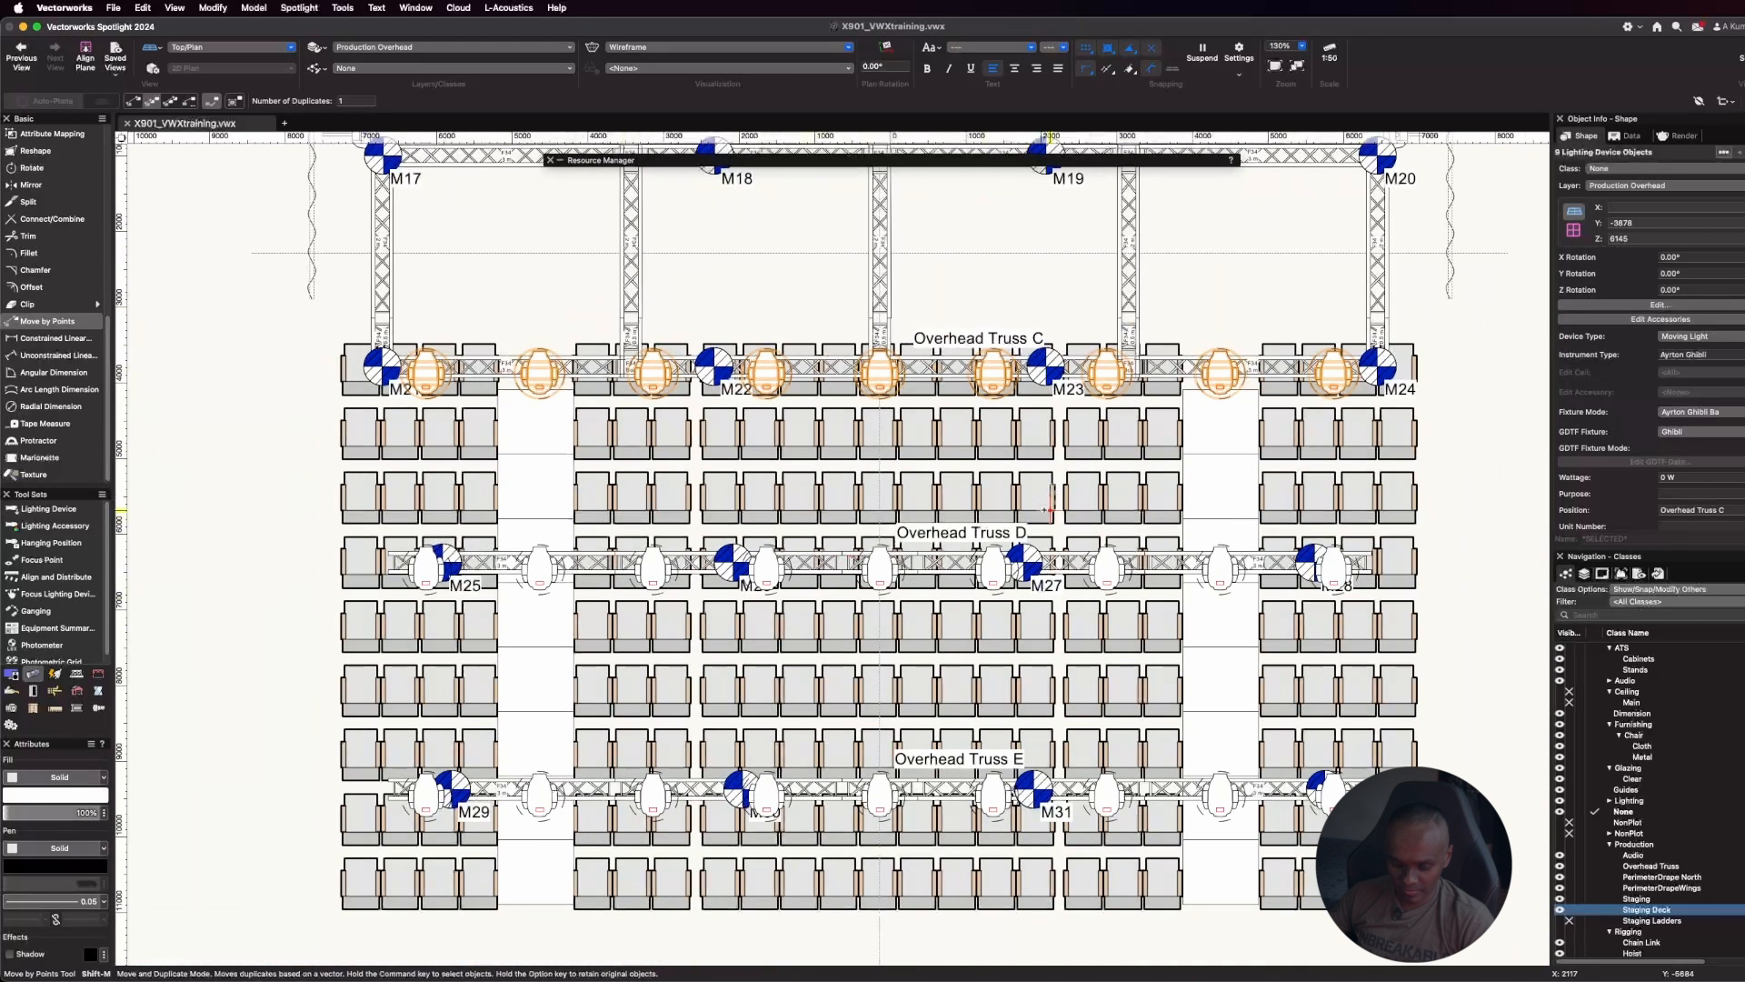
key("x")
left_click(1465, 424)
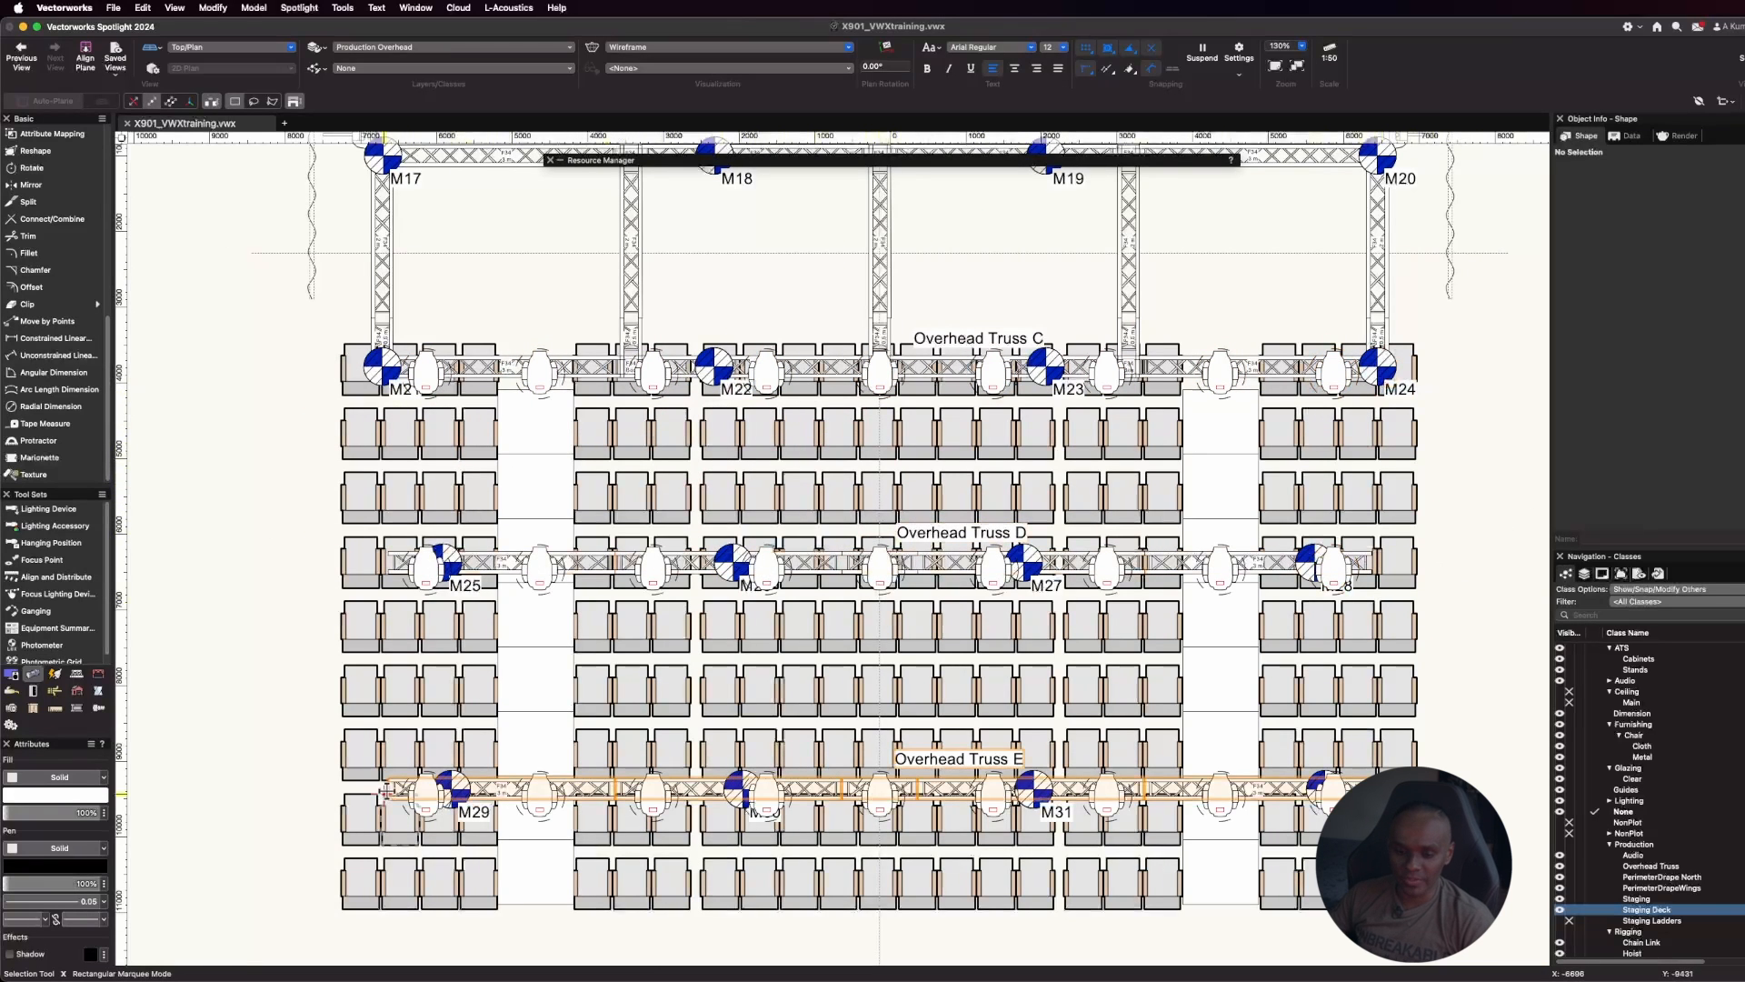
Select all Ghibli fixtures by instrument type and assign them to a new class named Production-LX_Overhead
right_click(424, 796)
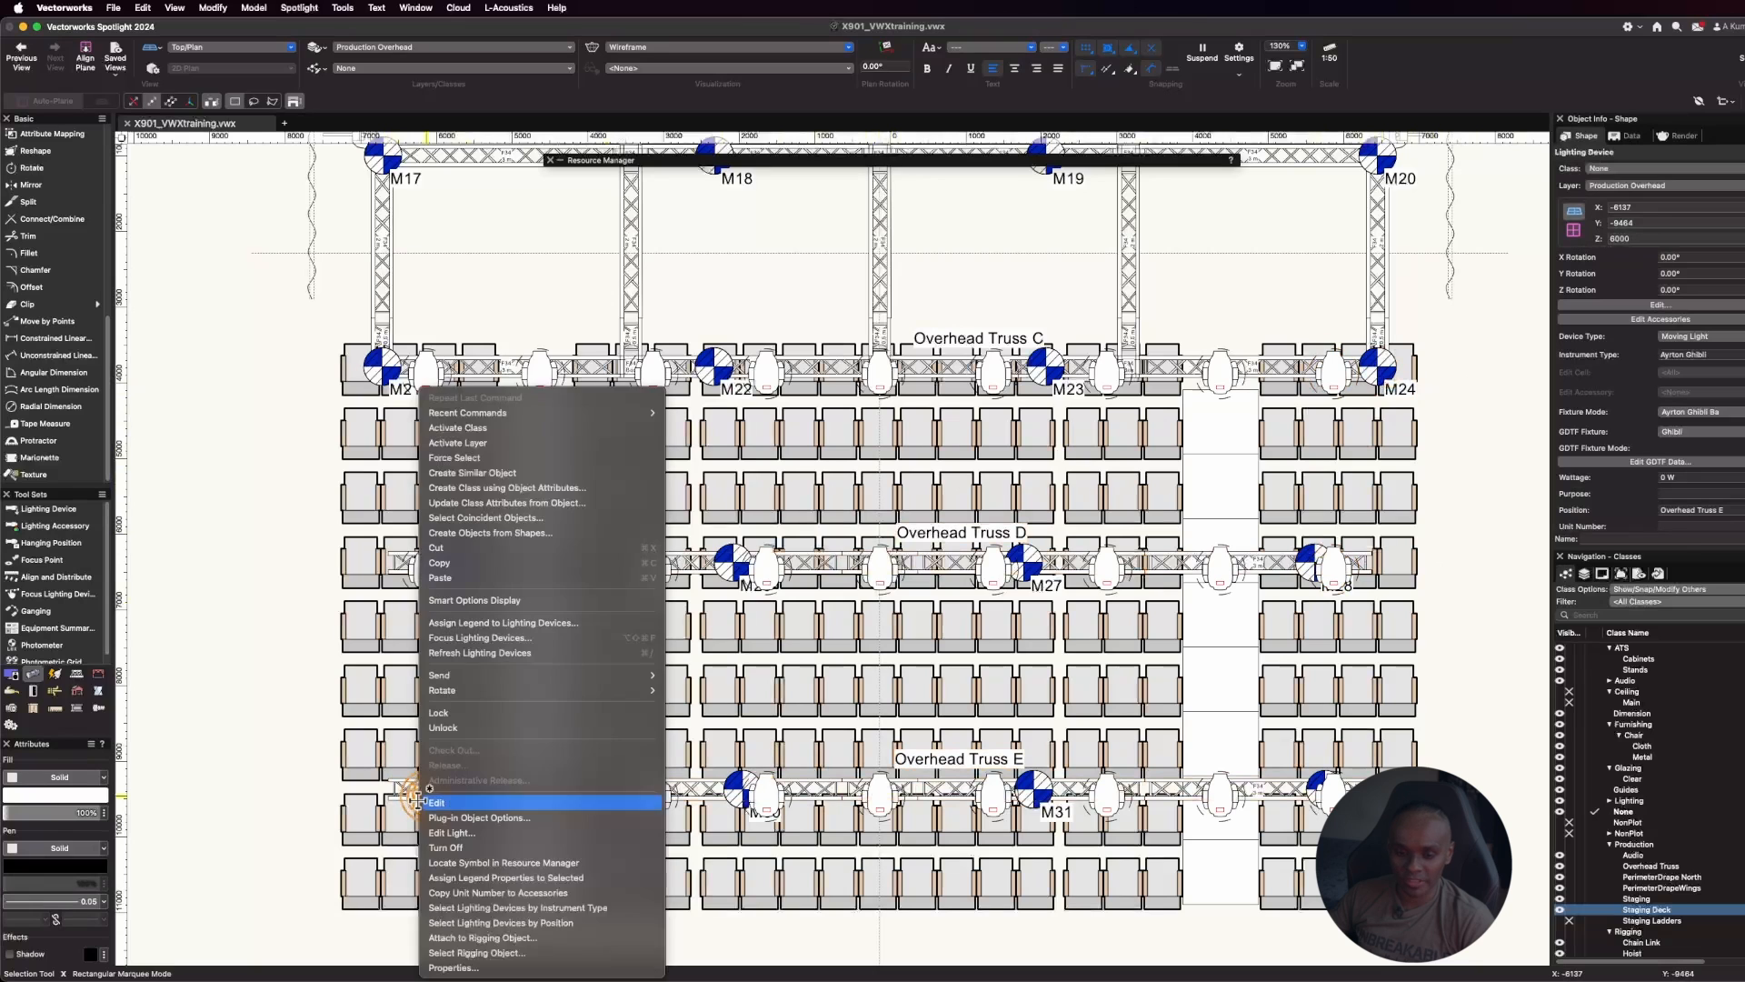
left_click(567, 908)
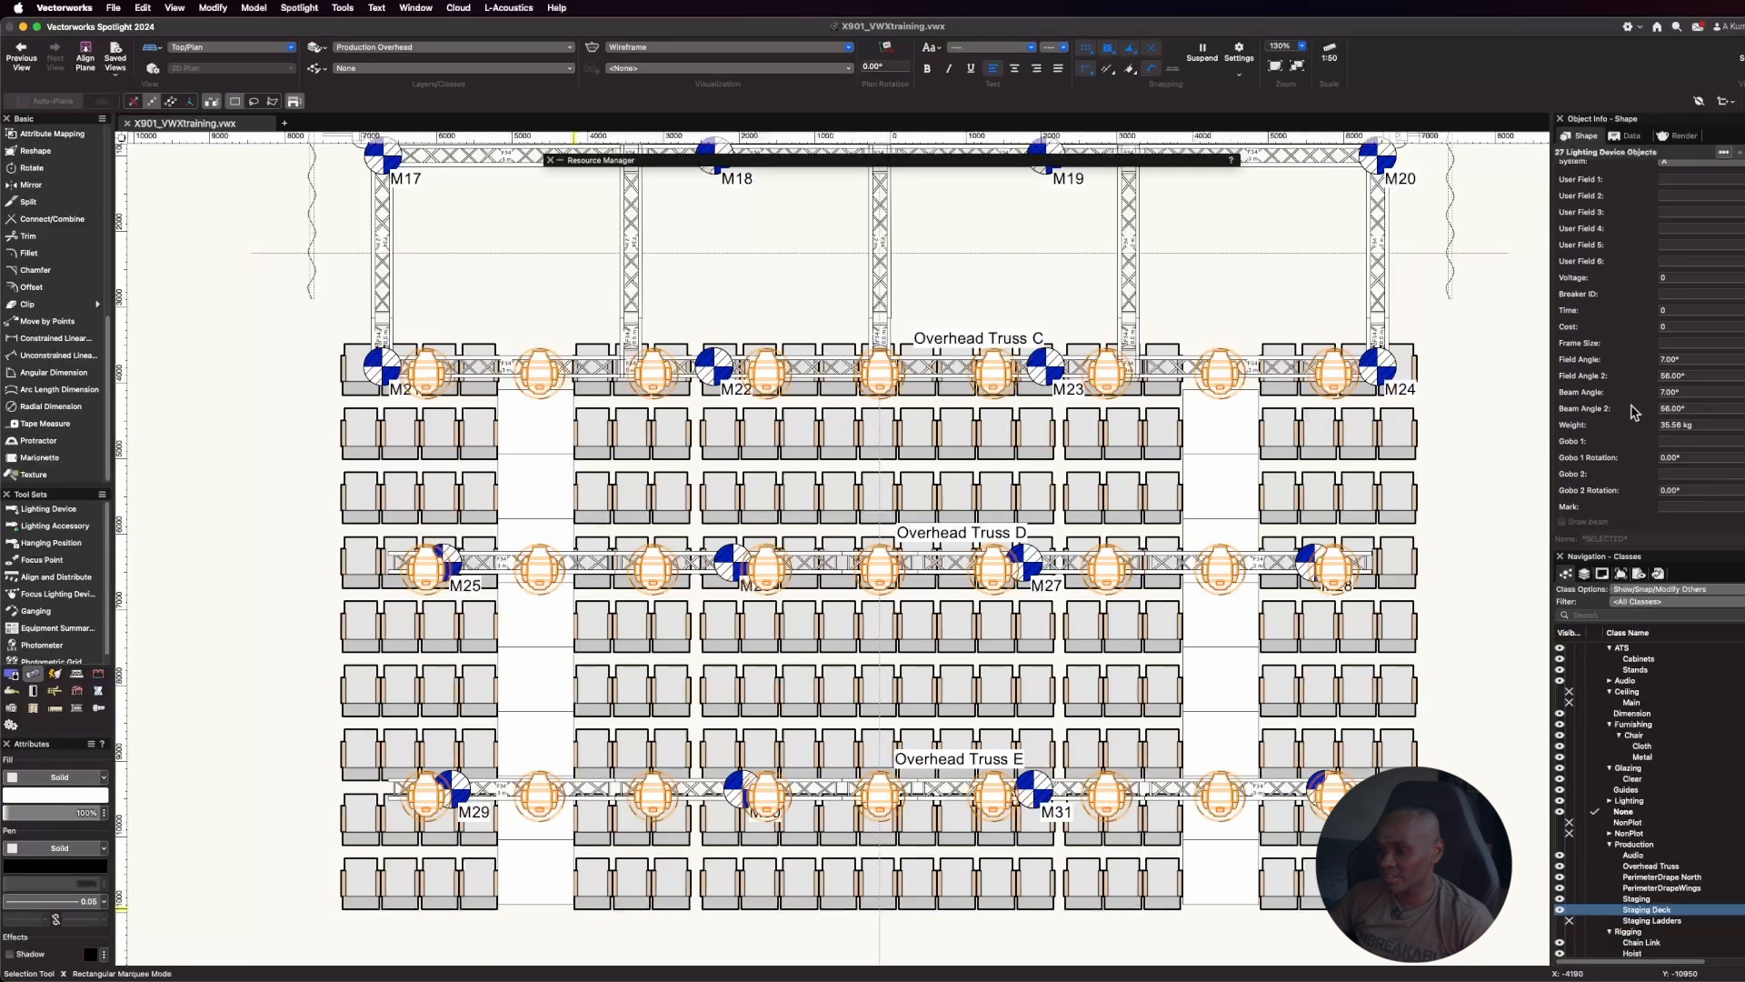
scroll(1633, 412, "down", 10)
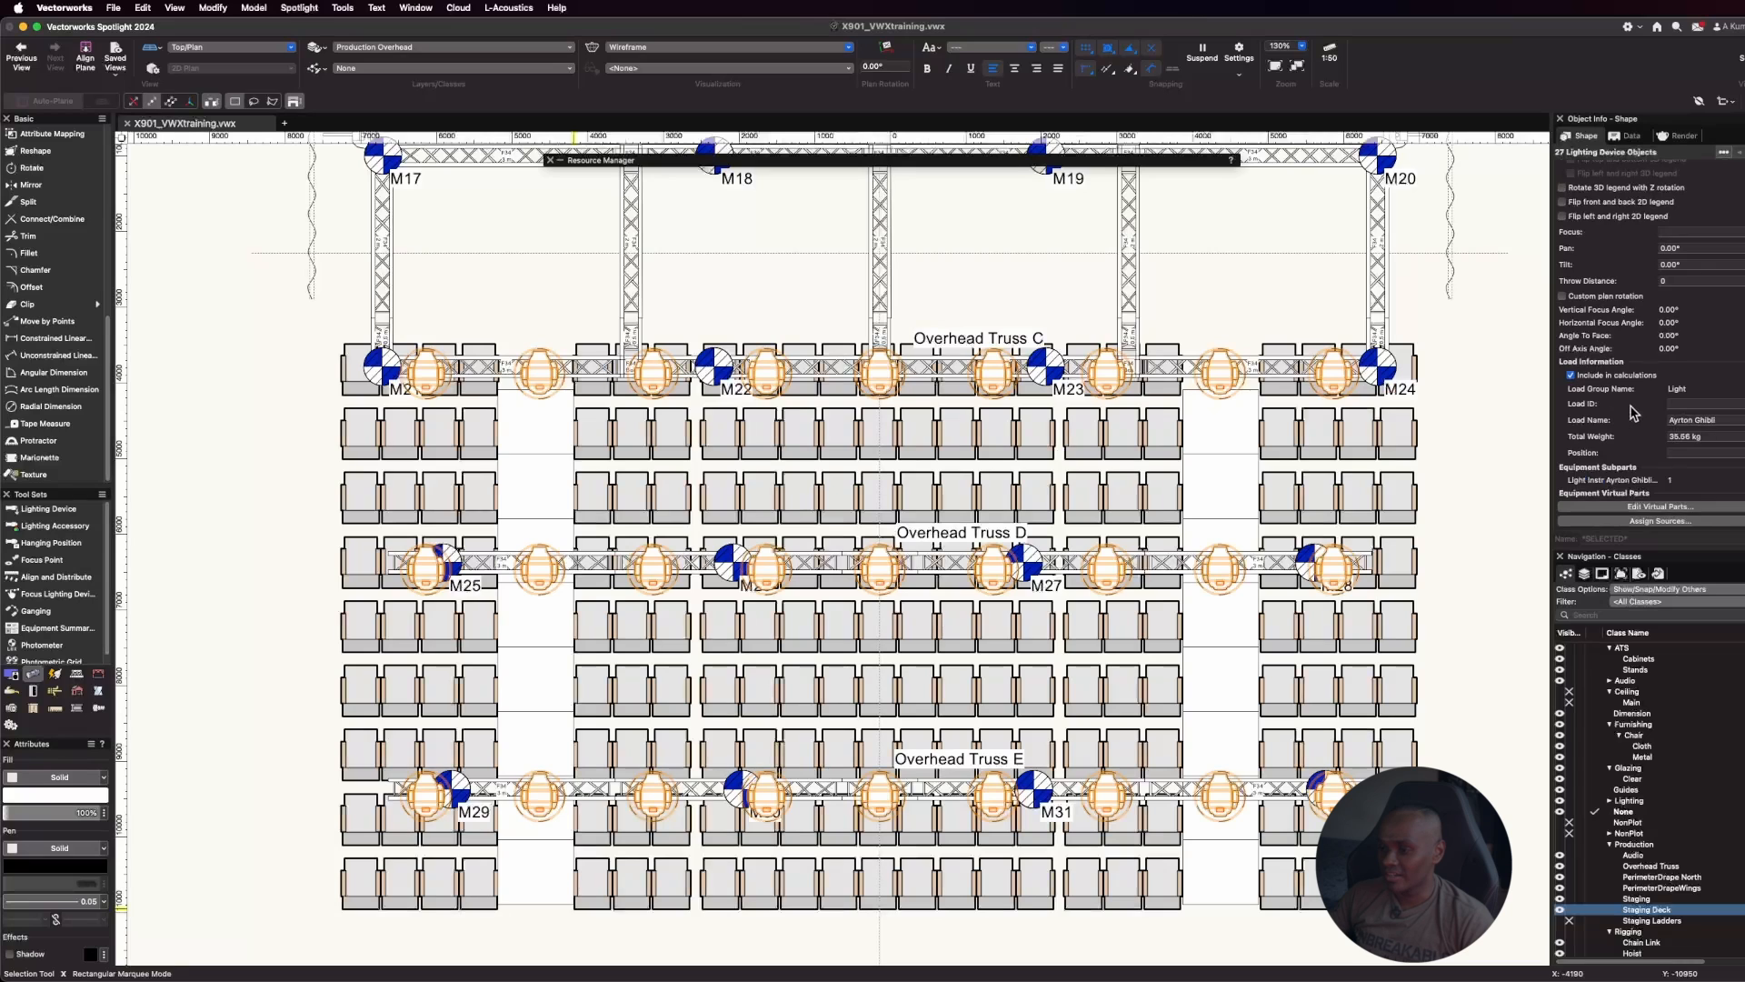
scroll(1633, 412, "down", 10)
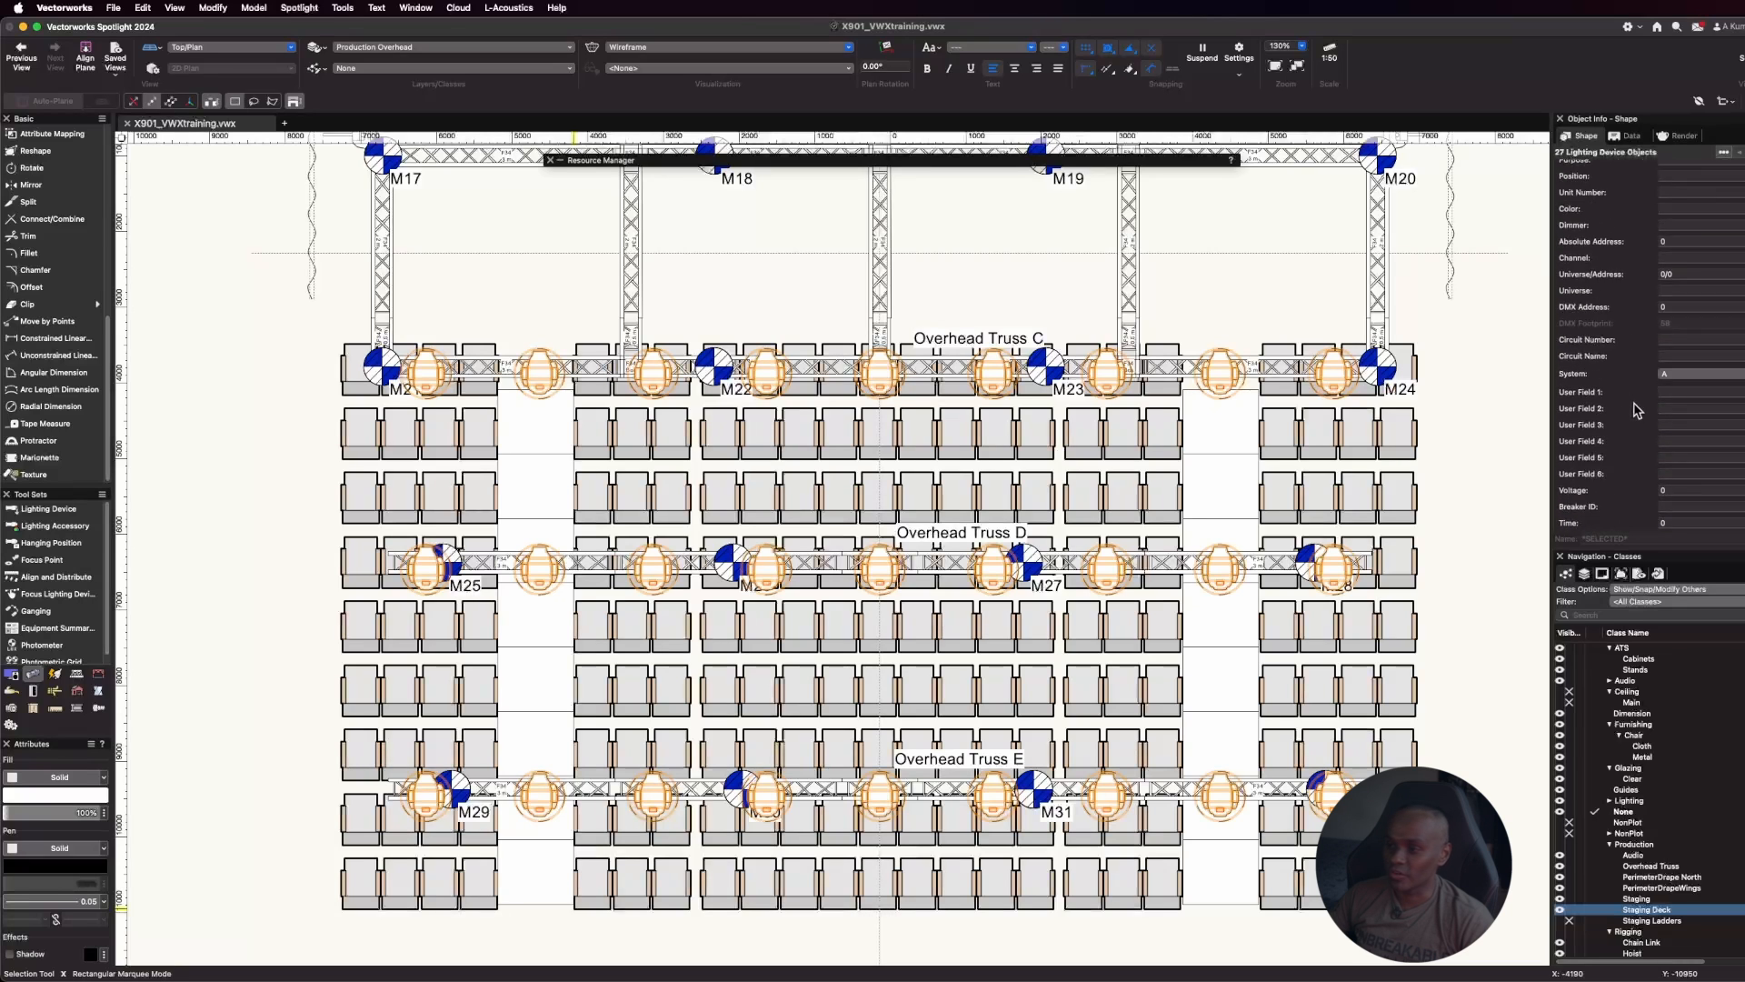
scroll(1633, 412, "up", 15)
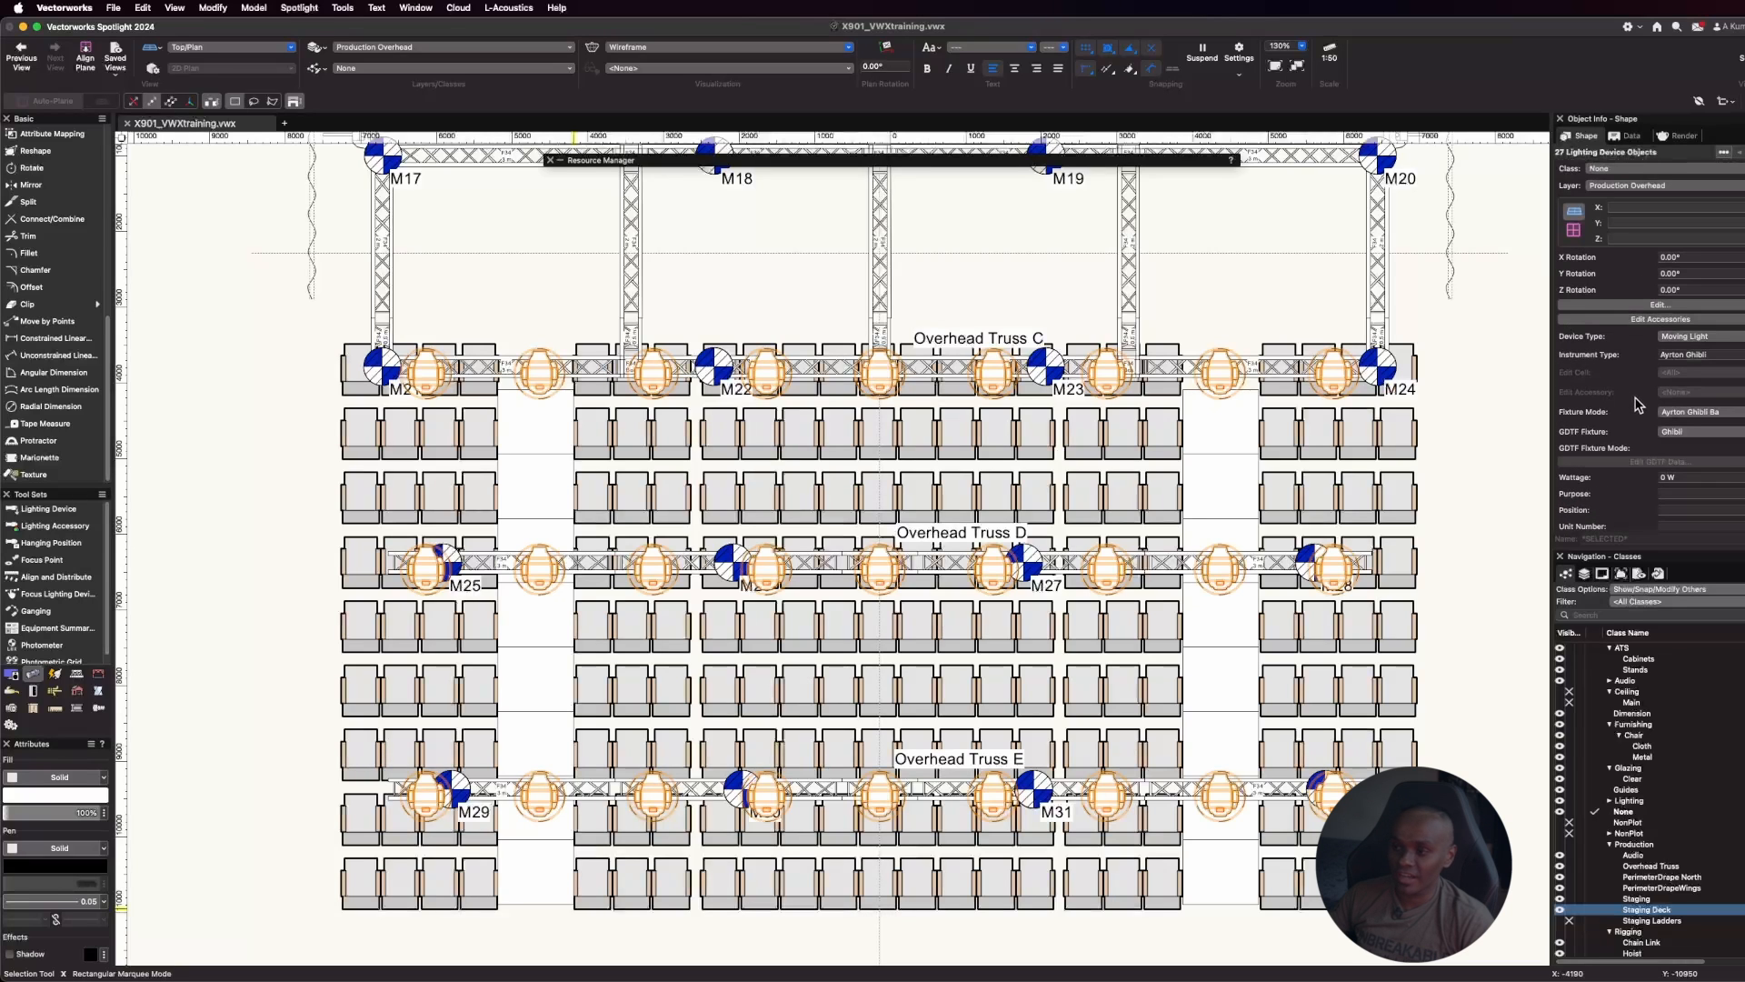
left_click(1625, 169)
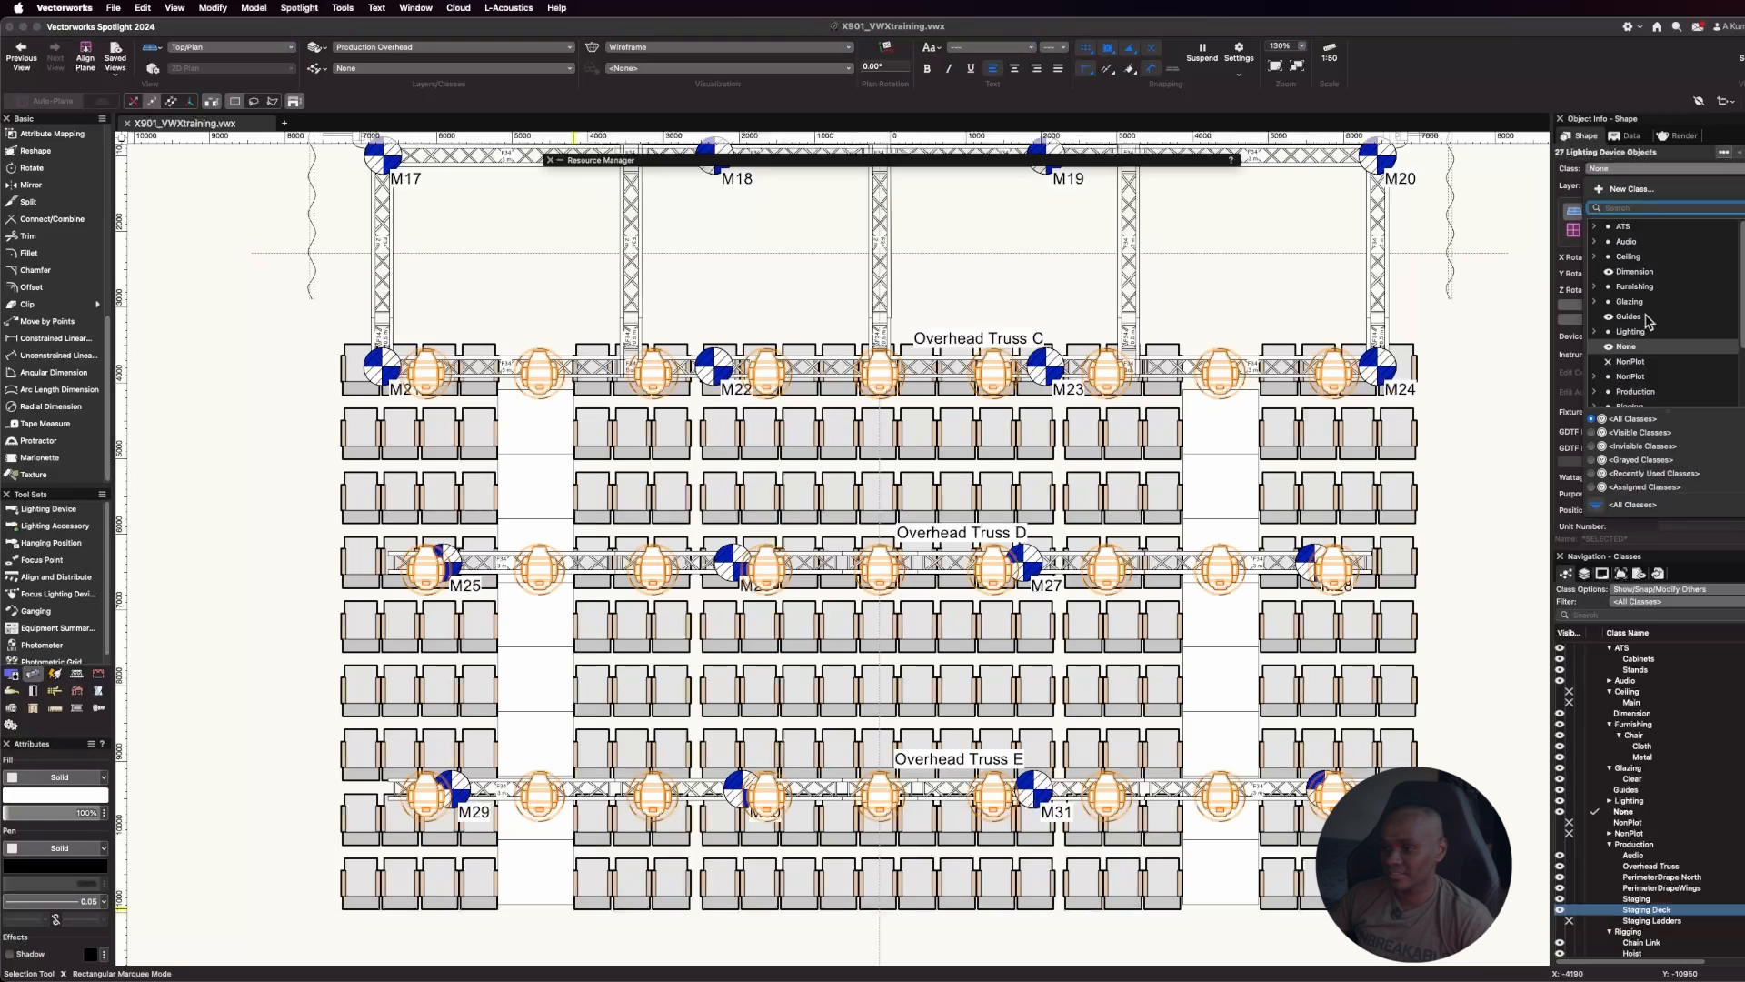
left_click(1596, 310)
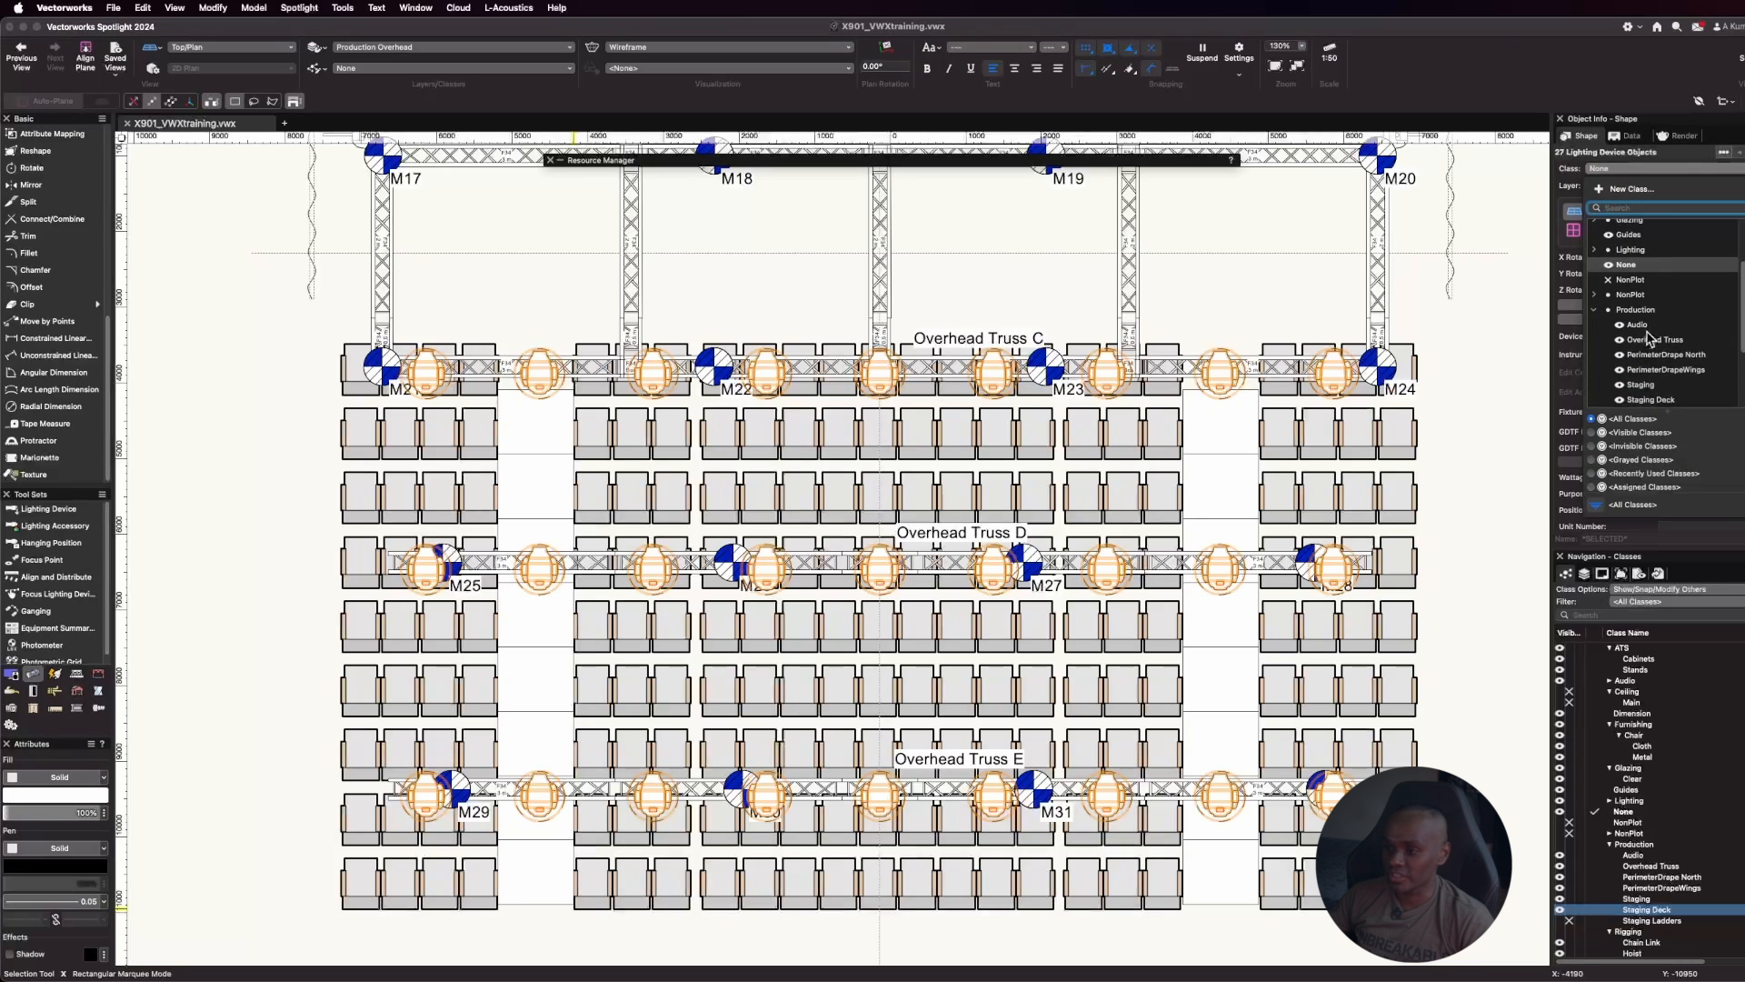
scroll(1651, 355, "down", 1)
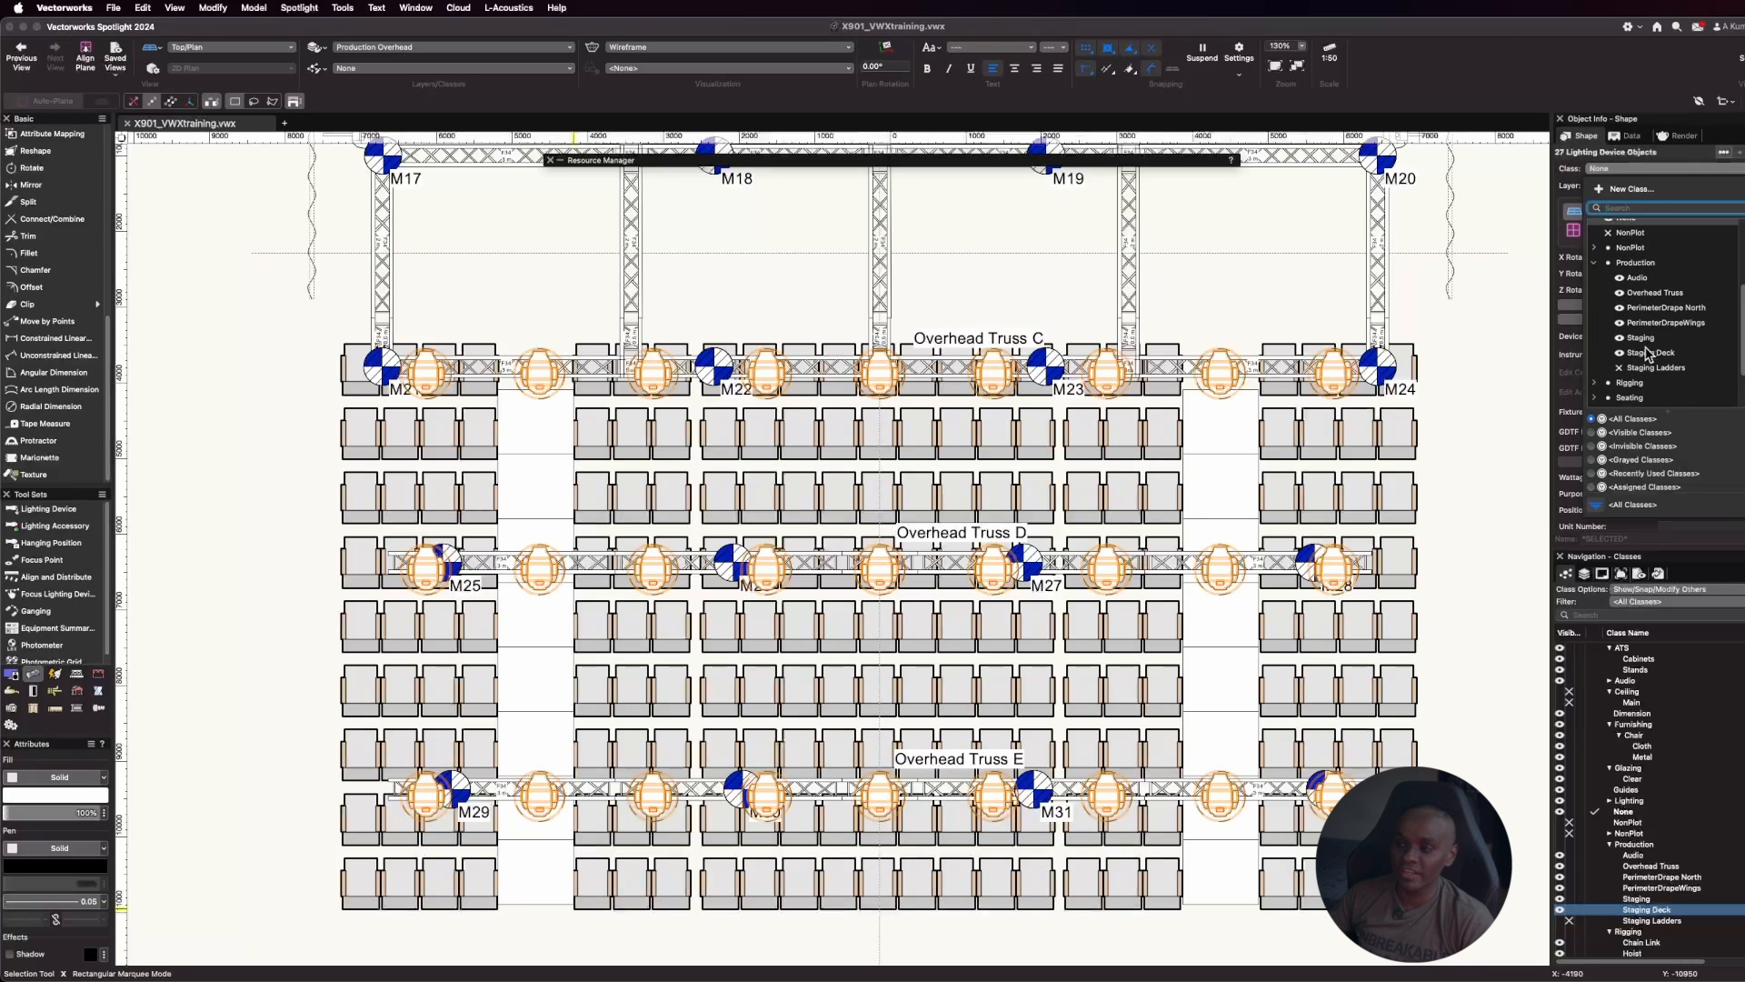
left_click(1631, 189)
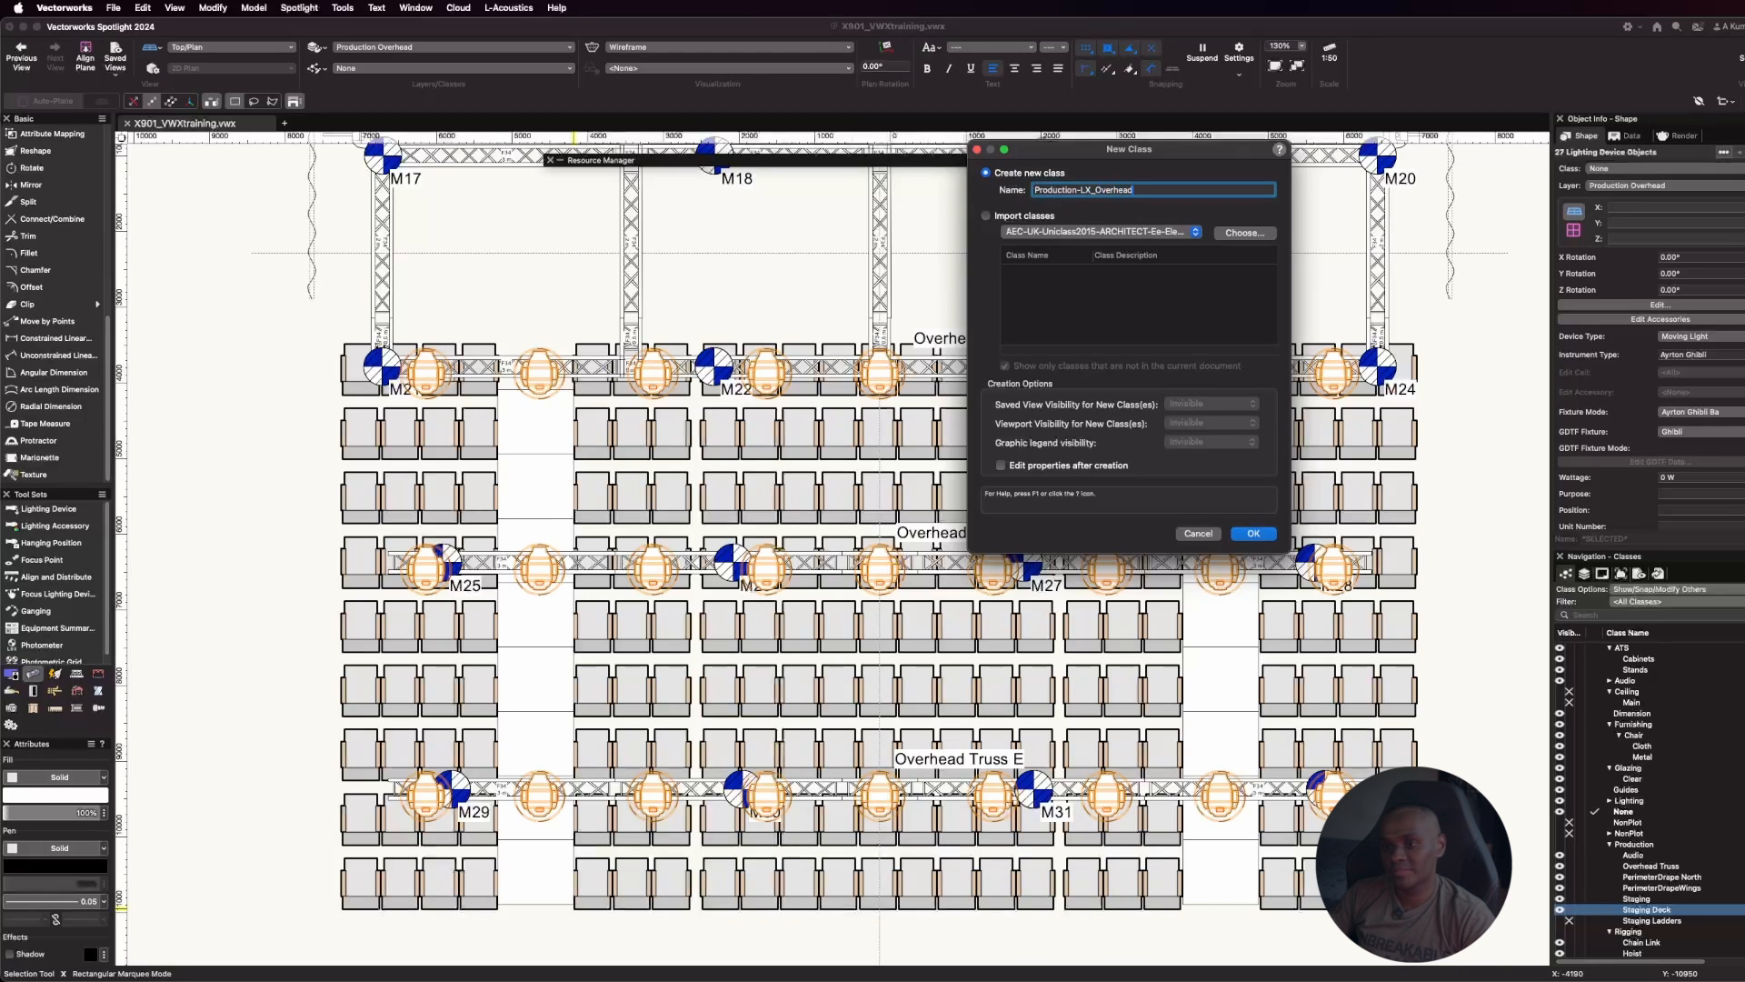
left_click(1255, 534)
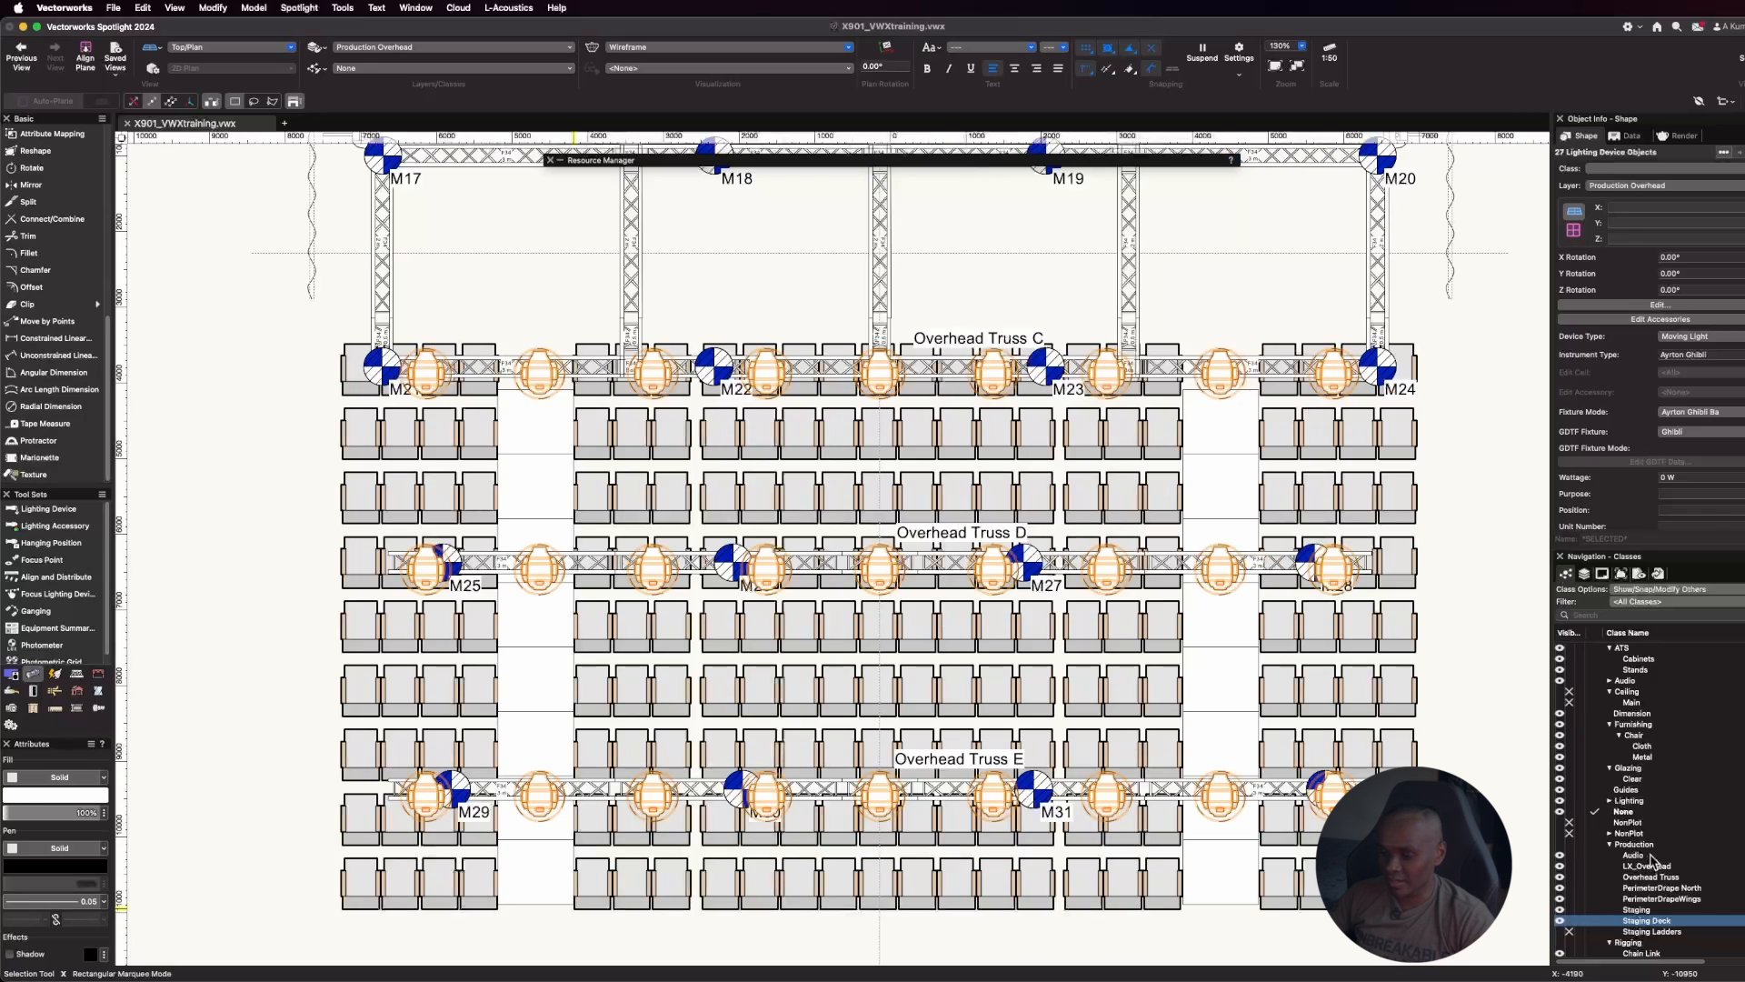
Hide the LX_Overhead class under Production and make it visible again to check which fixtures it controls
scroll(1618, 858, "down", 3)
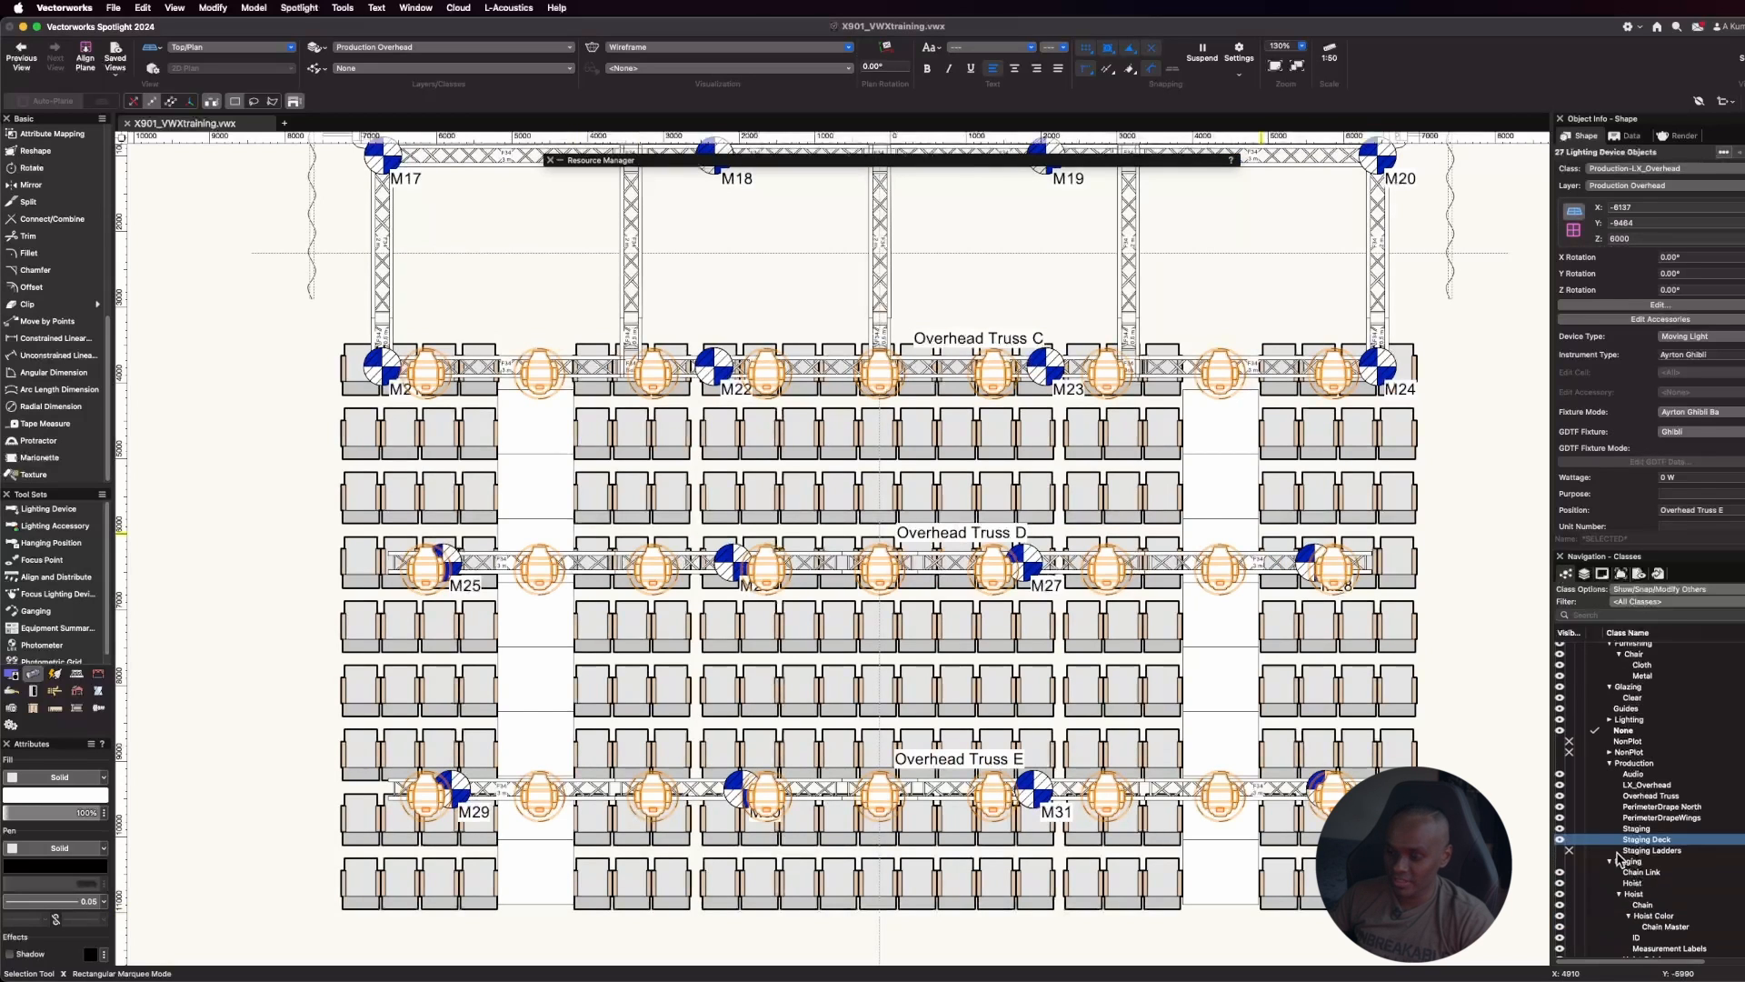
scroll(1575, 793, "down", 3)
scroll(1582, 747, "up", 1)
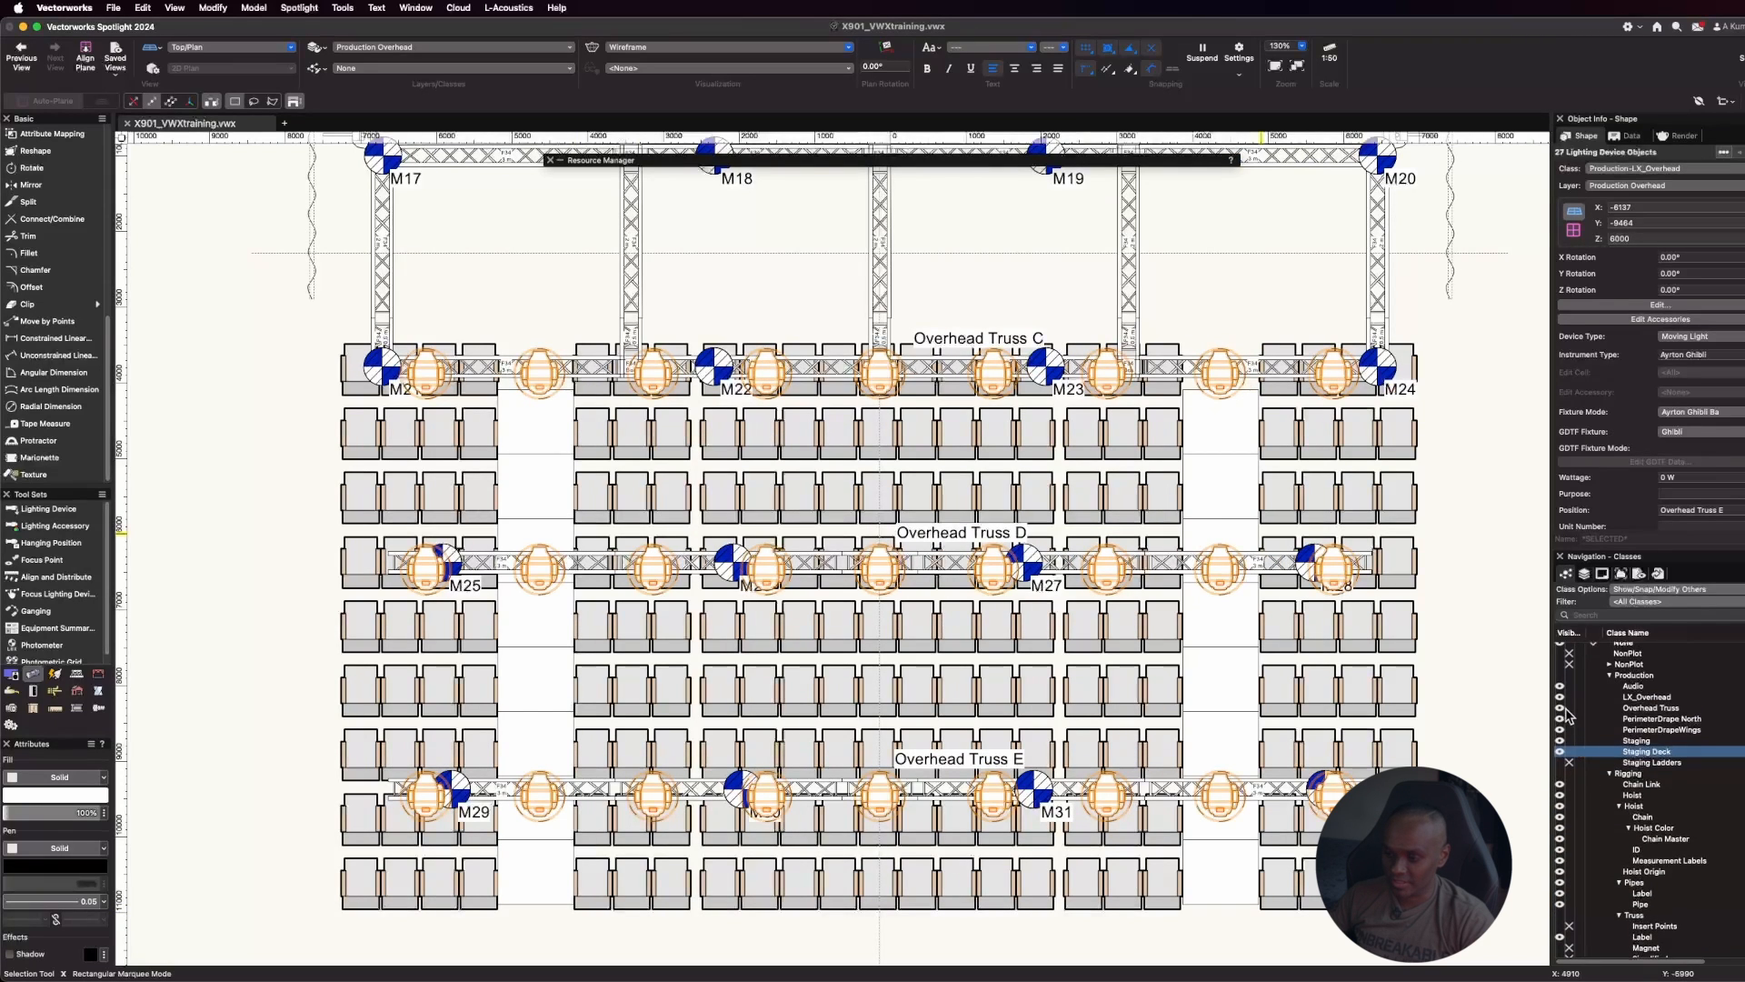
left_click(1569, 697)
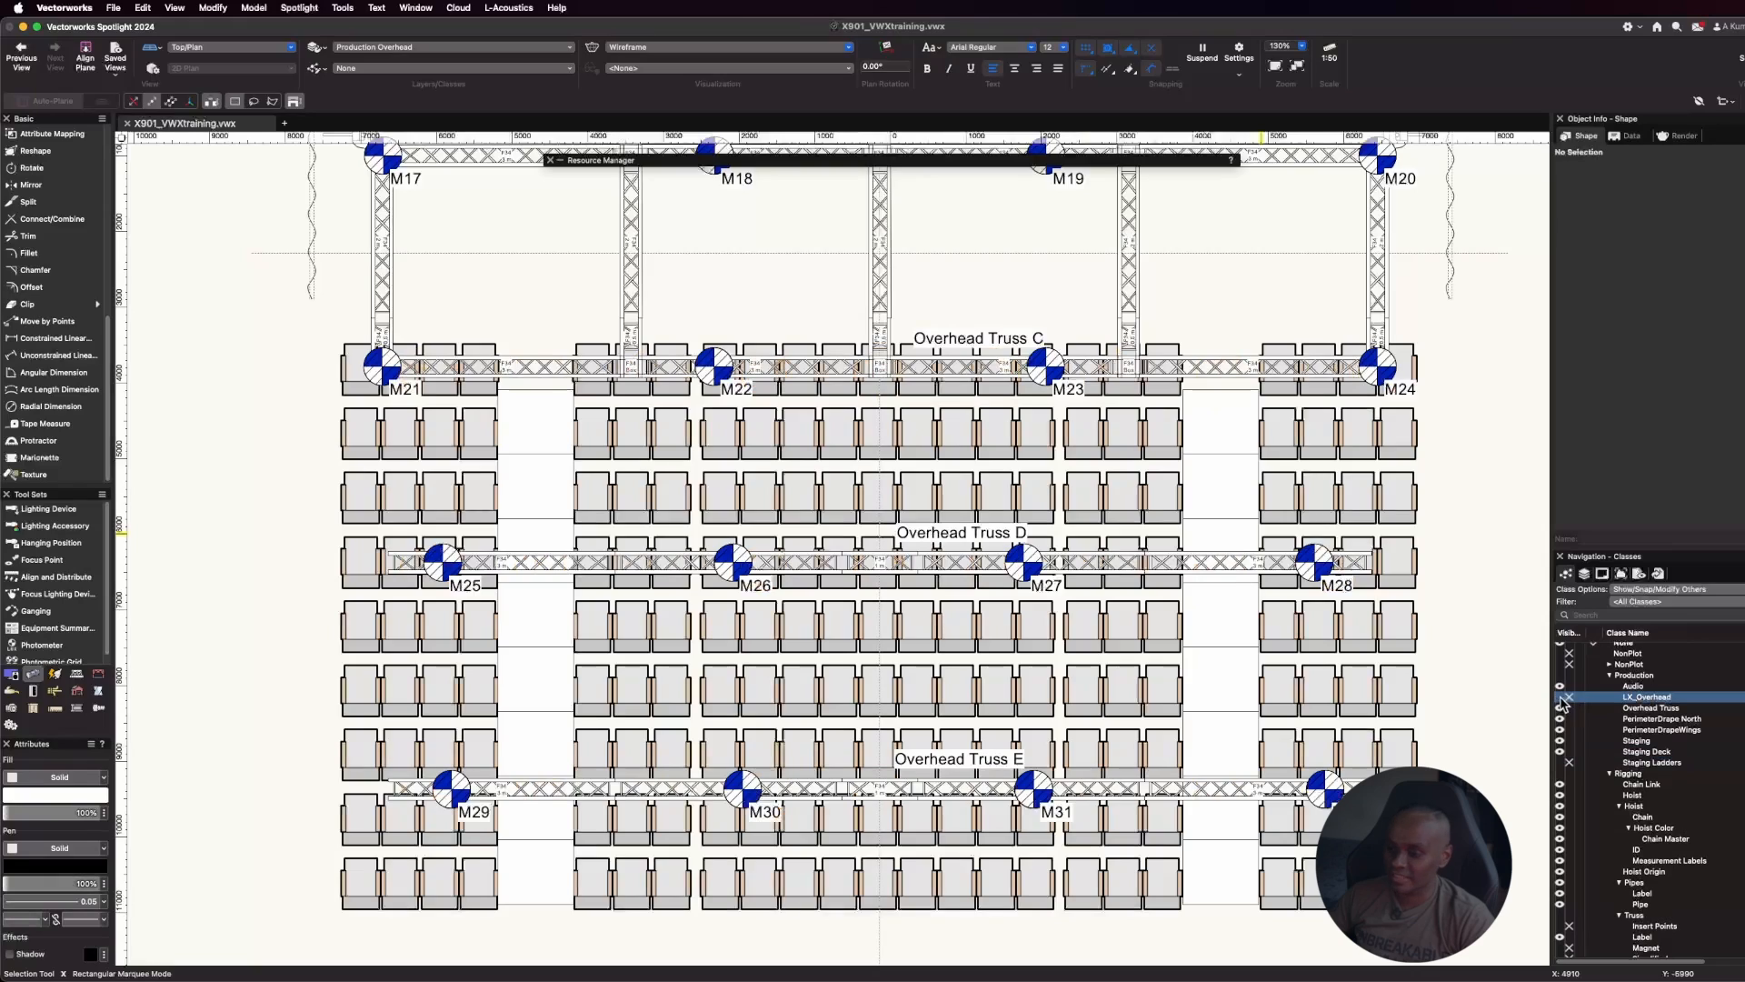
left_click(1559, 697)
Place two Ayrton Ghibli lights about 2 m apart on Overhead Truss A's upstage chord, between M5 and the first box corner
scroll(1147, 795, "down", 3)
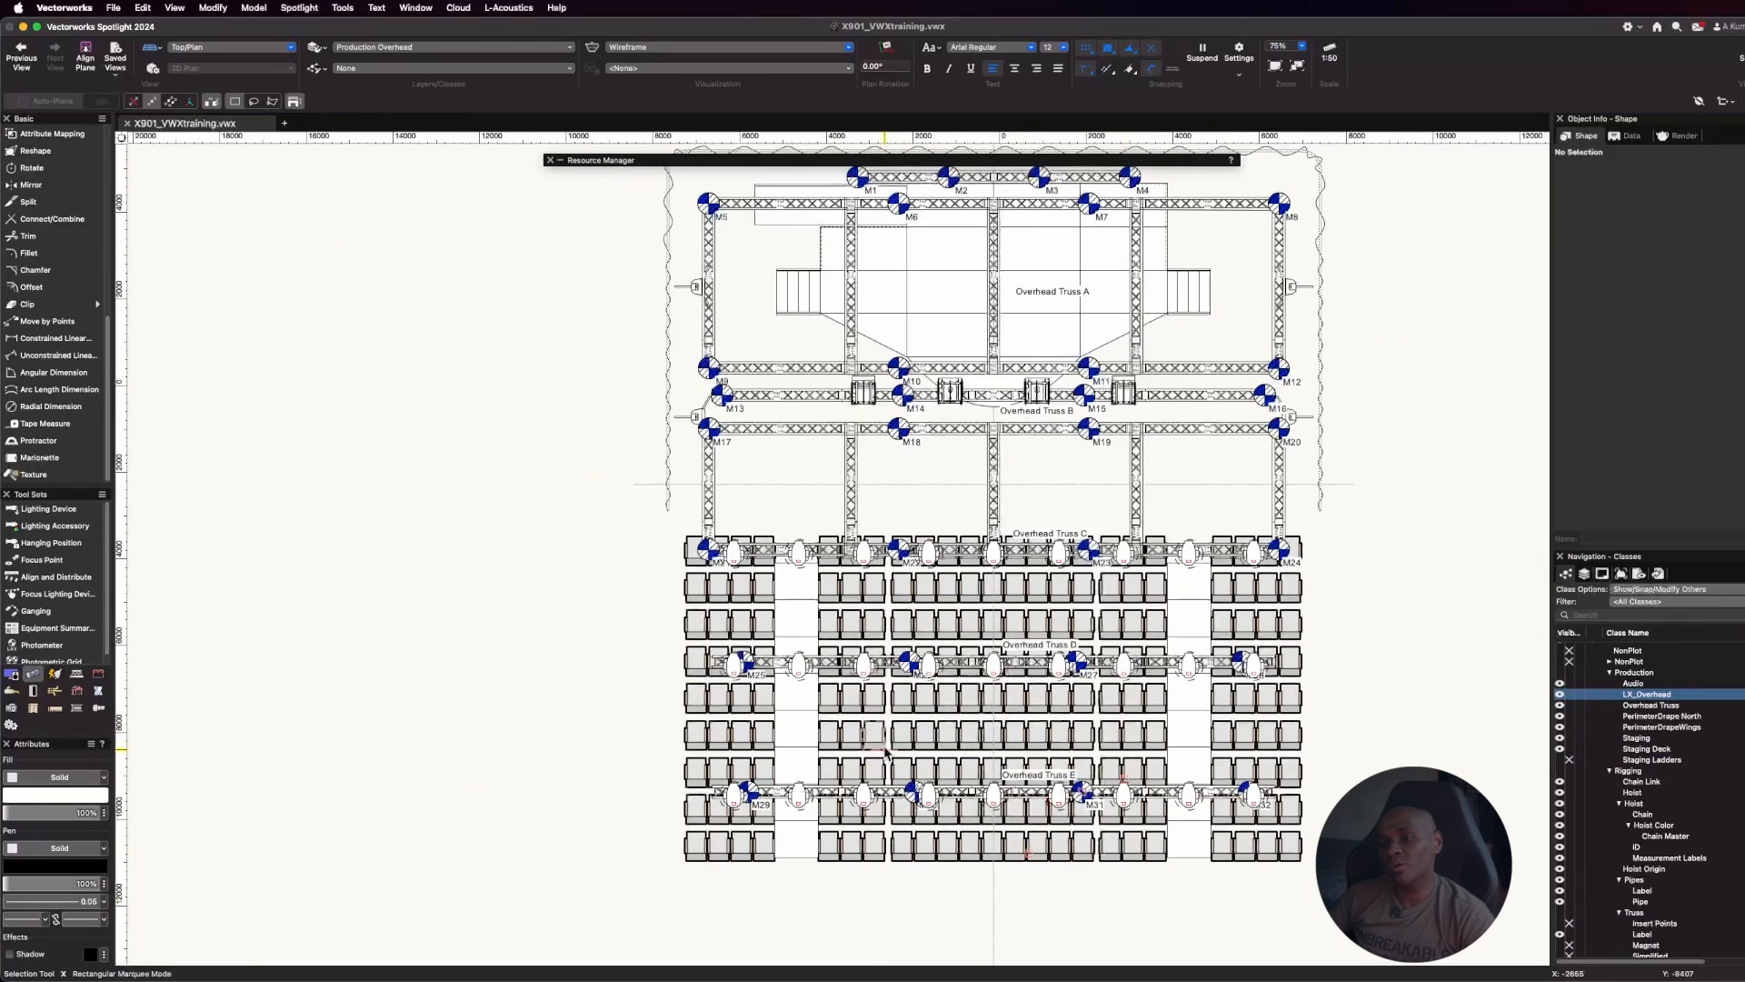
scroll(984, 836, "down", 2)
scroll(982, 483, "up", 4)
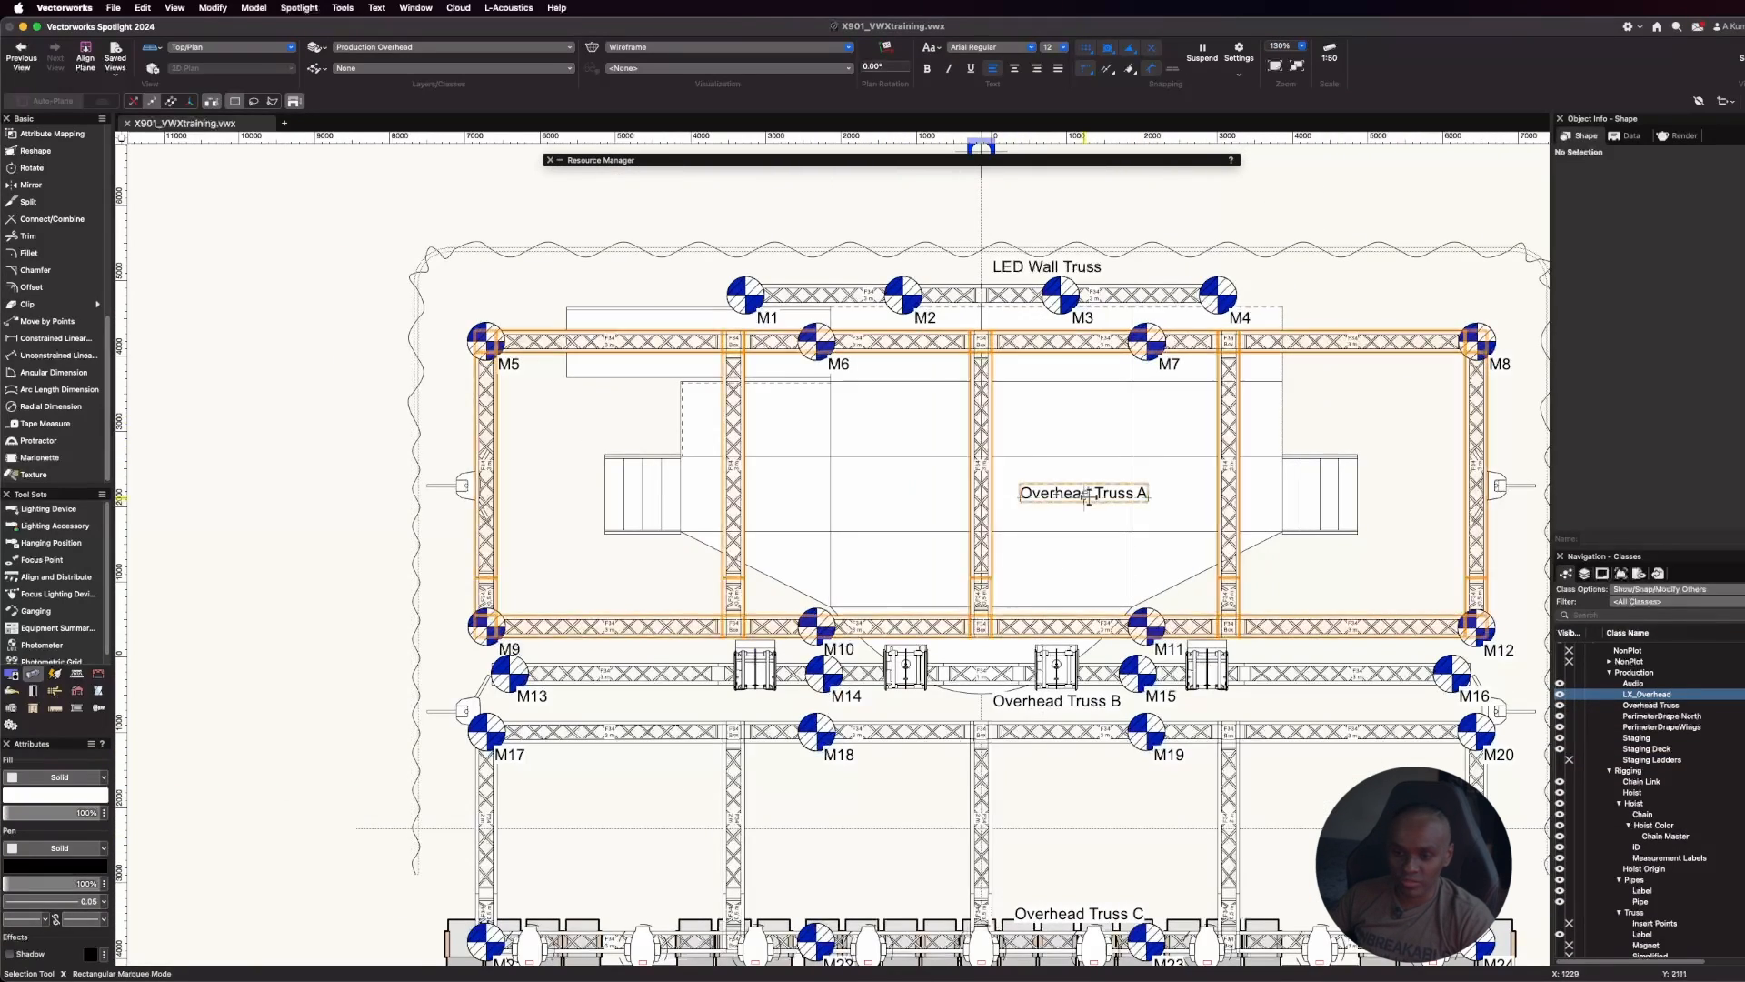
scroll(1072, 400, "down", 1)
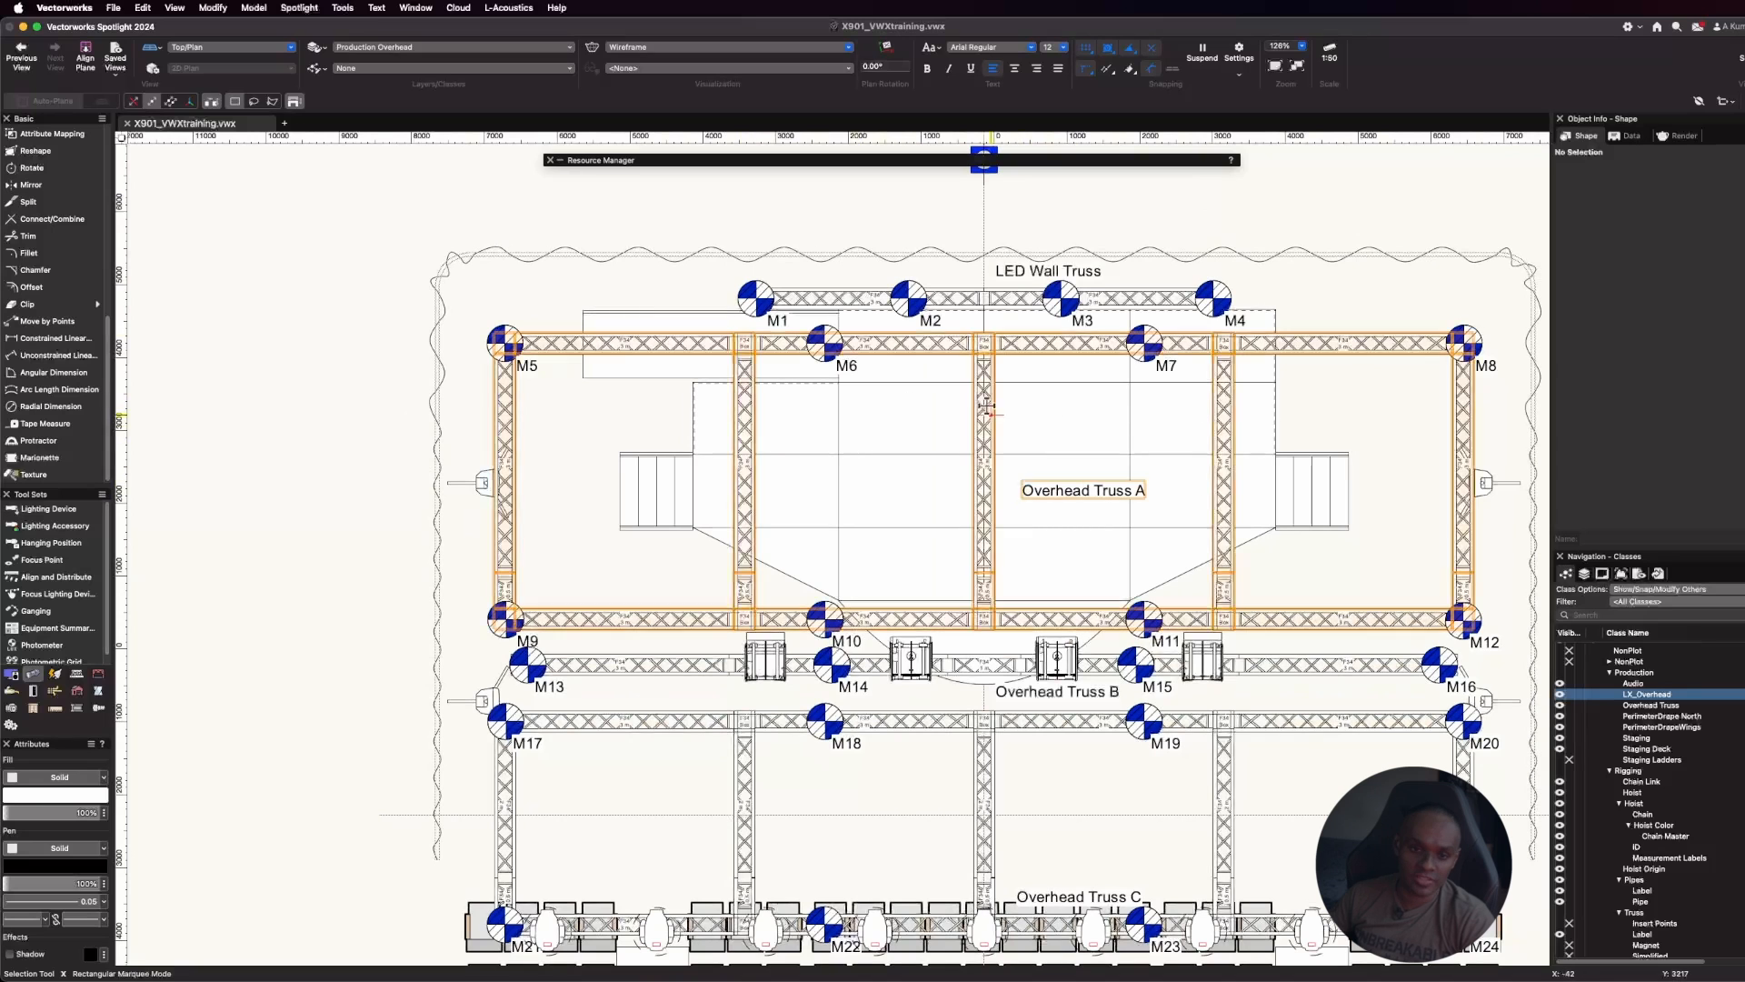
left_click(44, 509)
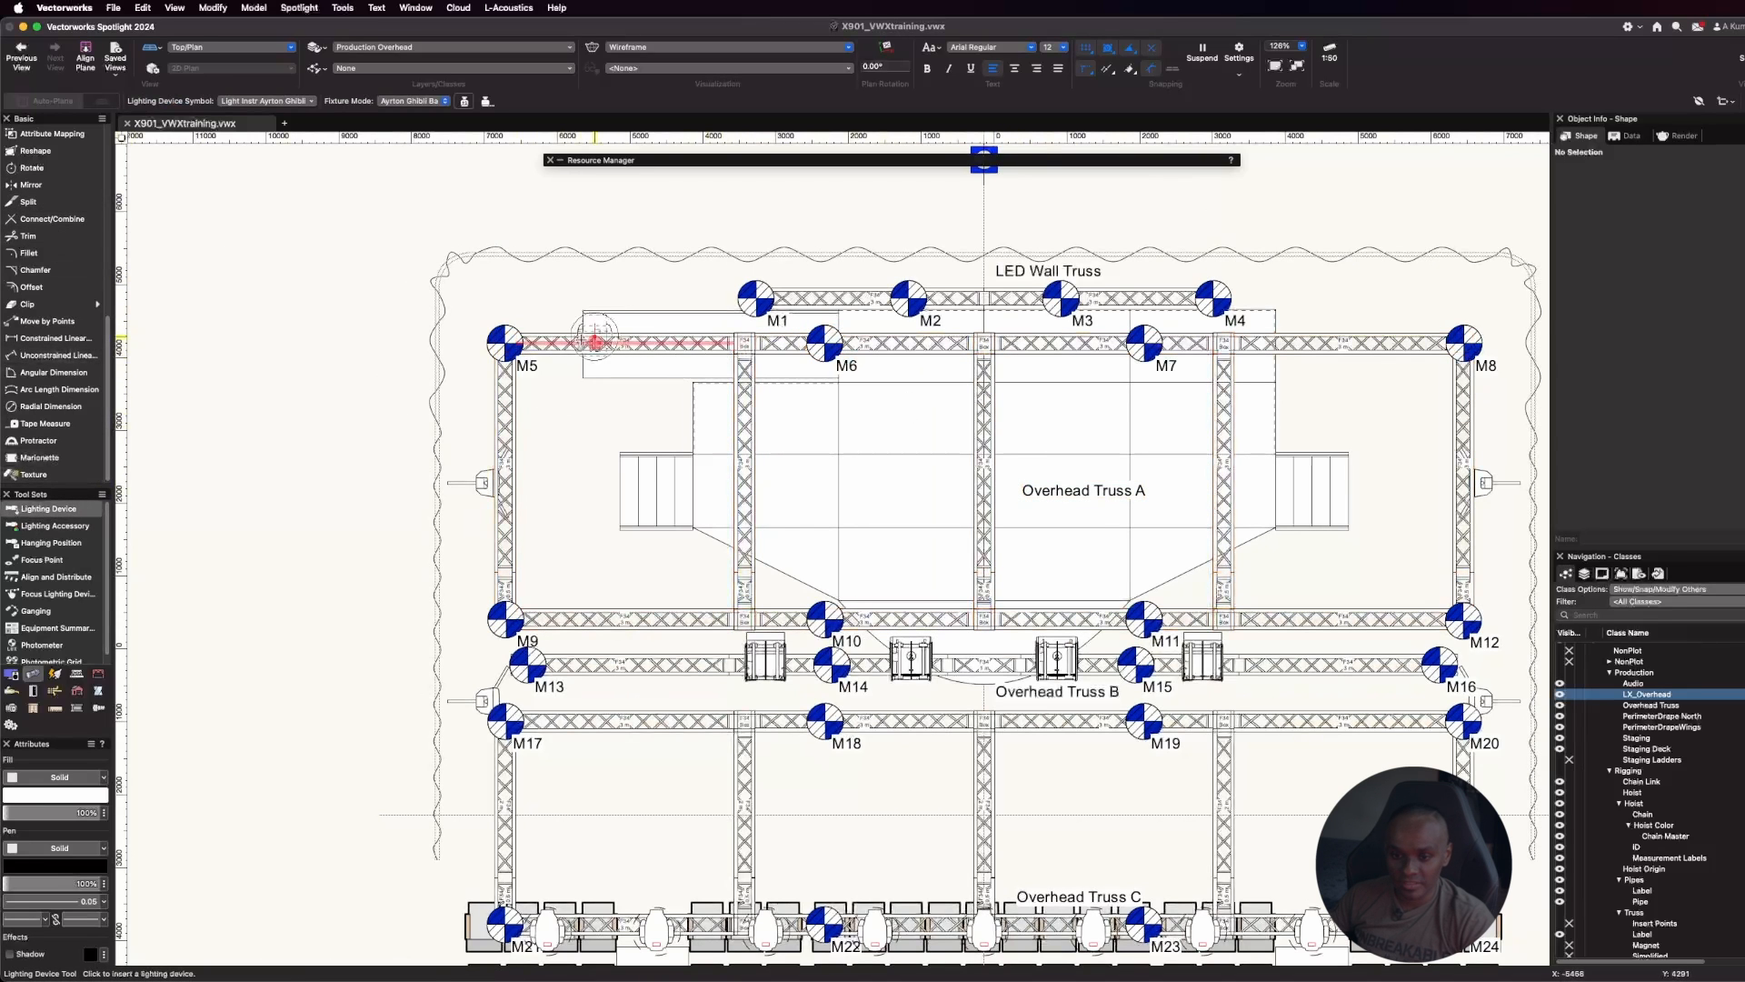
scroll(563, 337, "up", 5)
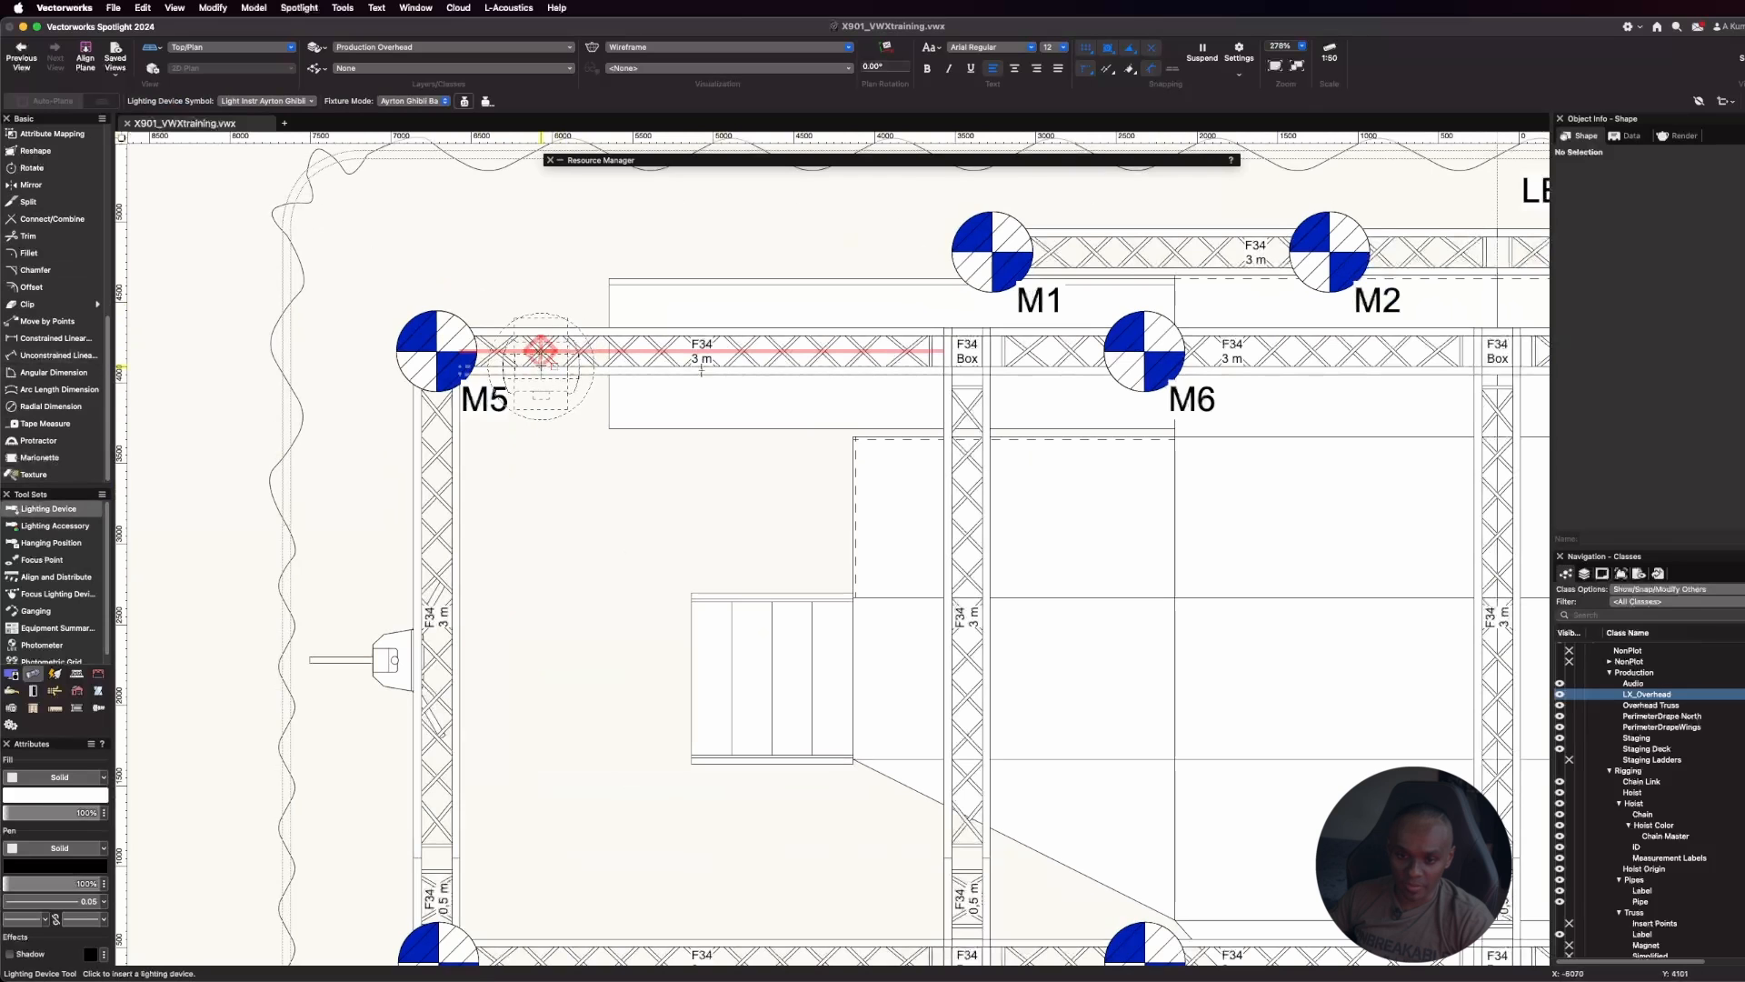
left_click(540, 359)
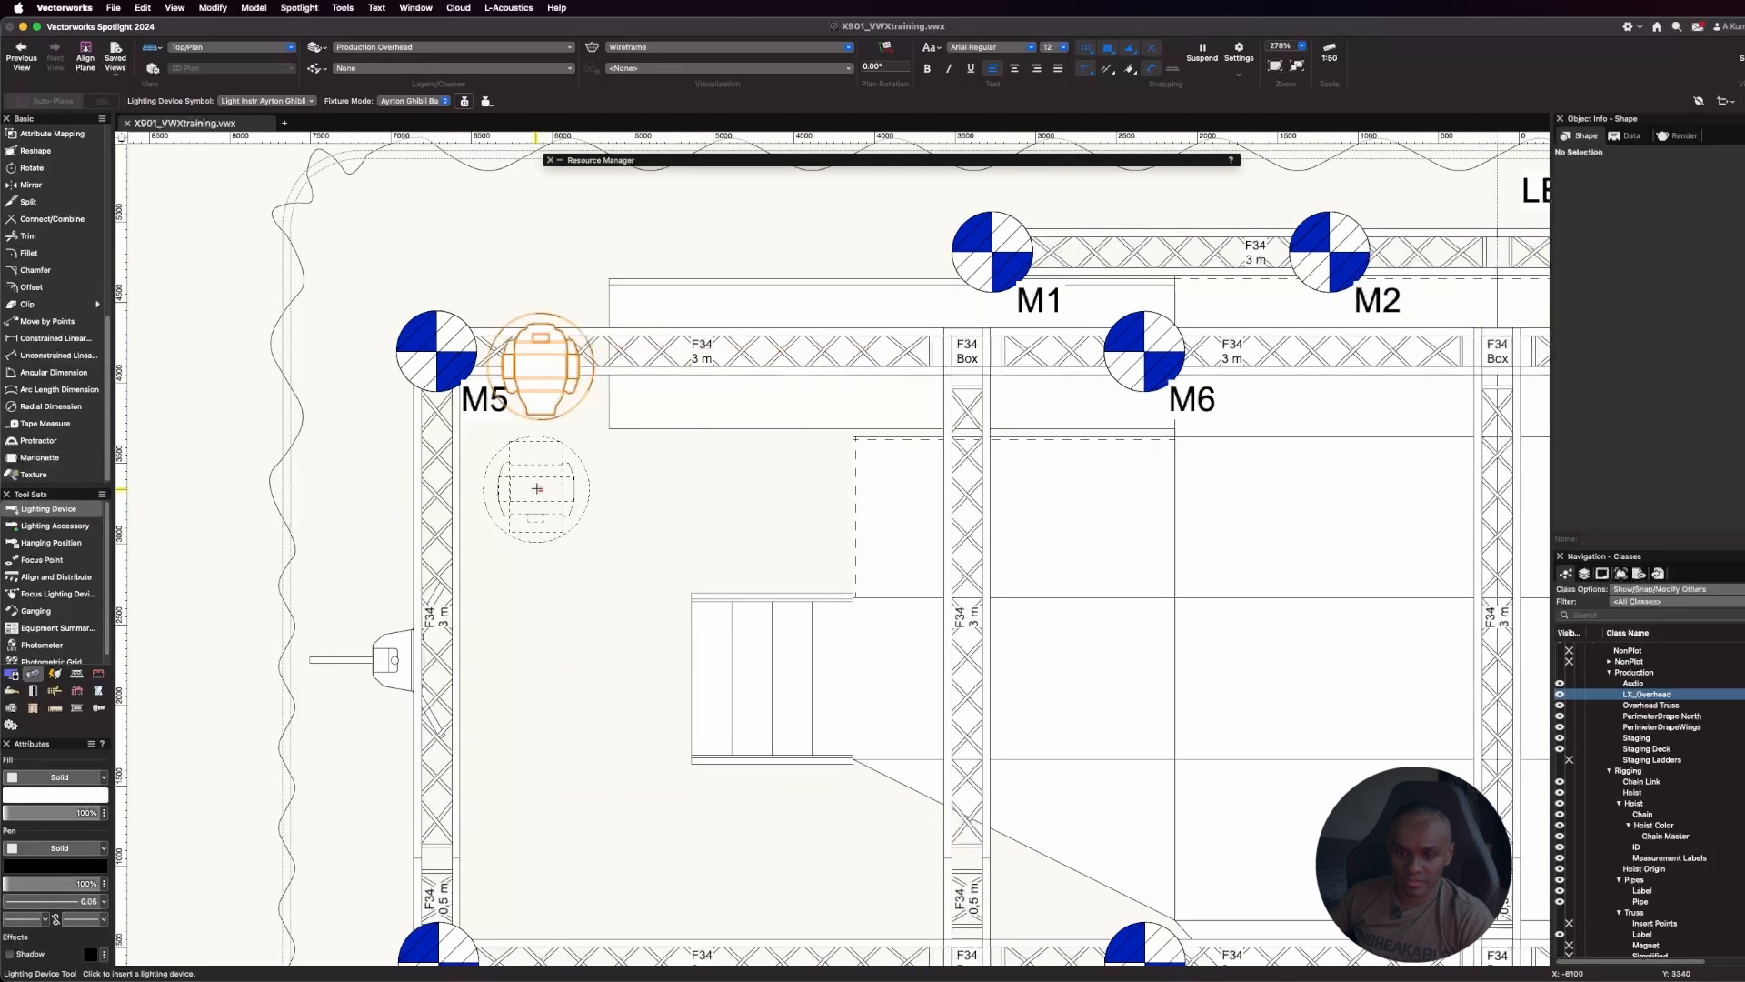
scroll(677, 200, "down", 1)
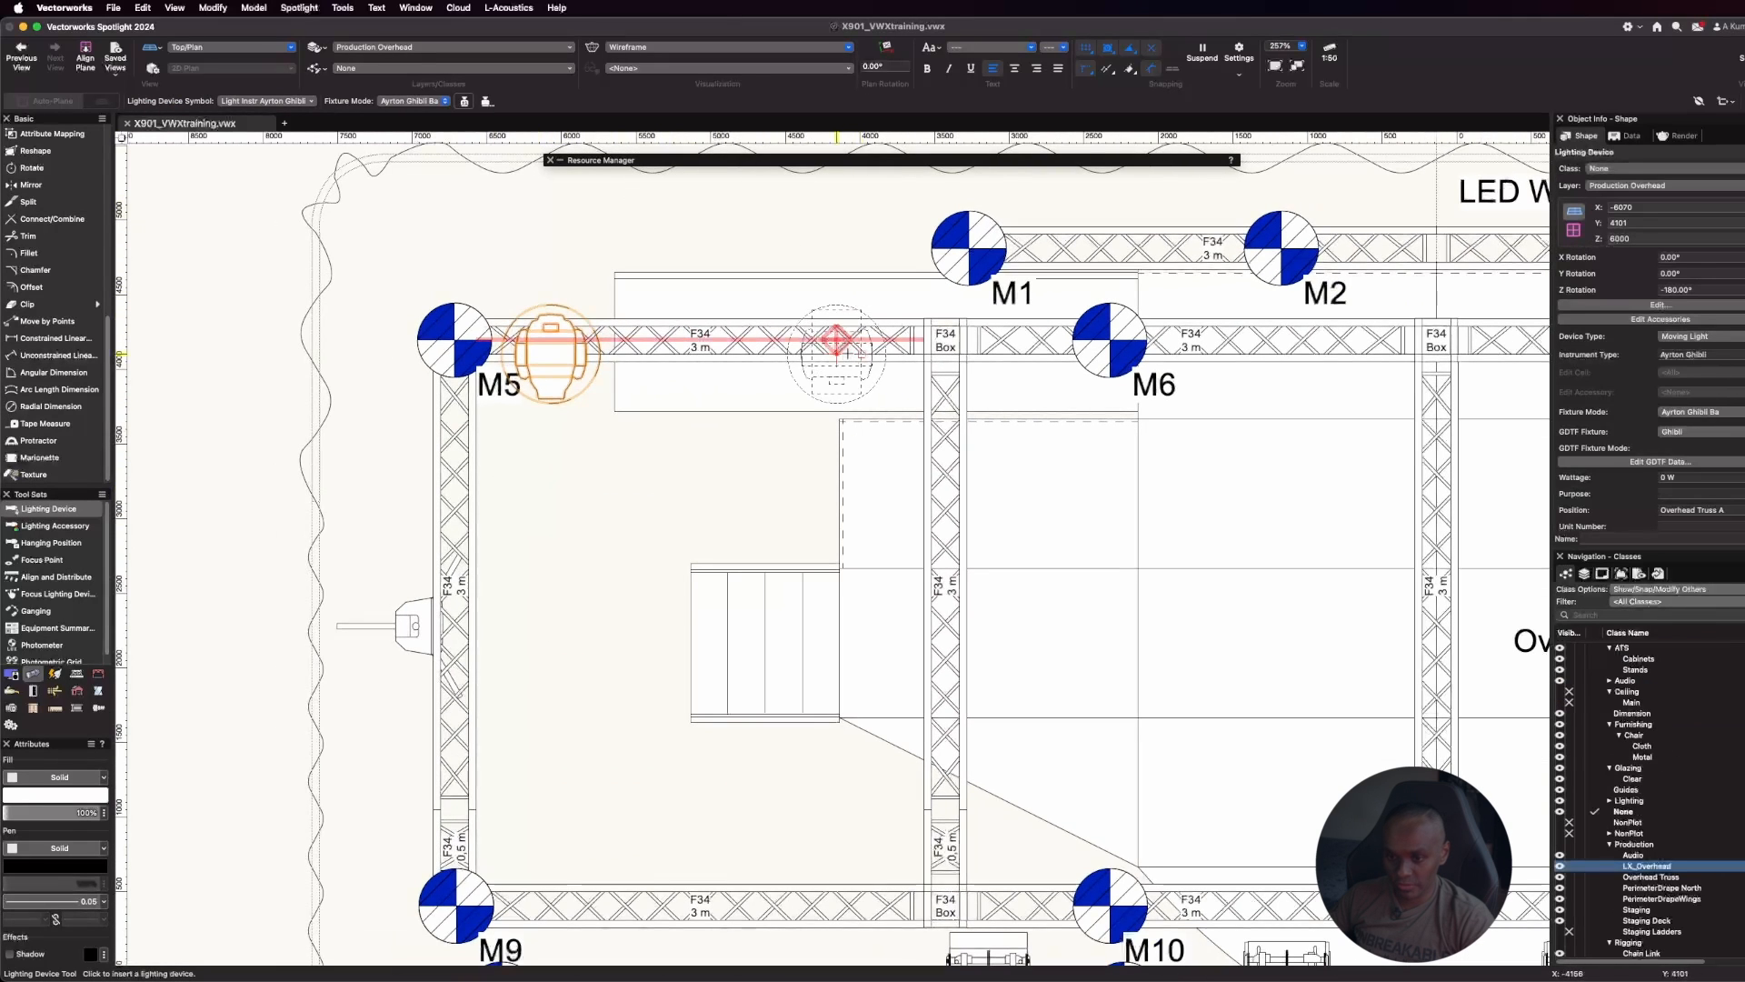
left_click(848, 342)
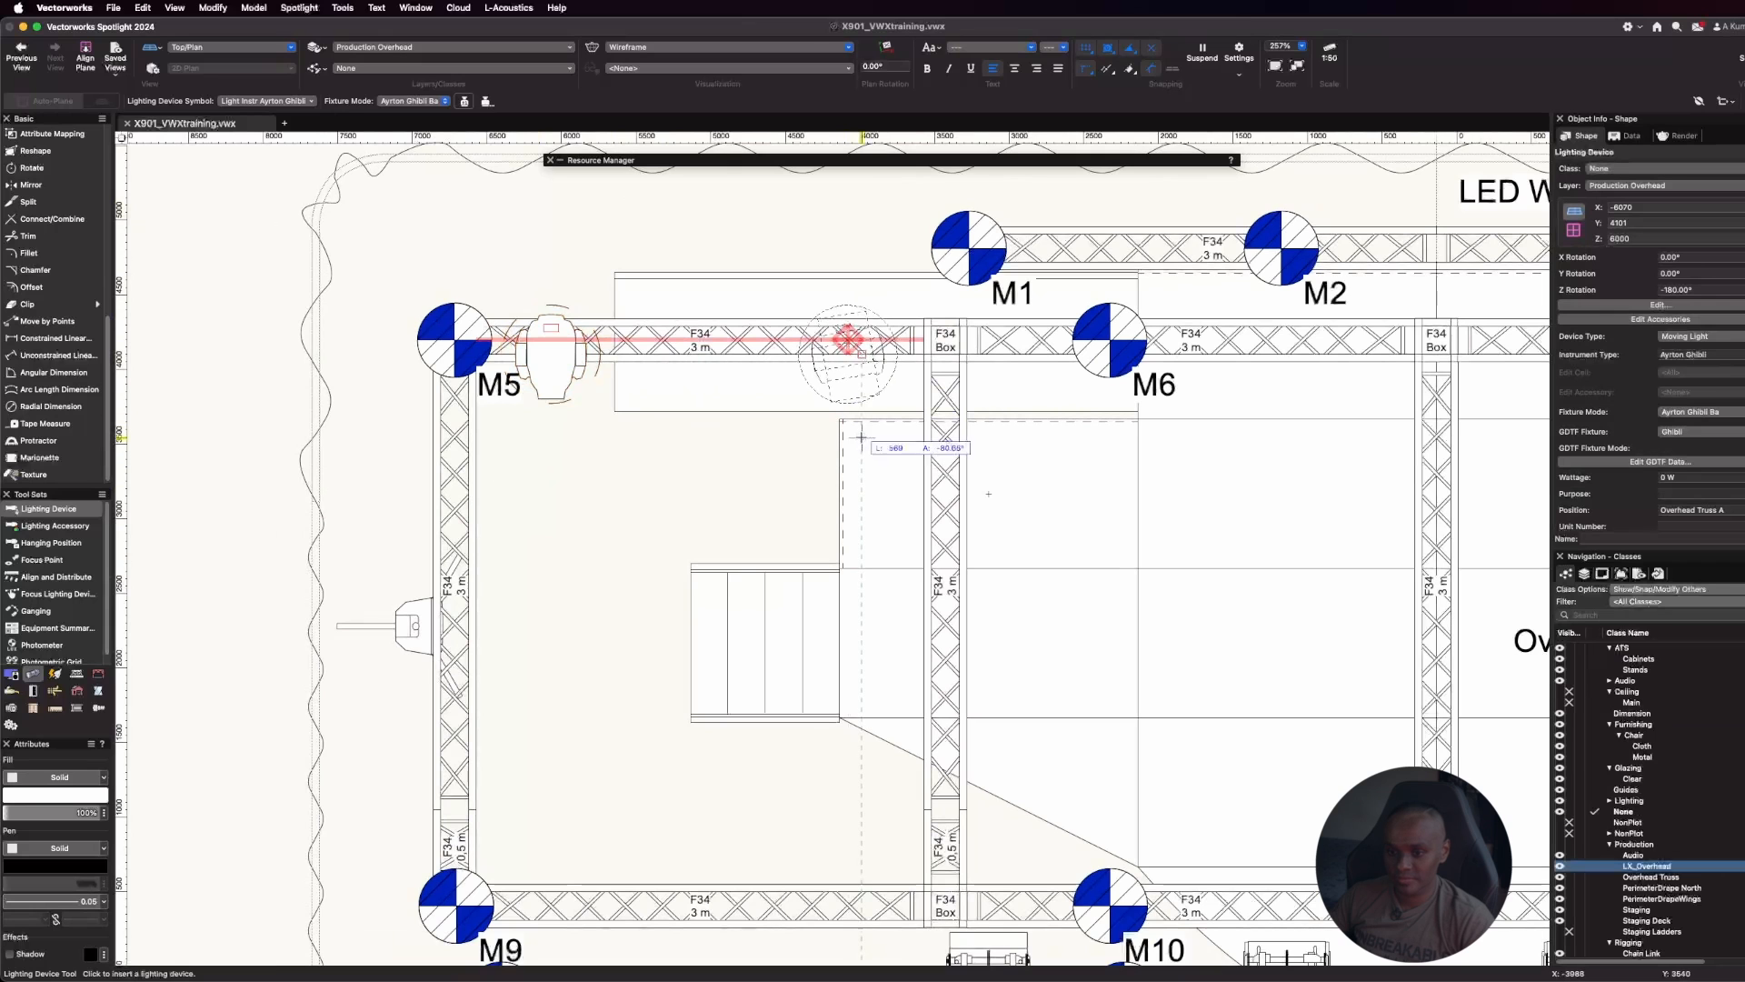
left_click(840, 437)
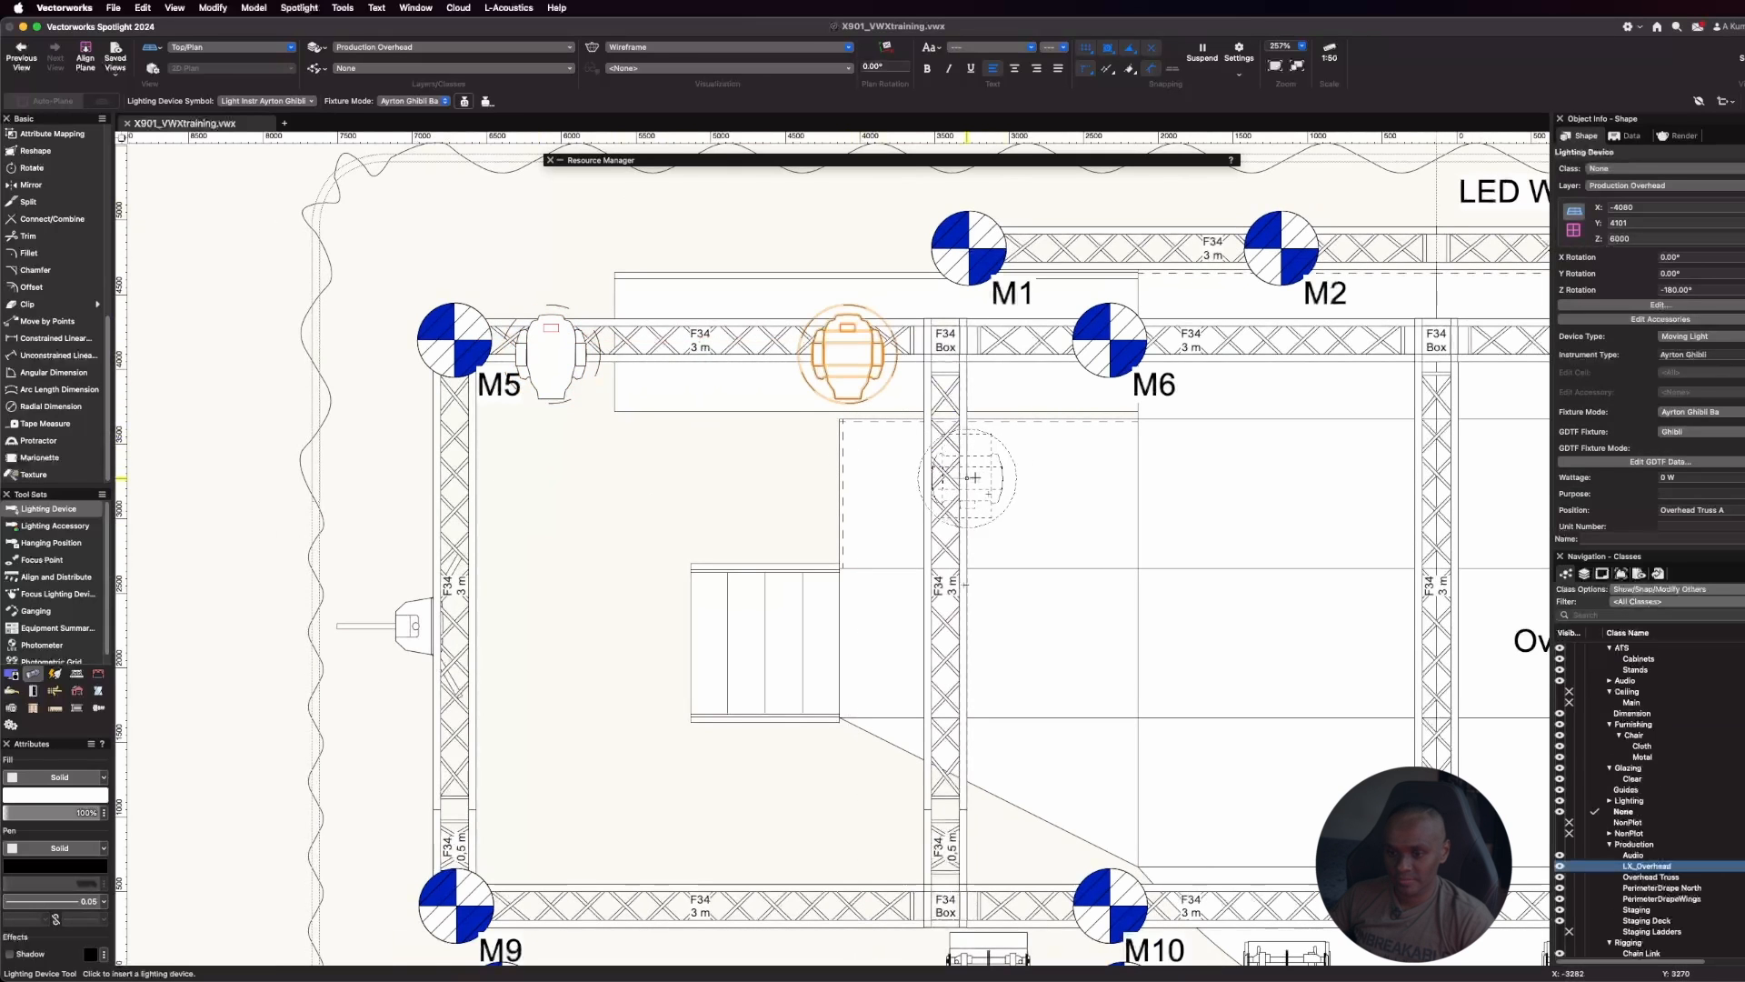
Place two Ayrton Ghibli lights about 1.2 m apart on Overhead Truss A's inner cross truss between the M5 and M6 bays
scroll(943, 469, "up", 4)
left_click(945, 473)
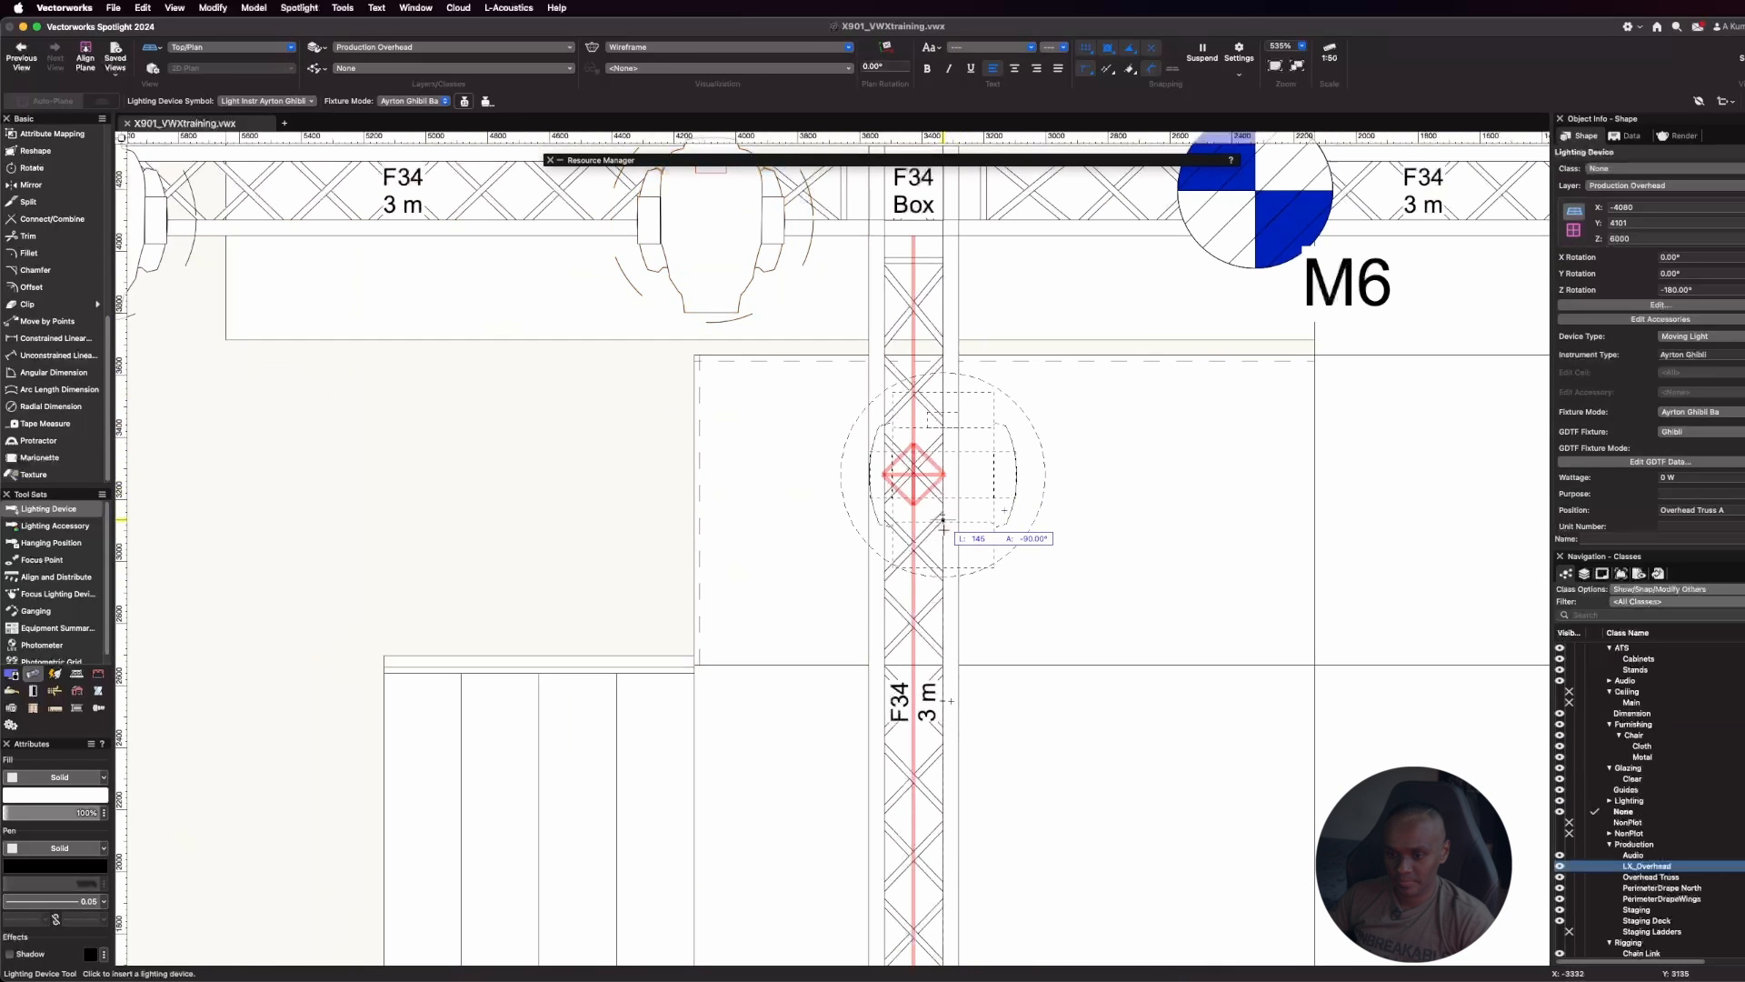
left_click(944, 531)
scroll(945, 530, "down", 4)
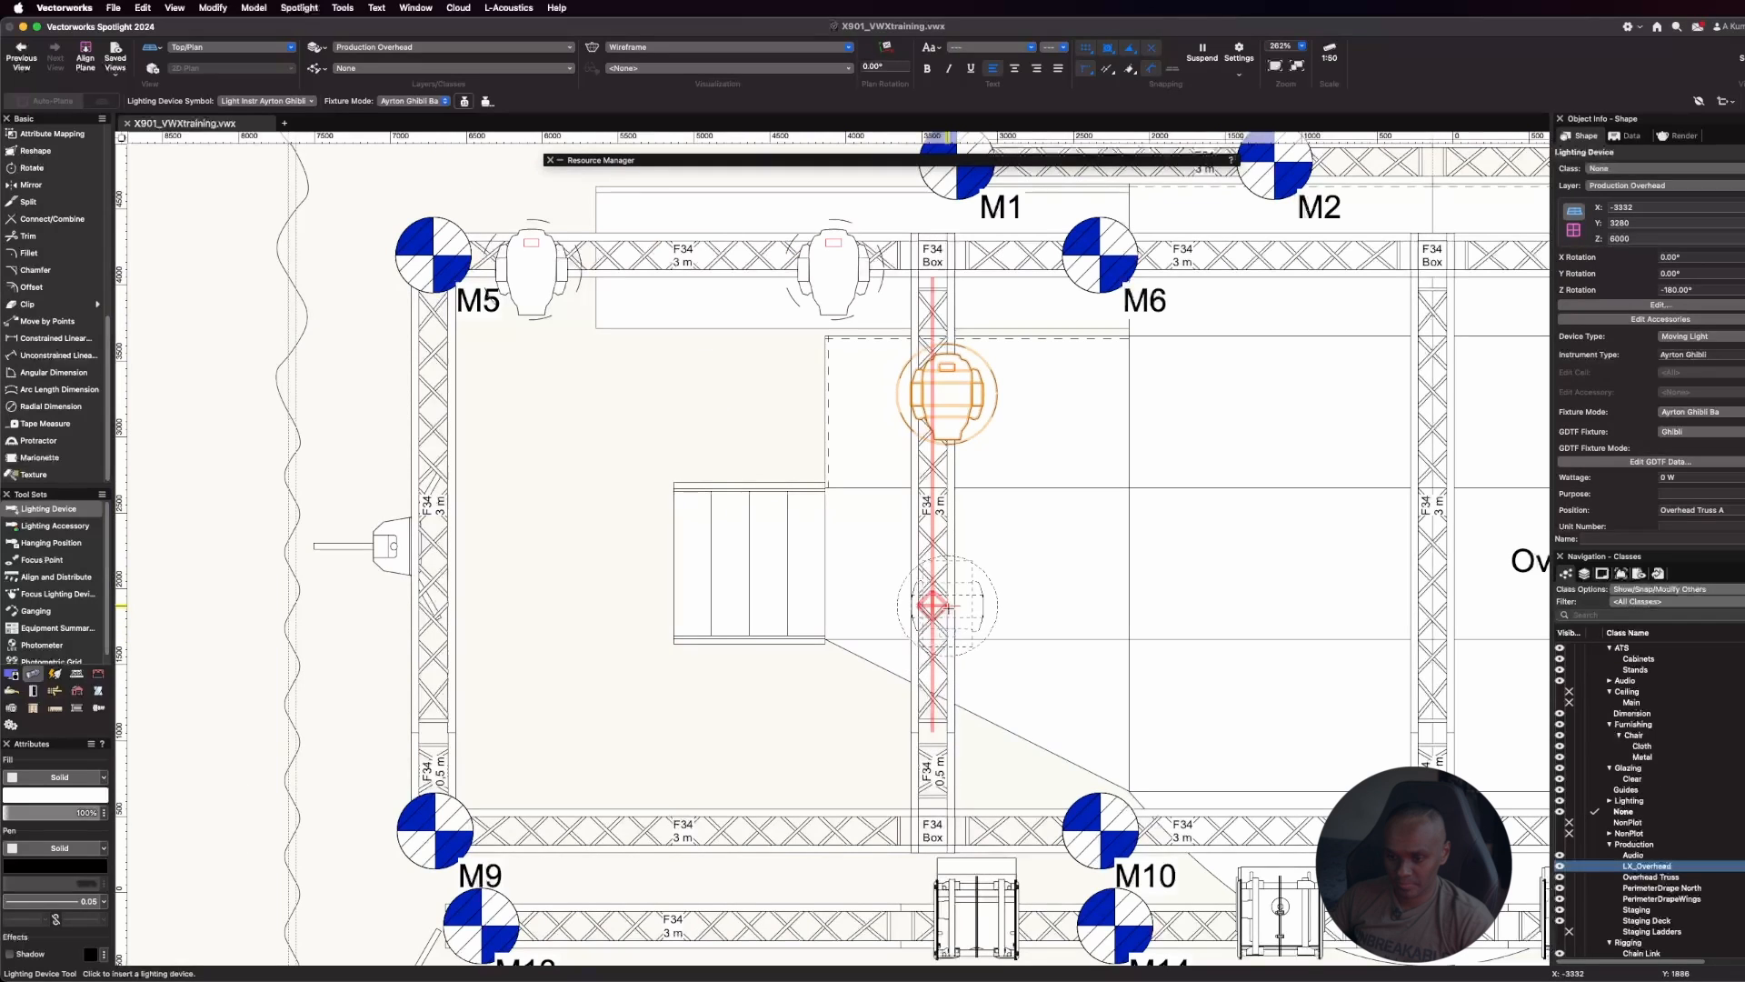
left_click(932, 580)
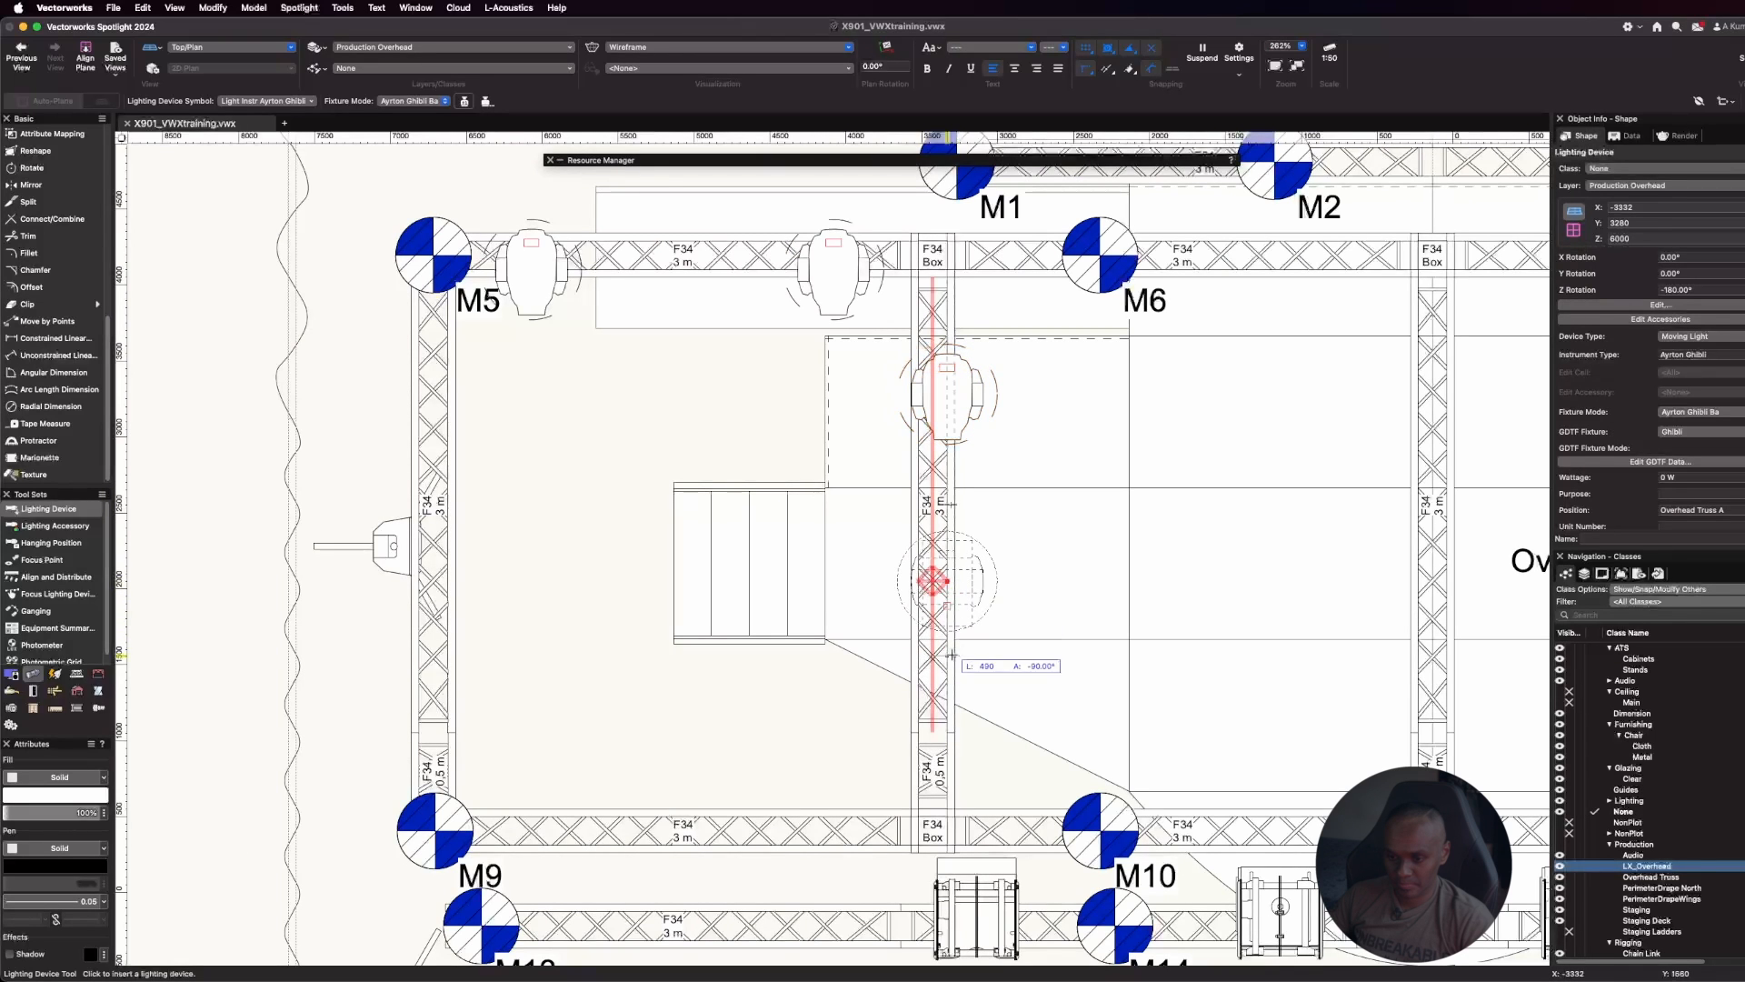
left_click(952, 656)
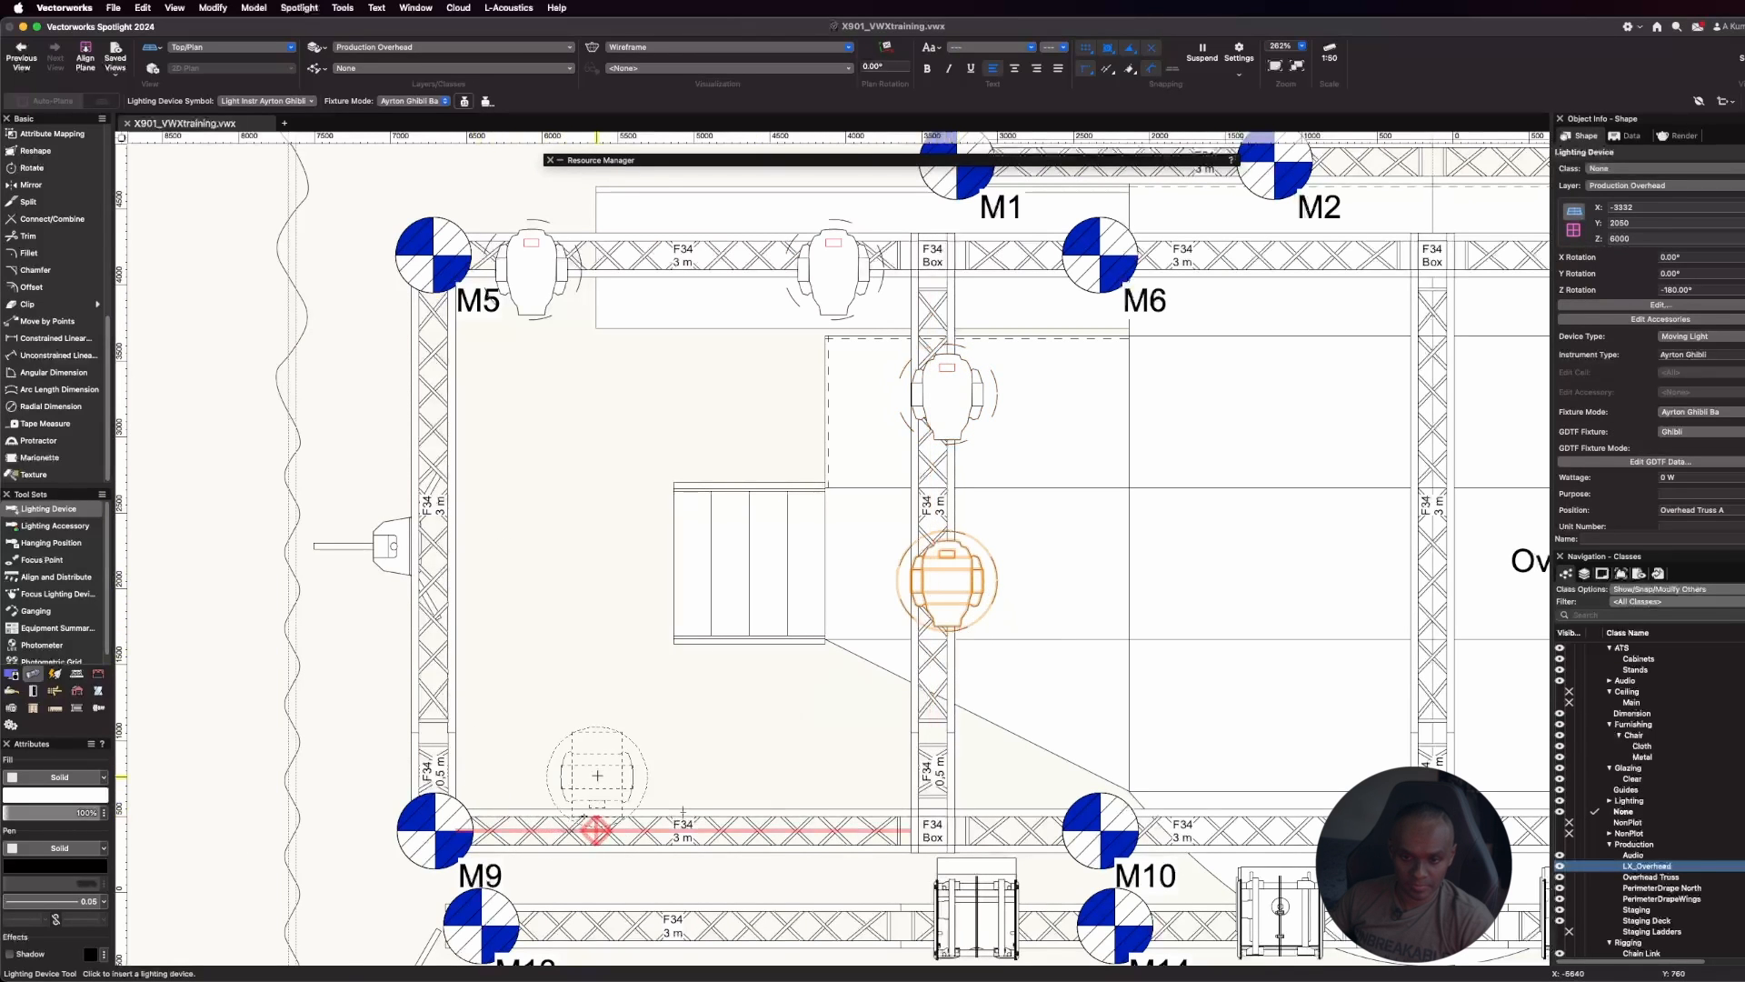
Place two Ayrton Ghibli lights about 2 m apart on Overhead Truss A's downstage chord, between M9 and the first box corner
left_click(556, 829)
scroll(556, 830, "up", 5)
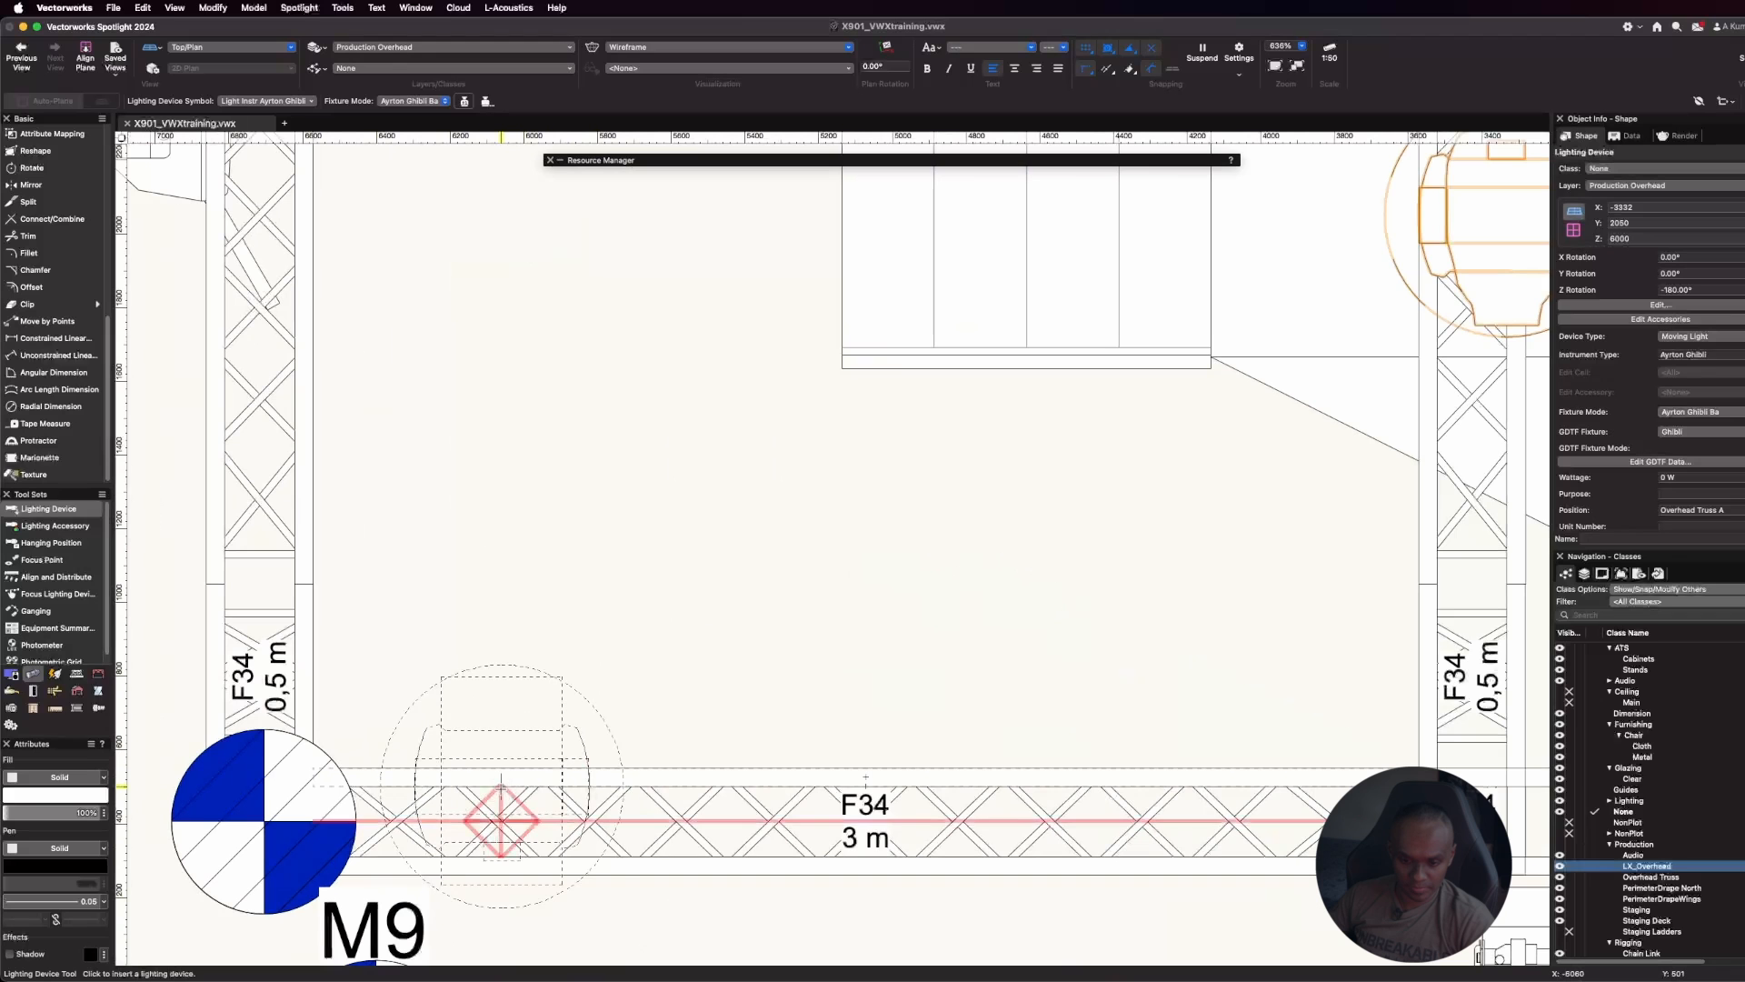
left_click(501, 821)
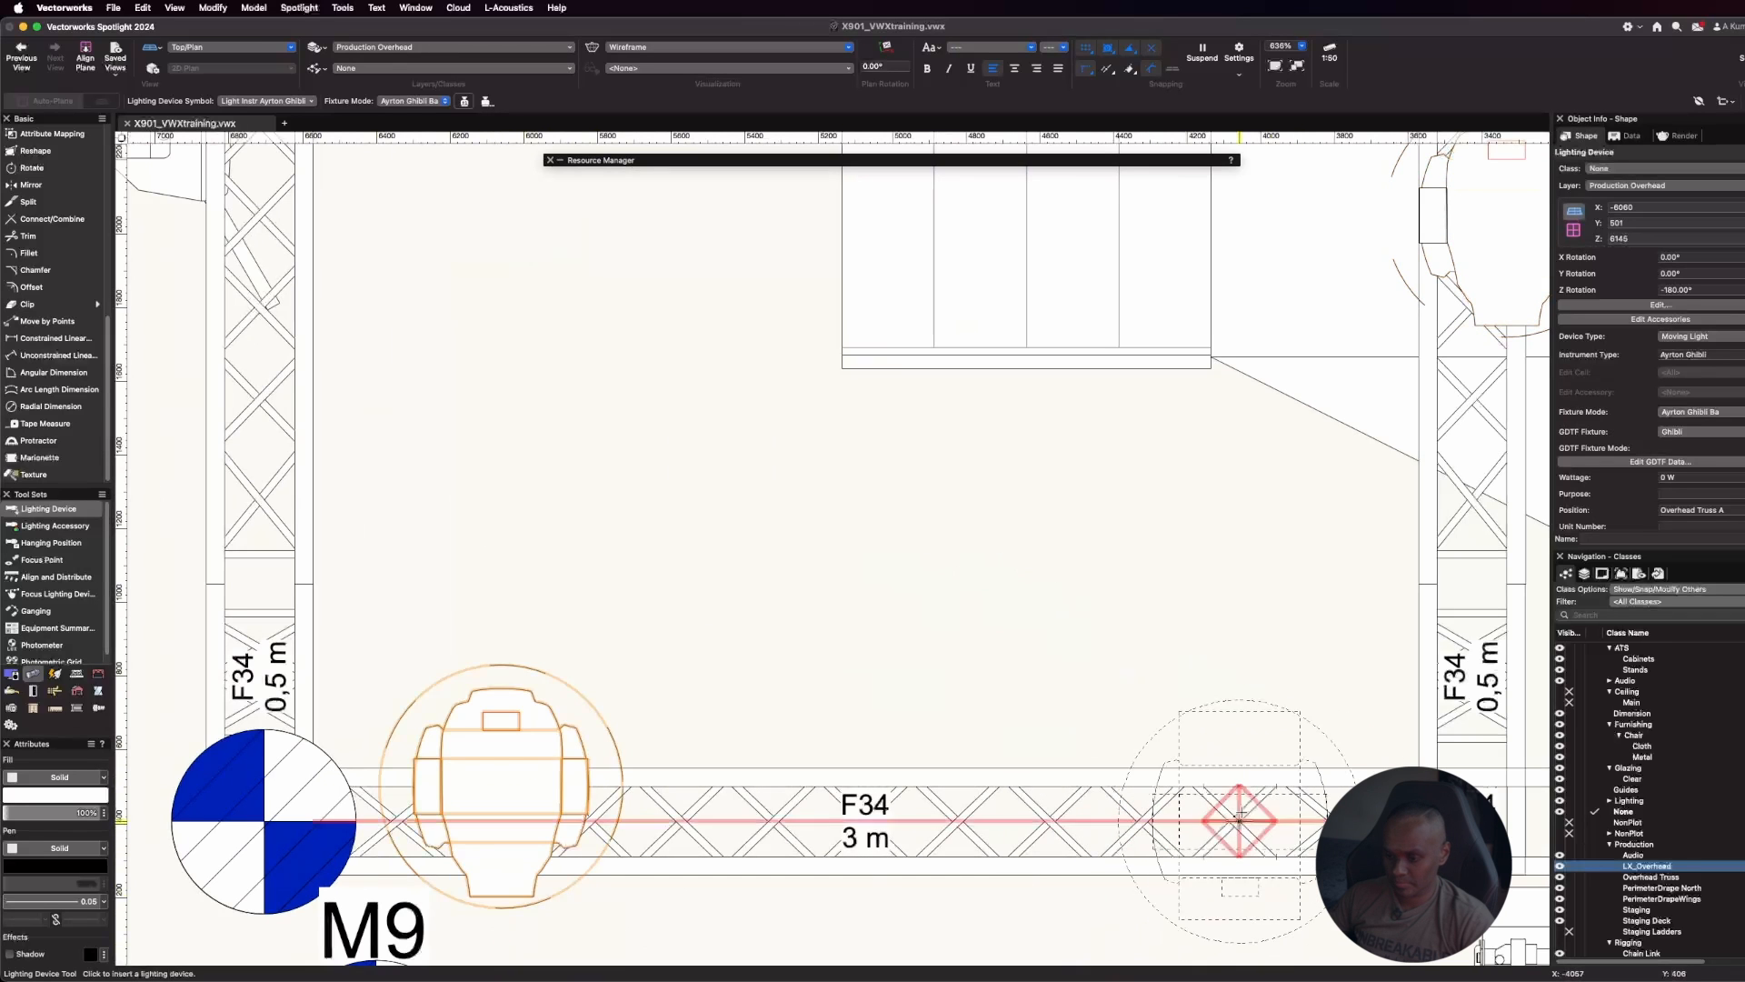
left_click(1235, 820)
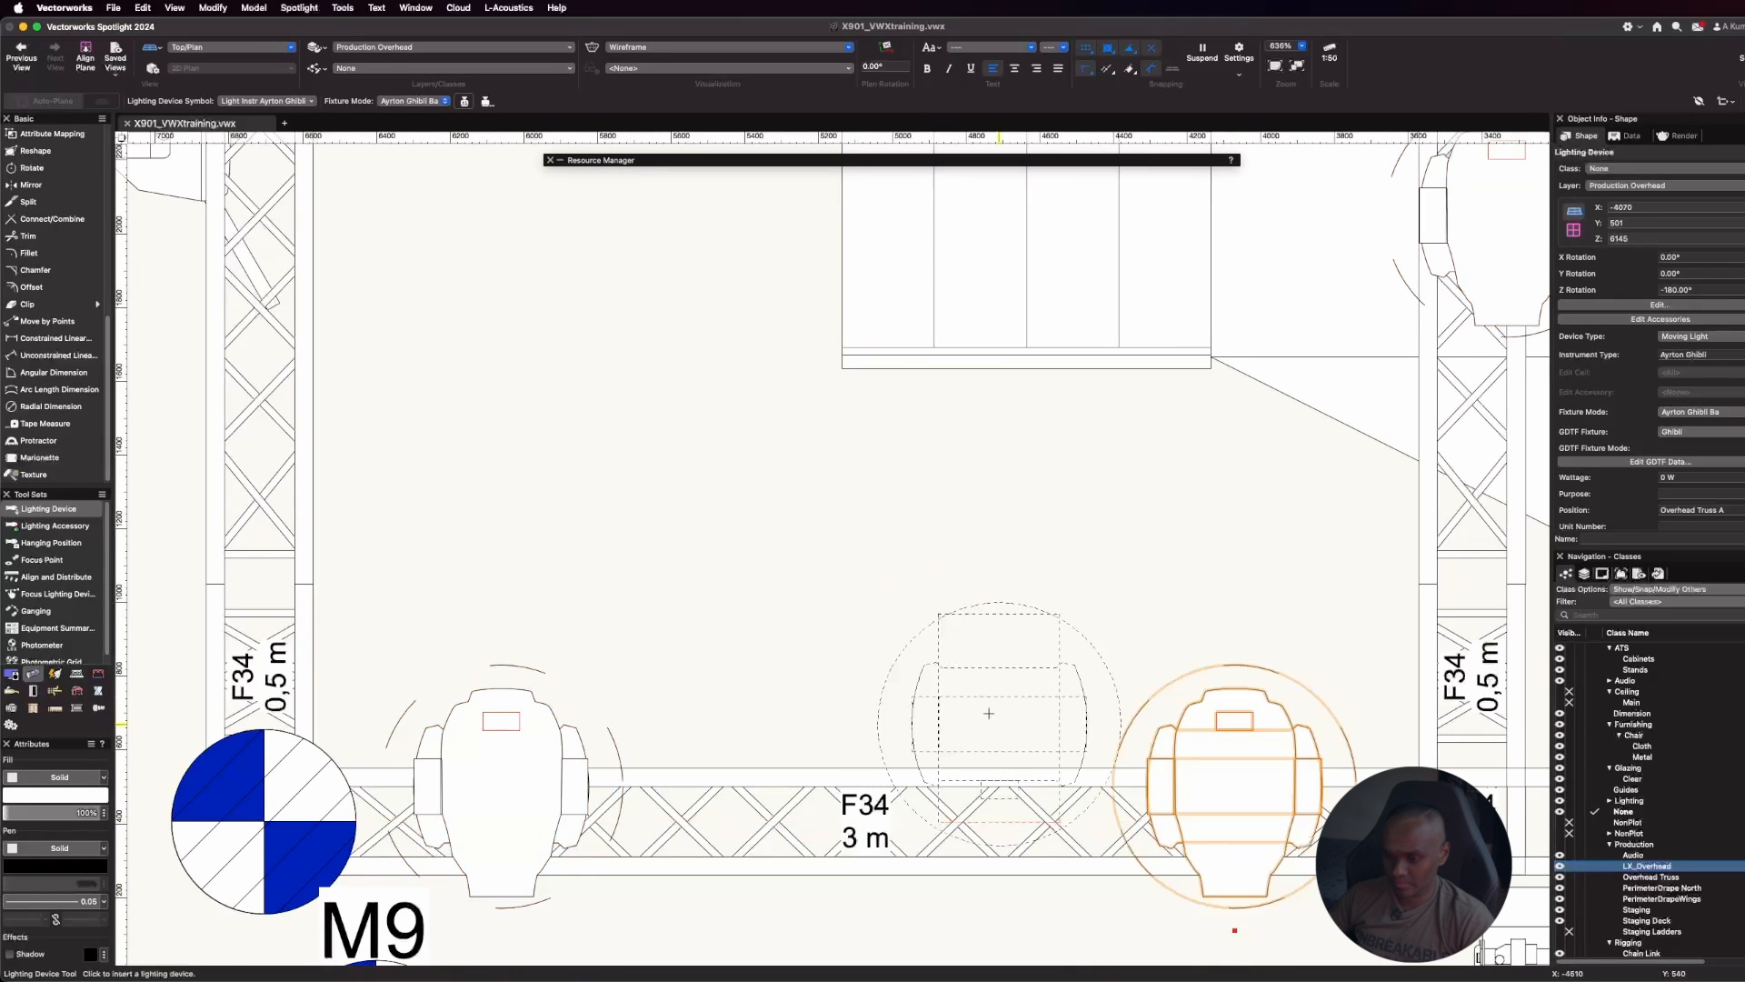
Select the six new Ghibli fixtures on Overhead Truss A and mirror duplicates of them across the vertical stage centre line
scroll(995, 713, "down", 5)
scroll(794, 723, "down", 3)
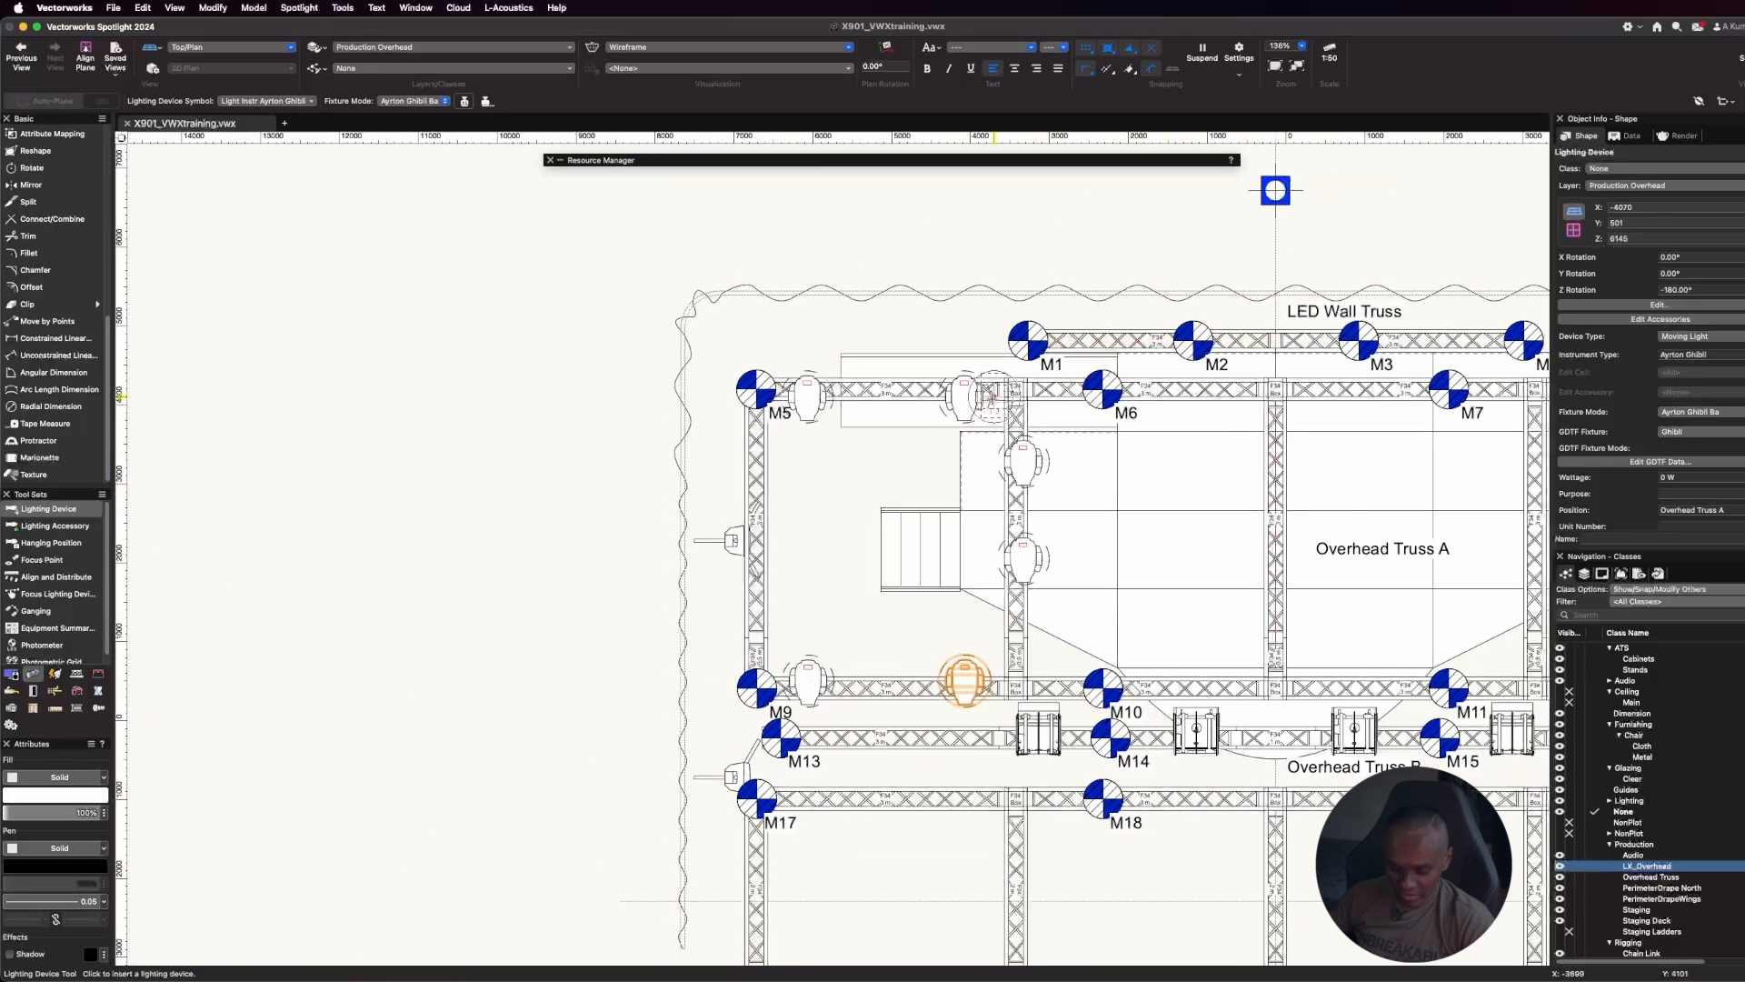
key("x")
left_click(812, 397)
left_click(963, 398, "shift")
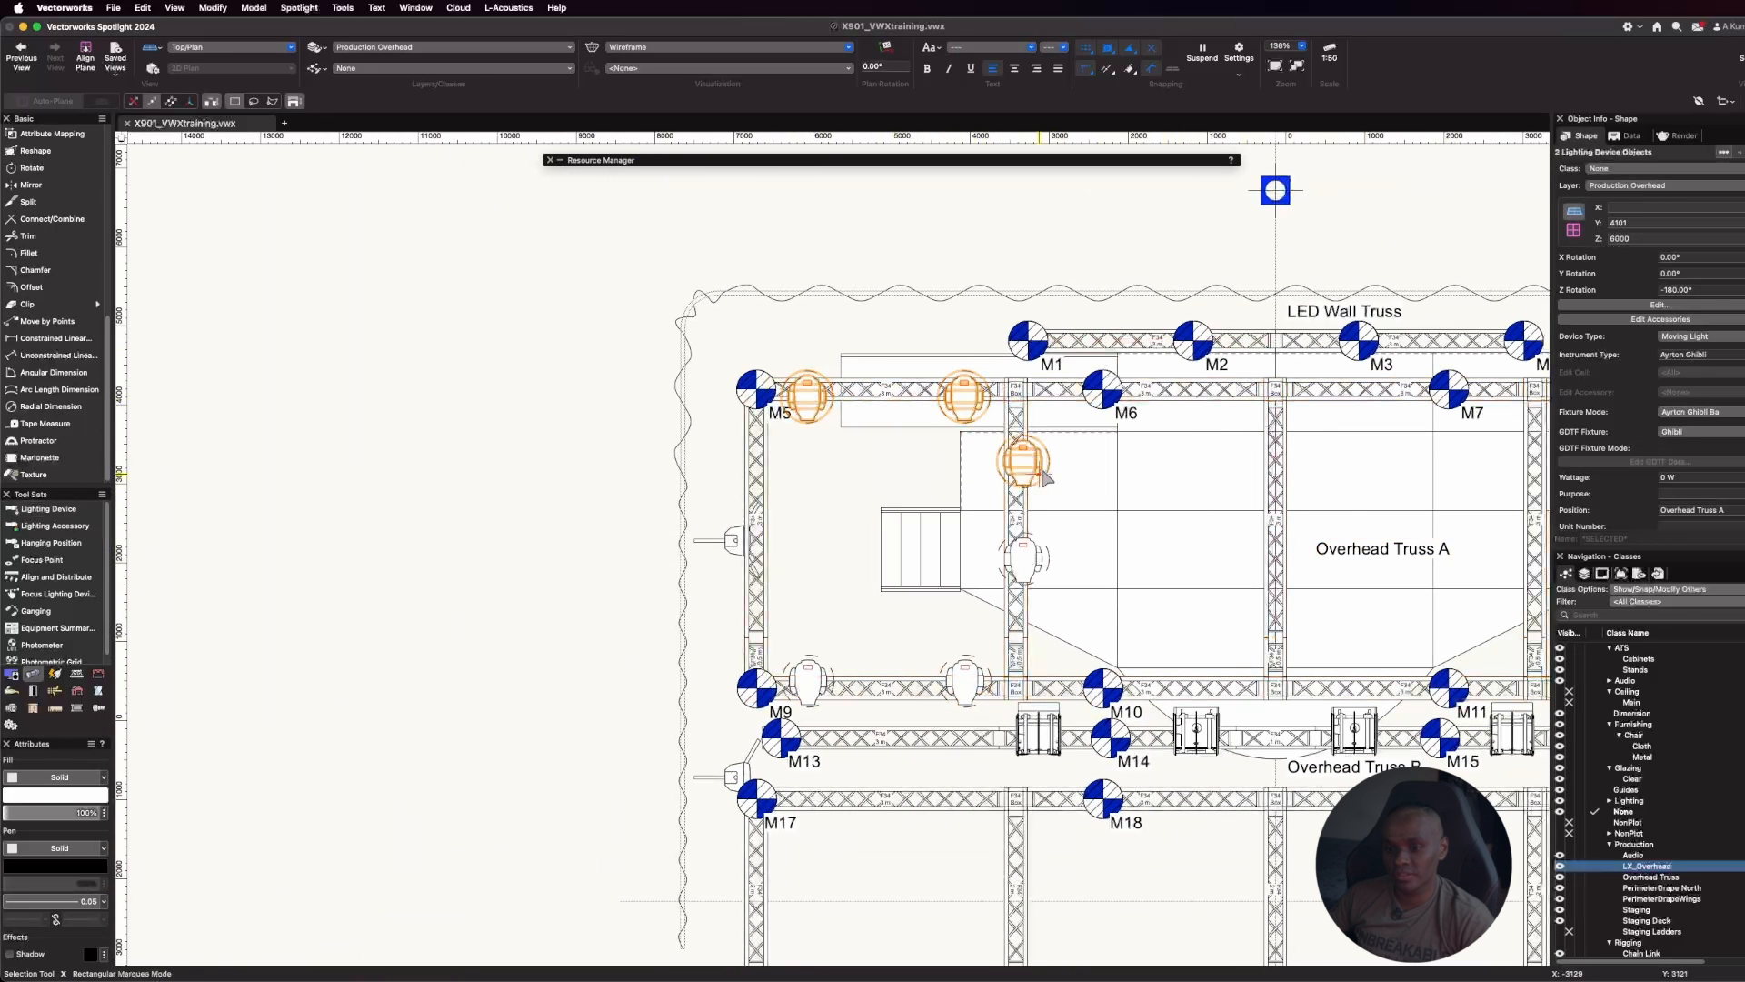
left_click(1036, 562, "shift")
left_click(966, 681, "shift")
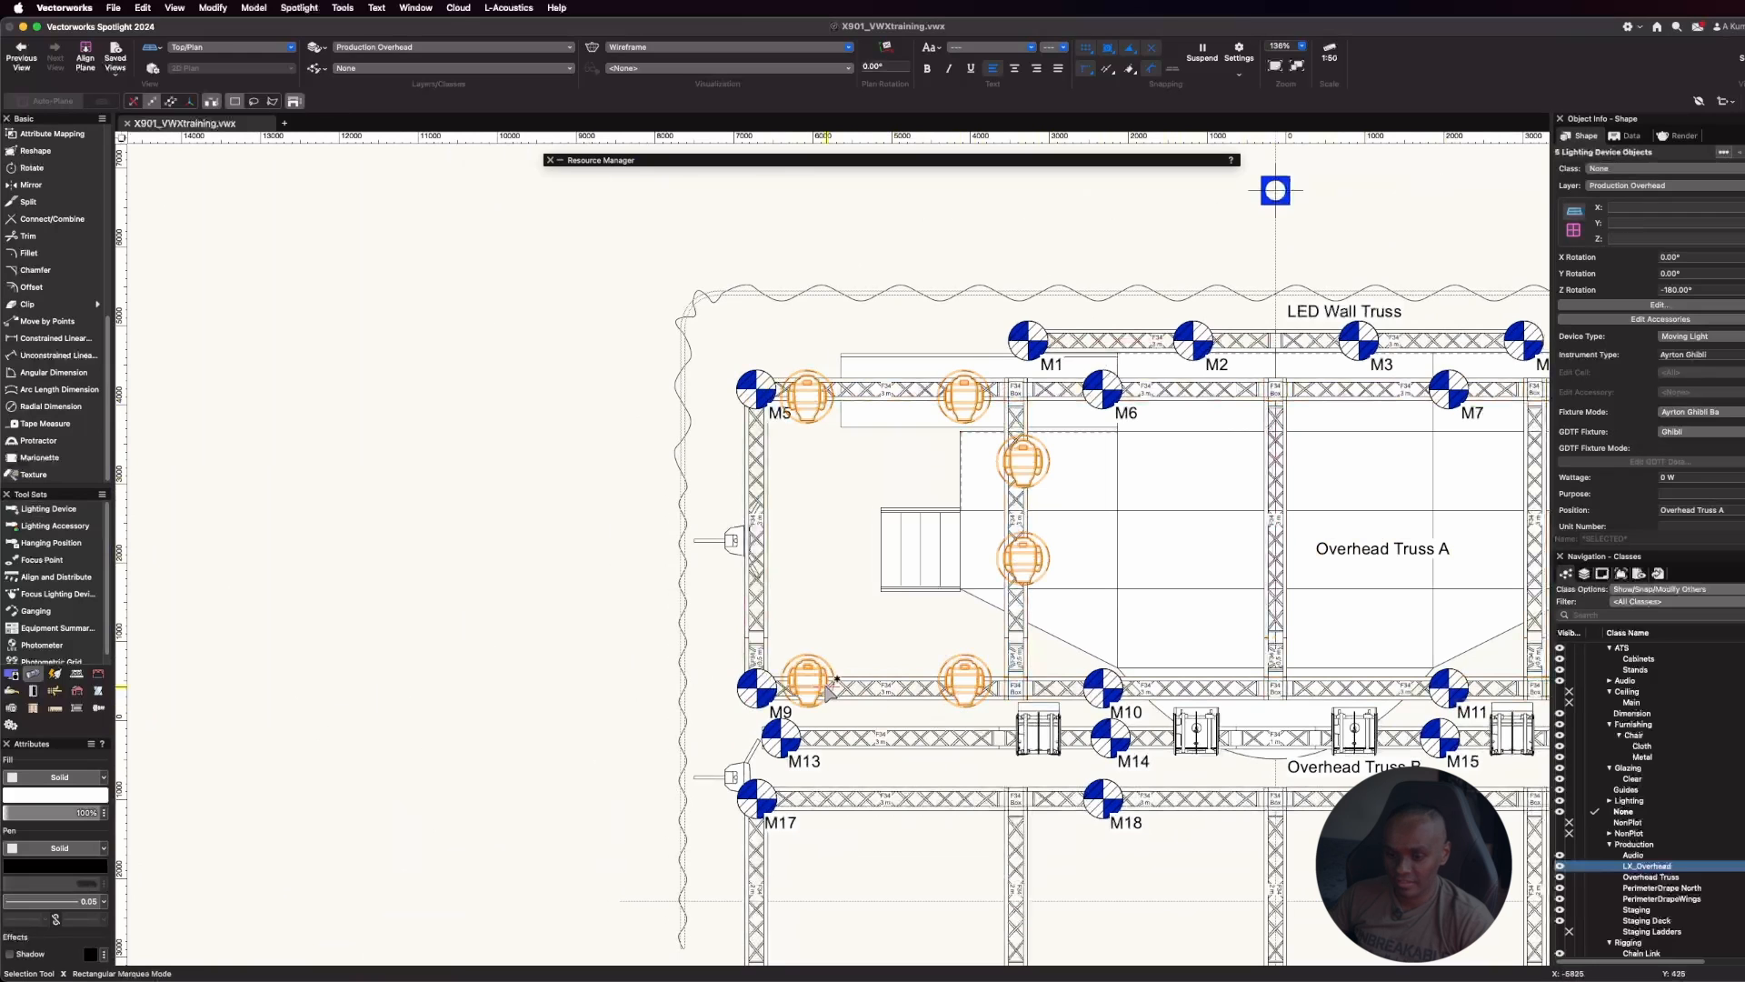
key("equal")
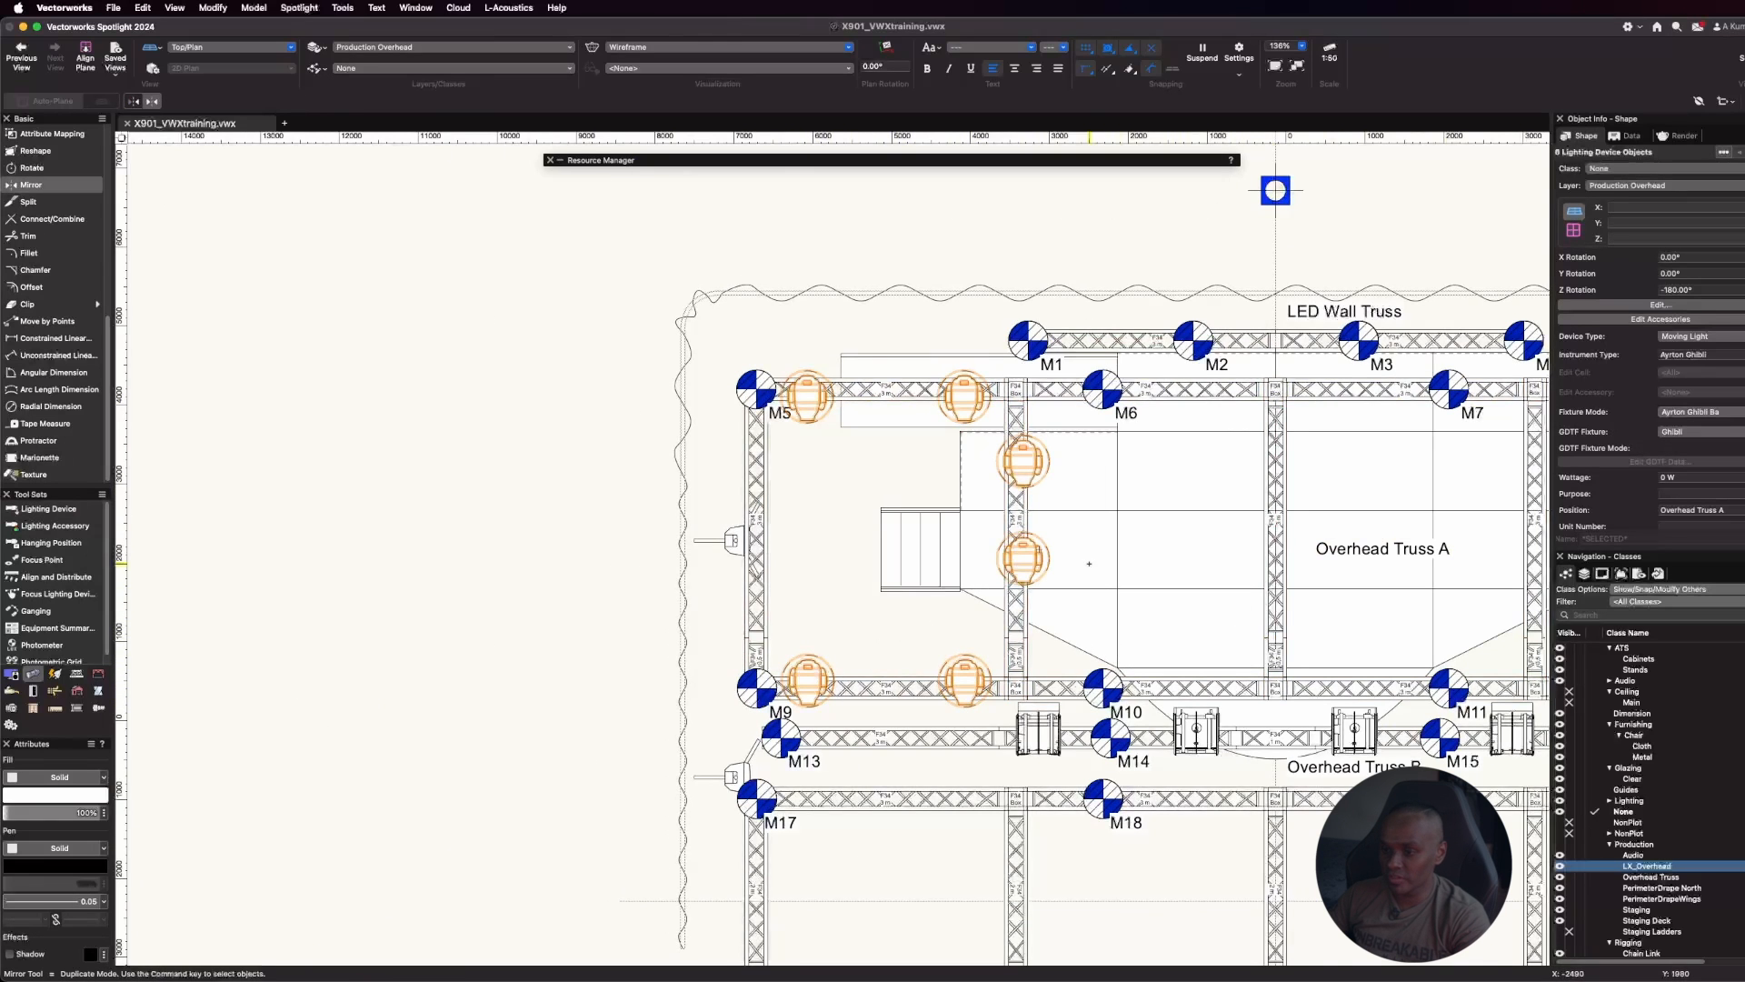
scroll(1103, 557, "down", 1)
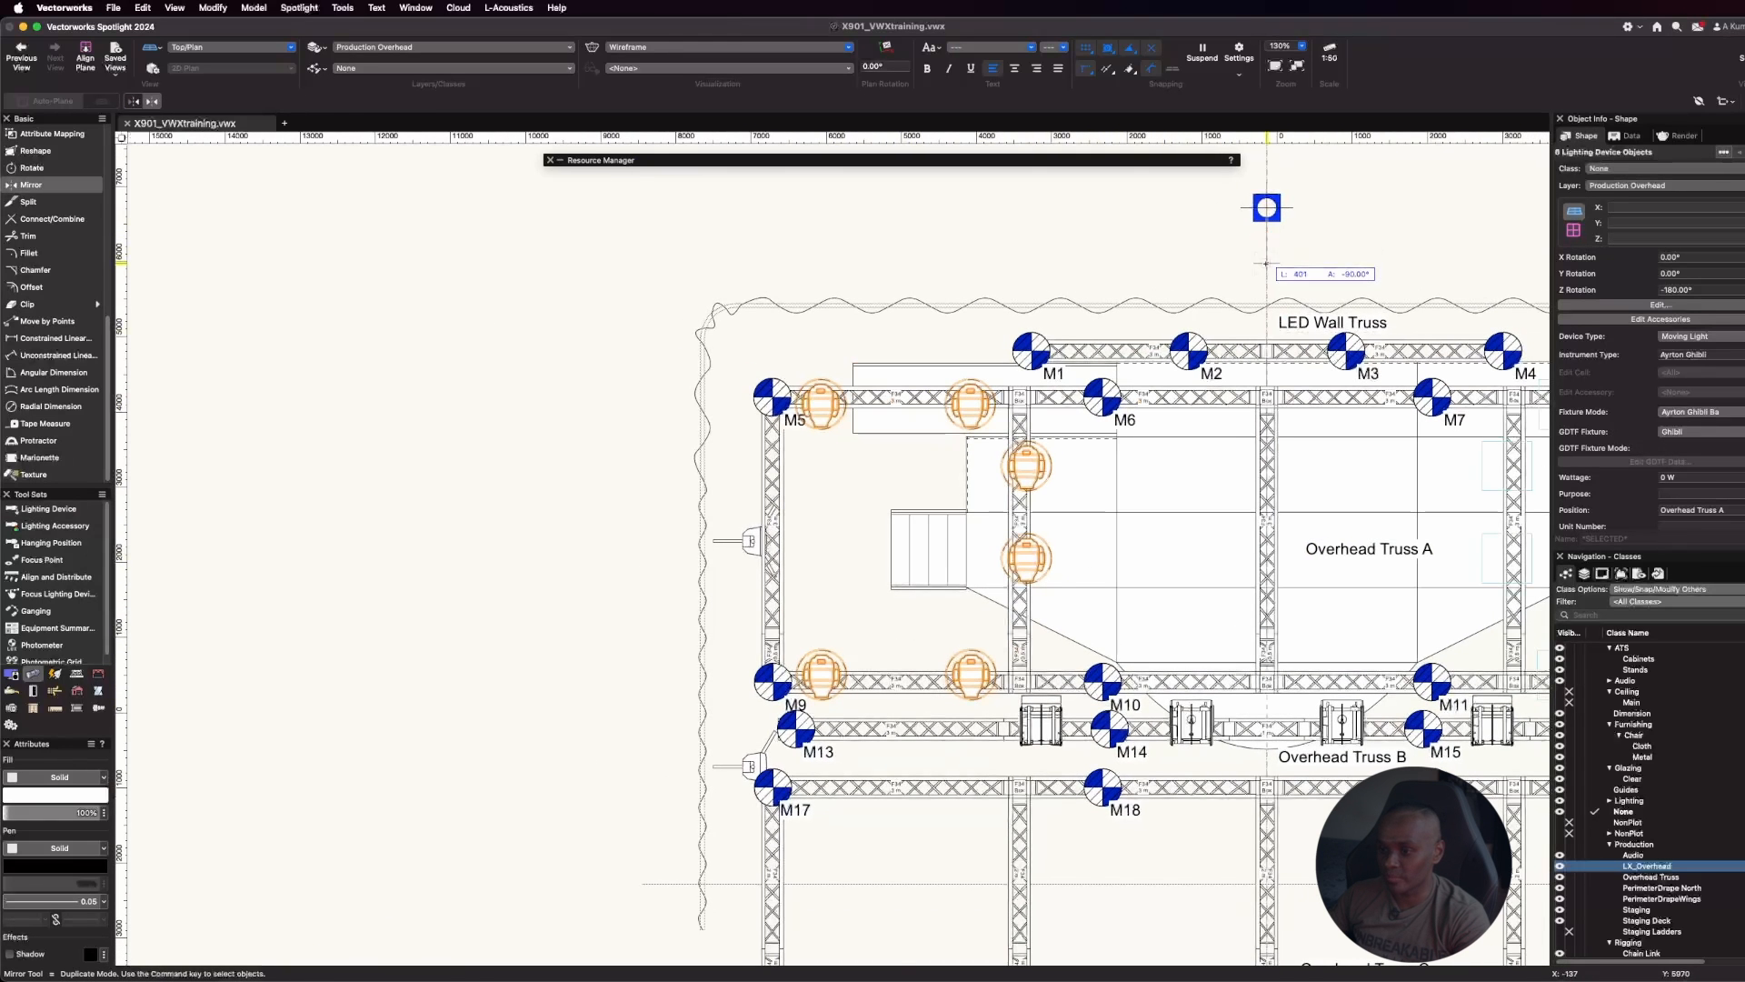
left_click(1266, 207)
scroll(1200, 226, "down", 4)
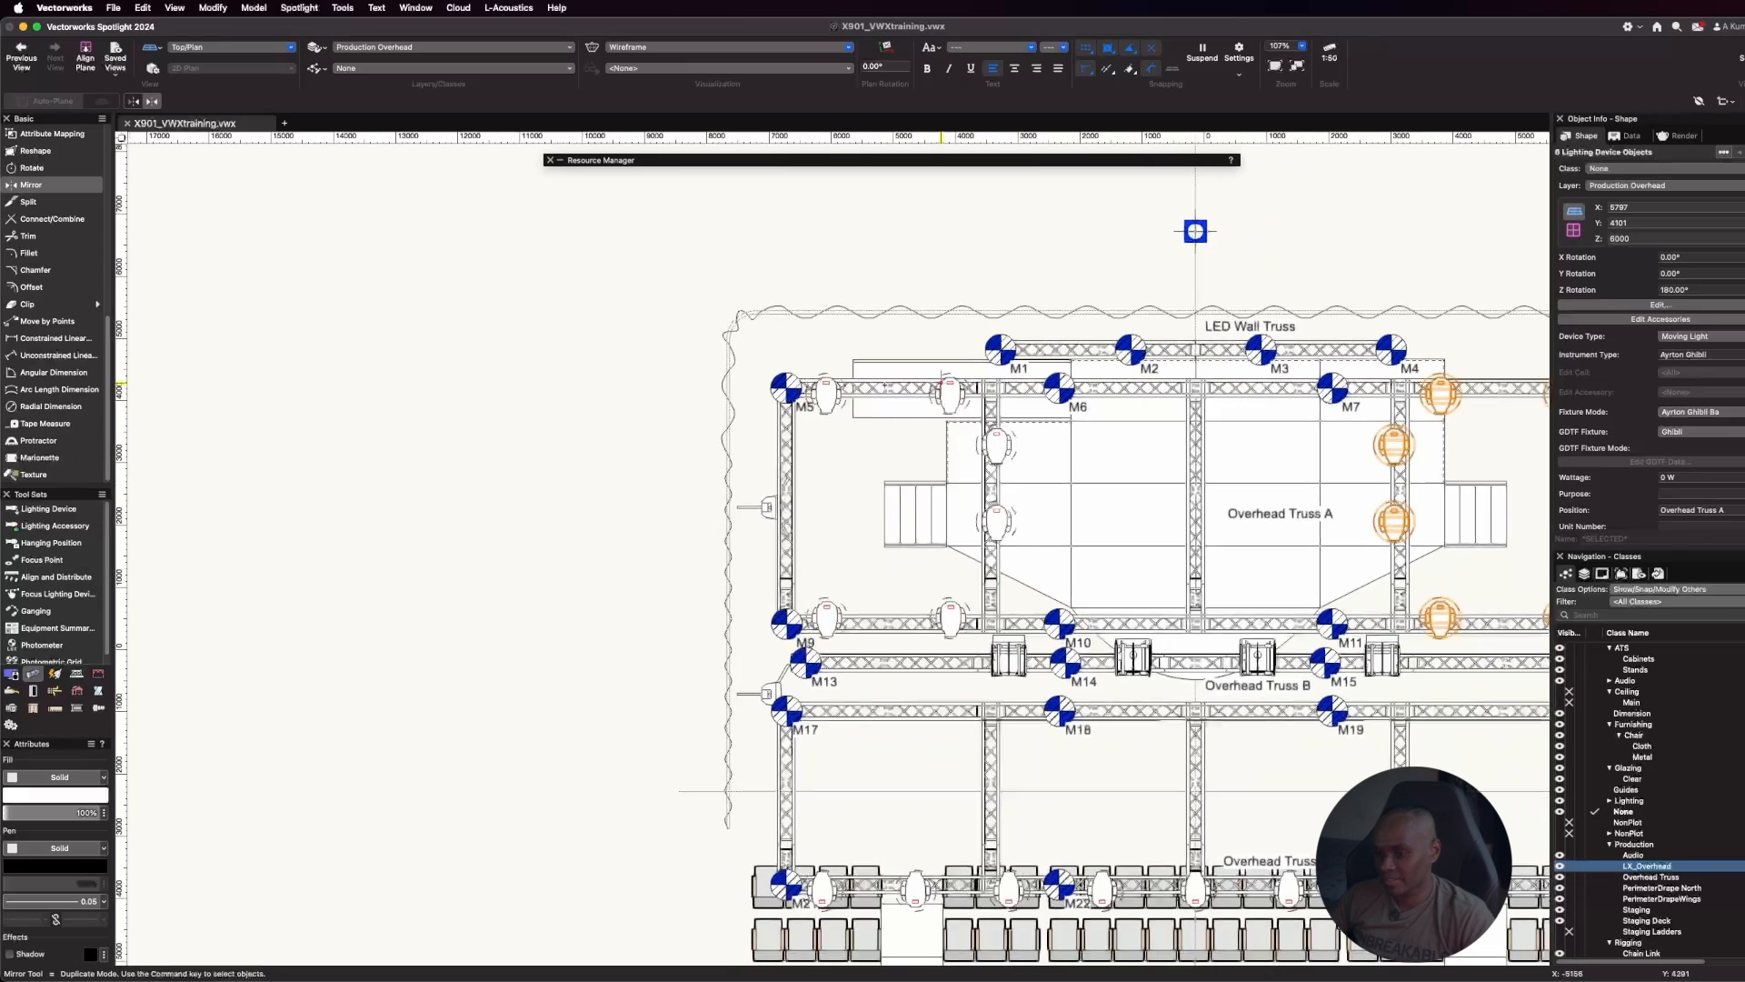
Place two Ayrton Ghibli lights about 2 m apart on Overhead Truss A's upstage chord, one beside M6 and one before the centre box
scroll(1250, 393, "up", 5)
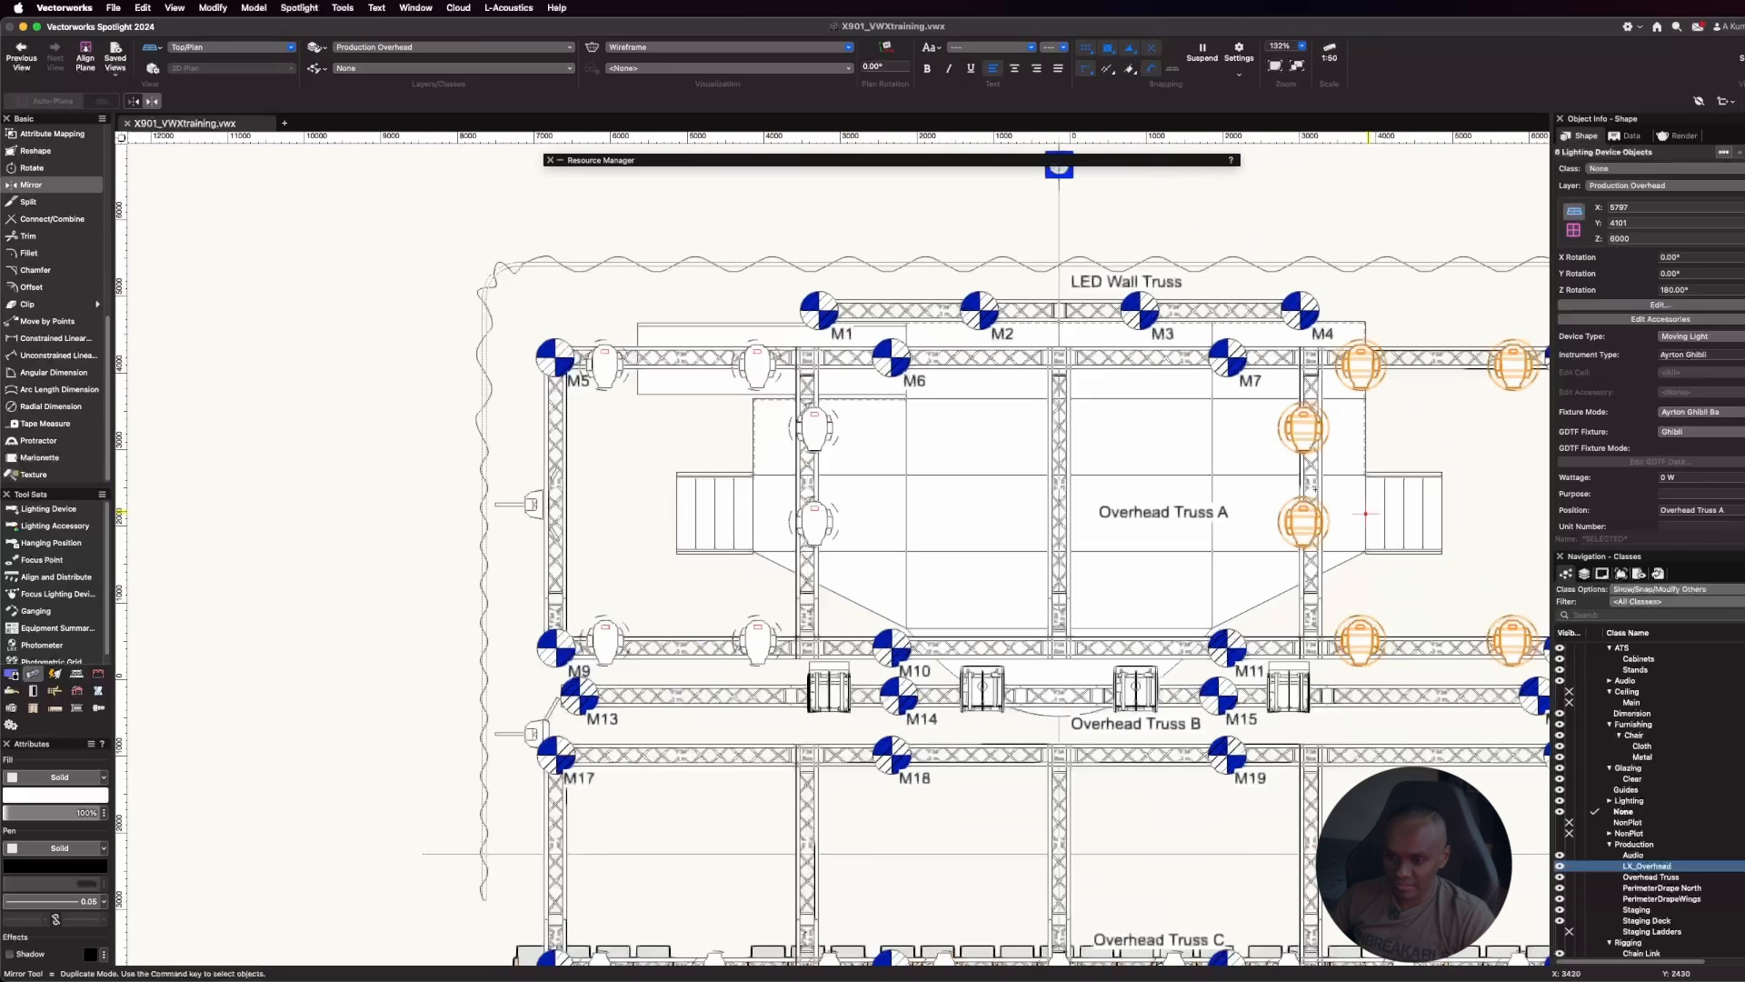
scroll(1250, 393, "up", 2)
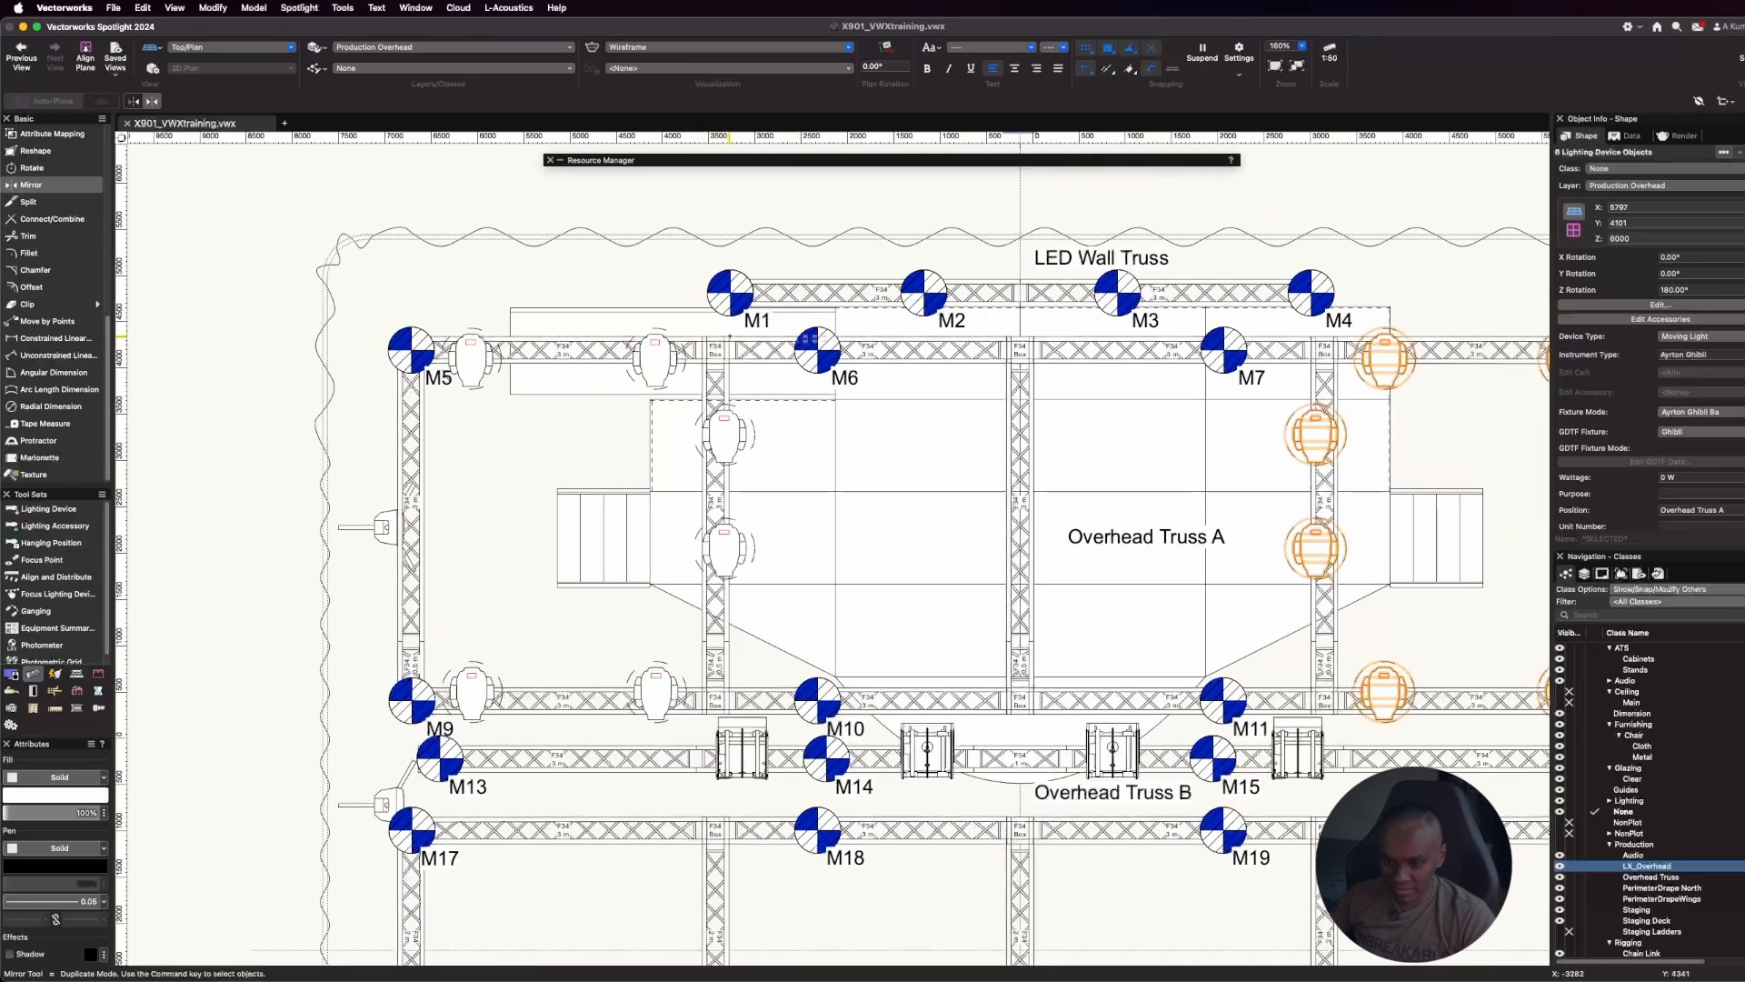
key("x")
left_click(51, 509)
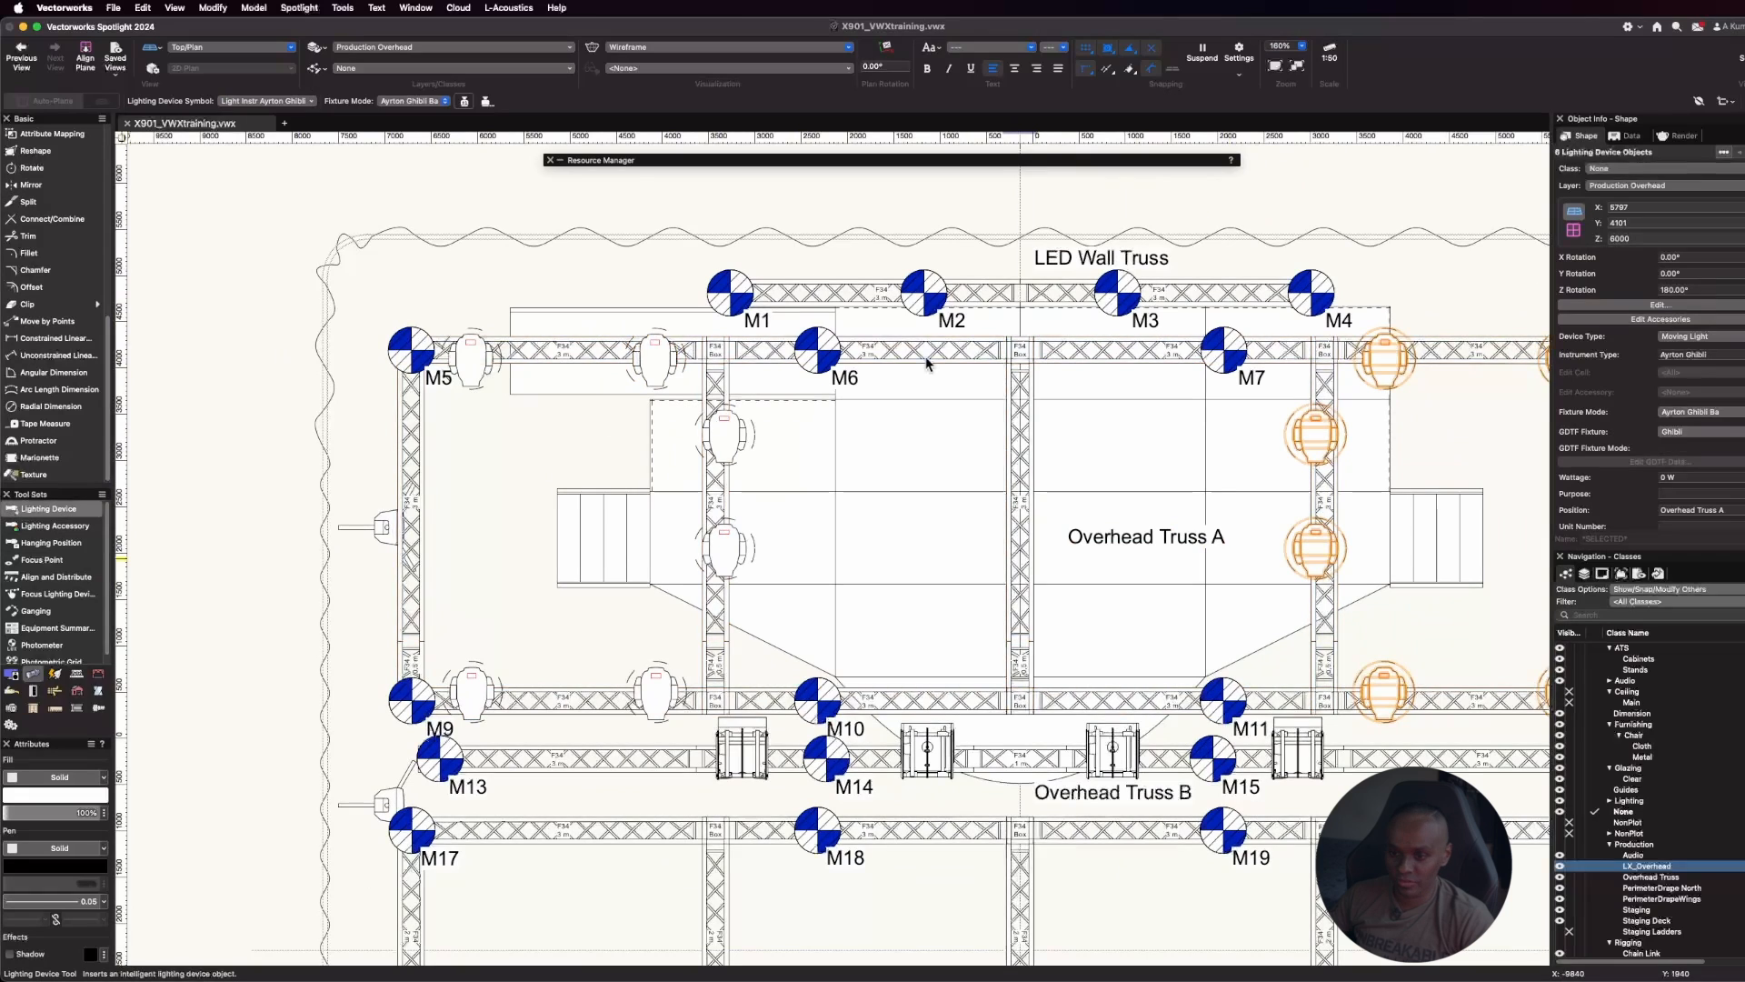
scroll(768, 353, "up", 3)
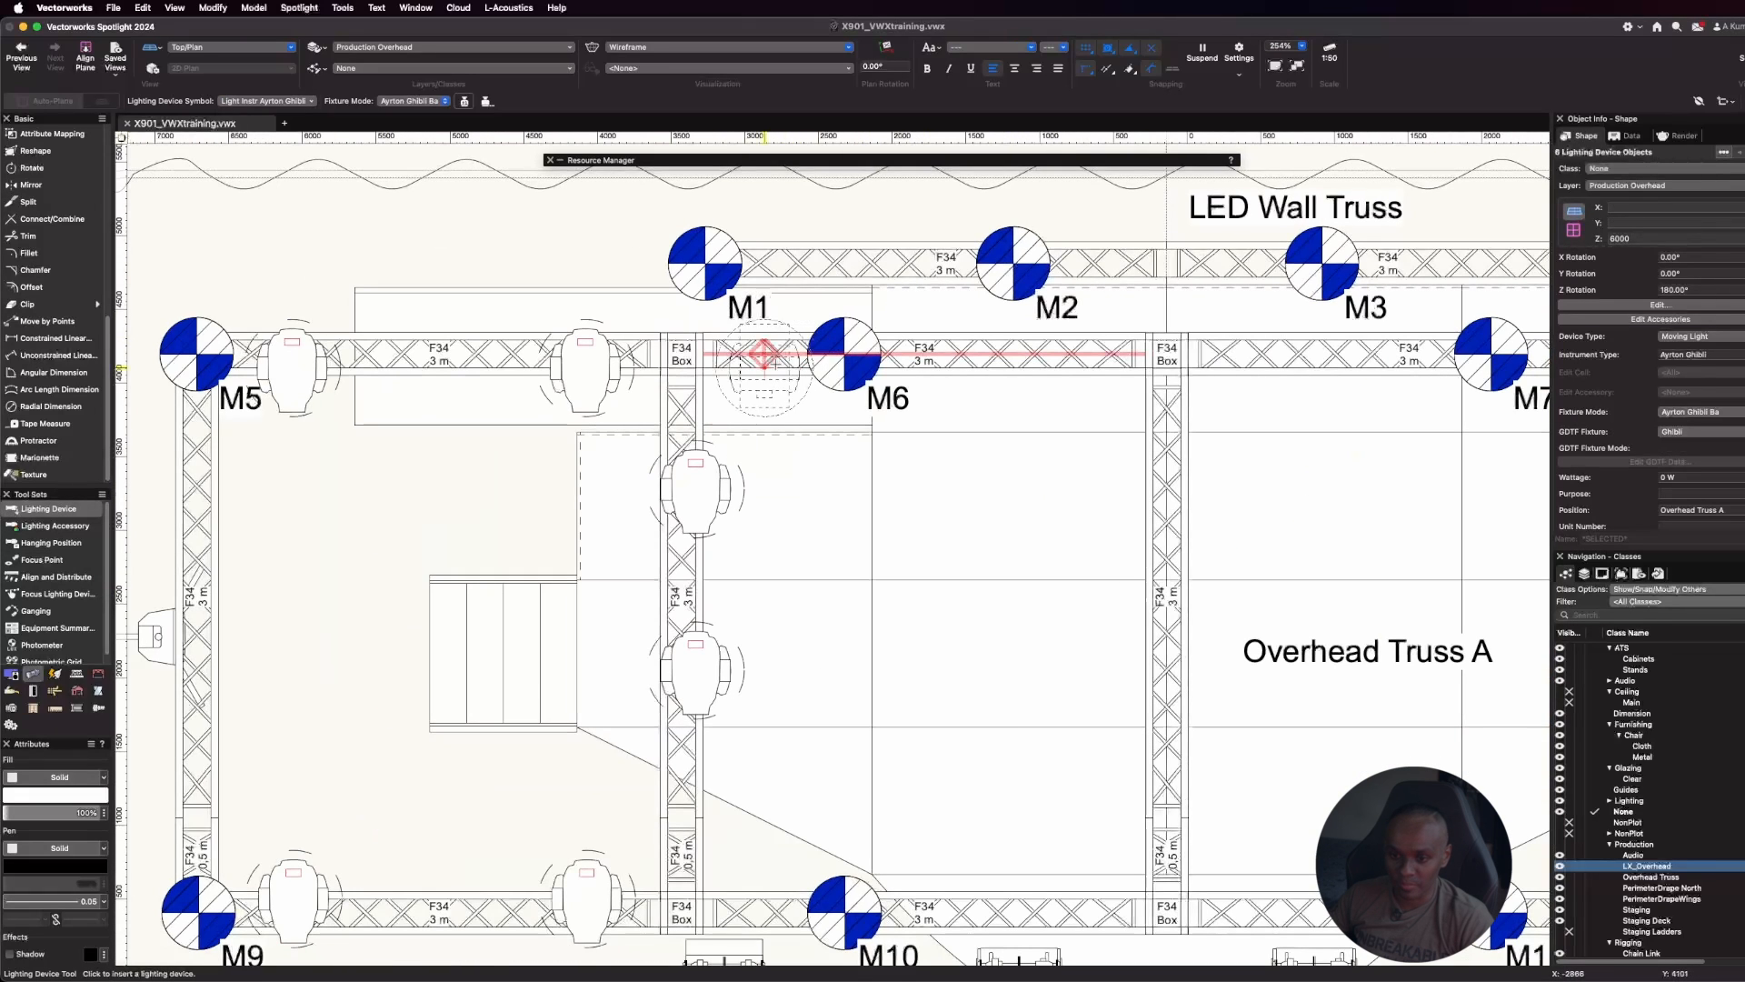
left_click(779, 412)
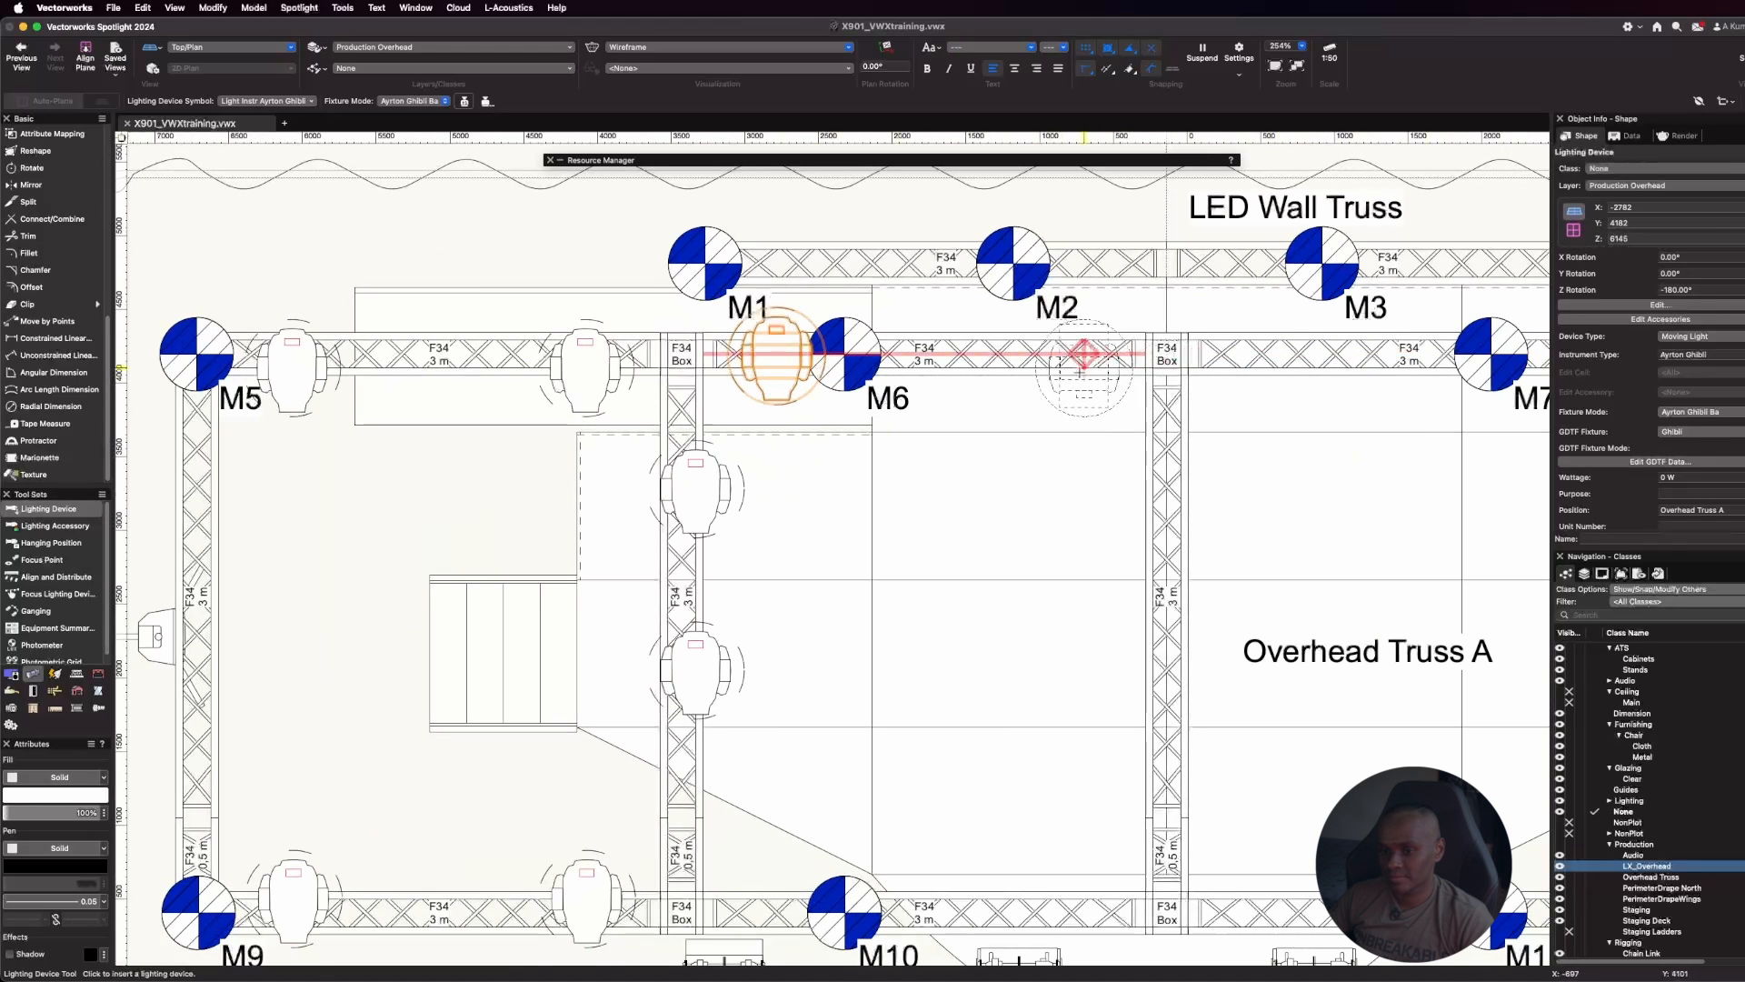
scroll(1081, 352, "down", 1)
scroll(1072, 358, "up", 6)
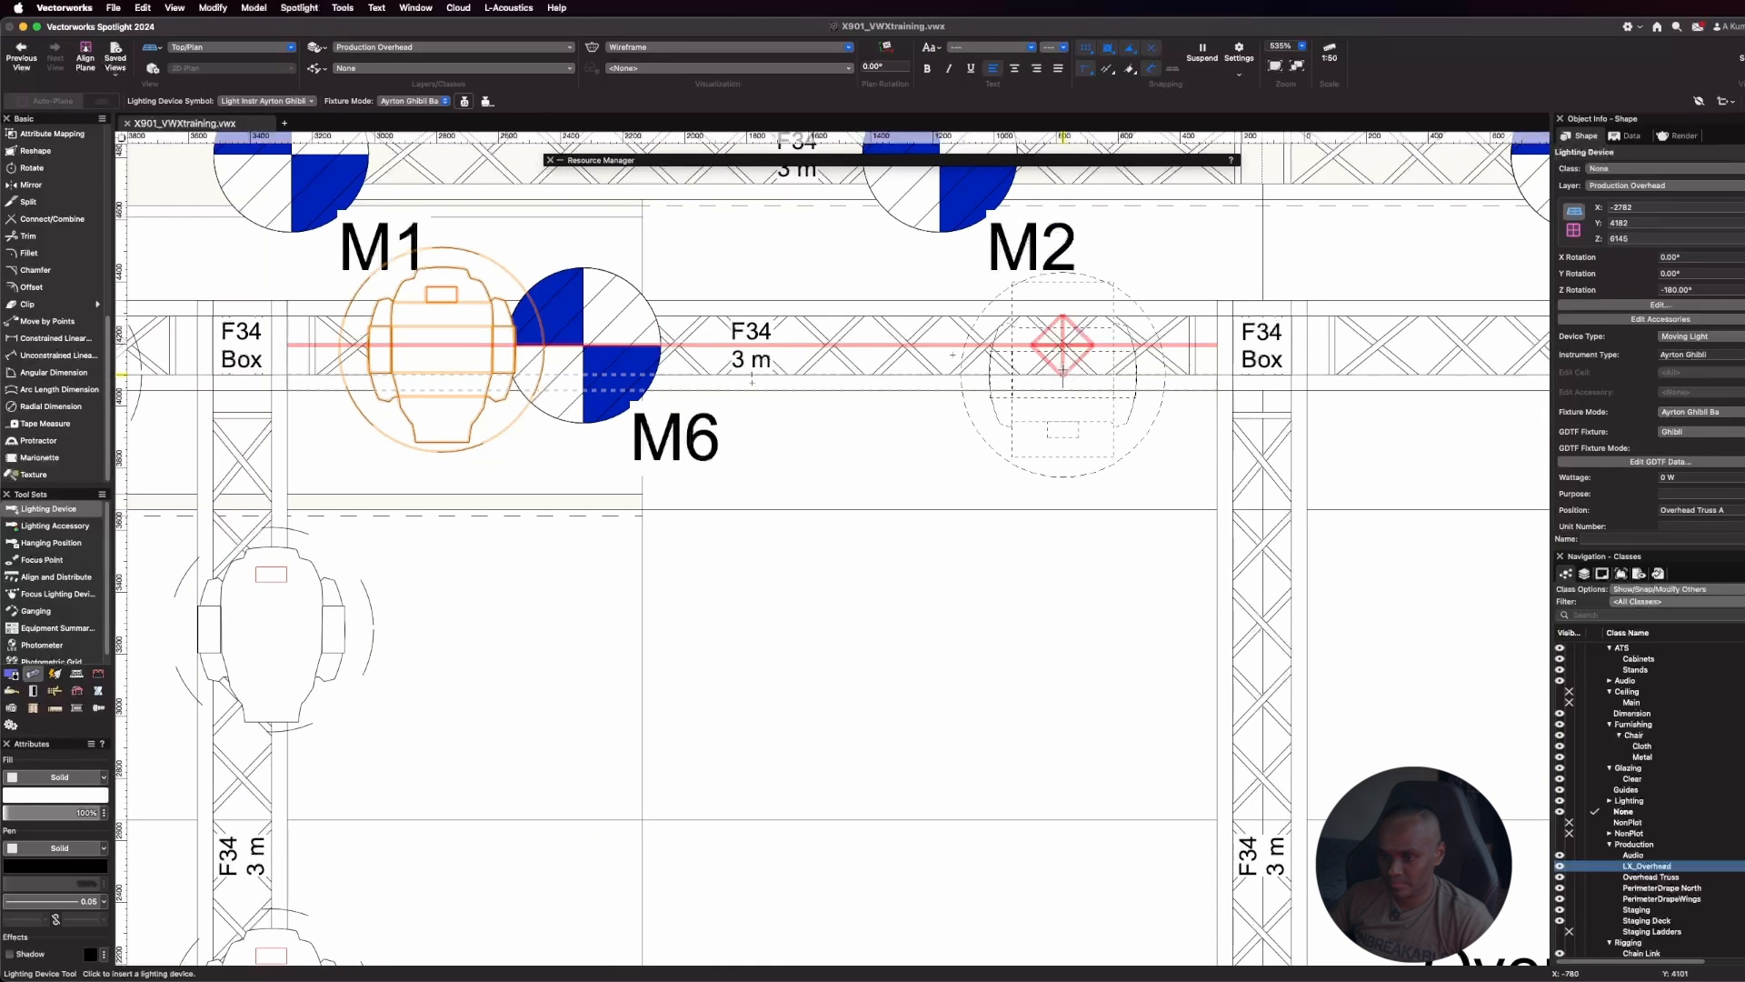
left_click(1062, 347)
scroll(1054, 355, "down", 2)
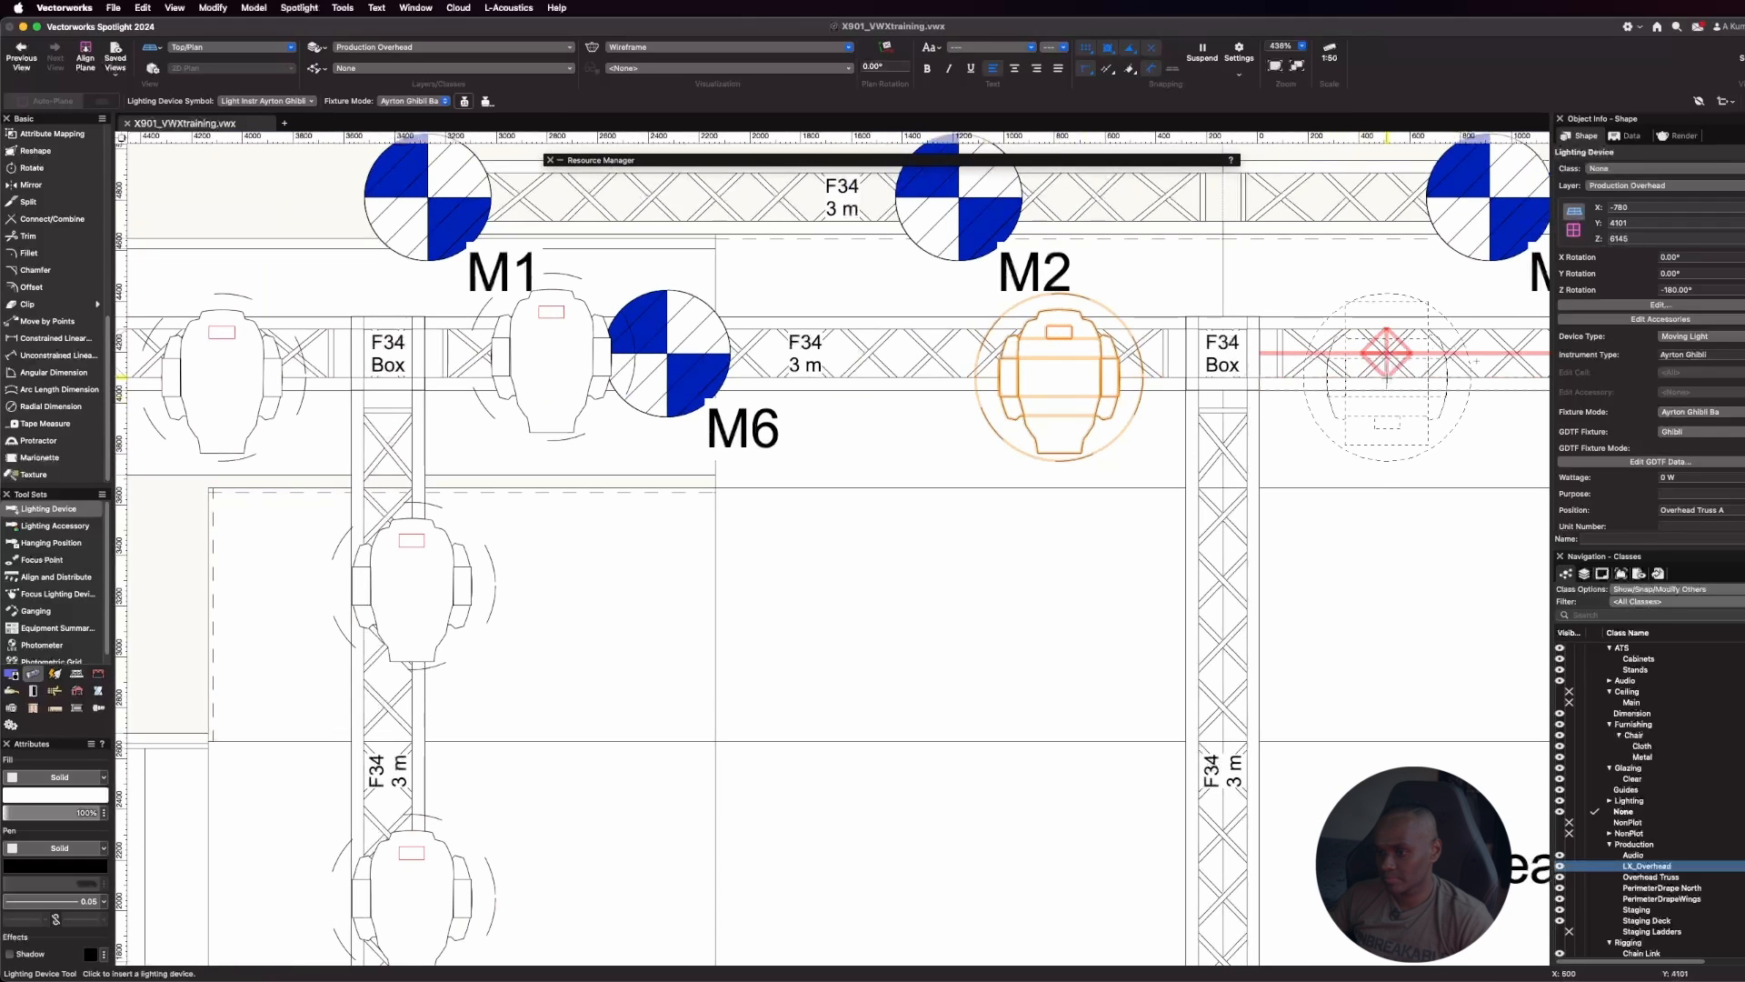
Place two more Ghiblis about 2 m apart on the same upstage chord, one past the centre box and one beside M7
scroll(1386, 354, "down", 3)
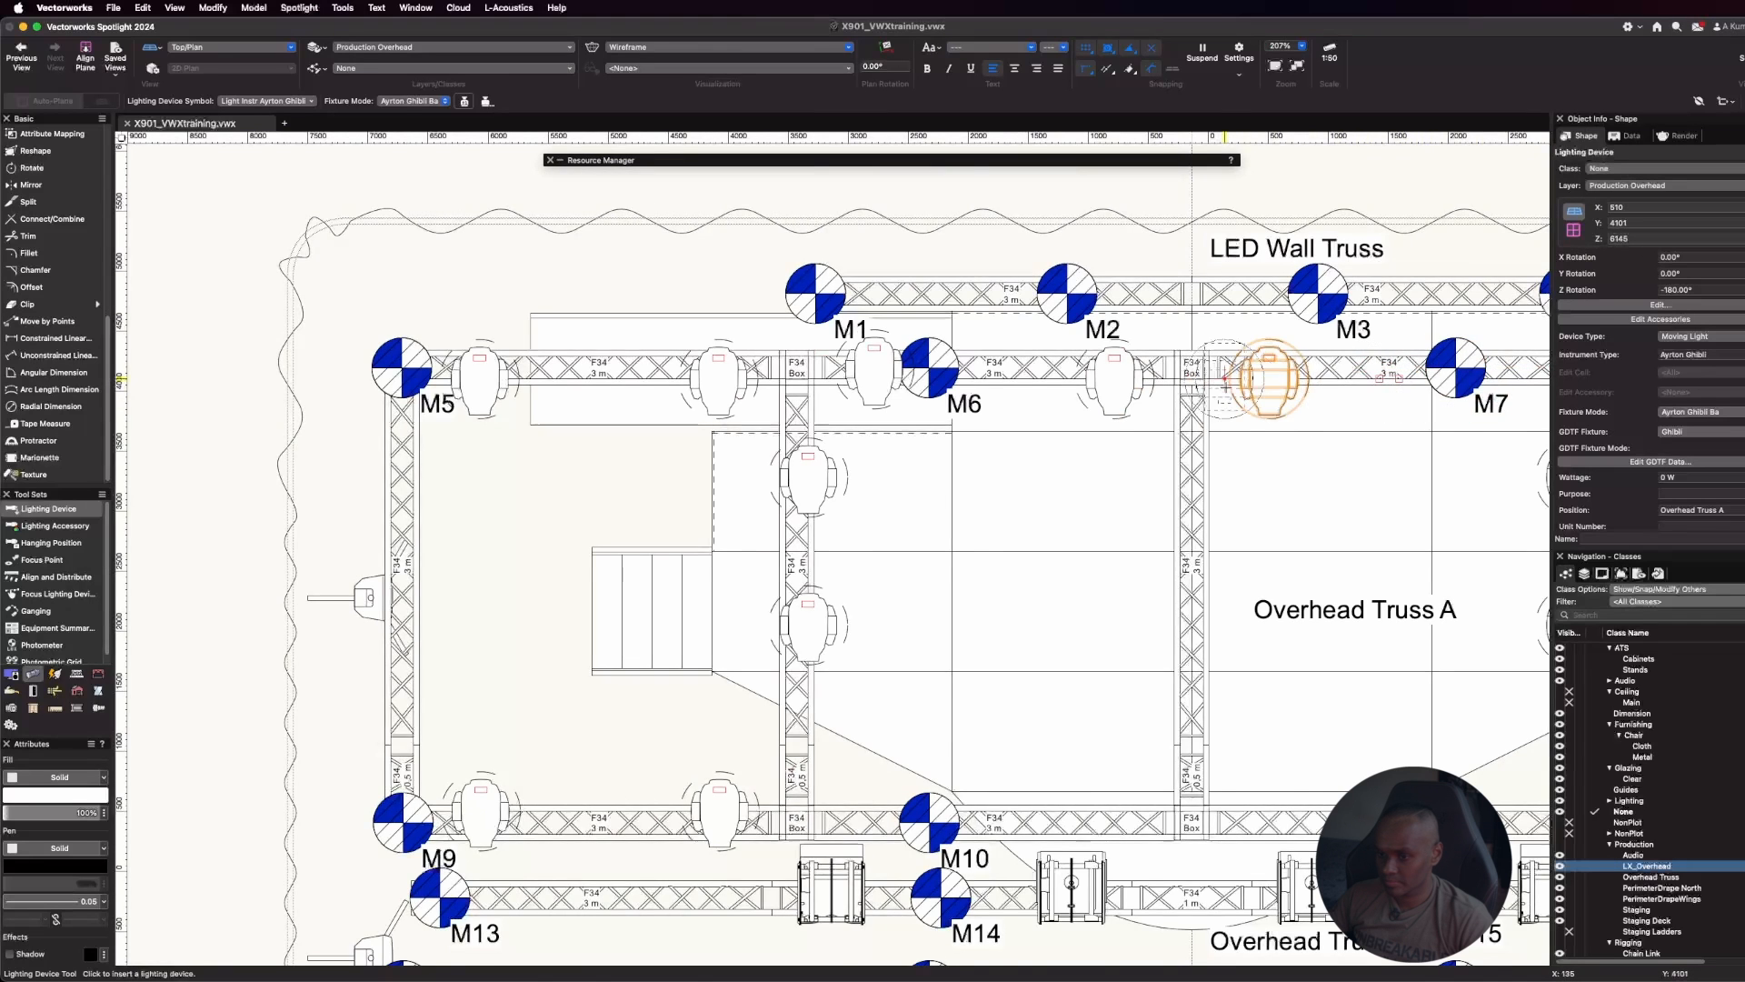
scroll(1264, 378, "down", 1)
scroll(1491, 379, "up", 2)
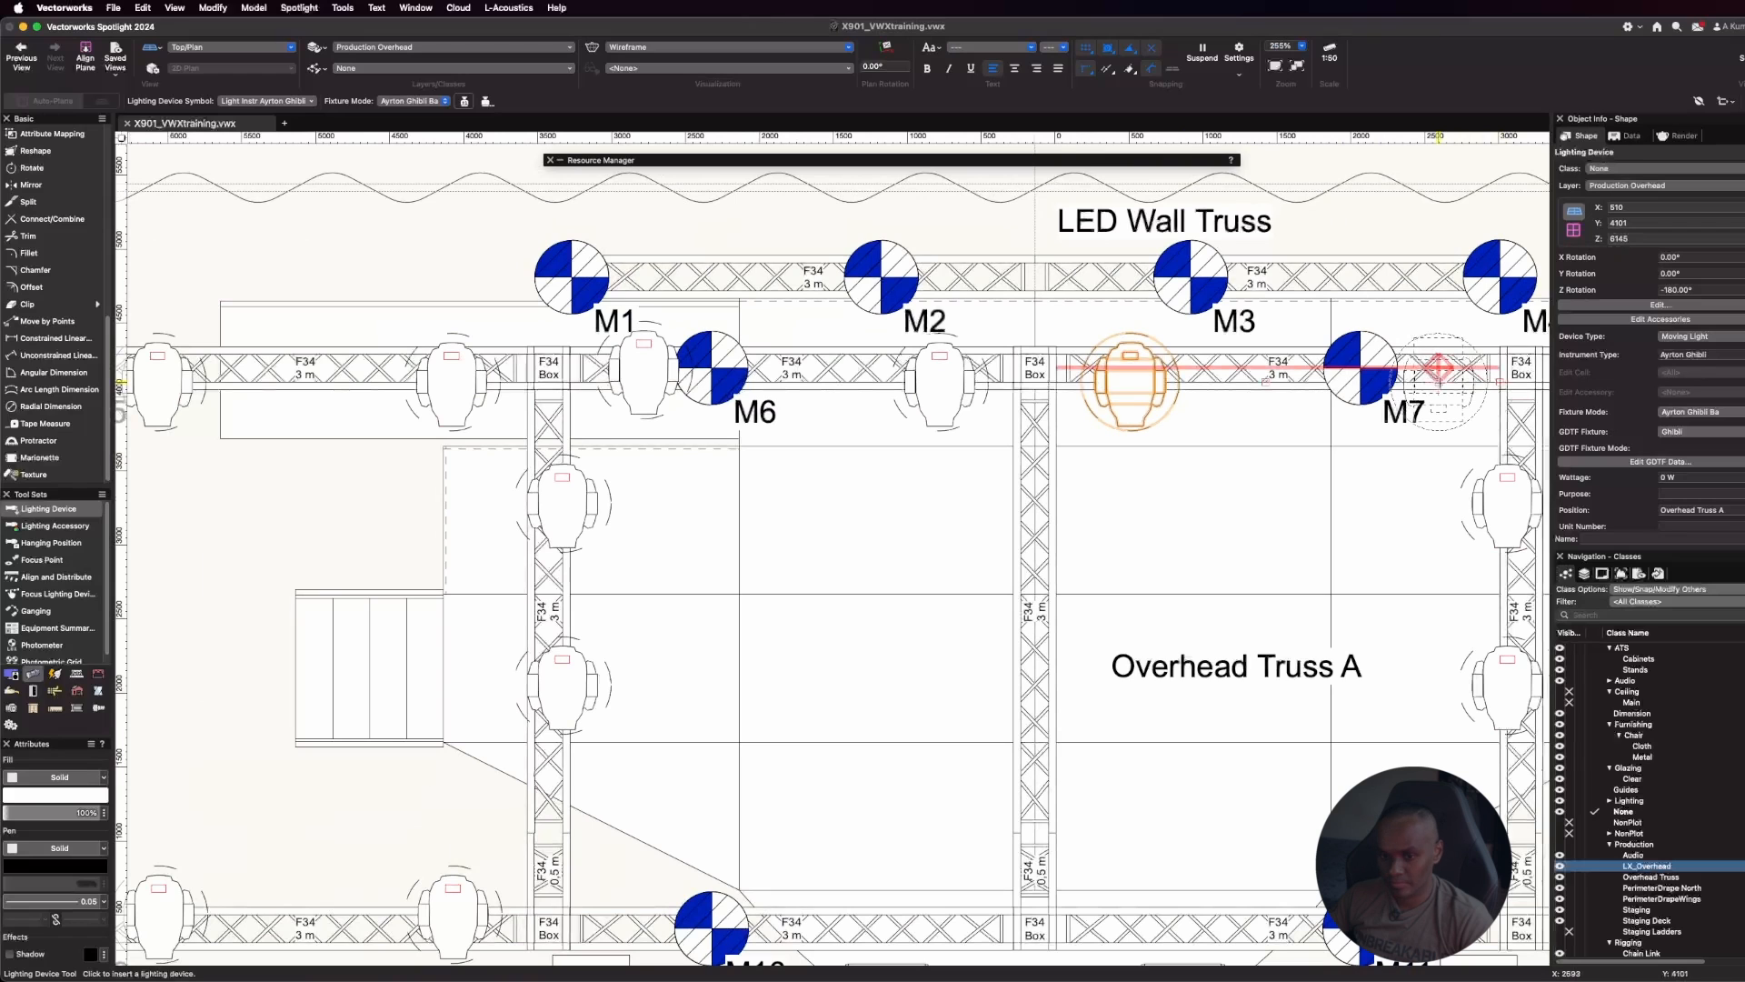
scroll(1439, 368, "up", 1)
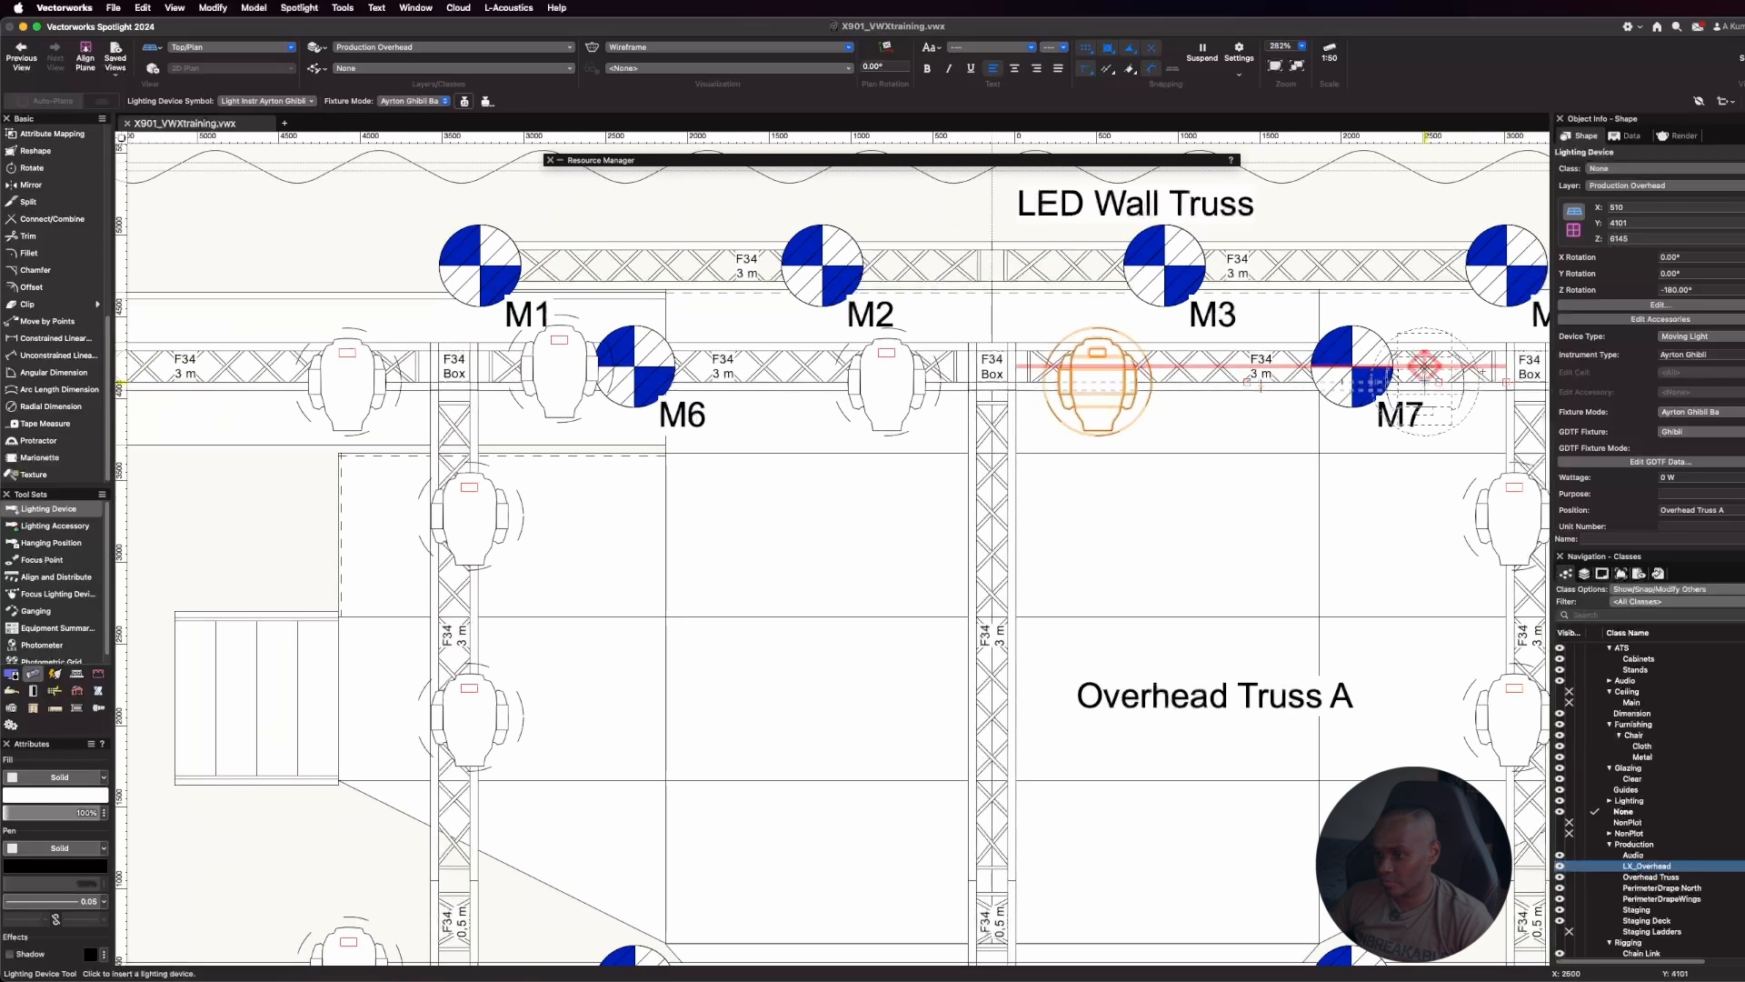
left_click(1424, 366)
scroll(1207, 436, "down", 3)
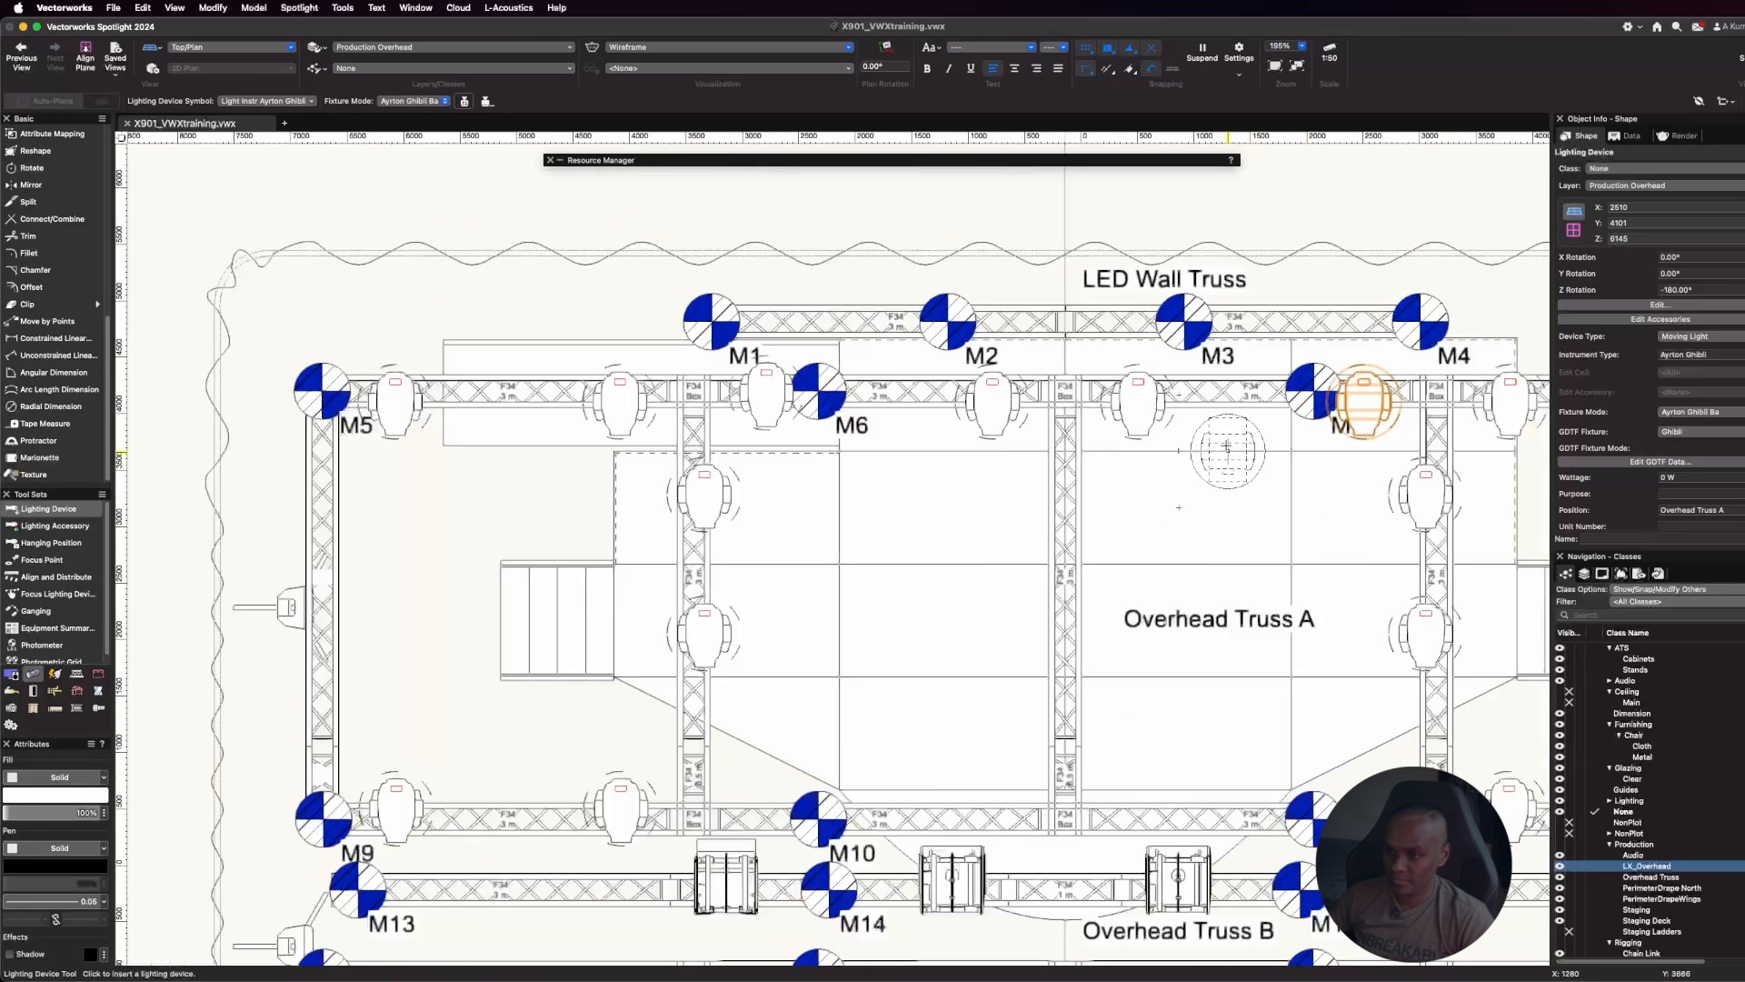
scroll(952, 411, "down", 2)
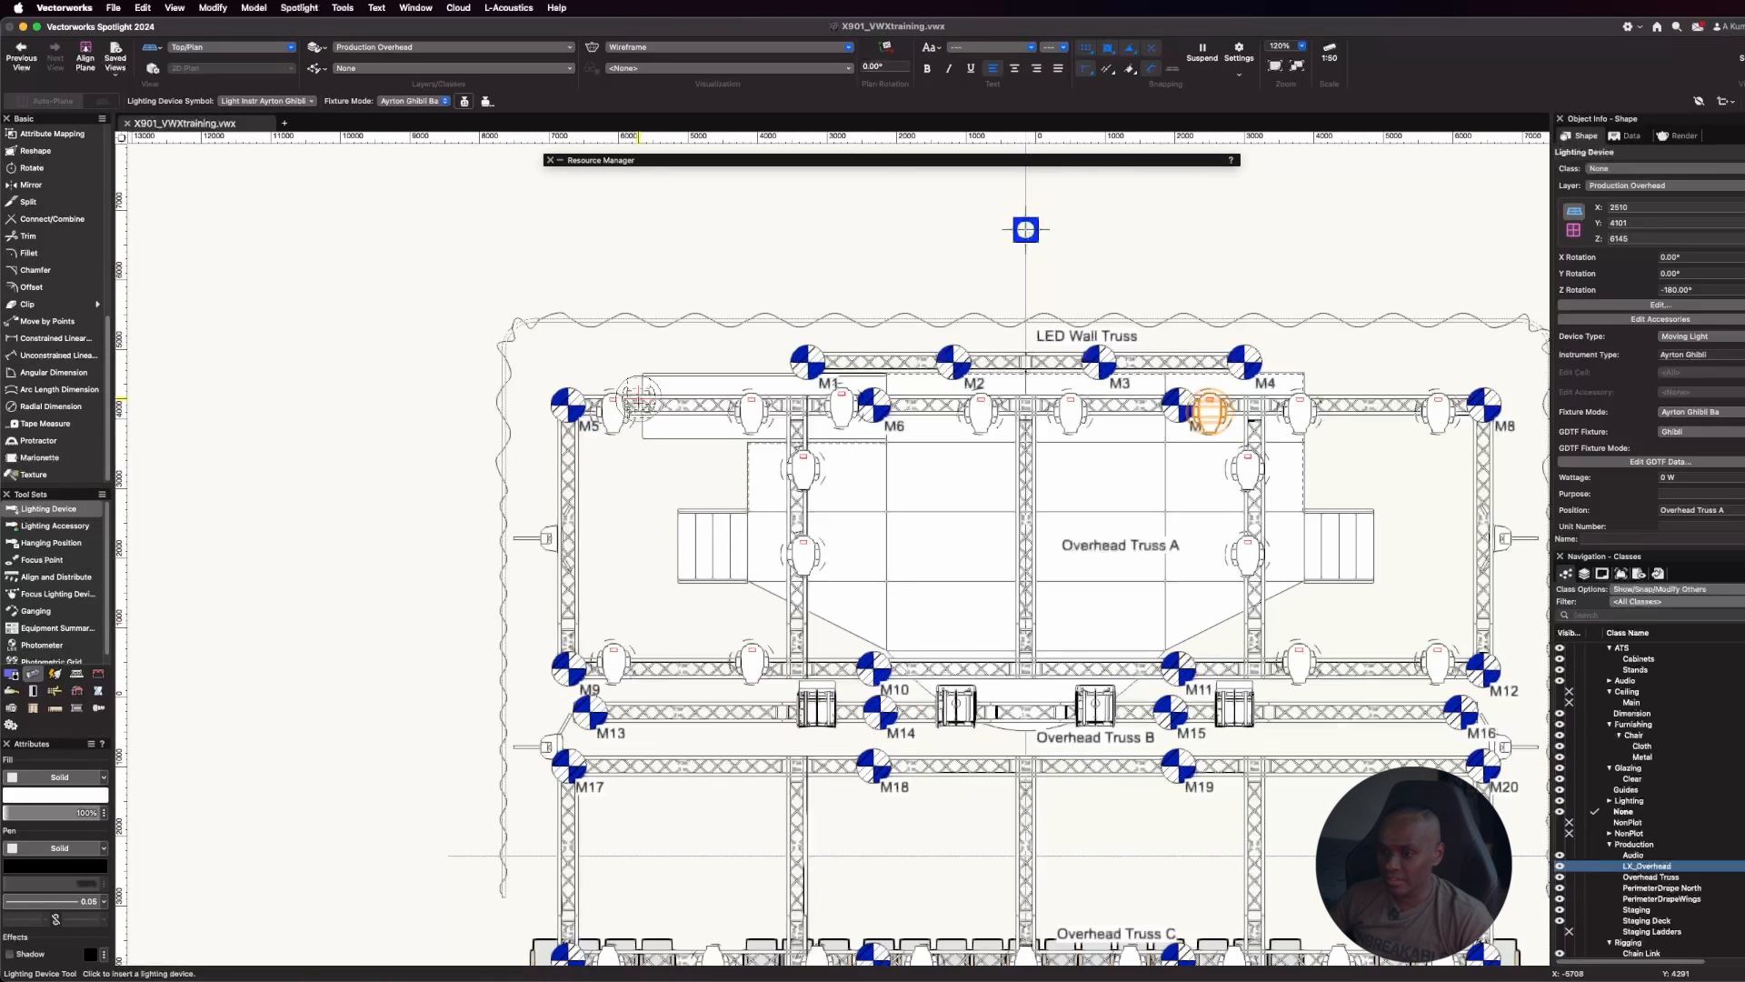
key("x")
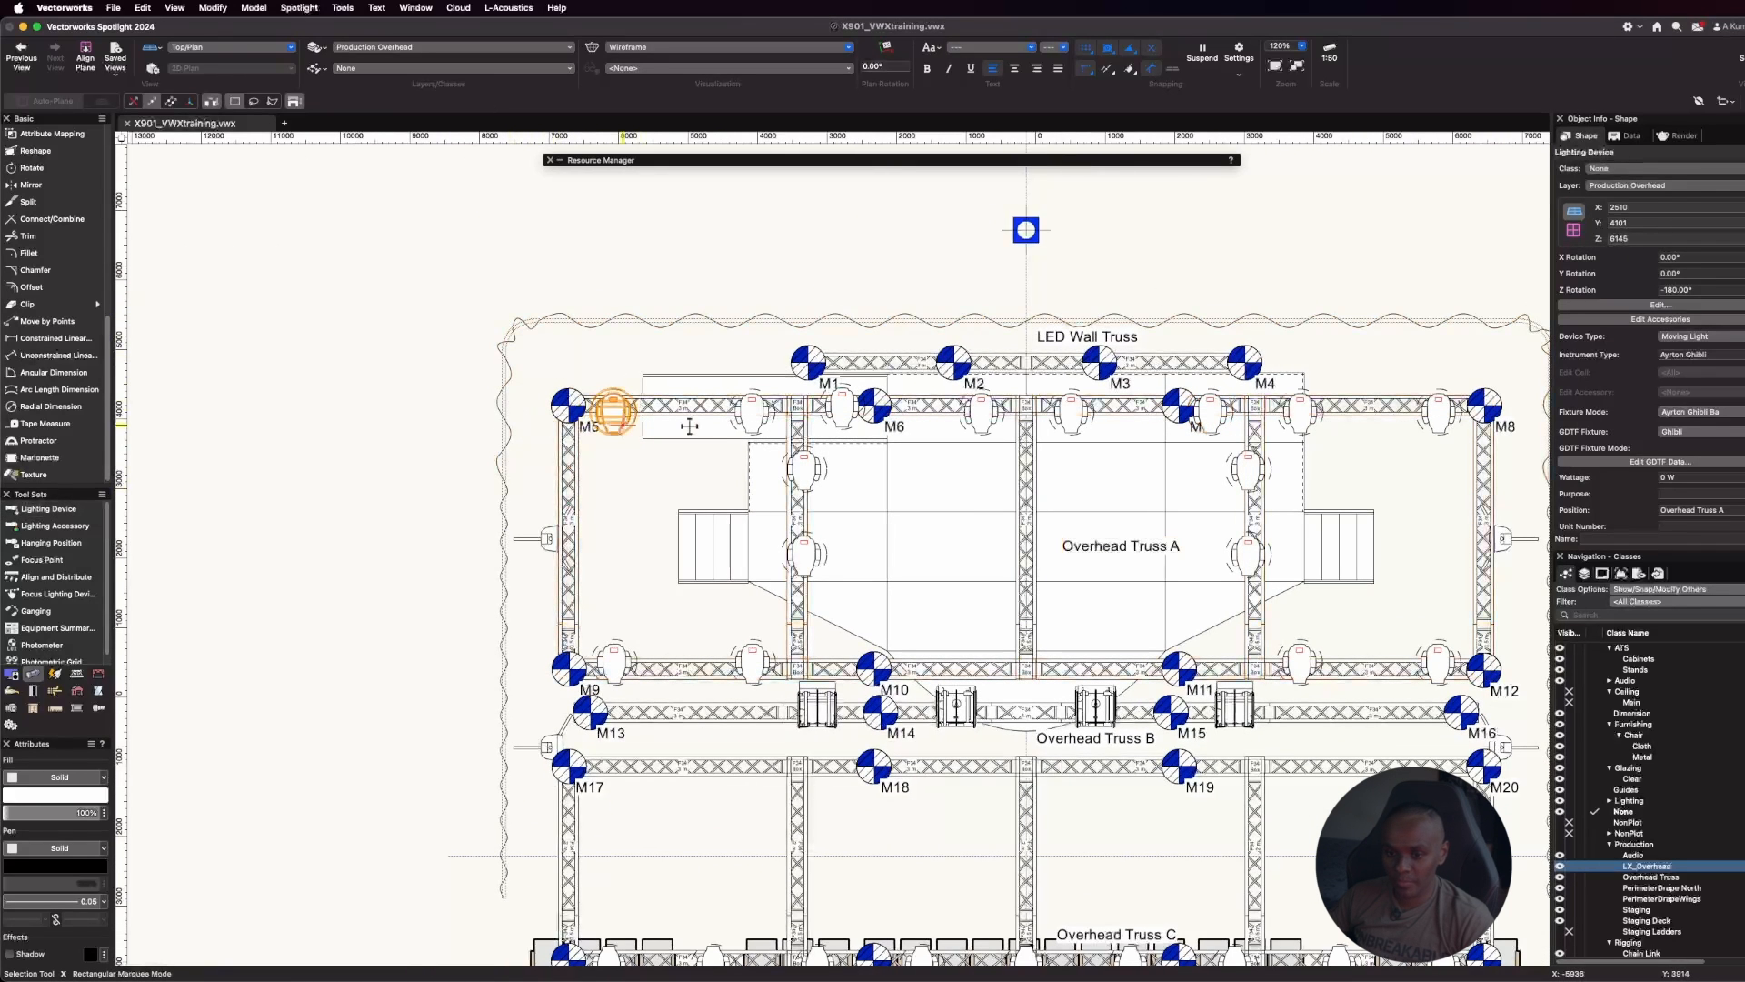
Select all eight Ghibli lights along Overhead Truss A's upstage chord and align their insertion points horizontally
left_click(760, 420, "shift")
left_click(984, 417, "shift")
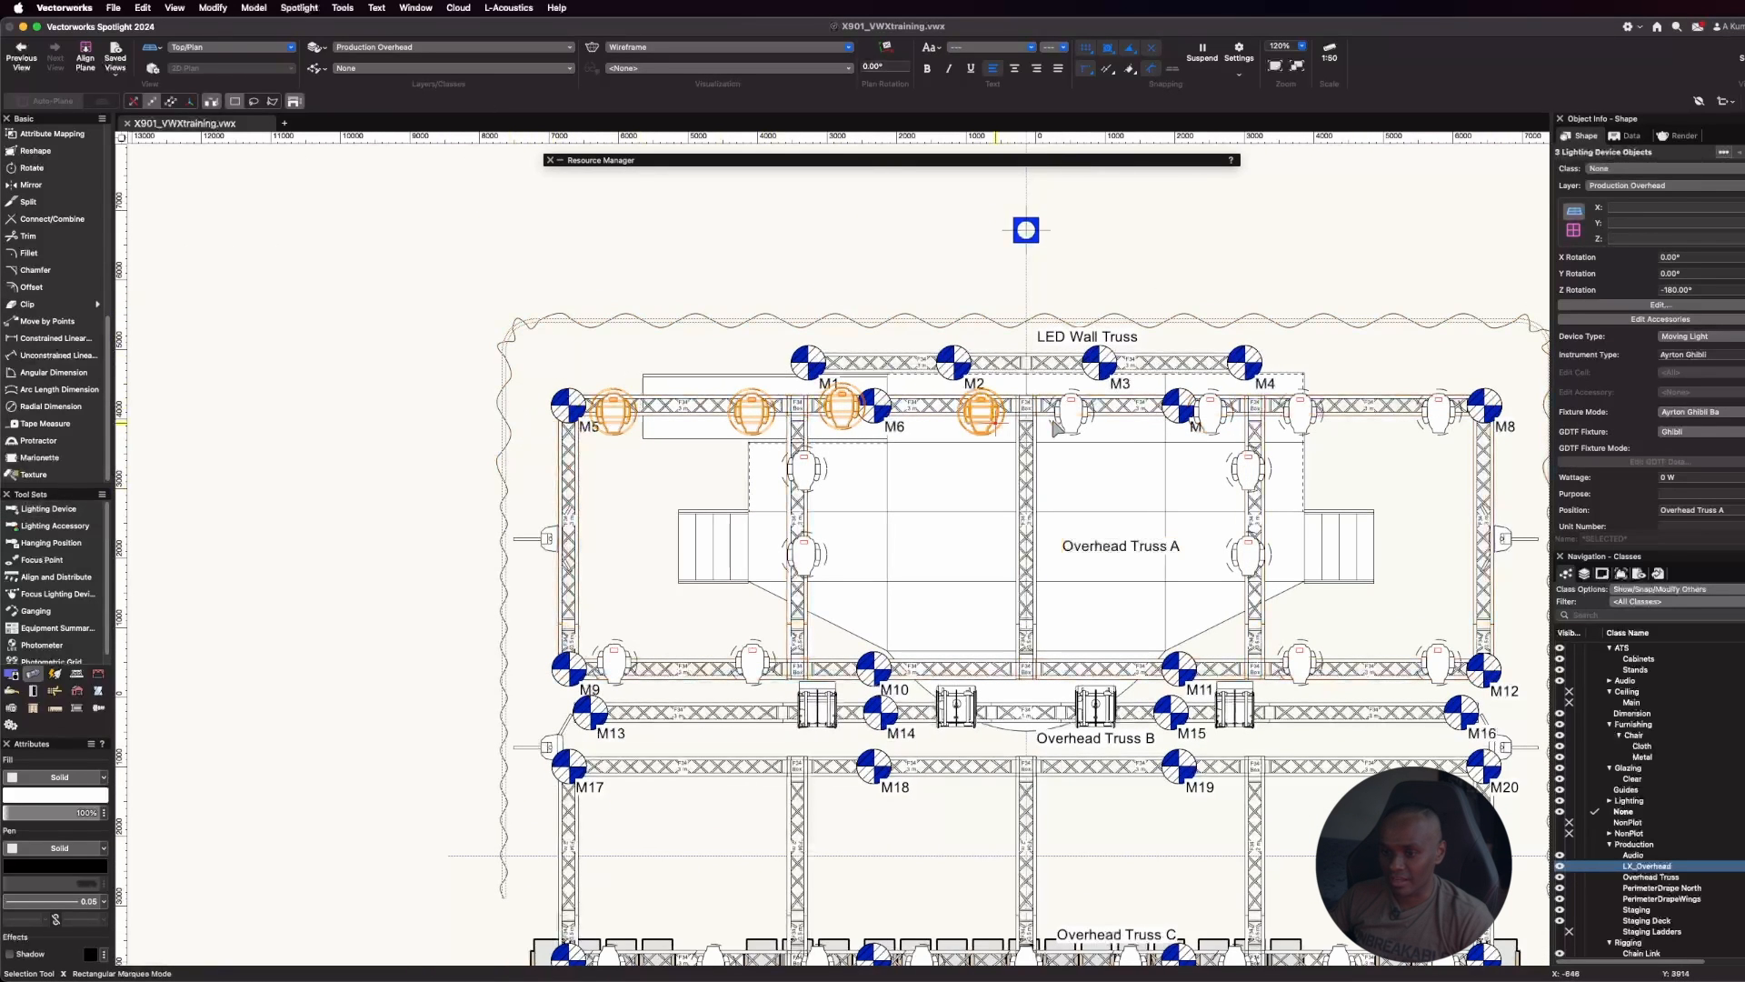
left_click(1073, 418, "shift")
left_click(1304, 420, "shift")
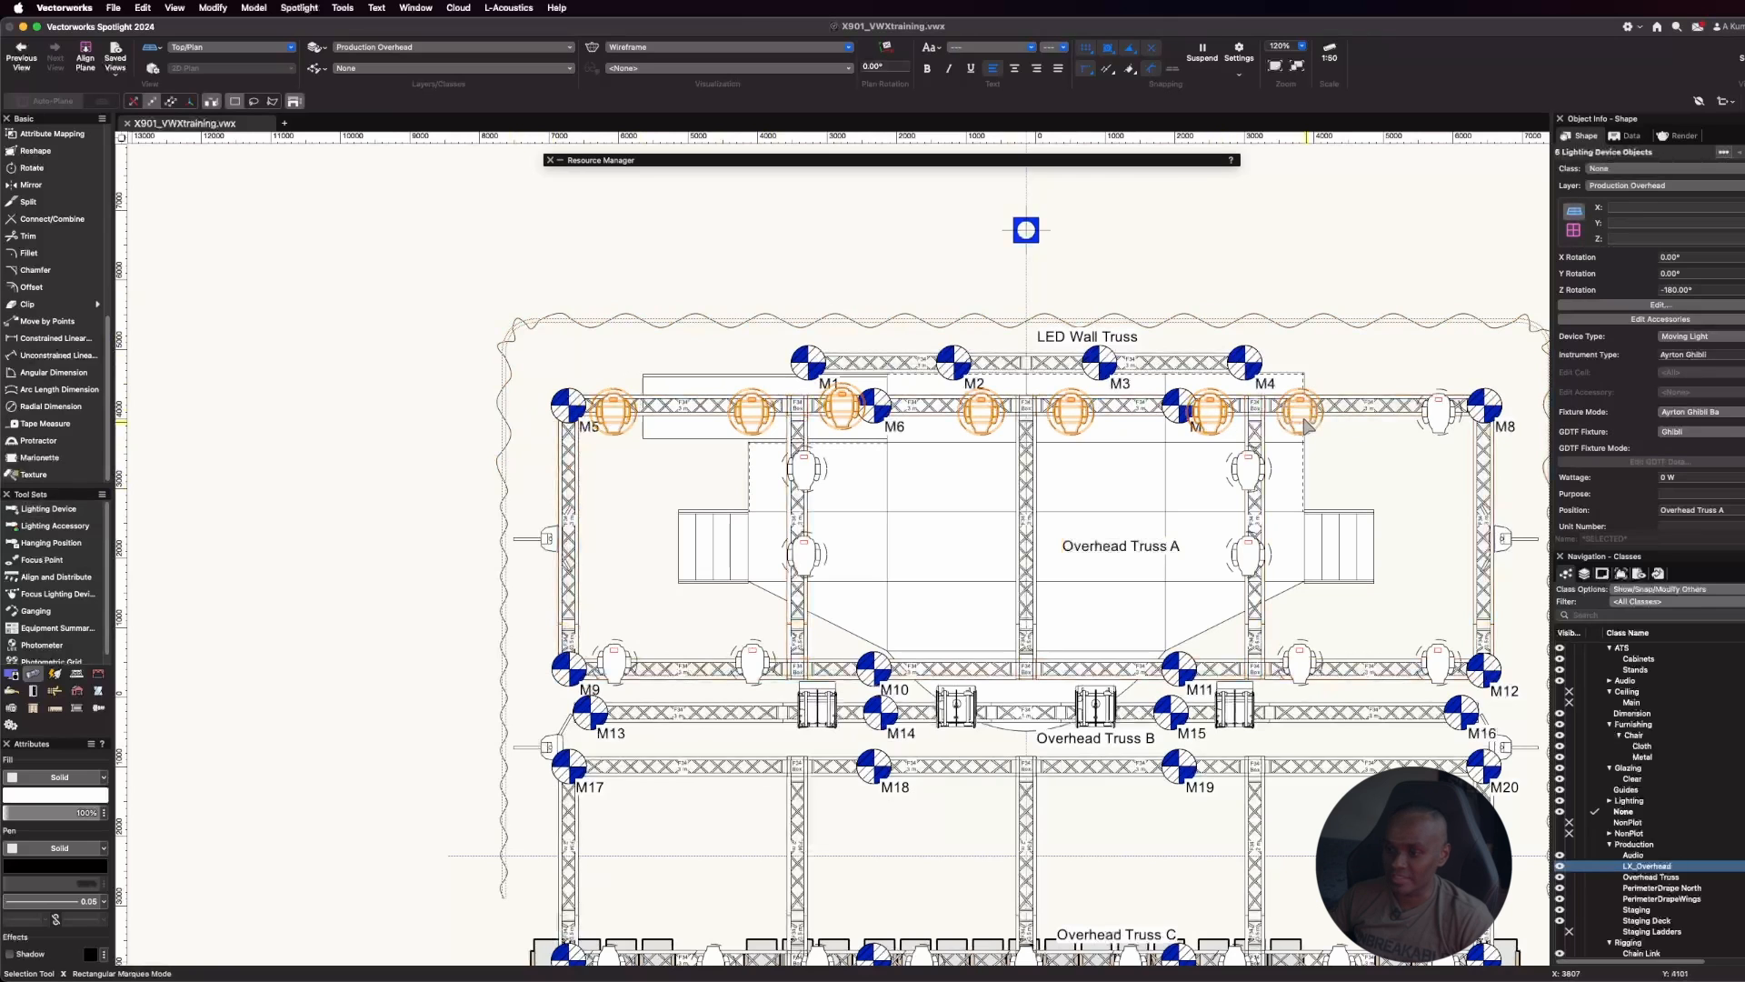
left_click(1444, 419, "shift")
right_click(1449, 427)
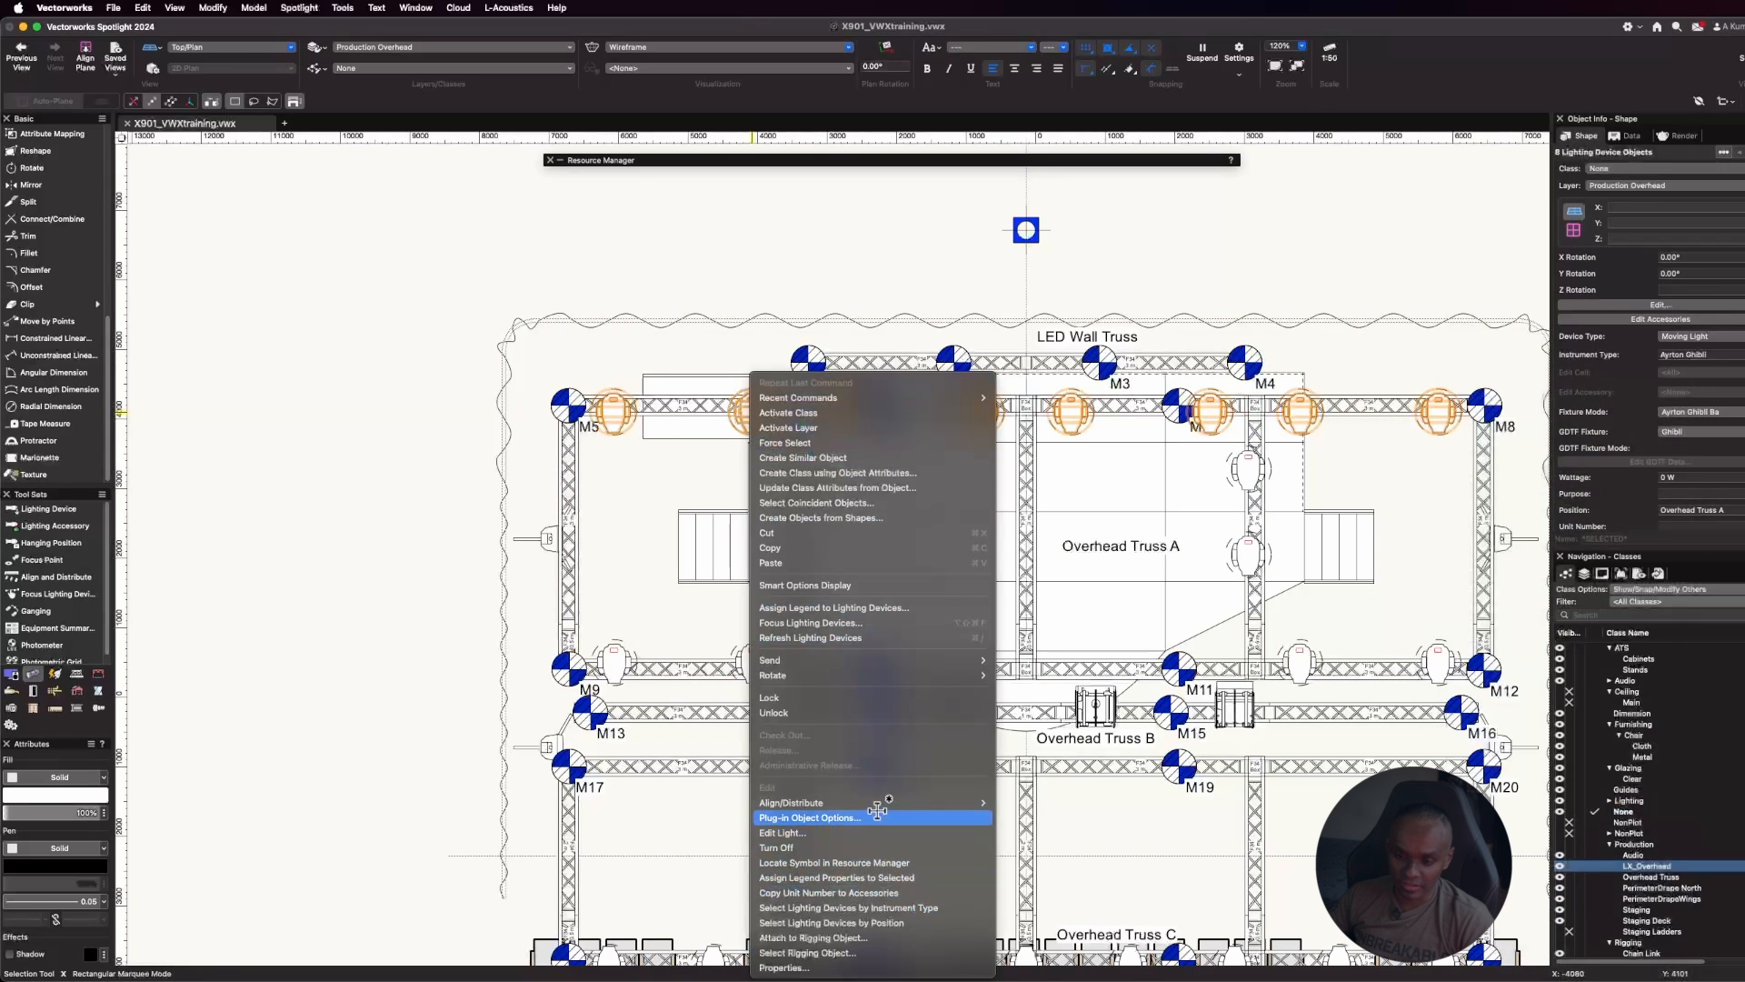
mouse_move(879, 807)
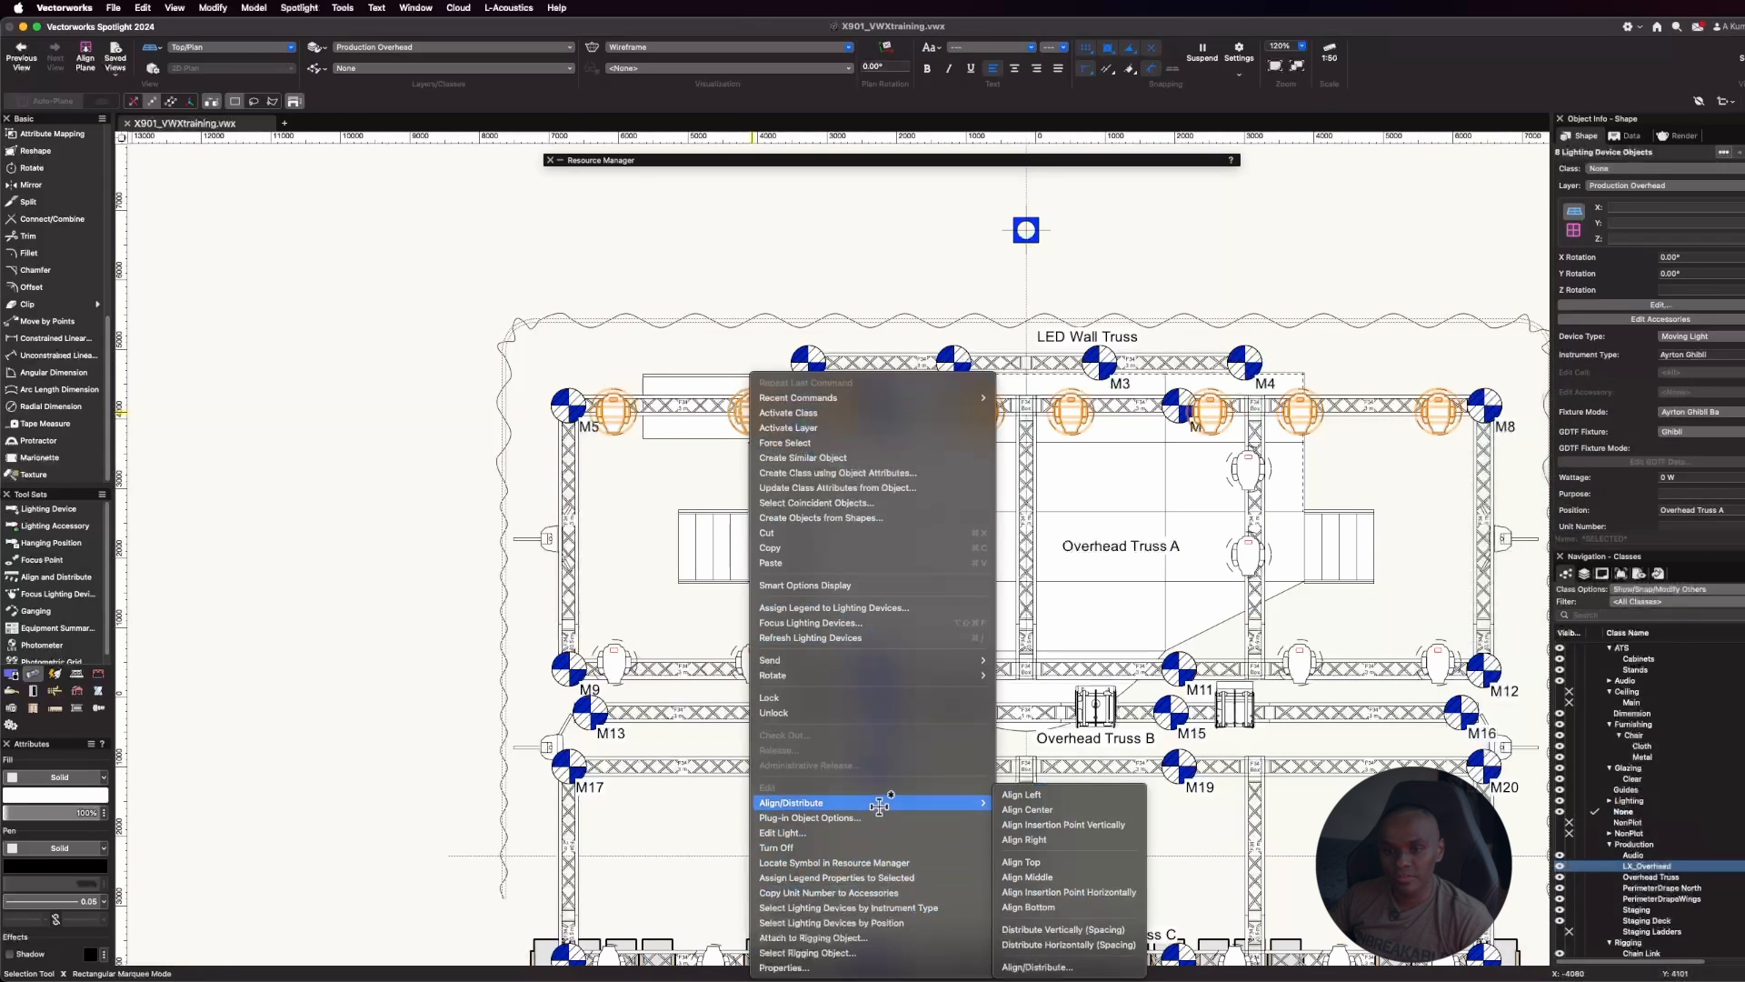
left_click(1093, 893)
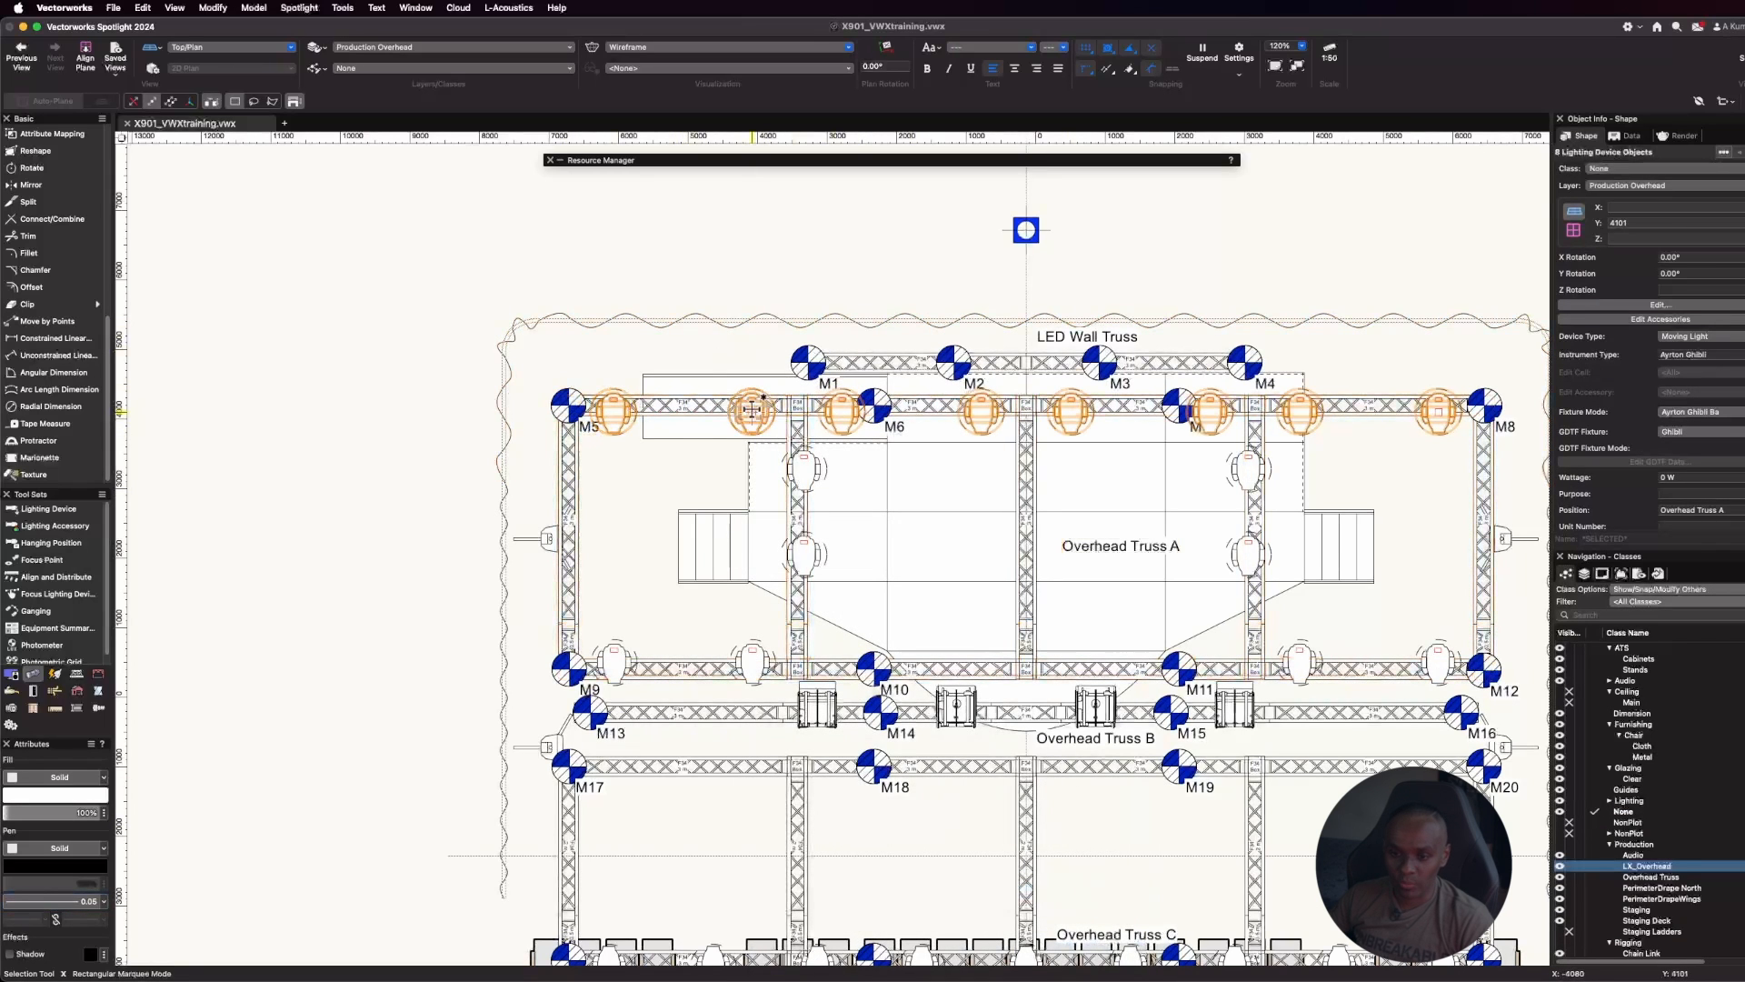
Distribute the eight selected upstage Ghiblis horizontally with equal spacing, and clear the selection
right_click(760, 409)
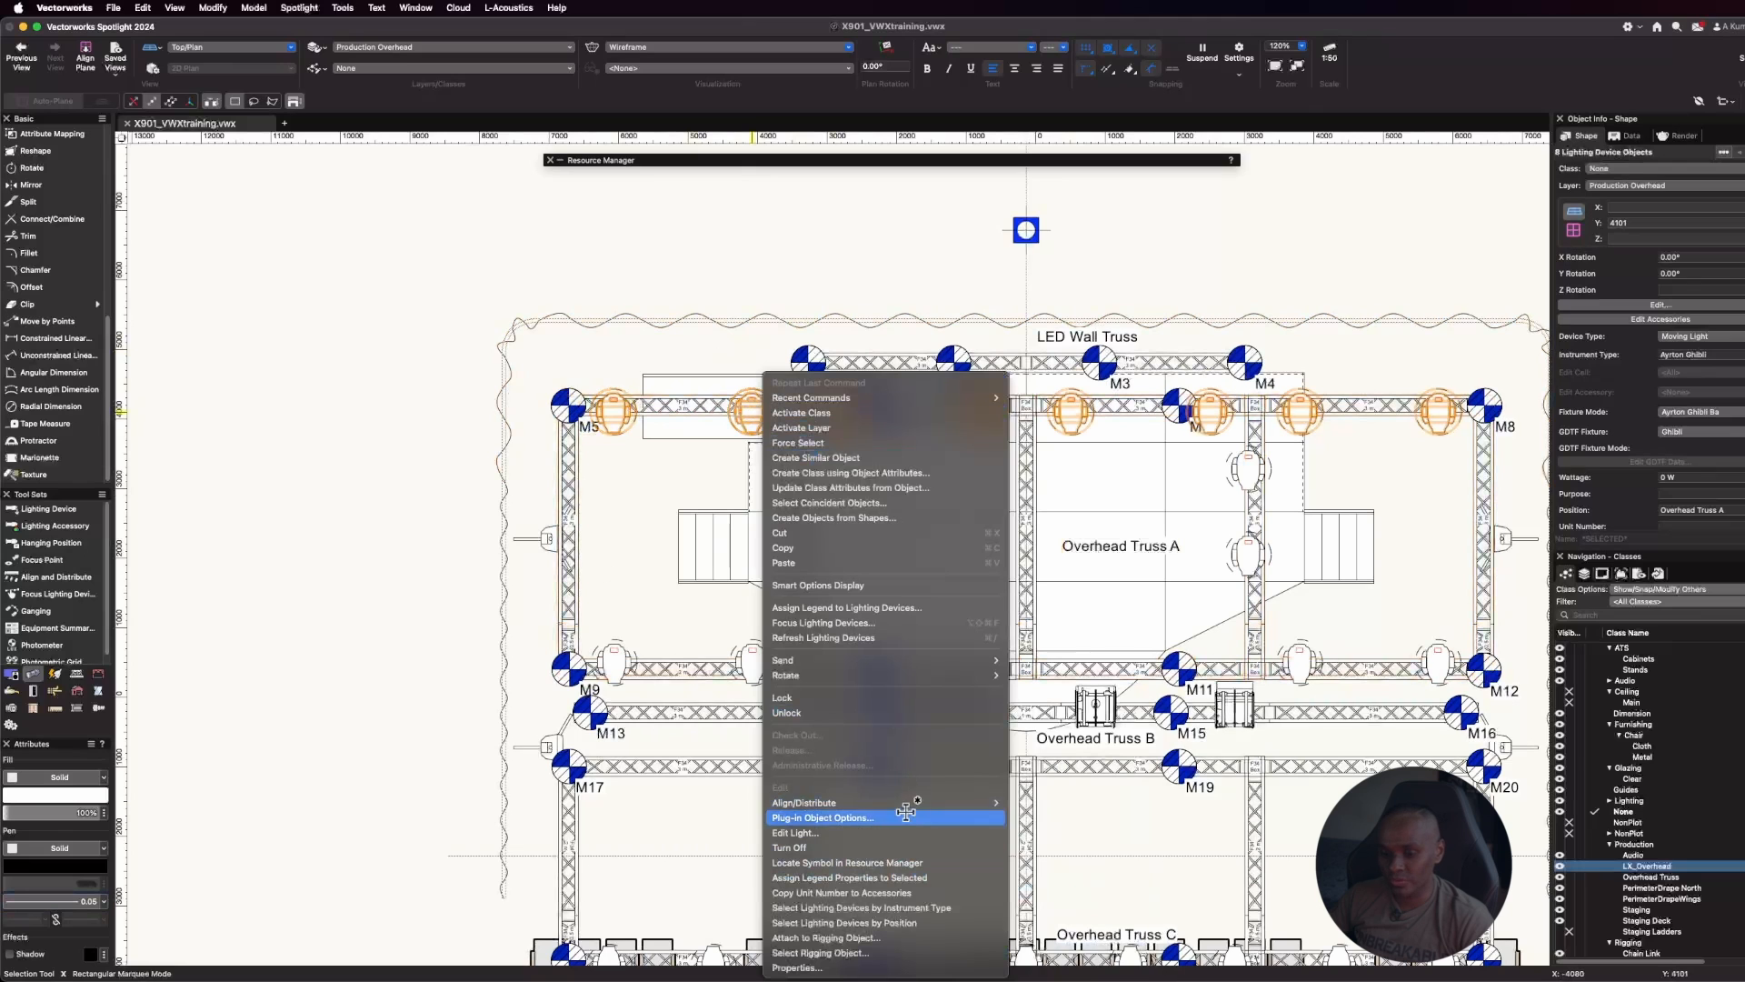
mouse_move(916, 800)
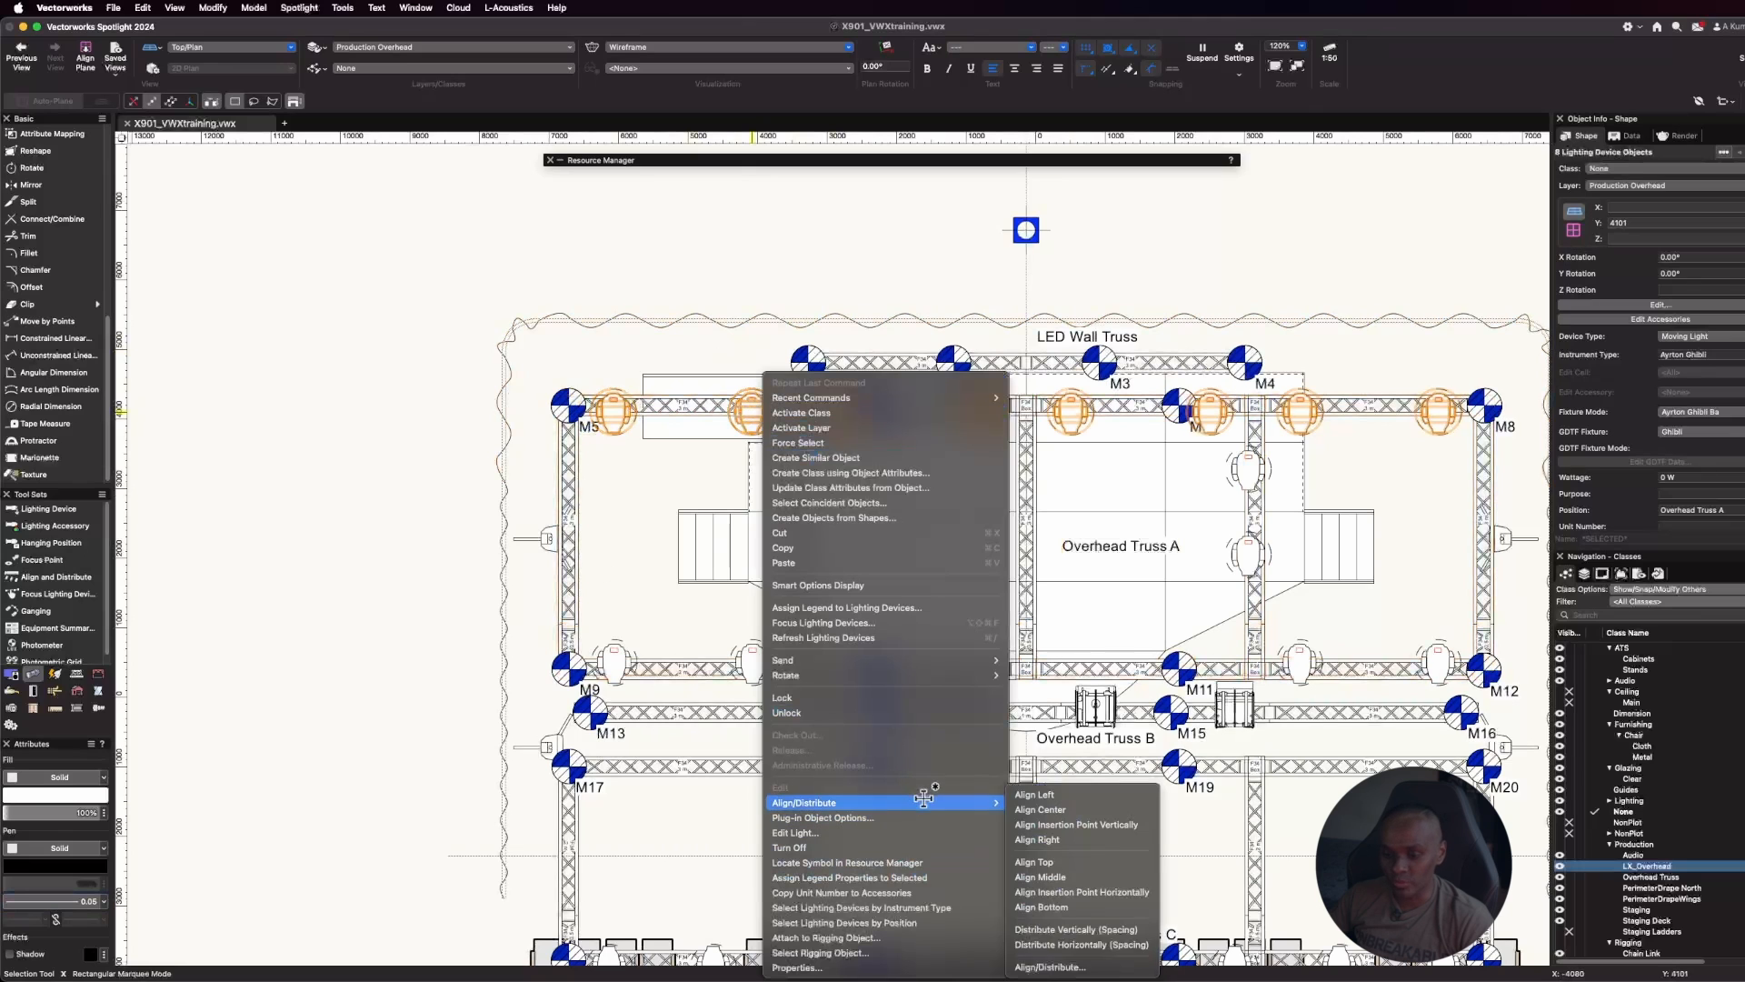
left_click(1116, 944)
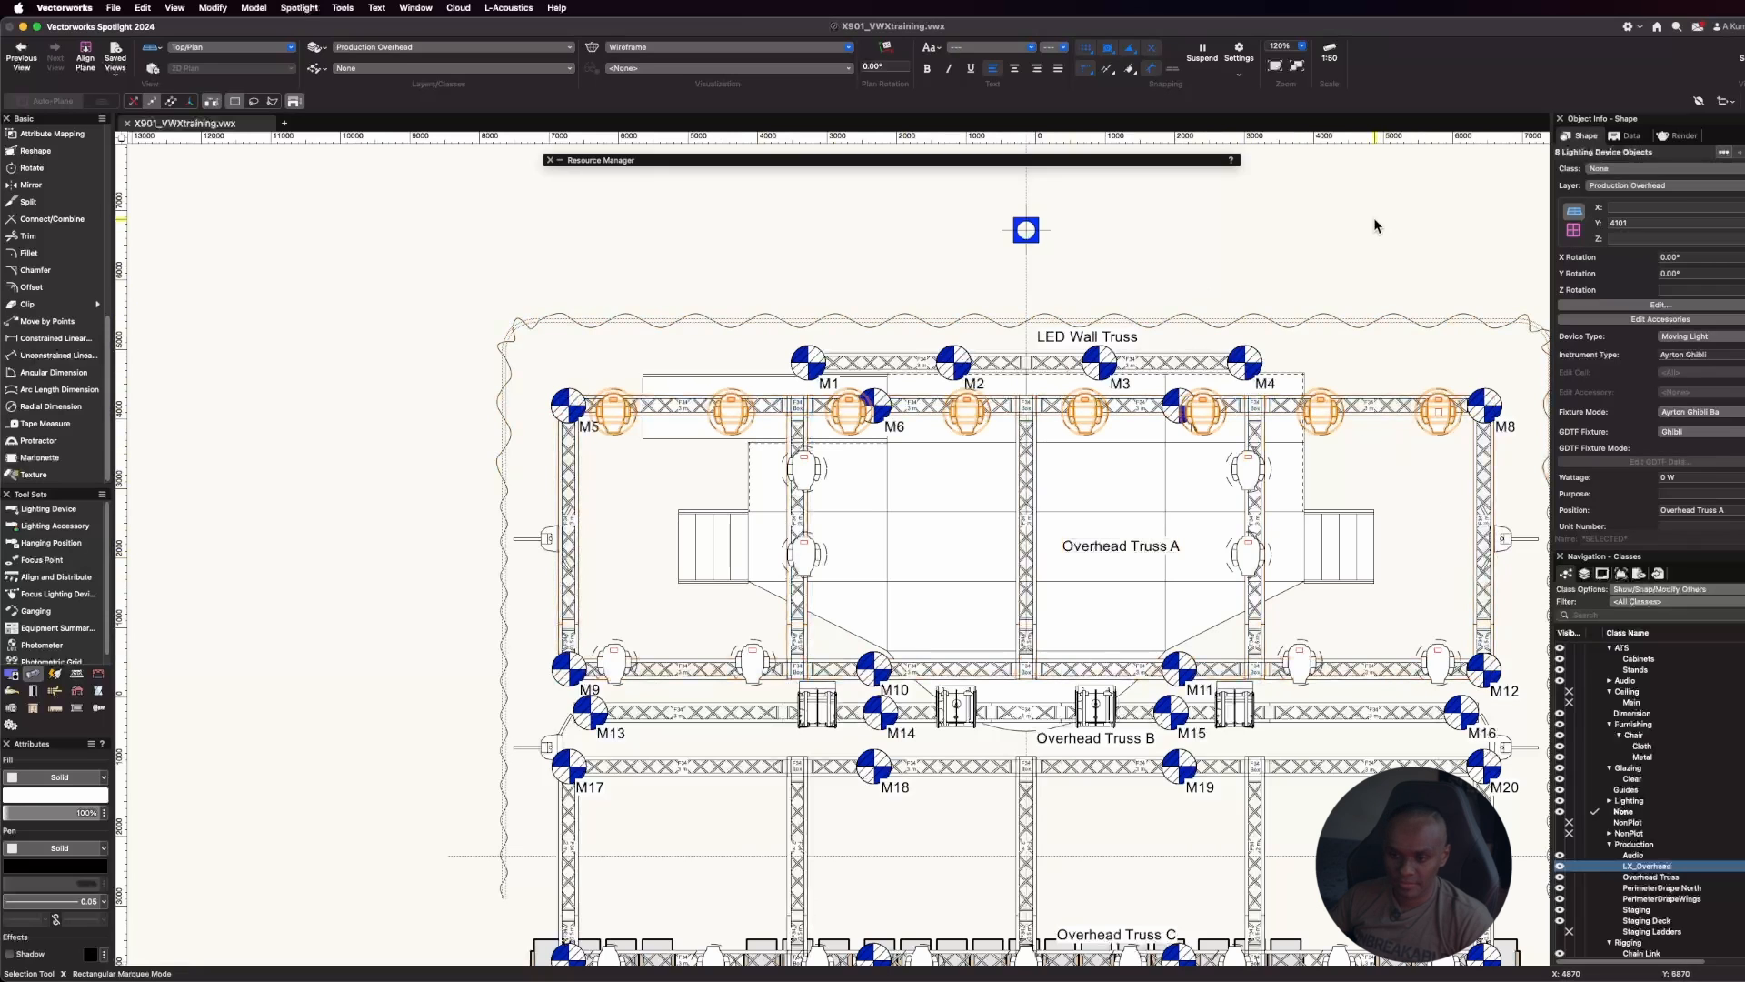
left_click(1414, 269)
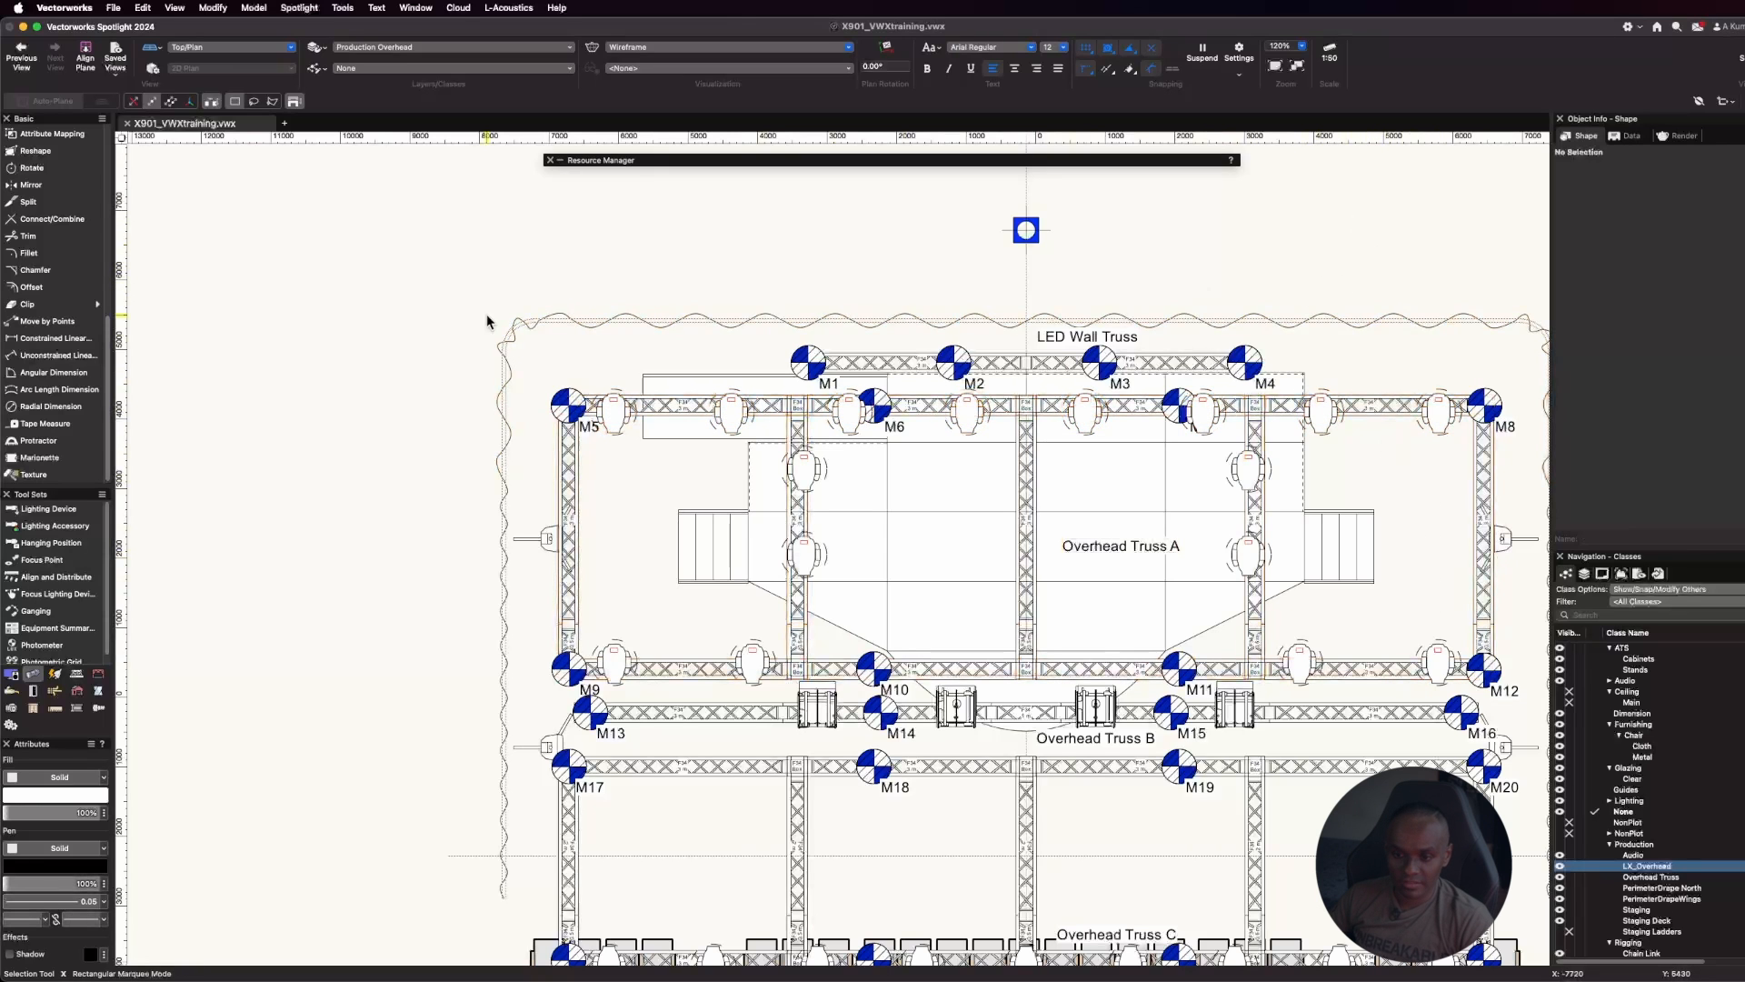
Search the lighting device symbols for "martin mac aura" and choose Light Instr Martin Mac Aura XB for insertion
scroll(696, 409, "down", 1)
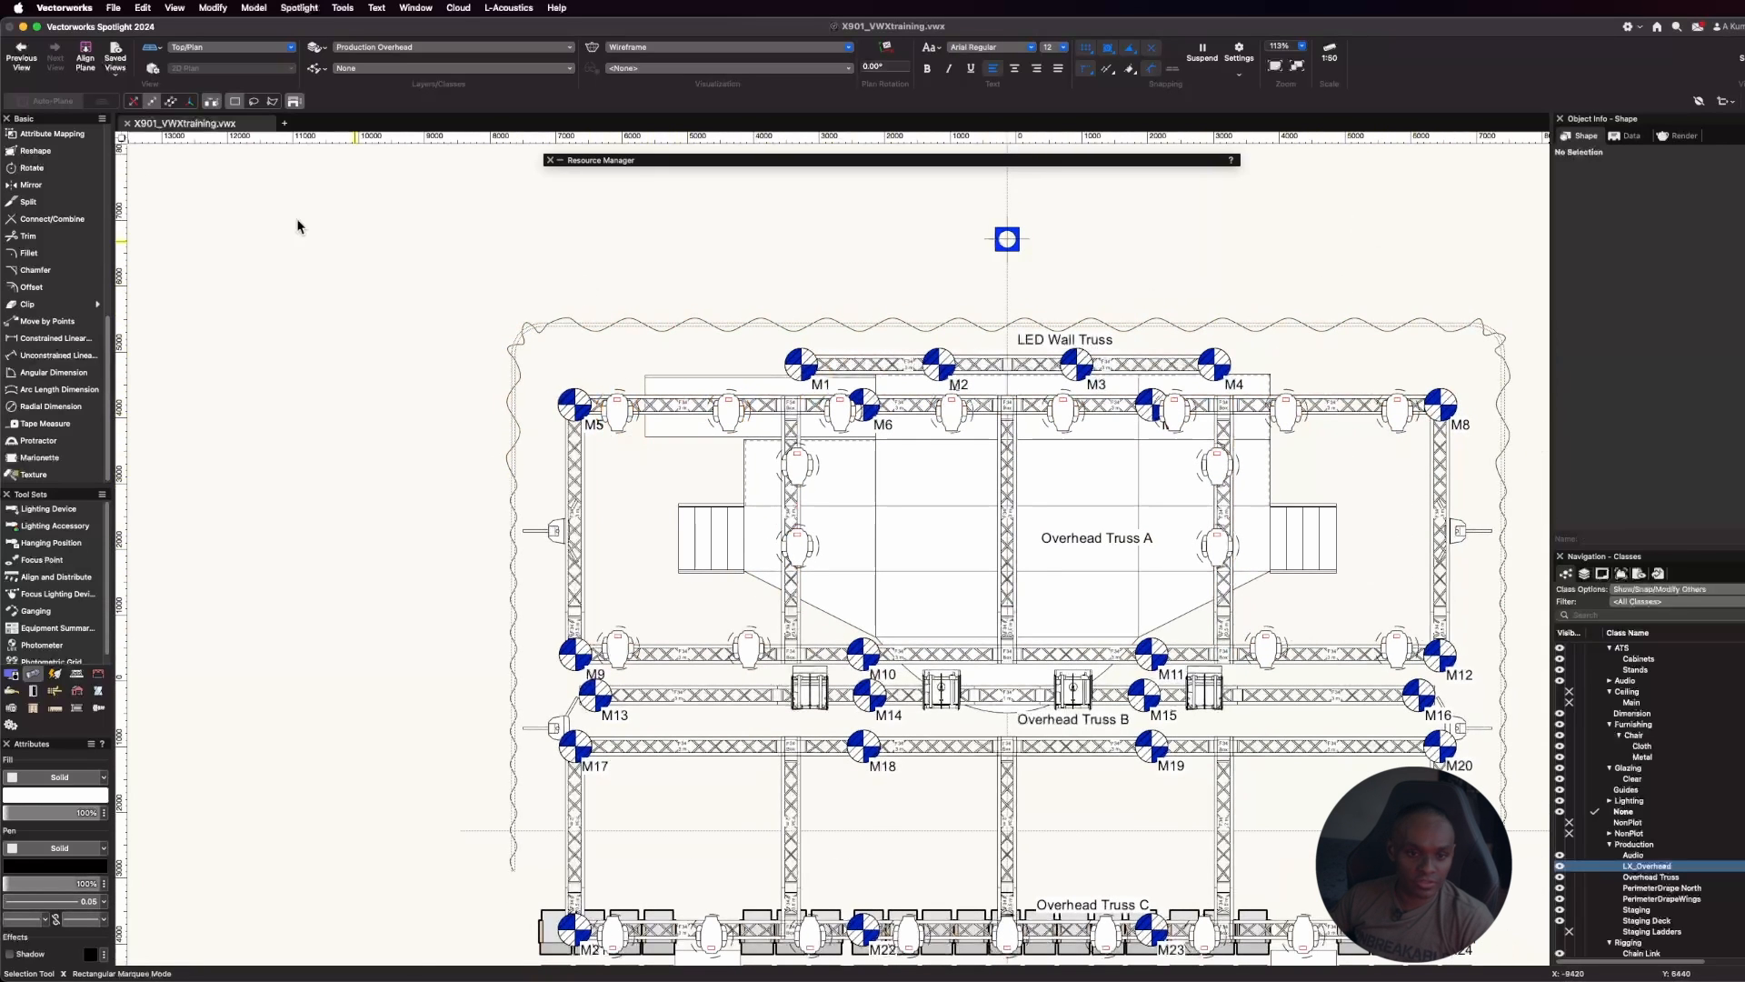
left_click(48, 509)
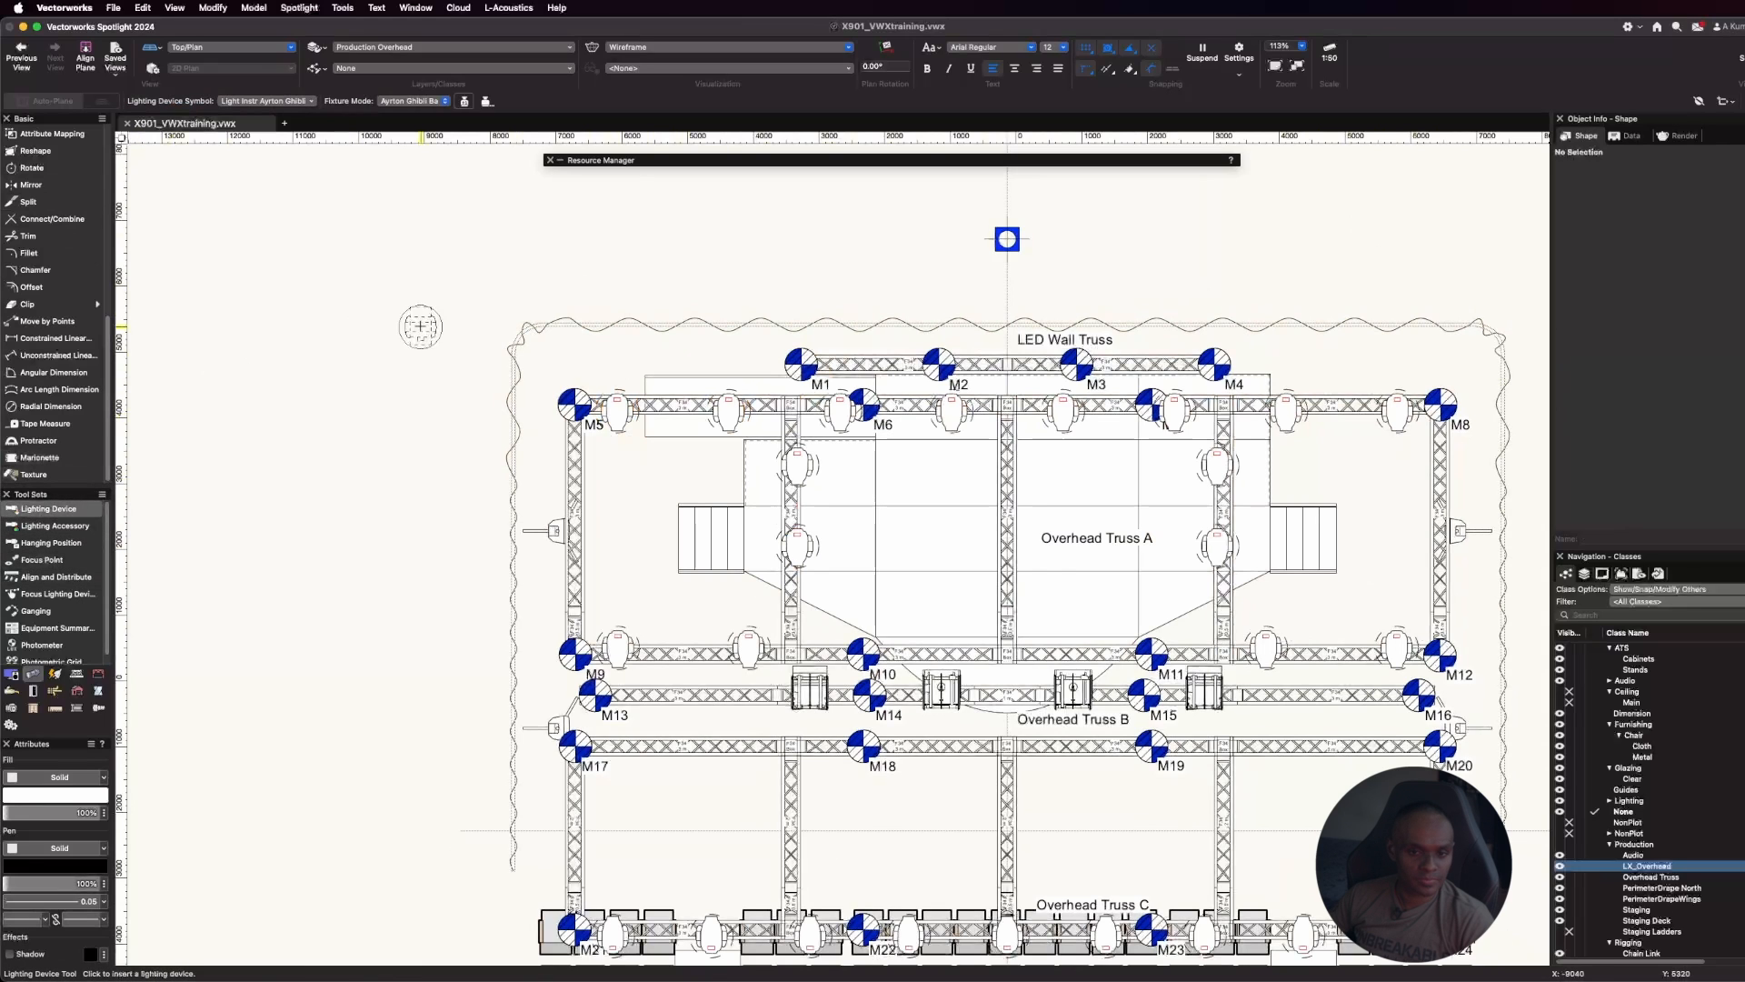
left_click(296, 102)
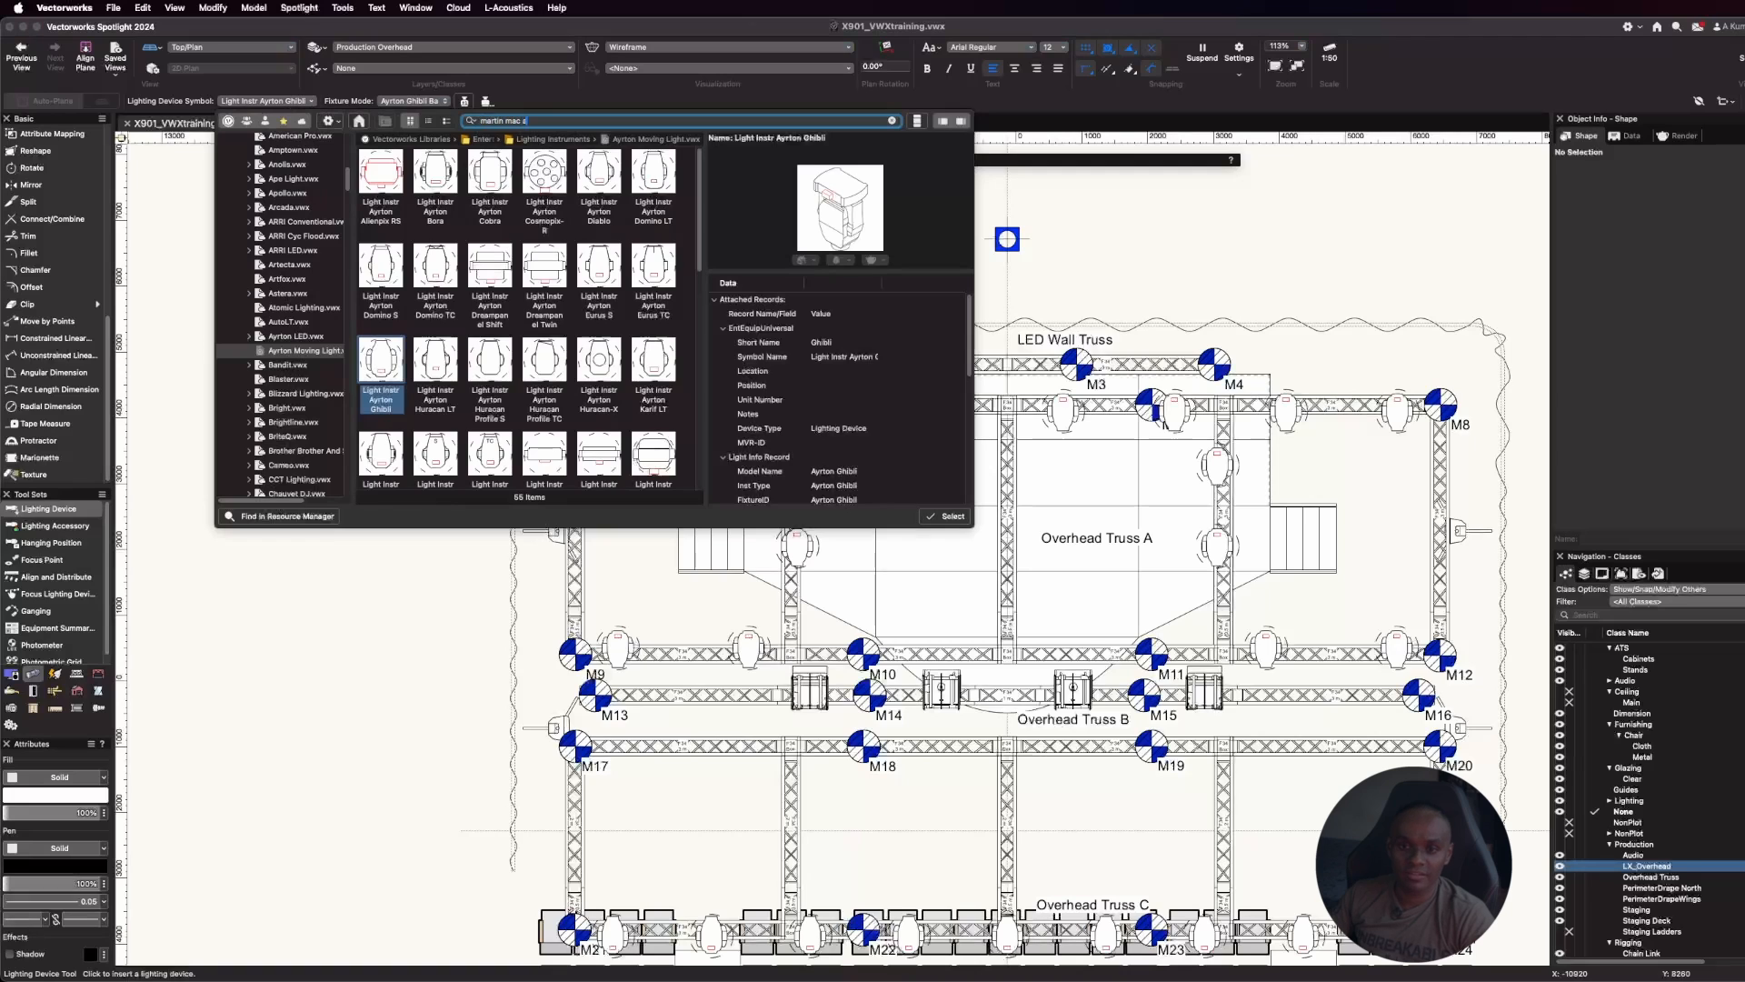
key("Return")
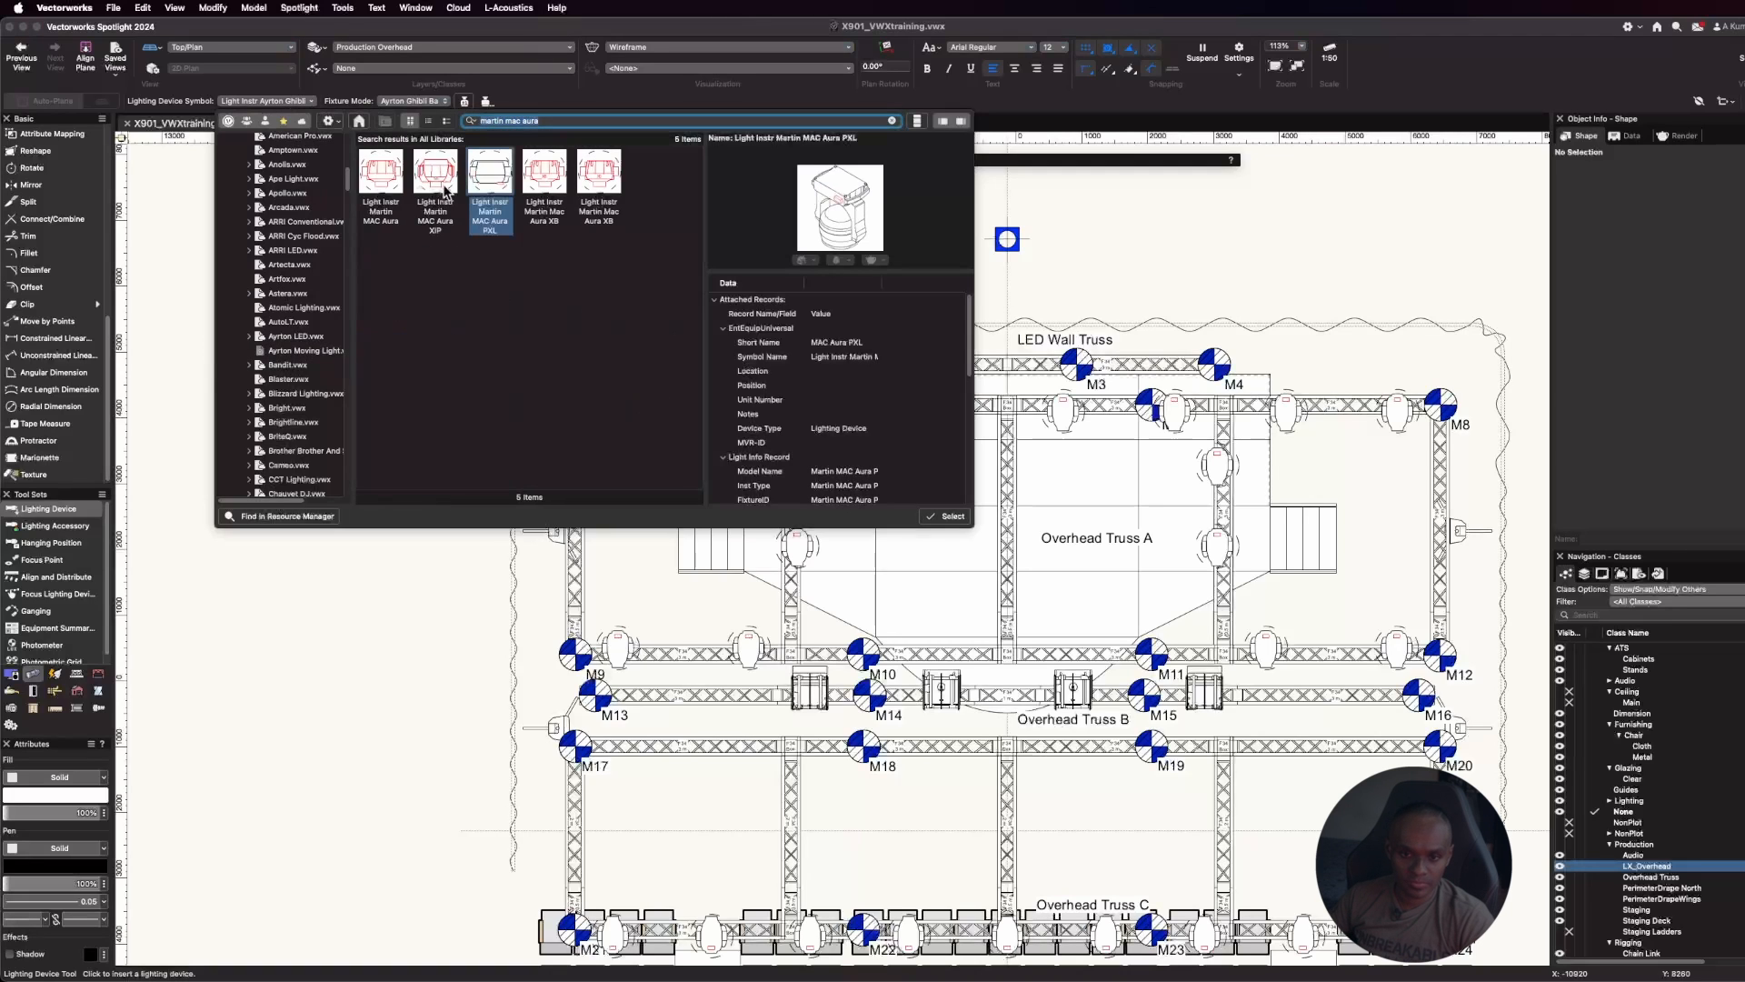
left_click(557, 209)
left_click(936, 514)
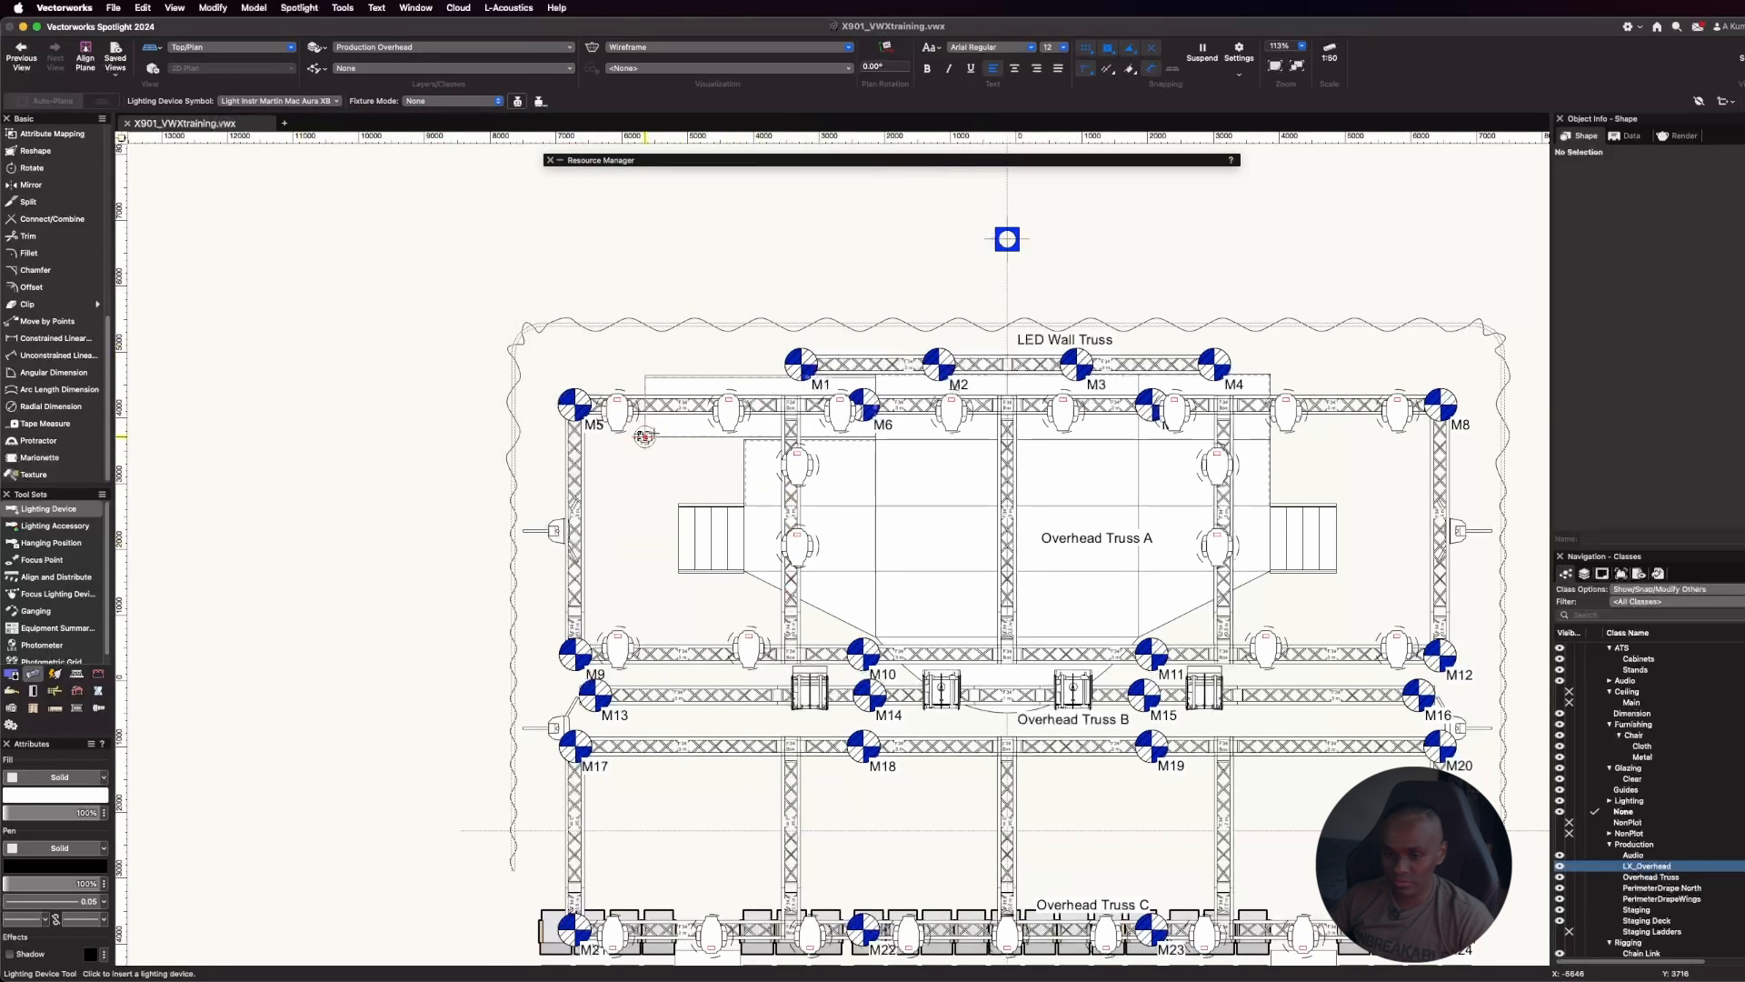
Place two Martin Mac Aura XB lights about 0.5 m apart on Overhead Truss A's upstage chord, between the first two Ghiblis beside M5
scroll(637, 434, "up", 5)
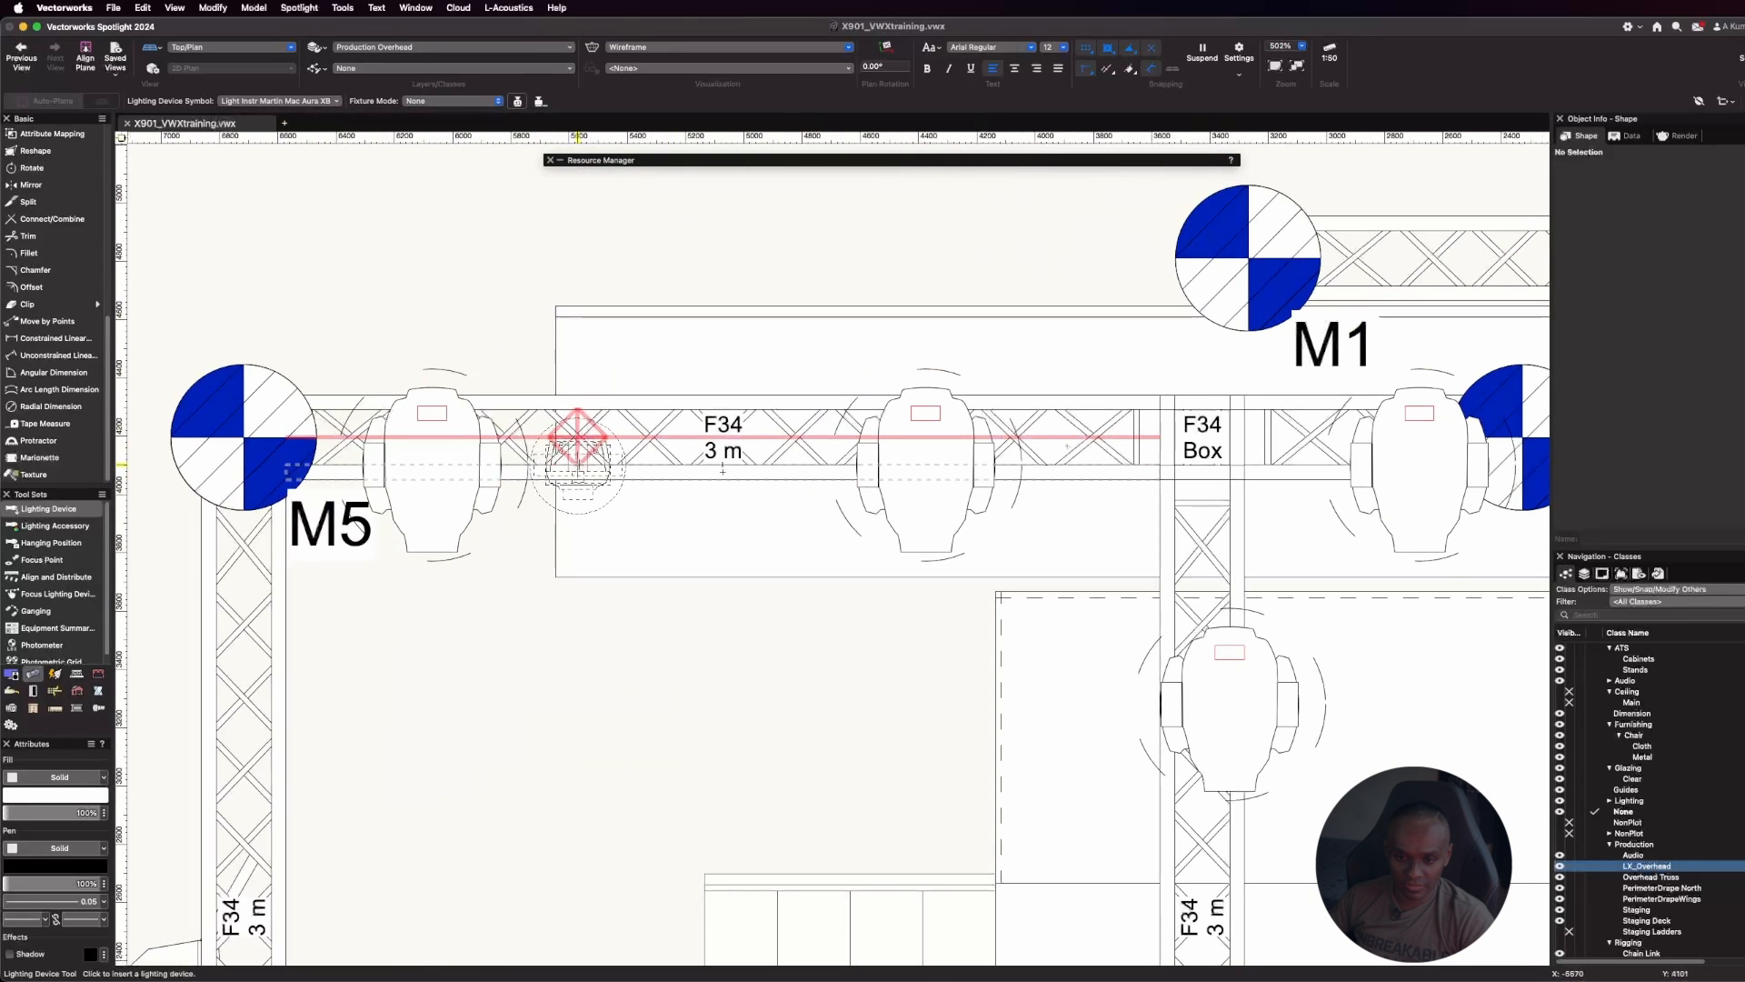
left_click(577, 446)
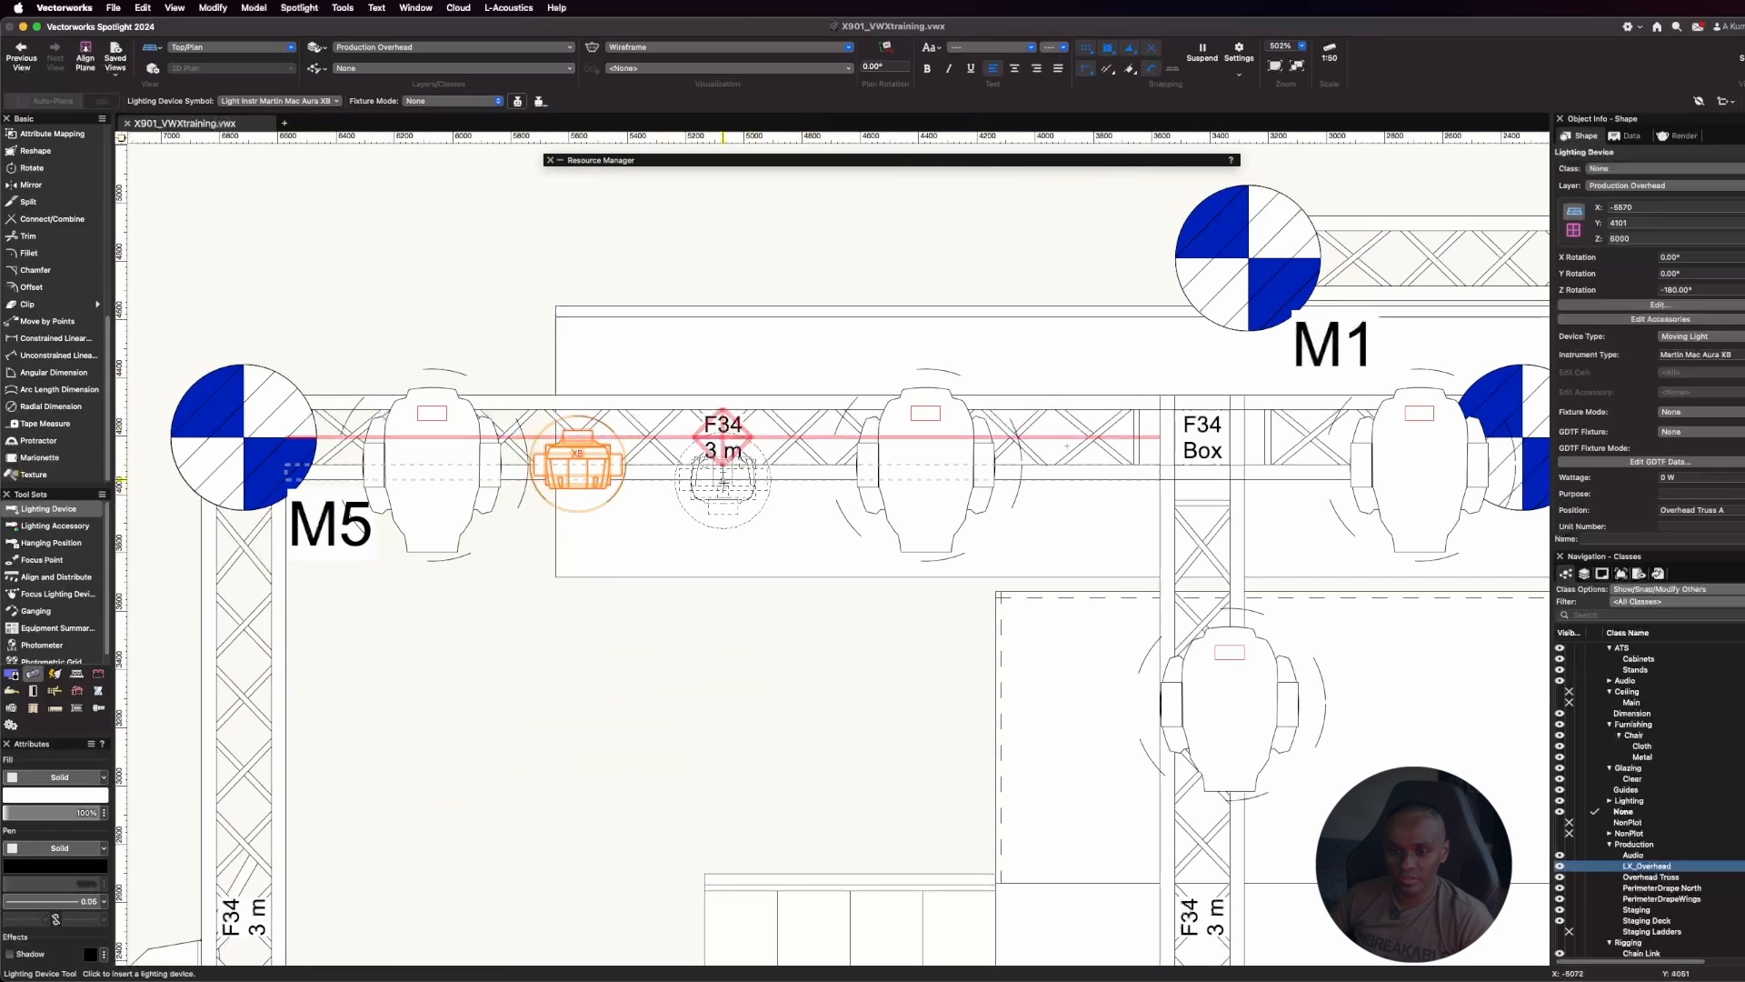
left_click(723, 459)
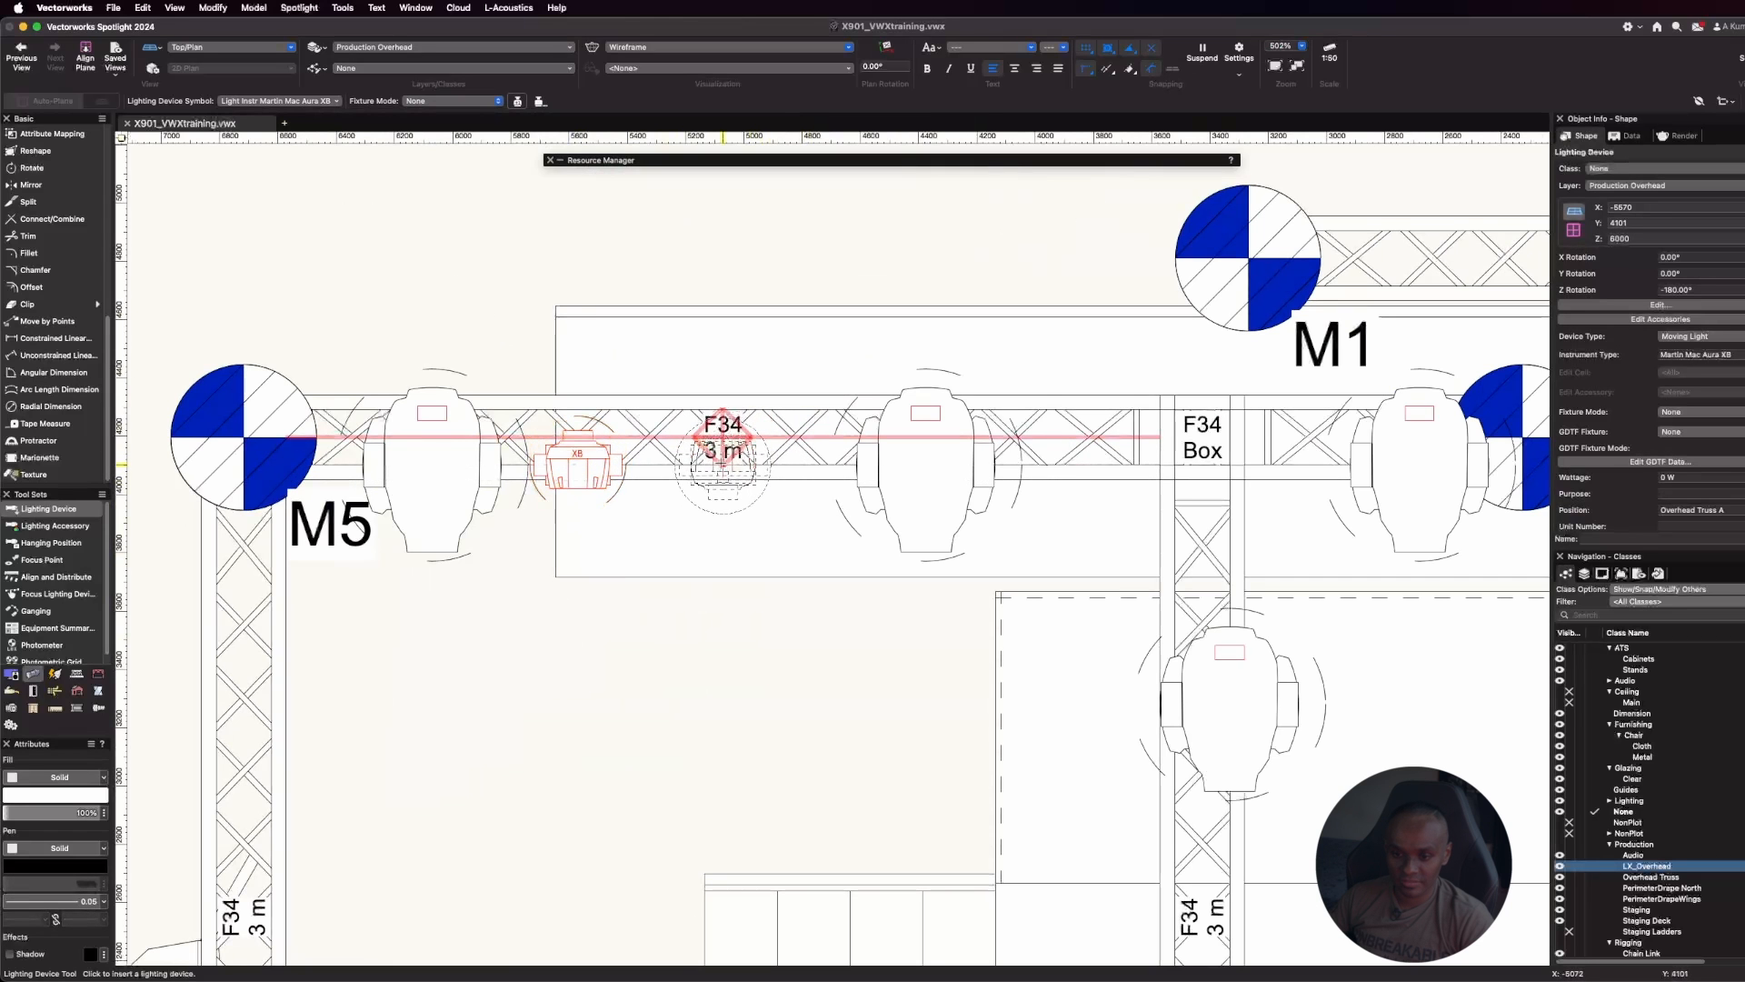
scroll(536, 489, "down", 3)
scroll(542, 482, "down", 2)
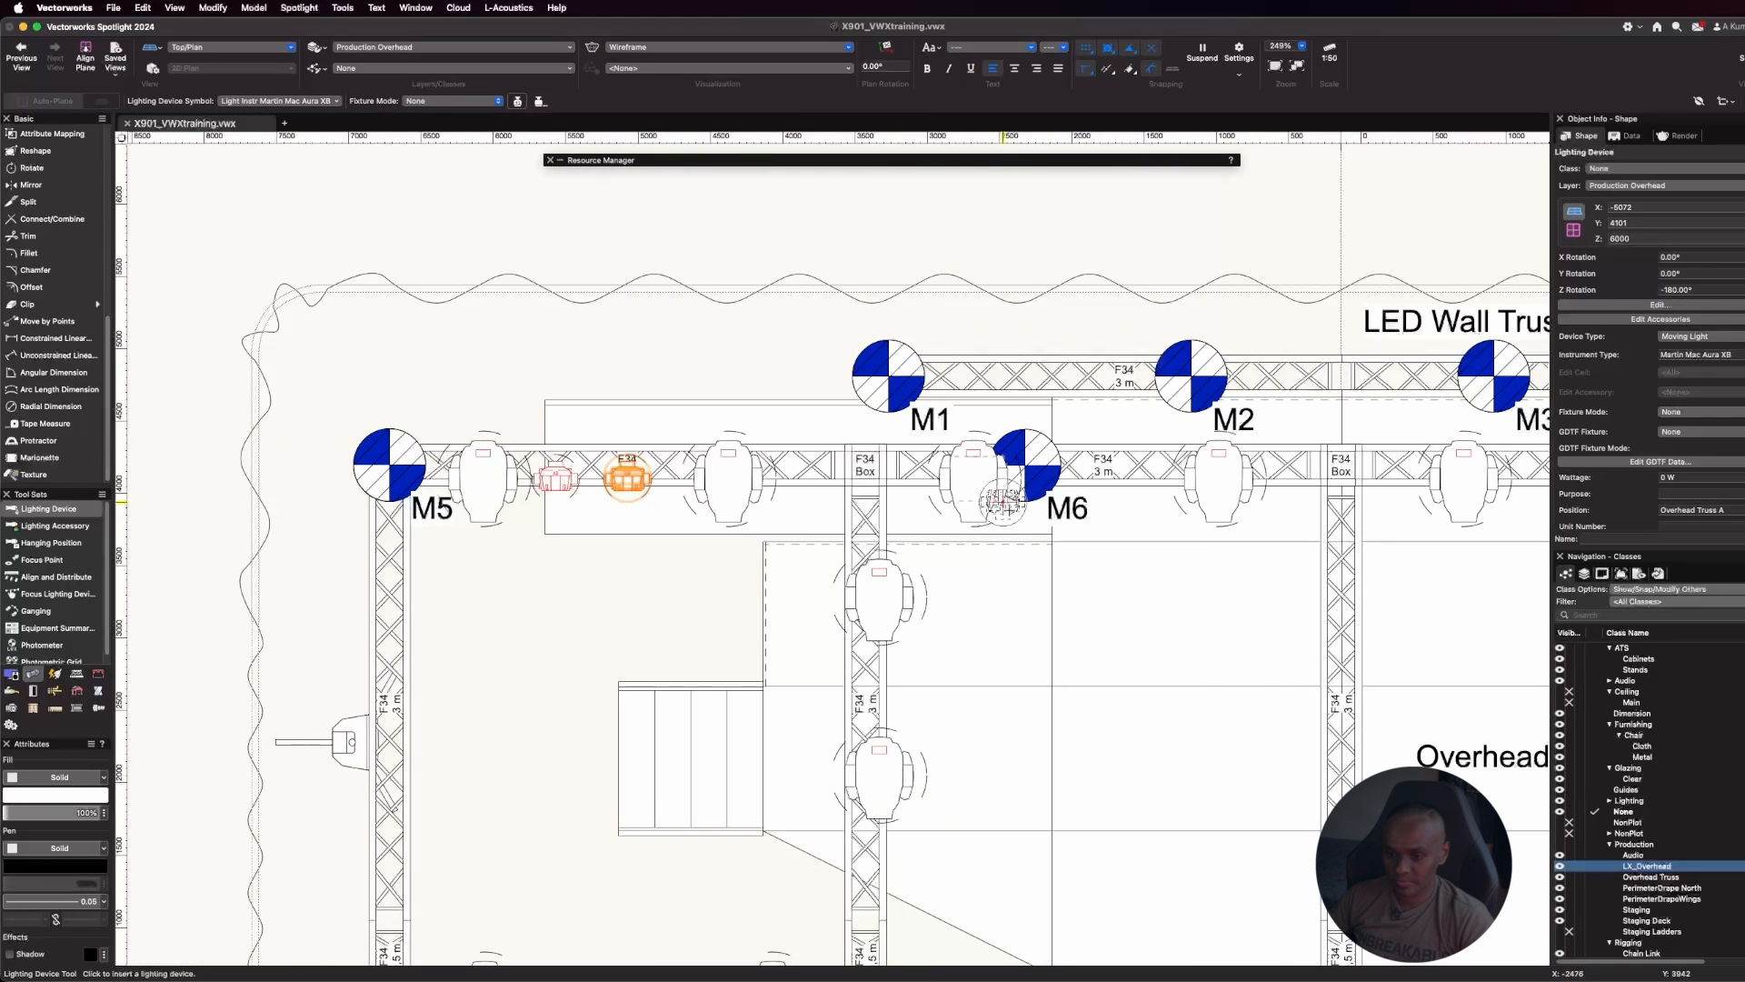
Place two Mac Aura XB lights about 0.4 m apart on the same upstage chord, between M6 and the next Ghibli
scroll(1159, 473, "up", 3)
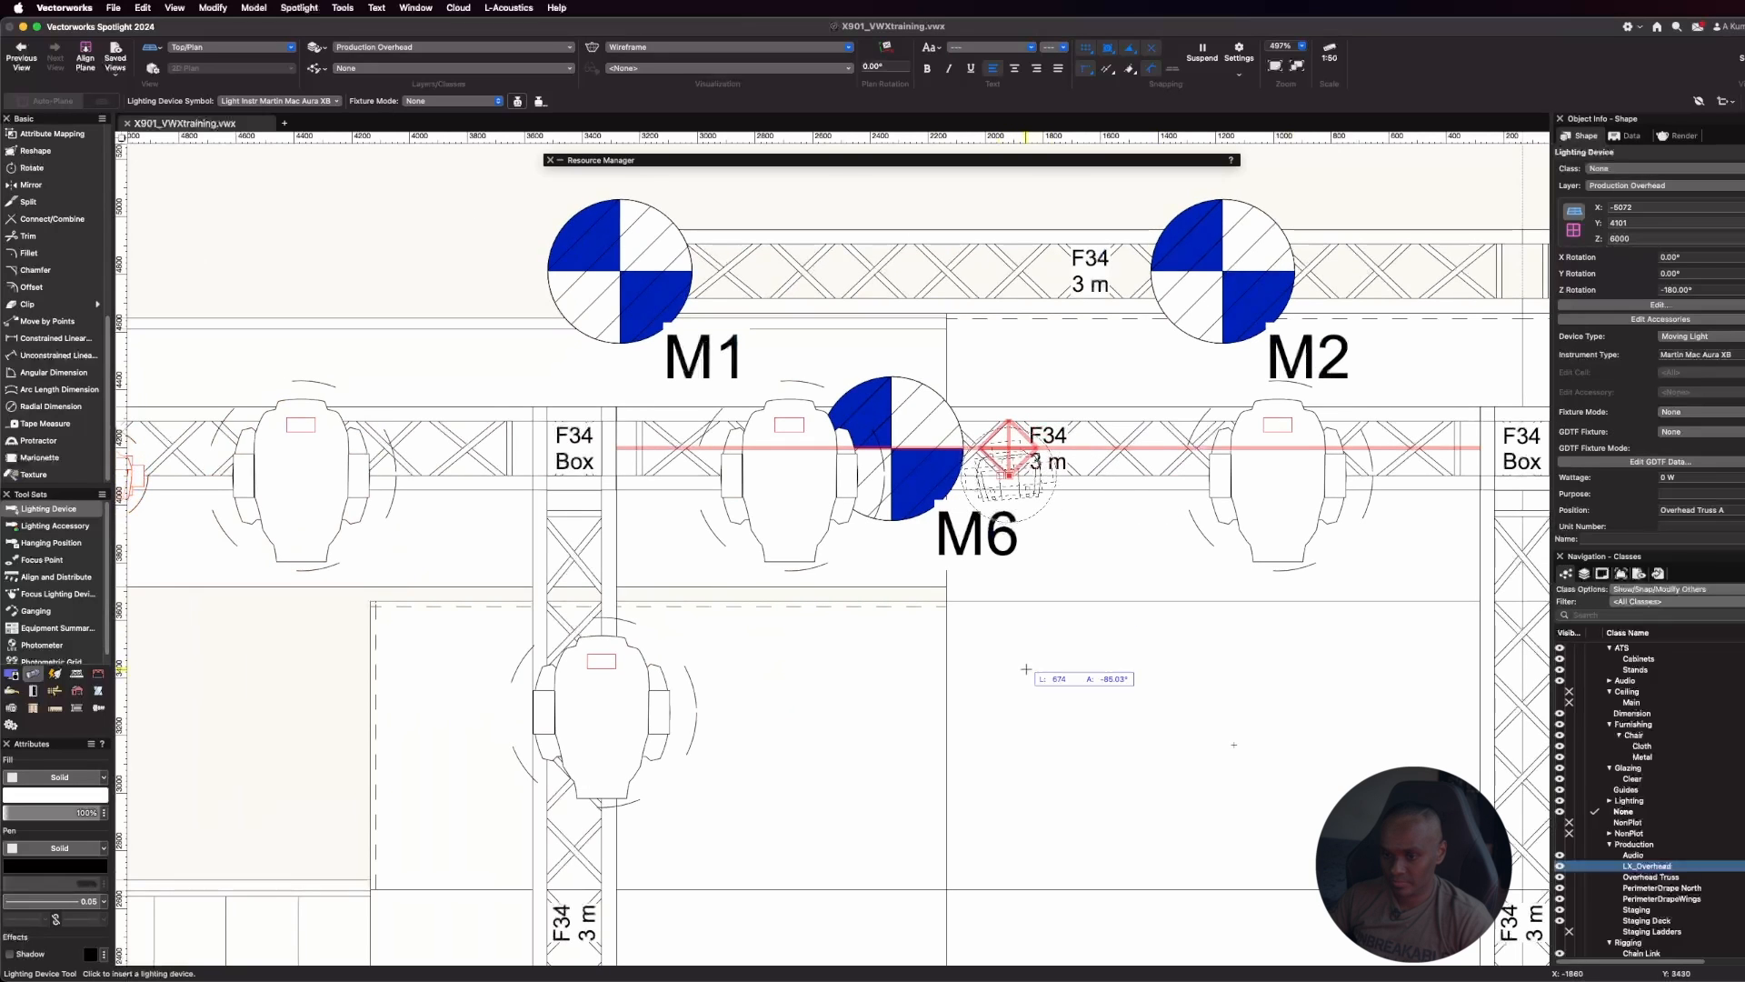
left_click(1008, 471)
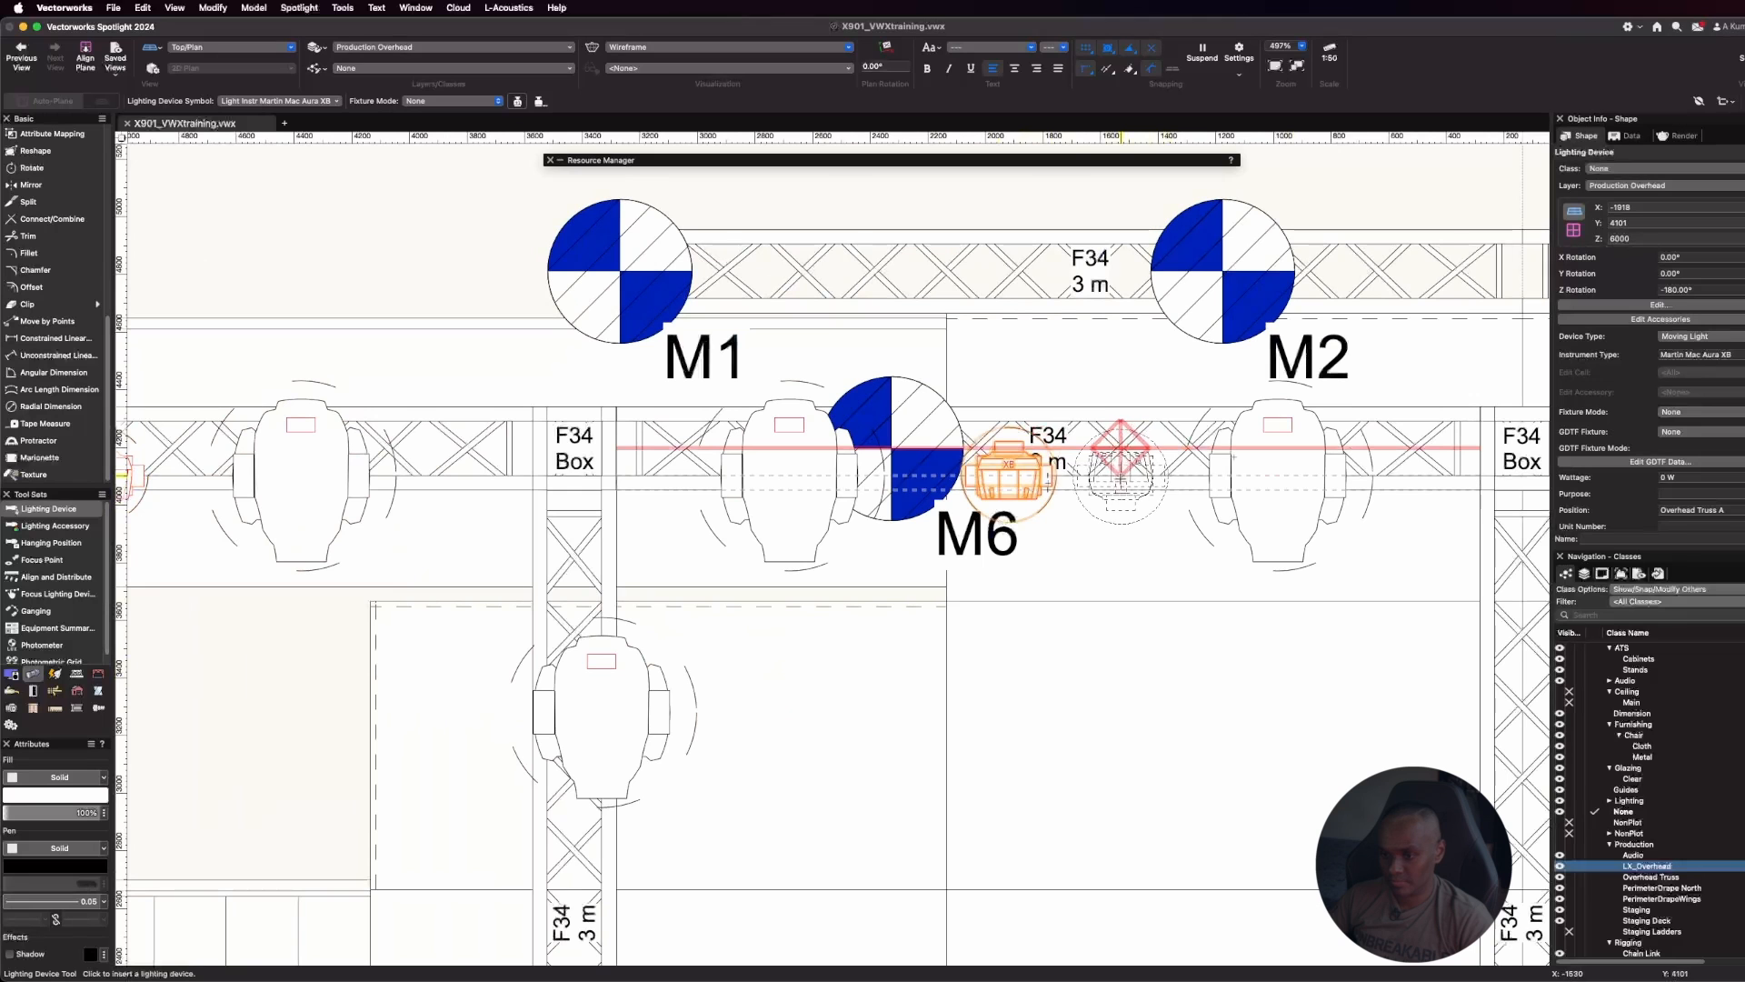
left_click(1120, 473)
scroll(994, 589, "down", 5)
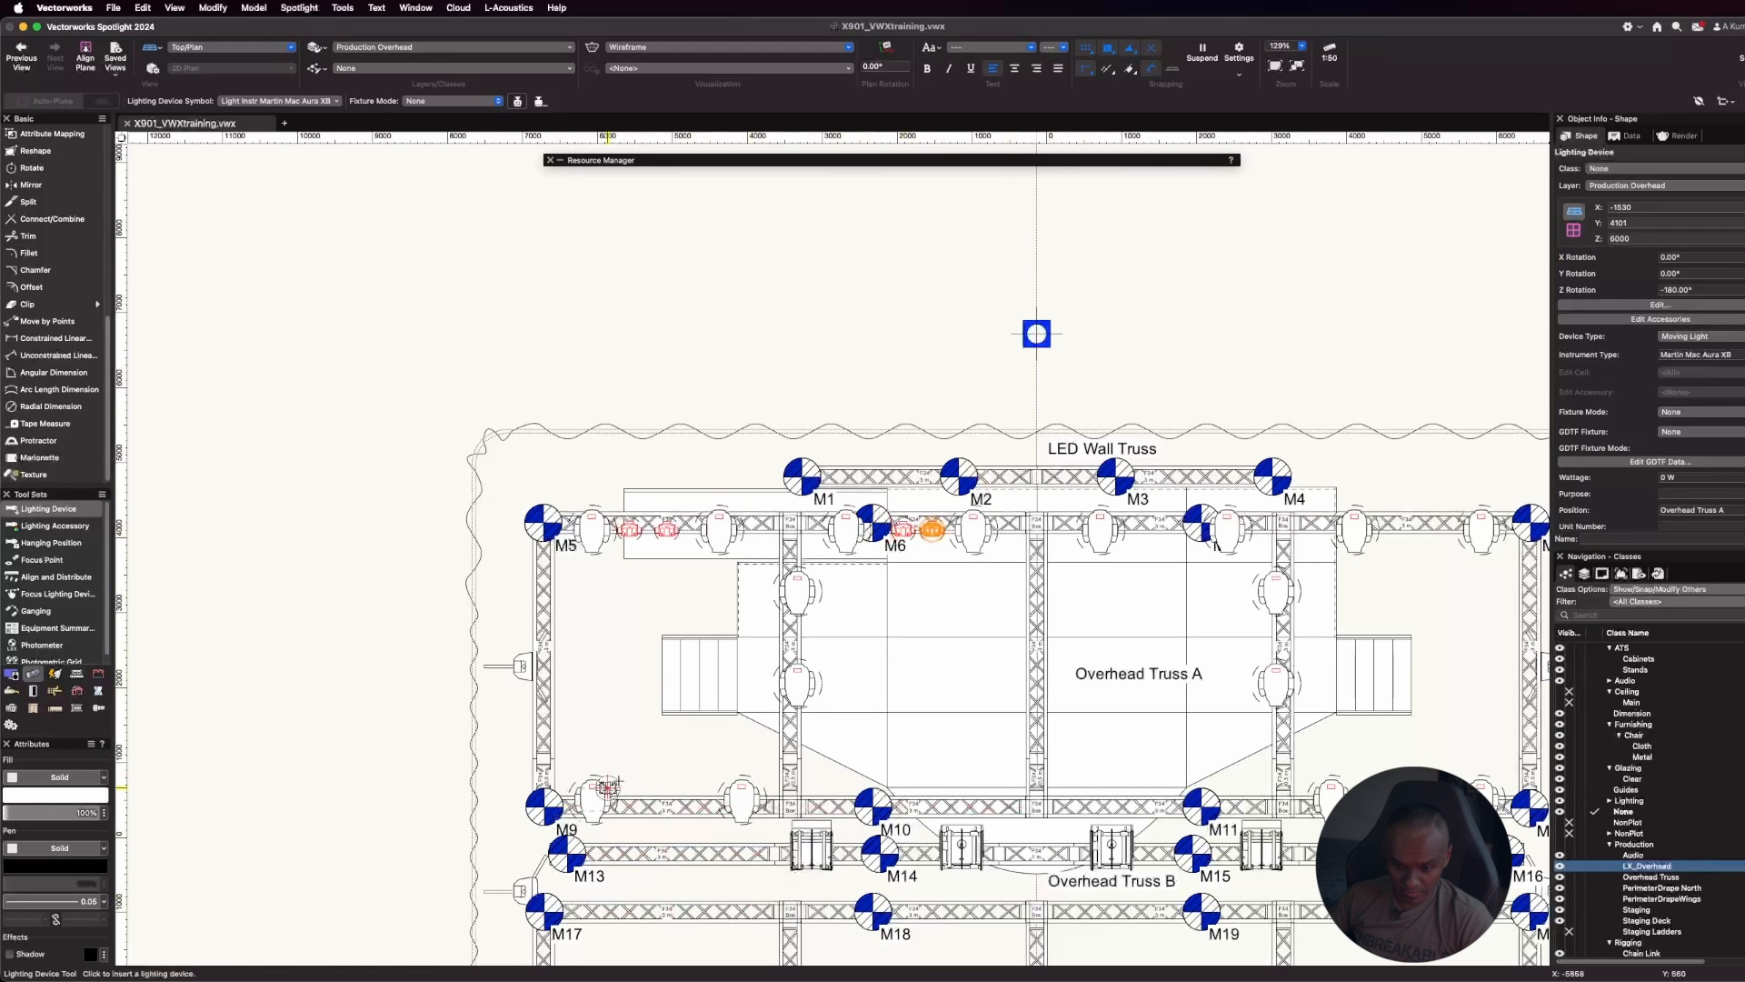
Place two Mac Aura XB lights about 0.65 m apart on Overhead Truss A's downstage chord, between the two Ghiblis beside M9
scroll(608, 784, "up", 5)
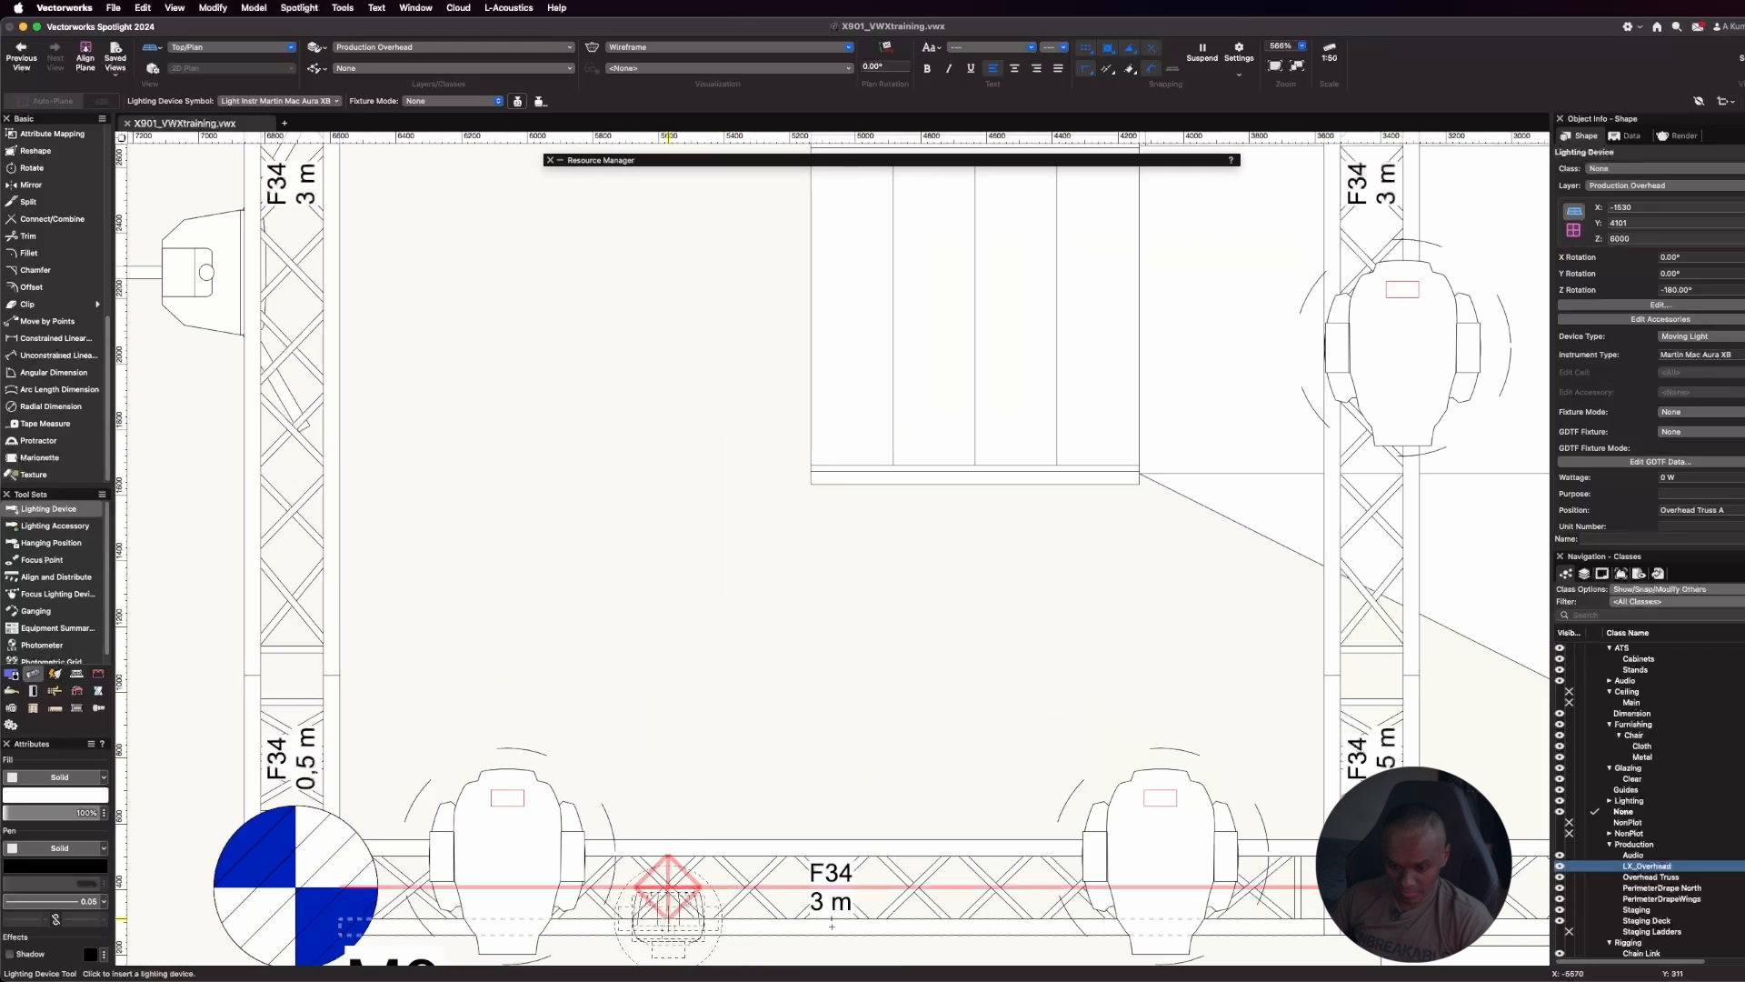
scroll(749, 923, "down", 3)
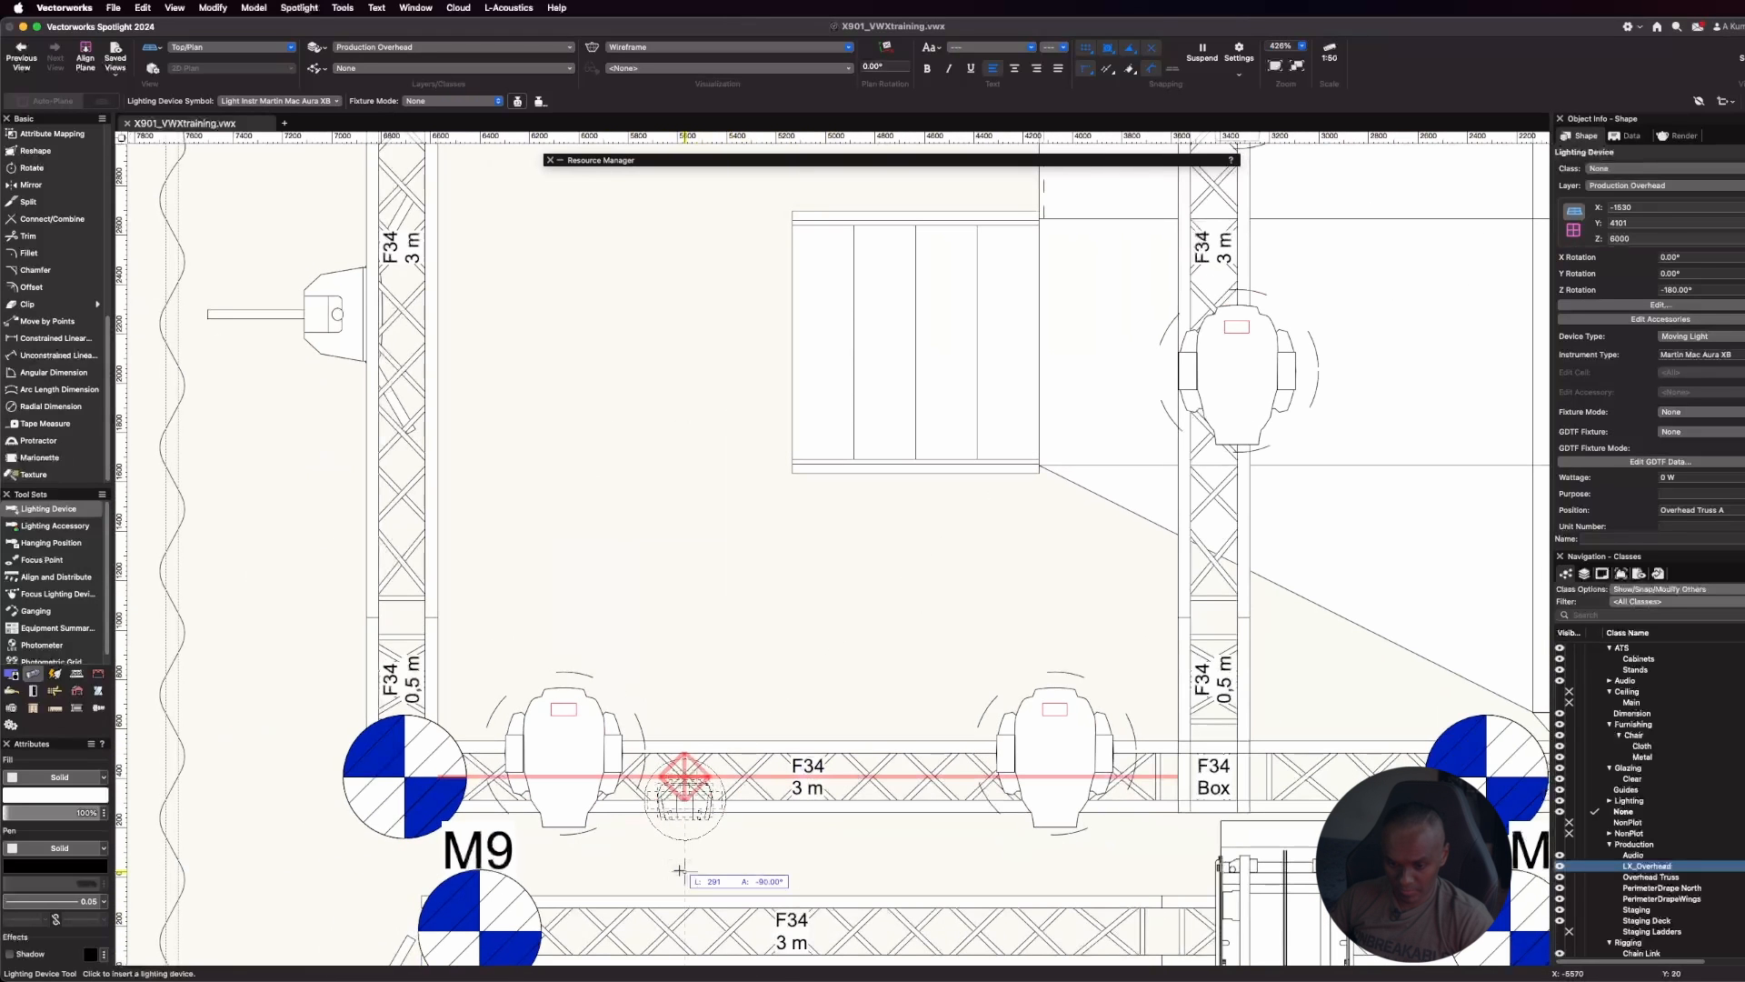
left_click(684, 789)
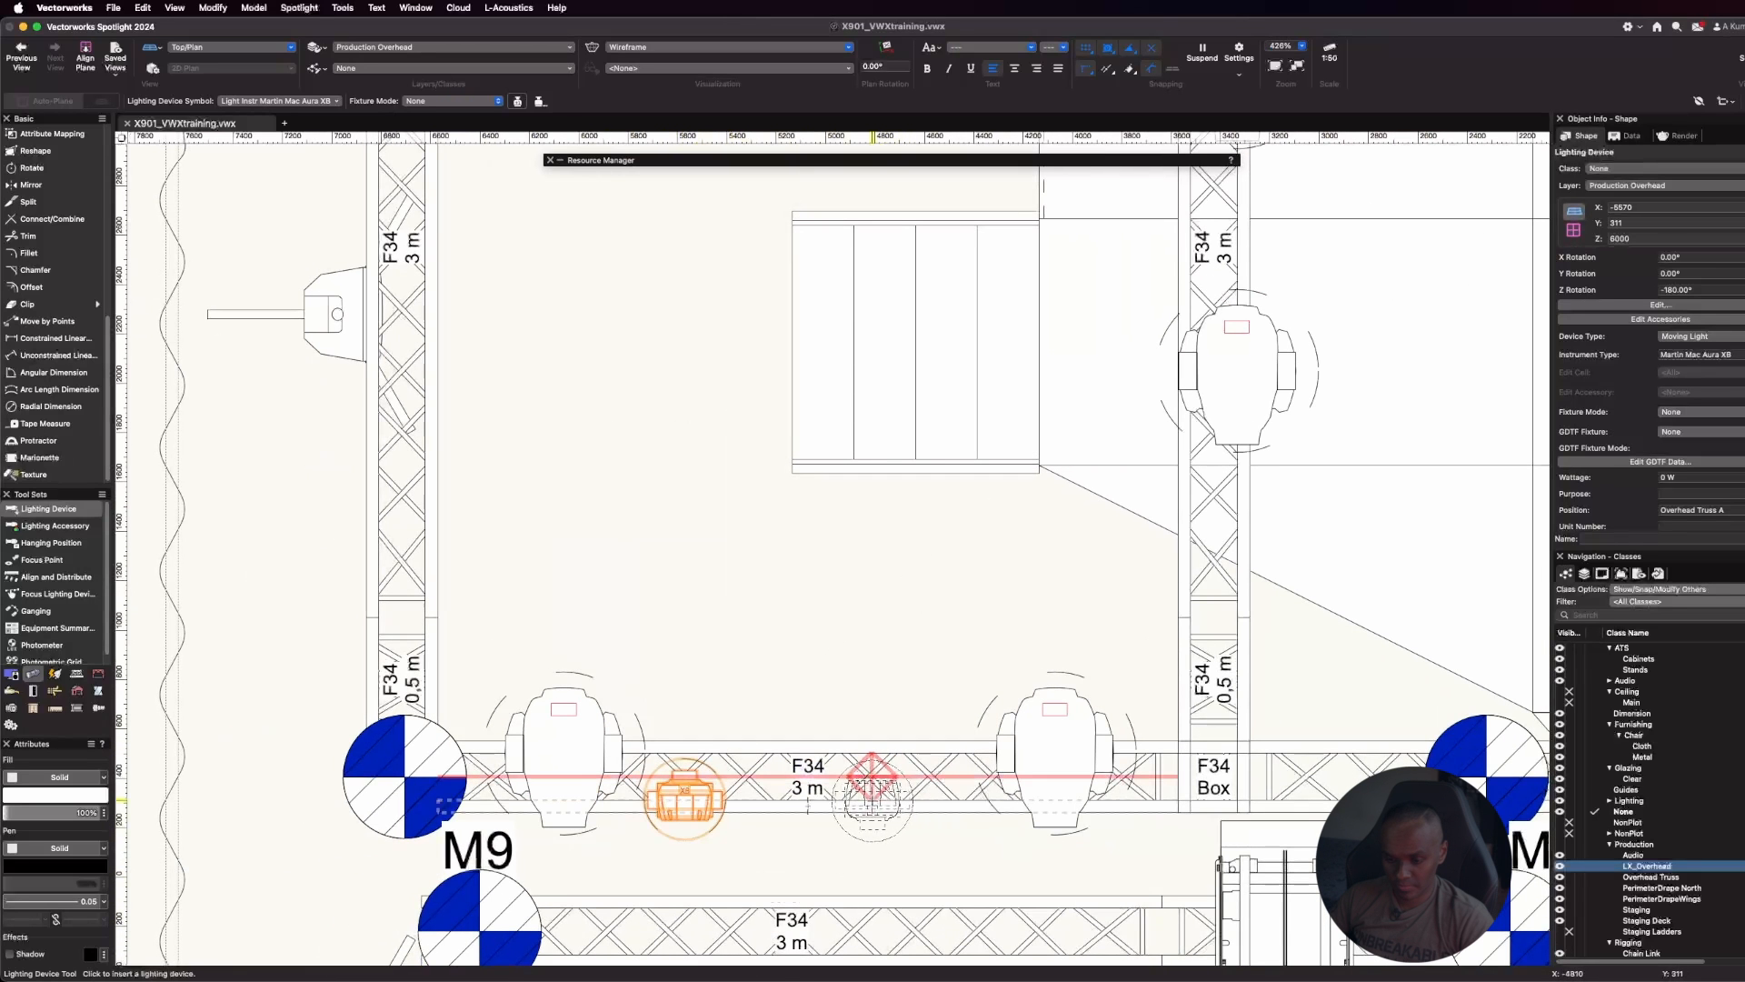
left_click(871, 783)
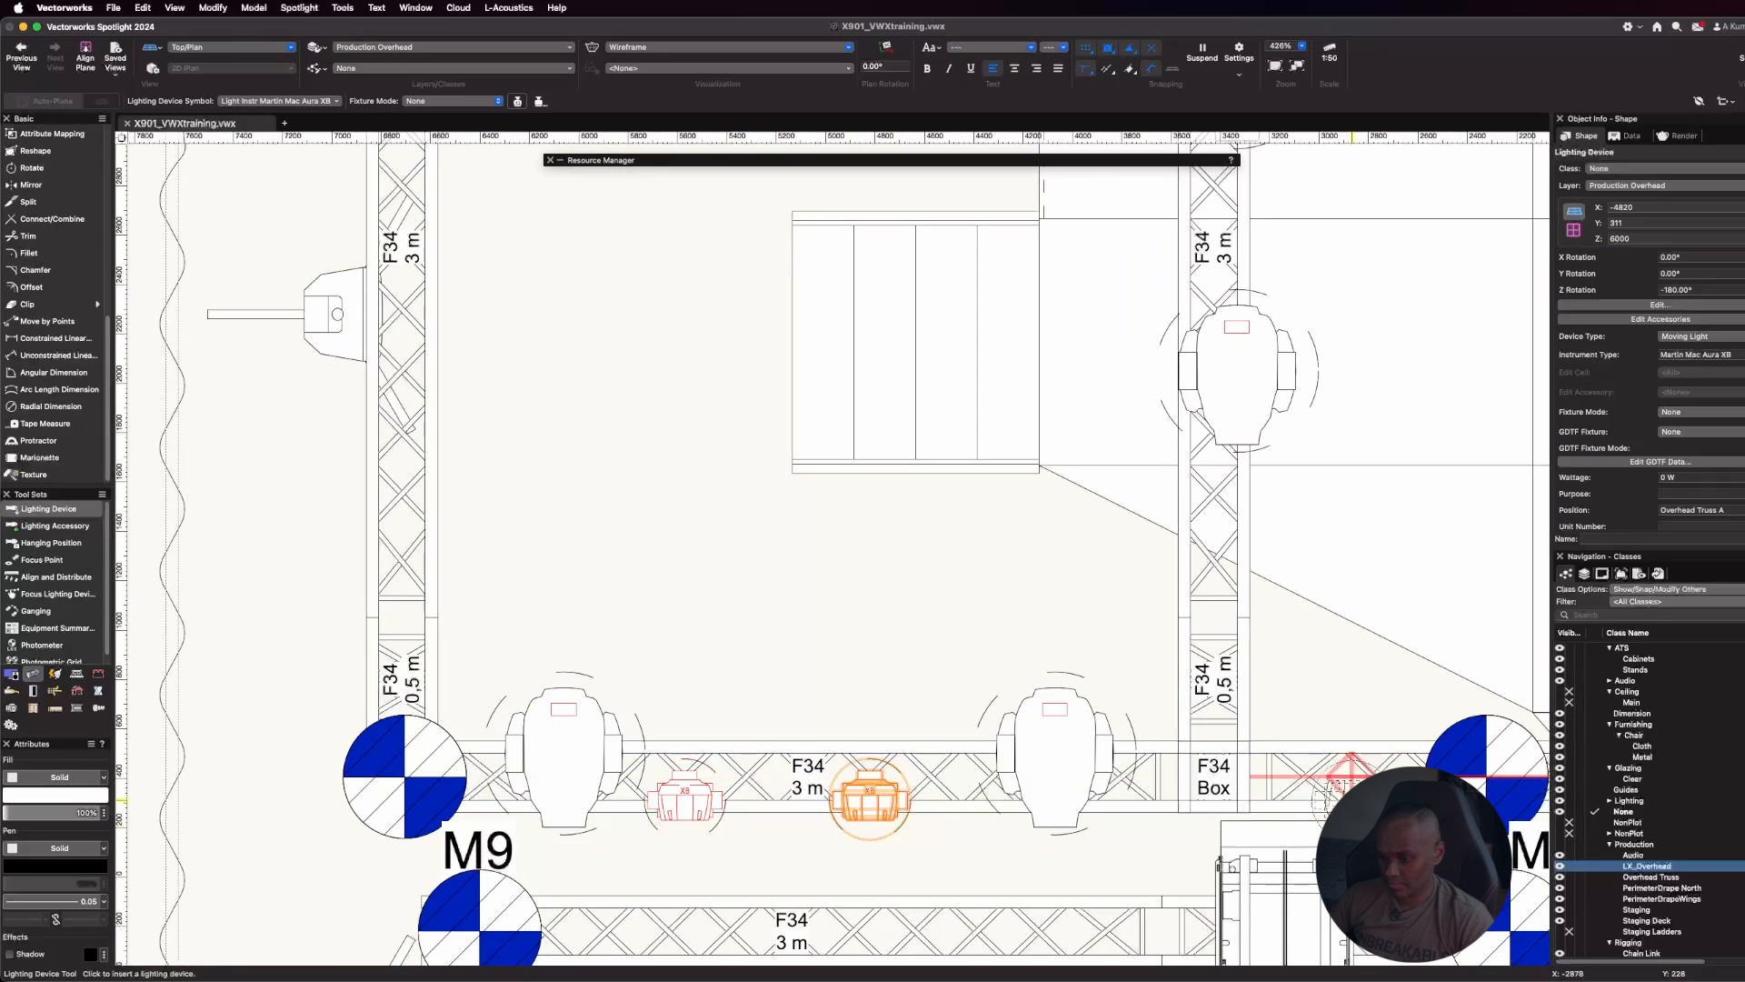
Place two Mac Aura XB lights about 1 m apart on the downstage chord, between M10 and the centre box
scroll(1336, 773, "down", 4)
scroll(1273, 746, "up", 3)
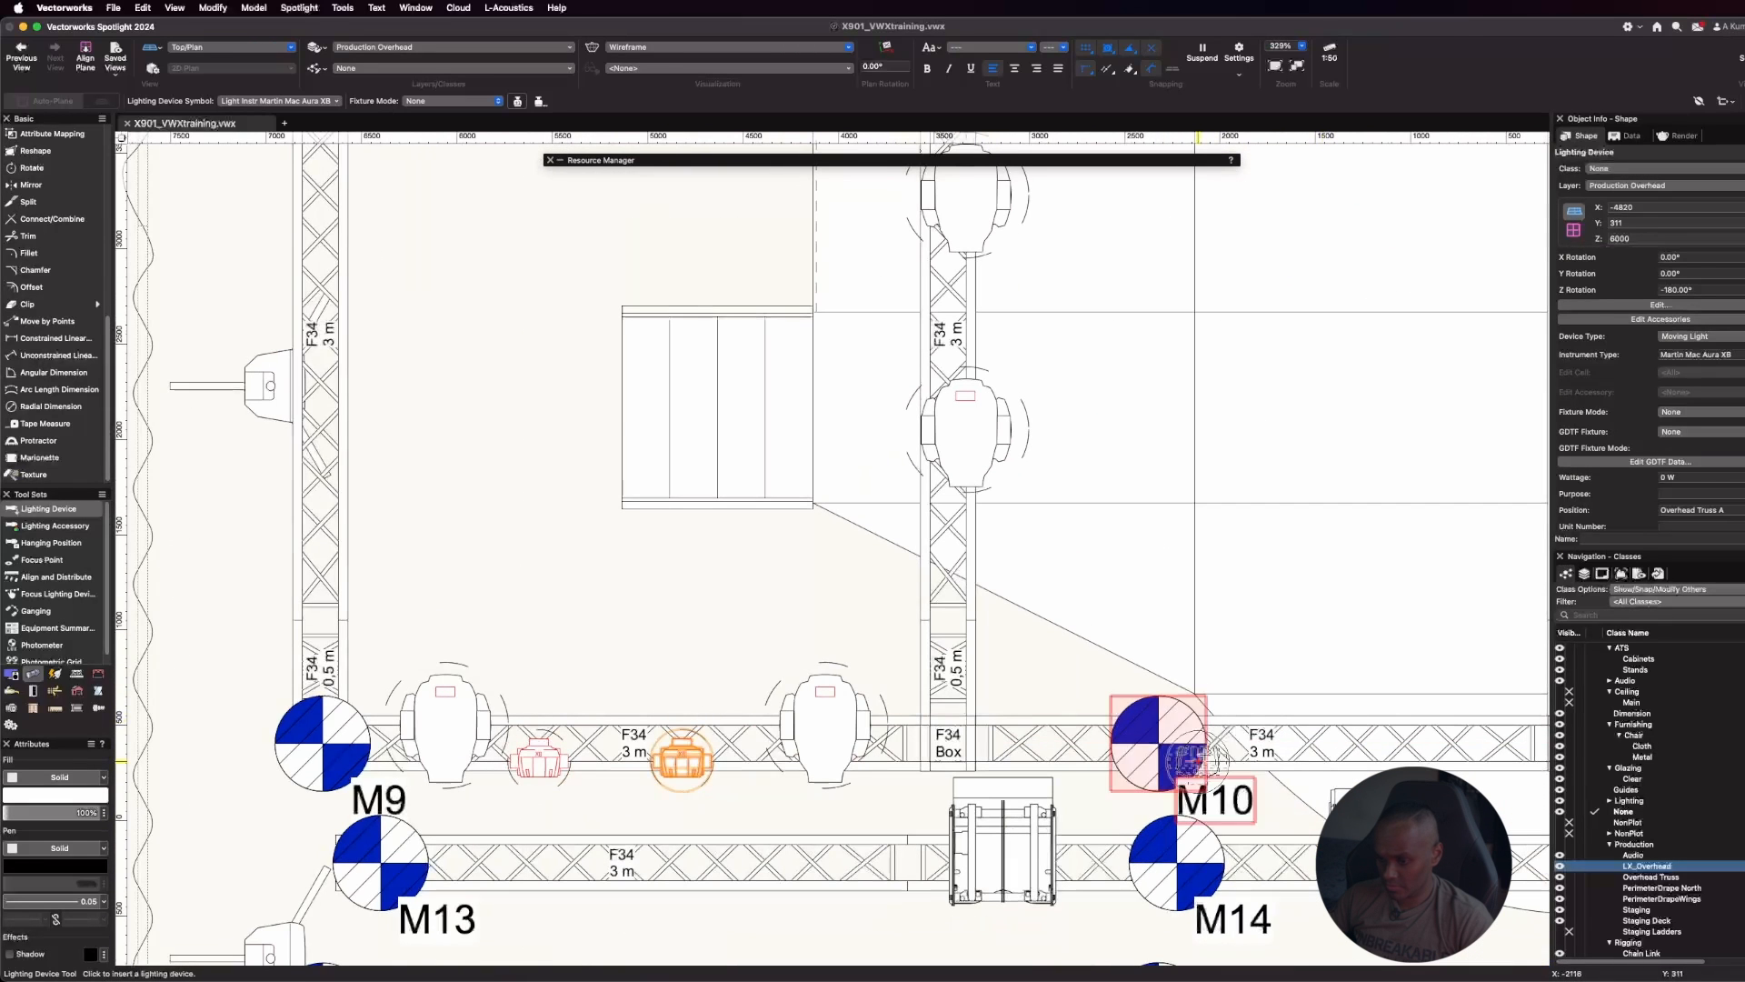
left_click(1263, 755)
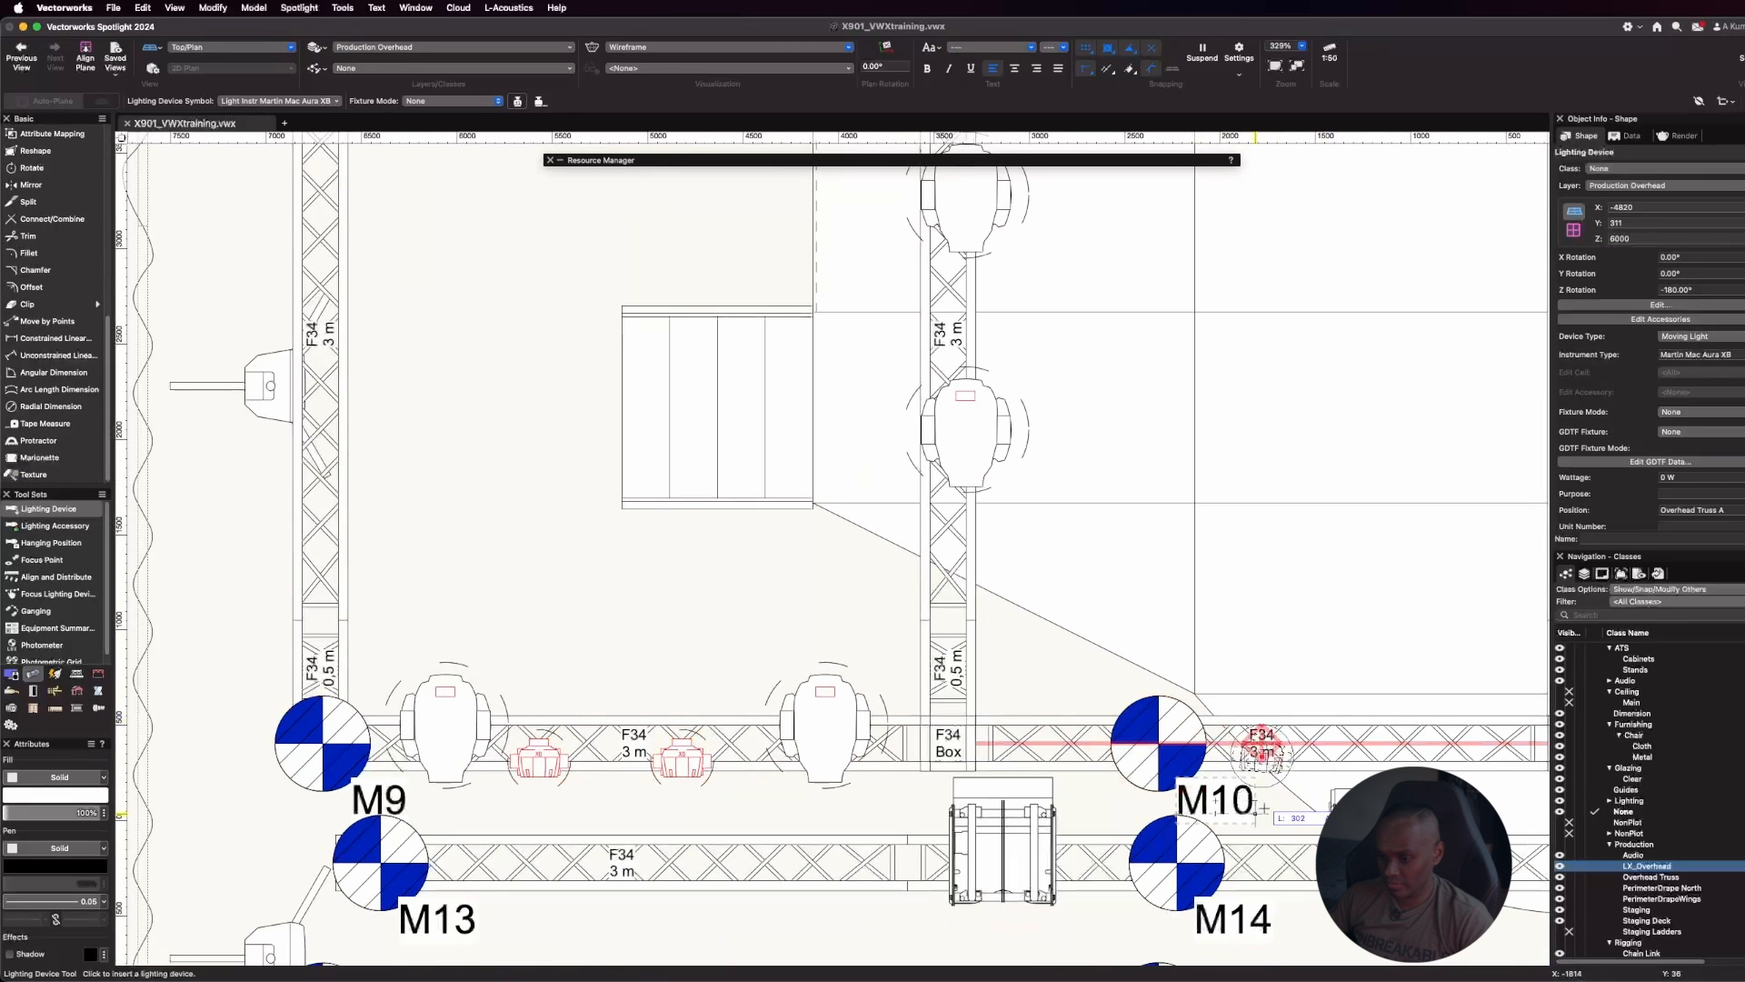
left_click(1272, 813)
scroll(1143, 714, "down", 1)
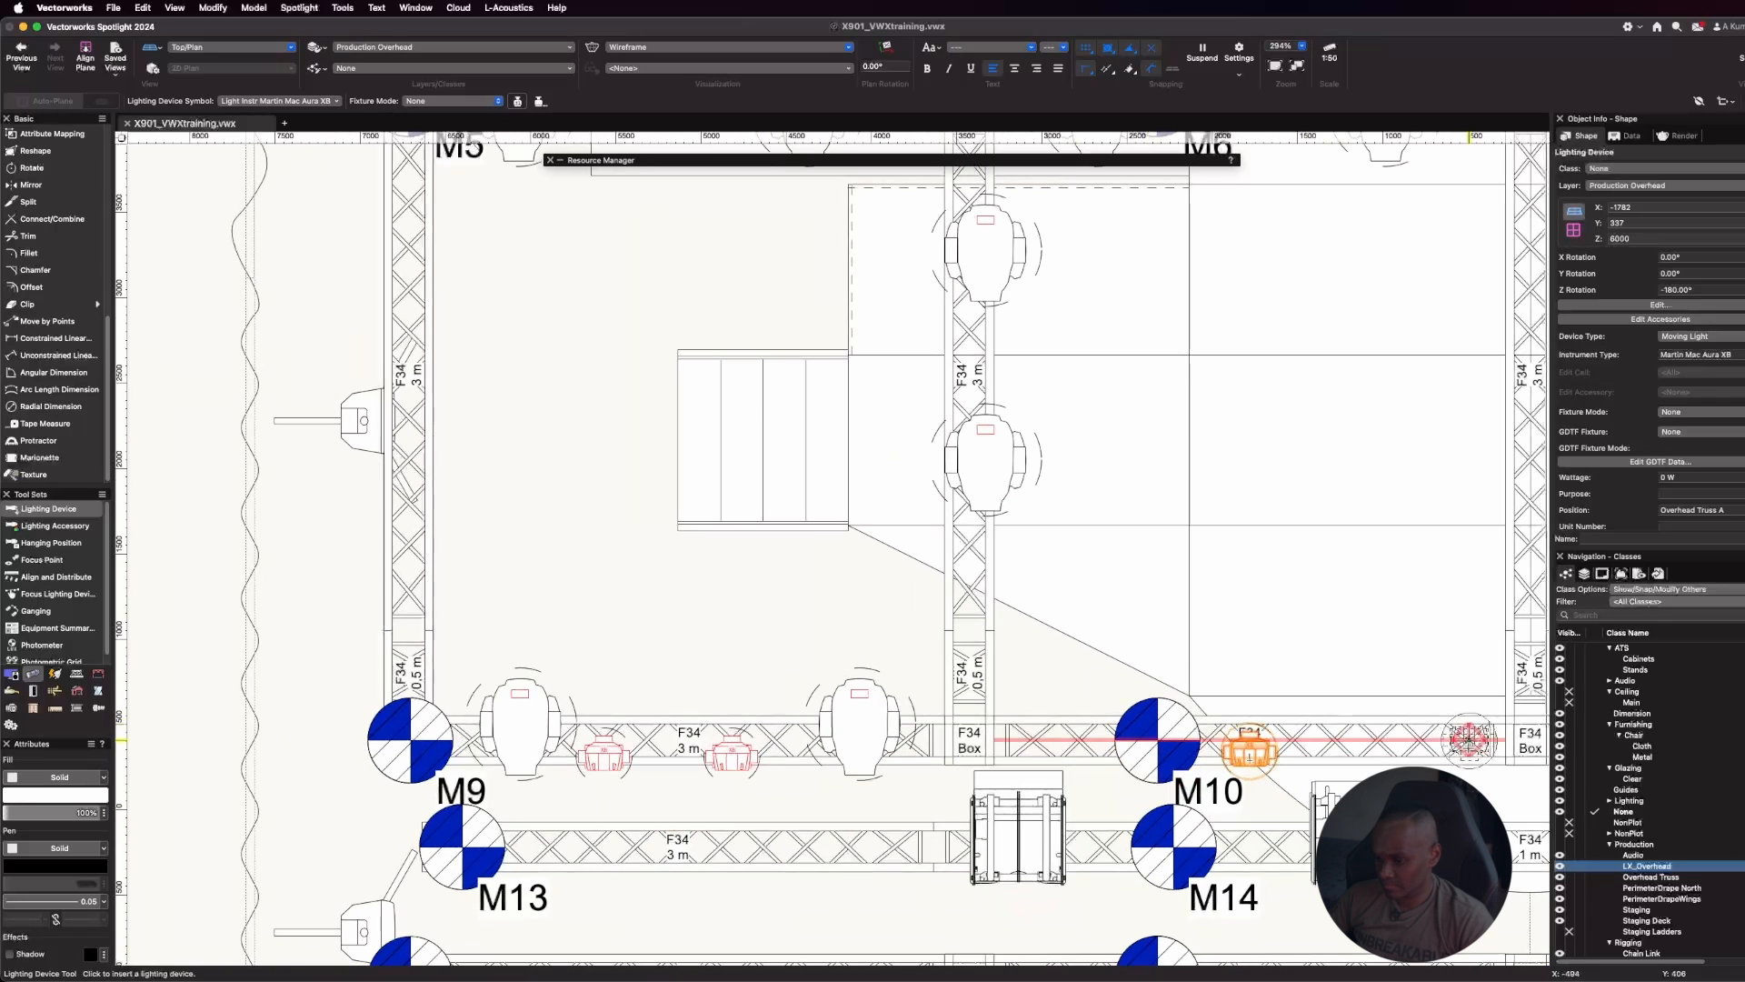
left_click(1420, 739)
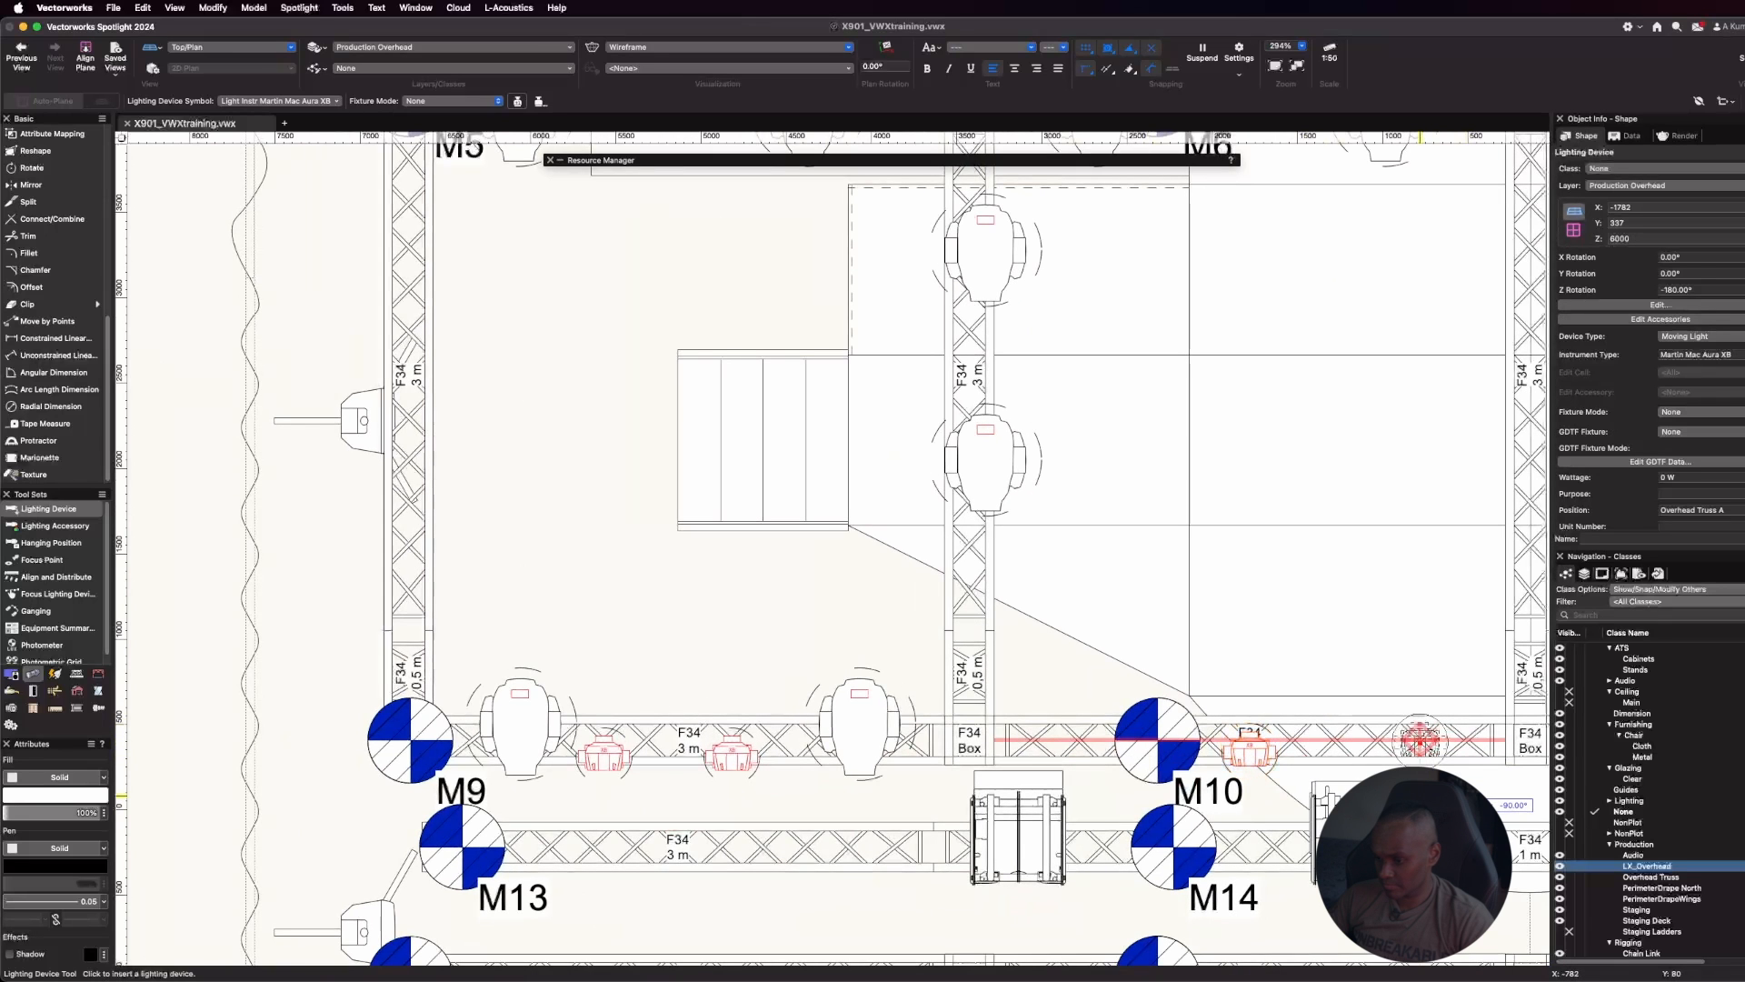
left_click(1420, 796)
Move the Mac Aura XB nearest the centre box slightly downstage to Y 311, keeping its X position
scroll(1263, 608, "down", 1)
scroll(1363, 668, "up", 1)
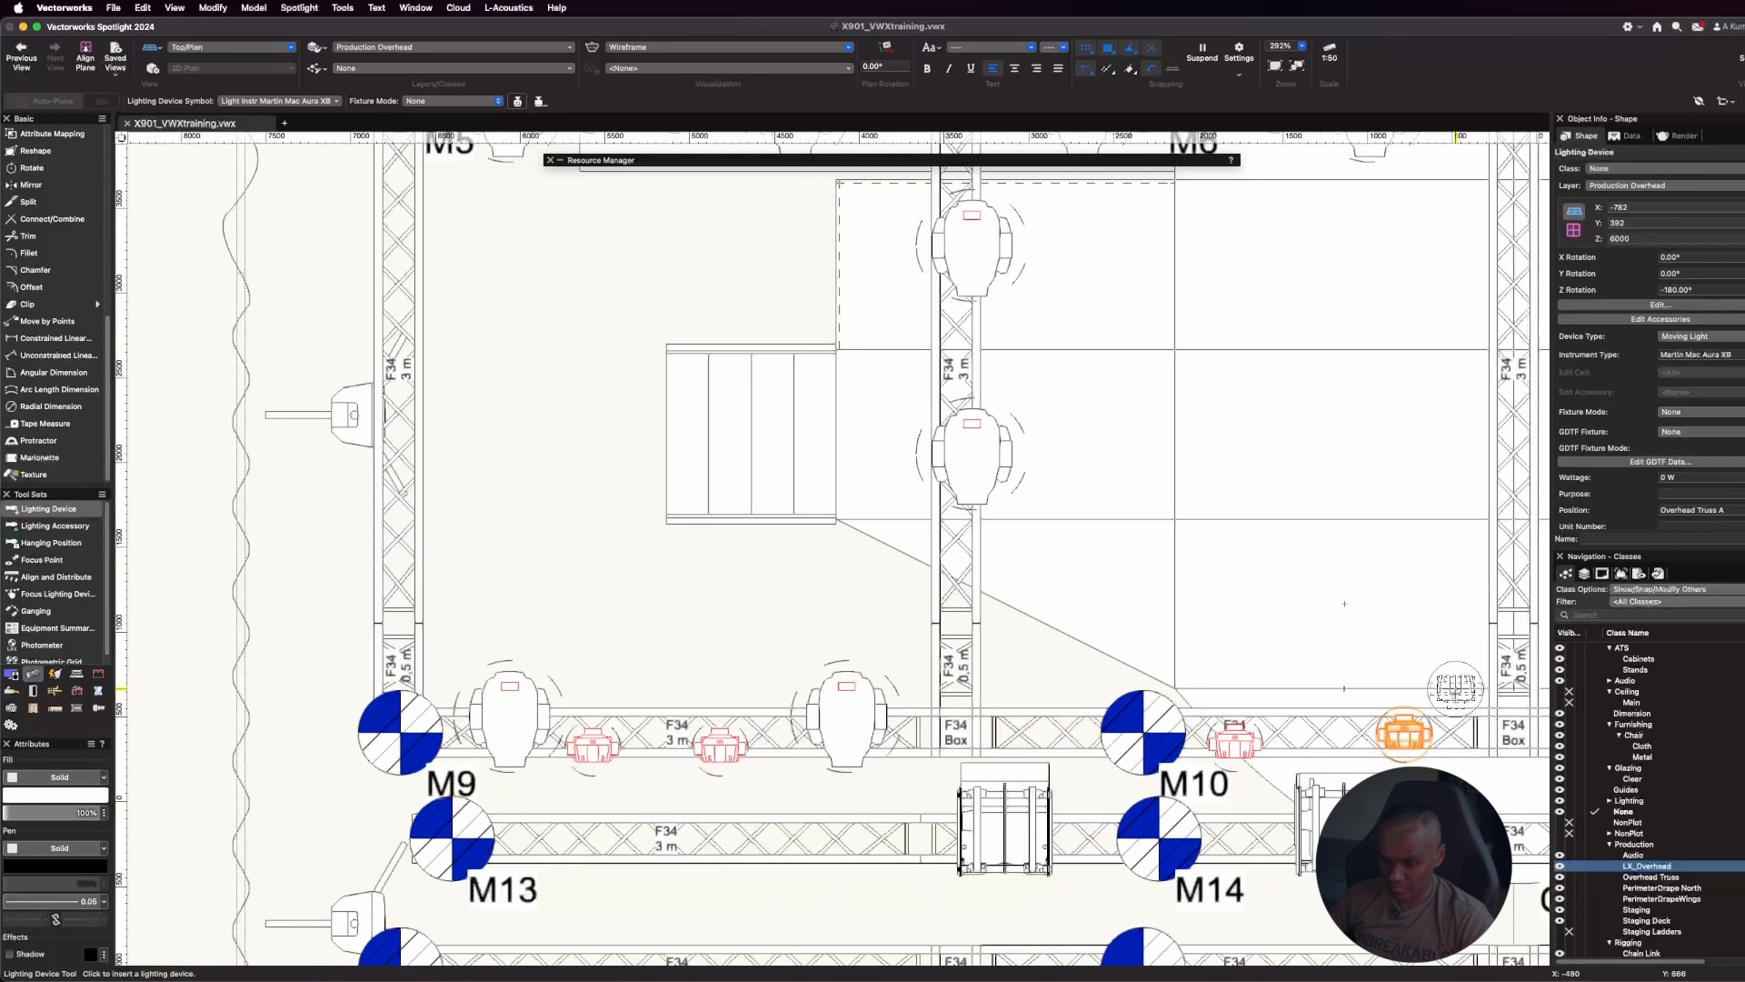
key("x")
scroll(1405, 735, "up", 3)
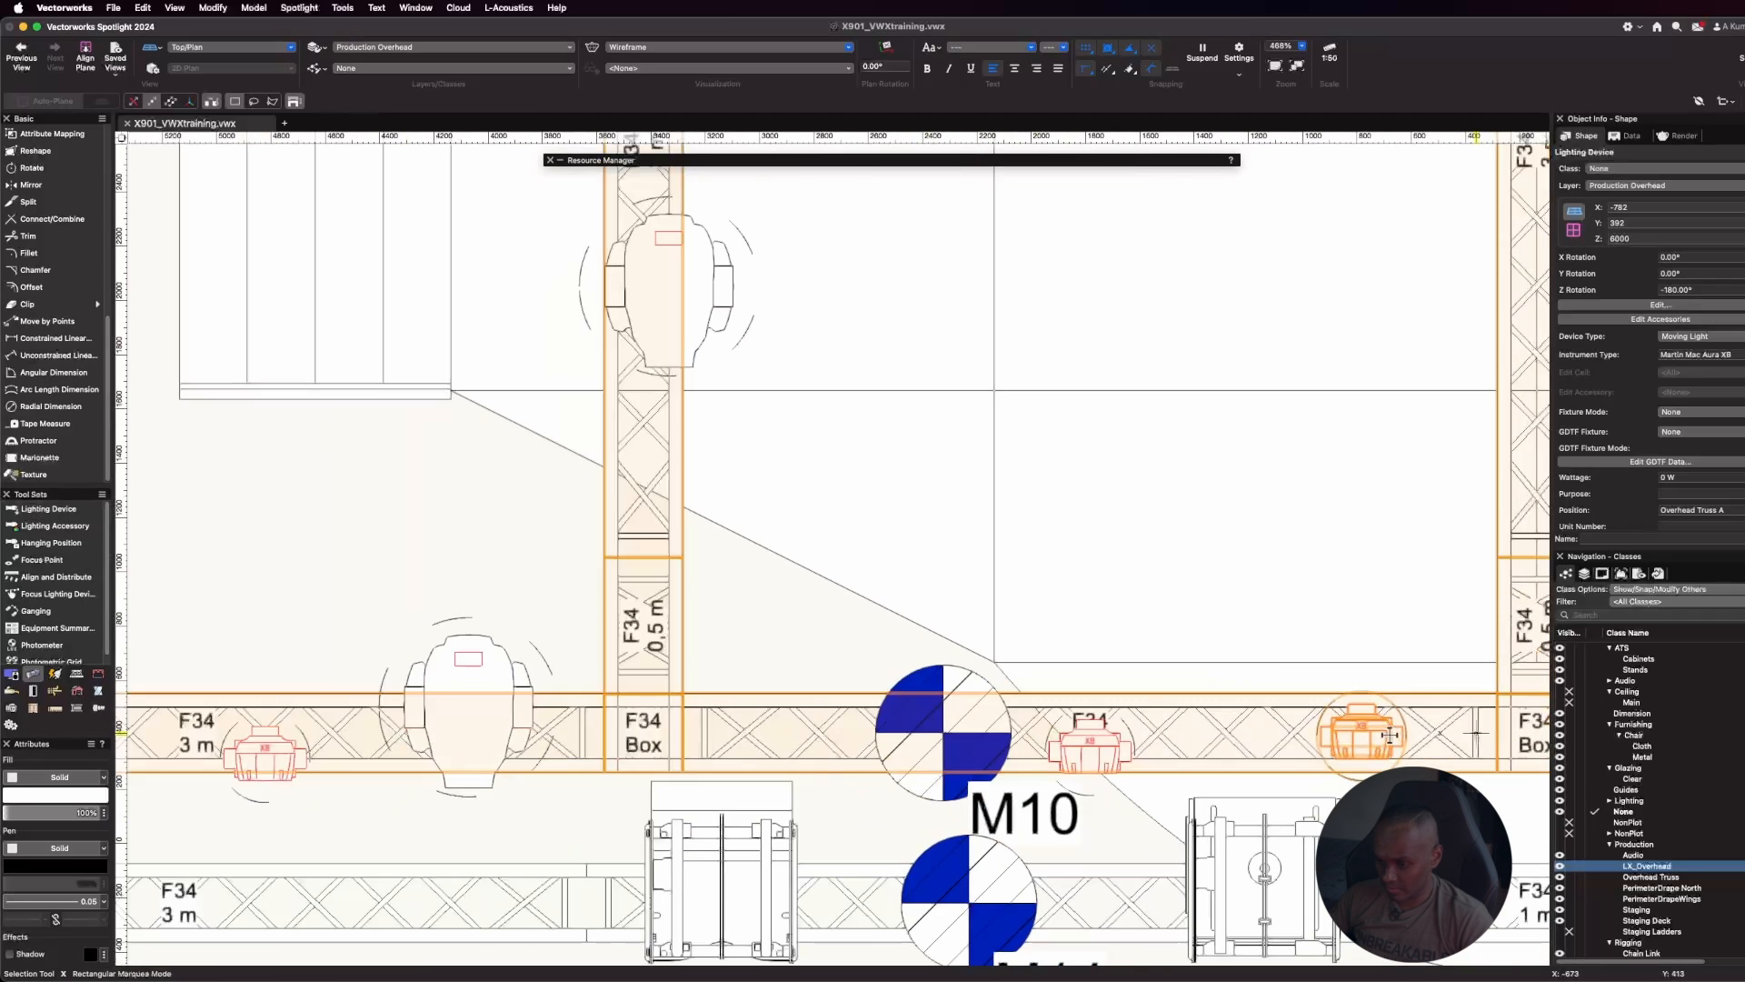
left_click_drag(1362, 735, 1362, 757)
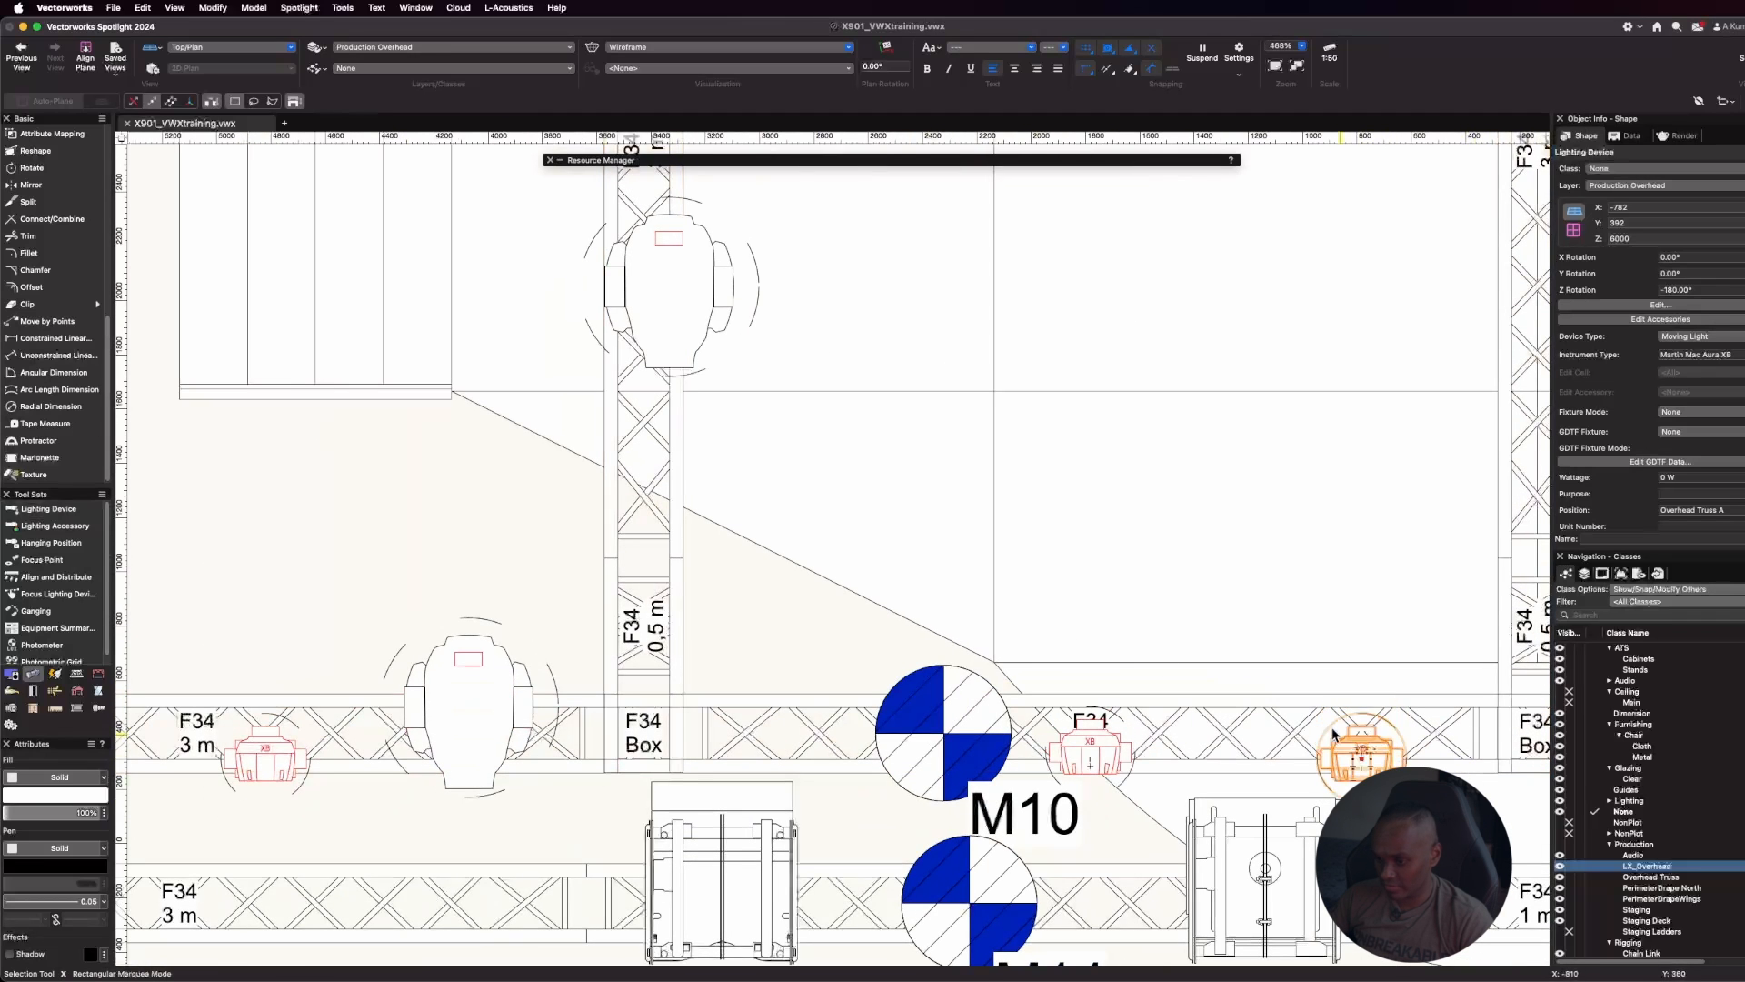
scroll(1001, 644, "down", 2)
scroll(1244, 715, "down", 1)
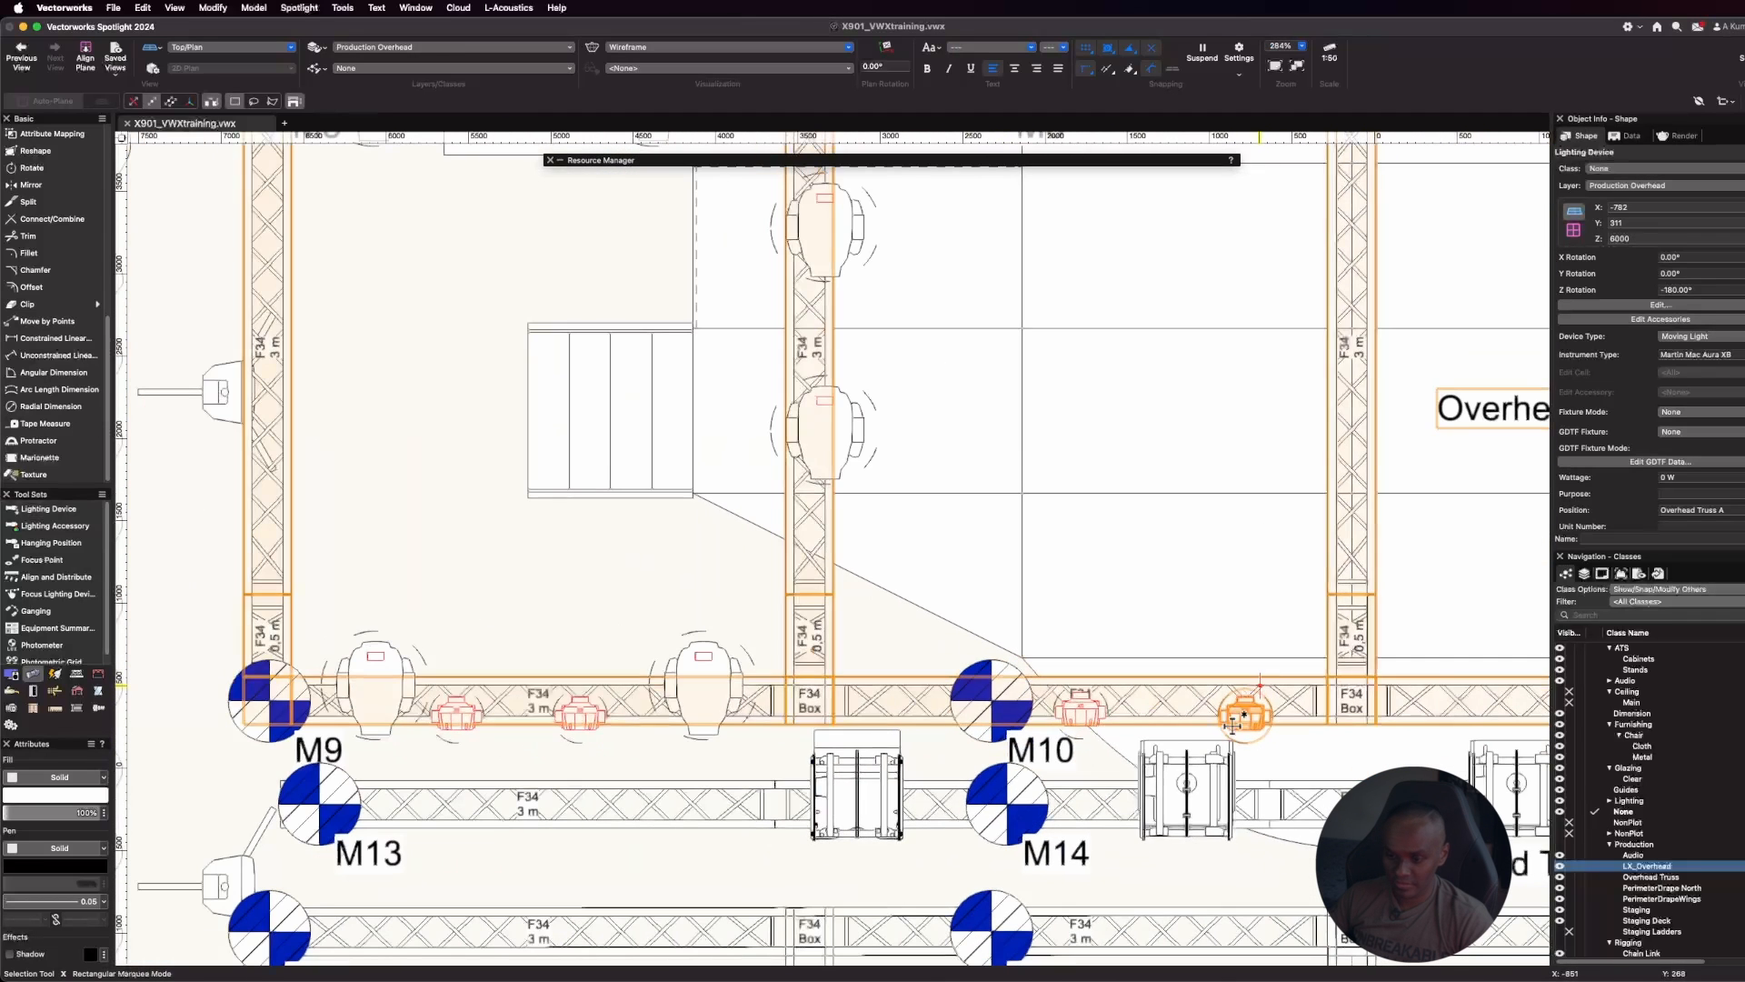
Mirror a copy of the eight Mac Aura XB lights on Overhead Truss A's upstage and downstage chords across the stage centreline
left_click(1080, 711, "shift")
left_click(454, 718, "shift")
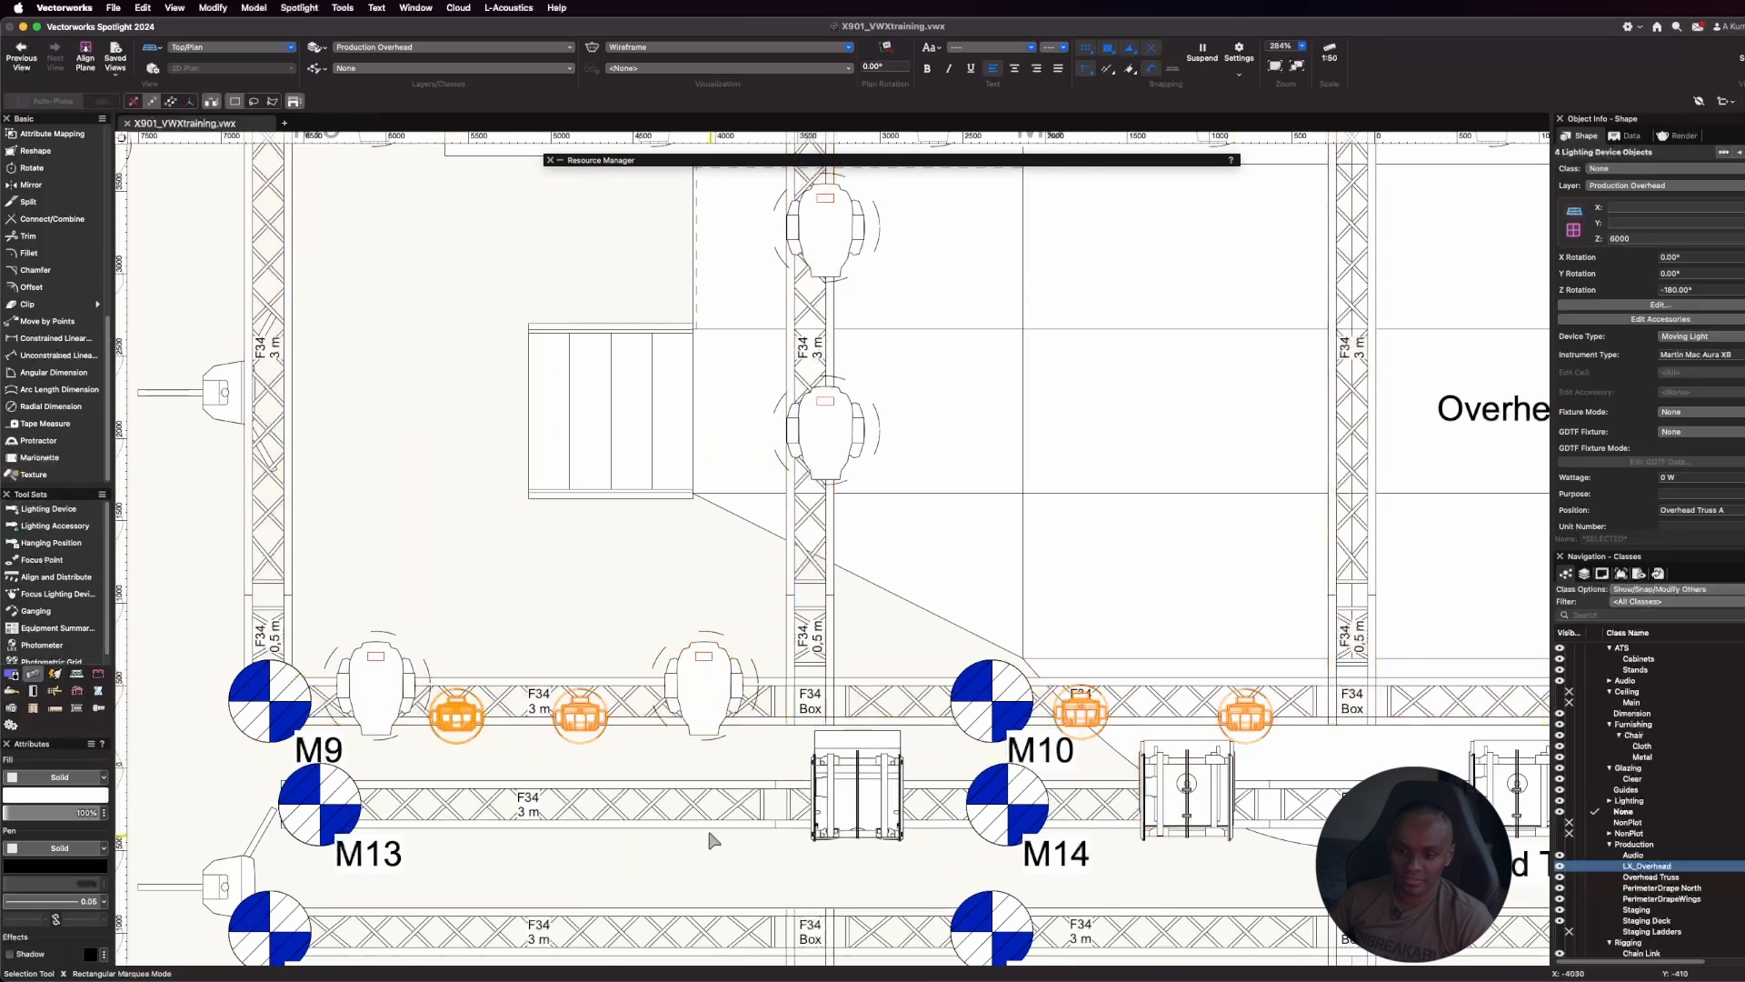
scroll(712, 834, "down", 3)
left_click(619, 443, "shift")
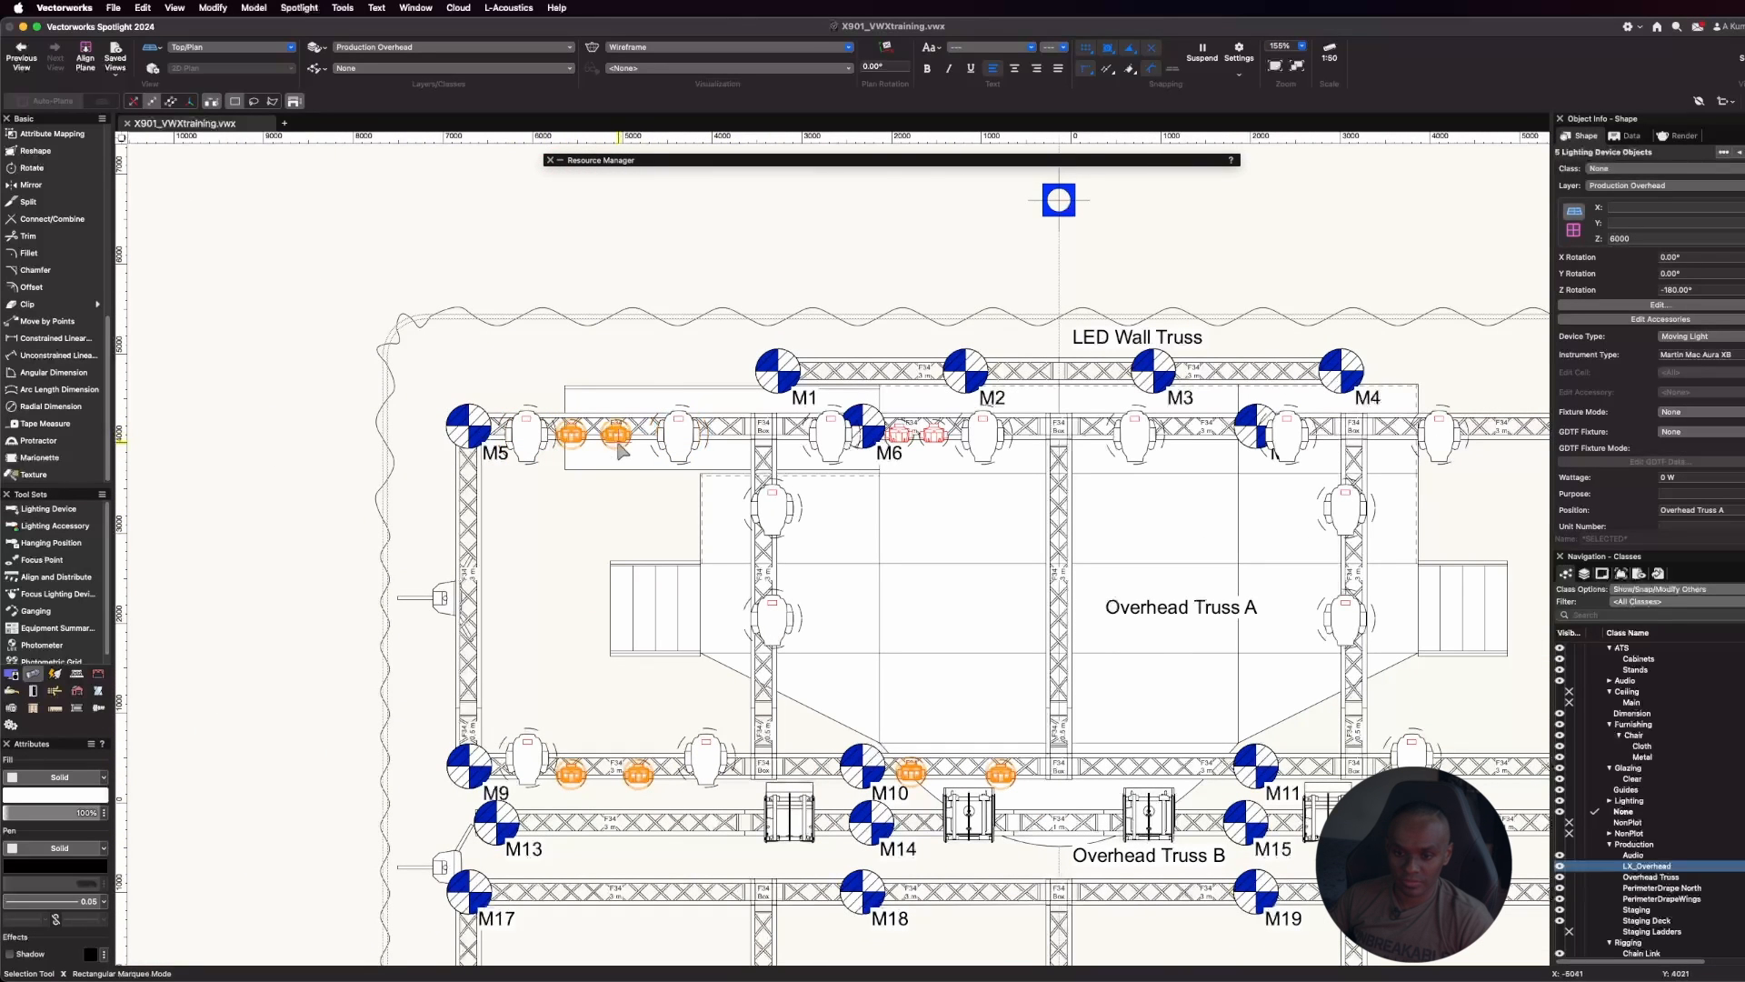
left_click(901, 441, "shift")
left_click(936, 440, "shift")
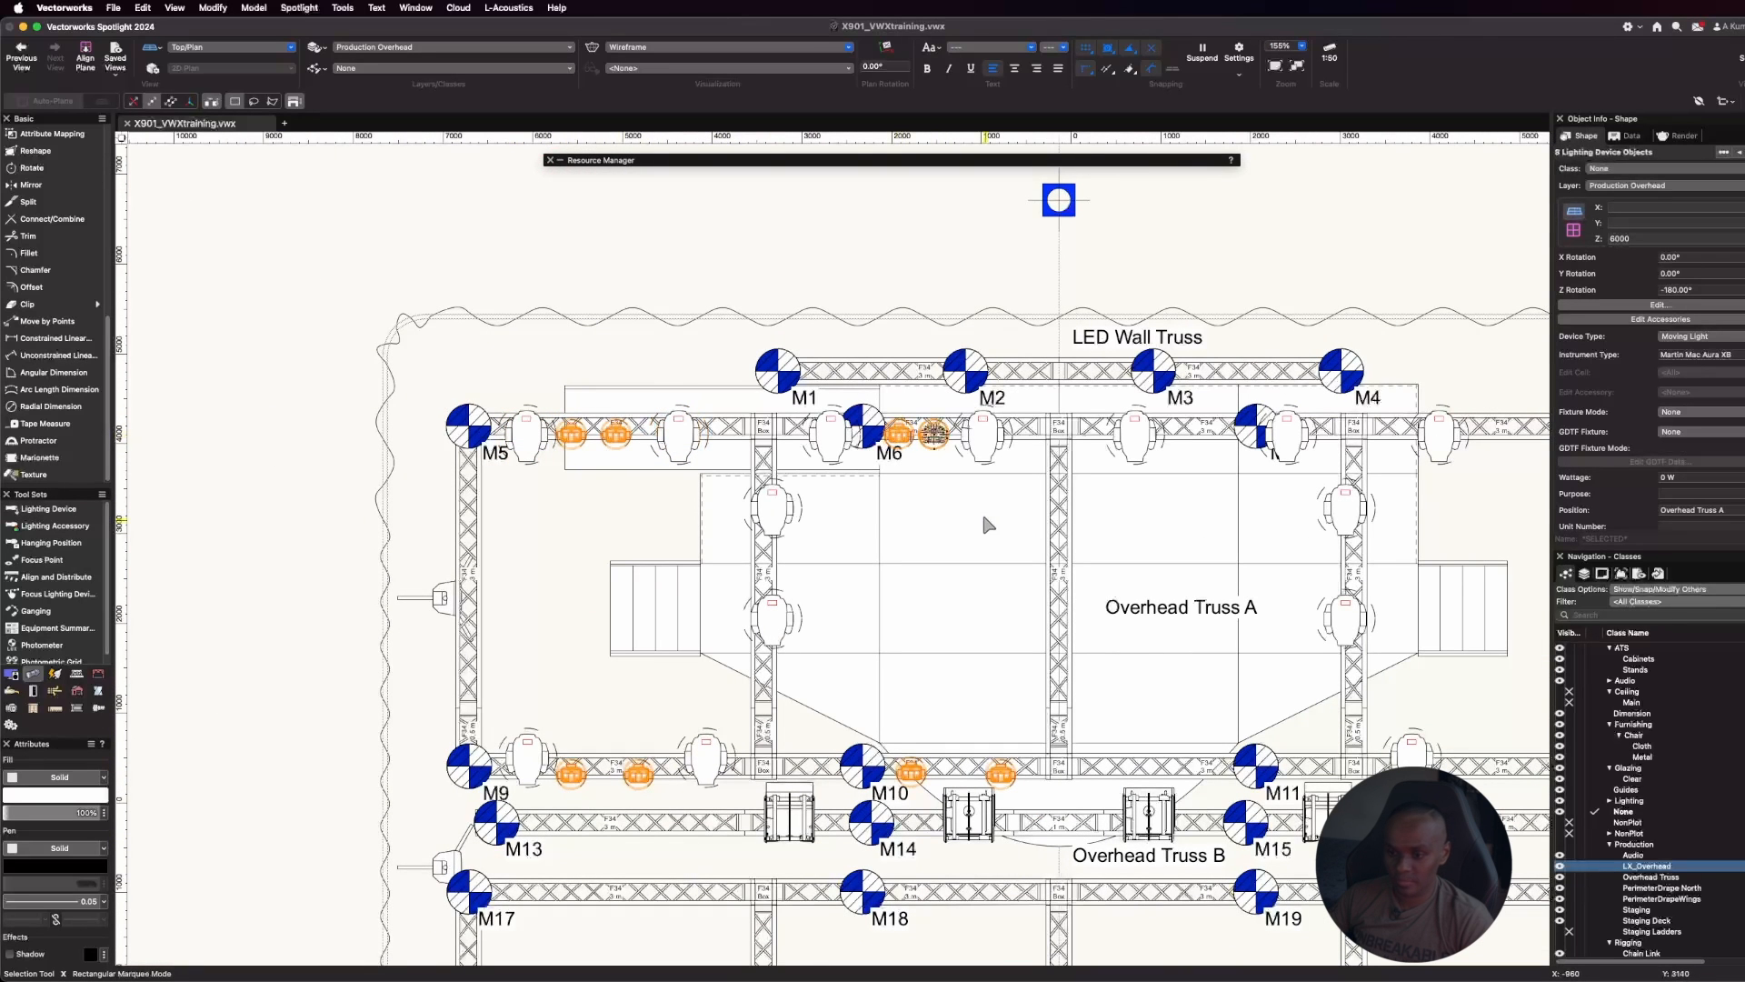
key("equal")
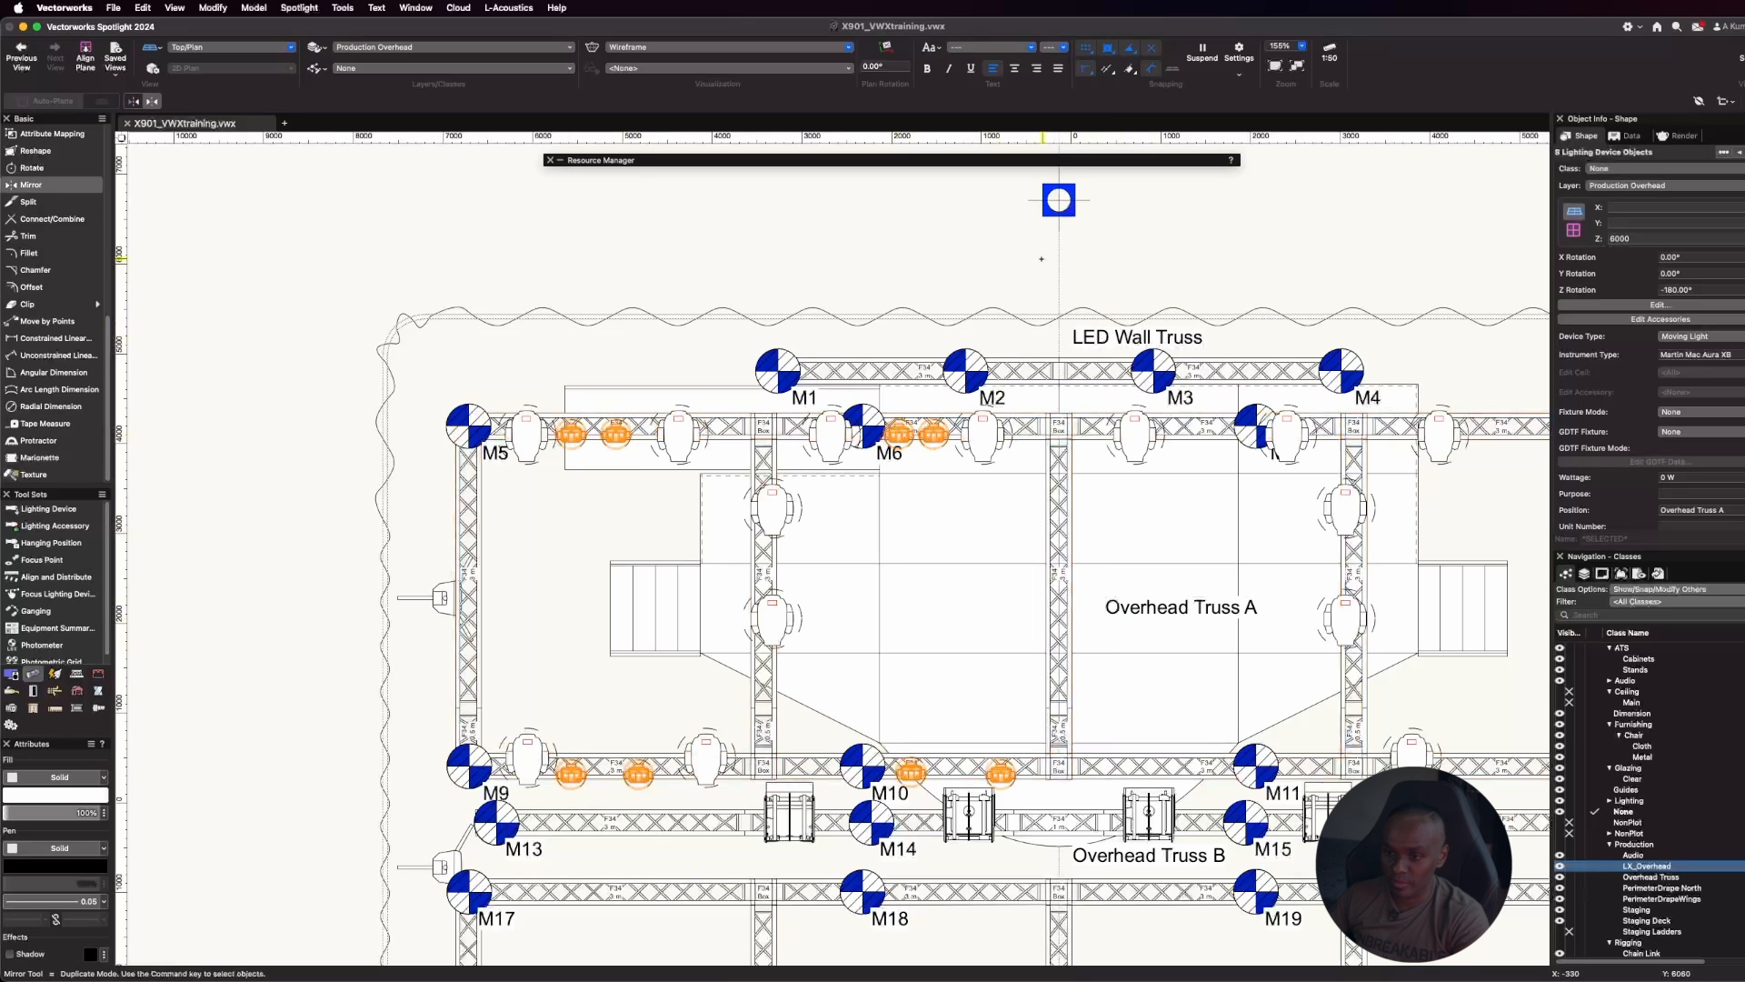
left_click(1060, 249)
left_click(1060, 279)
scroll(709, 323, "down", 2)
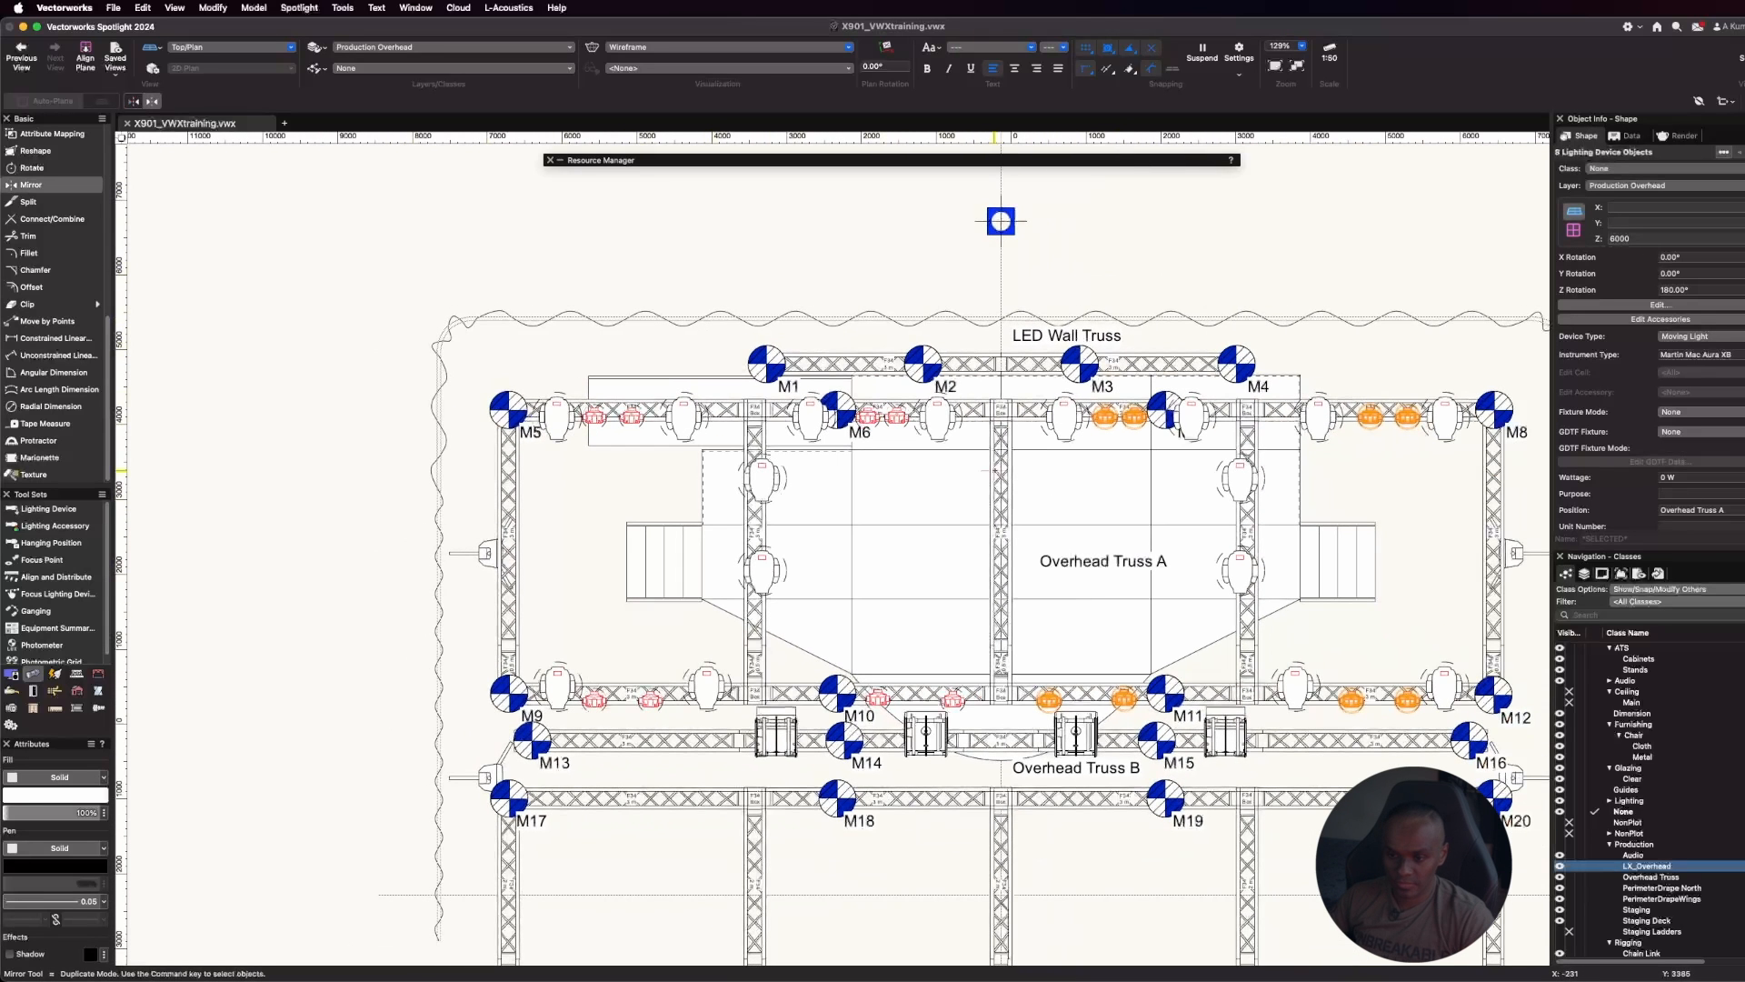
key("x")
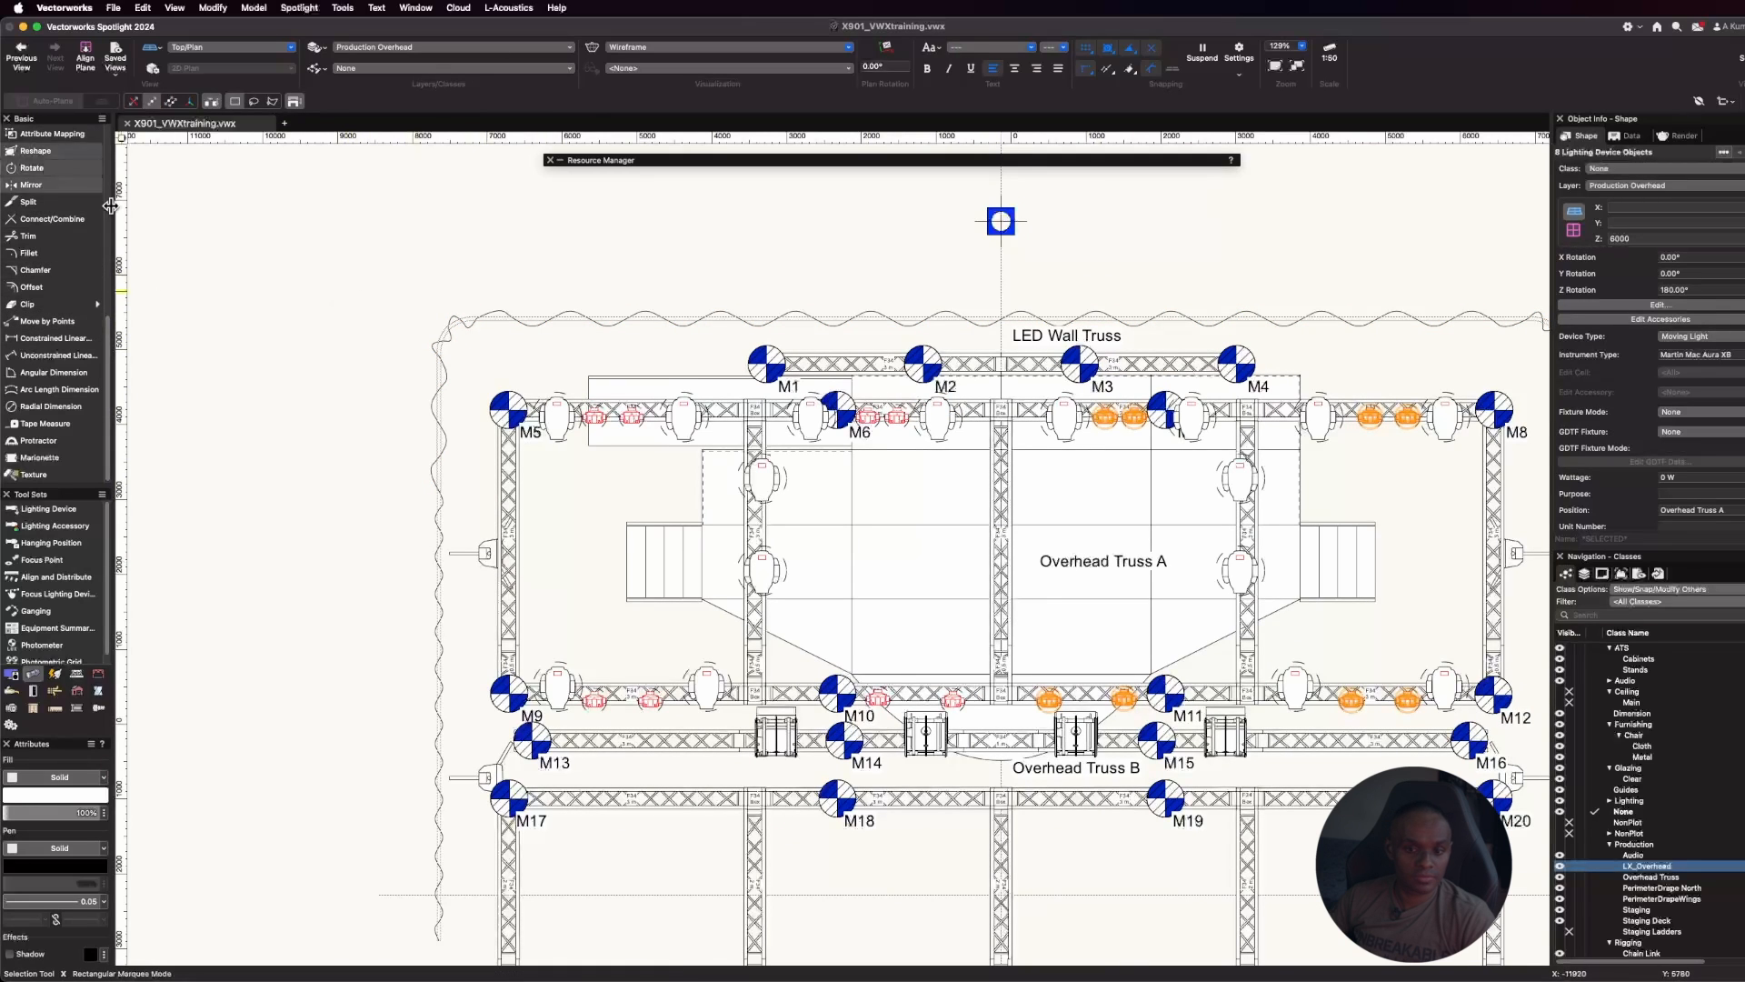
Place two Mac Aura XB lights about 2.3 m apart on Overhead Truss A's outer side chord between M5 and M9
left_click(50, 509)
scroll(498, 447, "up", 3)
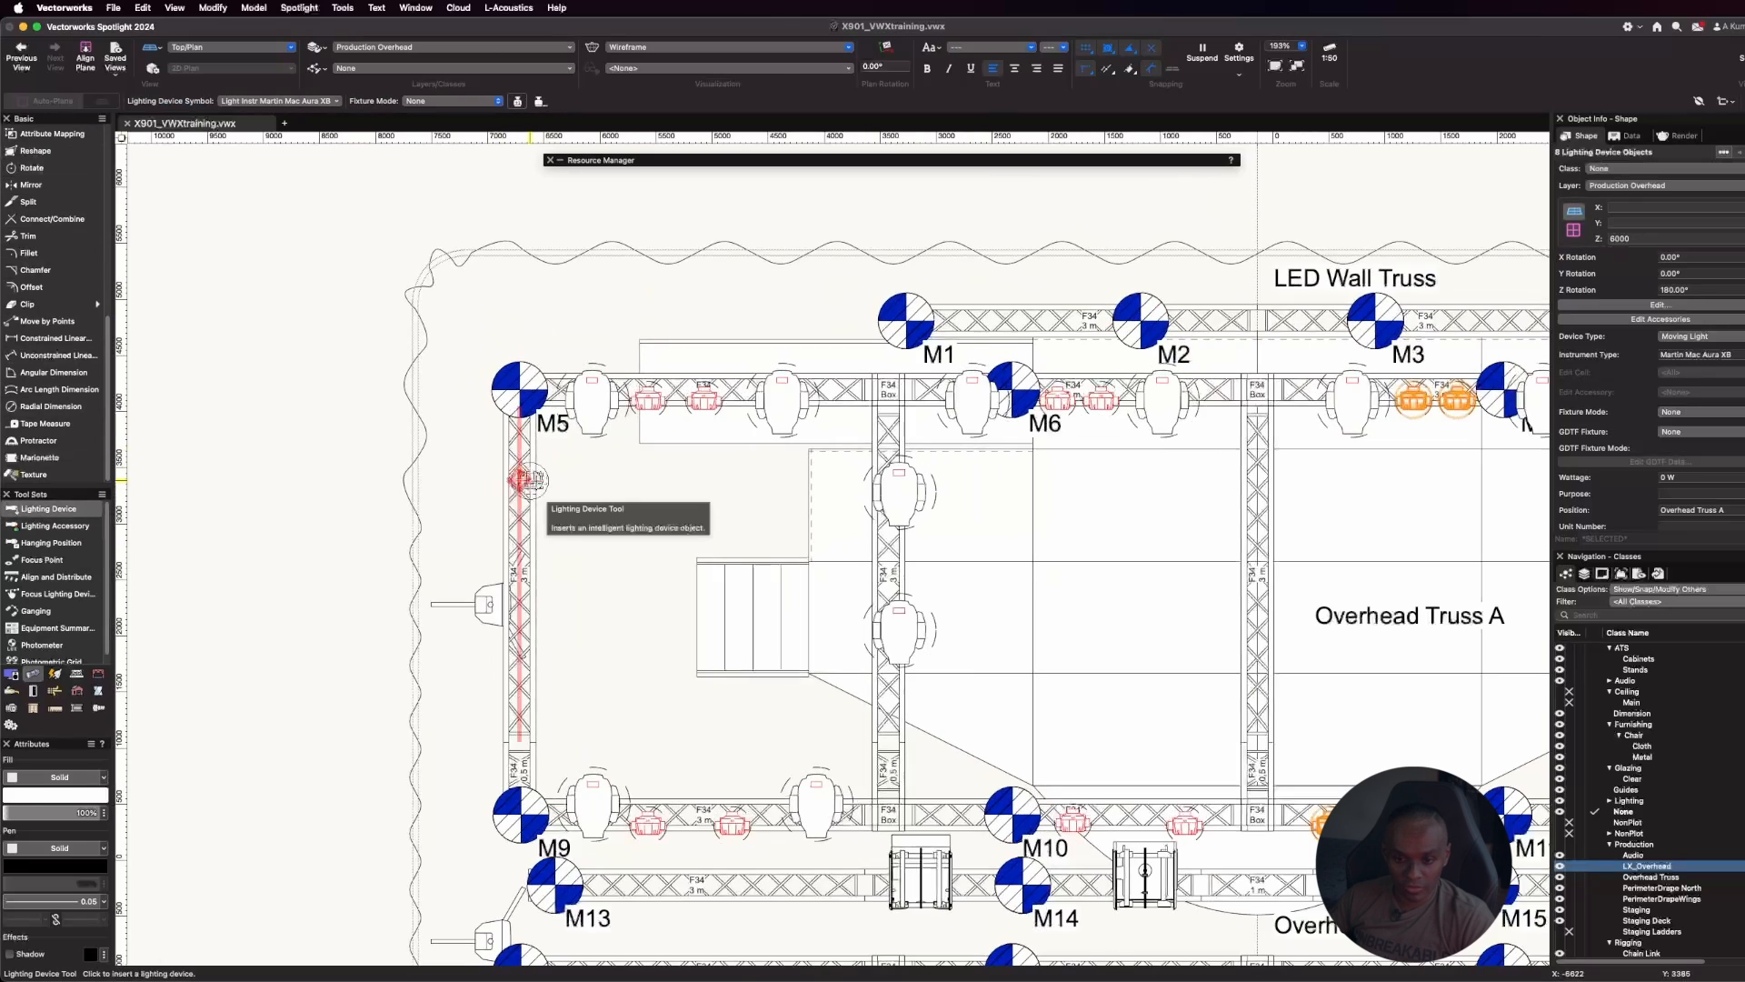
scroll(518, 447, "up", 5)
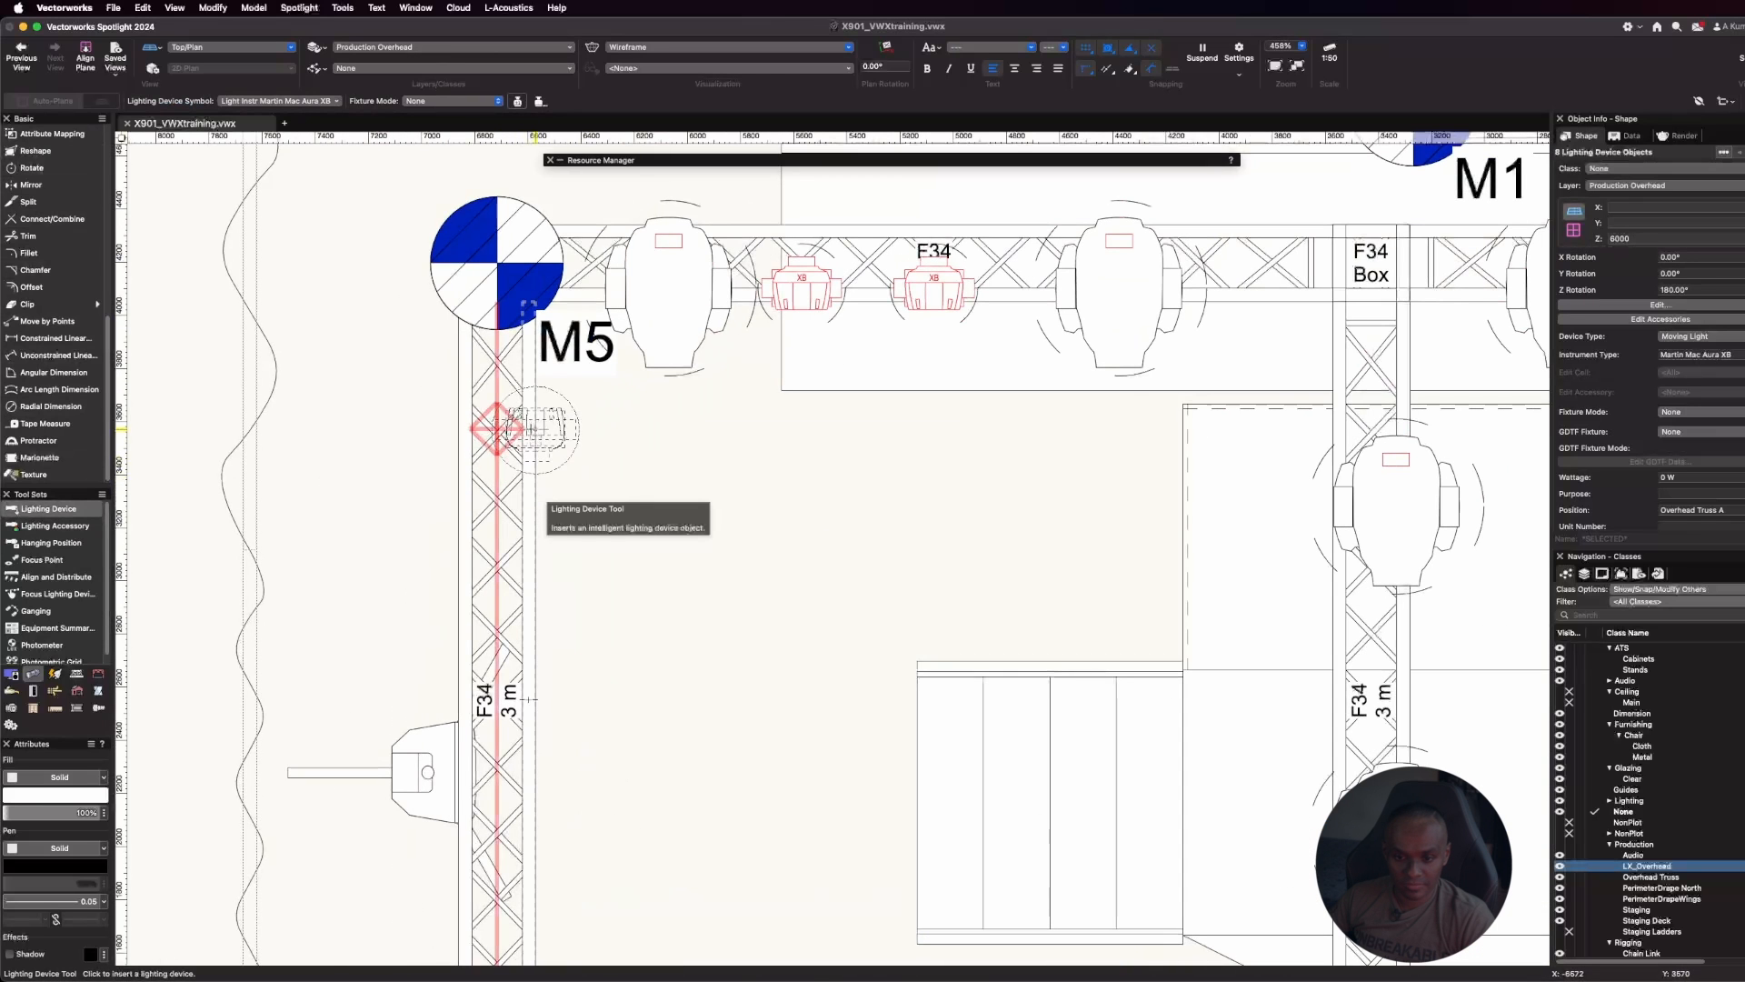
left_click(497, 431)
scroll(505, 432, "down", 5)
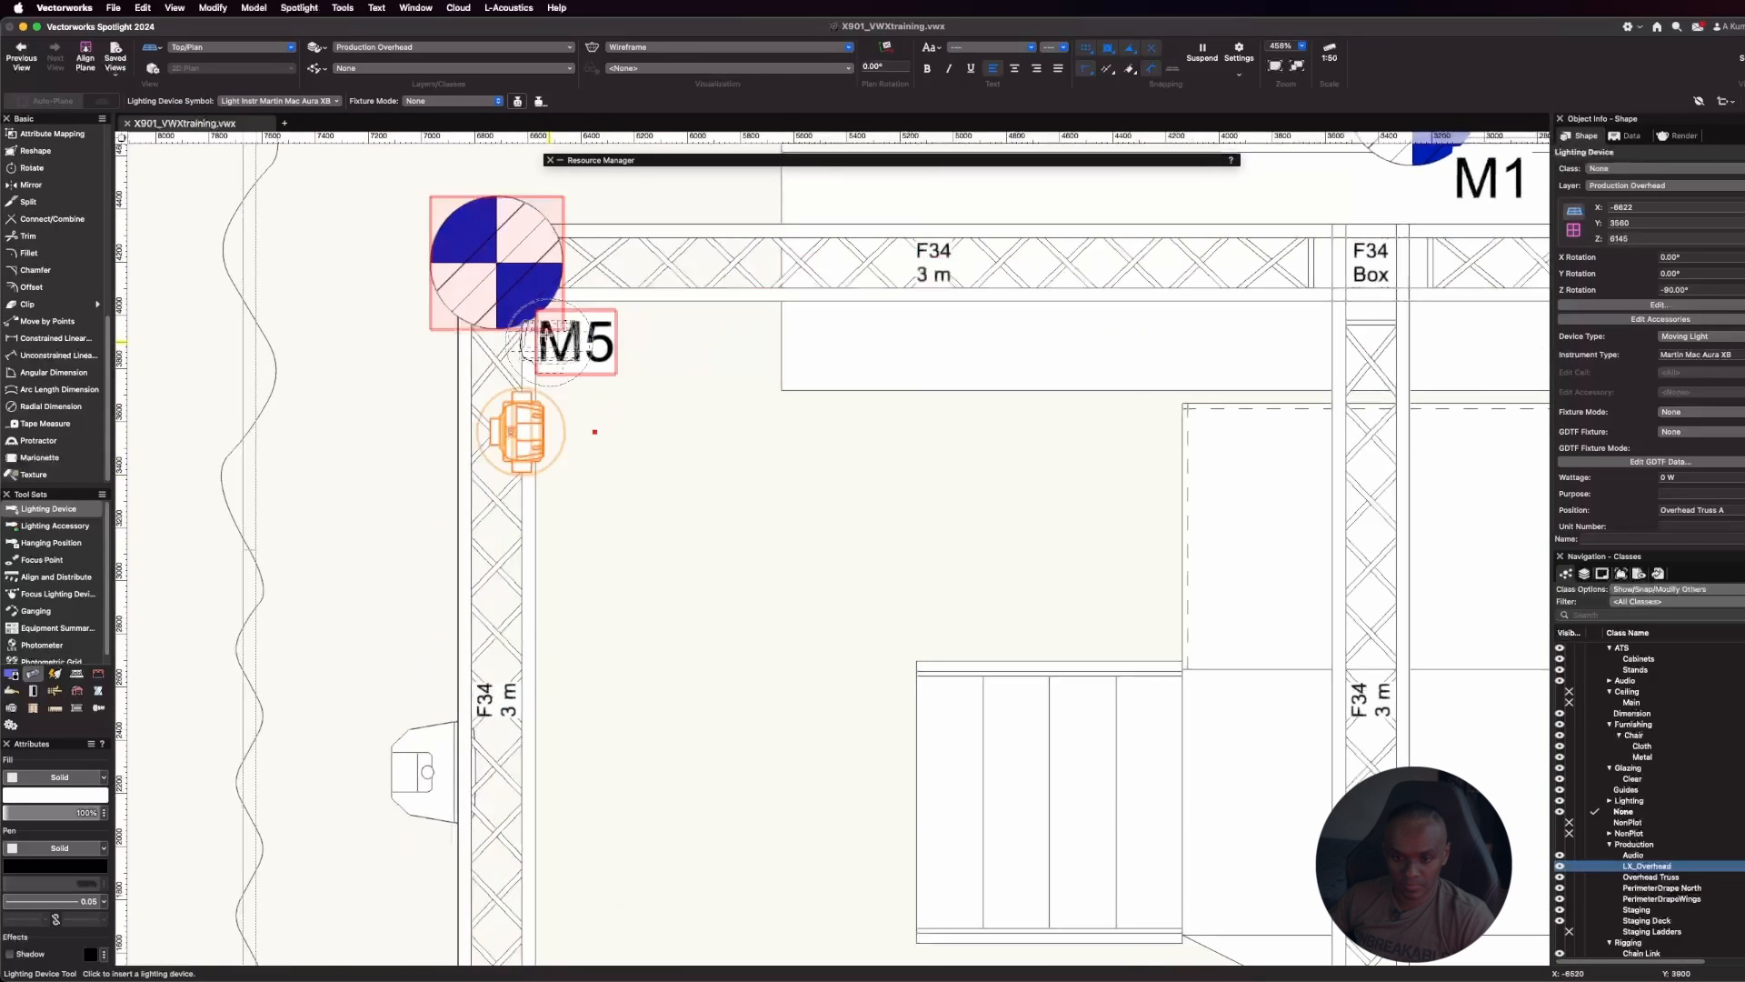
scroll(531, 702, "up", 2)
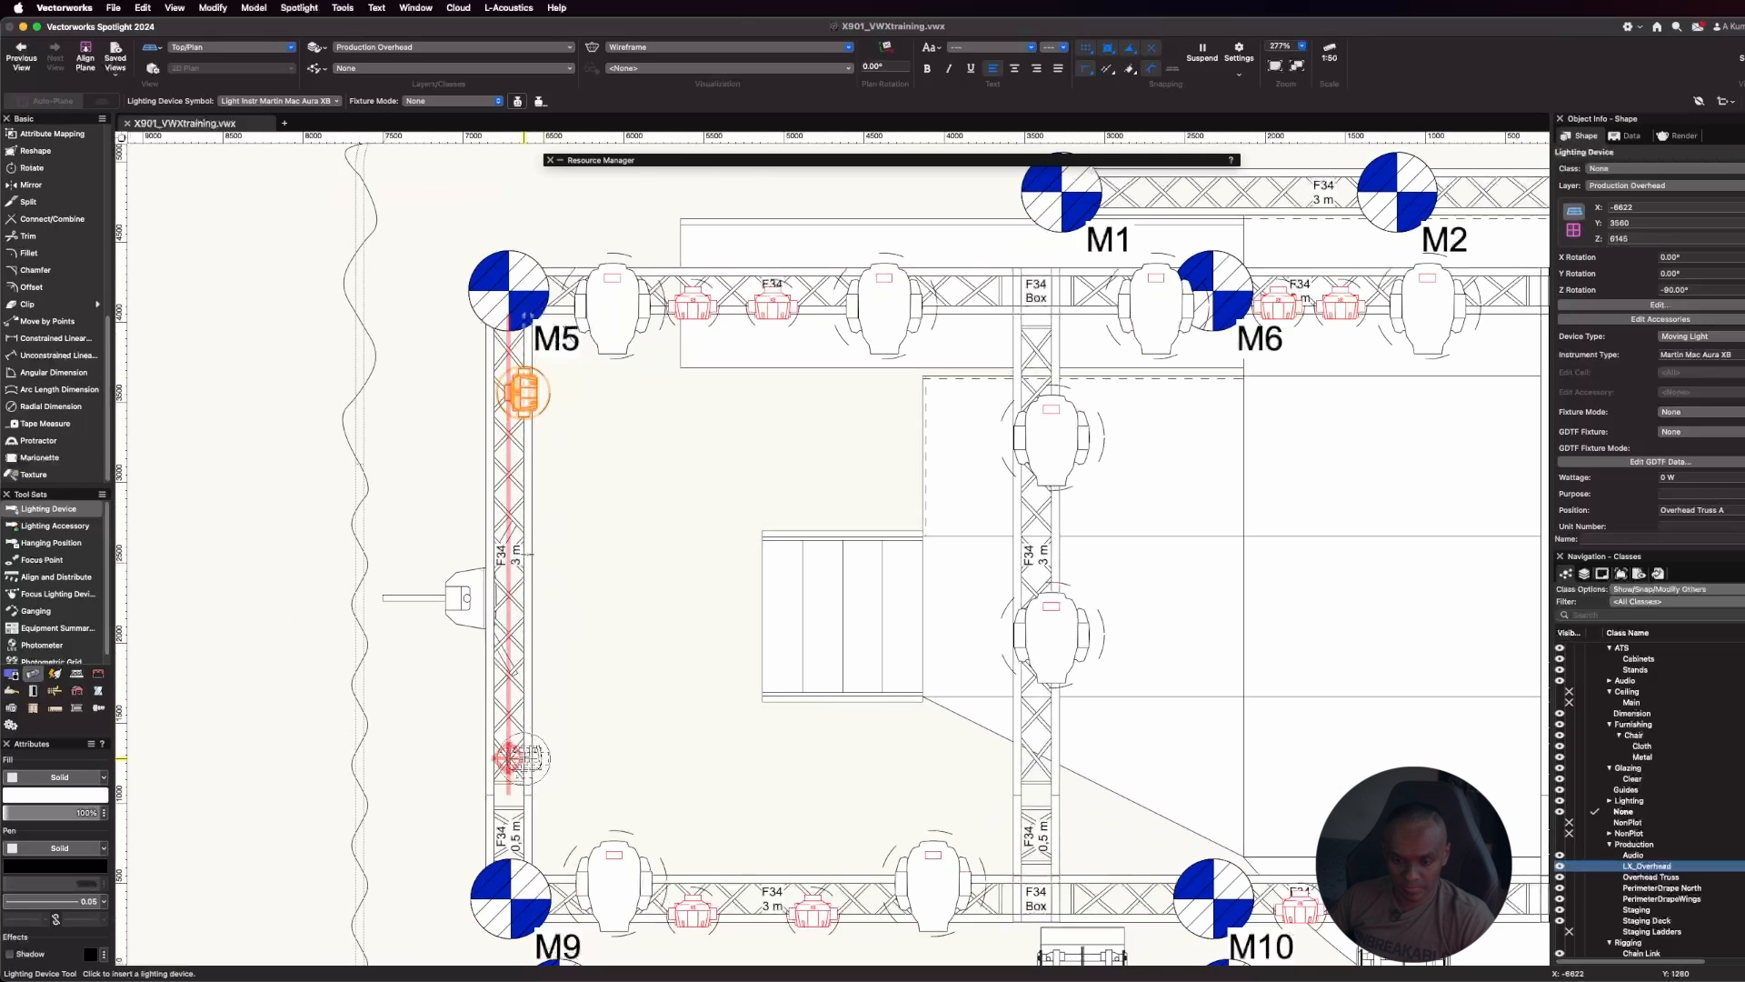
left_click(523, 759)
scroll(395, 573, "down", 3)
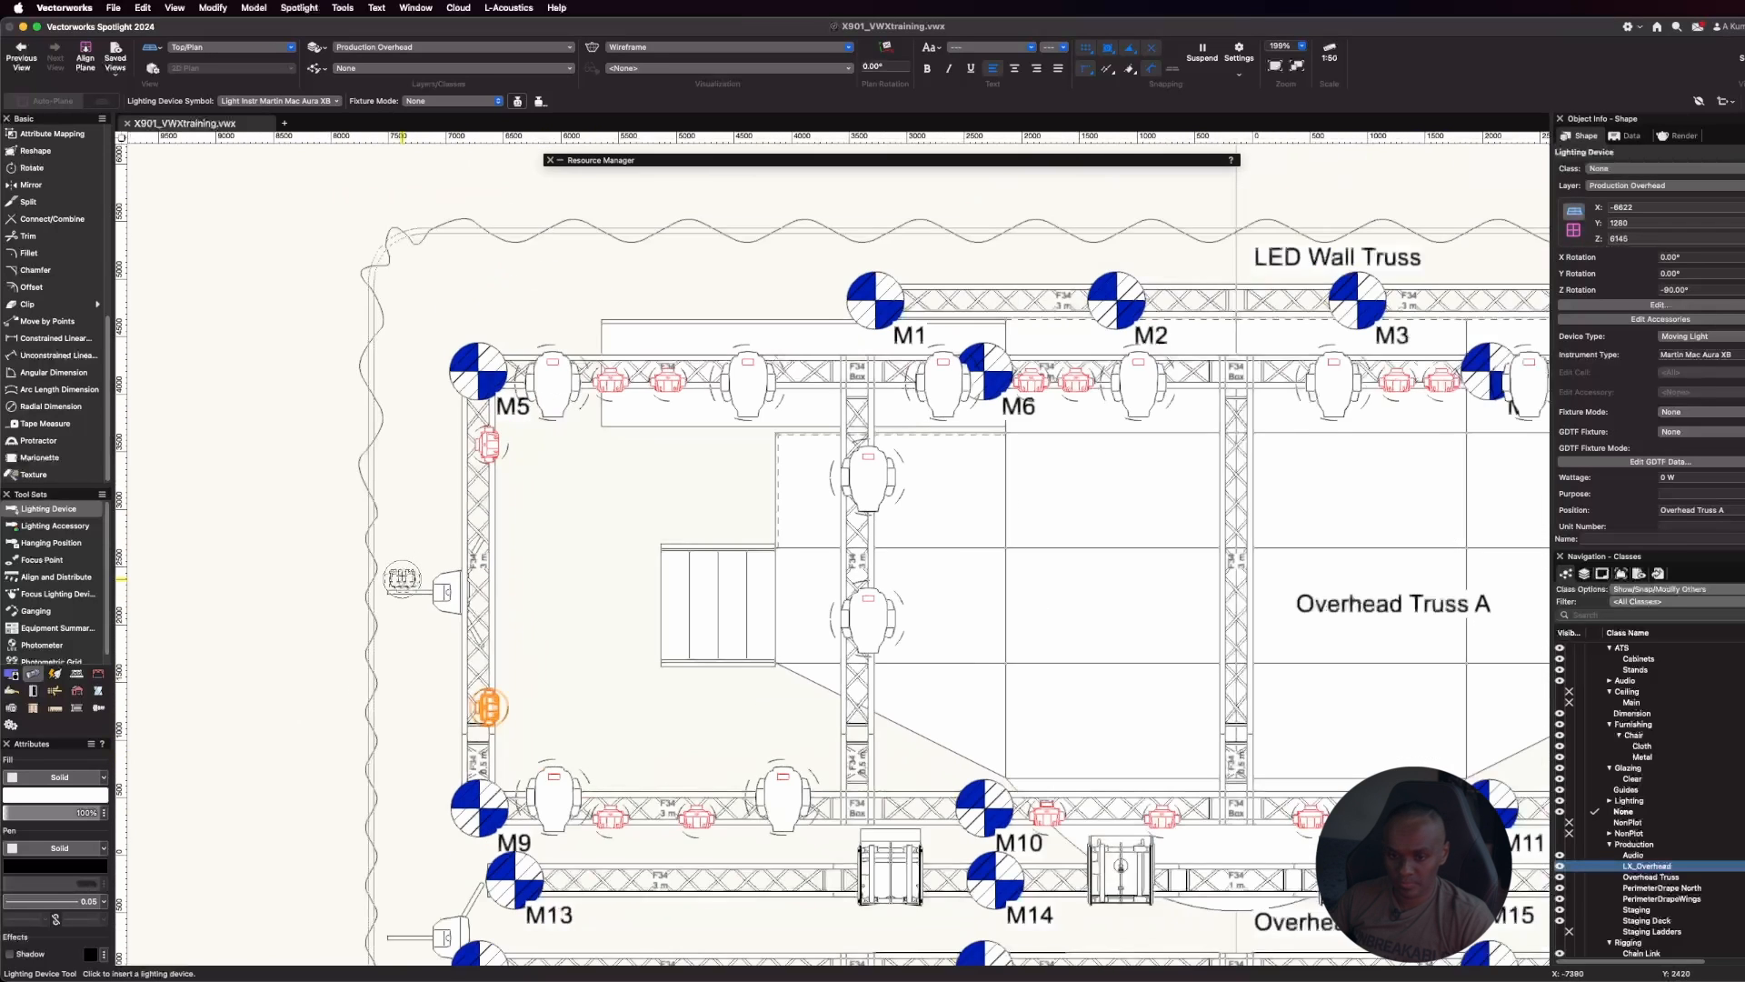
Place two Mac Aura XB lights on the inner cross truss between M5 and M6, one downstage of both Ghiblis and one midway between them
scroll(822, 700, "up", 6)
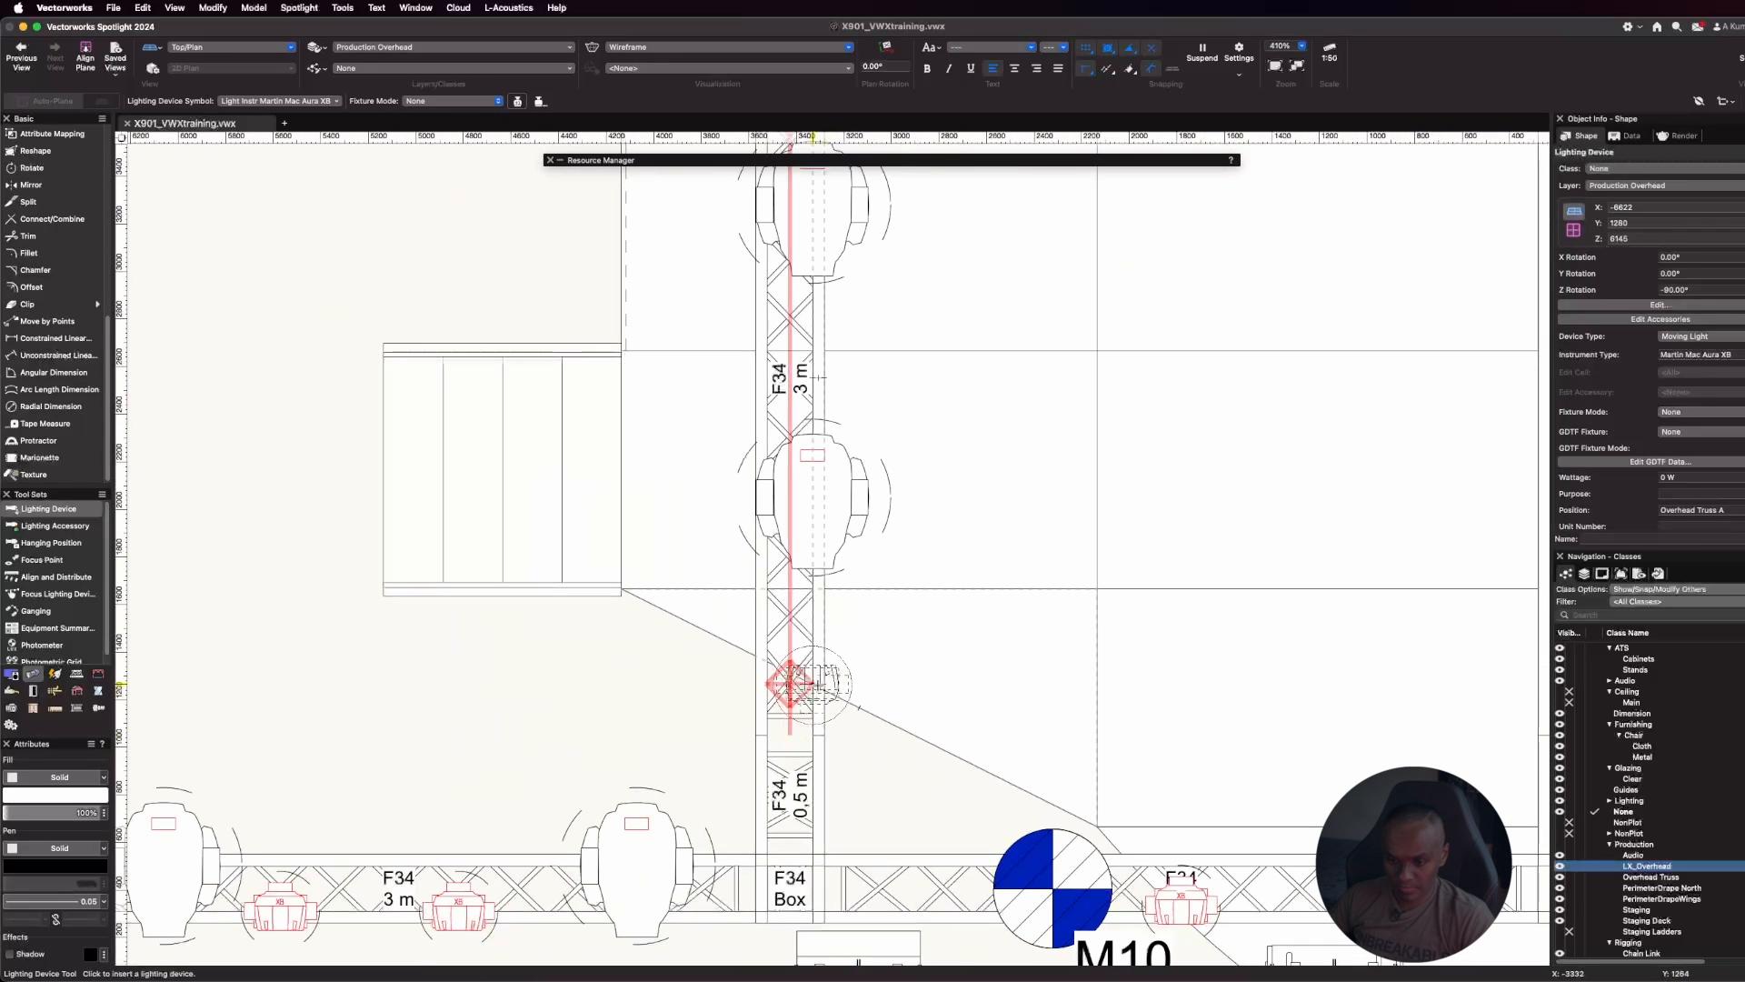
left_click(790, 684)
scroll(840, 740, "down", 5)
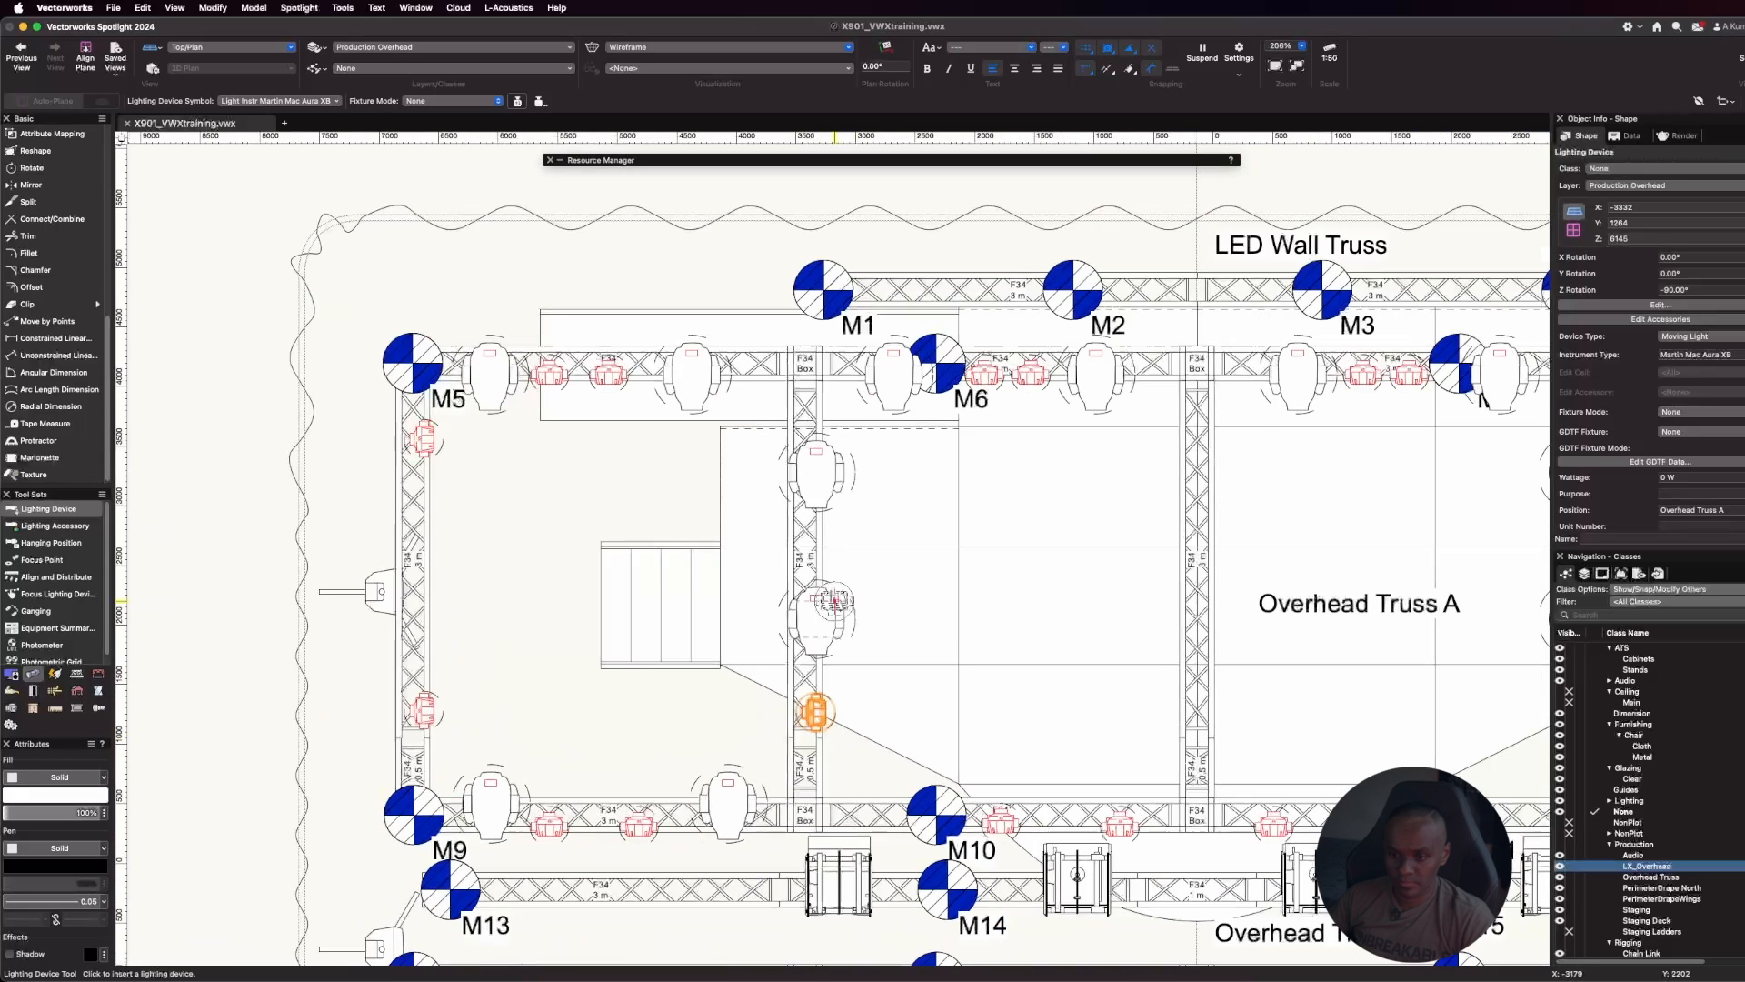
scroll(815, 549, "up", 1)
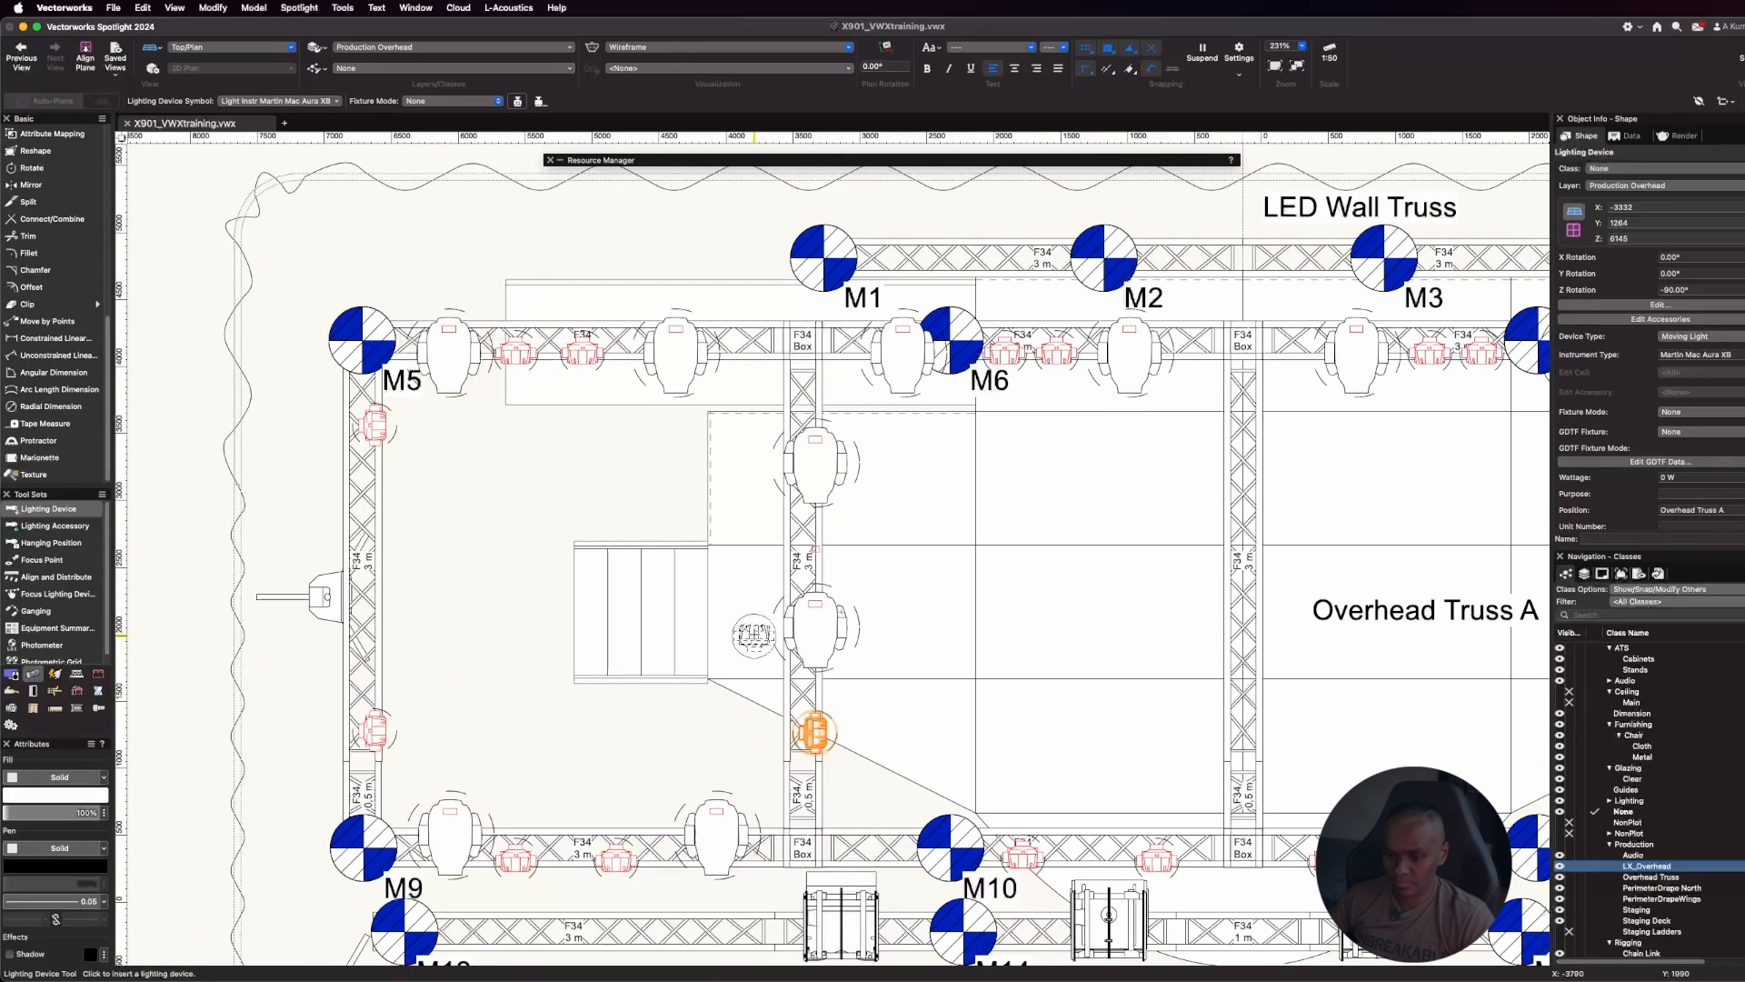
scroll(842, 519, "up", 3)
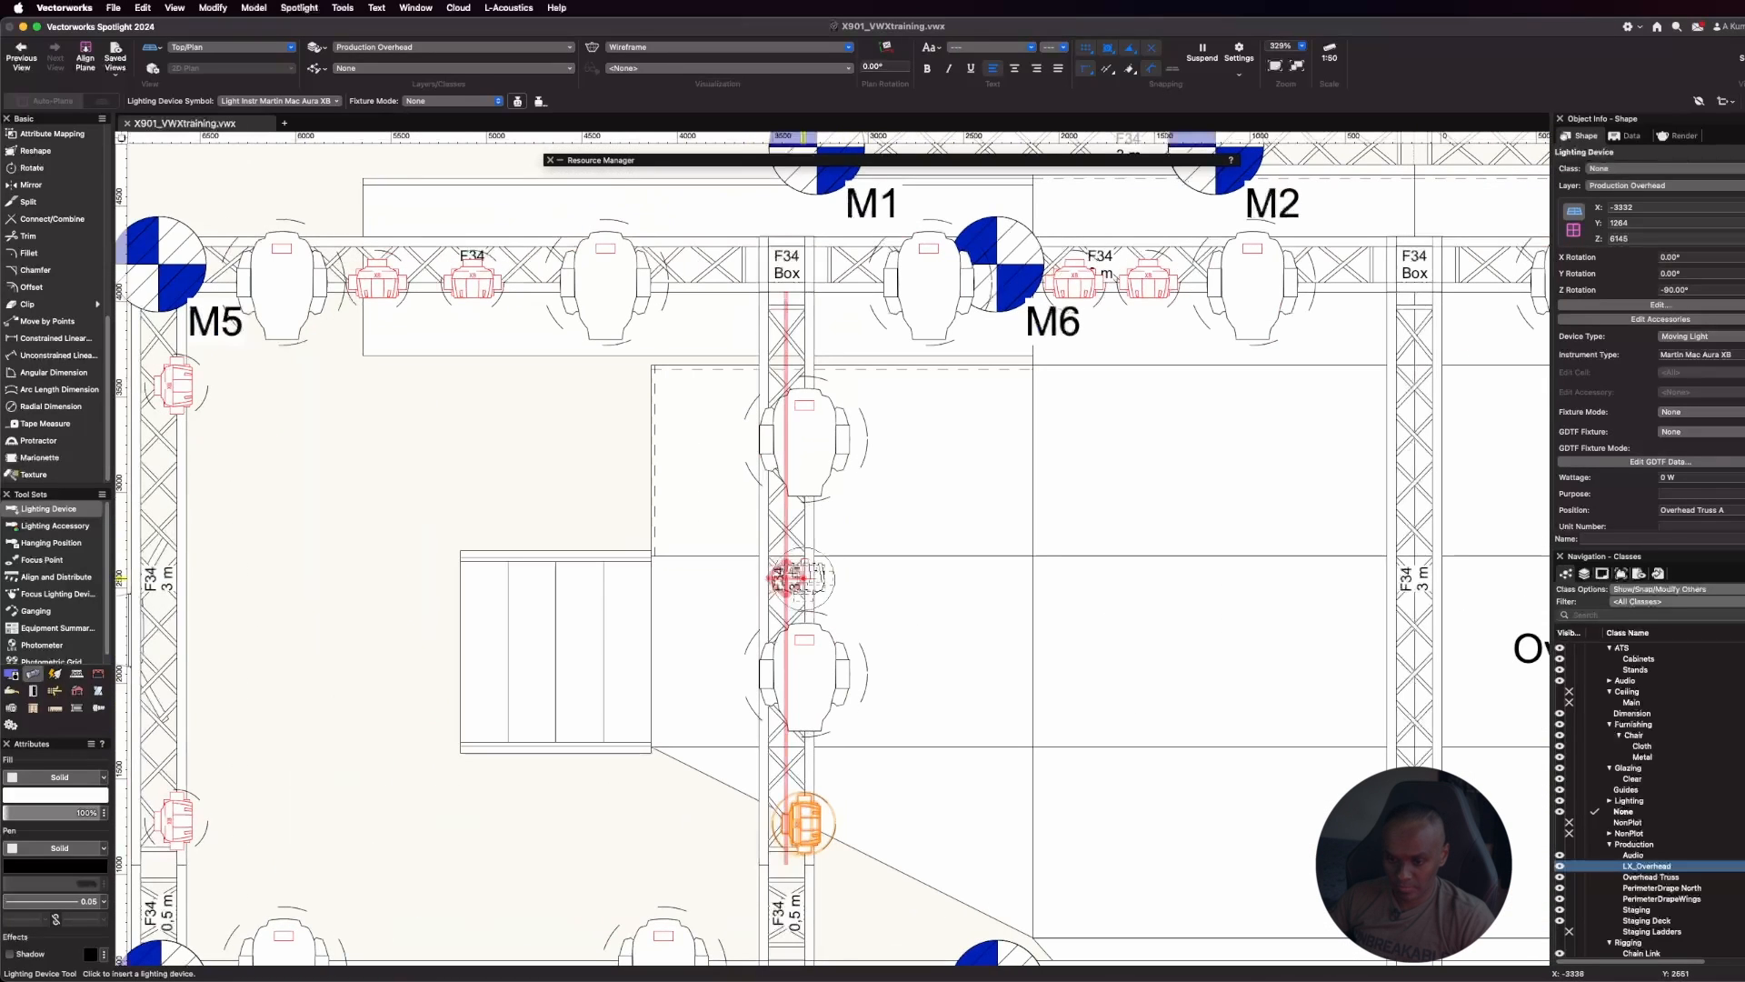
left_click(902, 551)
scroll(766, 481, "down", 4)
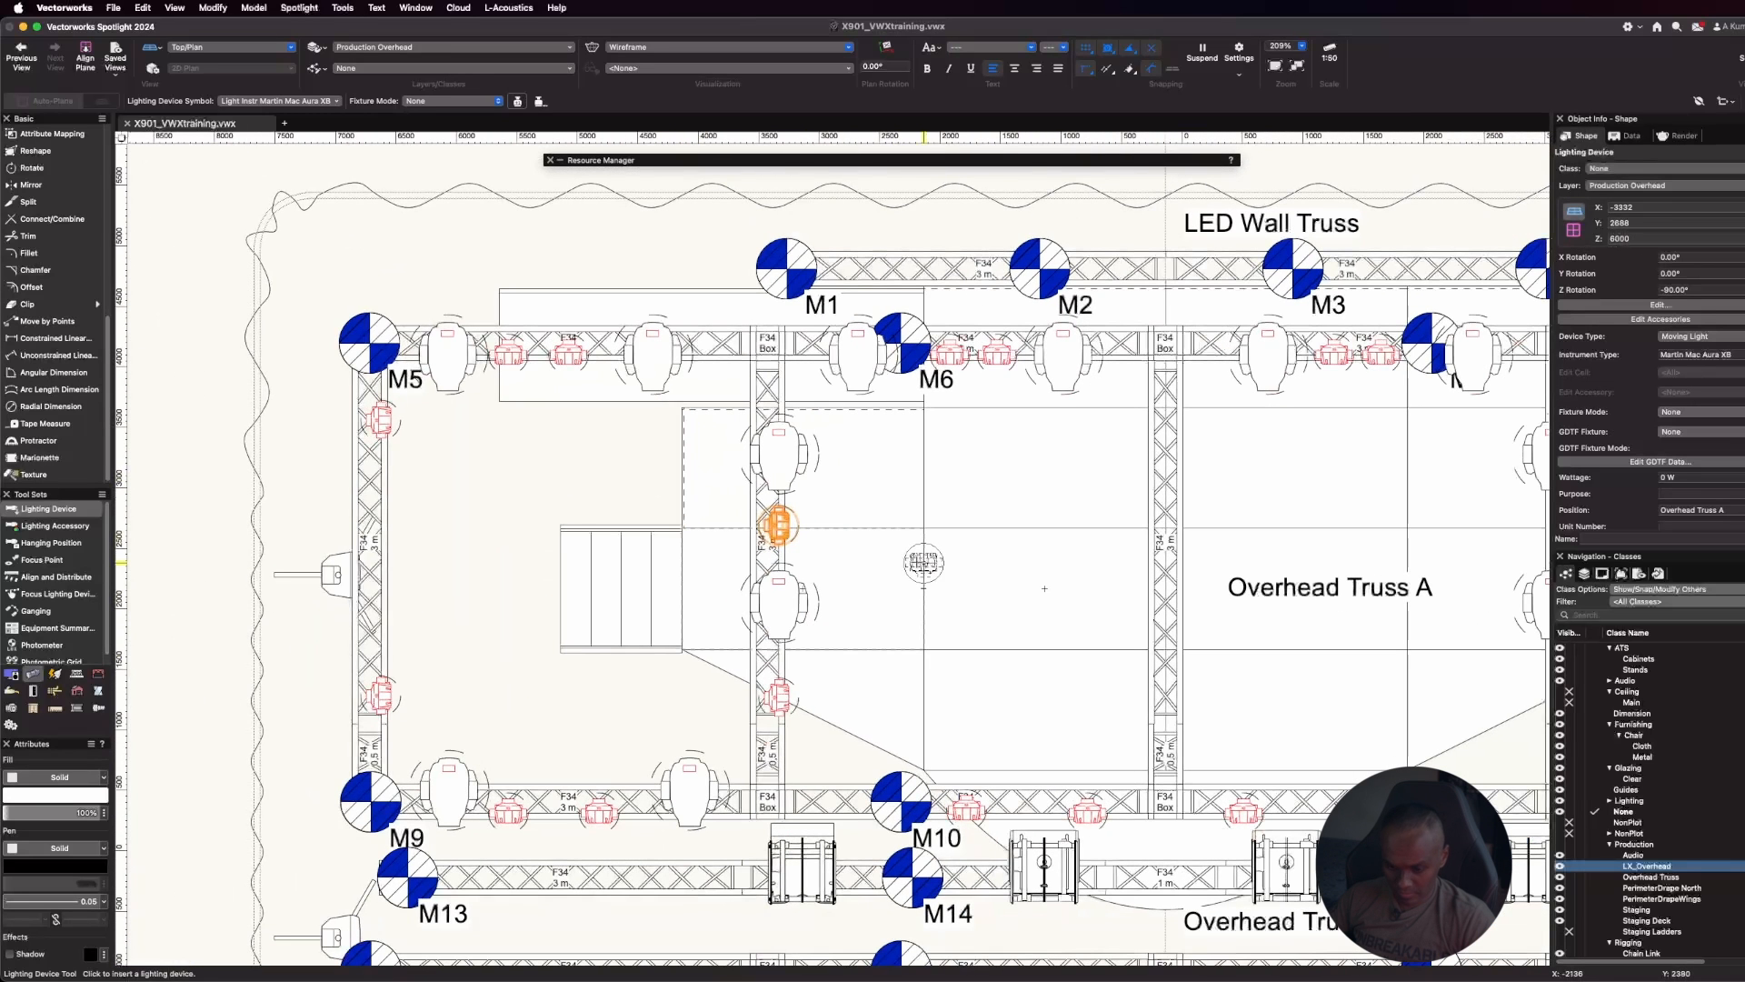
Mirror a copy of the four Mac Aura XB lights on the outer side chord and inner cross truss across the stage centreline
key("x")
left_click(780, 700, "shift")
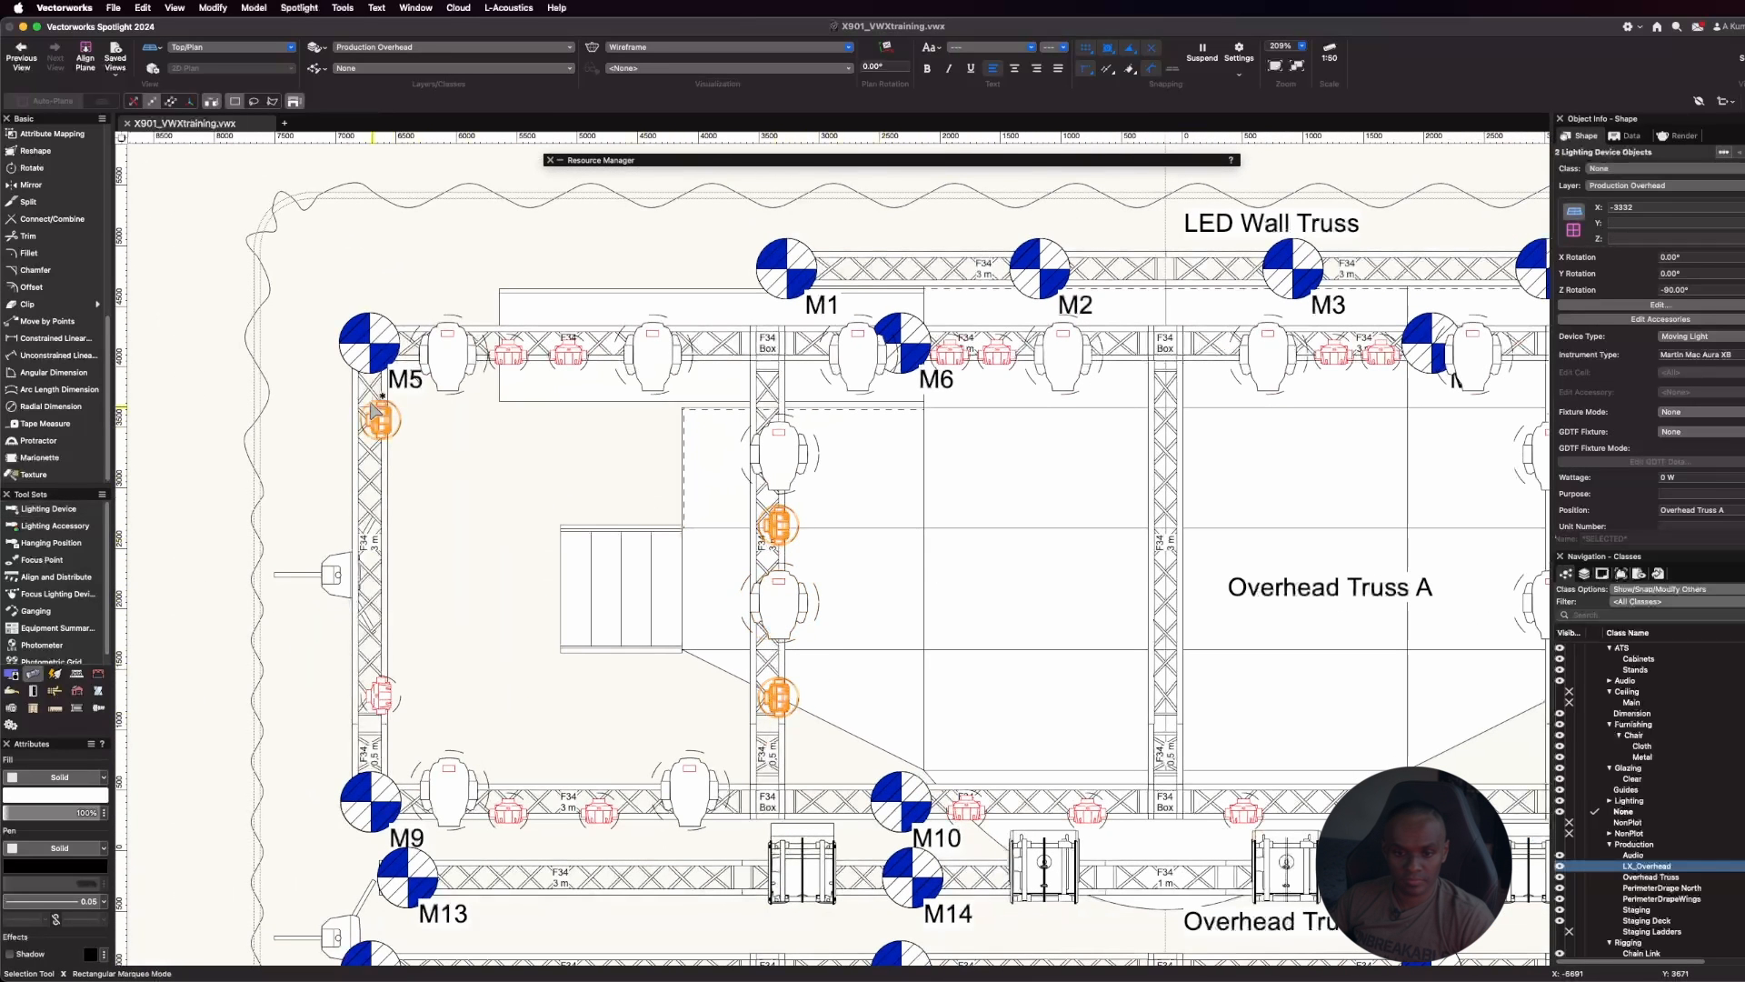
left_click(380, 420, "shift")
left_click(380, 695, "shift")
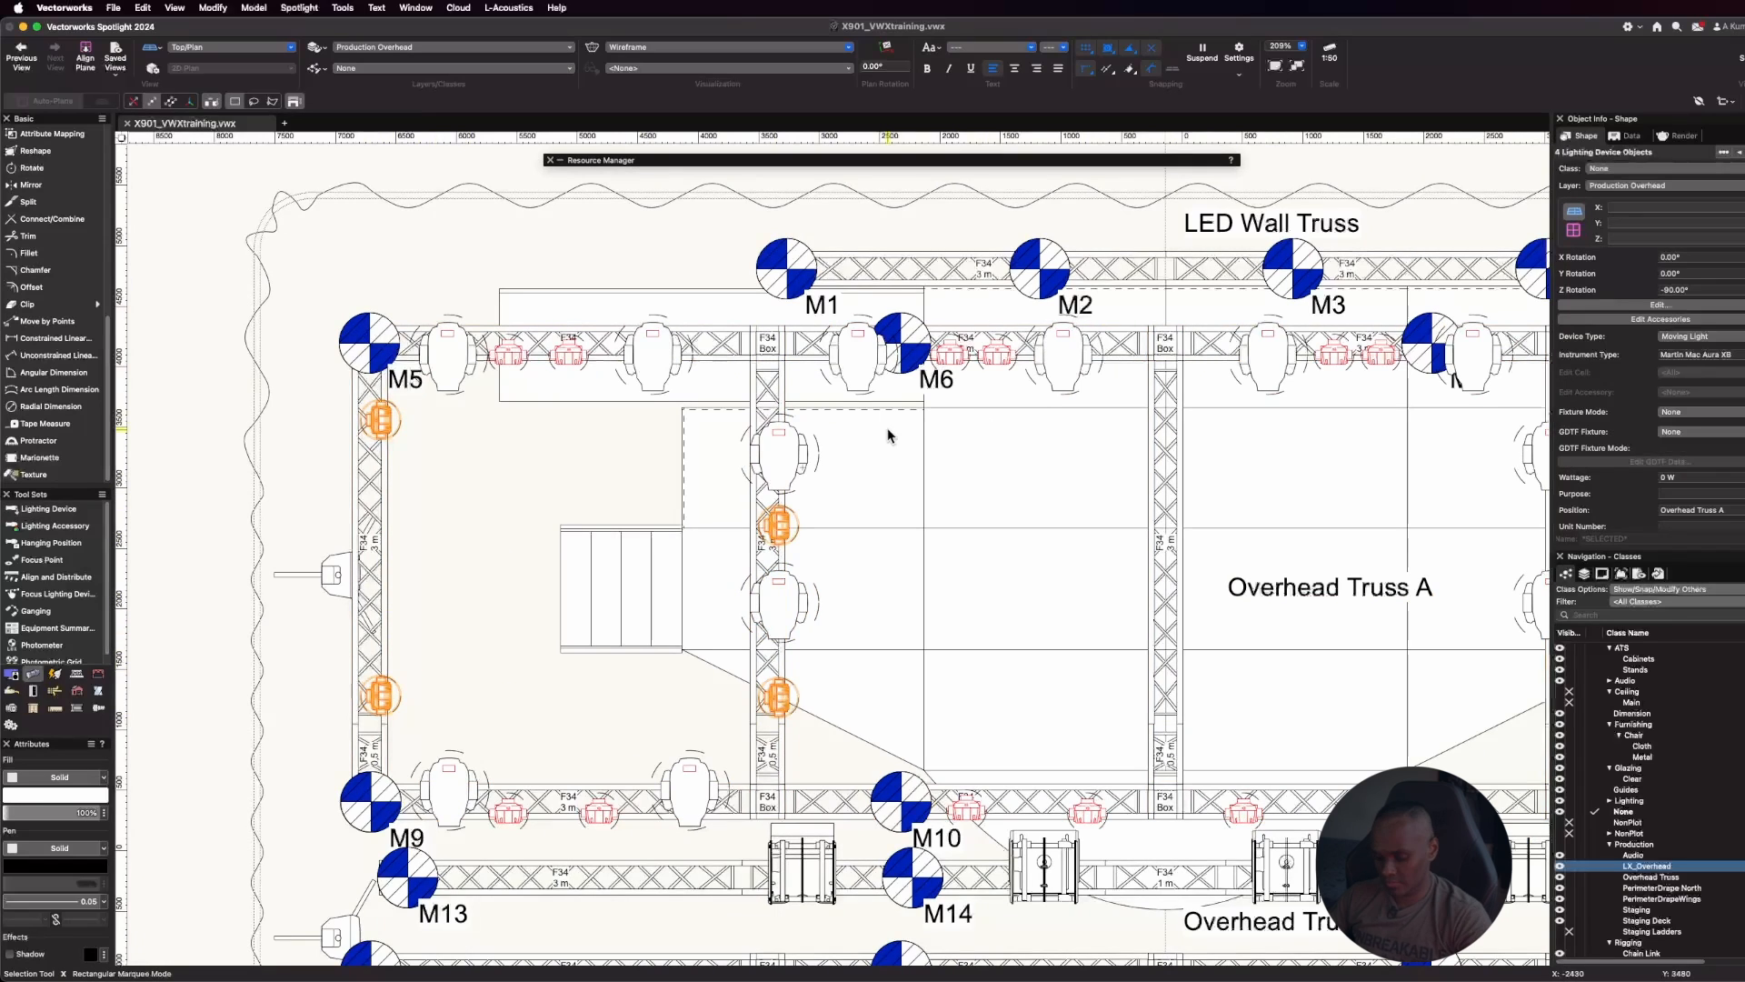
key("equal")
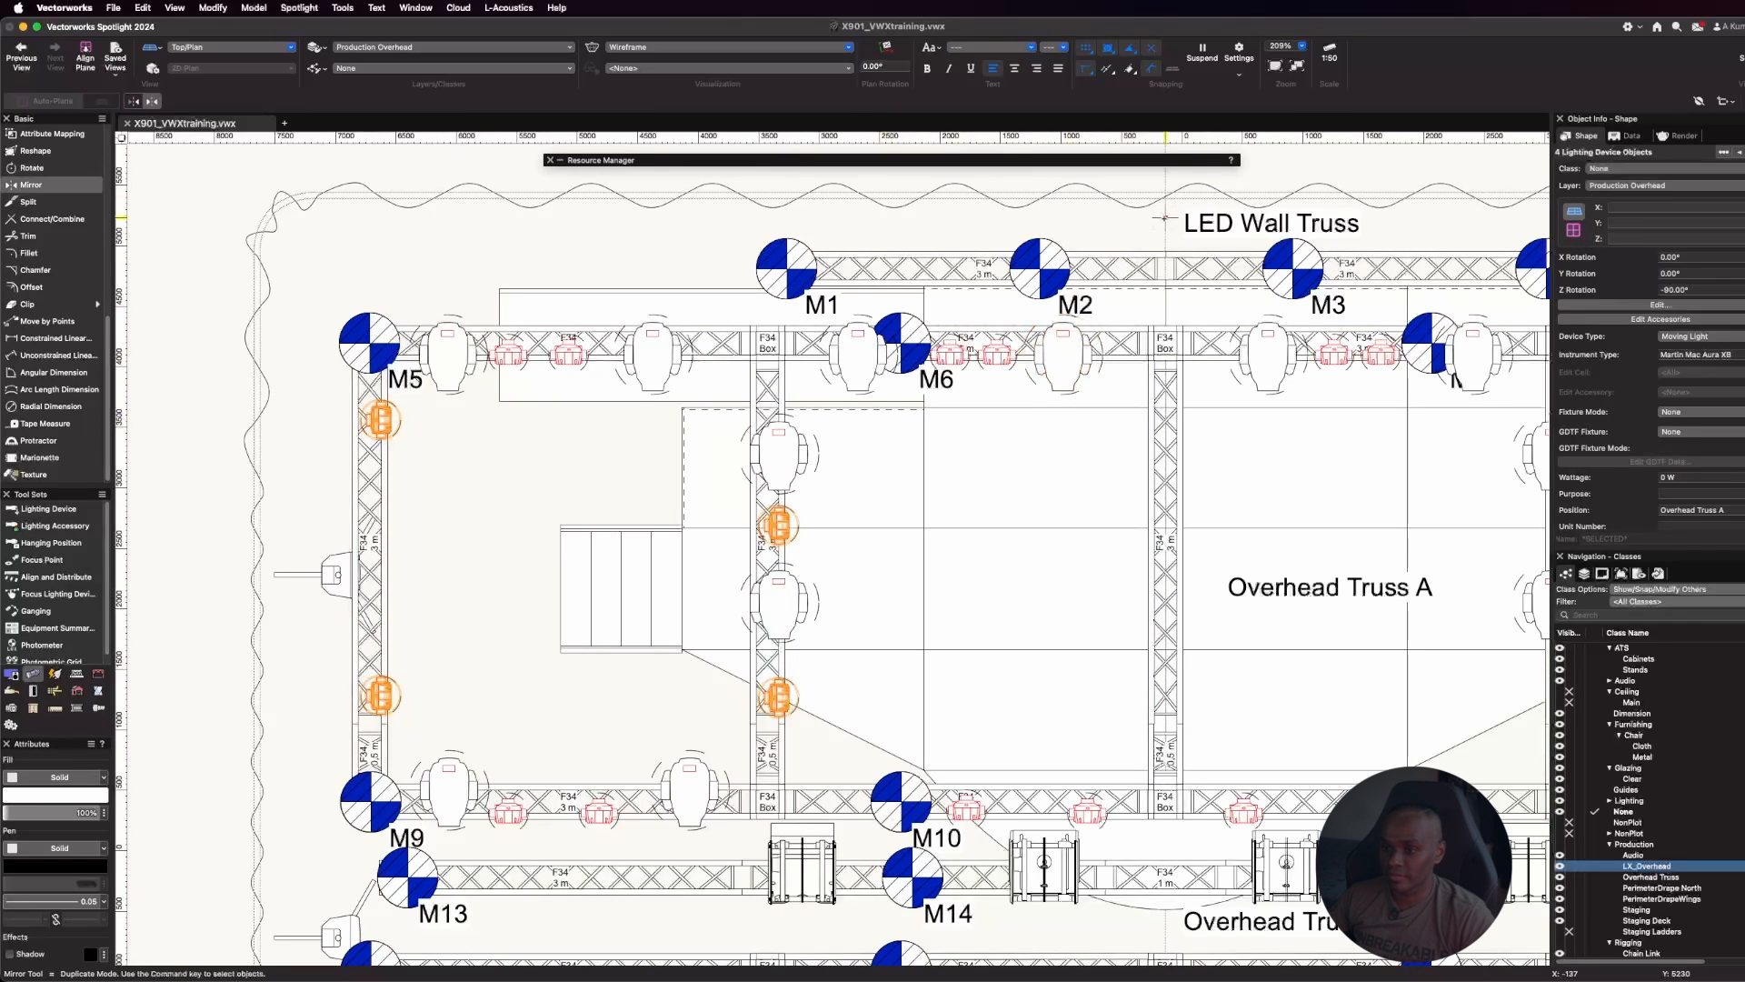
left_click(1165, 219)
left_click(1165, 234)
scroll(655, 286, "down", 3)
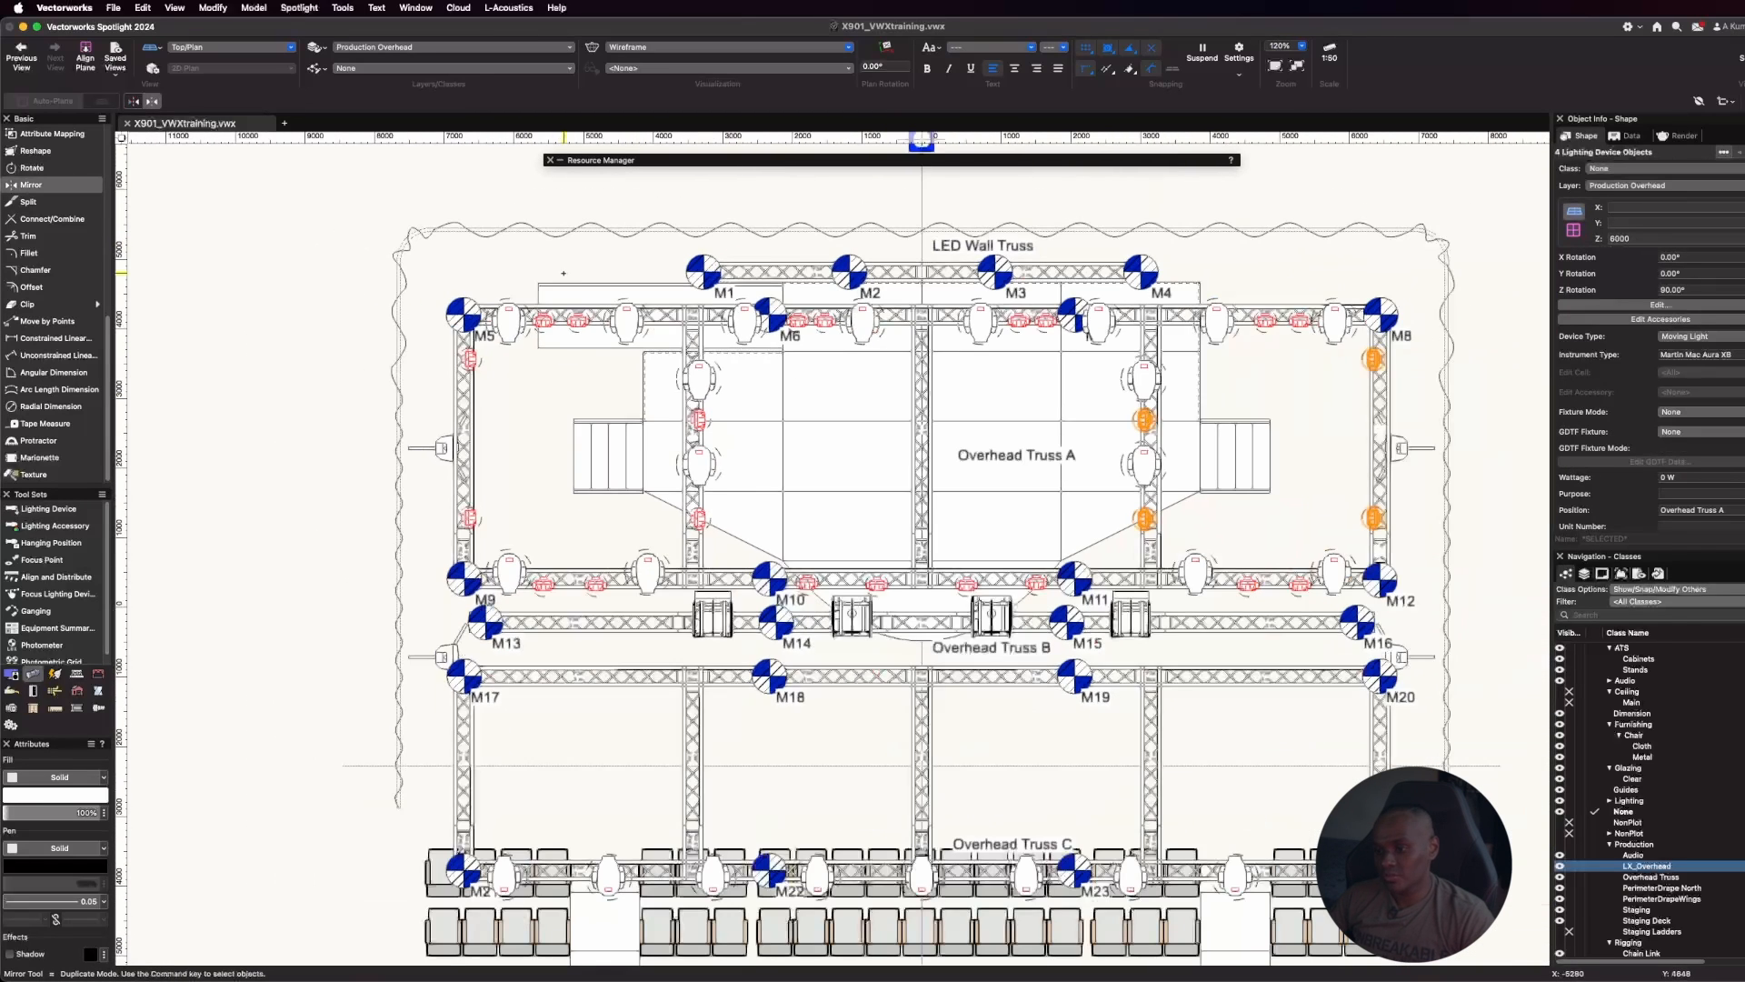
key("x")
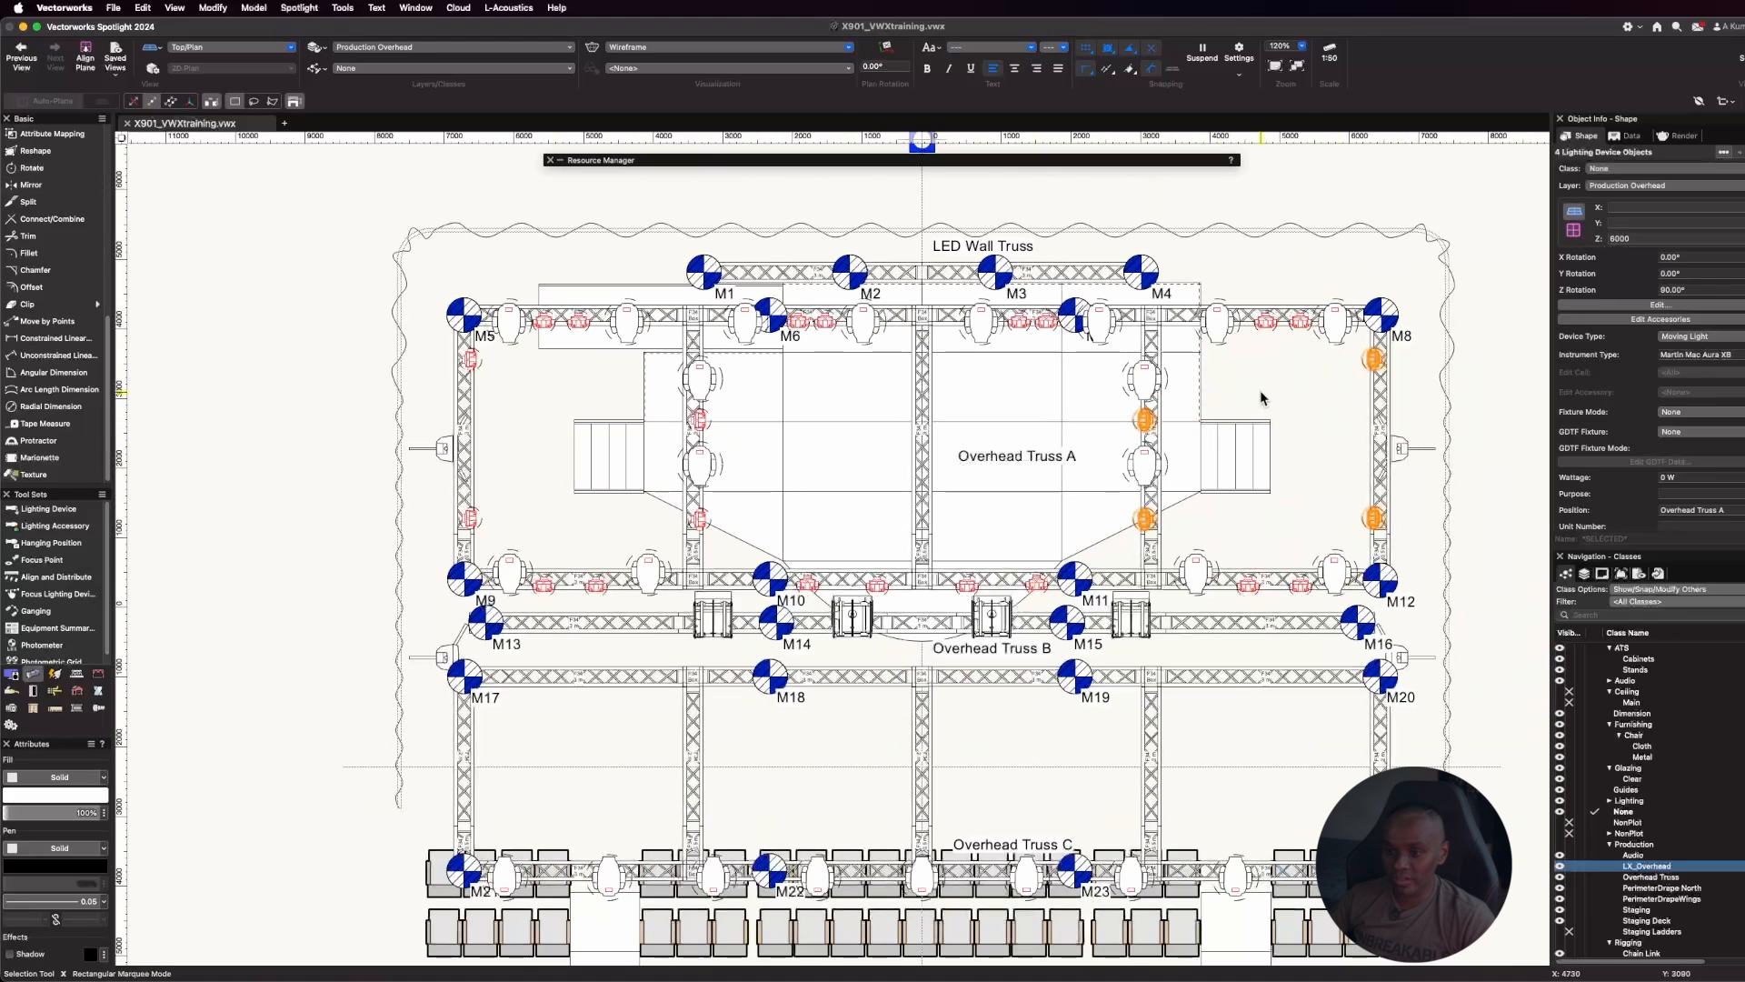
left_click(1500, 374)
scroll(909, 238, "down", 1)
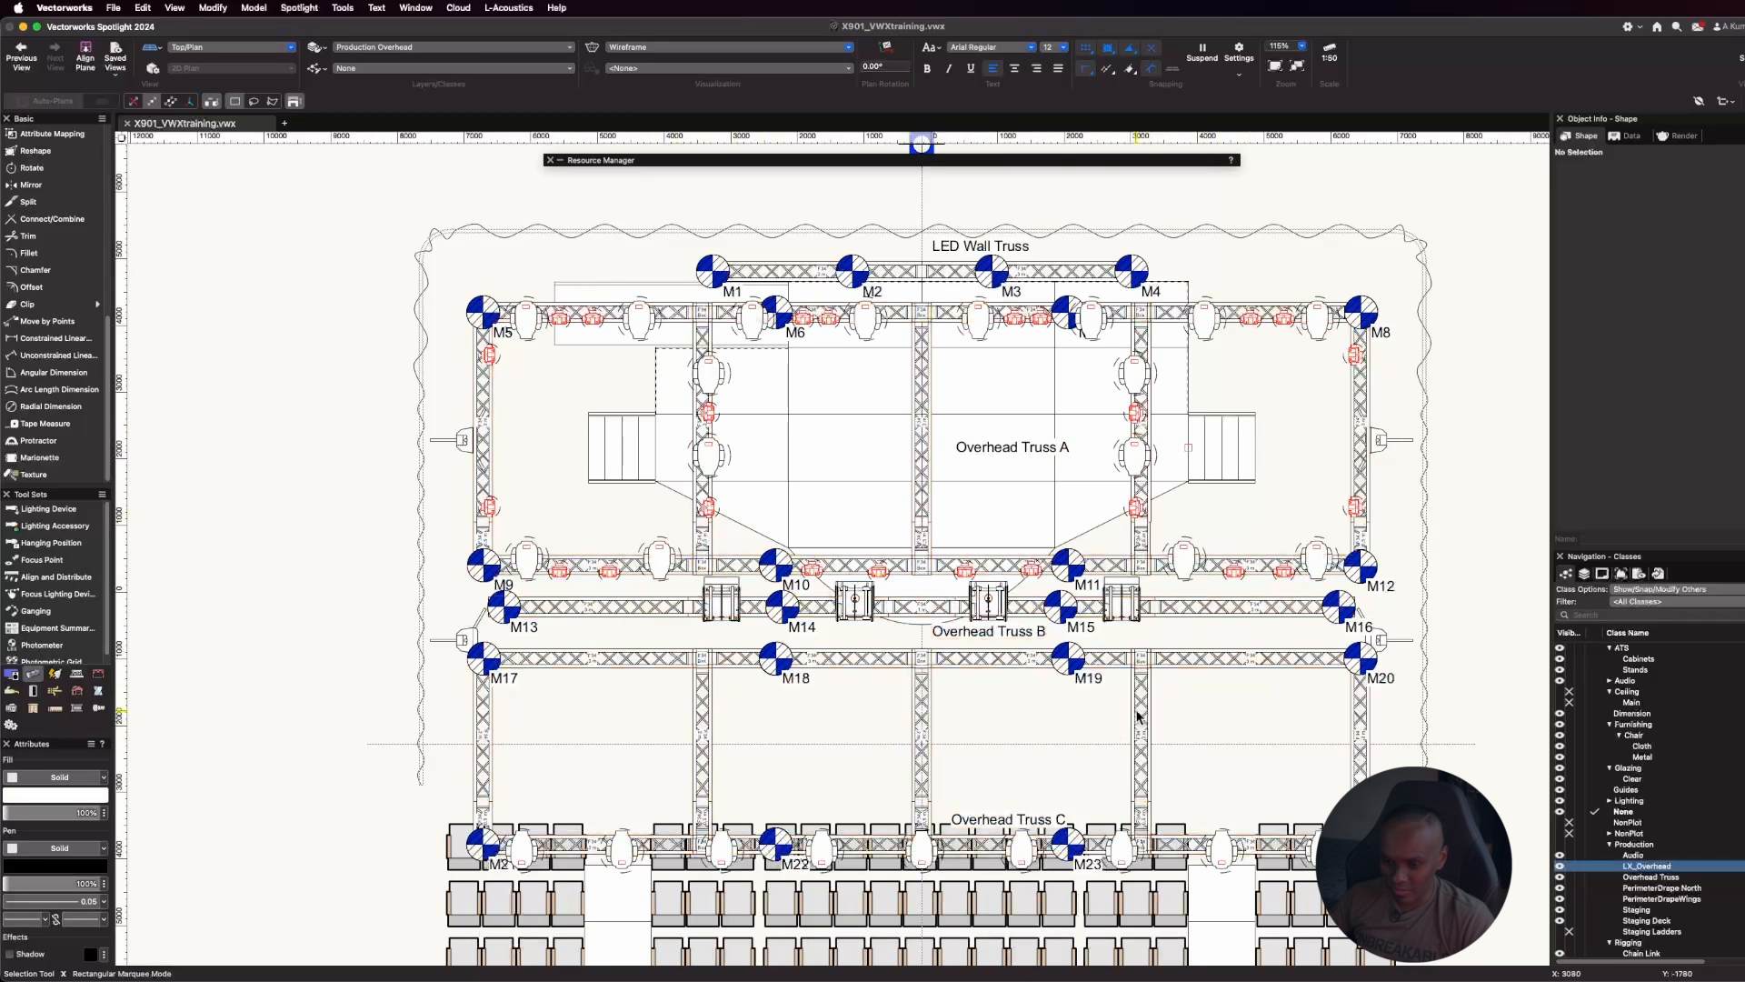
Duplicate the eight Mac Aura XB lights between M9 and M12 about 1405 mm straight downstage onto Overhead Truss C with Move by Points
scroll(1261, 775, "up", 2)
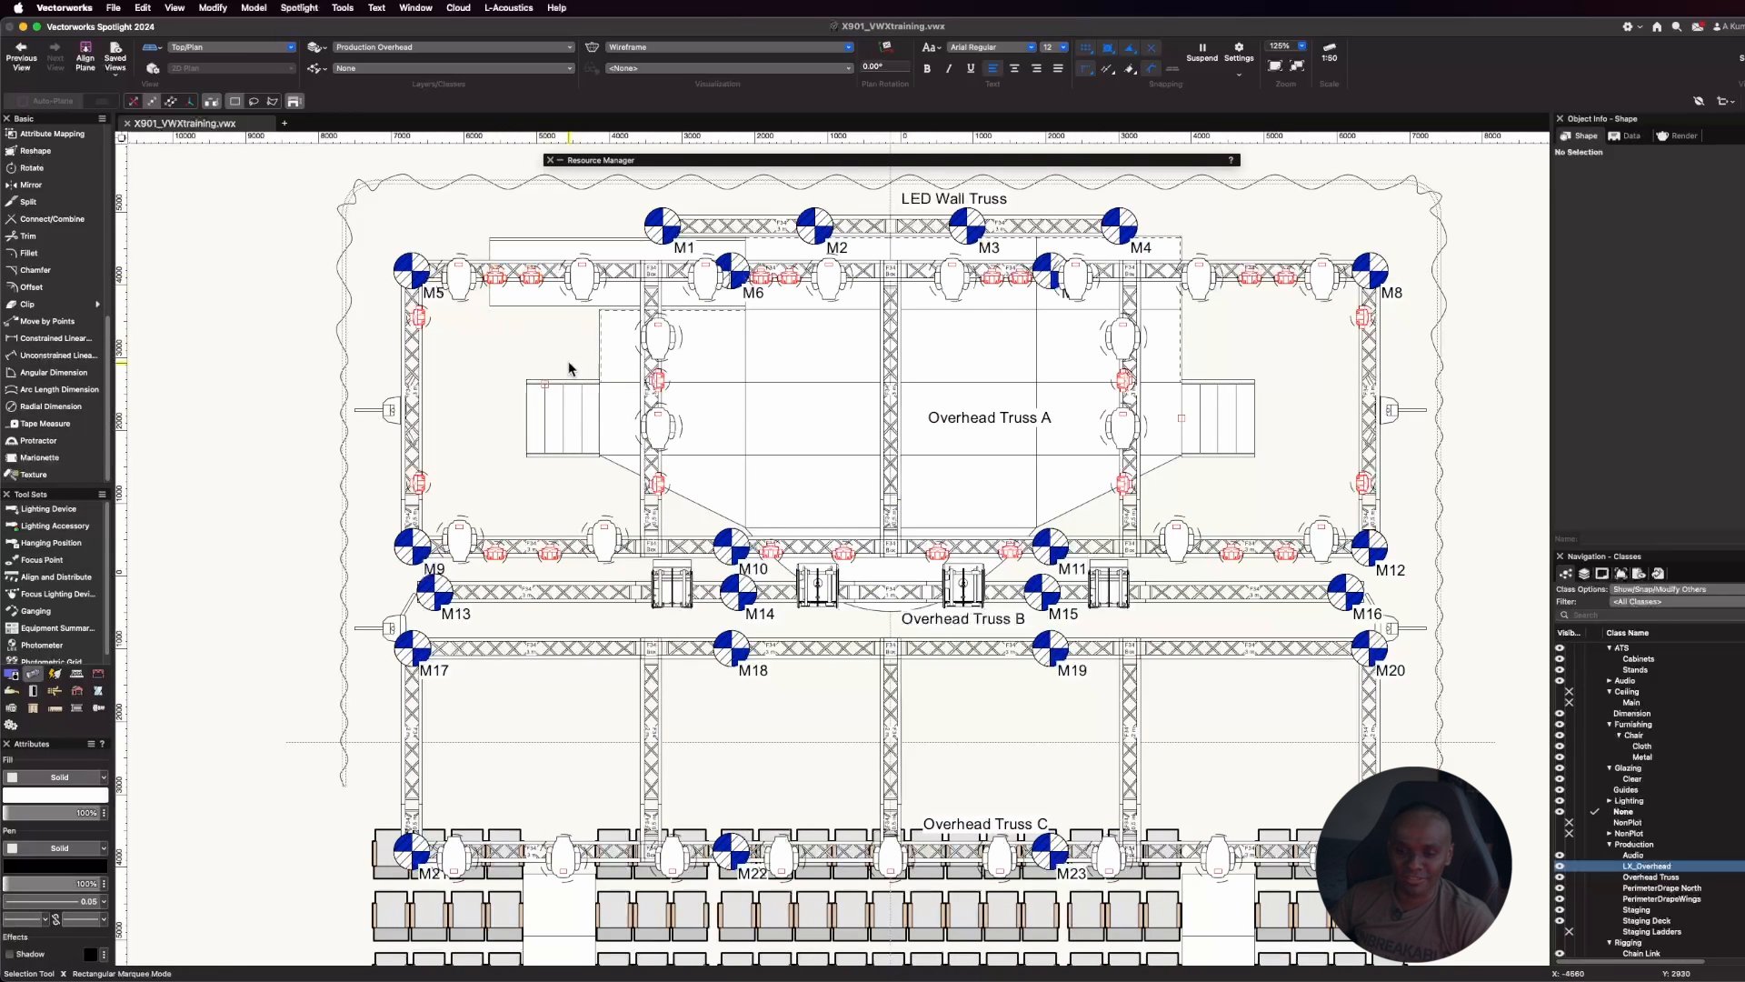
left_click(494, 551)
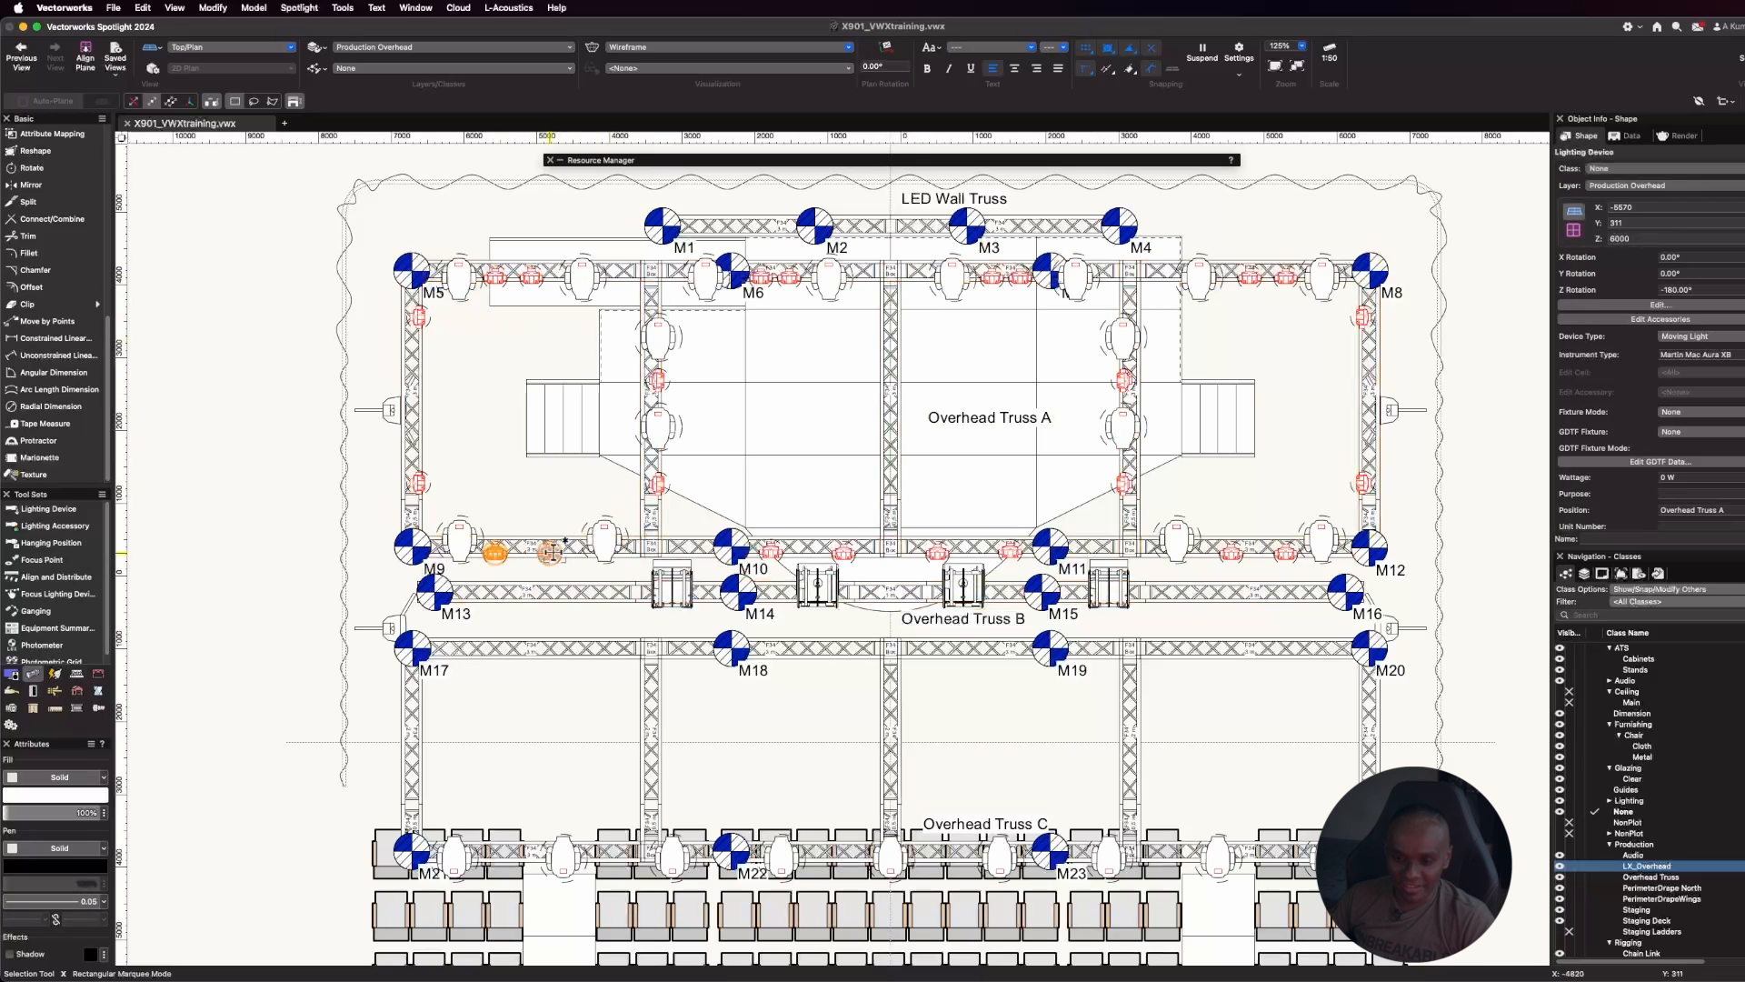
left_click(551, 552, "shift")
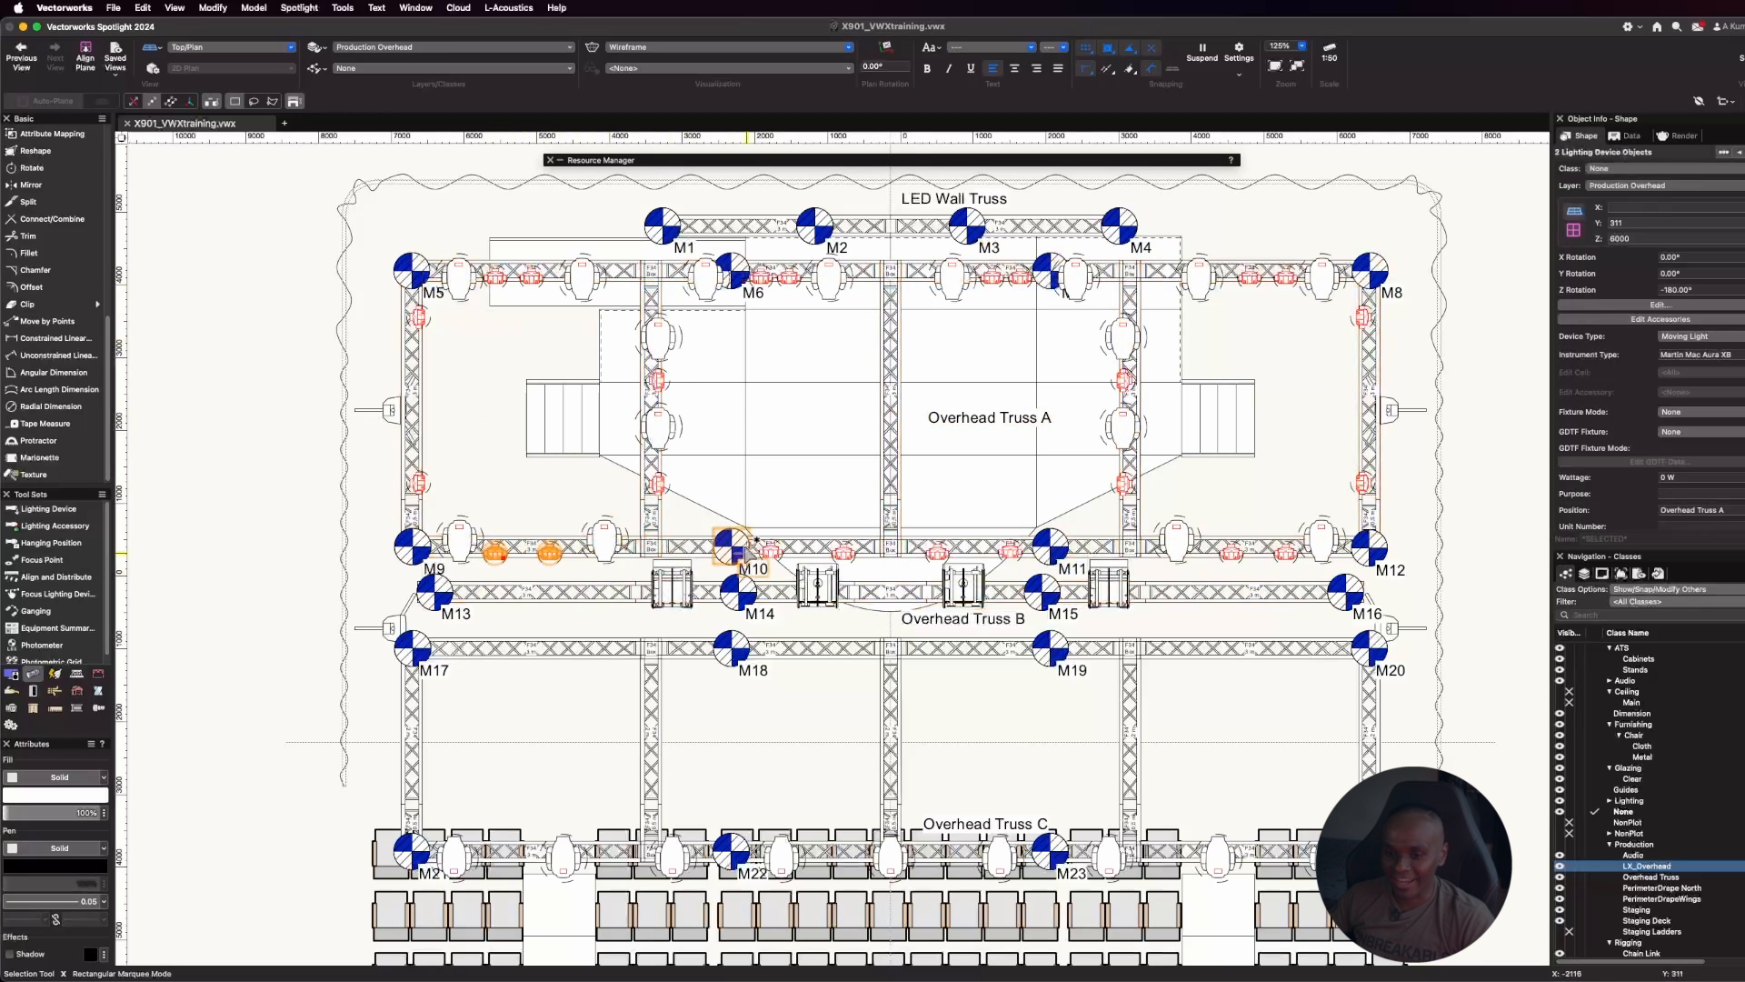
left_click(845, 552, "shift")
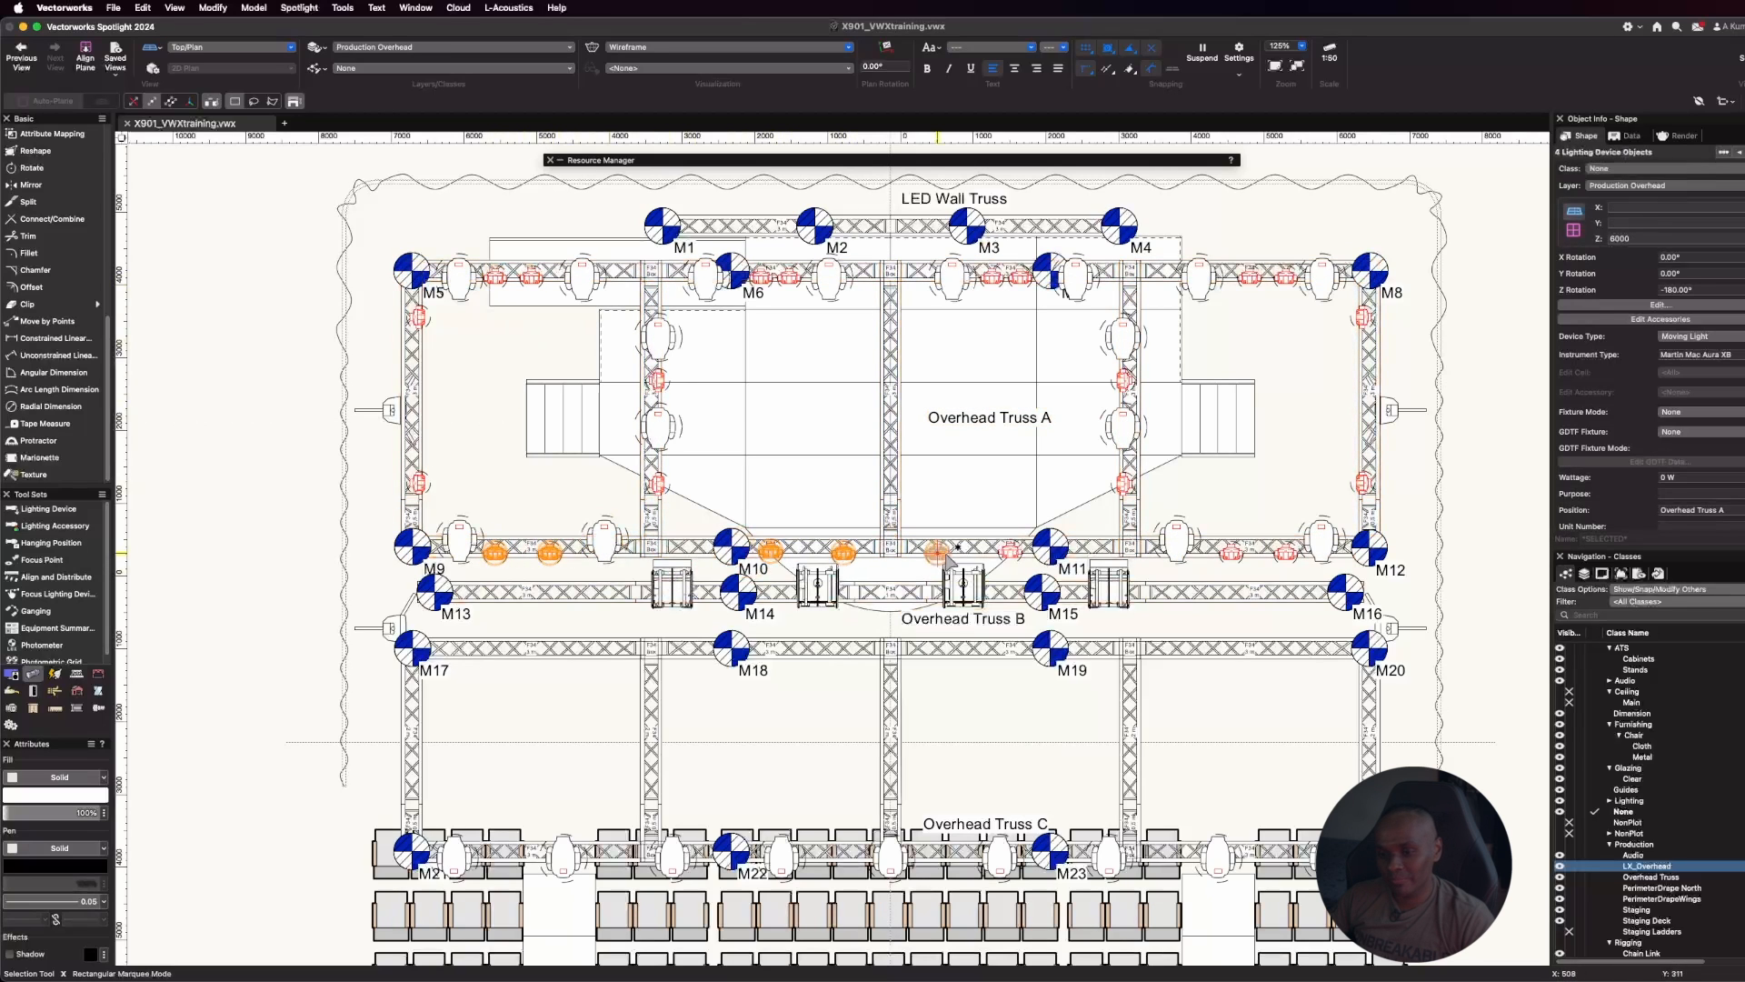
left_click(1011, 551, "shift")
left_click(1234, 554, "shift")
left_click(1286, 553, "shift")
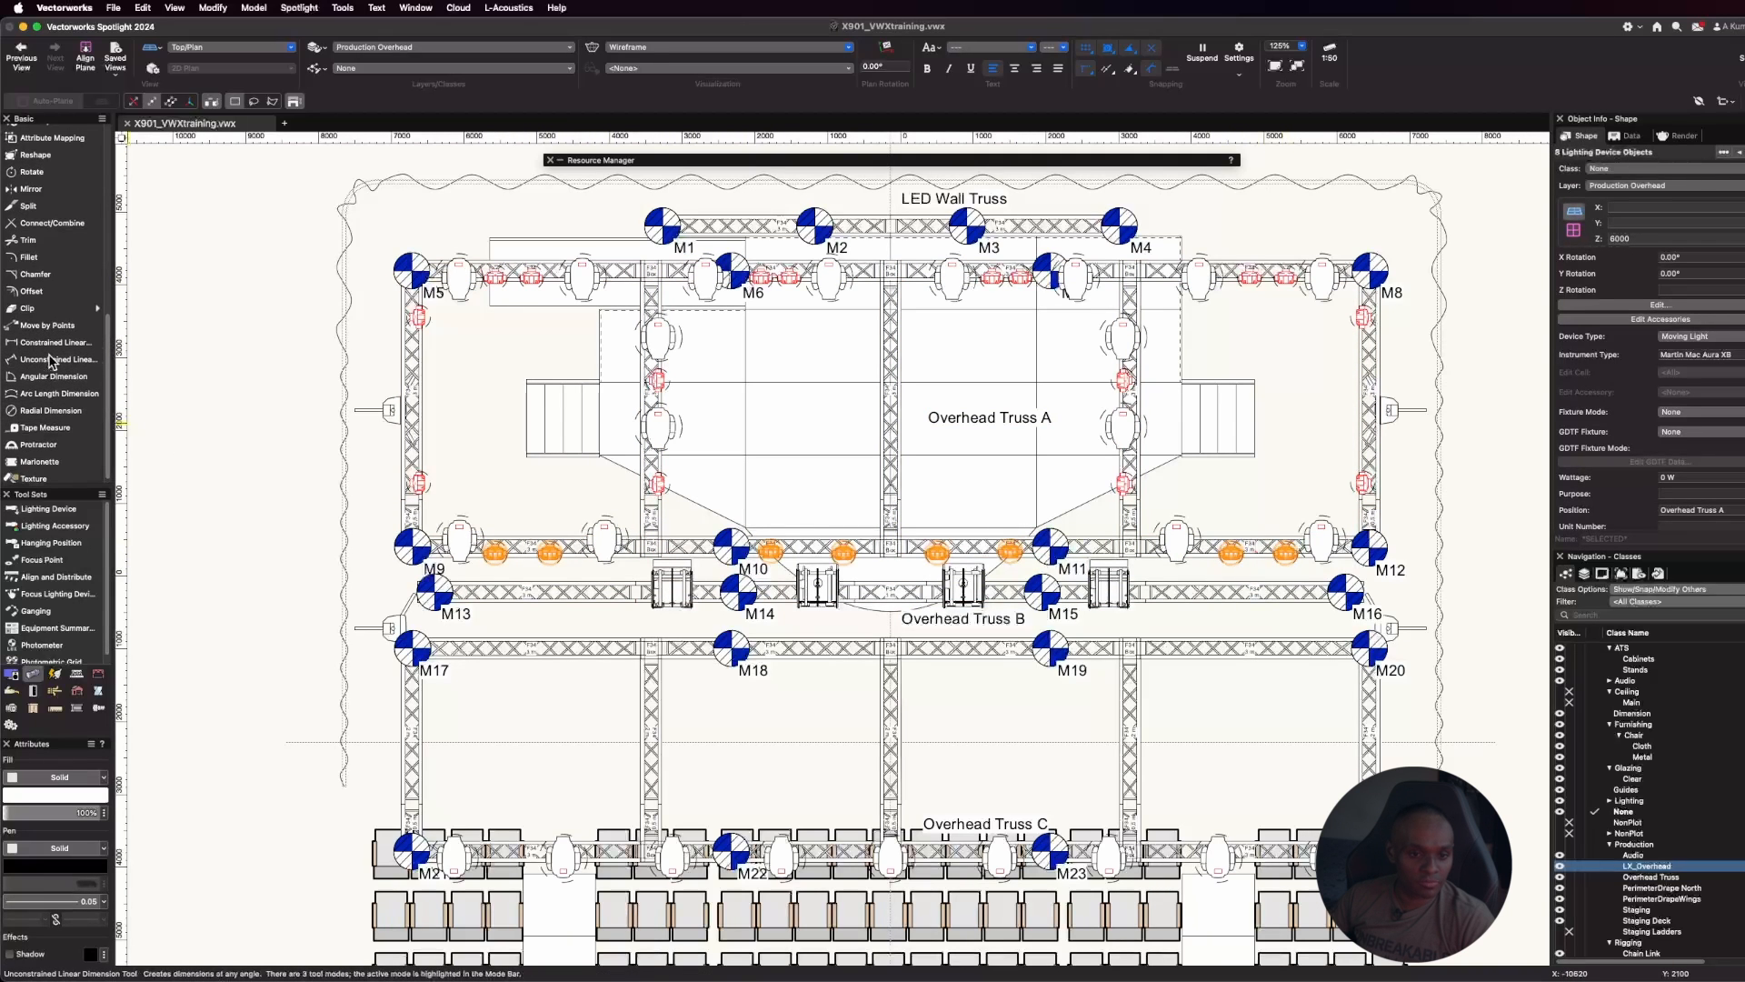
left_click(47, 322)
scroll(568, 559, "up", 5)
scroll(472, 545, "up", 5)
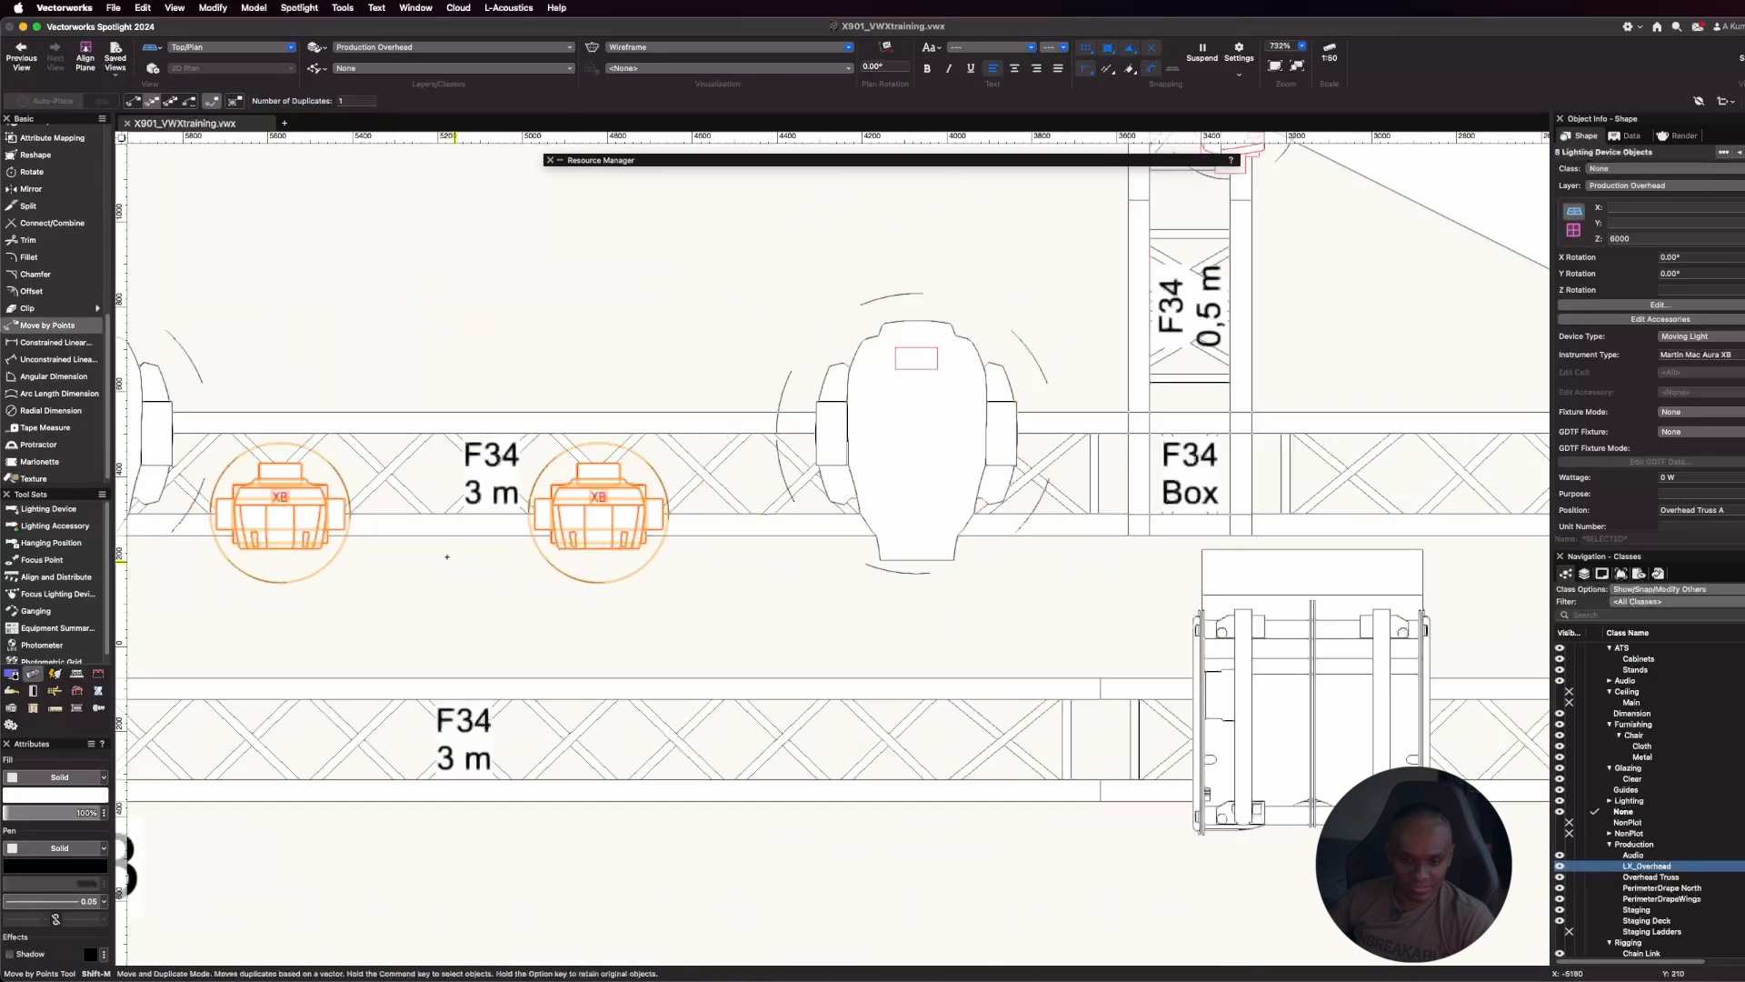
left_click(367, 499)
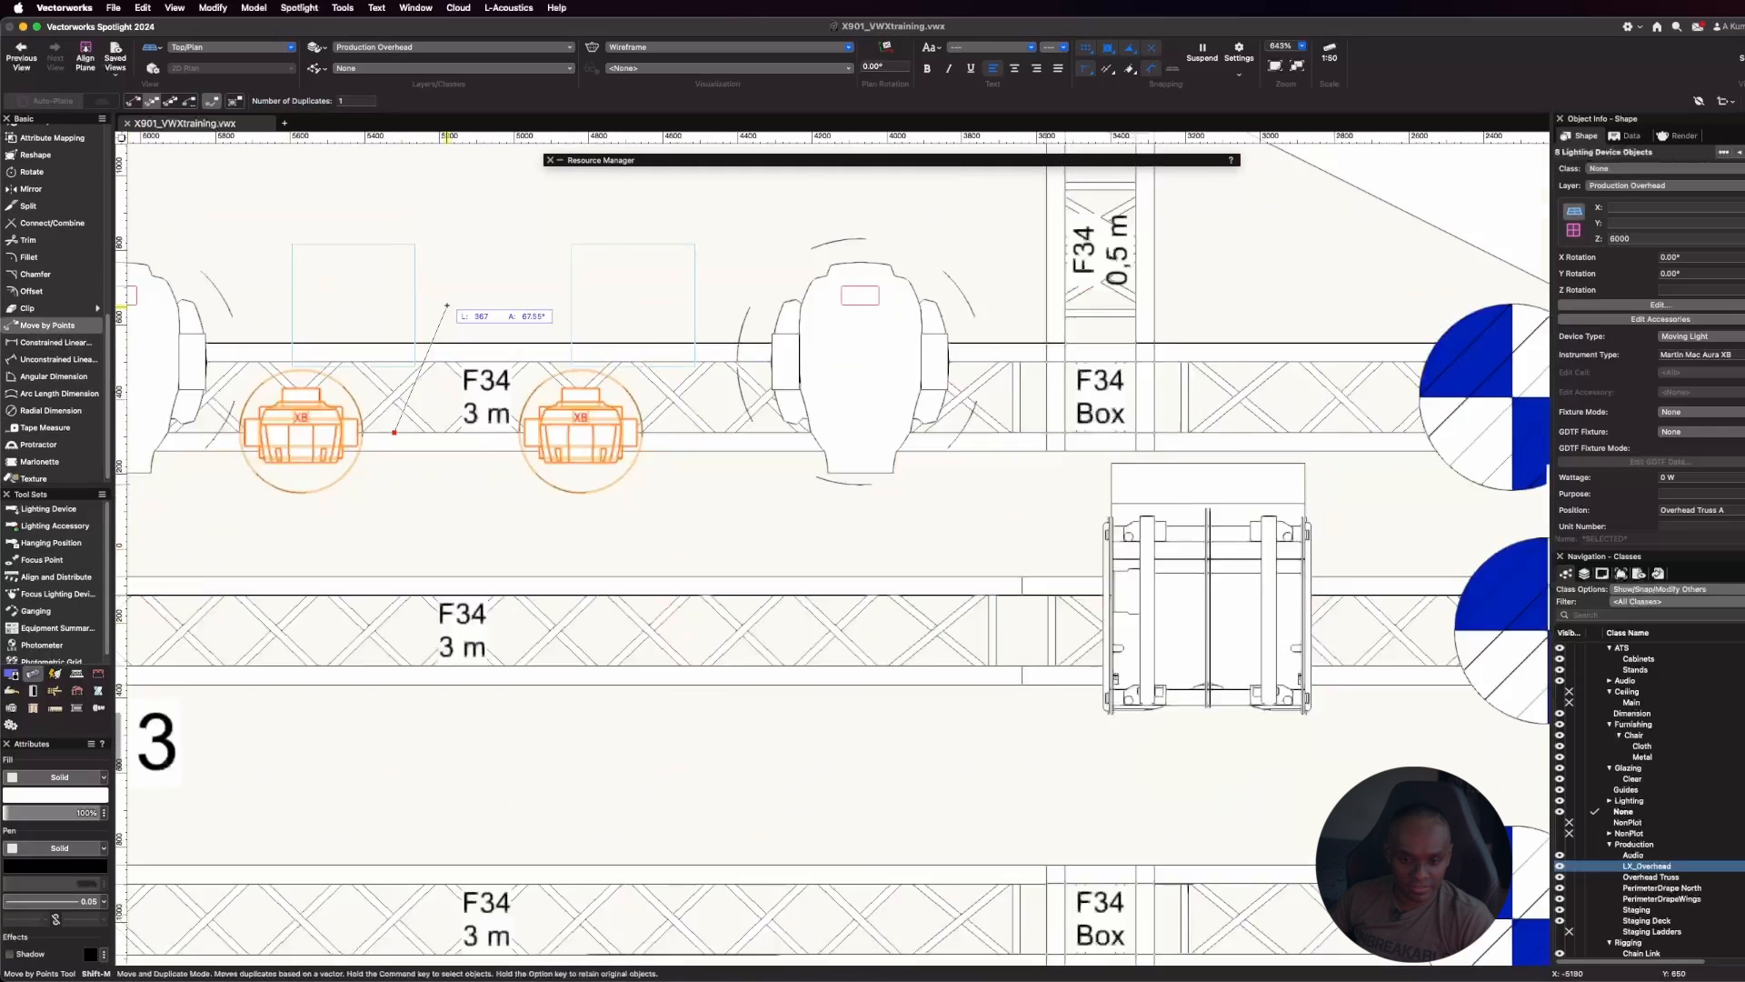
scroll(367, 499, "down", 5)
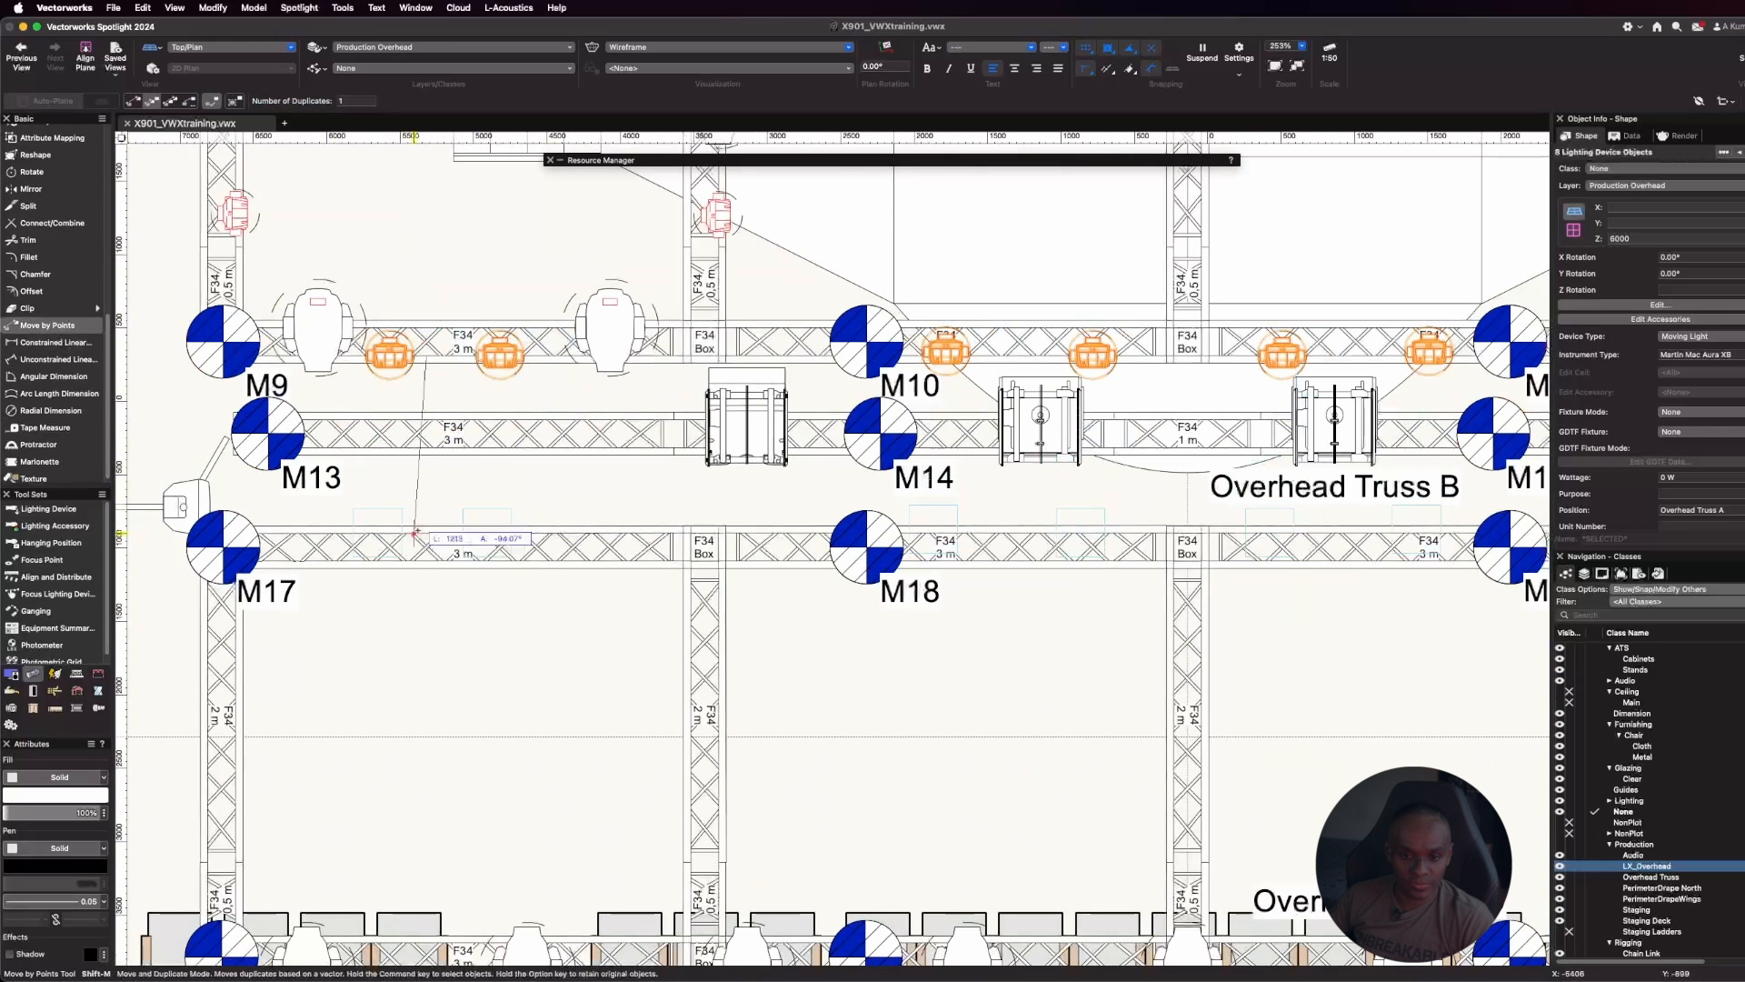
scroll(418, 569, "up", 5)
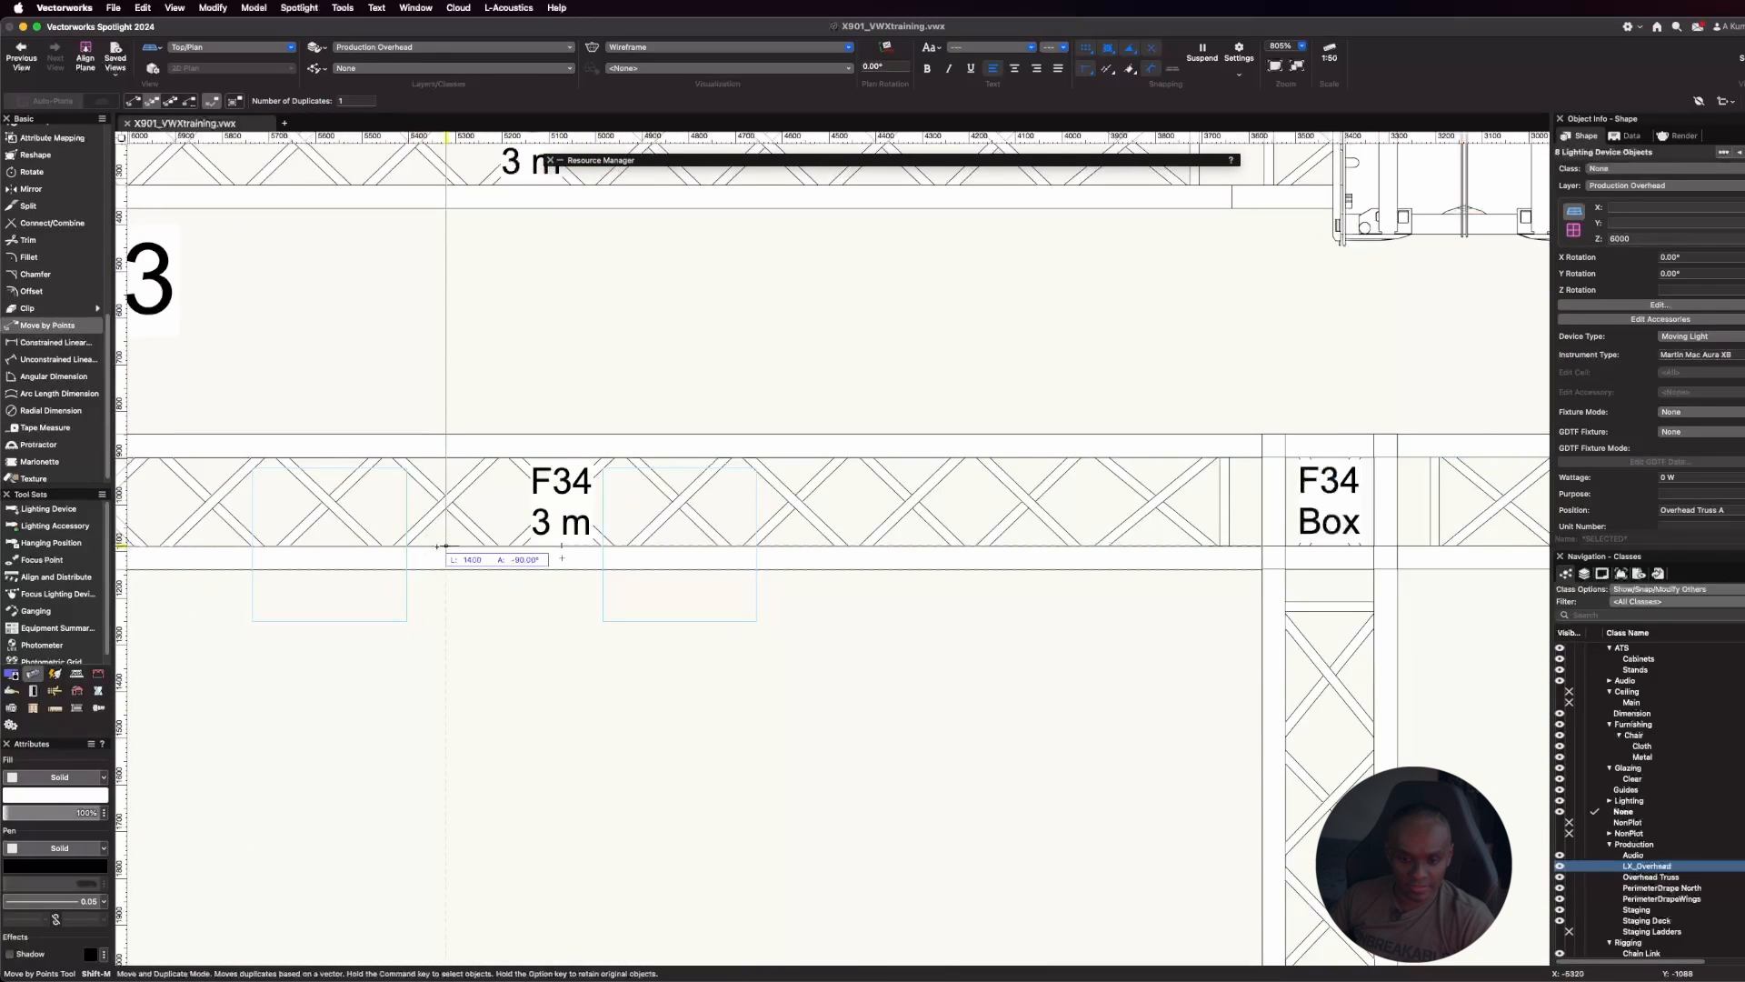
left_click(413, 425)
scroll(413, 425, "down", 7)
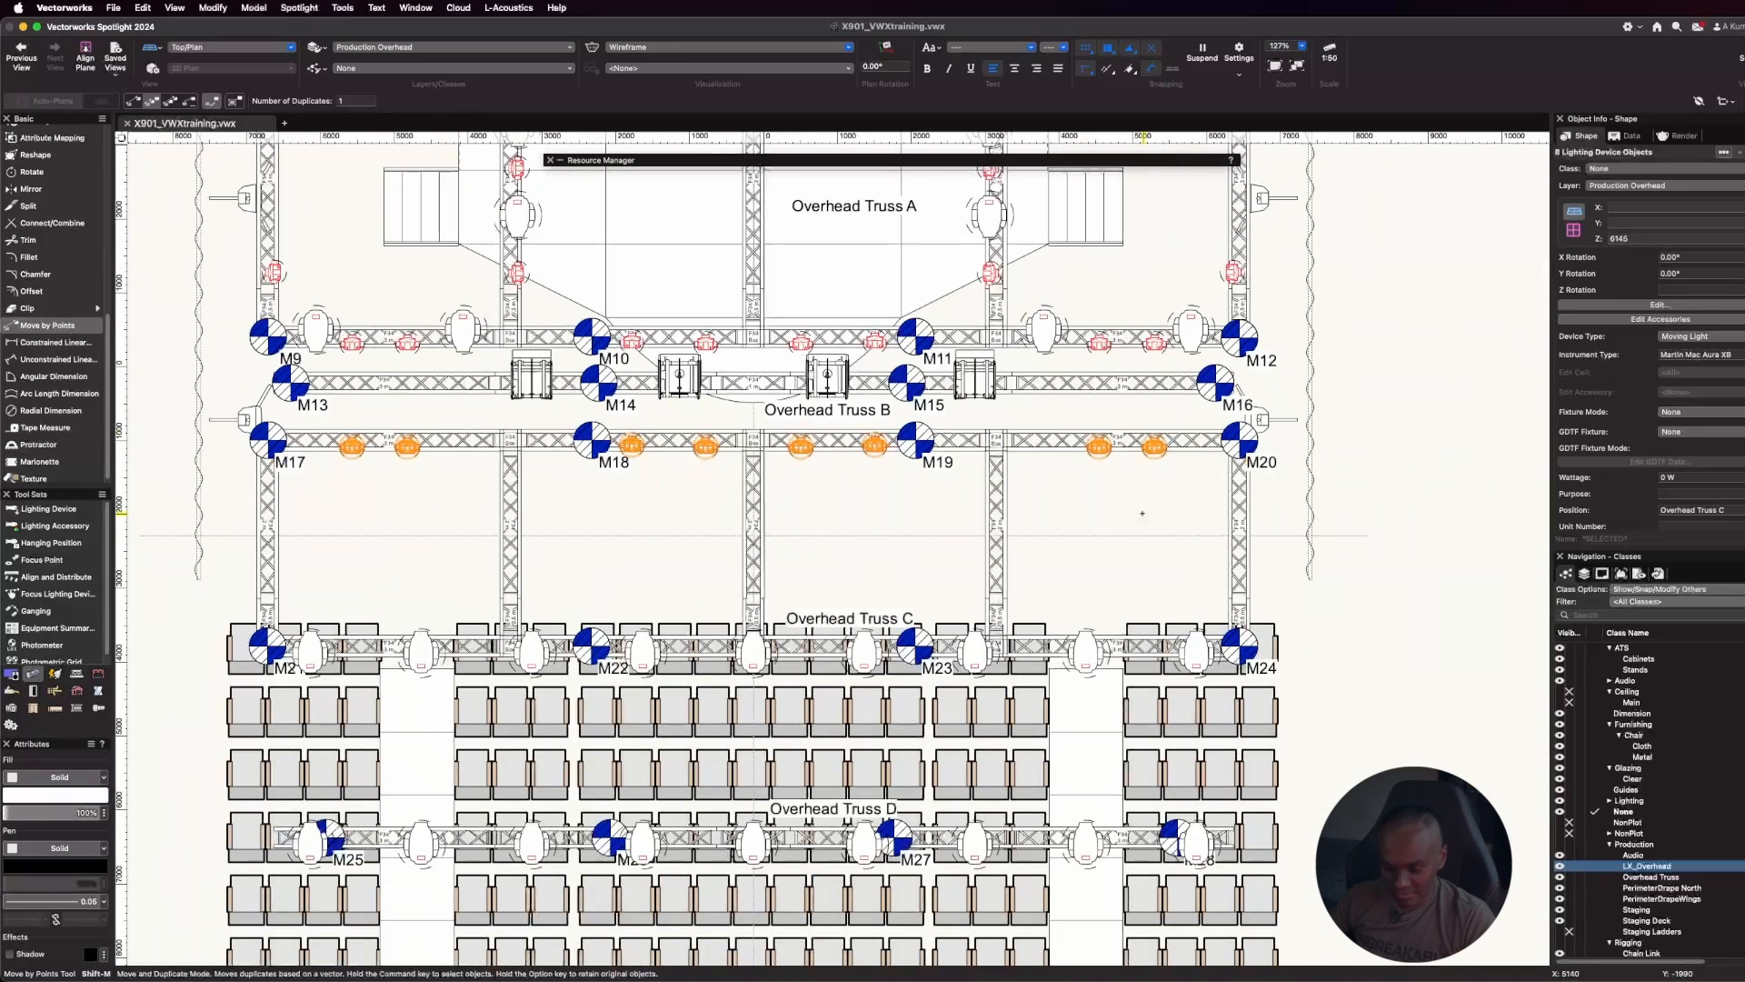
key("x")
left_click(1402, 553)
scroll(1127, 789, "down", 3)
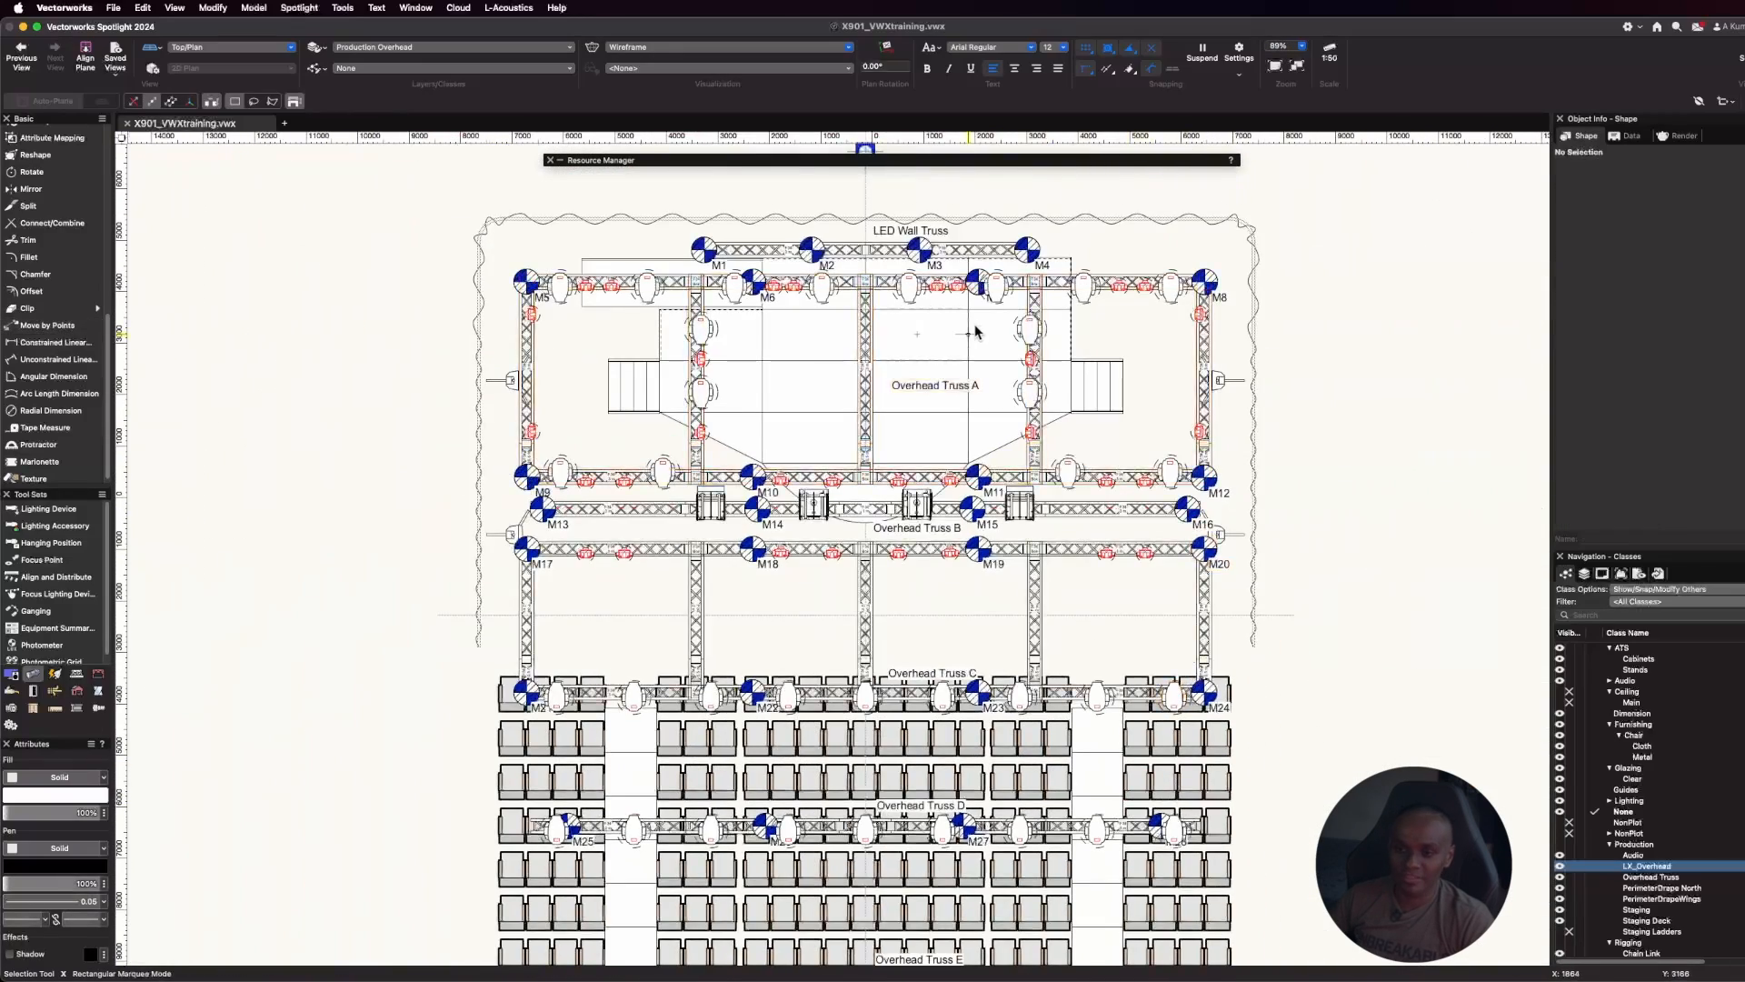
Choose the ETC Source 4 36deg 750 W from the ETC Source Four library as the lighting device symbol
scroll(975, 332, "up", 2)
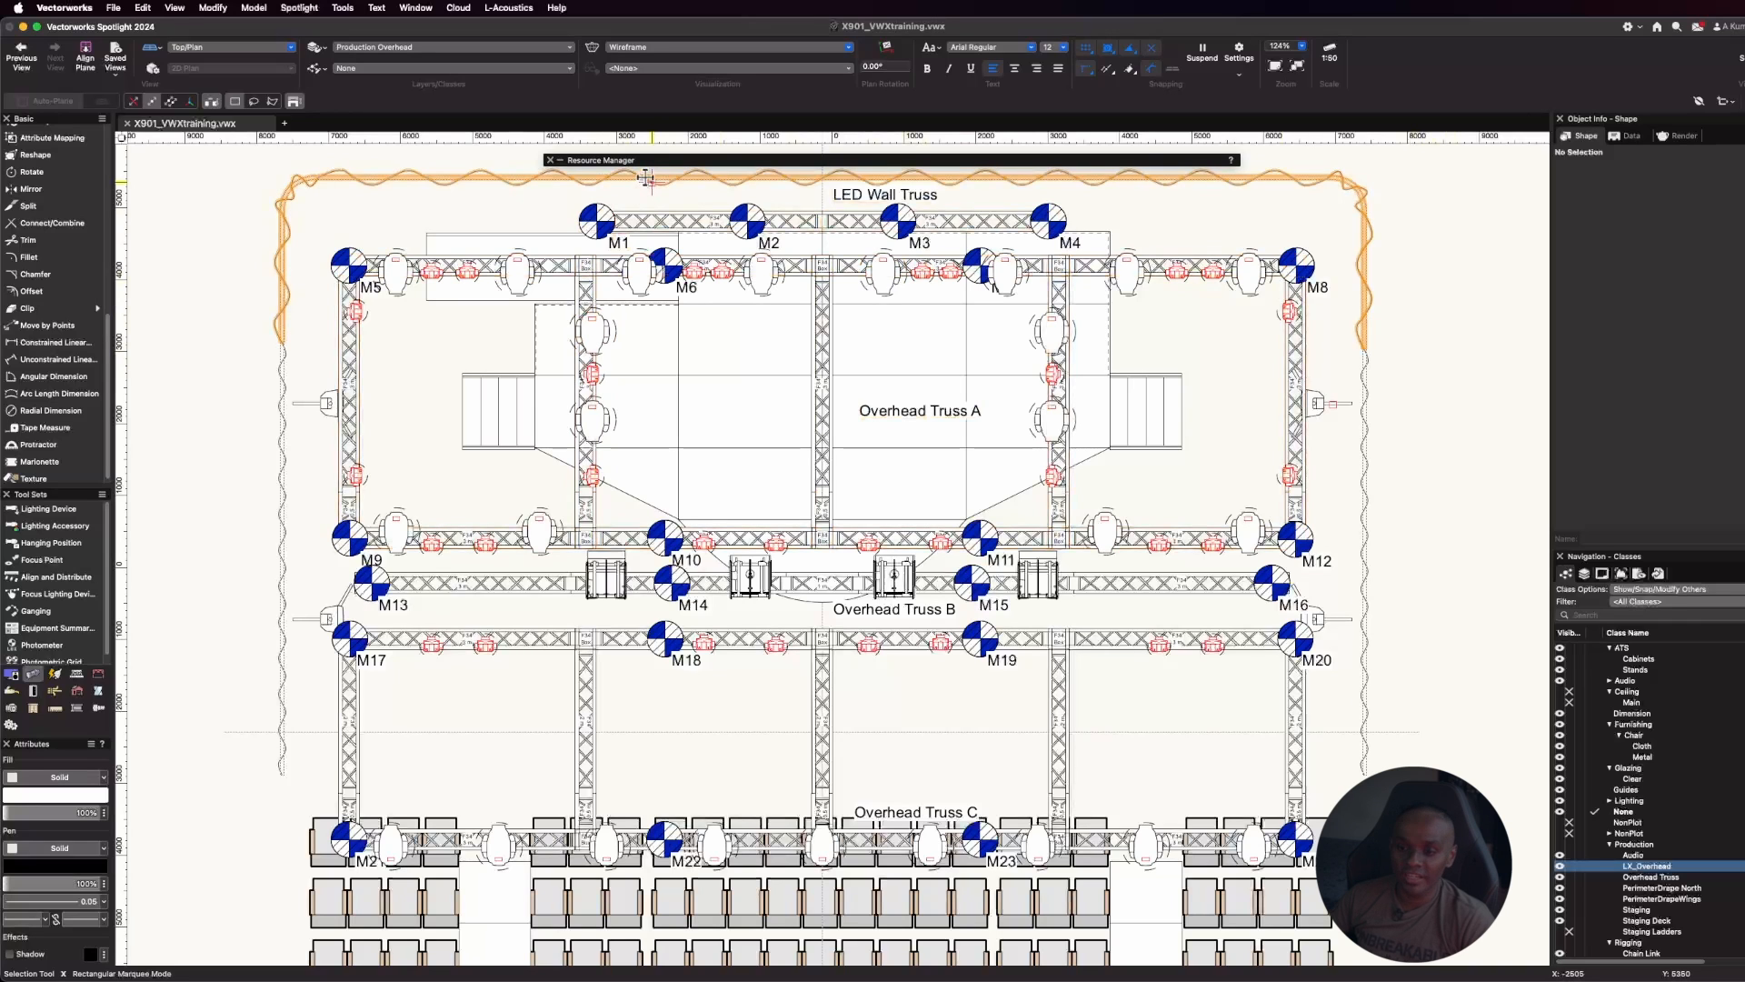
left_click(50, 511)
left_click(336, 102)
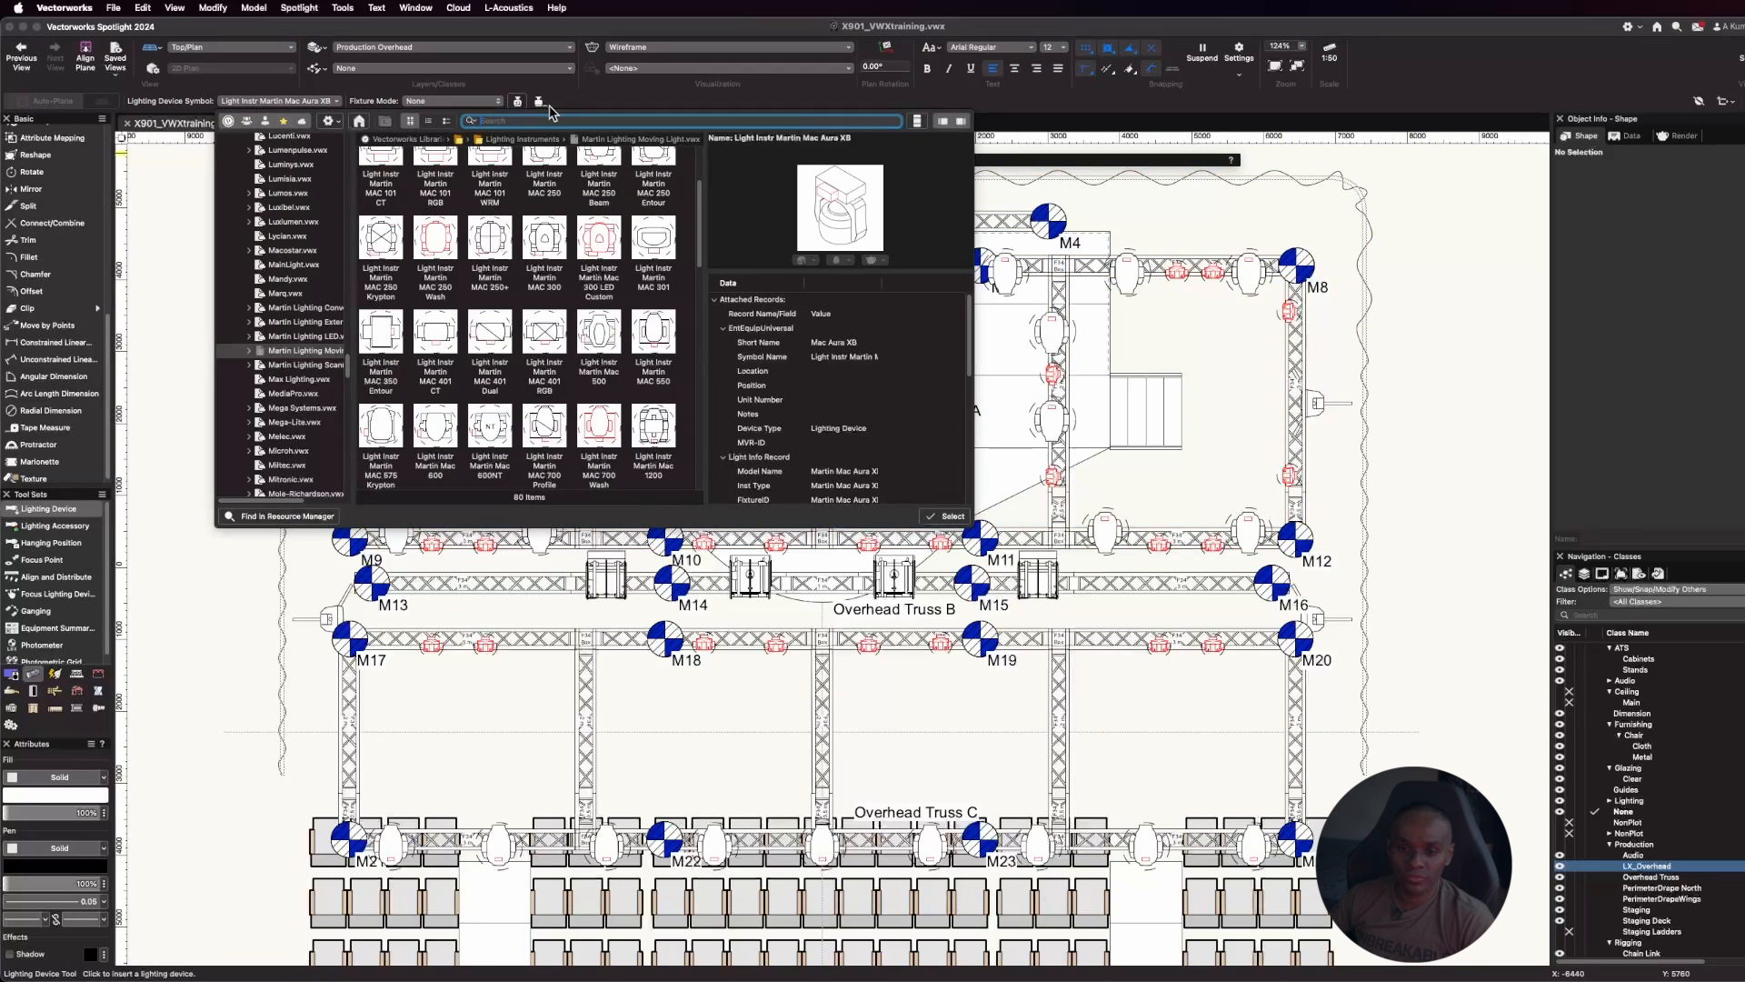
scroll(310, 253, "up", 10)
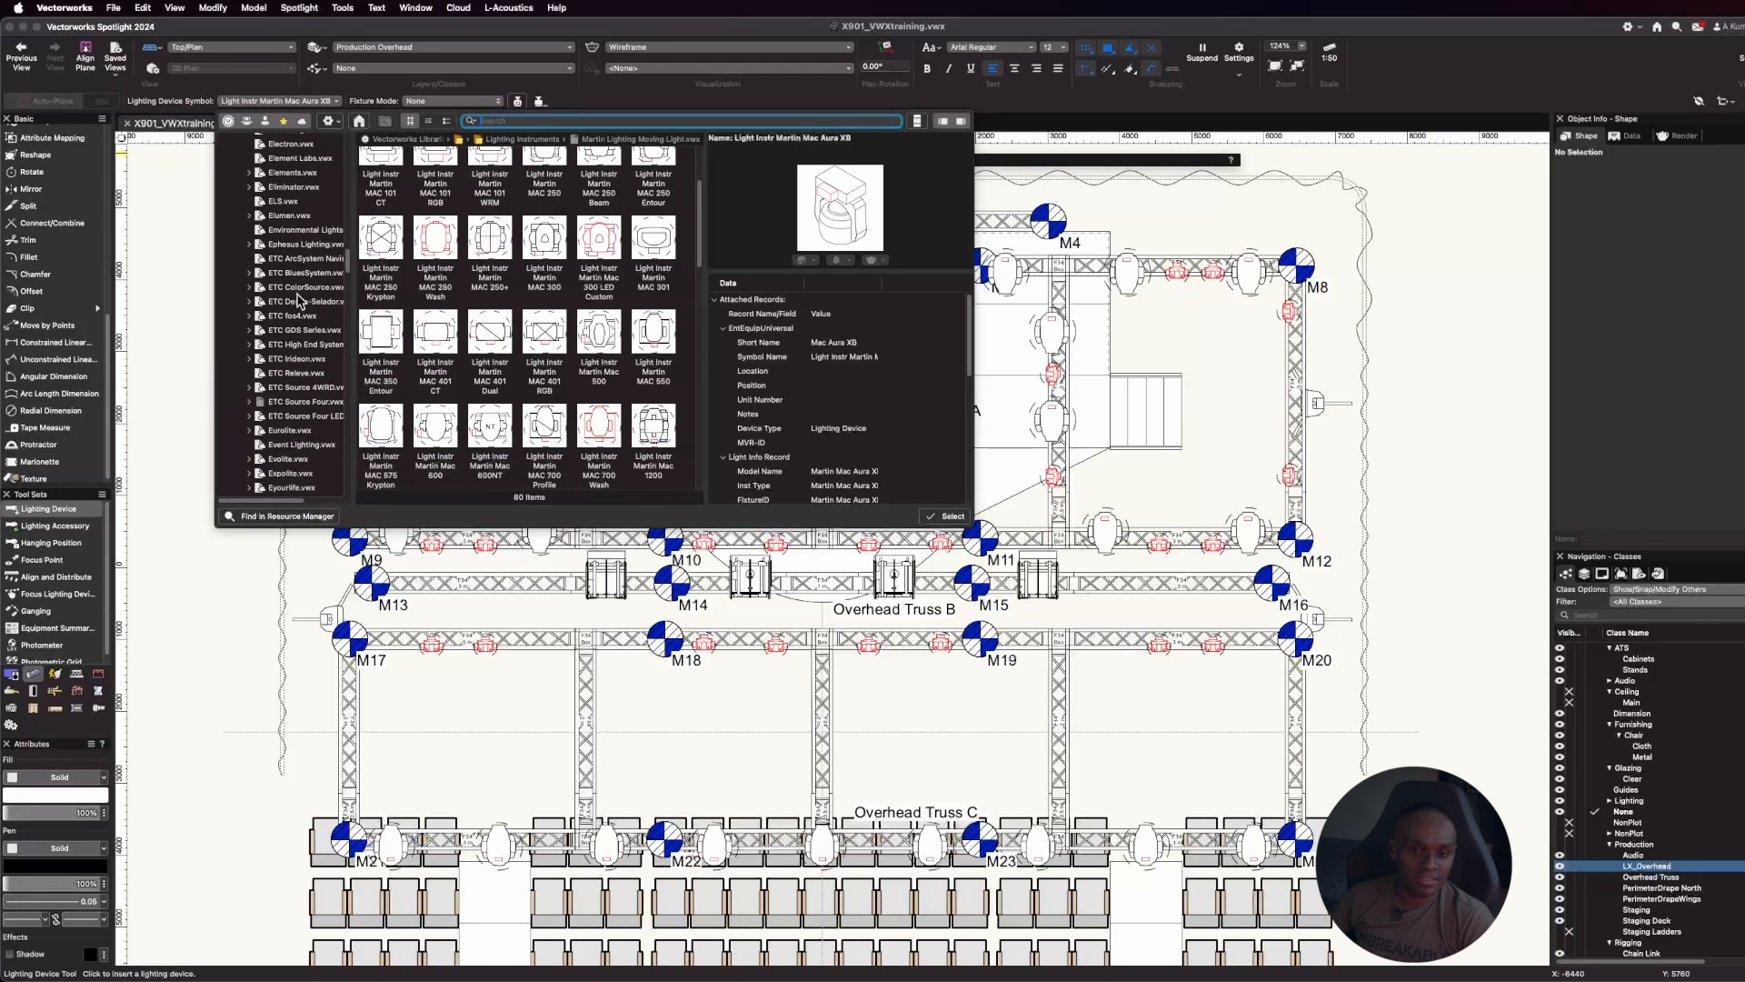
left_click(293, 403)
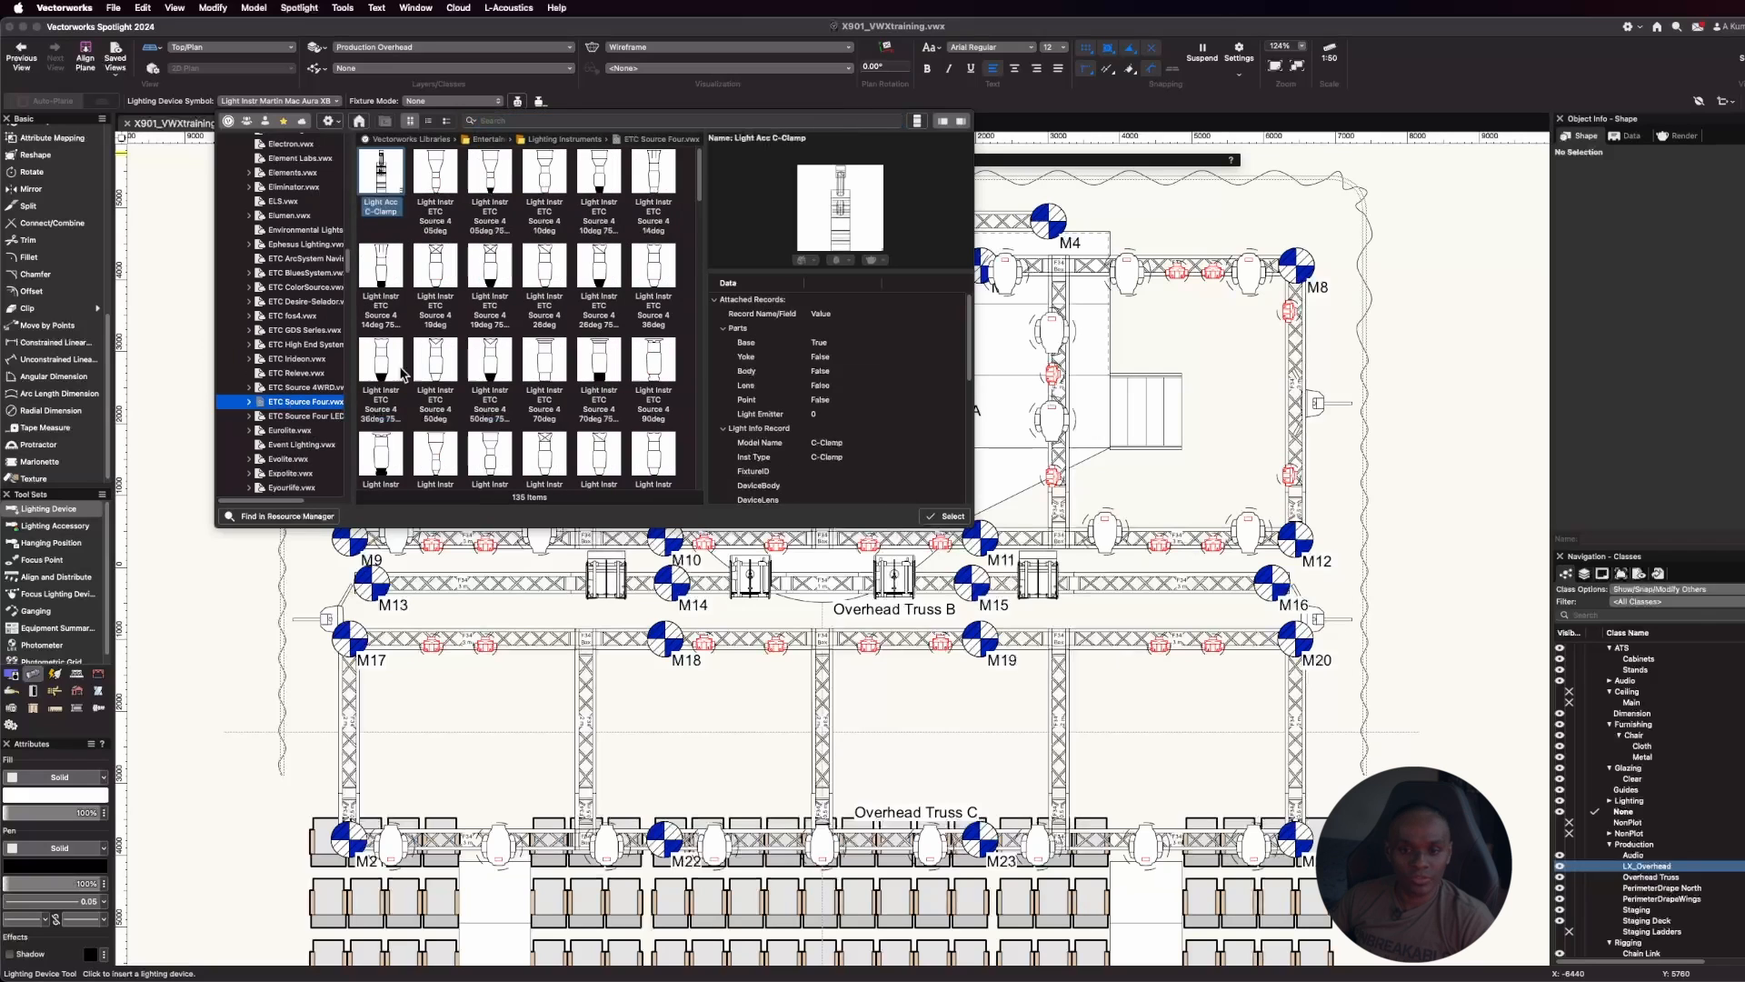
scroll(462, 357, "down", 3)
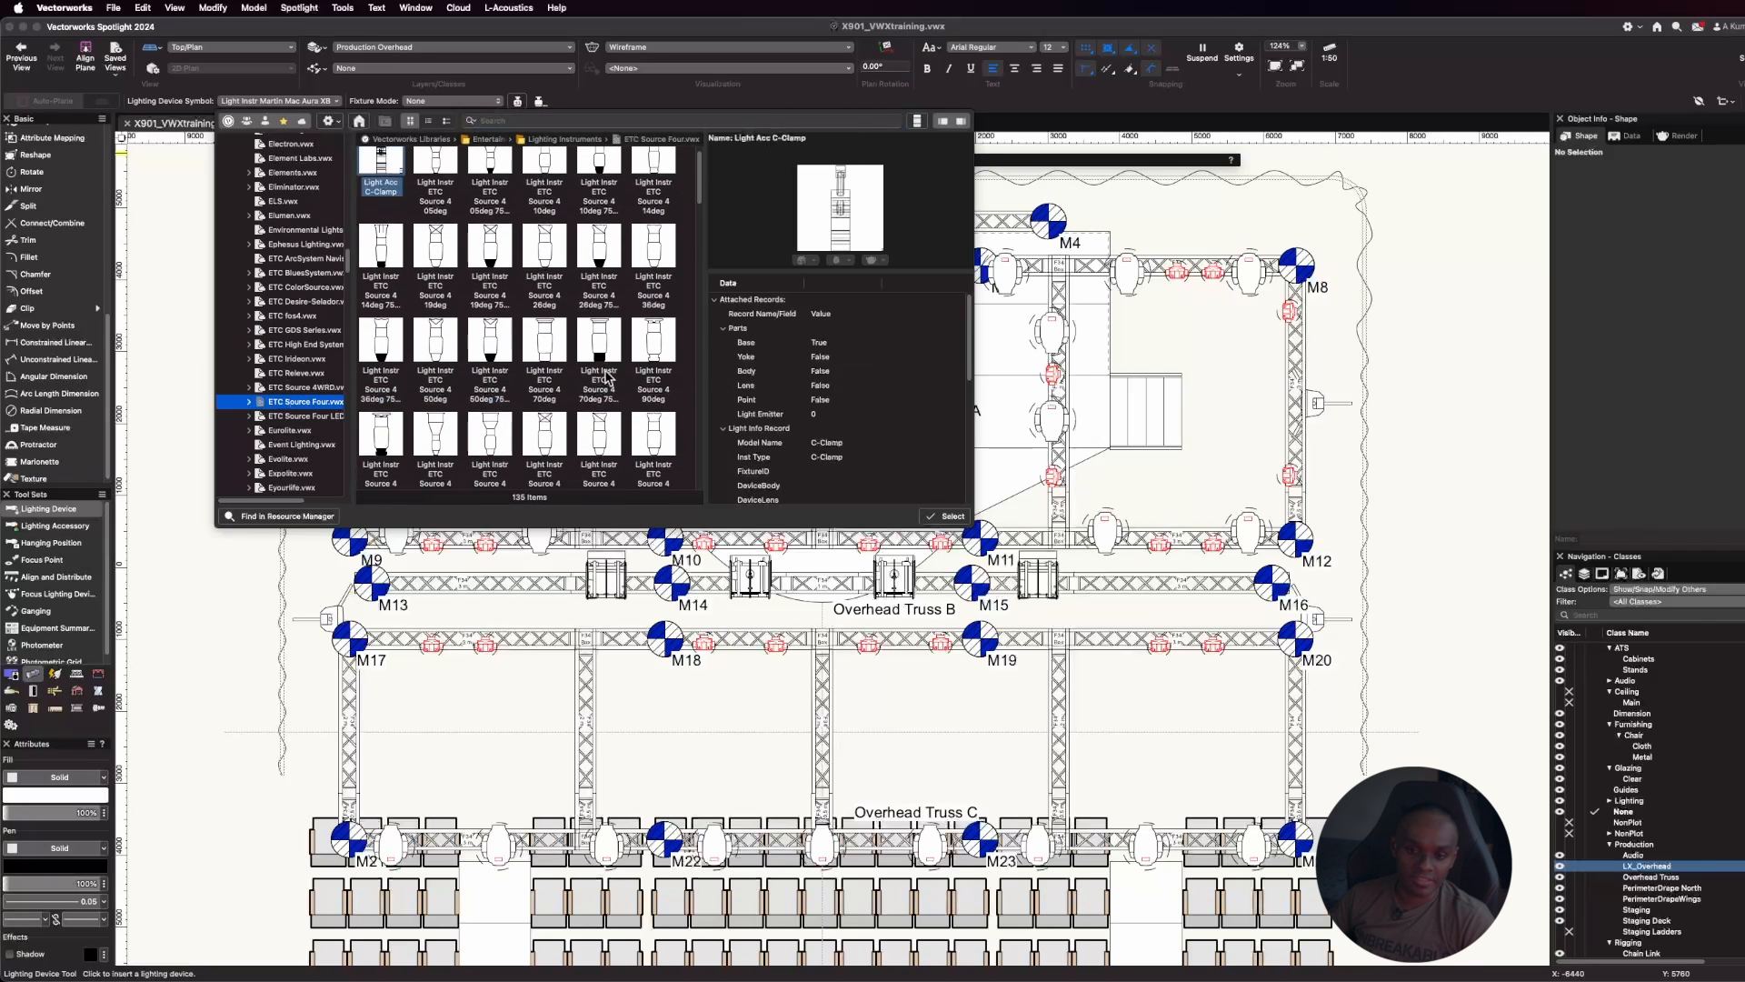
scroll(544, 382, "up", 3)
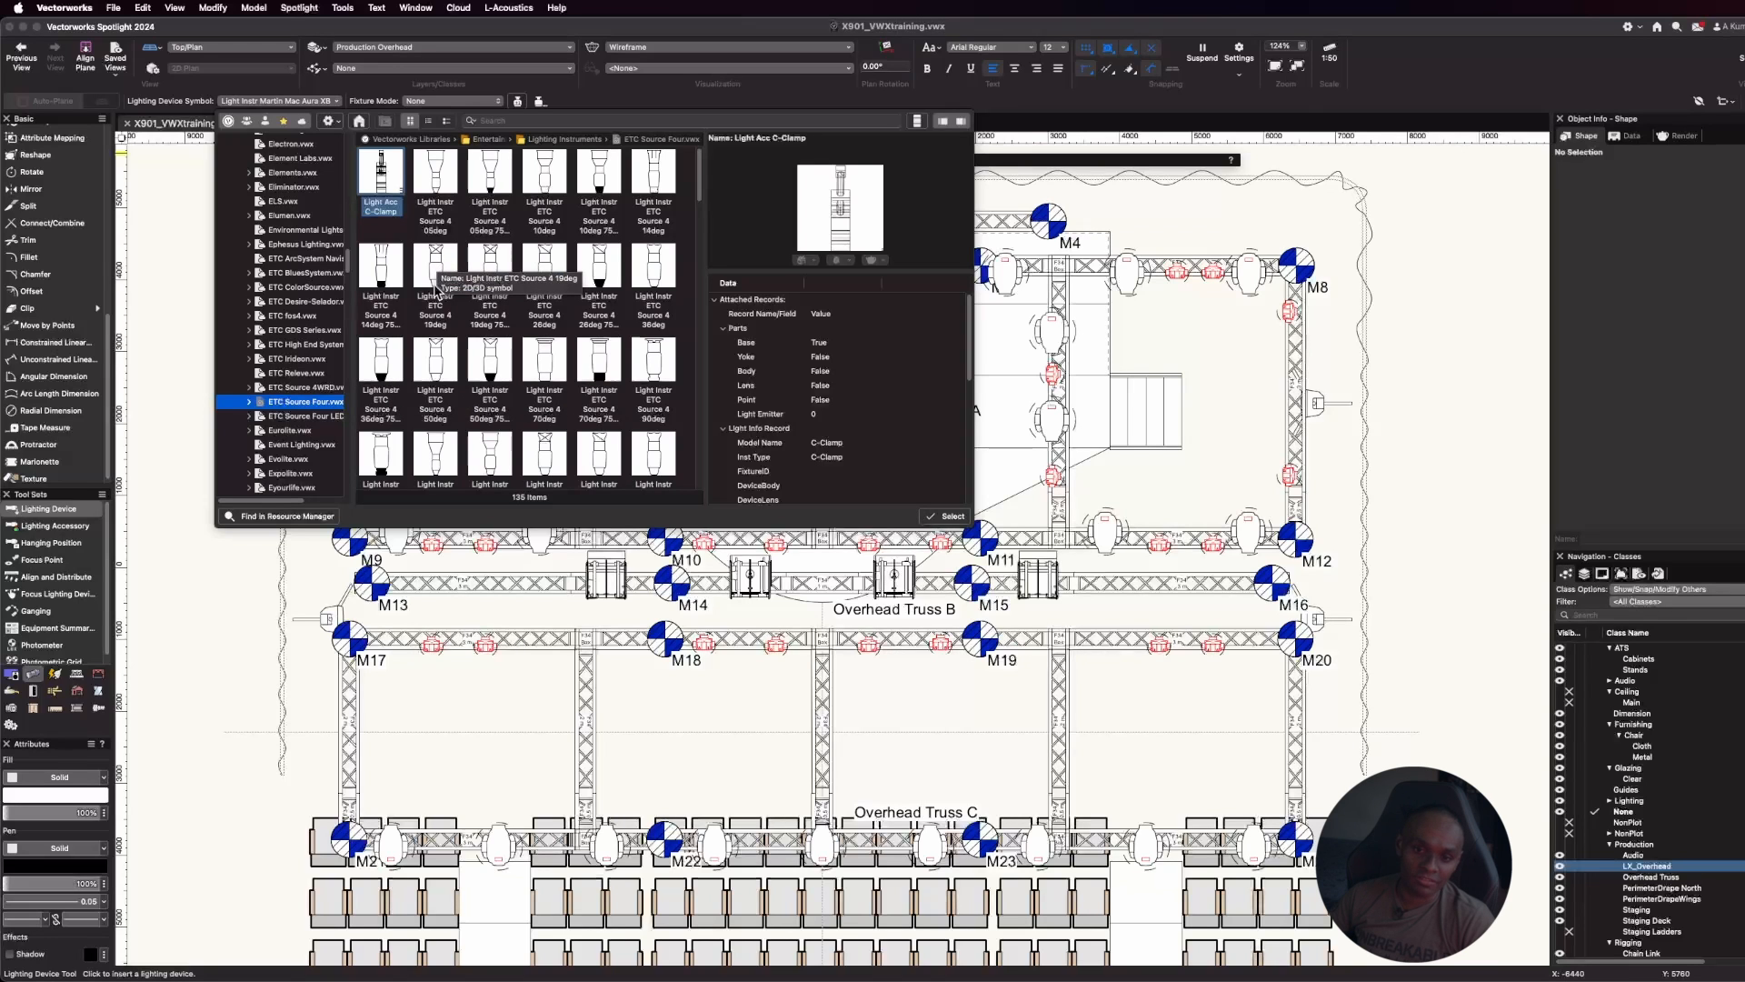
left_click(381, 362)
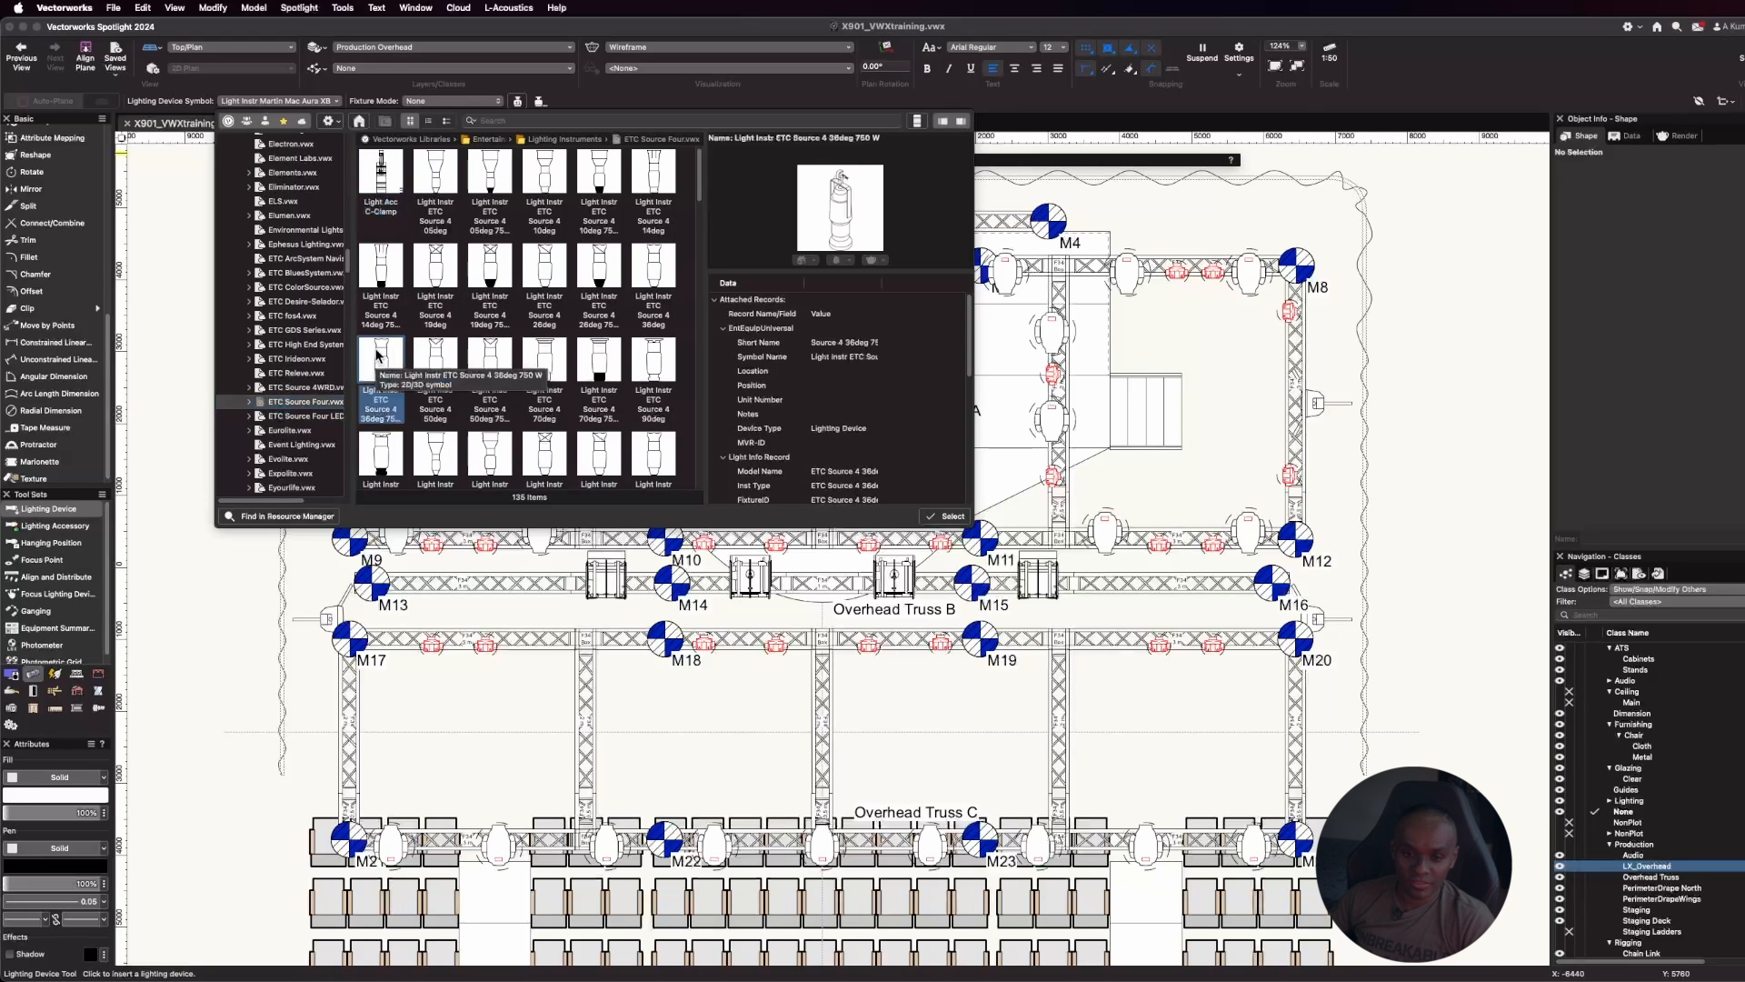
left_click(945, 517)
Place two ETC Source 4 36deg 750 W fixtures about 1.4 m apart on Overhead Truss C between M21 and M22, in the gaps between the Ghiblis
scroll(638, 607, "down", 3)
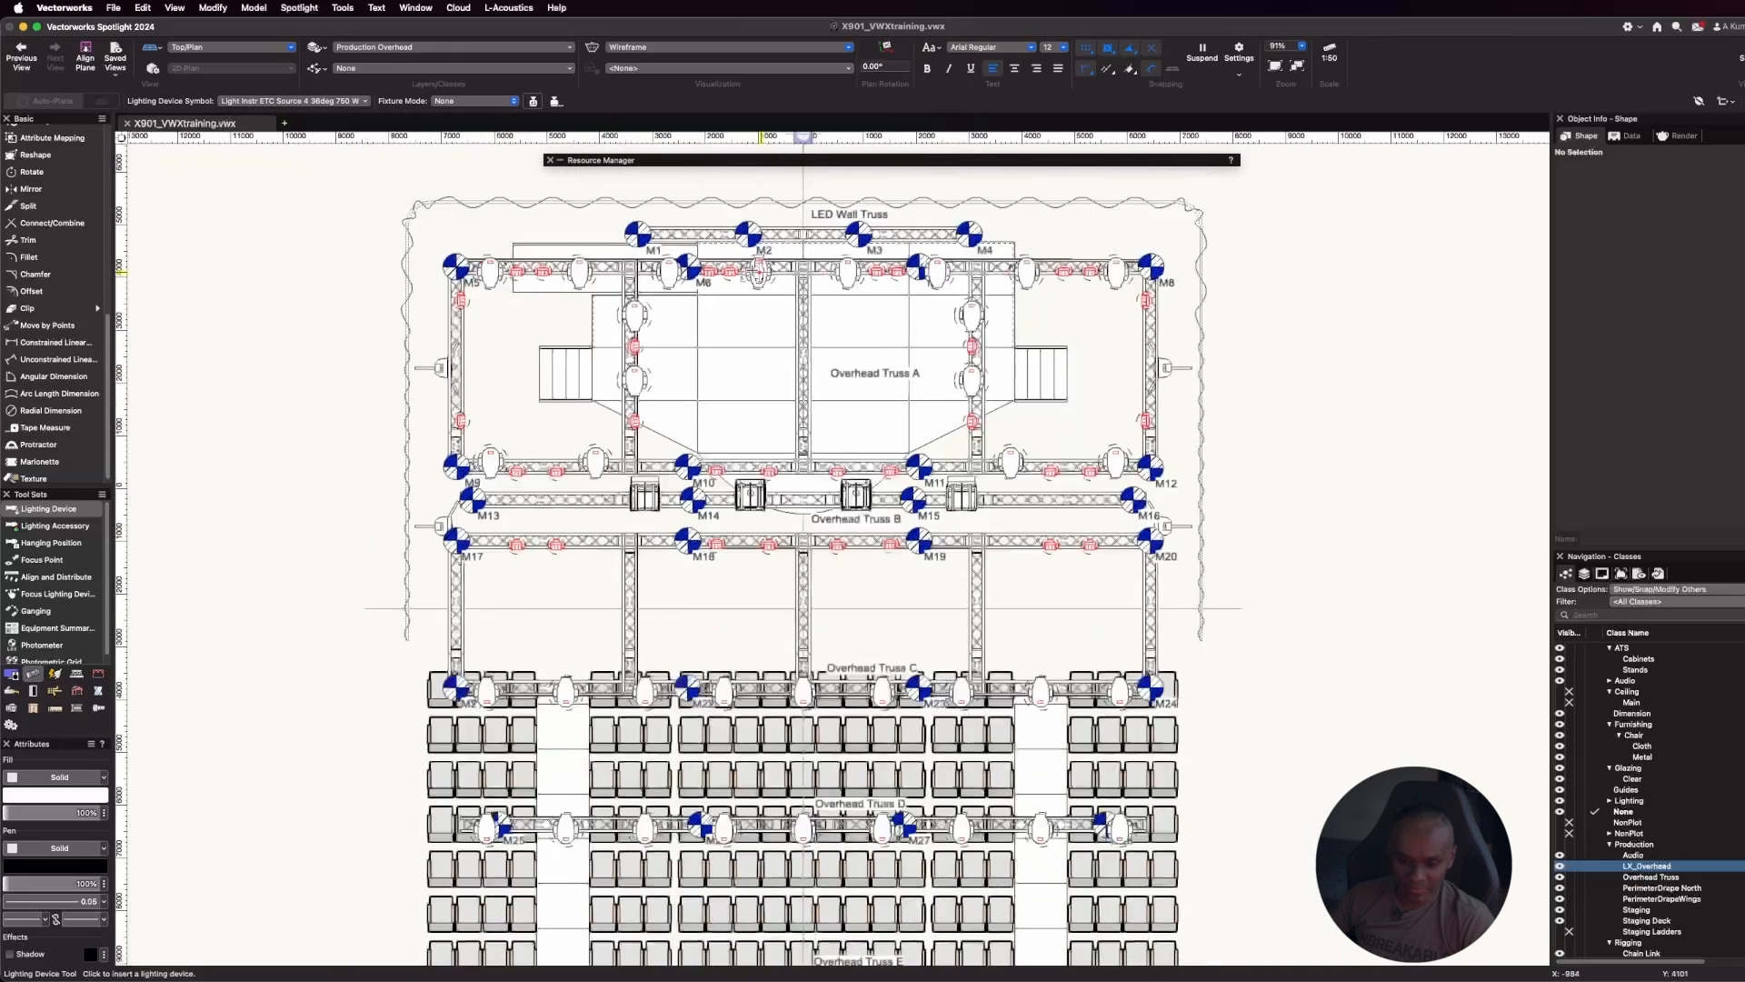
scroll(638, 606, "up", 5)
scroll(638, 606, "up", 3)
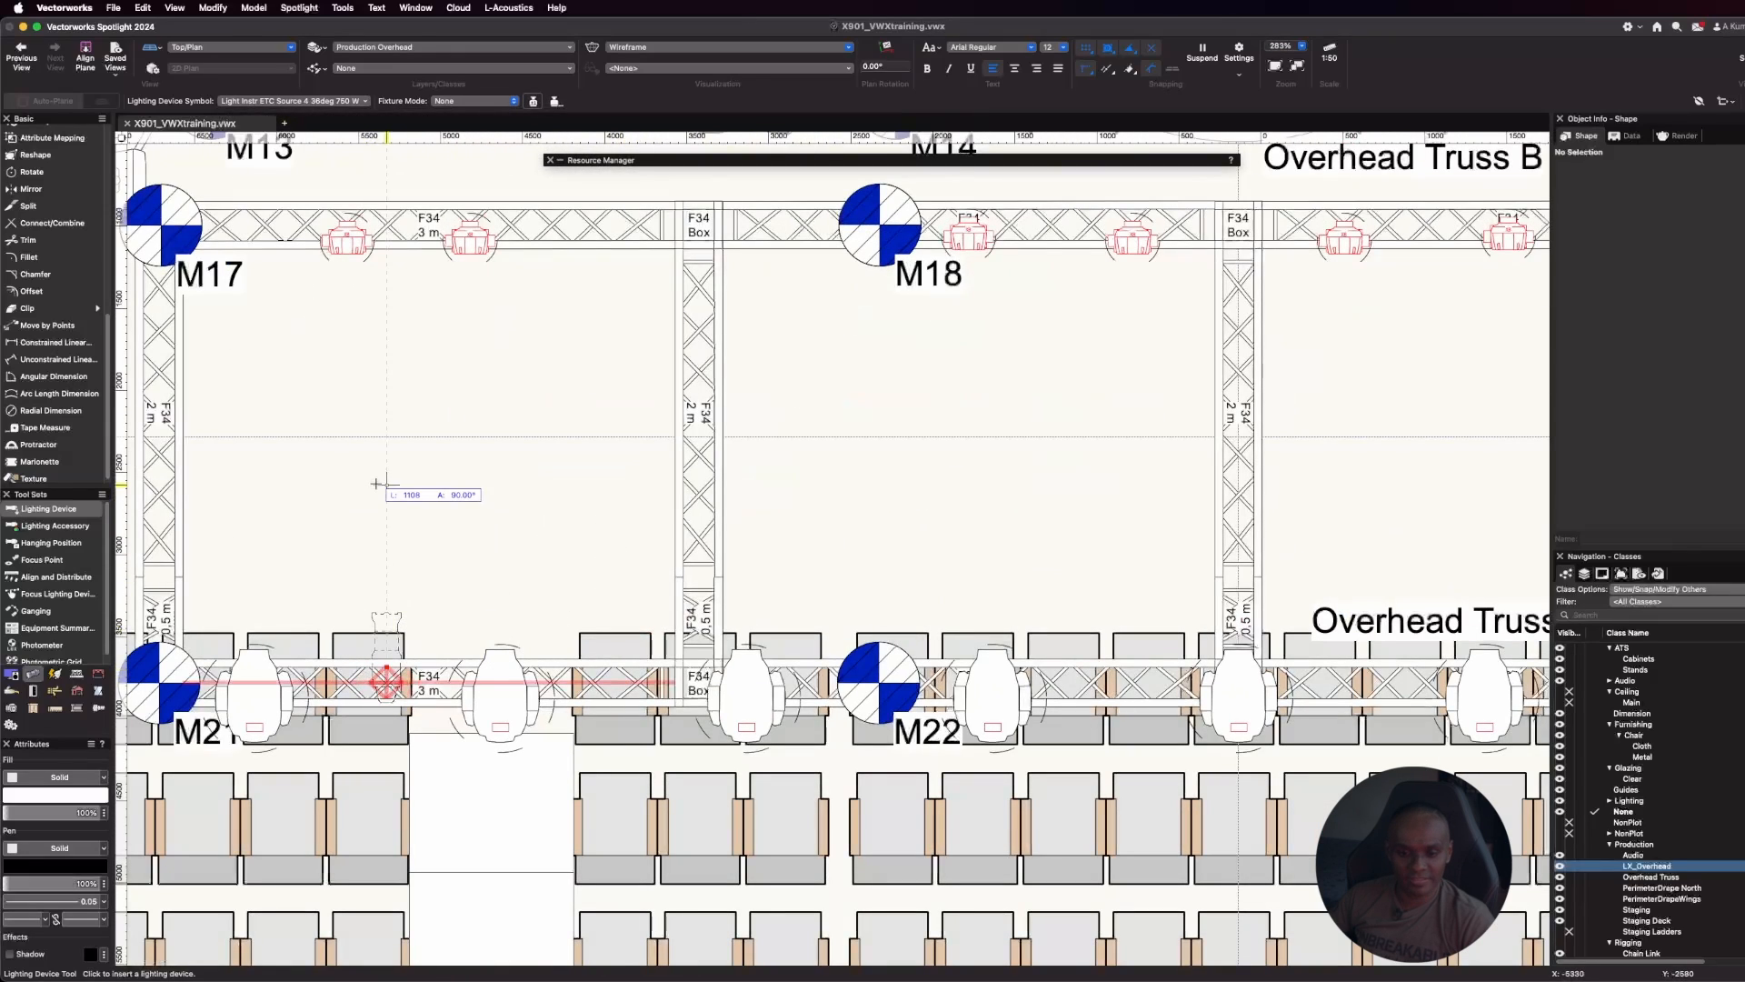
left_click(386, 682)
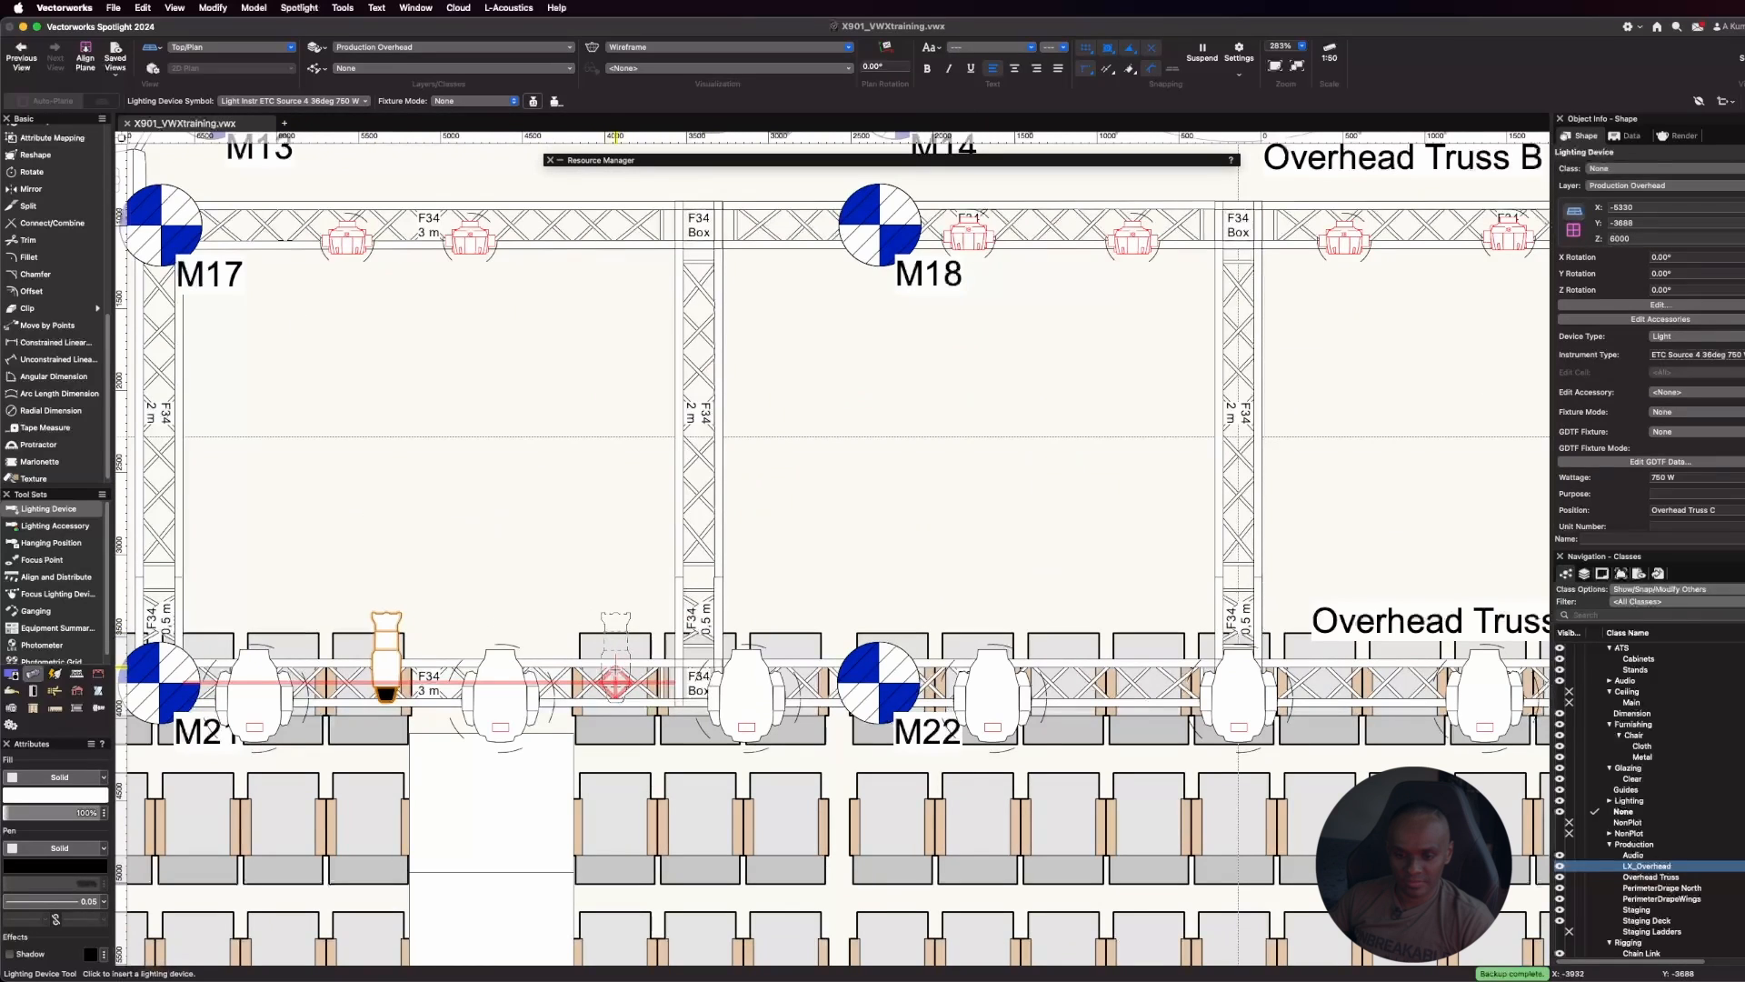
left_click(615, 682)
left_click(614, 515)
scroll(557, 509, "down", 3)
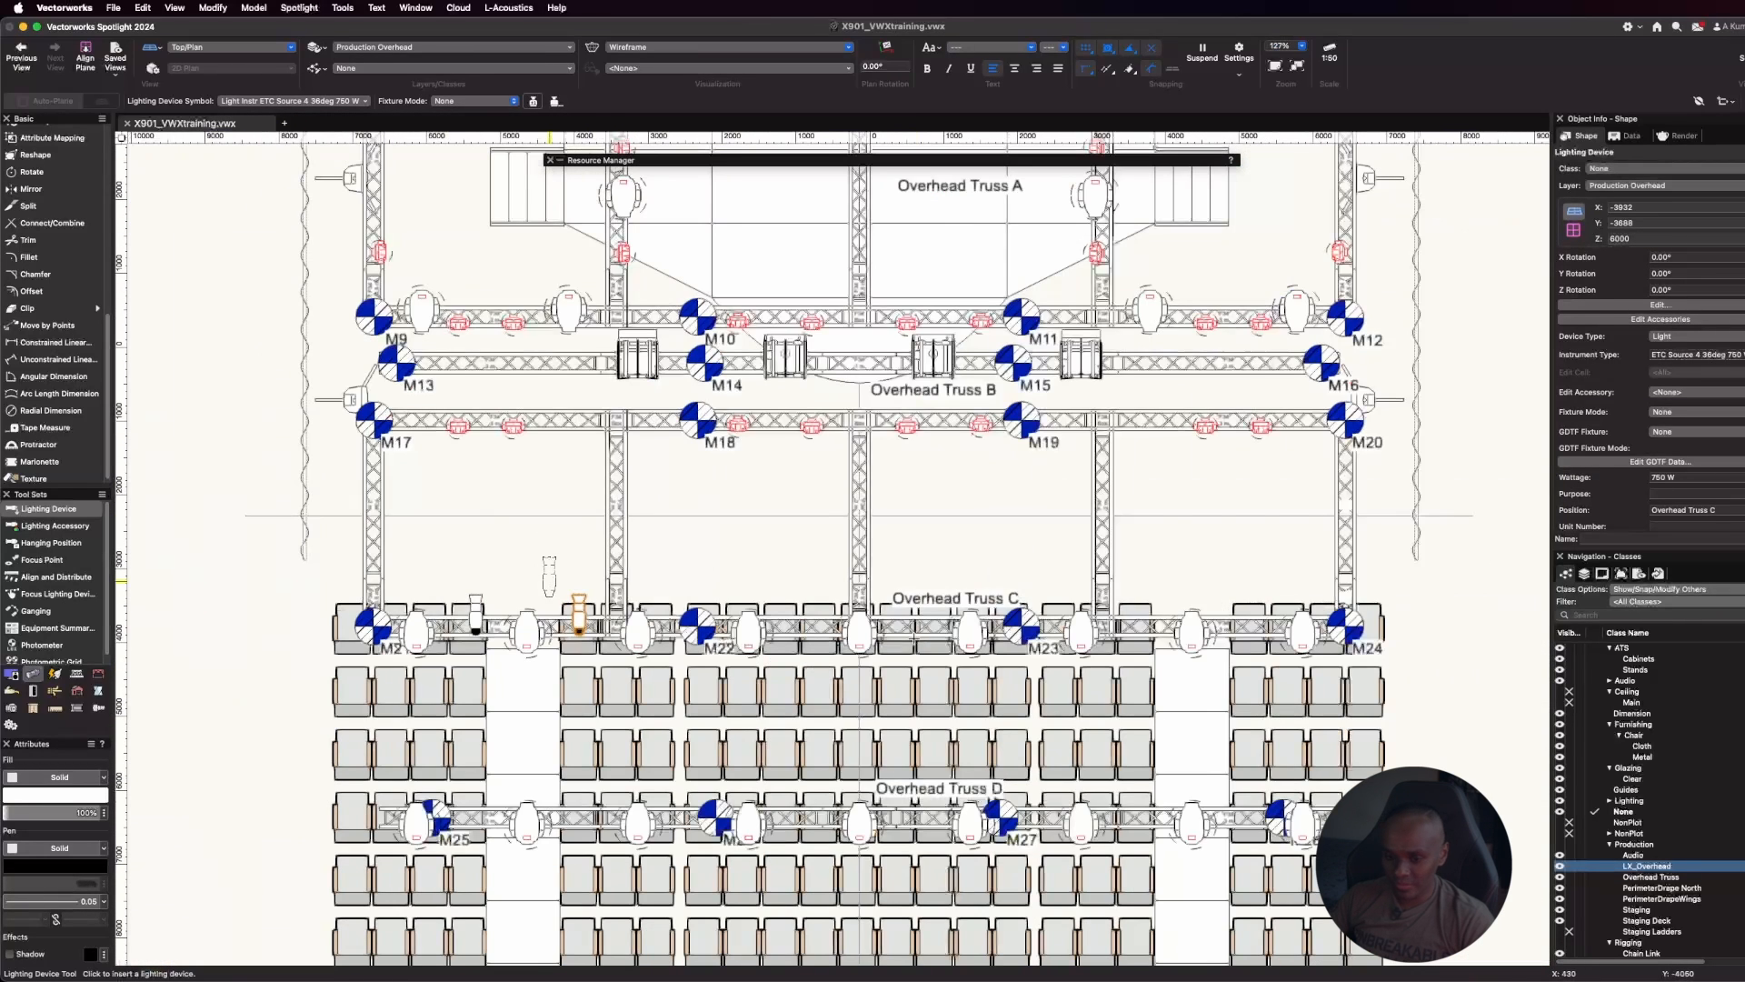
Mirror a copy of the two Source 4 fixtures on Overhead Truss C across the stage centreline
key("x")
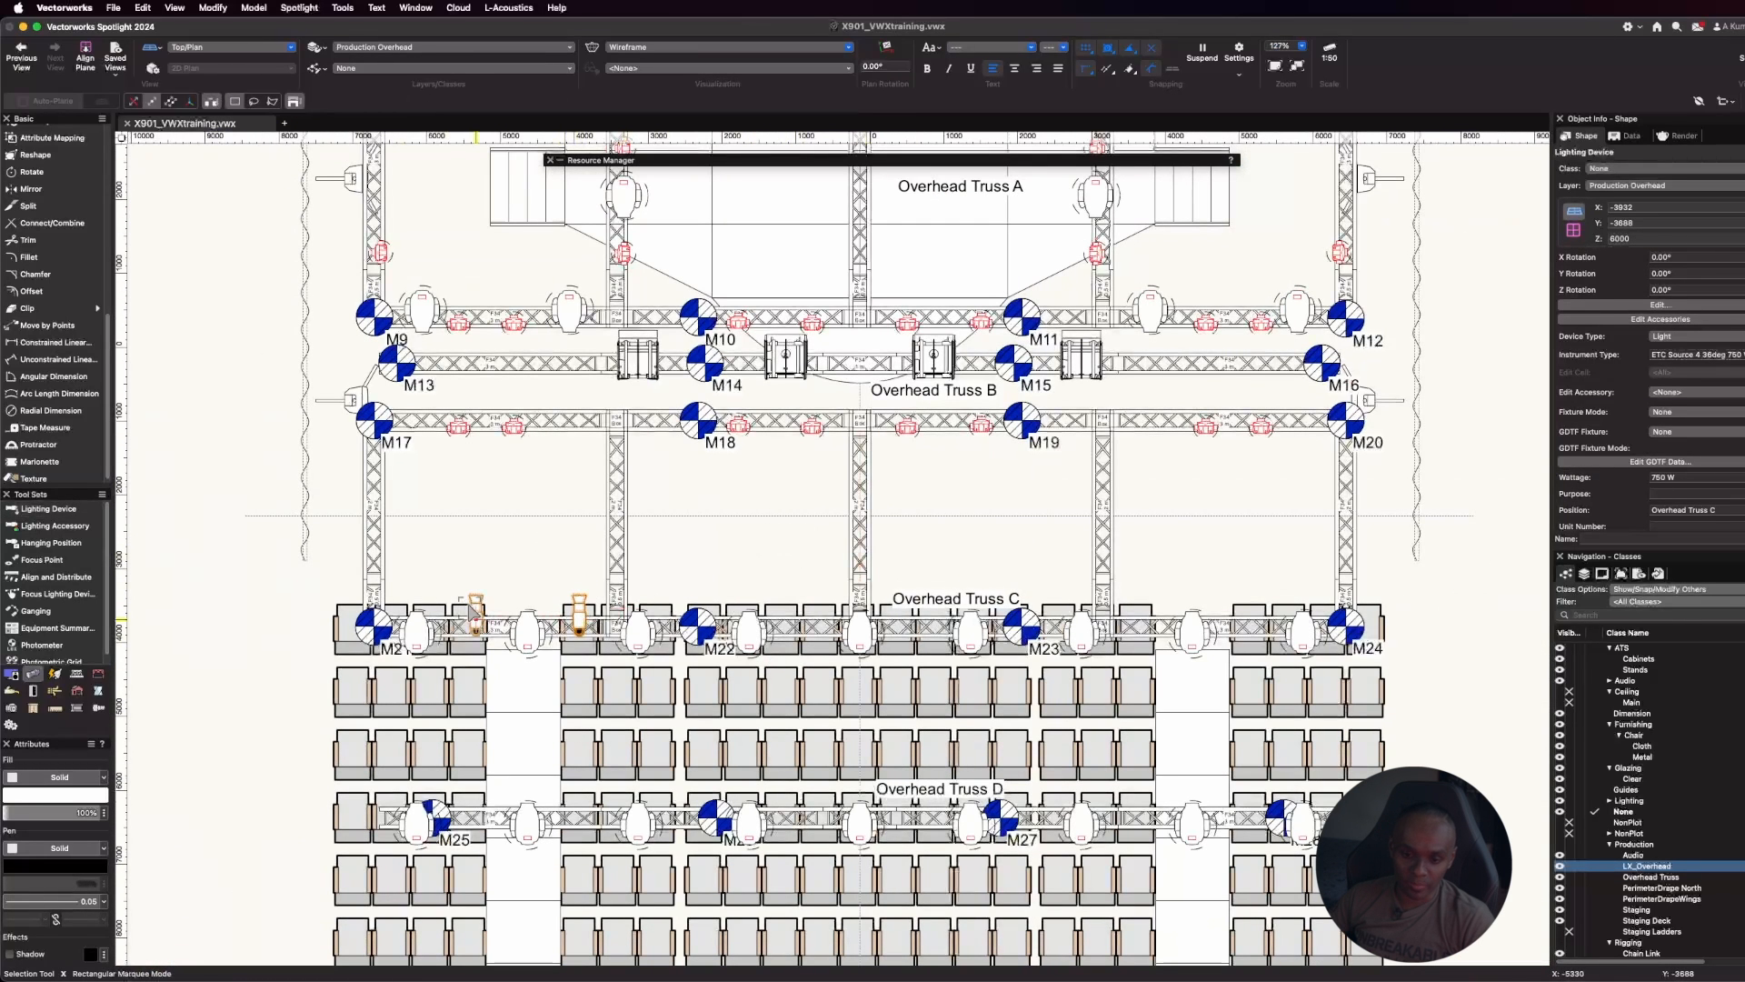
left_click(471, 611, "shift")
key("equal")
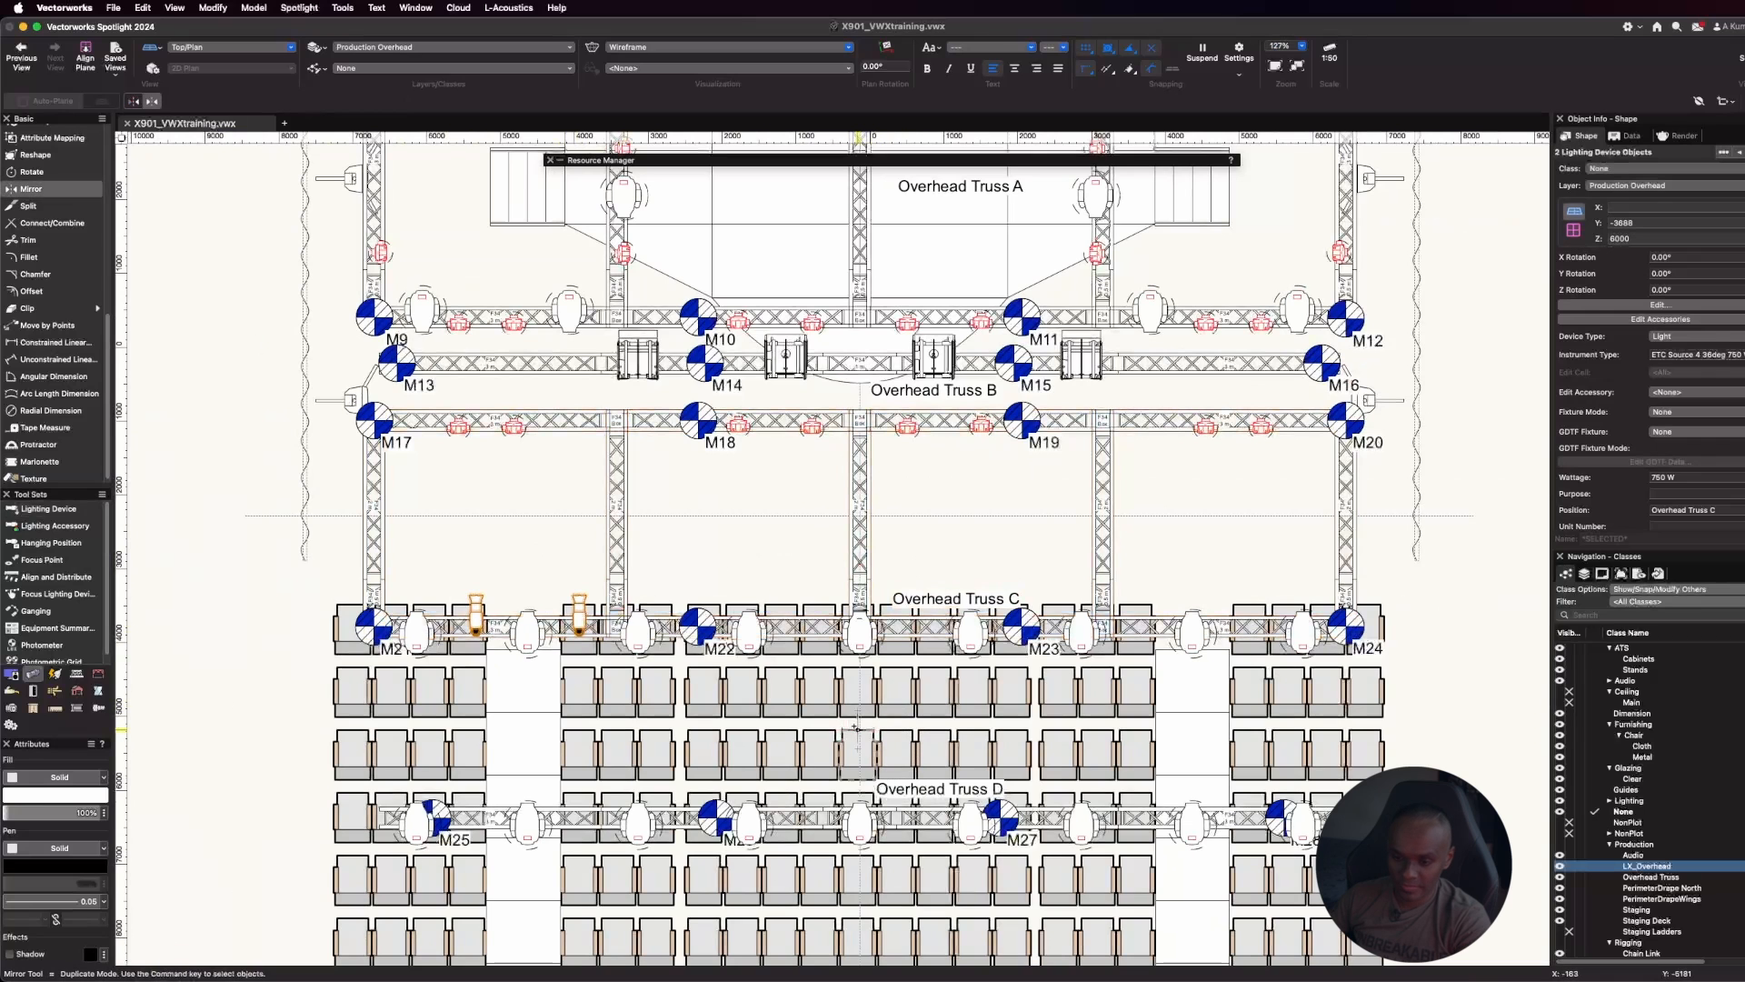
scroll(861, 689, "up", 3)
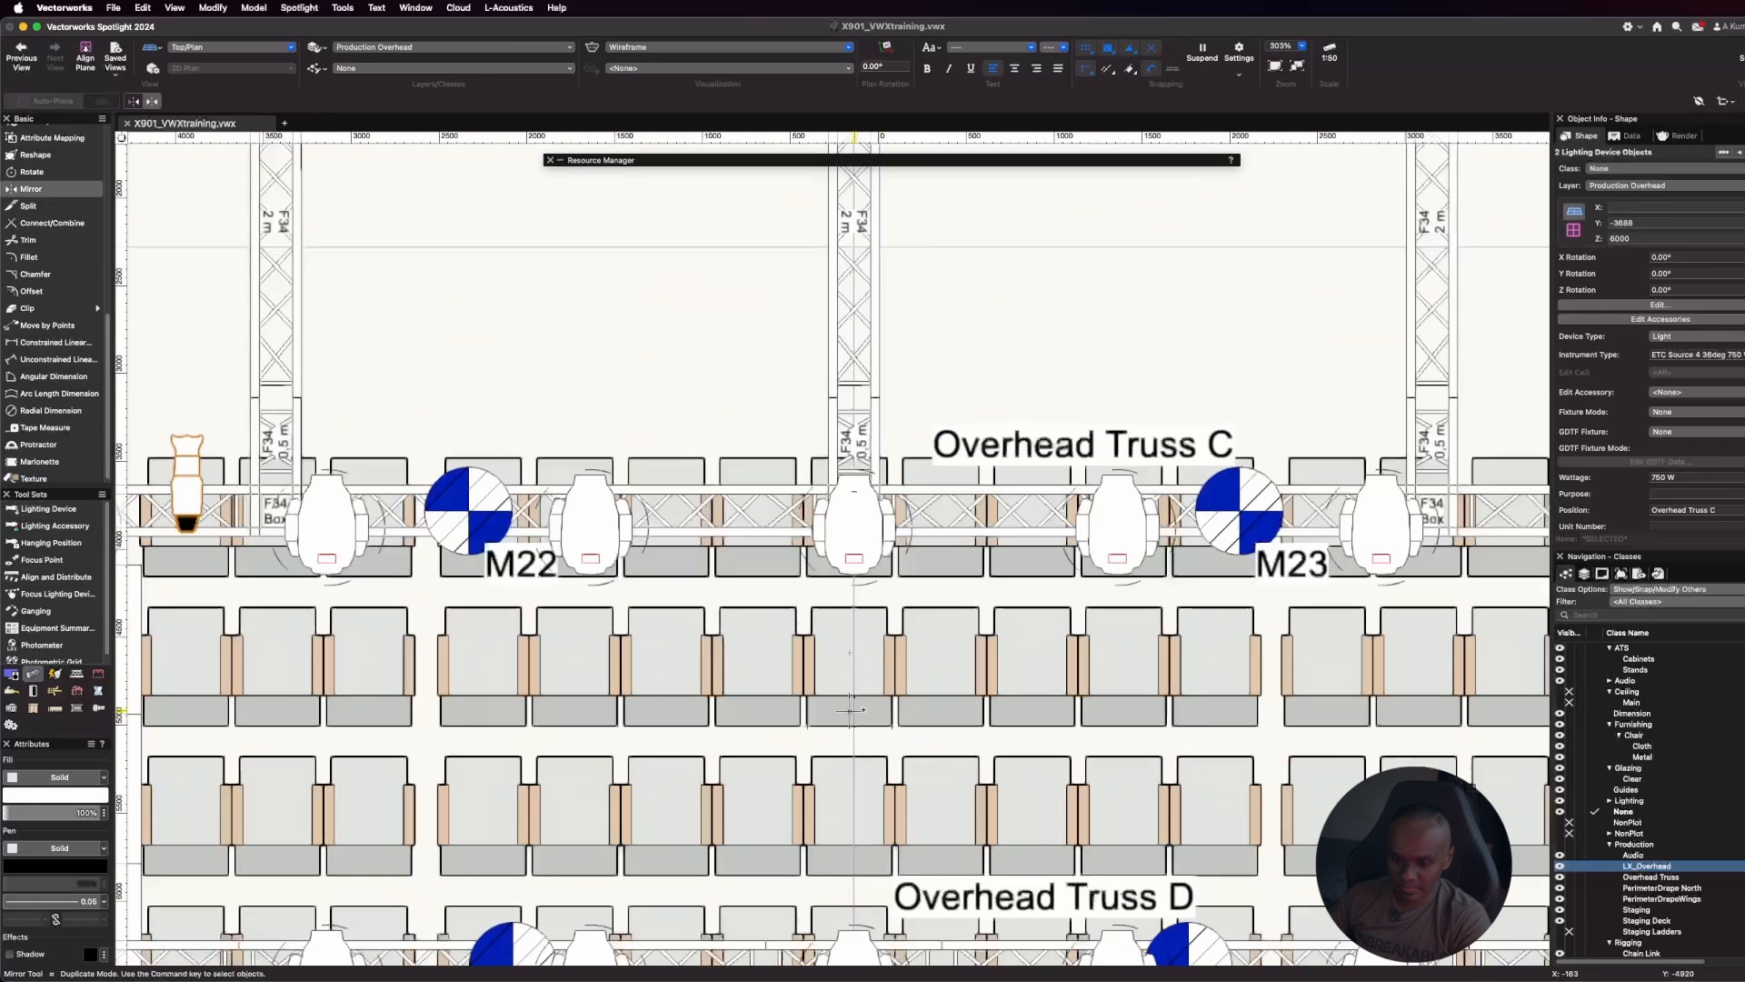
left_click(861, 658)
scroll(862, 664, "down", 5)
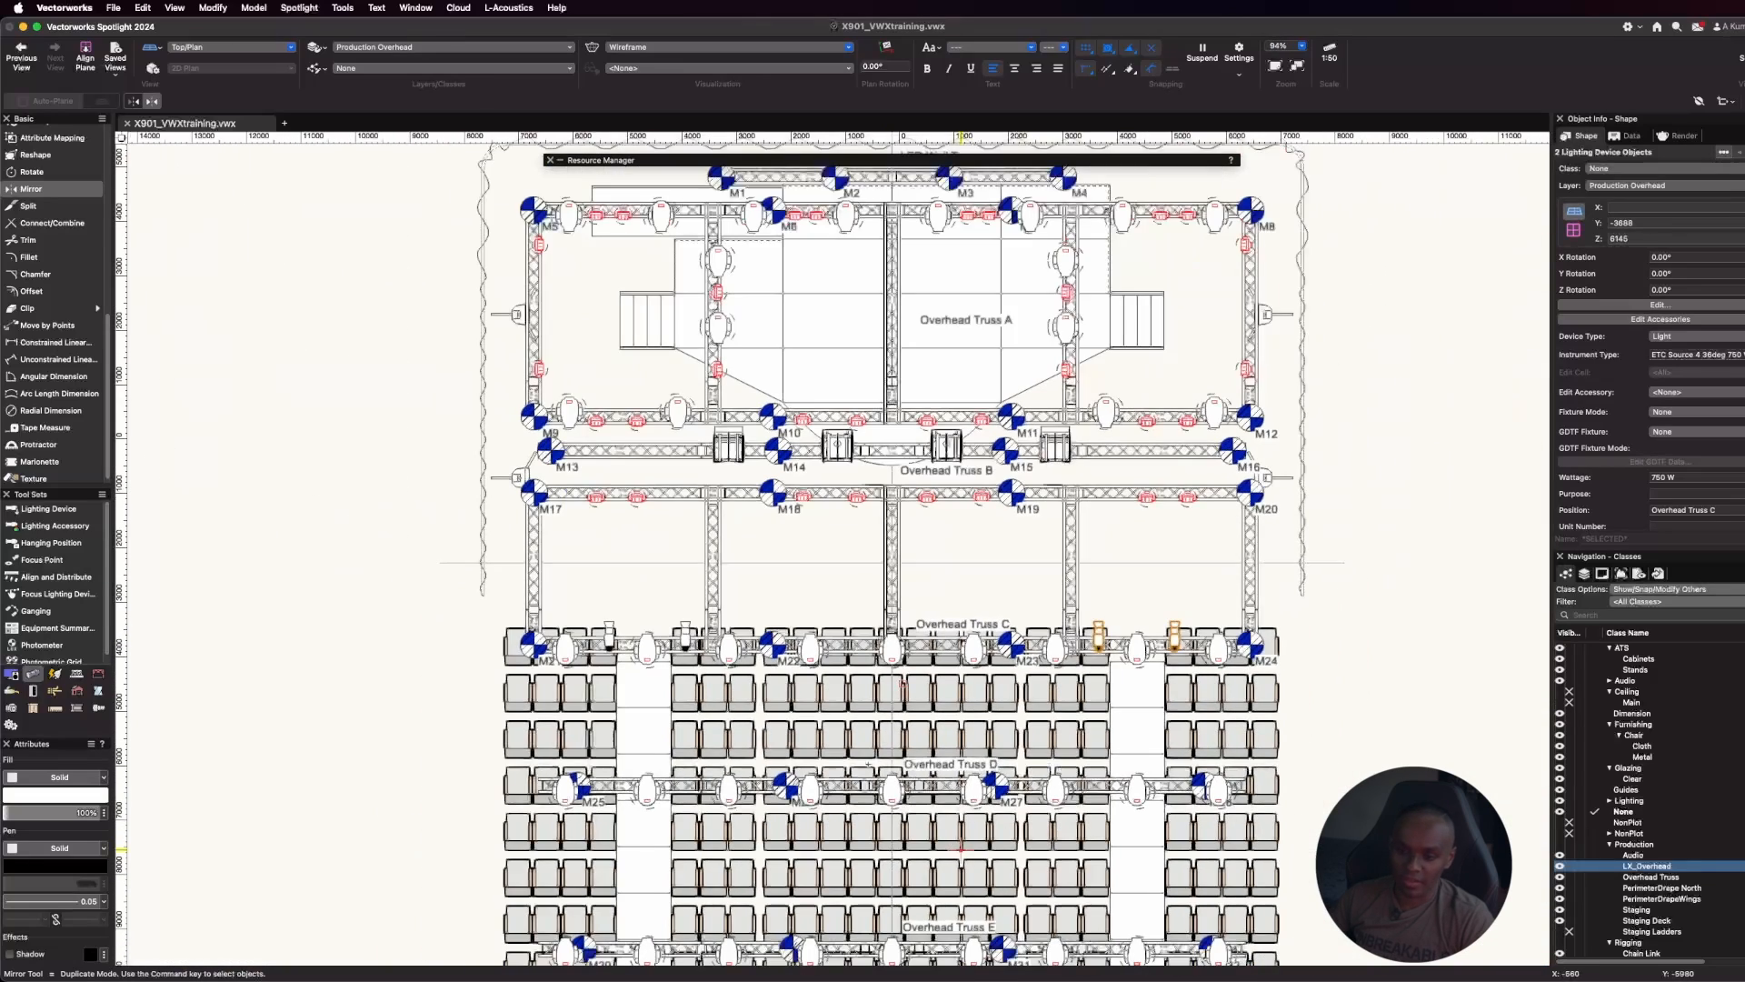
scroll(787, 235, "up", 2)
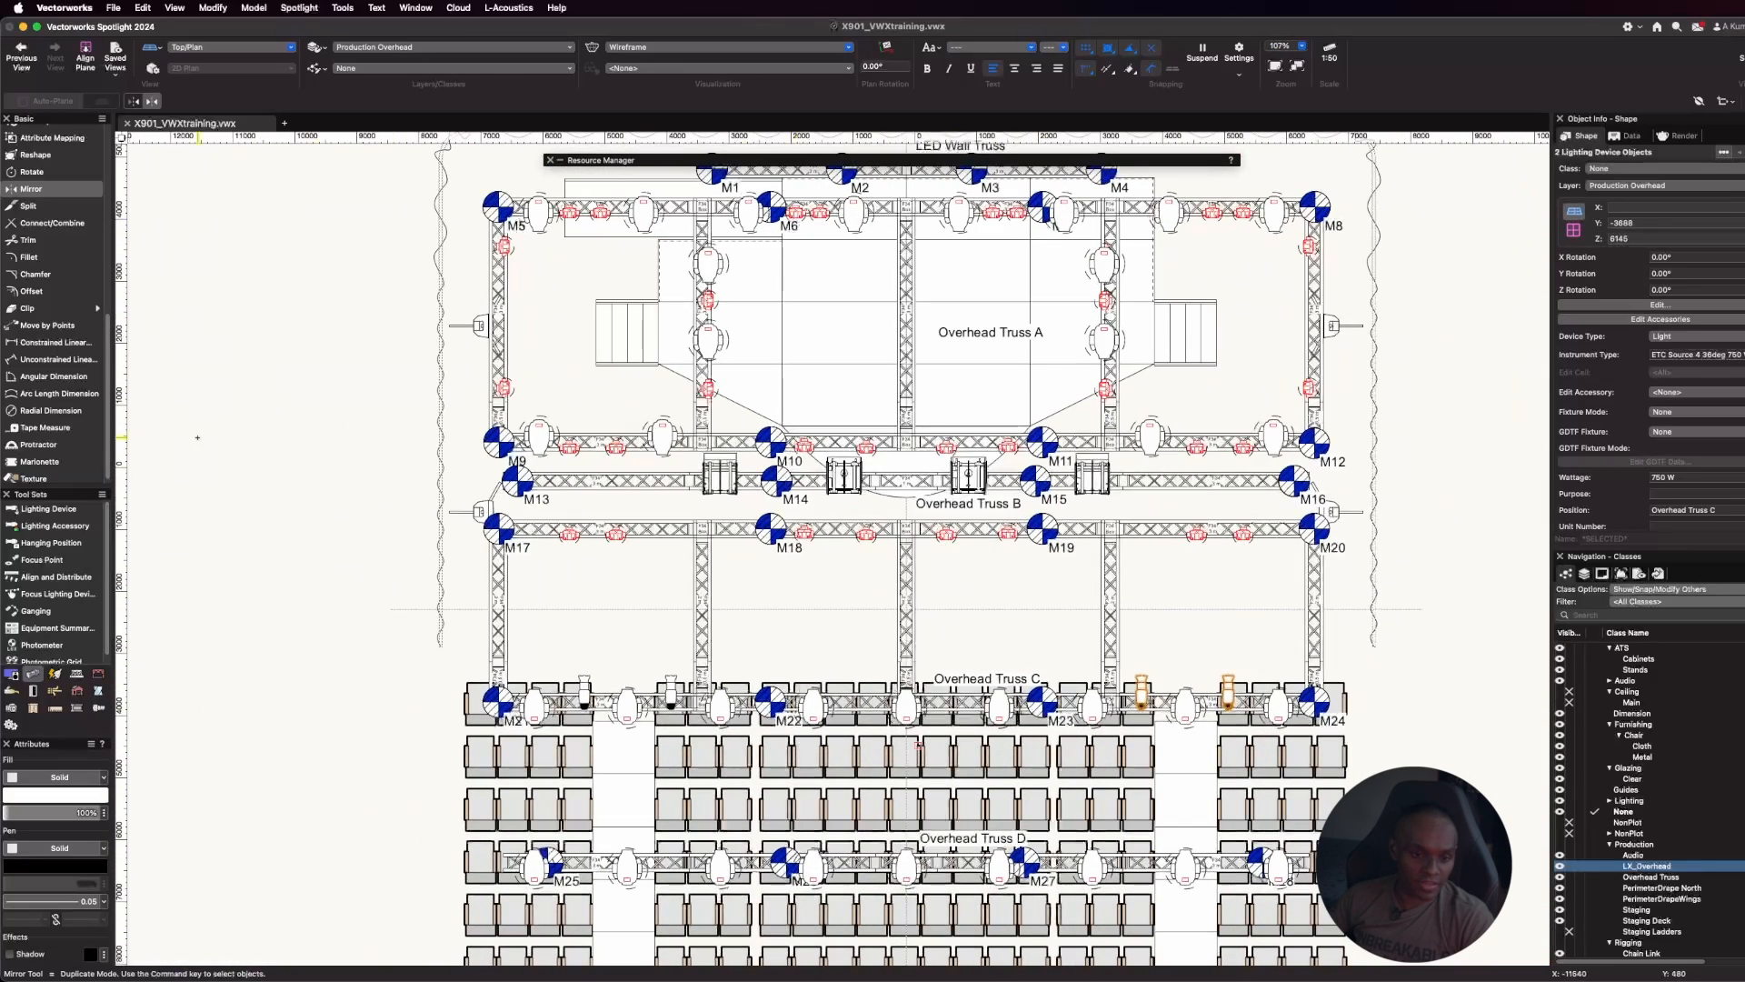
Search the symbol libraries for "selecon rama" and choose the Selecon Rama 6in Fresnel as the lighting device symbol
left_click(48, 509)
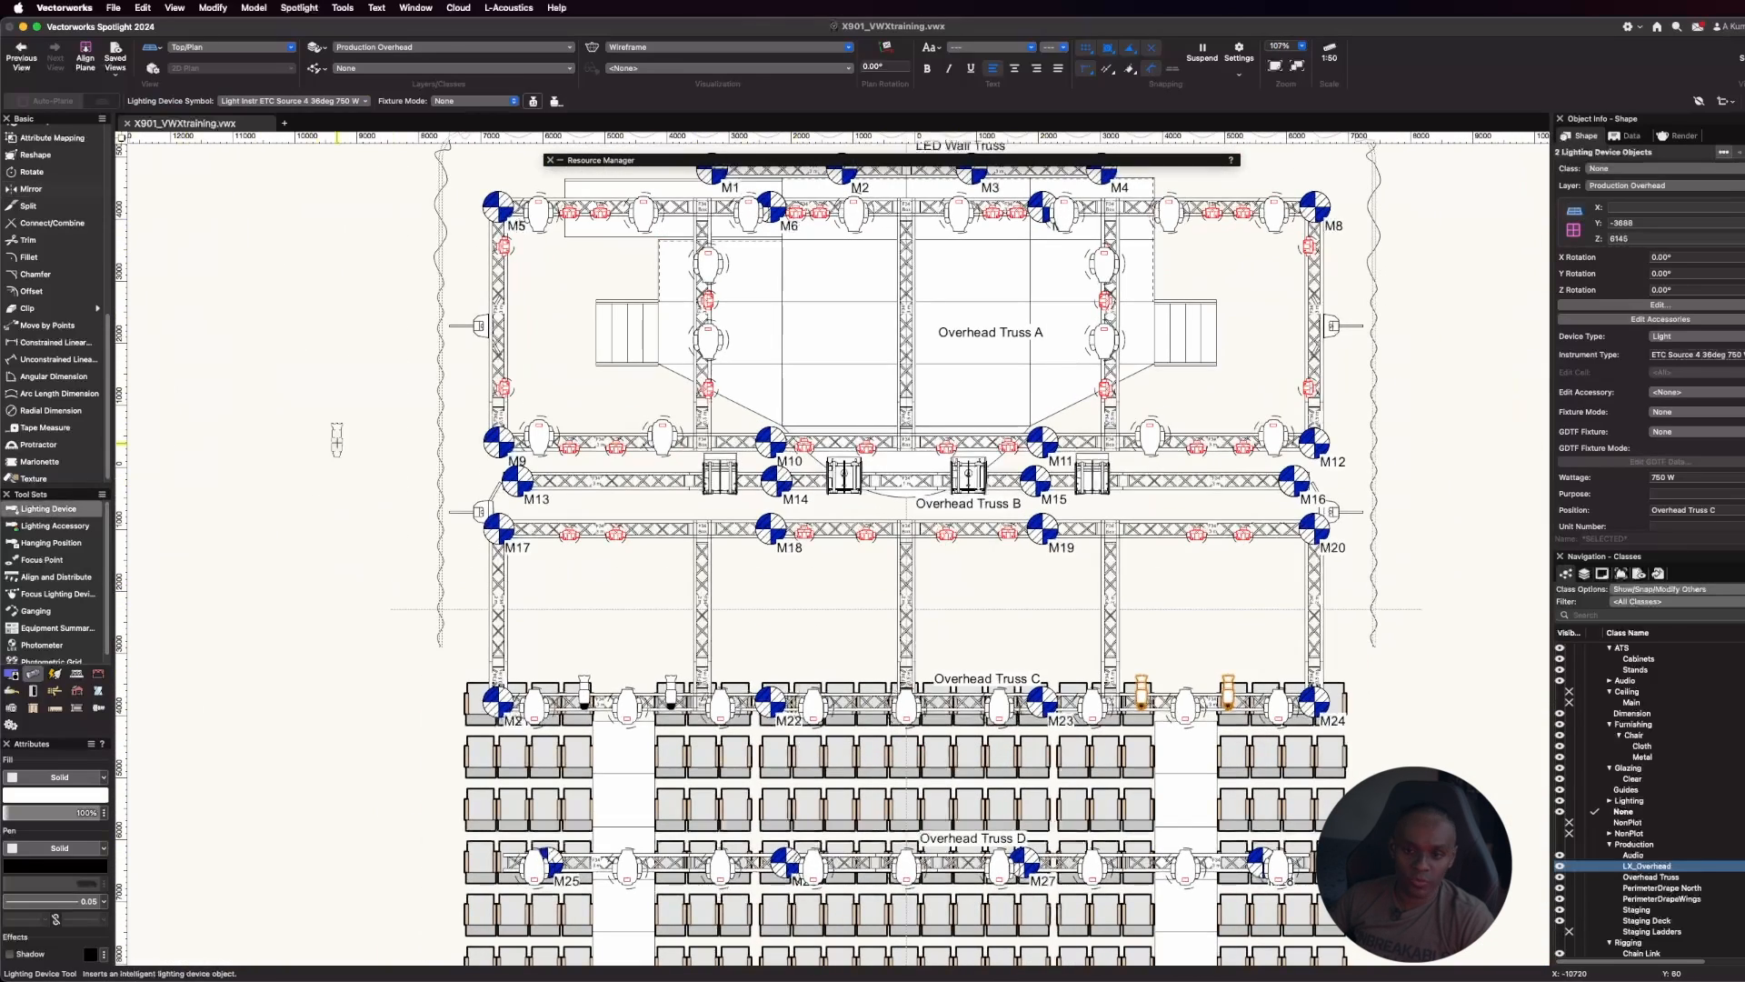
left_click(355, 102)
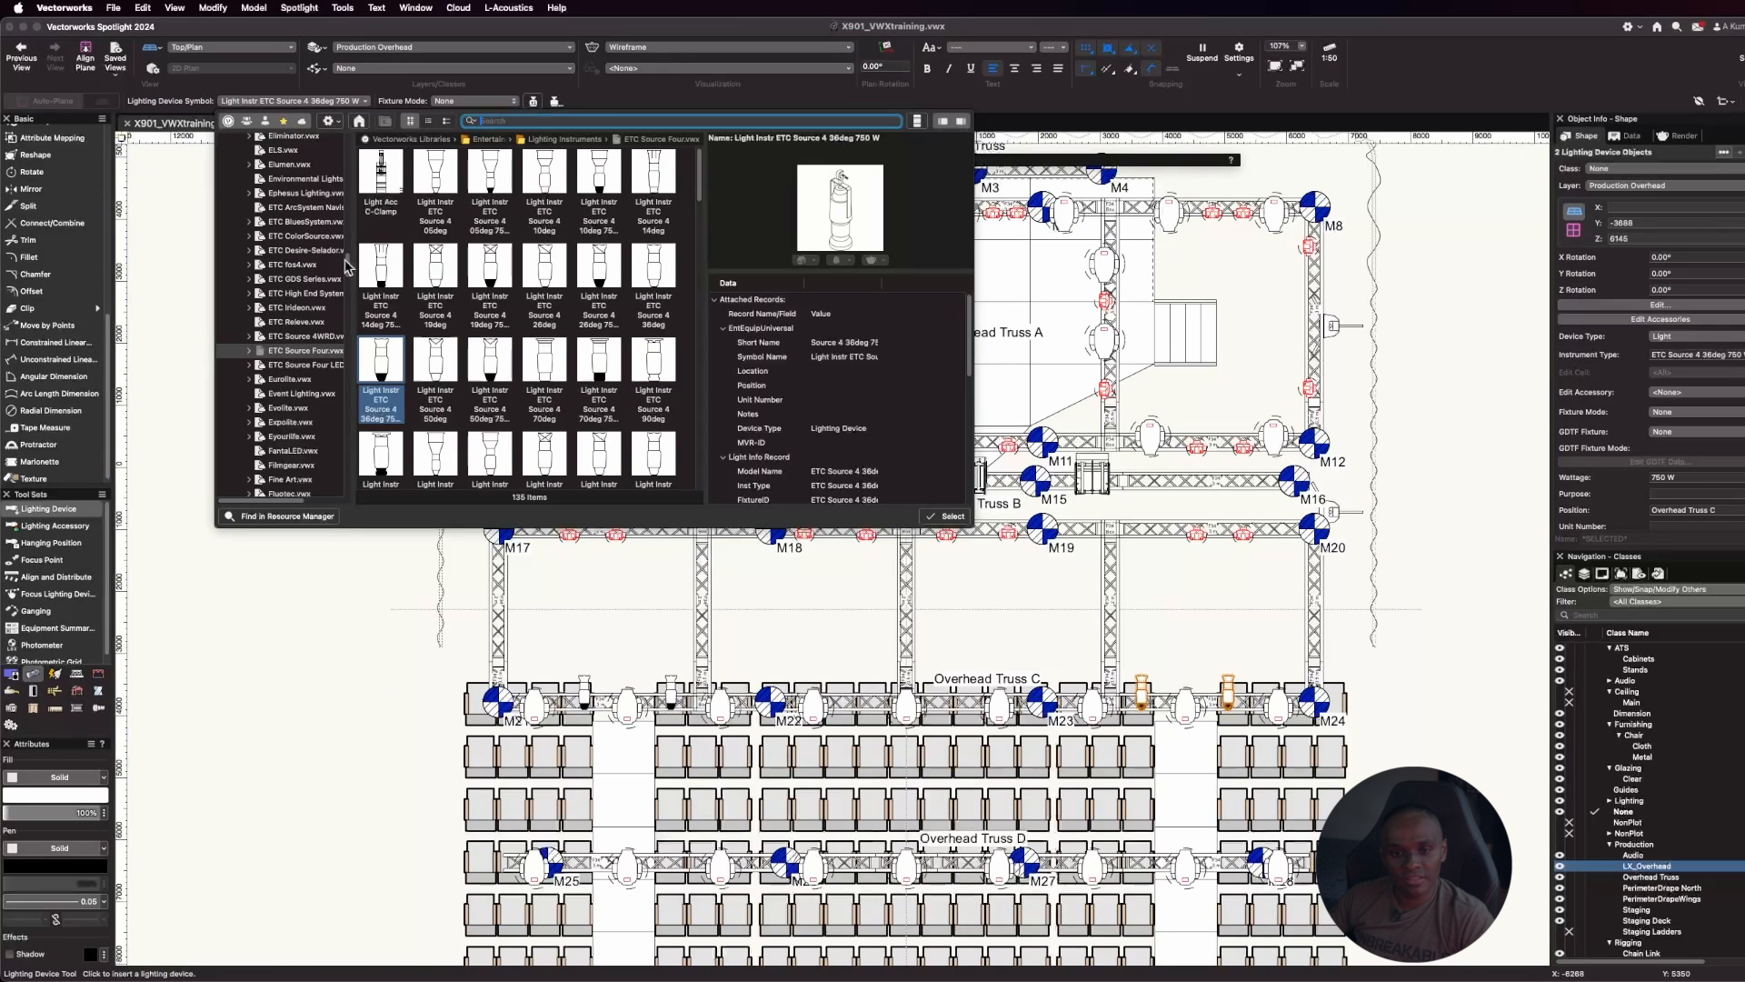
type("selecon rama")
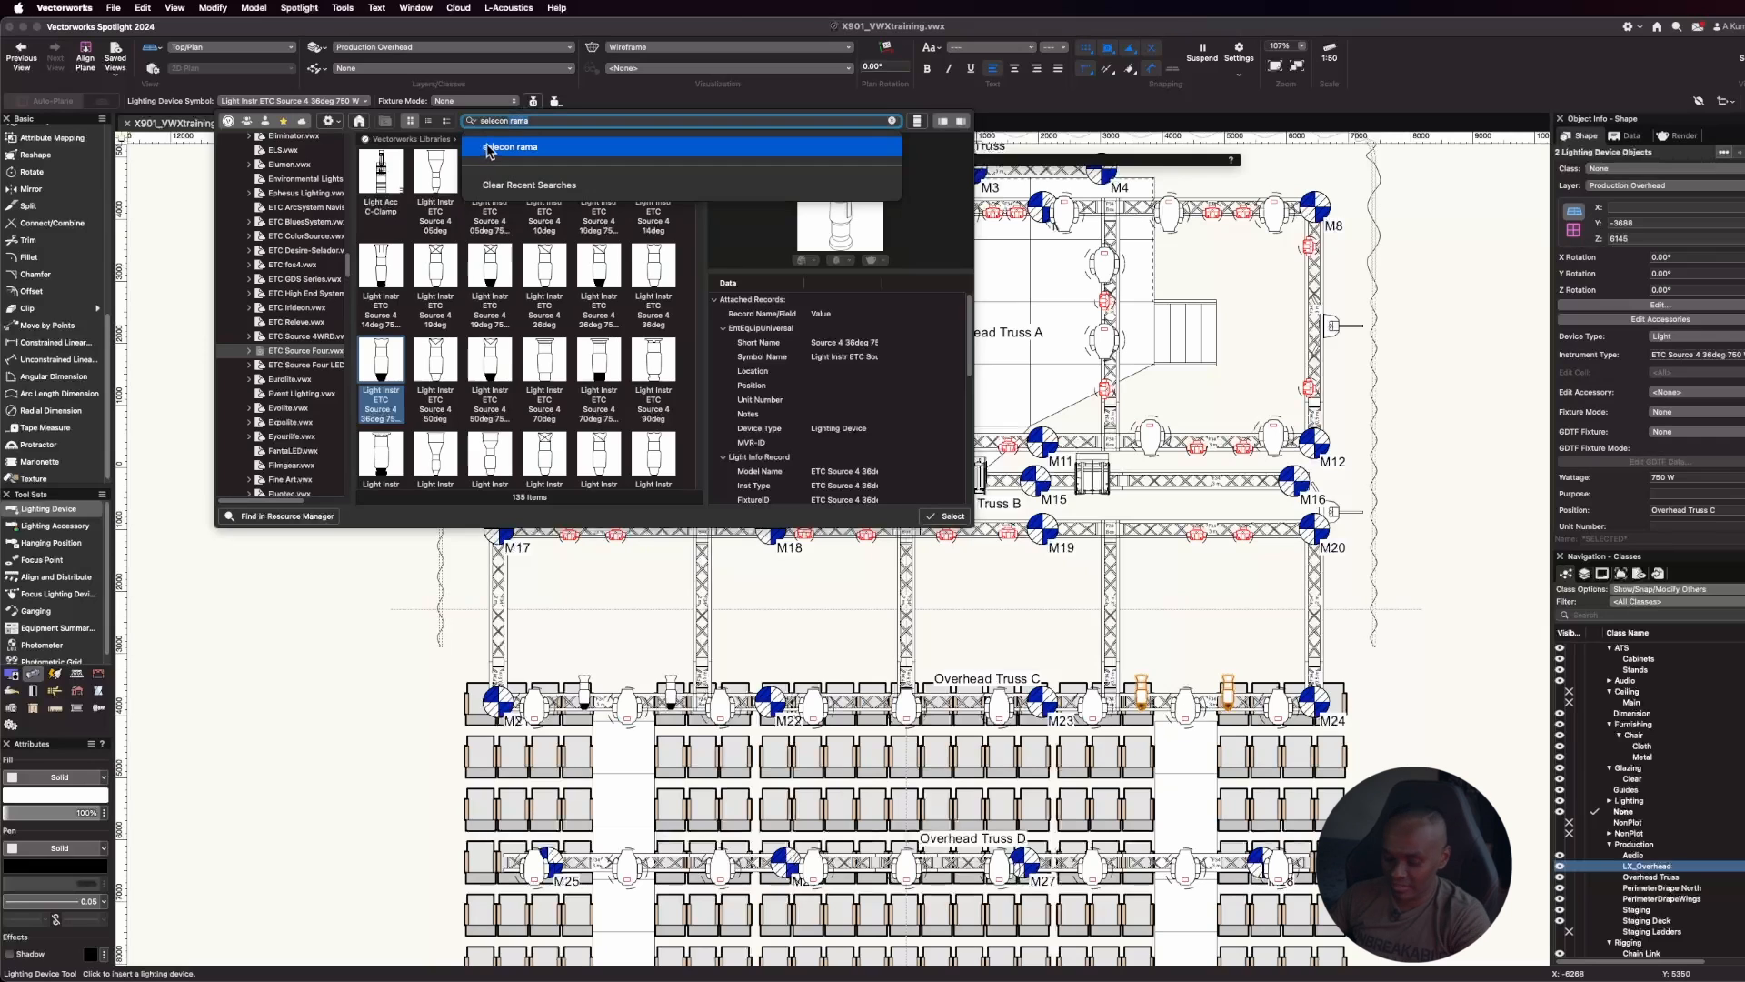
key("Return")
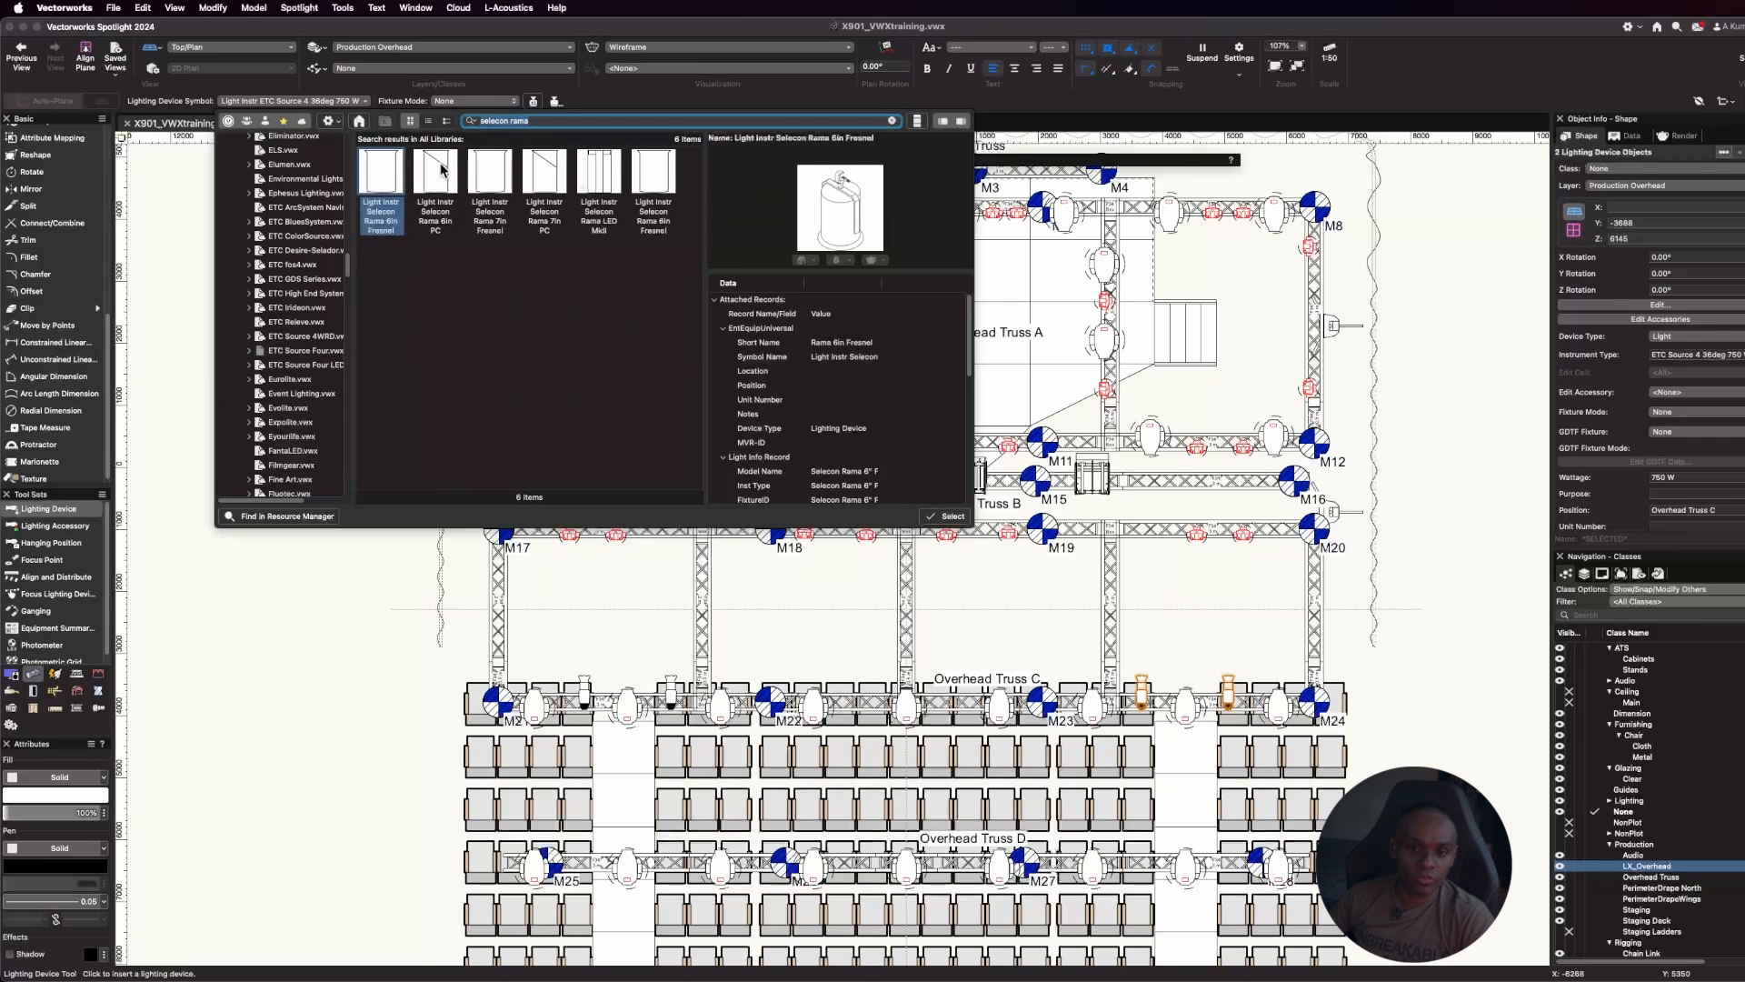
left_click(379, 175)
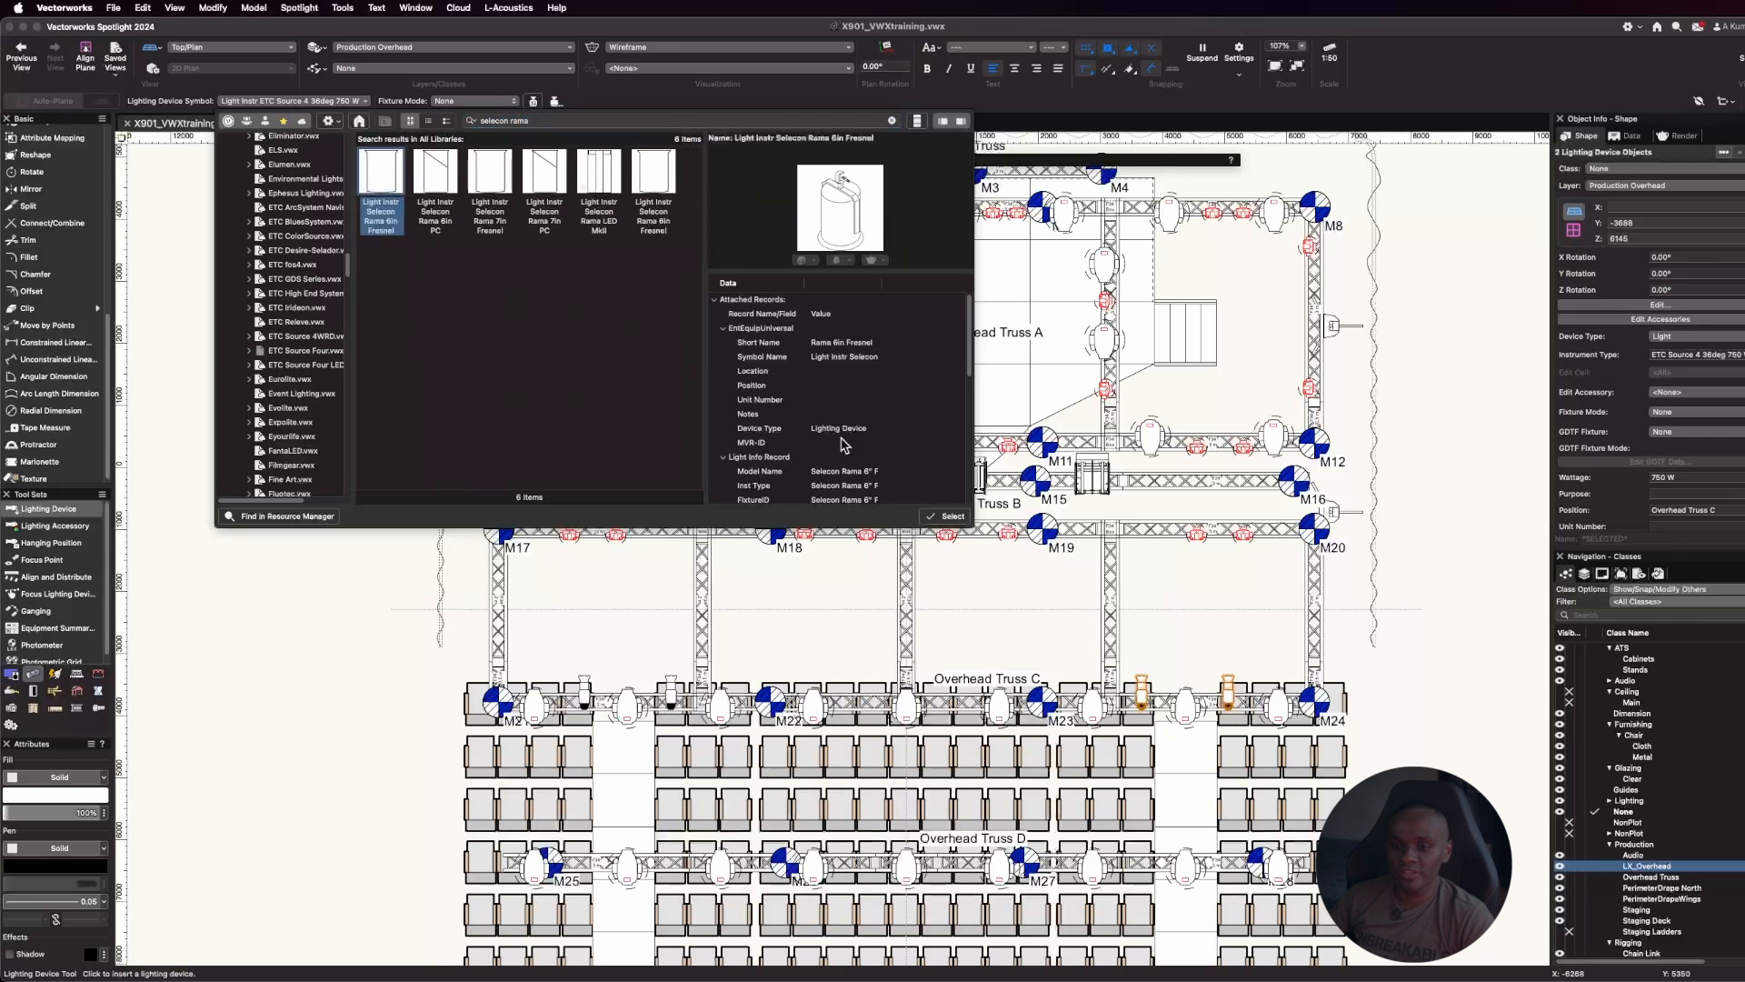
left_click(948, 516)
Place two Selecon Rama 6in Fresnels about 1 m apart on Overhead Truss A's outer chord between M5 and M9, rotated -90° towards centre stage
scroll(514, 268, "up", 5)
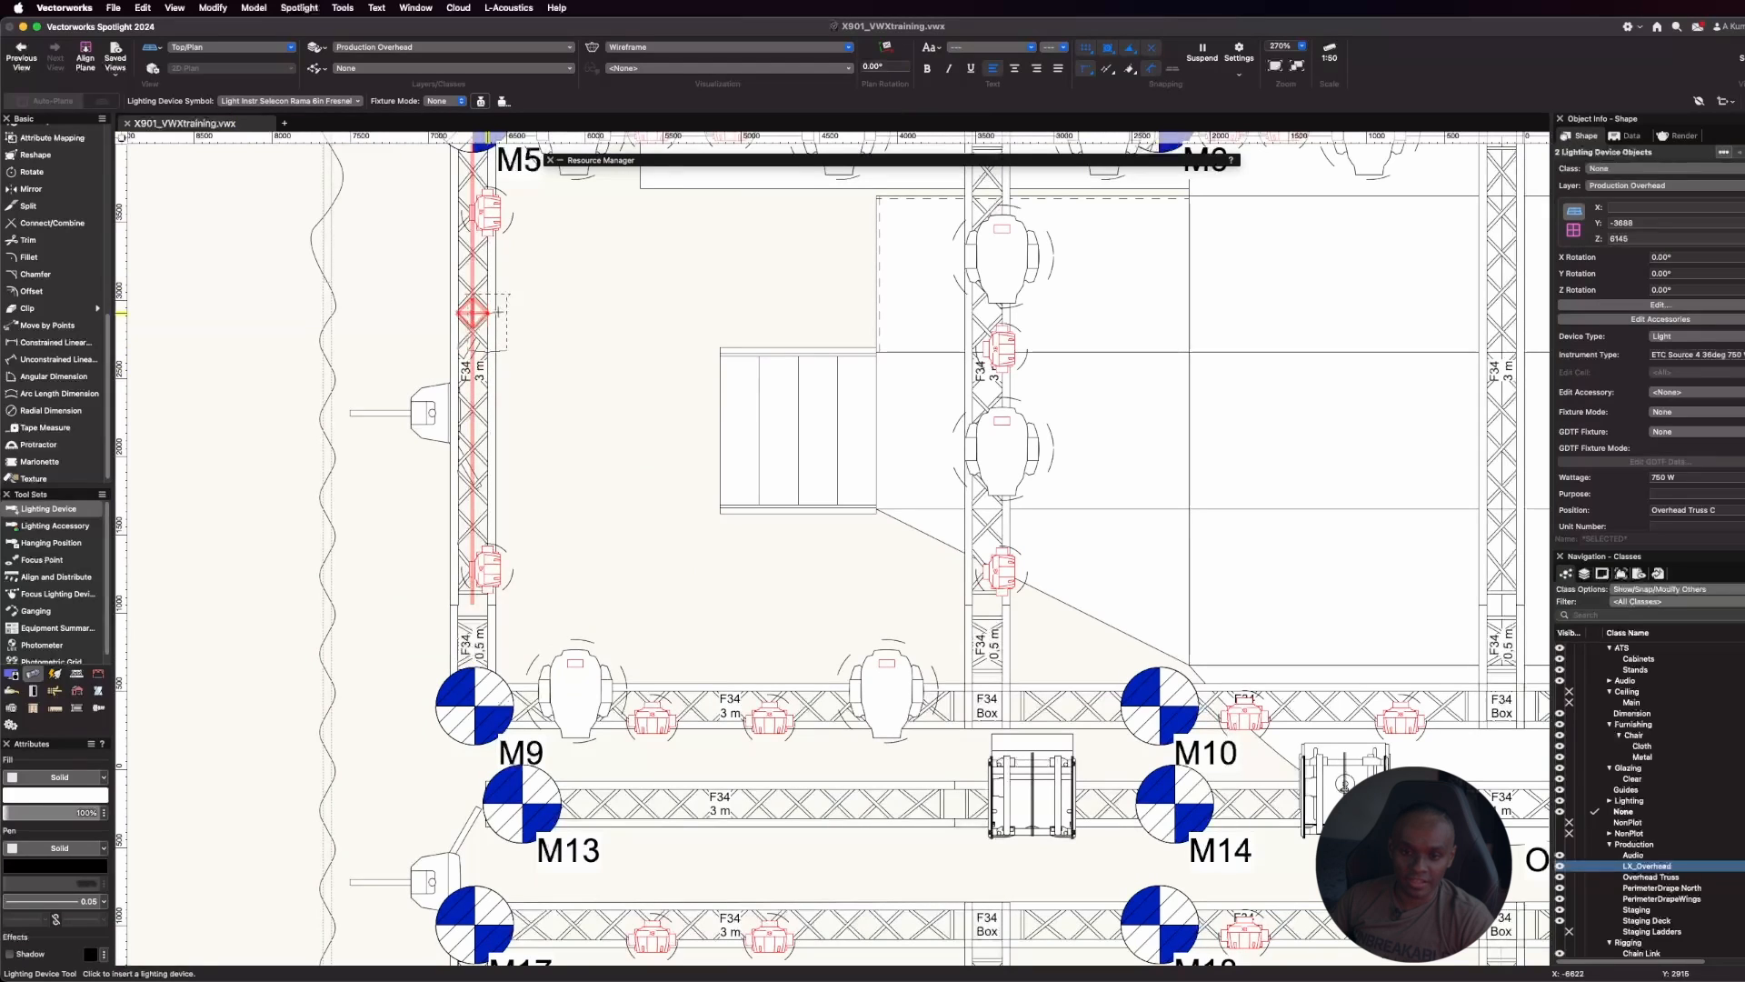
left_click(472, 291)
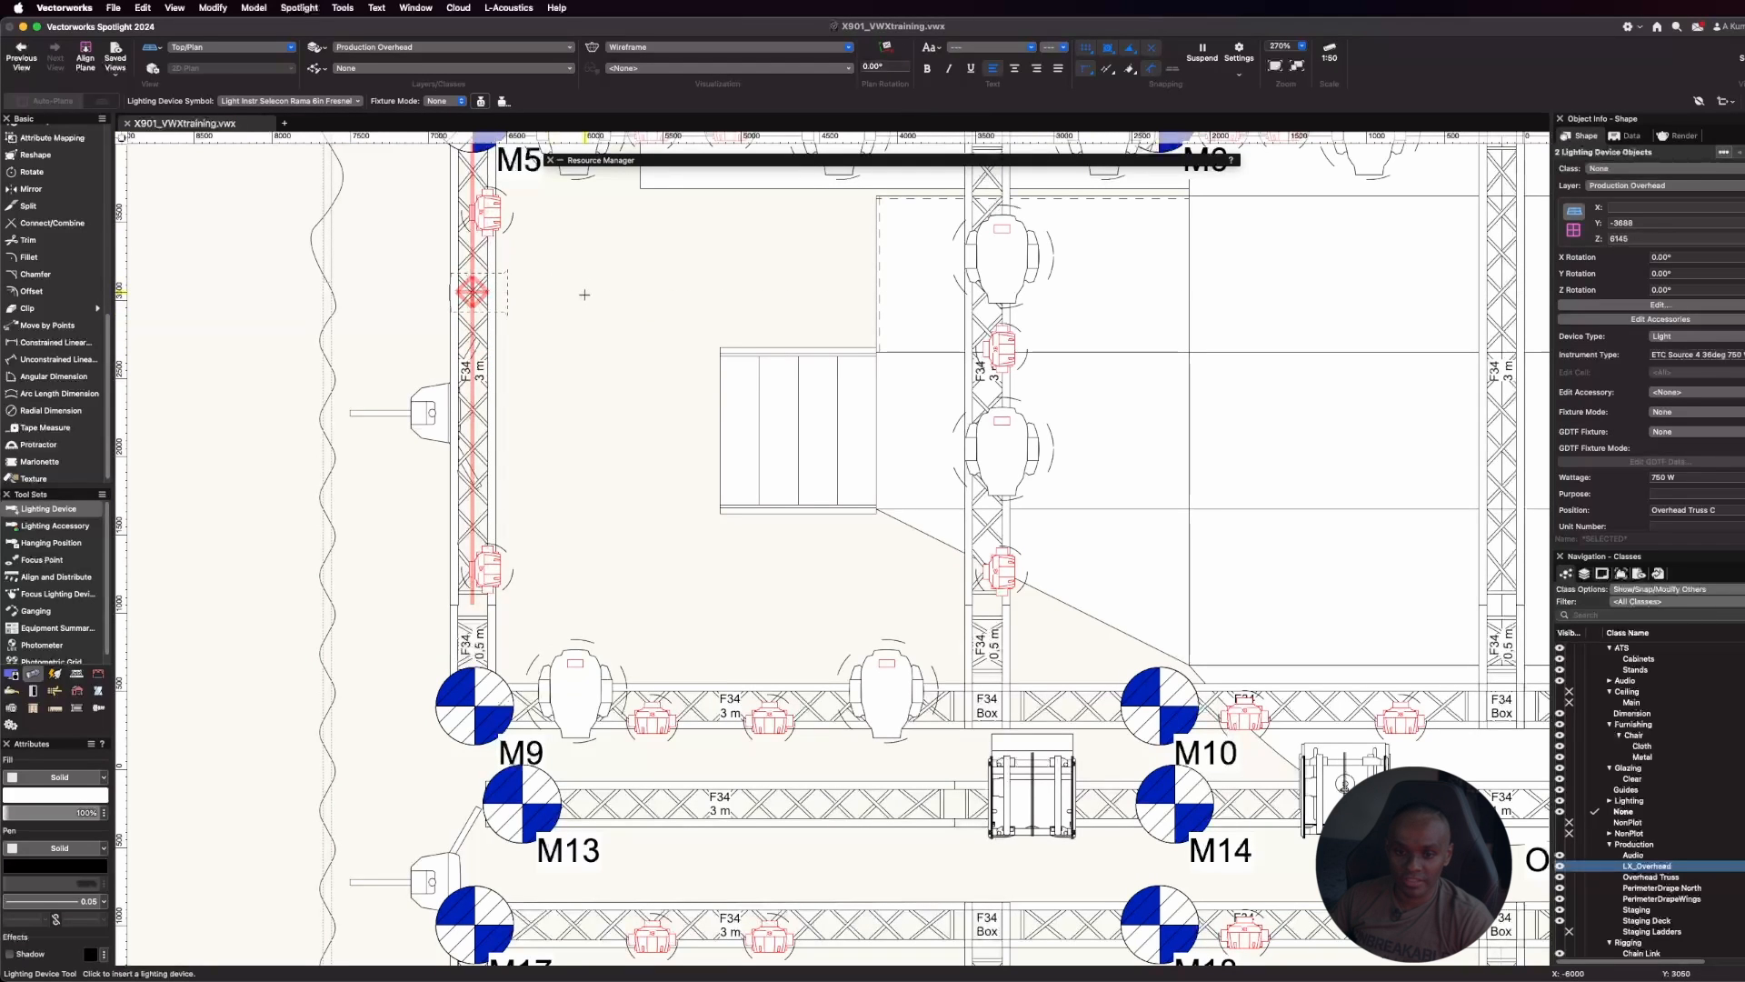
left_click(585, 291)
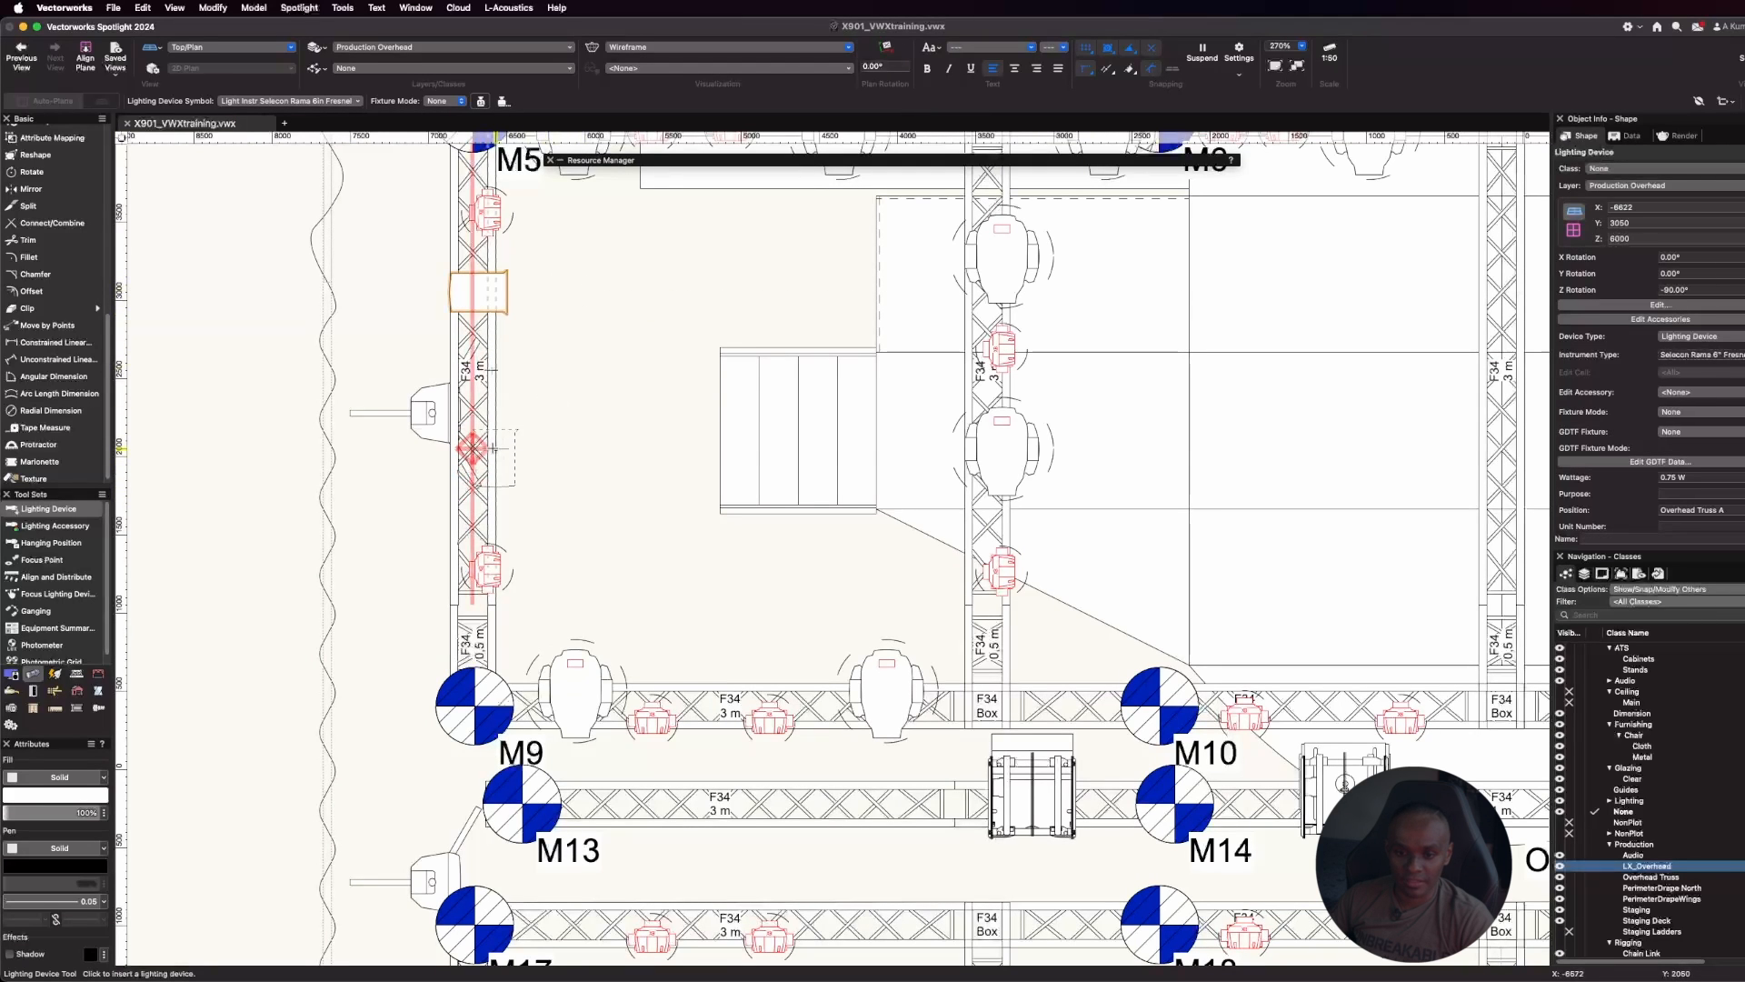
left_click(472, 447)
left_click(586, 449)
scroll(494, 618, "down", 5)
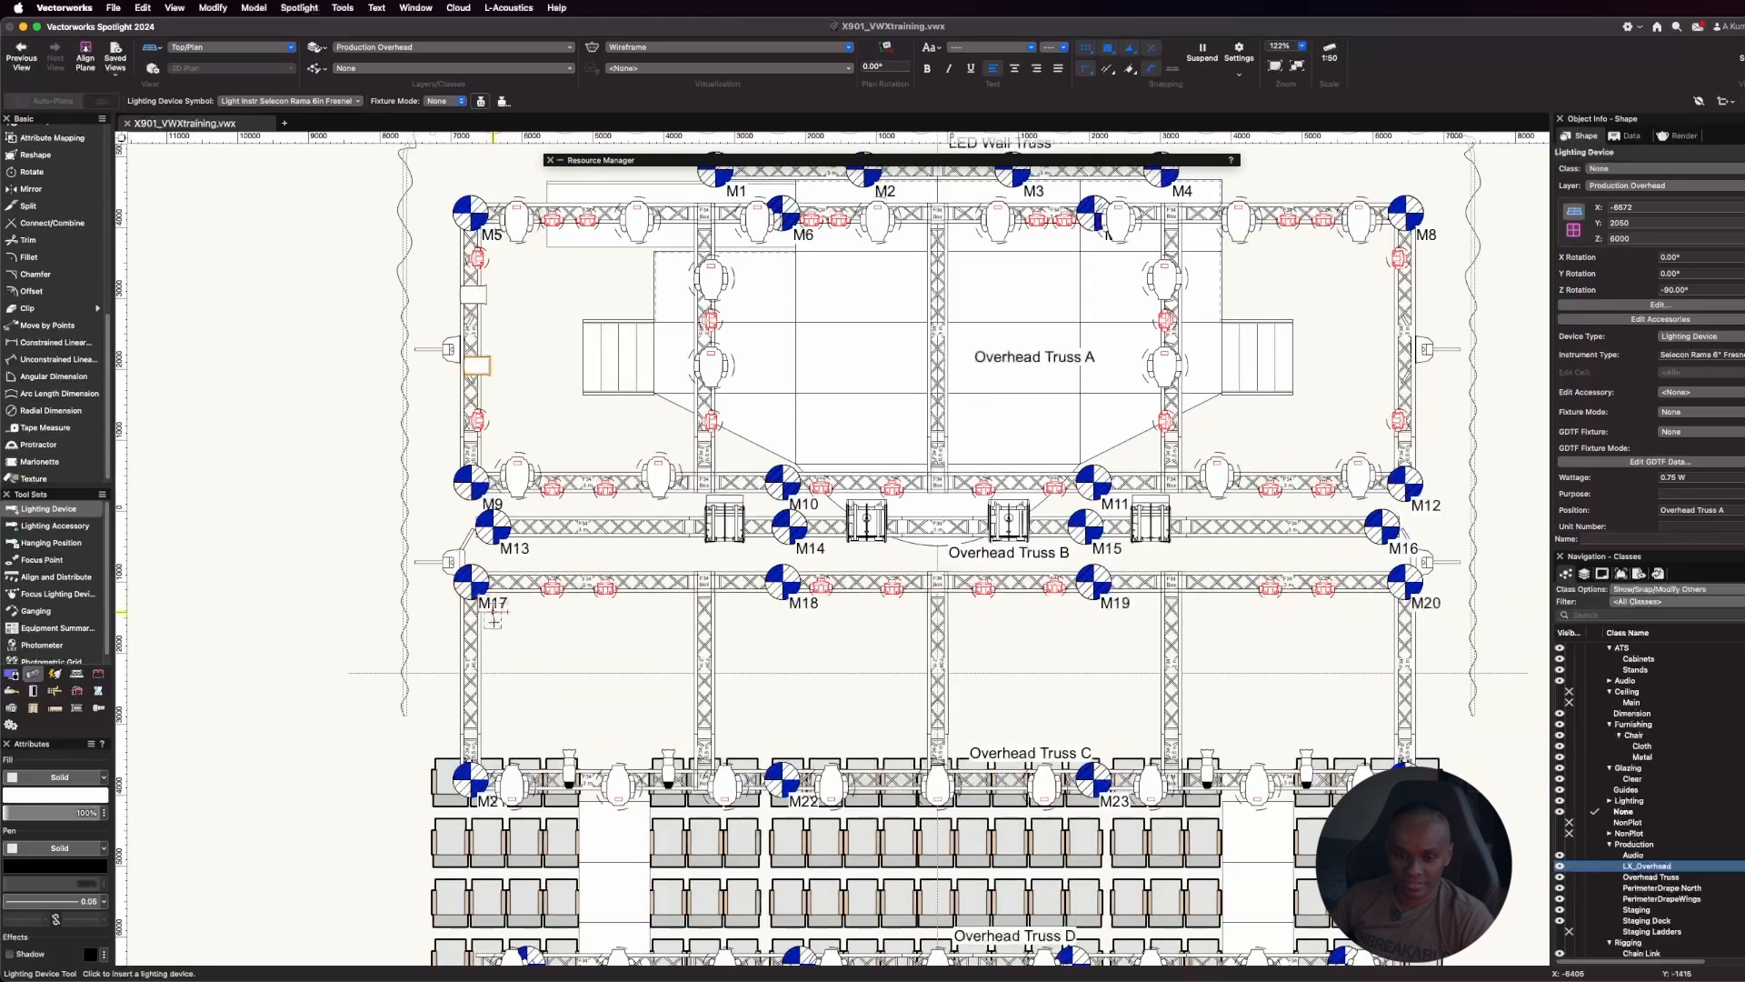
Place one Selecon Rama 6in Fresnel on Overhead Truss C's outer side chord just downstage of M17, rotated -90° towards centre stage
scroll(491, 618, "up", 10)
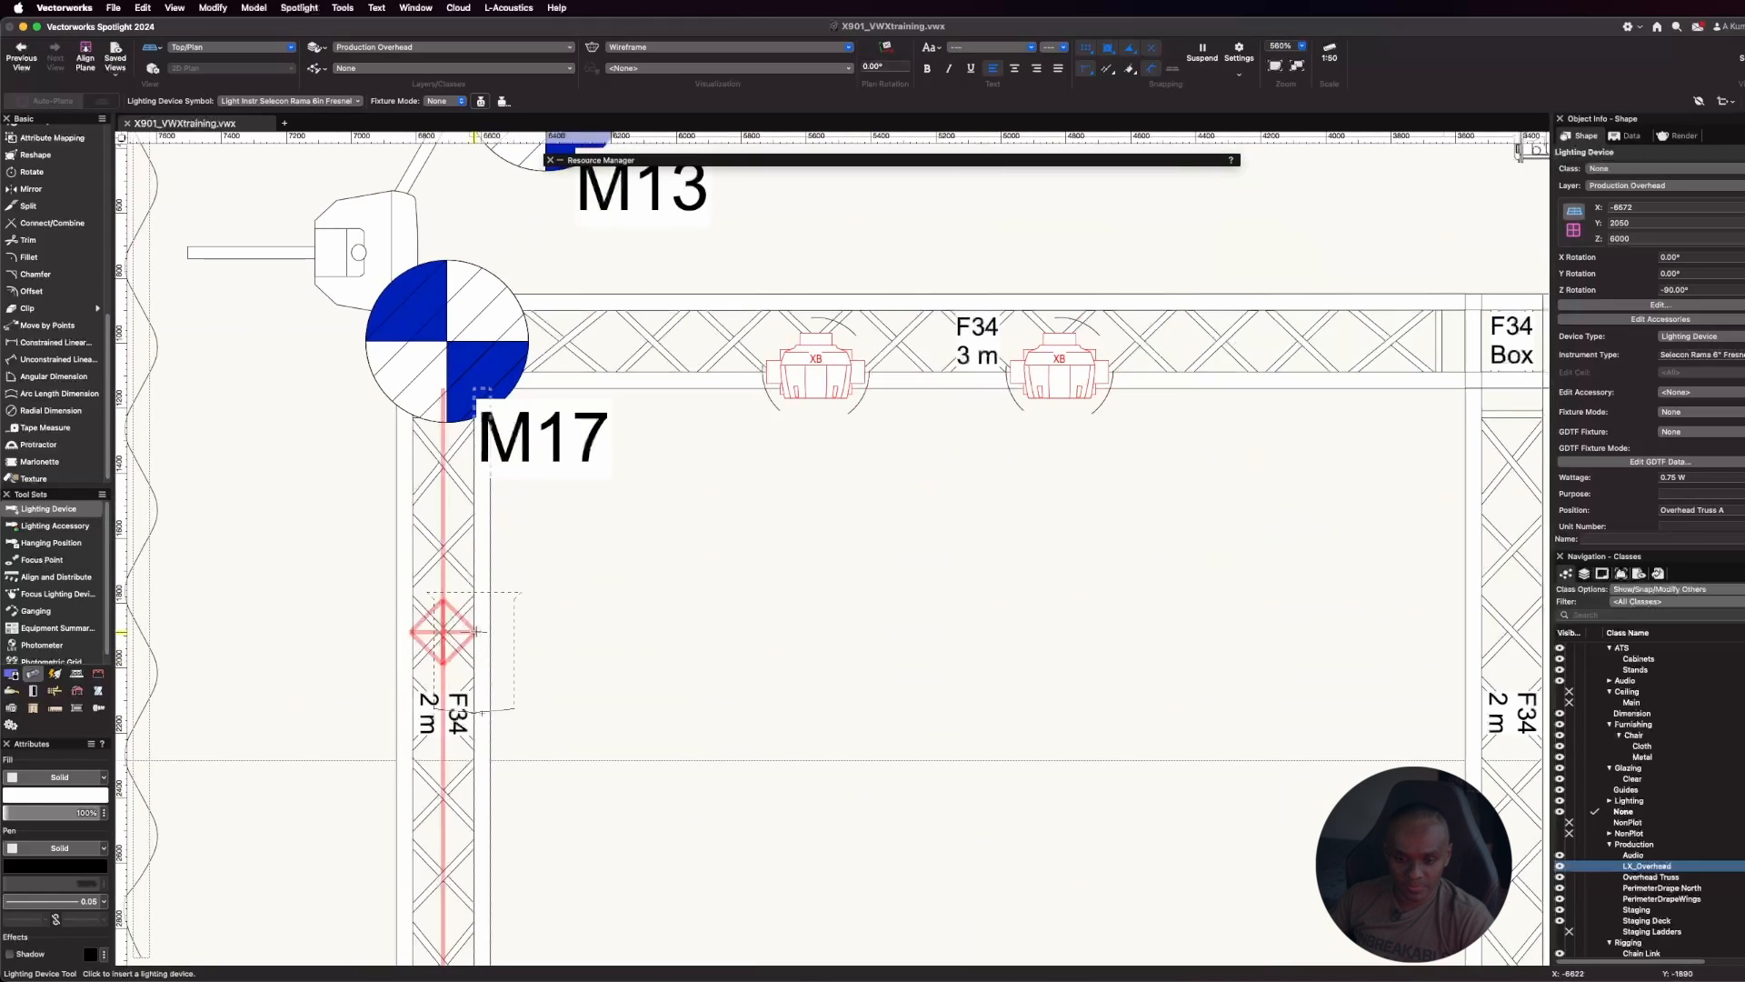
left_click(443, 631)
scroll(446, 627, "down", 12)
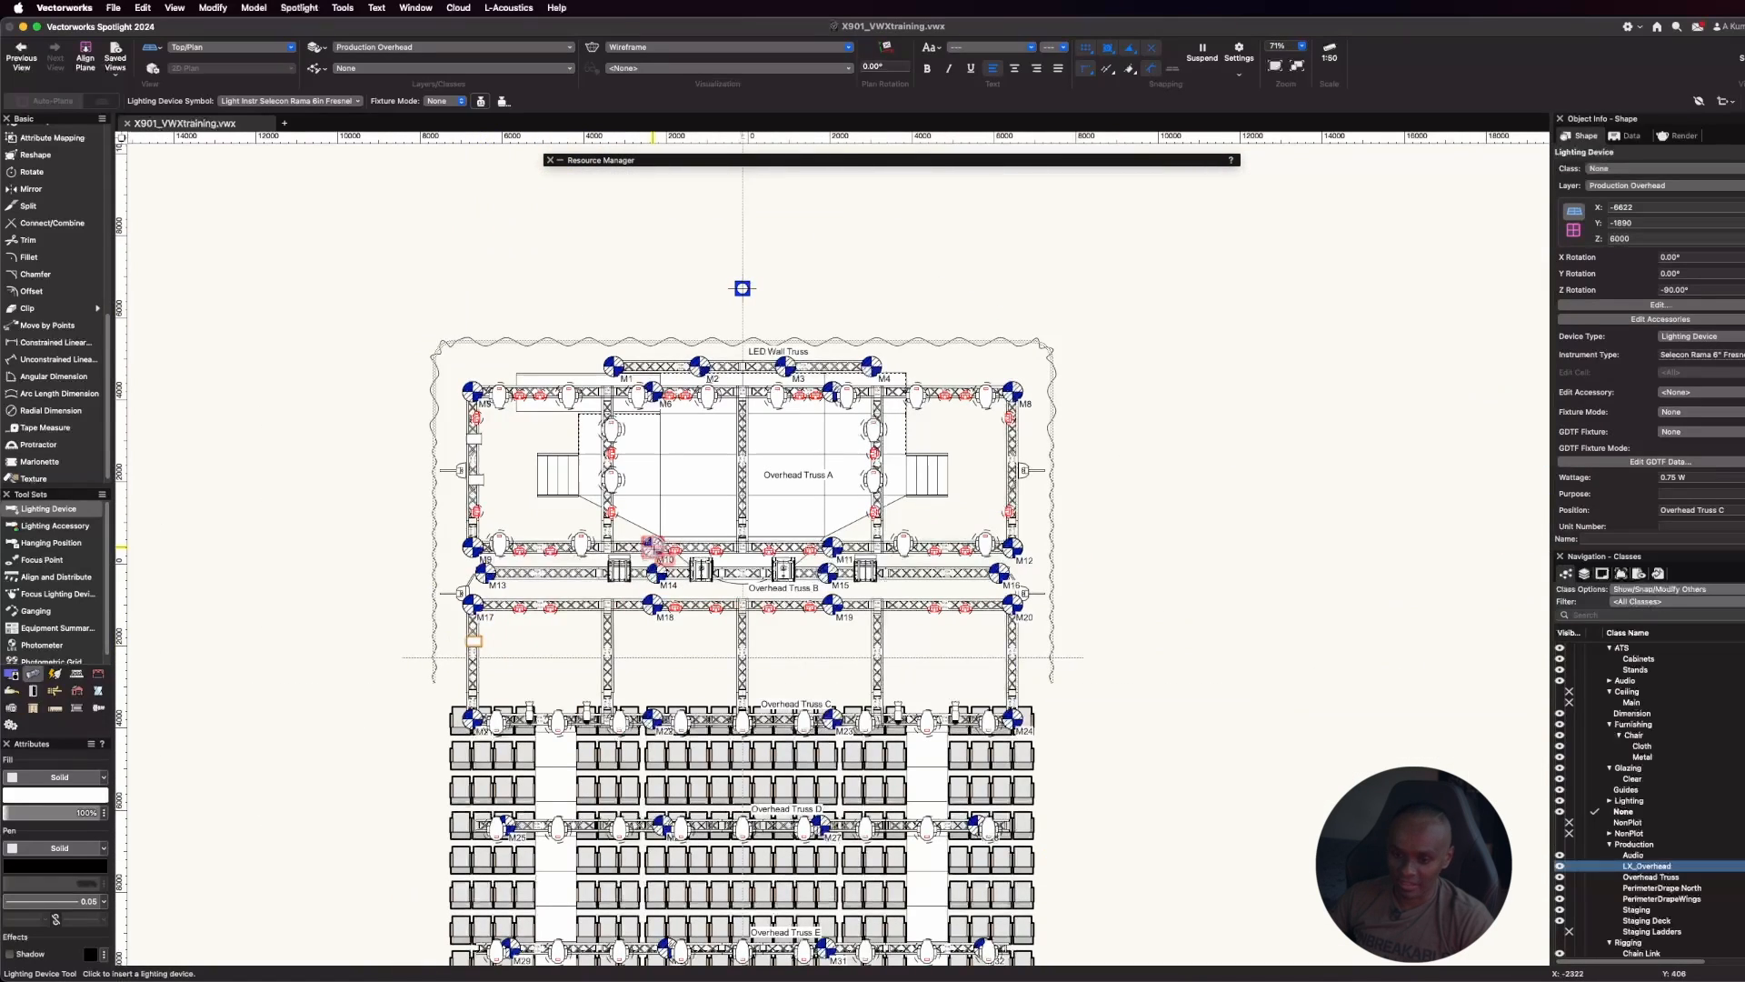
Mirror a copy of the three Selecon Rama Fresnels on the outer side chords across the stage centreline
key("x")
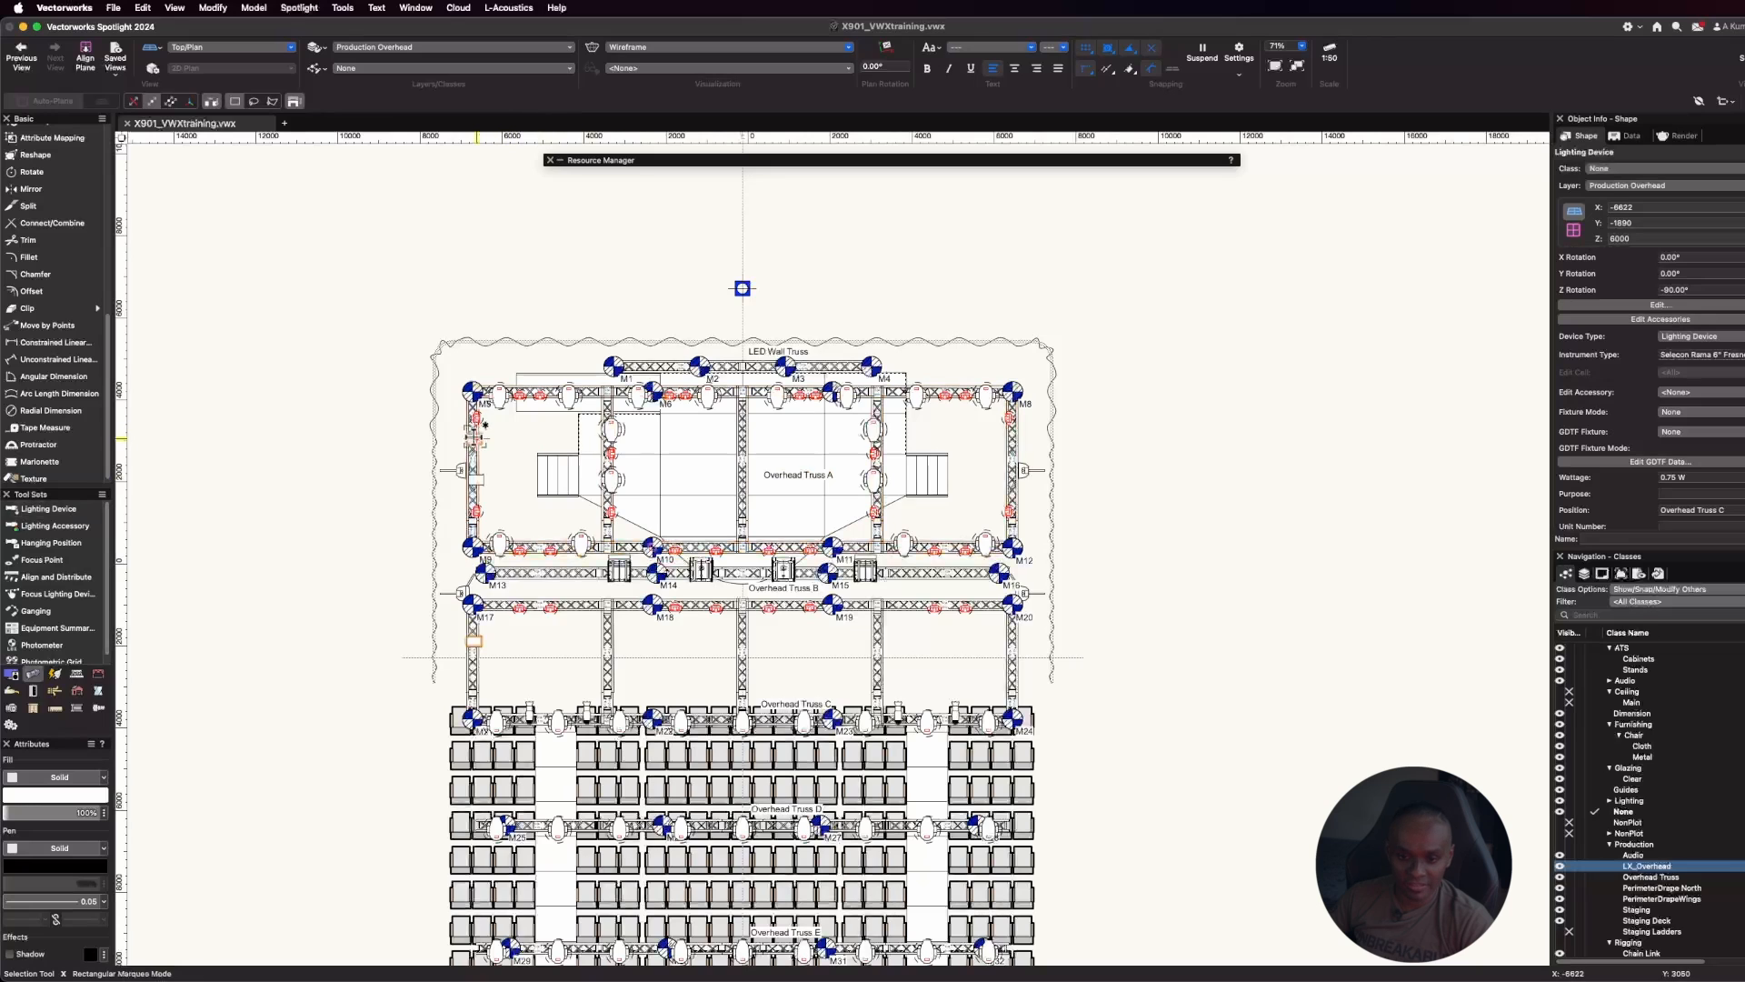
left_click_drag(478, 437, 476, 440)
left_click(474, 641, "shift")
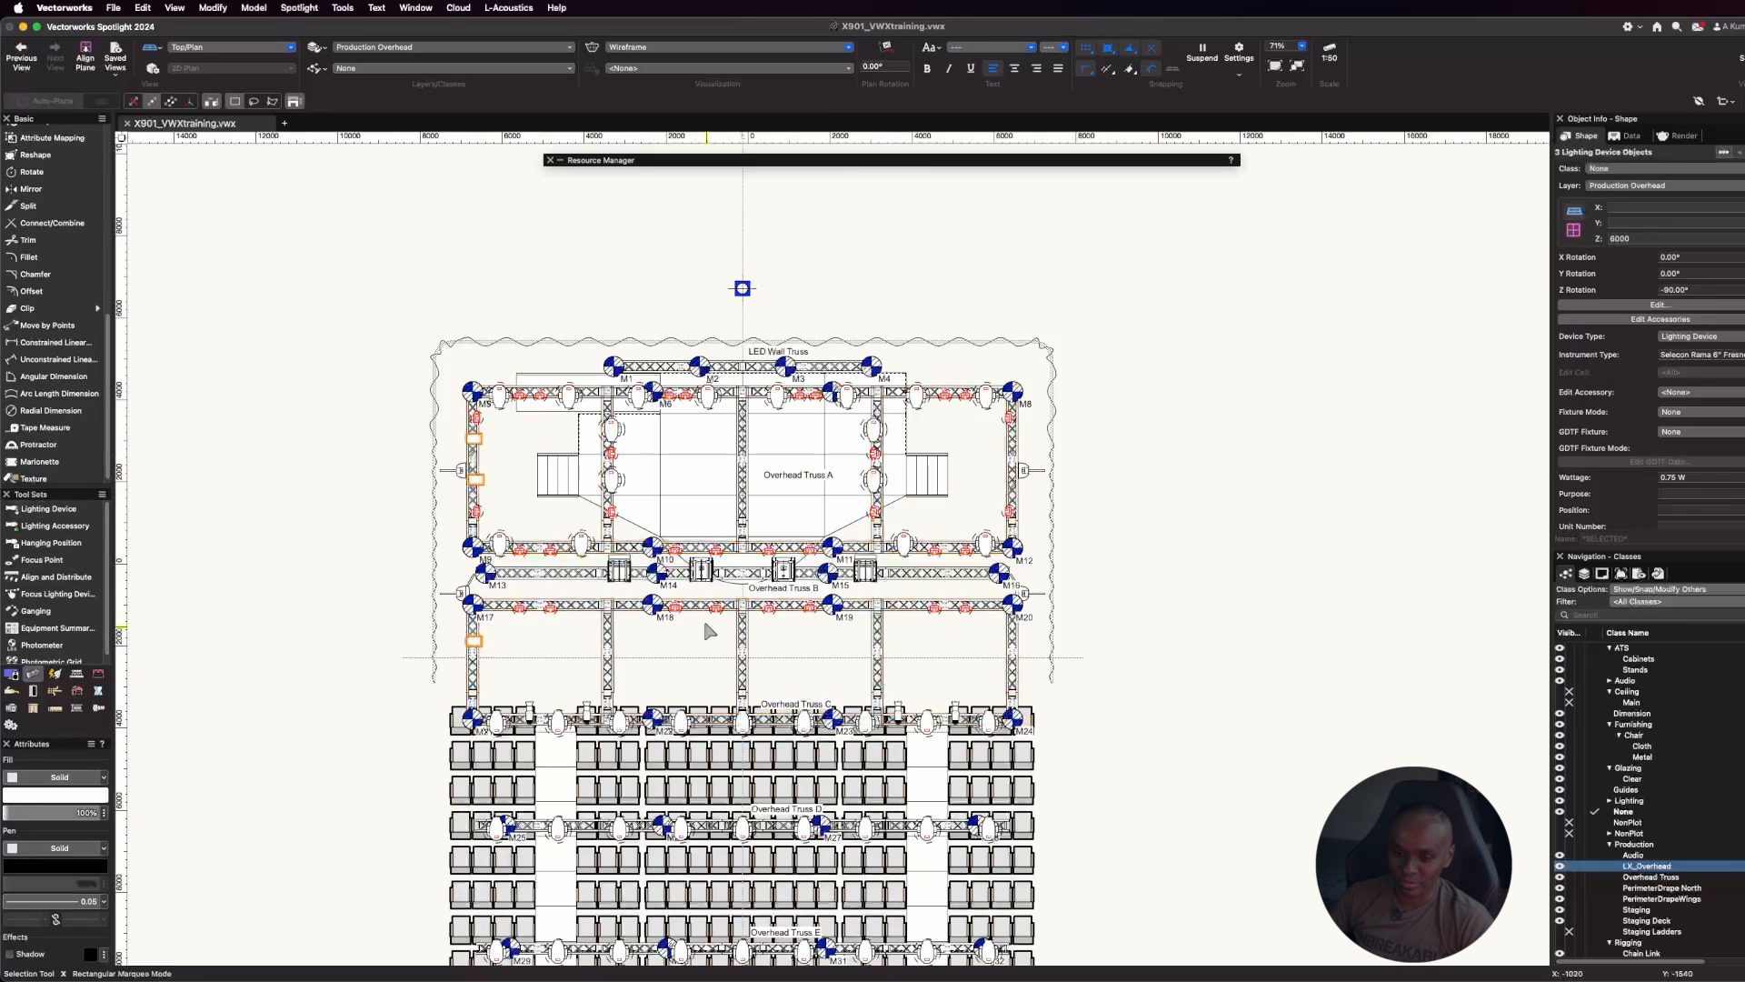
key("alt+shift+m")
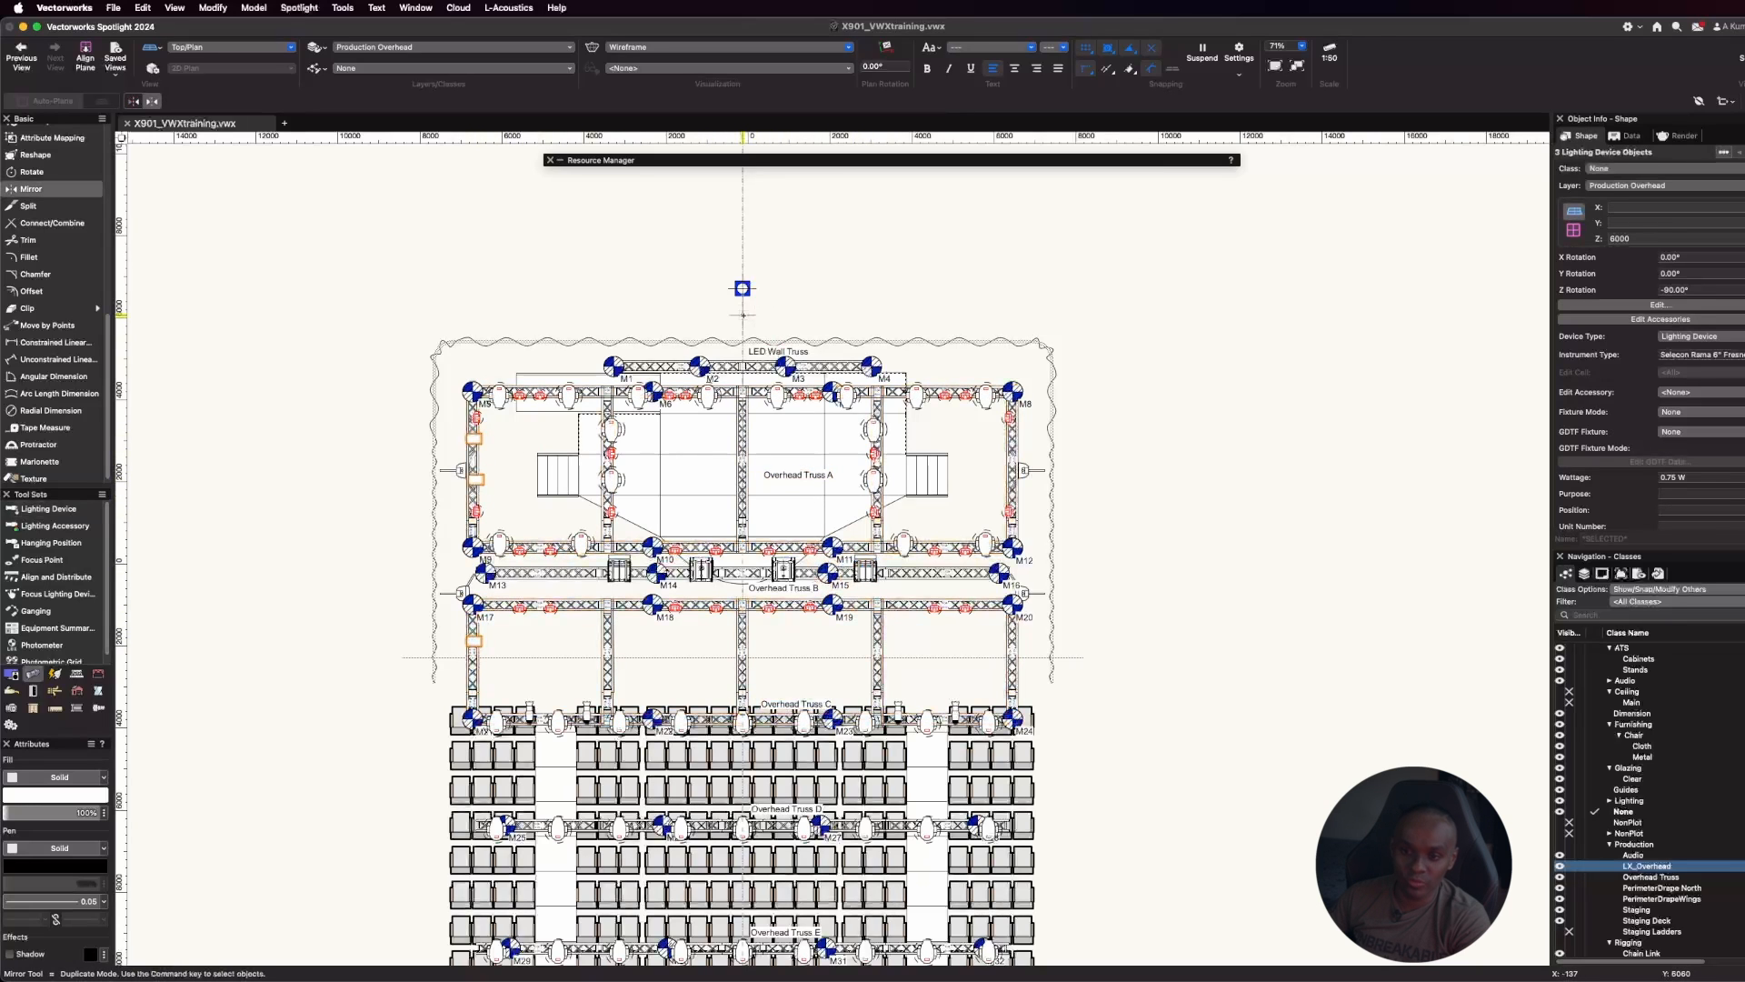
left_click(742, 314)
left_click(743, 220)
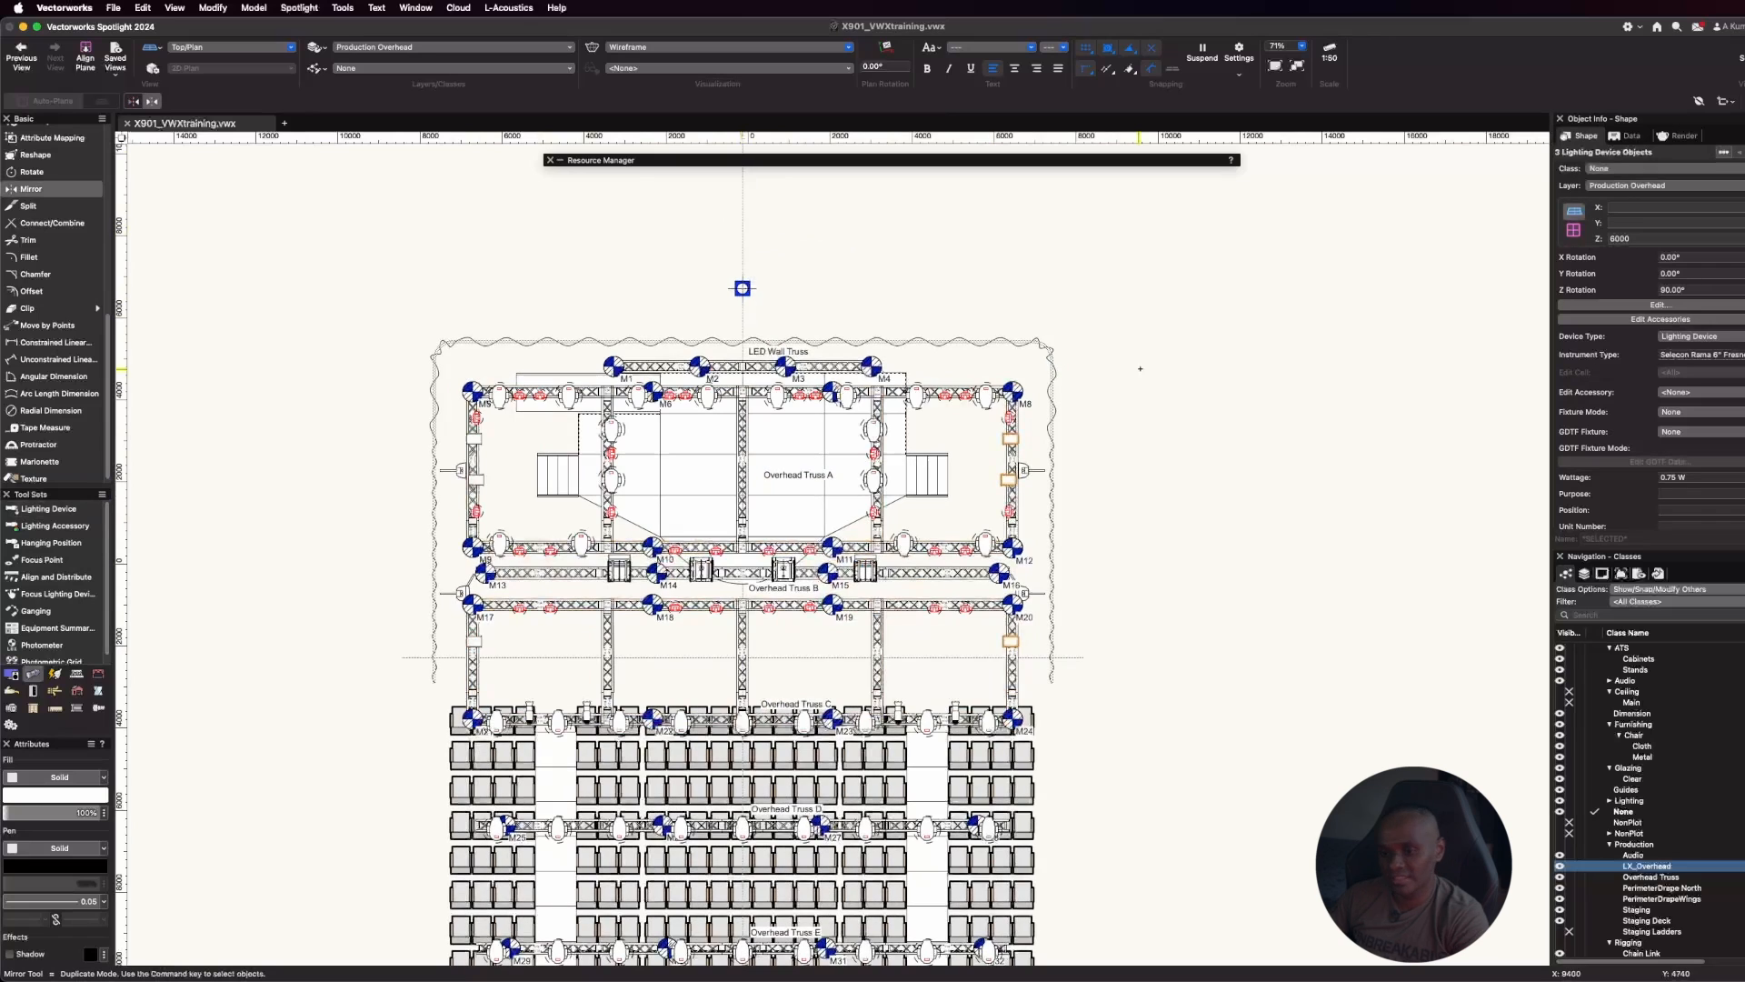
key("x")
left_click(1373, 515)
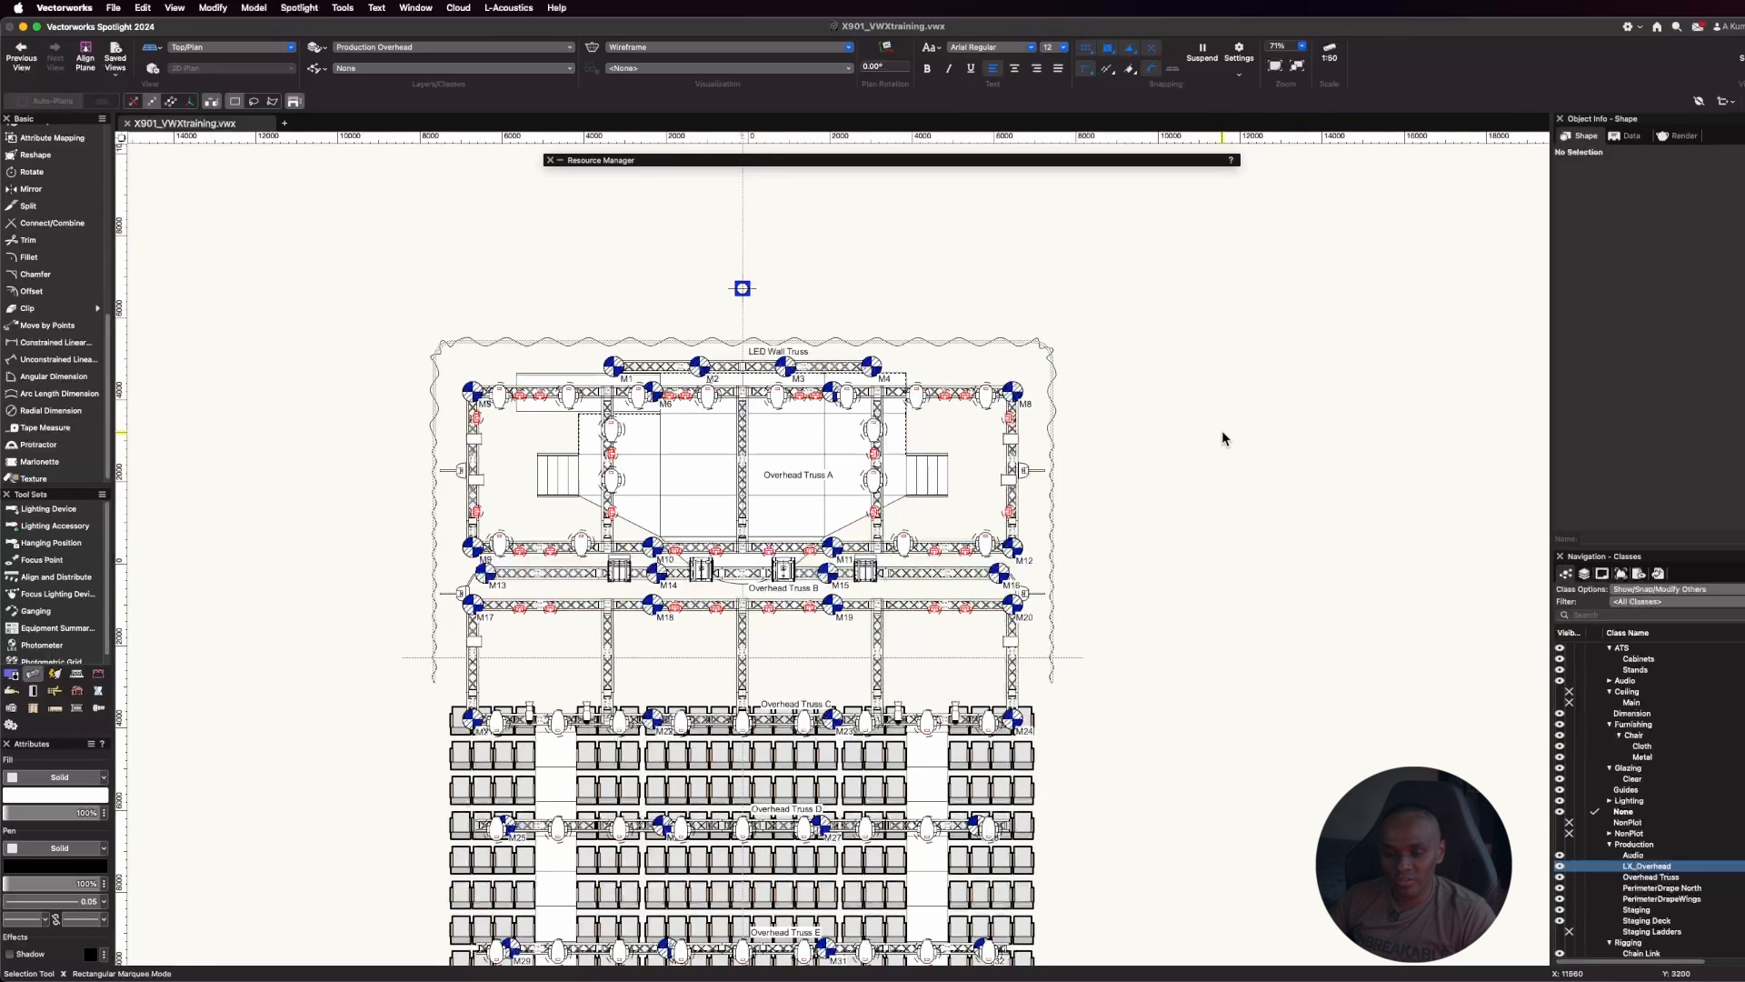
Start Symbol Insertion and search the symbol libraries for "ayrton"
scroll(727, 823, "up", 4)
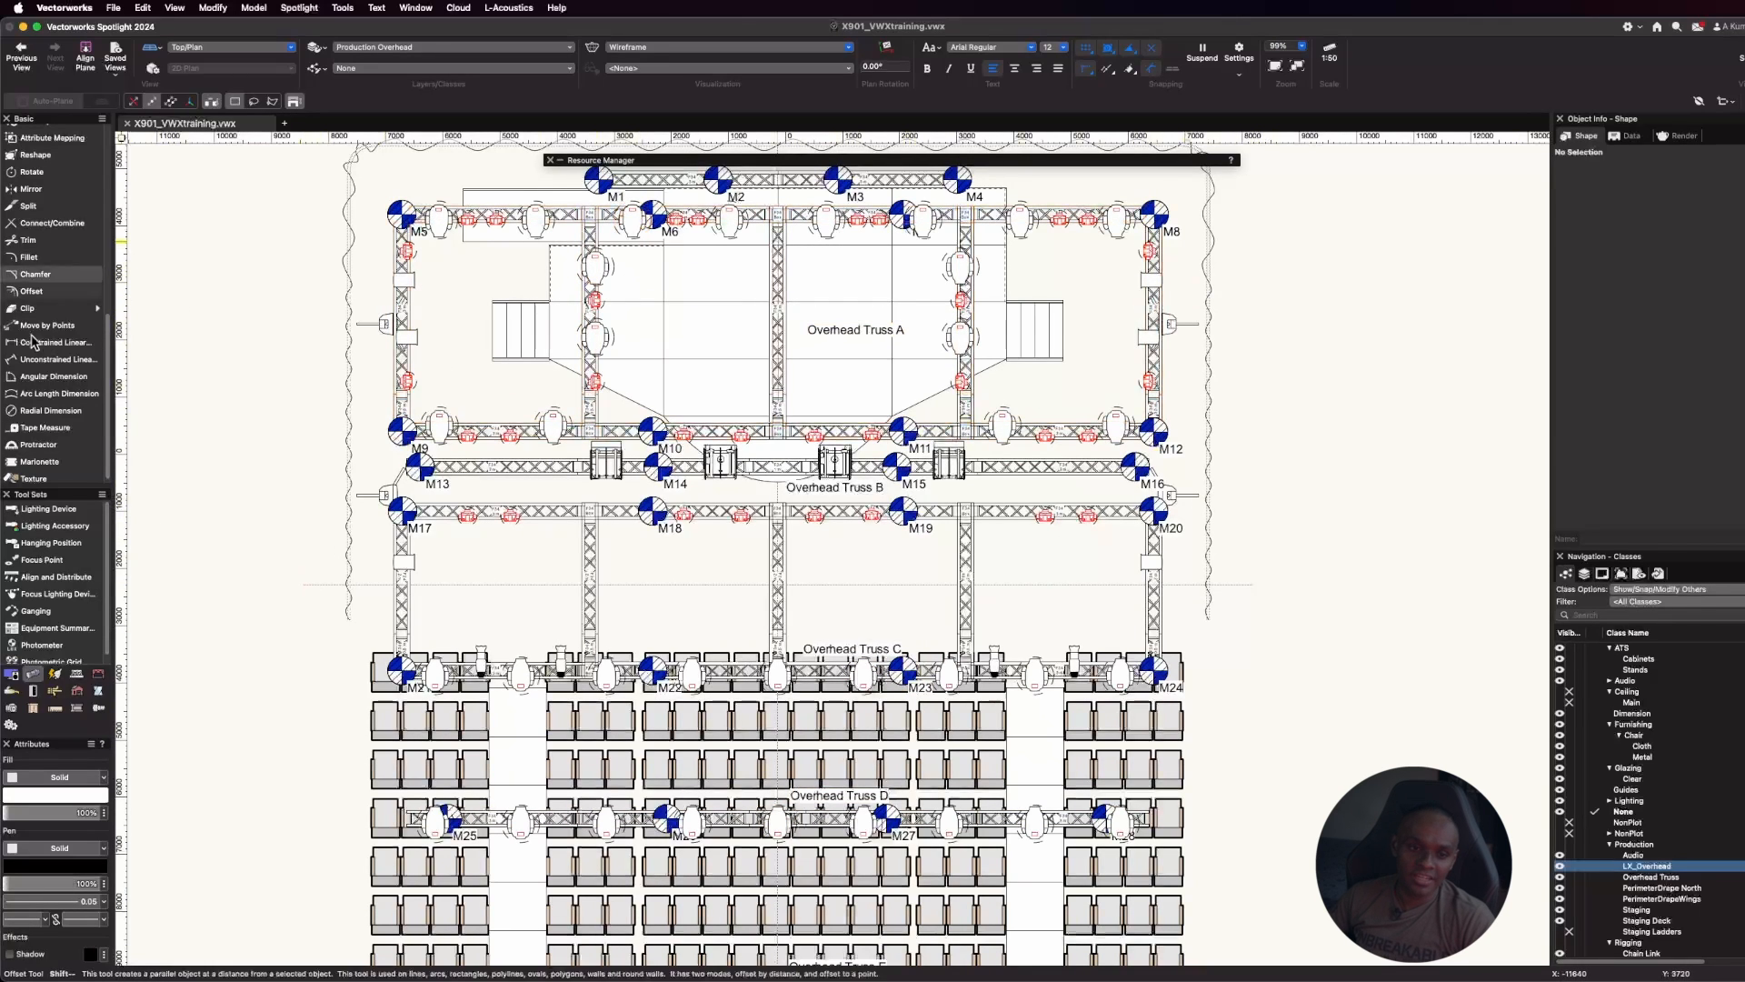
scroll(37, 236, "up", 5)
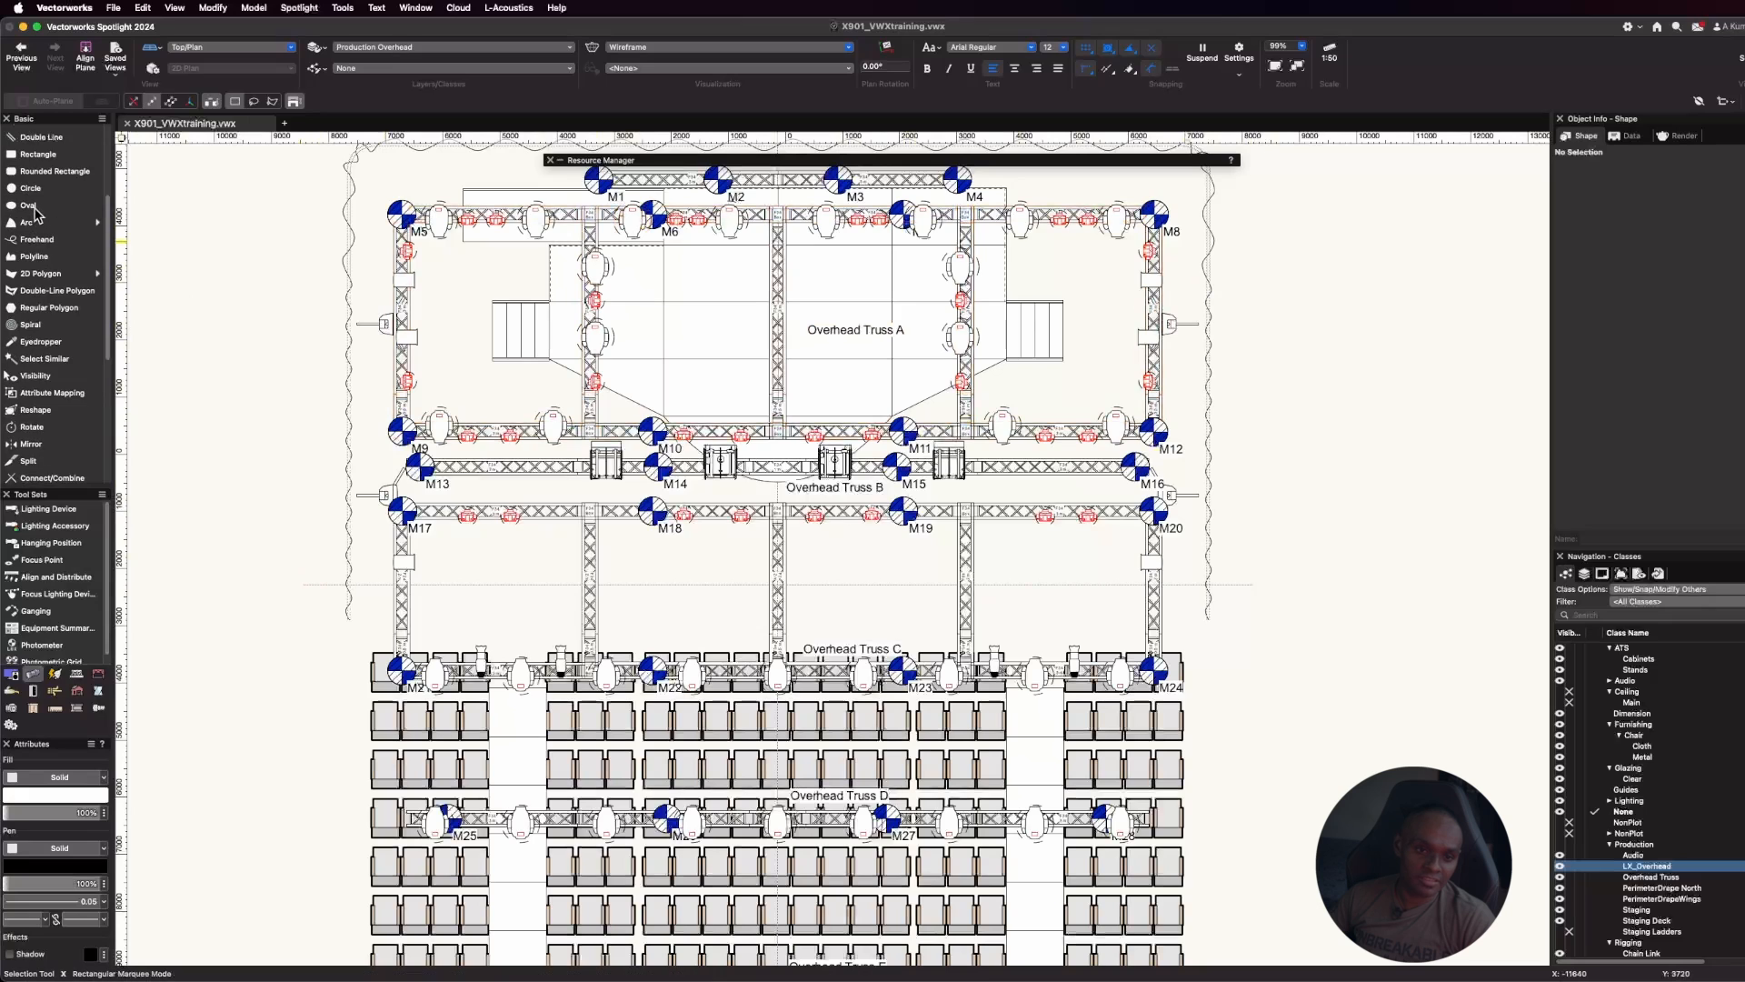
scroll(37, 227, "up", 6)
left_click(46, 221)
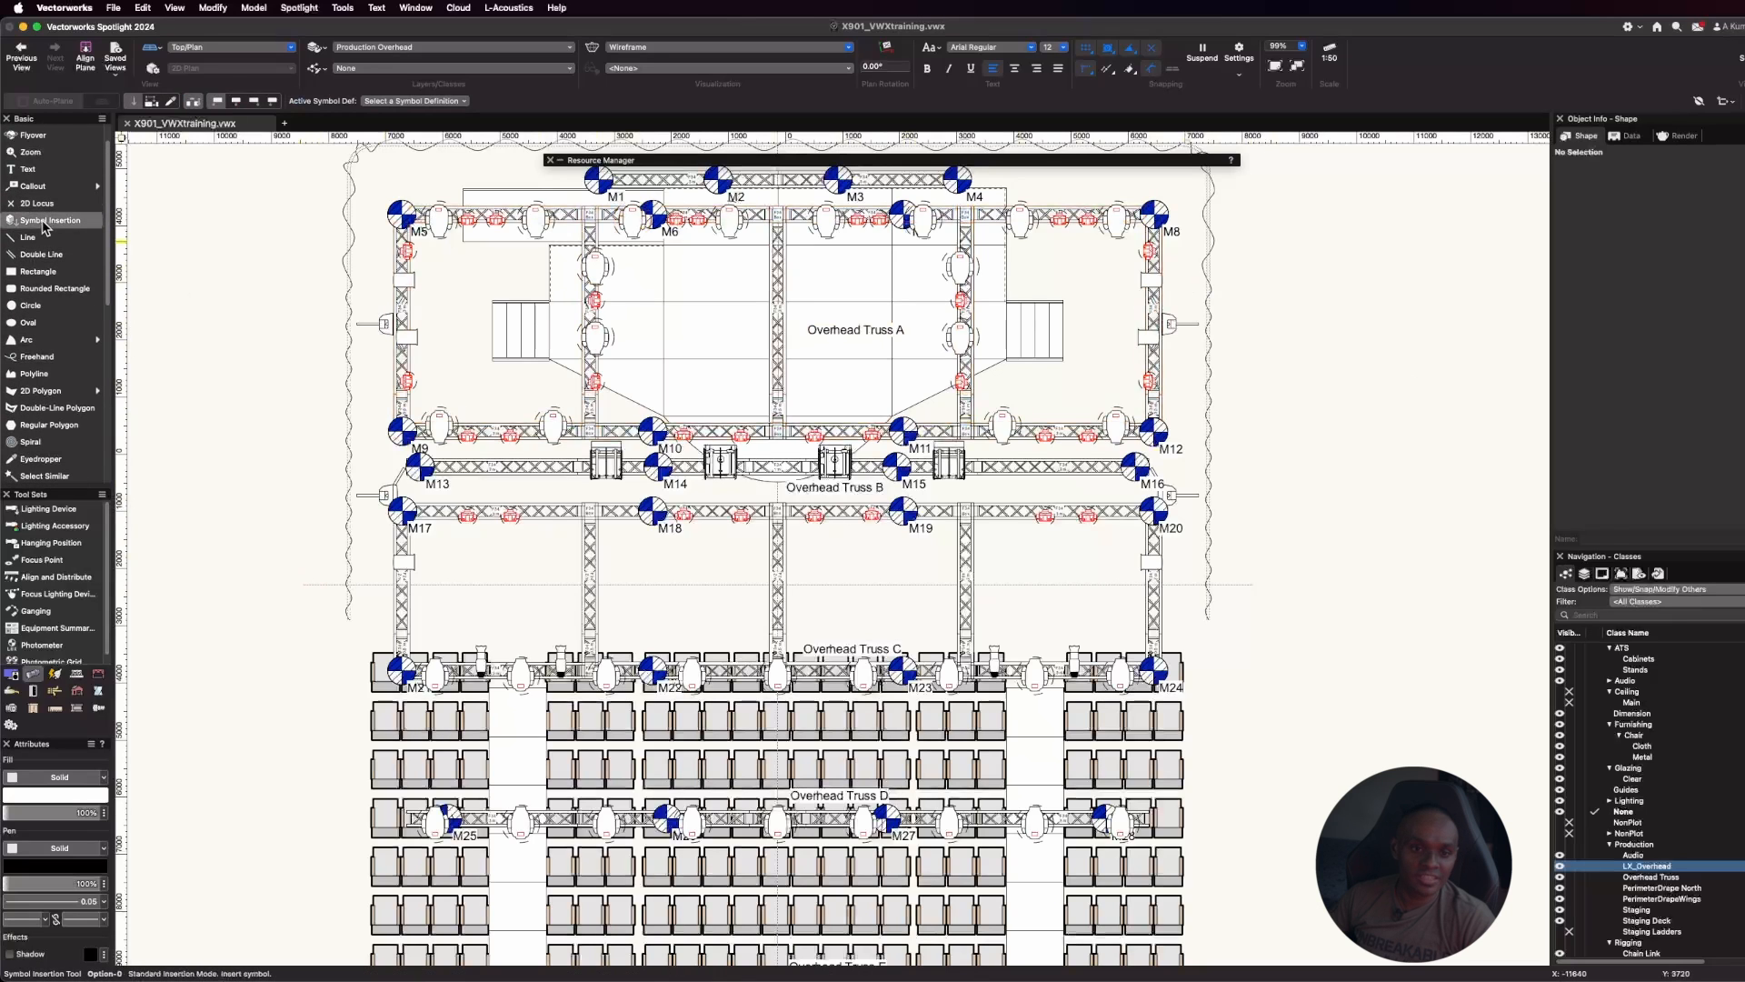
left_click(415, 102)
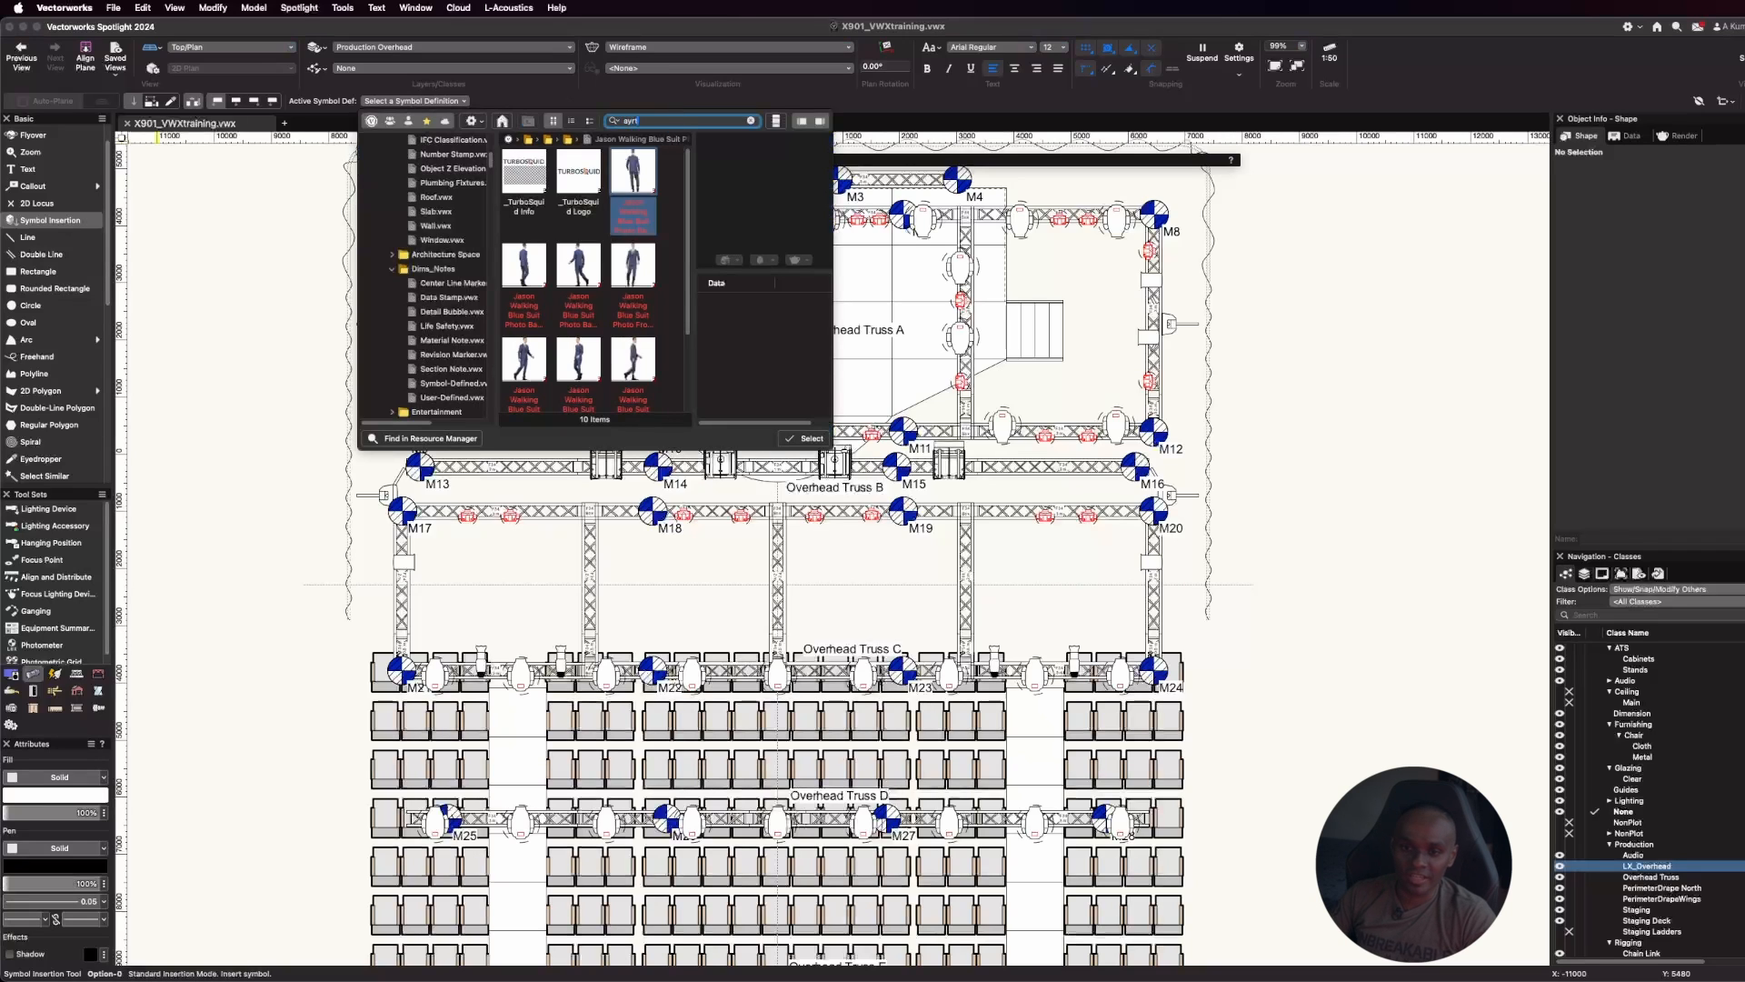
key("Return")
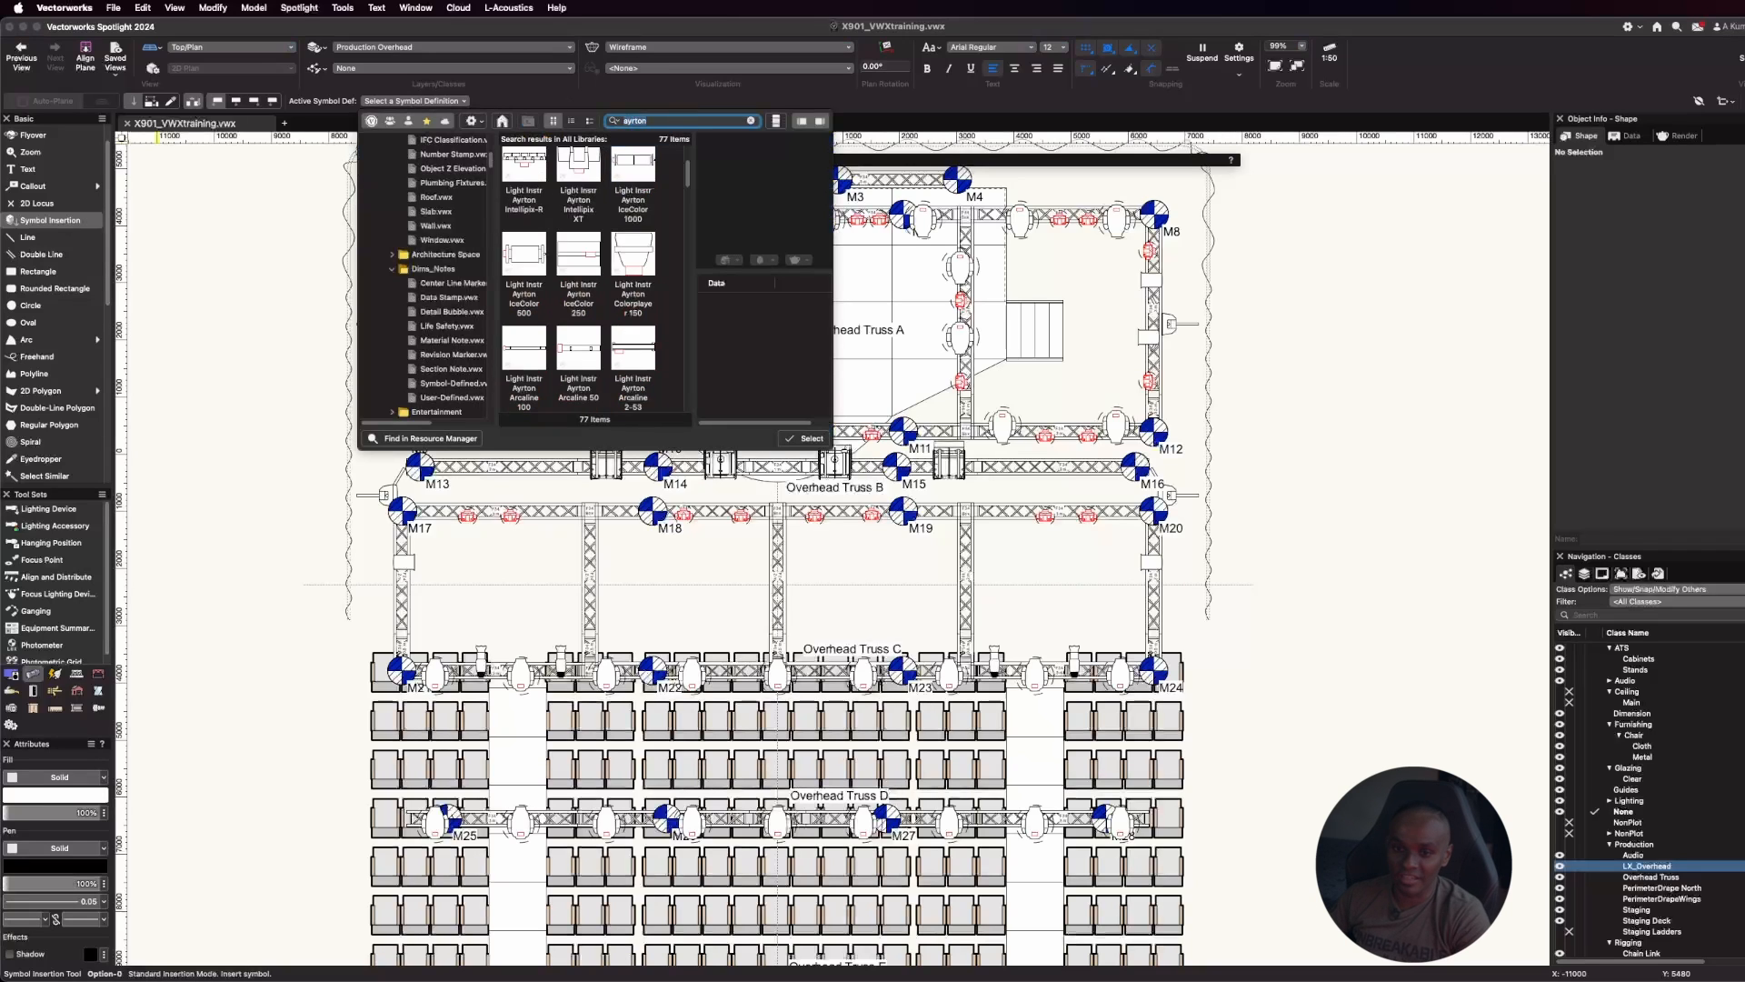
Choose the Ayrton Ghibli symbol and place it as a plain symbol in the empty area outside the drape beside Overhead Truss A
scroll(583, 303, "down", 3)
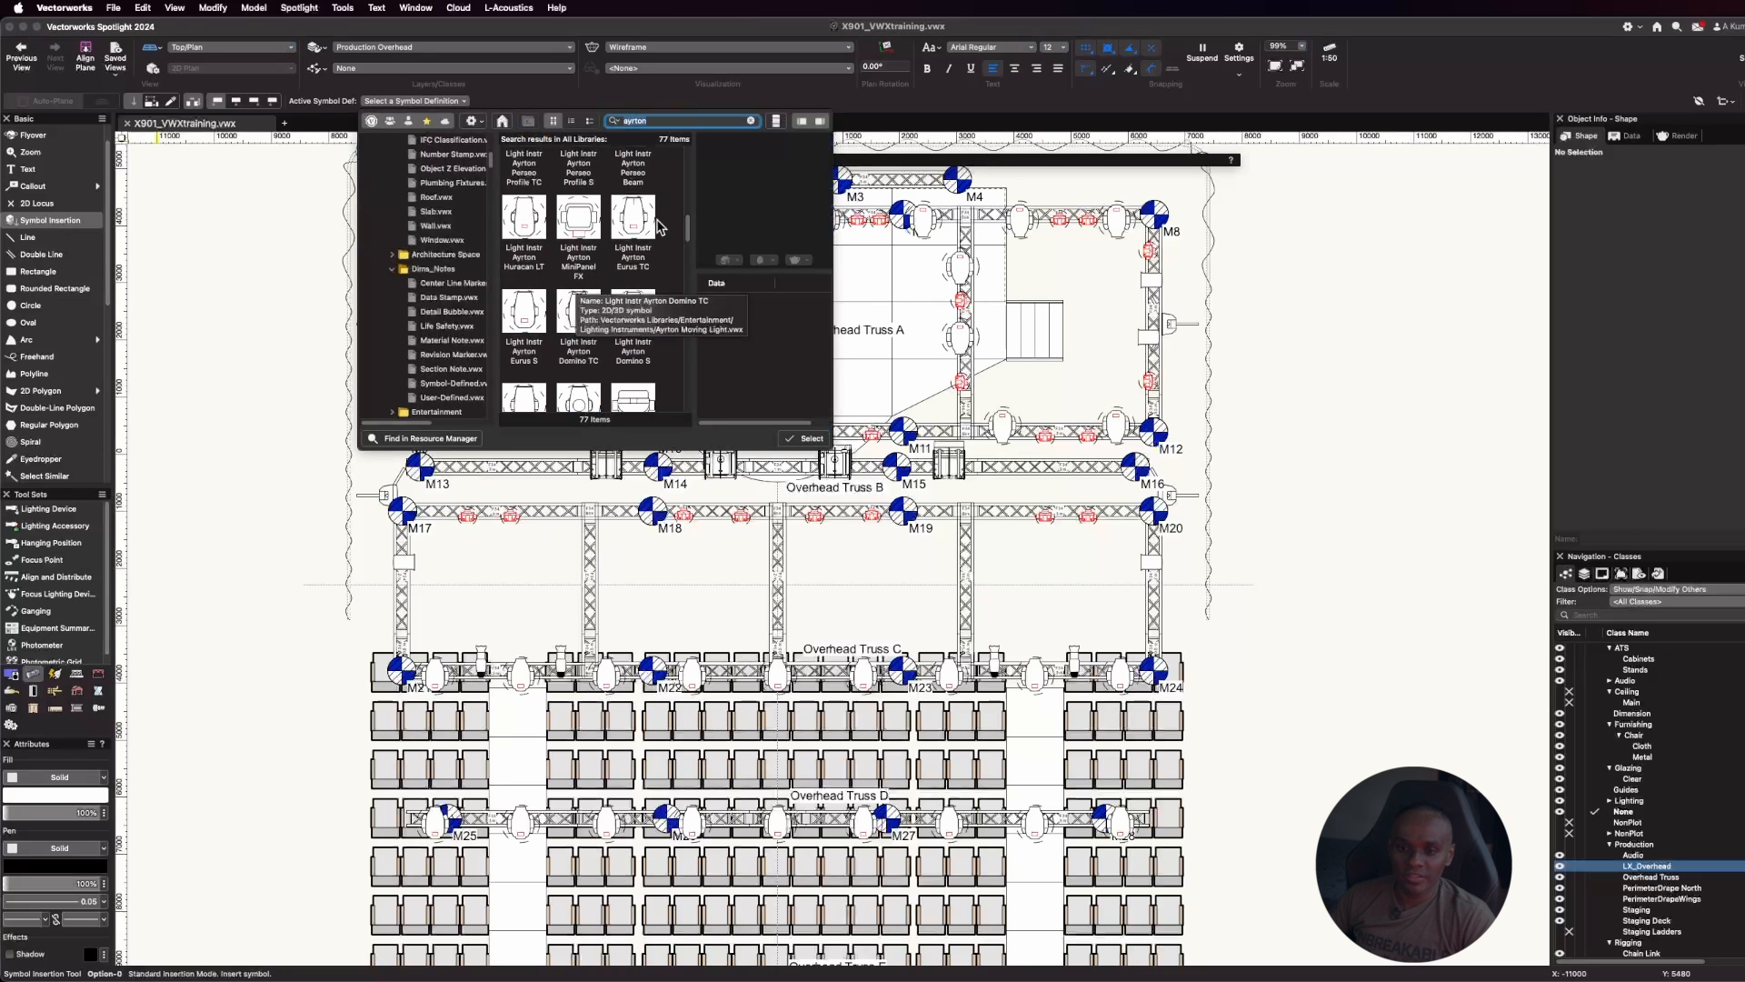
scroll(593, 290, "down", 4)
scroll(592, 291, "down", 3)
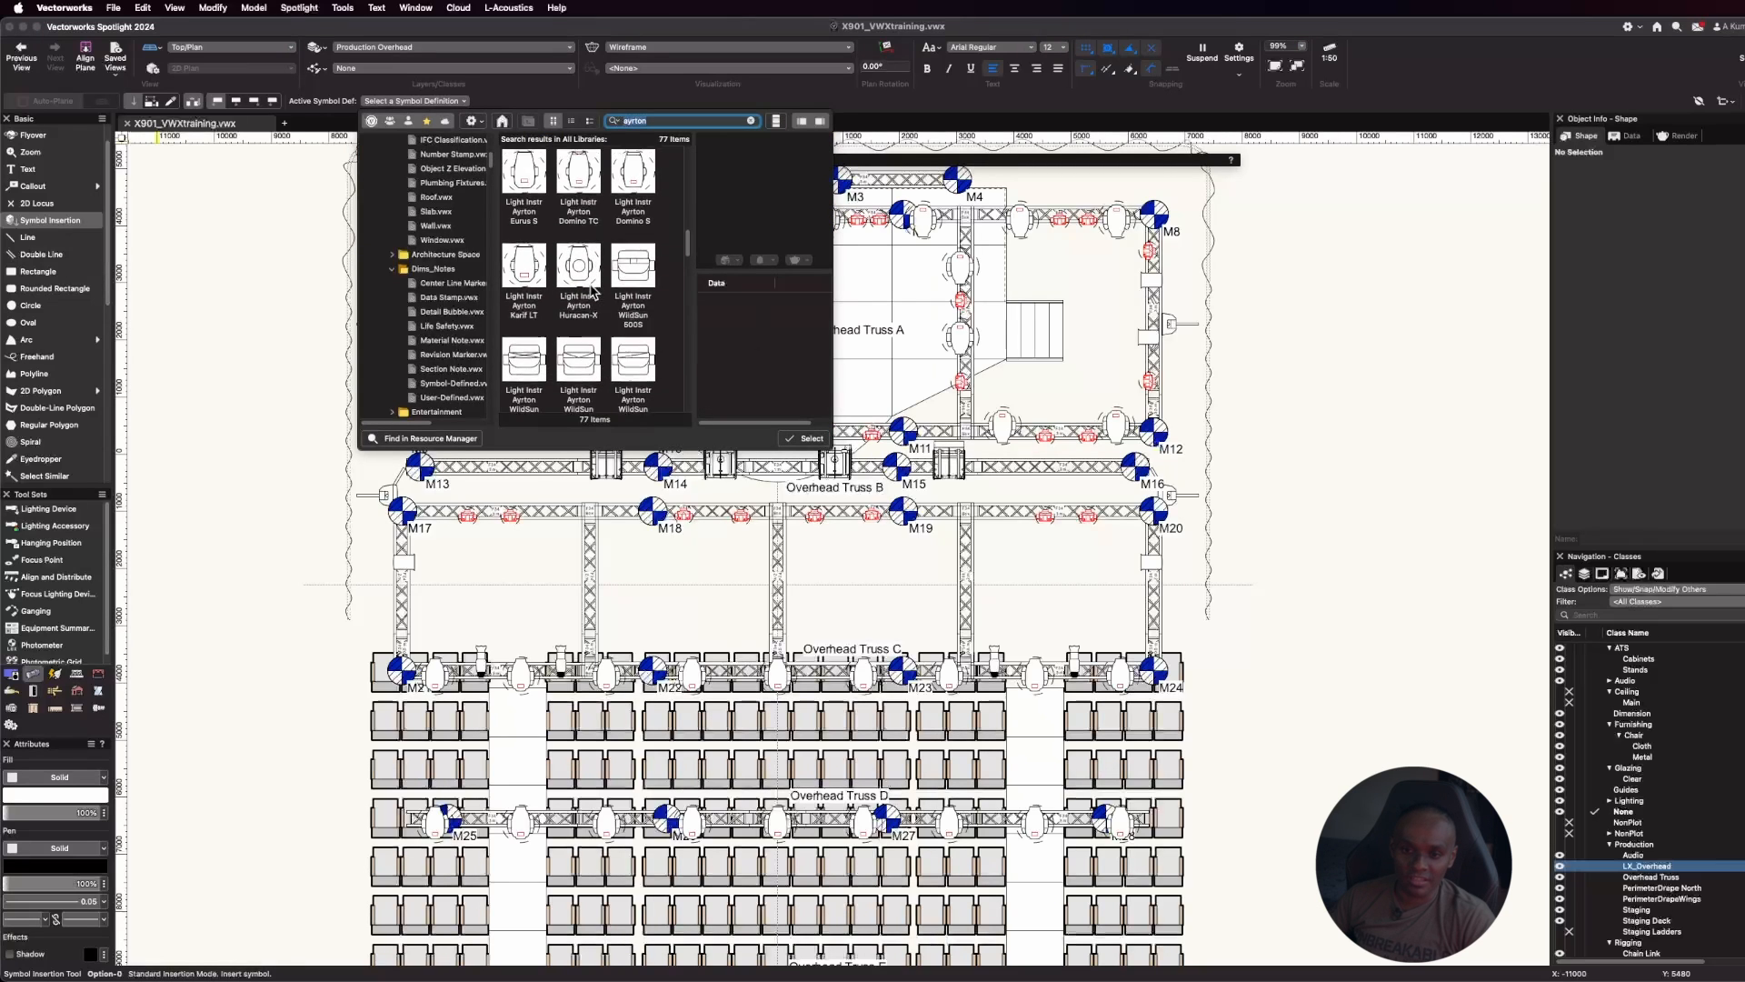
scroll(592, 291, "down", 5)
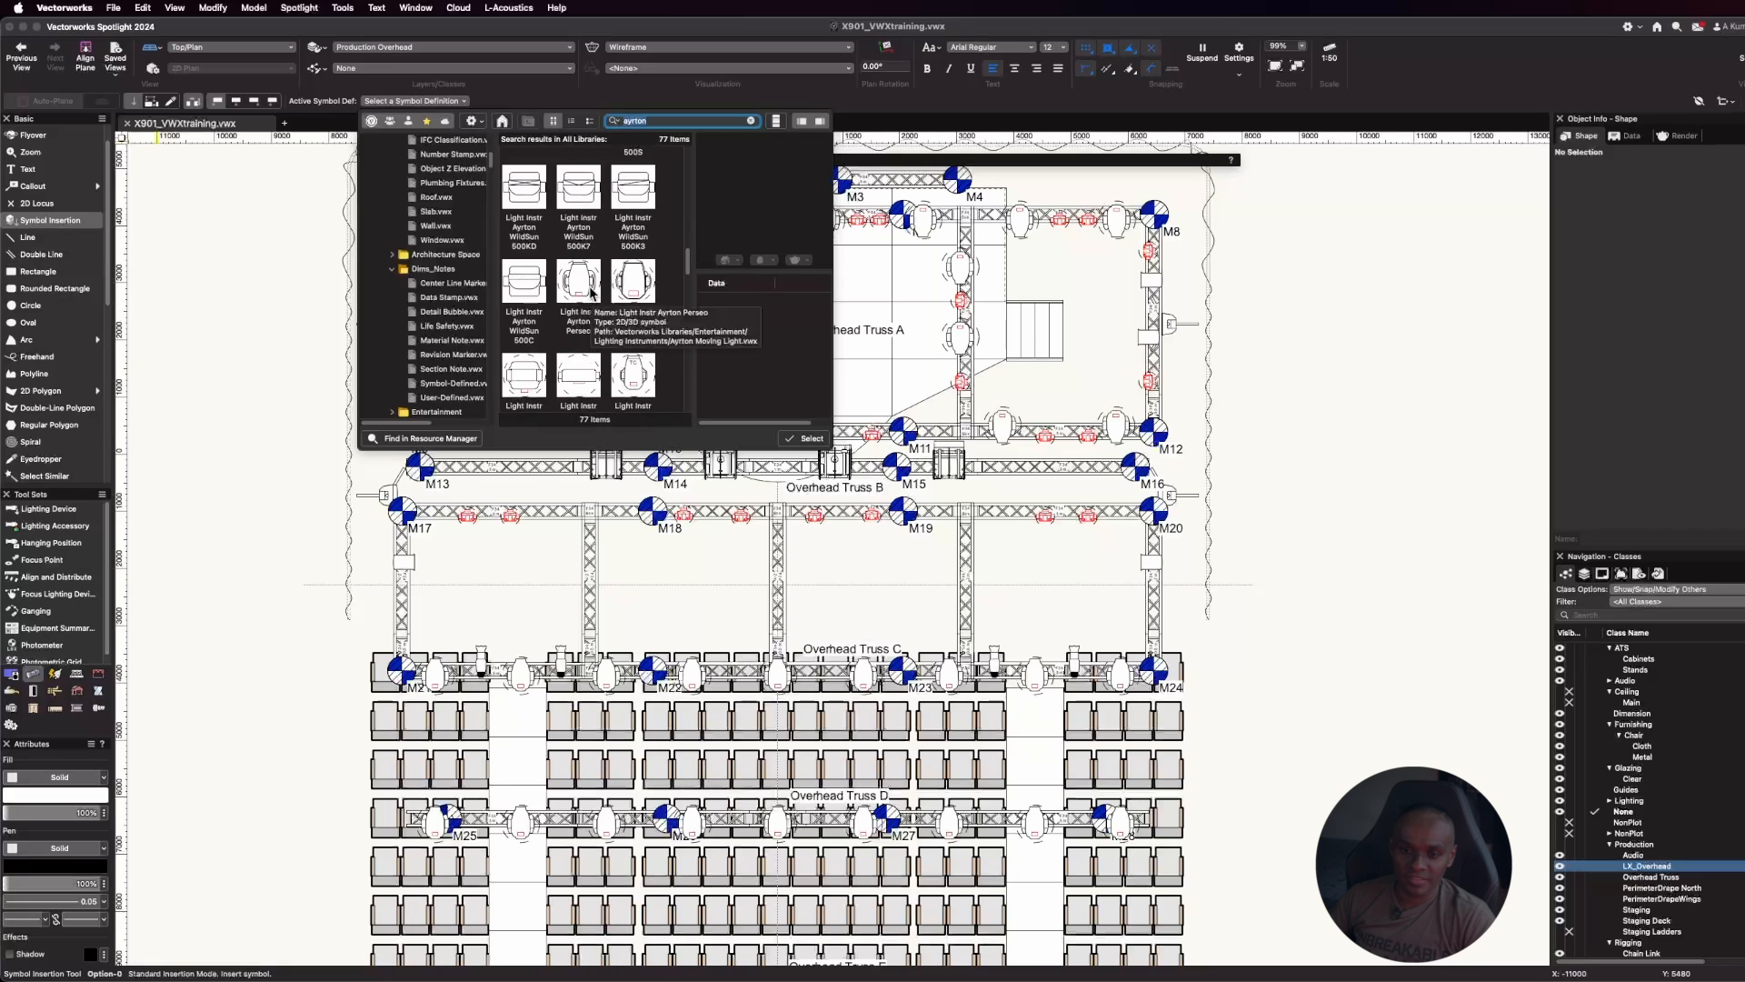
scroll(550, 329, "down", 5)
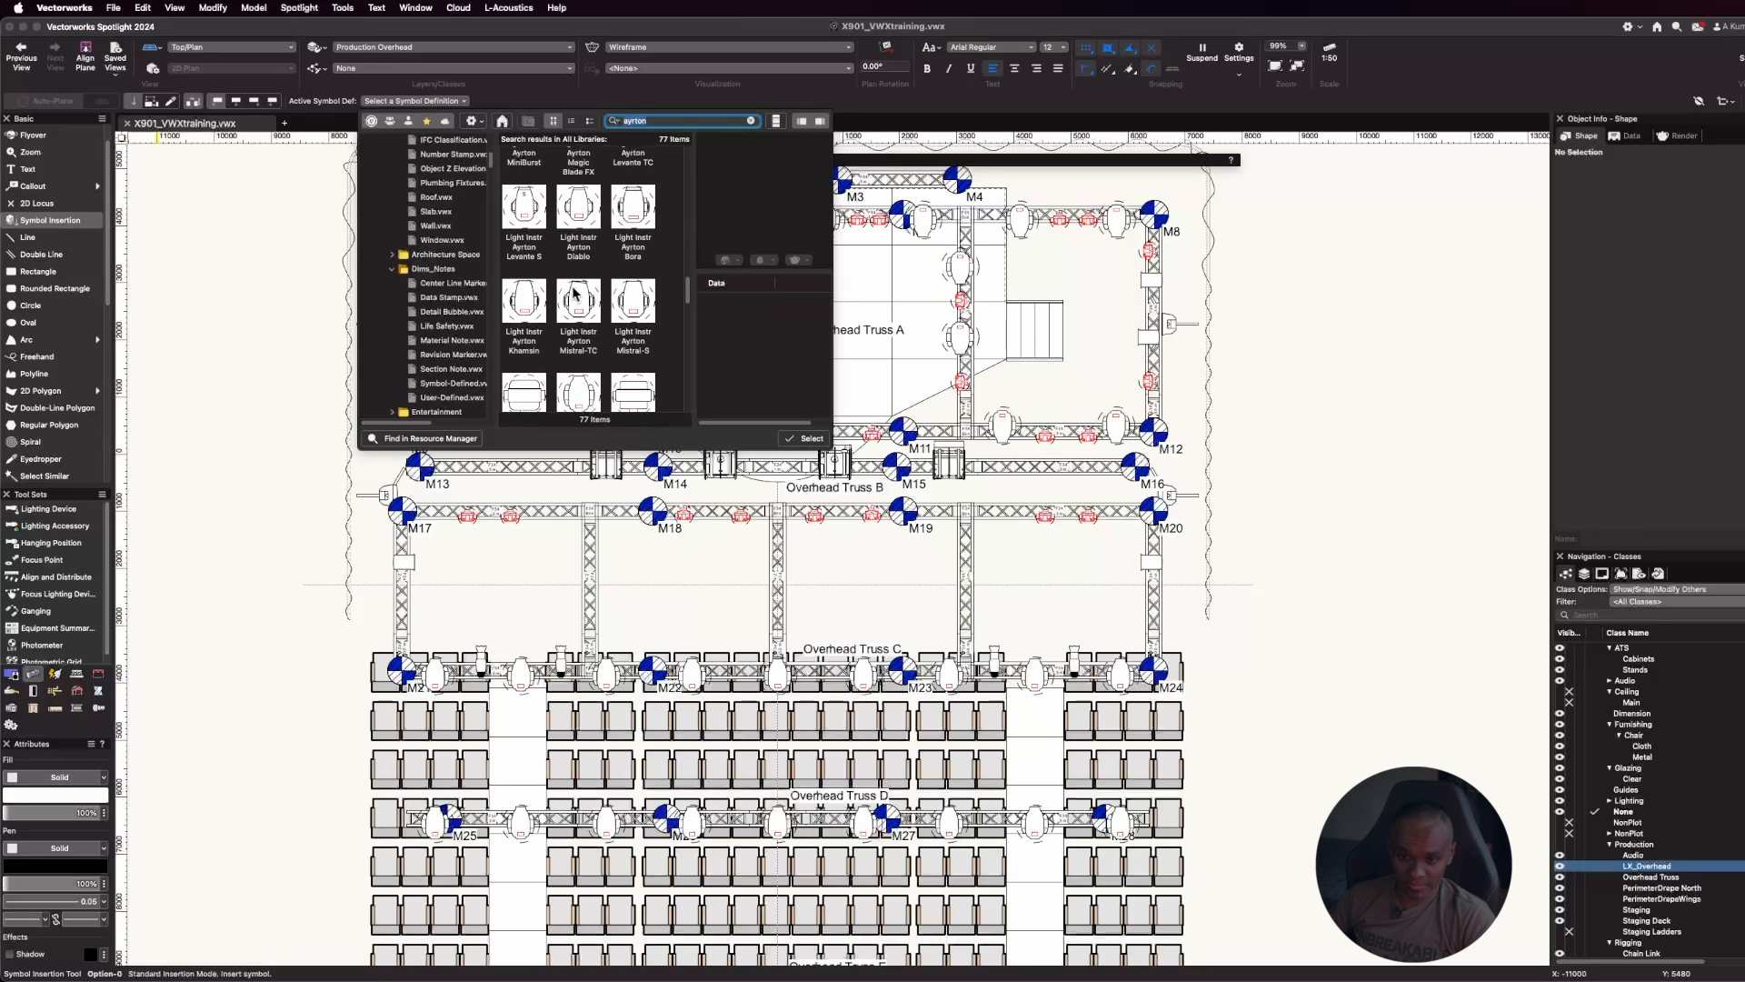
left_click(573, 295)
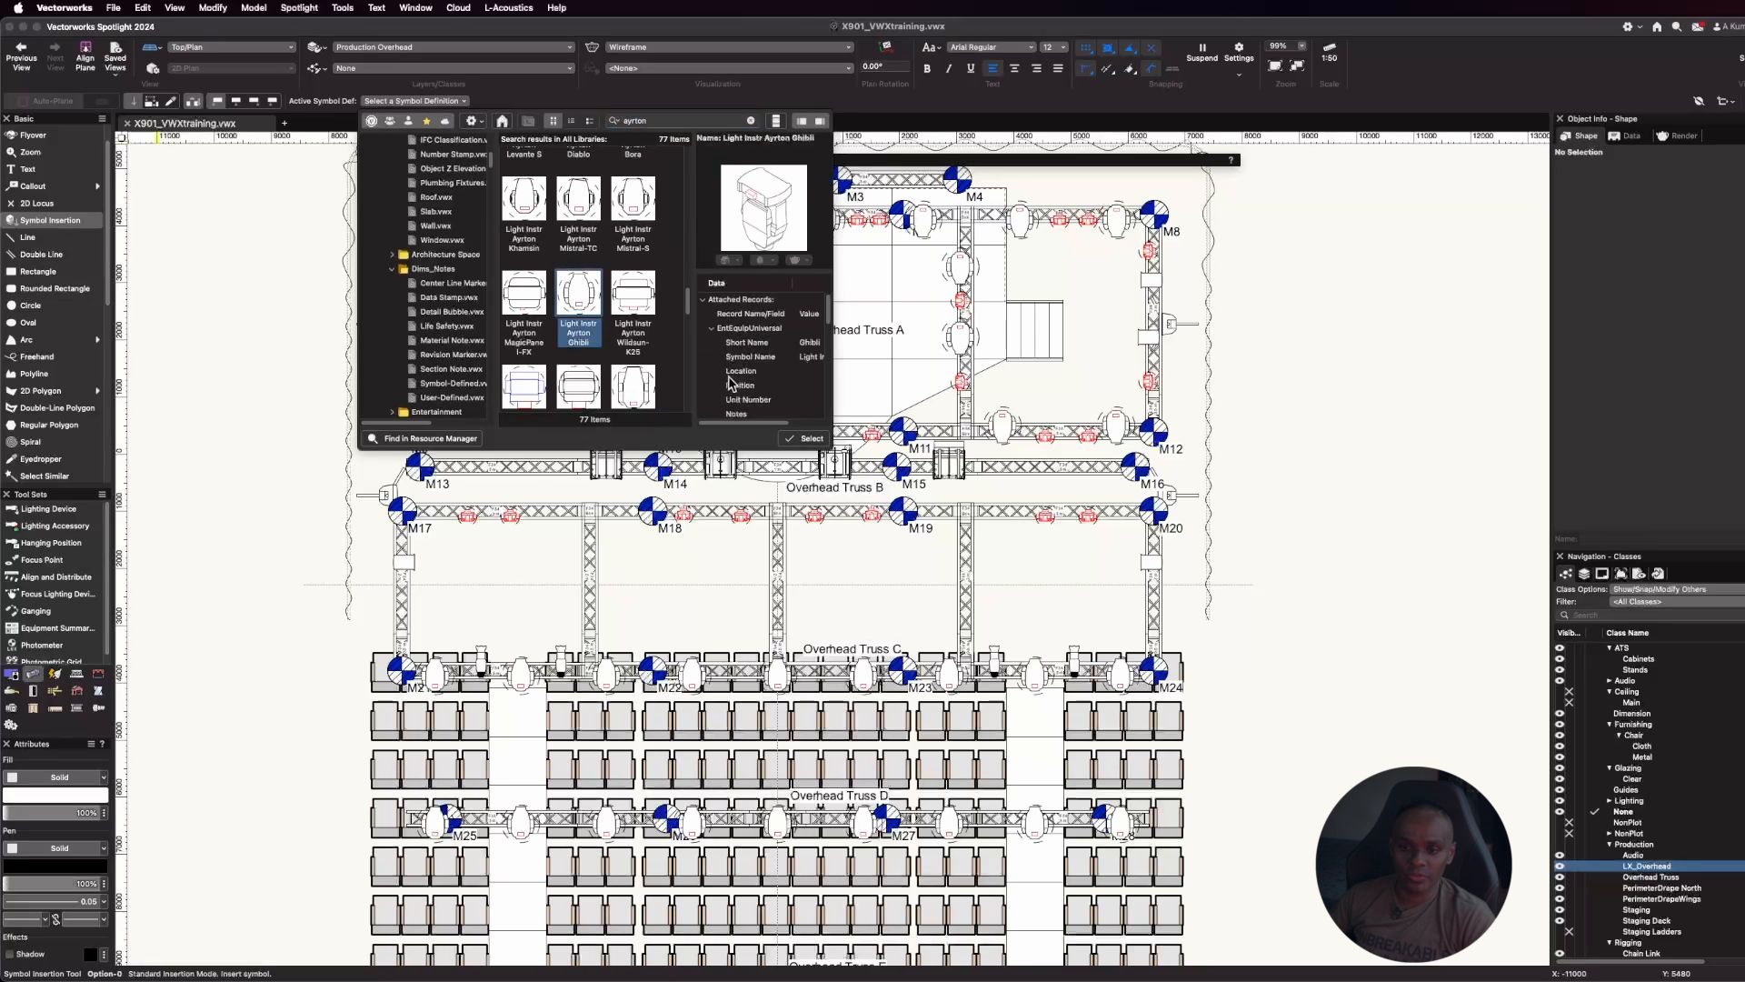
left_click(804, 438)
left_click(250, 311)
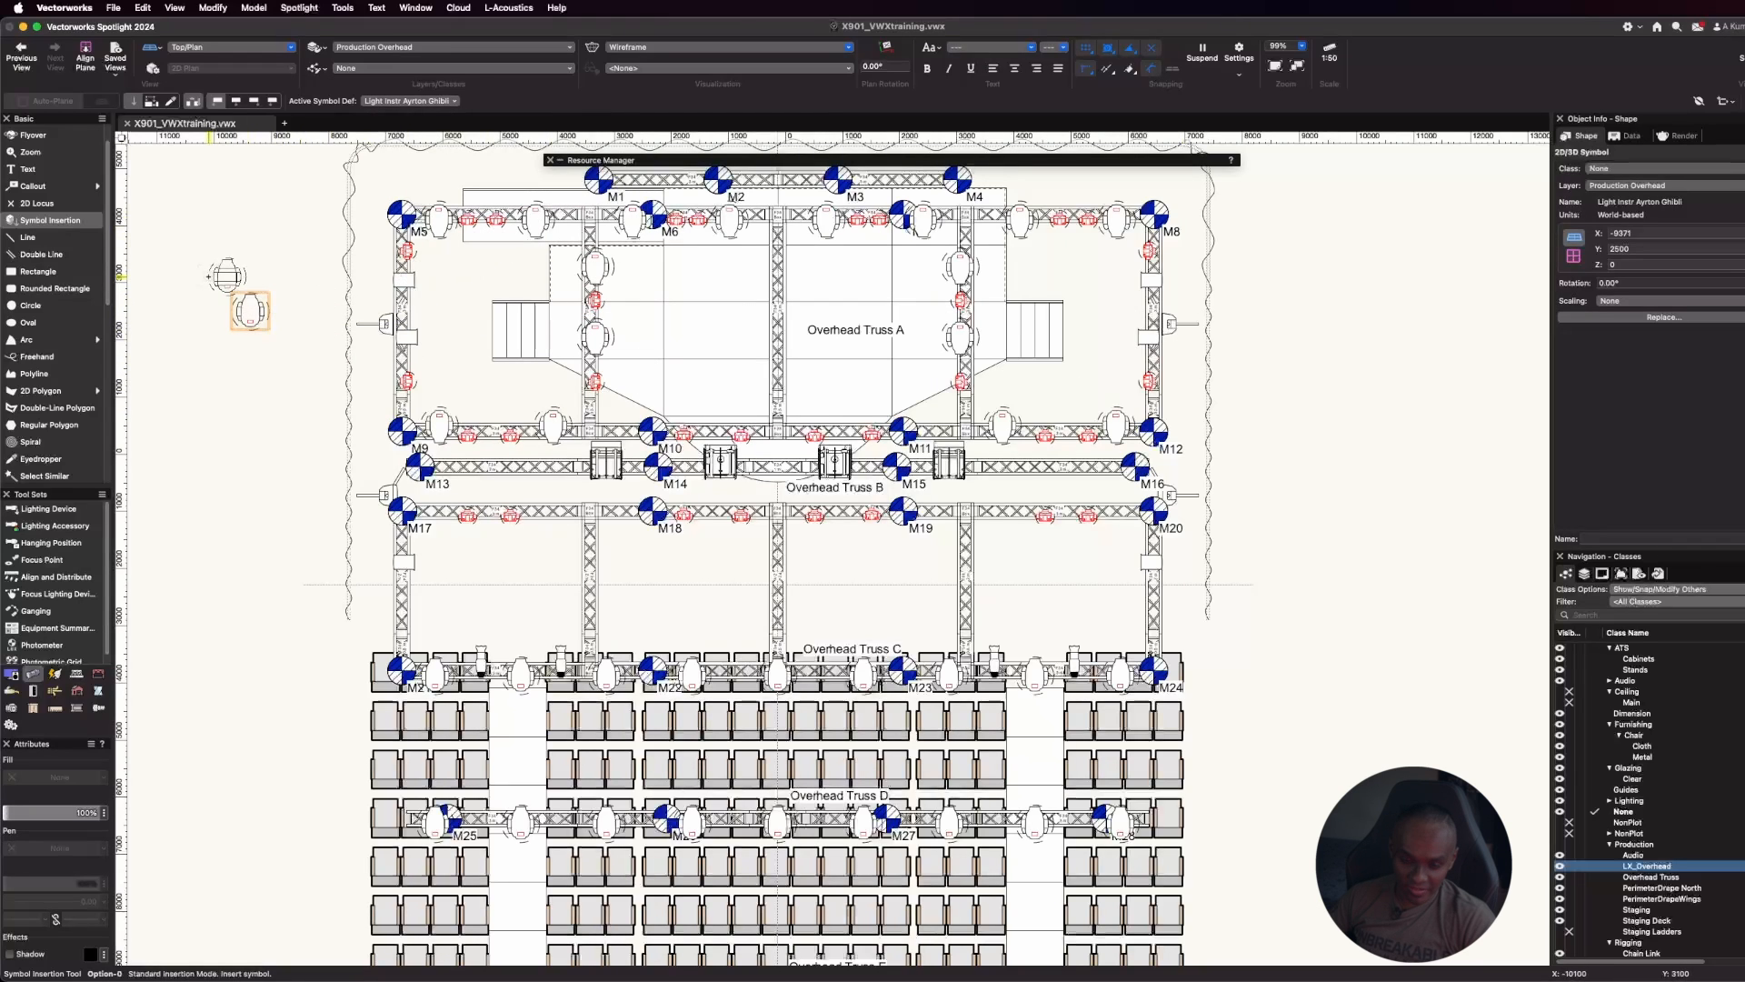
Inspect the object properties of the Ghibli lighting device beside M9, and delete the plain Ghibli symbol outside the drape
key("x")
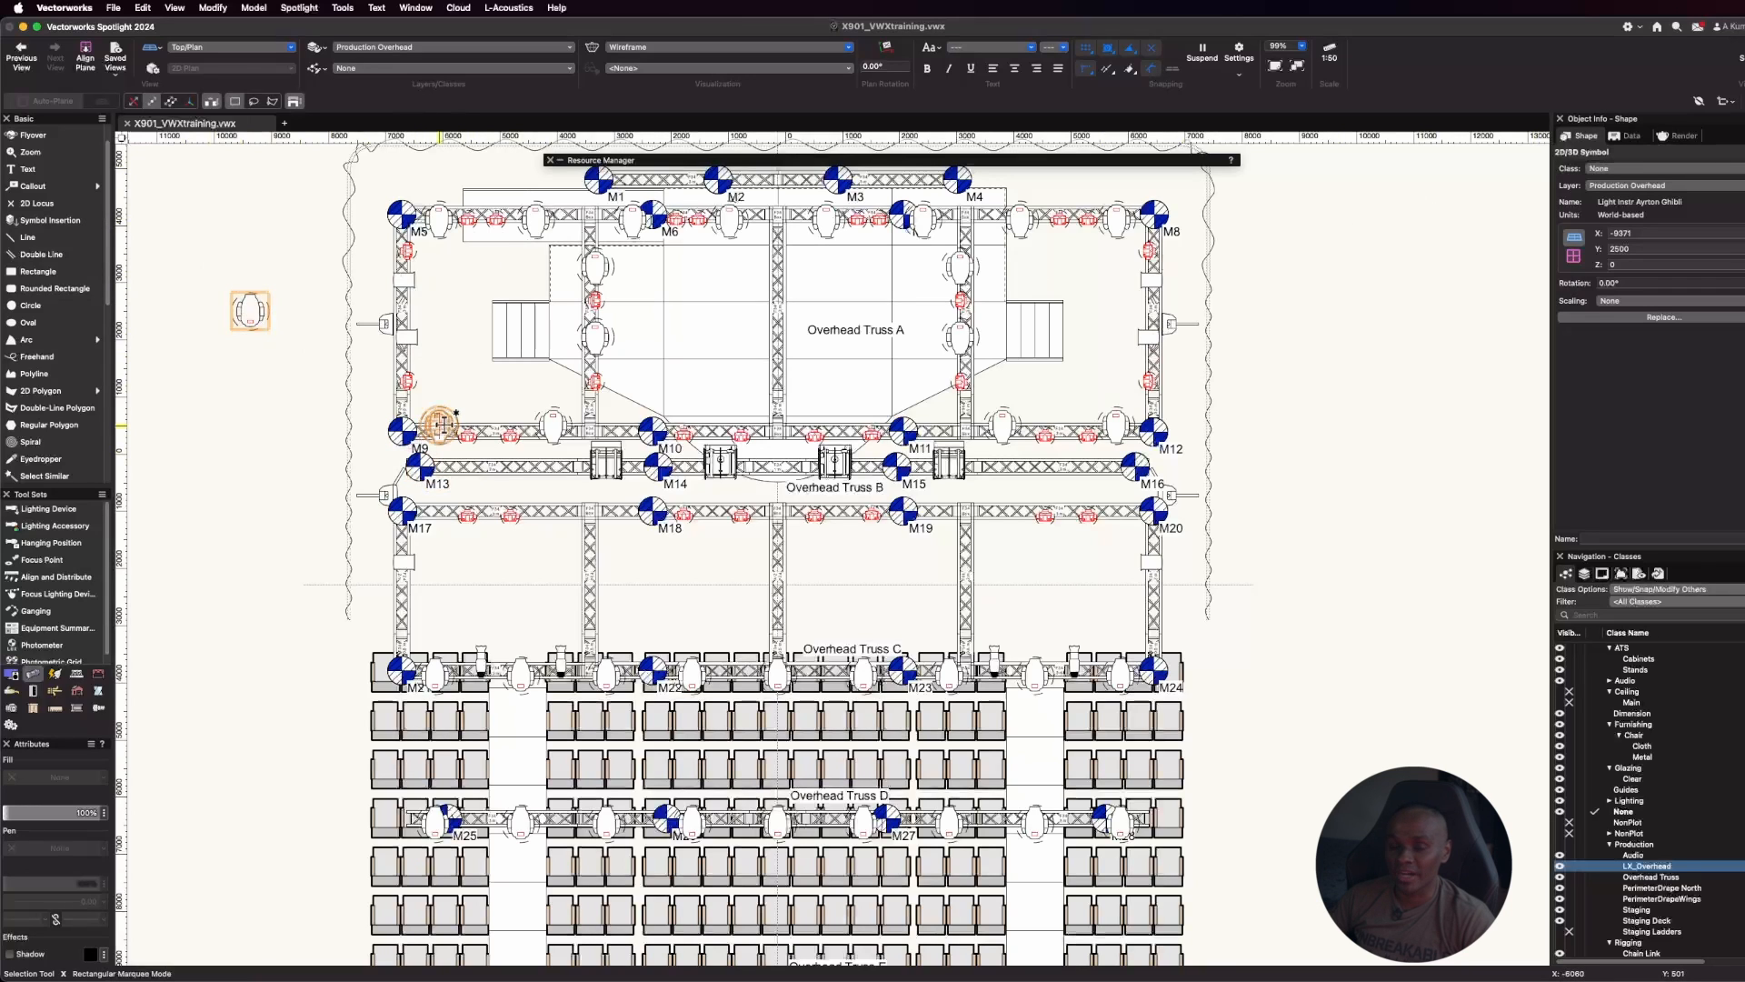
left_click(441, 424)
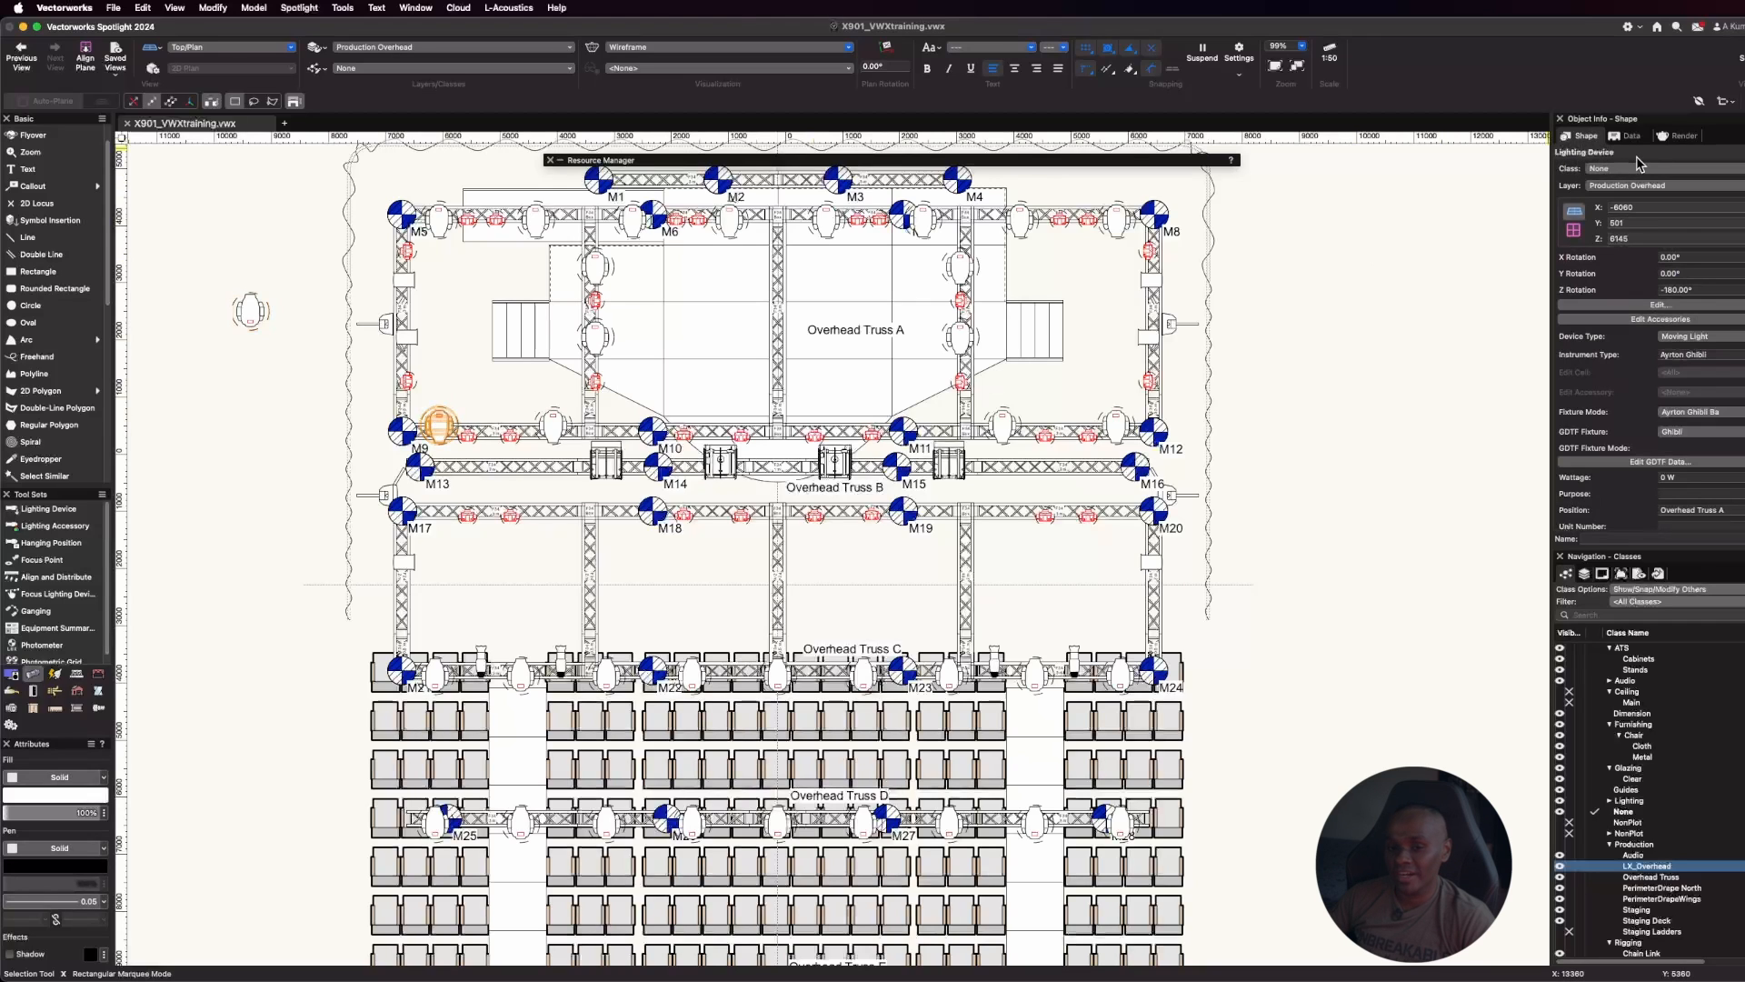
scroll(1616, 341, "down", 2)
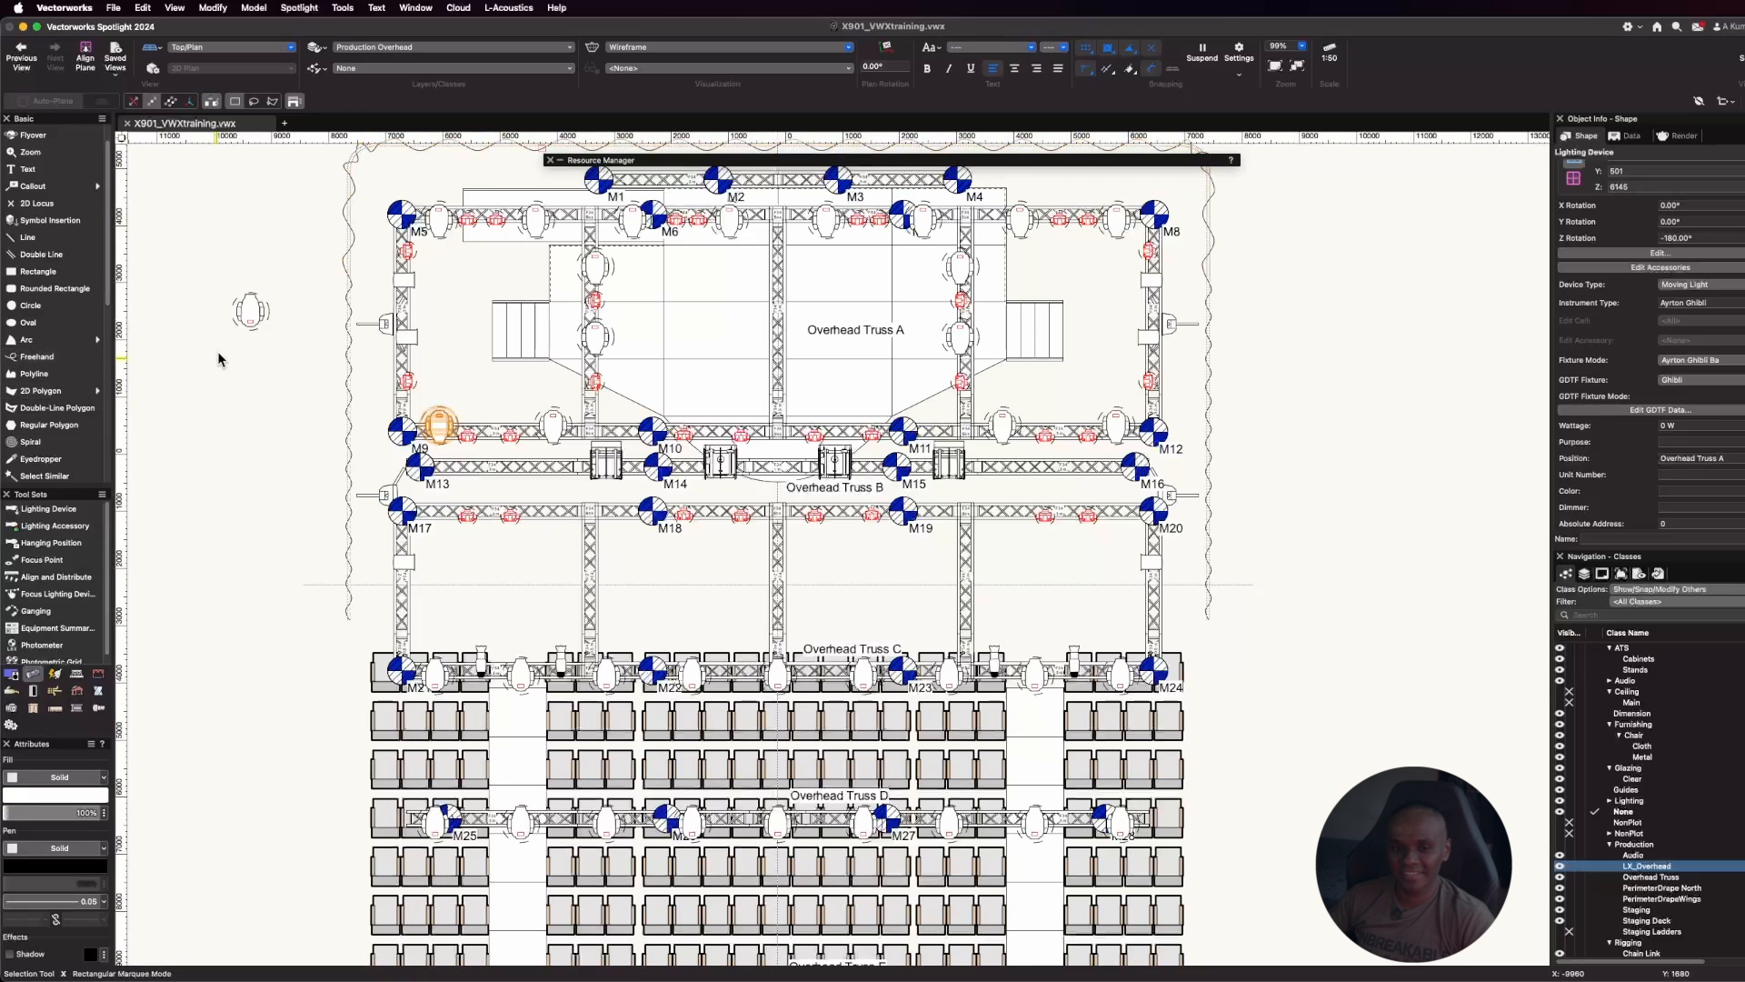
left_click(251, 310)
key("Delete")
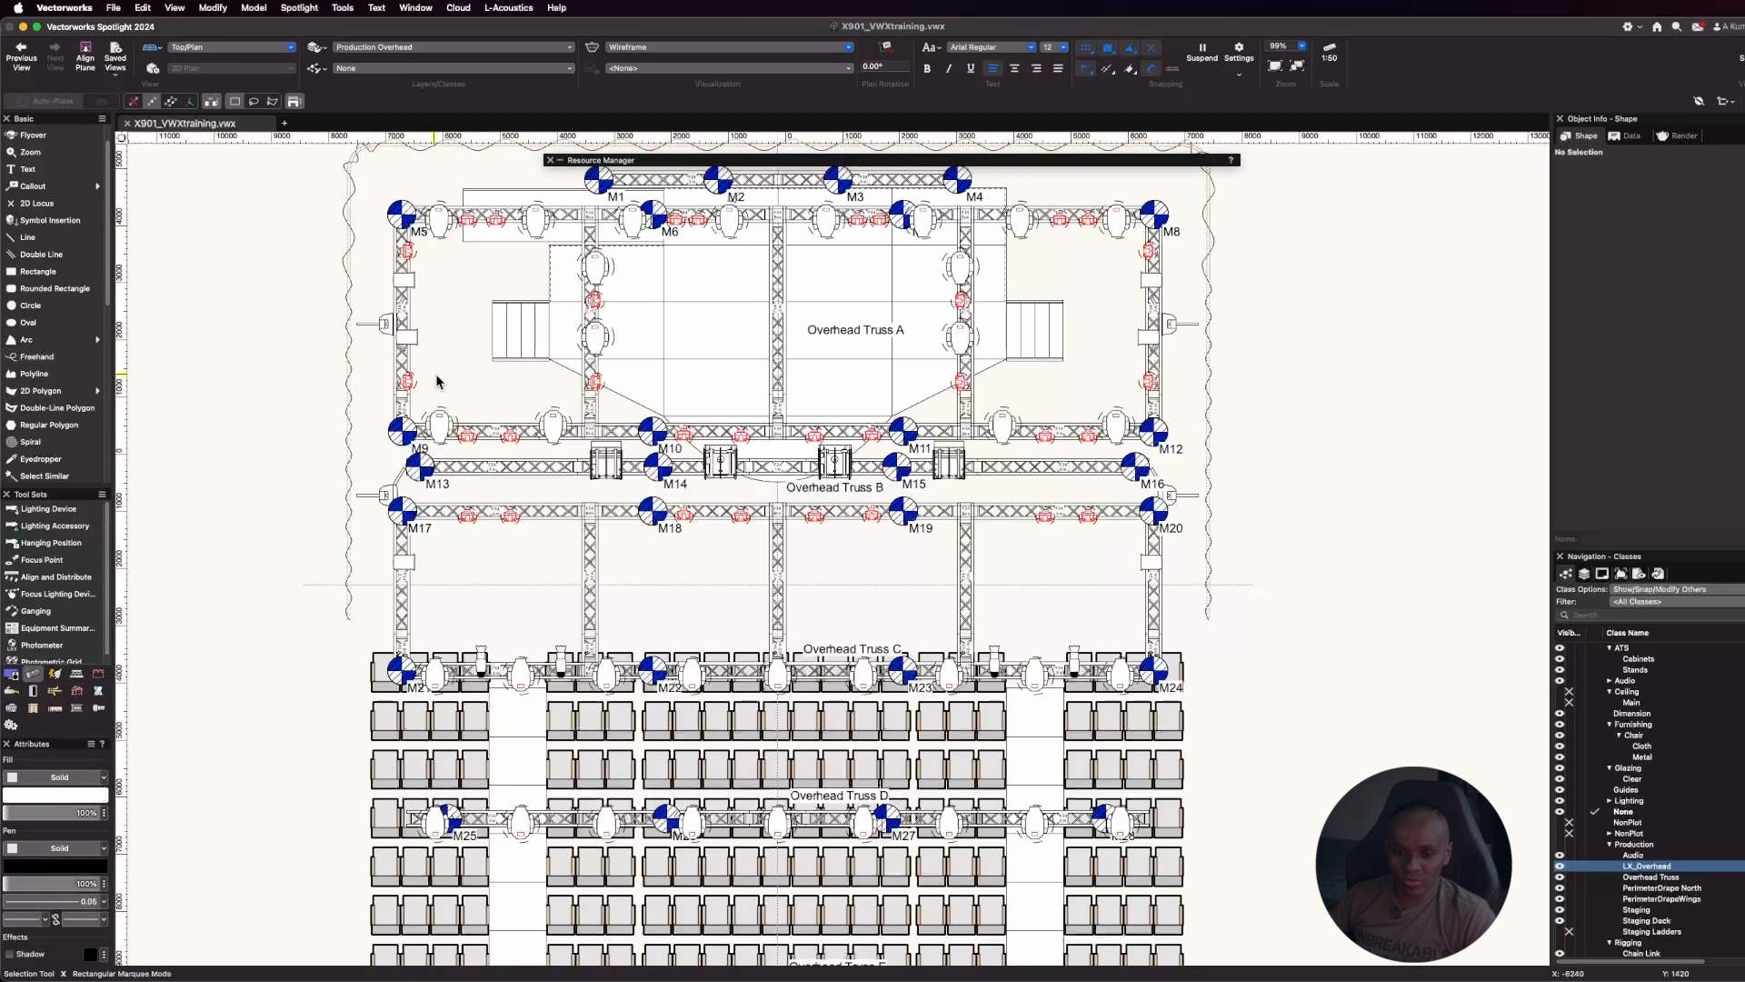
Select all Ghibli, Mac Aura XB, Selecon Rama Fresnel and Source 4 lighting devices by instrument type
right_click(436, 421)
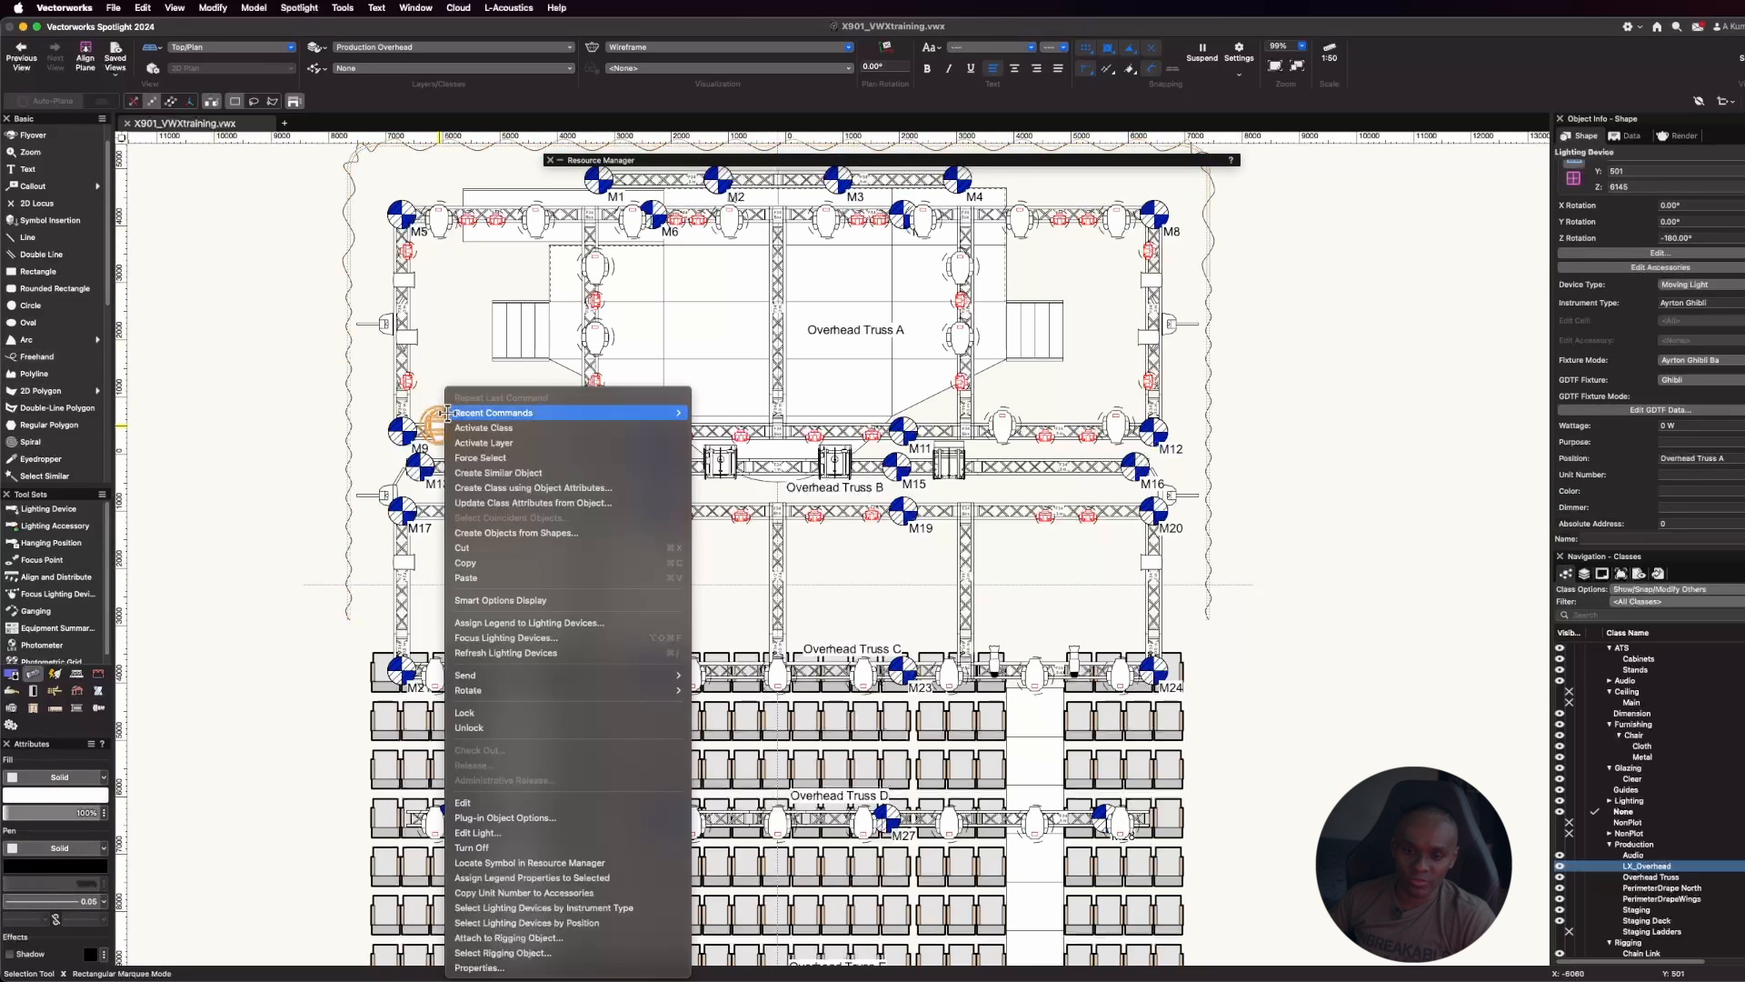
left_click(589, 907)
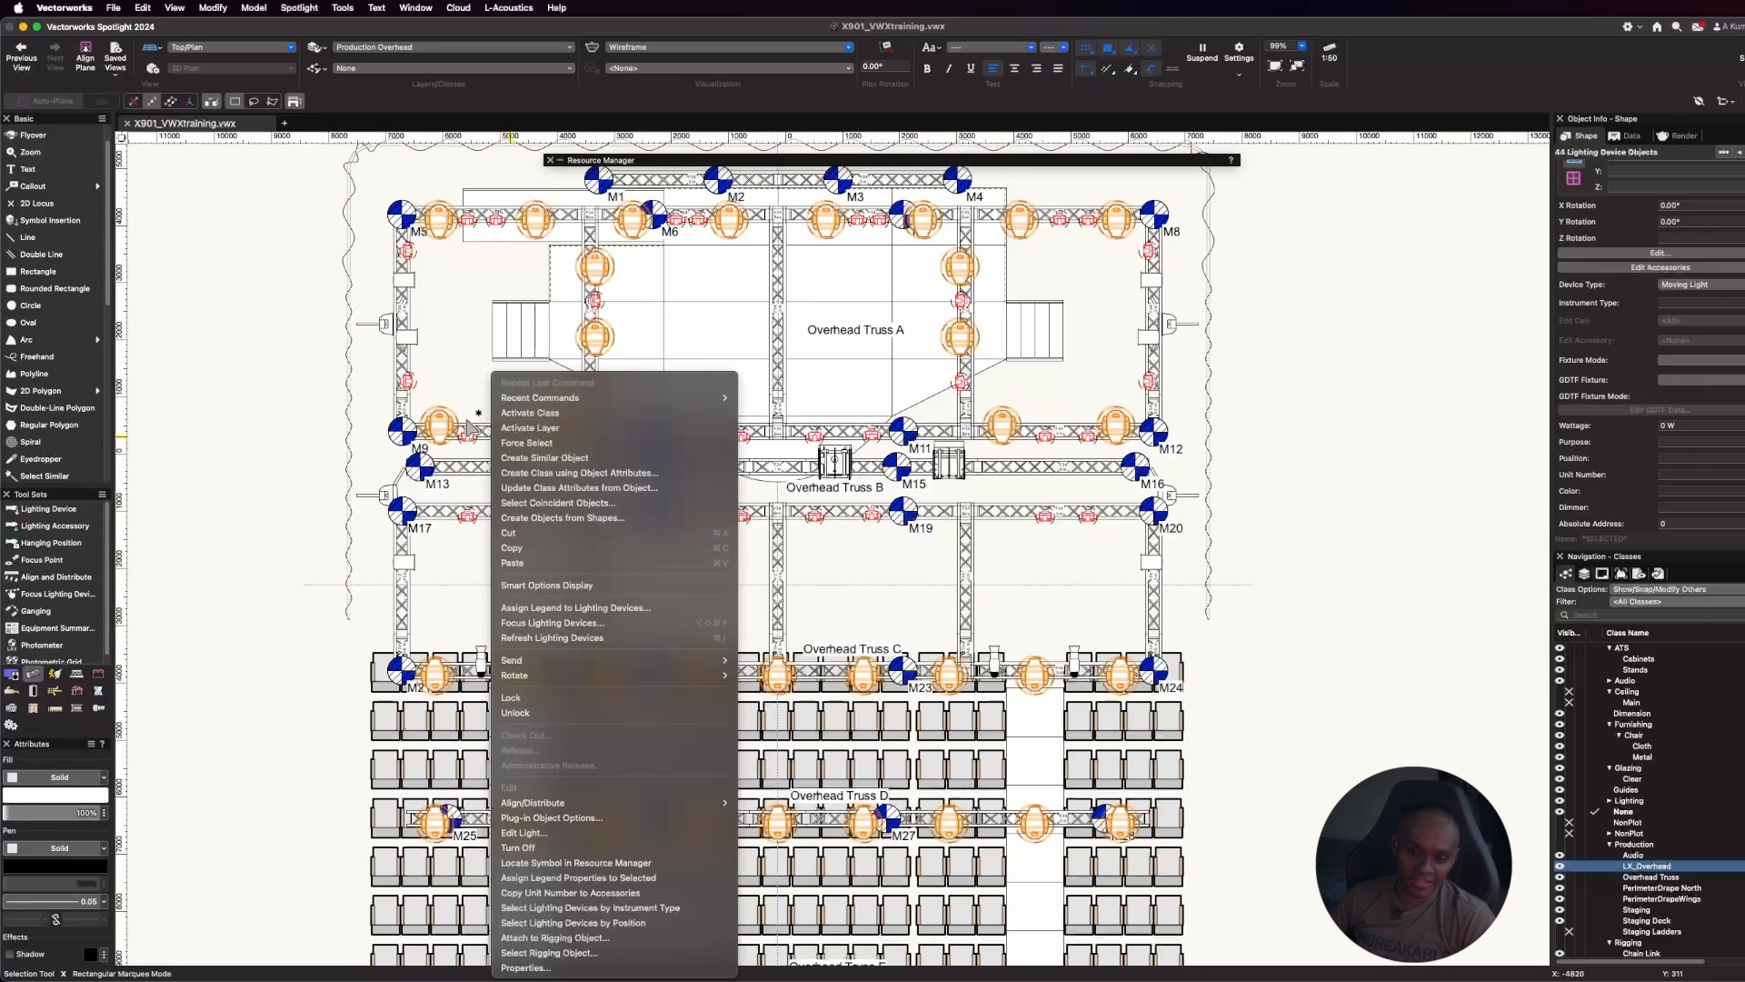
right_click(473, 429)
left_click(666, 908)
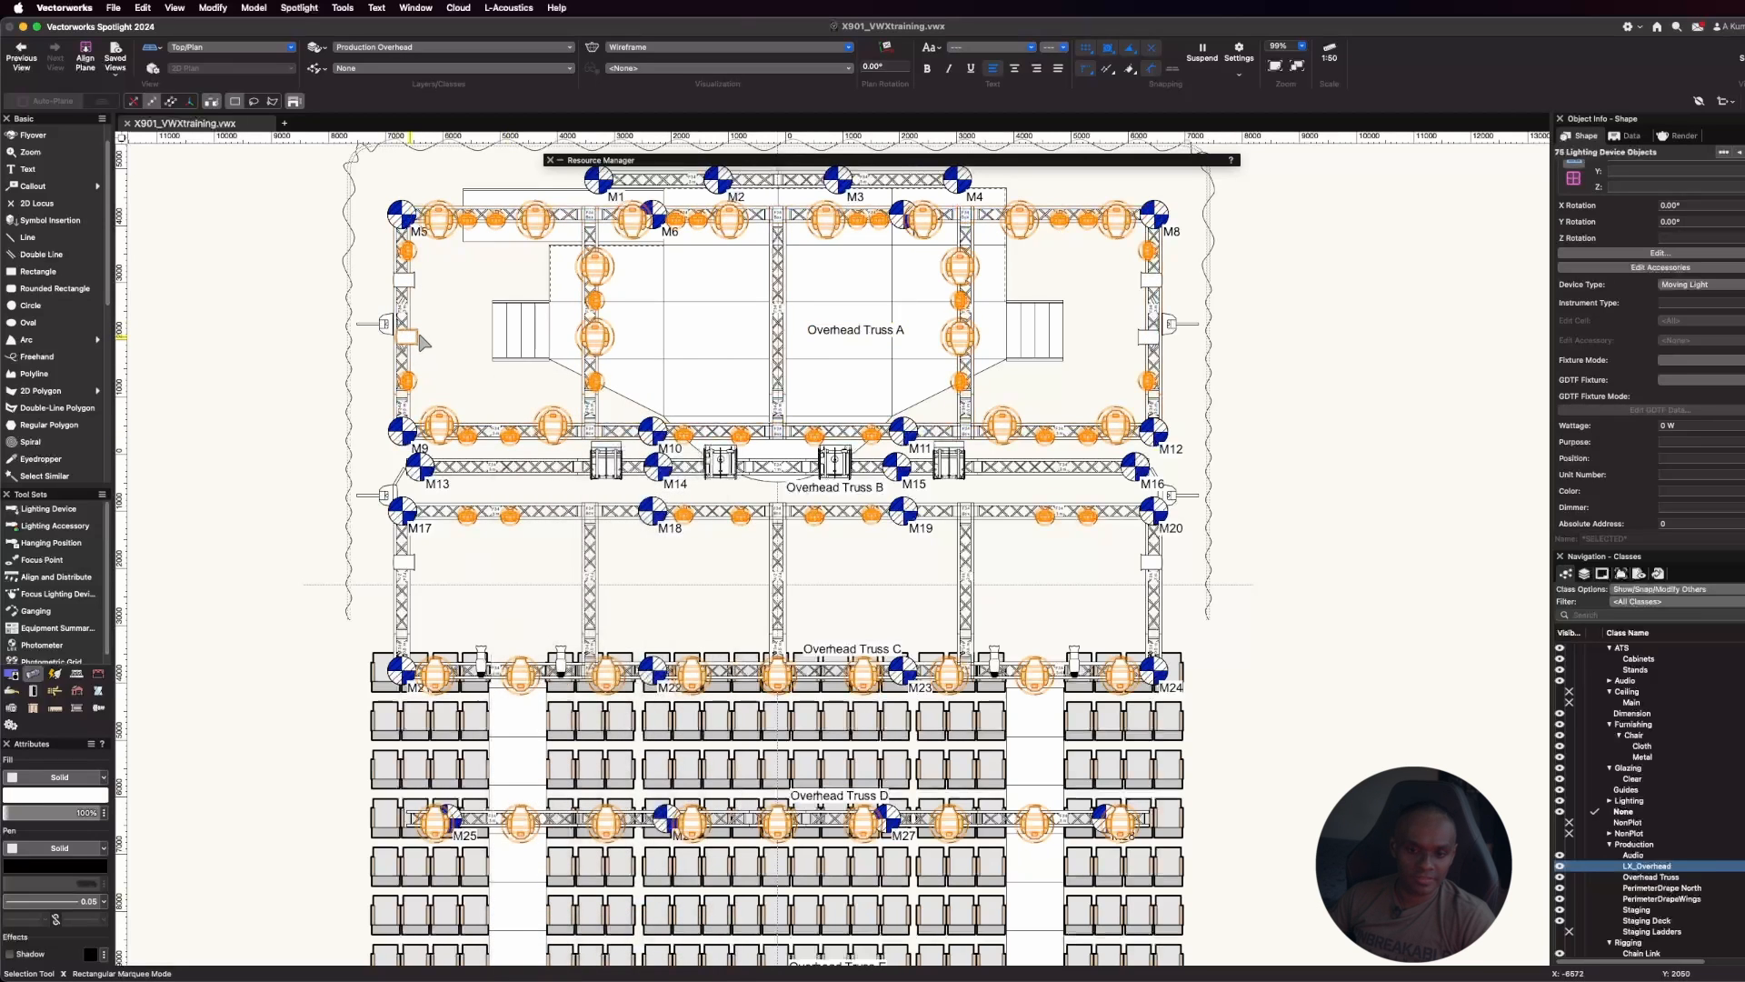
right_click(536, 507)
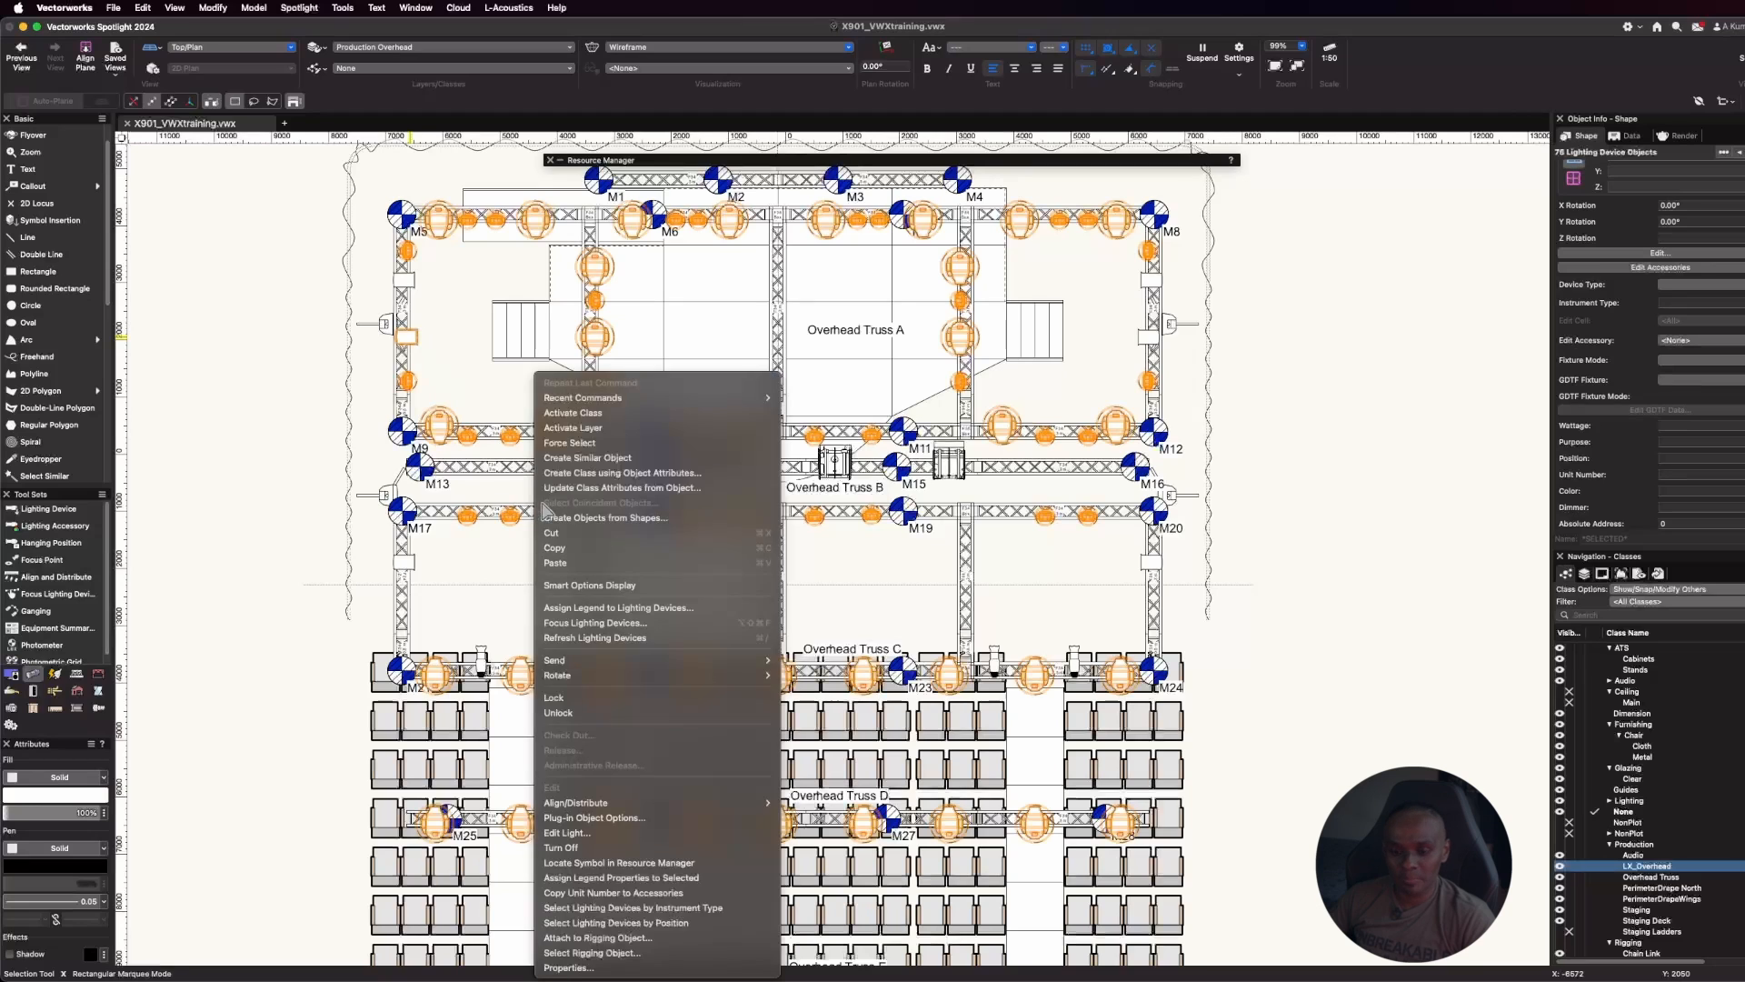
left_click(725, 910)
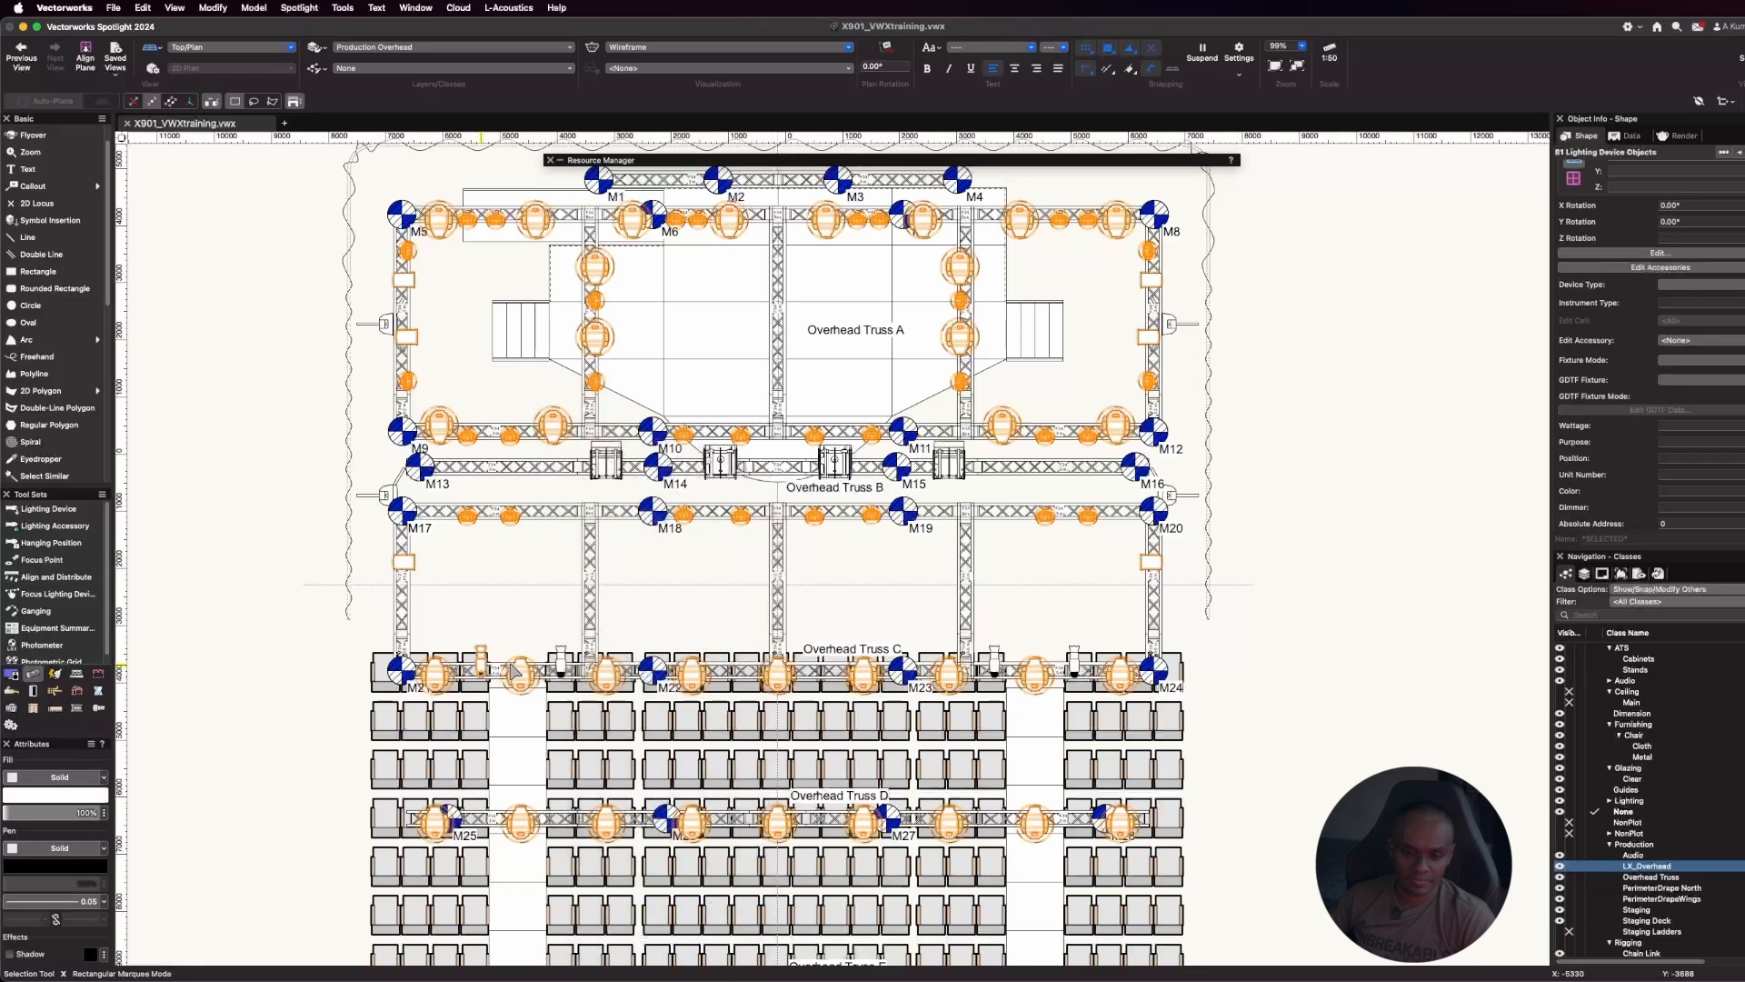
right_click(515, 670)
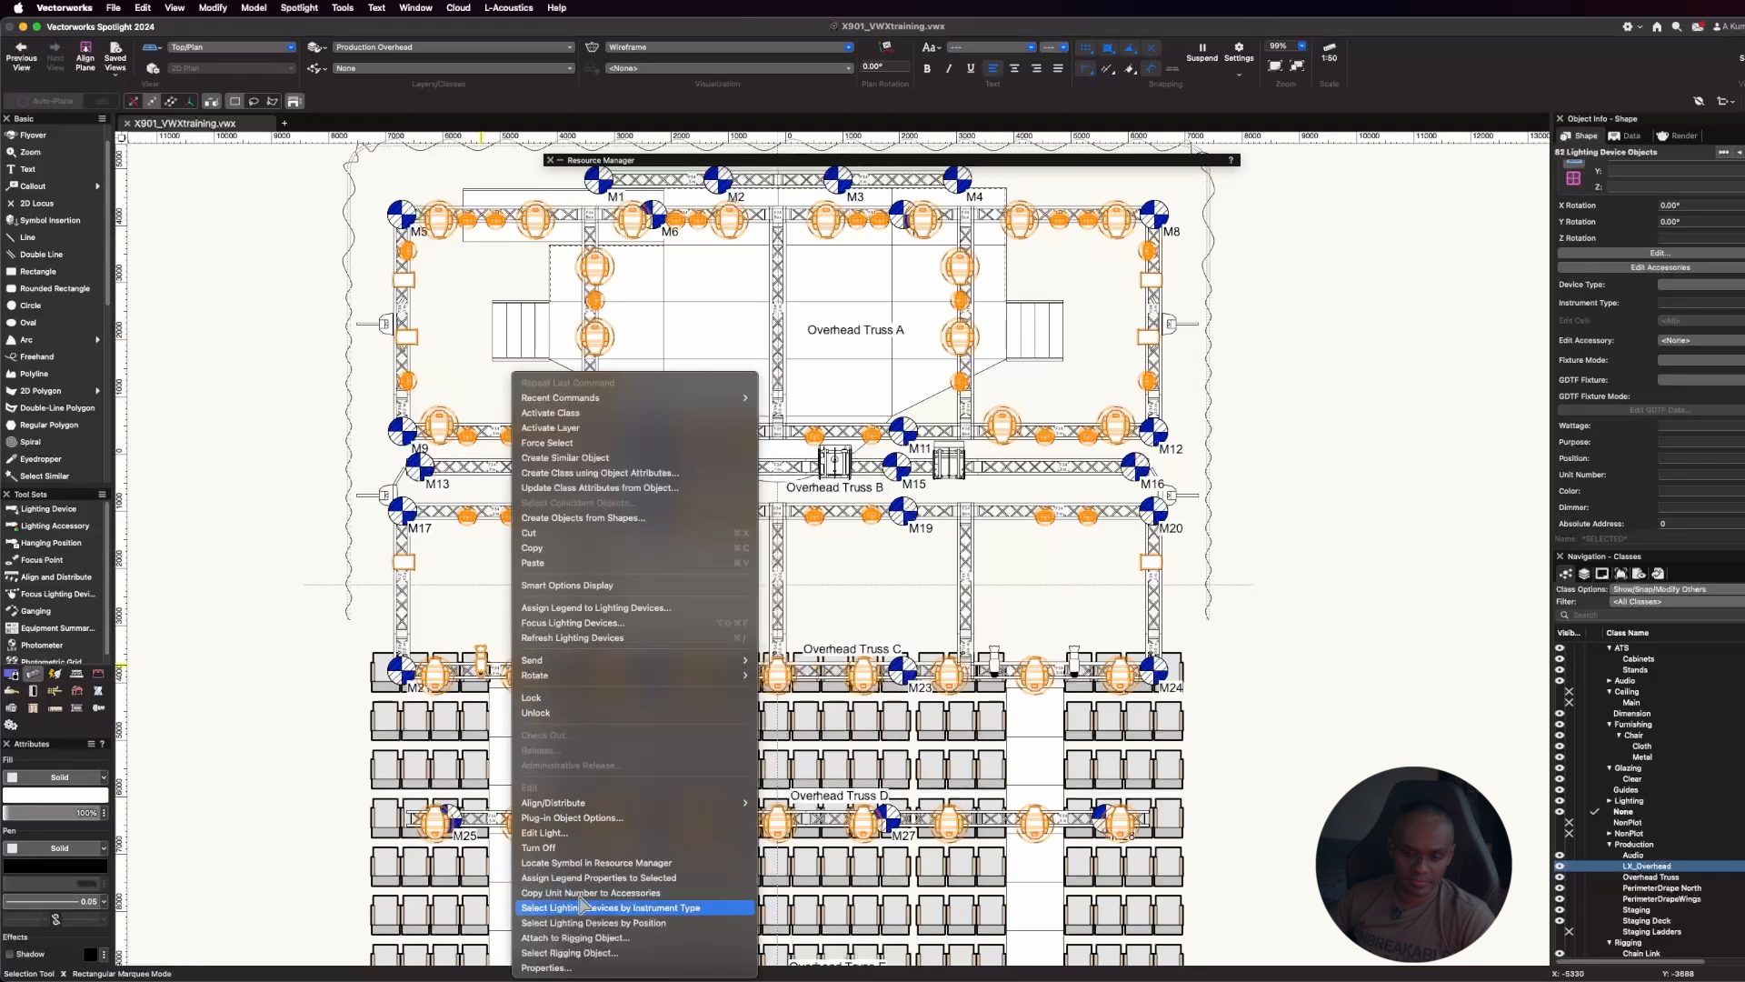
left_click(690, 909)
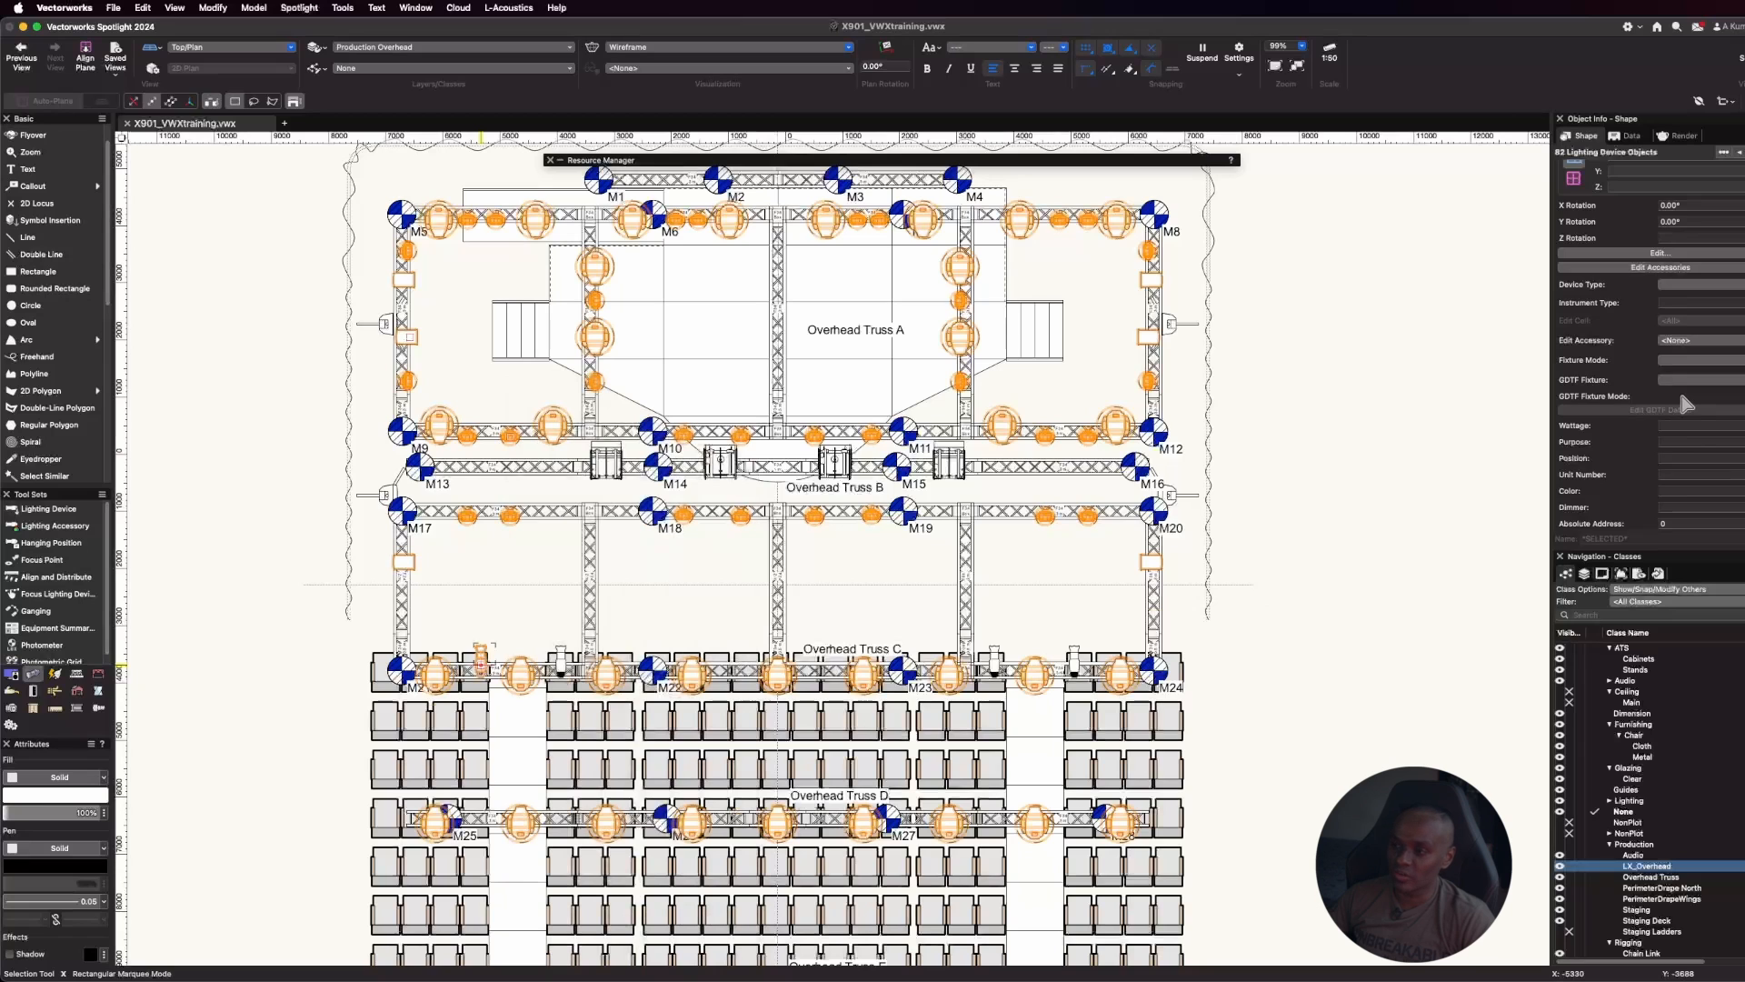
Assign all the selected lighting devices to the Production-LX_Overhead class and clear the selection
left_click(1693, 170)
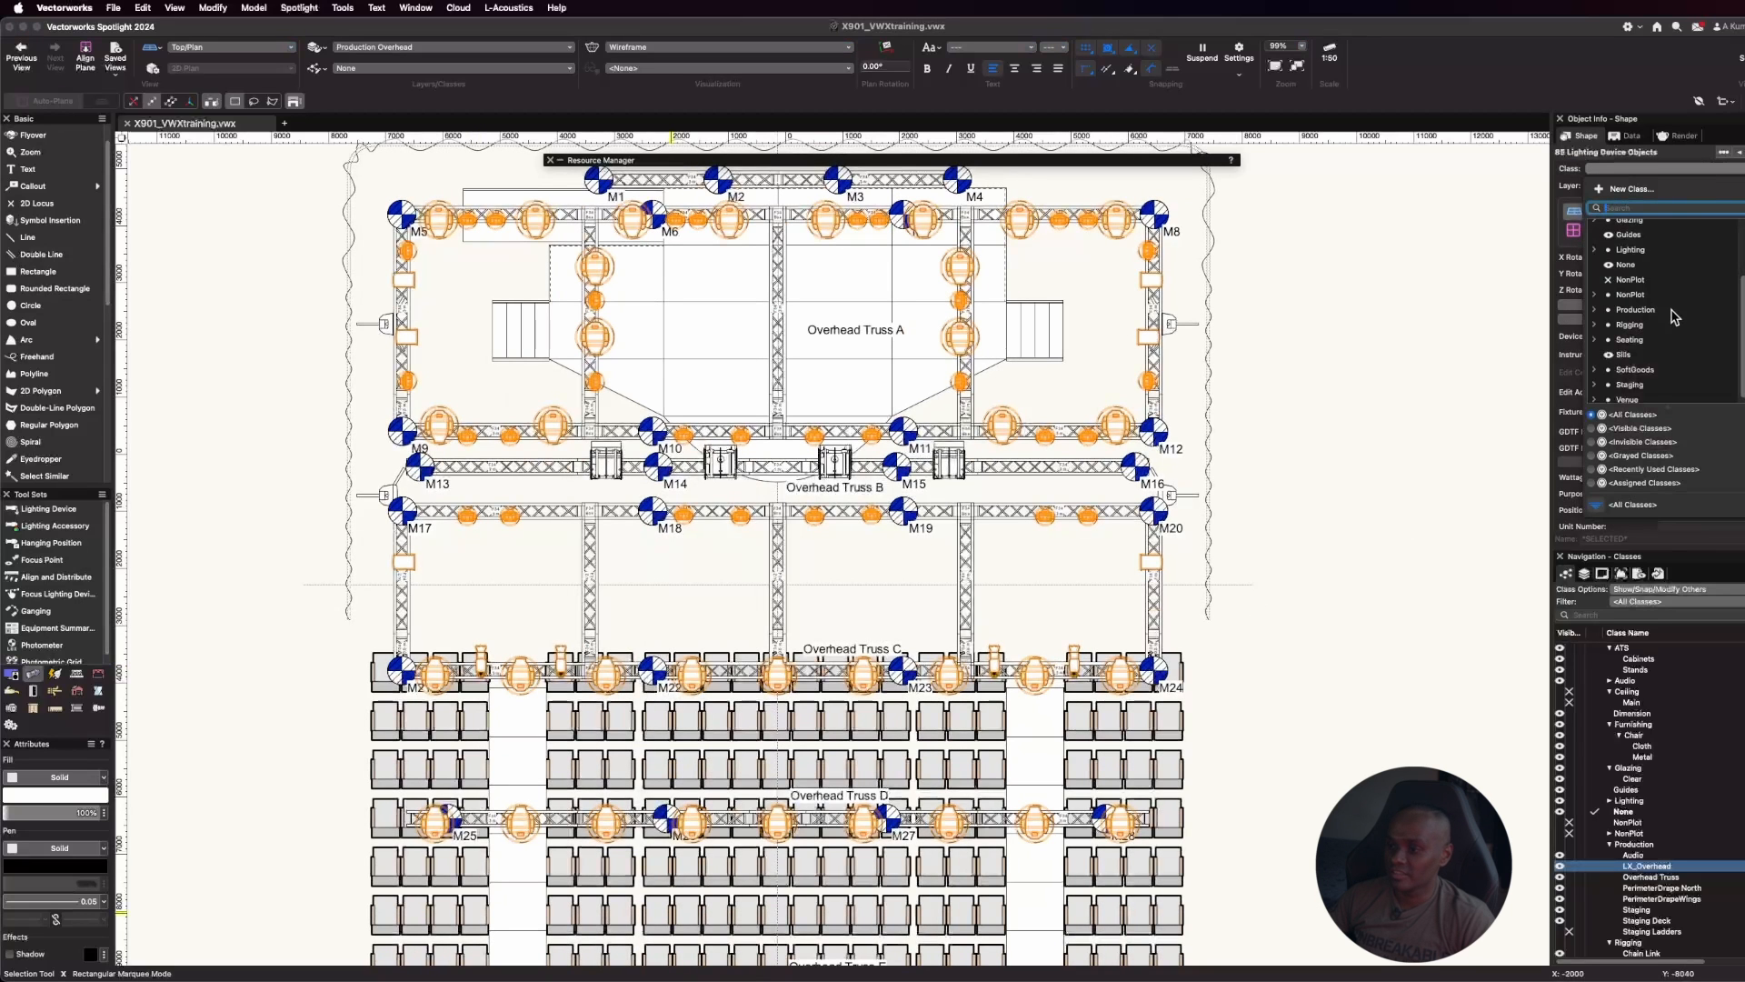
left_click(1594, 311)
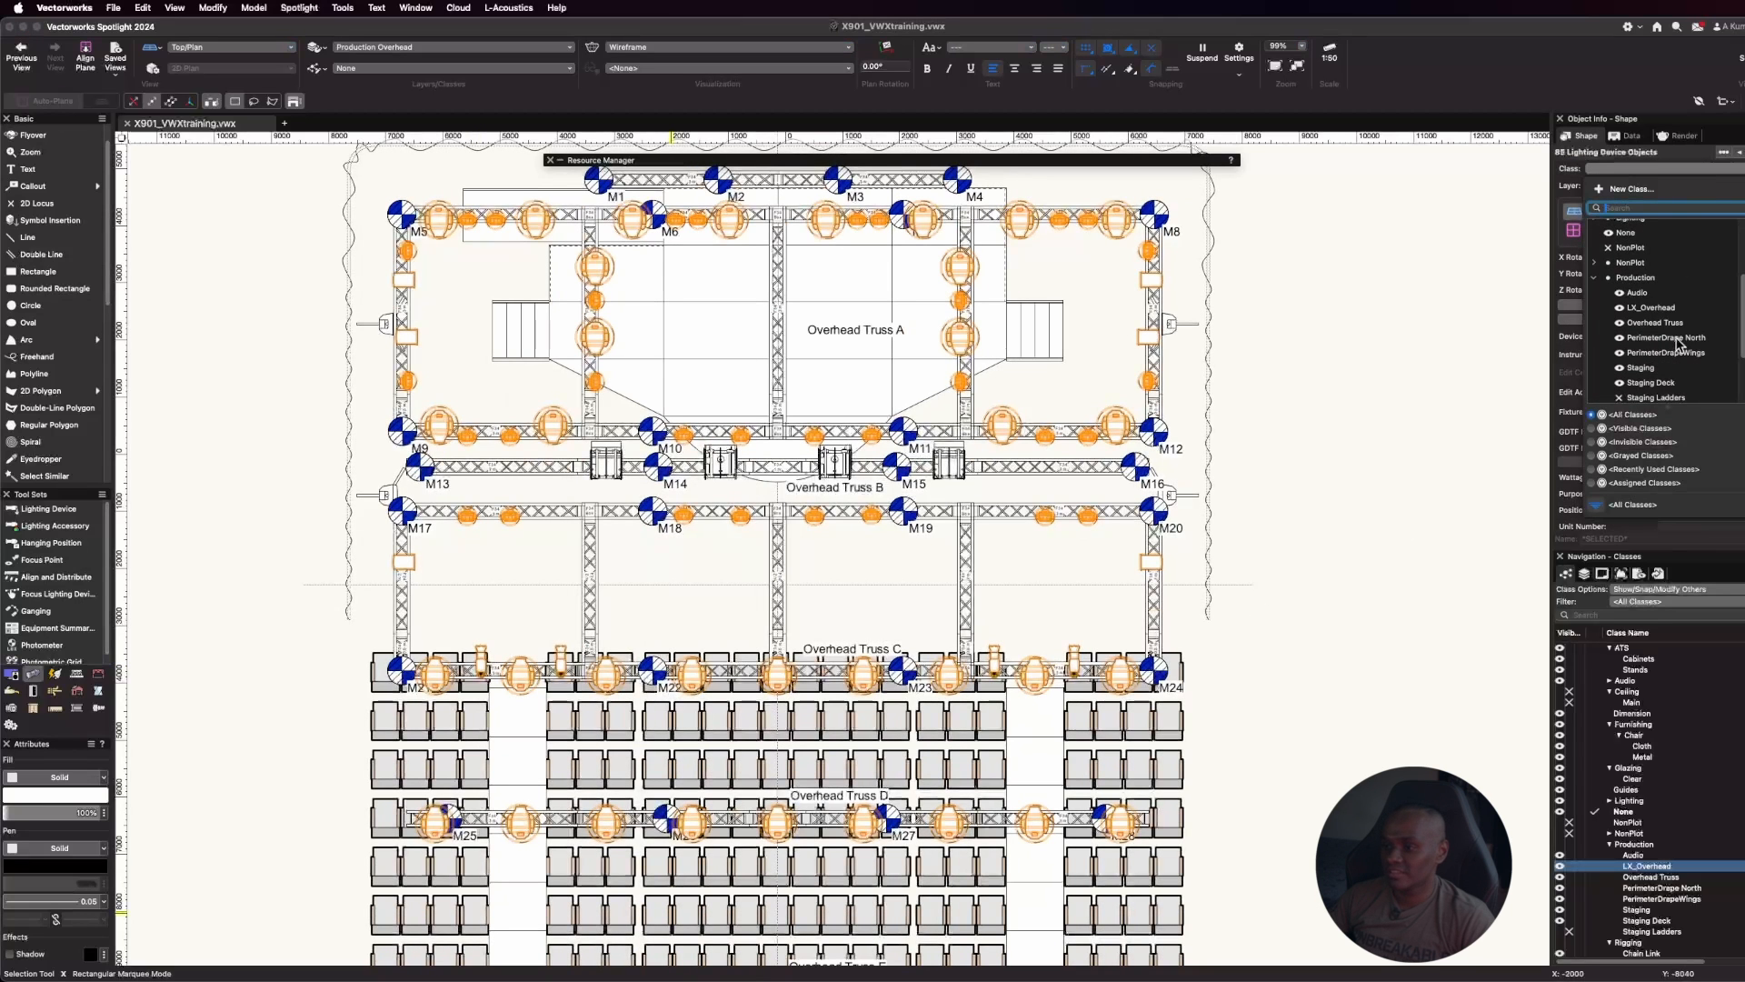
left_click(1656, 309)
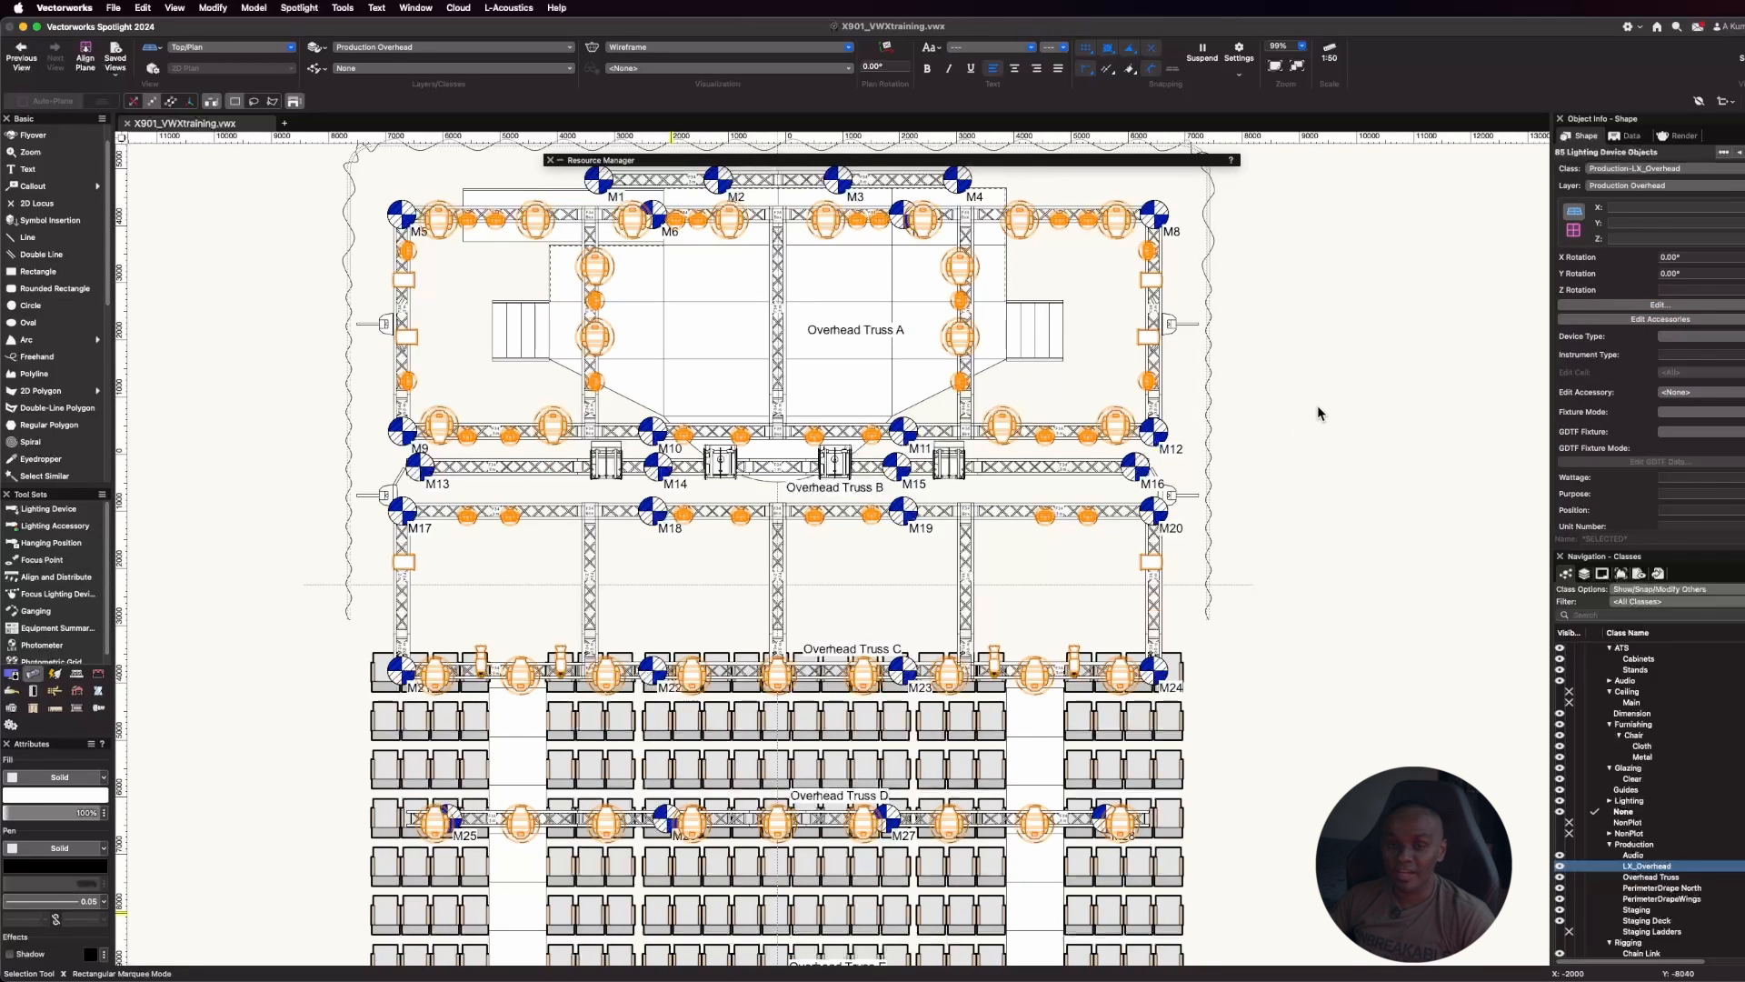
left_click(1338, 382)
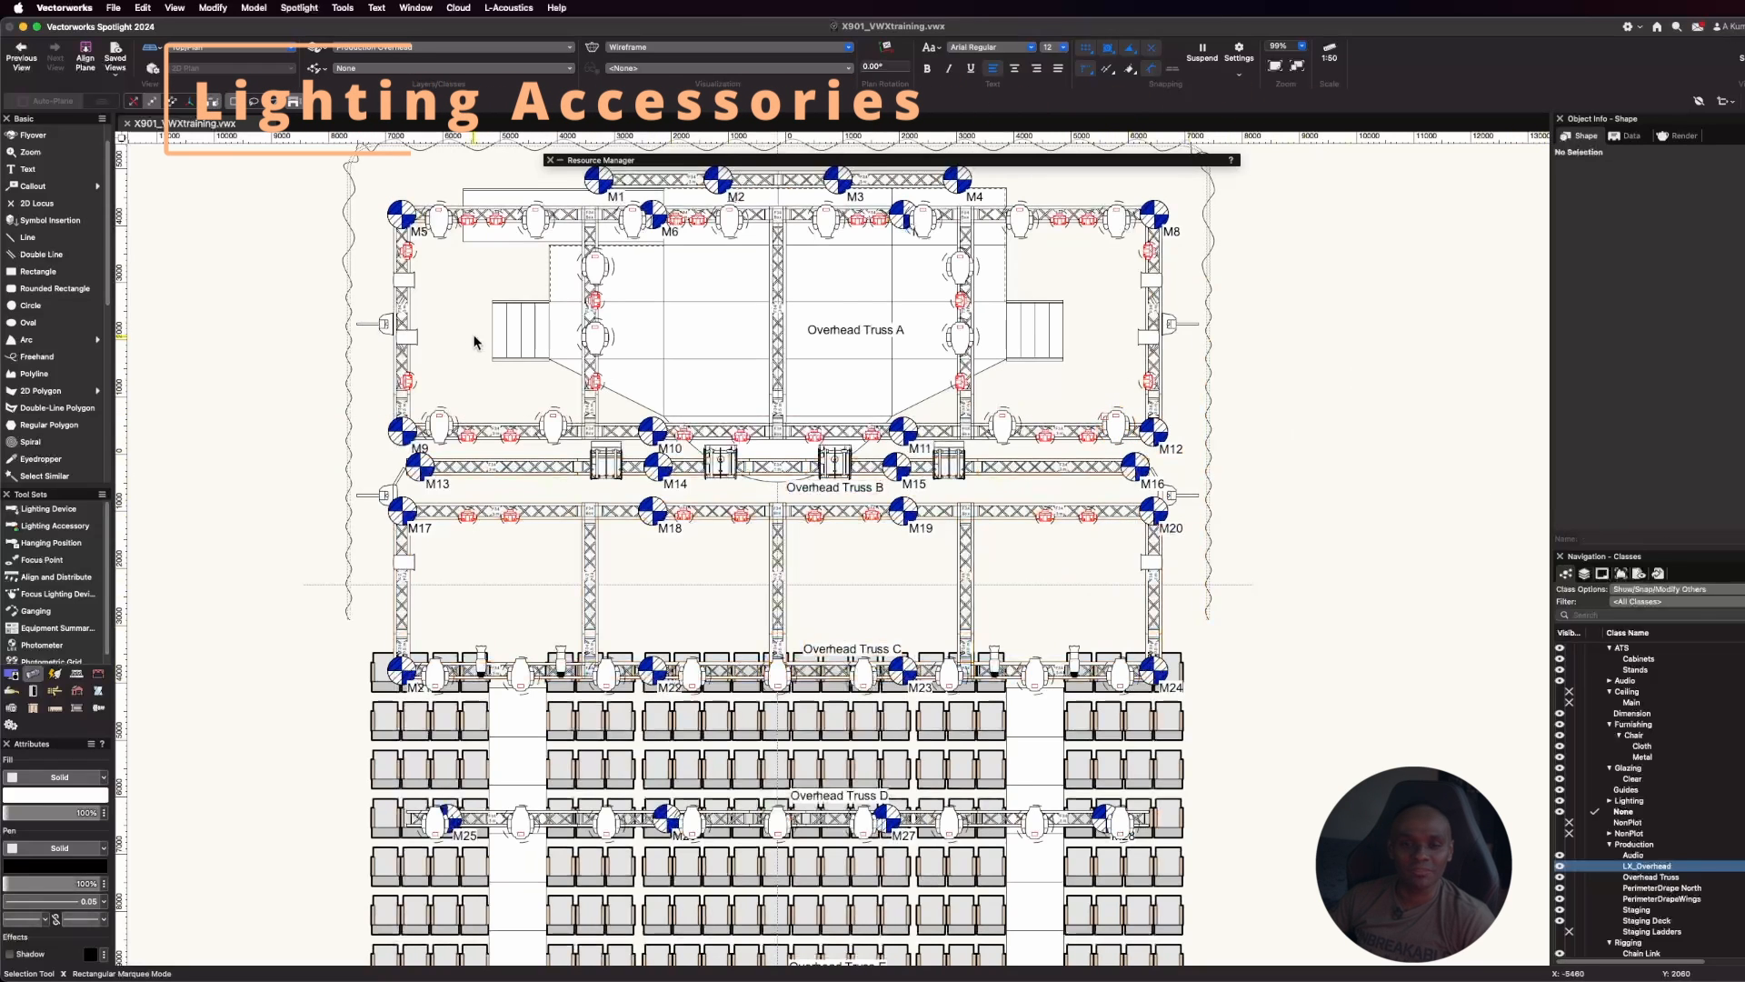
Start the Lighting Accessory tool and choose Light Acc 4-Panel Barn Door from the generic accessories as its symbol
left_click(73, 528)
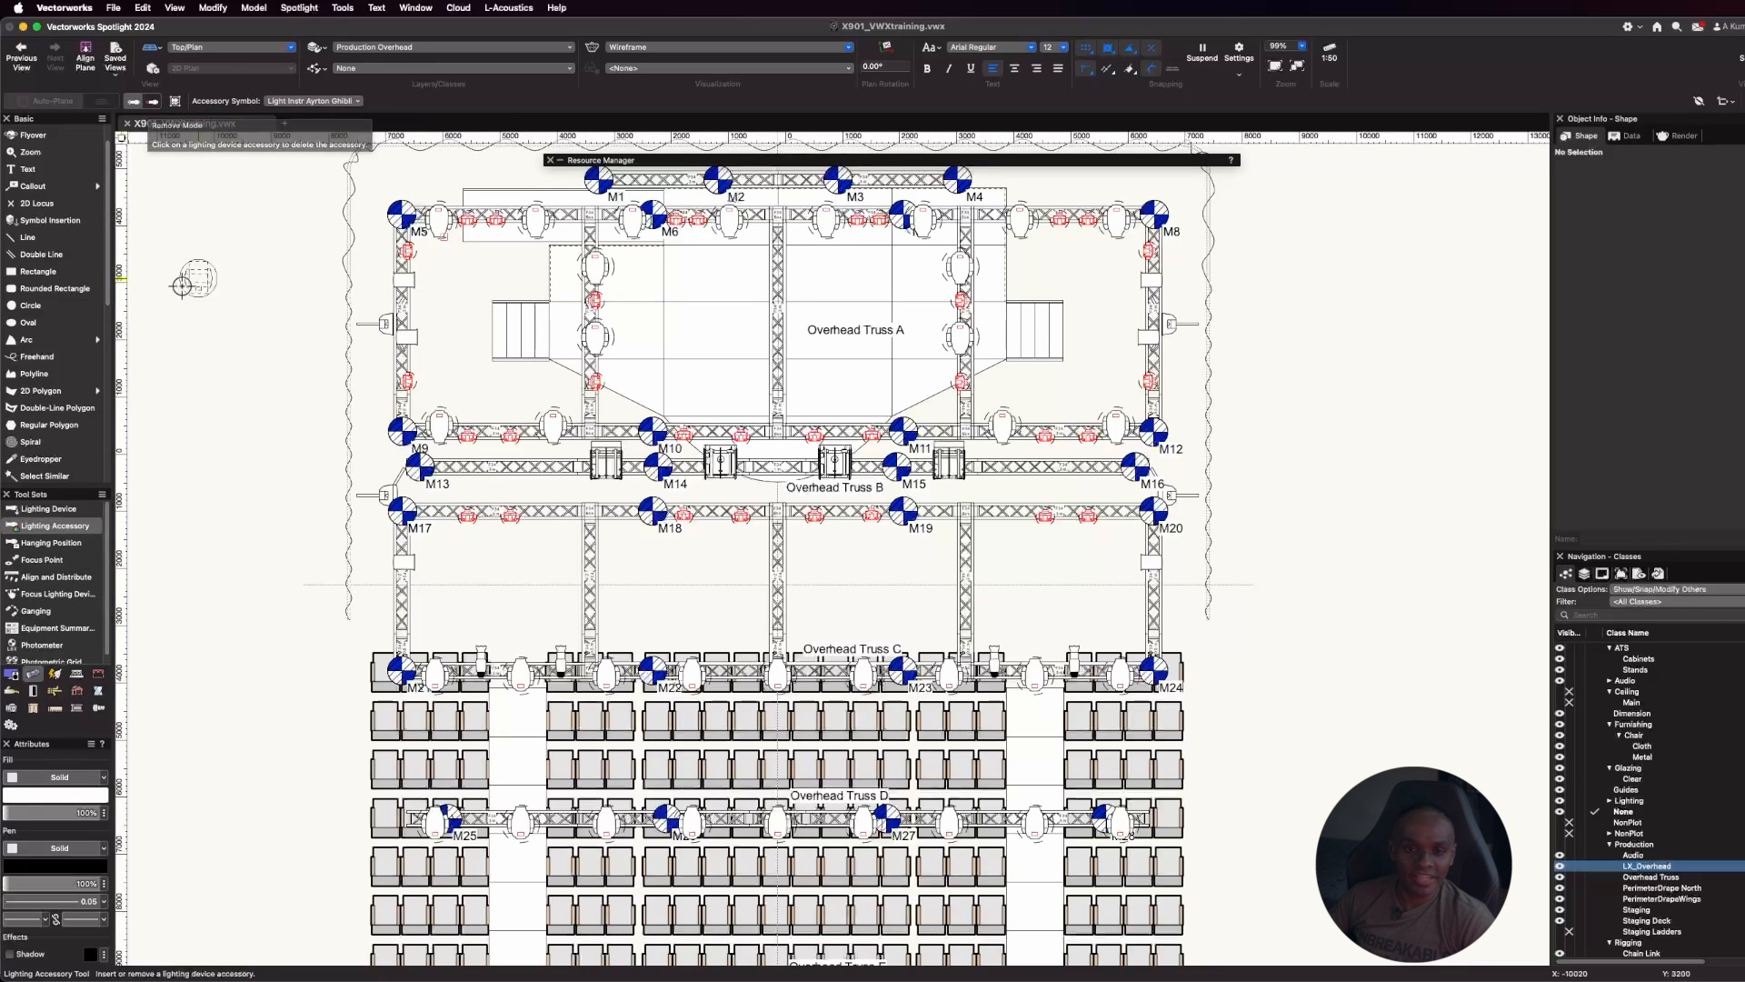
left_click(343, 101)
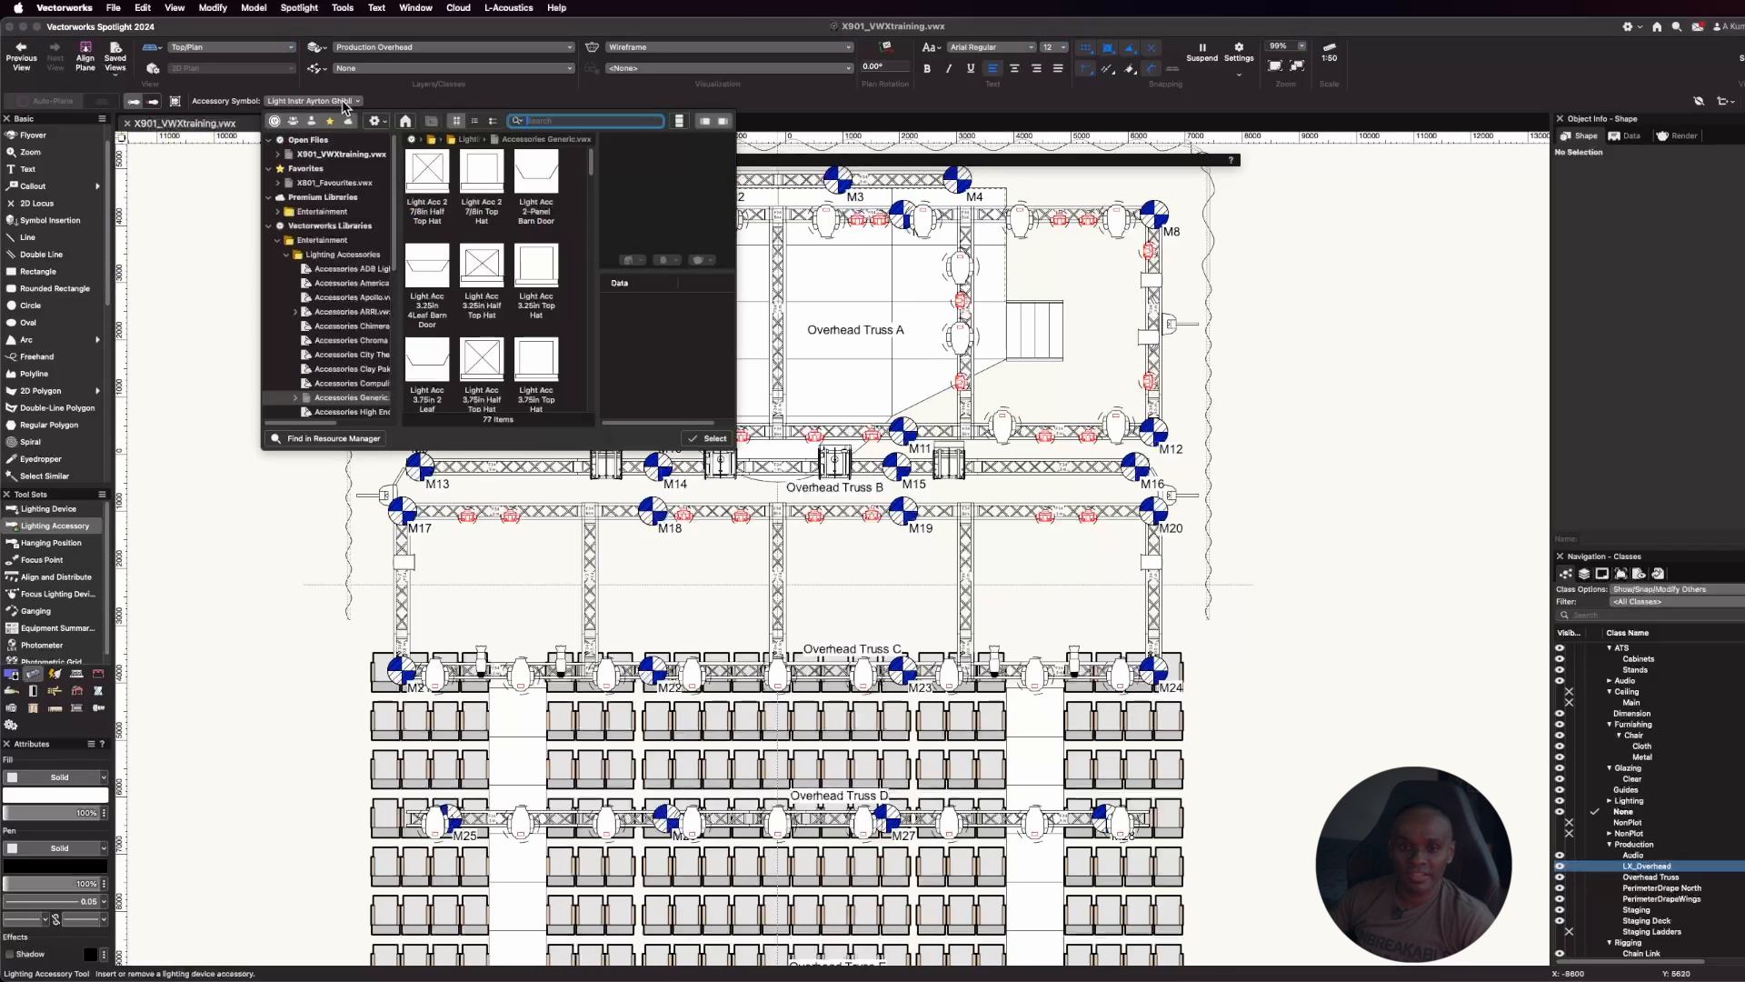
scroll(509, 280, "down", 2)
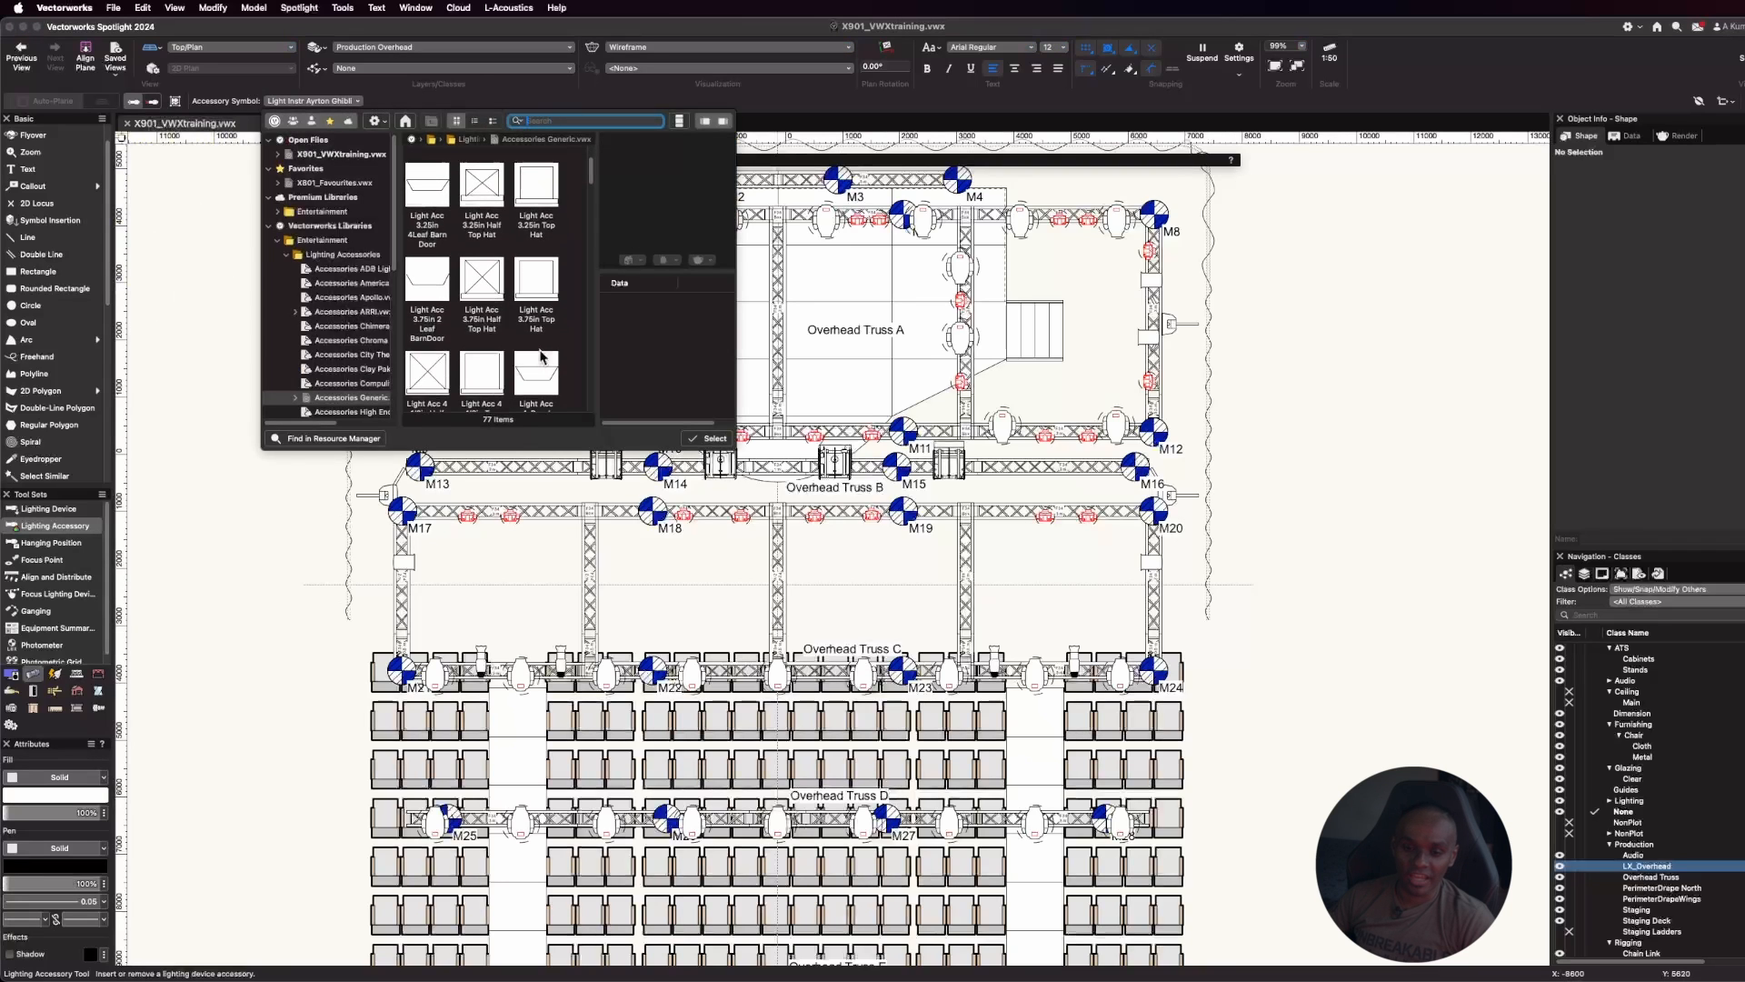
left_click(538, 307)
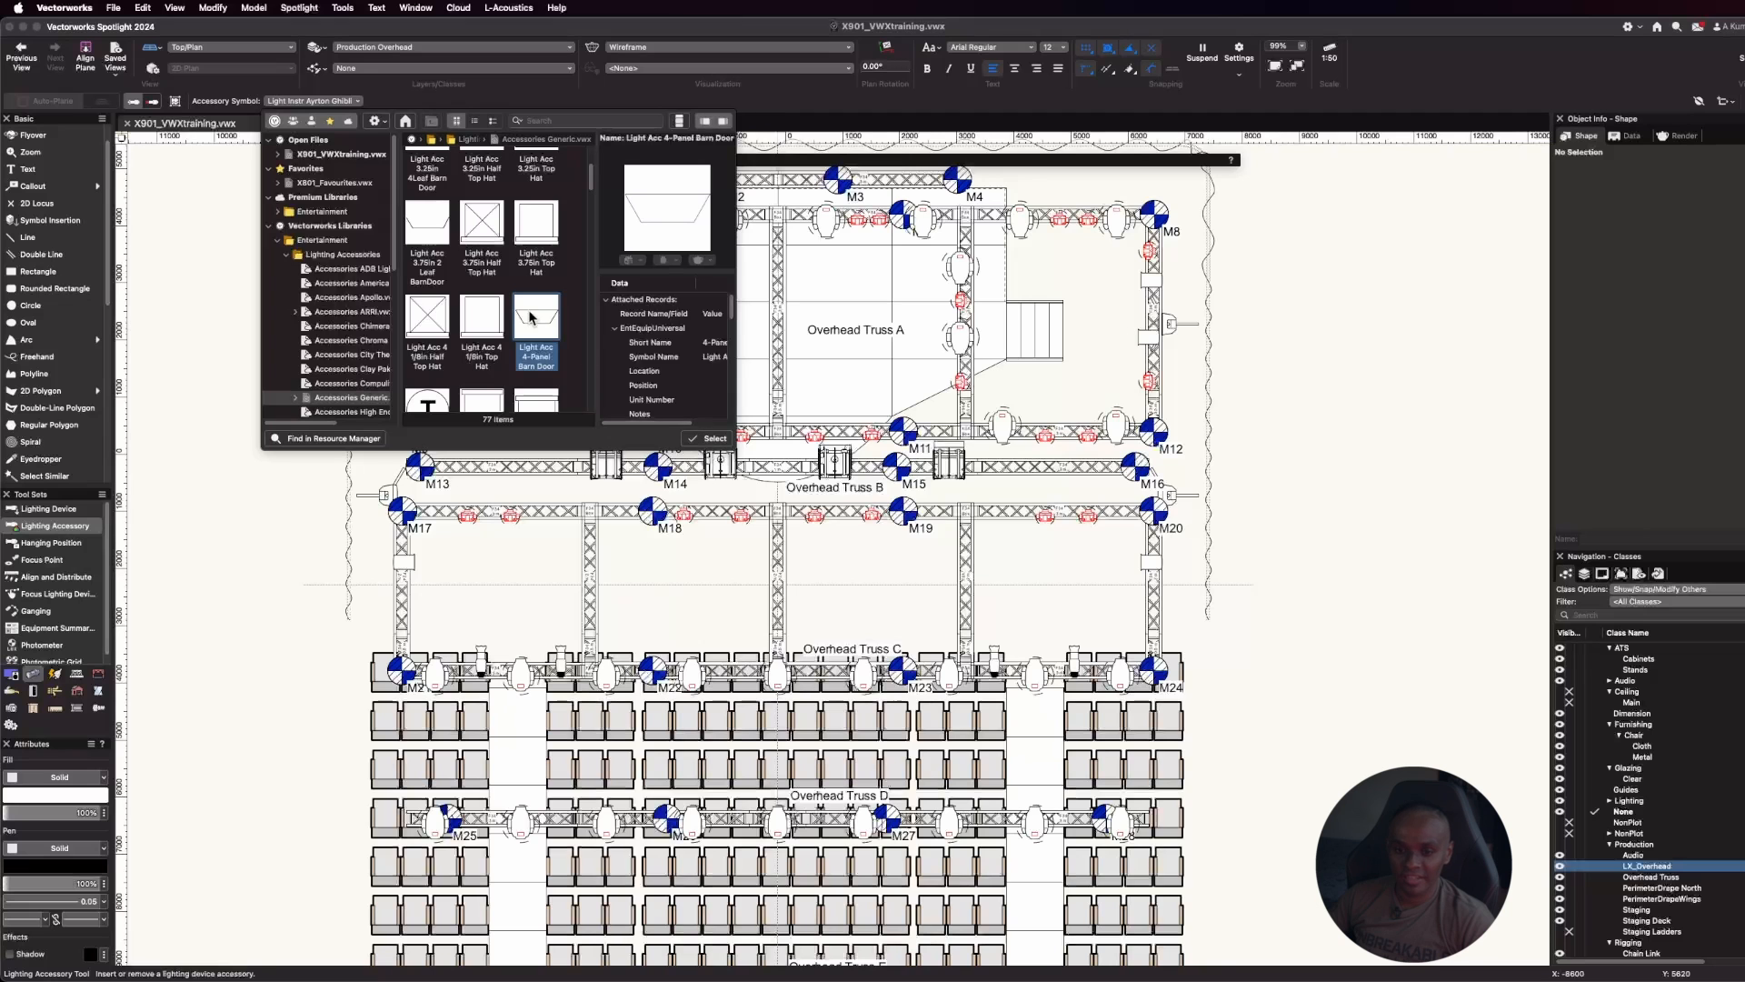
left_click(709, 438)
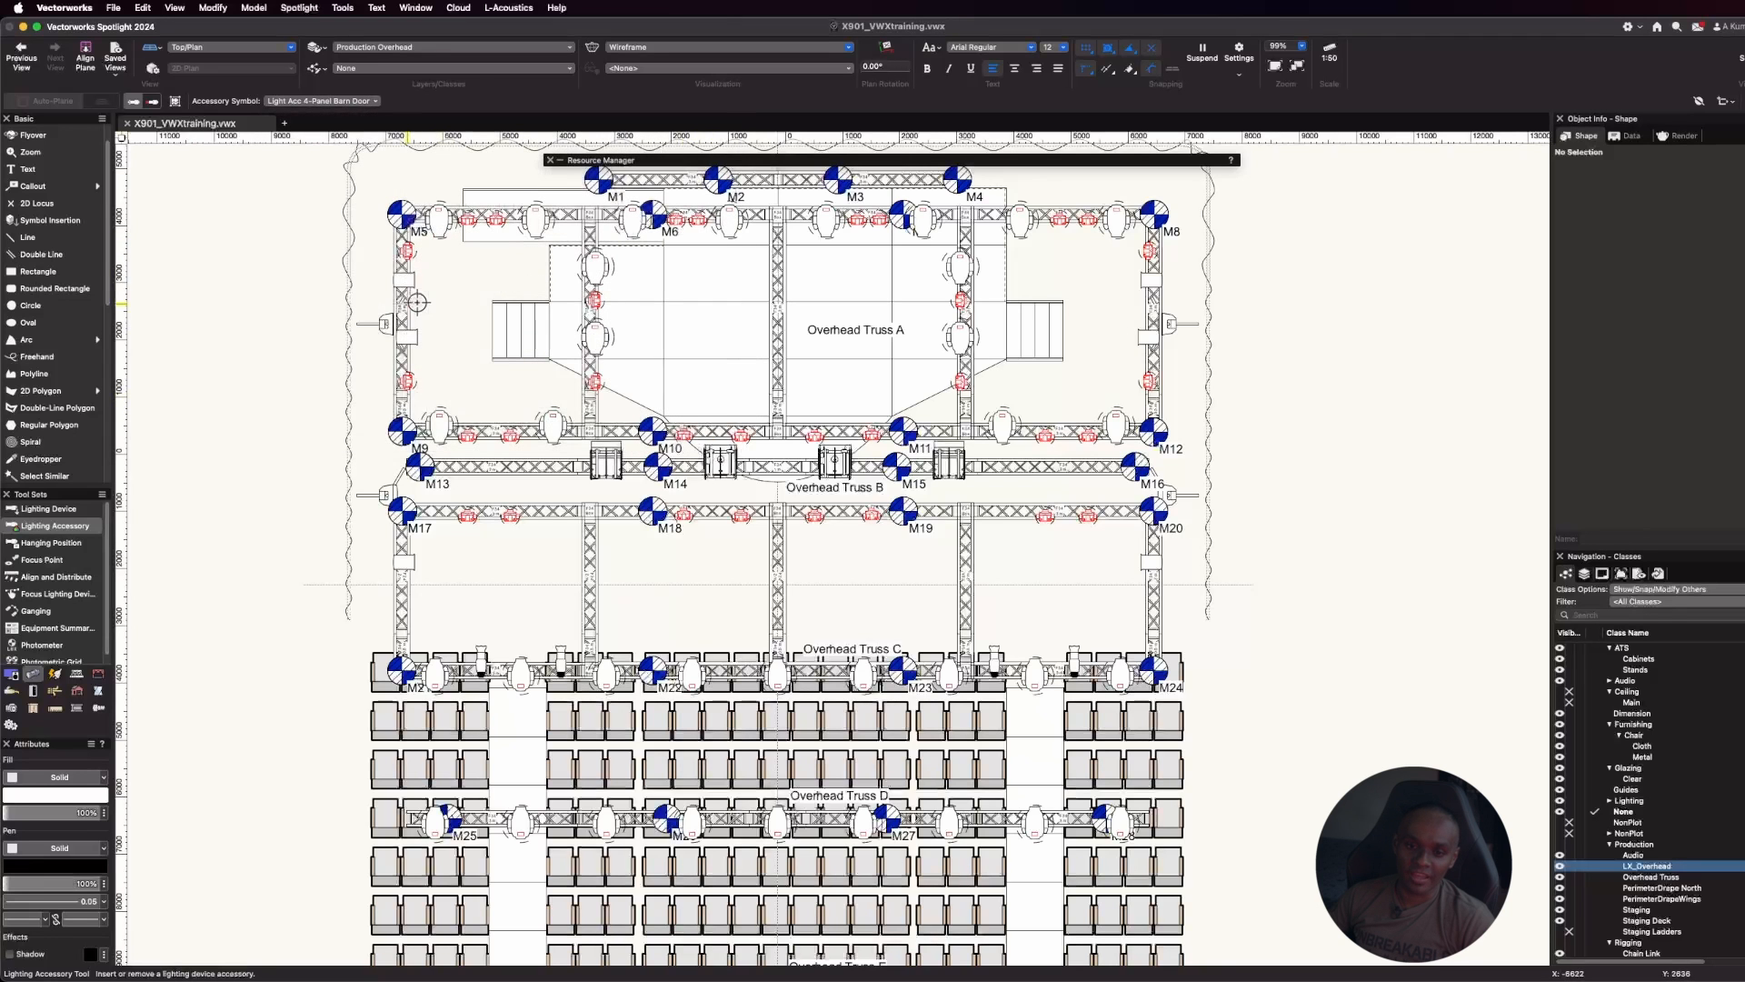
Attach the 4-panel barn door to each Fresnel on the outer side trusses, from M5 to M21 and from M8 to M24
scroll(437, 284, "up", 3)
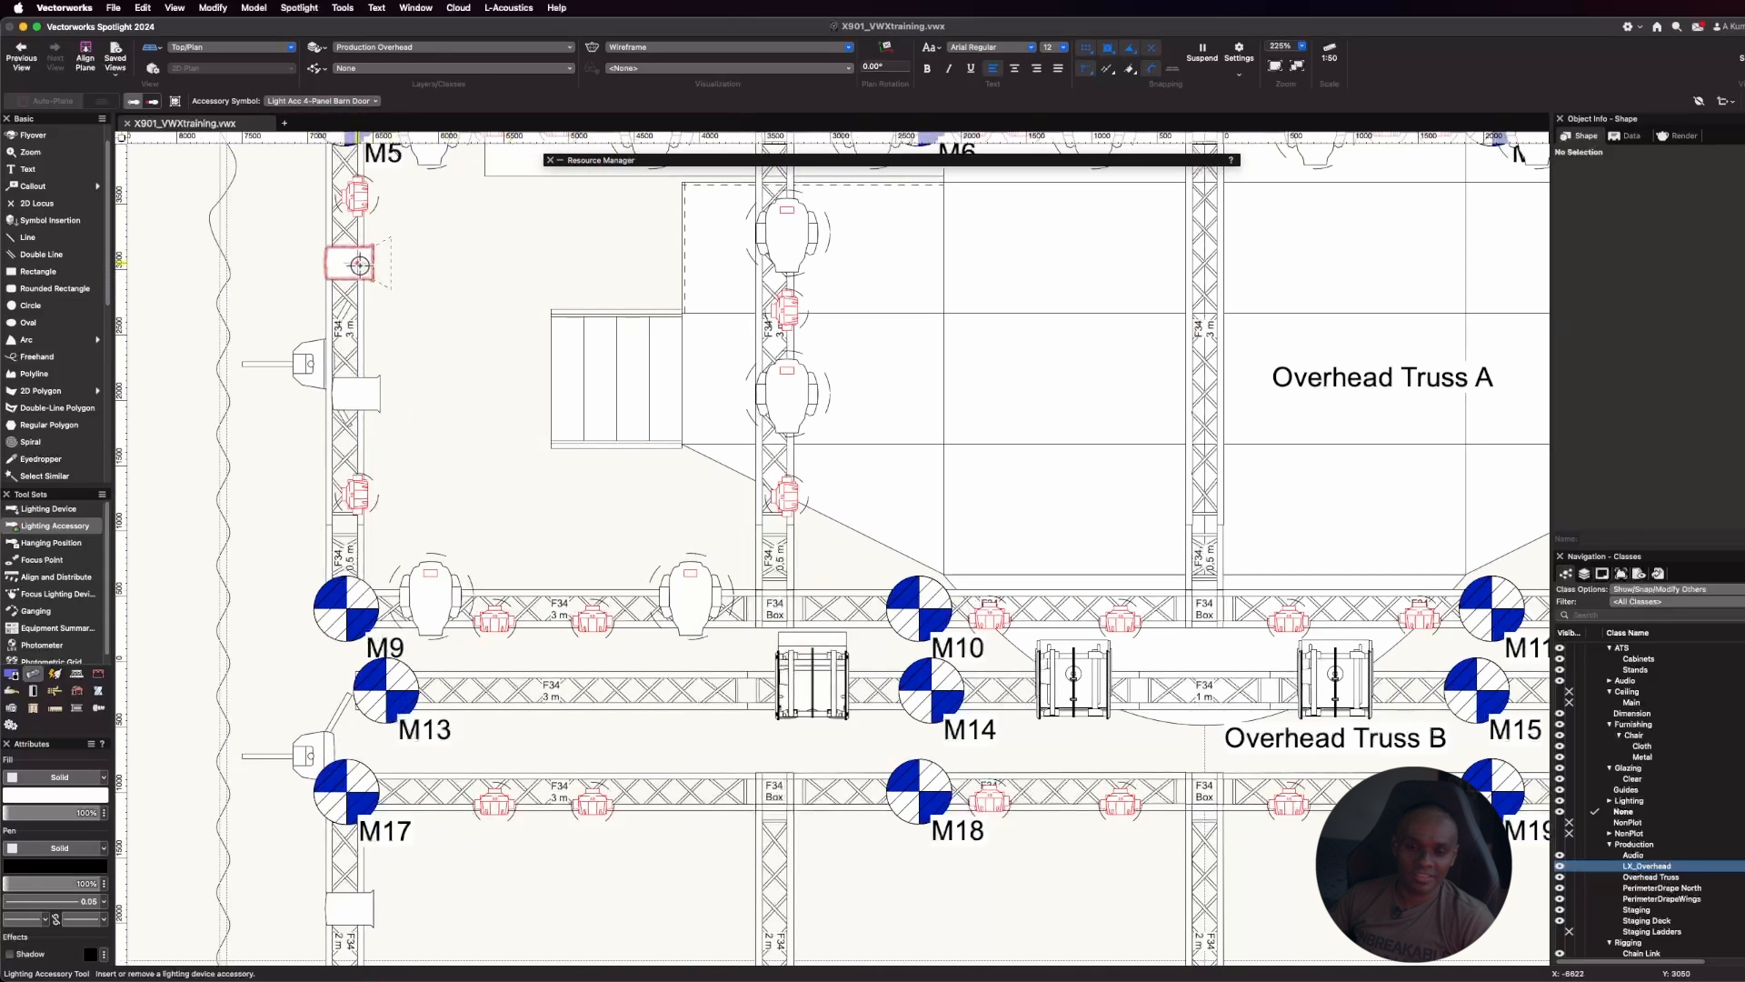
left_click(360, 264)
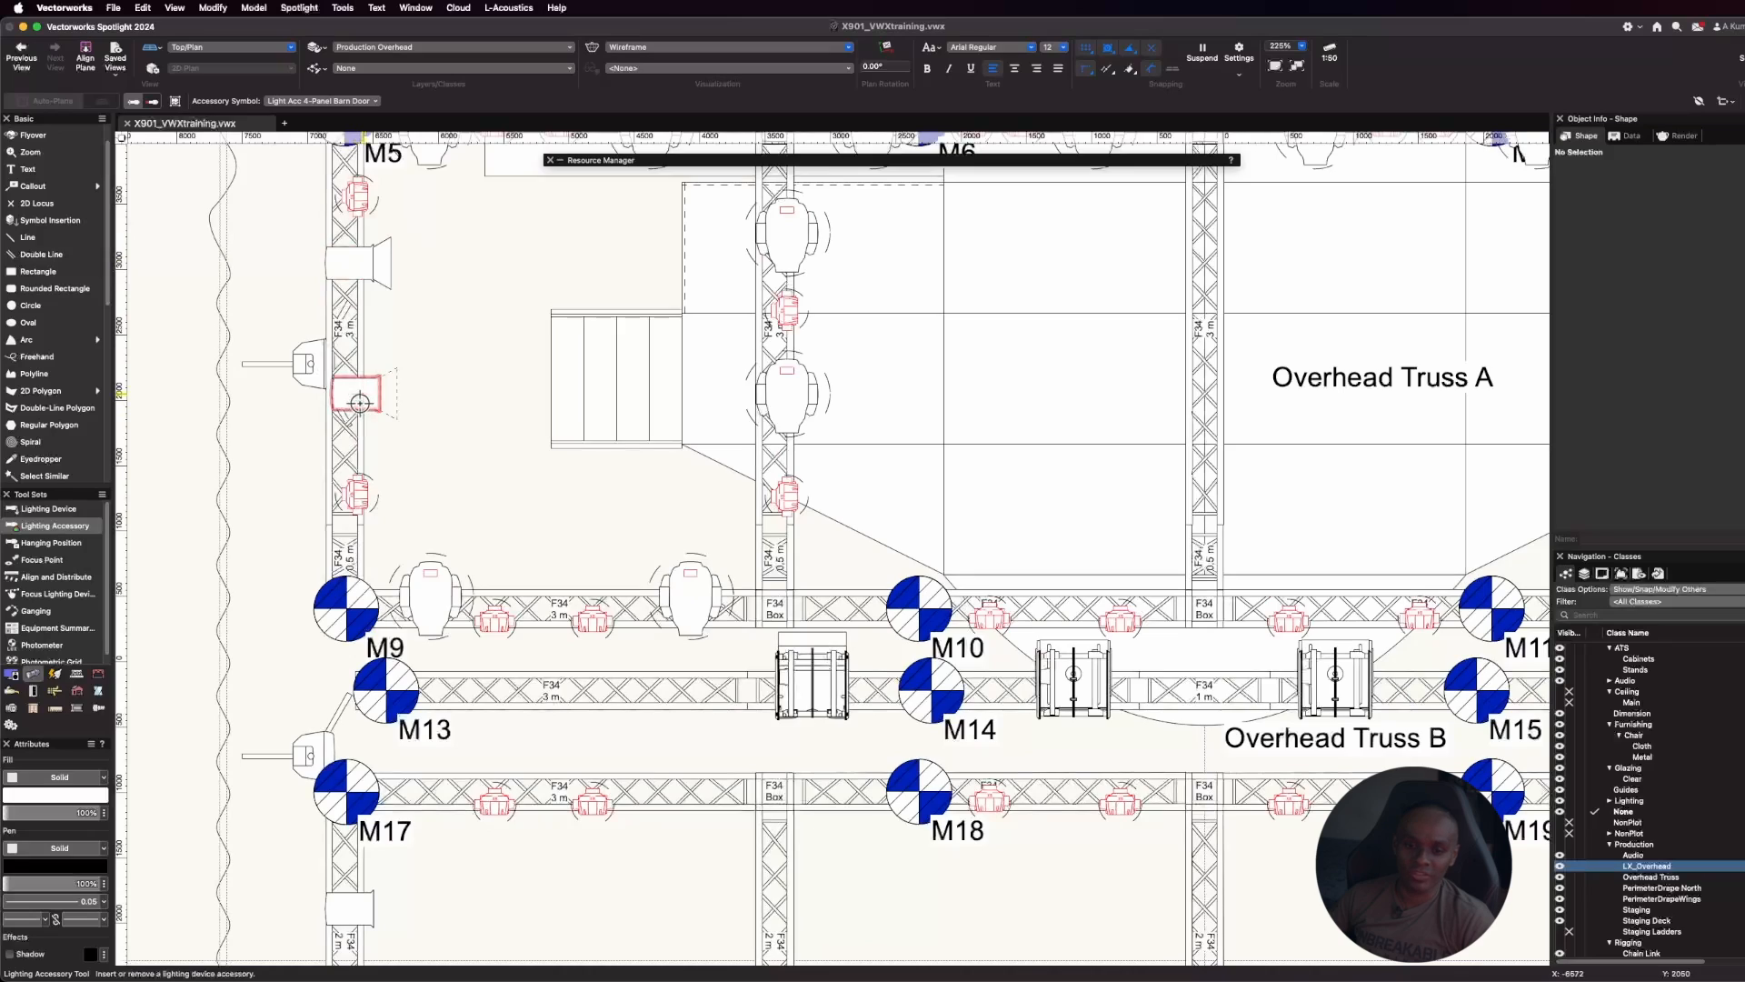
scroll(400, 254, "down", 3)
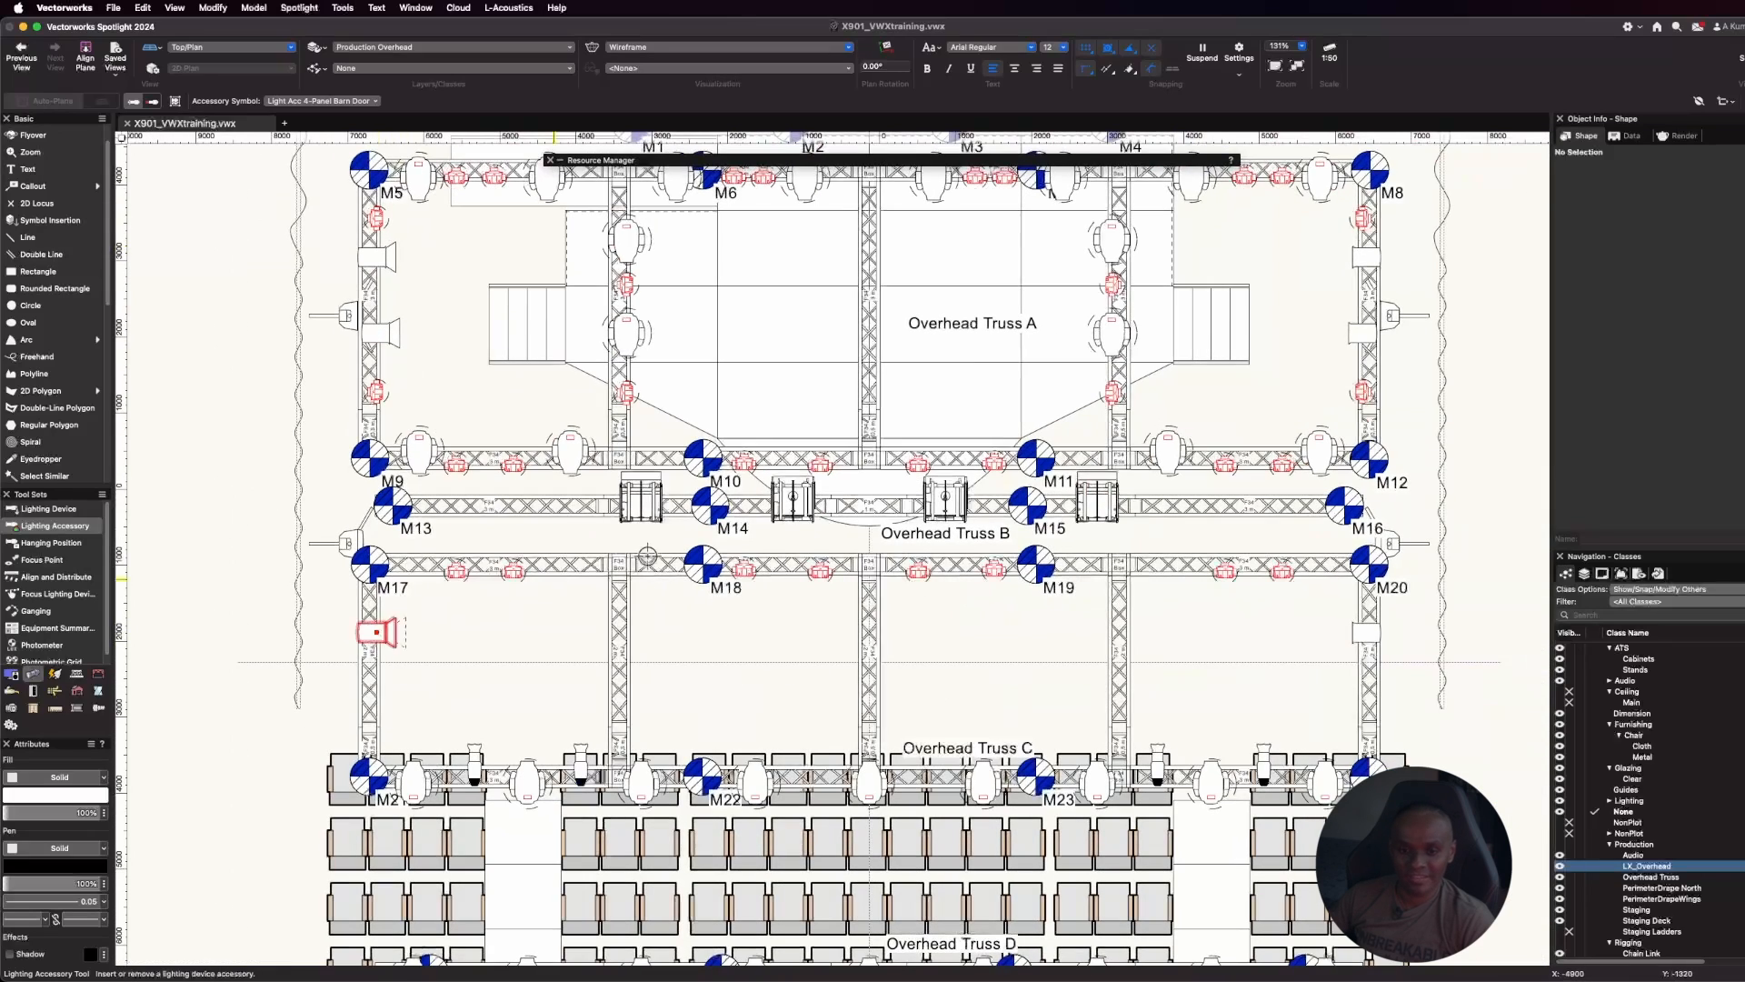
left_click(1369, 256)
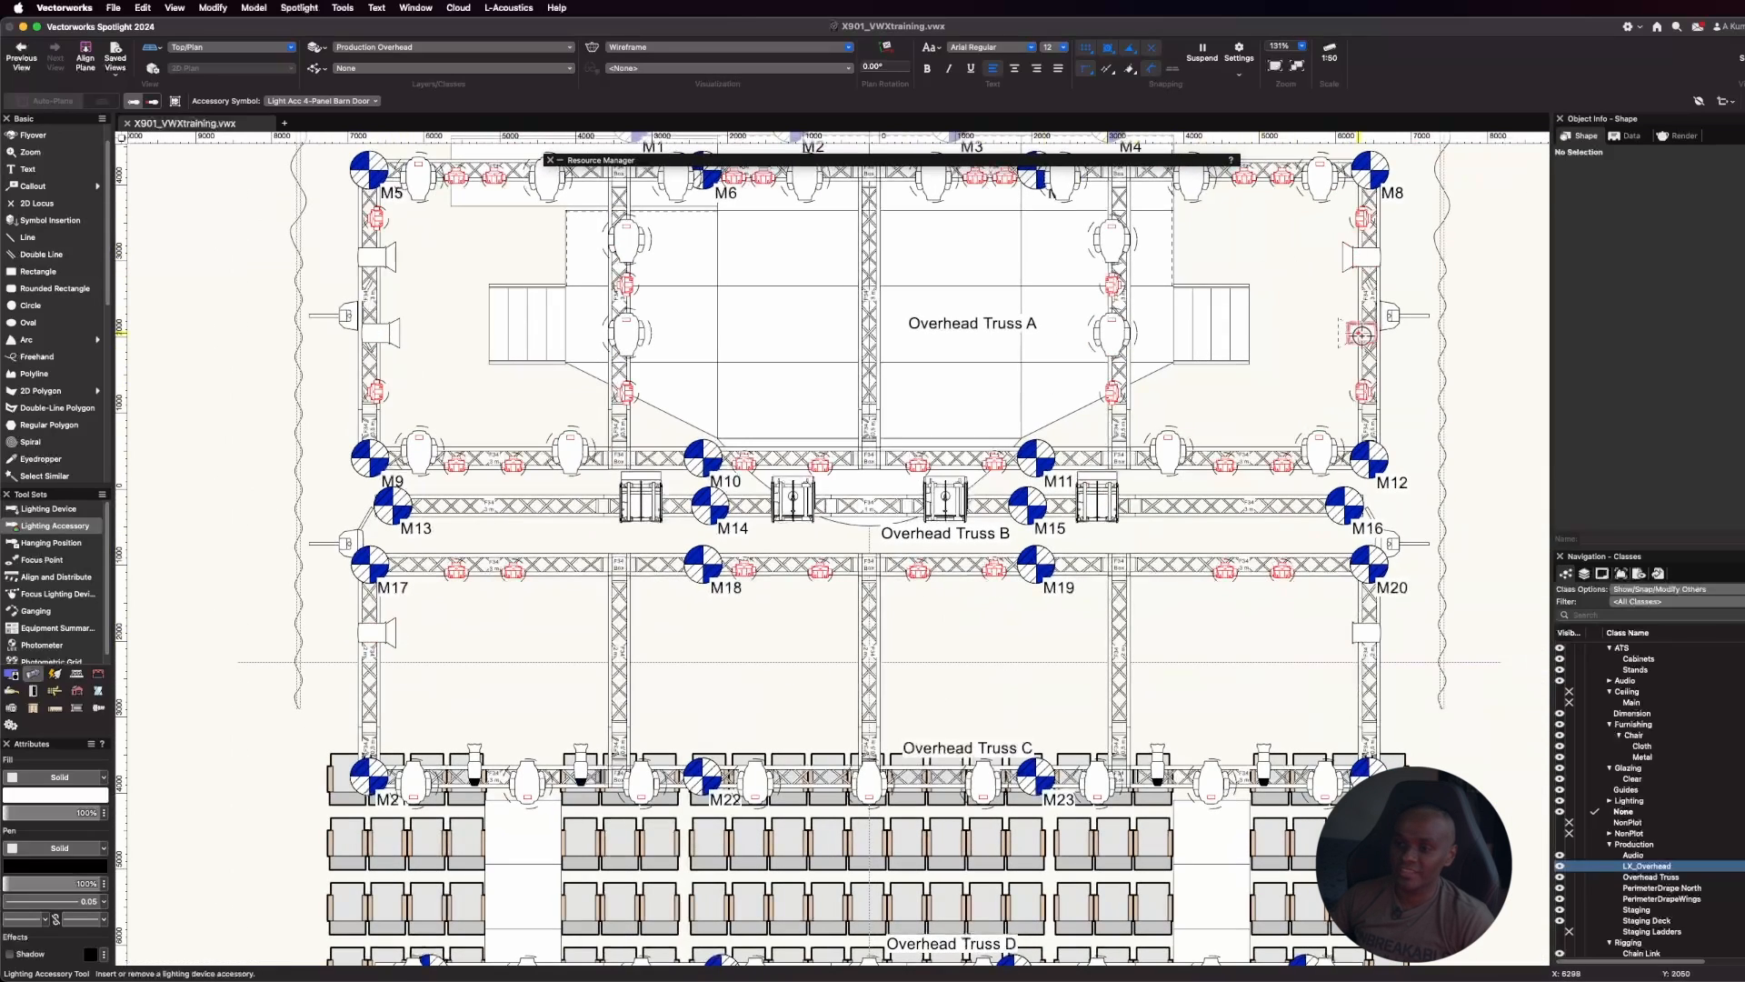
left_click(1361, 336)
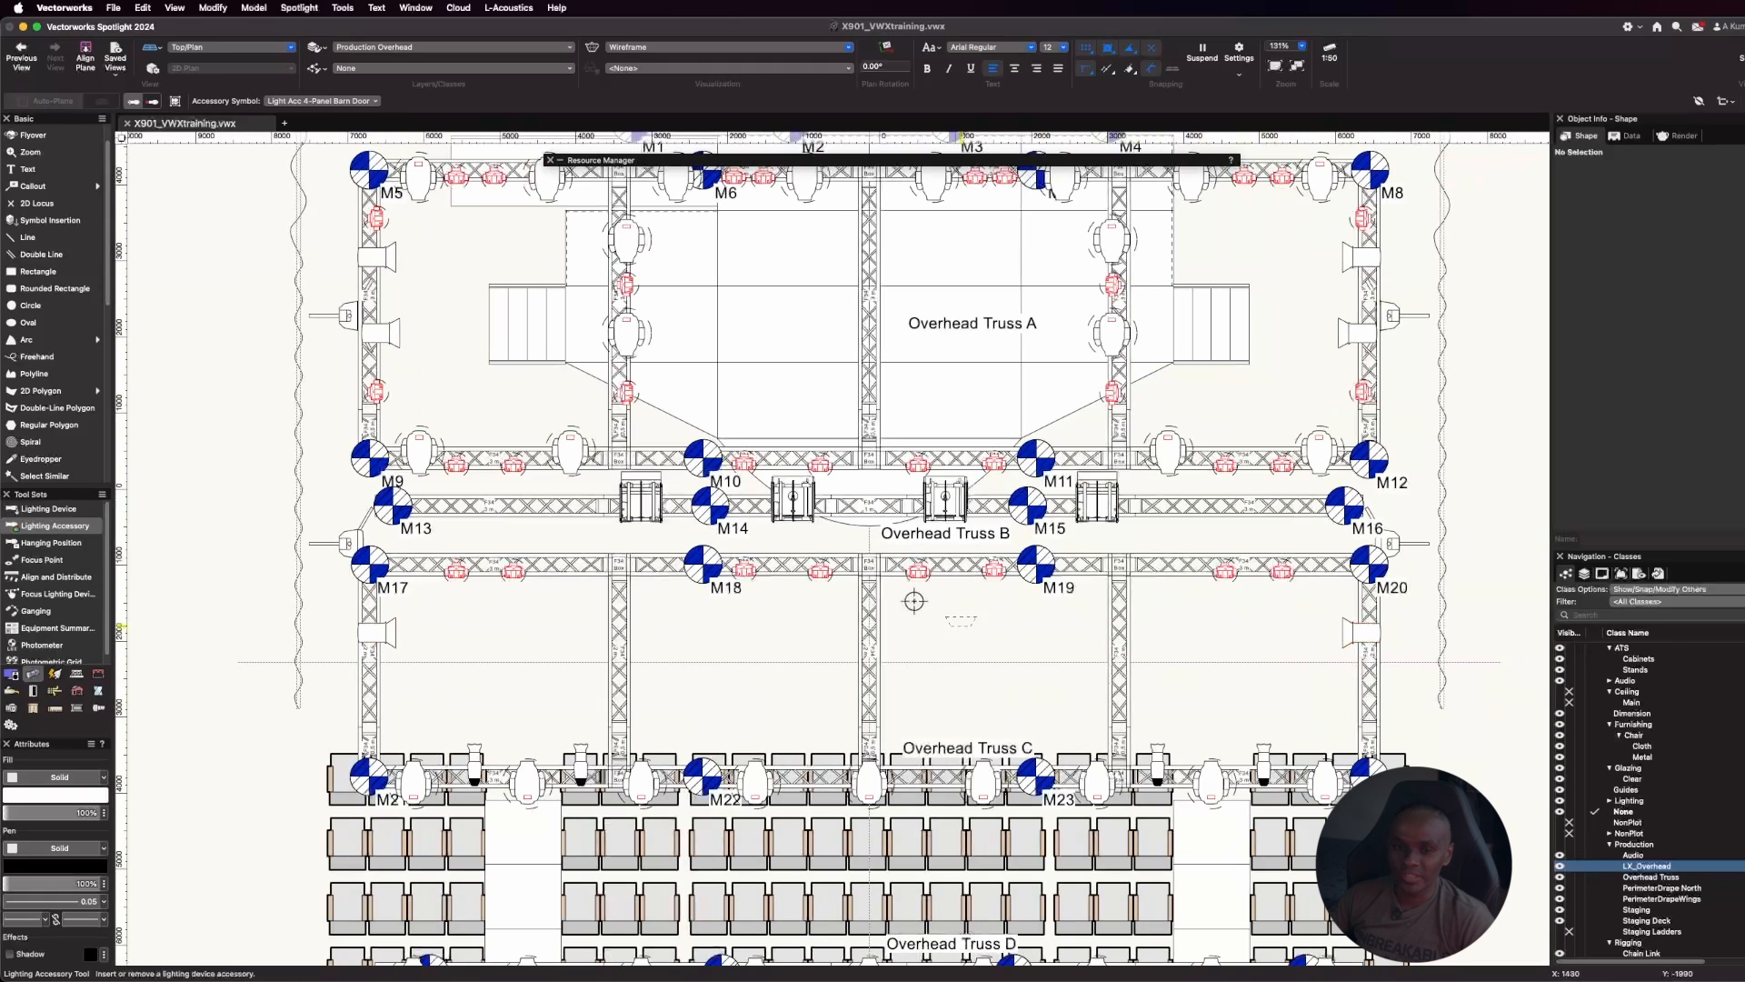
Search the accessory symbols for iris and choose Light Acc Iris as the accessory symbol
left_click(374, 101)
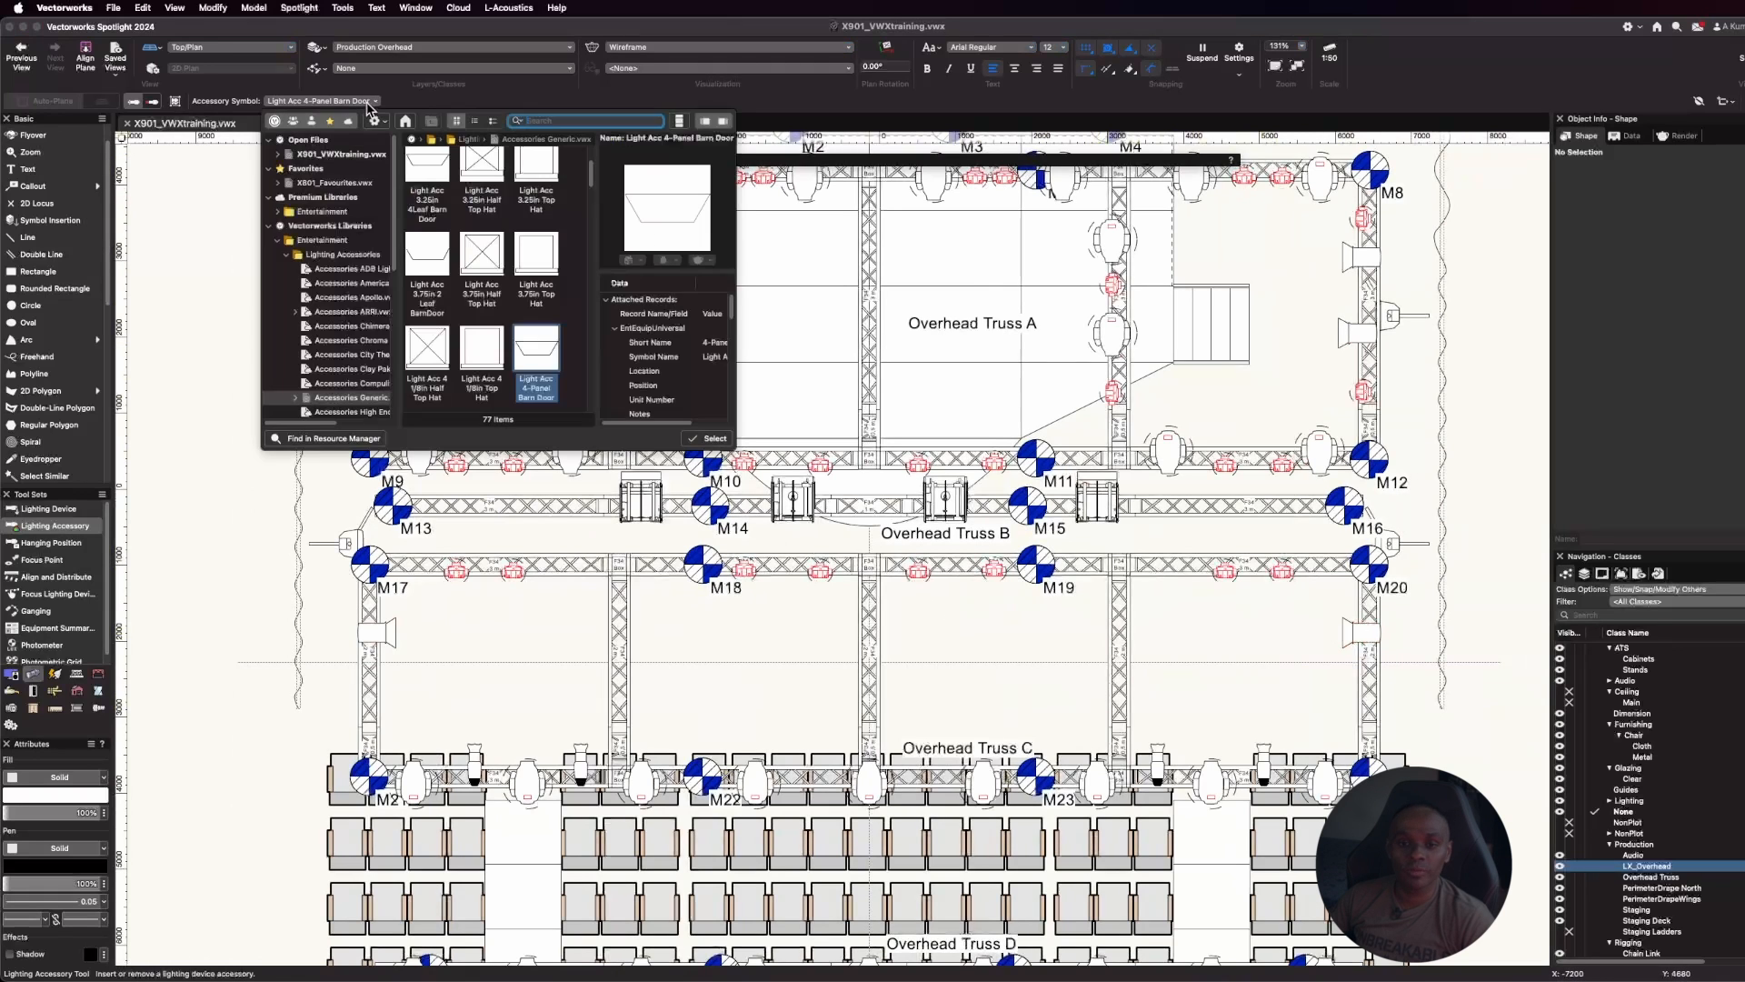
type("li")
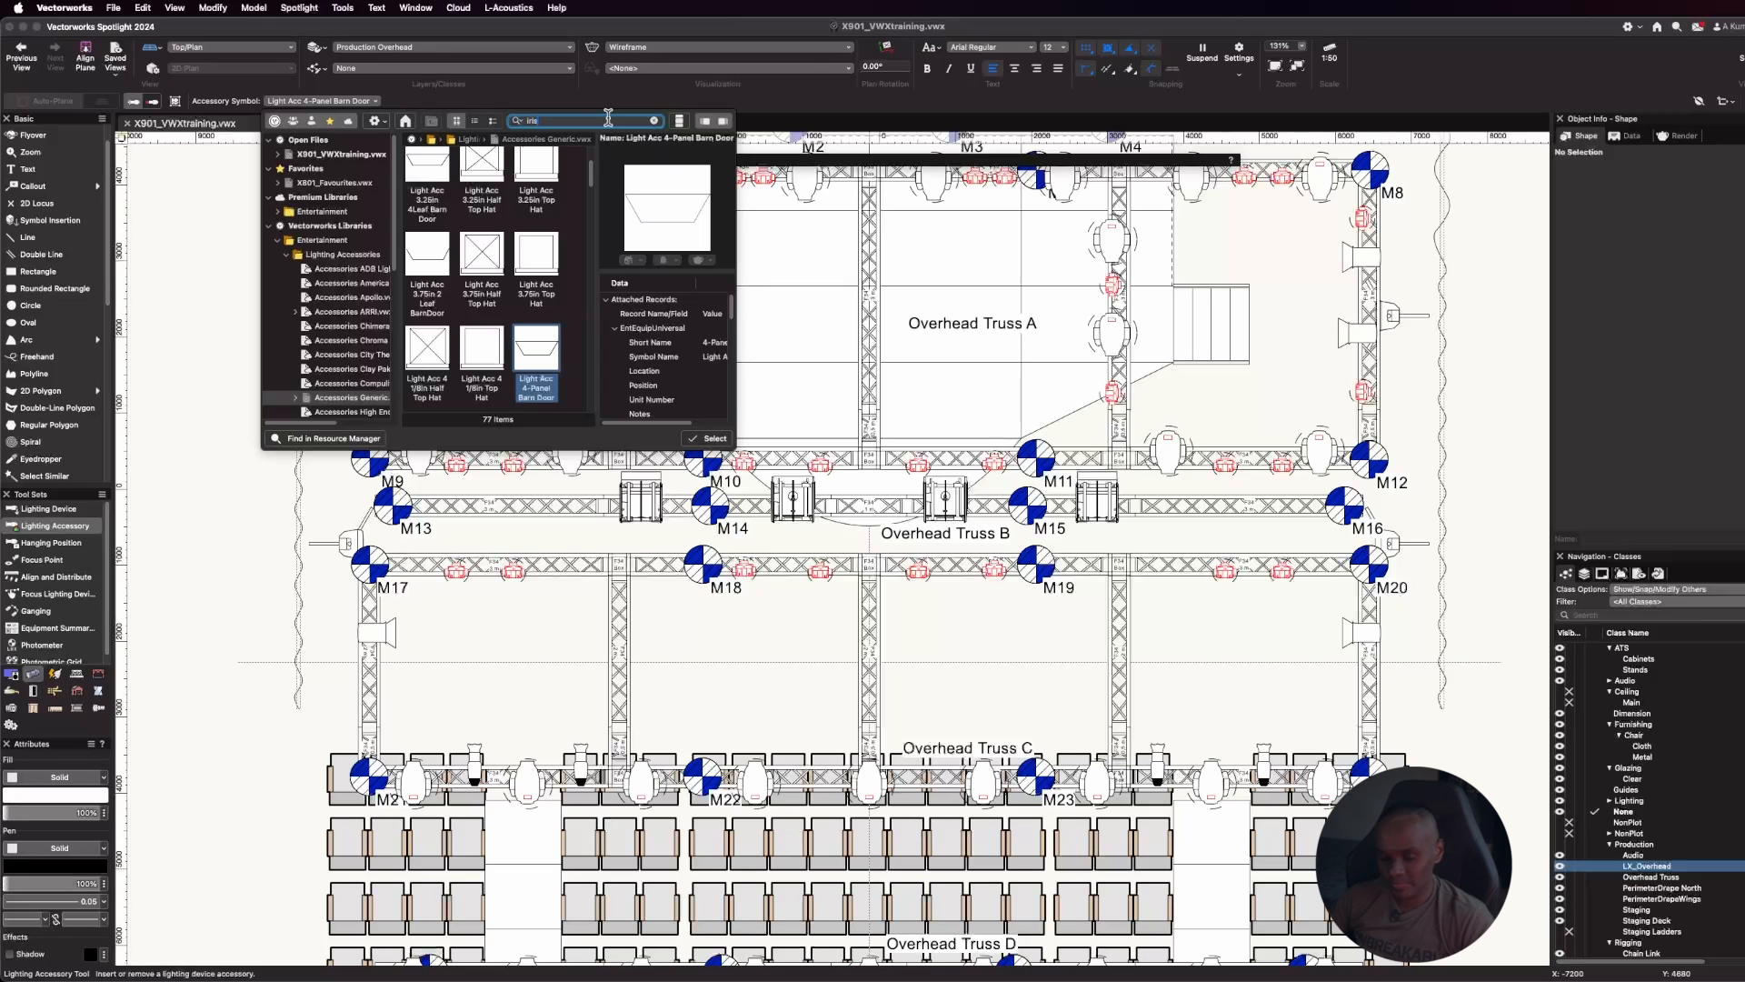
key("Return")
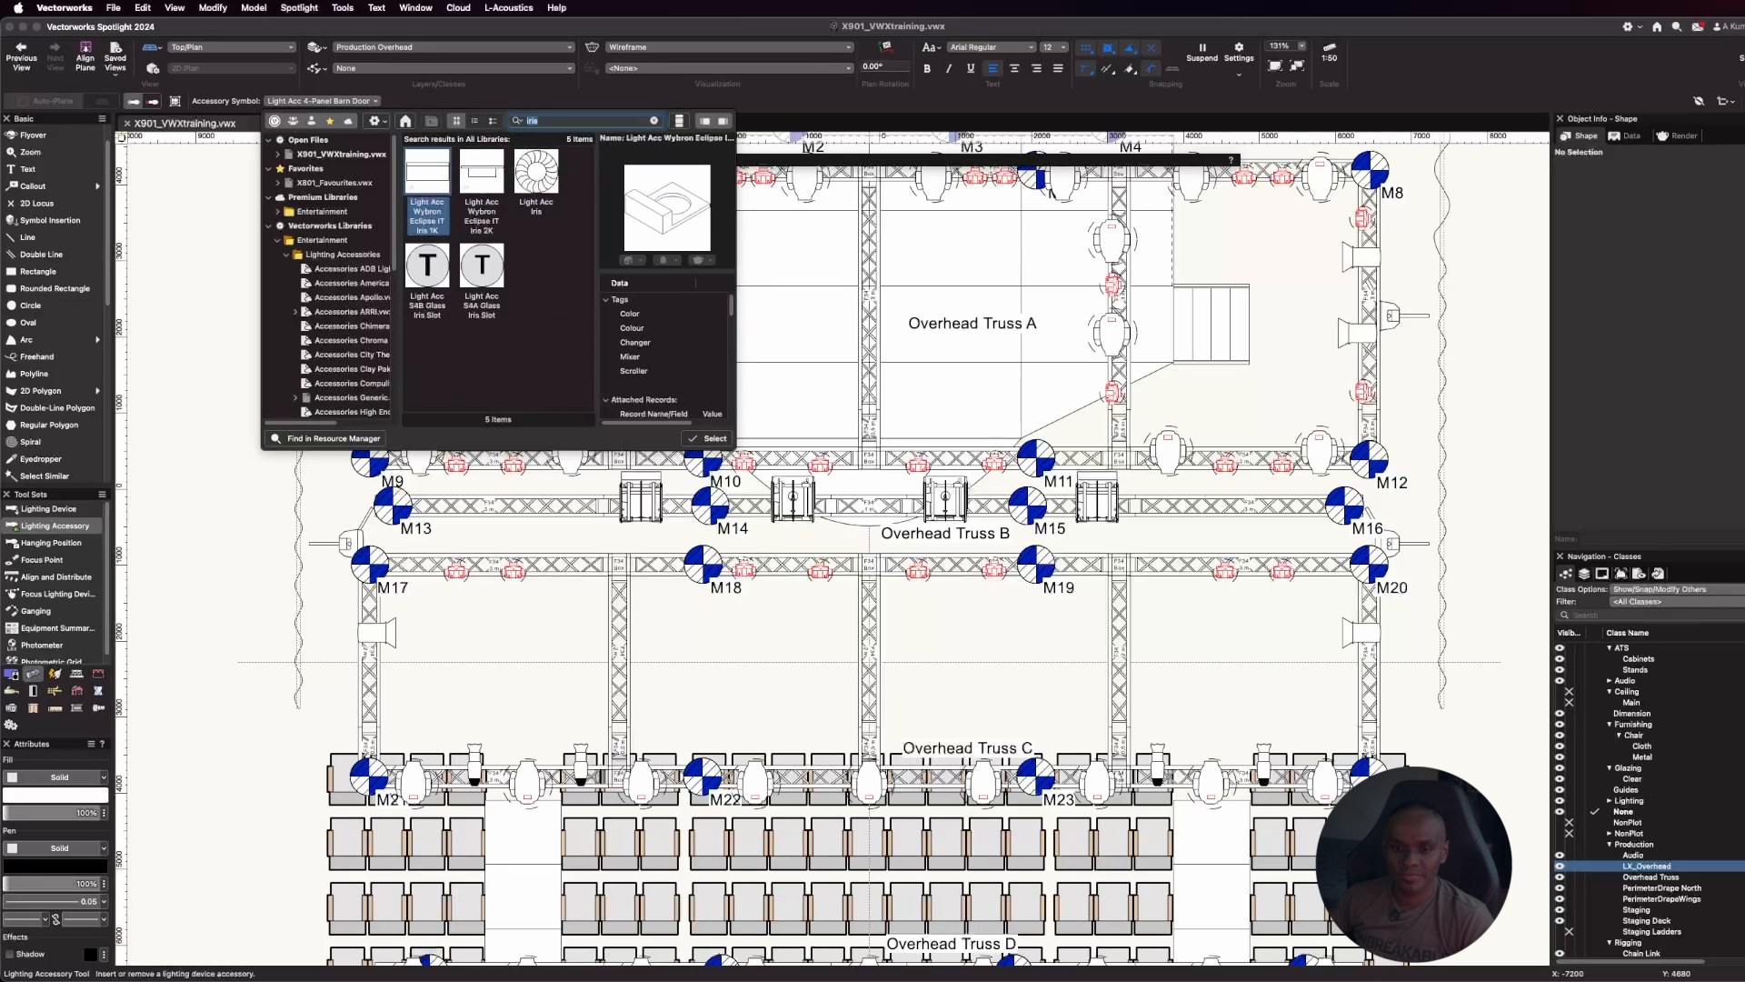
left_click(540, 179)
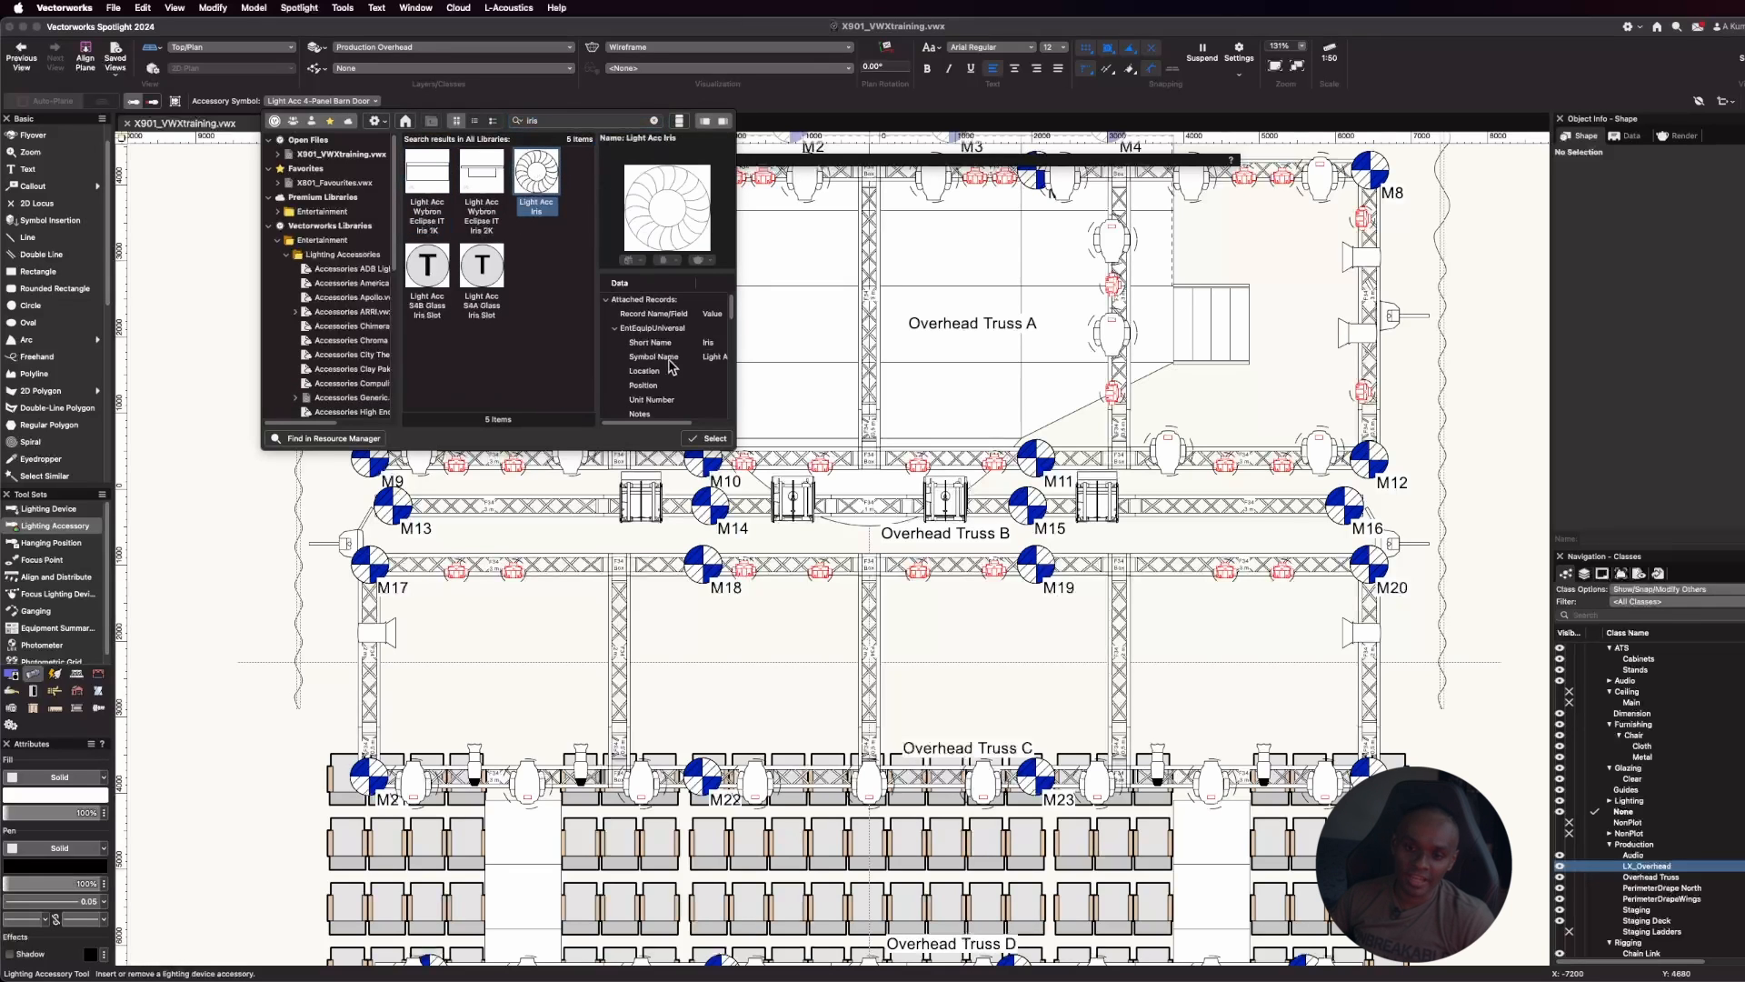
left_click(709, 438)
Attach the iris accessory to the four Source 4 profiles on Overhead Truss C
scroll(571, 492, "down", 1)
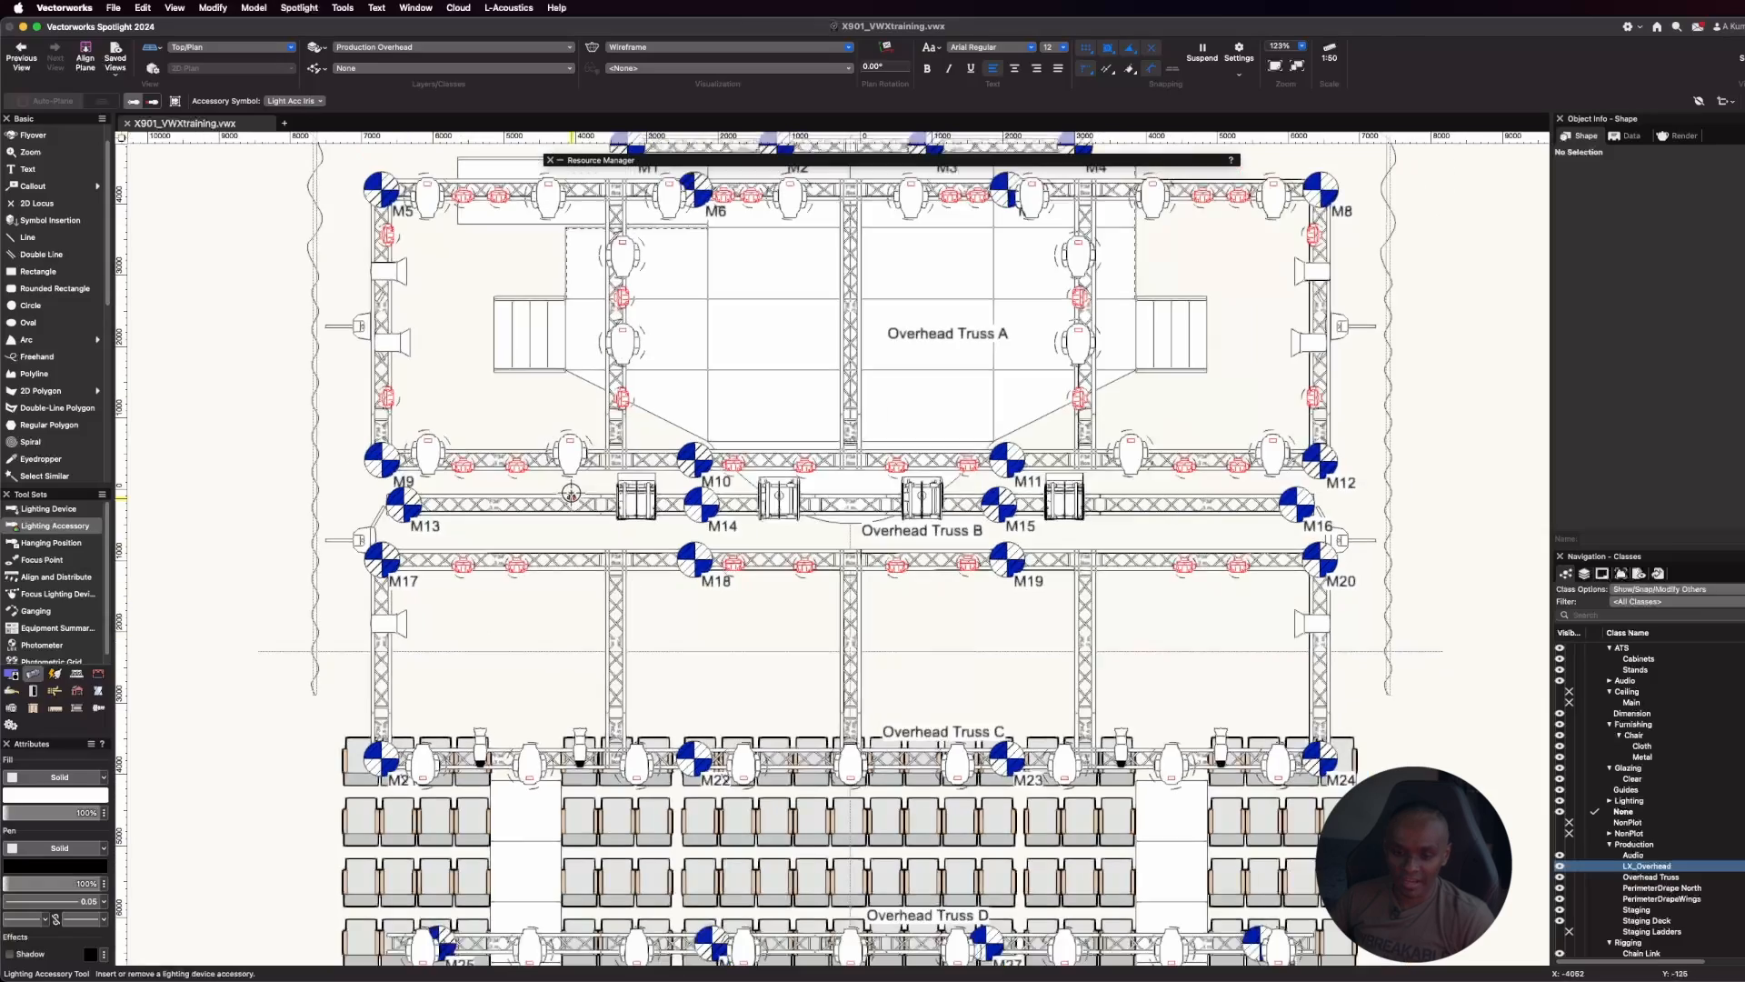
scroll(507, 743, "up", 5)
left_click(447, 768)
left_click(689, 768)
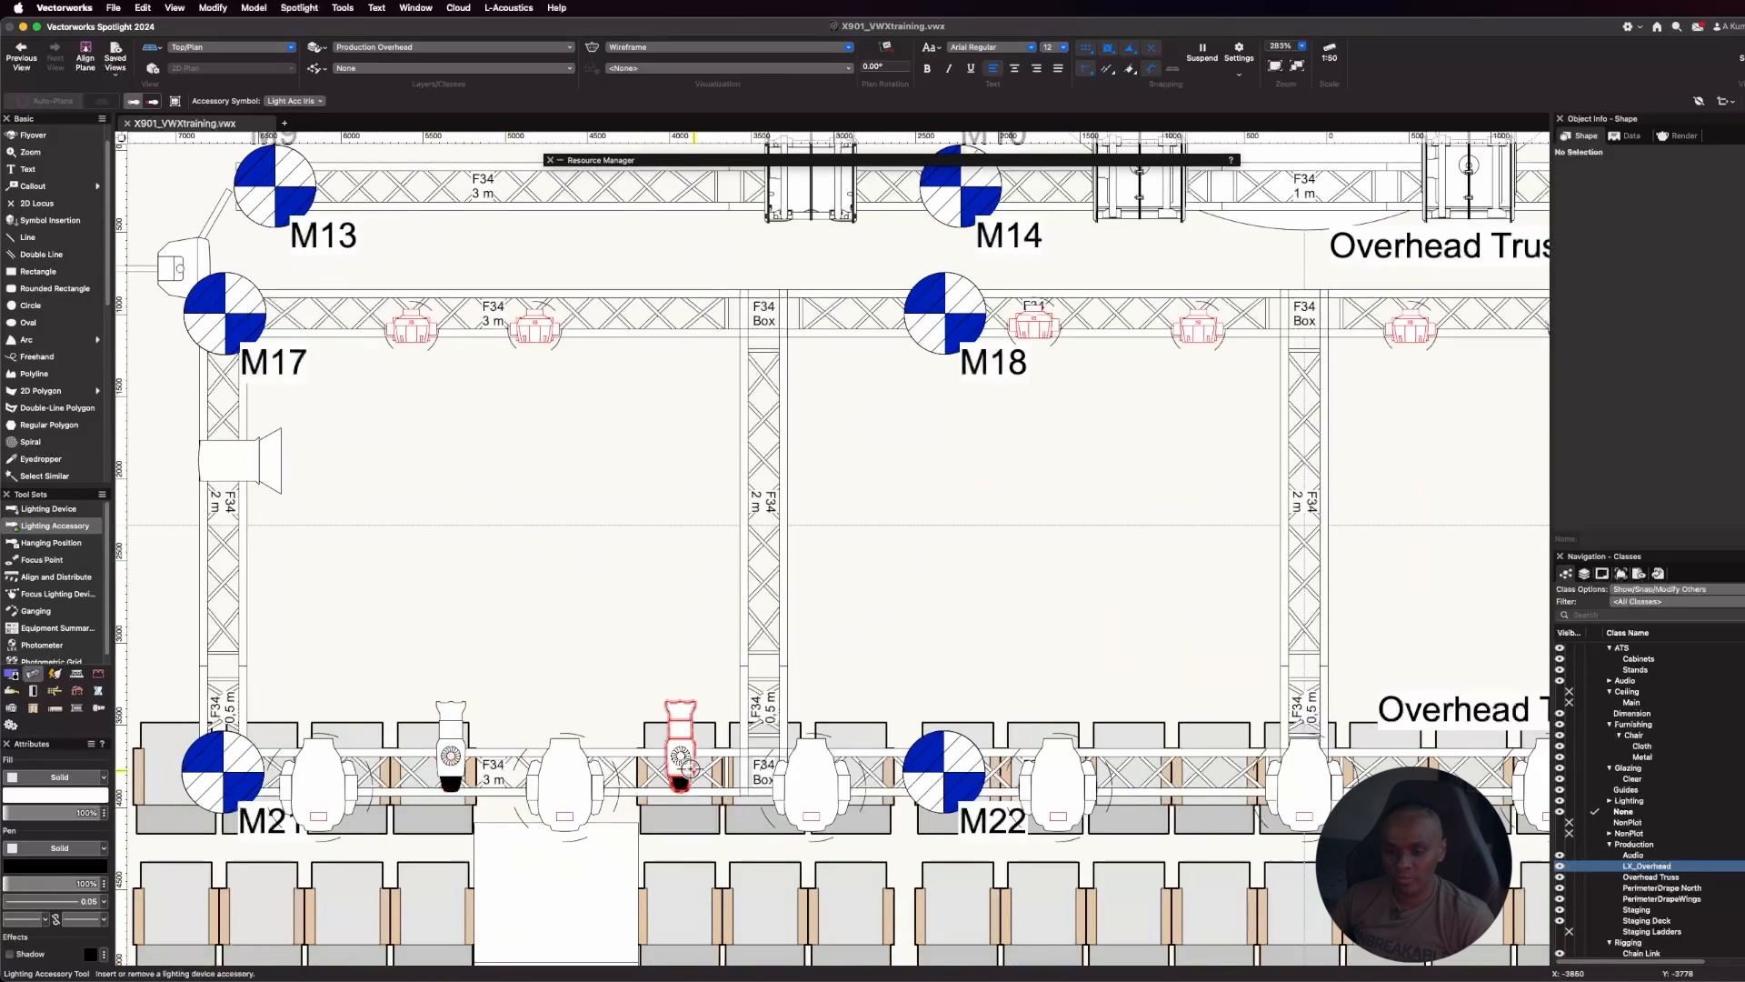
scroll(499, 584, "down", 2)
scroll(905, 690, "down", 3)
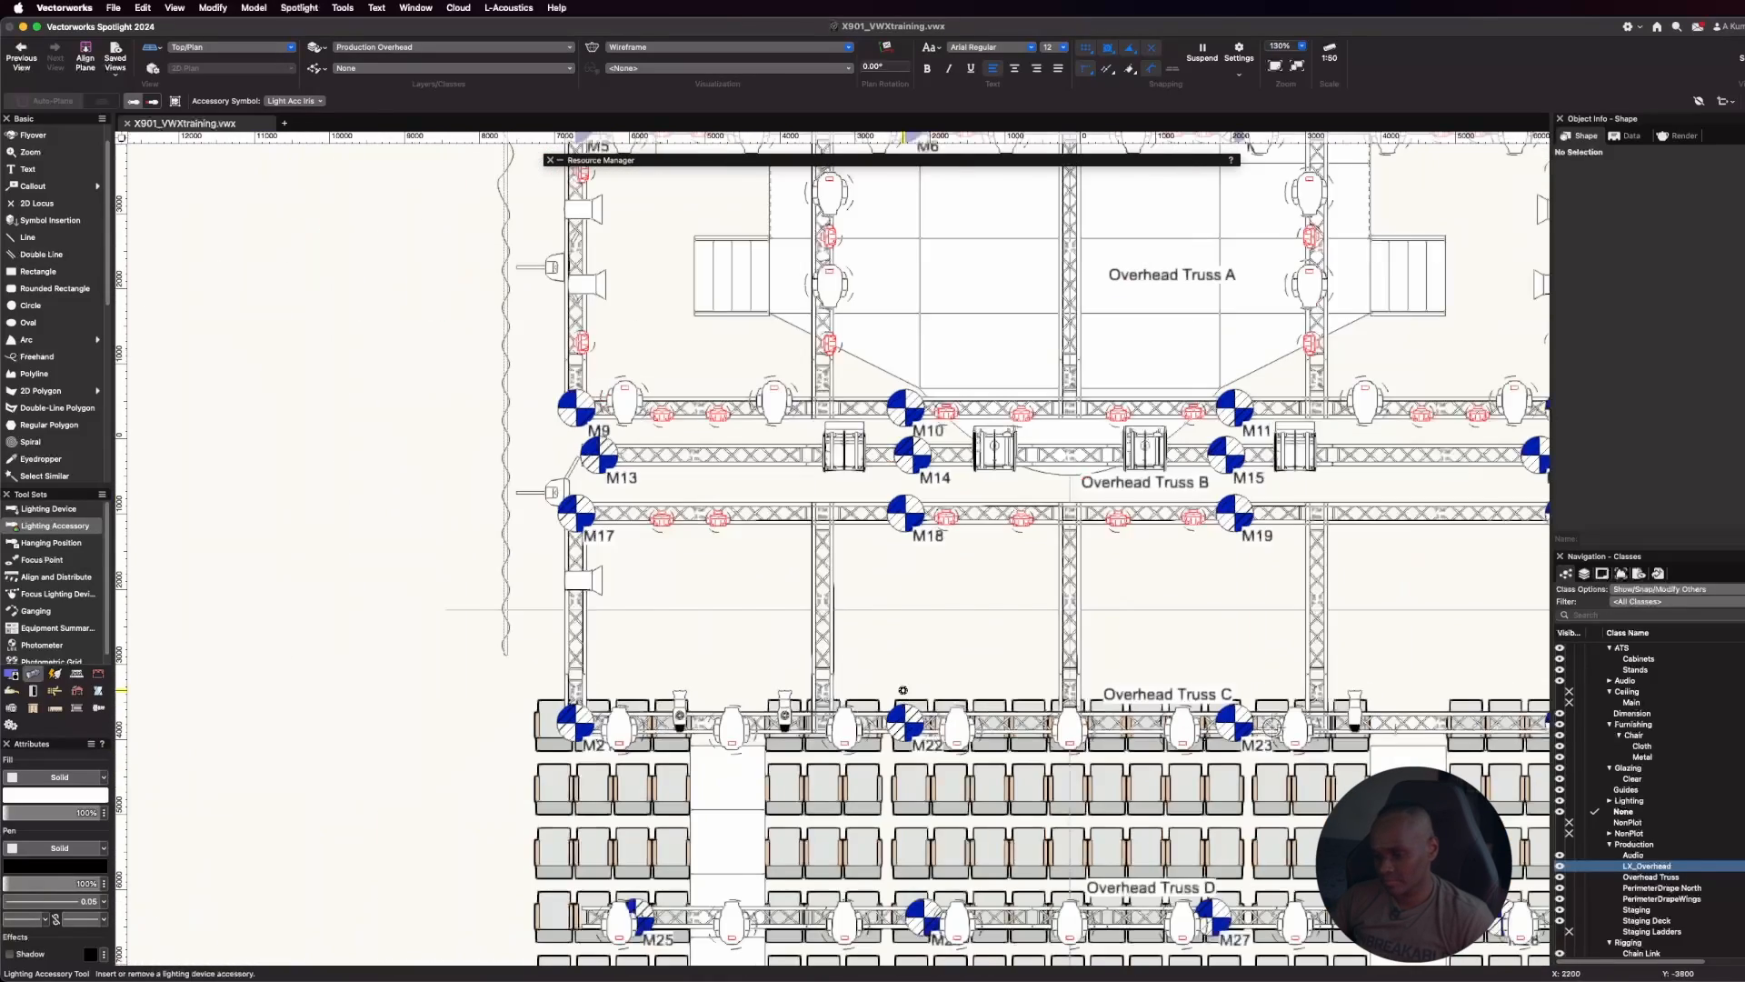
scroll(1346, 713, "down", 1)
scroll(1063, 636, "down", 2)
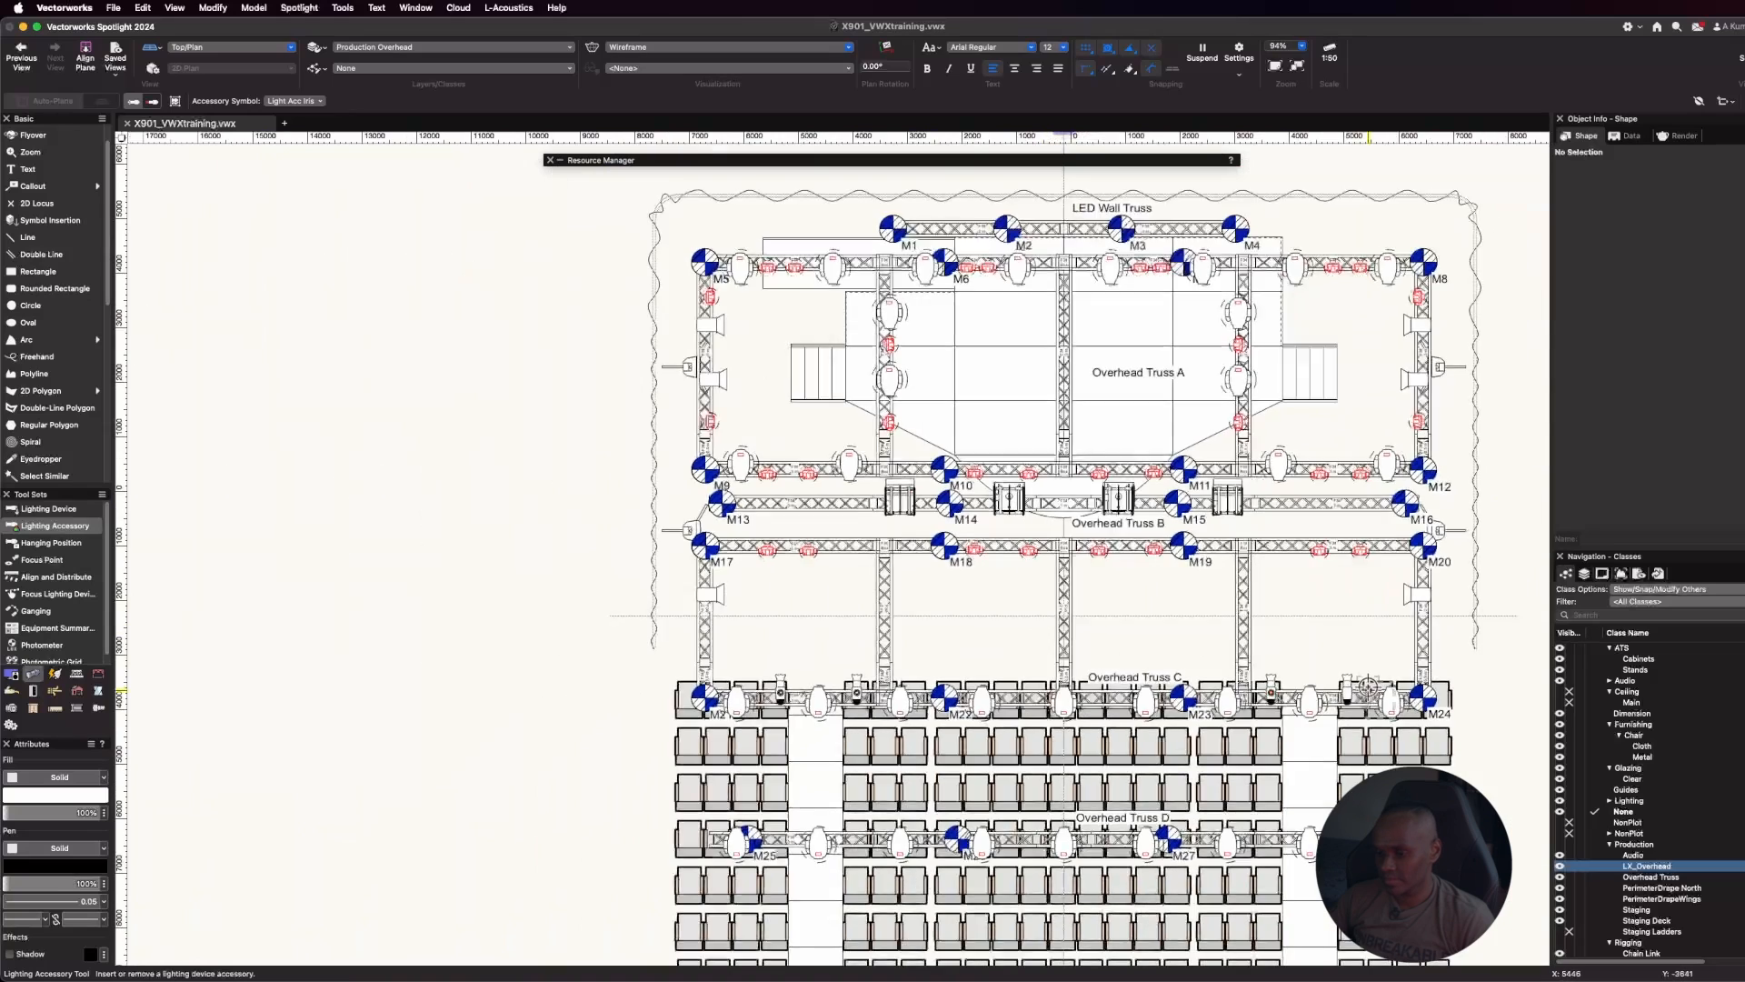
scroll(1368, 687, "up", 3)
Check the list of accessories attached to the Source 4 just beyond M23, and clear the selection
key("x")
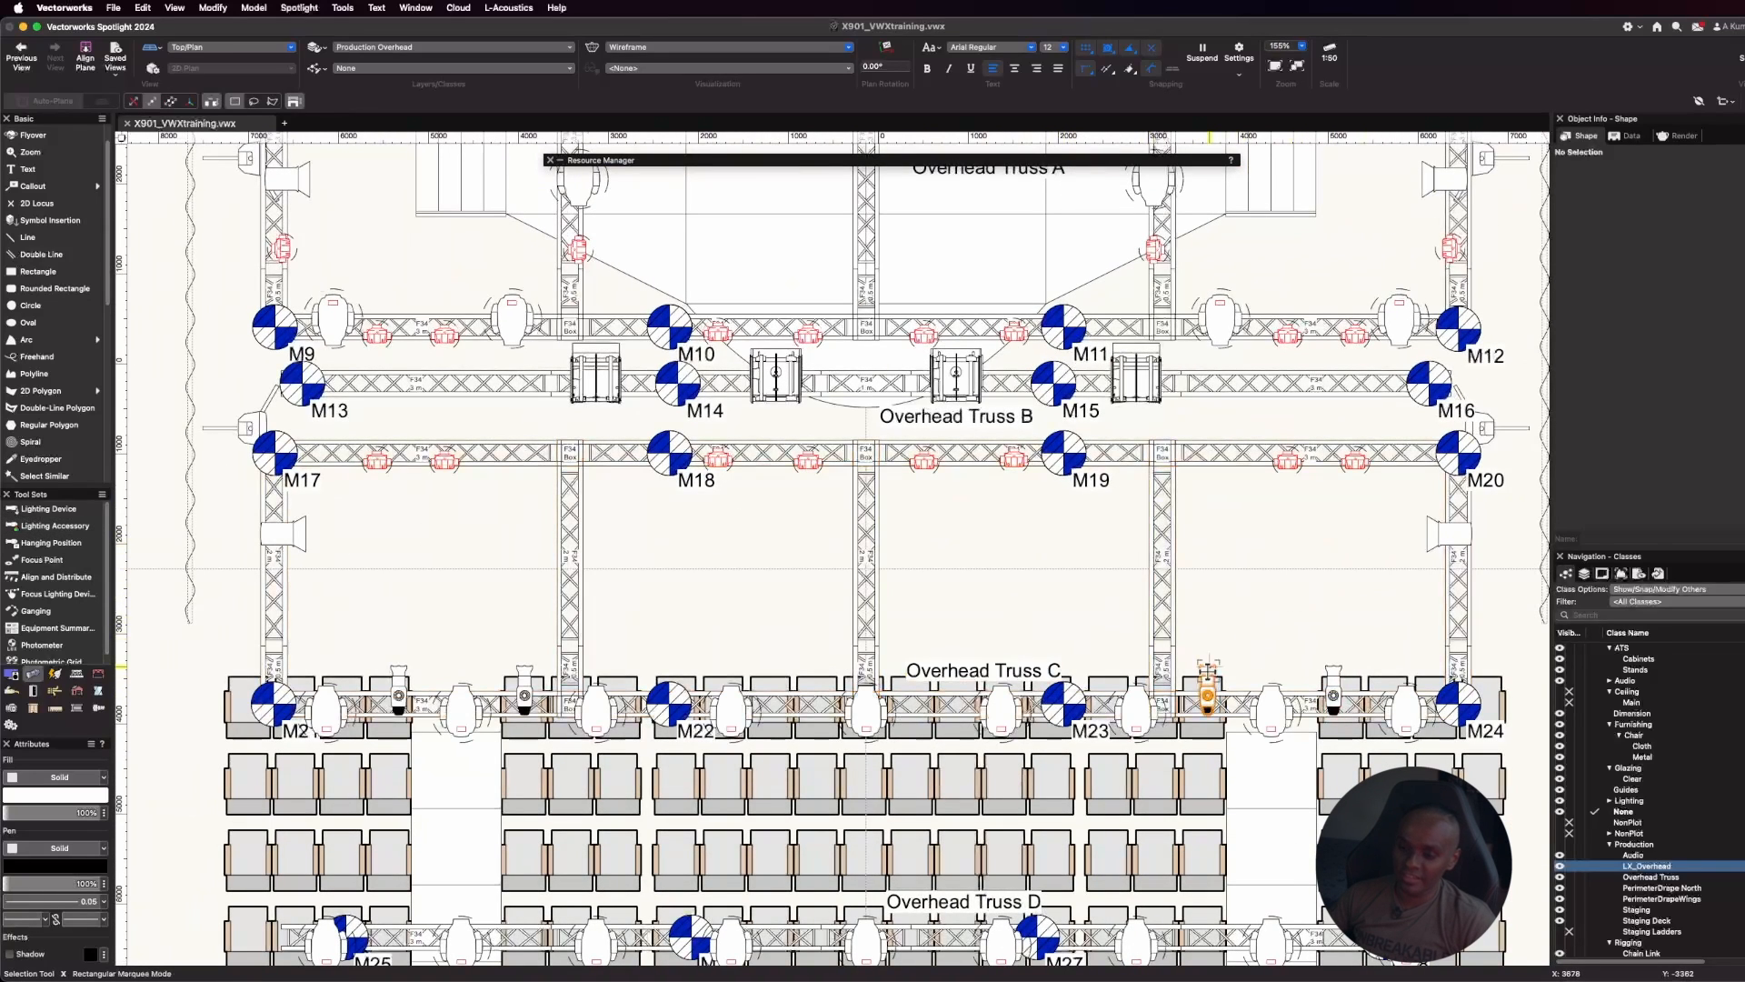
left_click(1207, 677)
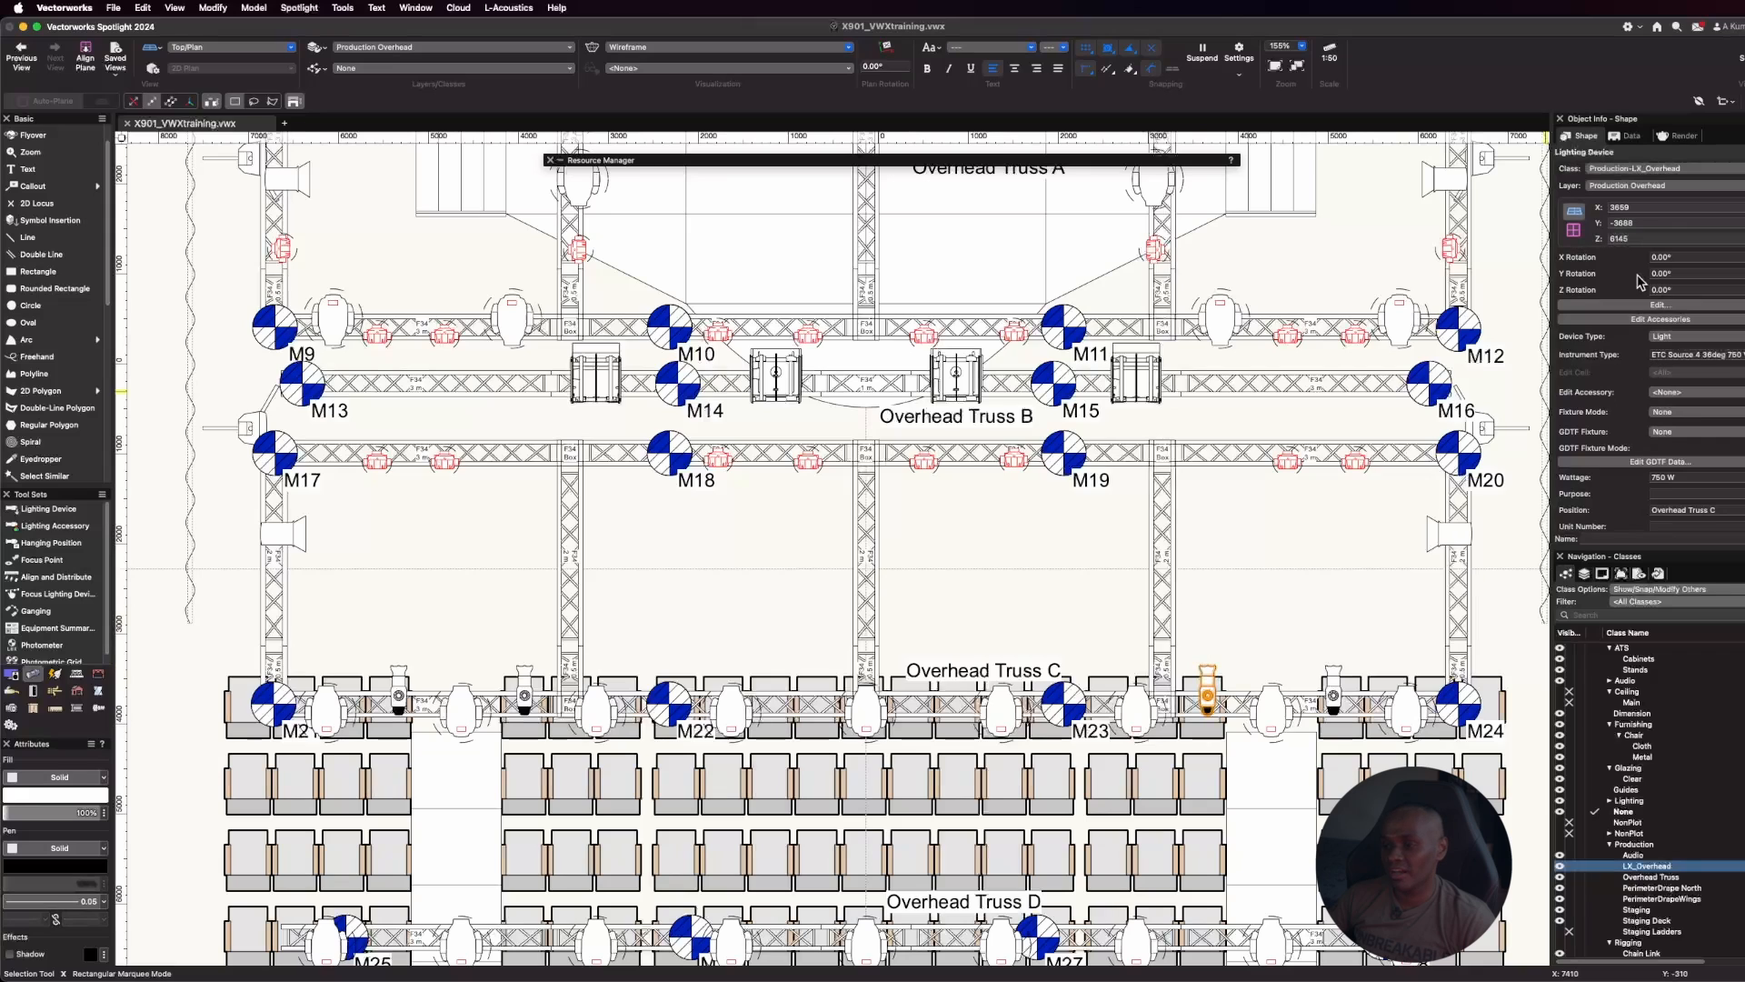
left_click(1720, 391)
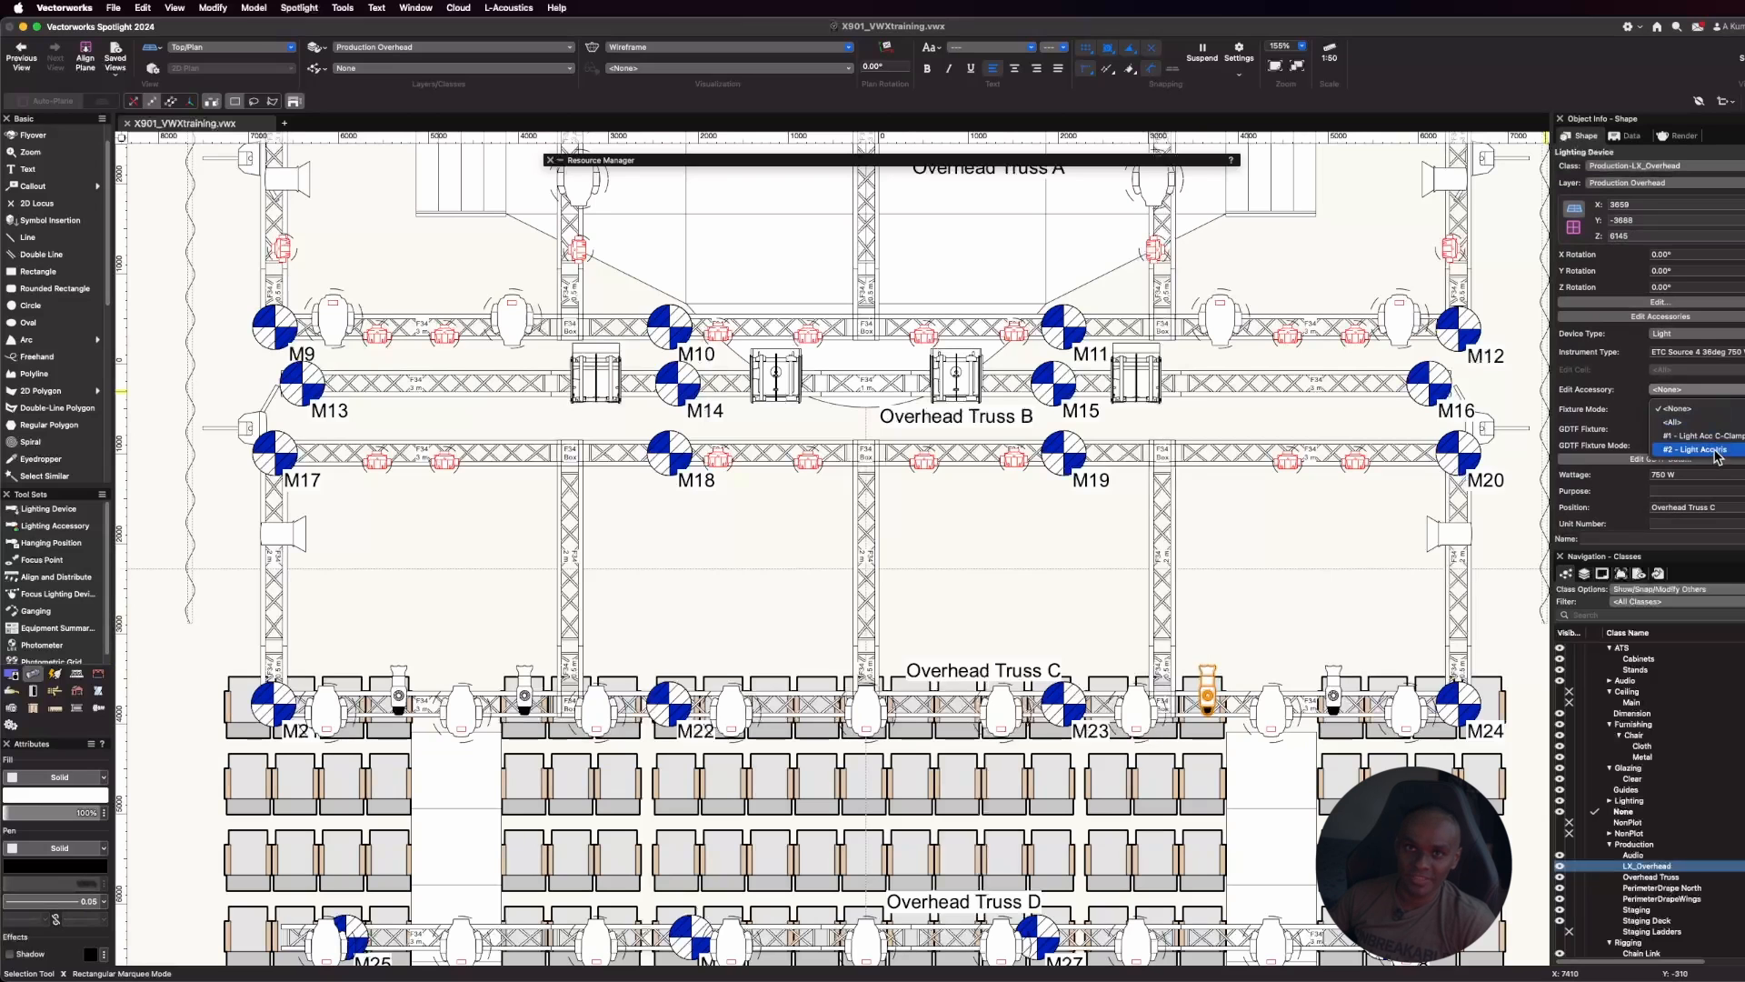
left_click(1520, 394)
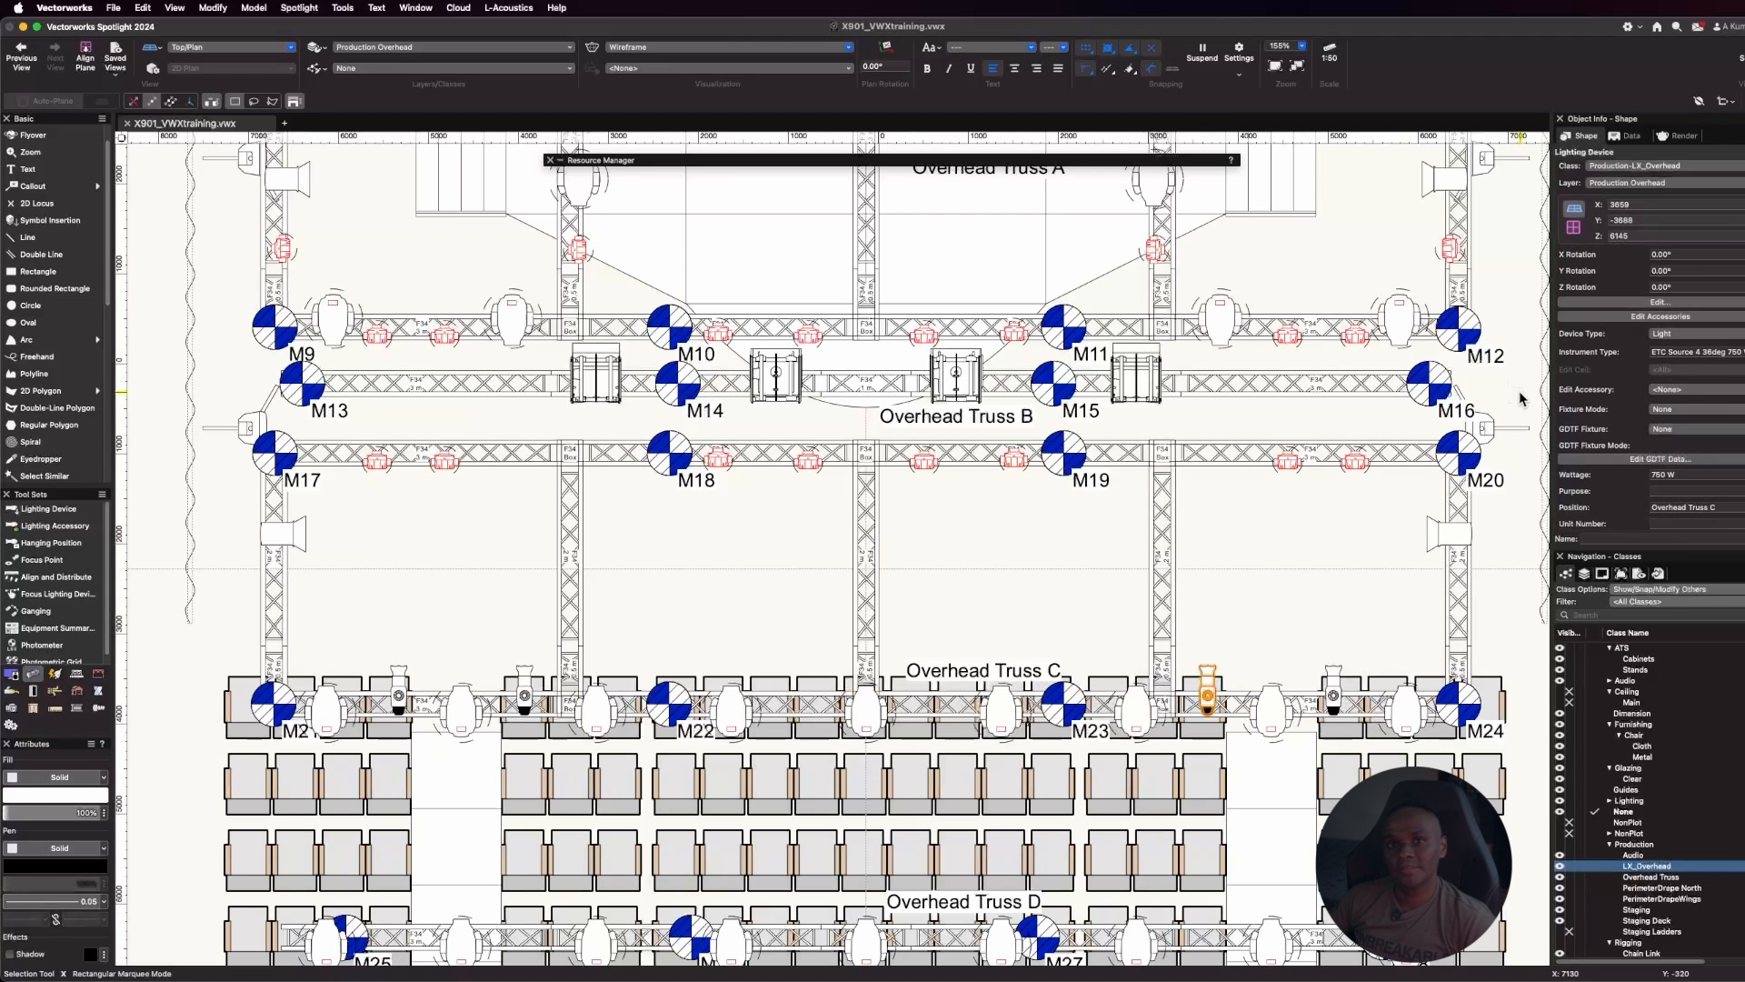
left_click(1520, 398)
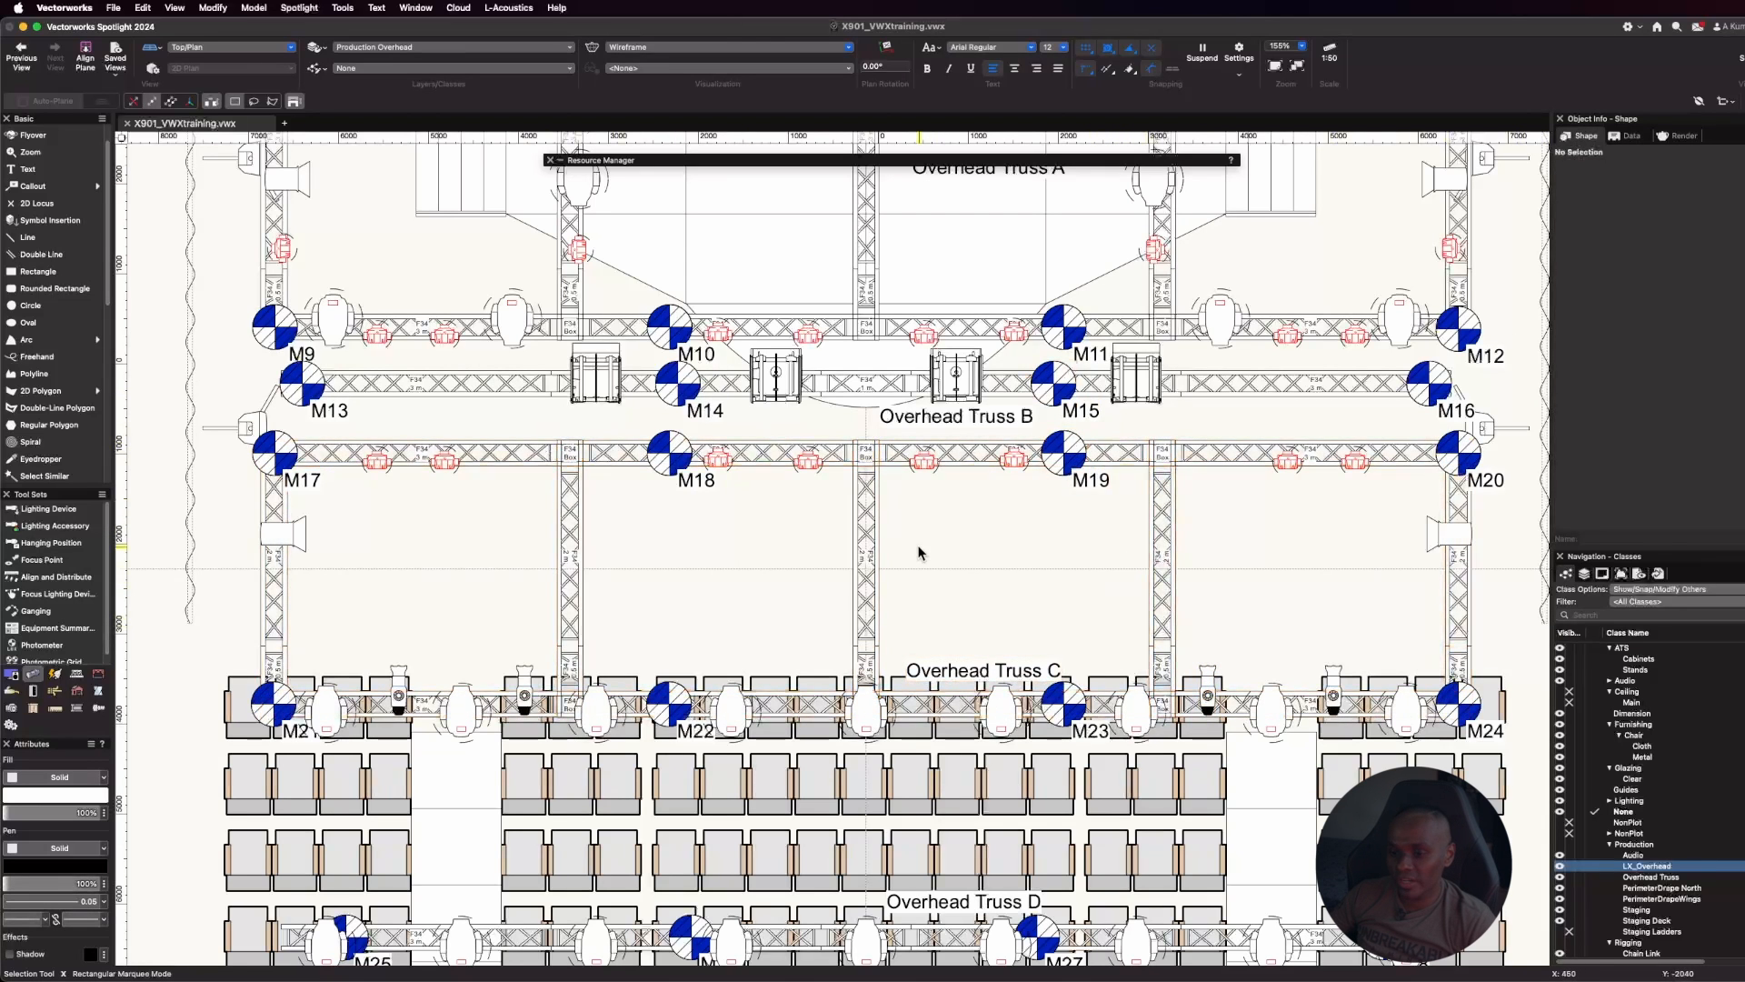
scroll(920, 551, "down", 3)
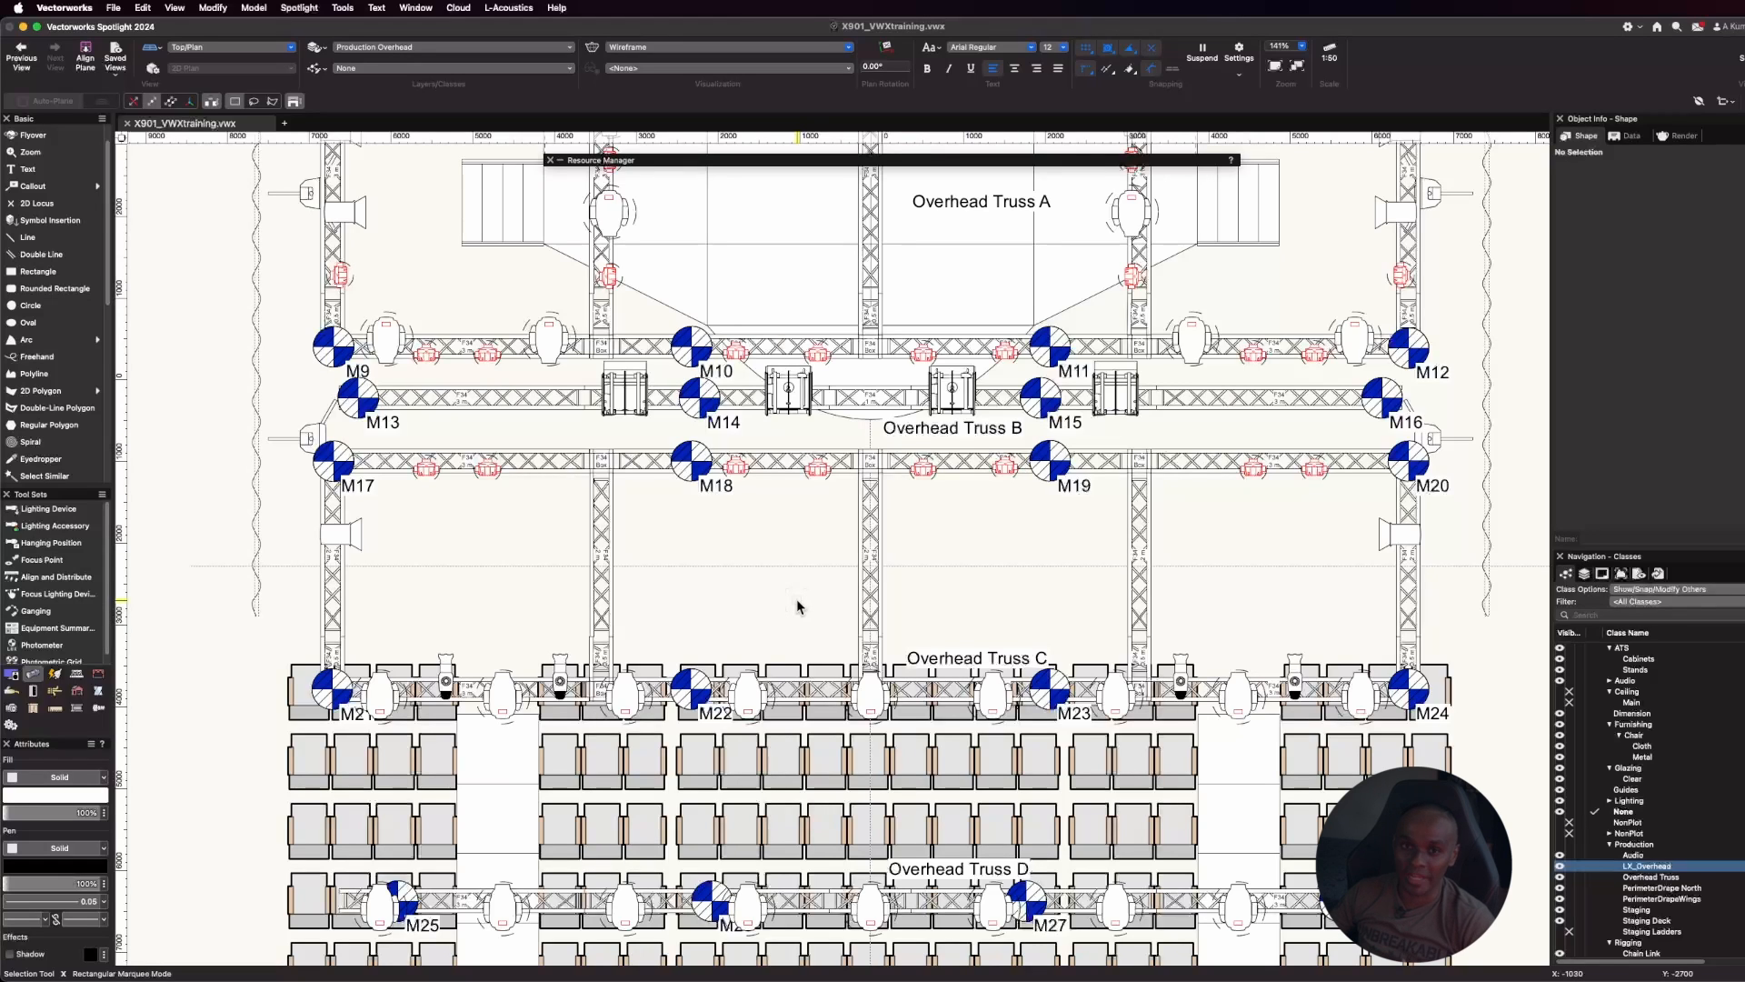
key("space")
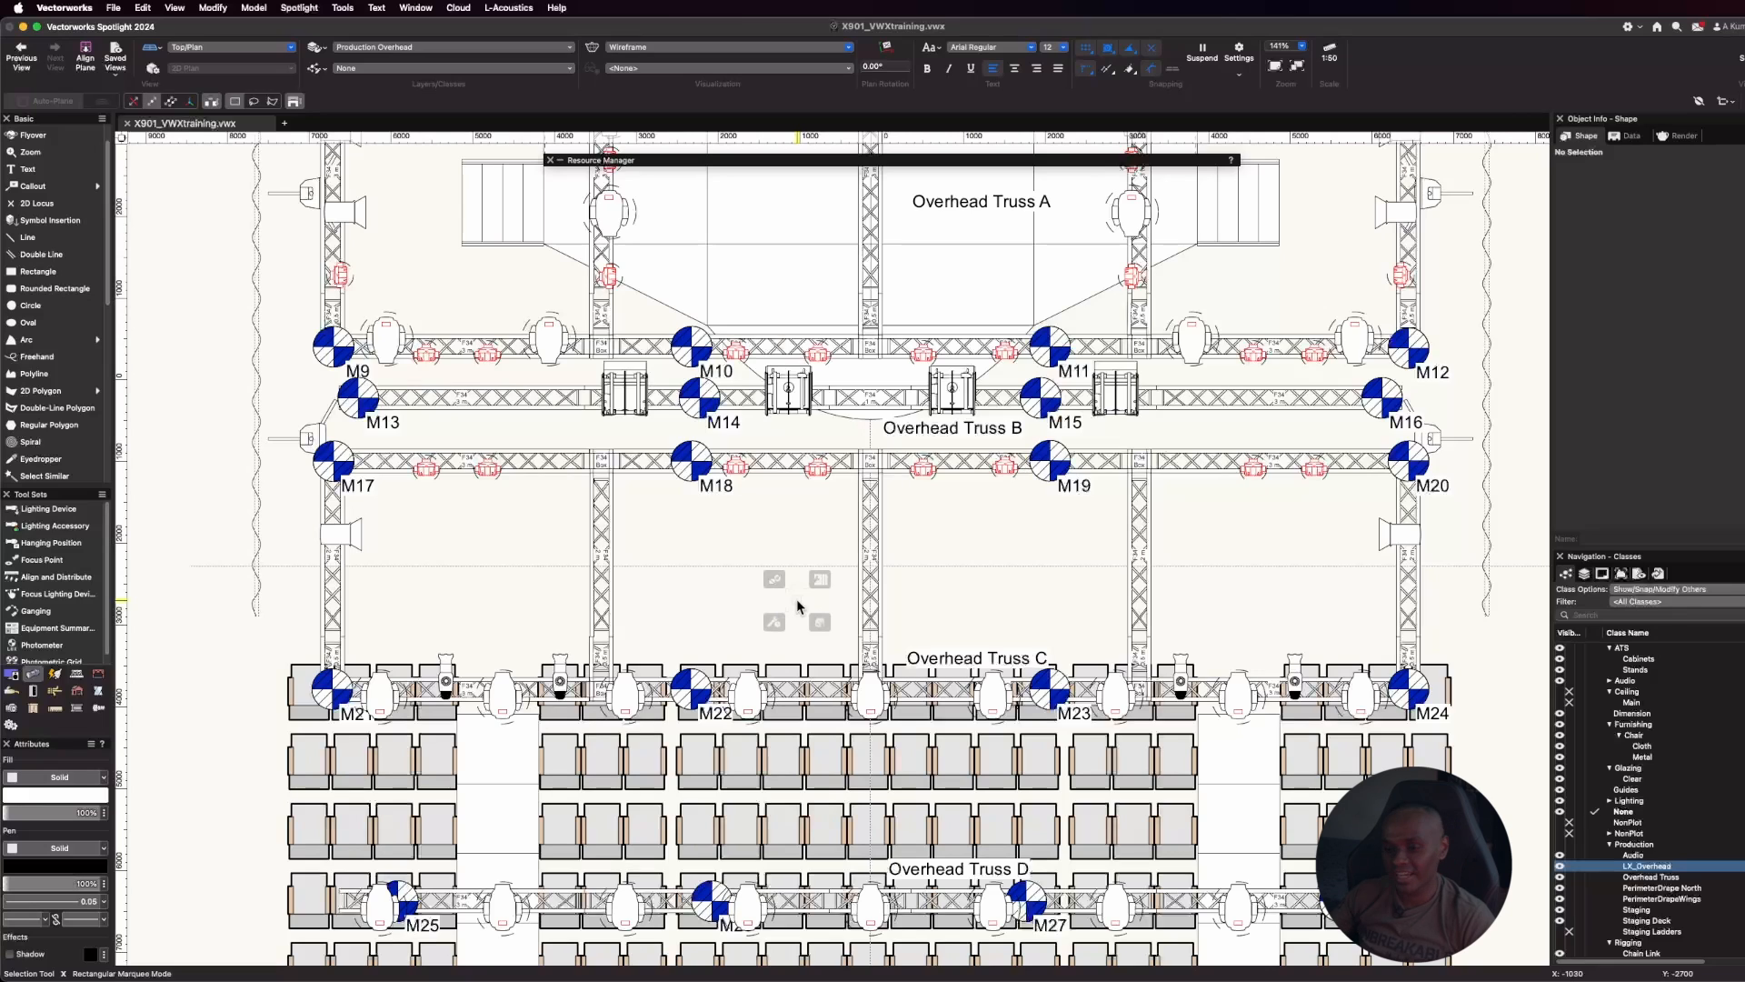
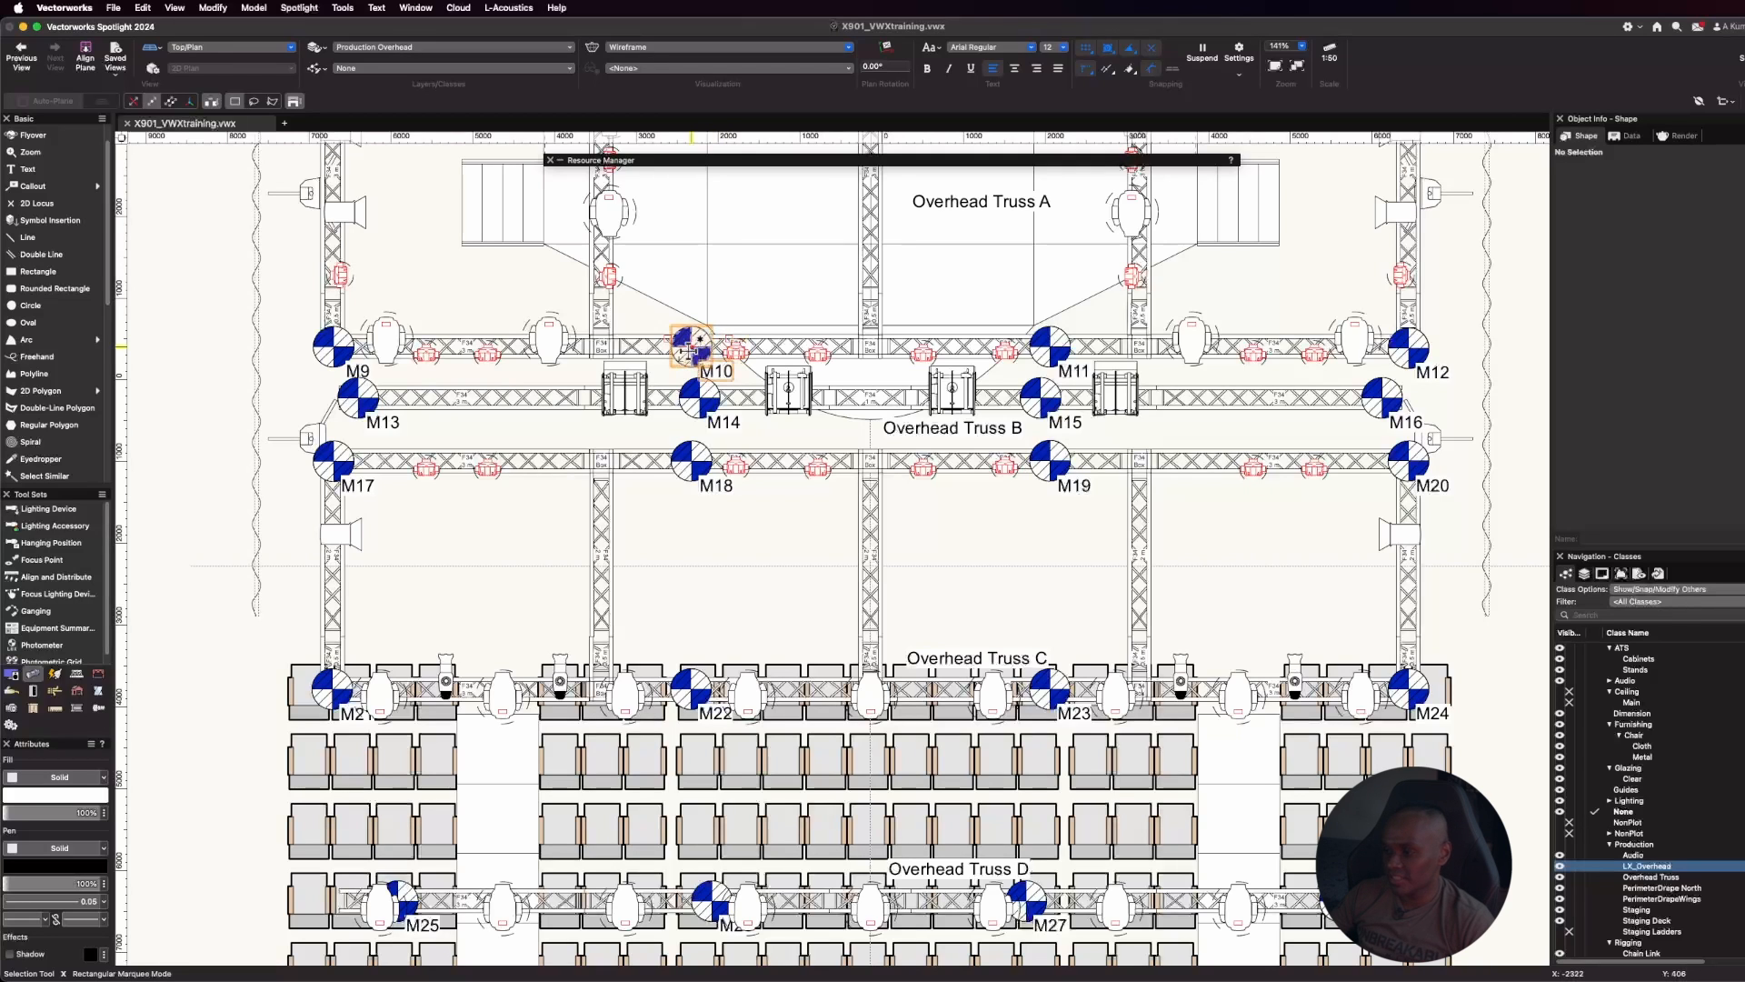
Open the Label Legend Manager and add a new label legend named Mspot
left_click(305, 7)
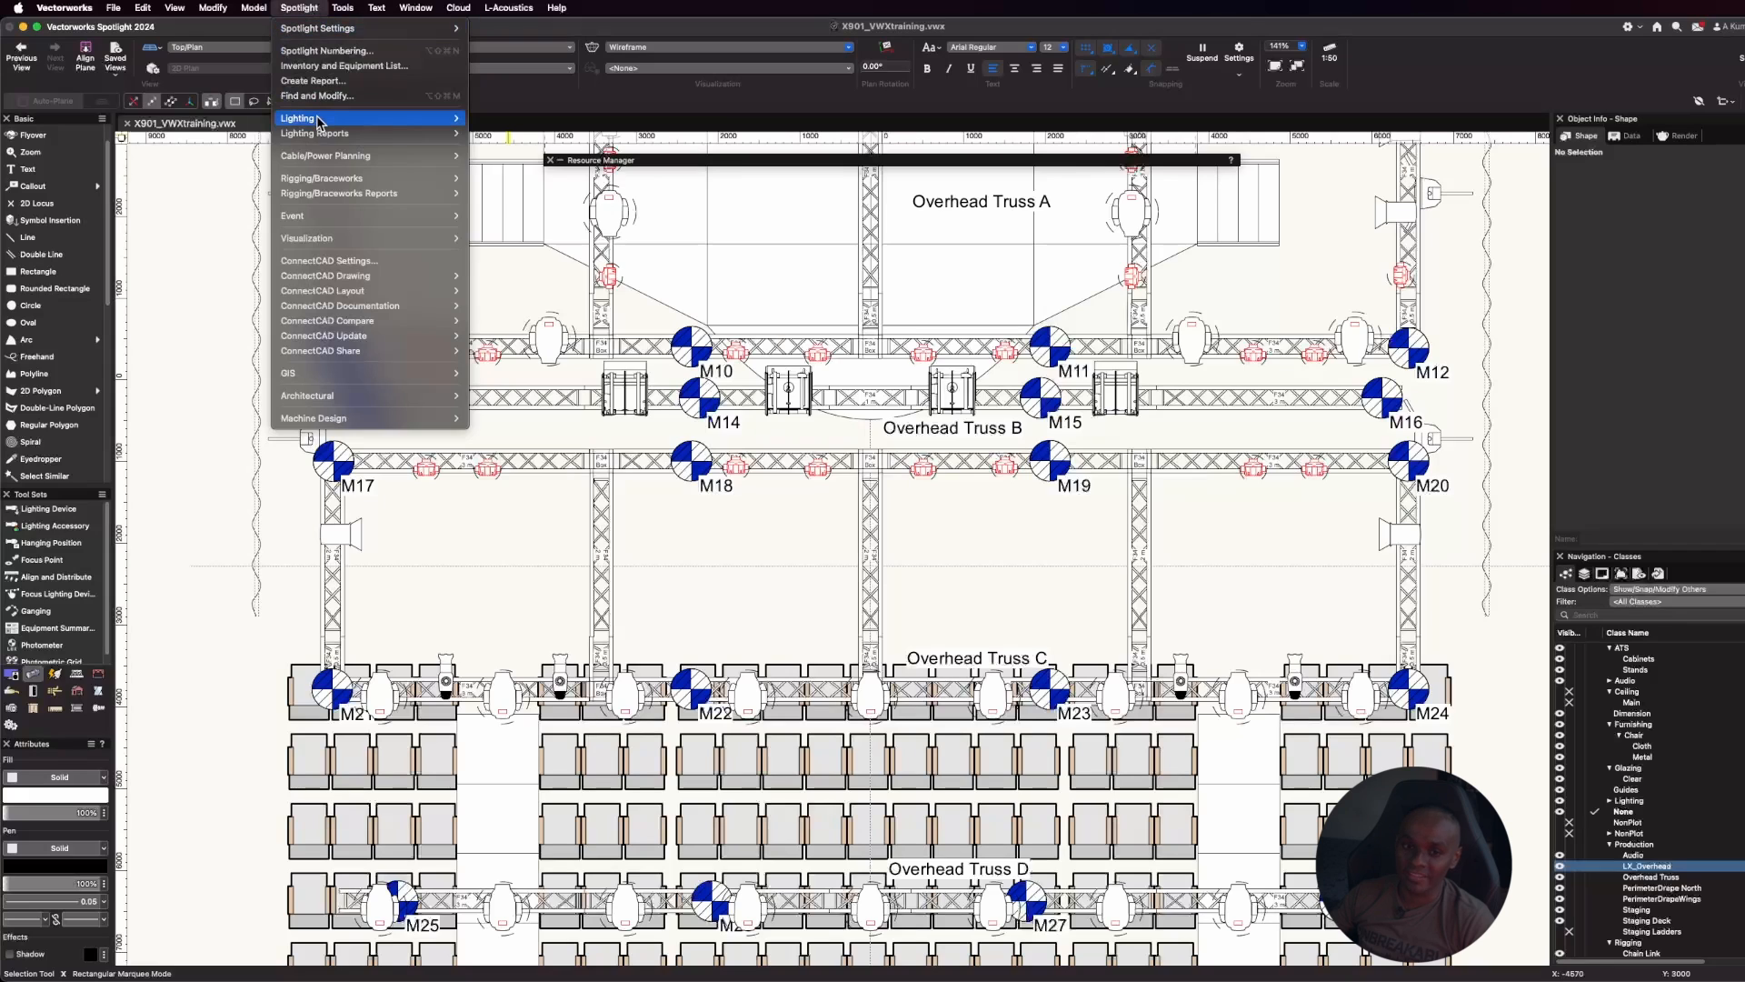
mouse_move(318, 120)
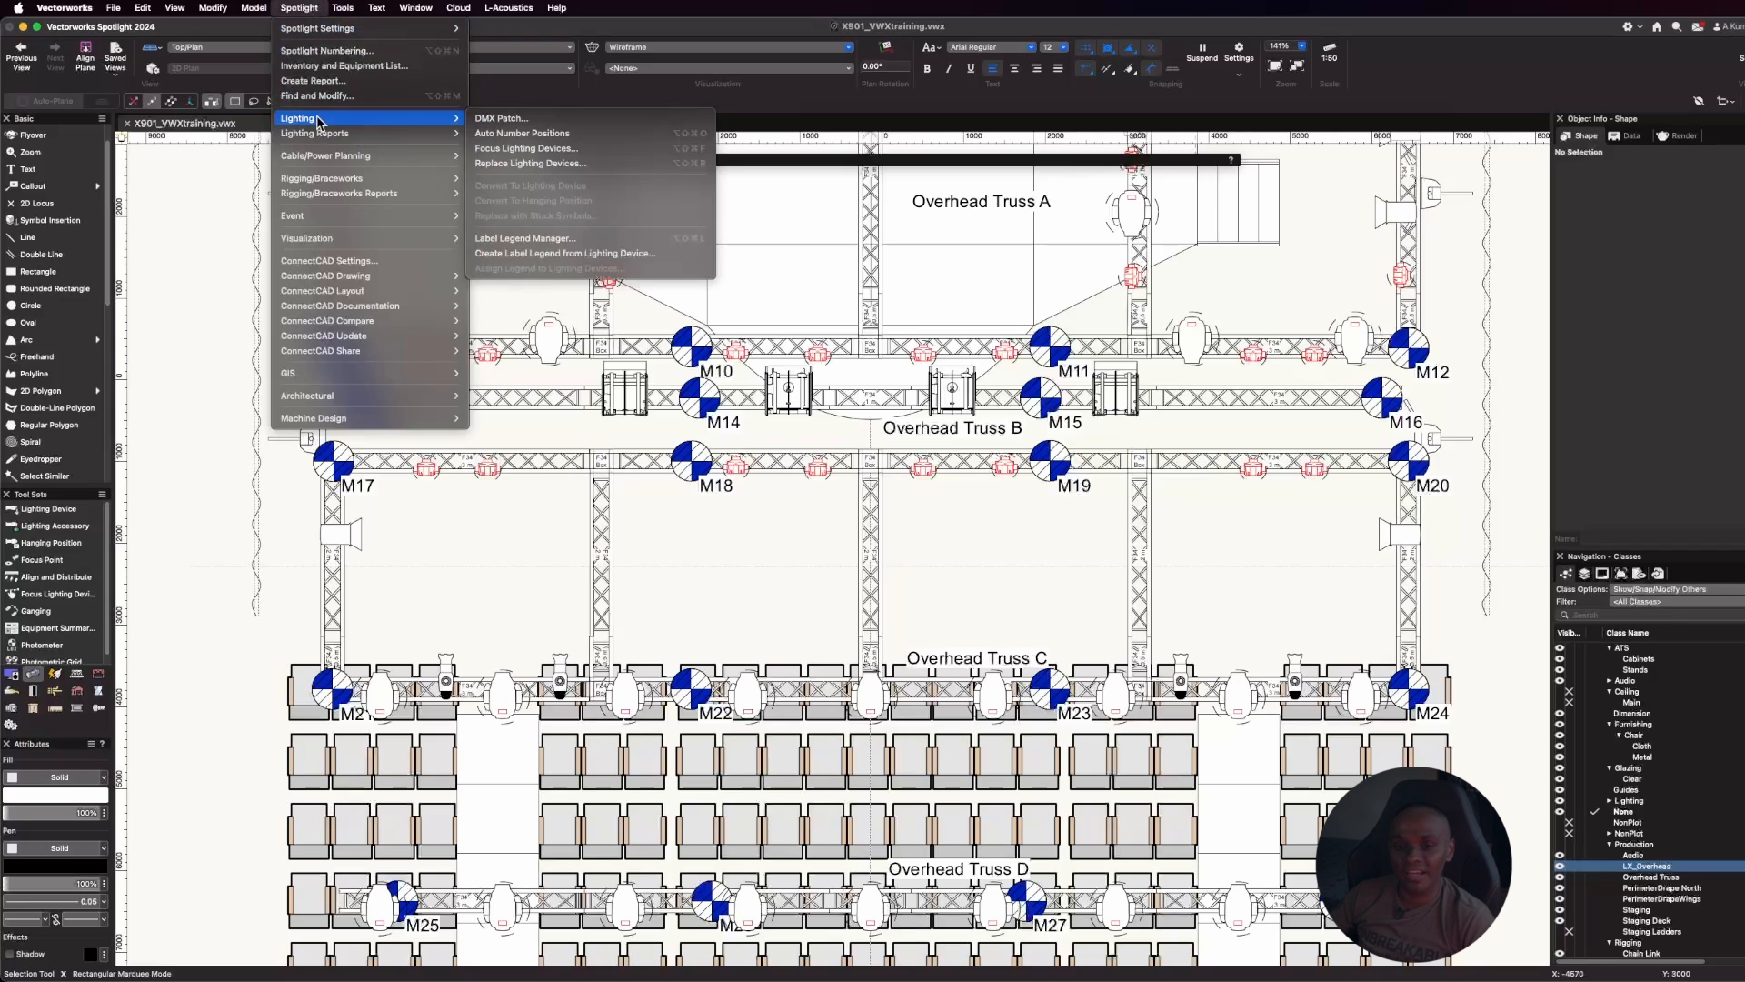
left_click(572, 240)
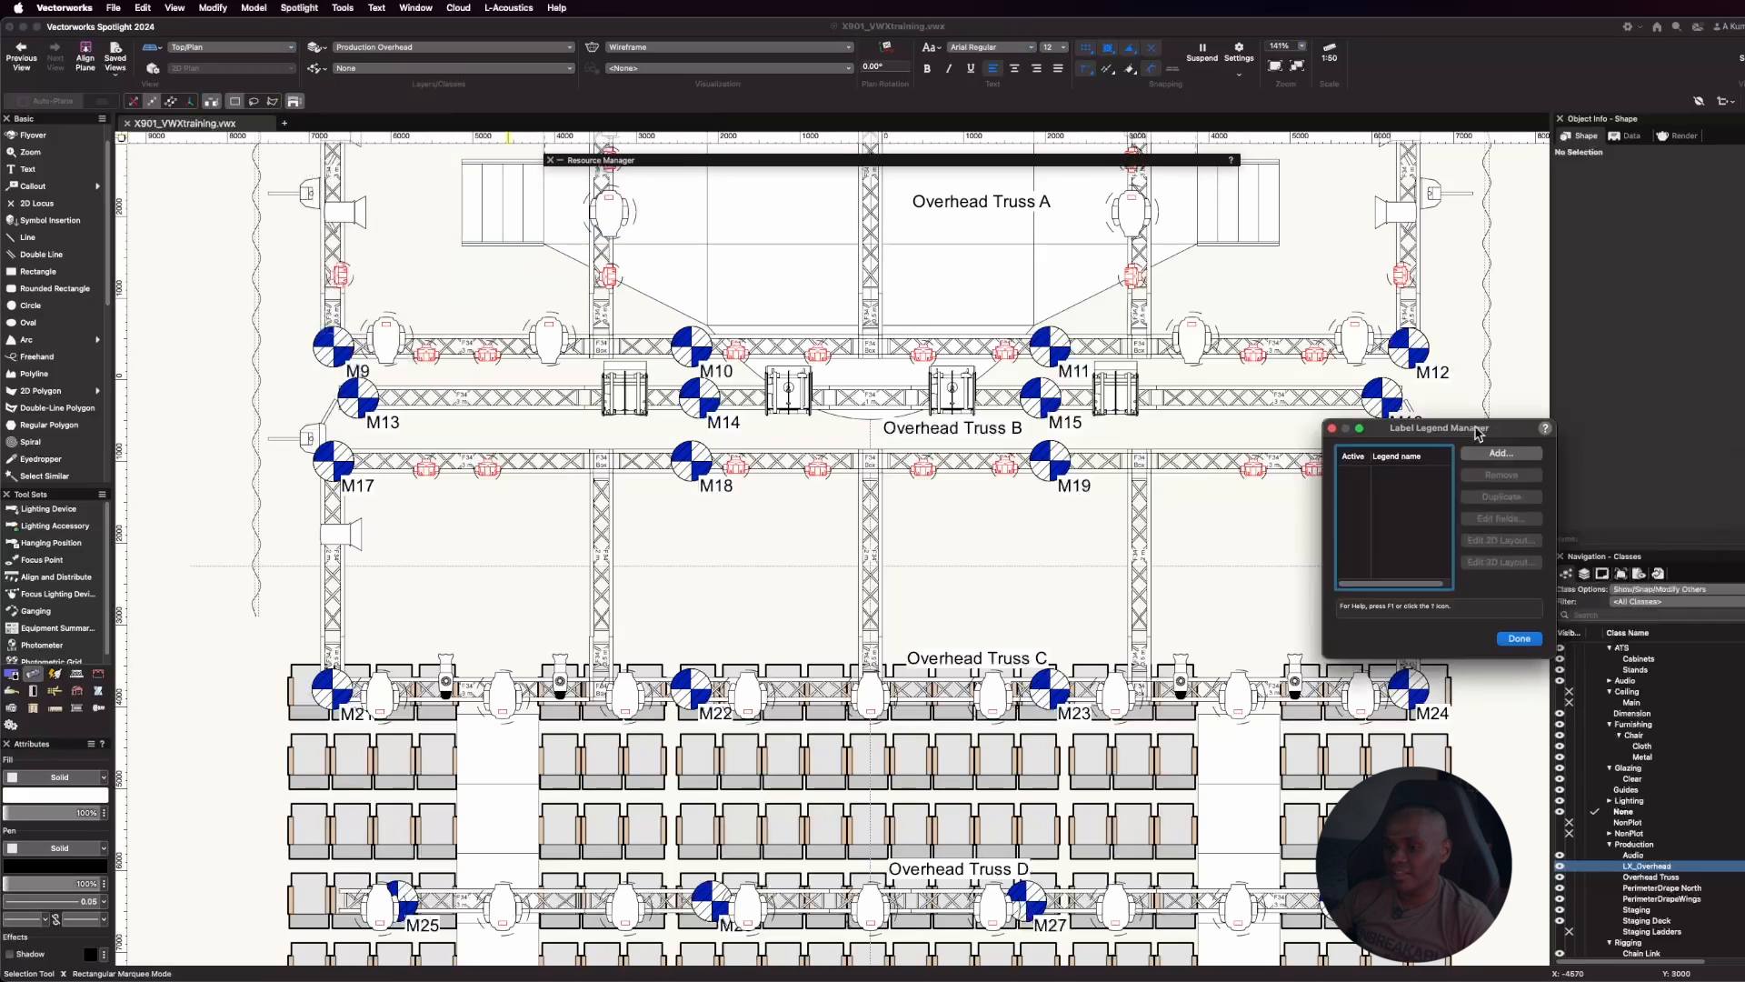
left_click_drag(1479, 434, 950, 240)
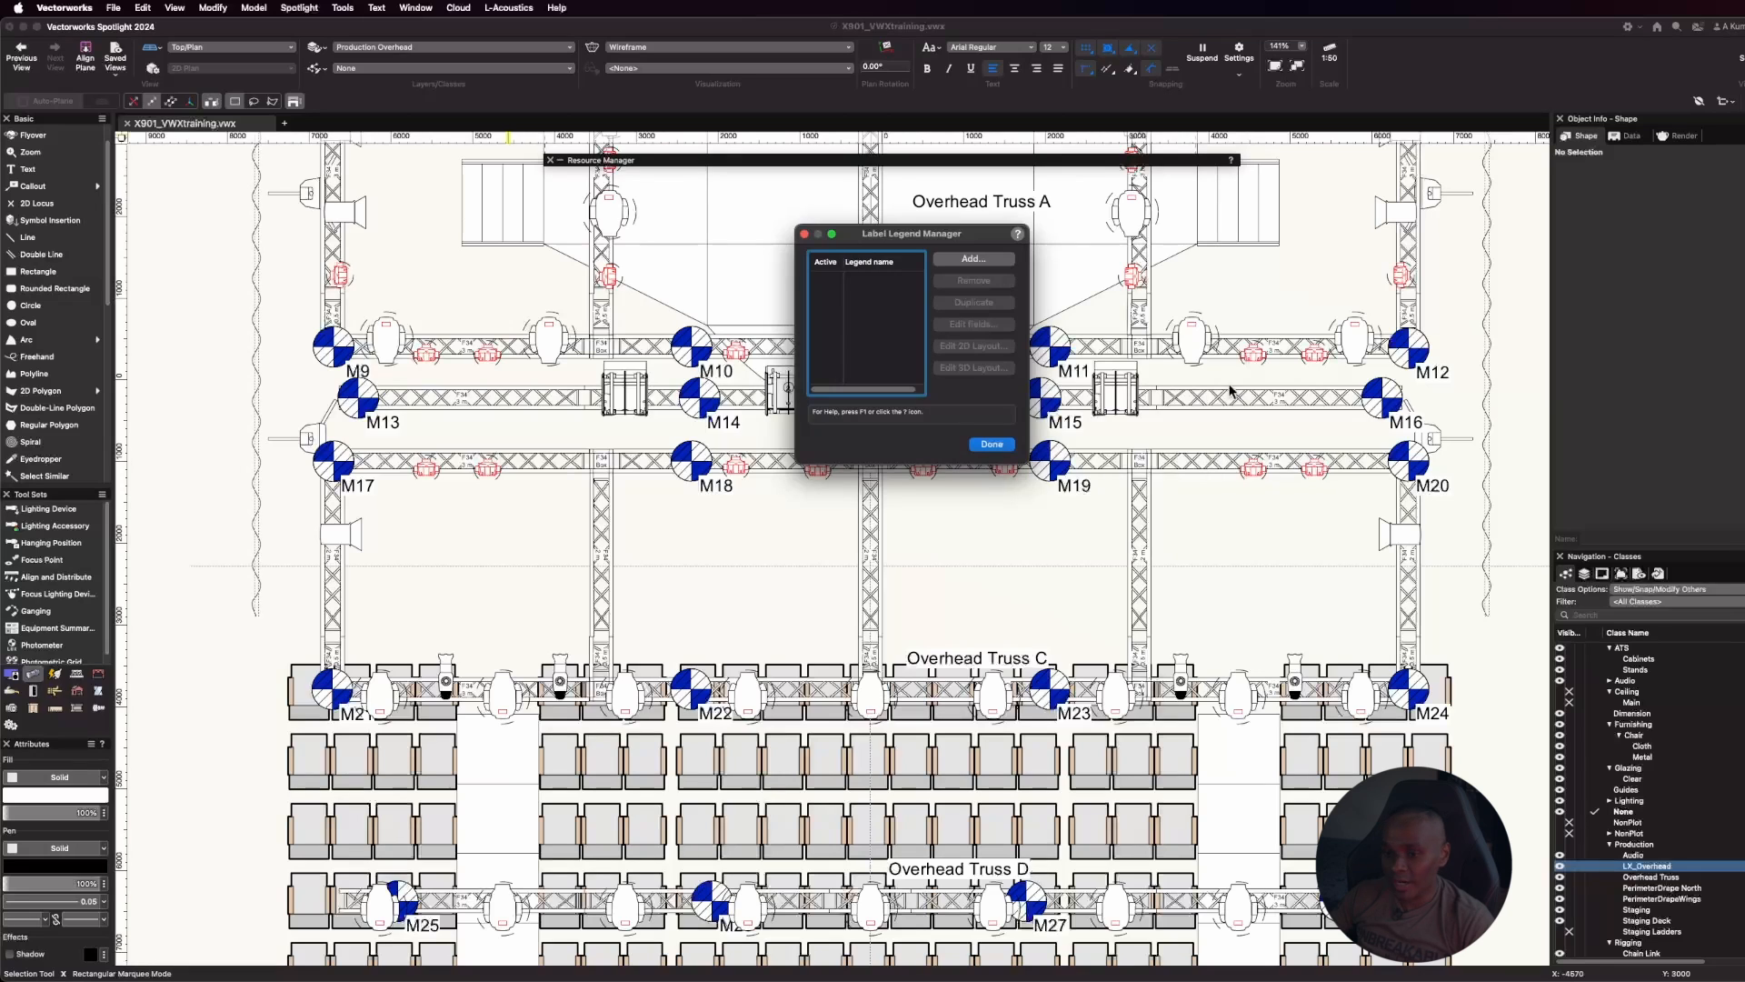
left_click(975, 260)
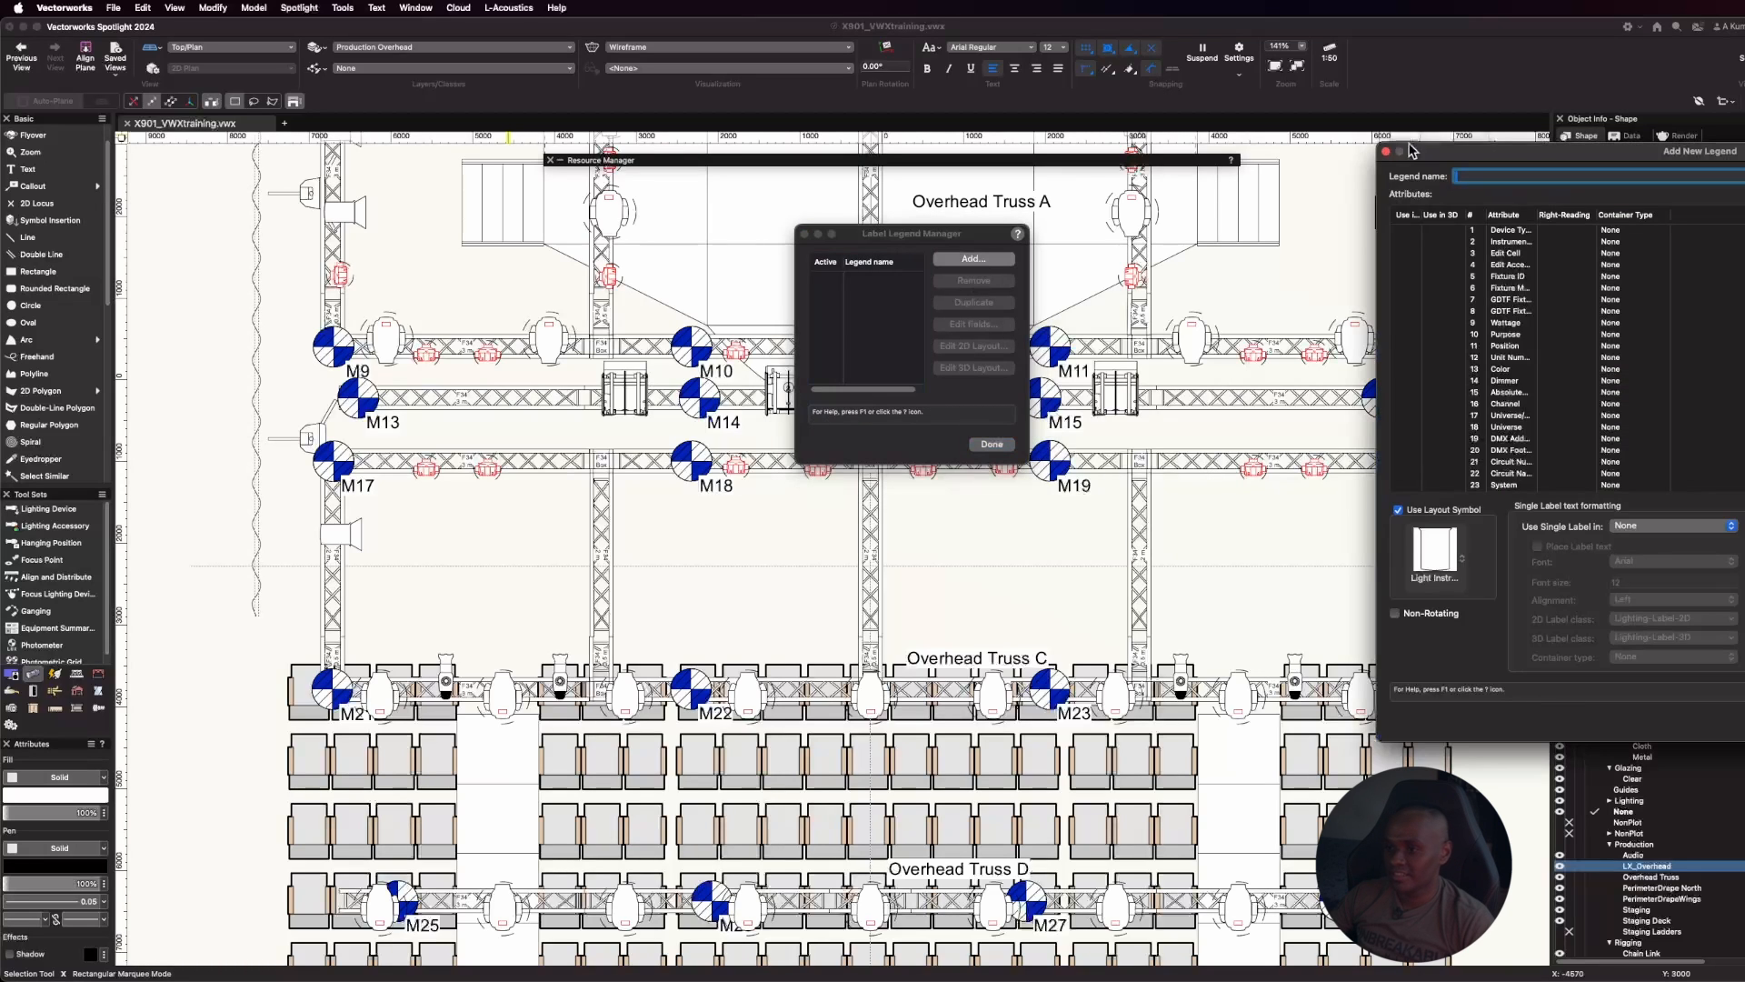
left_click_drag(1533, 151, 793, 103)
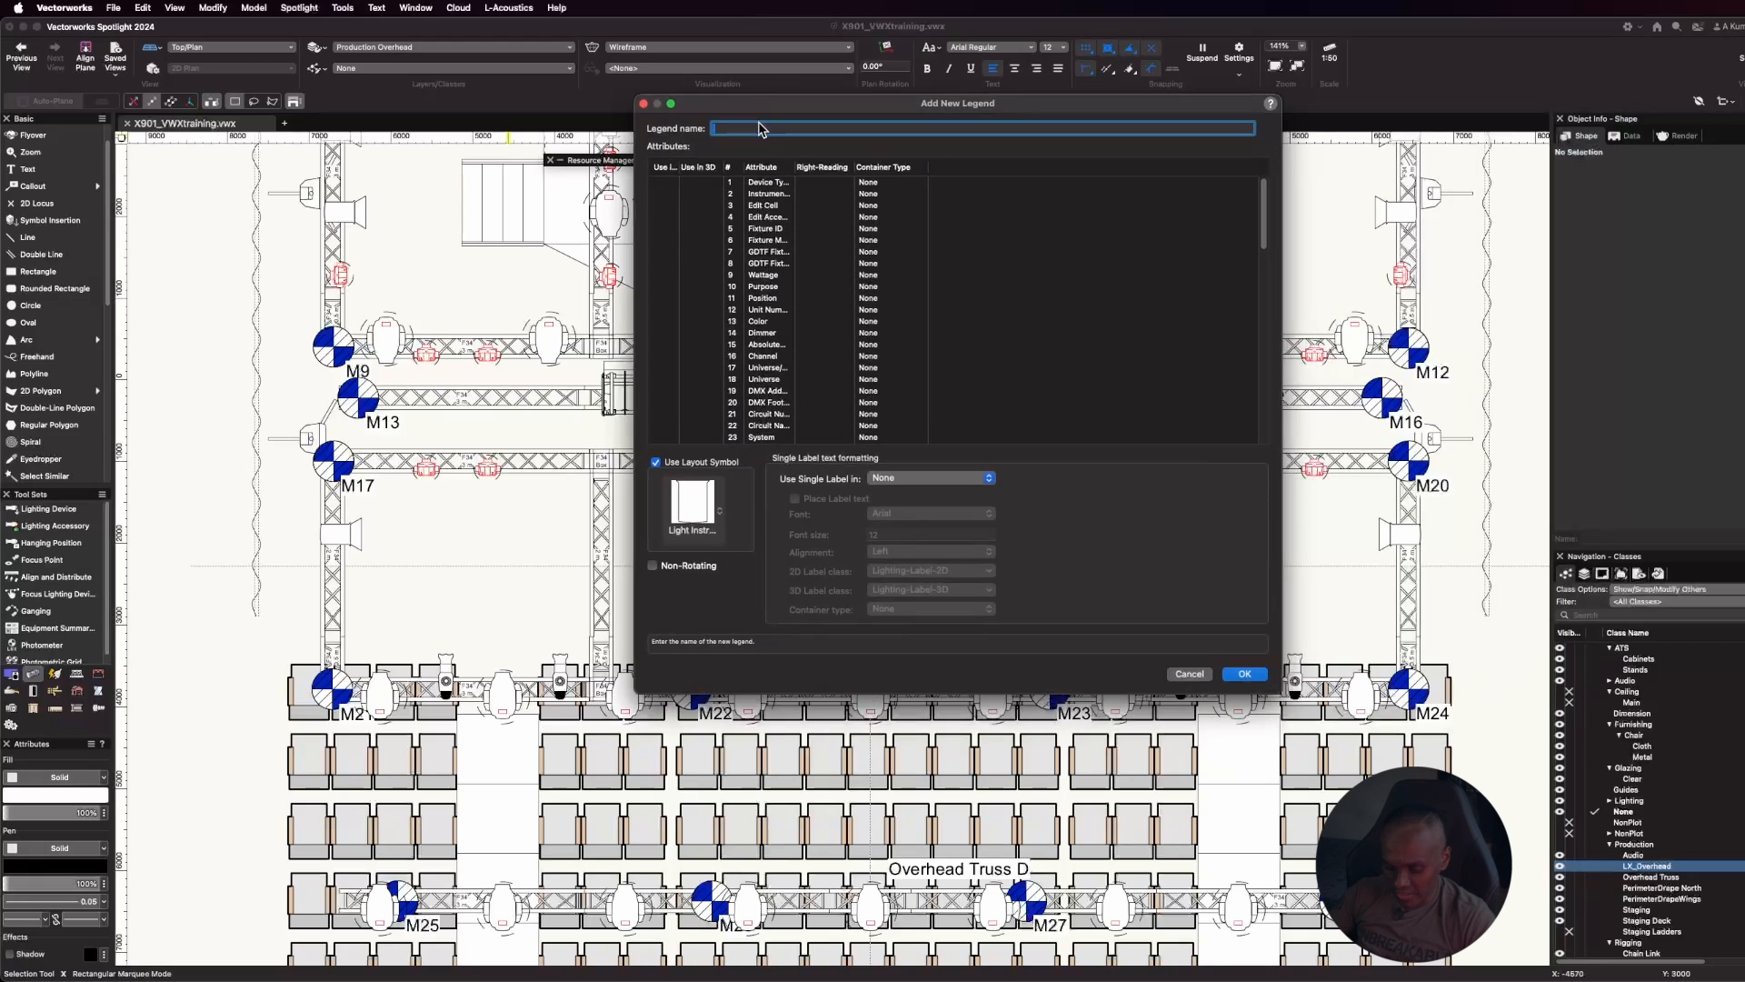
type("Mspot")
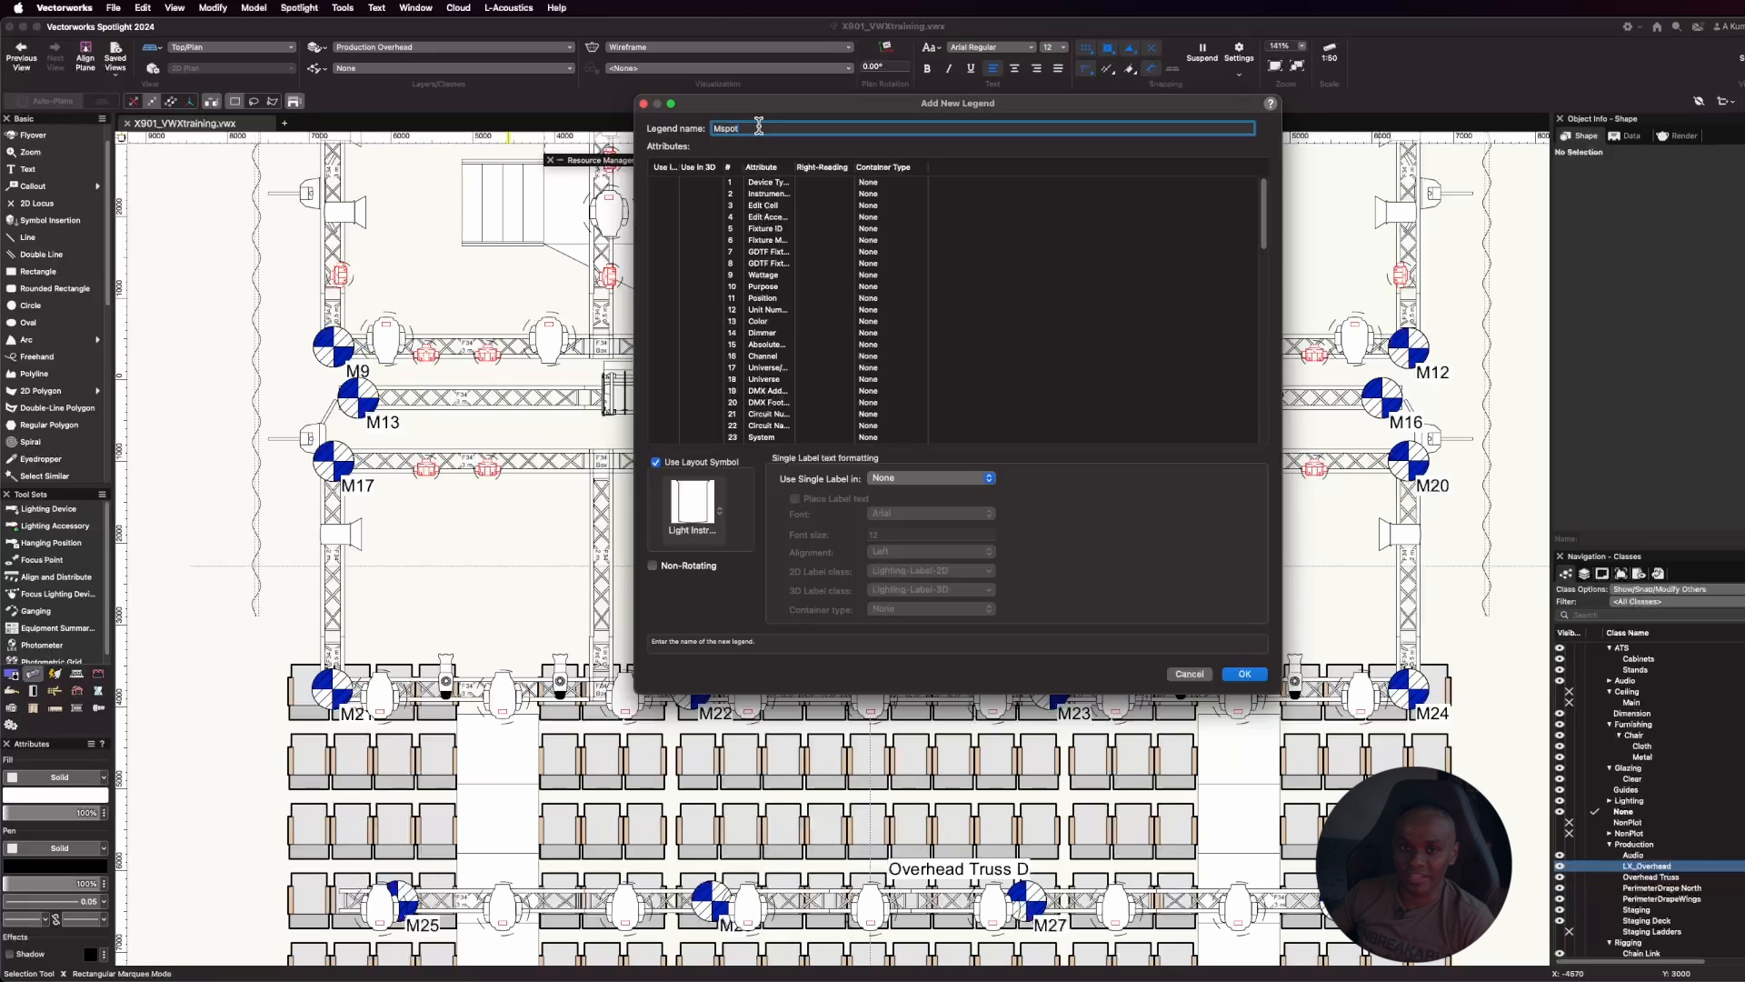
Search the symbol libraries for ayrton and set Light Instr Ayrton Ghibli as the Mspot legend's layout symbol
left_click(705, 523)
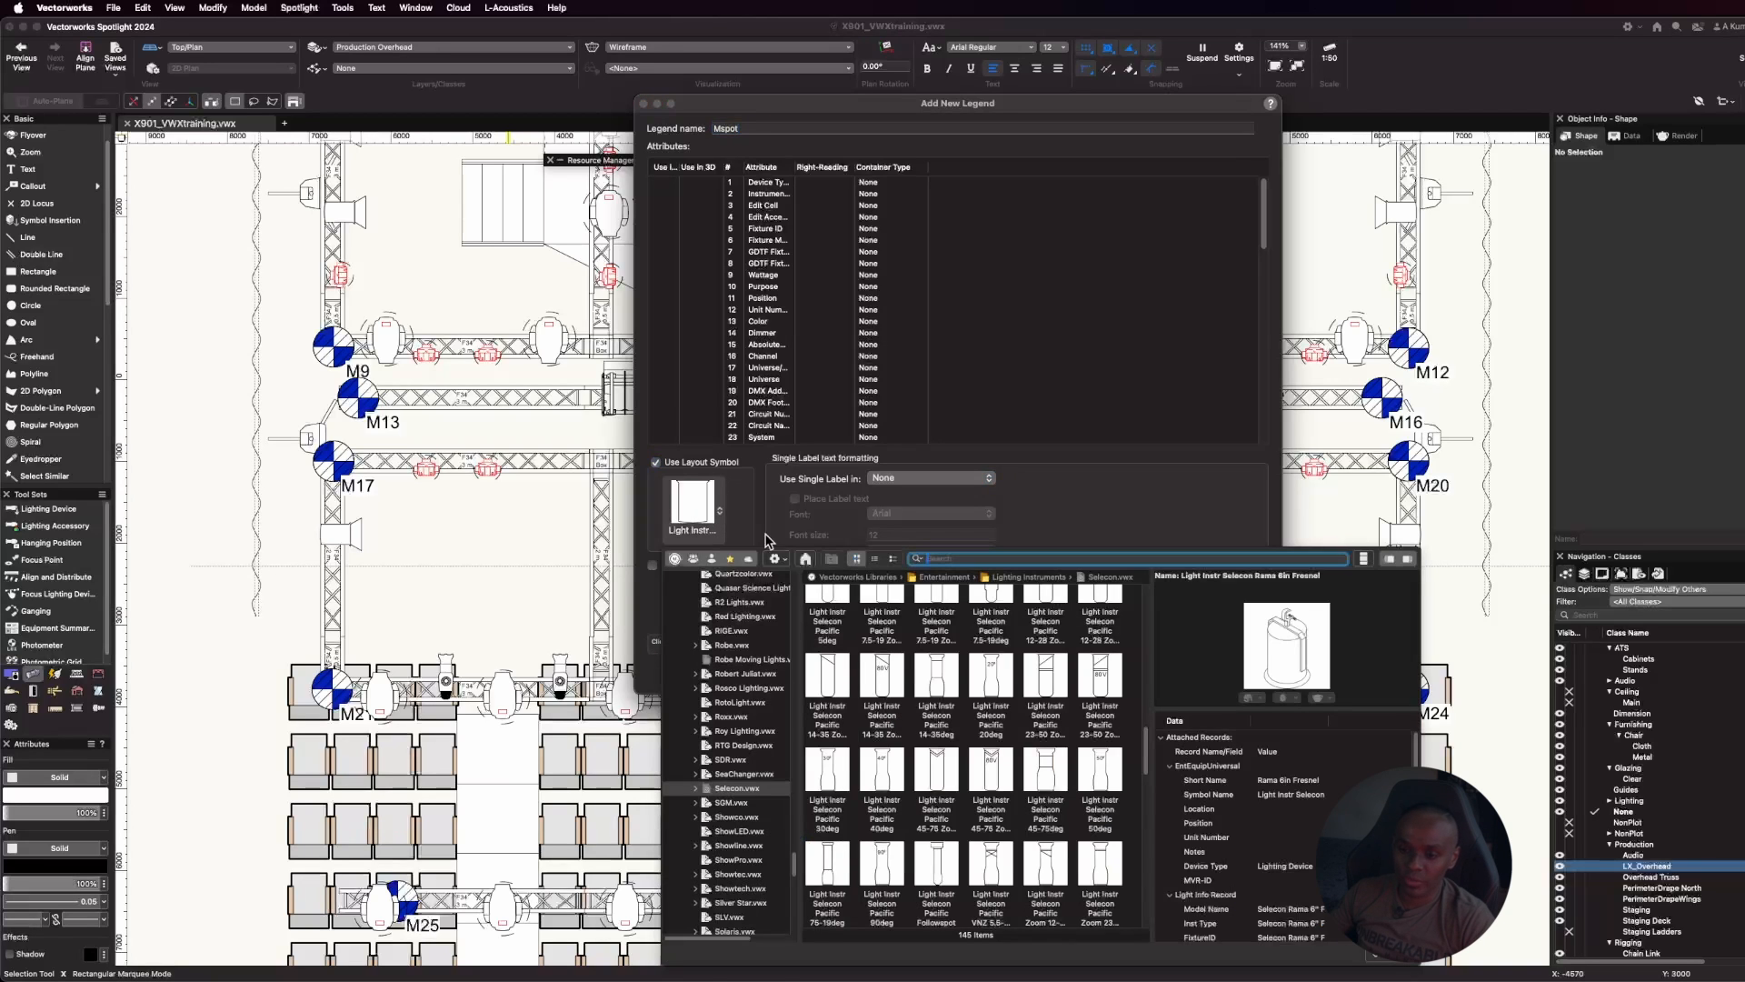
scroll(1030, 759, "up", 2)
left_click(918, 558)
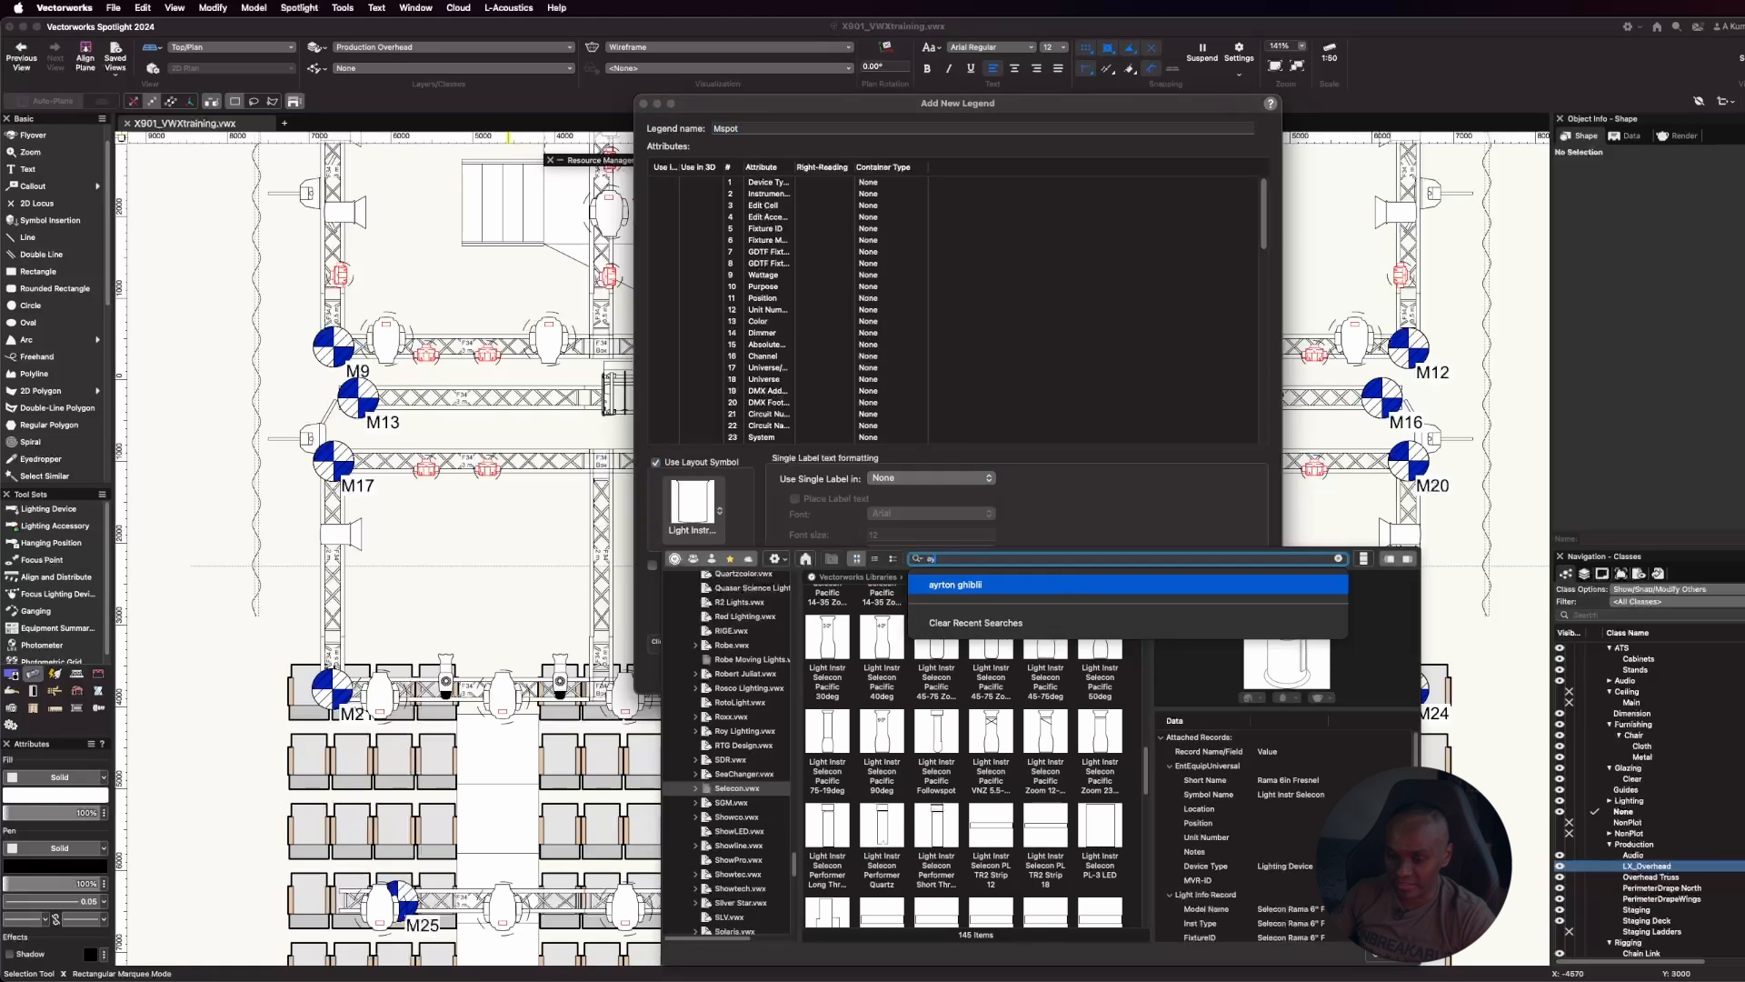
type("ayrton")
key("Return")
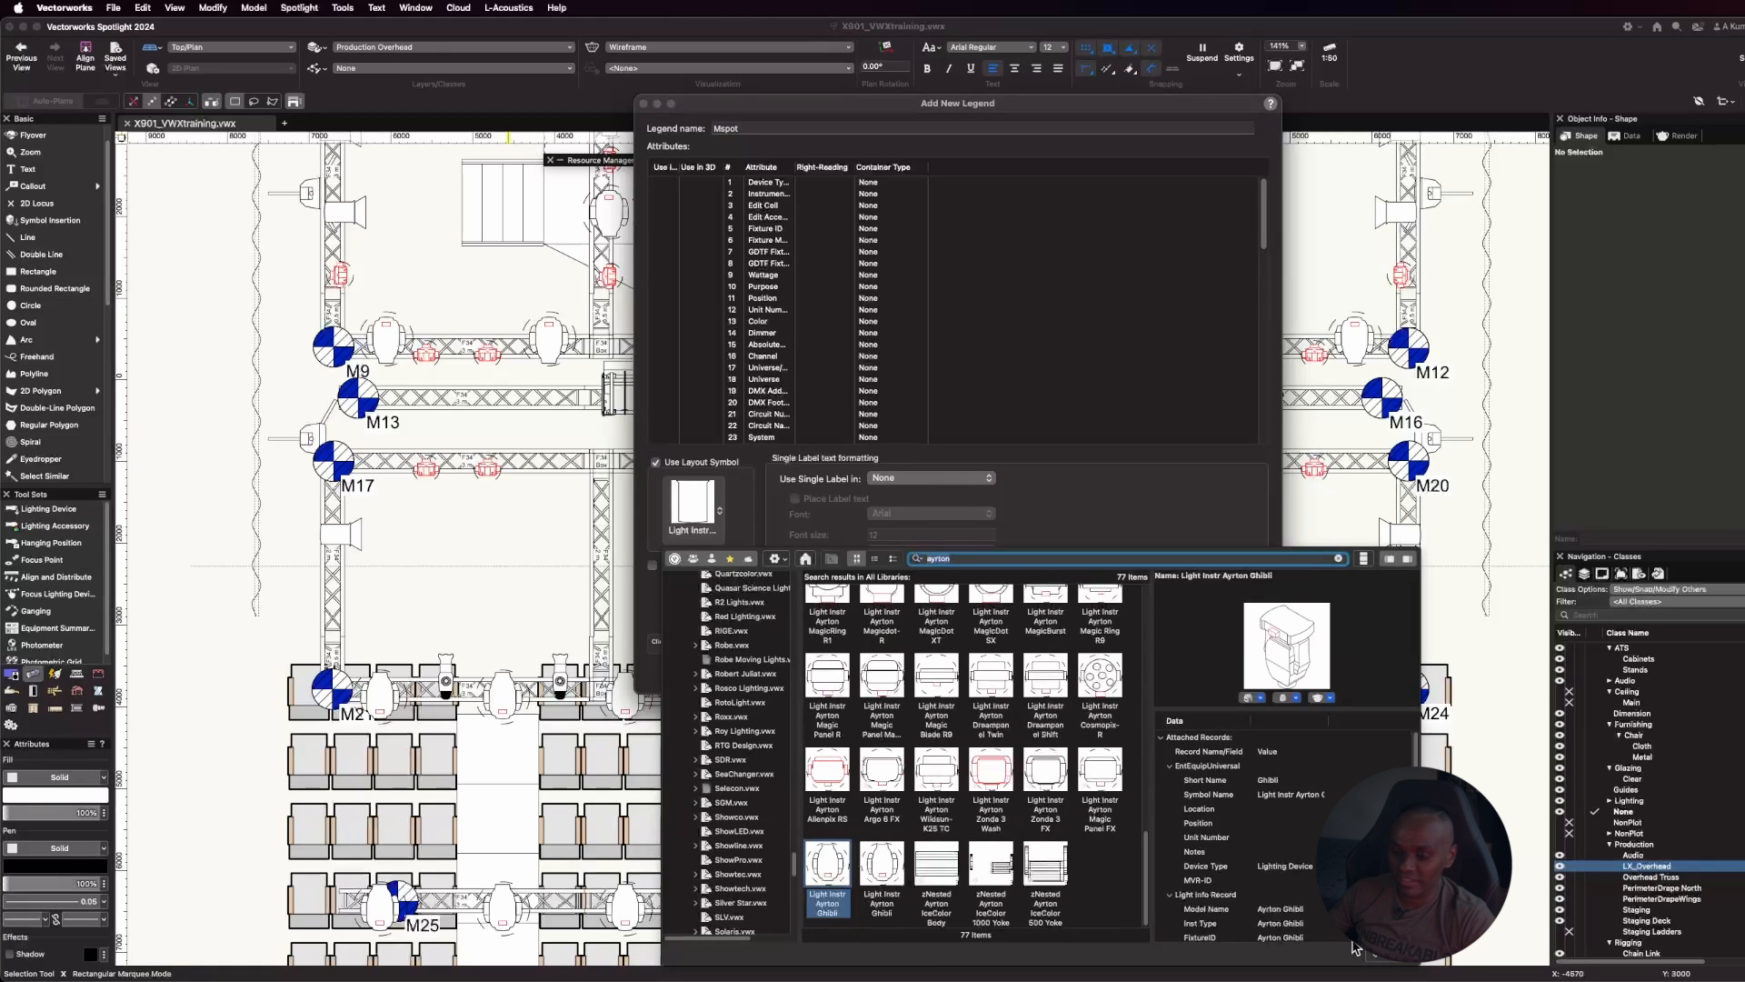
double_click(827, 904)
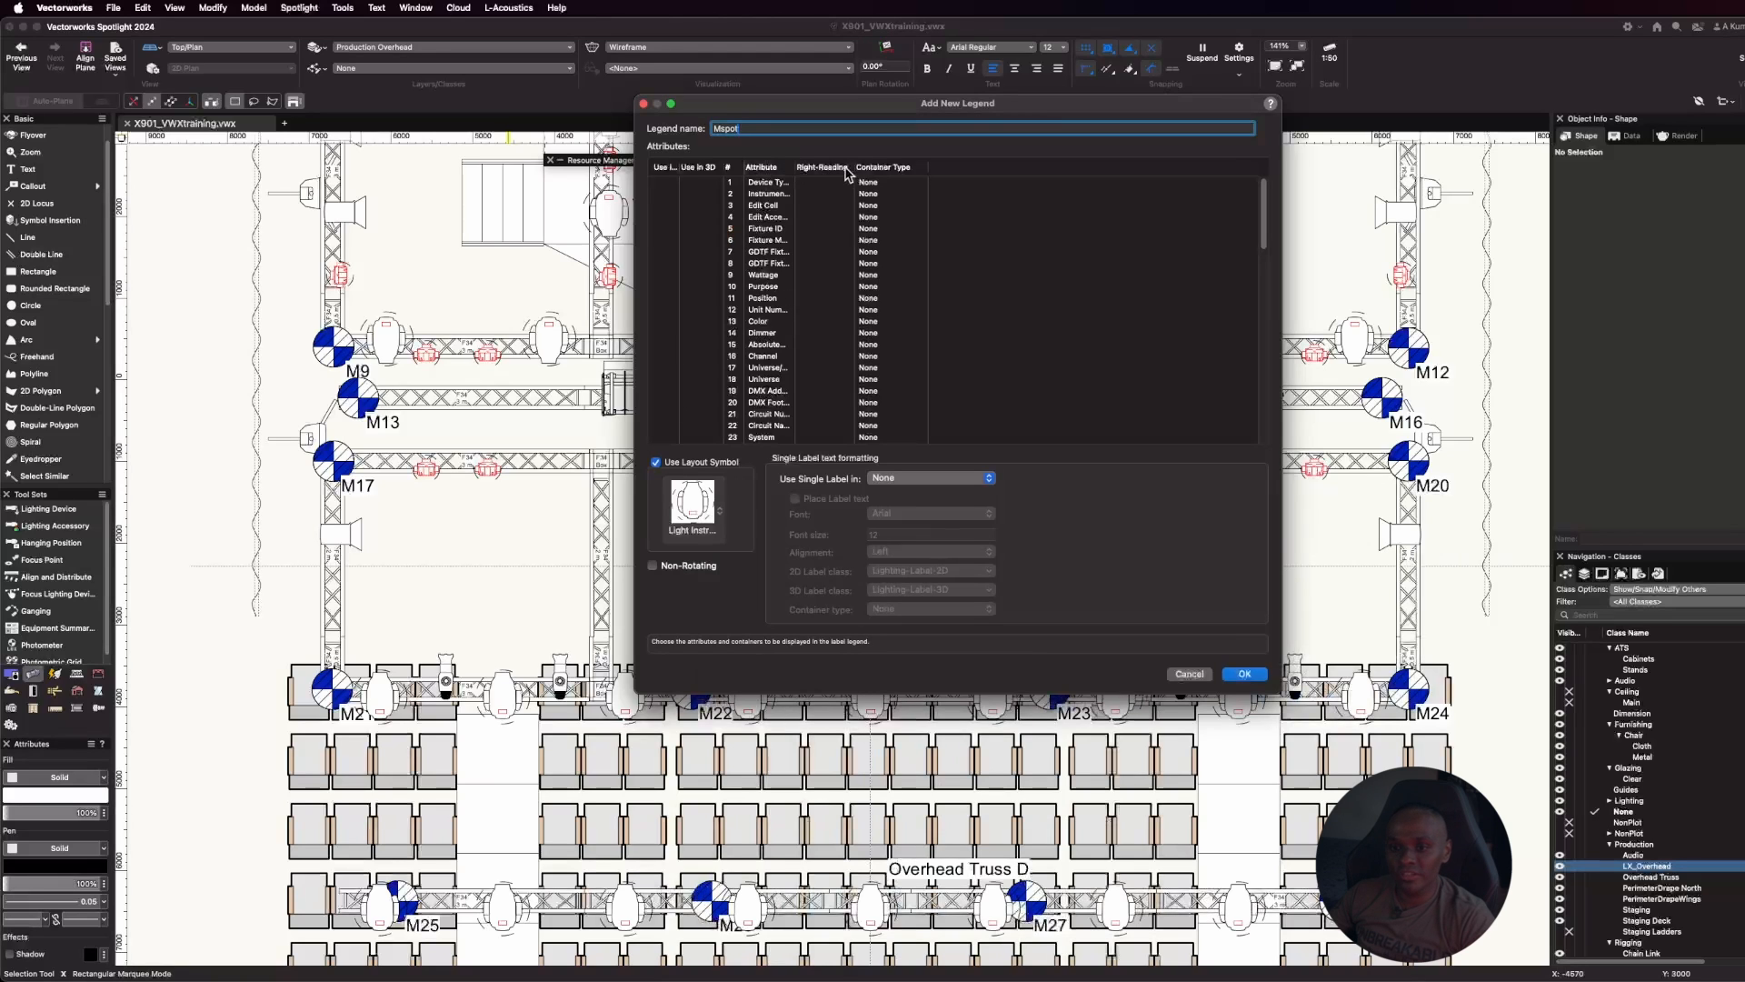
Widen the attribute list's columns and enable the Channel attribute in 2D with a Circle container for the Mspot legend
left_click_drag(791, 167, 882, 173)
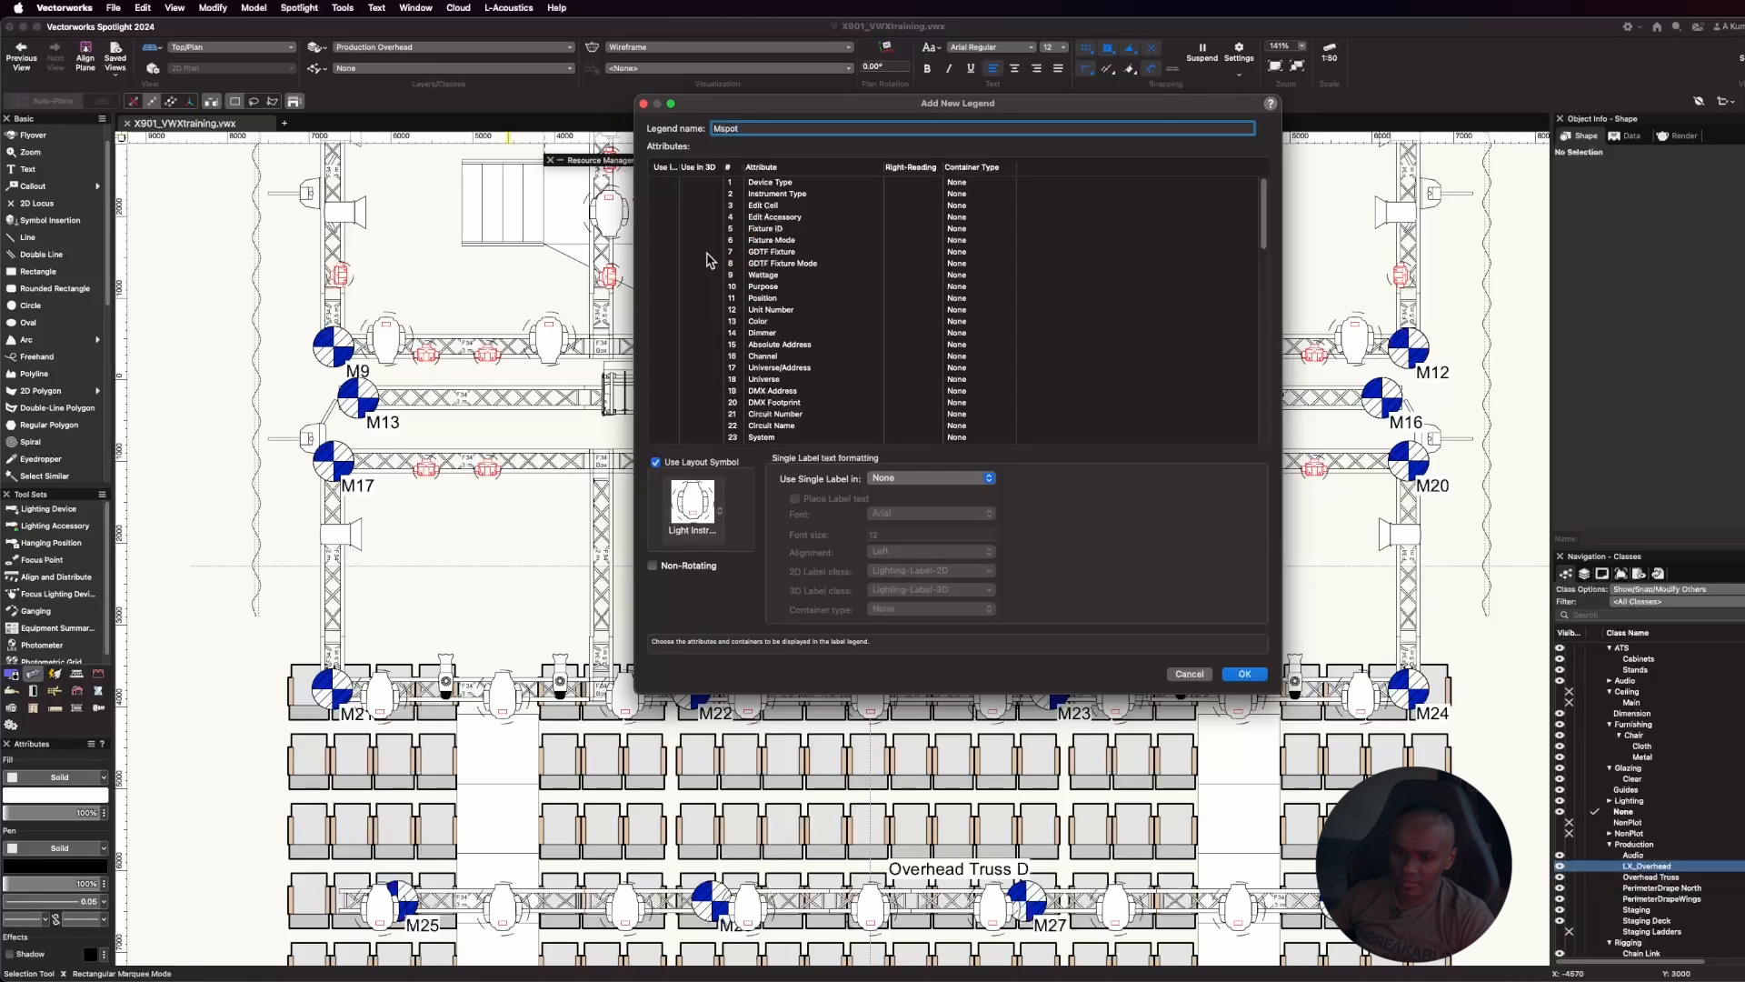
scroll(695, 335, "down", 1)
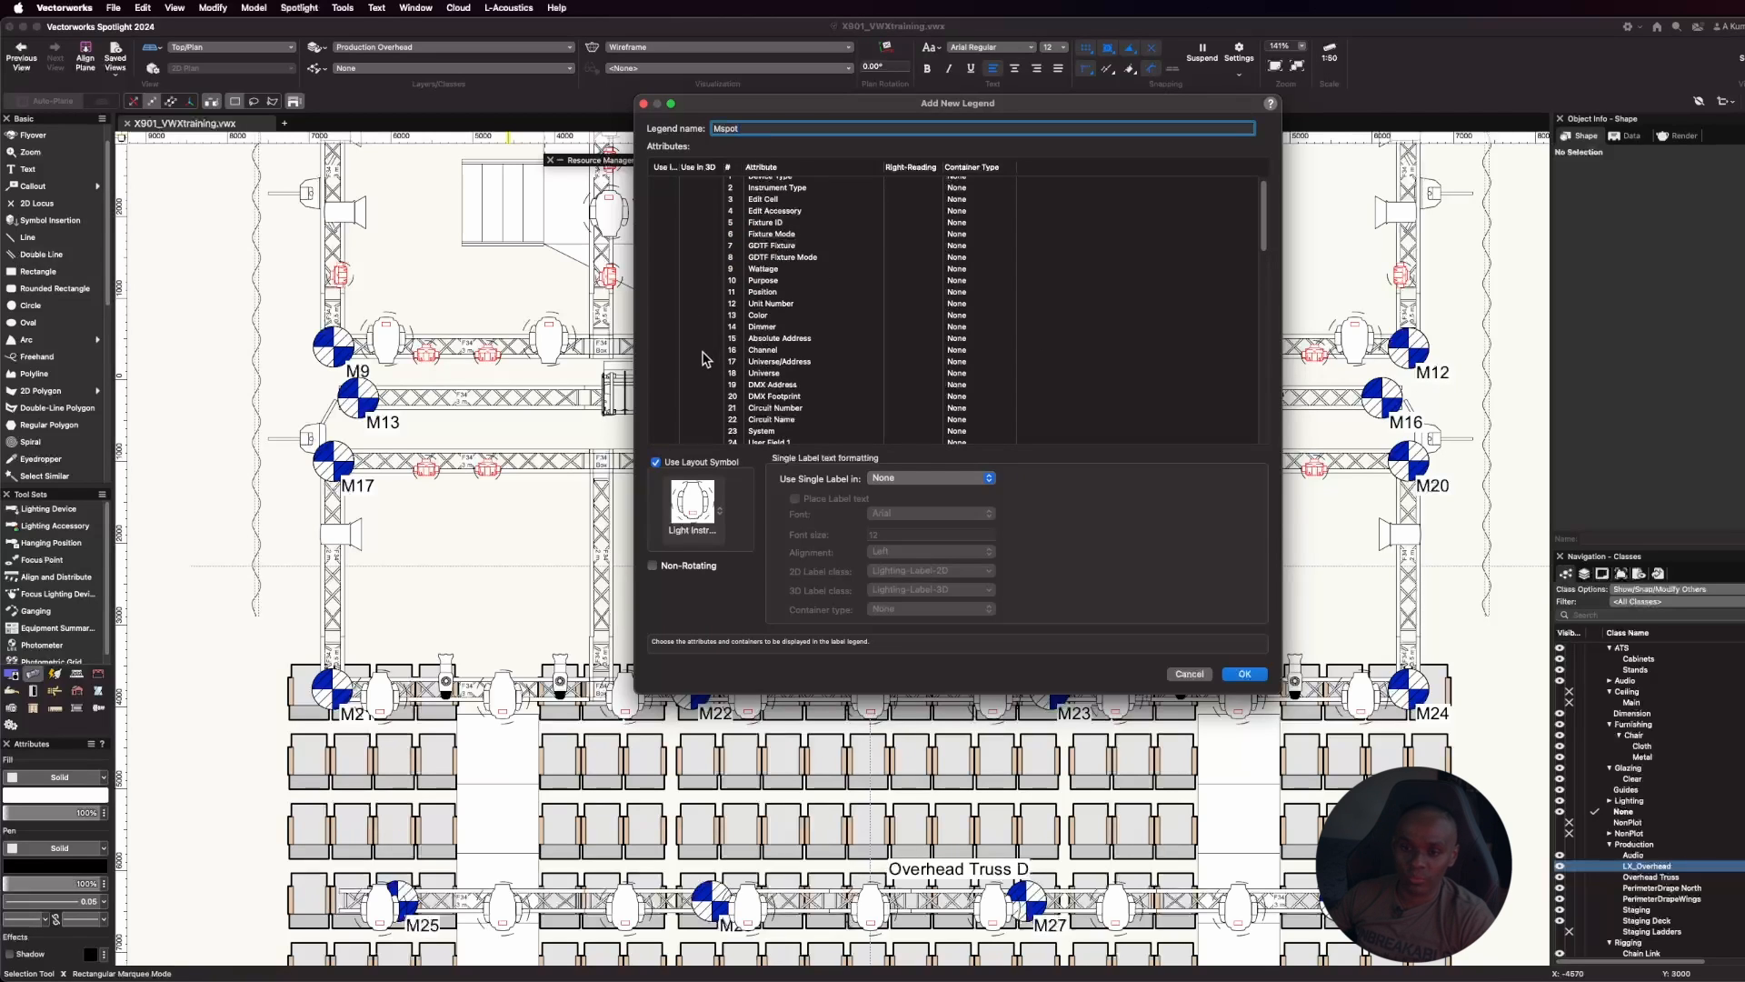
left_click_drag(679, 167, 721, 167)
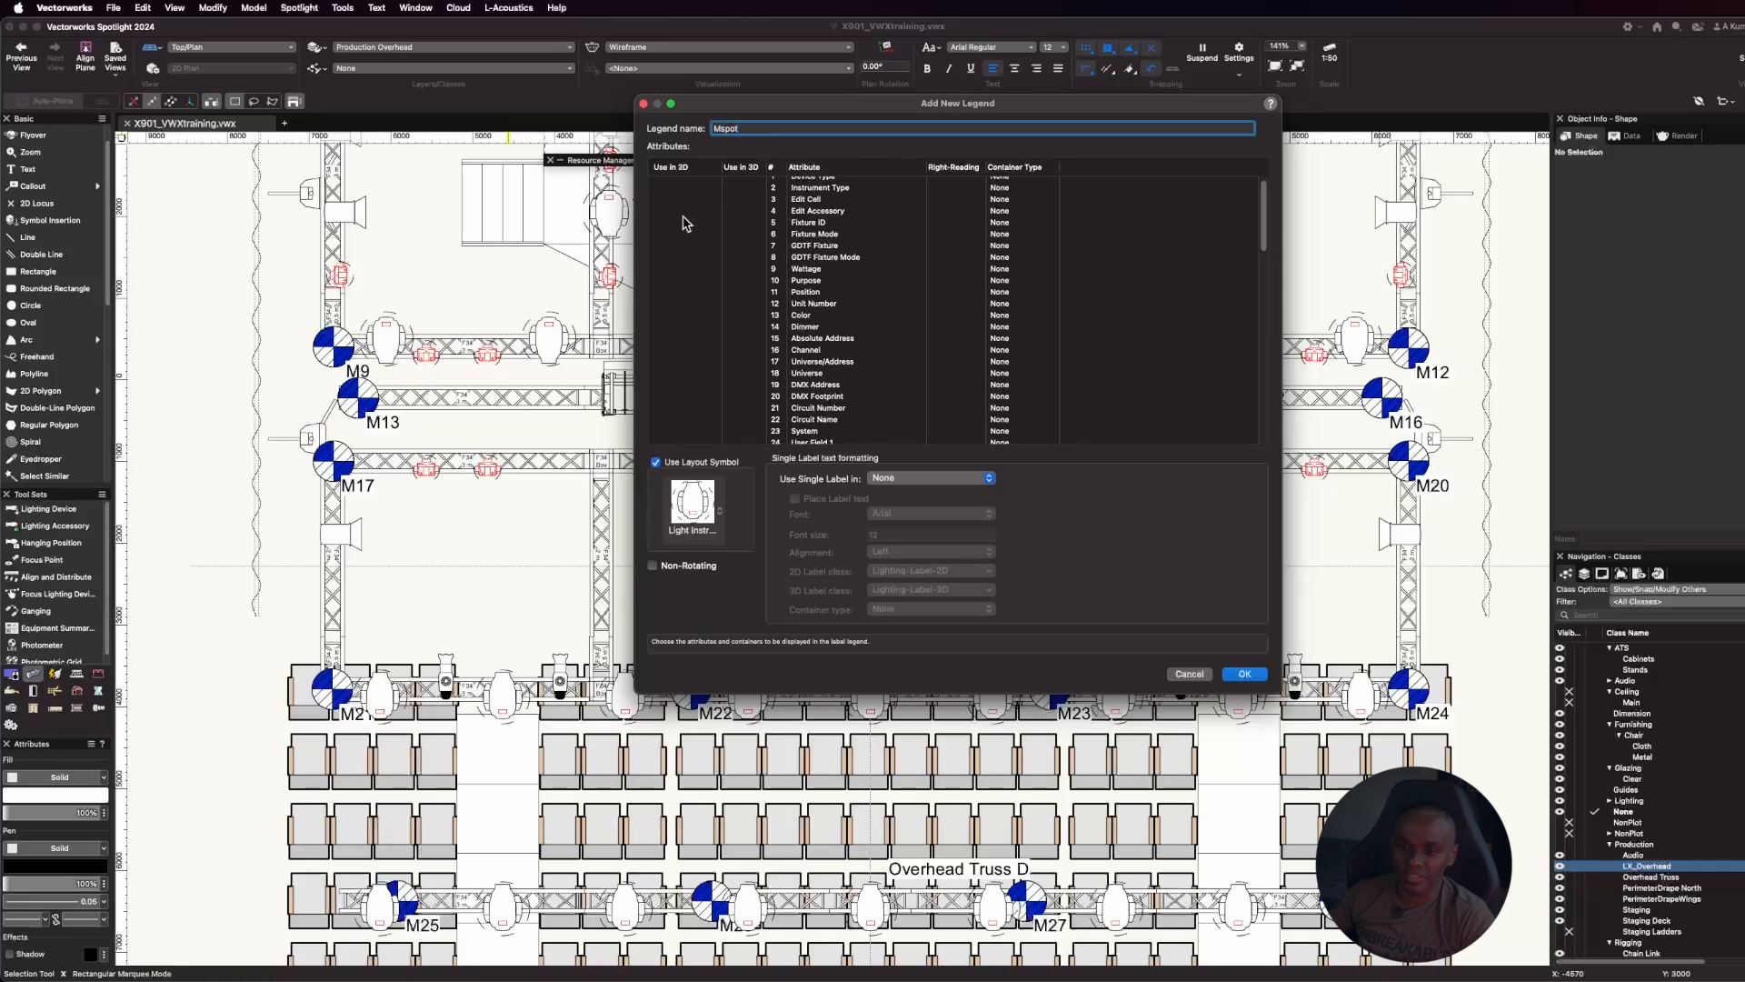
left_click(684, 352)
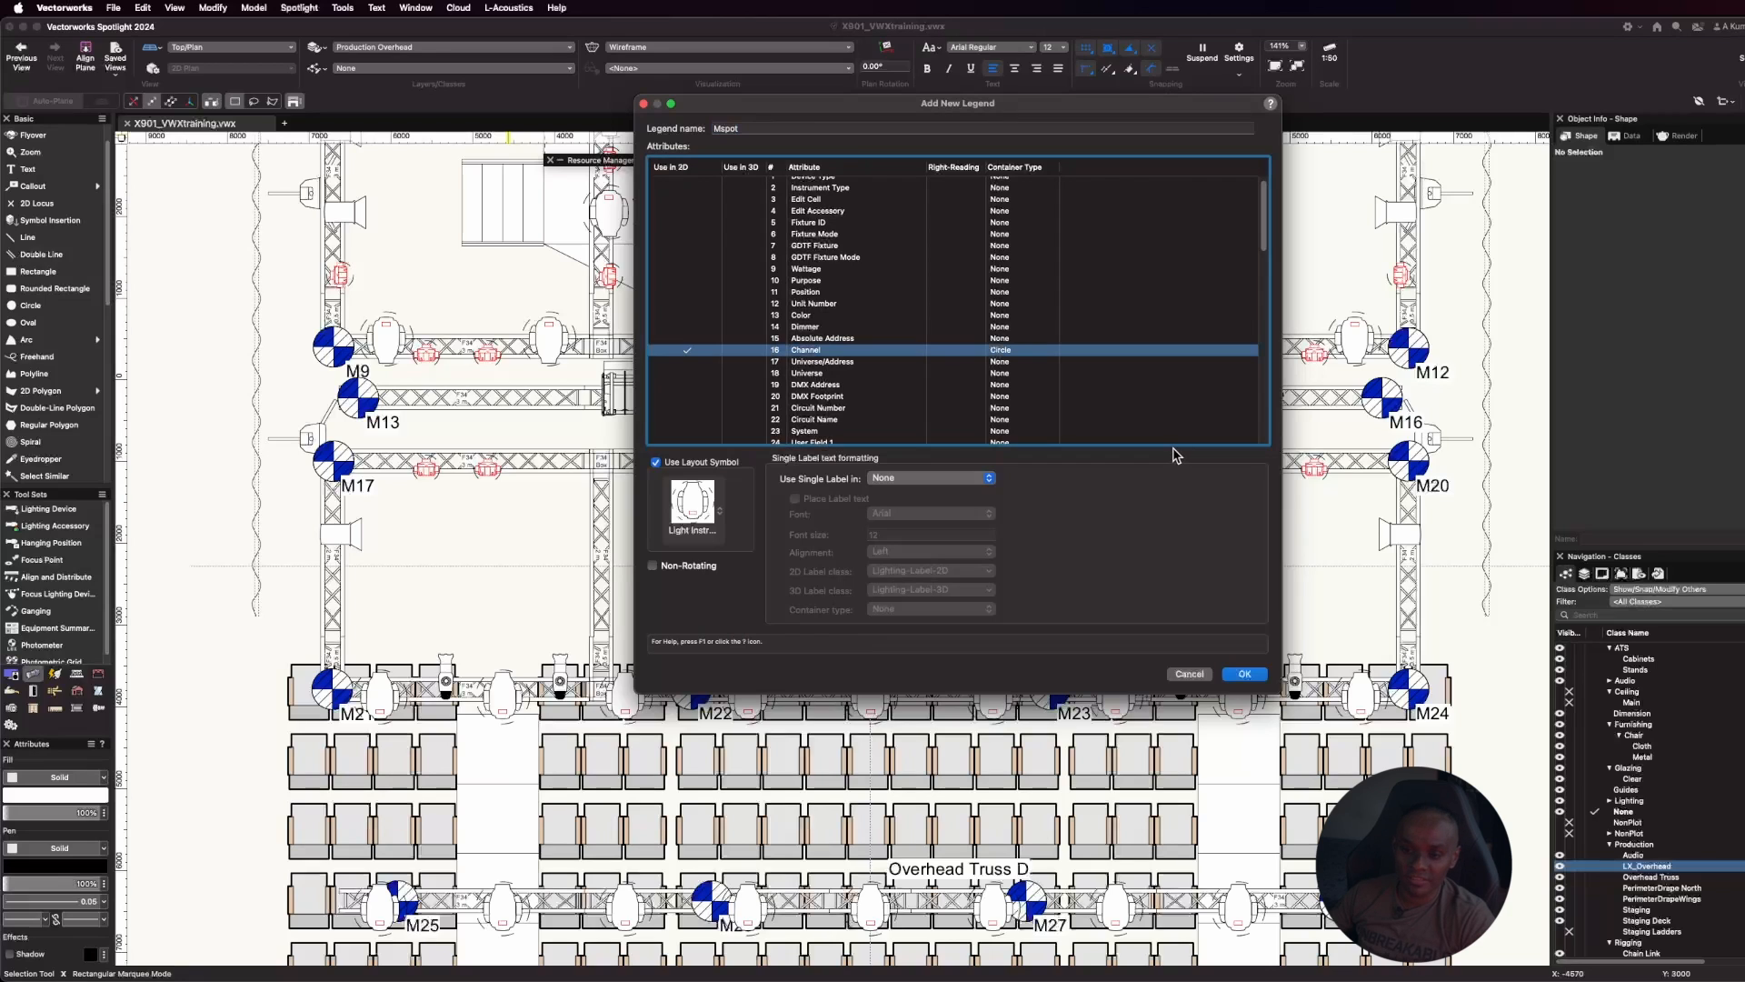
scroll(760, 400, "down", 3)
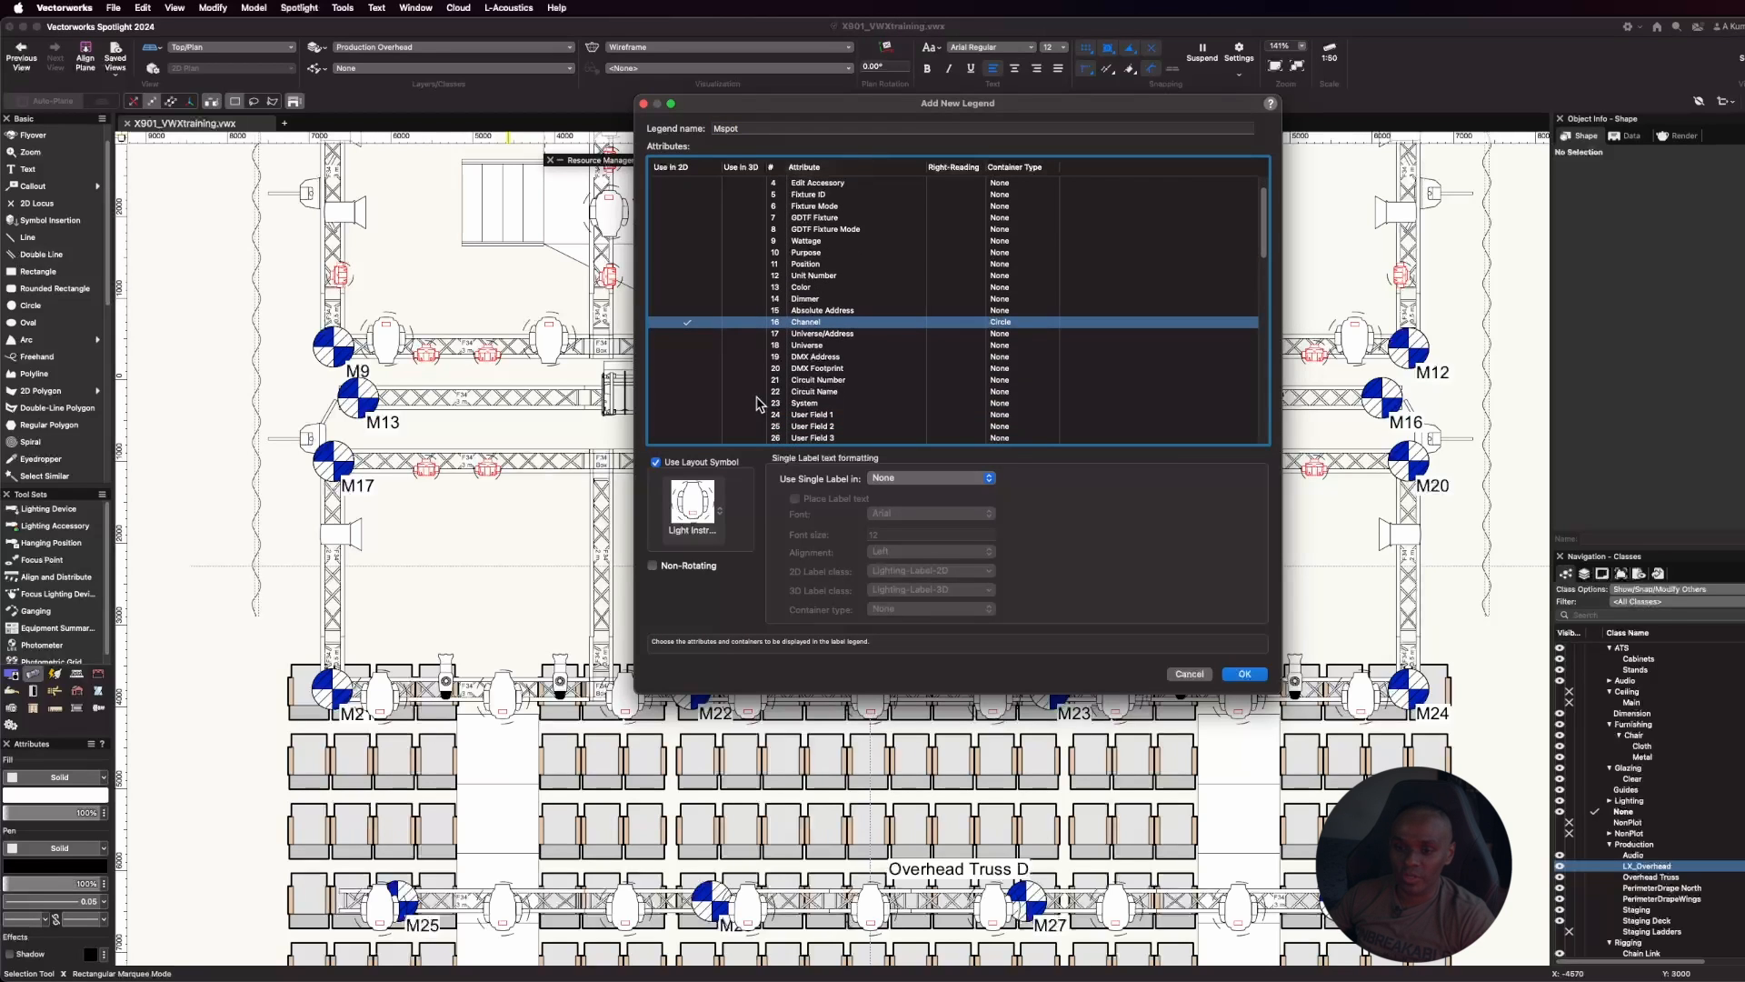
Enable Circuit Number with a Hexagon container and Universe/Address with a Rectangle container in 2D, and save the Mspot legend
left_click(686, 380)
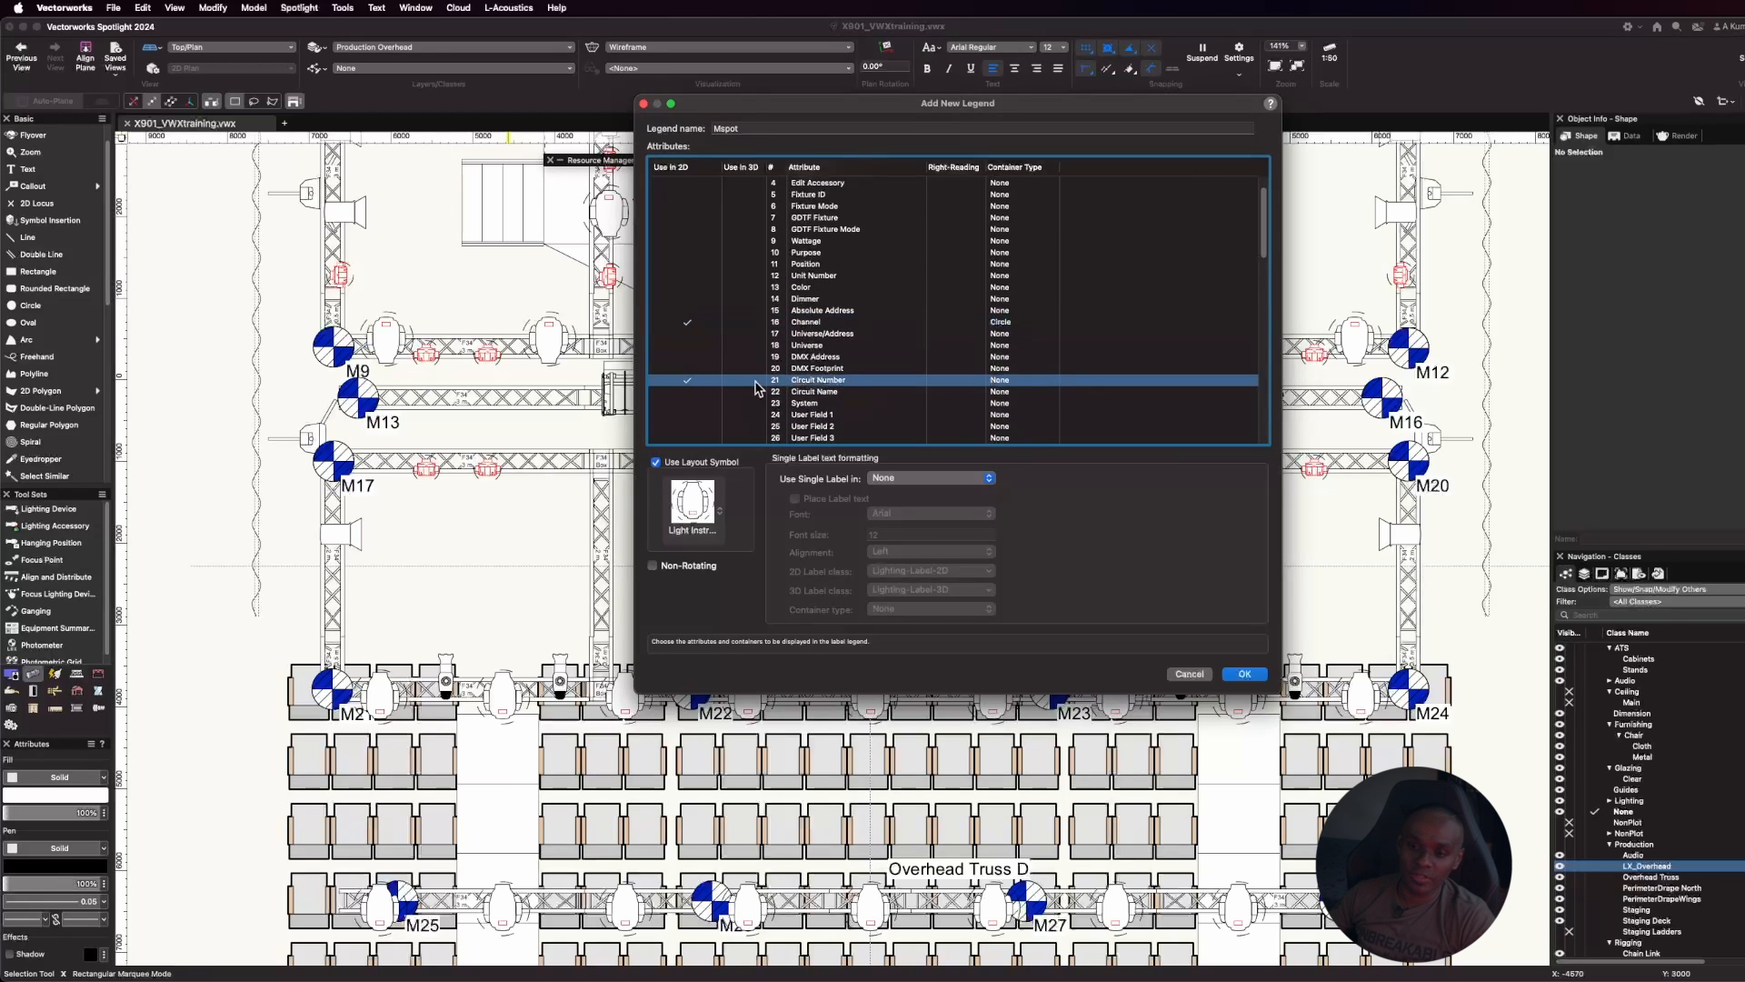
left_click(1002, 381)
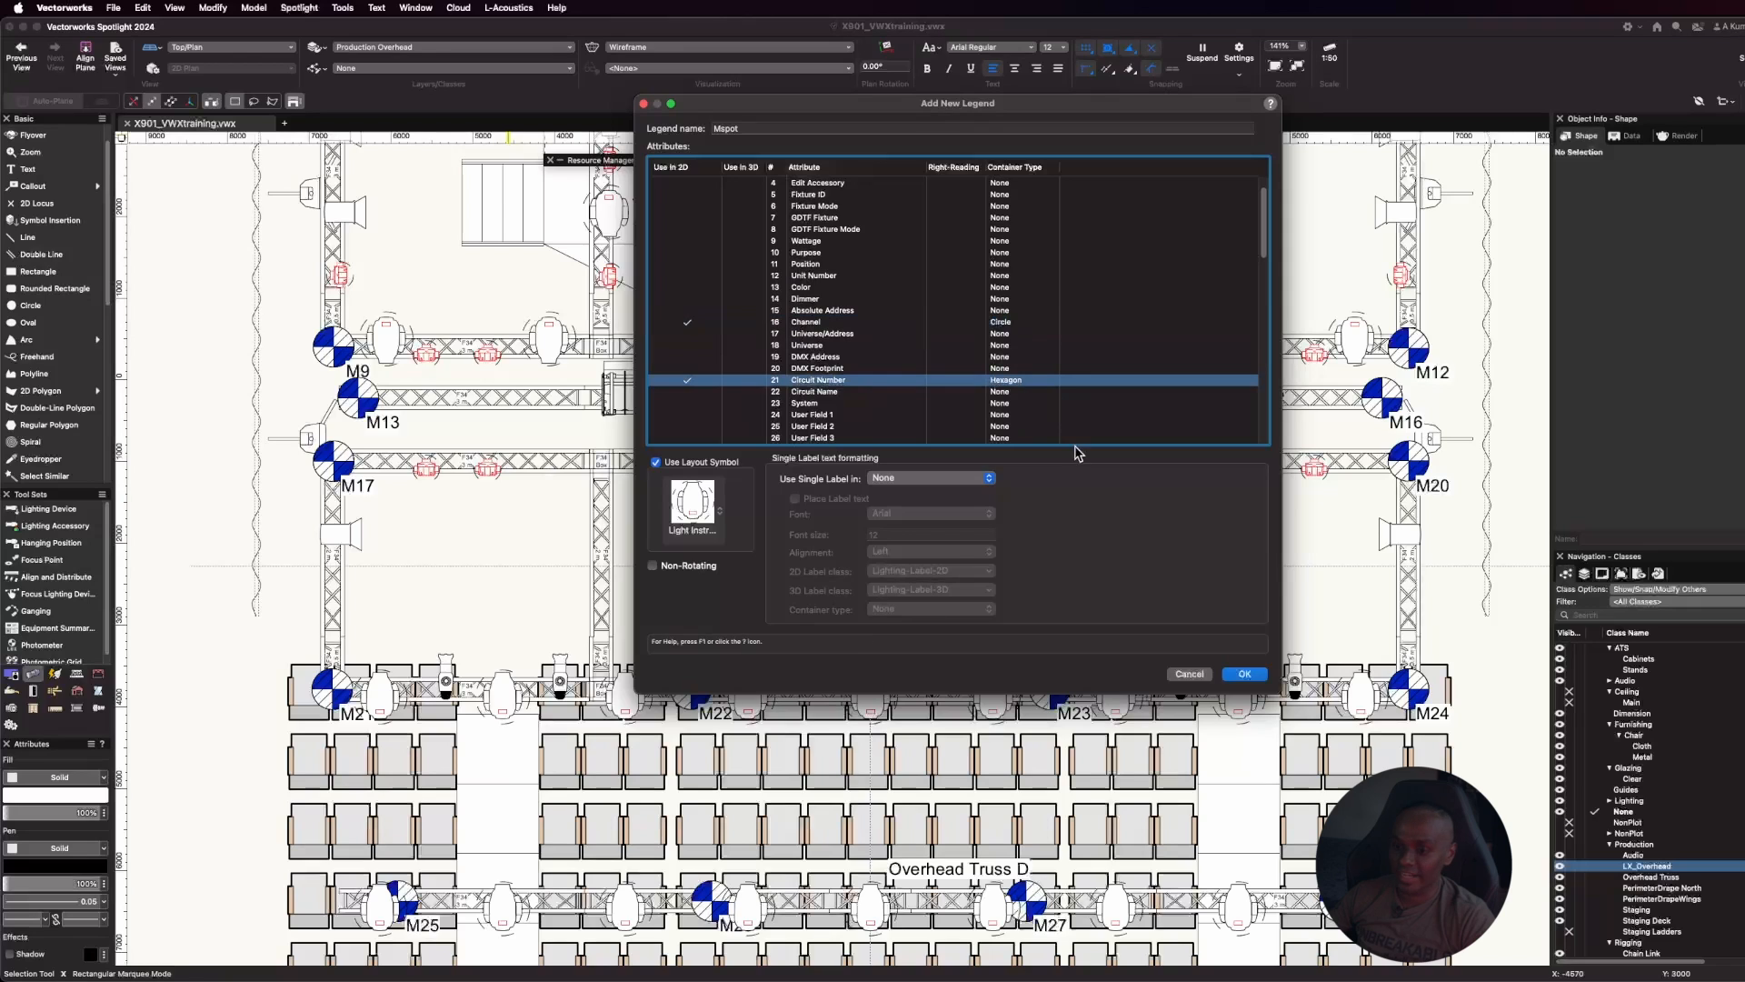
scroll(942, 410, "down", 2)
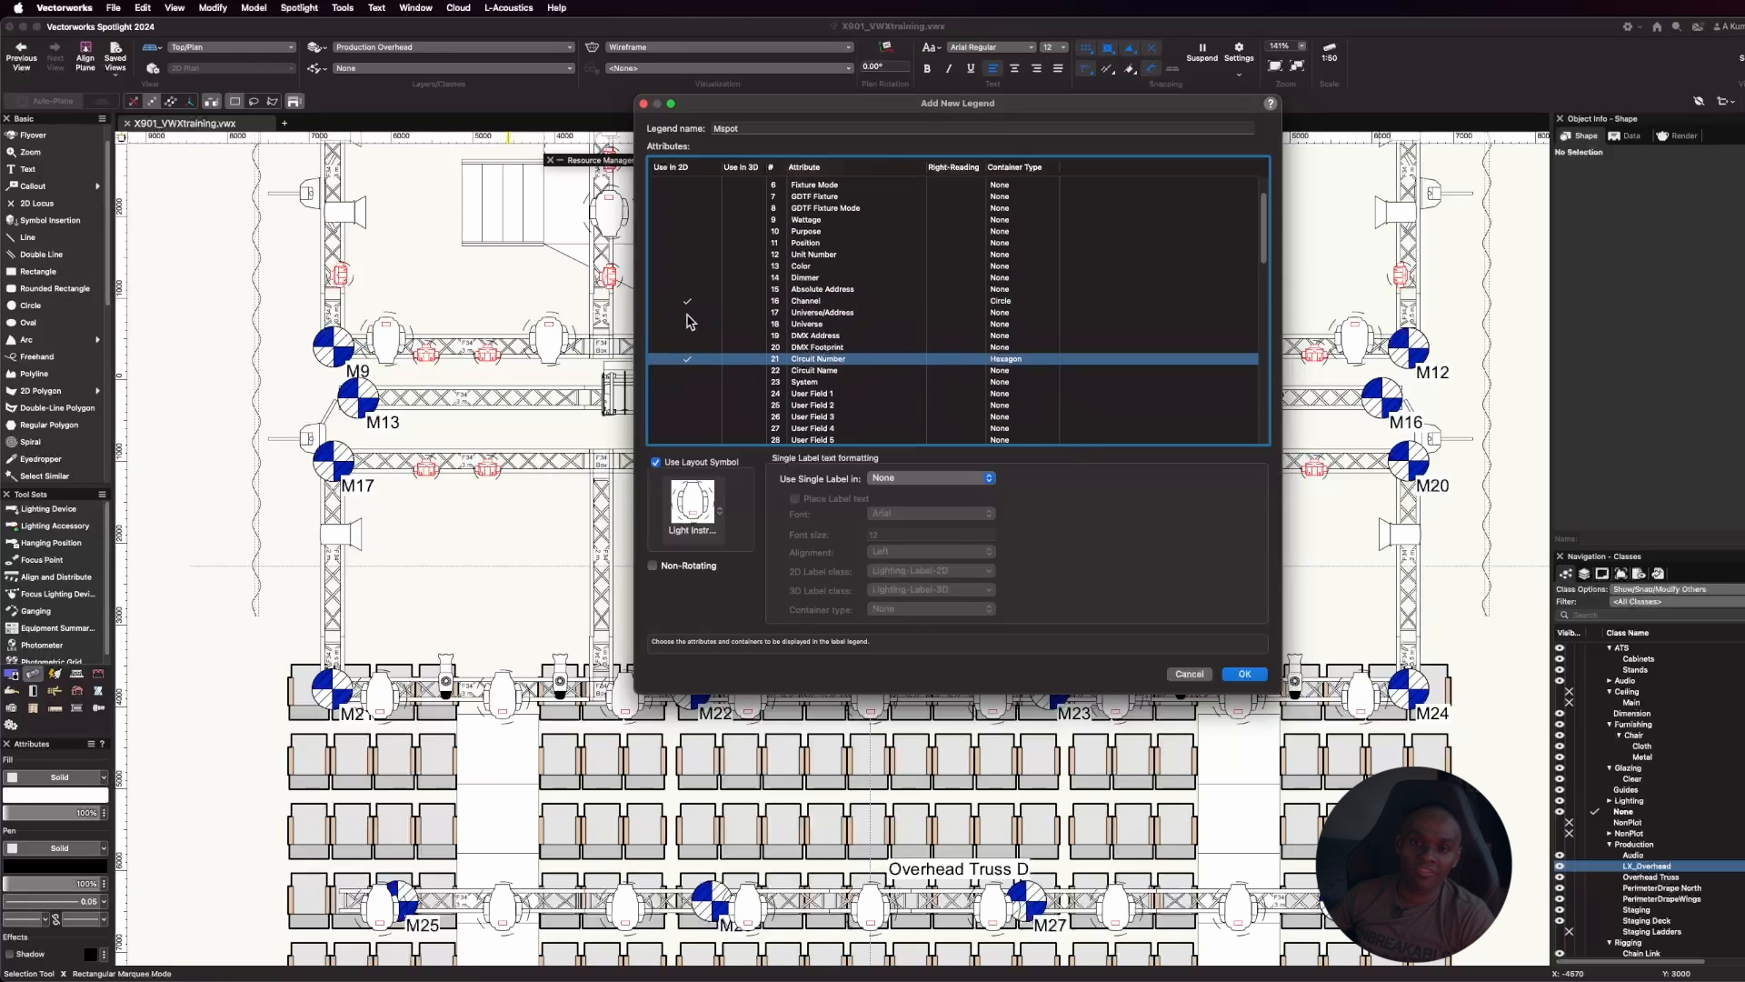
left_click(688, 313)
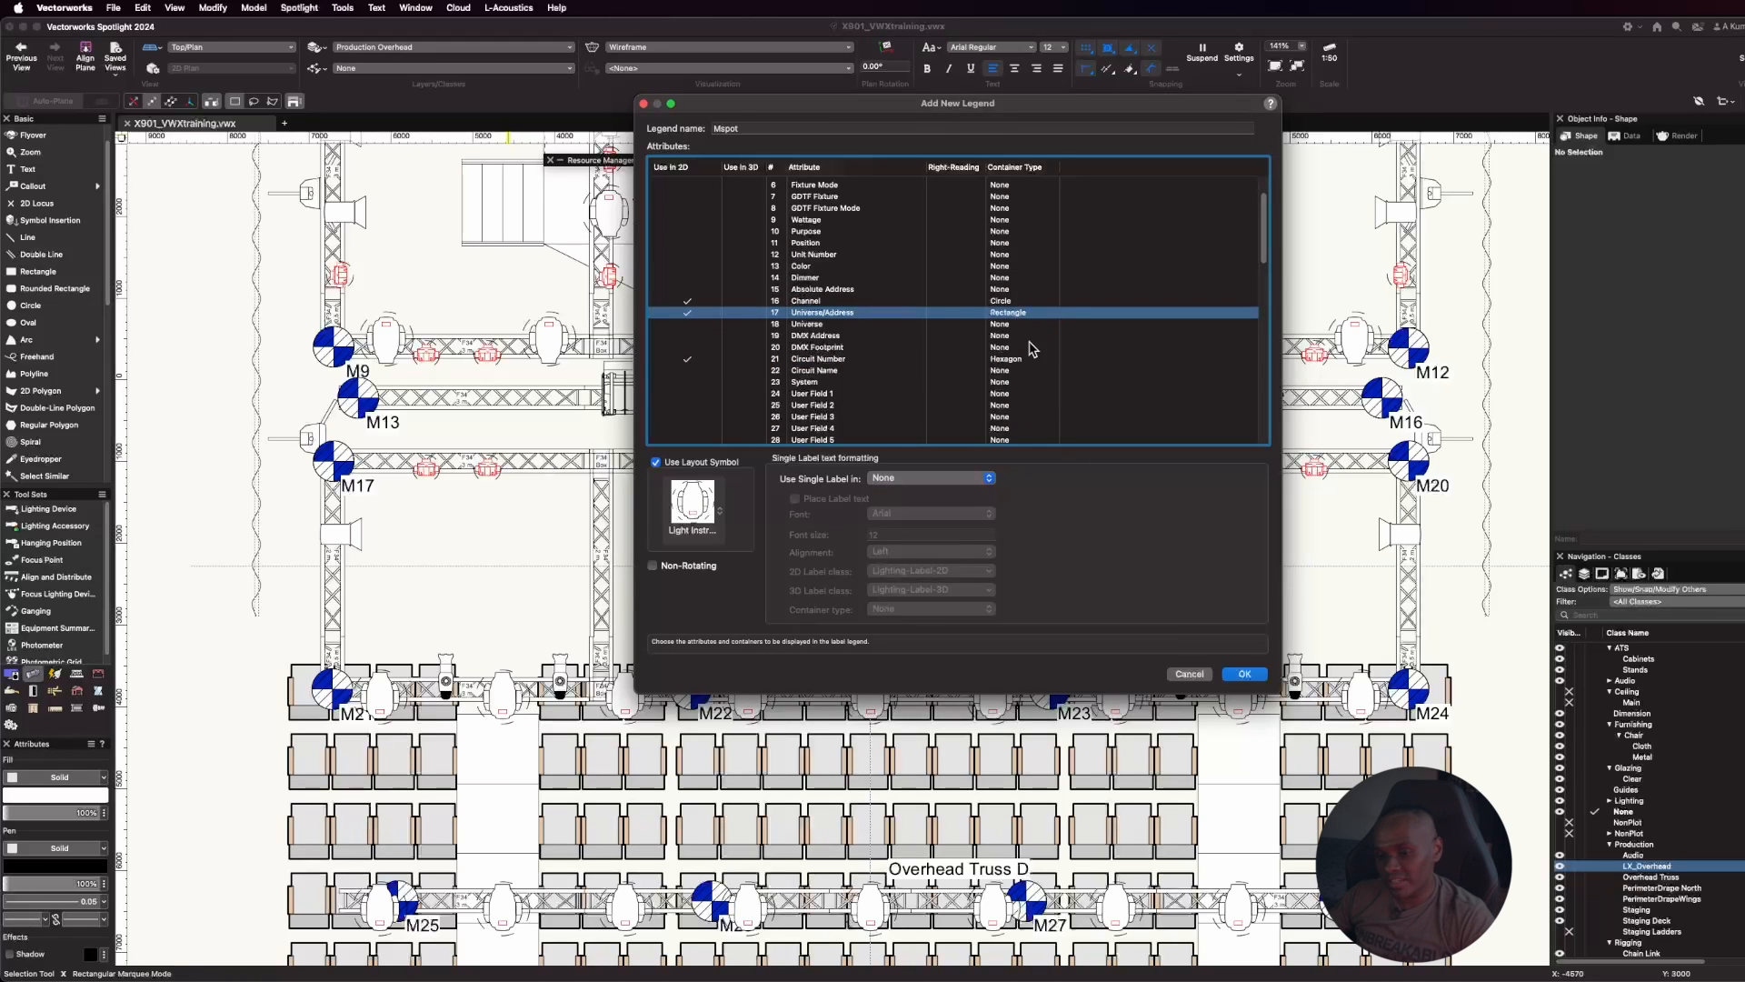
left_click(1244, 675)
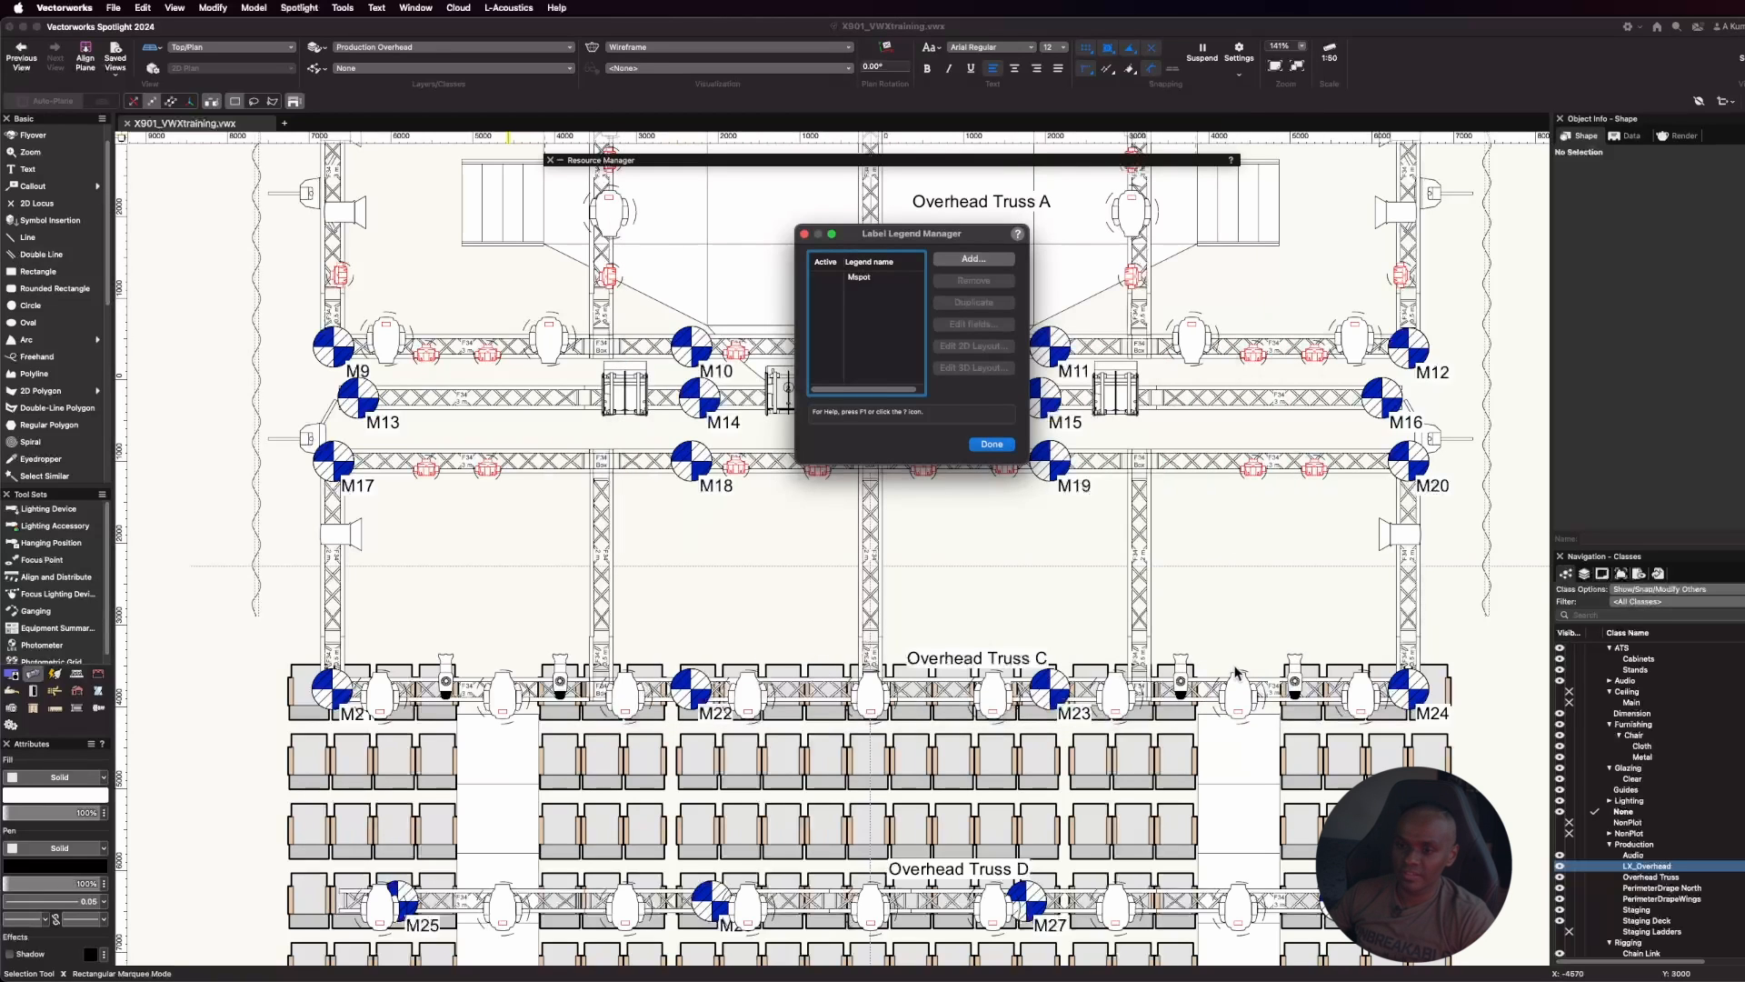
Make the Mspot legend active and, in its 2D layout, place the Channel label with its circle directly below the fixture
left_click(828, 278)
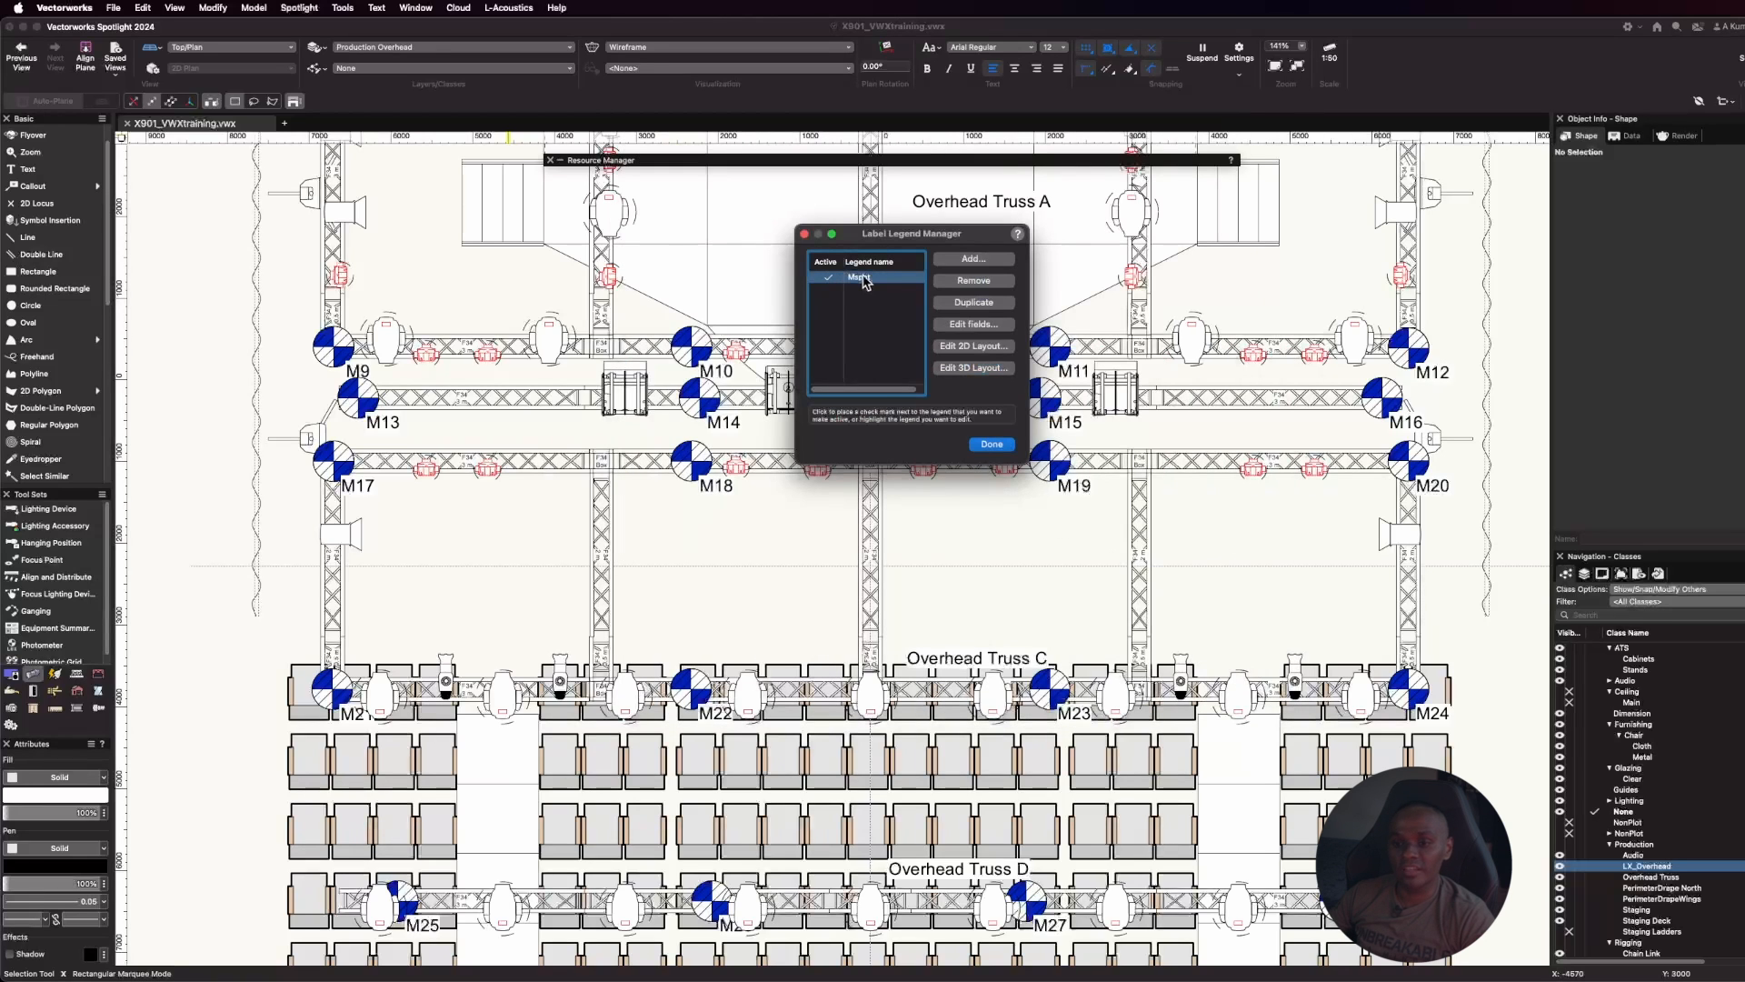
left_click(974, 347)
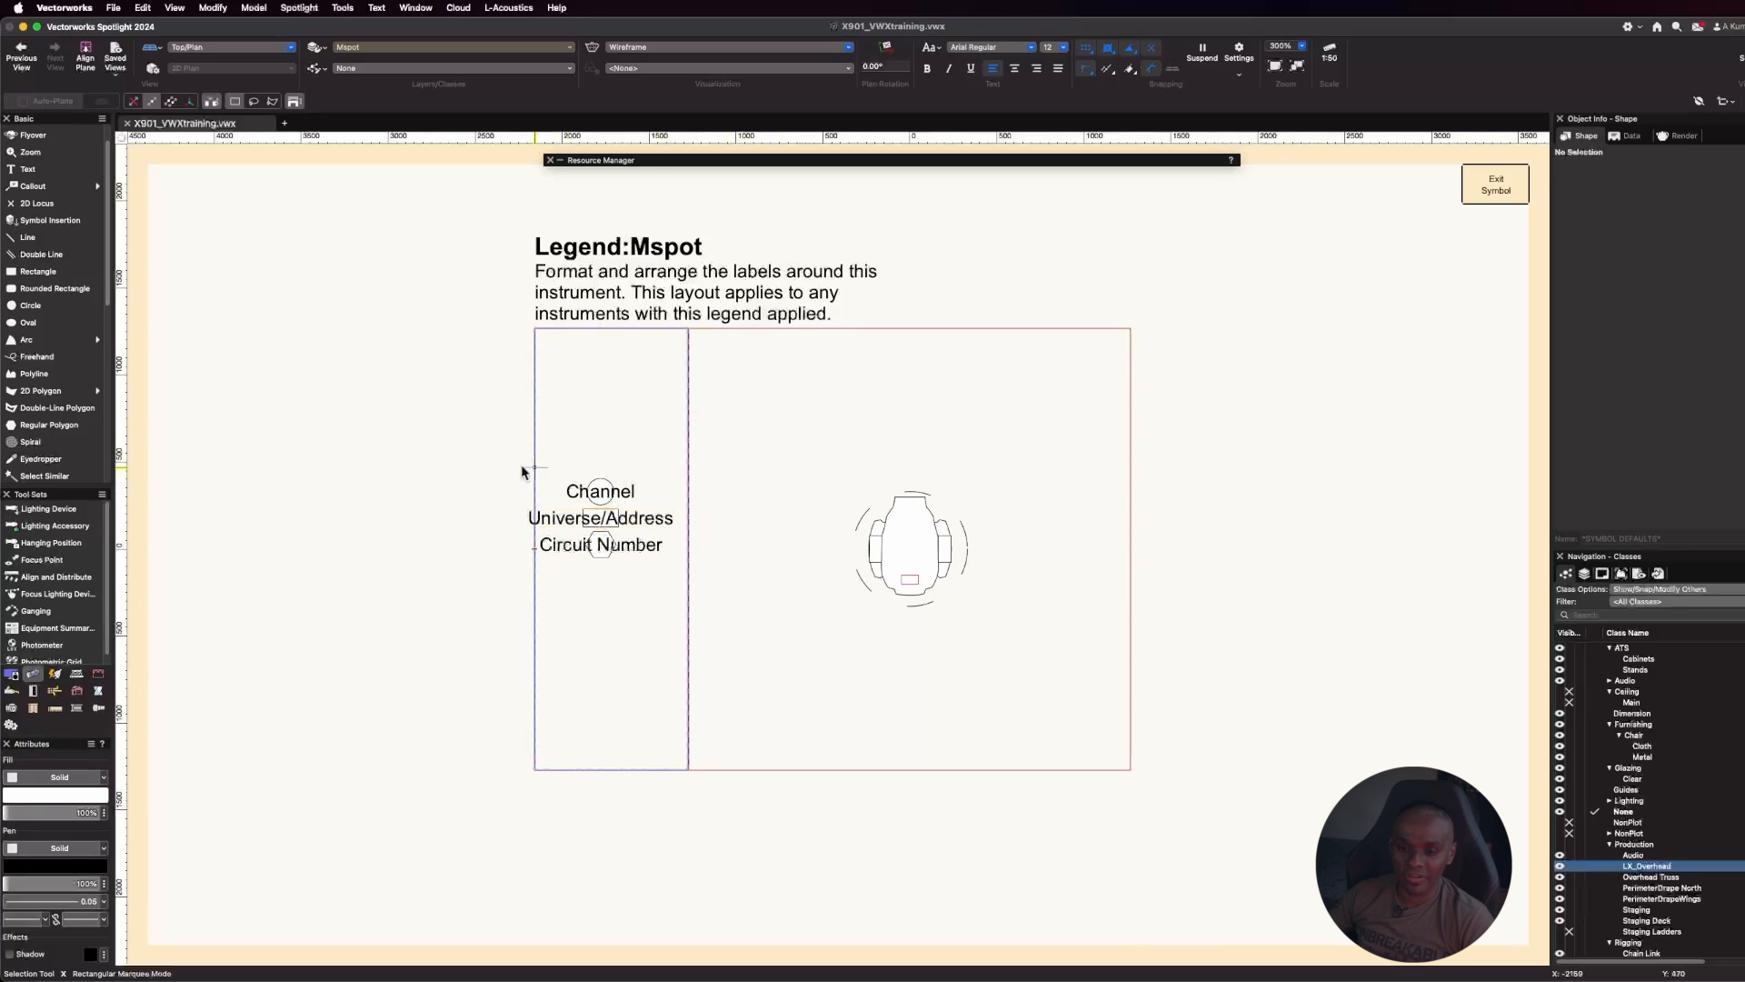
left_click_drag(465, 444, 700, 502)
left_click_drag(602, 475, 891, 577)
Stack the Circuit Number label with its hexagon below Channel, and the Universe/Address label with its rectangle beneath that
scroll(919, 616, "up", 3)
scroll(1042, 695, "down", 1)
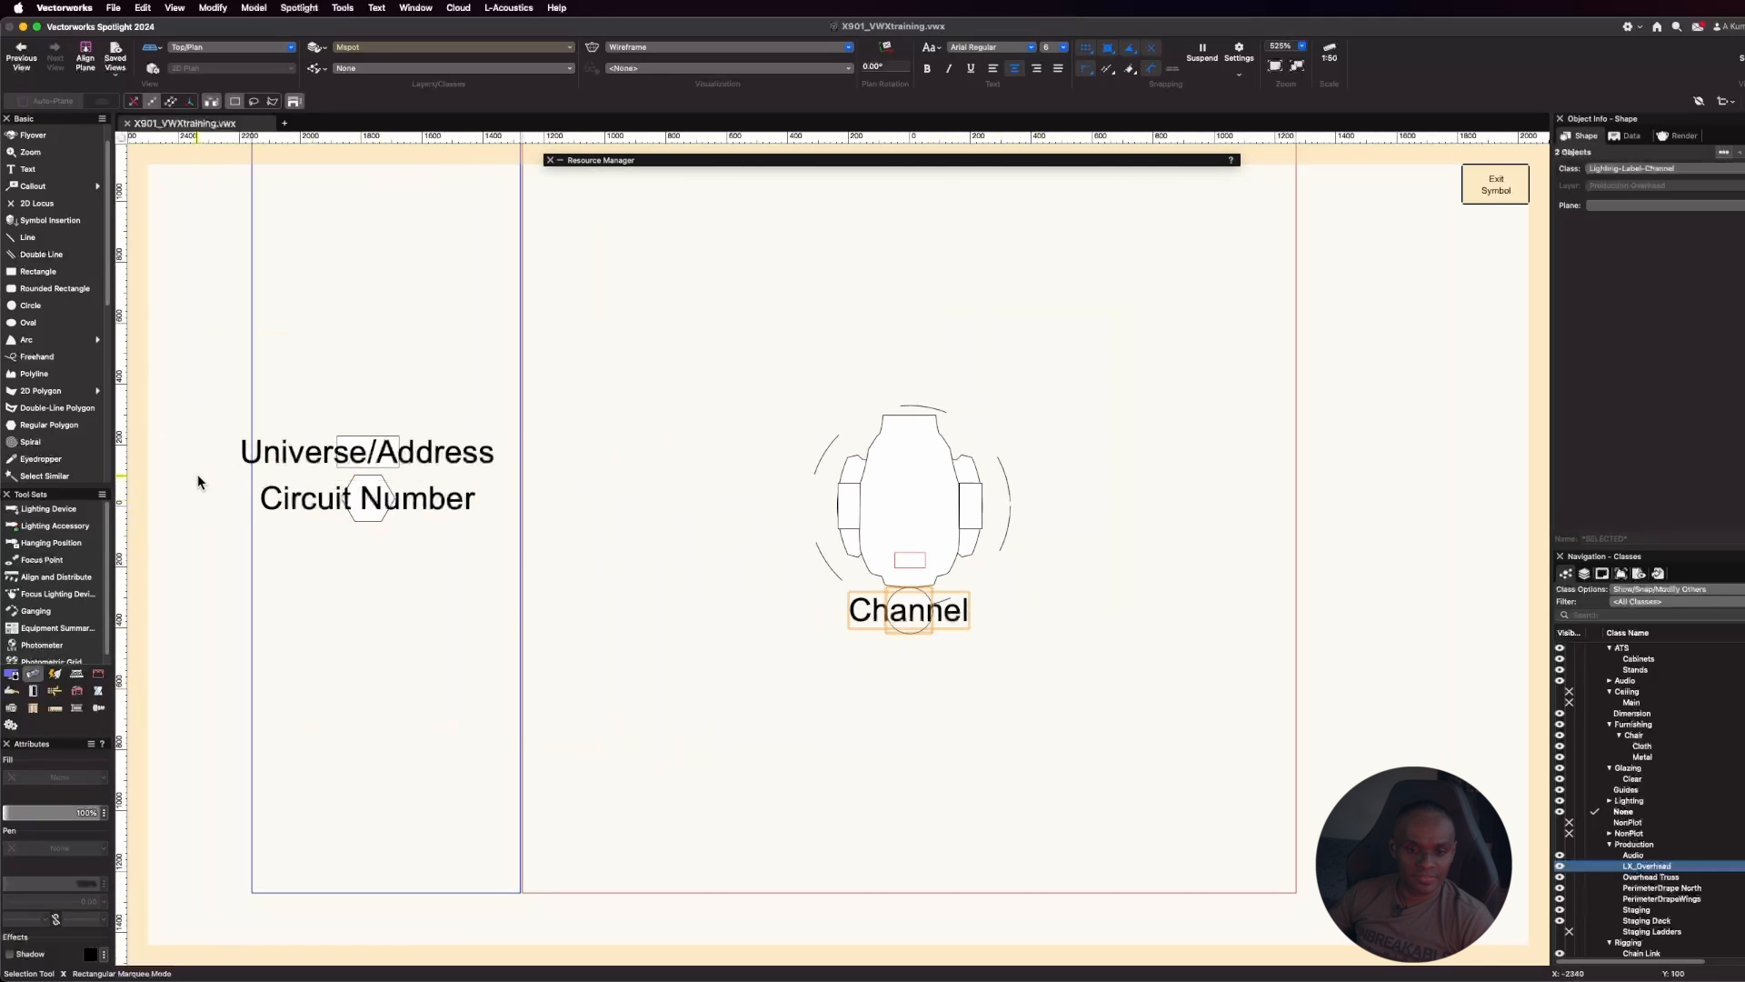
left_click_drag(197, 474, 569, 547)
scroll(368, 472, "up", 4)
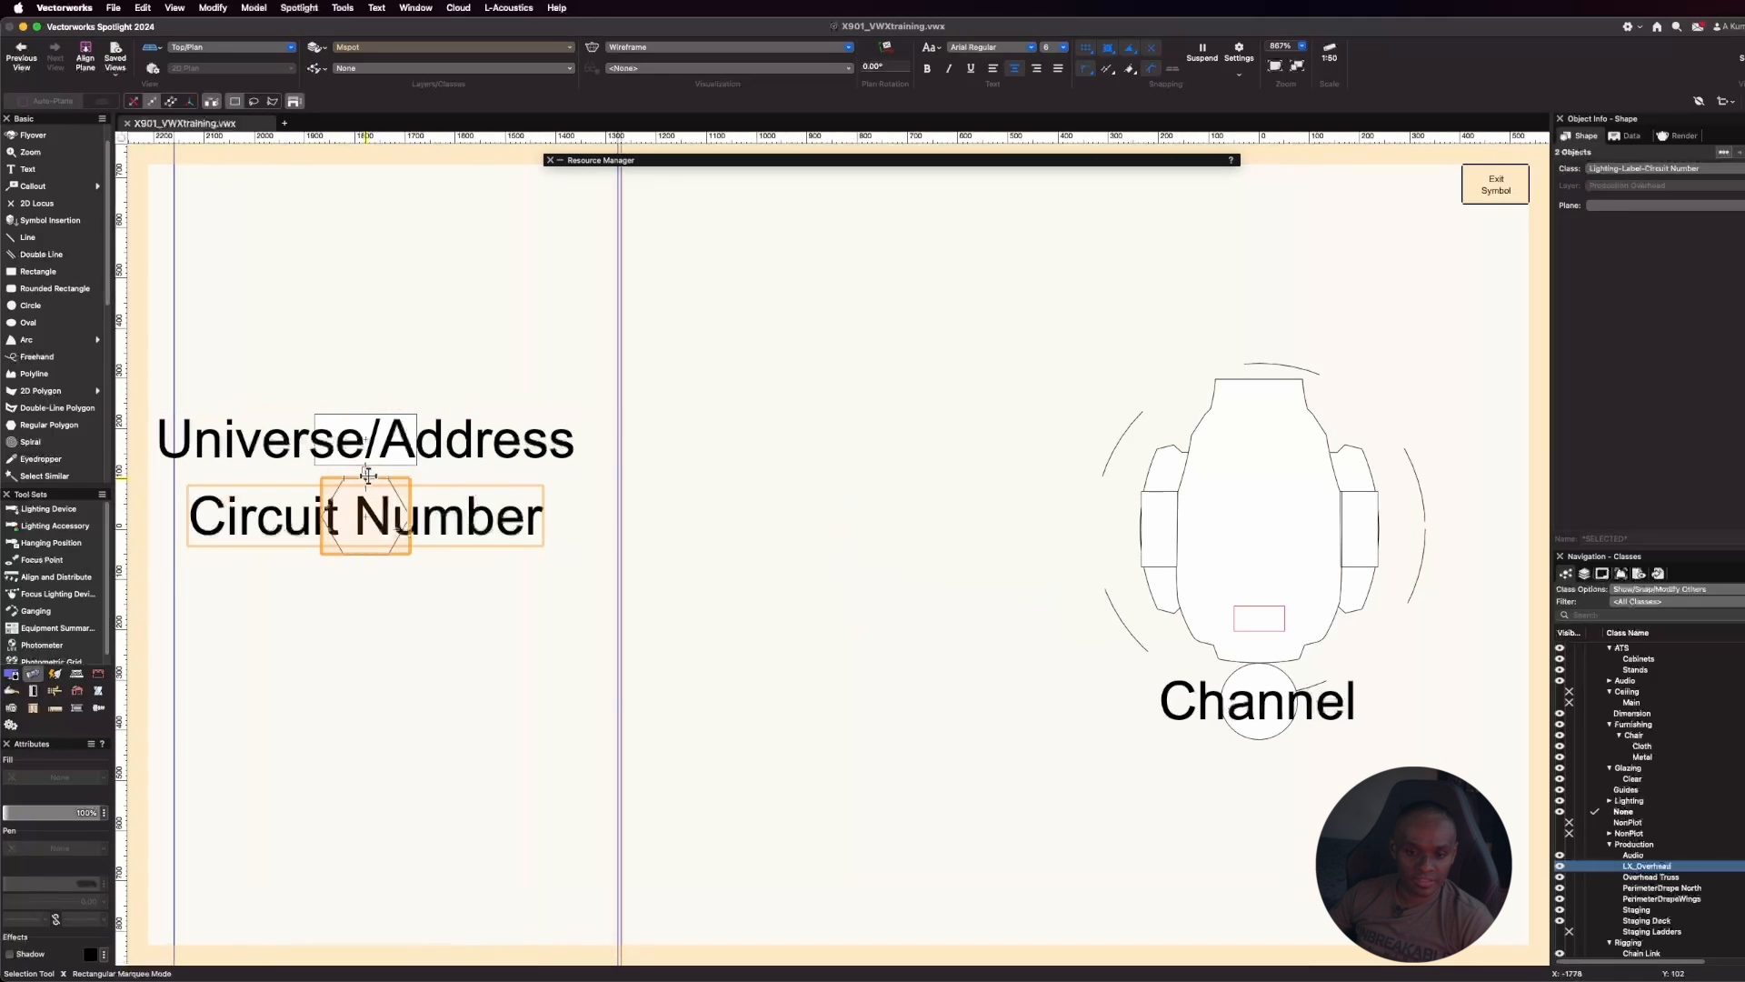
left_click_drag(425, 494, 1257, 752)
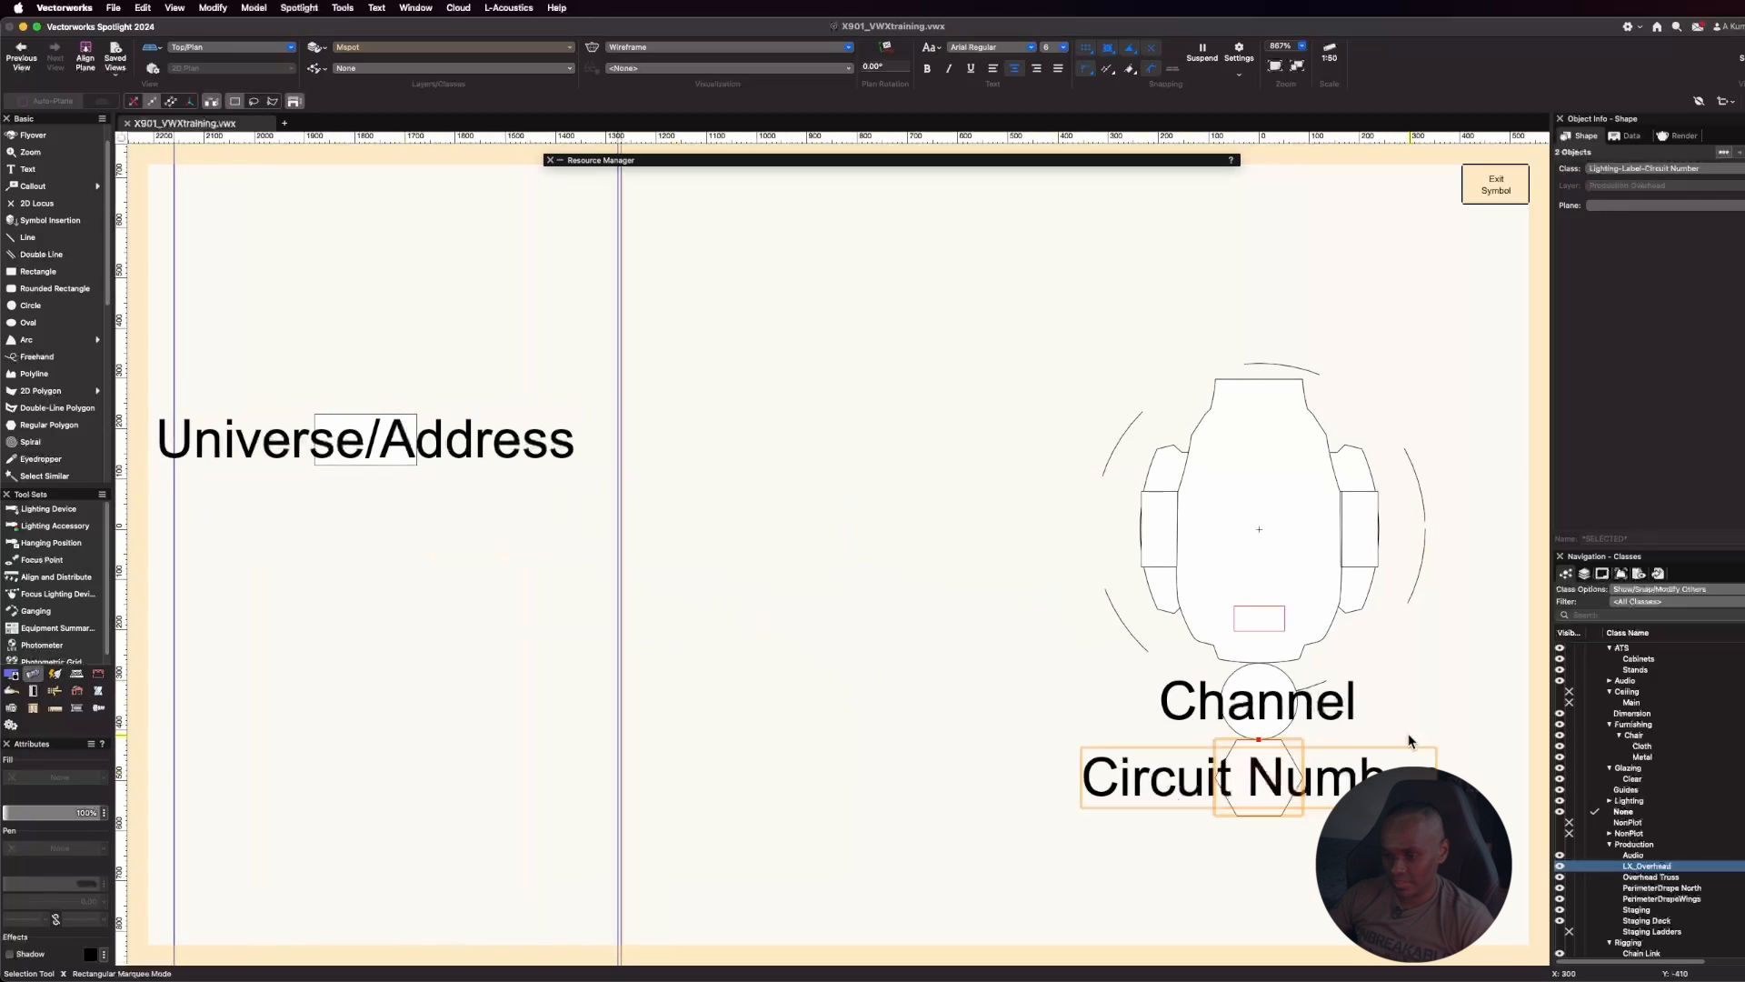
scroll(302, 449, "down", 2)
left_click_drag(223, 394, 585, 507)
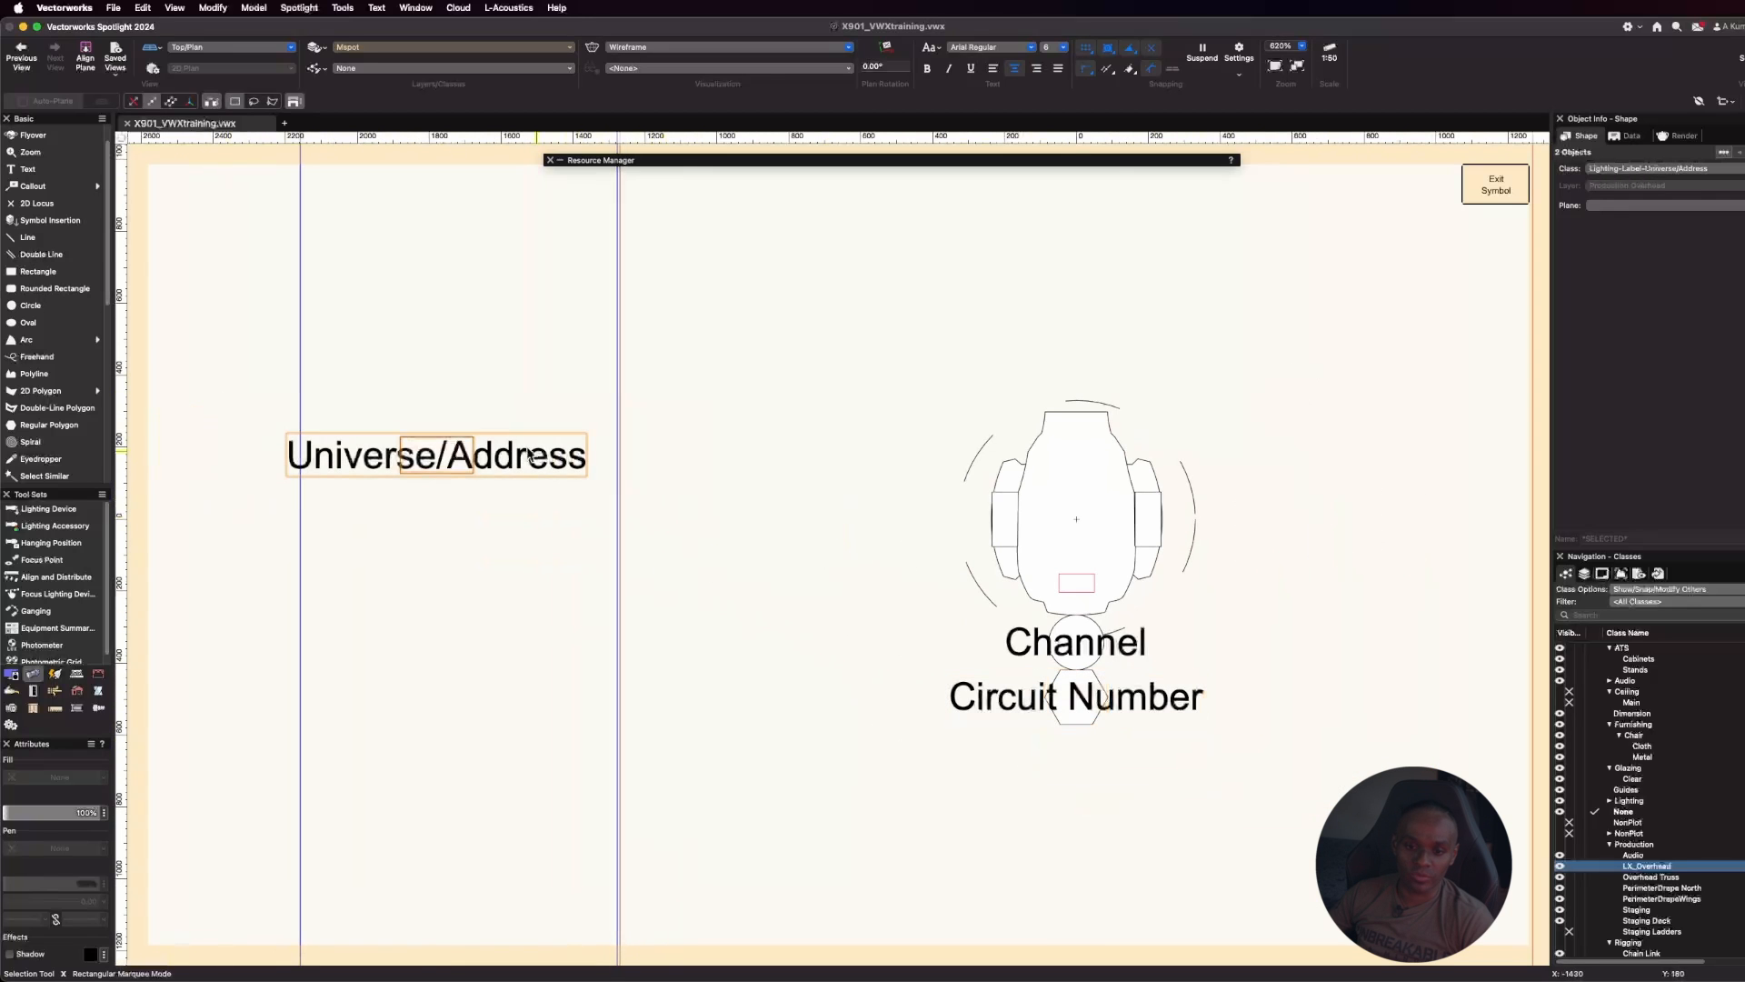
left_click_drag(436, 431, 1078, 729)
left_click(1196, 830)
Space out the stacked labels, shifting all three slightly down from the fixture, and Circuit Number and Universe/Address down from Channel
scroll(1188, 826, "up", 3)
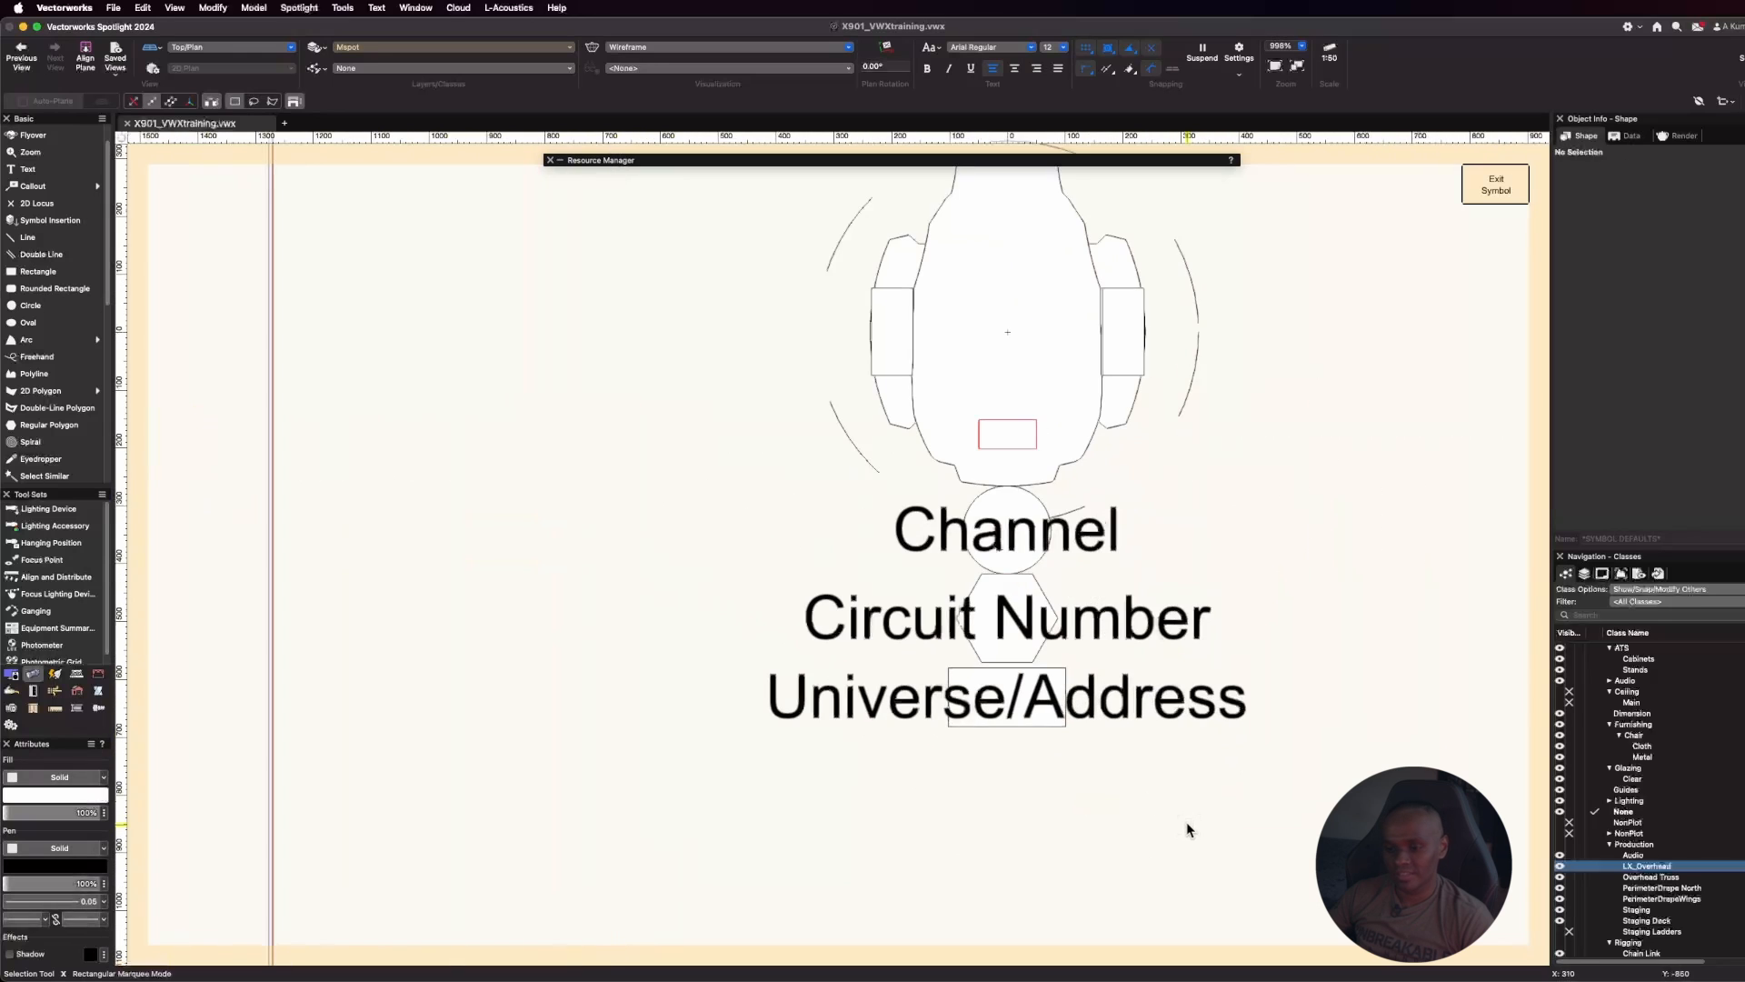
left_click_drag(623, 444, 1394, 809)
scroll(1024, 480, "up", 3)
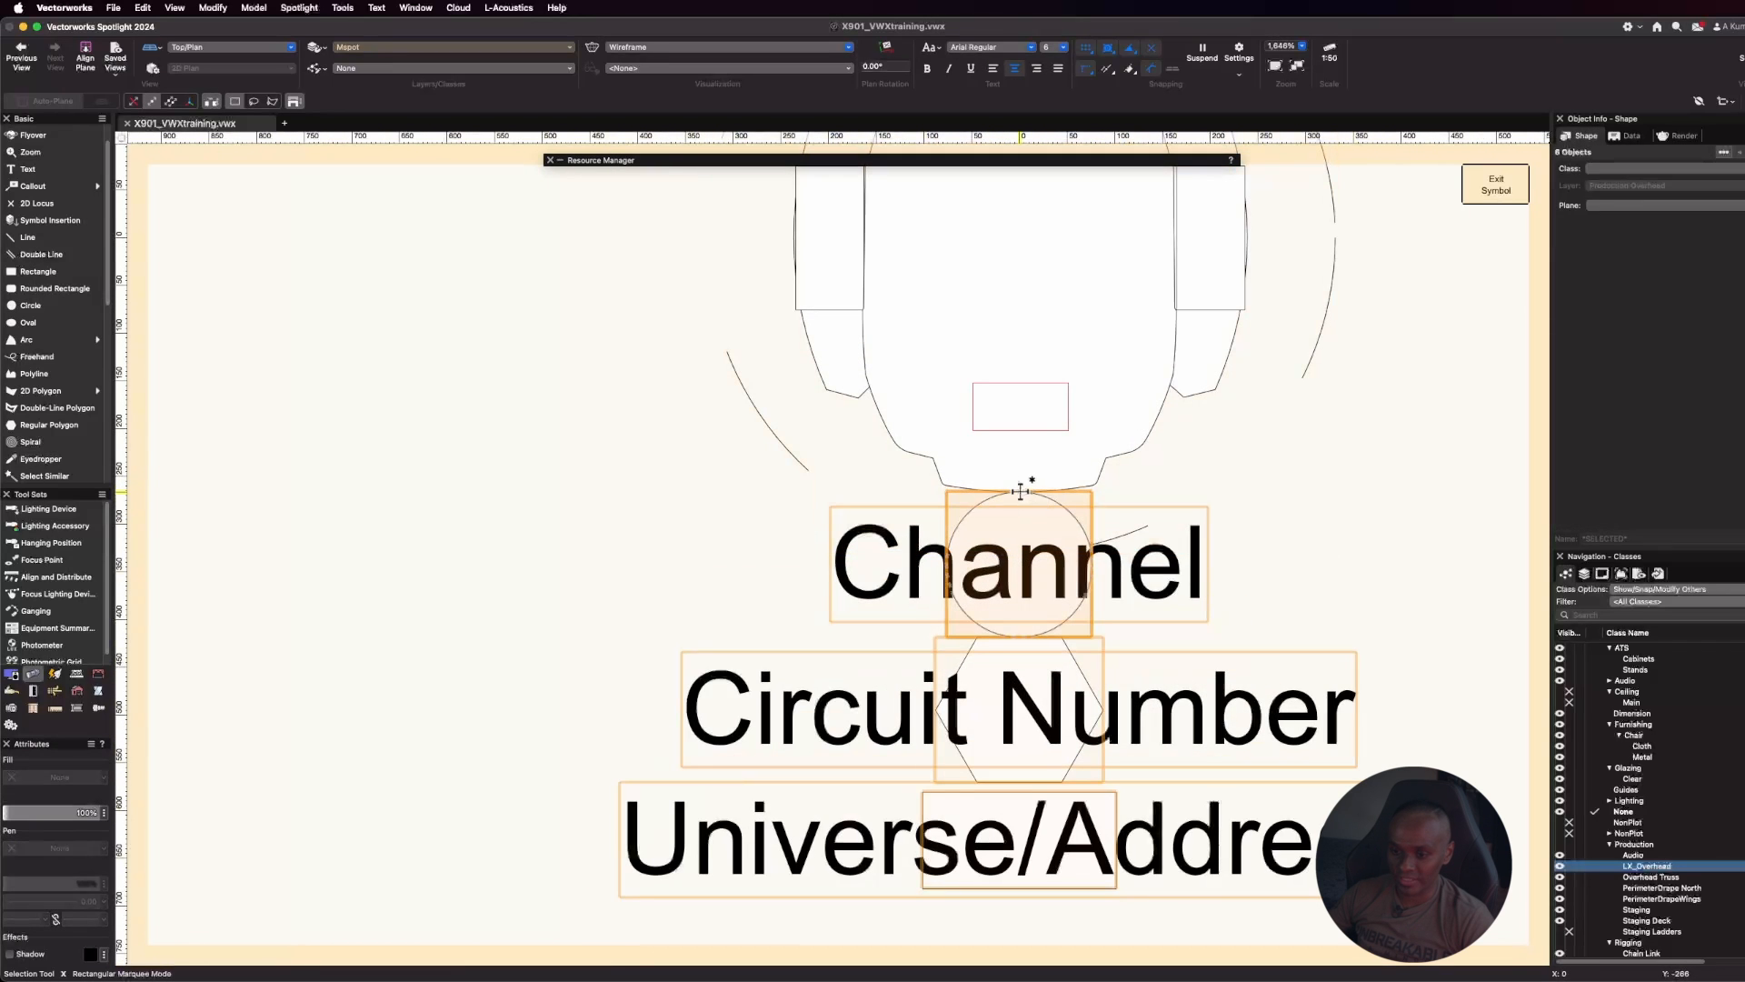
left_click_drag(1024, 483, 1021, 504)
scroll(938, 353, "down", 1)
left_click_drag(532, 614, 1477, 903)
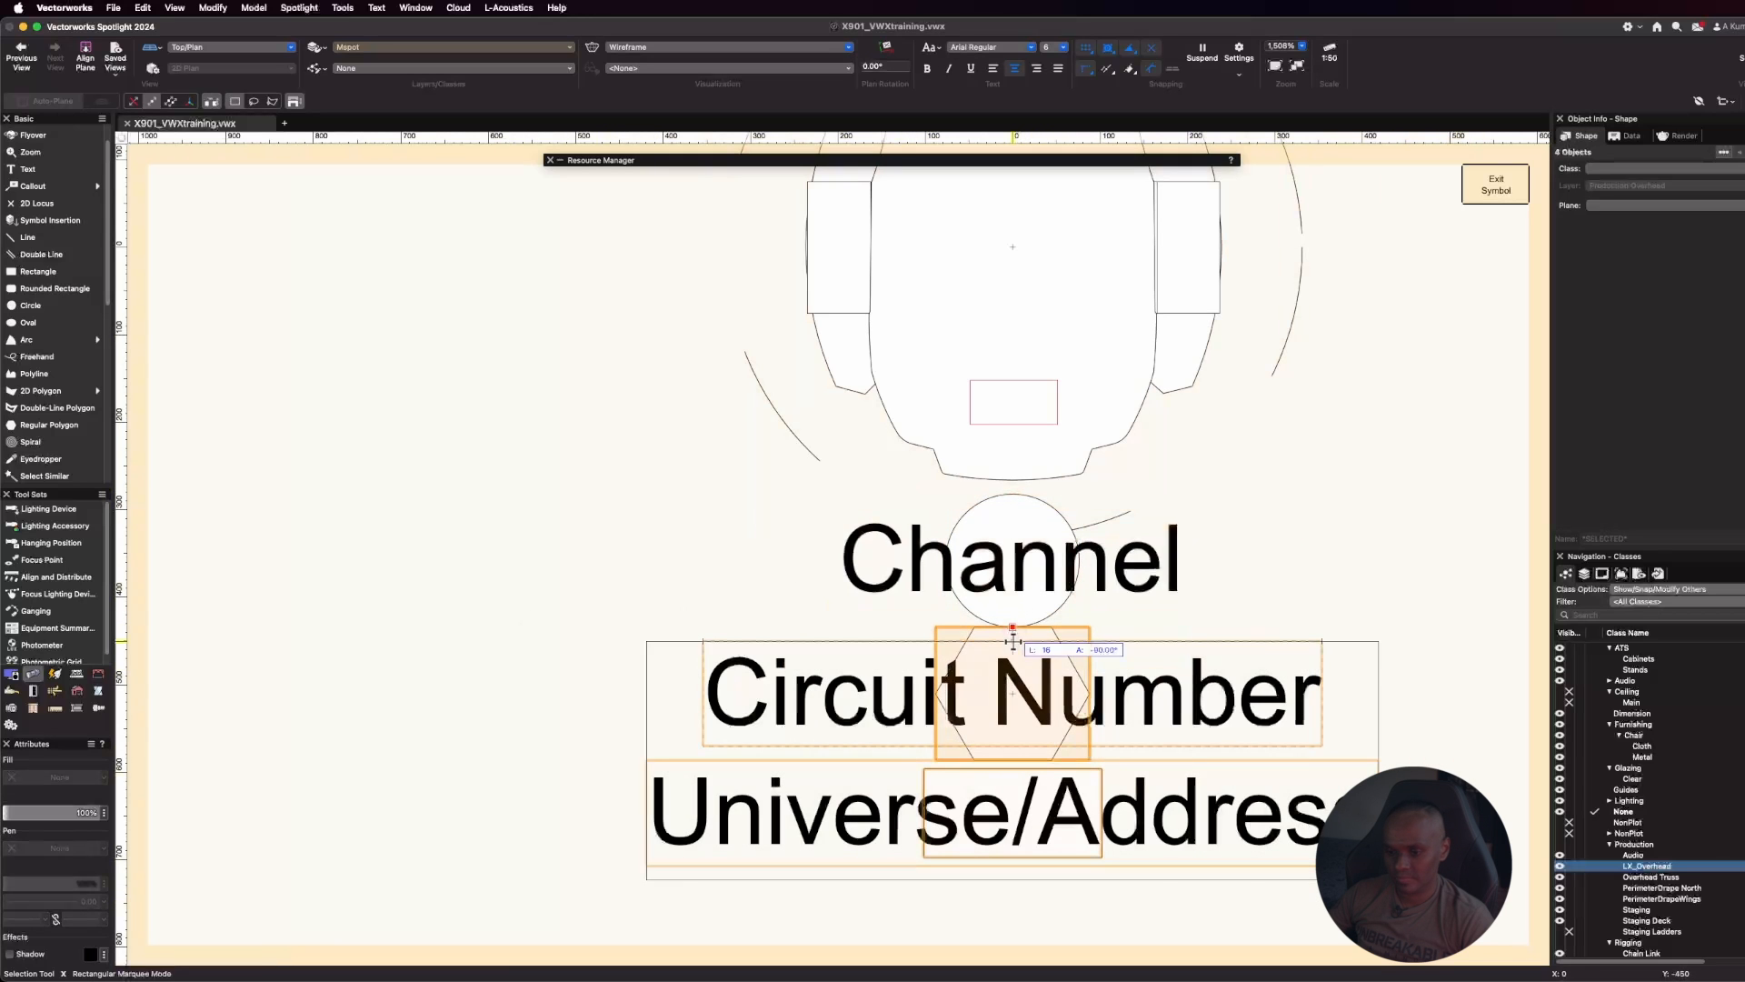
Move the Universe/Address label and its rectangle container just below the Circuit Number hexagon and exit the legend layout
scroll(1013, 627, "down", 1)
scroll(962, 534, "down", 2)
left_click_drag(569, 694, 1359, 829)
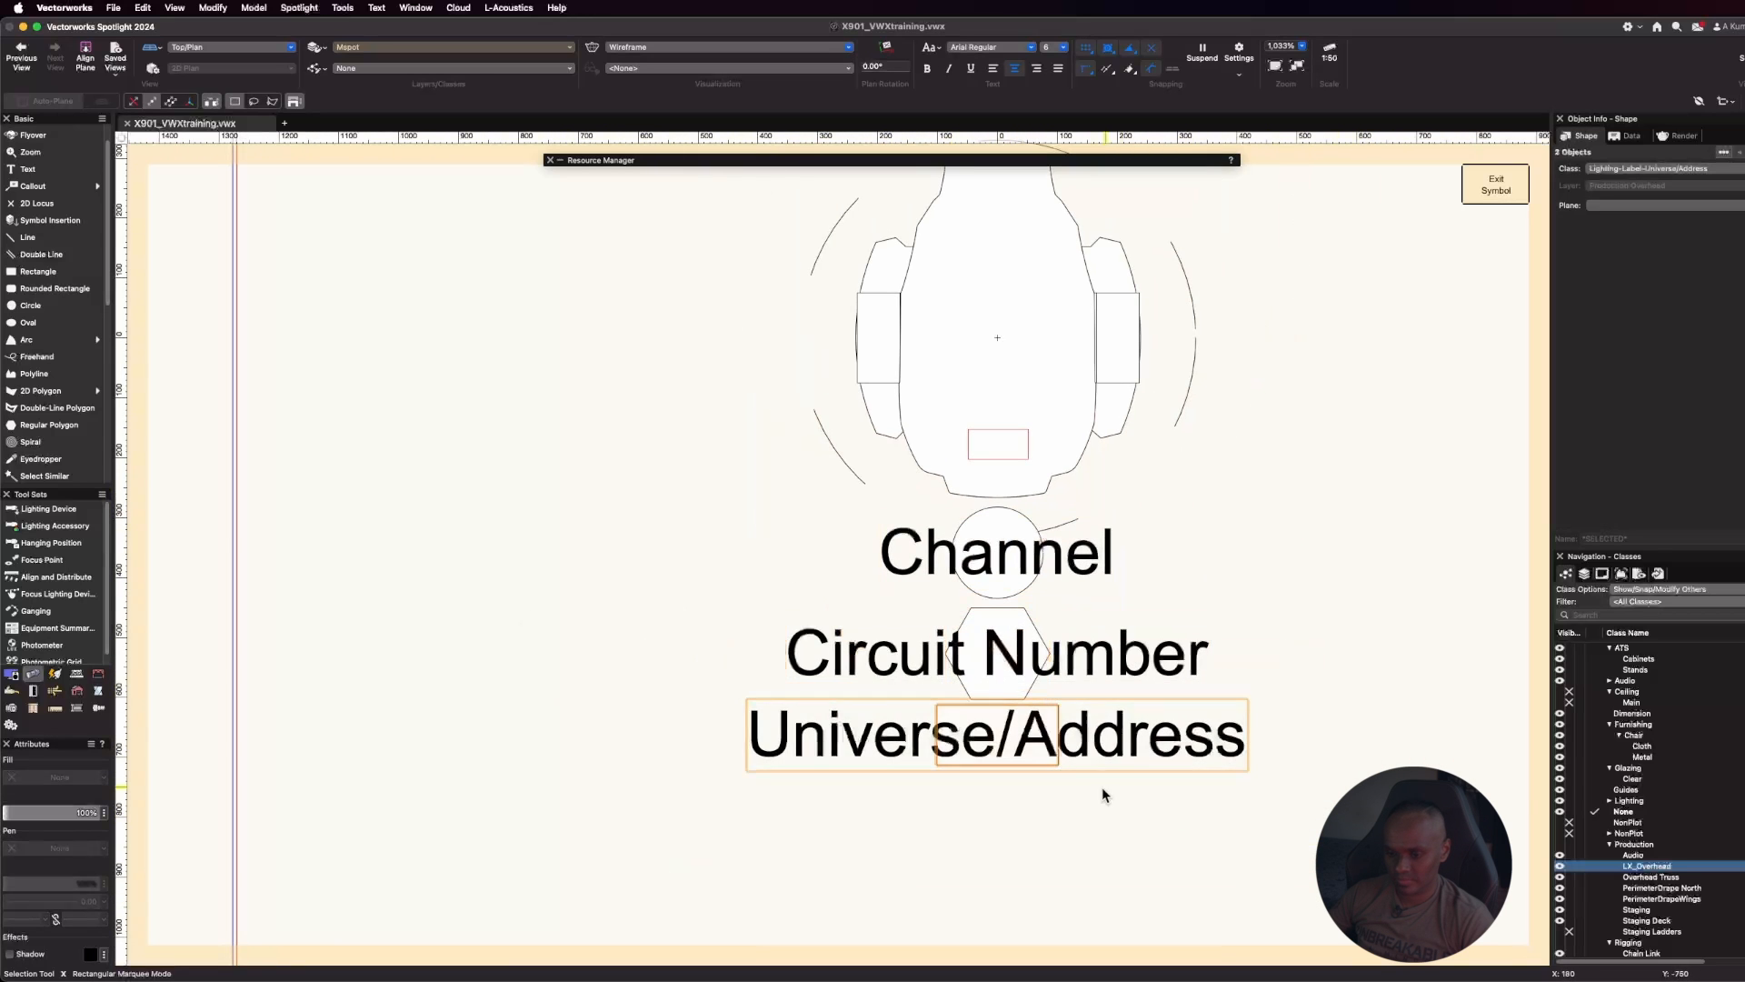
scroll(996, 698, "up", 6)
left_click_drag(1000, 707, 1000, 725)
scroll(1000, 724, "down", 12)
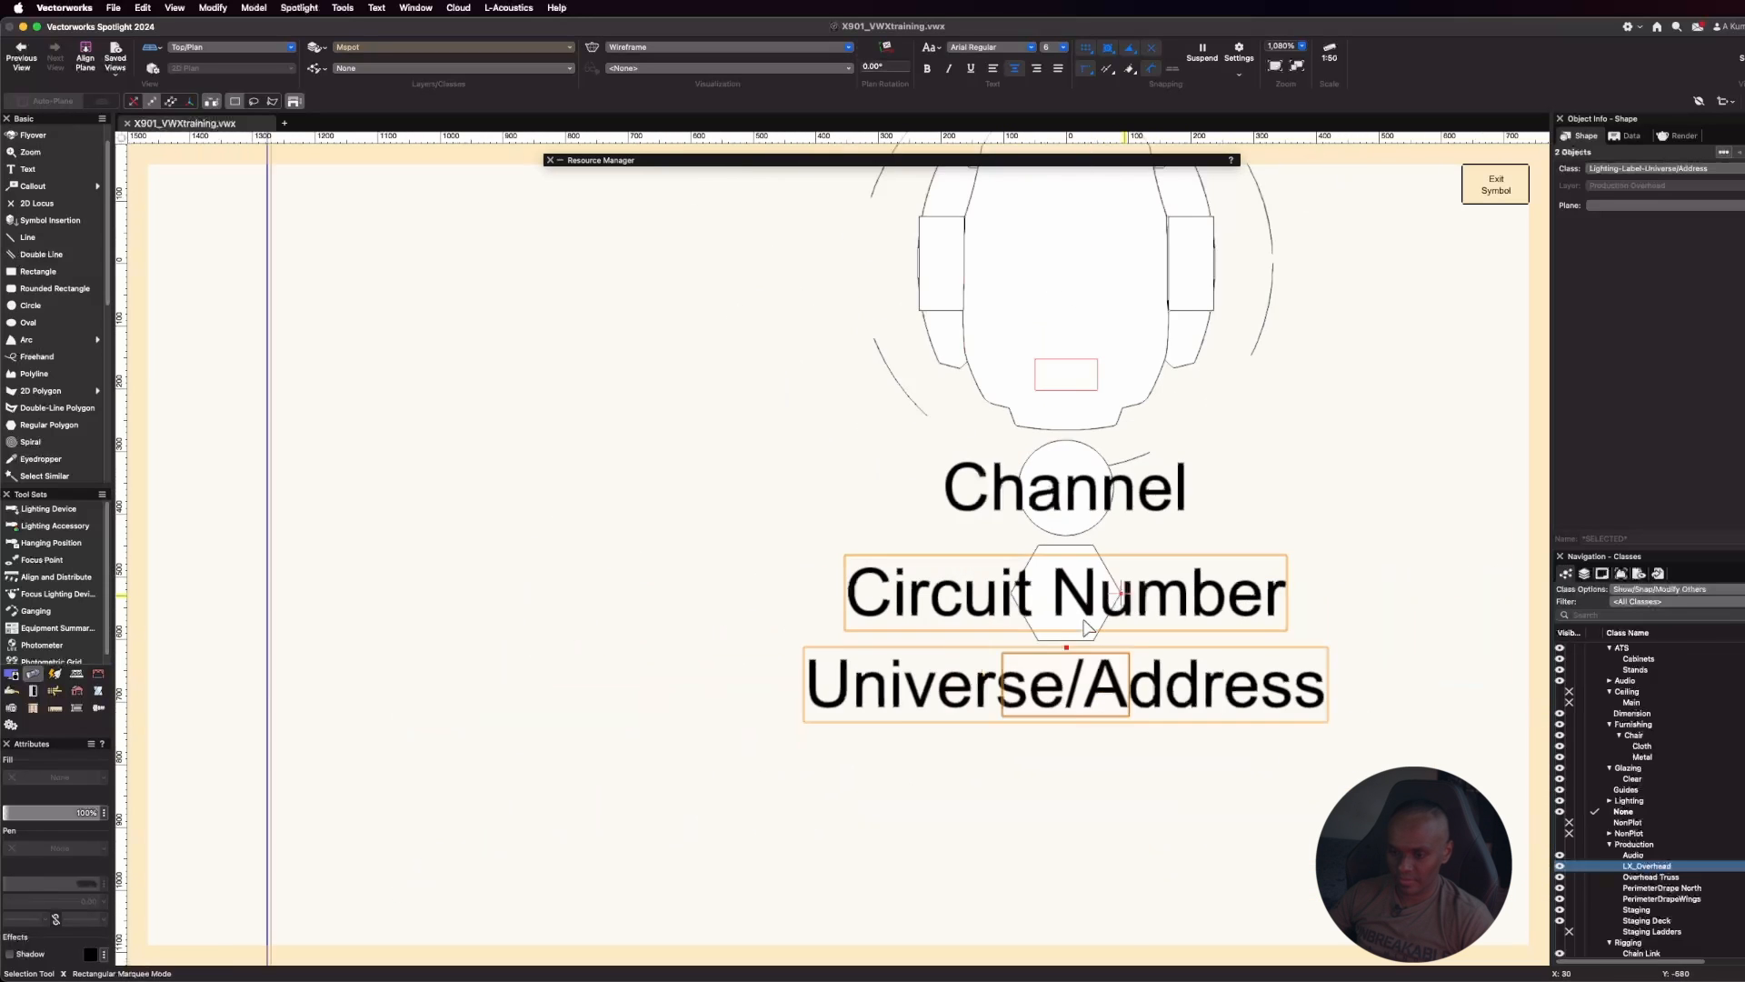
left_click(689, 700)
scroll(1159, 689, "down", 2)
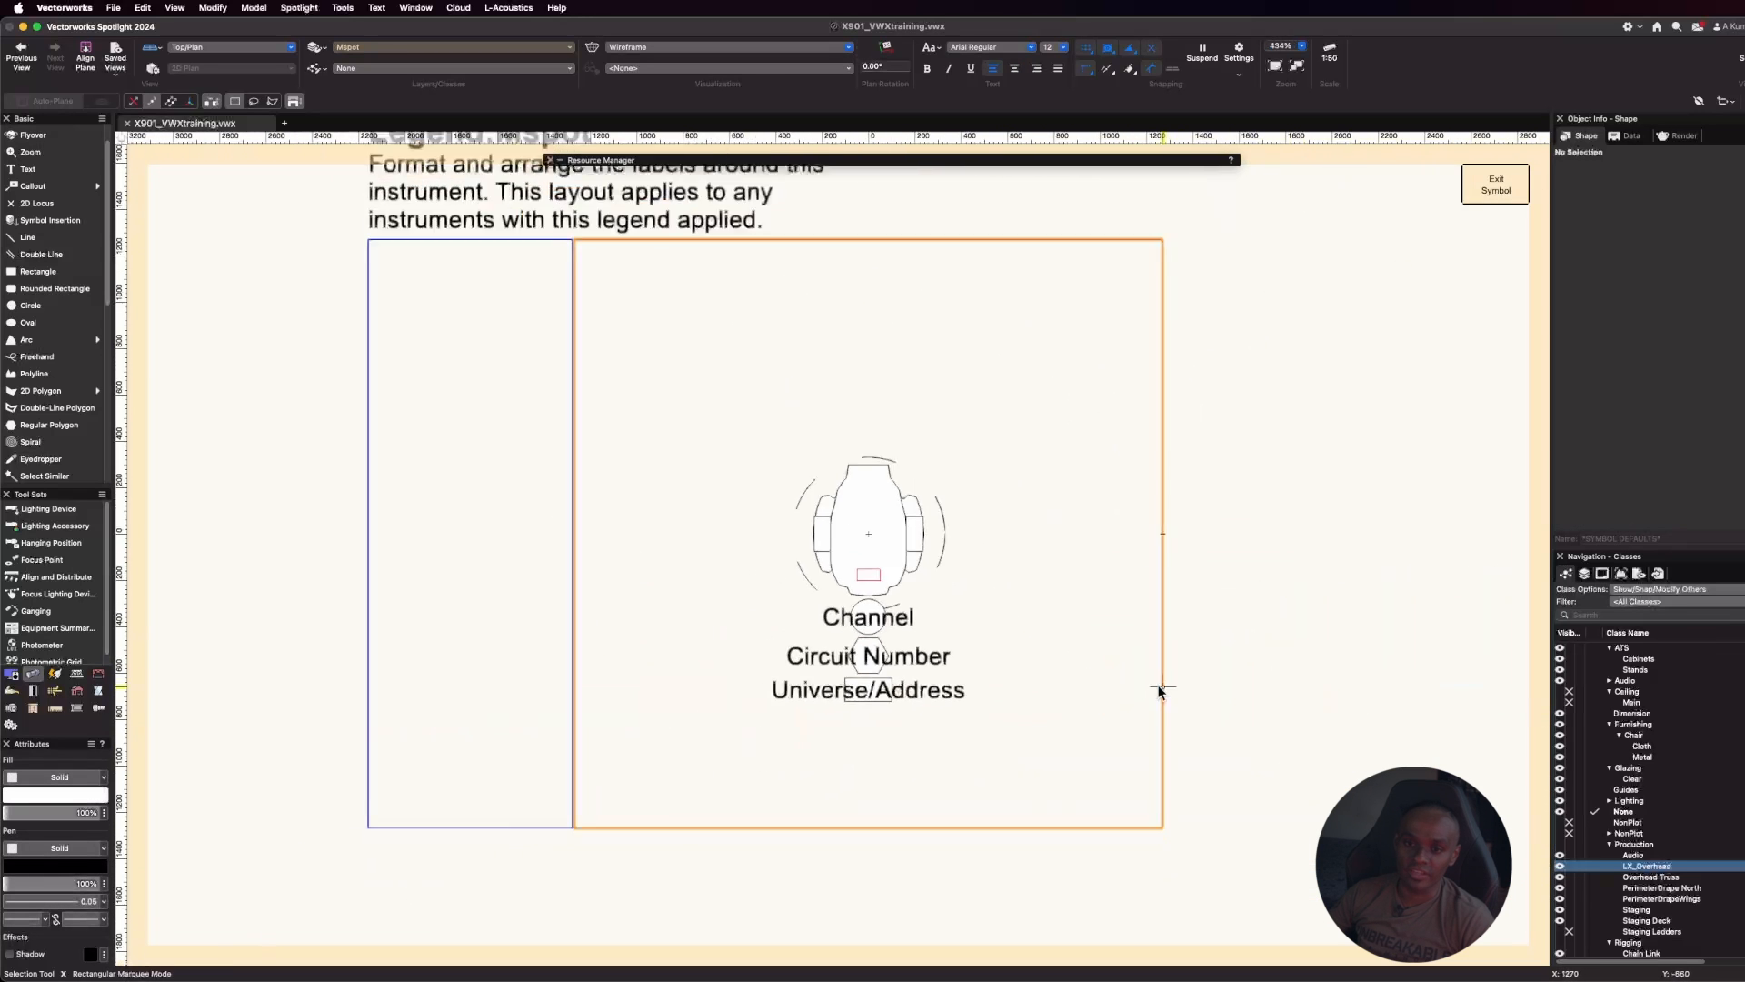
left_click(1493, 184)
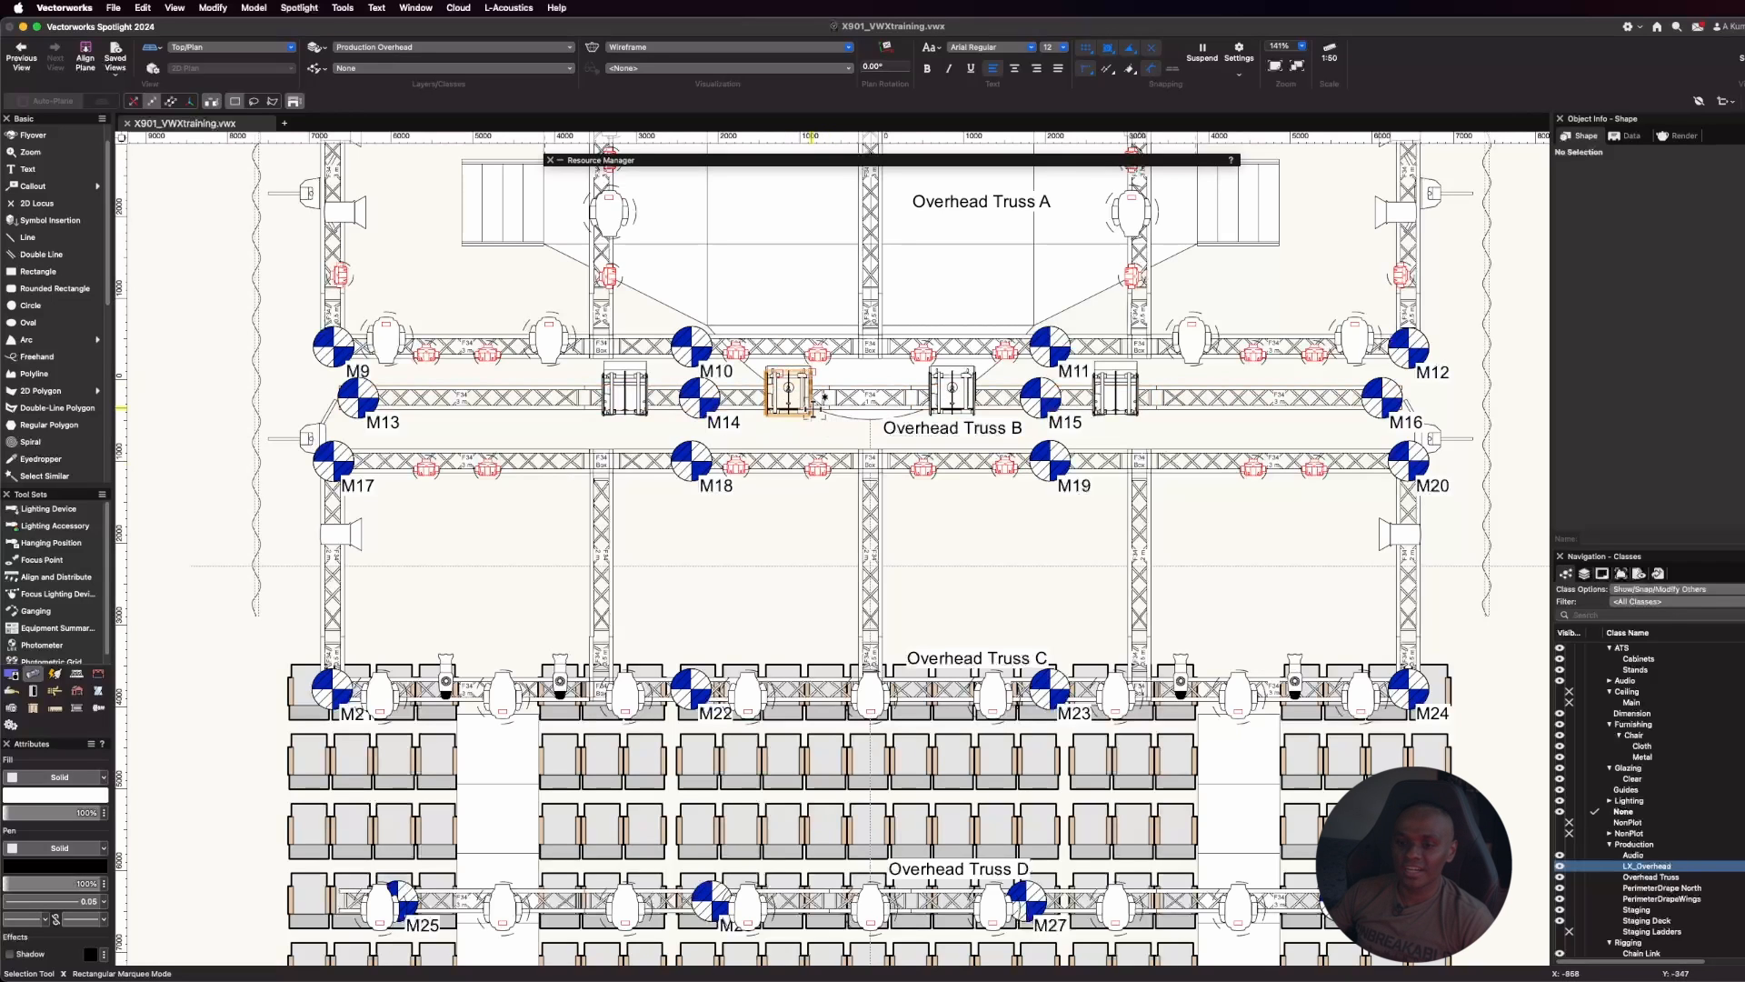
Select all lighting devices of the same instrument type as the Ayrton Ghibli on Overhead Truss C
left_click(500, 698)
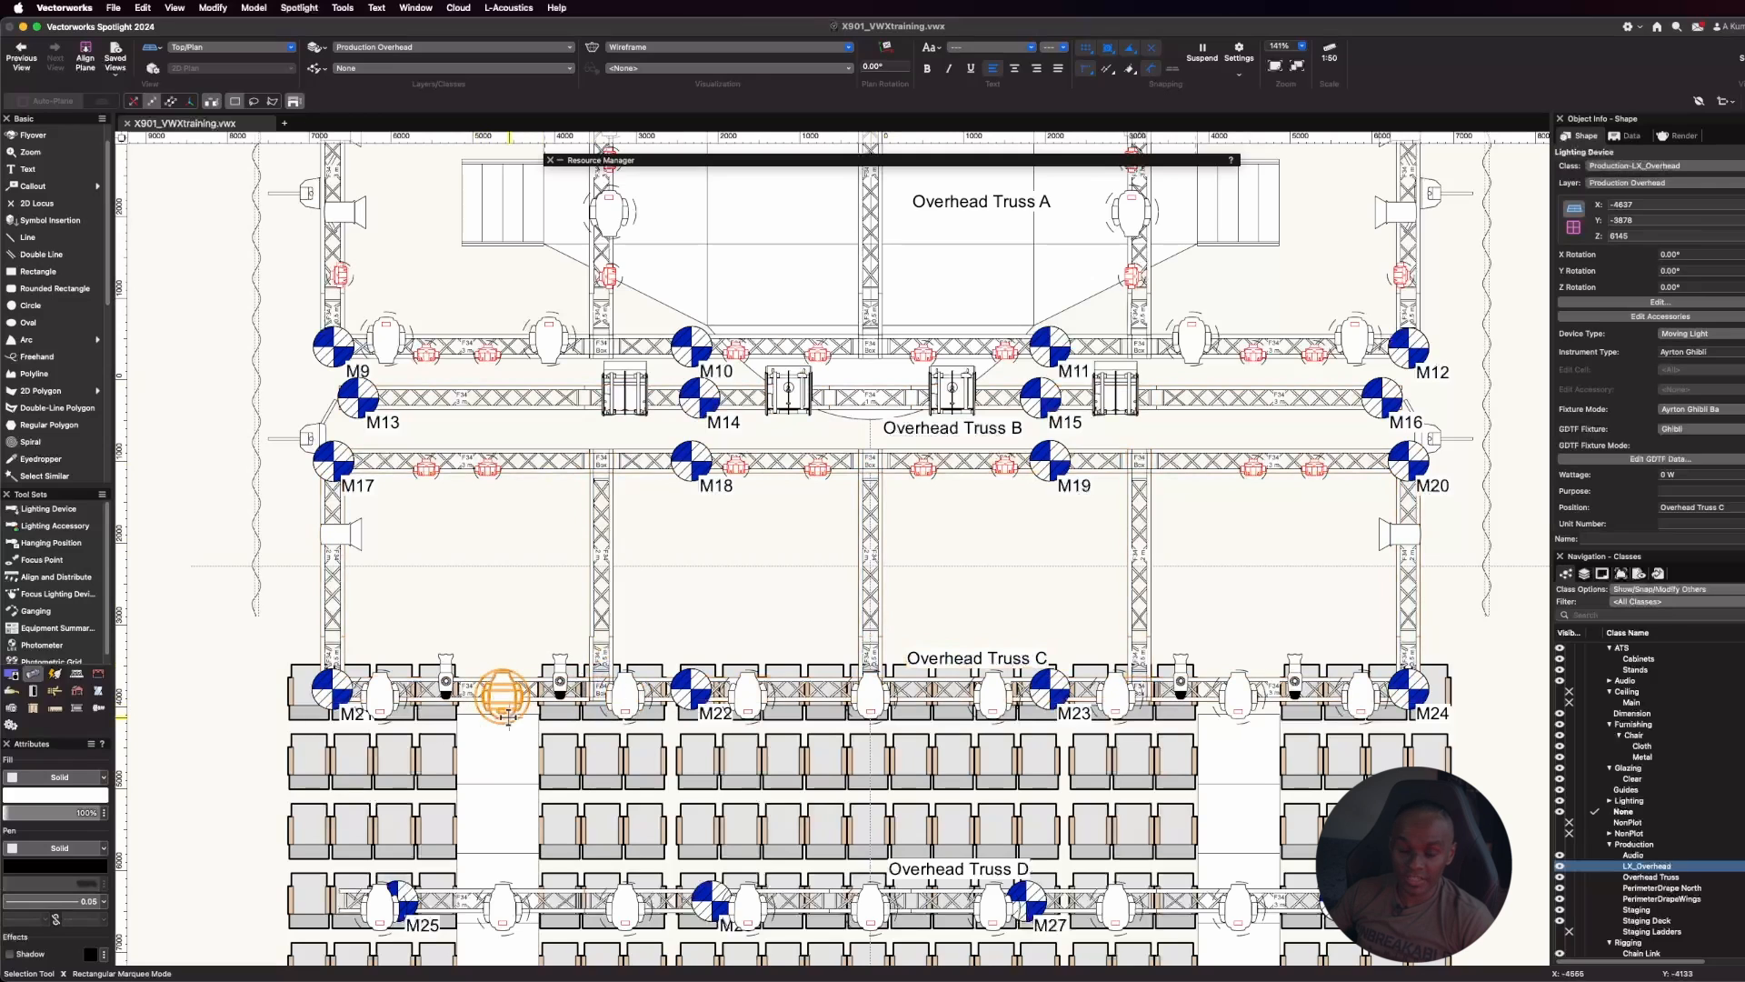
right_click(495, 699)
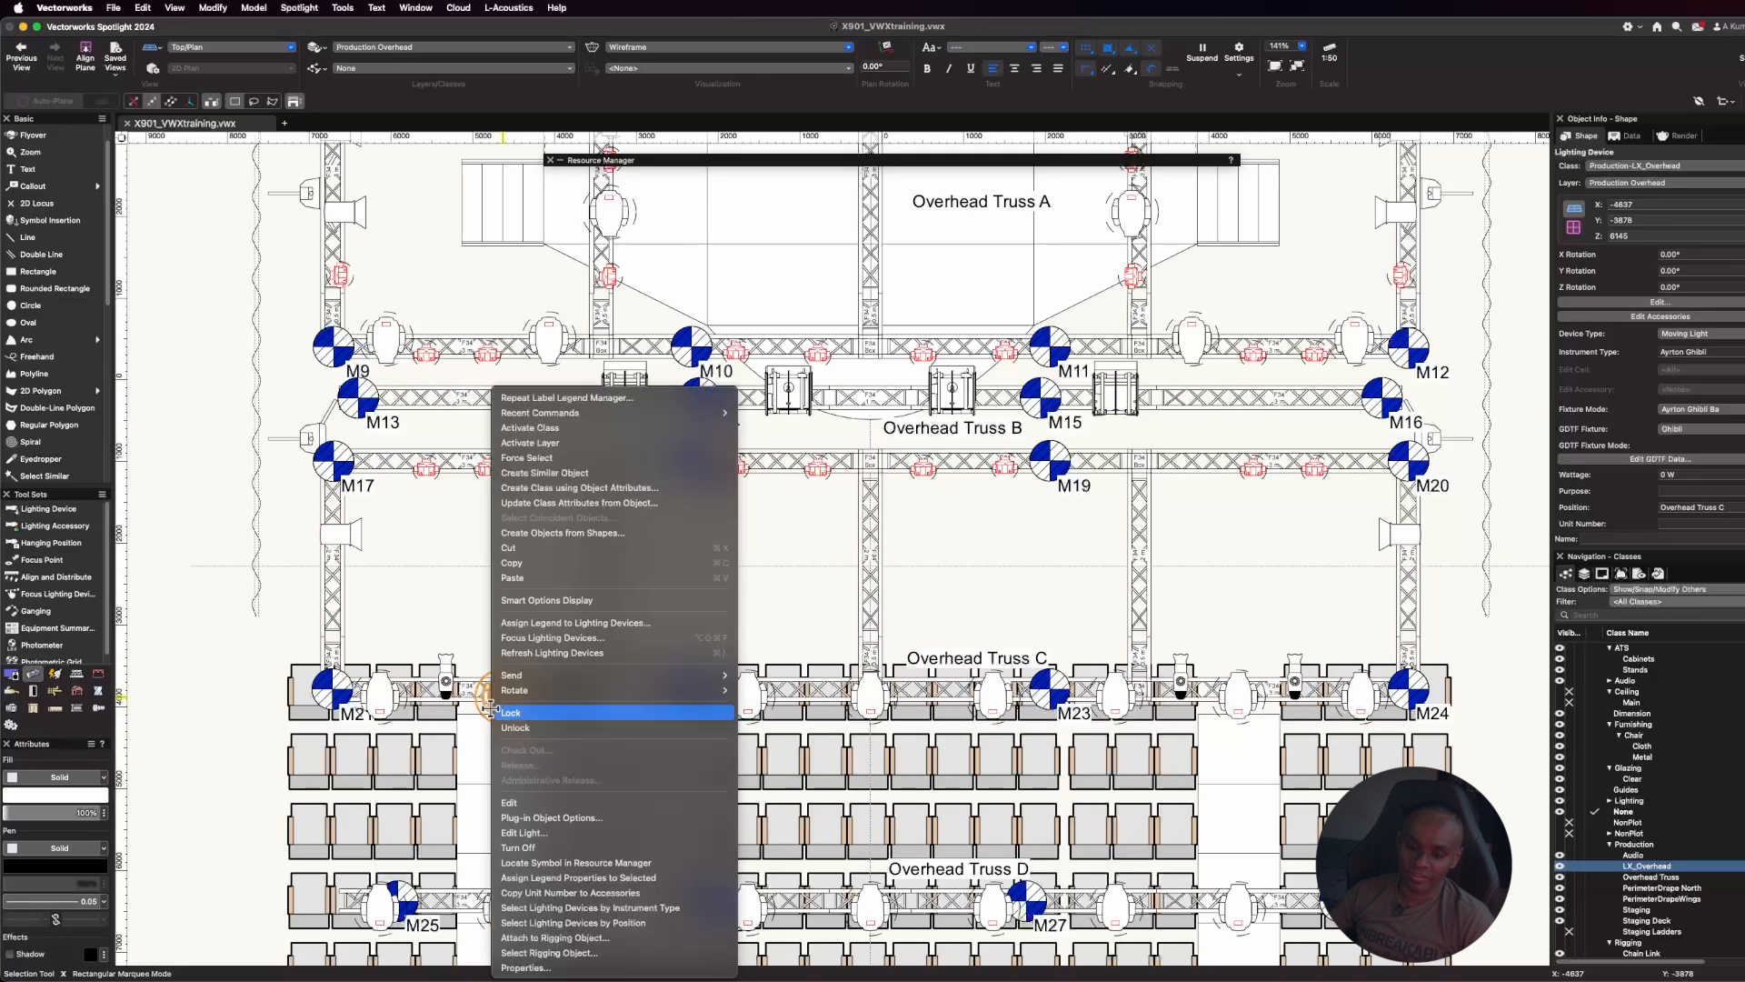
left_click(649, 908)
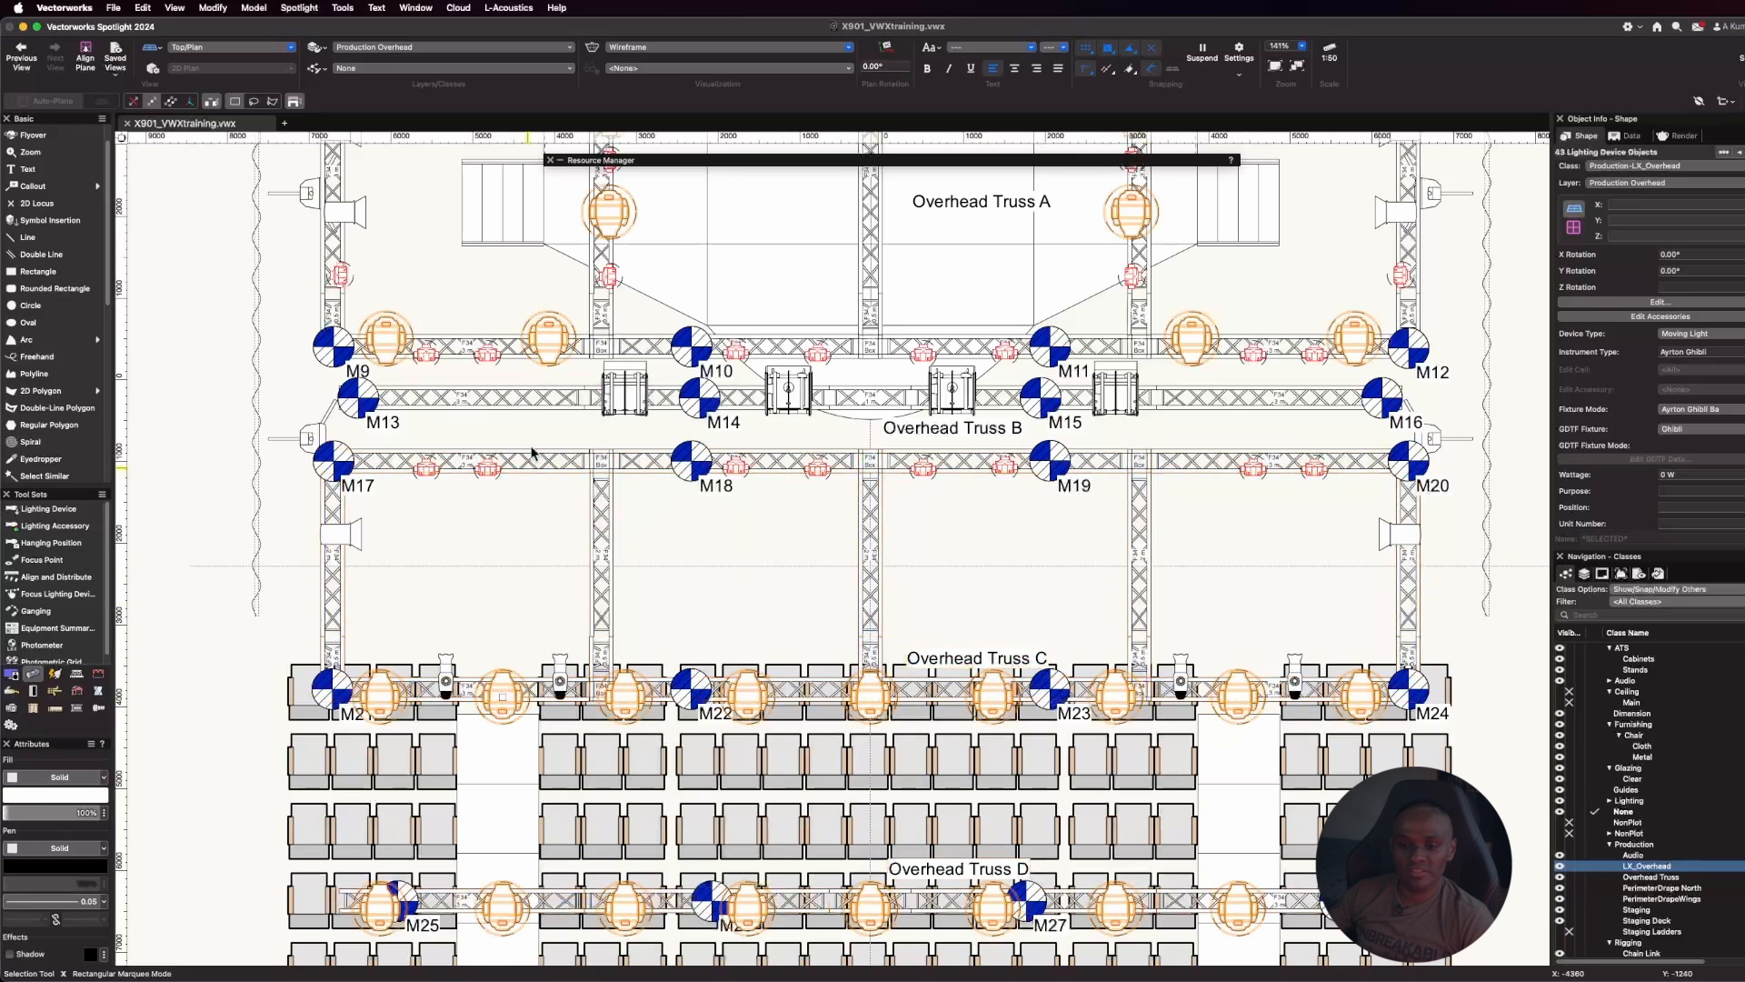
Apply the Mspot label legend to the selected lighting devices and deselect them
scroll(1664, 365, "down", 10)
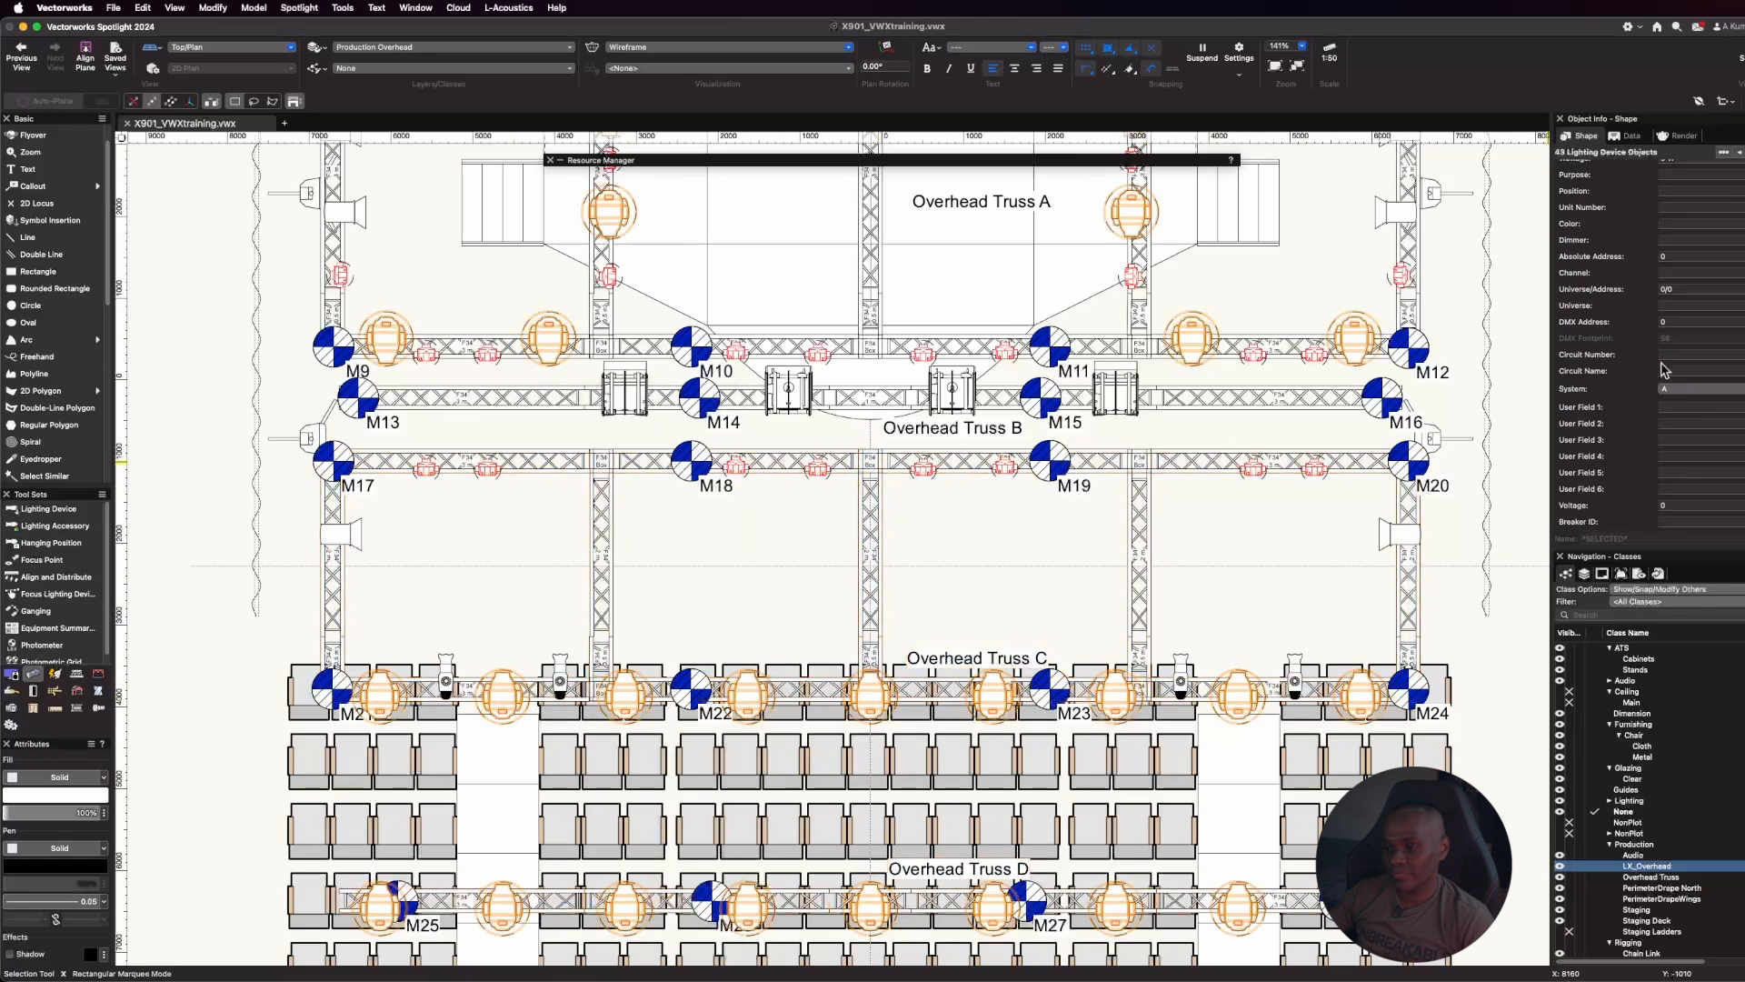
scroll(1661, 365, "down", 8)
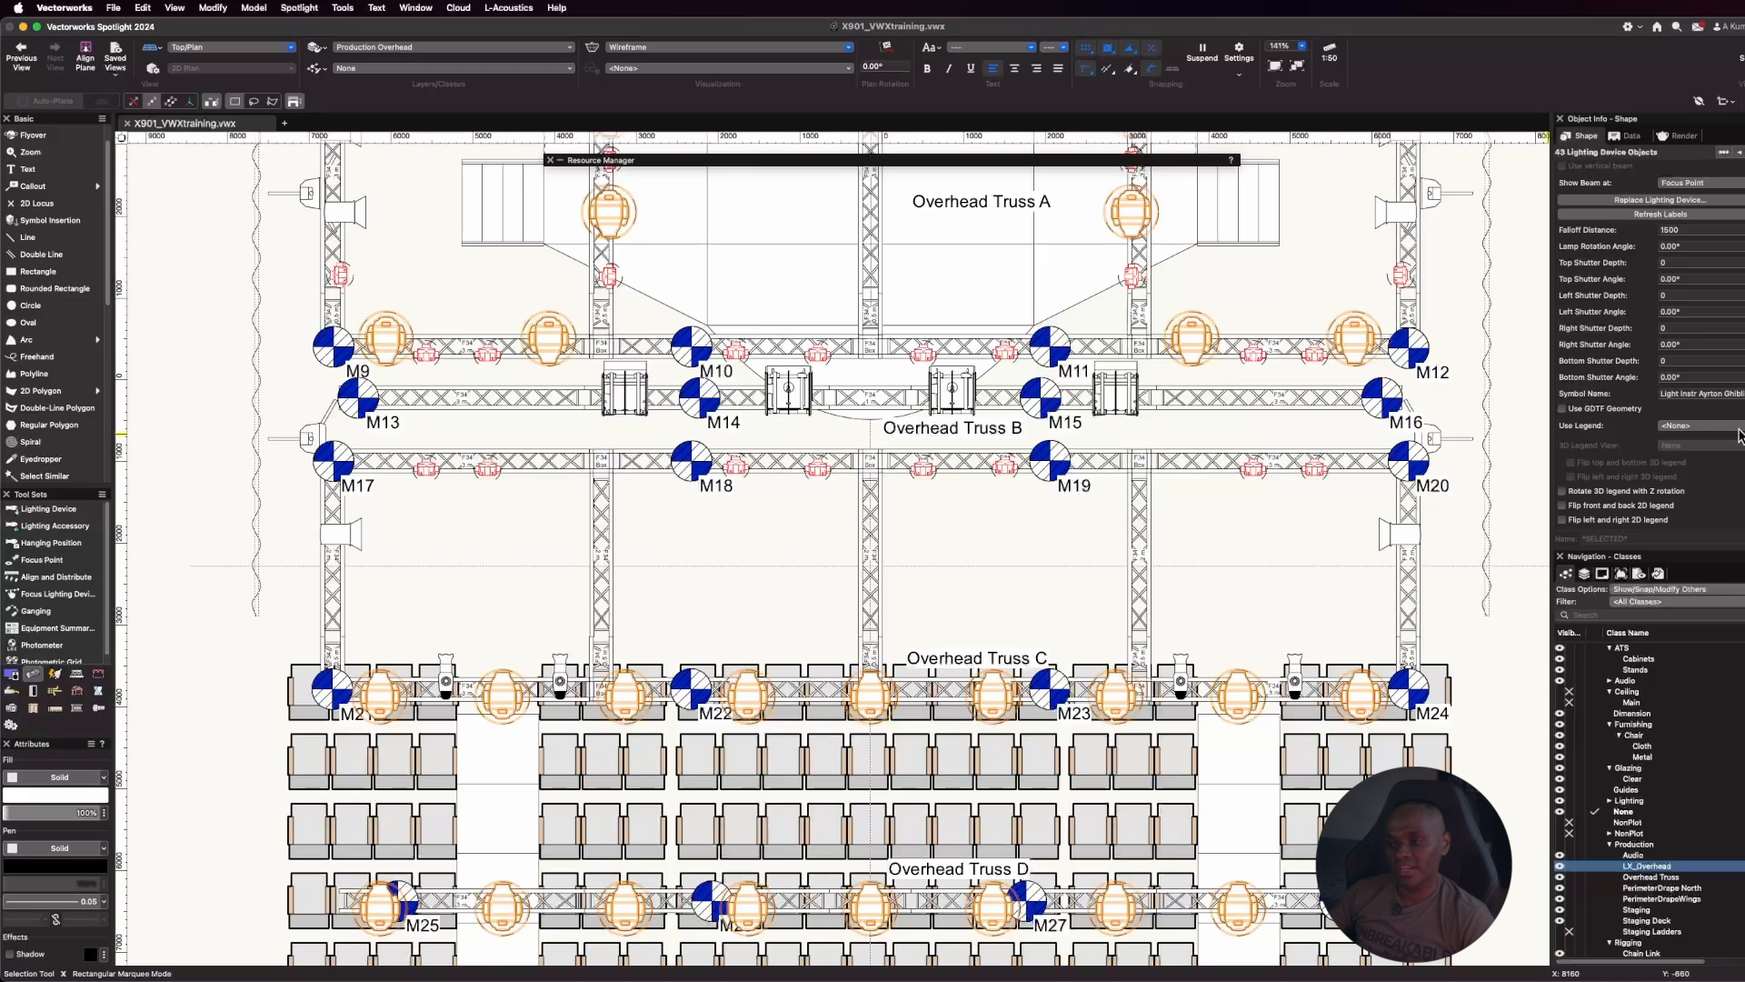
left_click(1738, 433)
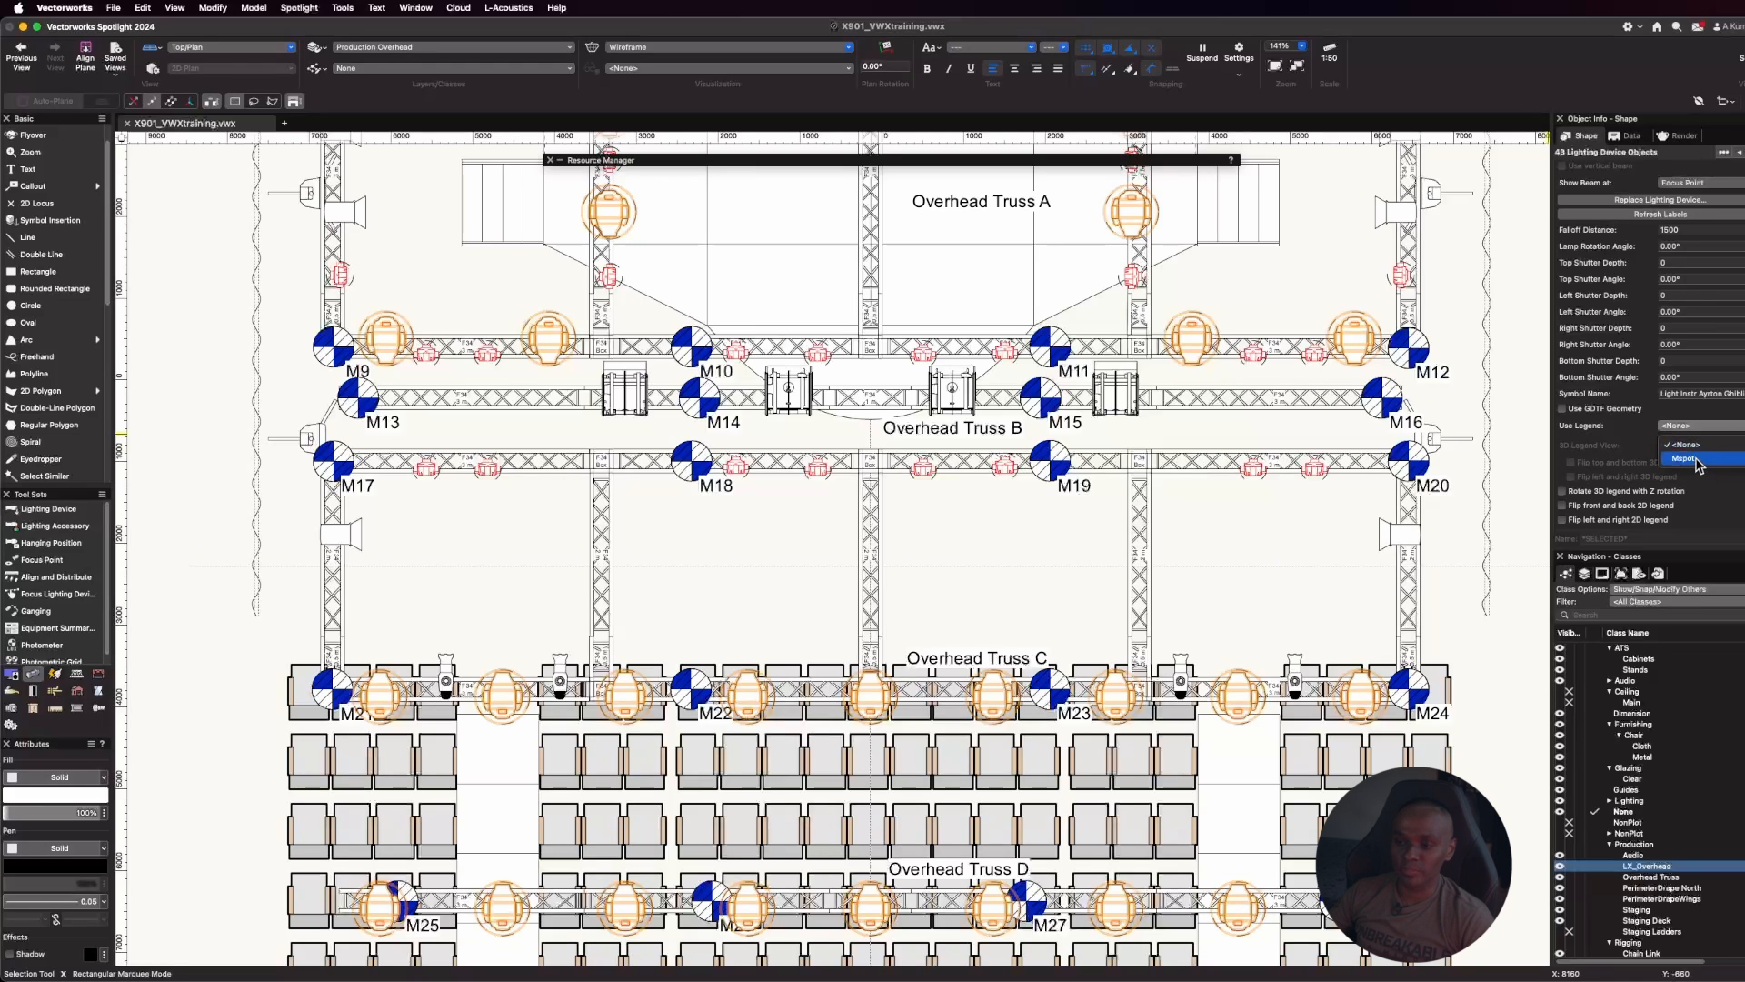
left_click(1698, 459)
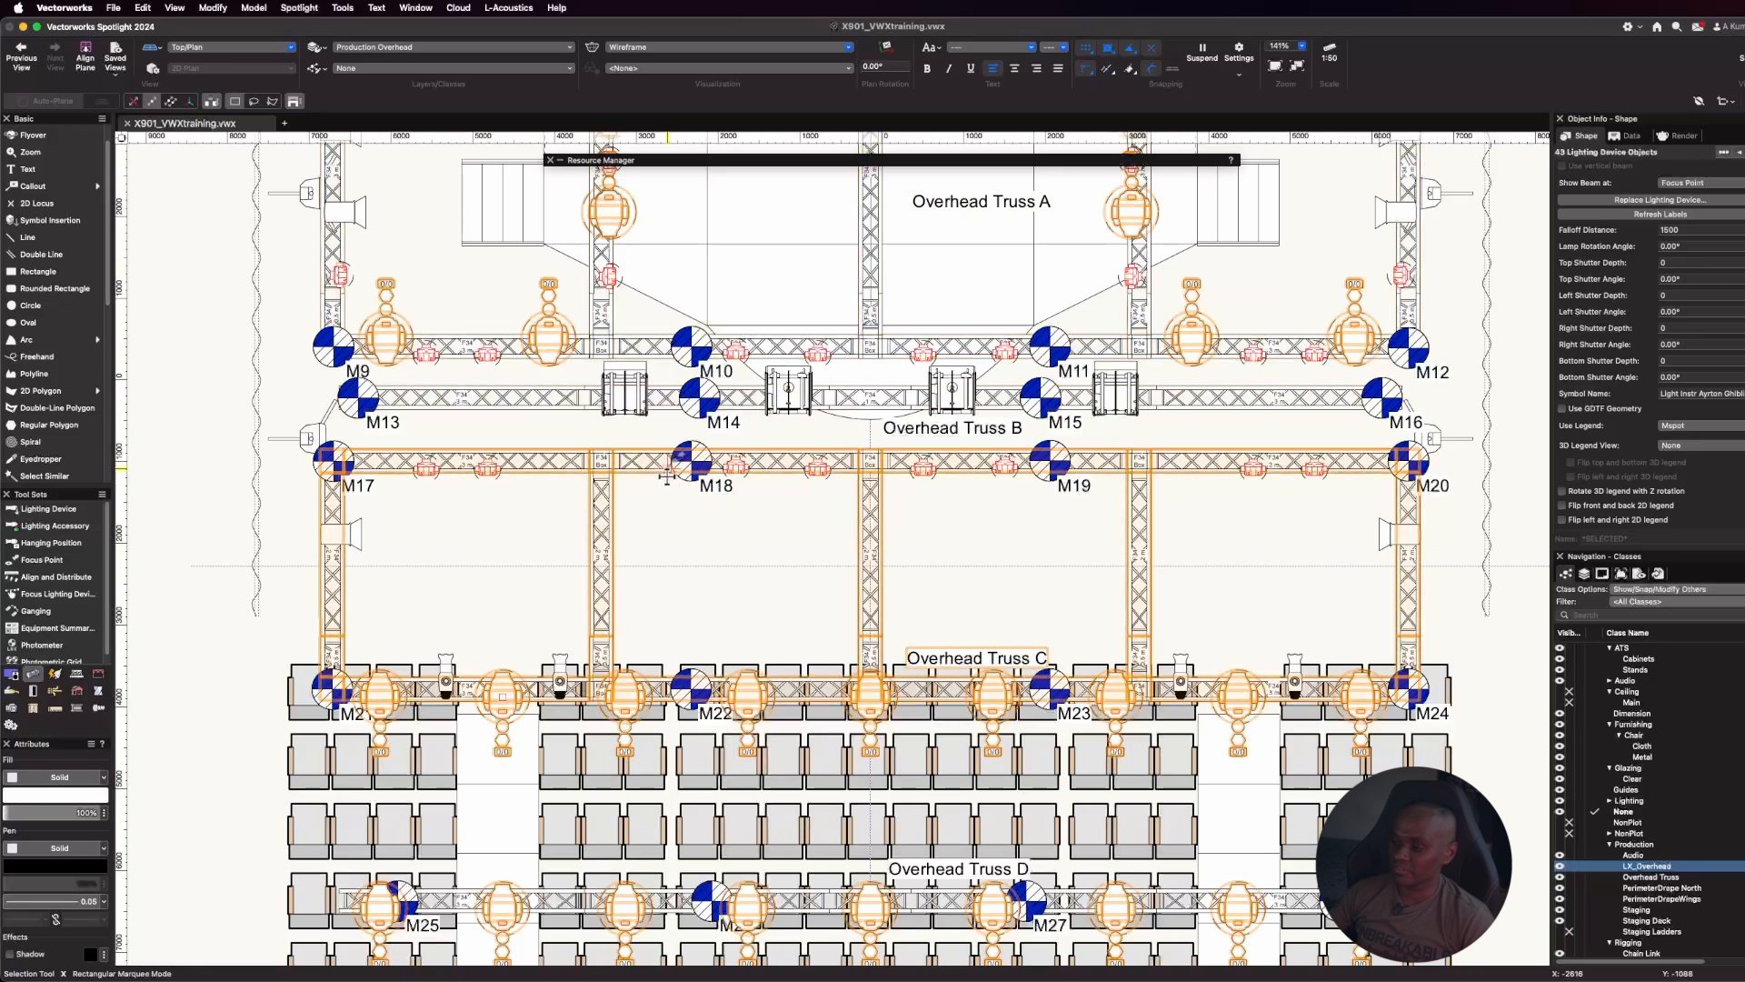
scroll(666, 473, "down", 5)
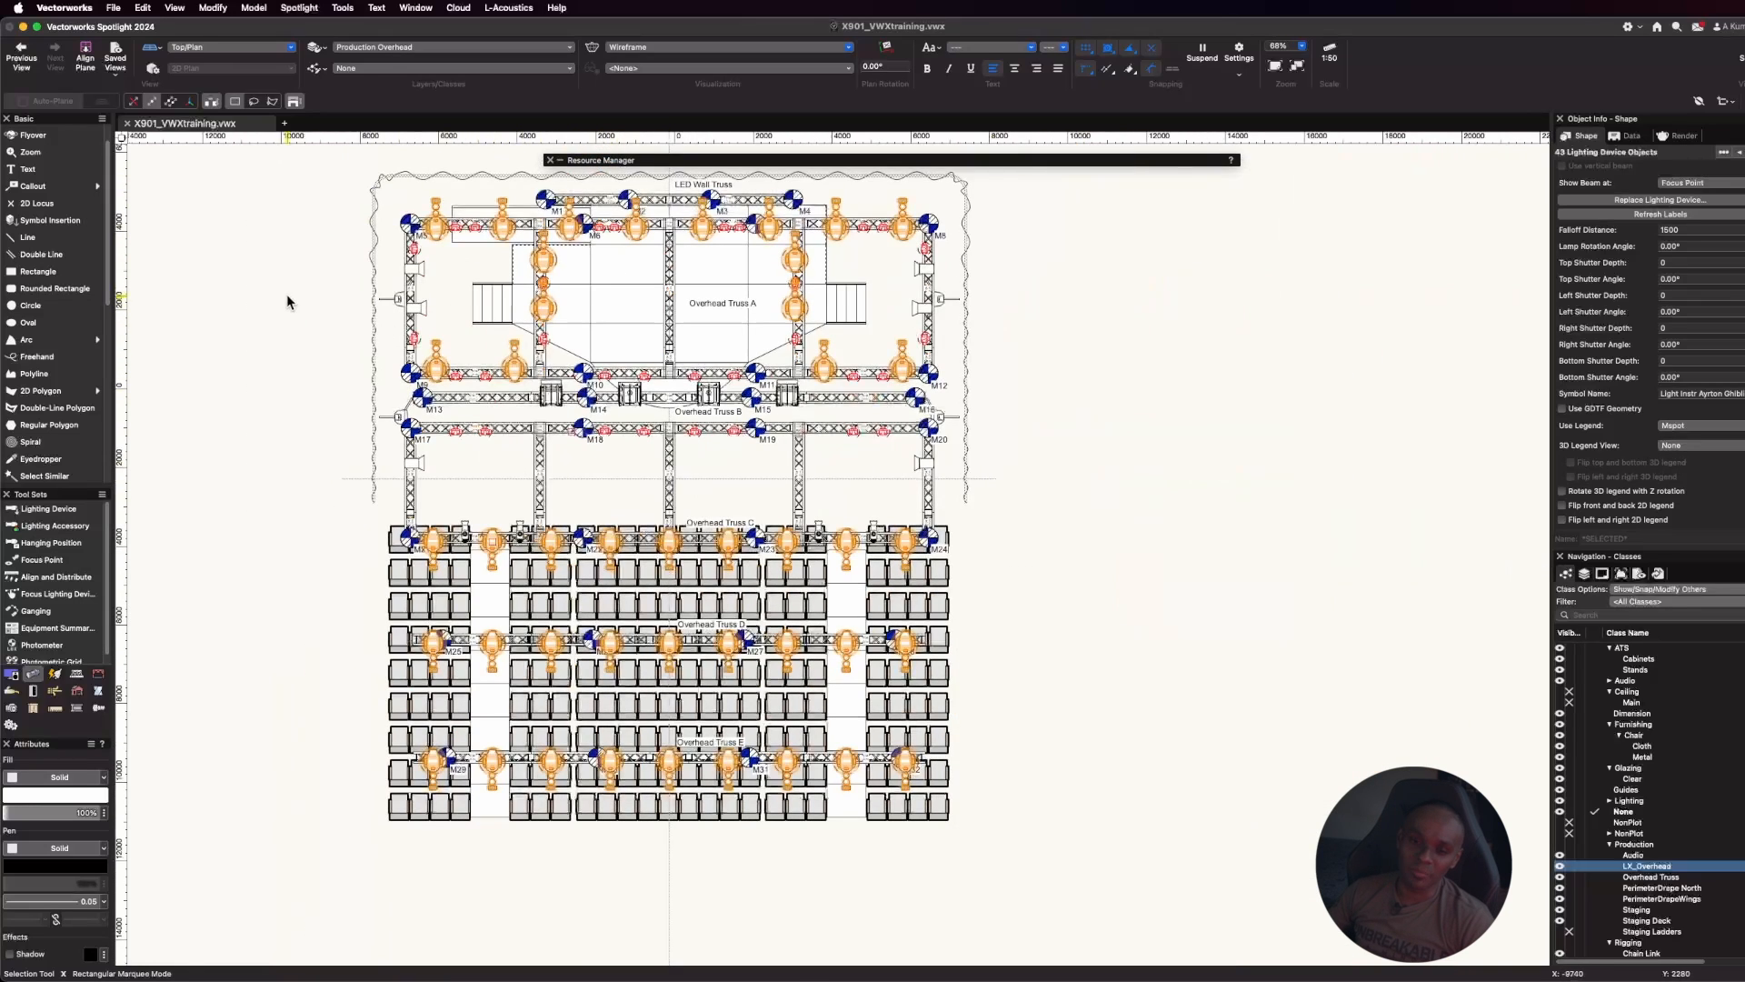
left_click(286, 302)
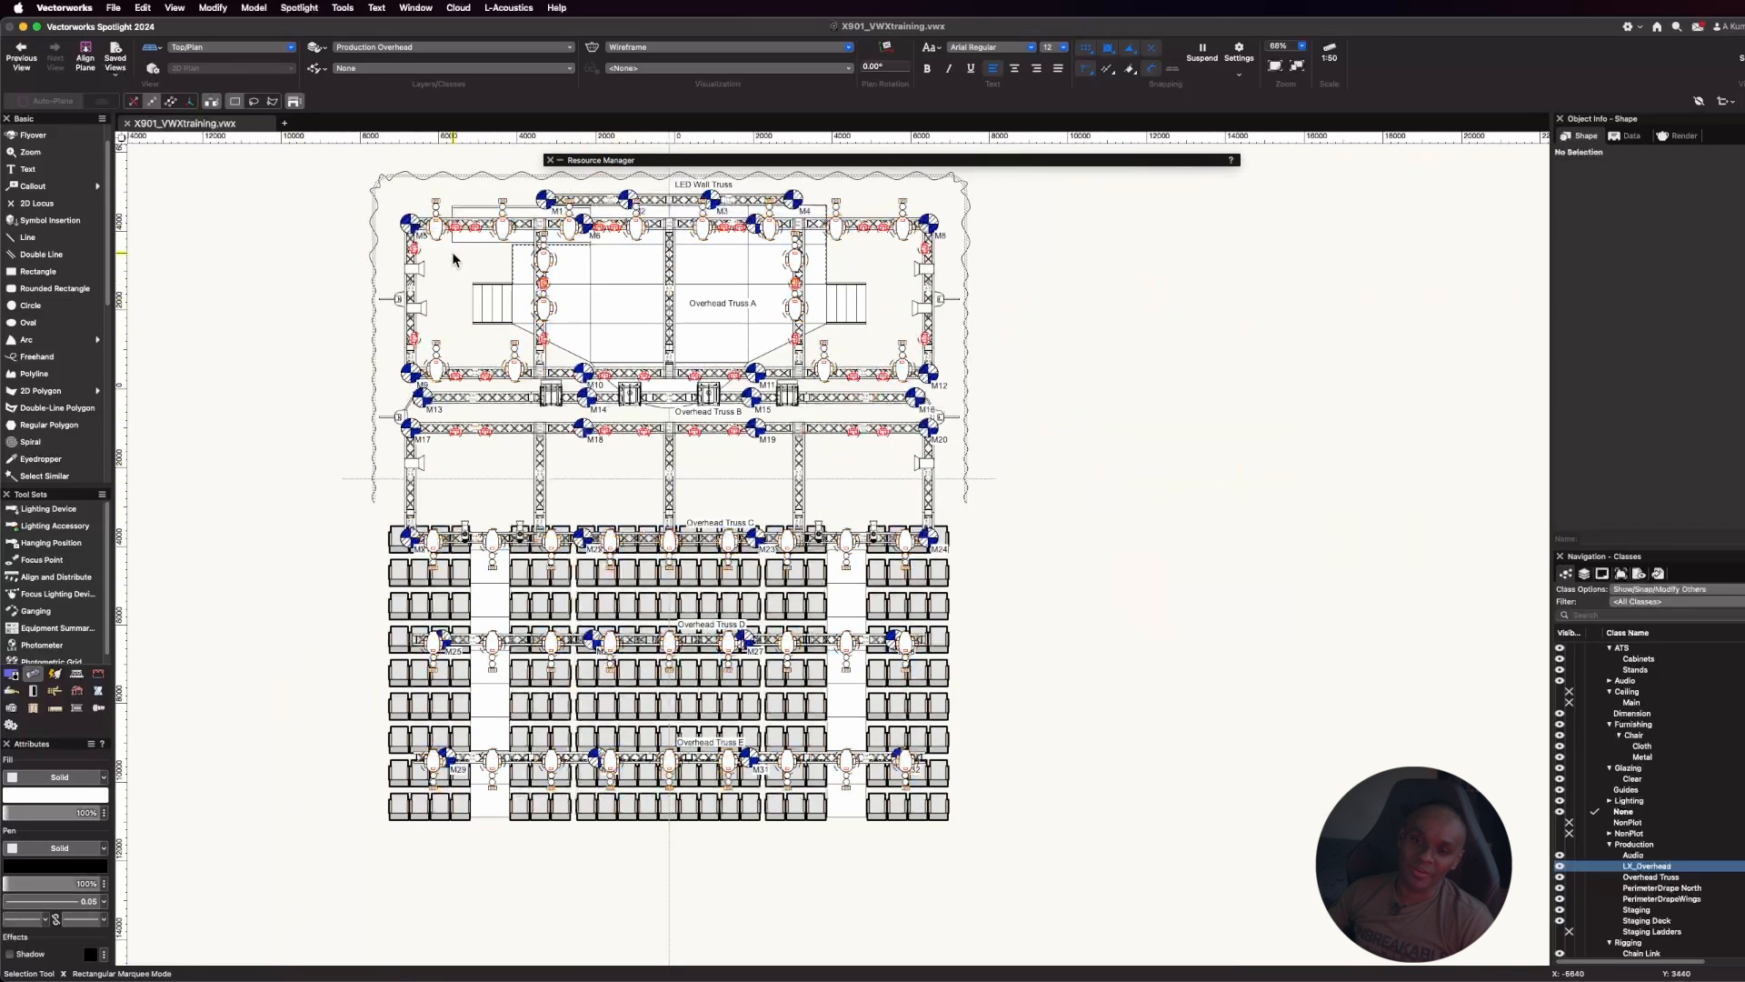
scroll(534, 276, "up", 2)
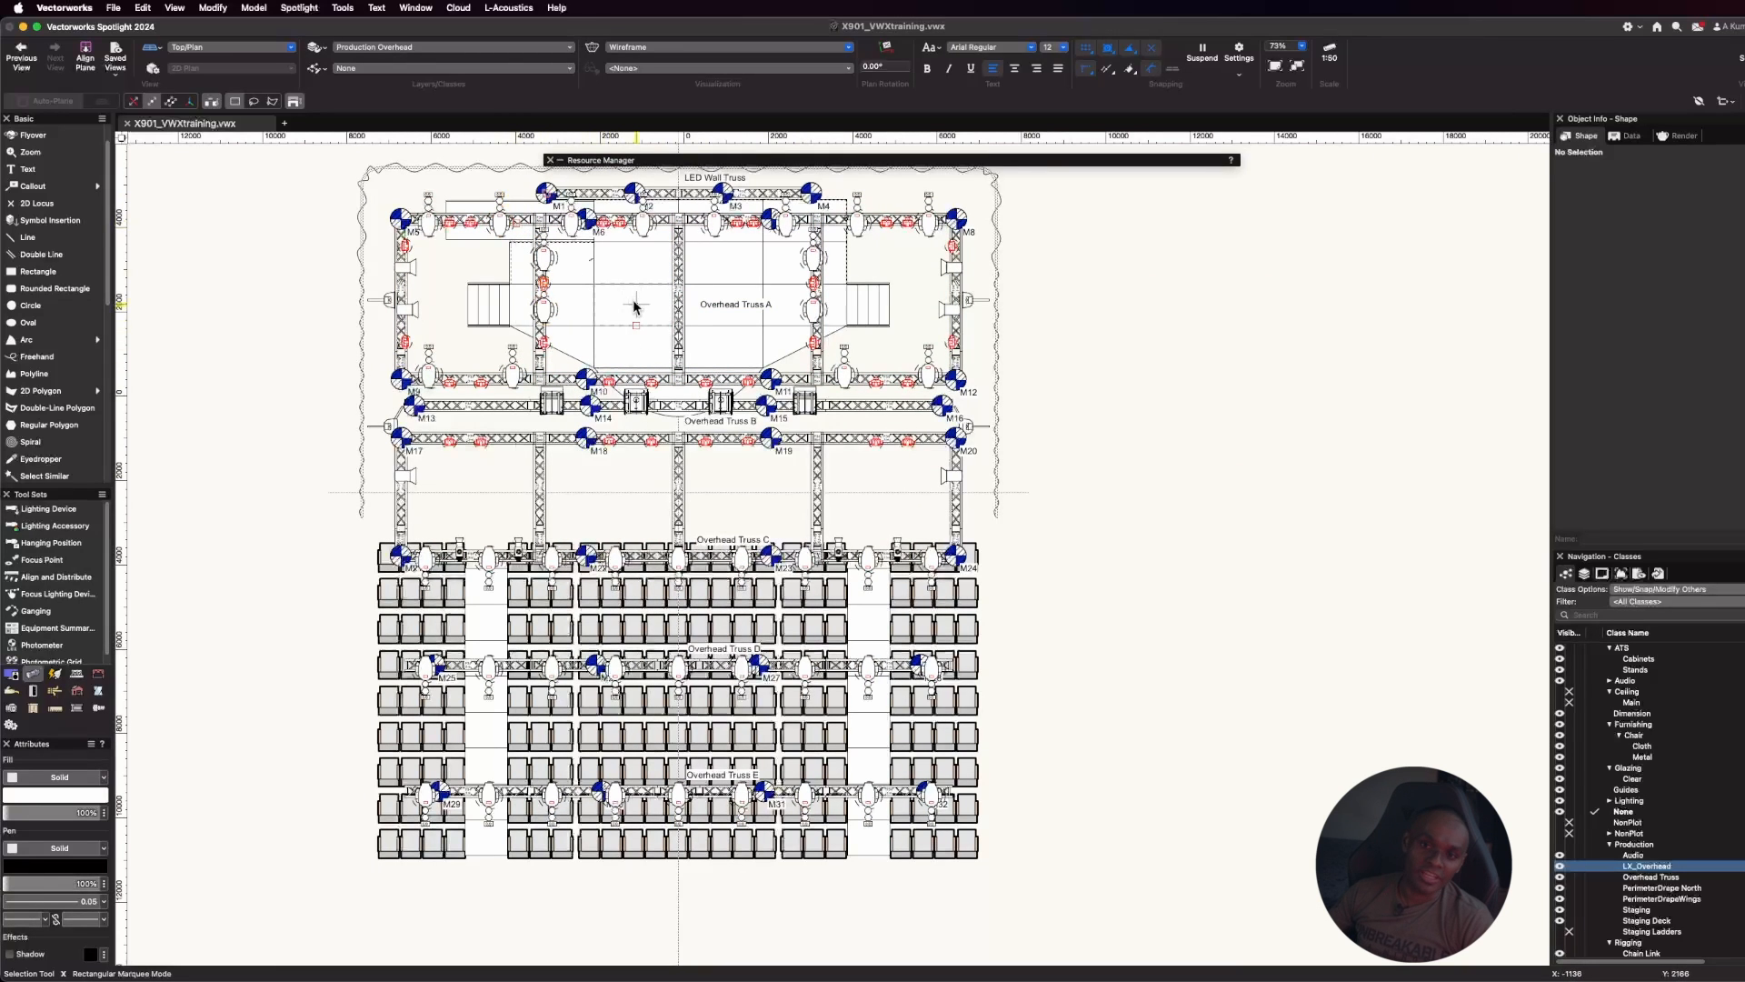
scroll(431, 165, "up", 1)
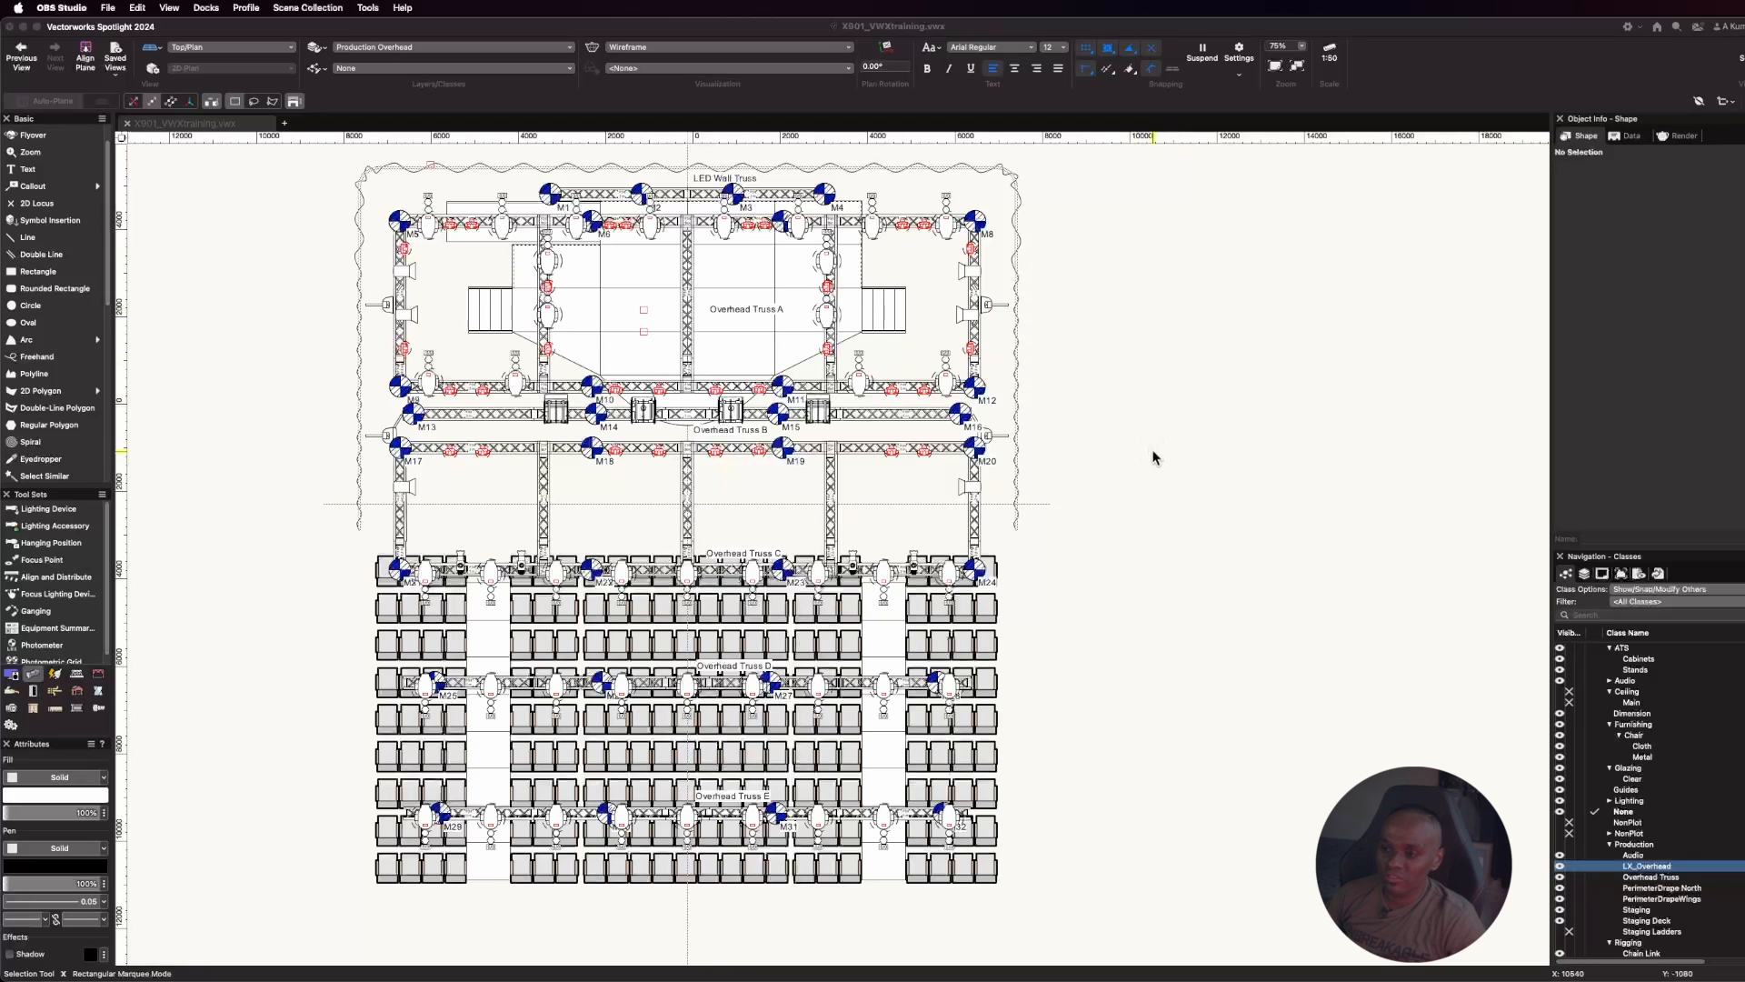
Open the Containers folder of X901_VWXtraining.vwx in the Resource Manager
left_click(1127, 274)
mouse_move(968, 163)
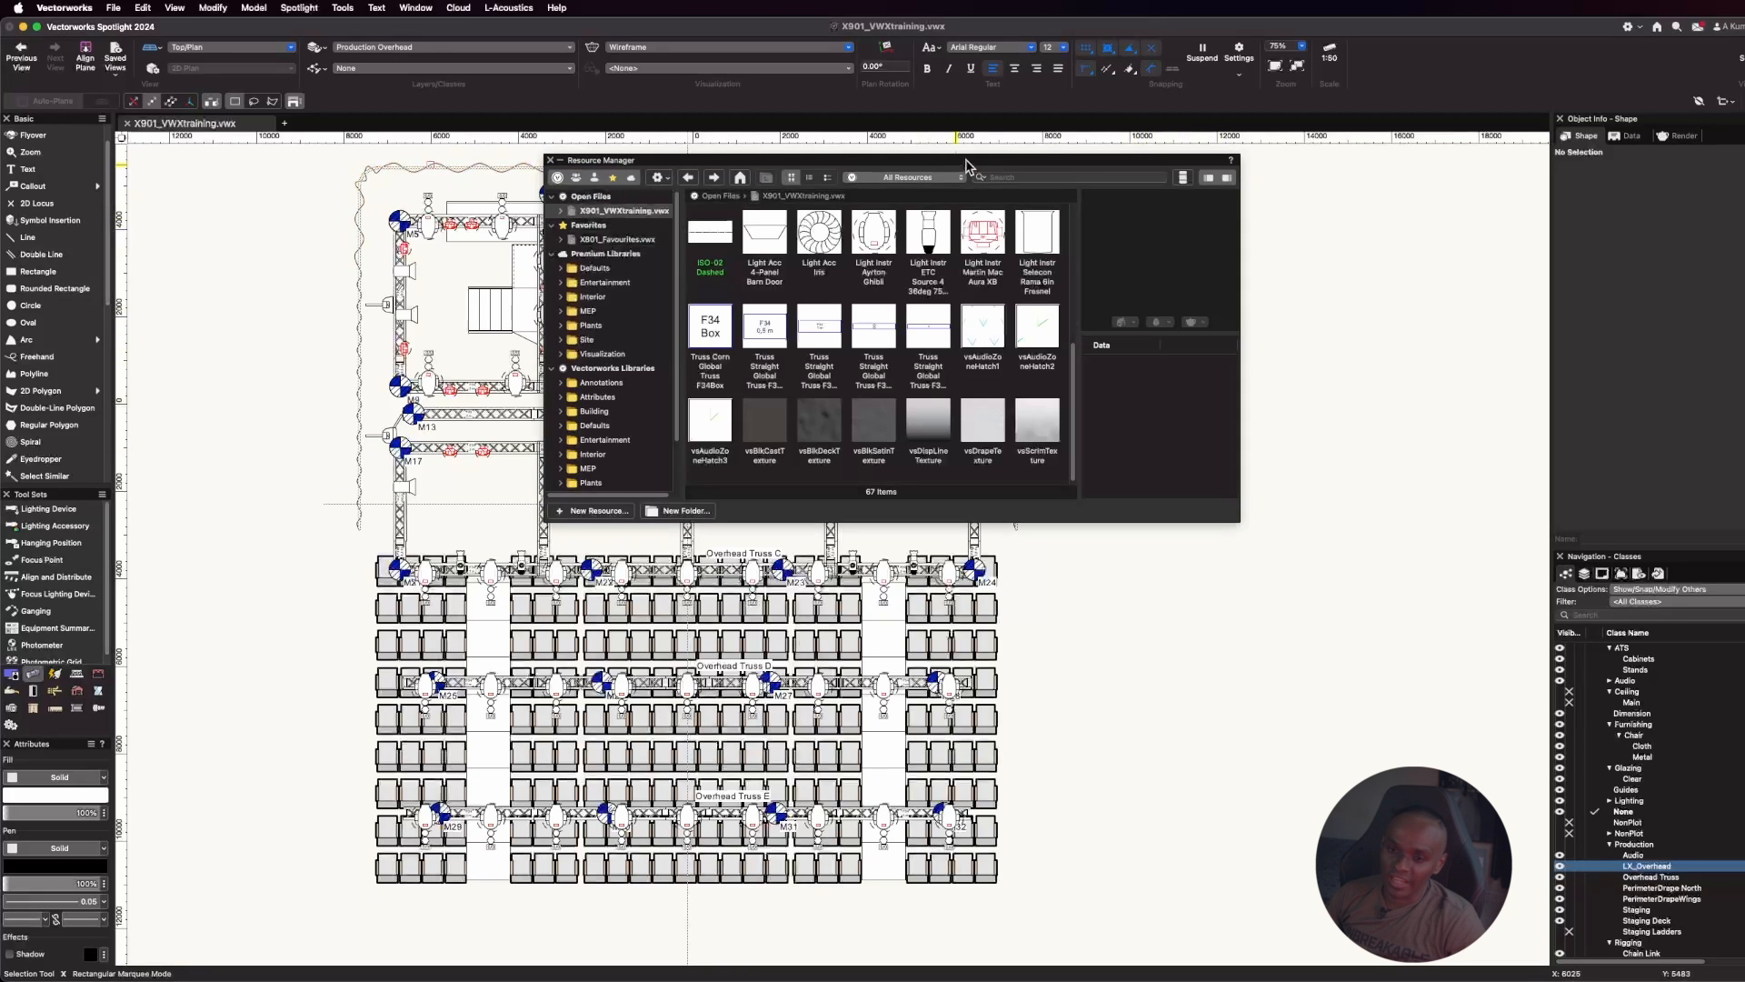
left_click(560, 211)
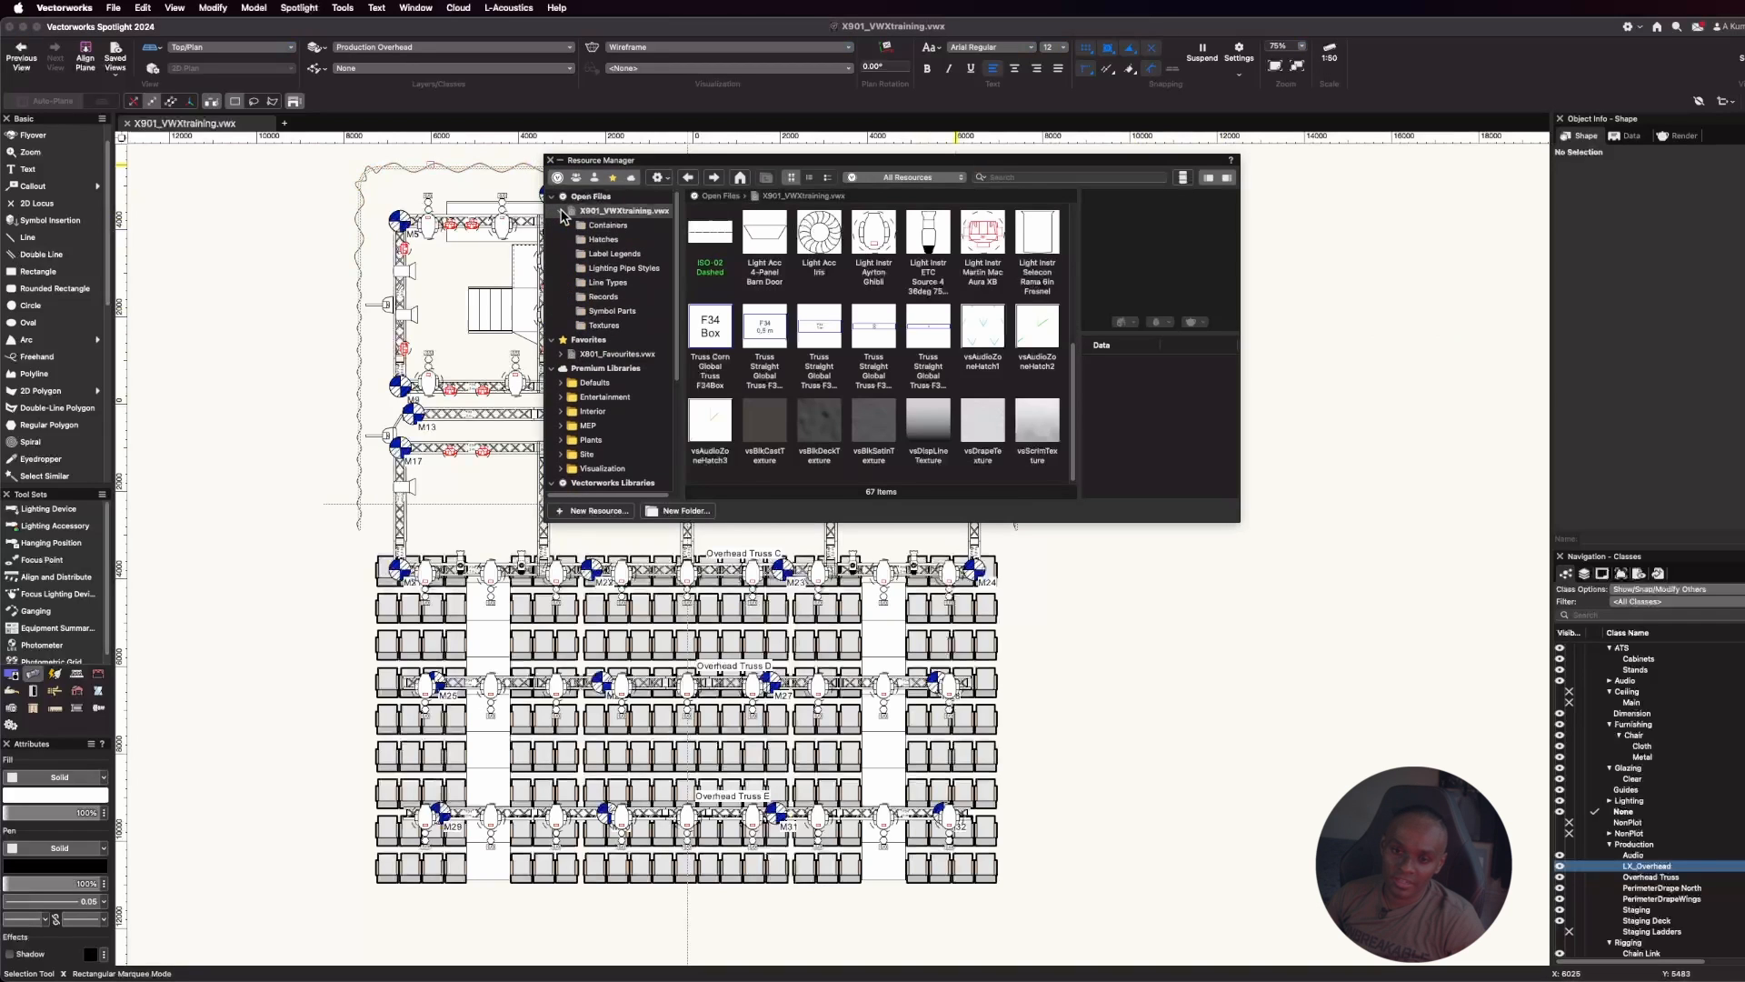
left_click(608, 225)
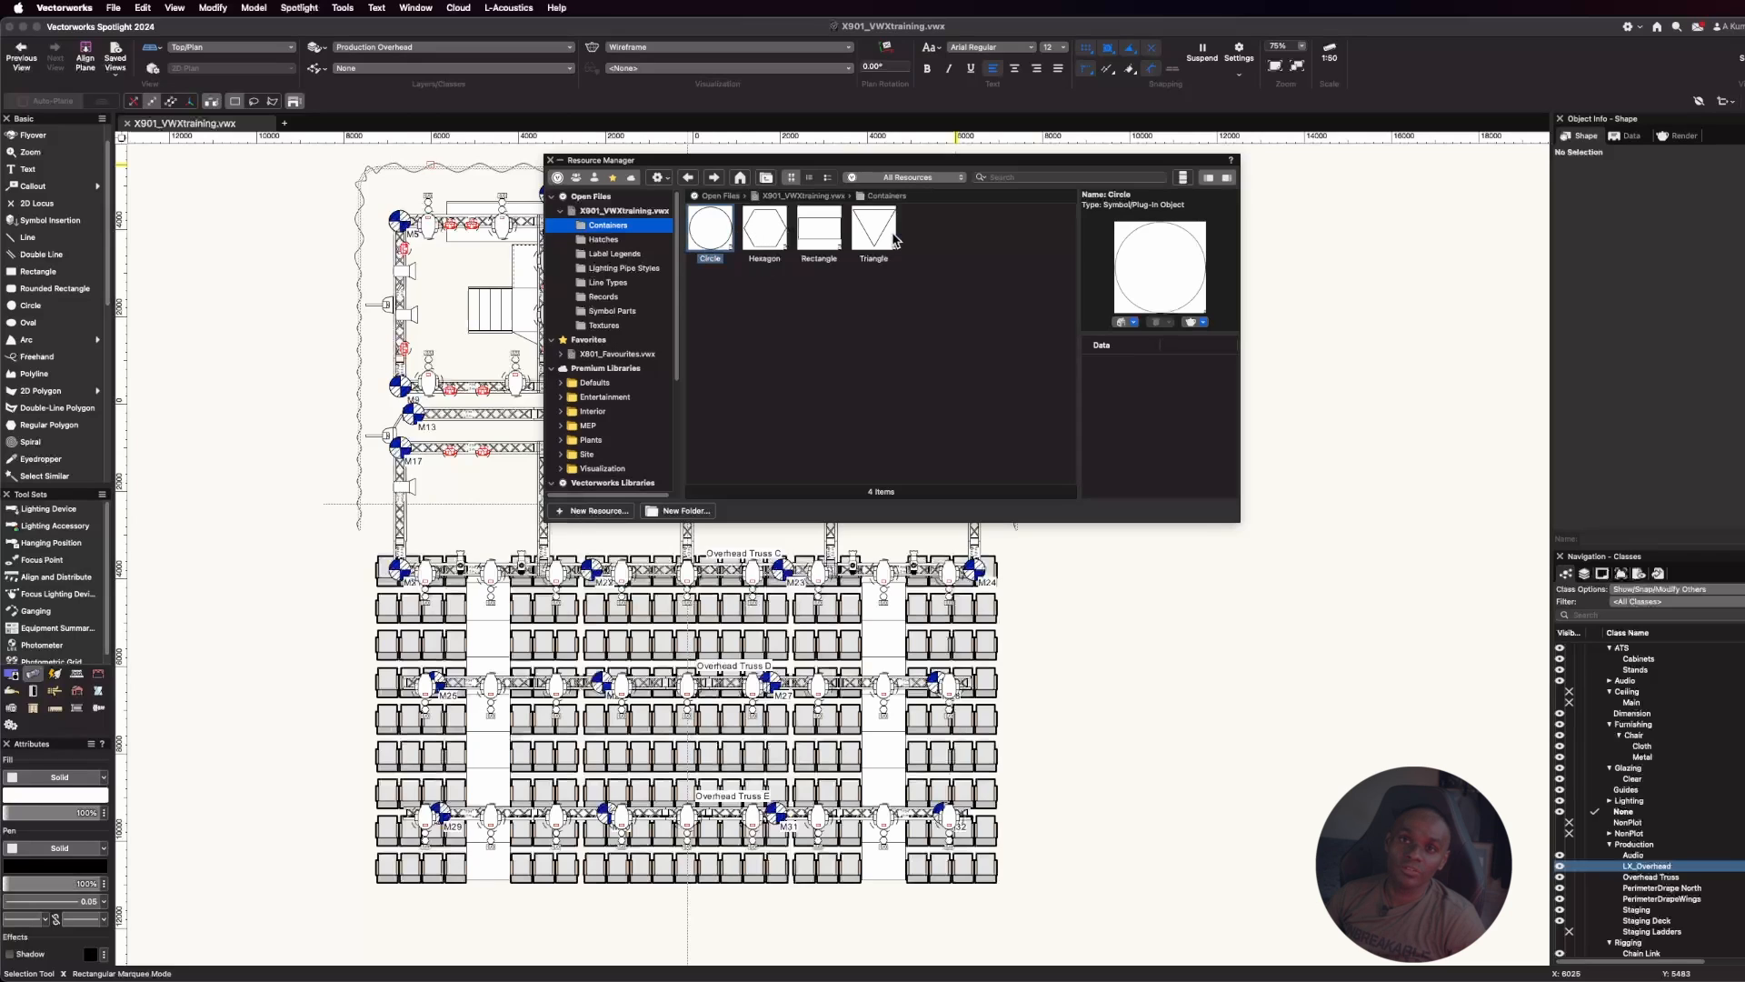
Duplicate the Circle container symbol under the name "Big Circle"
right_click(715, 230)
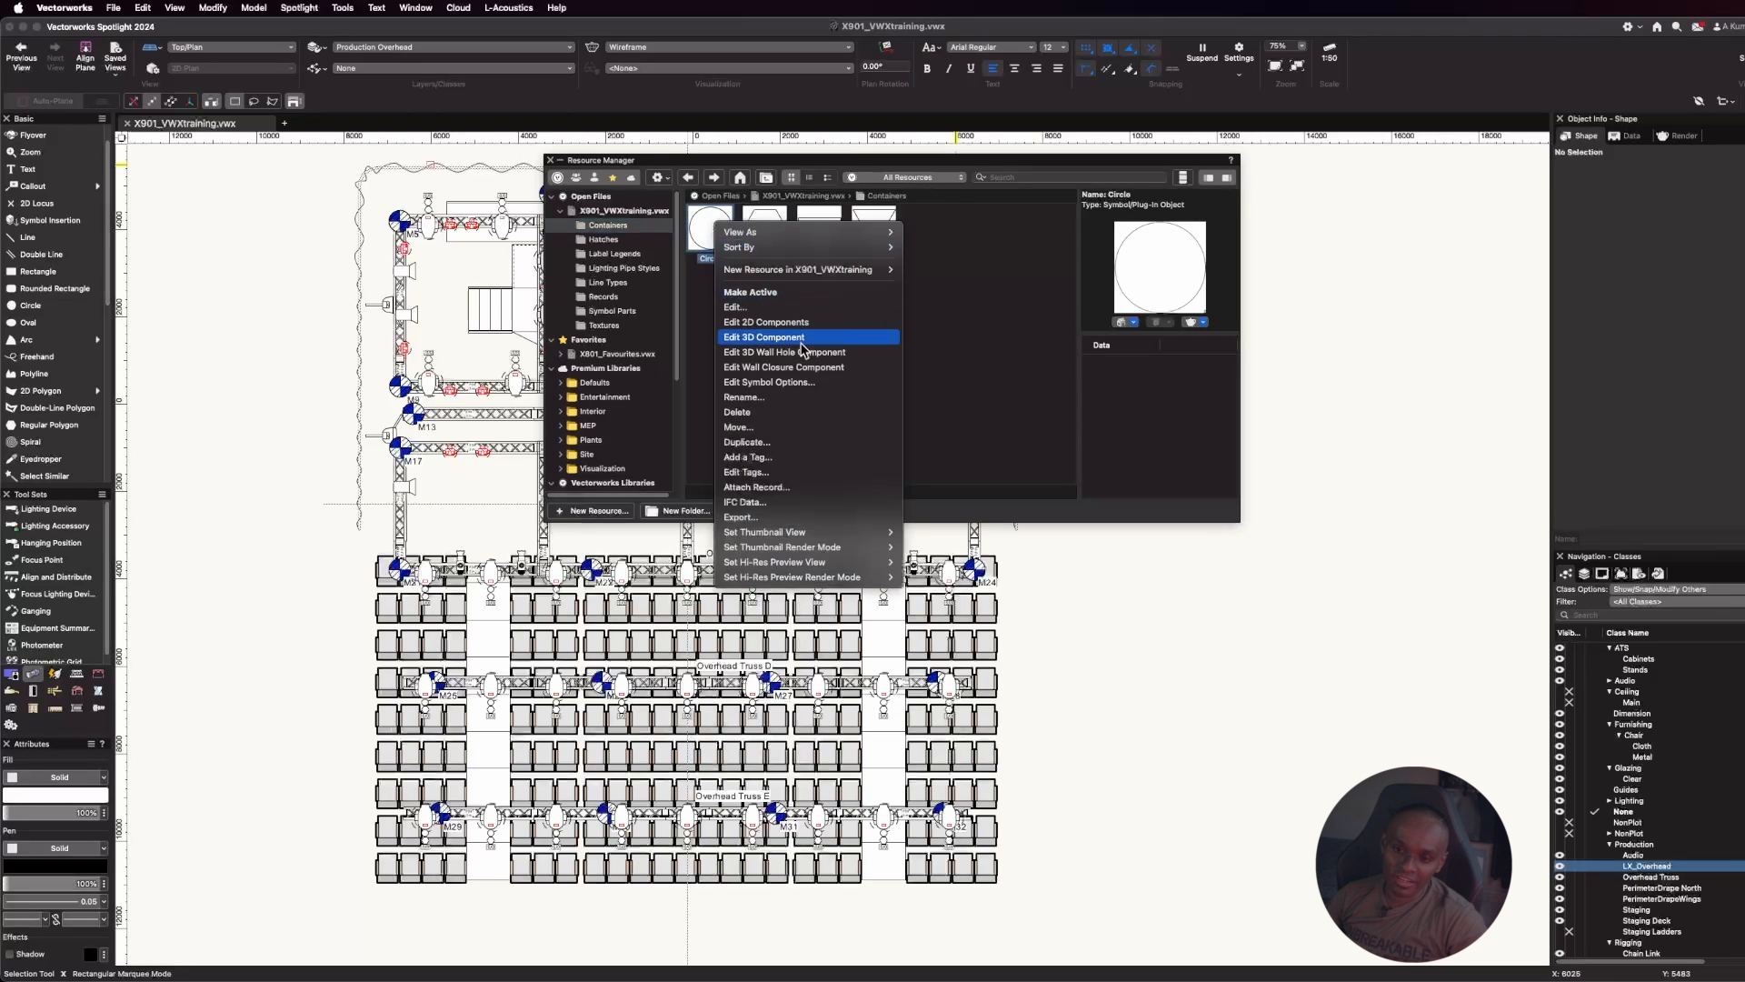
left_click(787, 443)
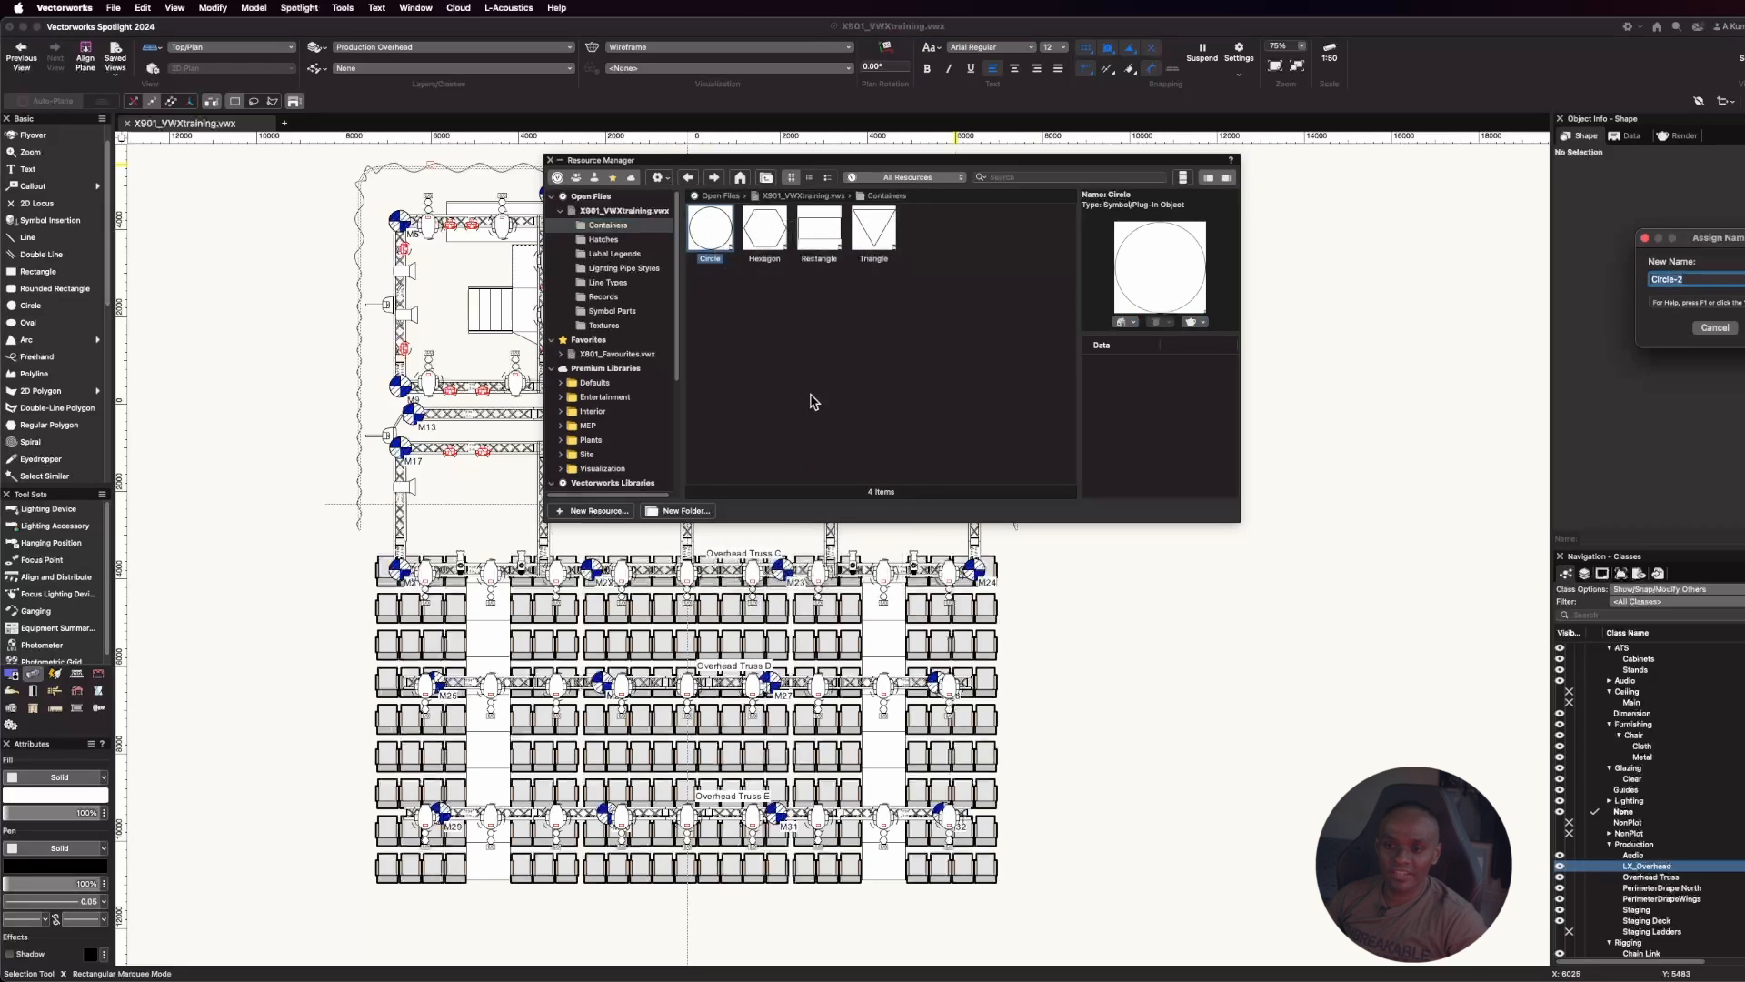
left_click_drag(1718, 243, 1042, 272)
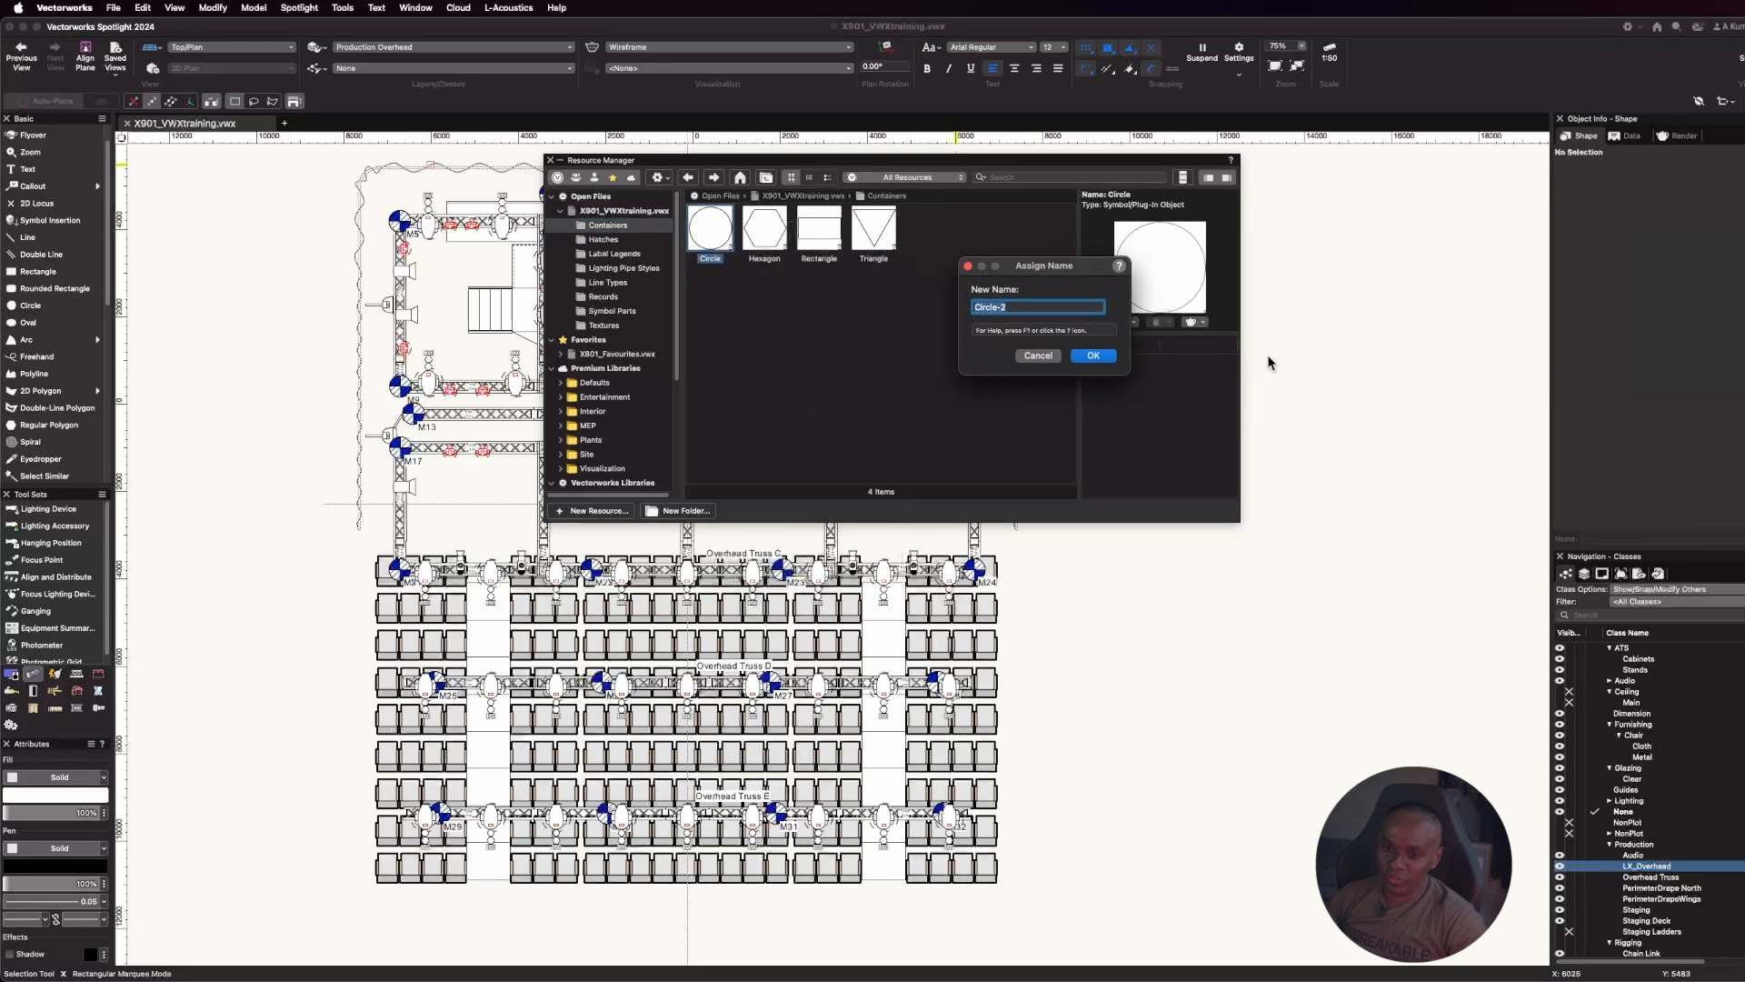
type("Big C")
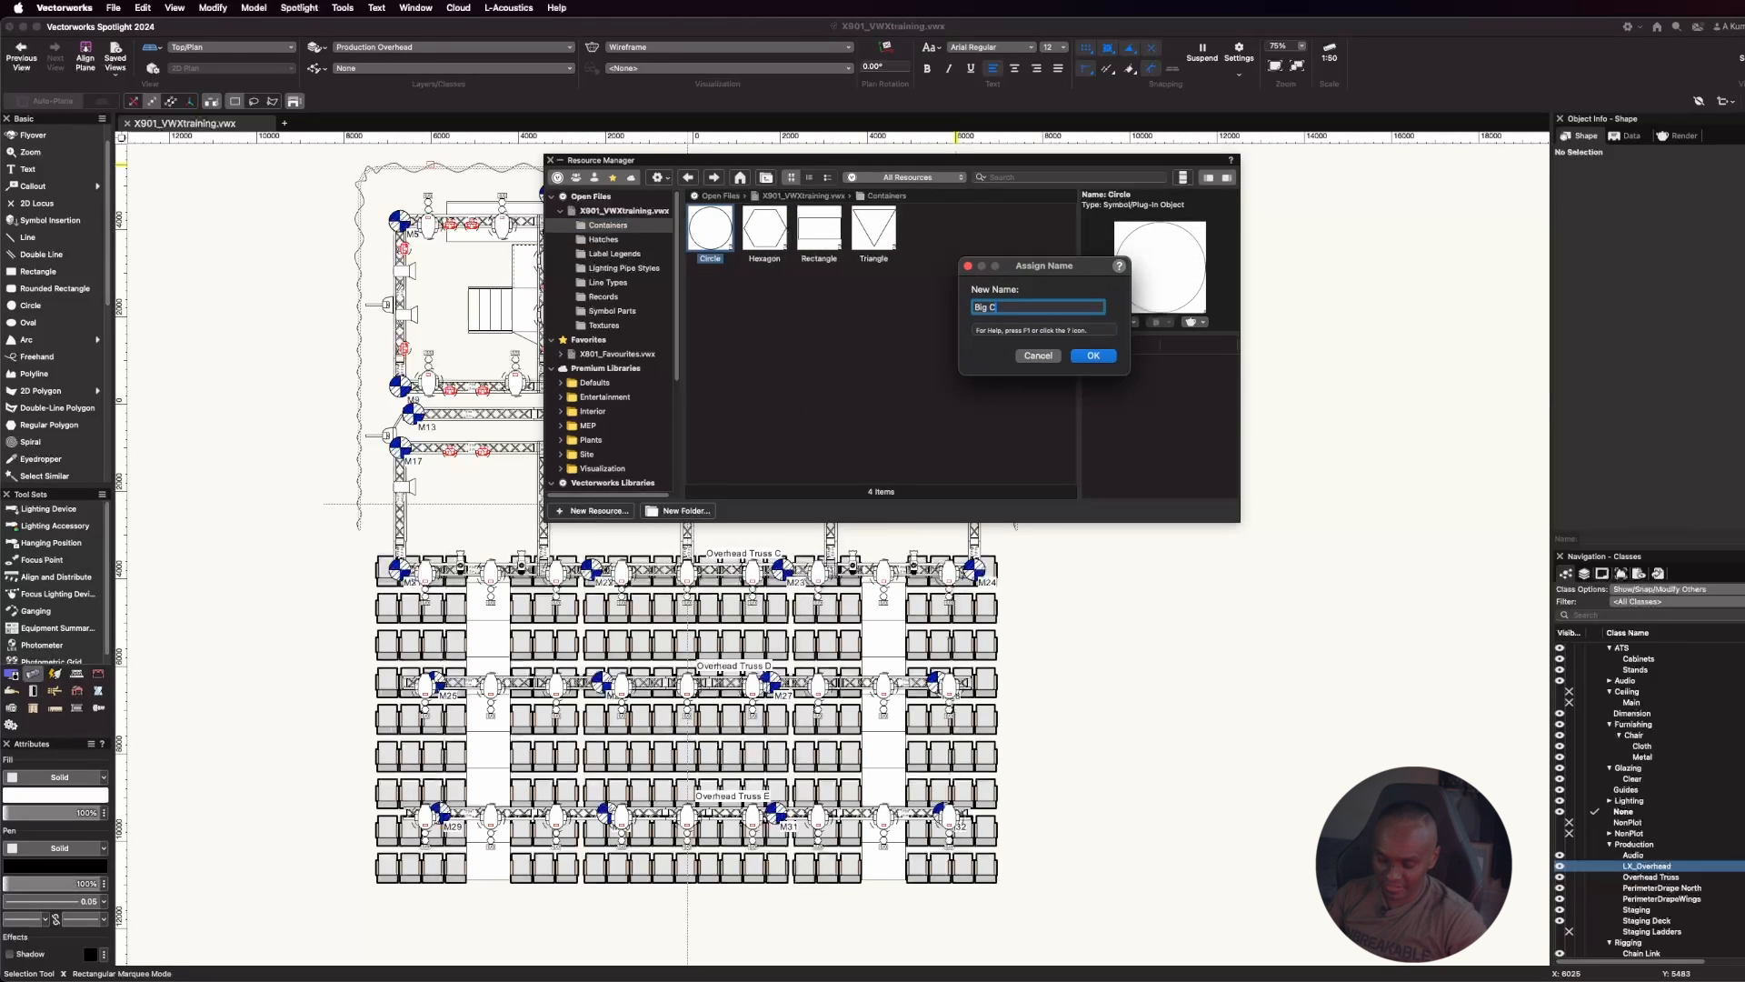
type("ircle")
key("Return")
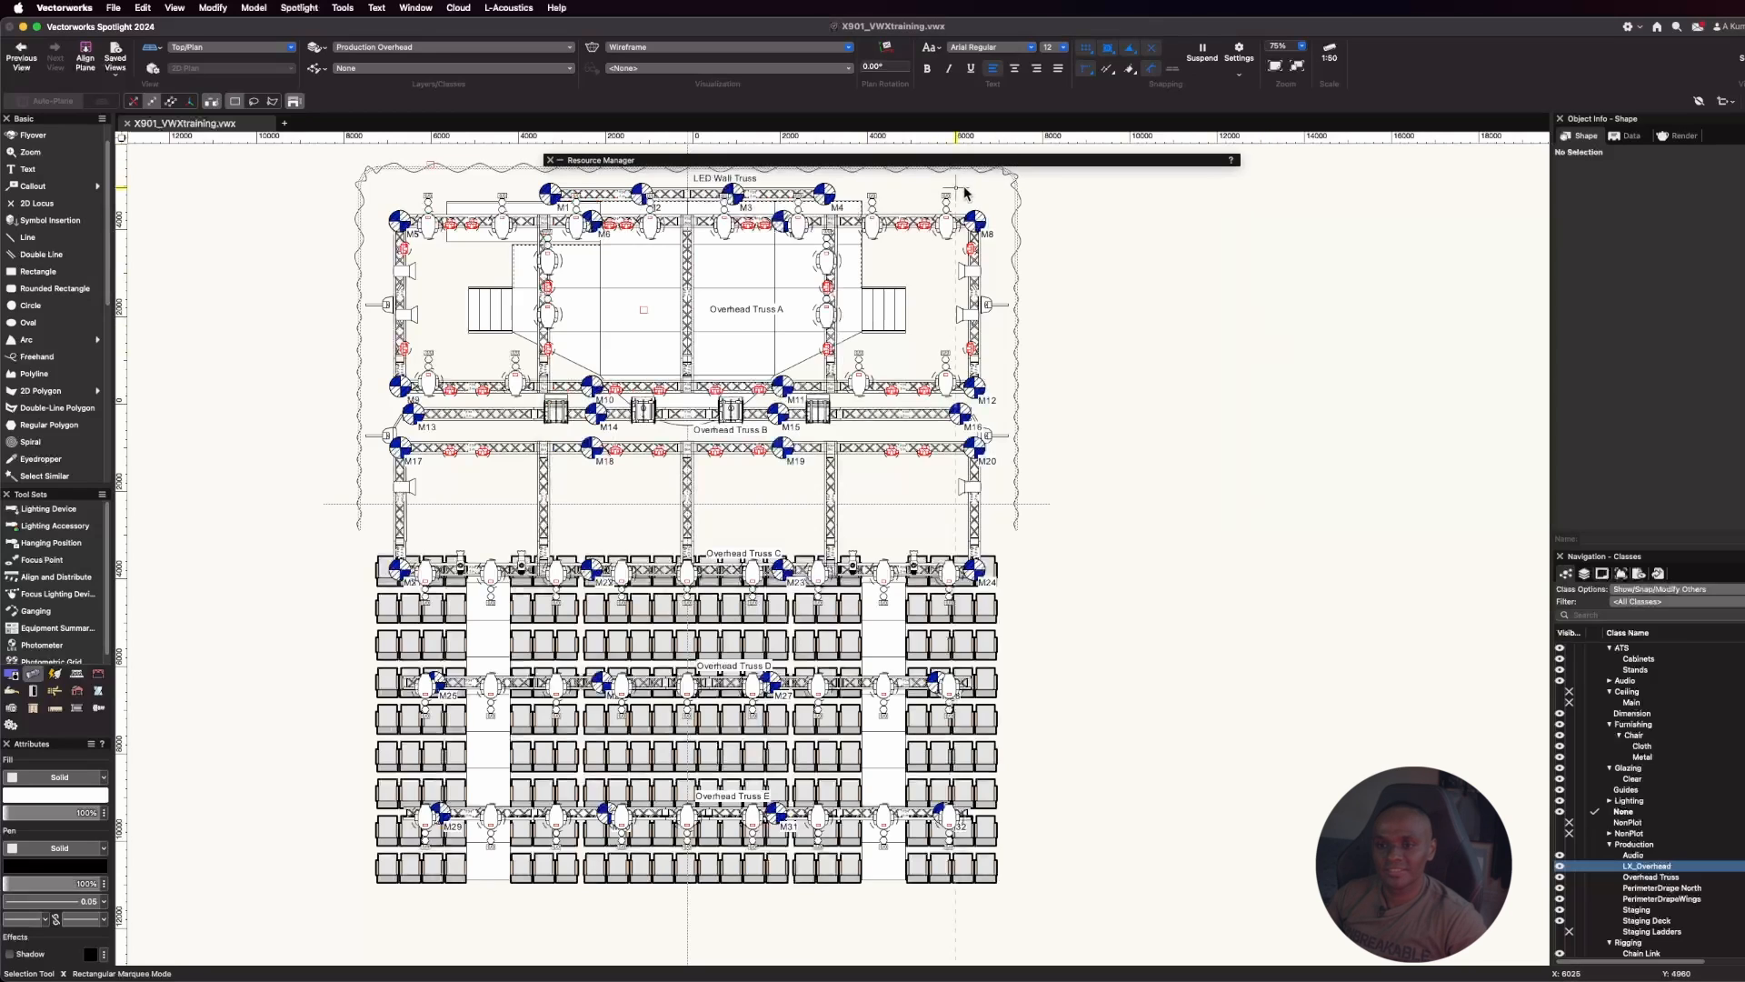
Duplicate the Hexagon container symbol under the name "Big Hexagon"
mouse_move(971, 167)
right_click(823, 229)
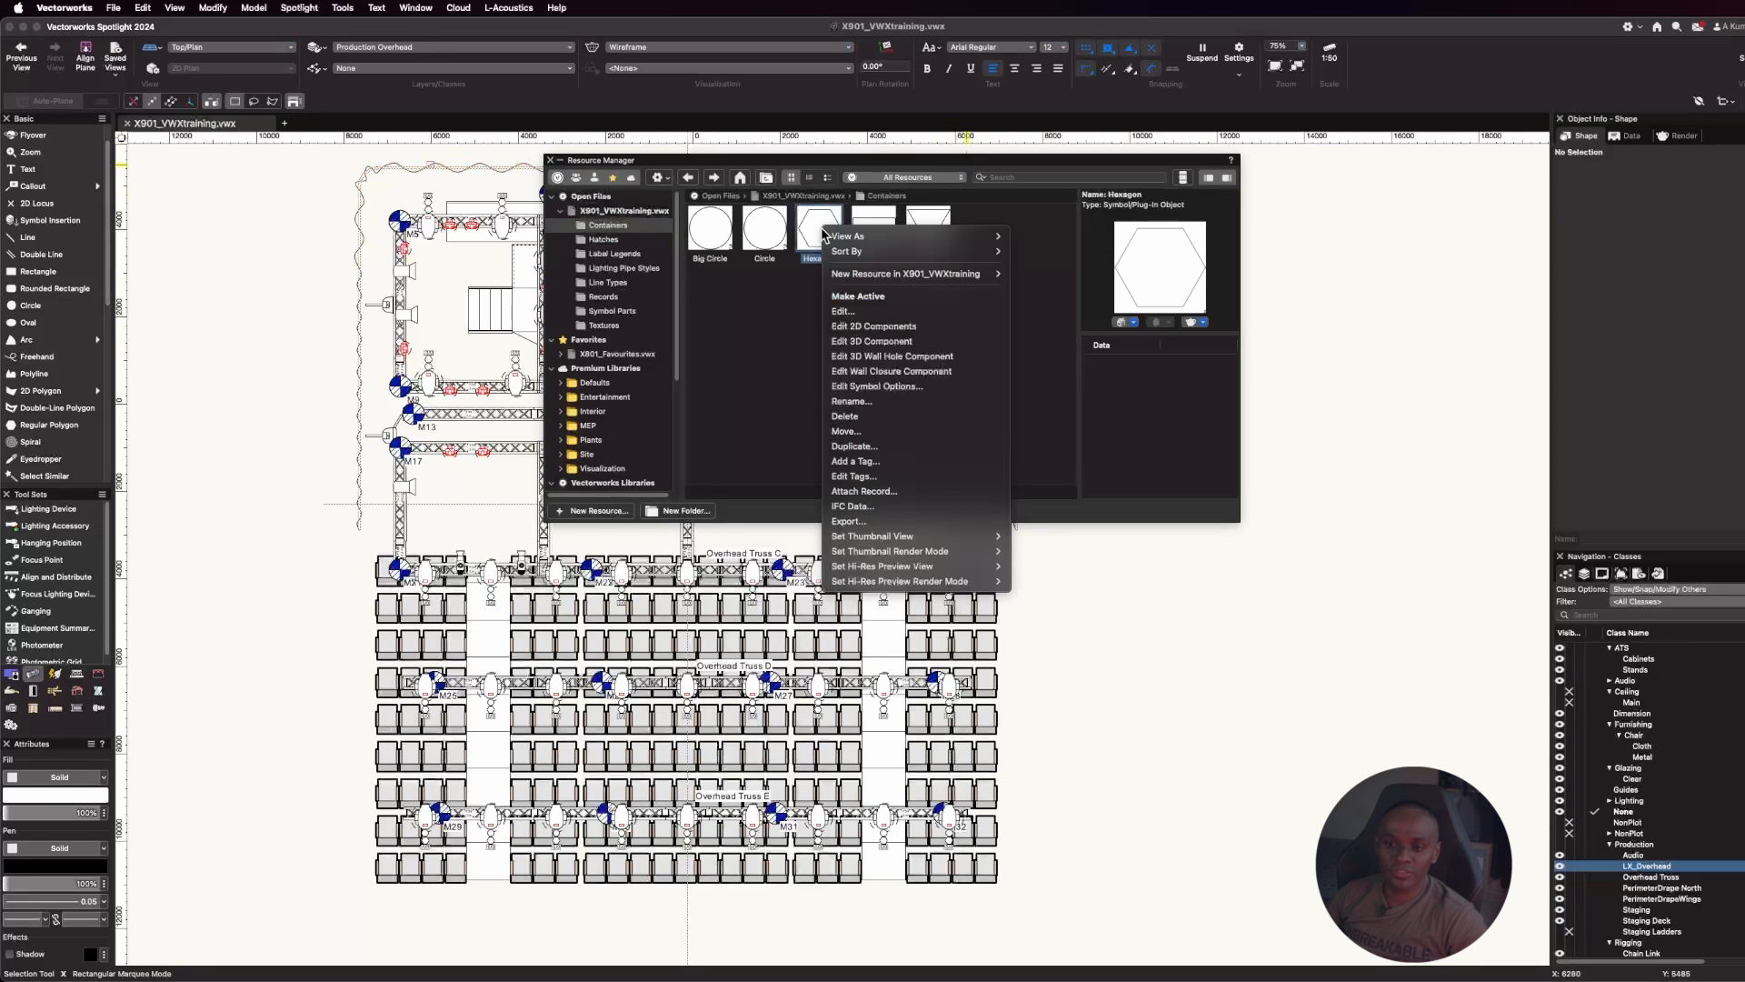
left_click(886, 446)
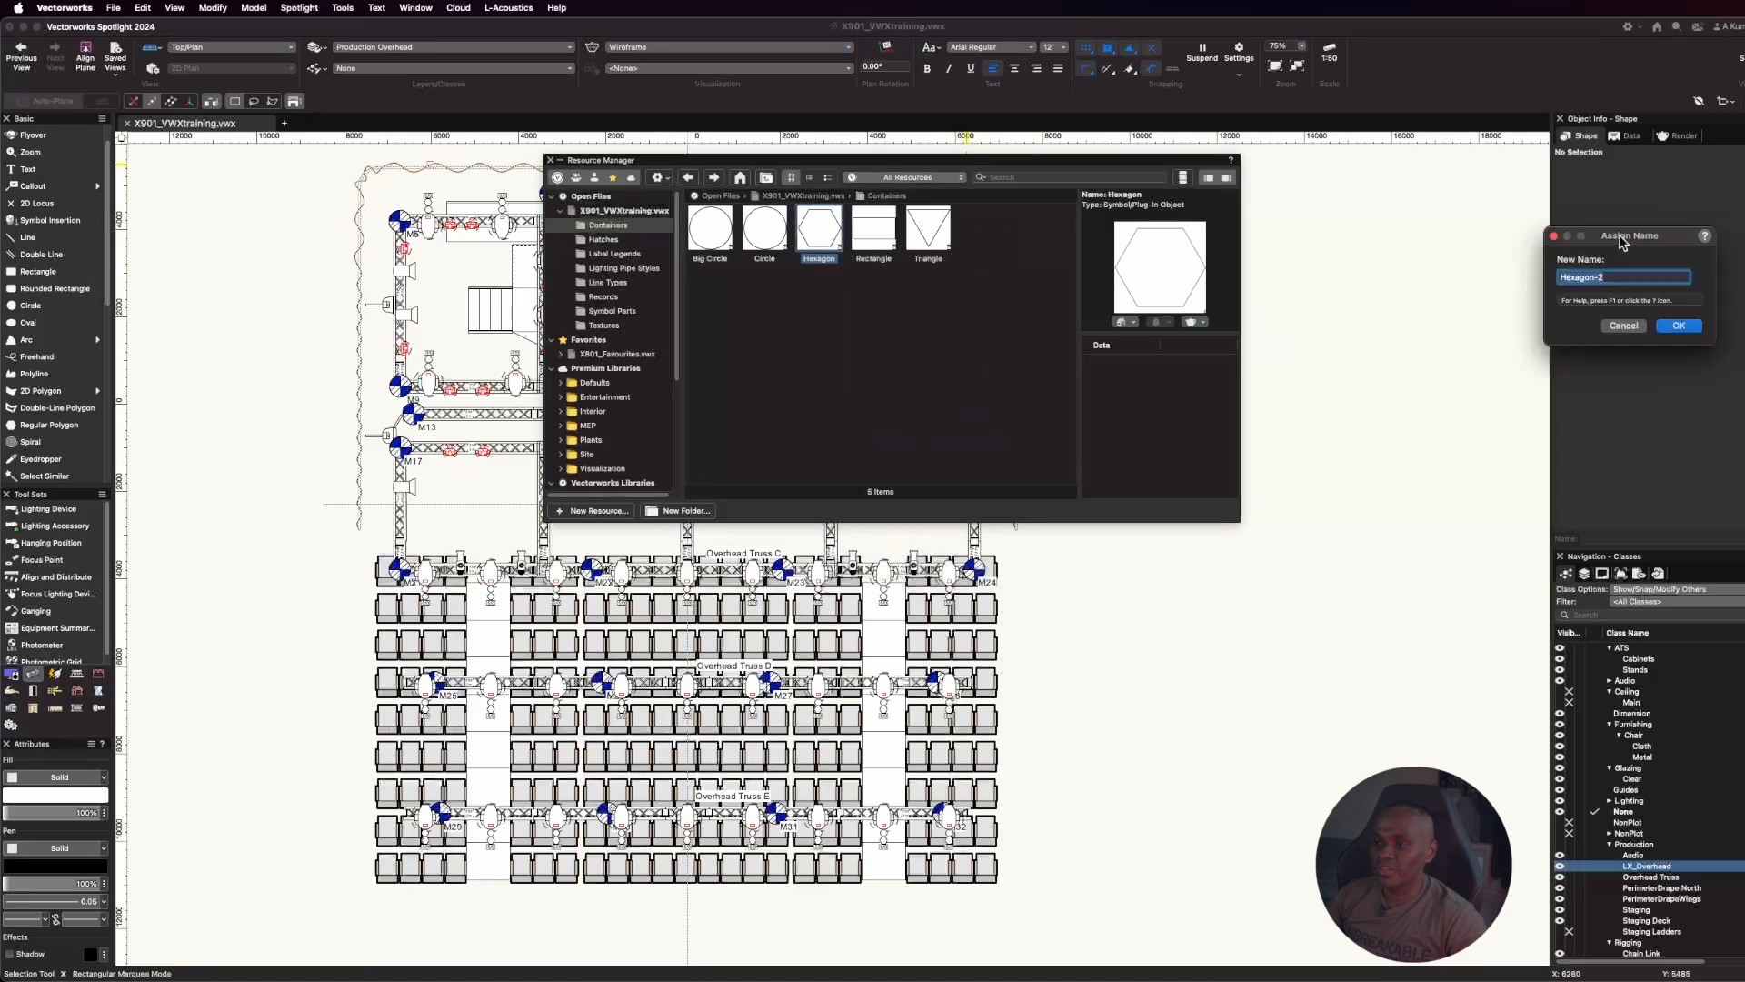
type("Big H")
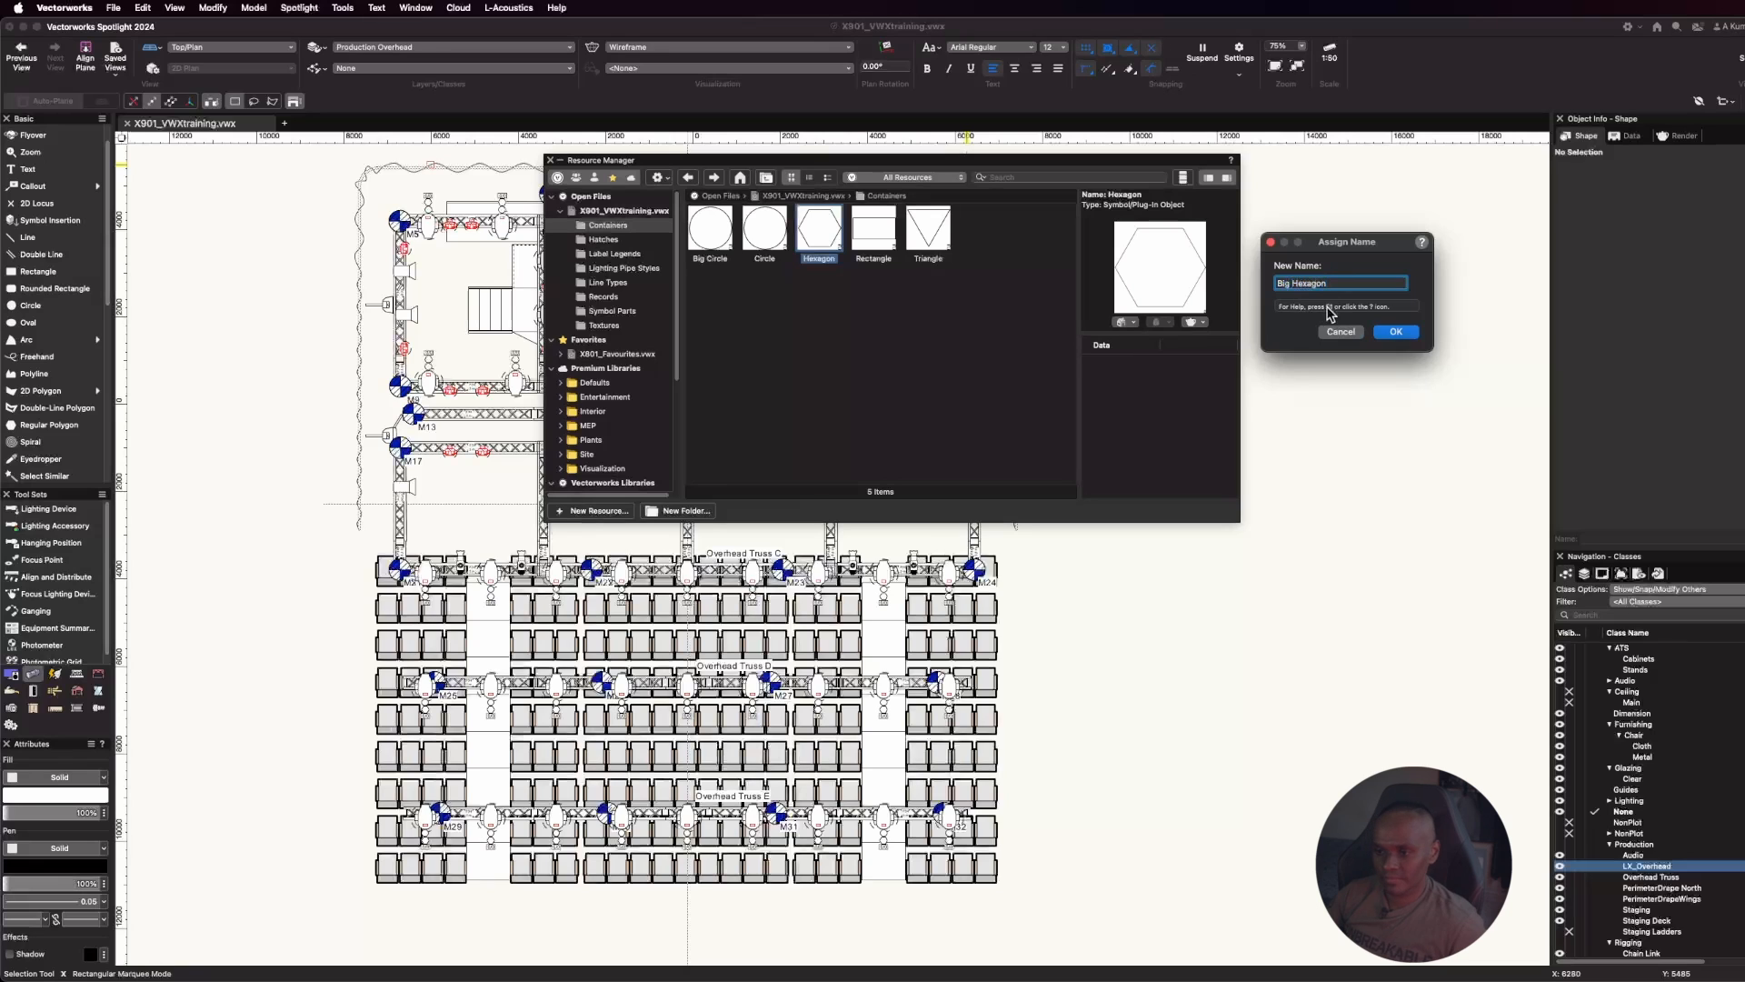
left_click(1390, 333)
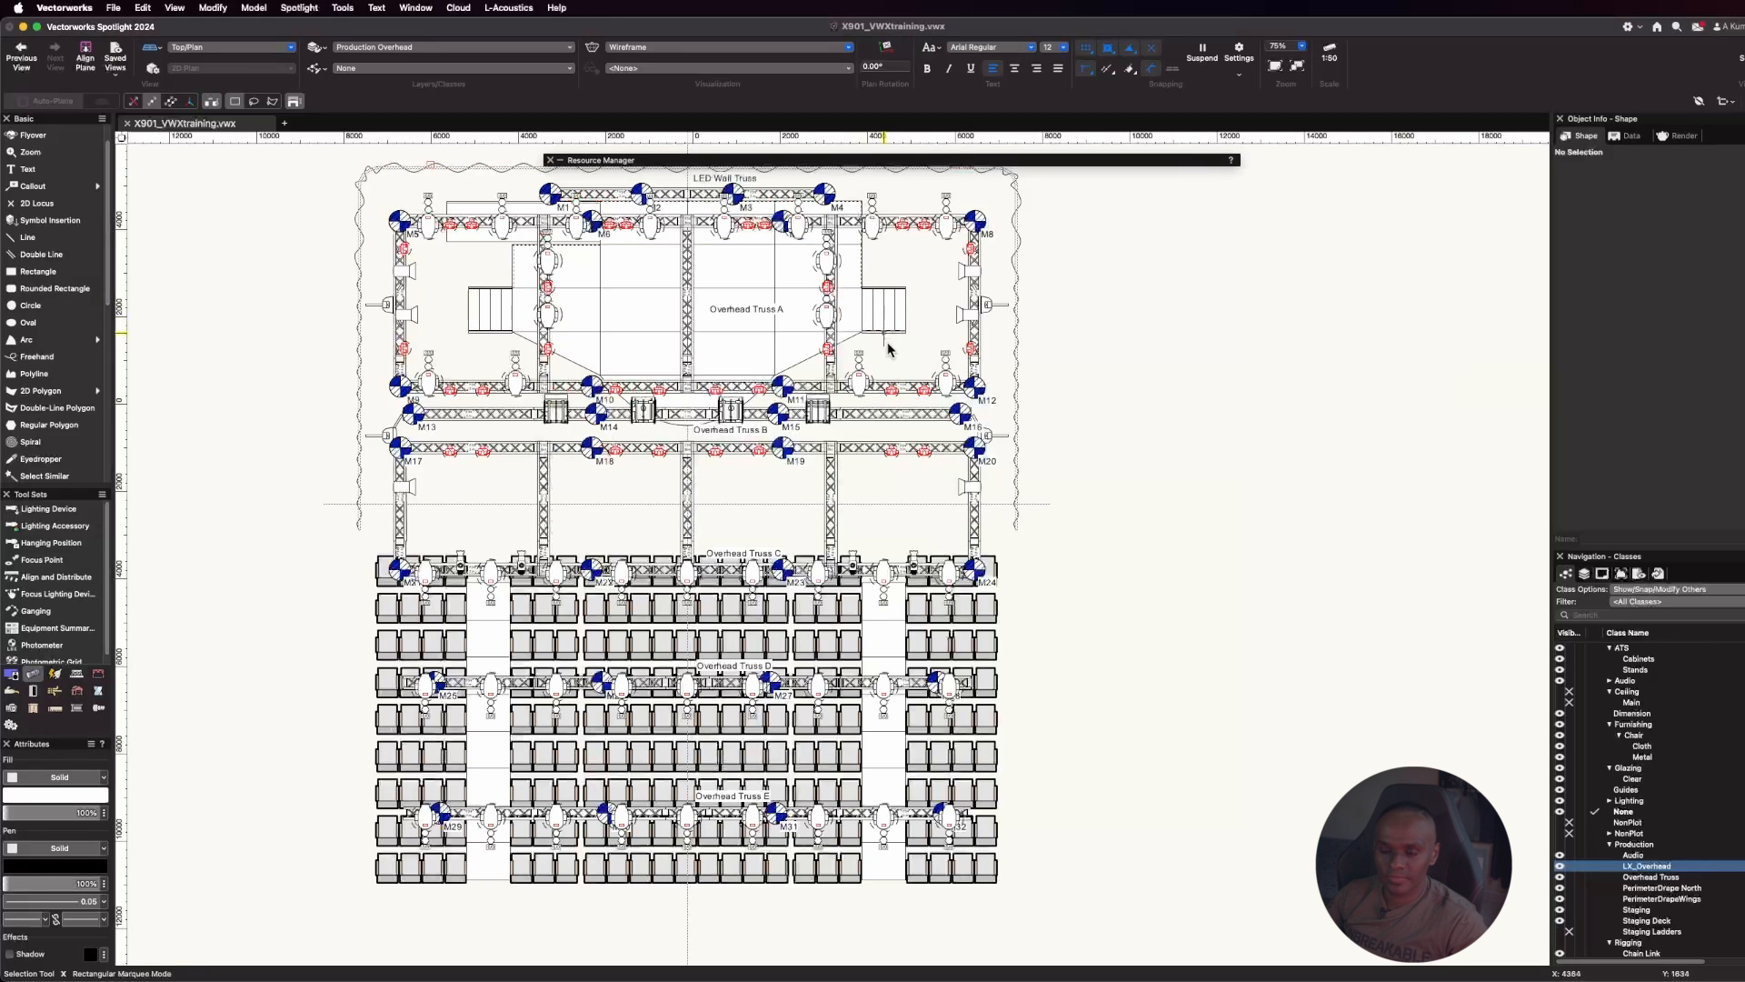
Duplicate the Rectangle container symbol under the name "Big Rectangle"
mouse_move(877, 162)
left_click(918, 254)
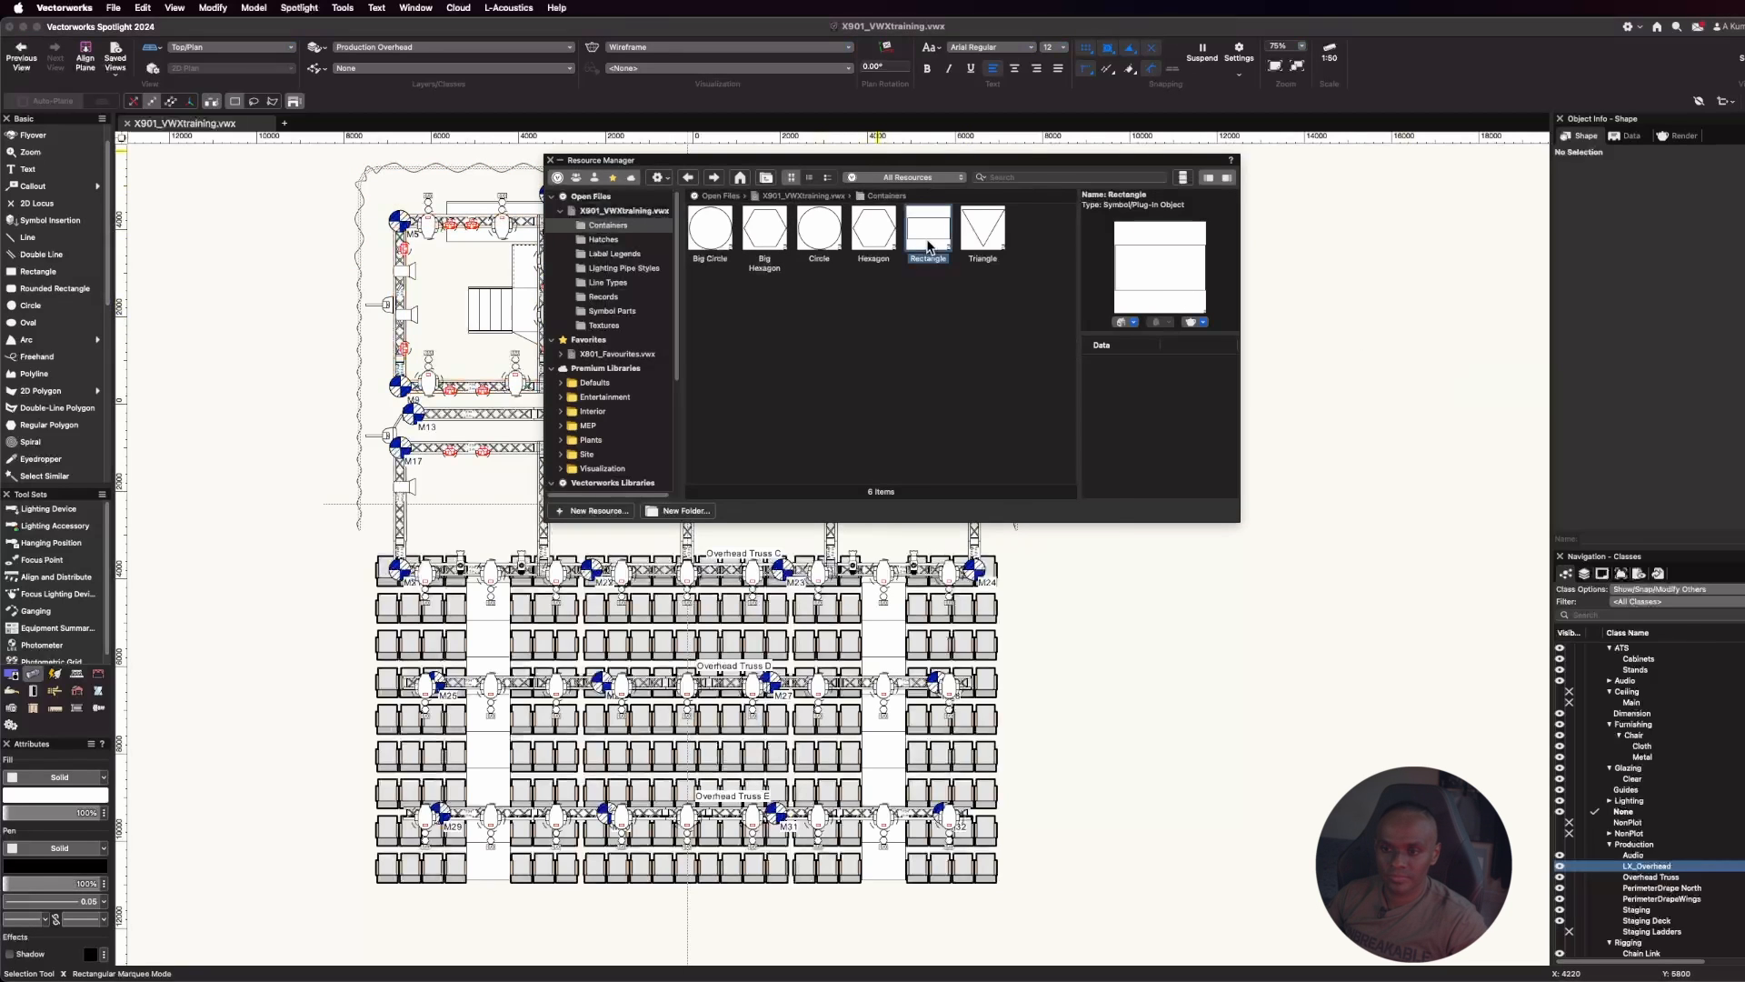
right_click(929, 241)
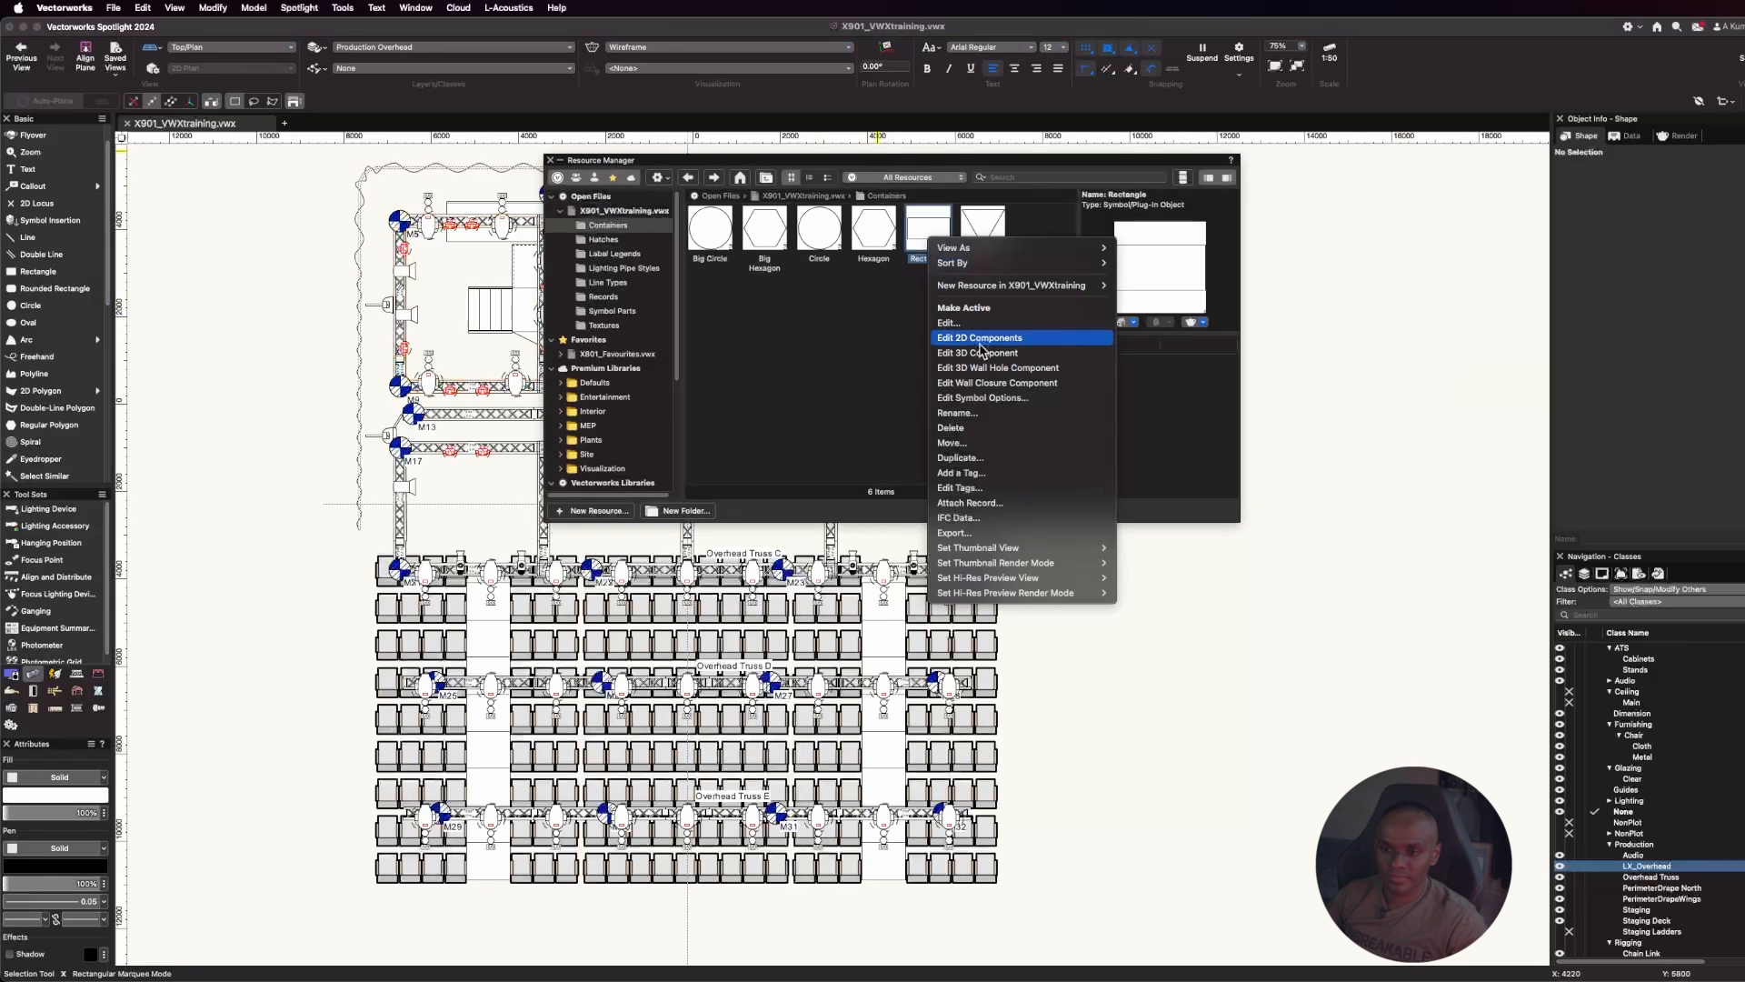
left_click(993, 459)
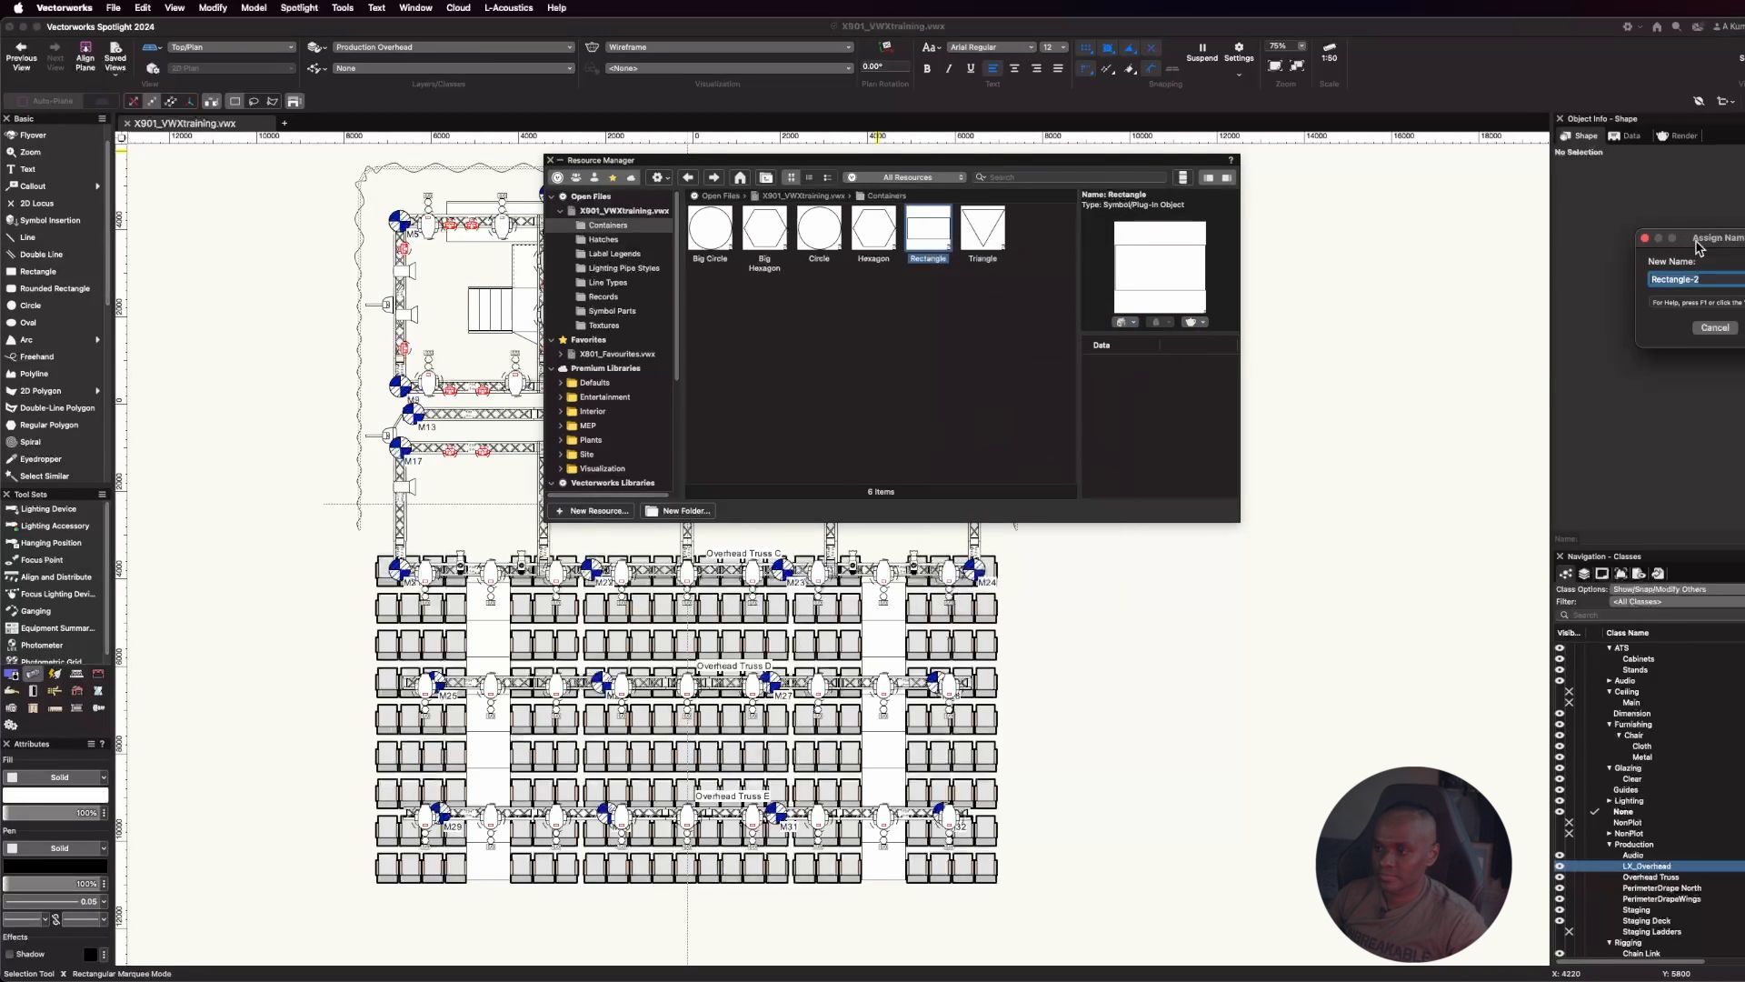
left_click_drag(1700, 253, 1508, 259)
type("Big")
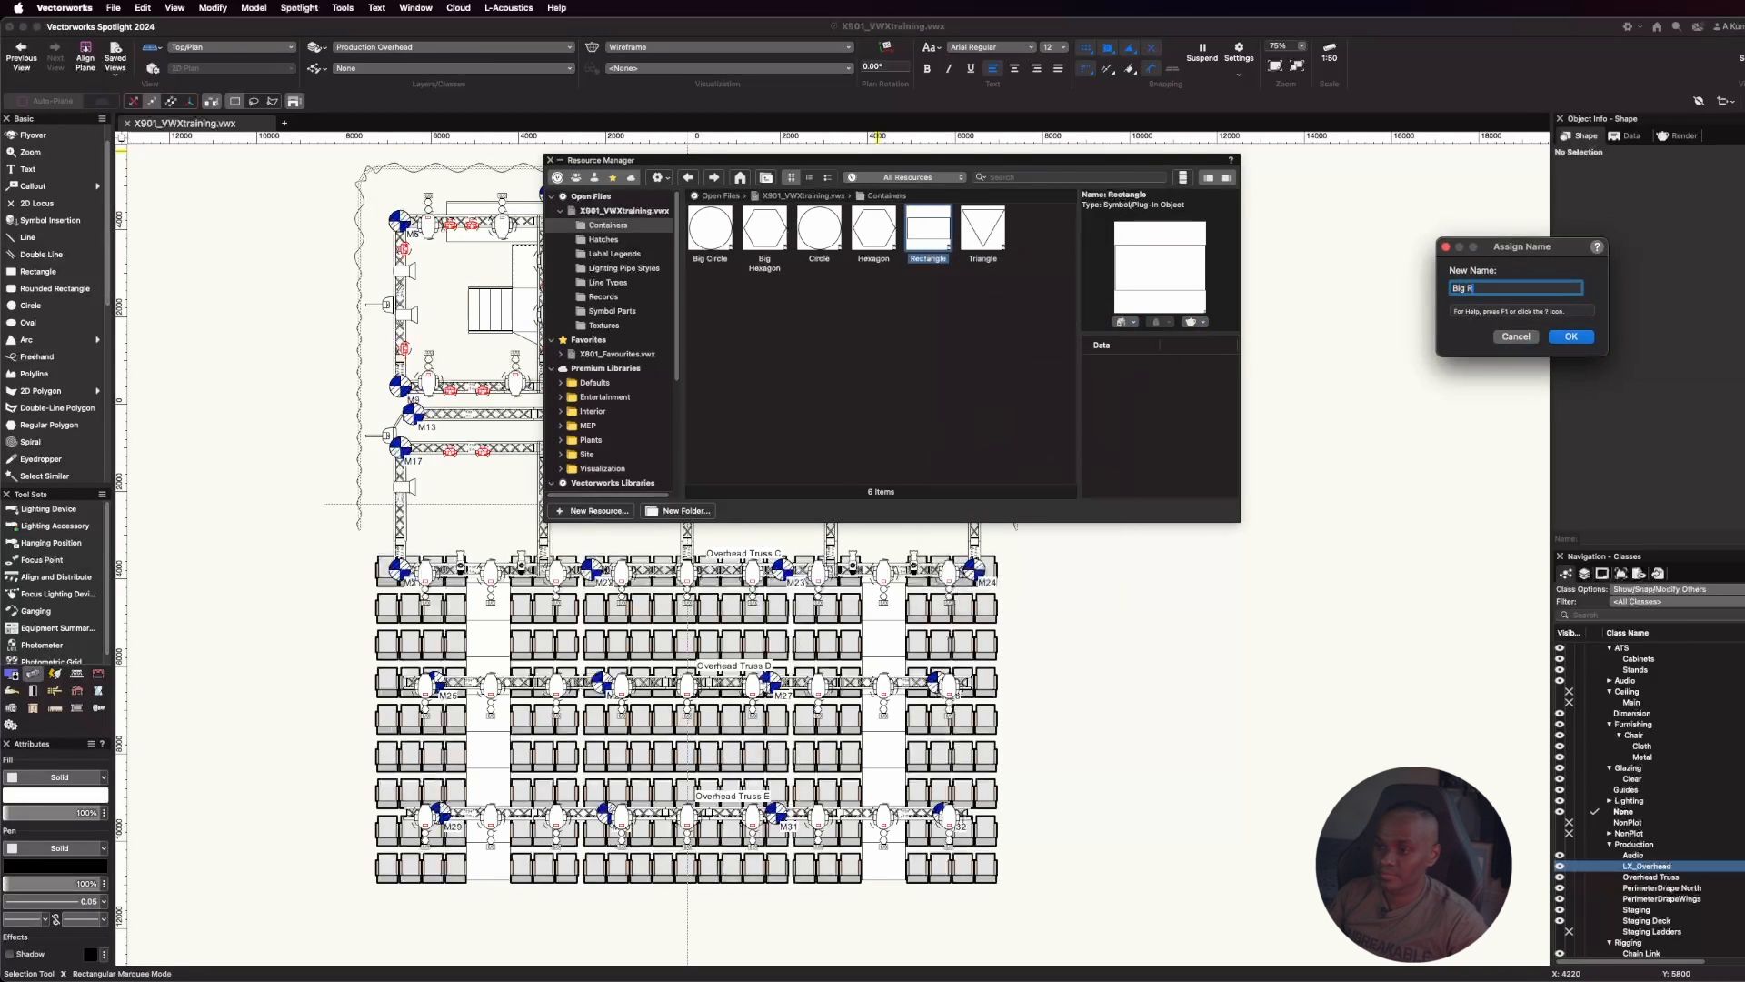
key("Return")
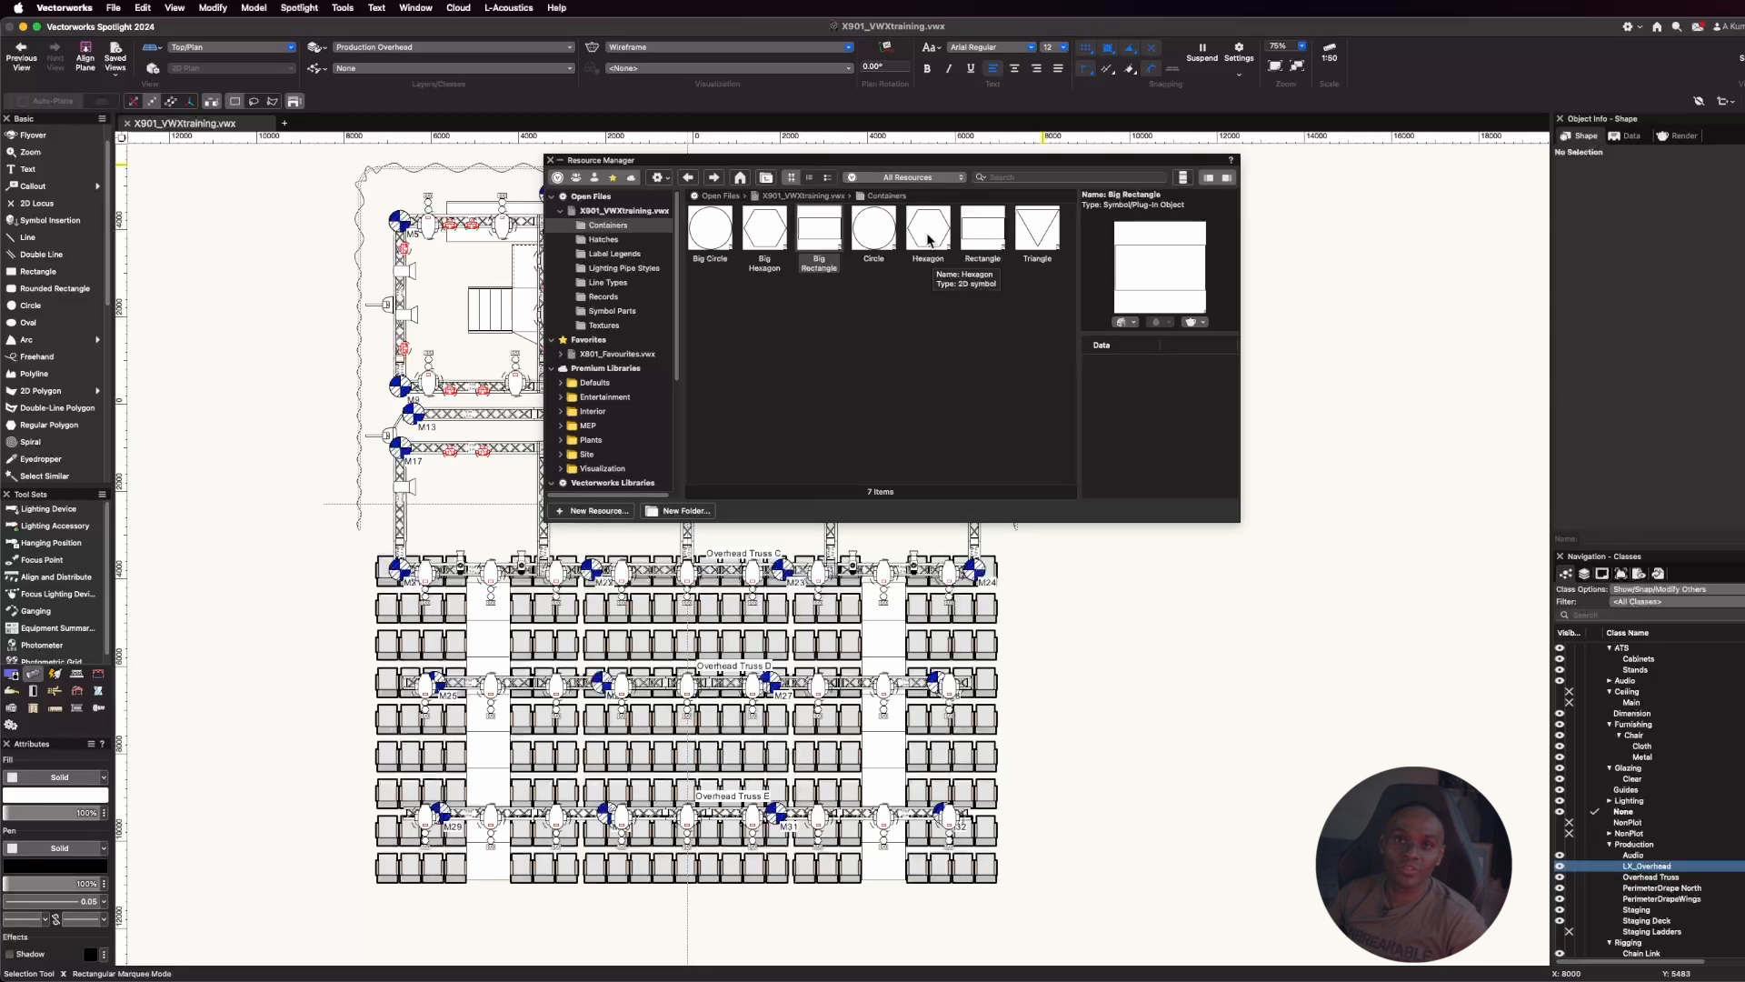
Edit the 2D components of the Big Circle symbol and enlarge the circle to 191 mm in width and height
left_click(707, 241)
right_click(709, 239)
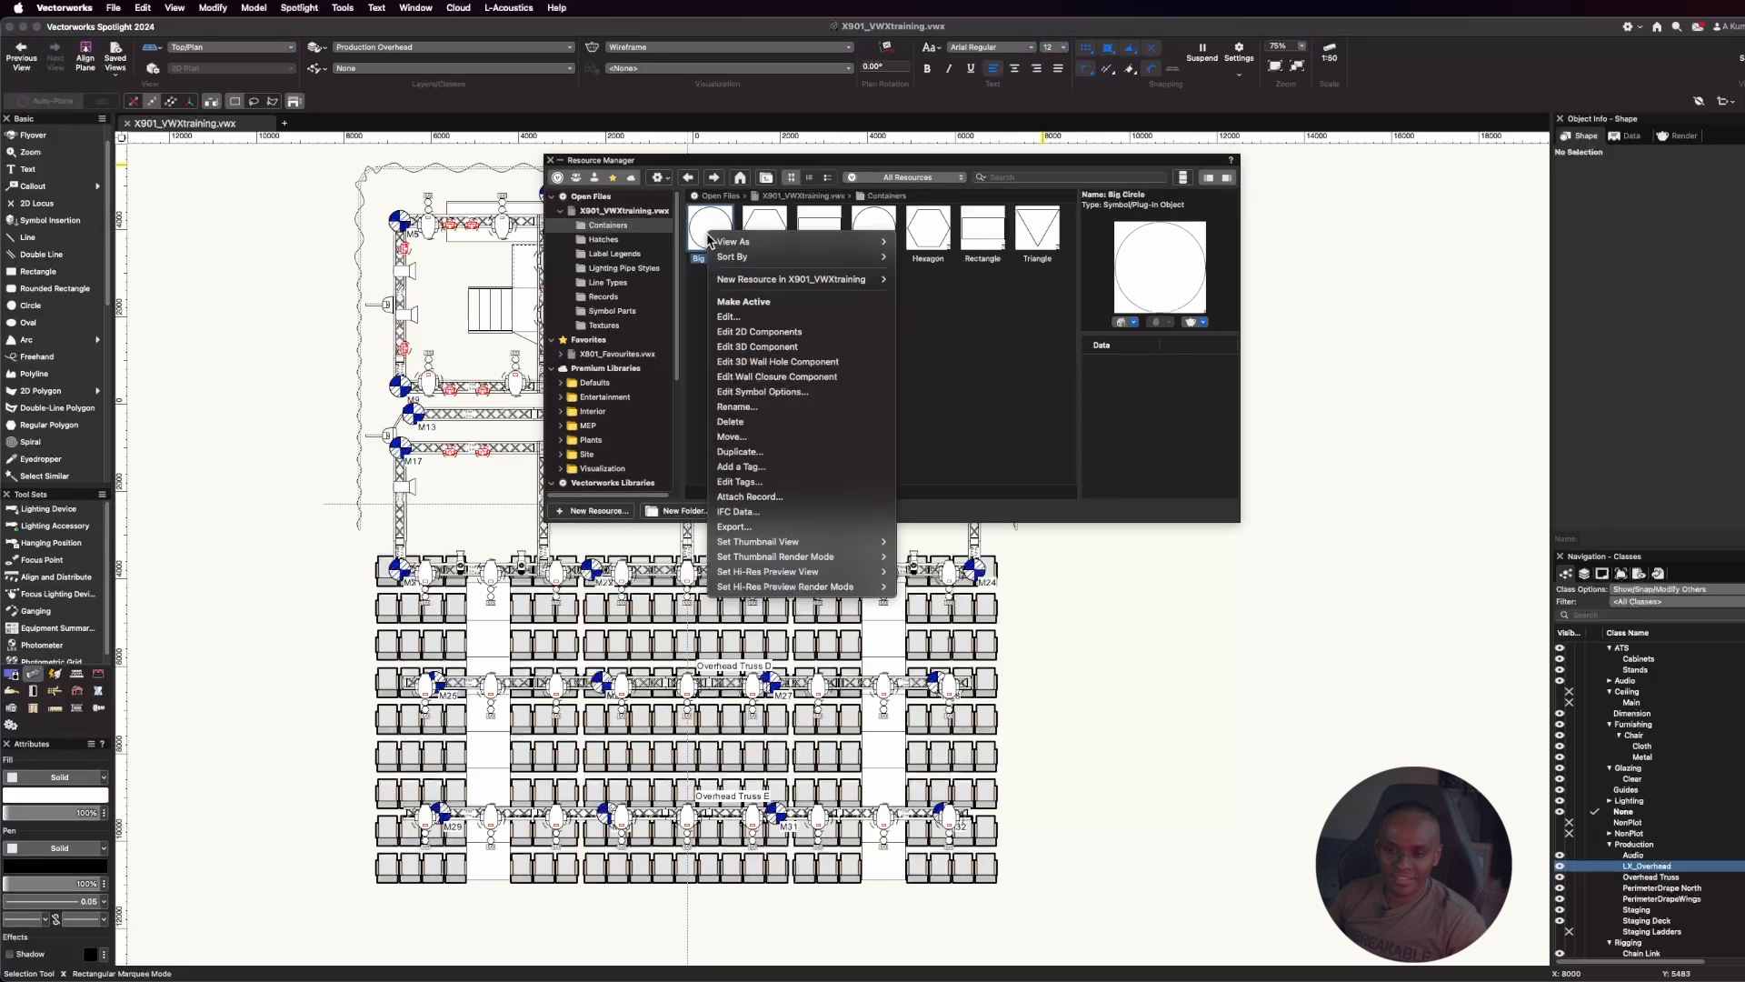
left_click(760, 333)
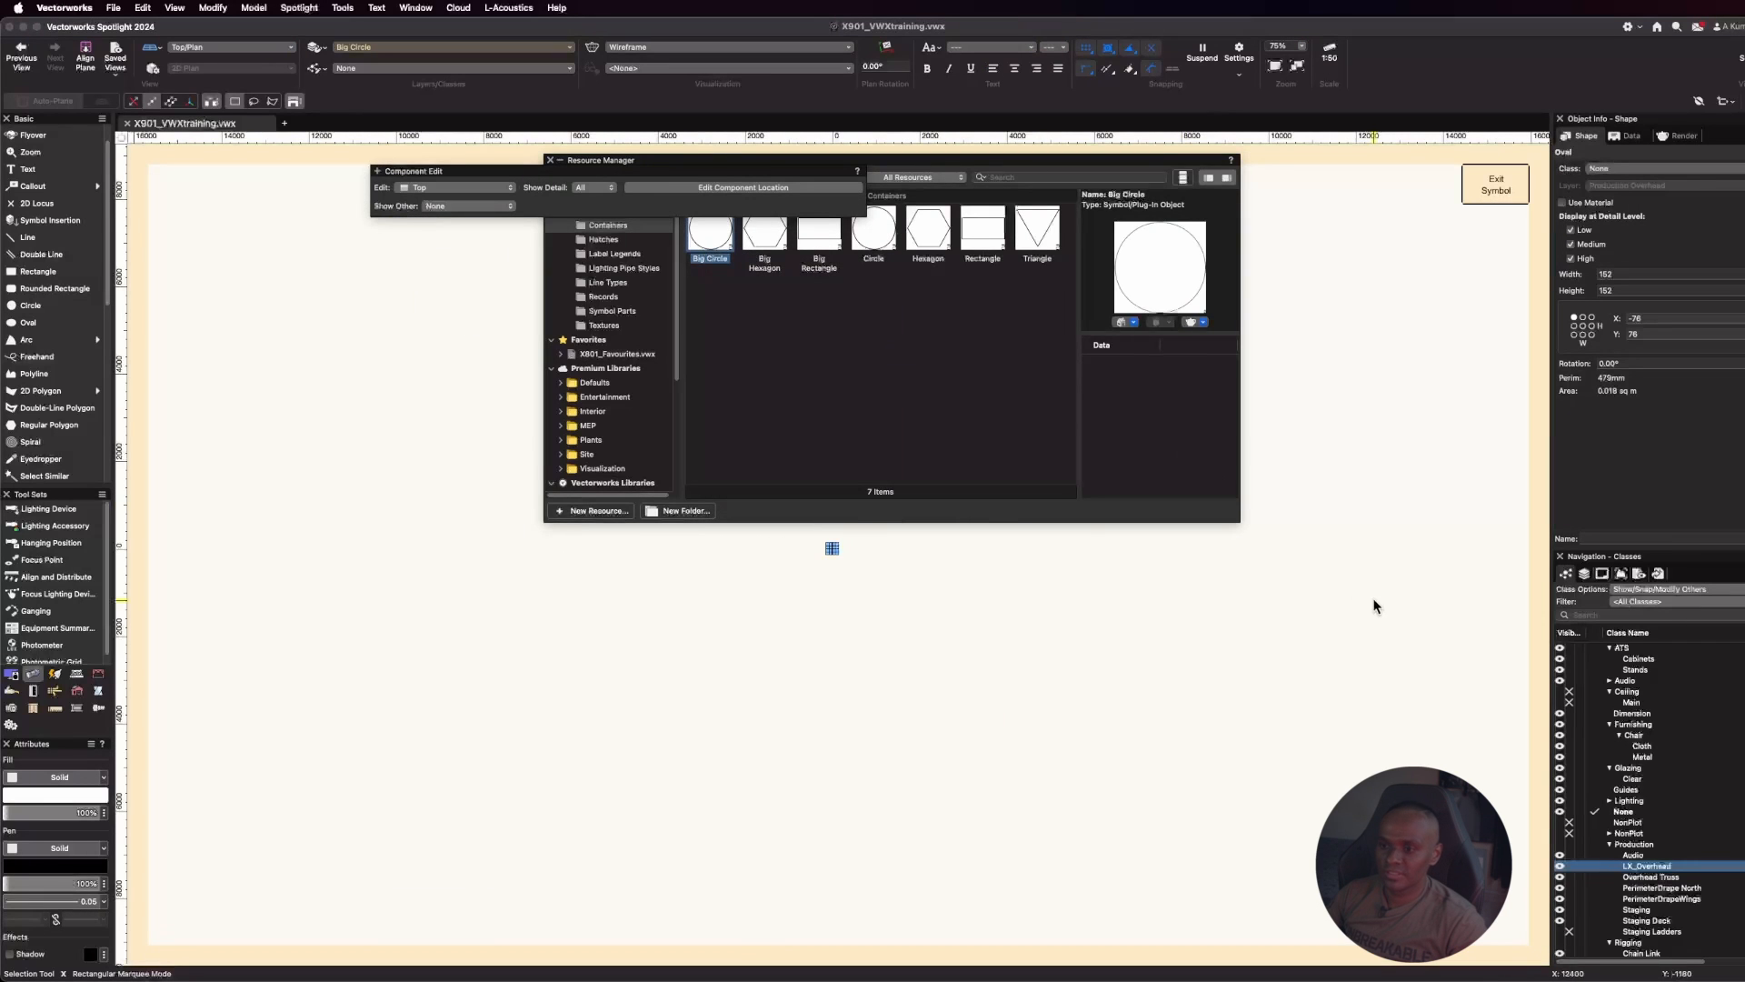
scroll(832, 550, "up", 10)
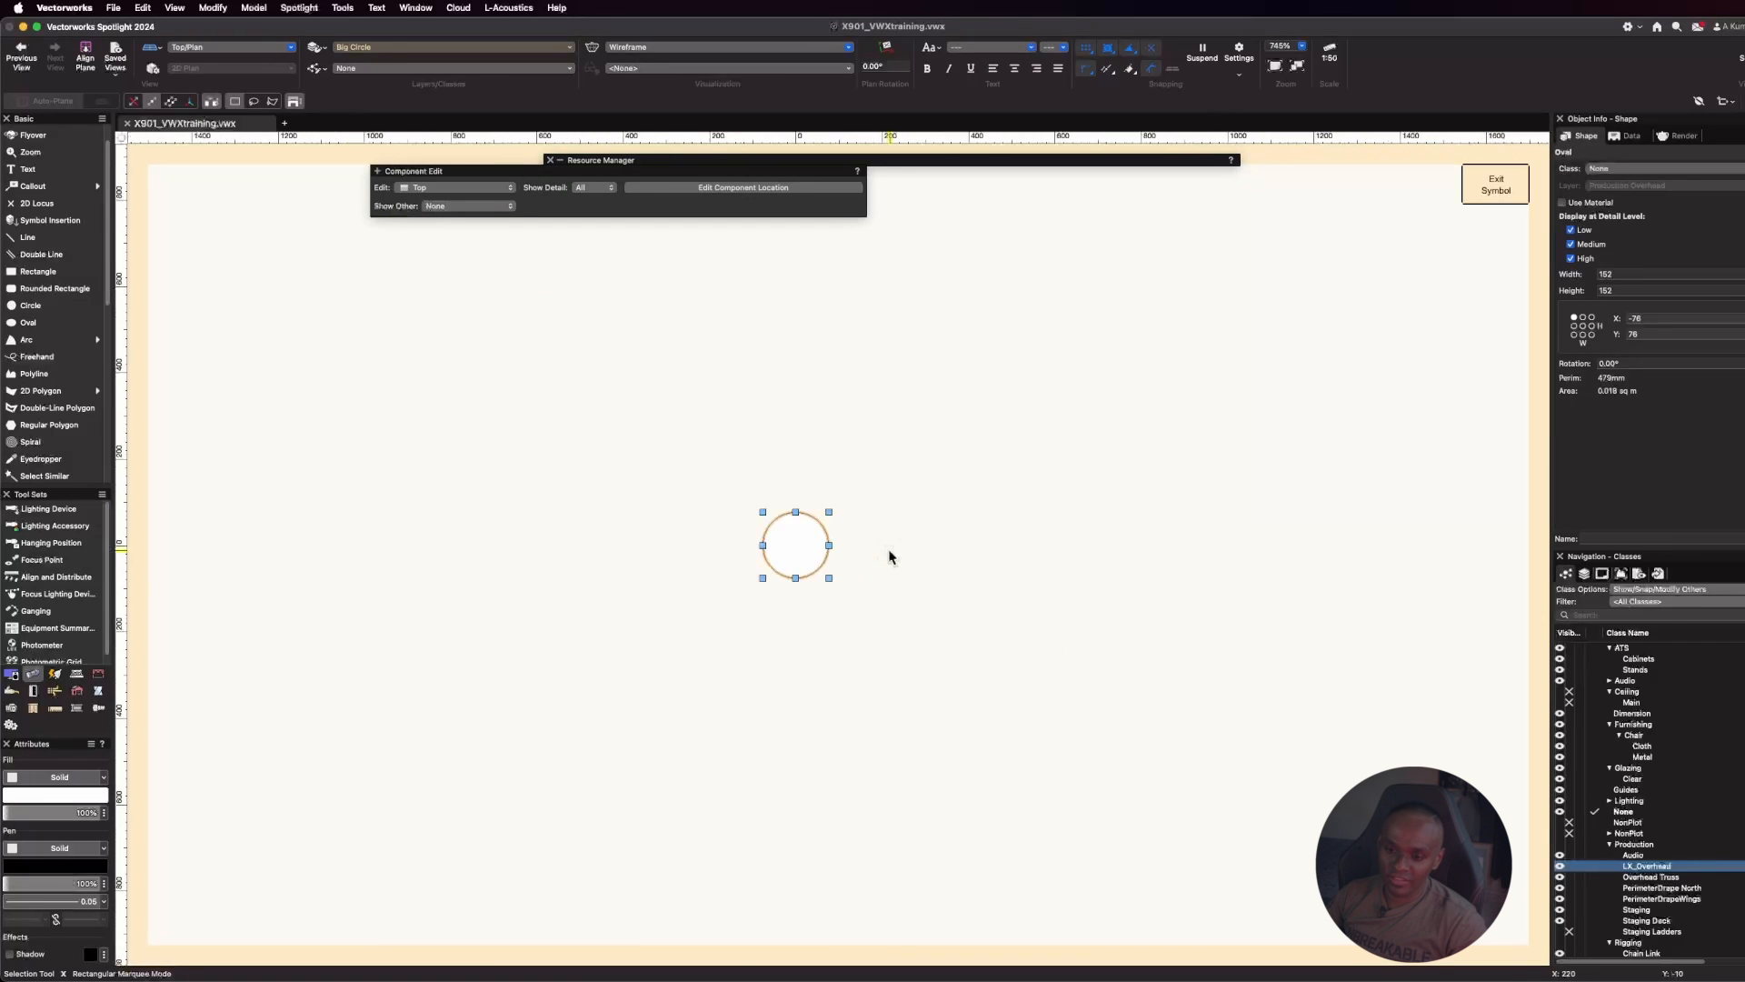
scroll(670, 558, "up", 6)
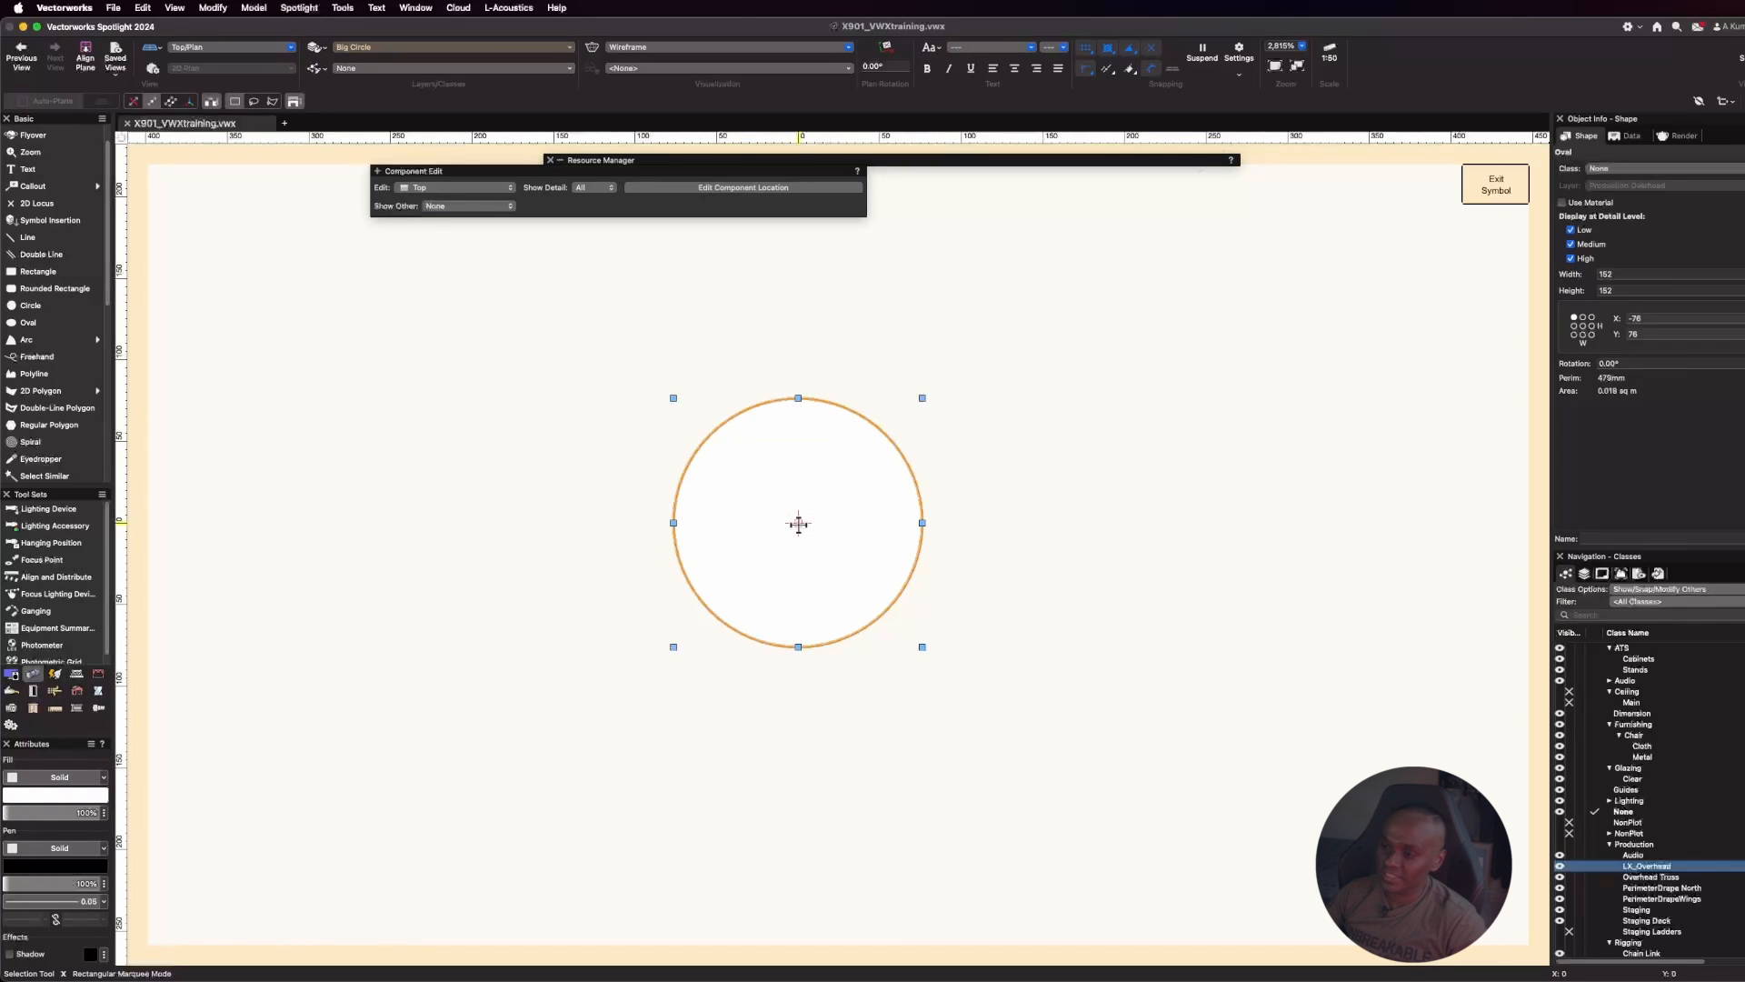
left_click(1647, 269)
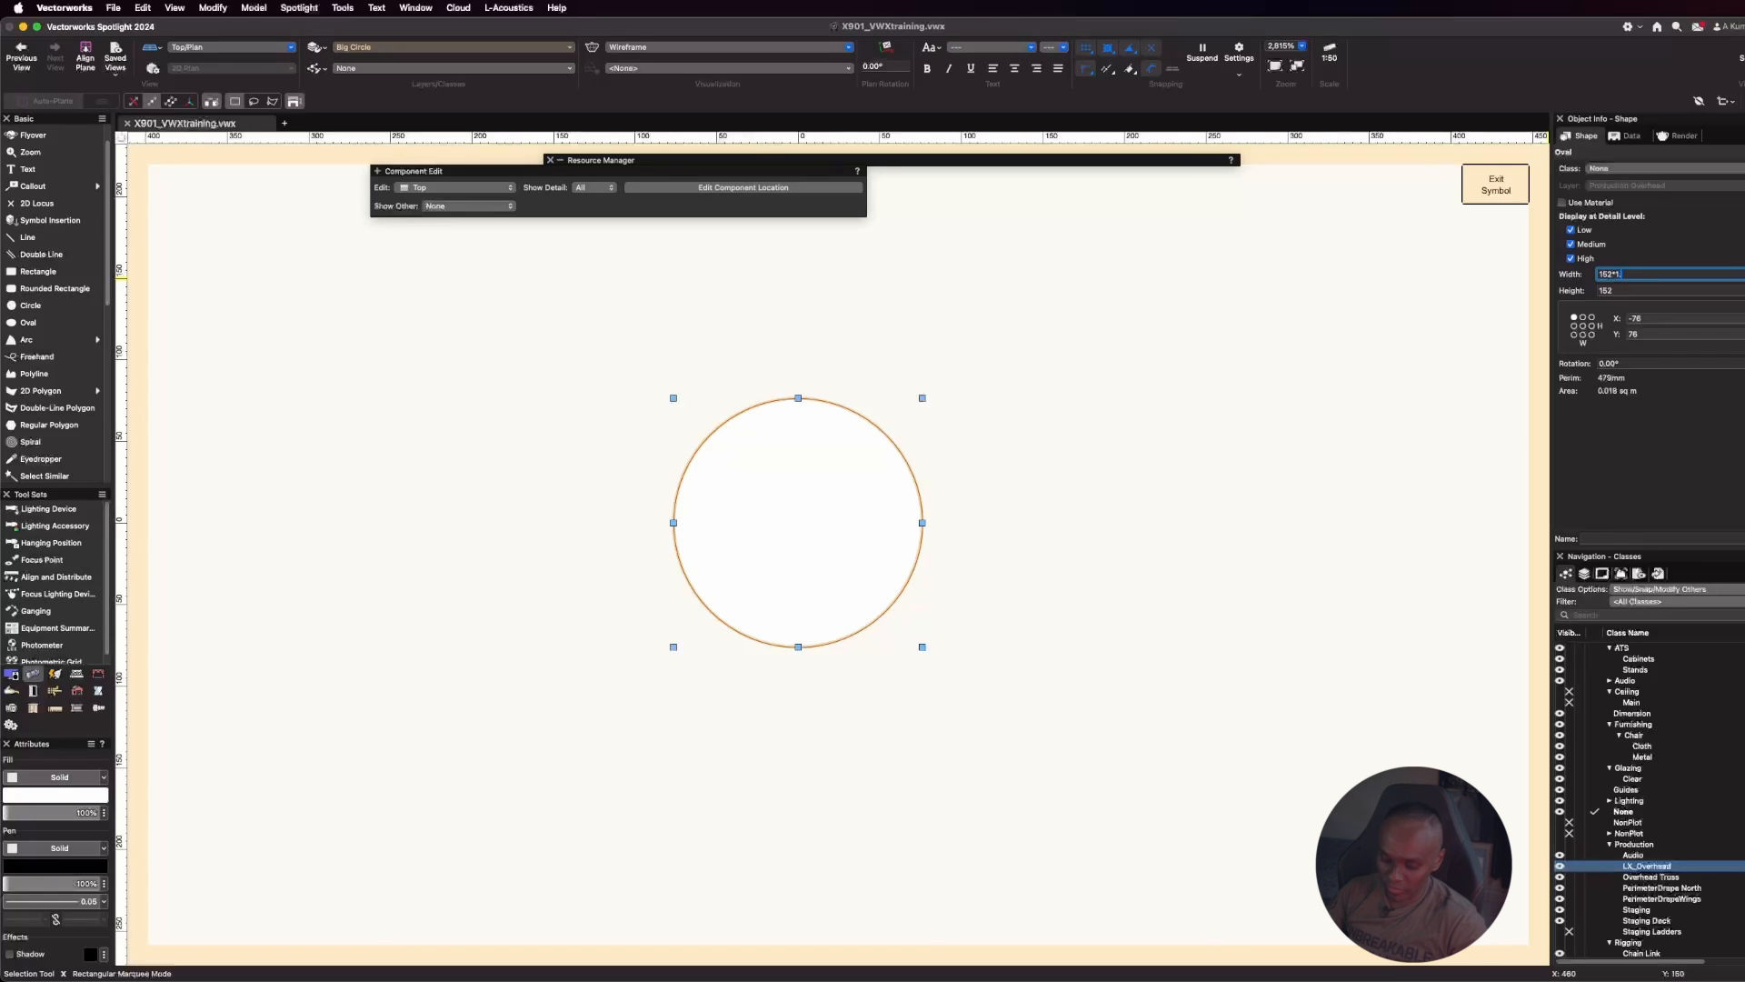
key("Return")
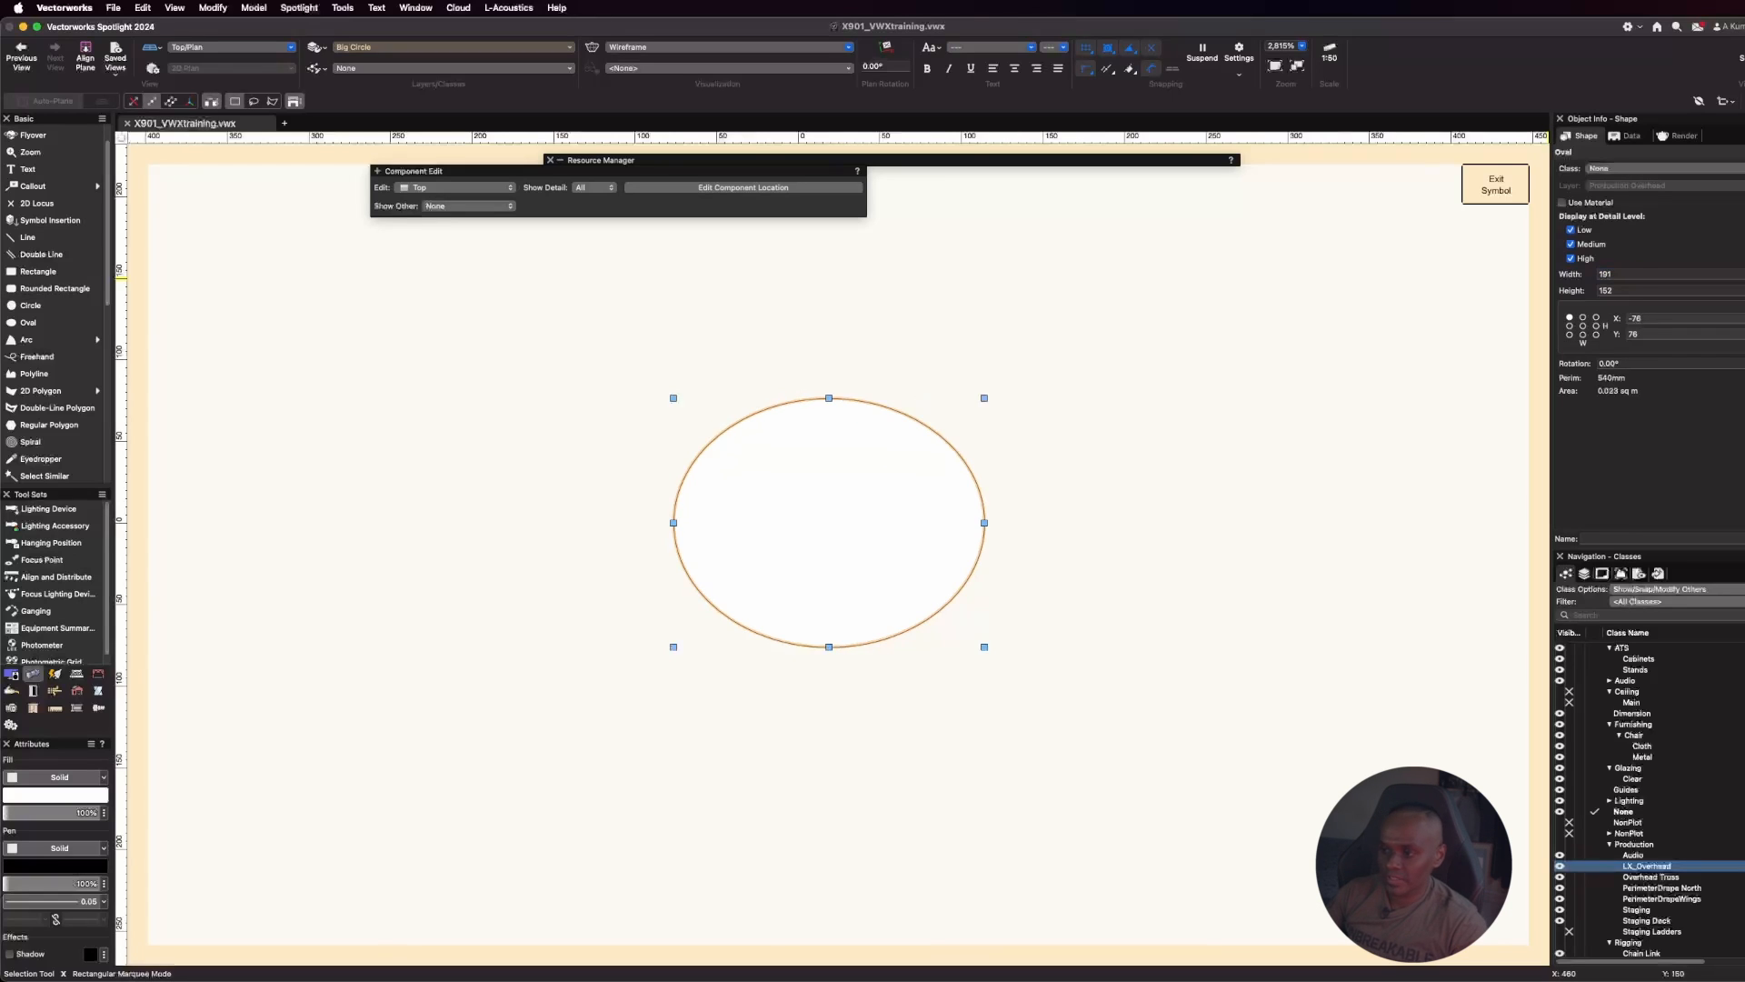
left_click(1642, 290)
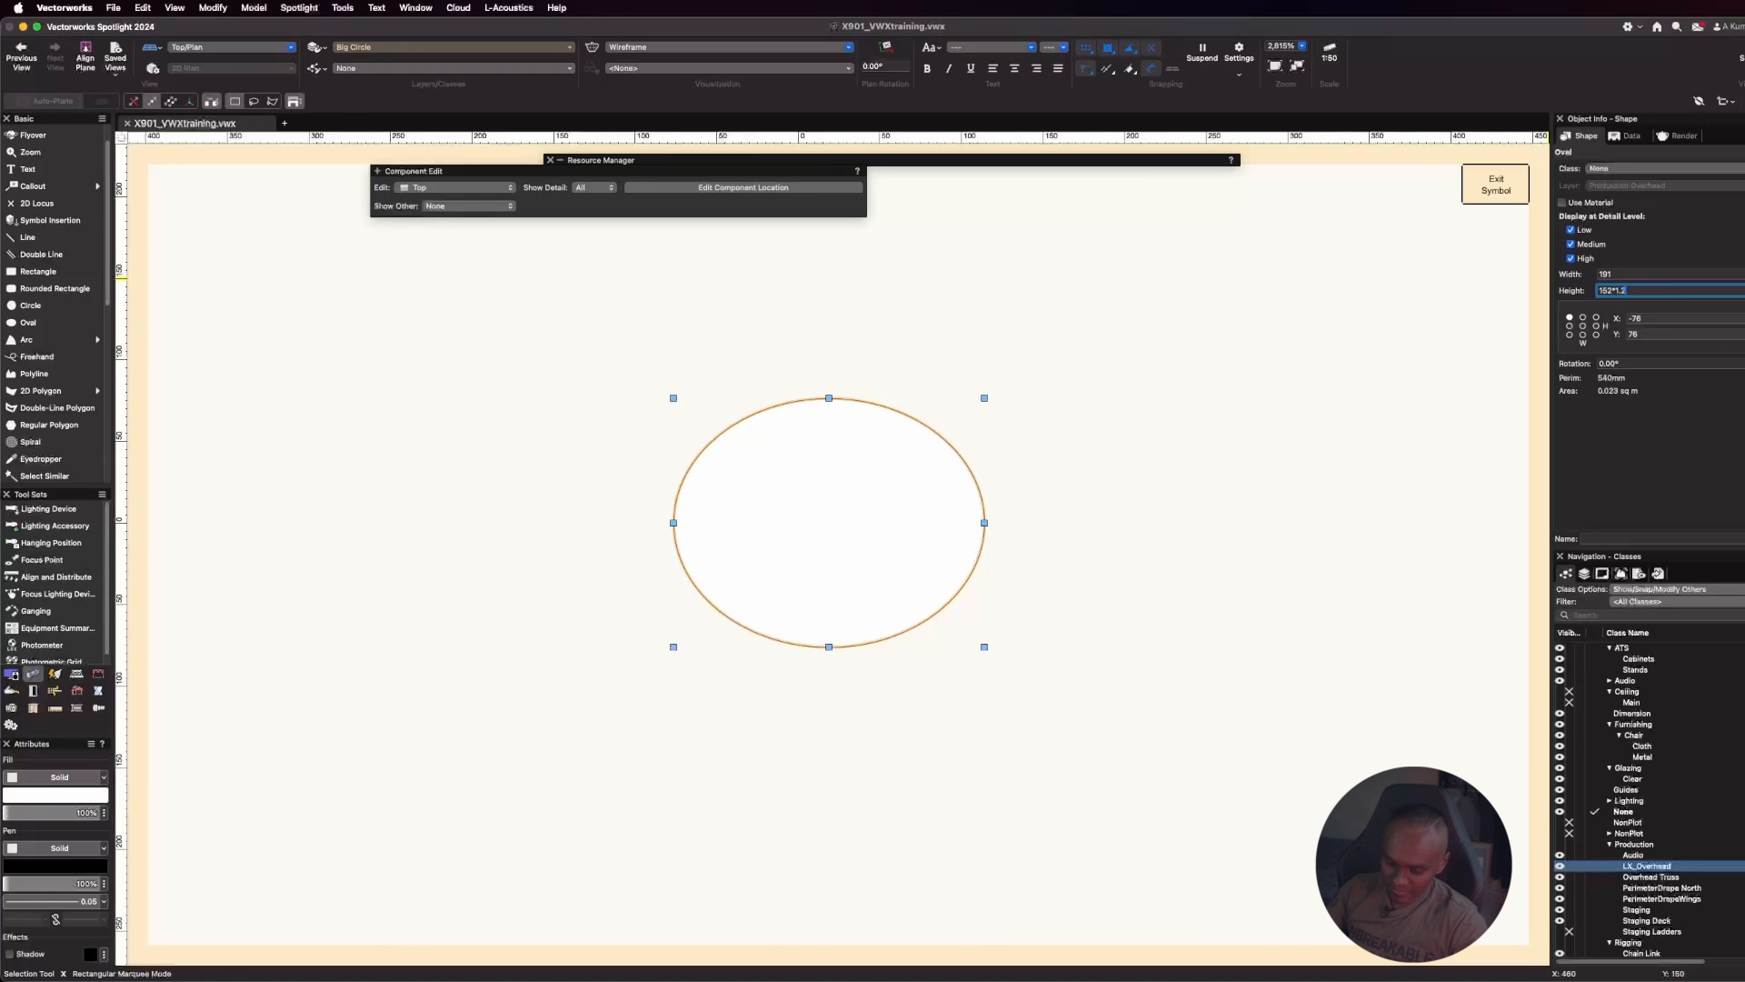
key("Return")
left_click(1135, 574)
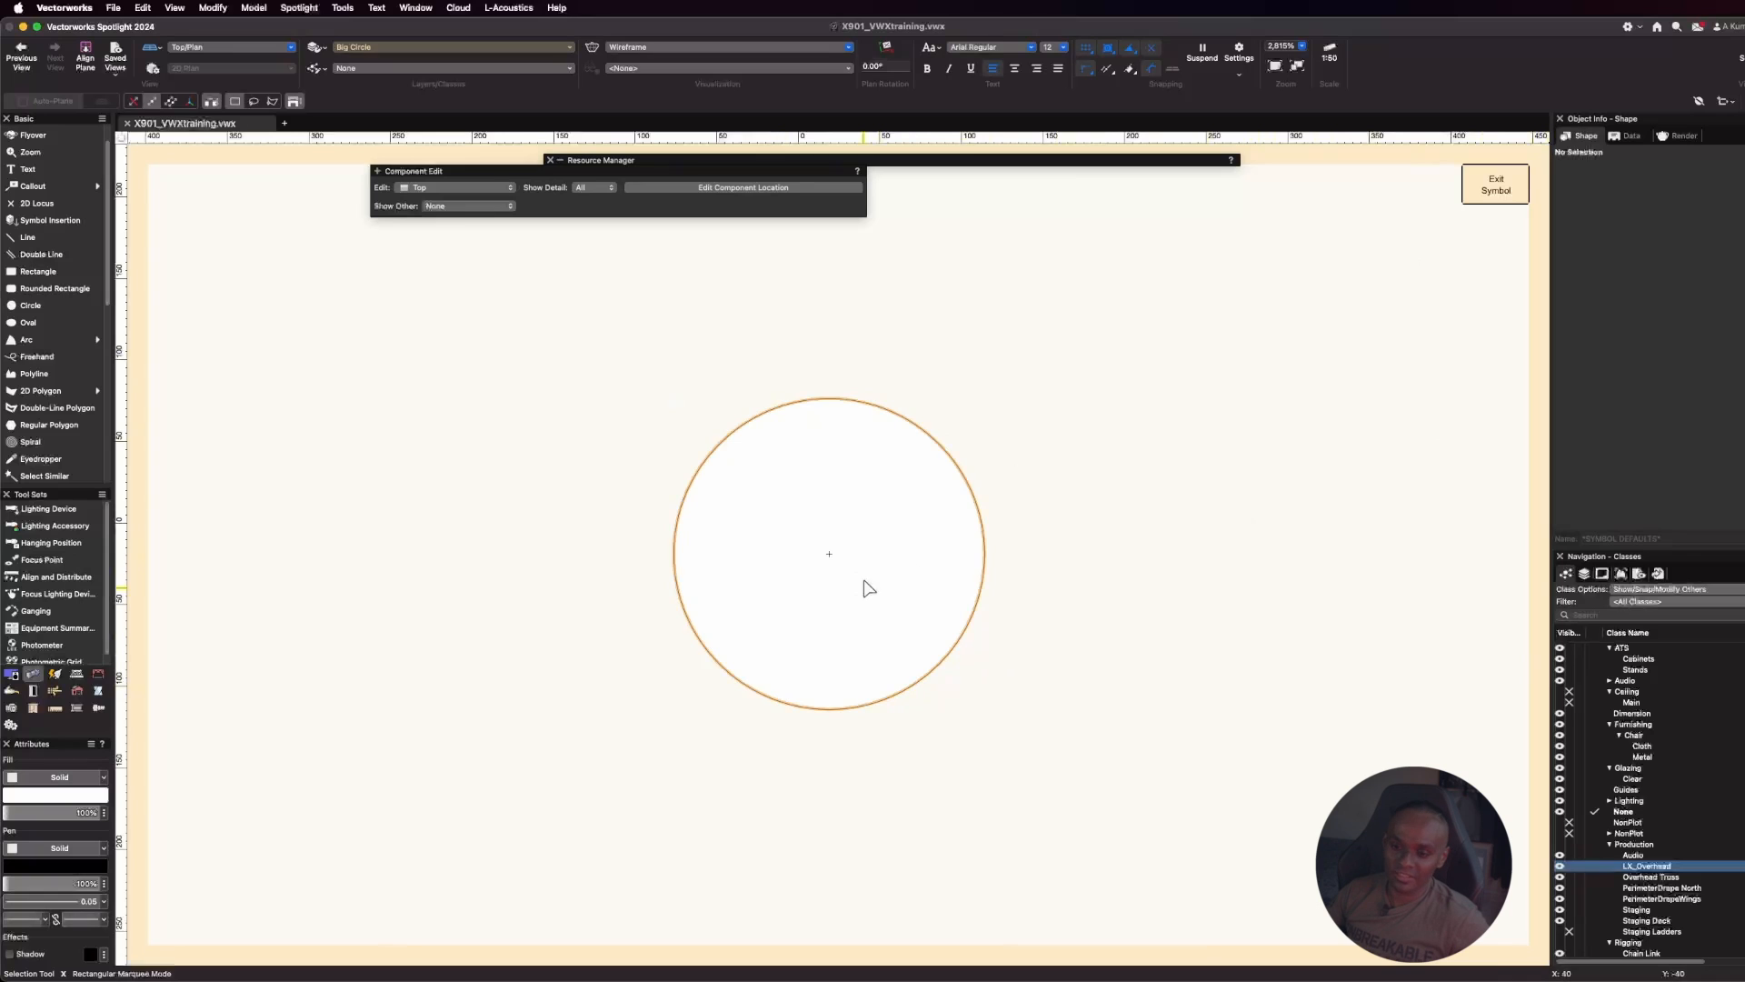
Centre the enlarged circle on the symbol origin by moving it 19 mm left and 19 mm up, and exit the symbol
left_click(740, 597)
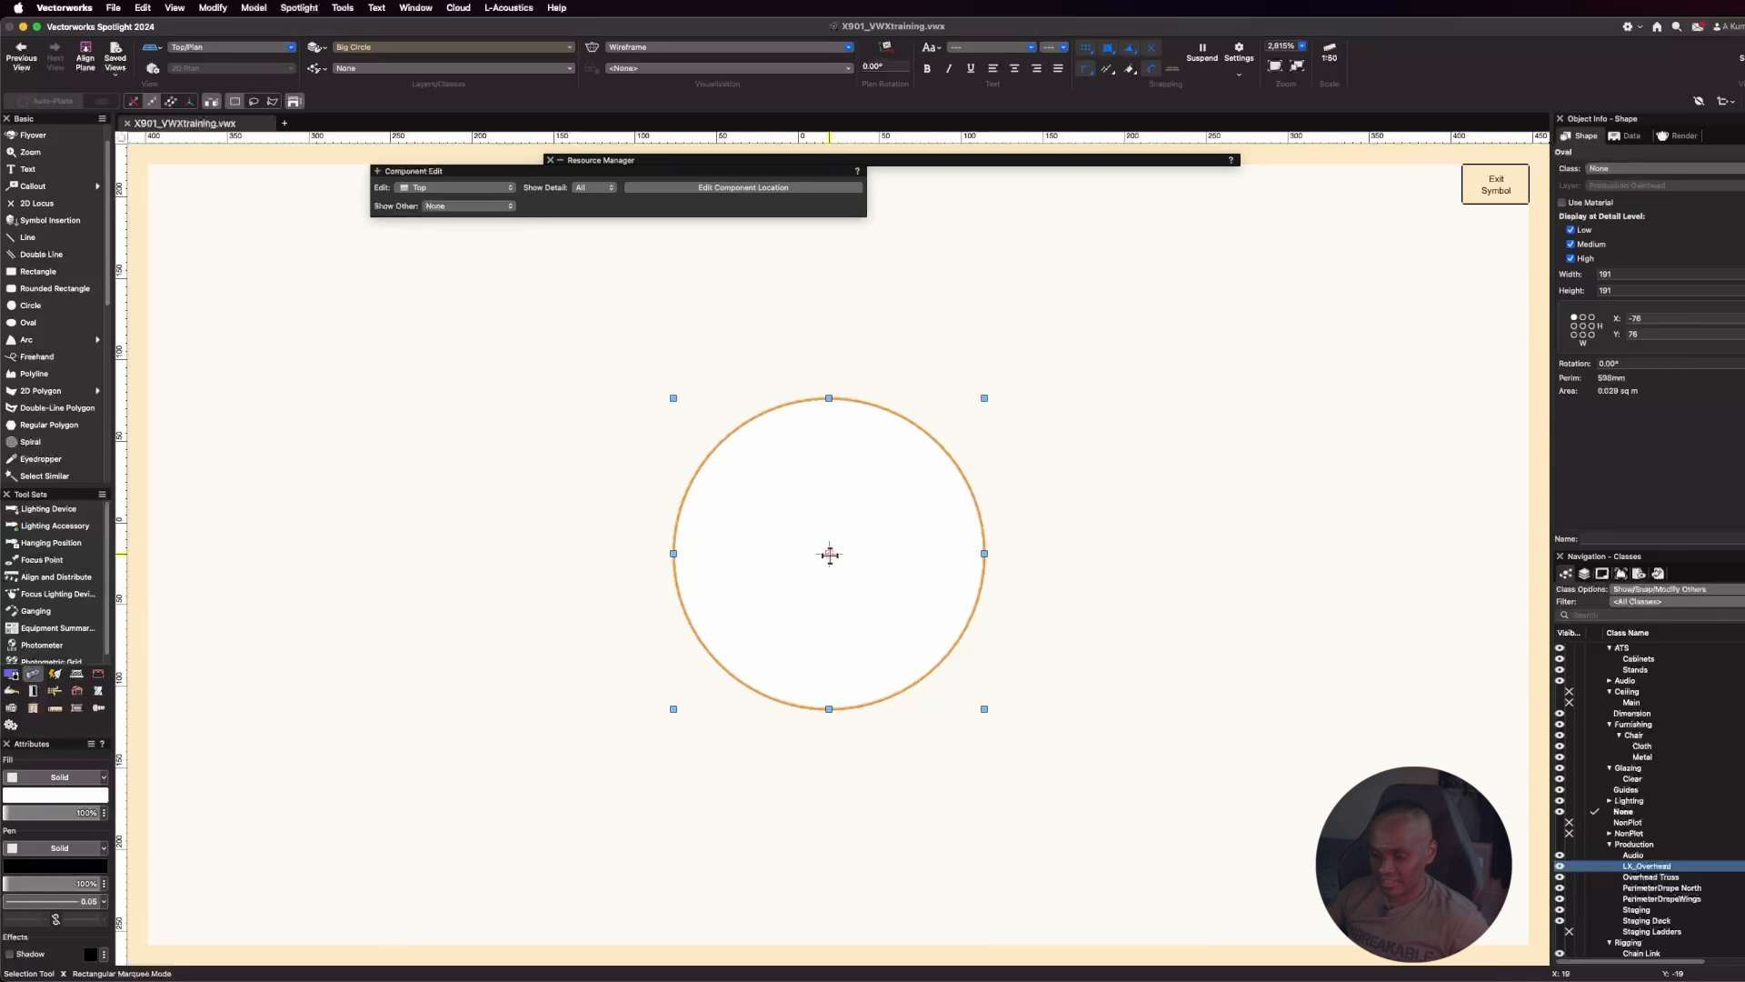
left_click_drag(830, 554, 556, 553)
type("19")
key("Return")
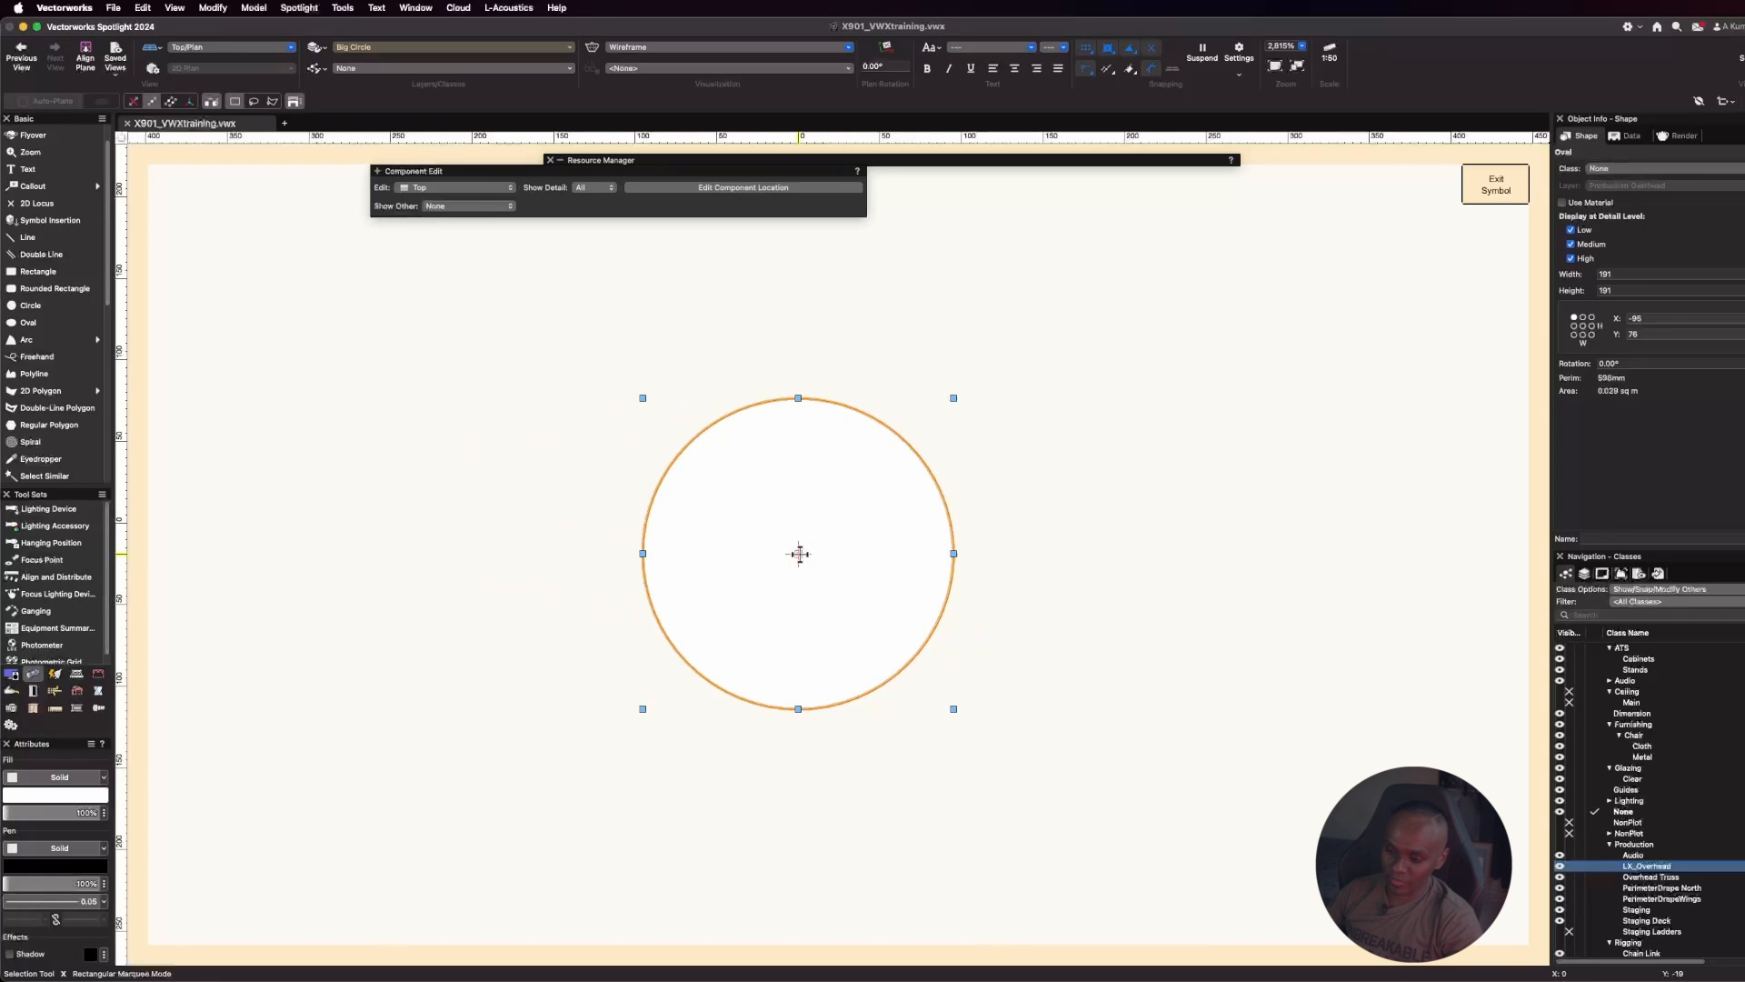
left_click_drag(799, 554, 798, 310)
key("Tab")
type("19")
key("Return")
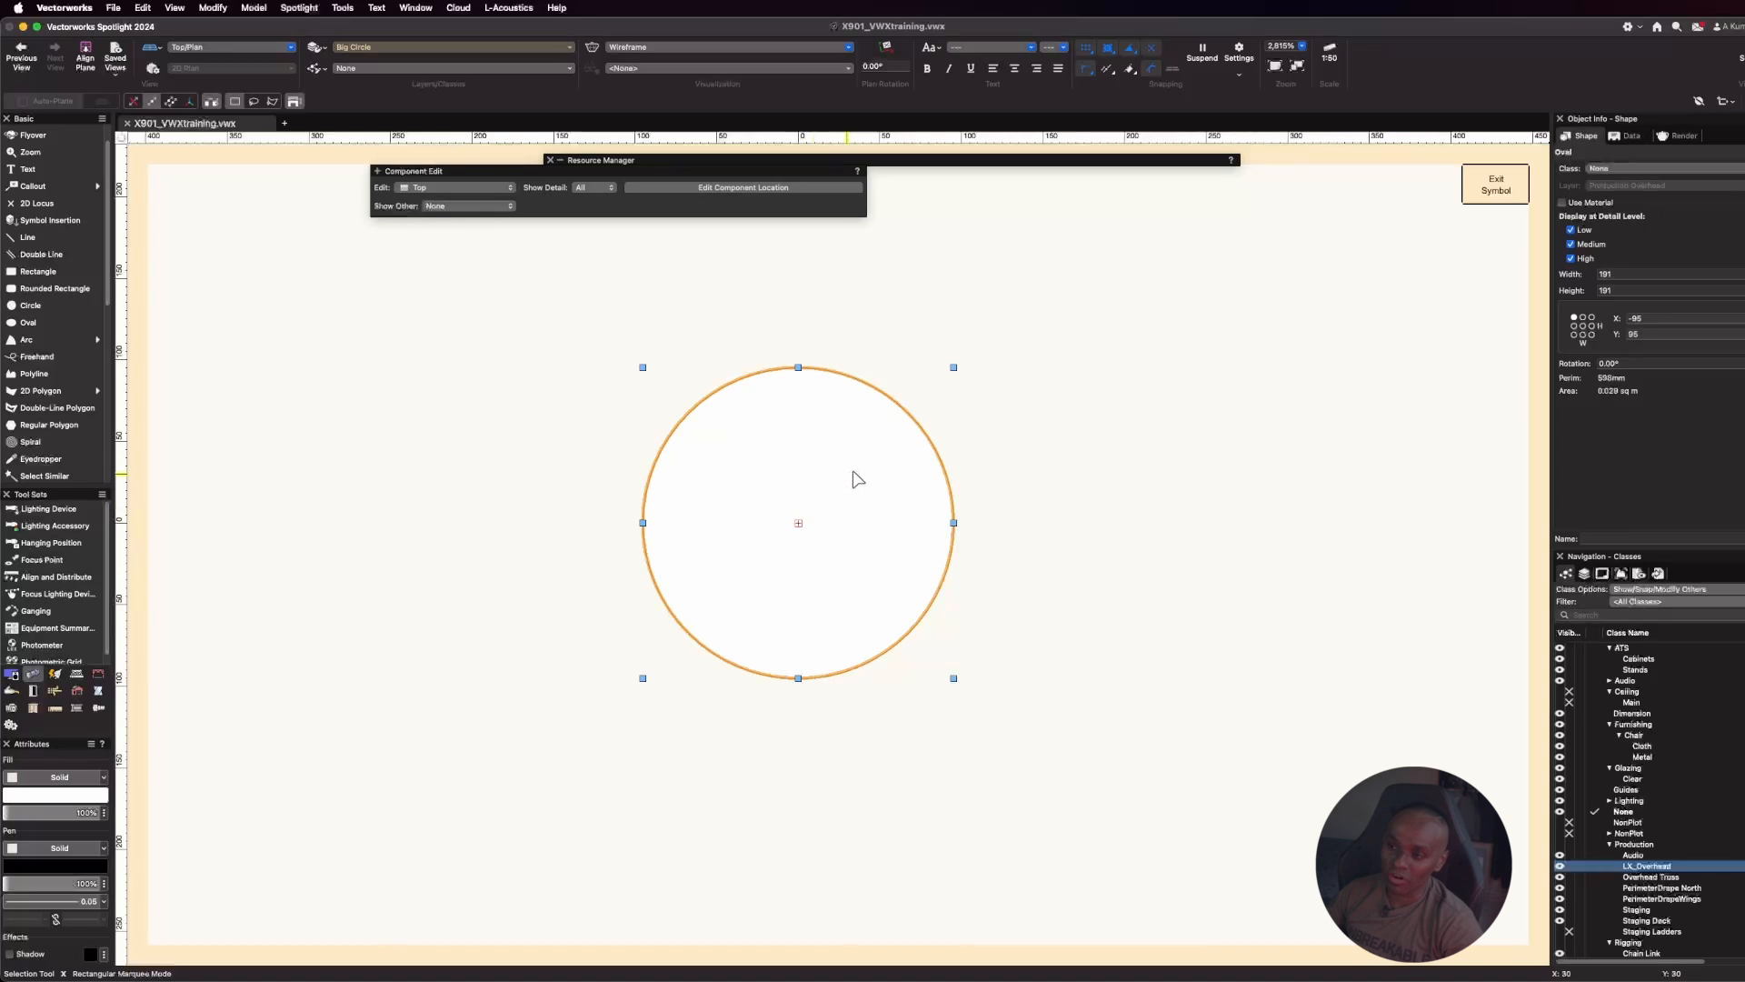
left_click(1496, 185)
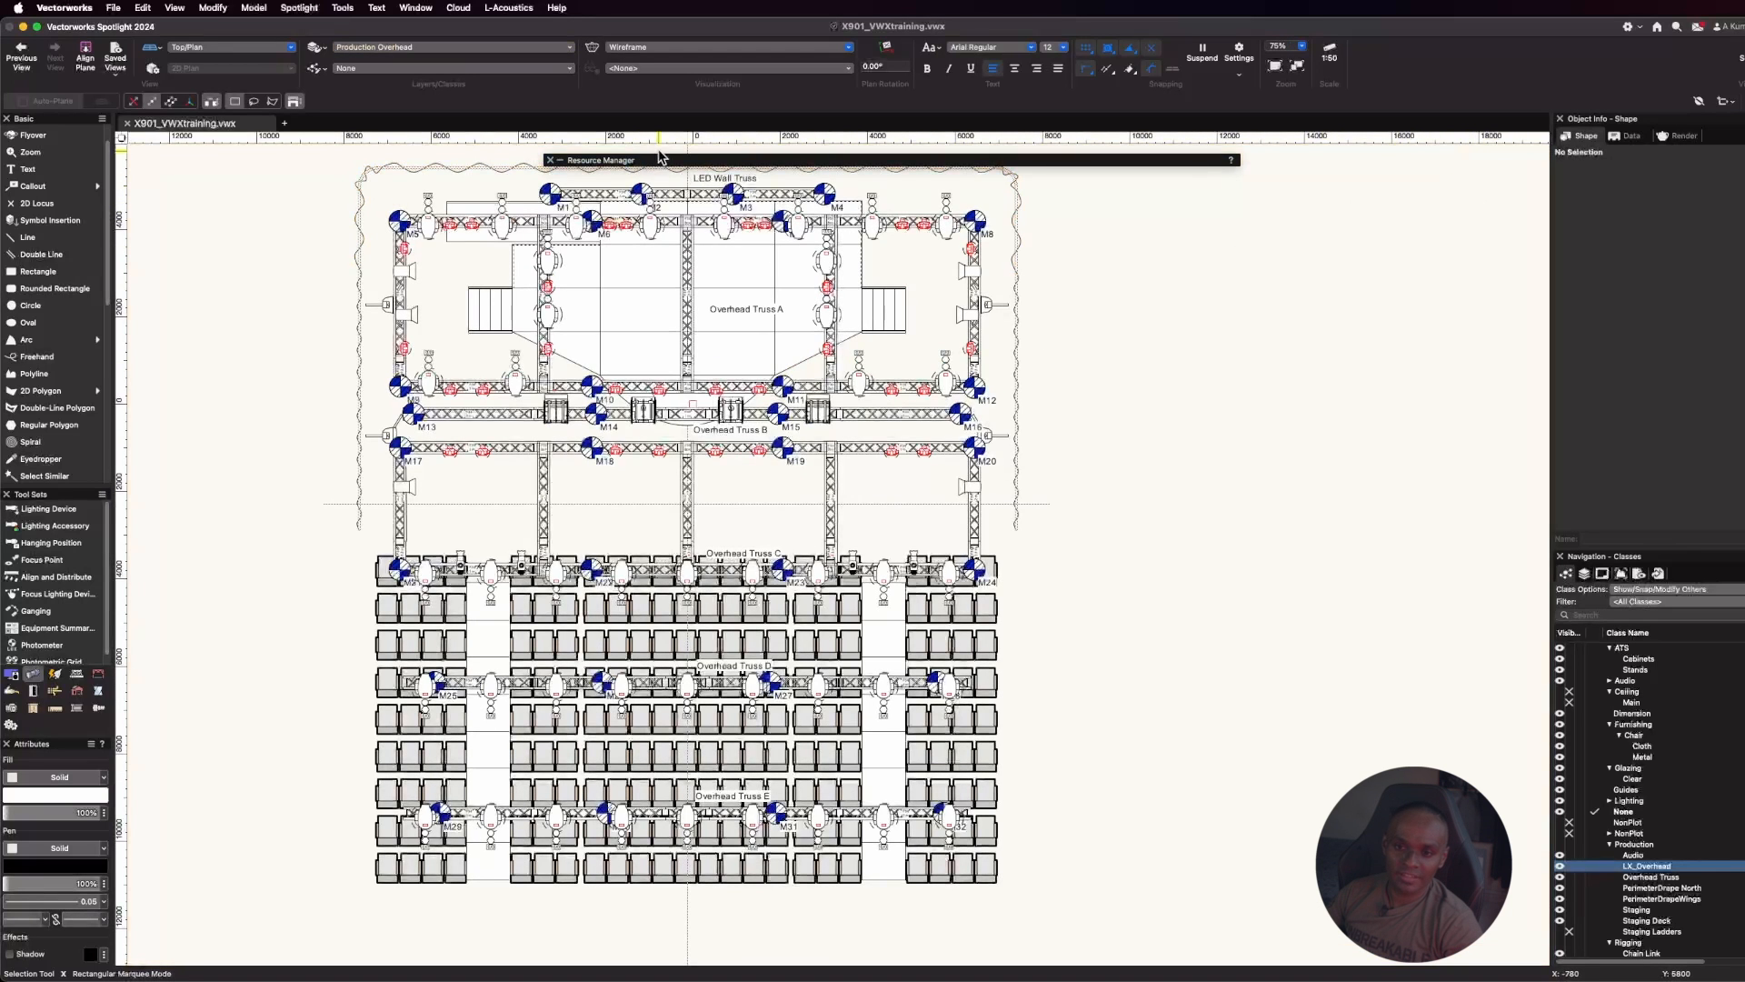
Edit the 2D components of the Big Hexagon symbol, setting the hexagon's width to 220 mm and multiplying its height by 1.25
mouse_move(661, 161)
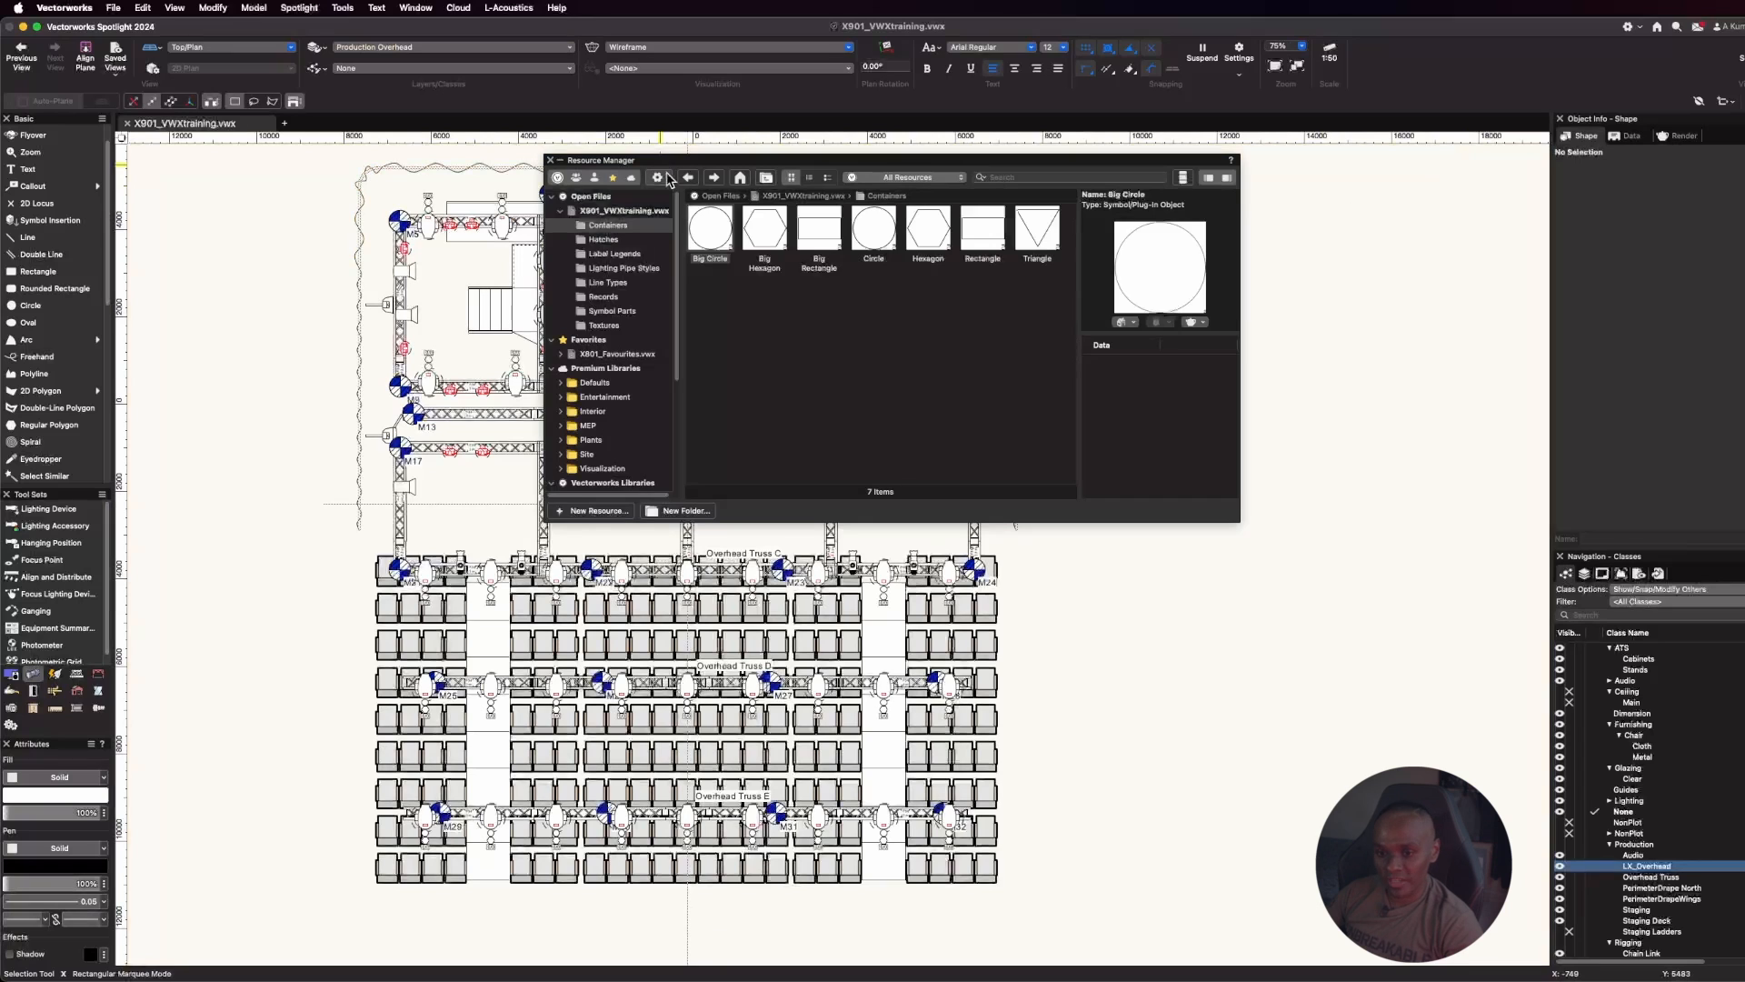
right_click(764, 235)
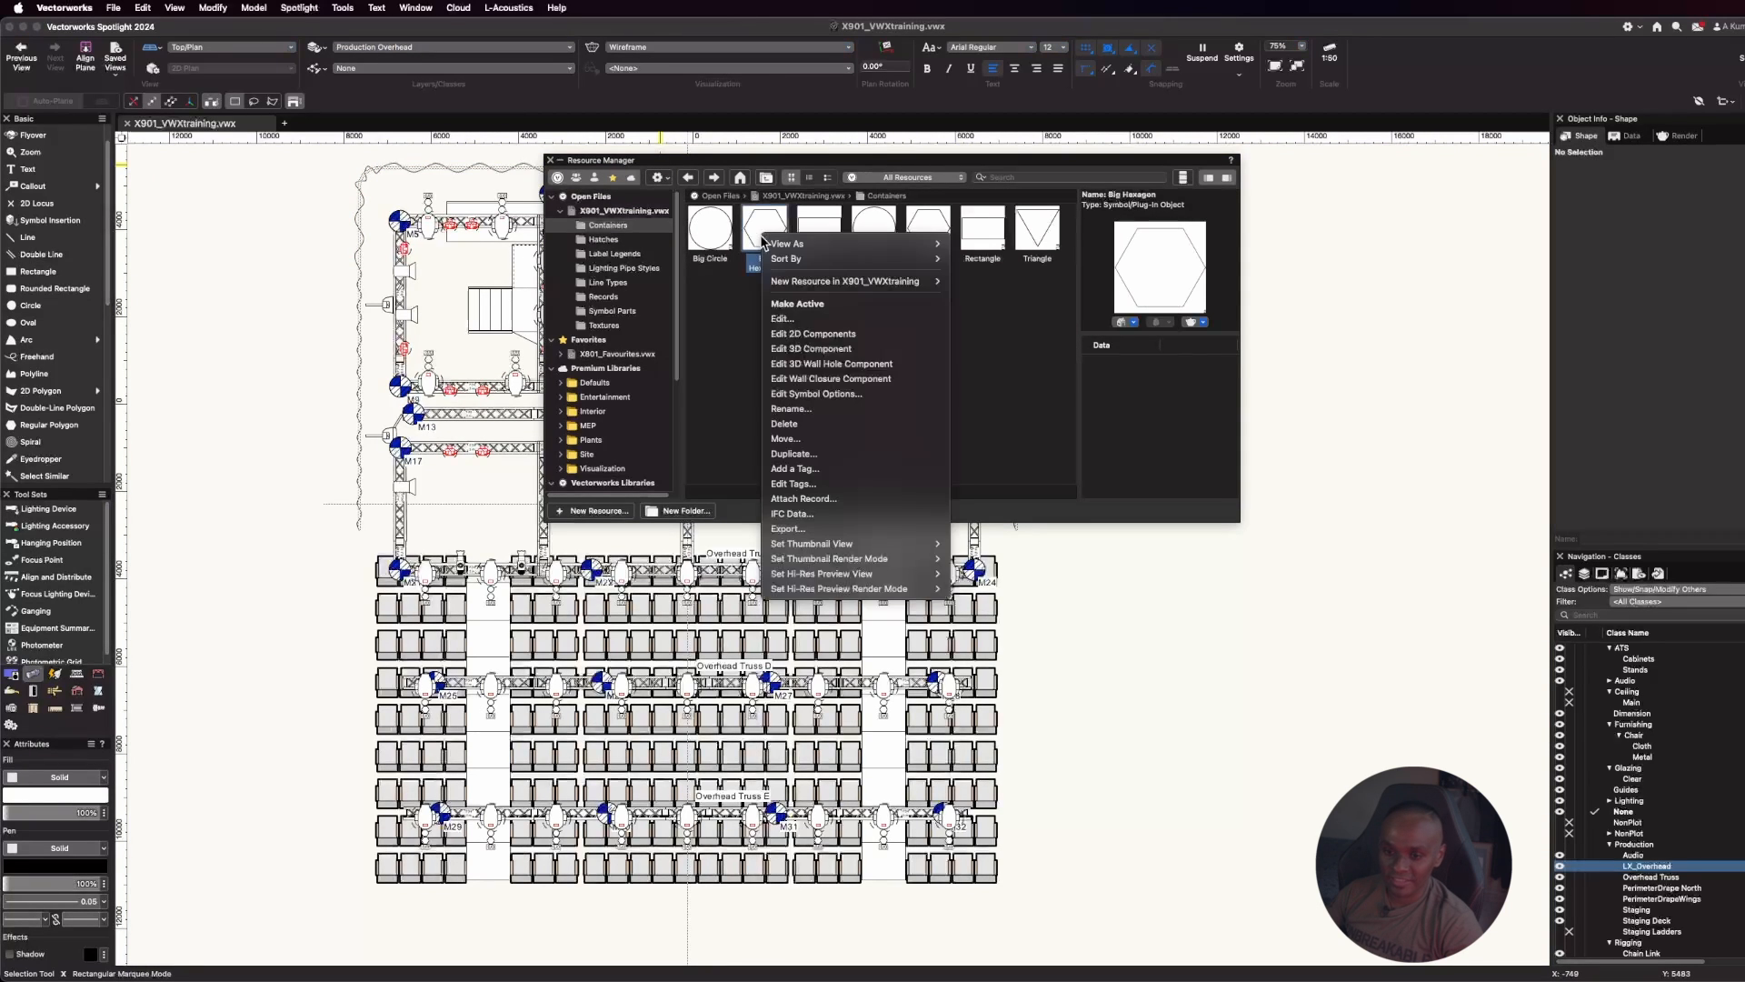
left_click(846, 334)
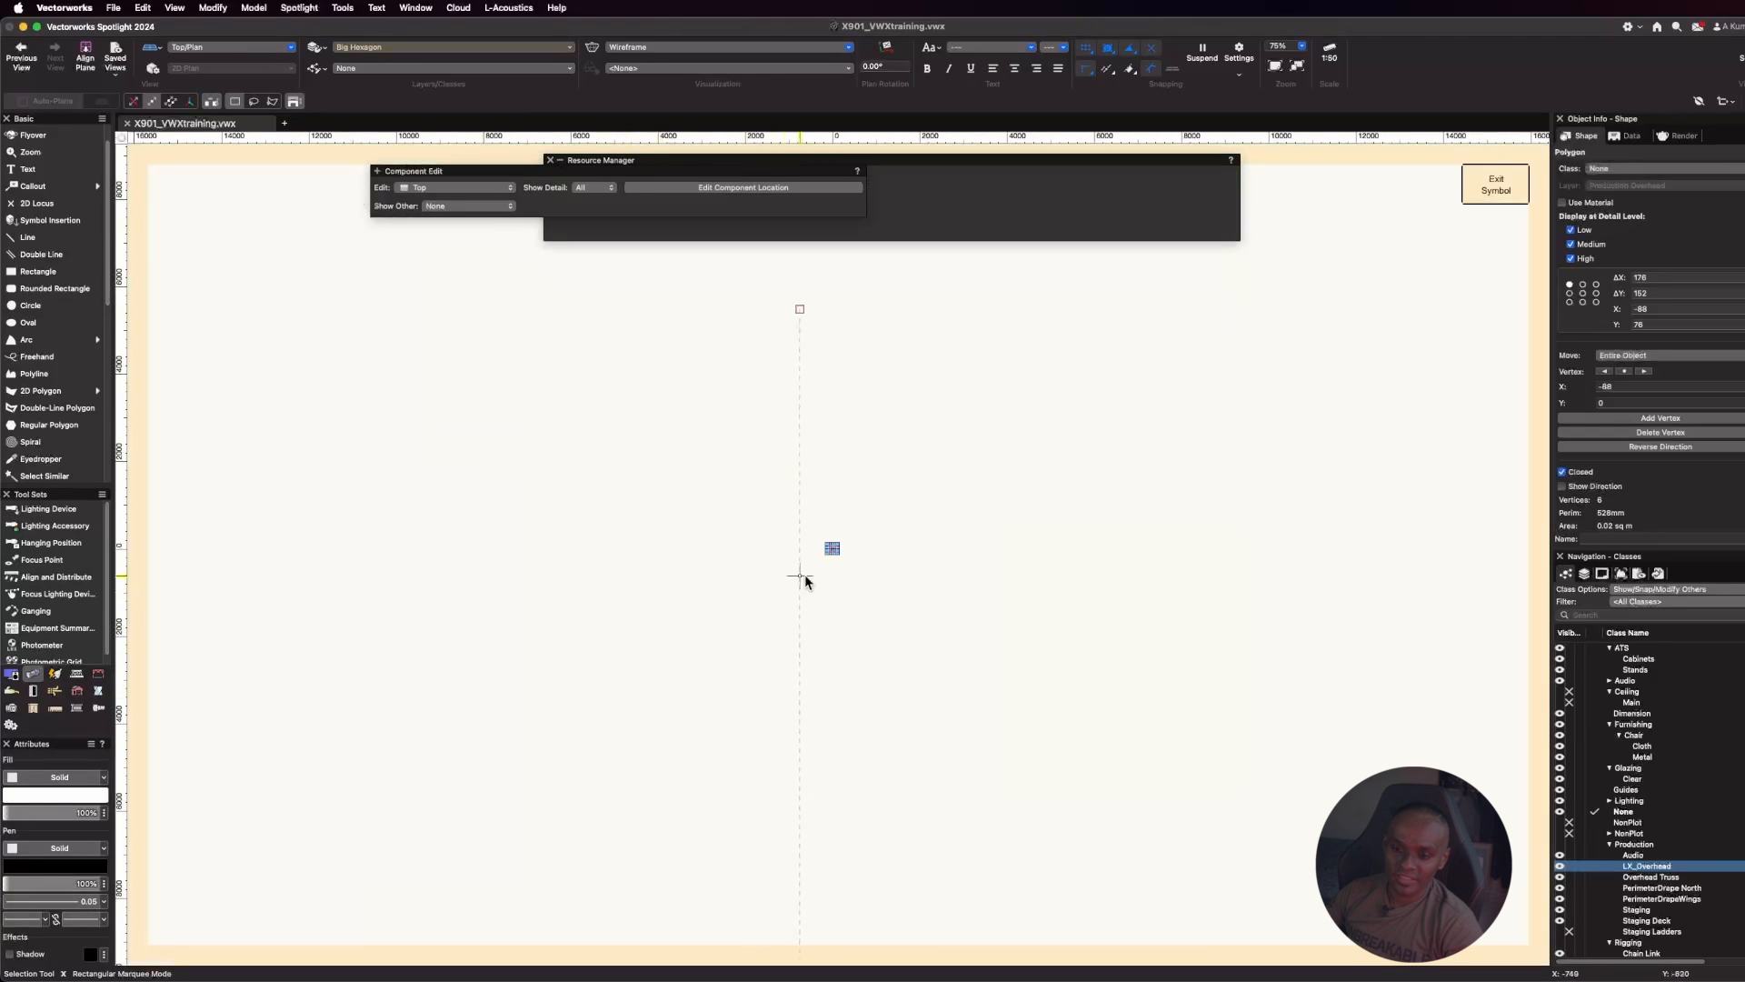
scroll(833, 549, "up", 12)
scroll(924, 630, "down", 1)
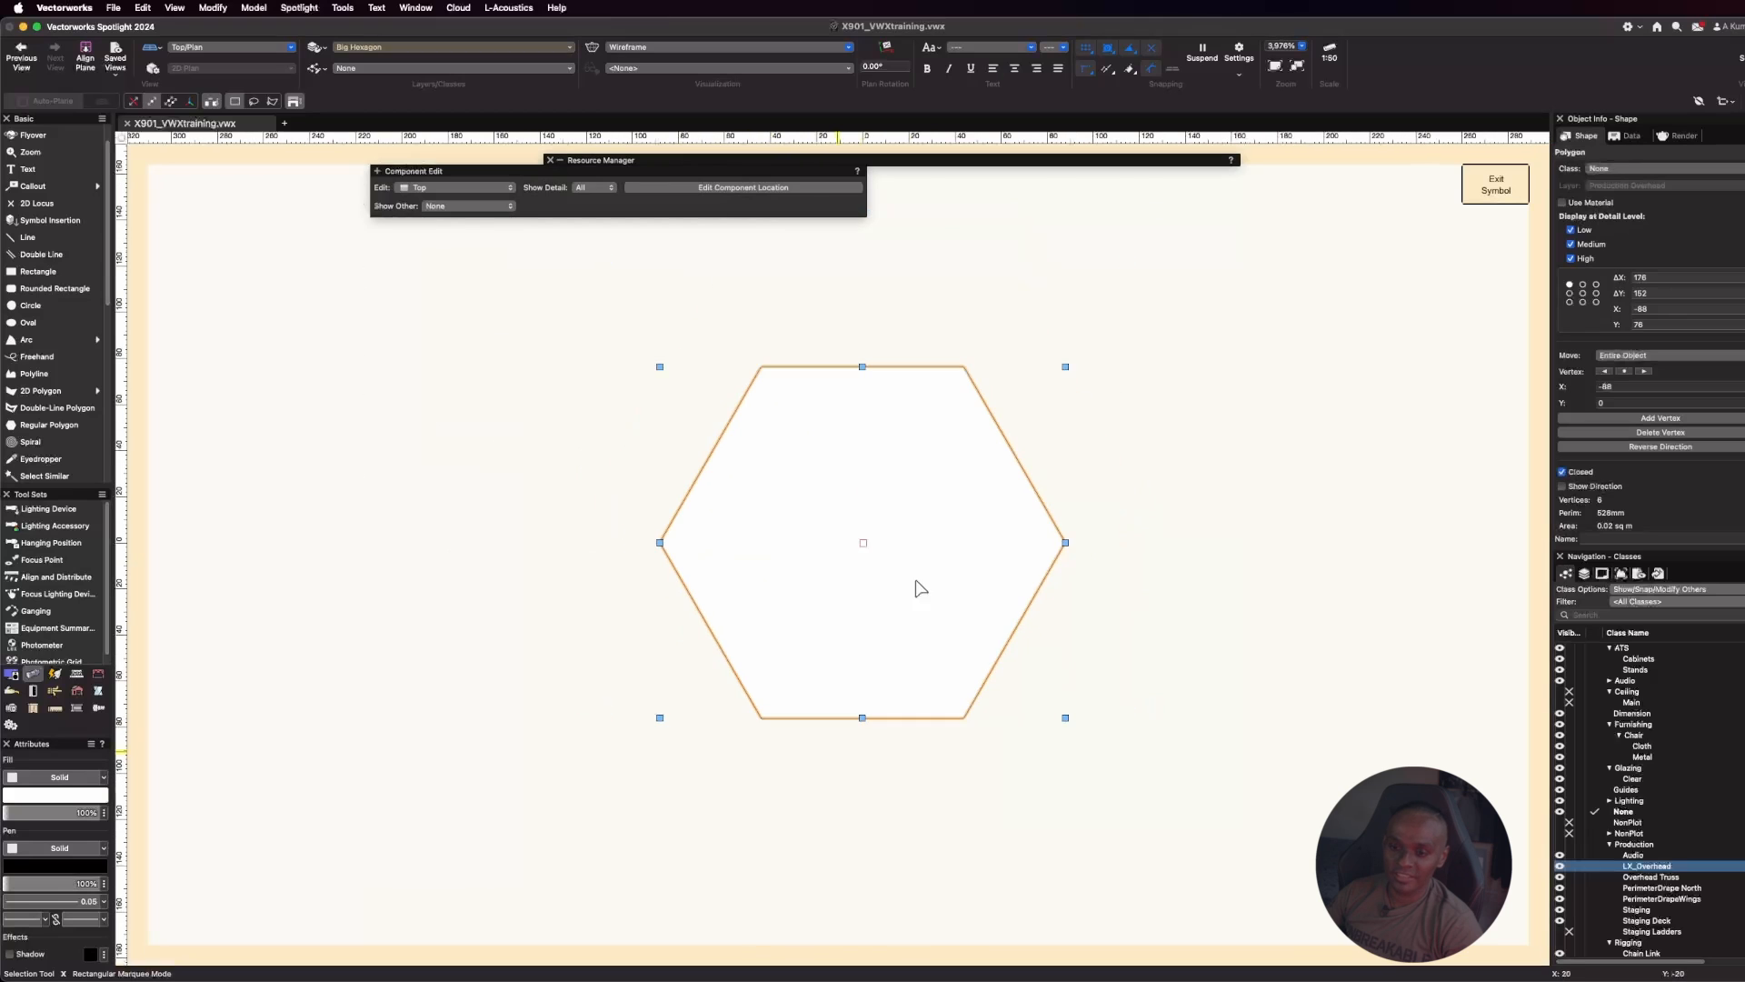
double_click(1681, 277)
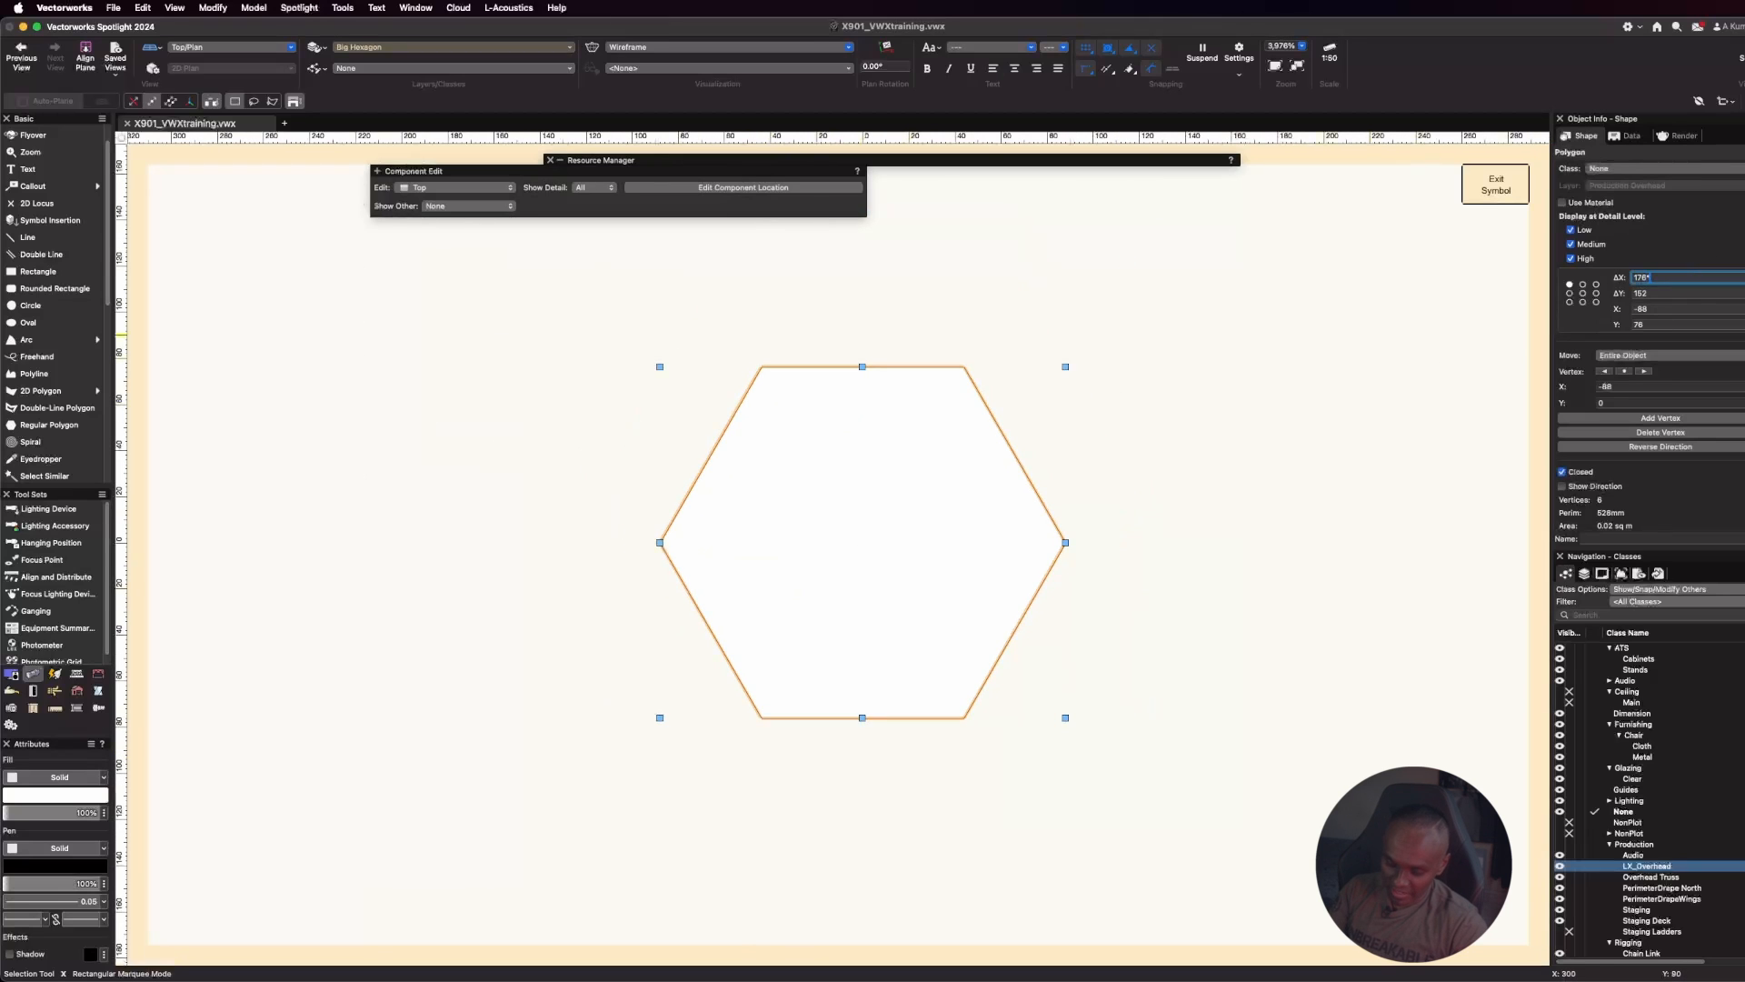
type("220")
key("Return")
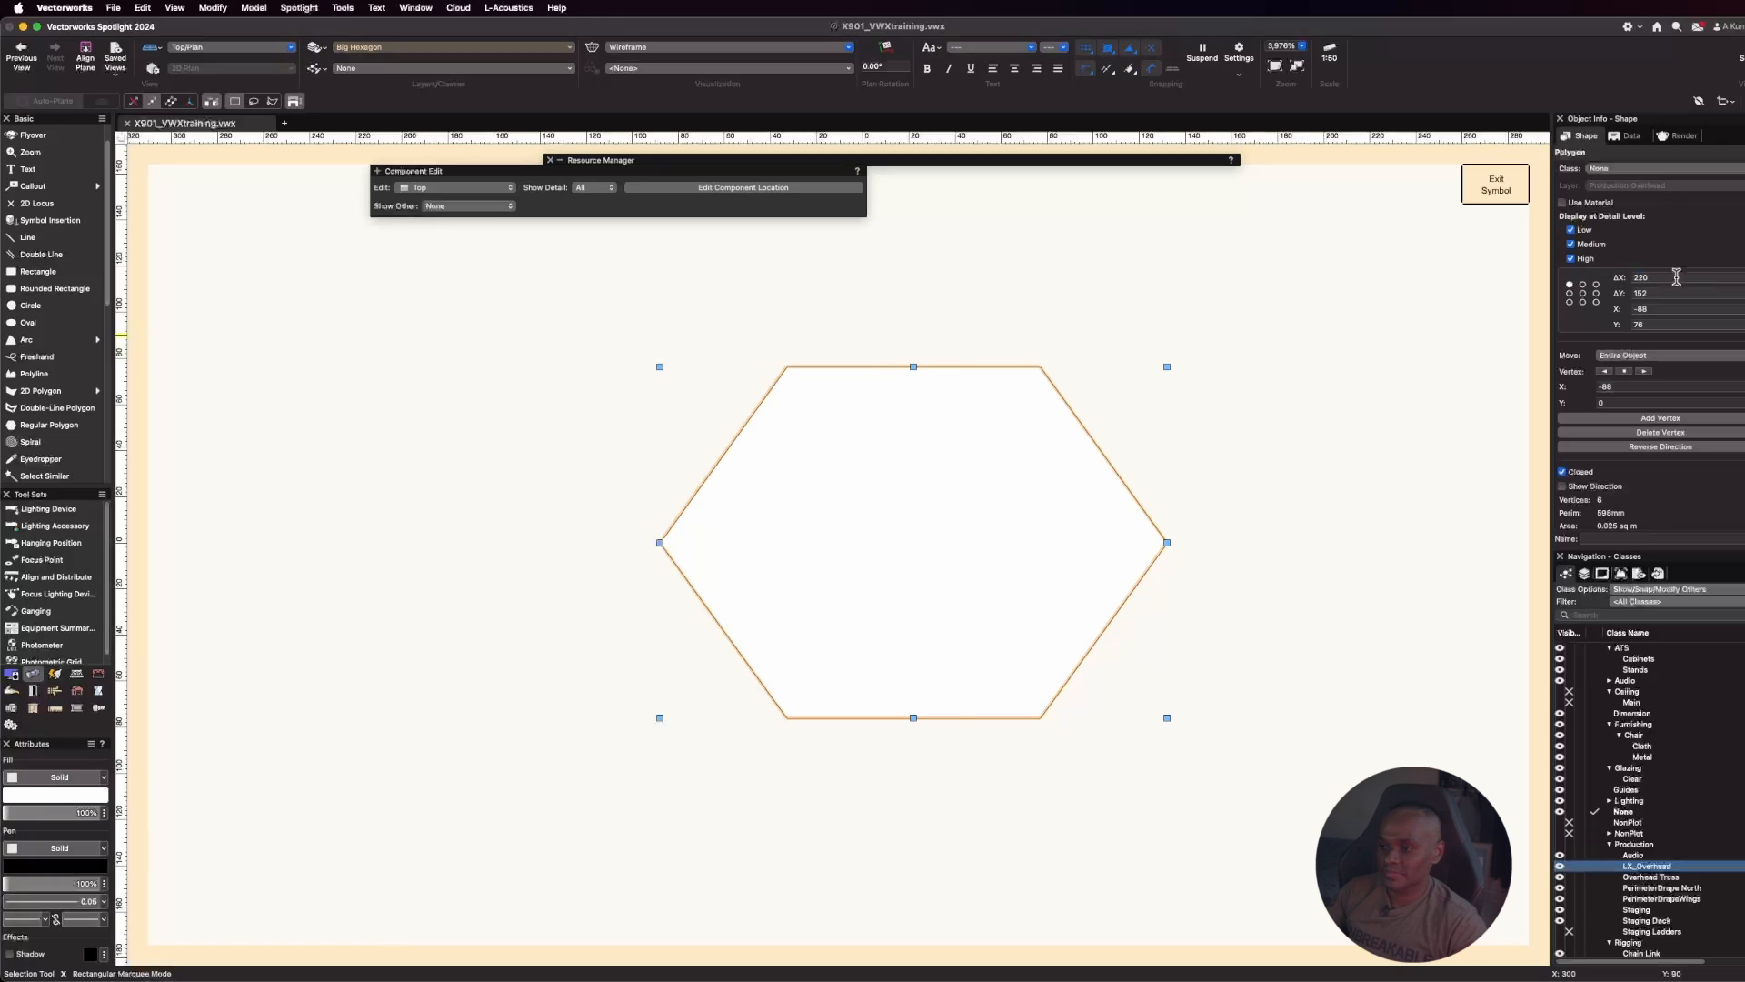
double_click(1699, 294)
type("*")
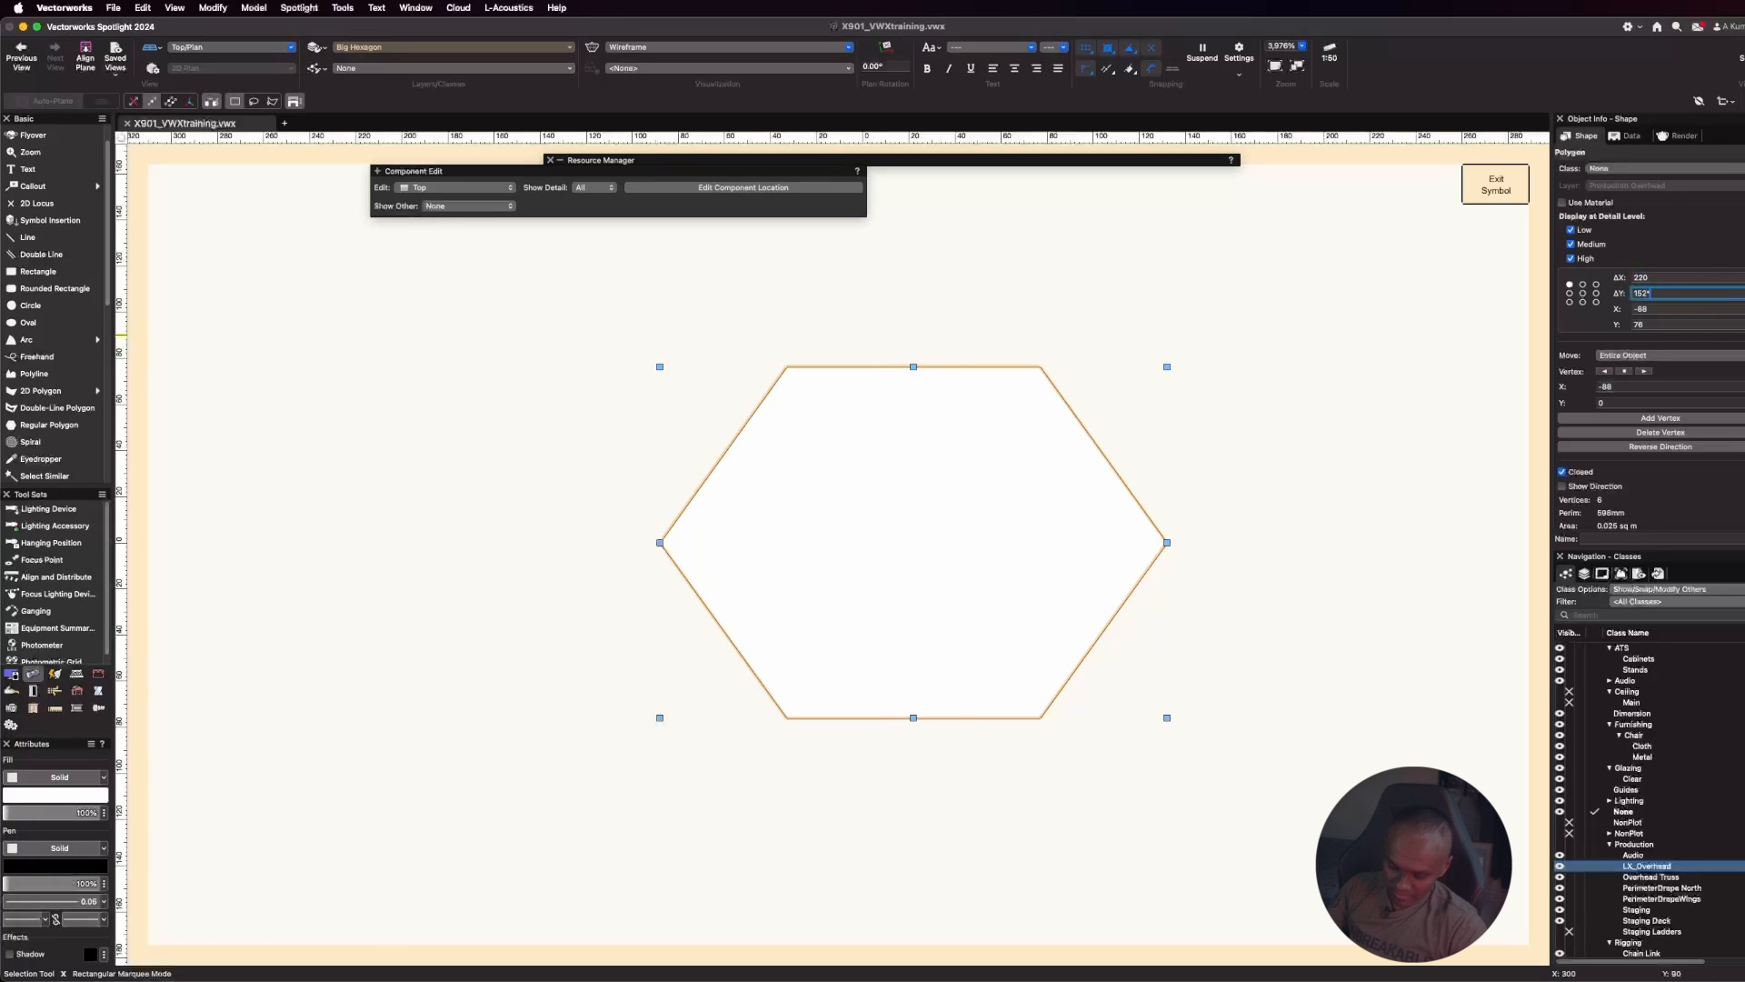
type("1.25")
key("Return")
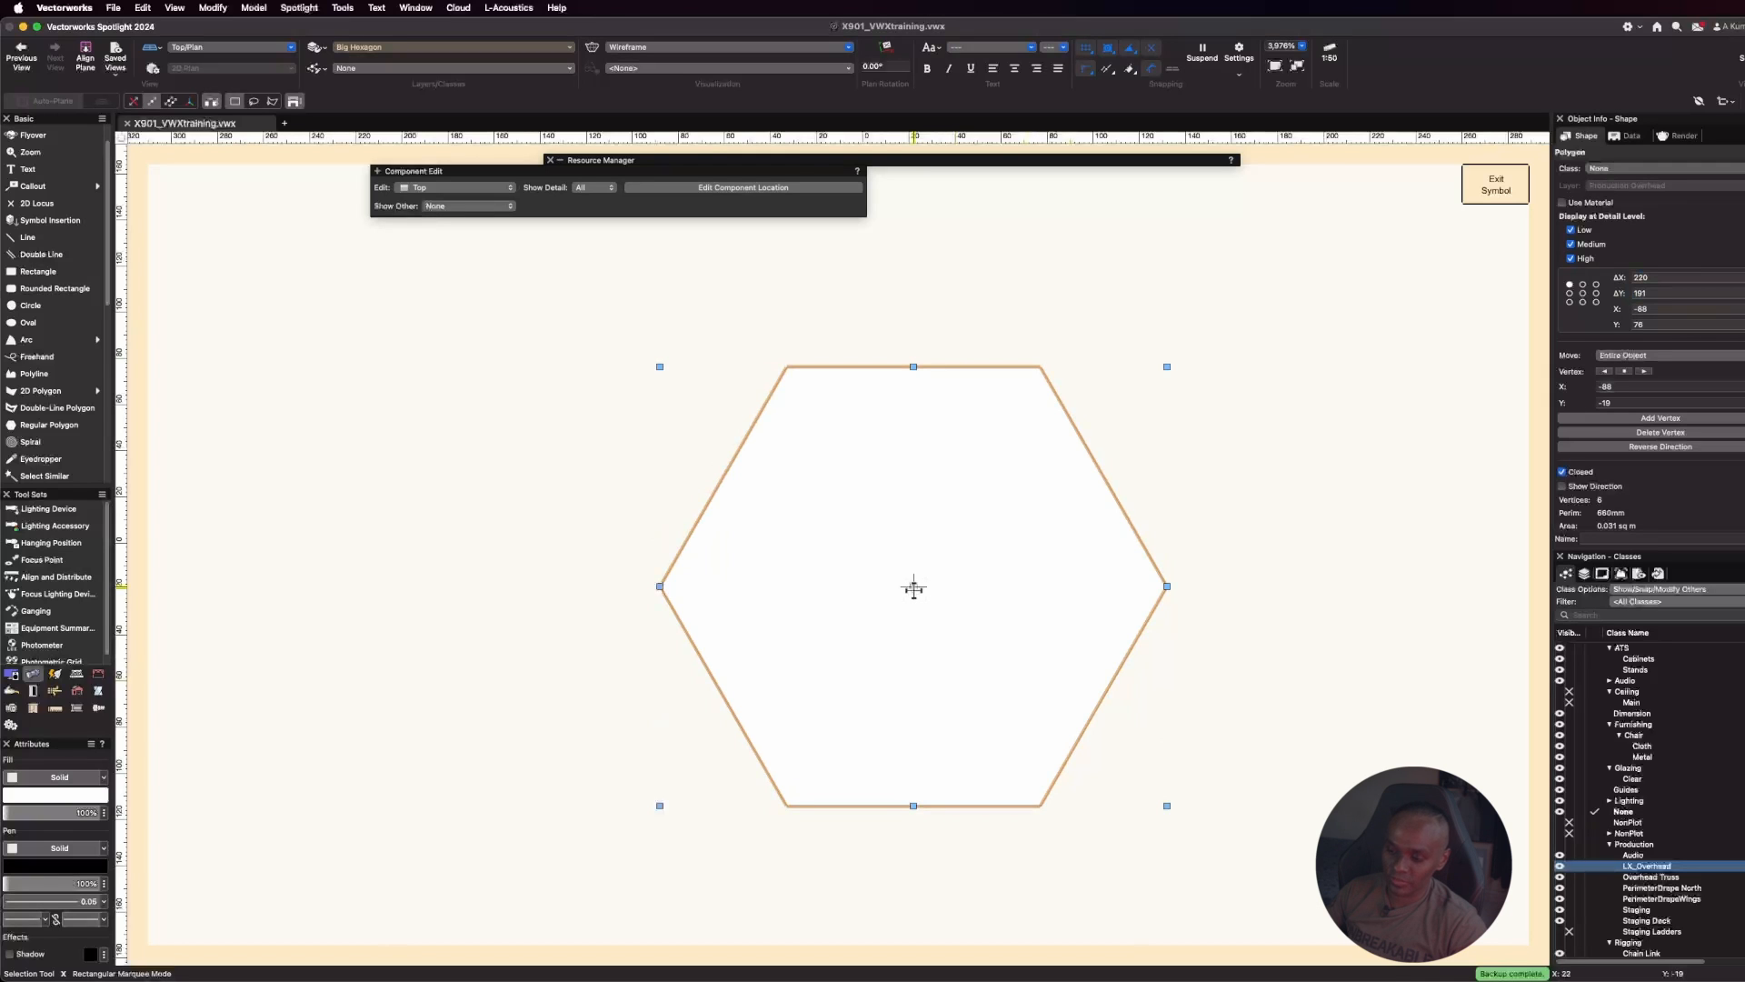
Centre the enlarged hexagon on the symbol origin by moving it 22 mm left and 19 mm up, and exit the symbol
left_click_drag(914, 588, 591, 591)
key("Tab")
type("22")
key("Return")
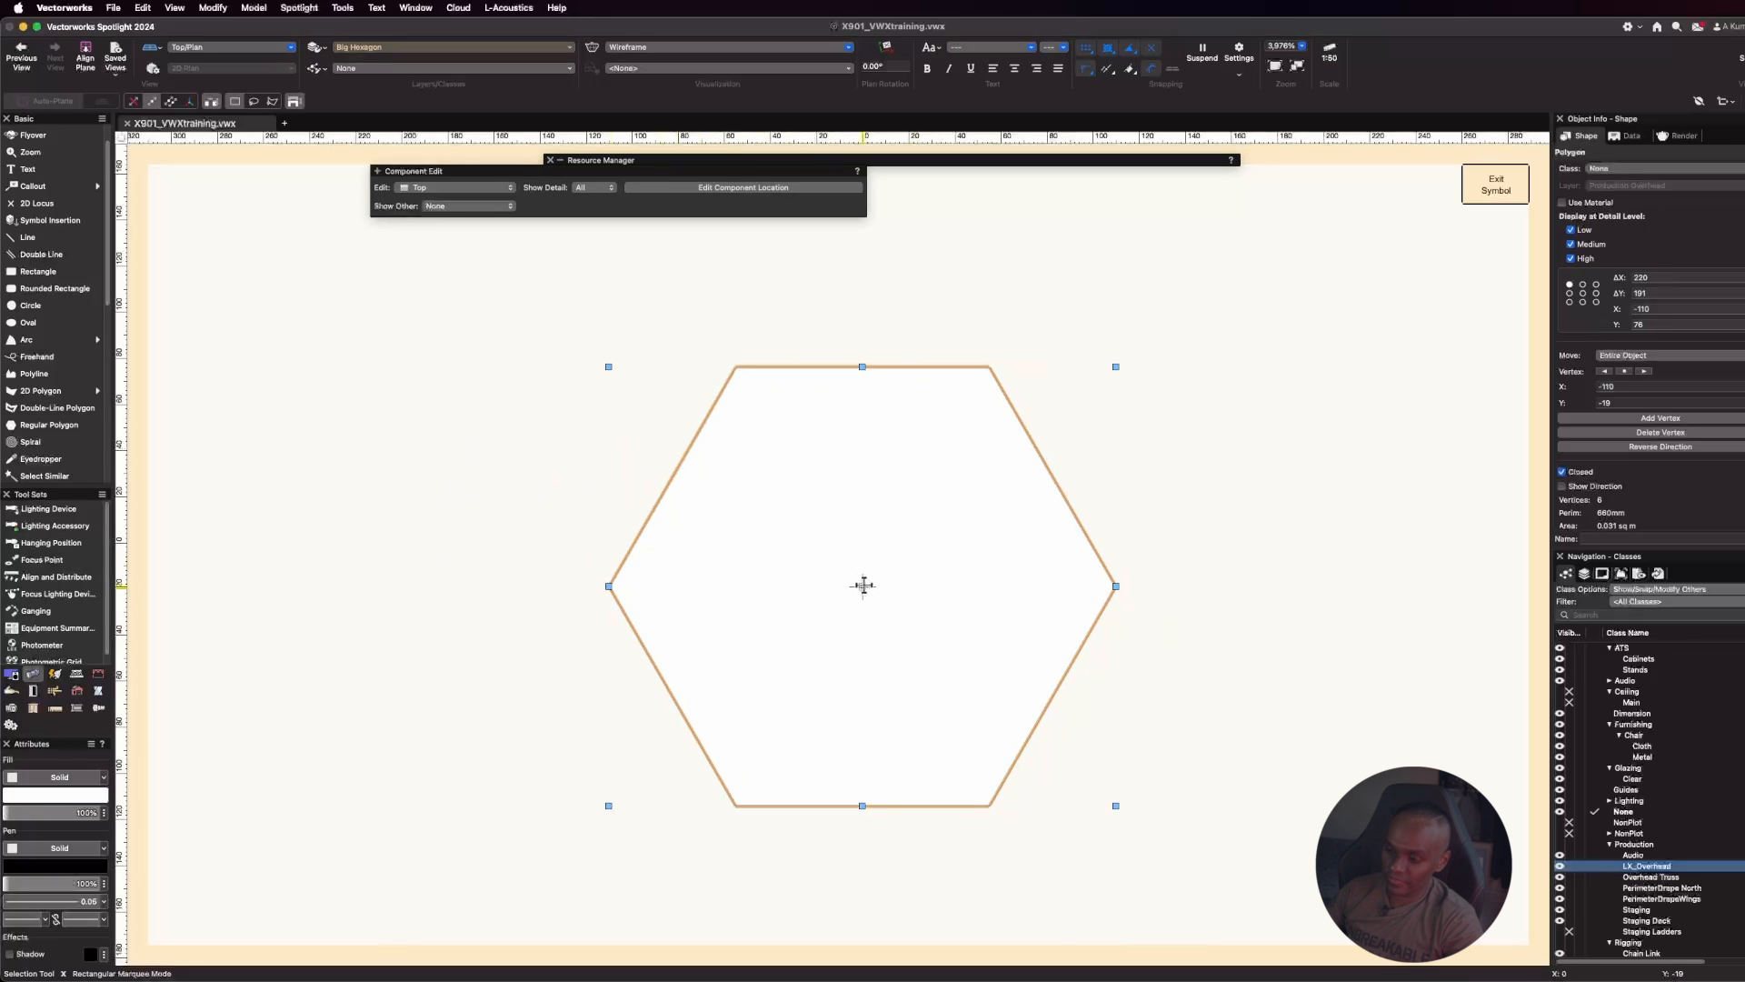
left_click_drag(863, 585, 867, 292)
key("Tab")
type("19")
key("Return")
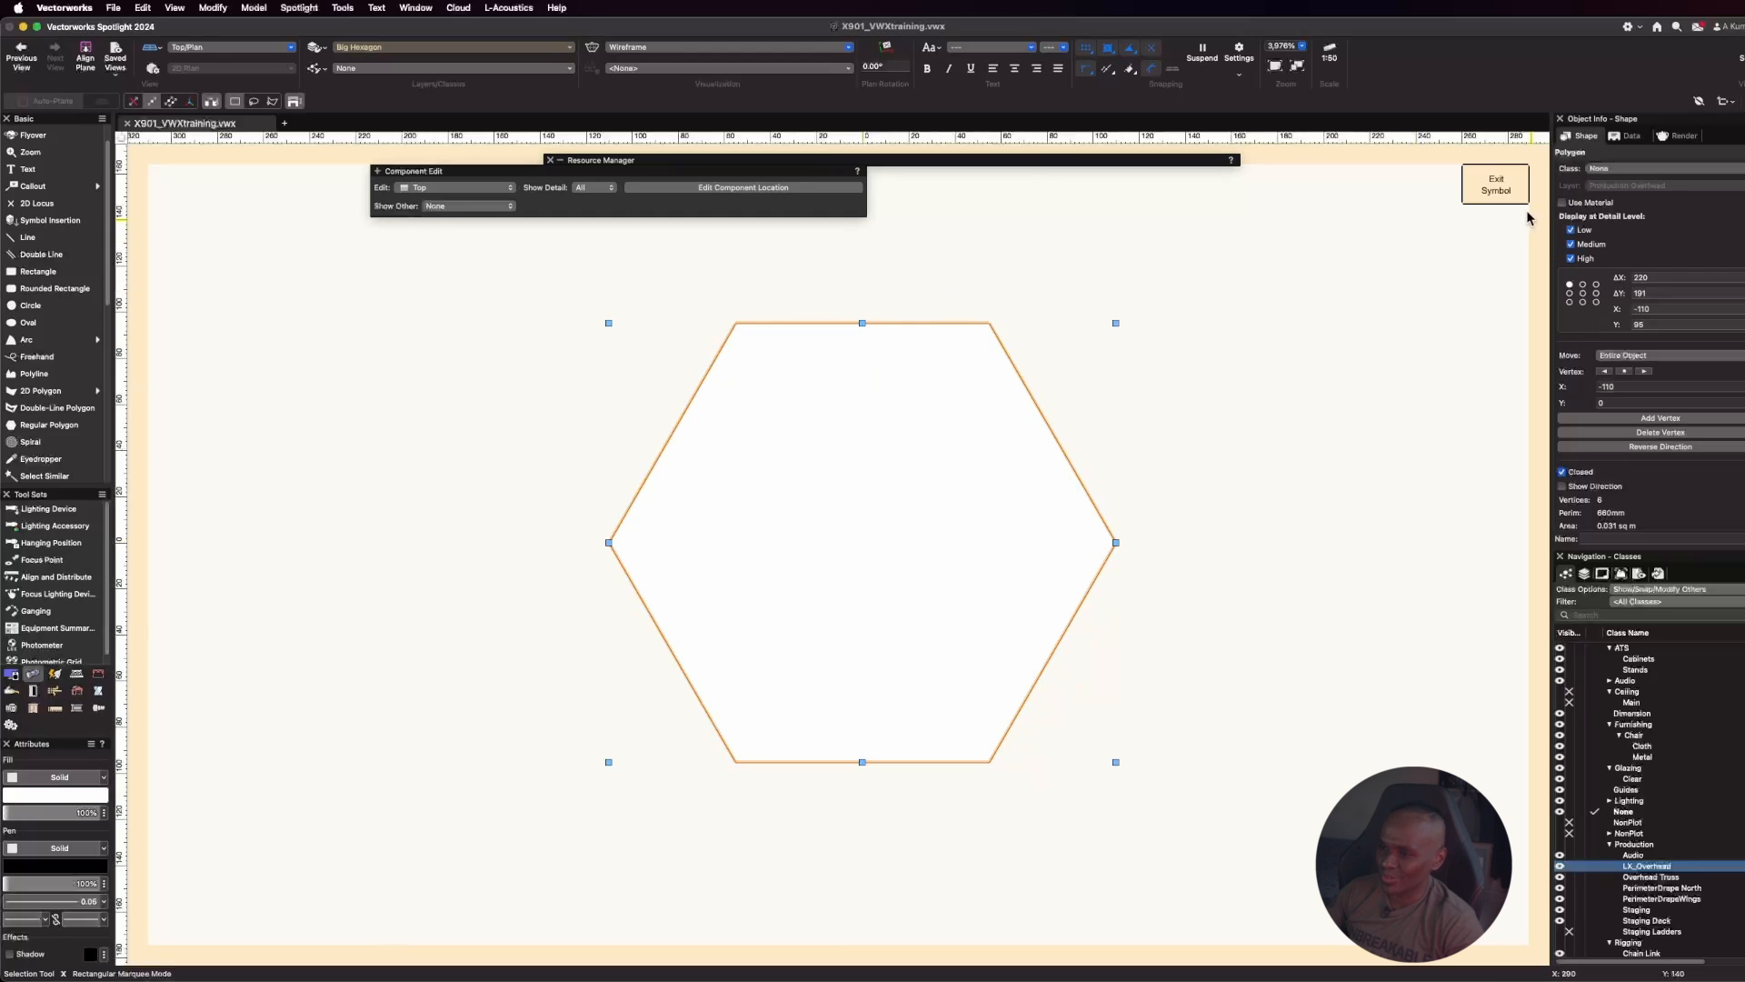
left_click(1494, 189)
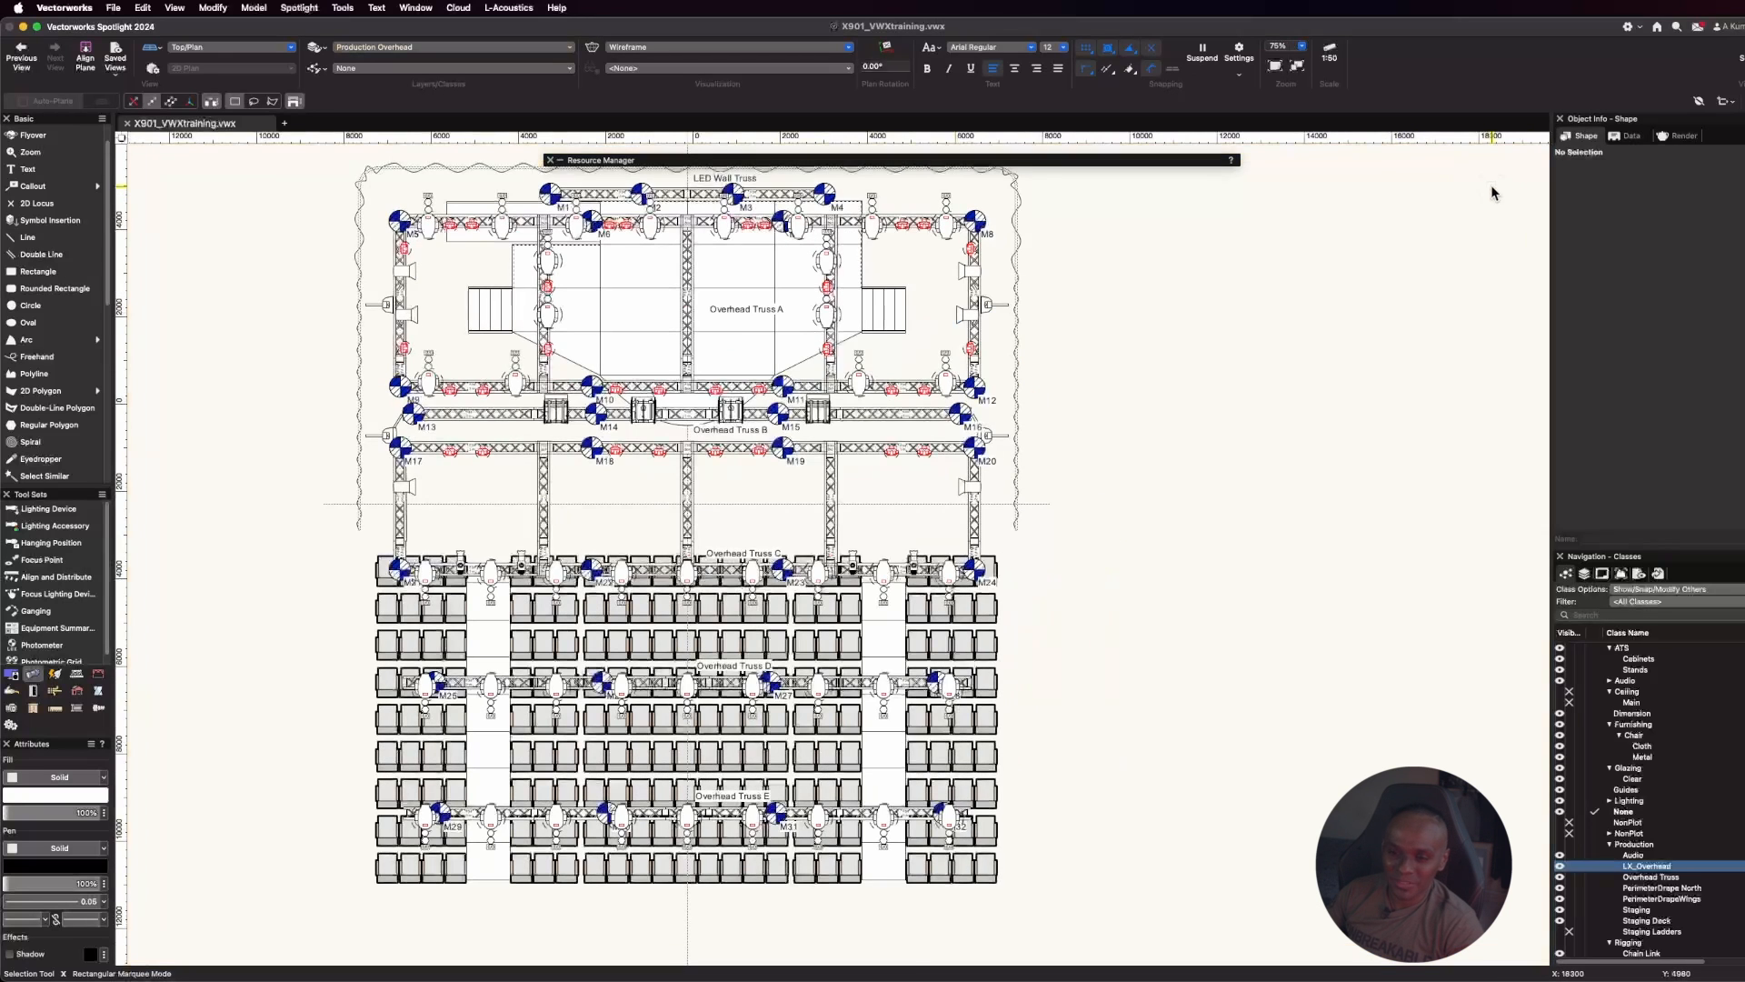
Edit the 2D components of the Big Rectangle symbol, resize the rectangle to 300 mm wide by 150 mm high, and exit the symbol
left_click(712, 161)
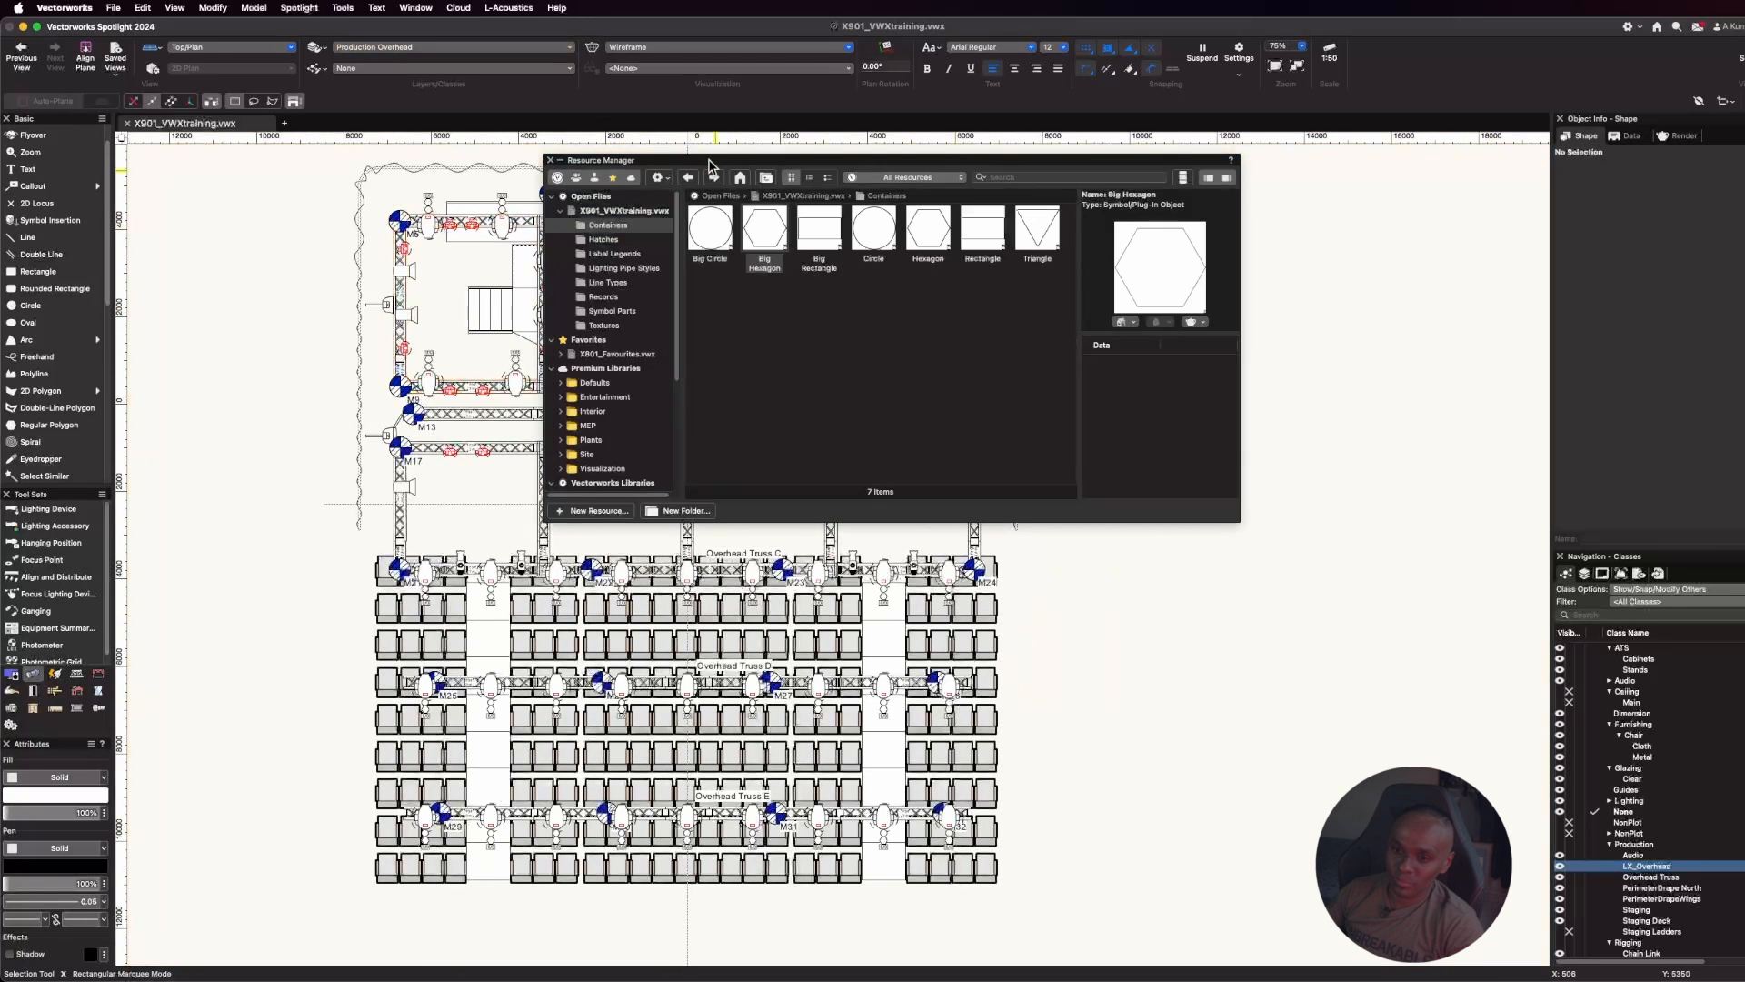
left_click(829, 239)
right_click(829, 239)
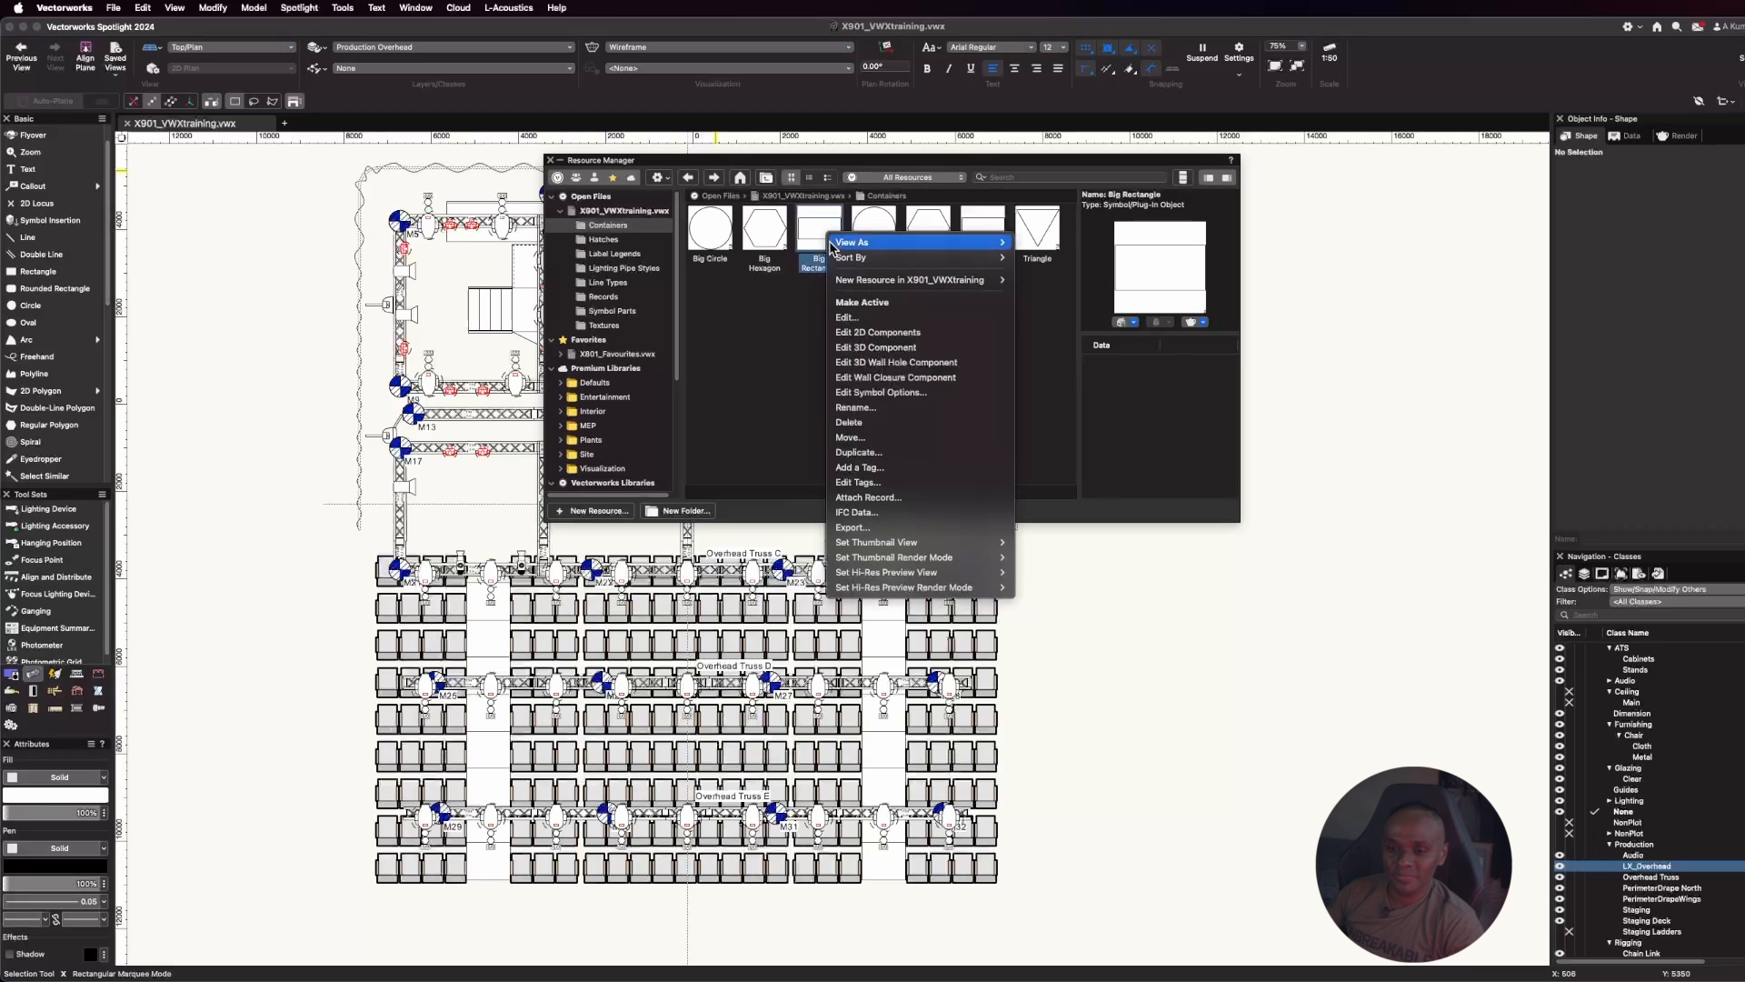
left_click(863, 330)
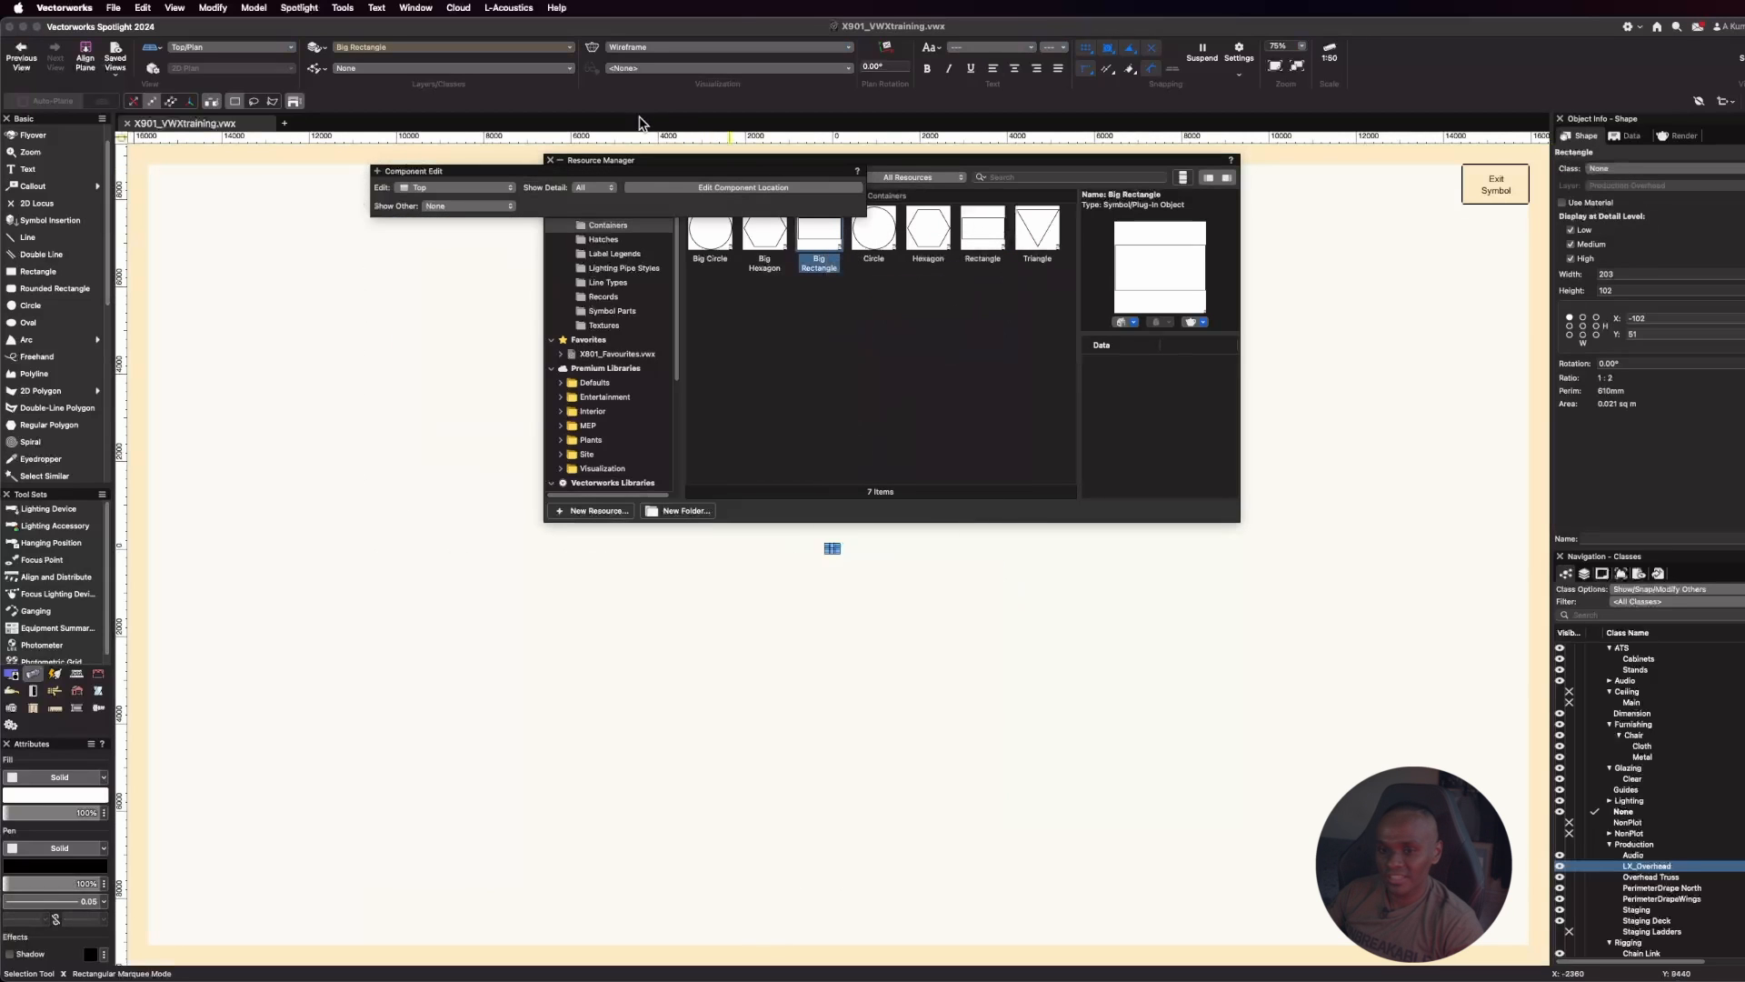
scroll(834, 549, "up", 10)
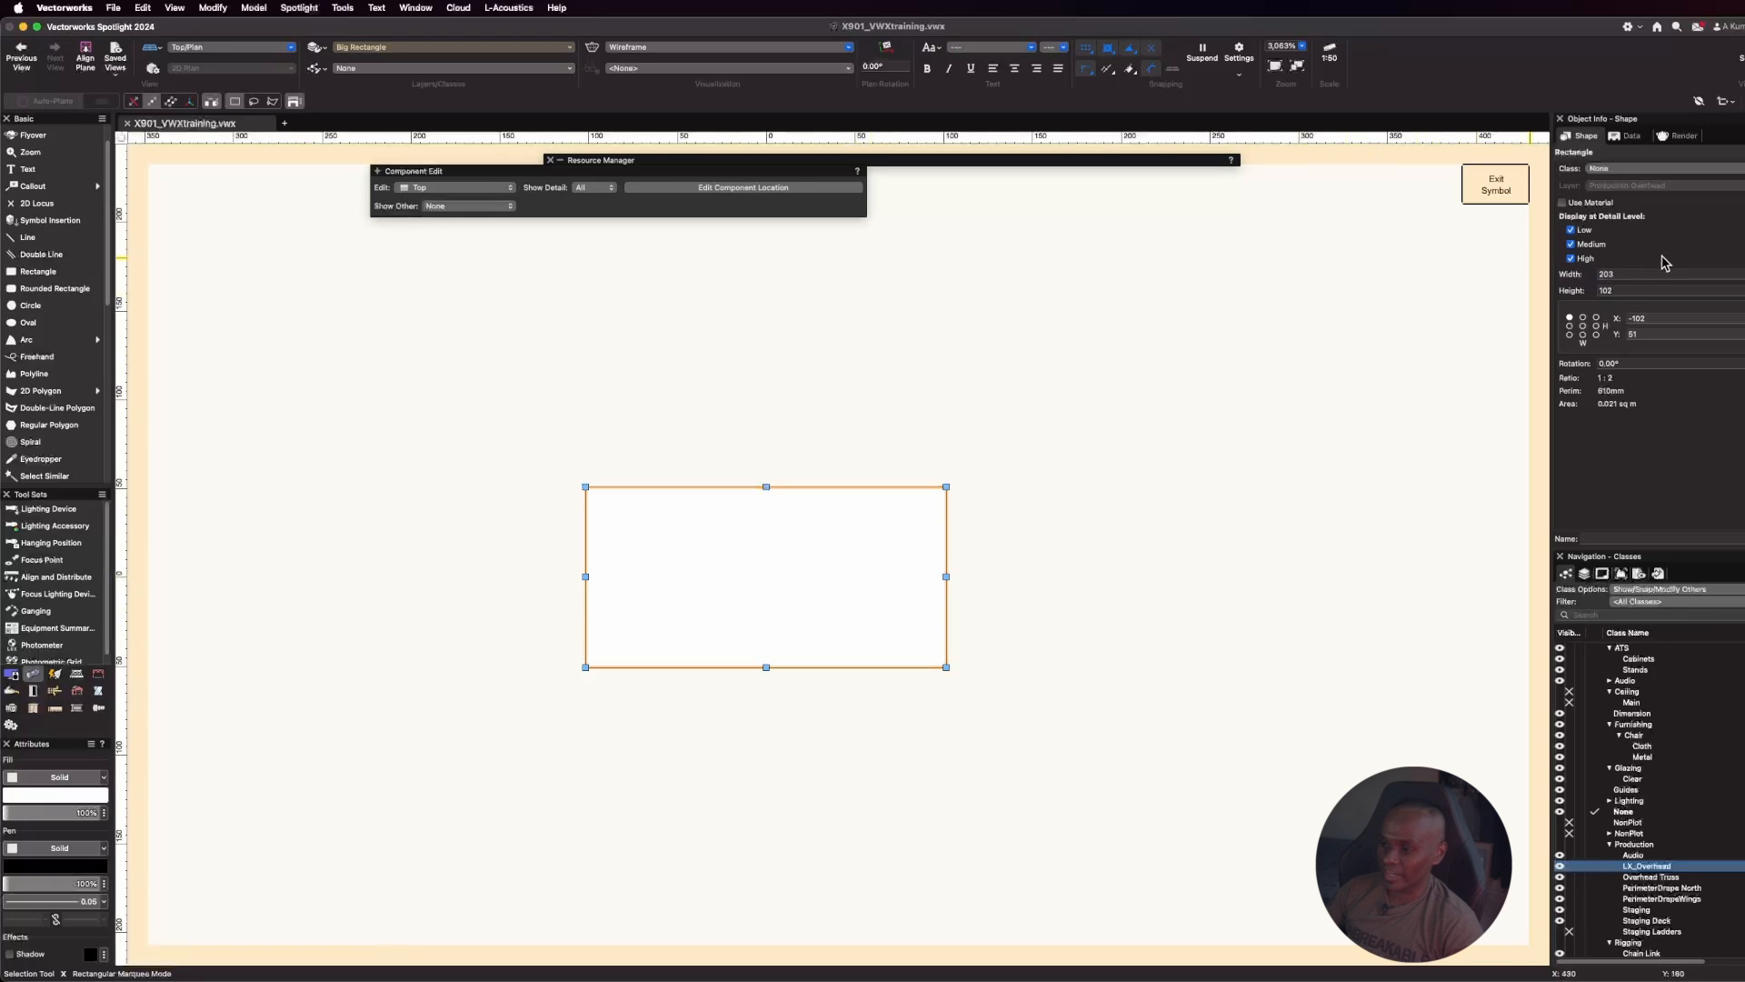
left_click(1643, 273)
type("300")
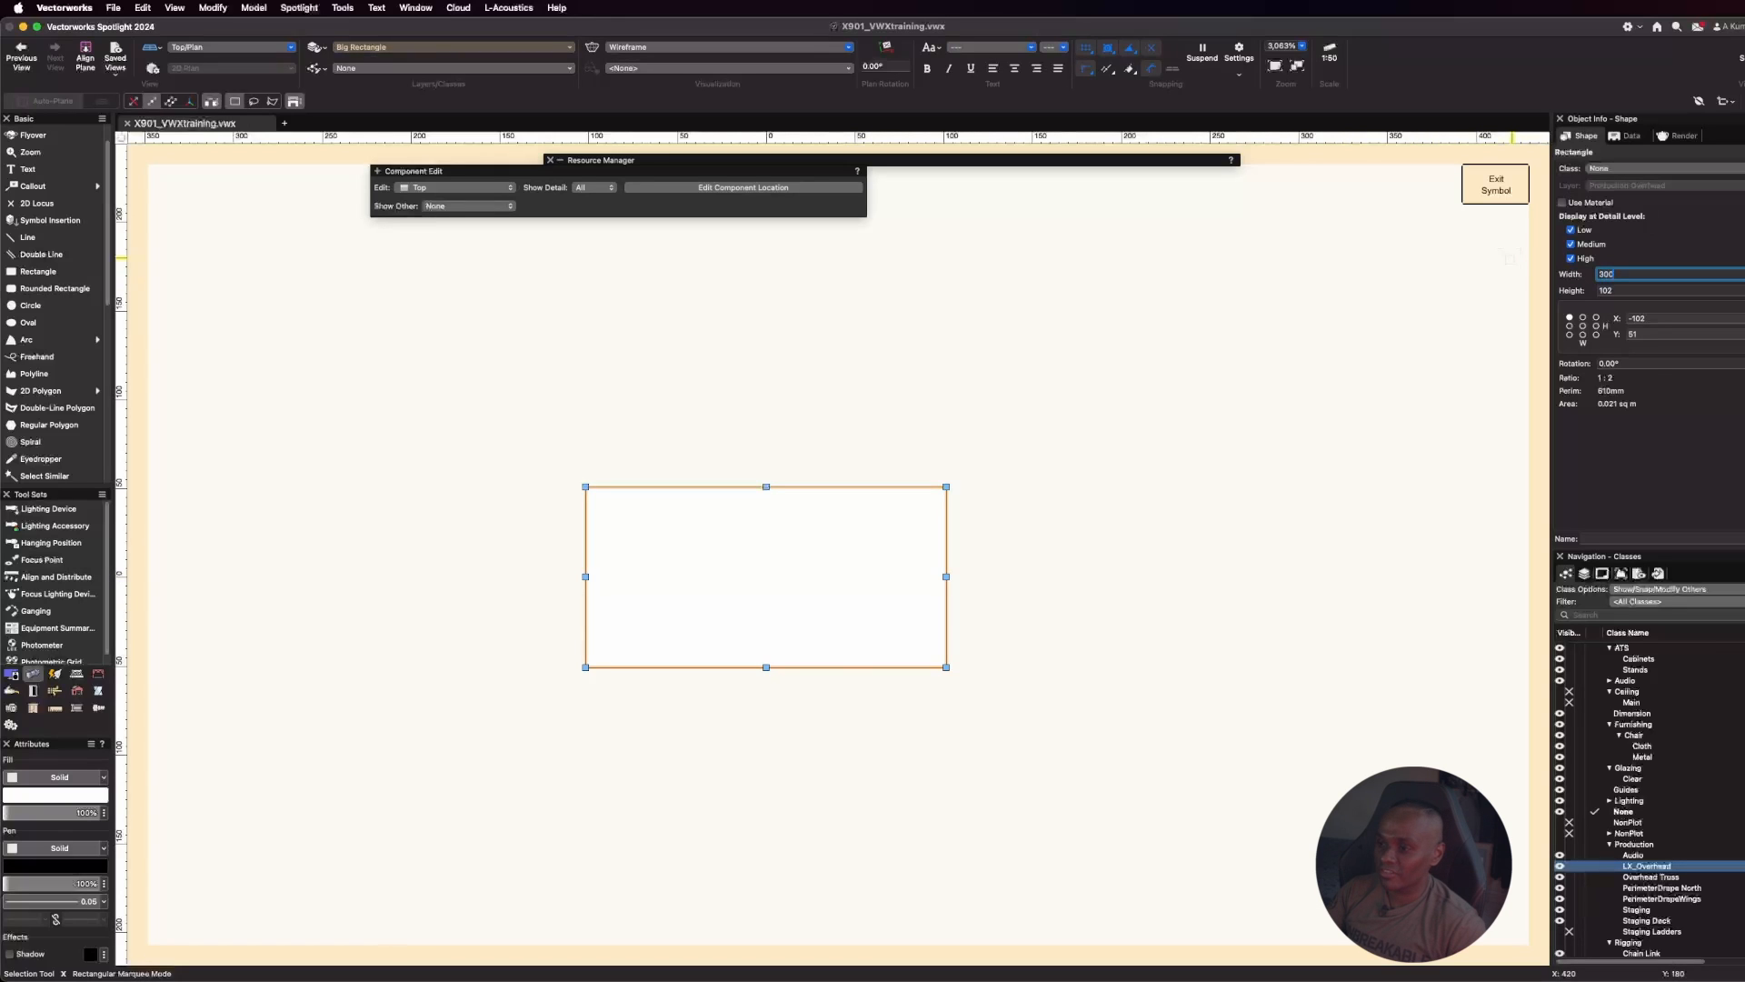
key("Tab")
type("1")
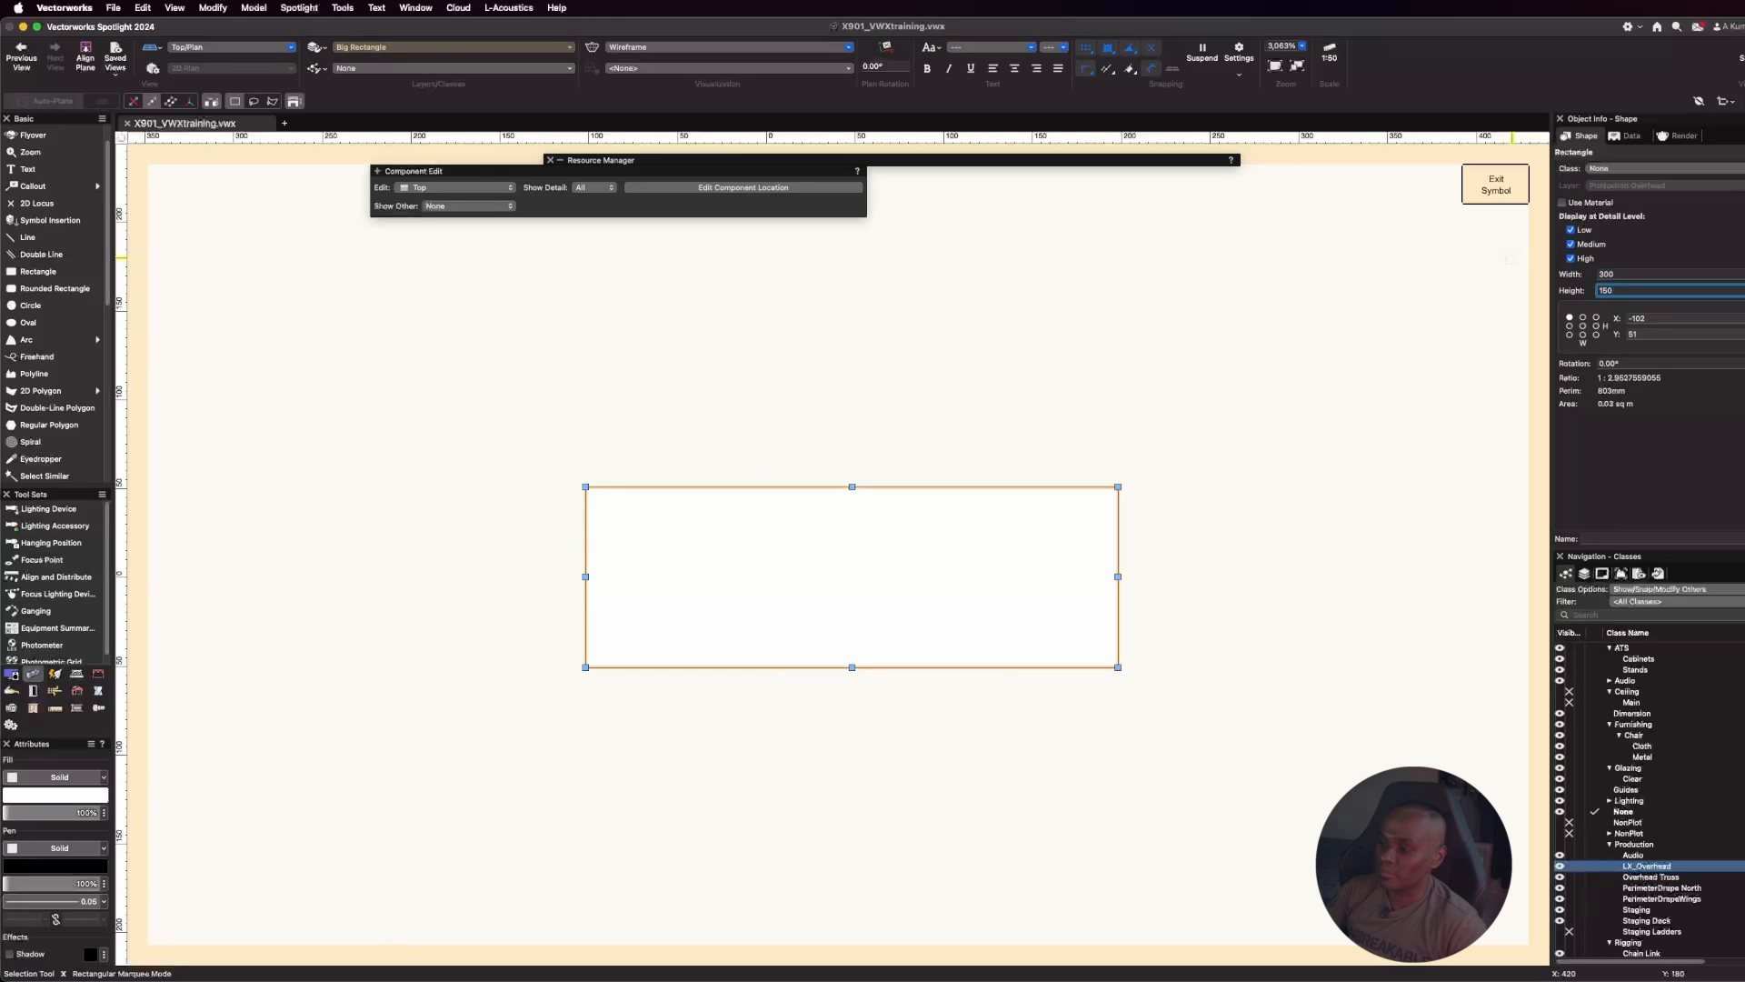
key("Return")
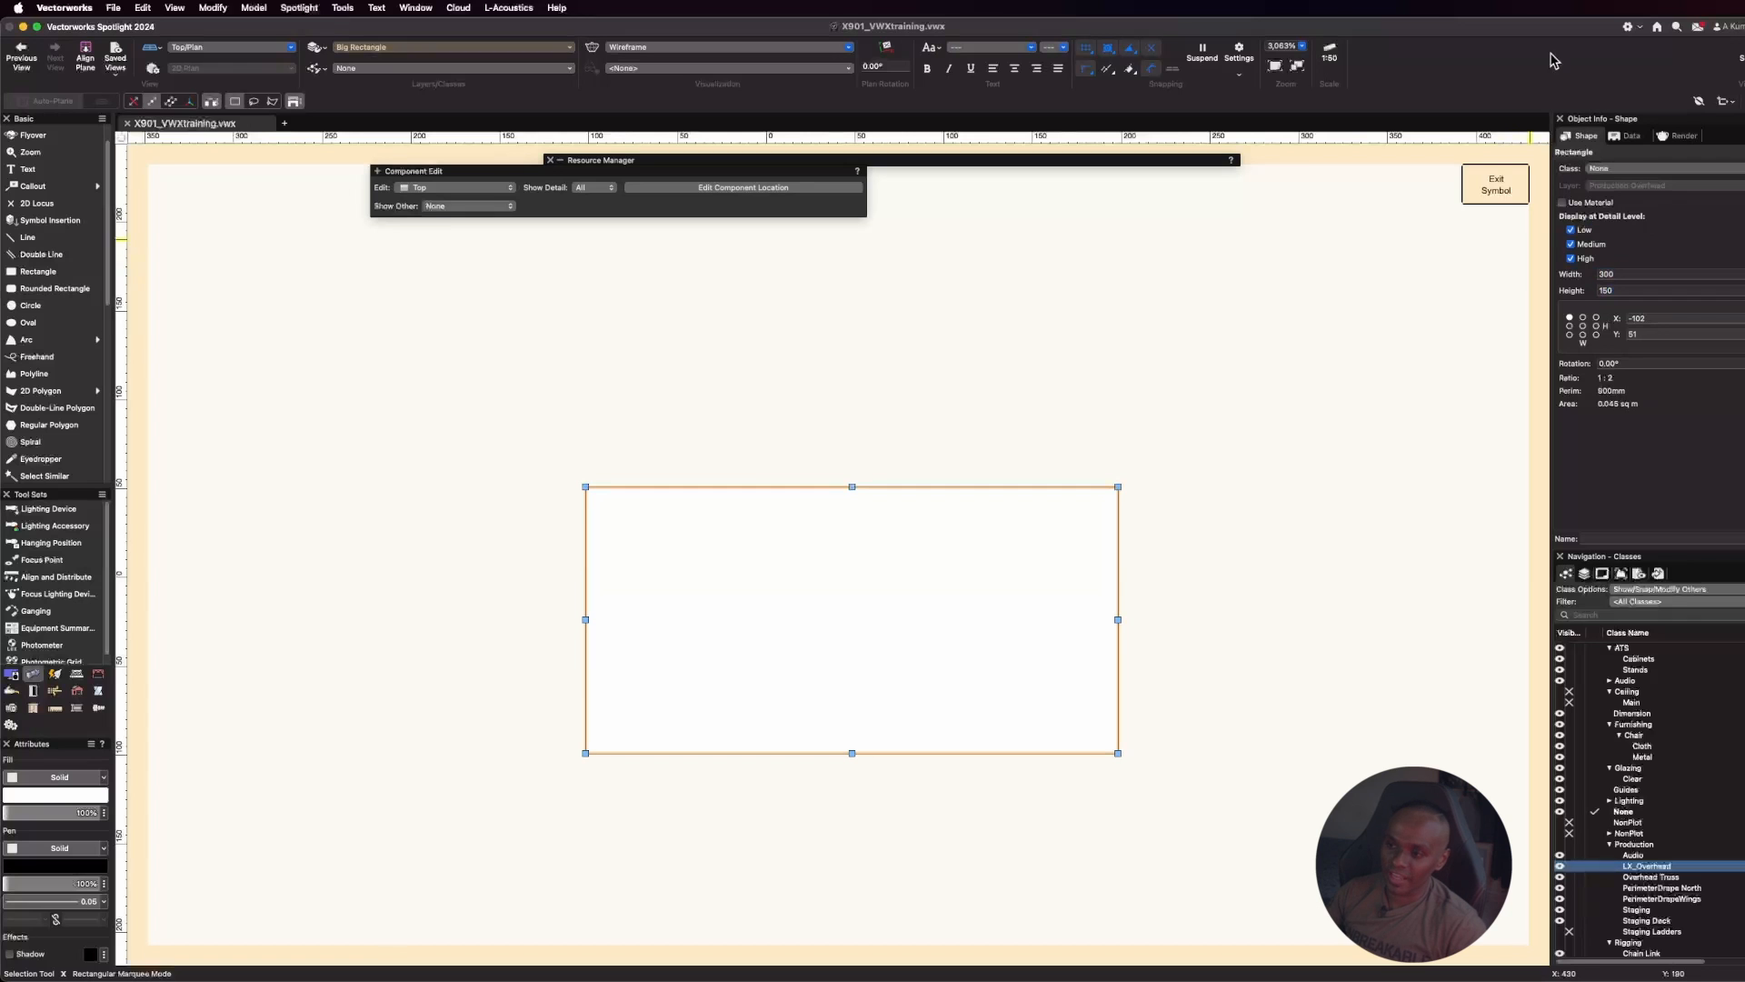
left_click(1507, 195)
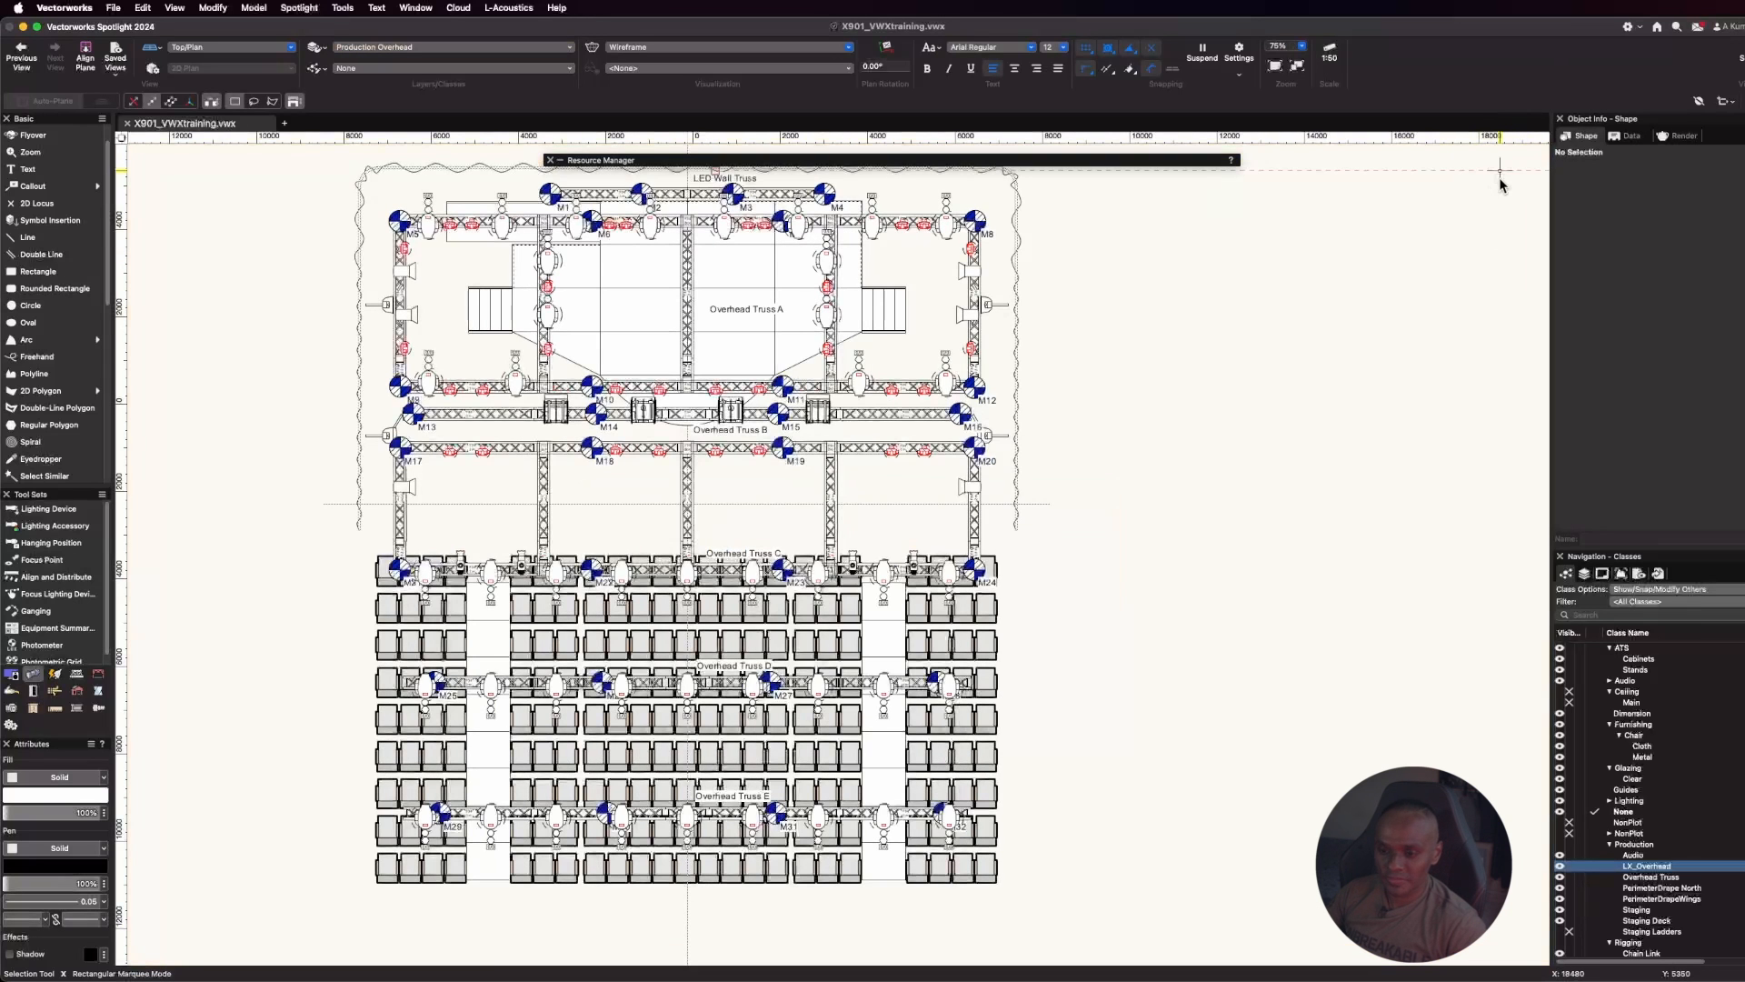
Edit the 2D components of the Big Rectangle symbol, centre the rectangle on the symbol origin, and exit the symbol
left_click(657, 159)
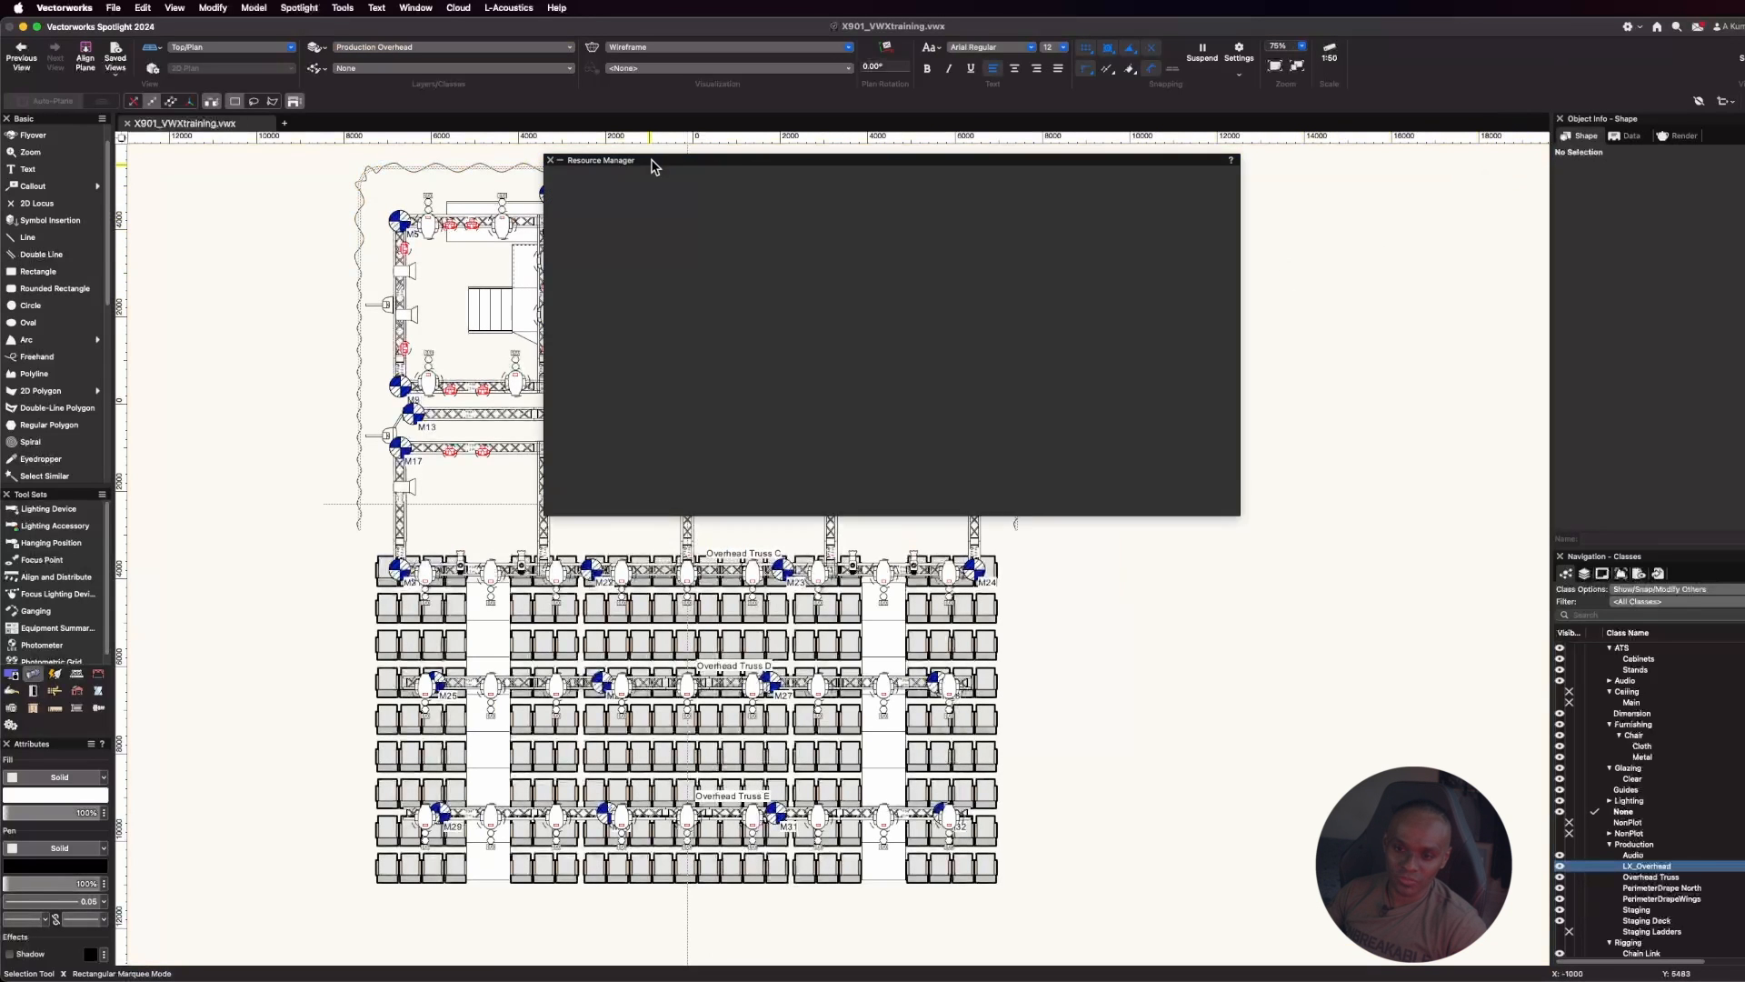
right_click(827, 244)
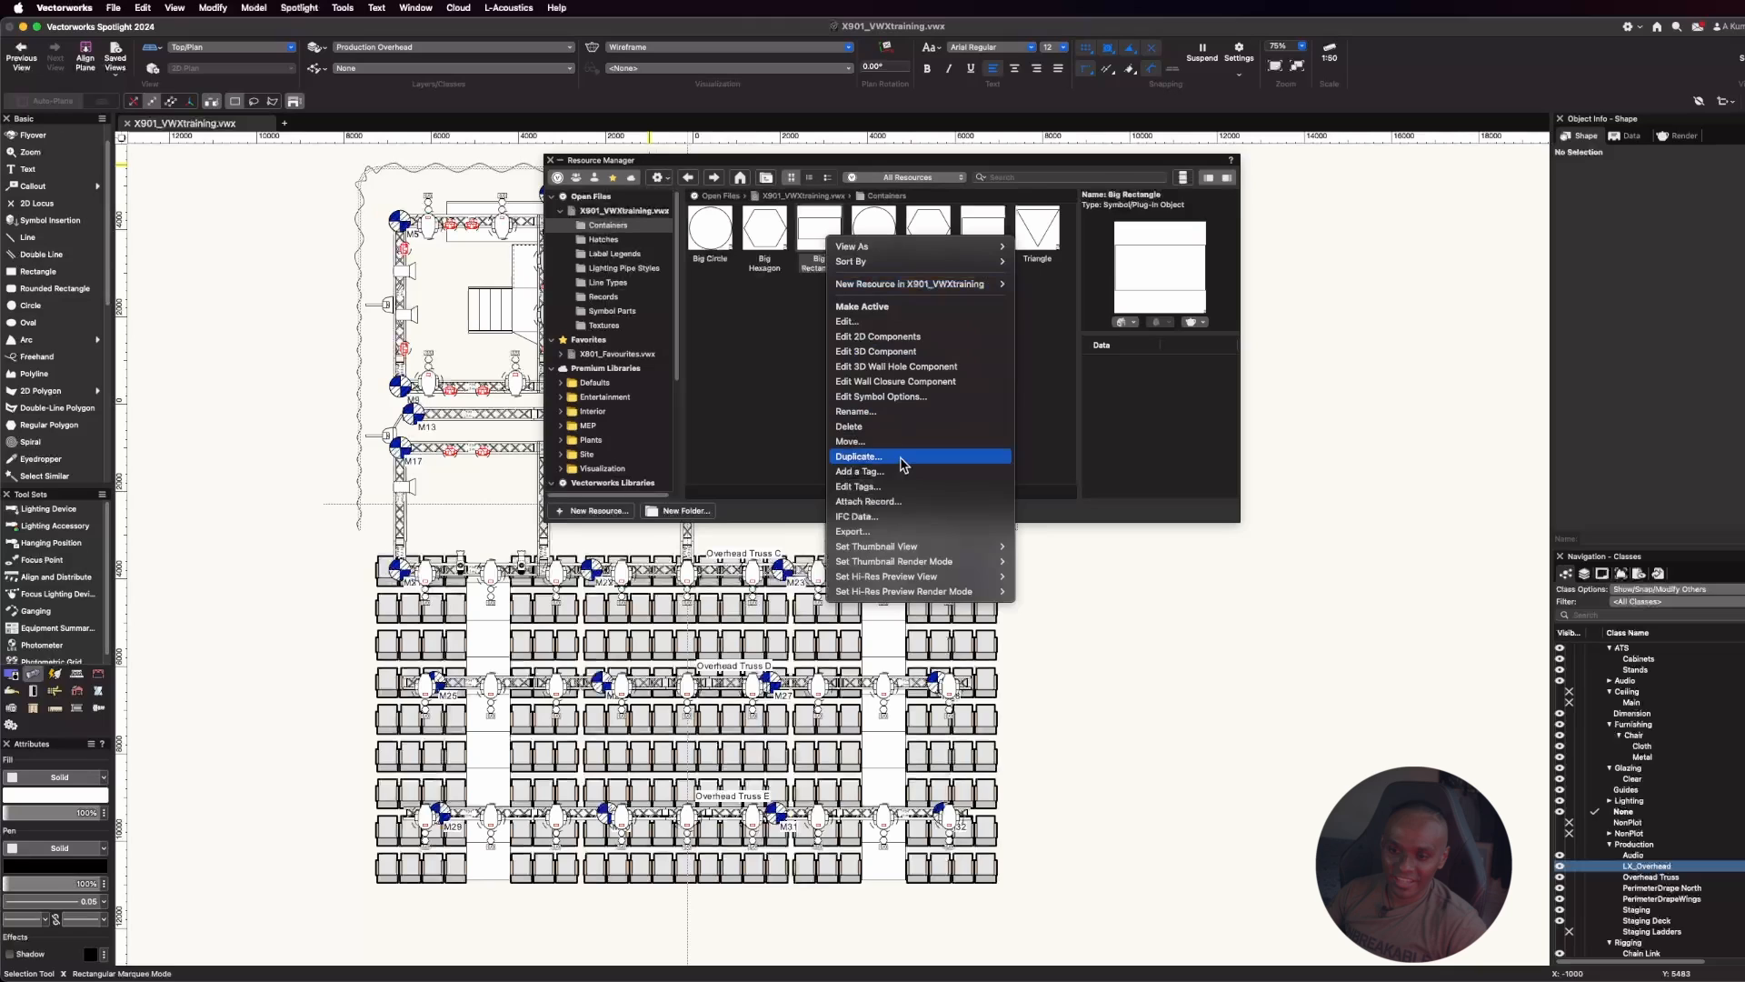
left_click(898, 343)
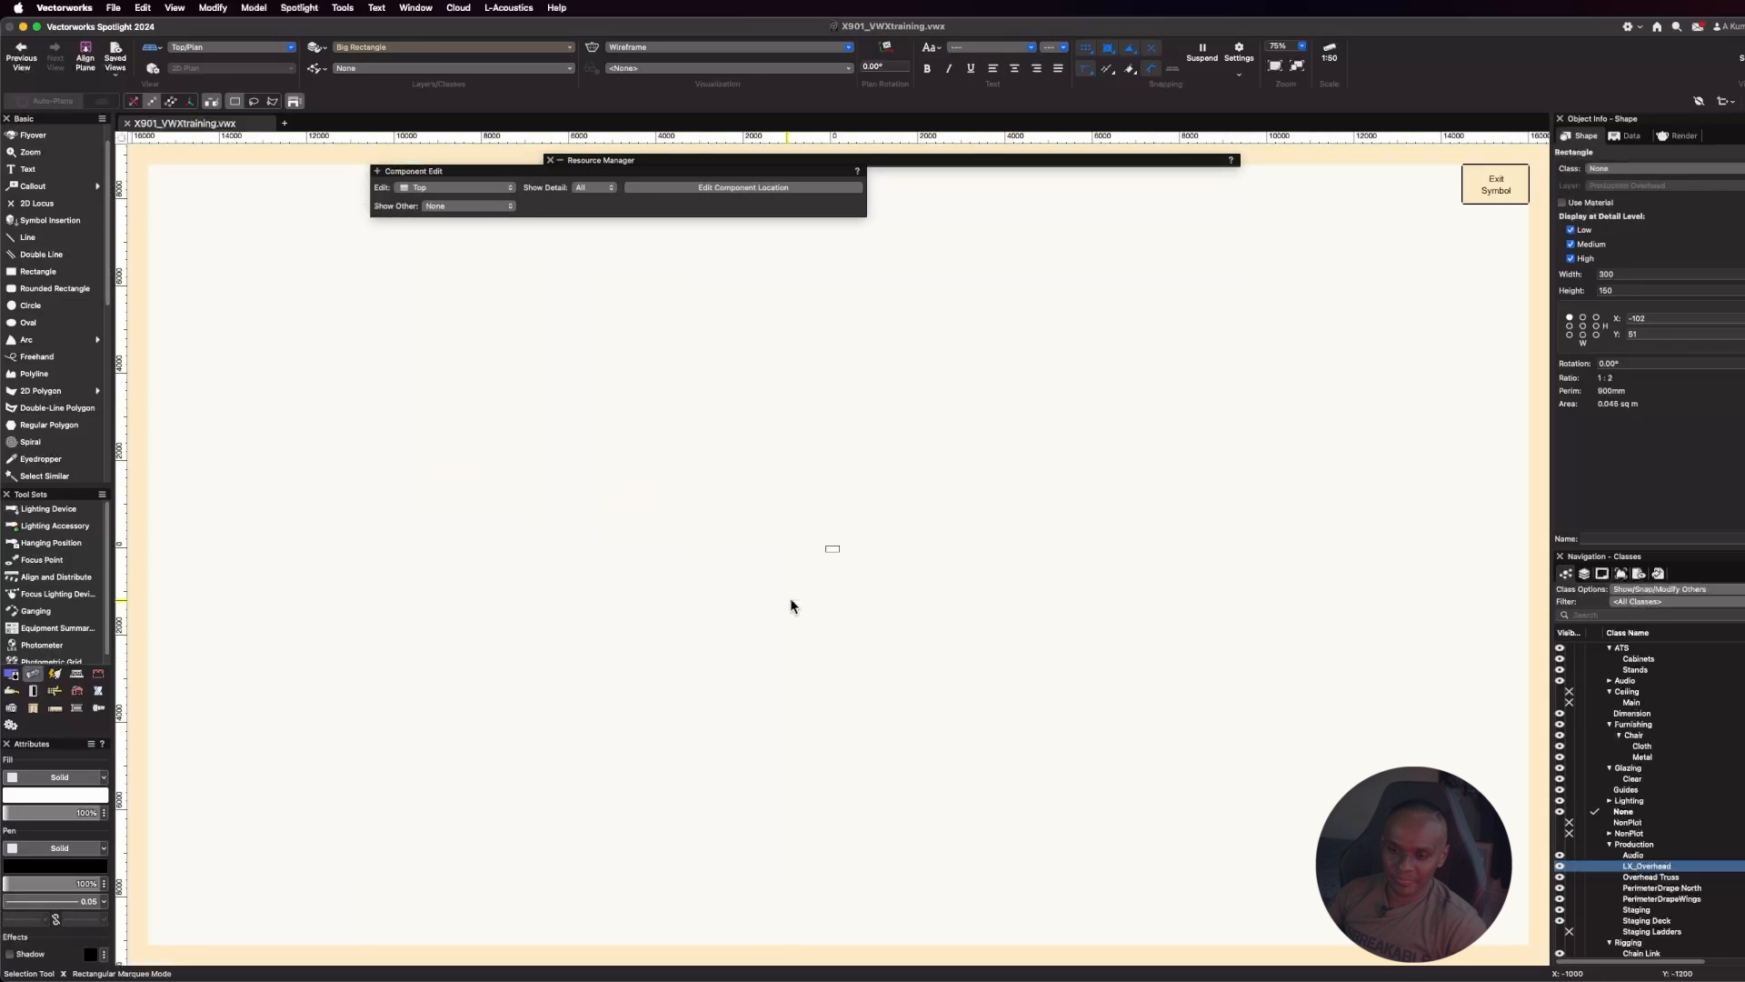
scroll(830, 554, "up", 10)
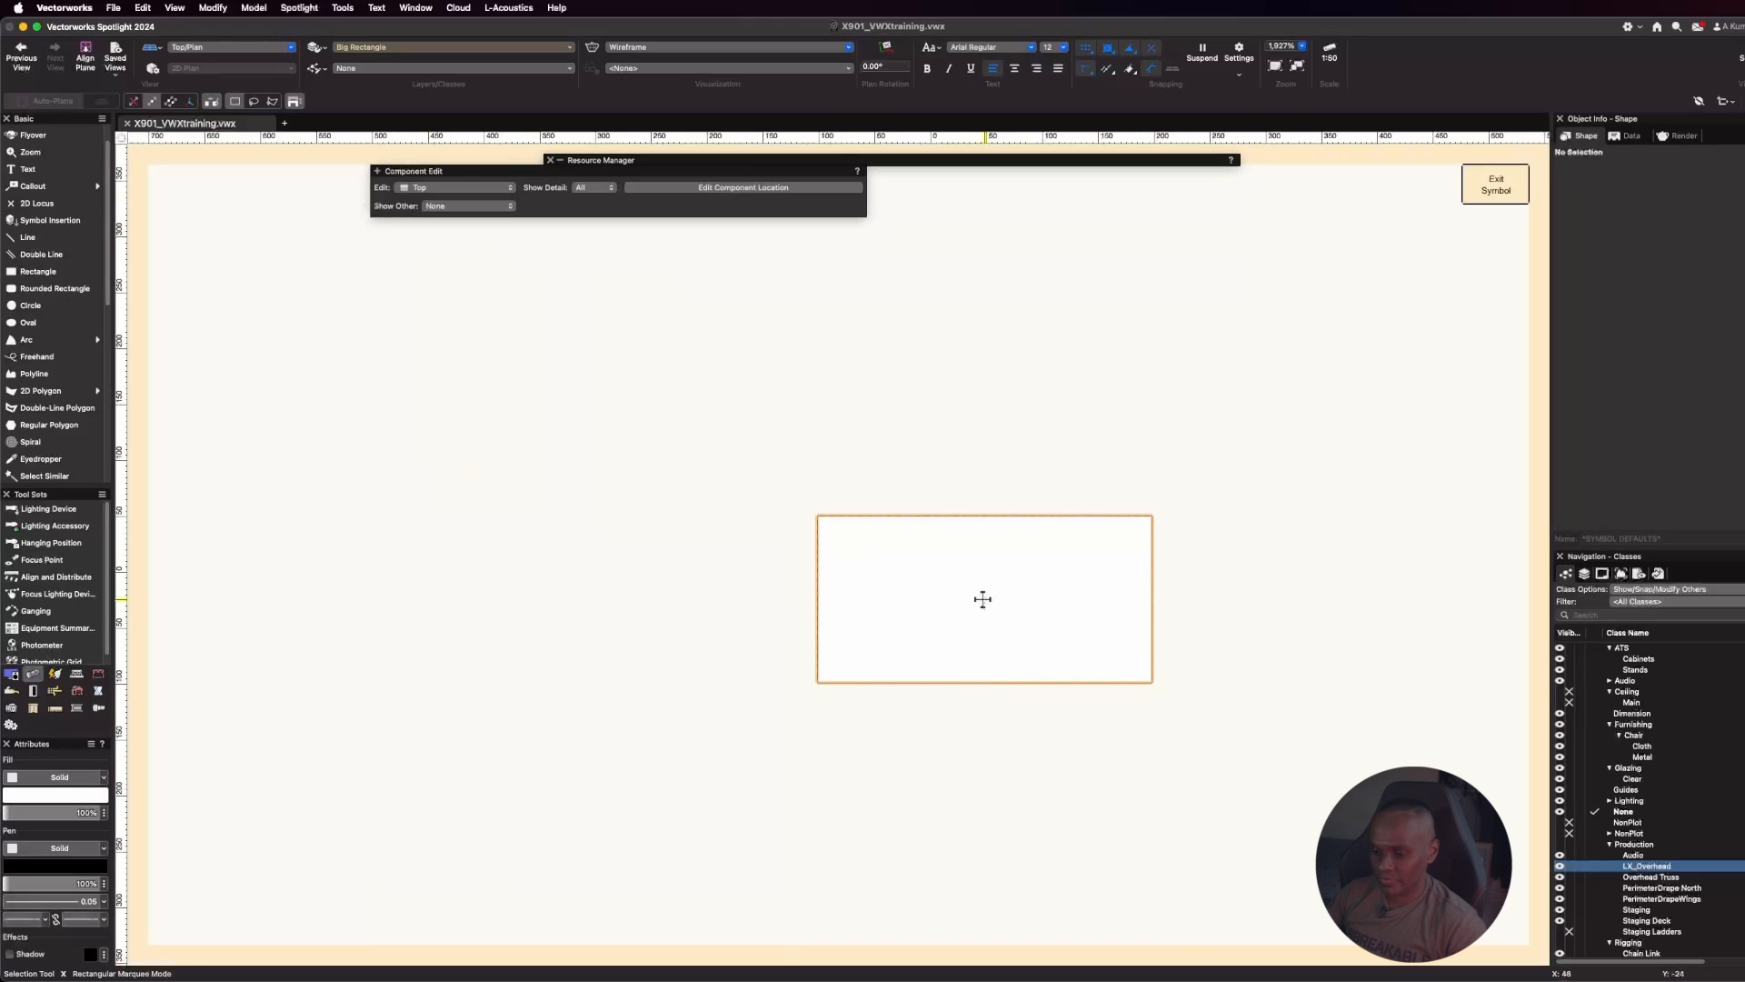
left_click_drag(983, 599, 940, 428)
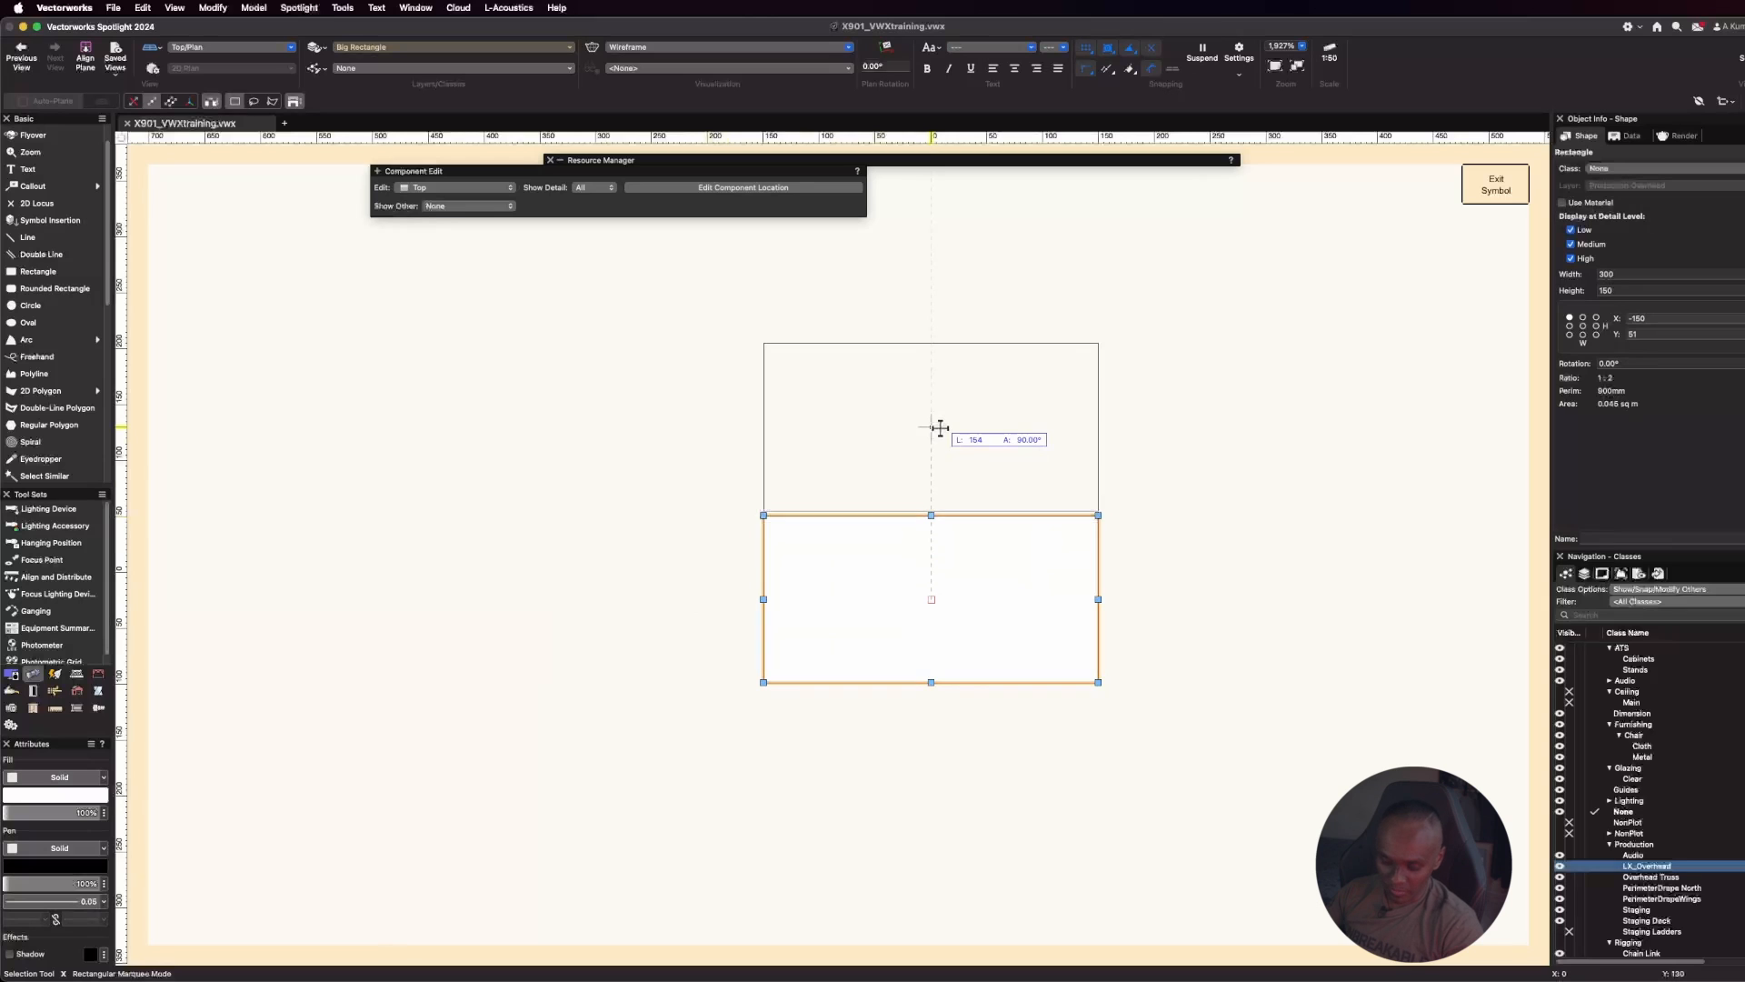
key("Return")
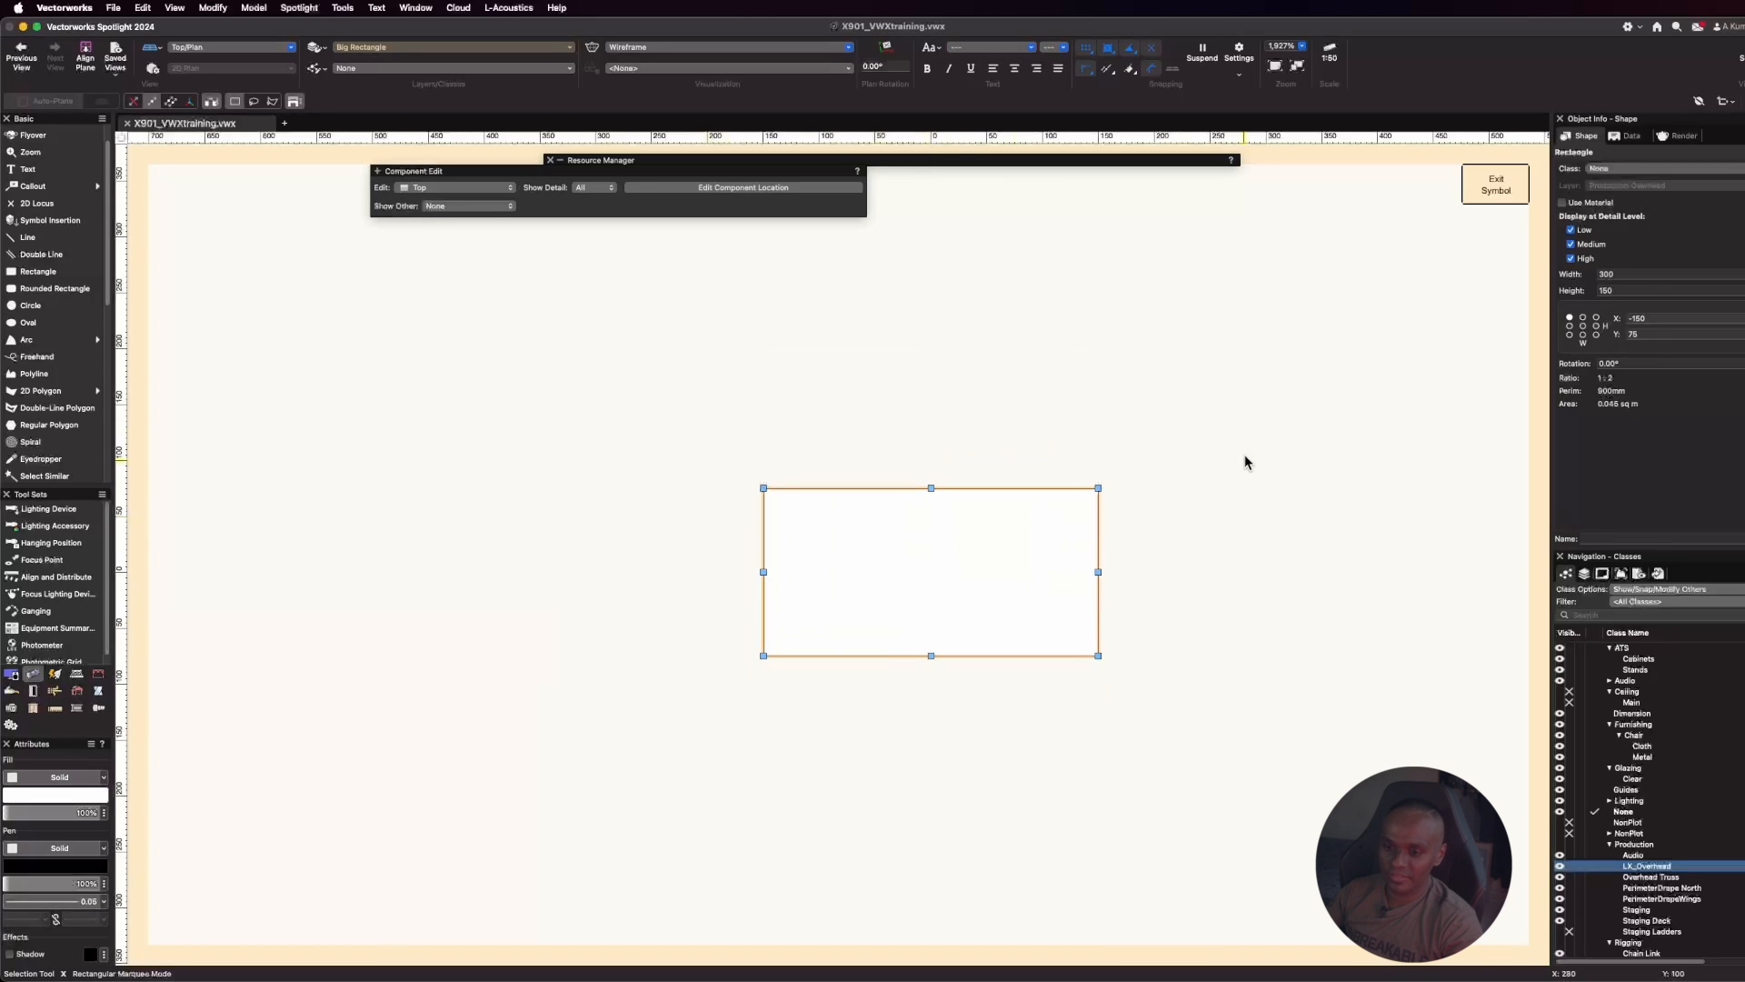
left_click(1245, 462)
left_click(1516, 187)
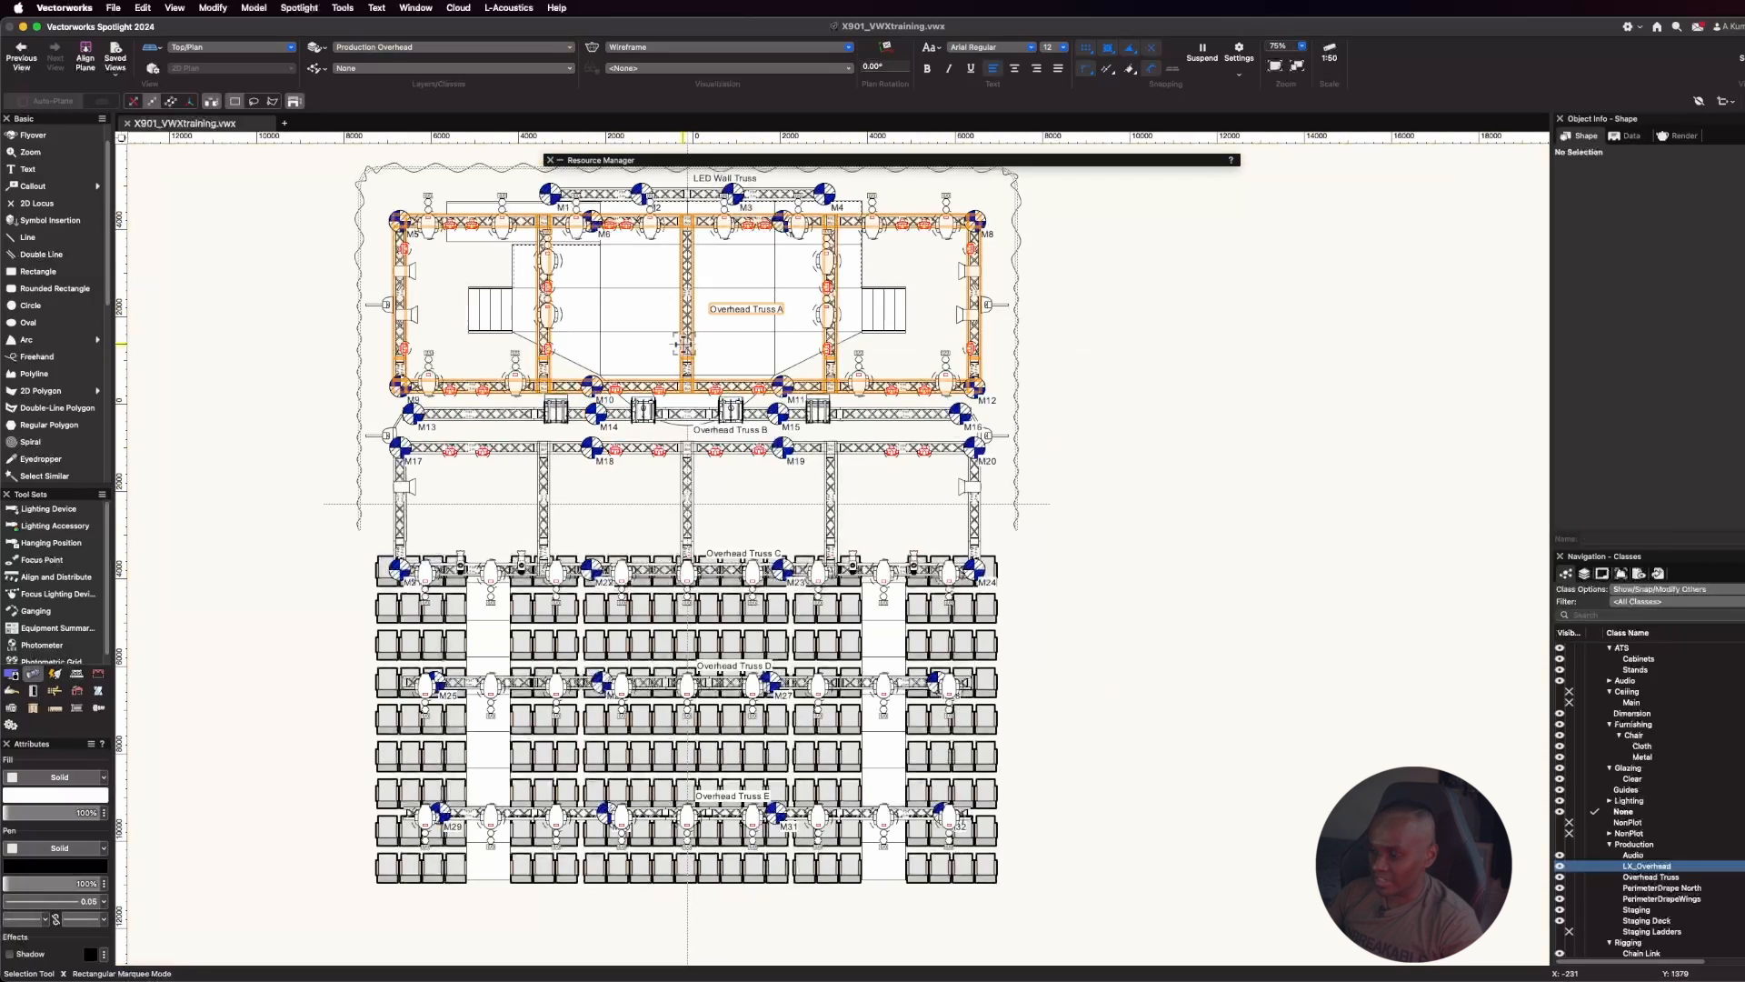
In the Mspot label legend, assign Big Circle to Channel, Big Rectangle to Universe/Address and Big Hexagon to Circuit Number, and open its 2D layout
left_click(587, 162)
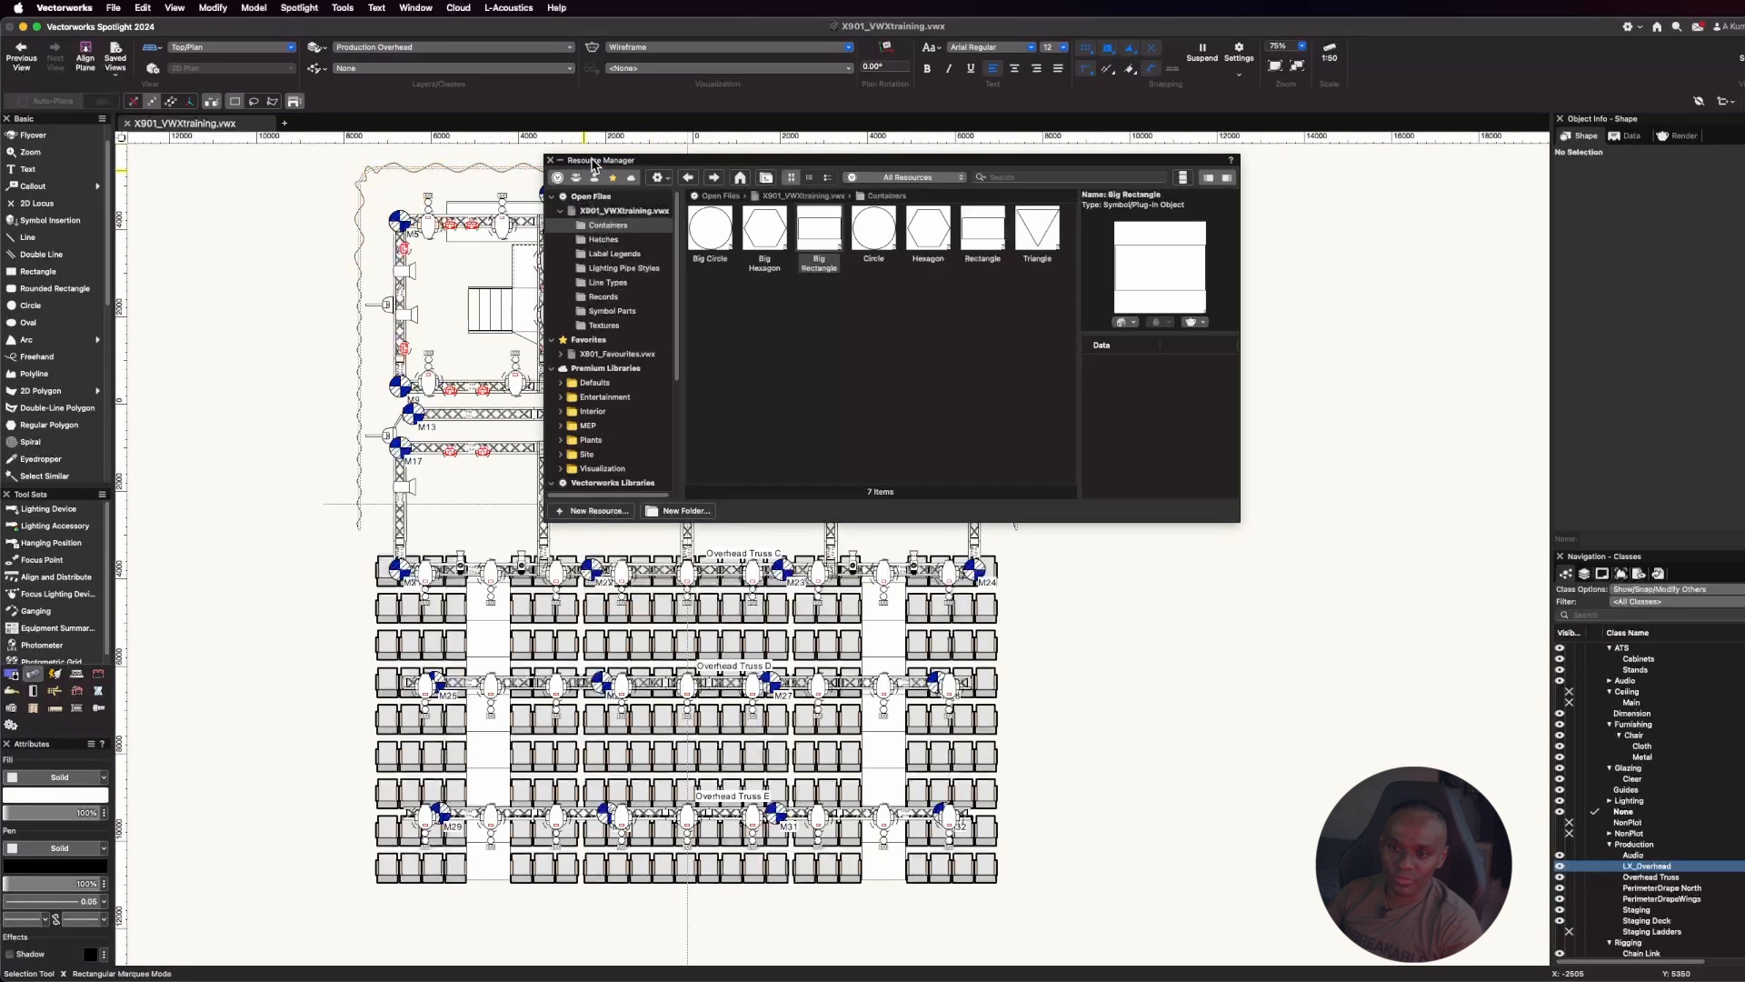
left_click(287, 7)
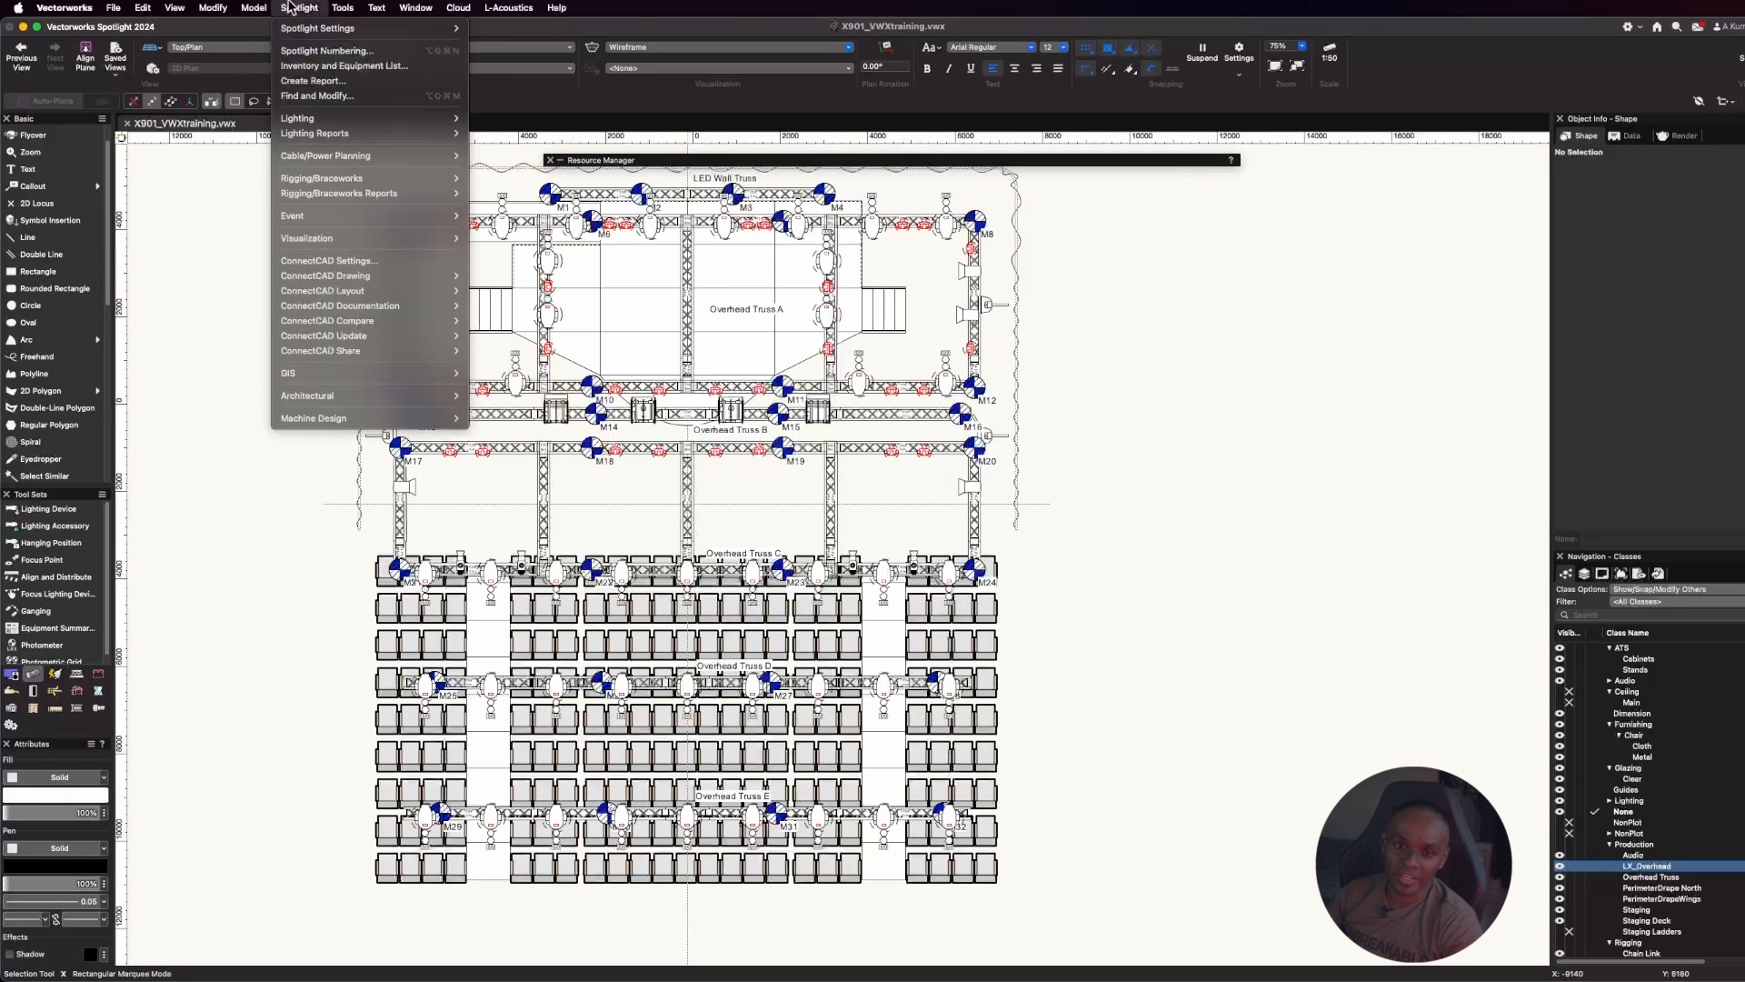
mouse_move(309, 120)
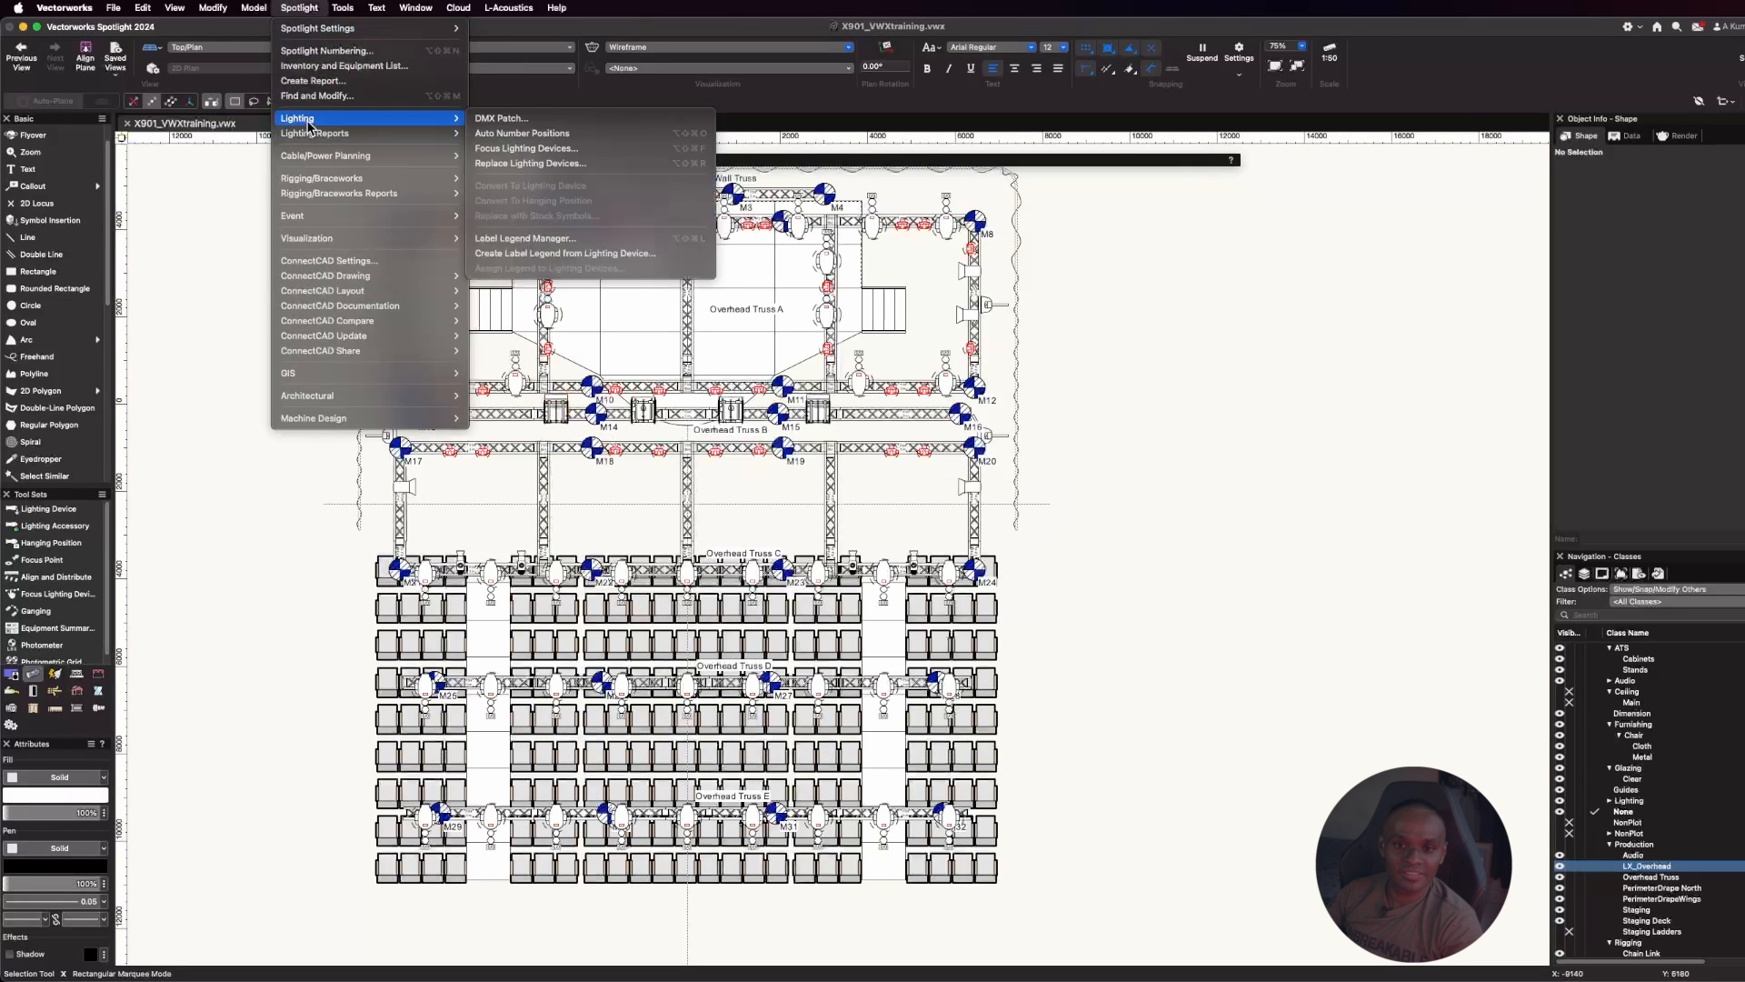
left_click(580, 237)
left_click(859, 276)
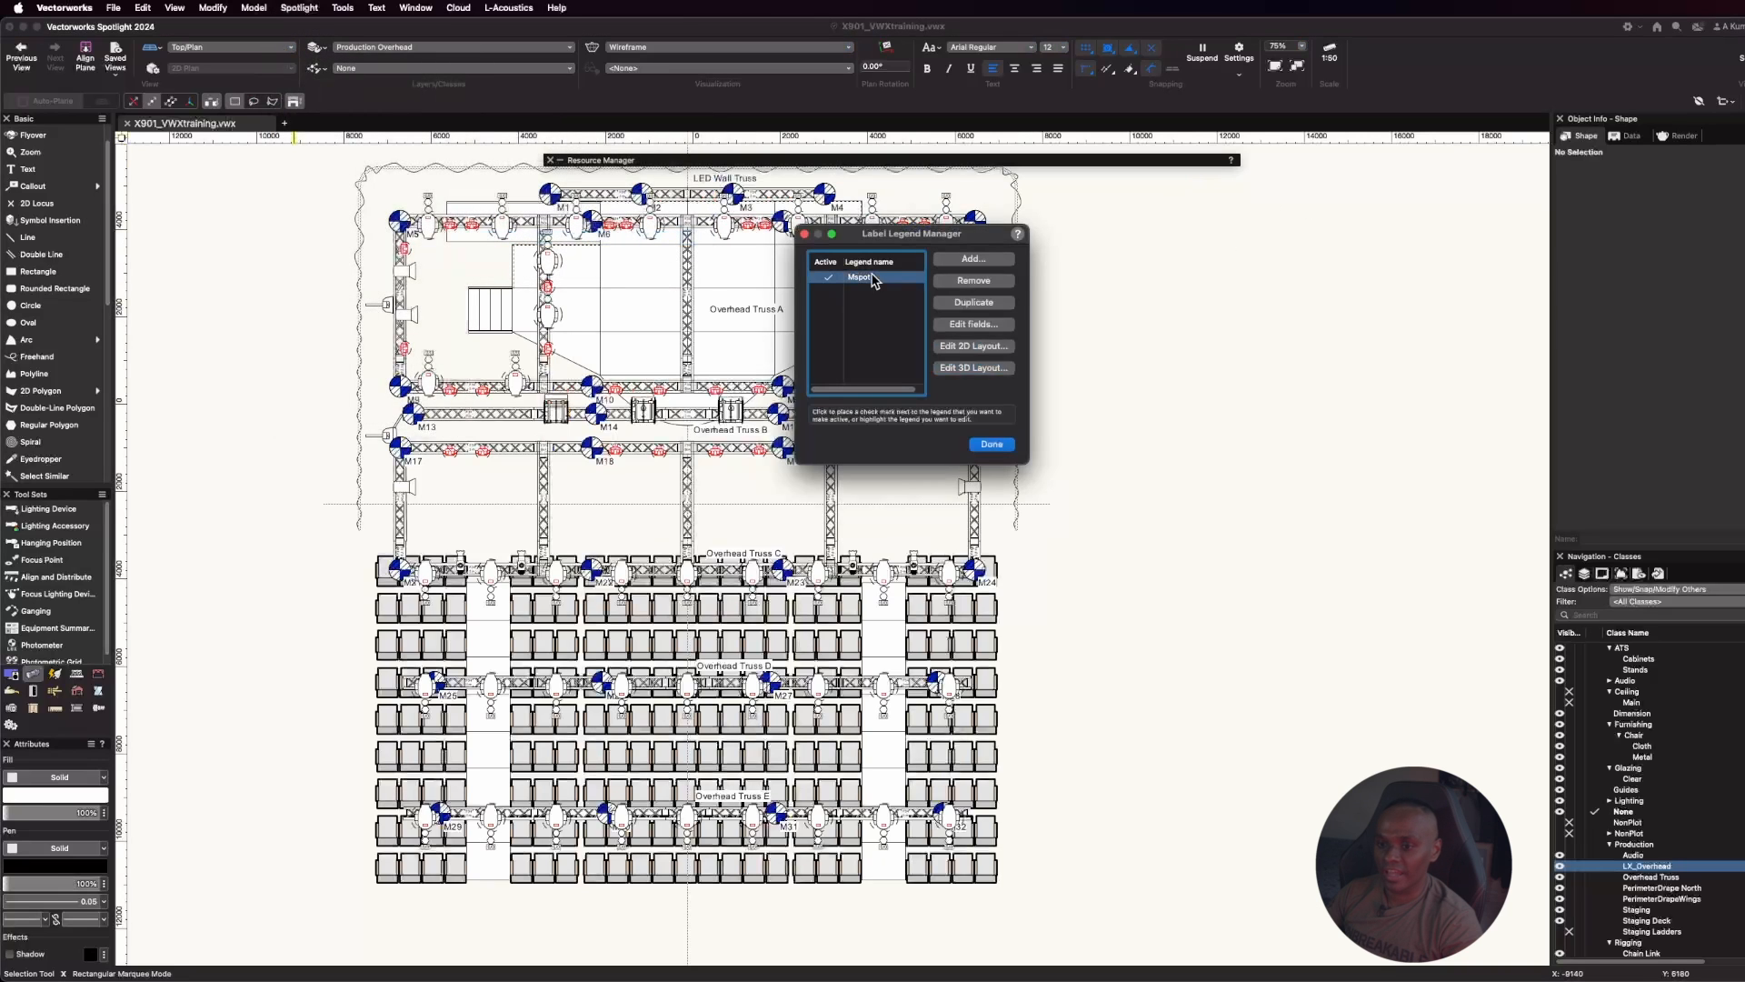
left_click(997, 326)
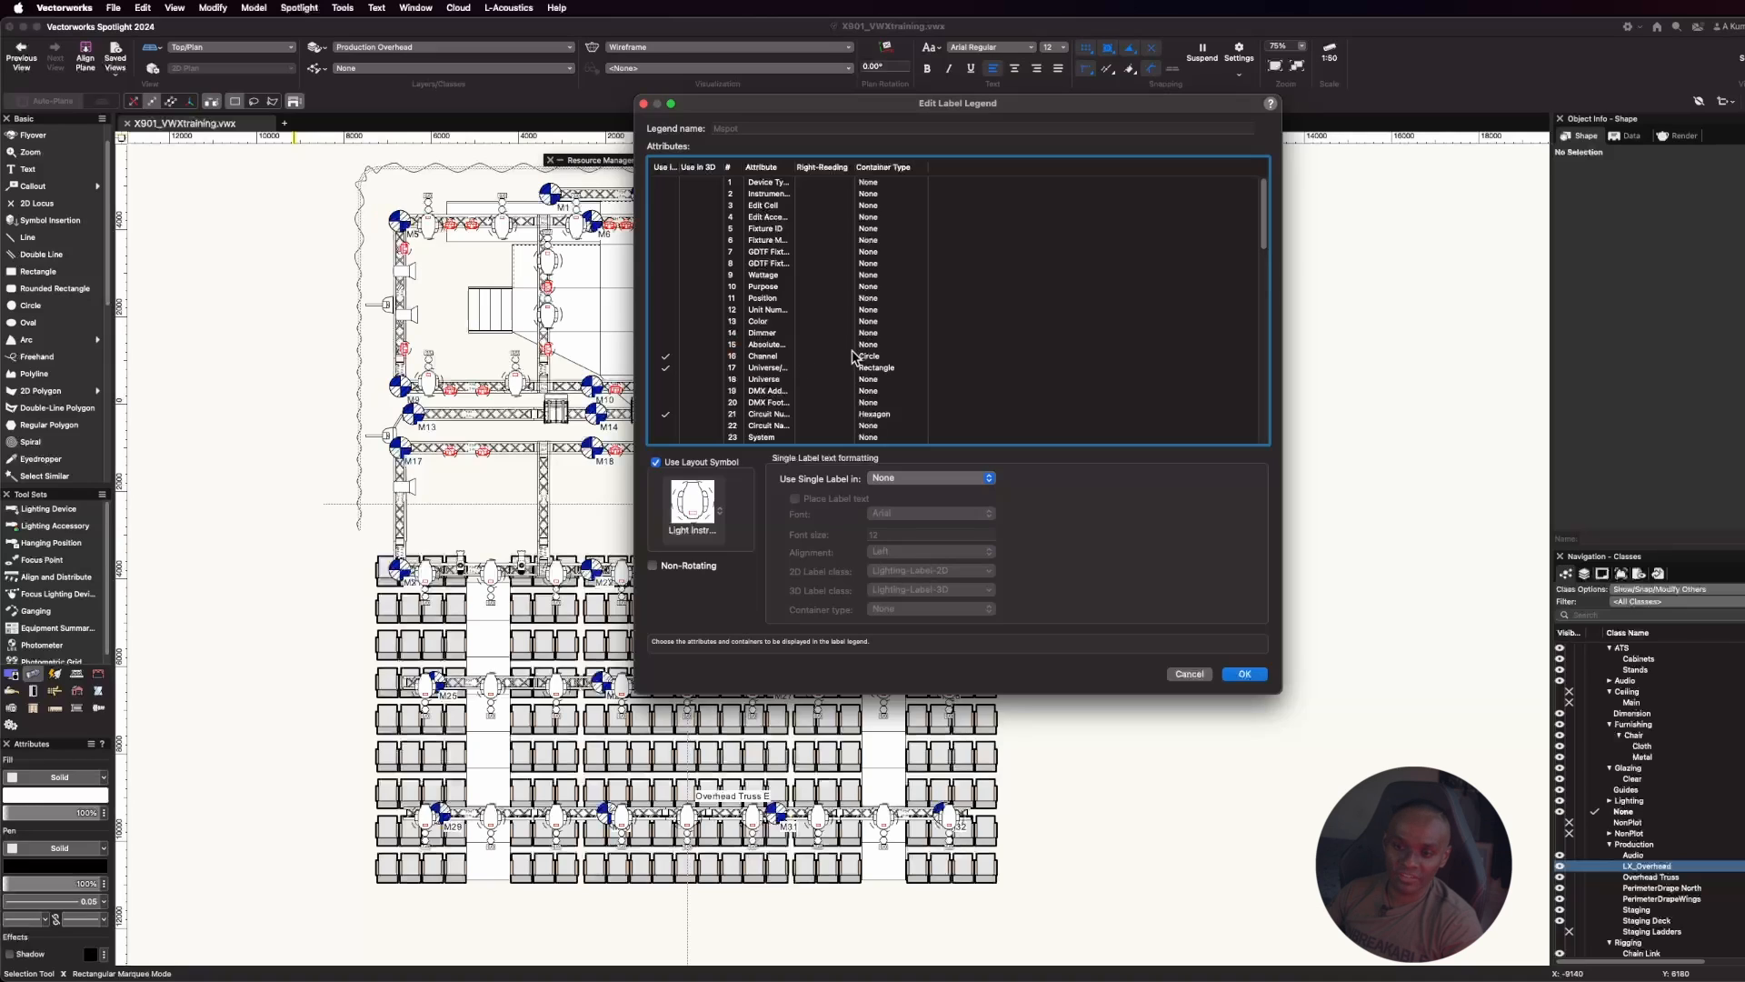
left_click(894, 356)
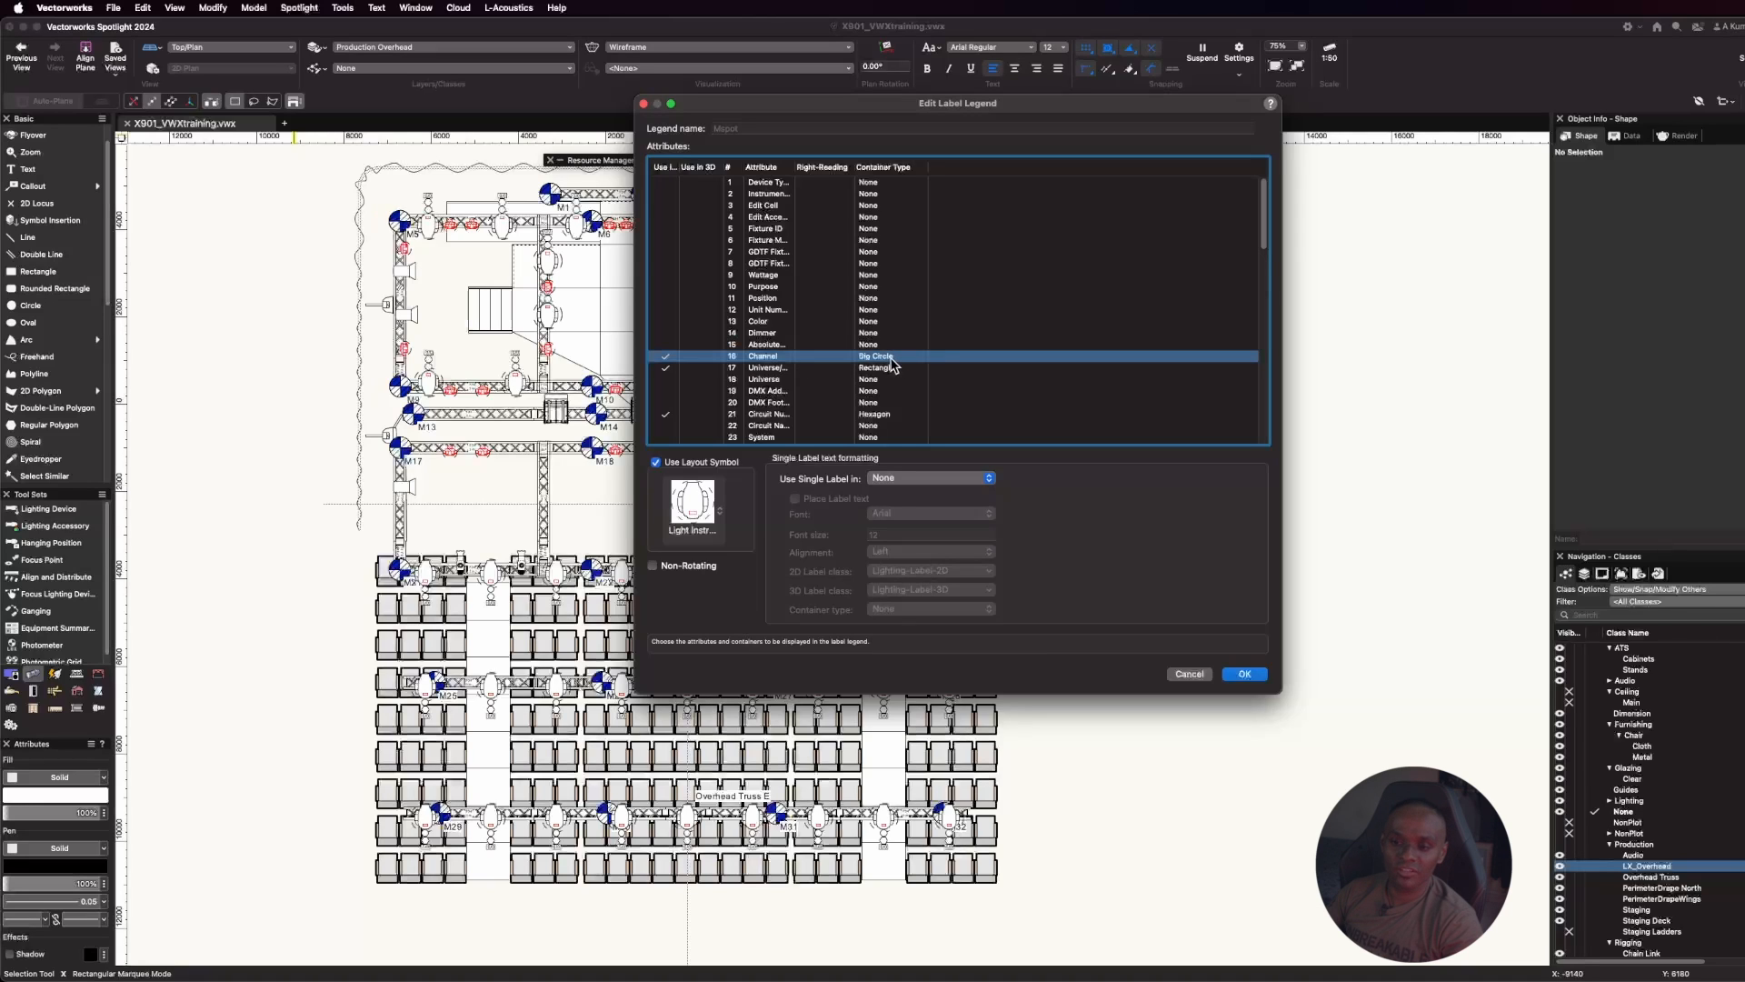
left_click(895, 369)
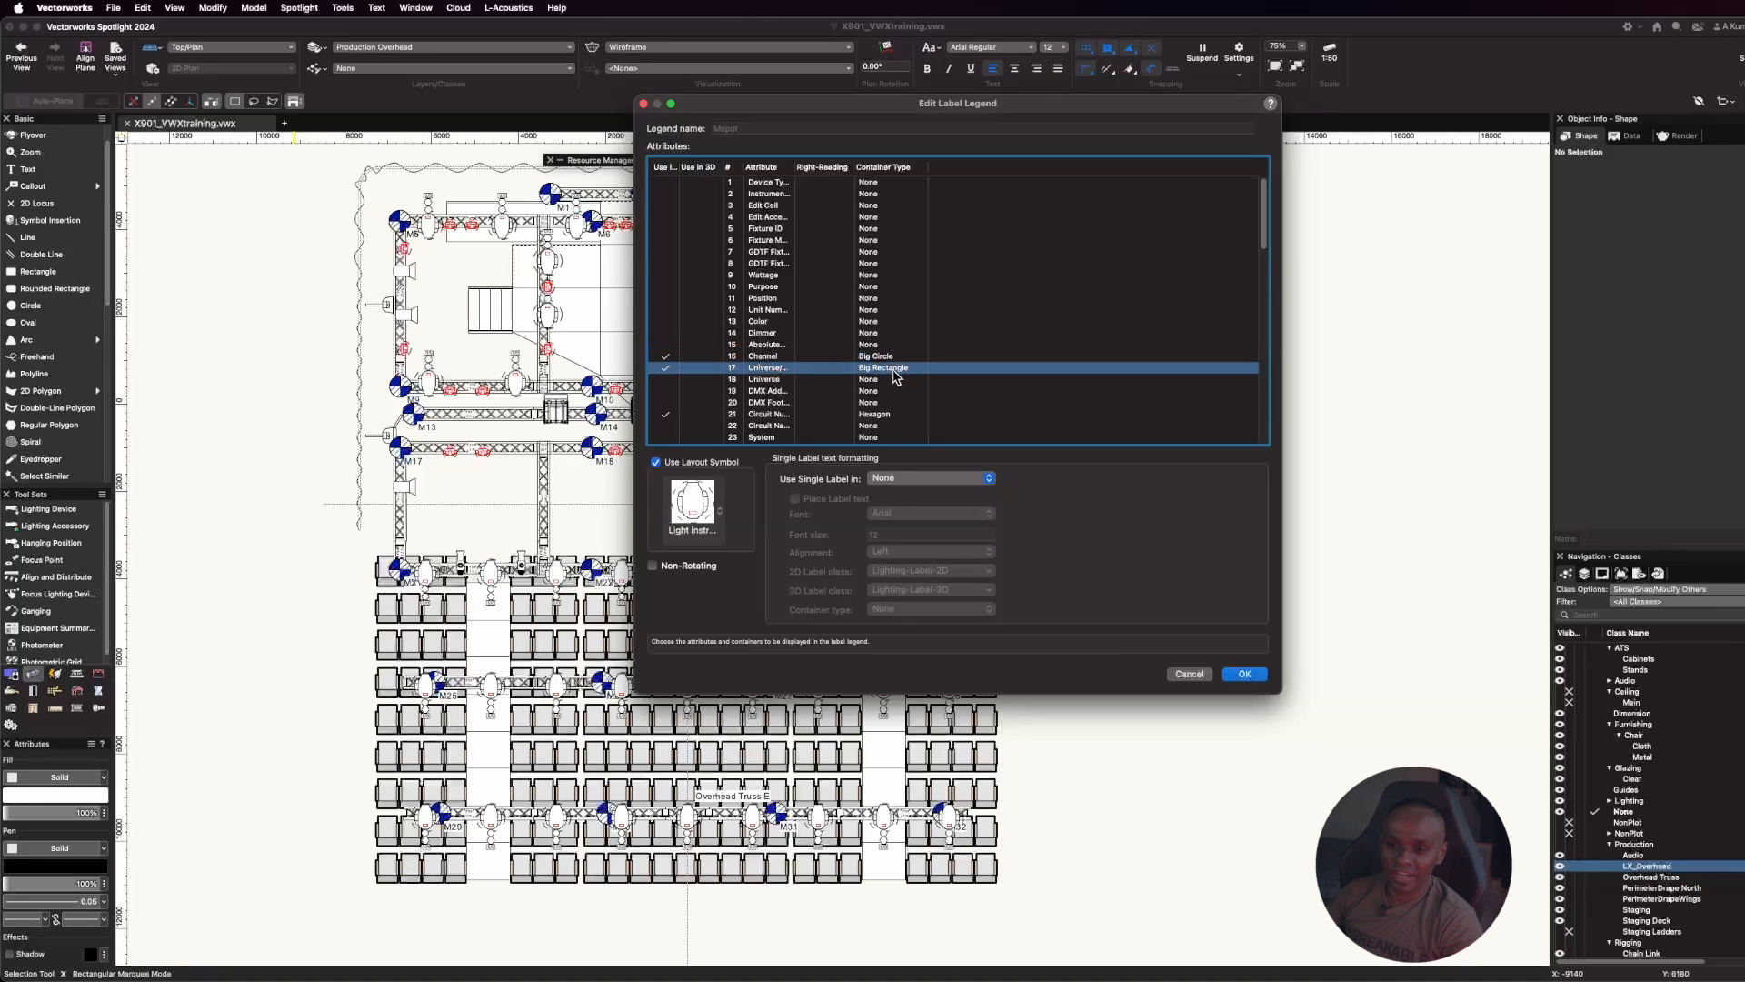
left_click(886, 416)
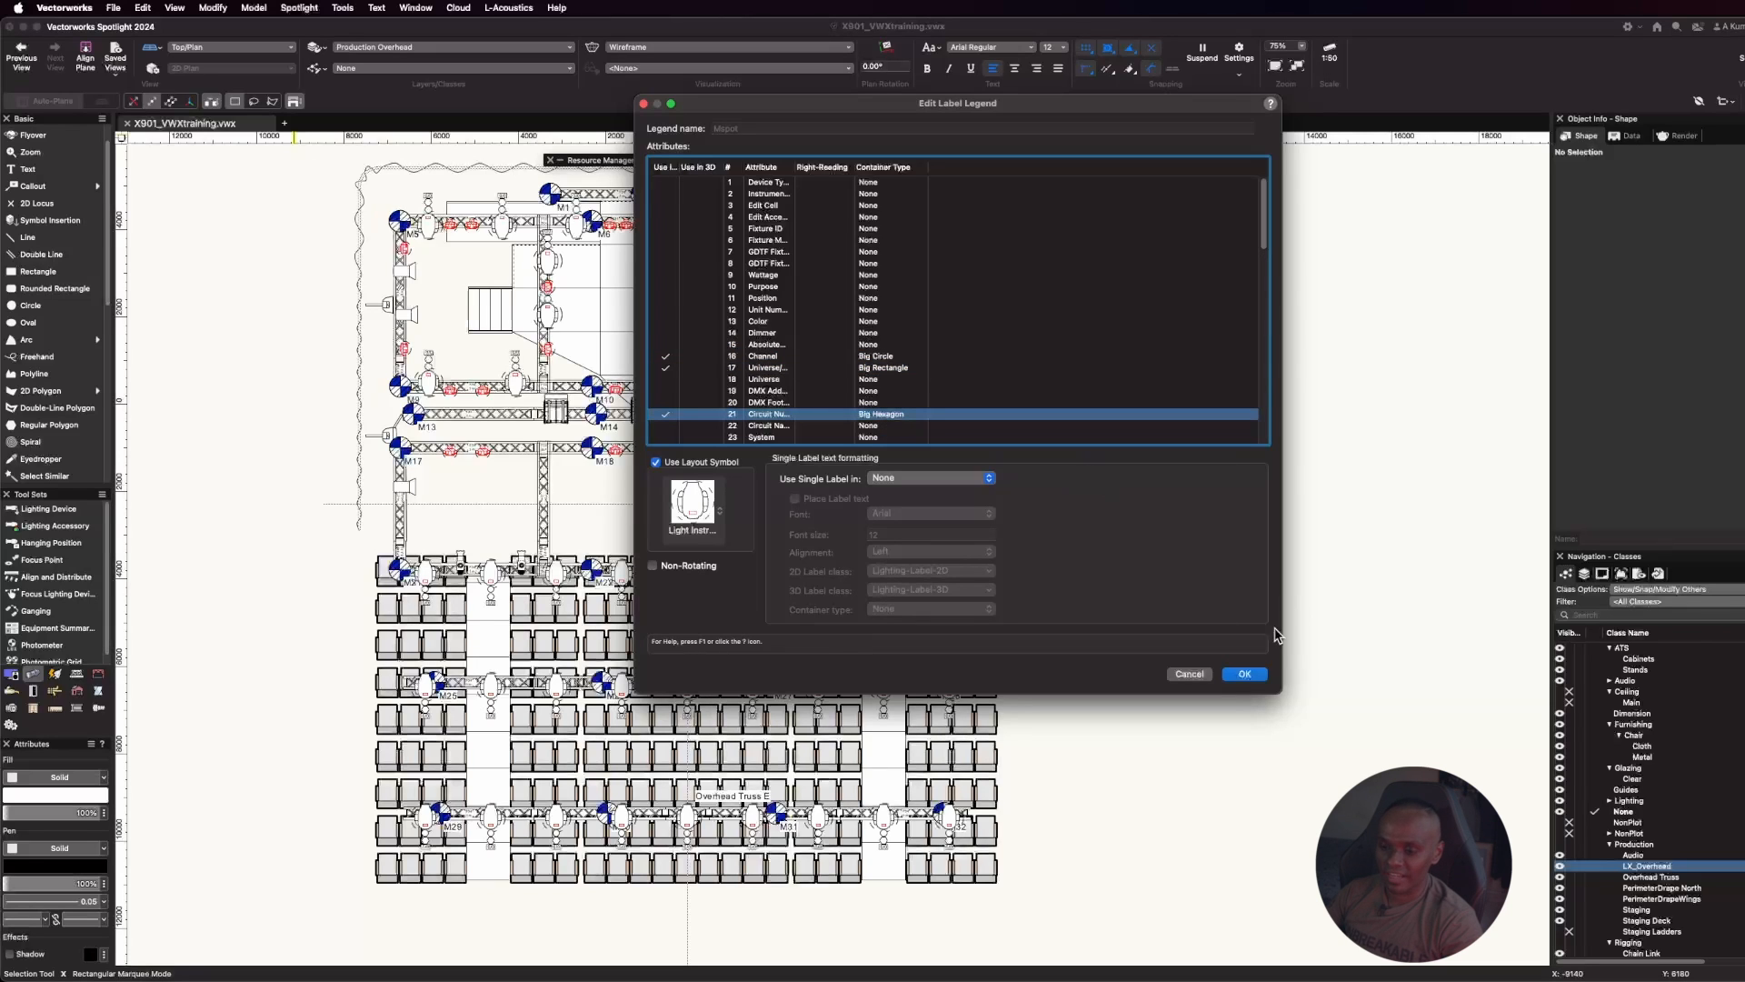
left_click(1245, 675)
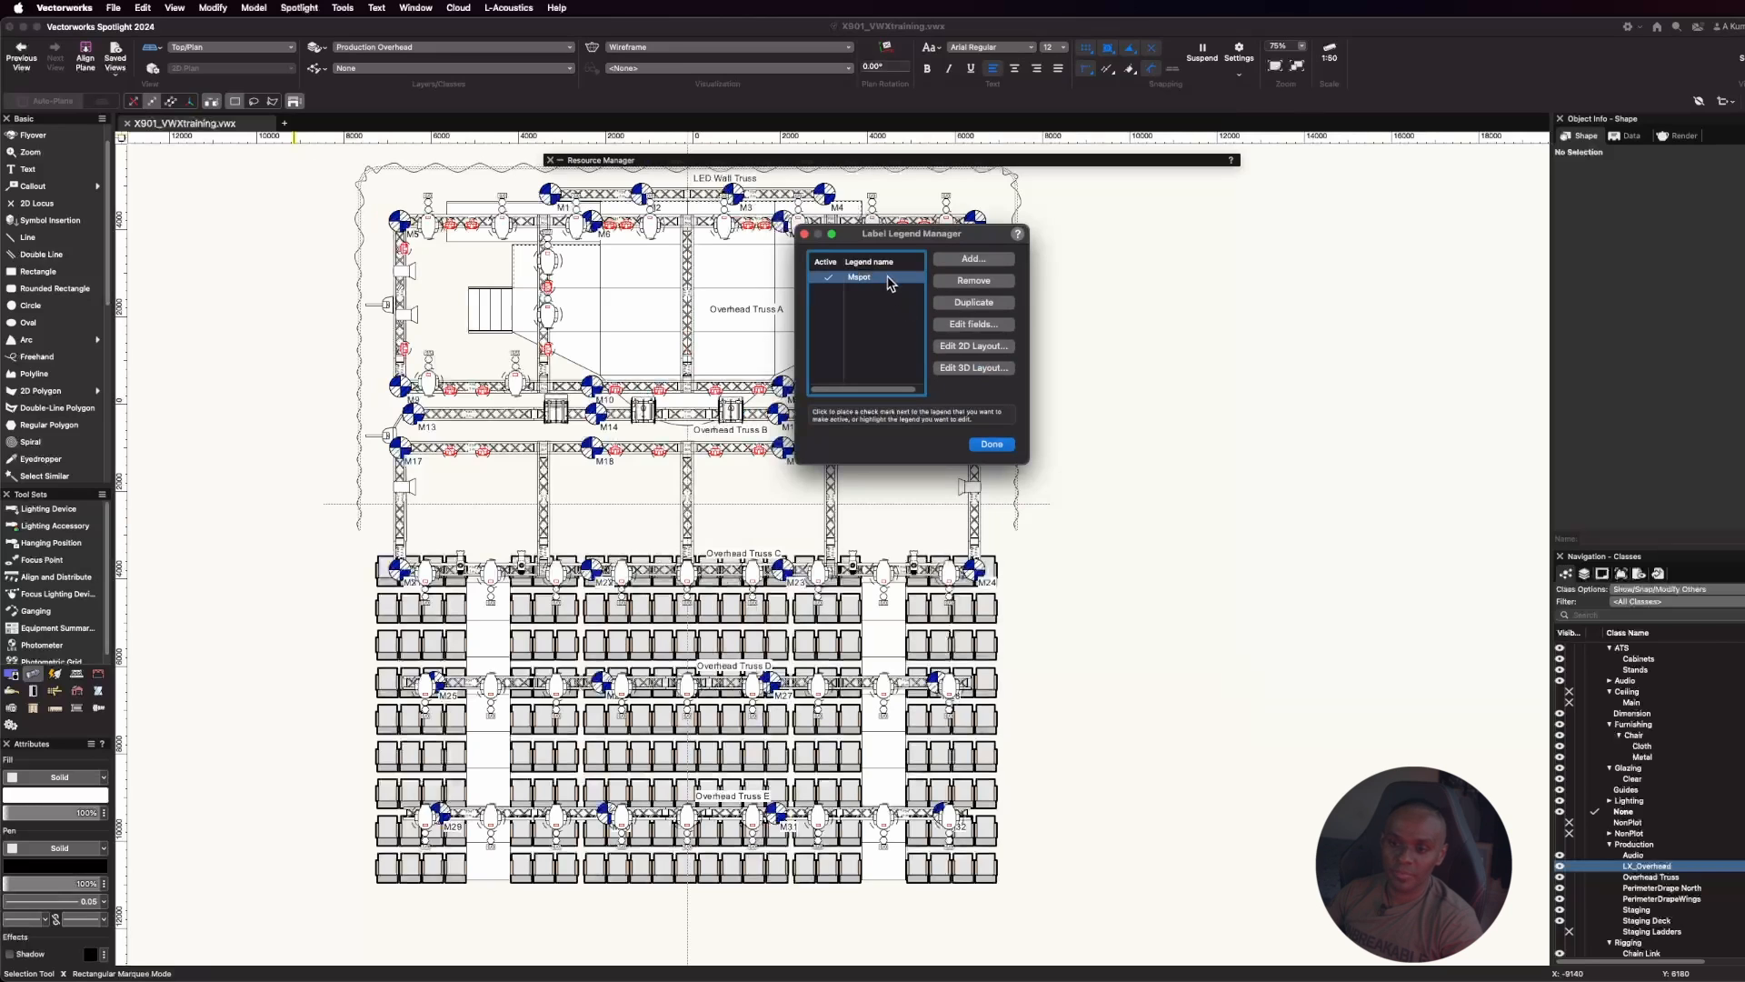
left_click(987, 348)
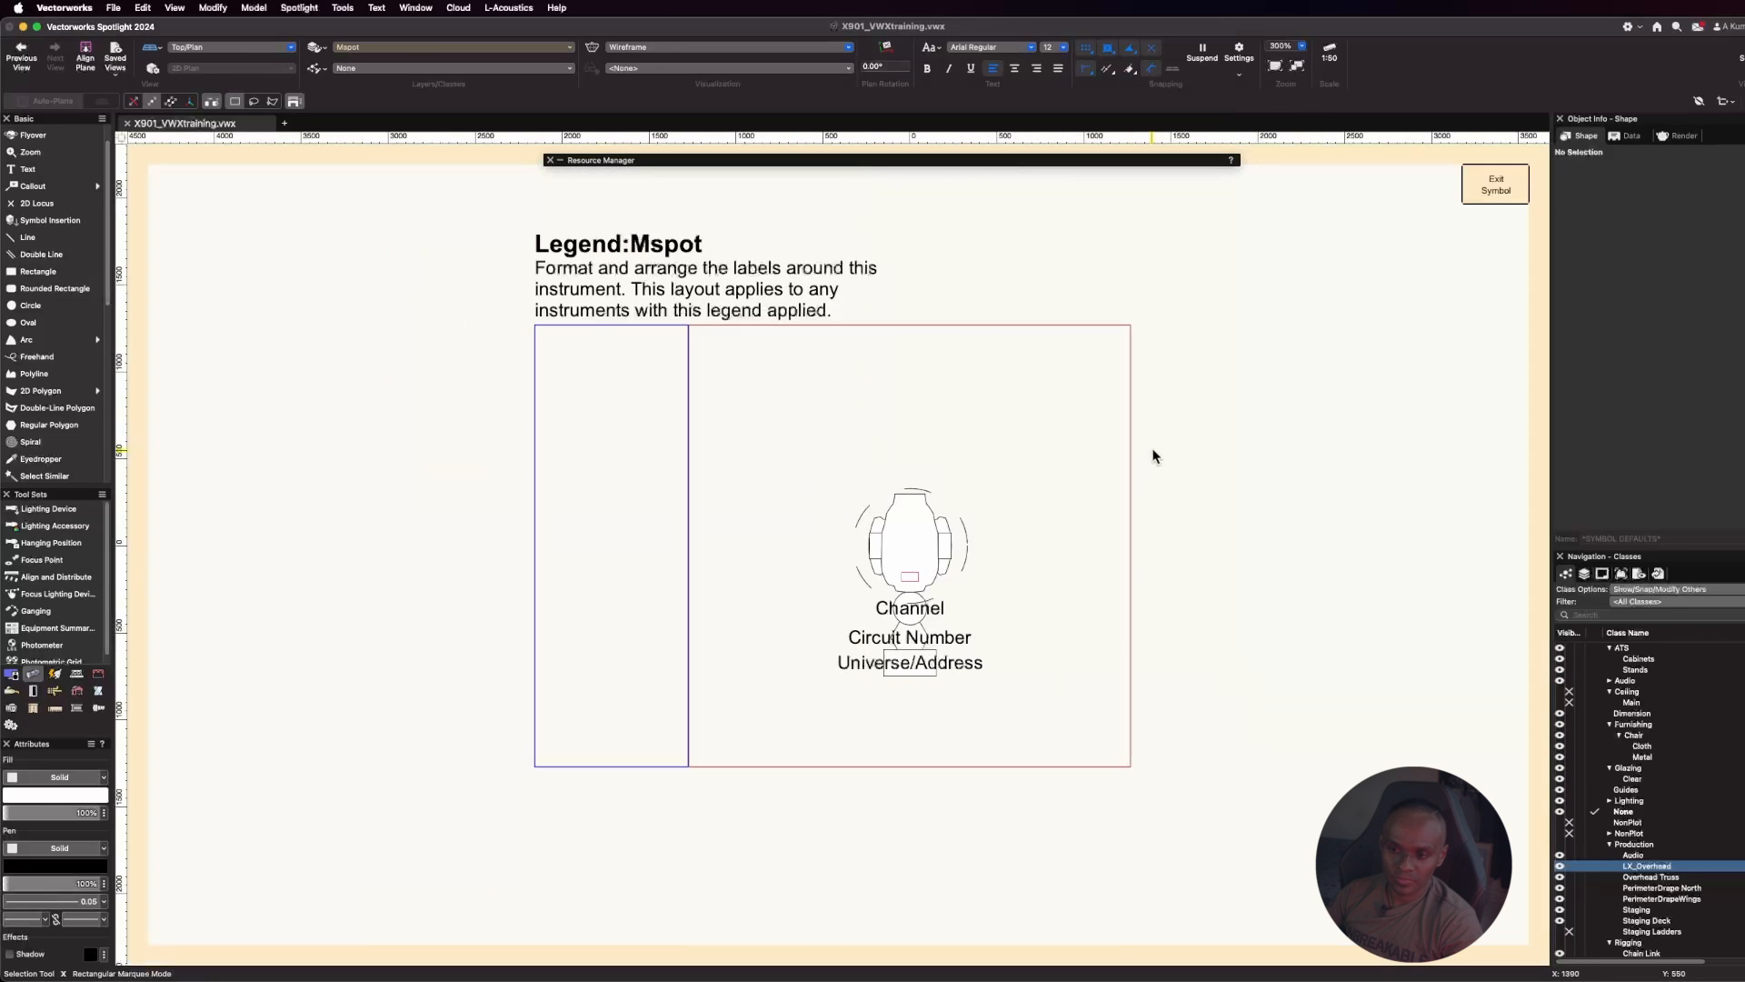
scroll(937, 669, "up", 5)
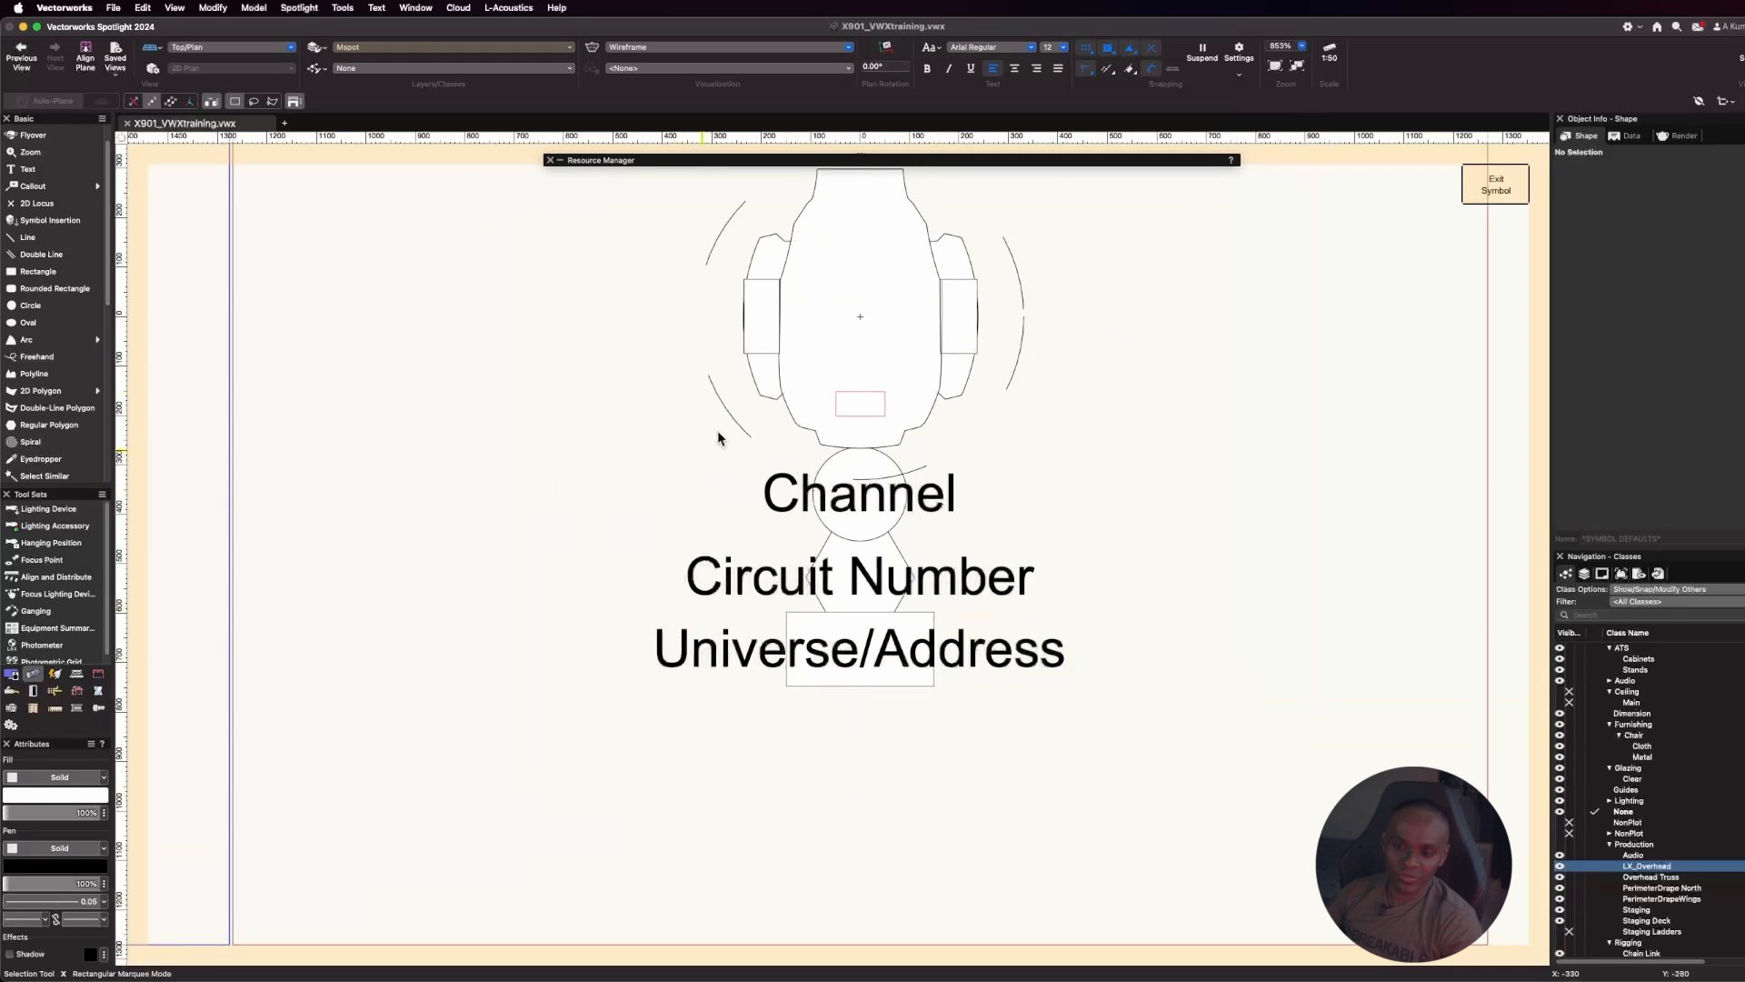
left_click_drag(534, 493, 1128, 729)
left_click_drag(860, 528, 862, 551)
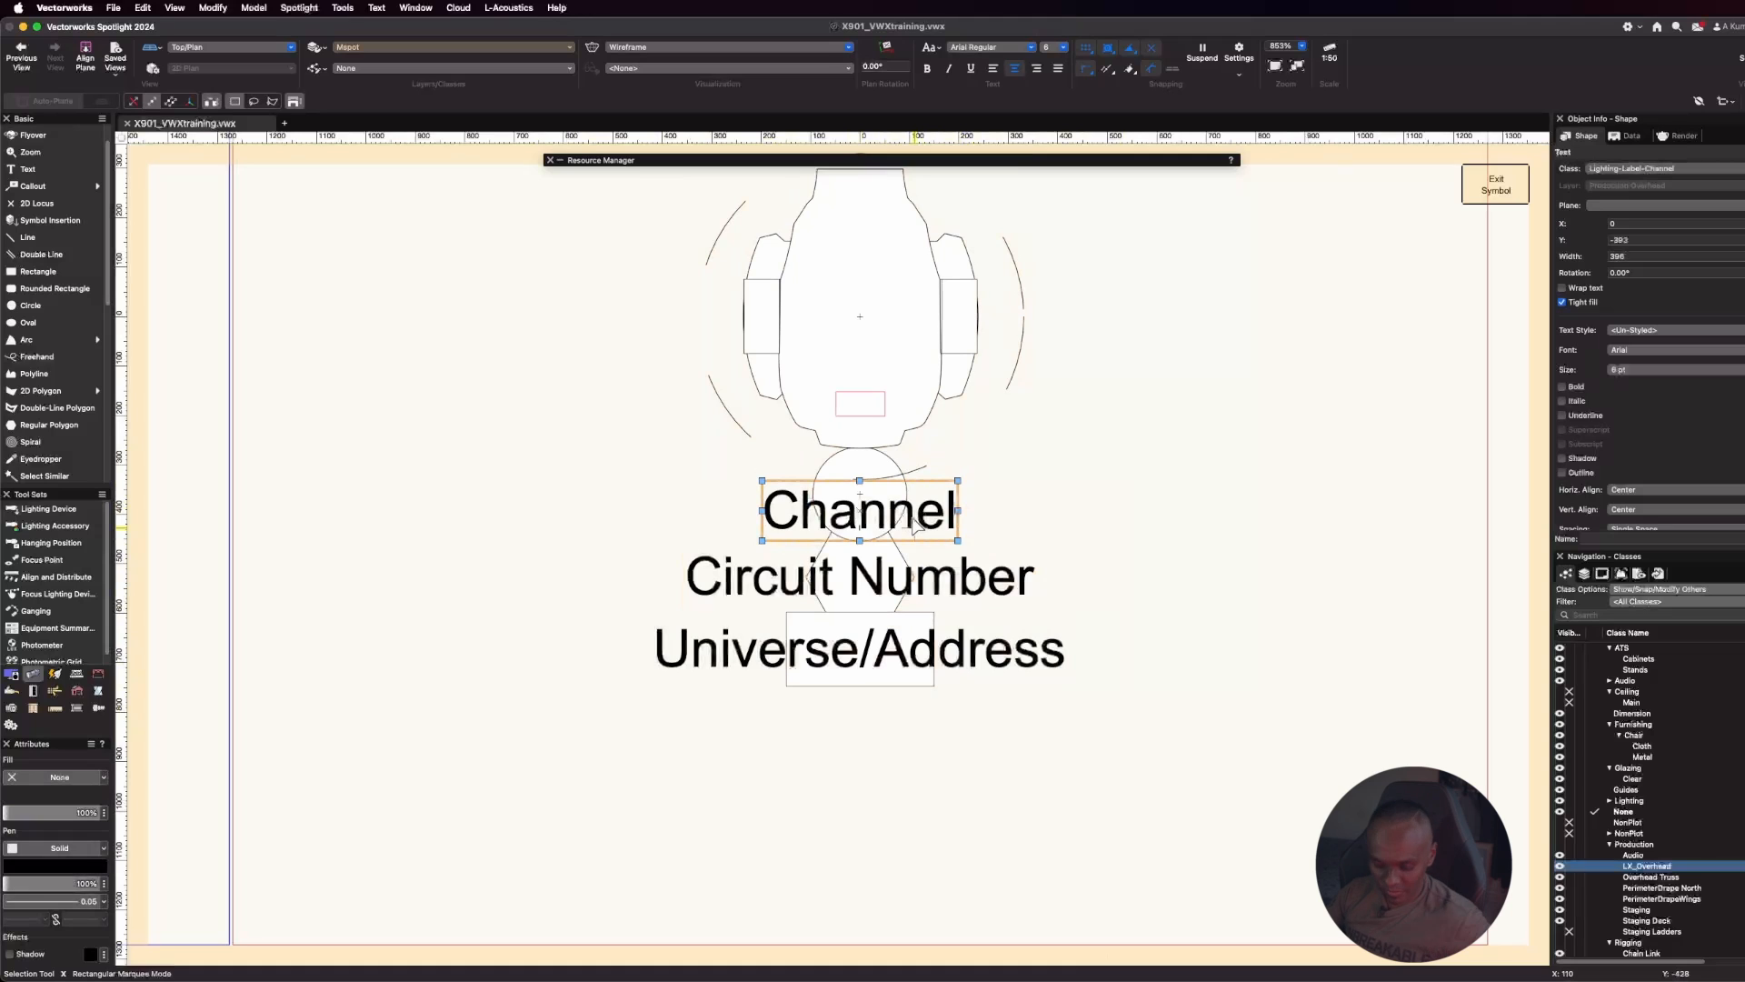
key("super+z")
left_click(635, 527)
Space out the labels by moving Circuit Number and Universe/Address down with their containers, leaving a gap below each container above
left_click_drag(476, 503, 1277, 772)
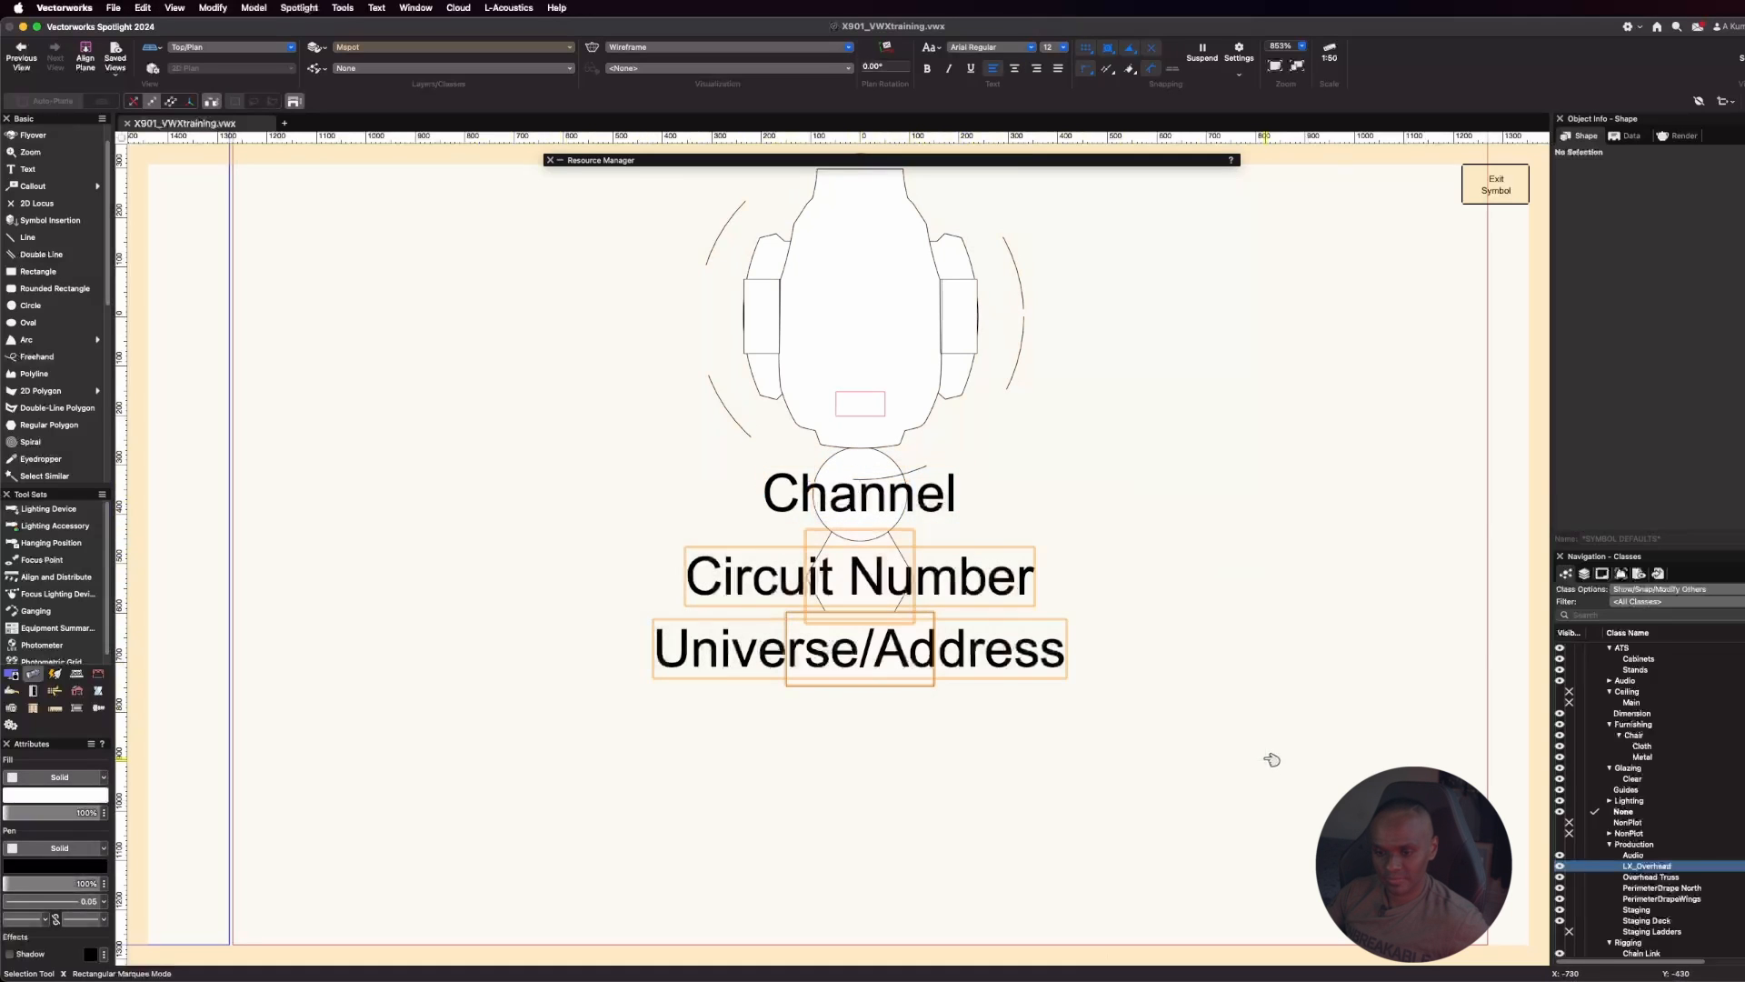
left_click_drag(860, 530, 860, 560)
left_click(1177, 531)
left_click_drag(565, 630, 1168, 779)
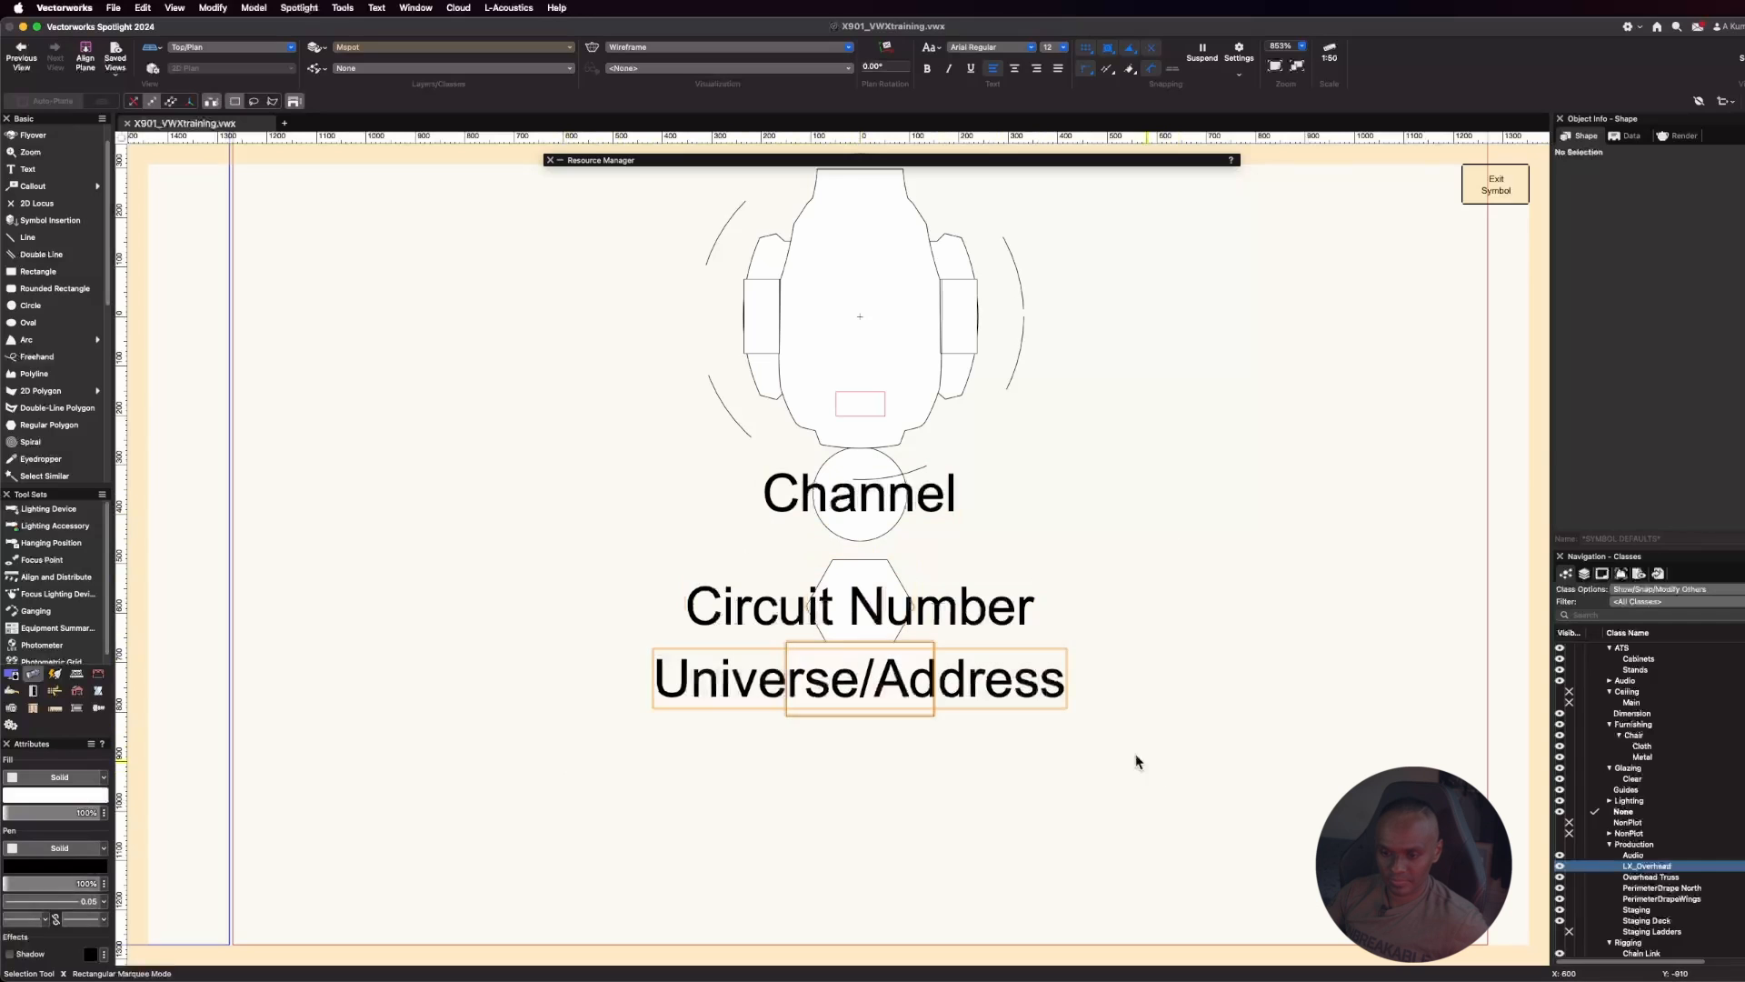
left_click_drag(859, 639, 860, 664)
left_click(1249, 627)
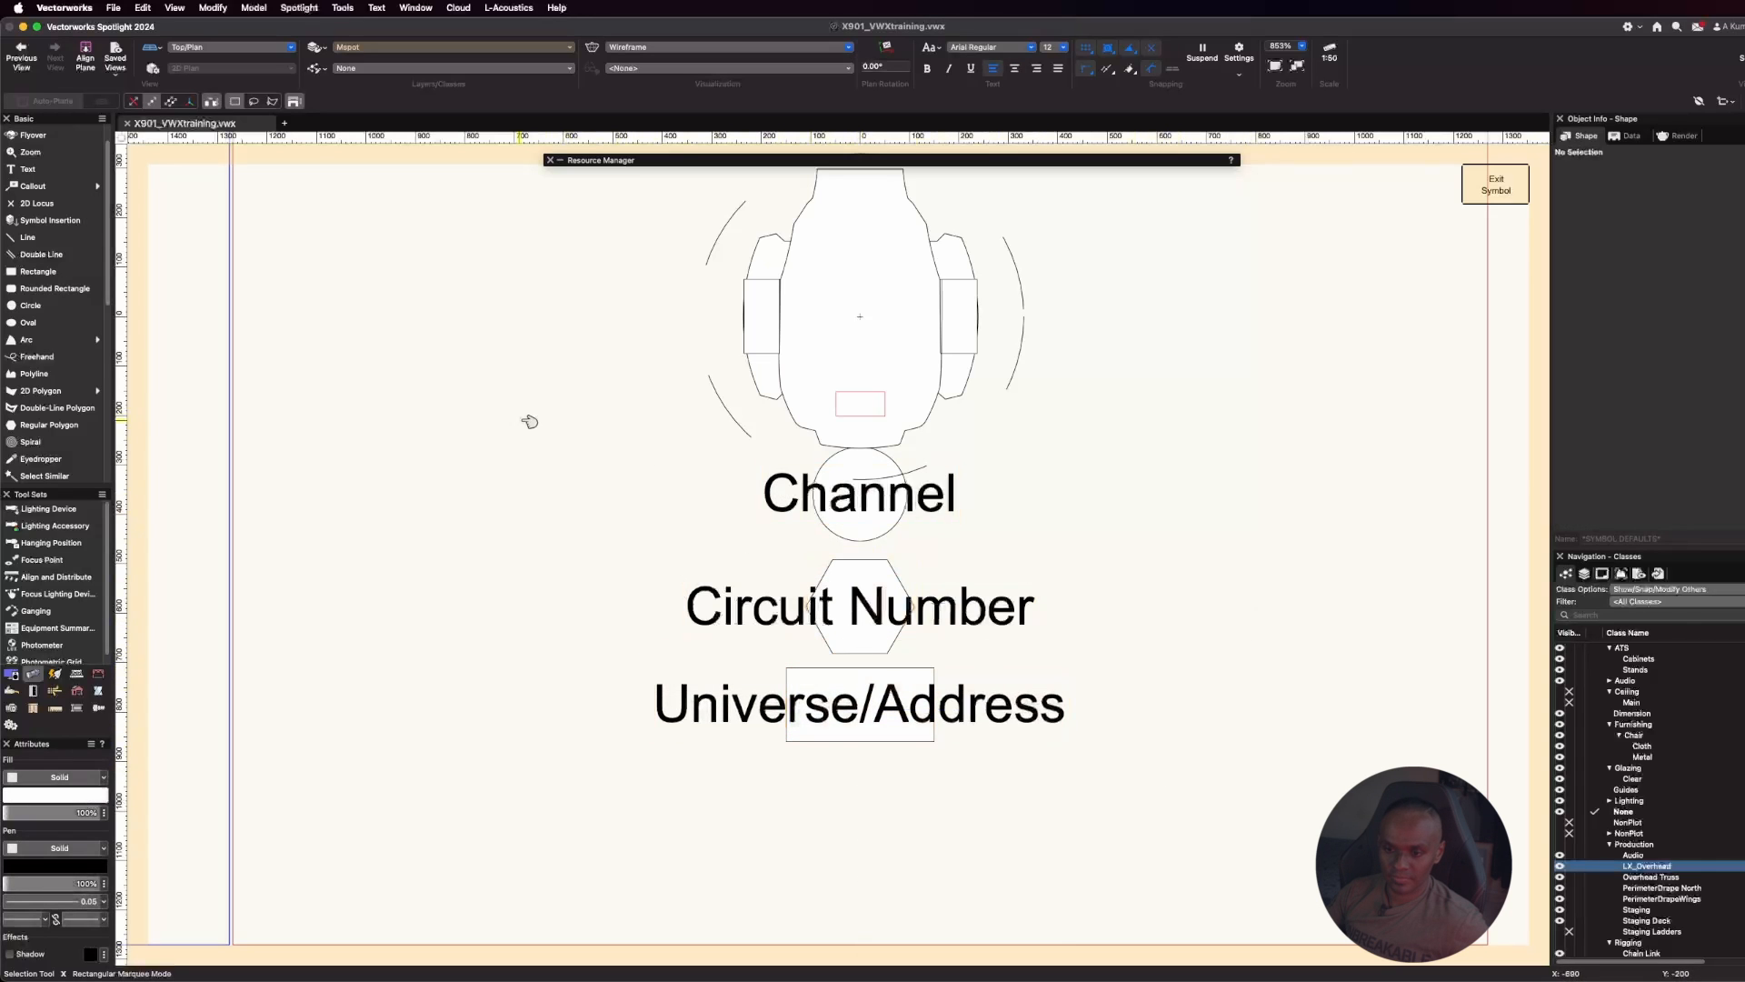
Move all three labels and their containers slightly down together, leaving a small gap below the fixture body
left_click_drag(526, 417, 1222, 789)
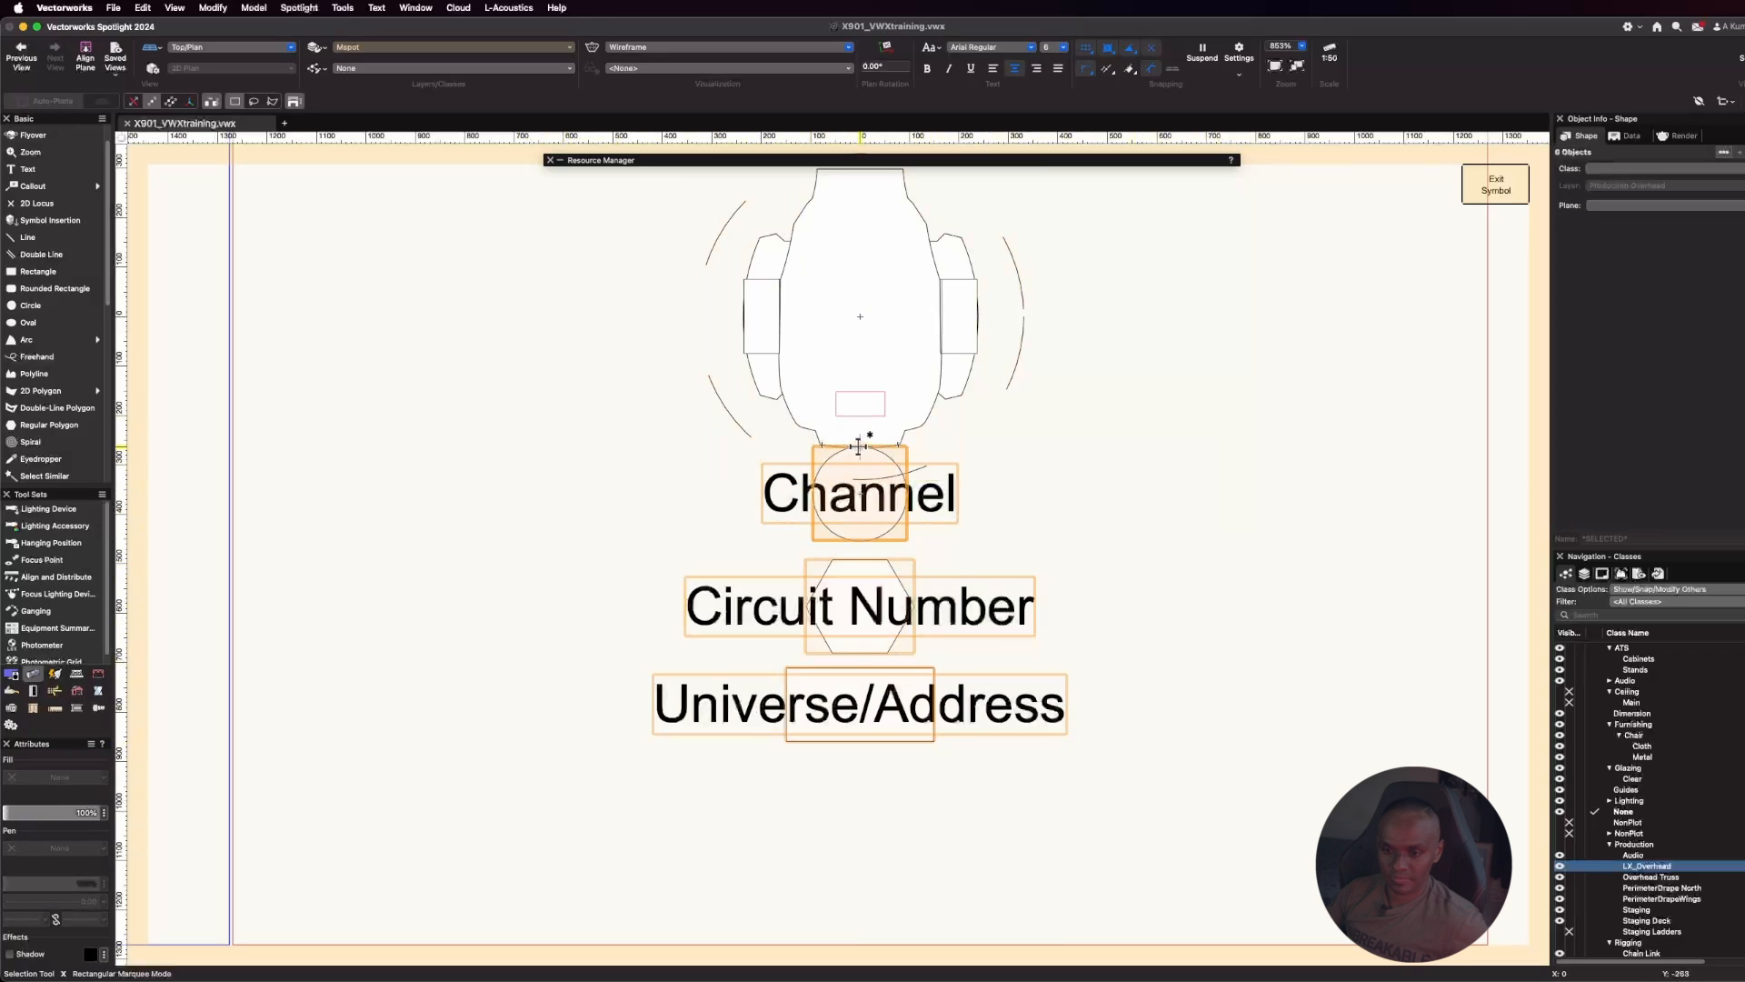
left_click_drag(859, 446, 859, 462)
left_click(1155, 473)
scroll(1043, 727, "down", 3)
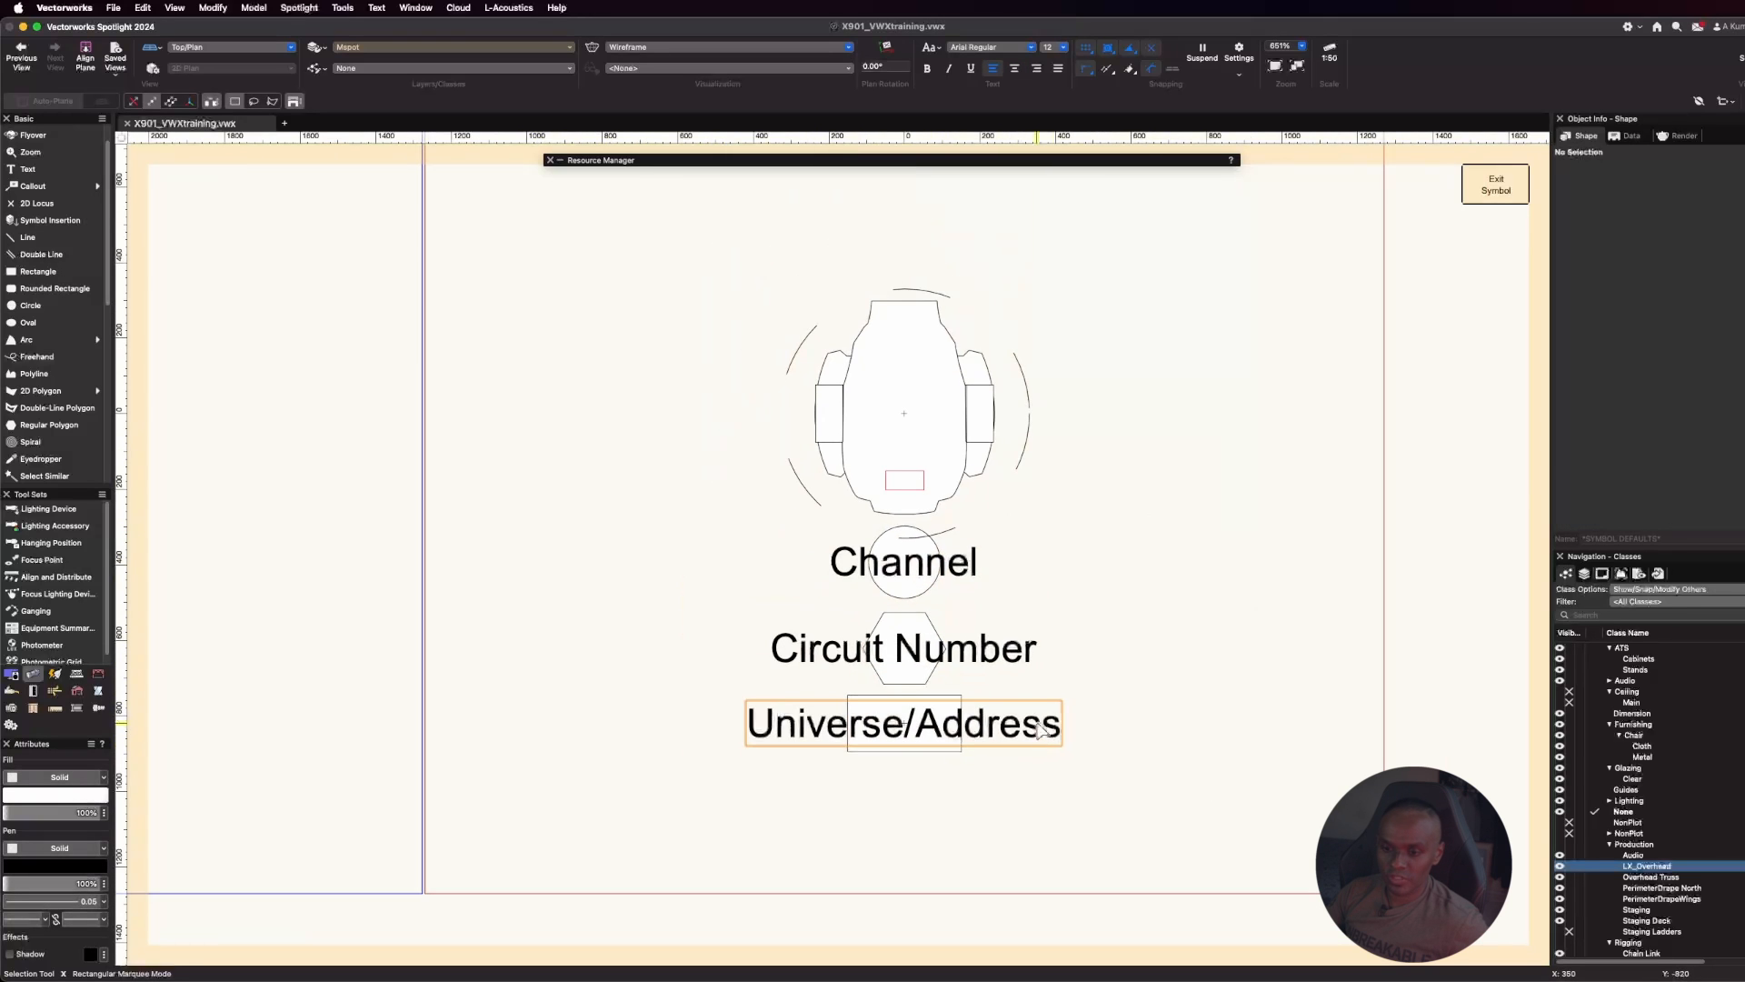
scroll(903, 641, "up", 3)
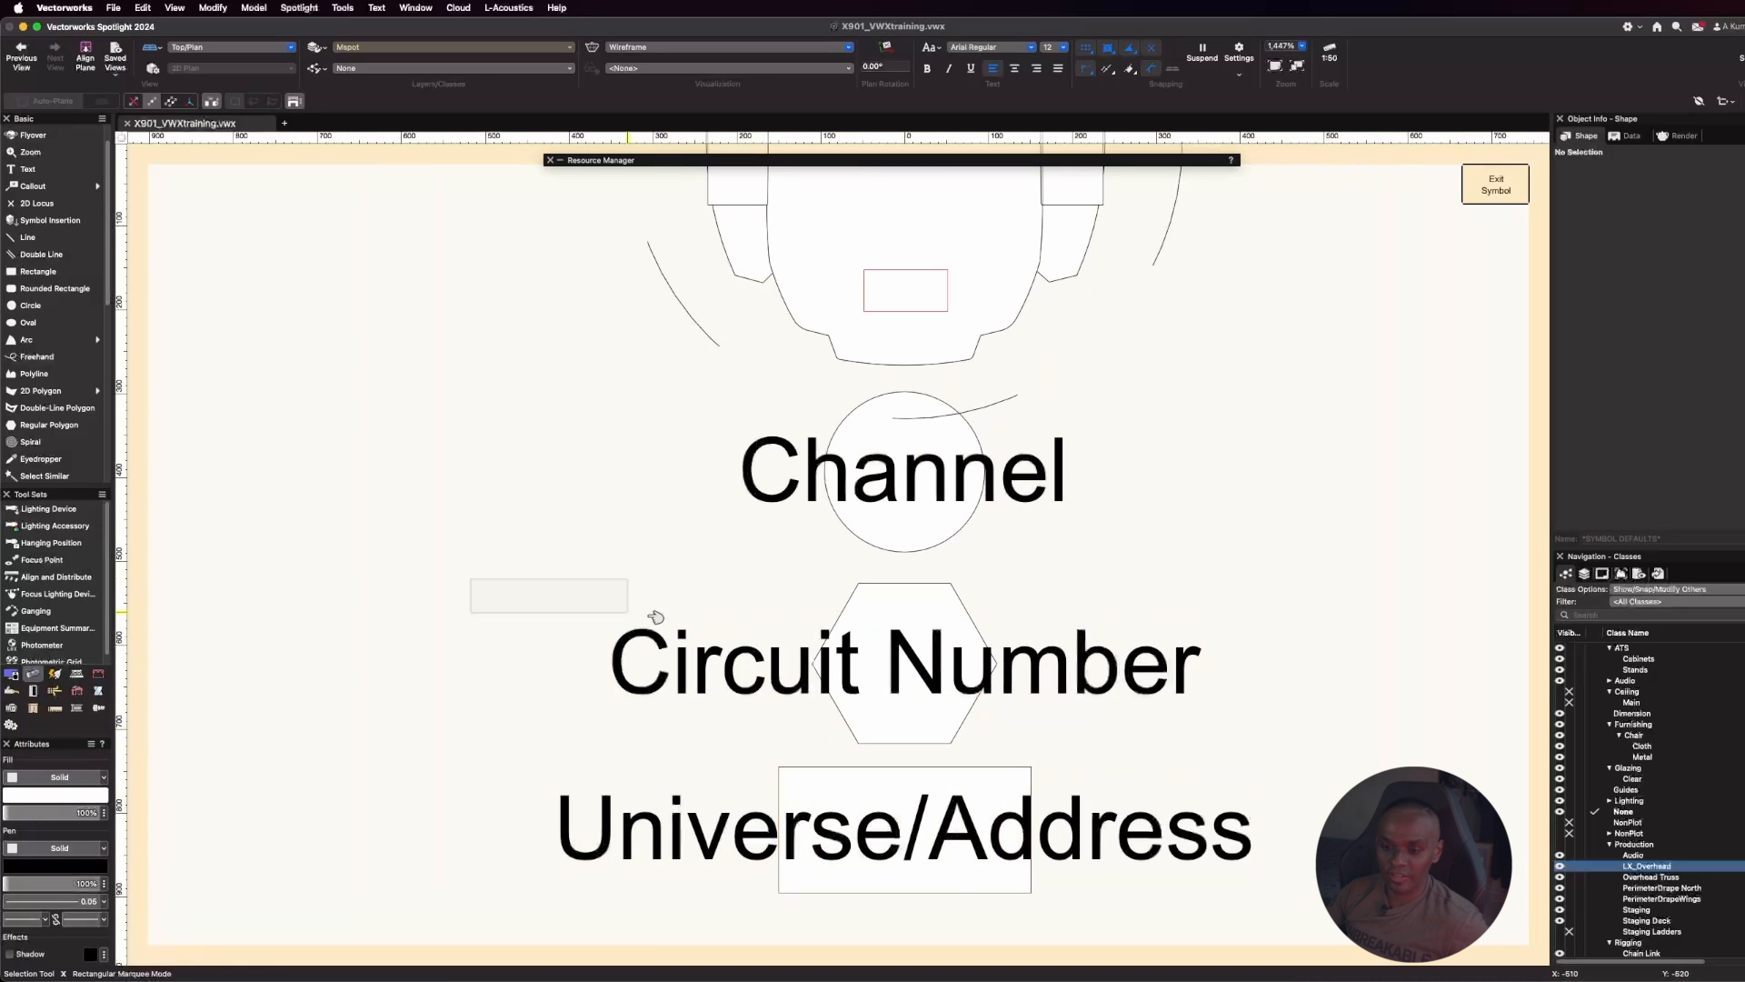
Move the Circuit Number label and its hexagon slightly up to even out the spacing between the three containers
left_click_drag(656, 617, 1299, 769)
scroll(900, 586, "up", 2)
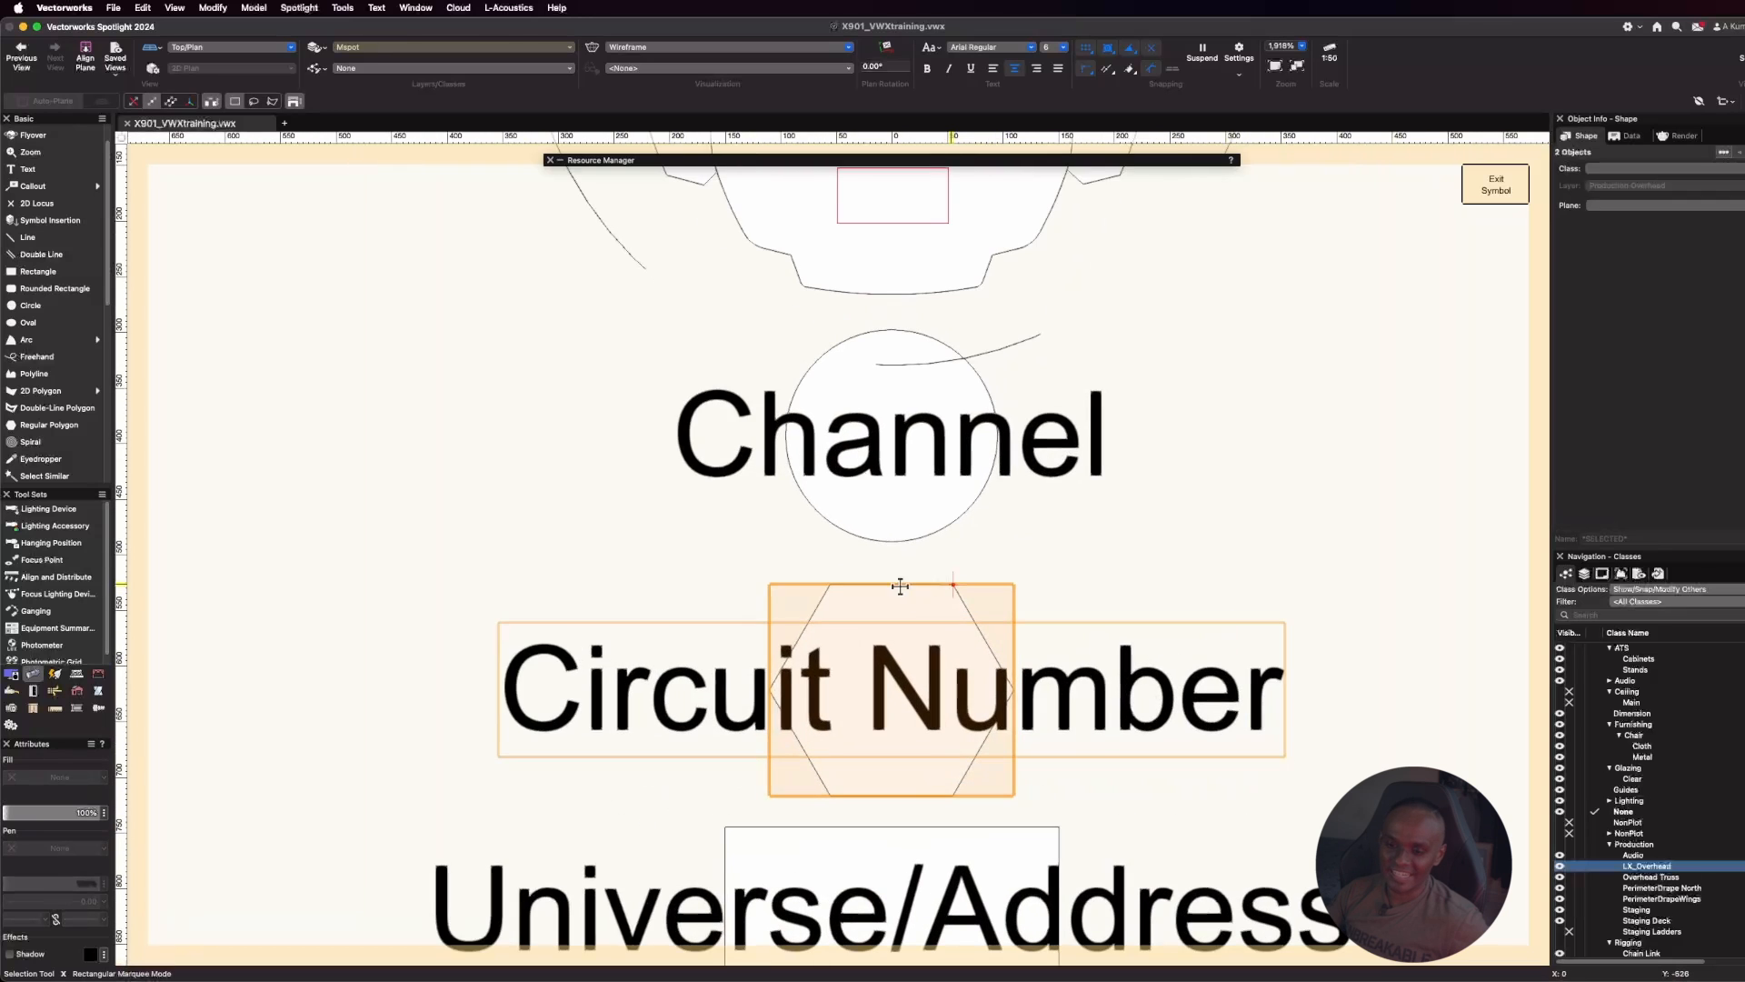
left_click_drag(899, 585, 892, 574)
left_click(1244, 543)
scroll(1242, 622, "down", 3)
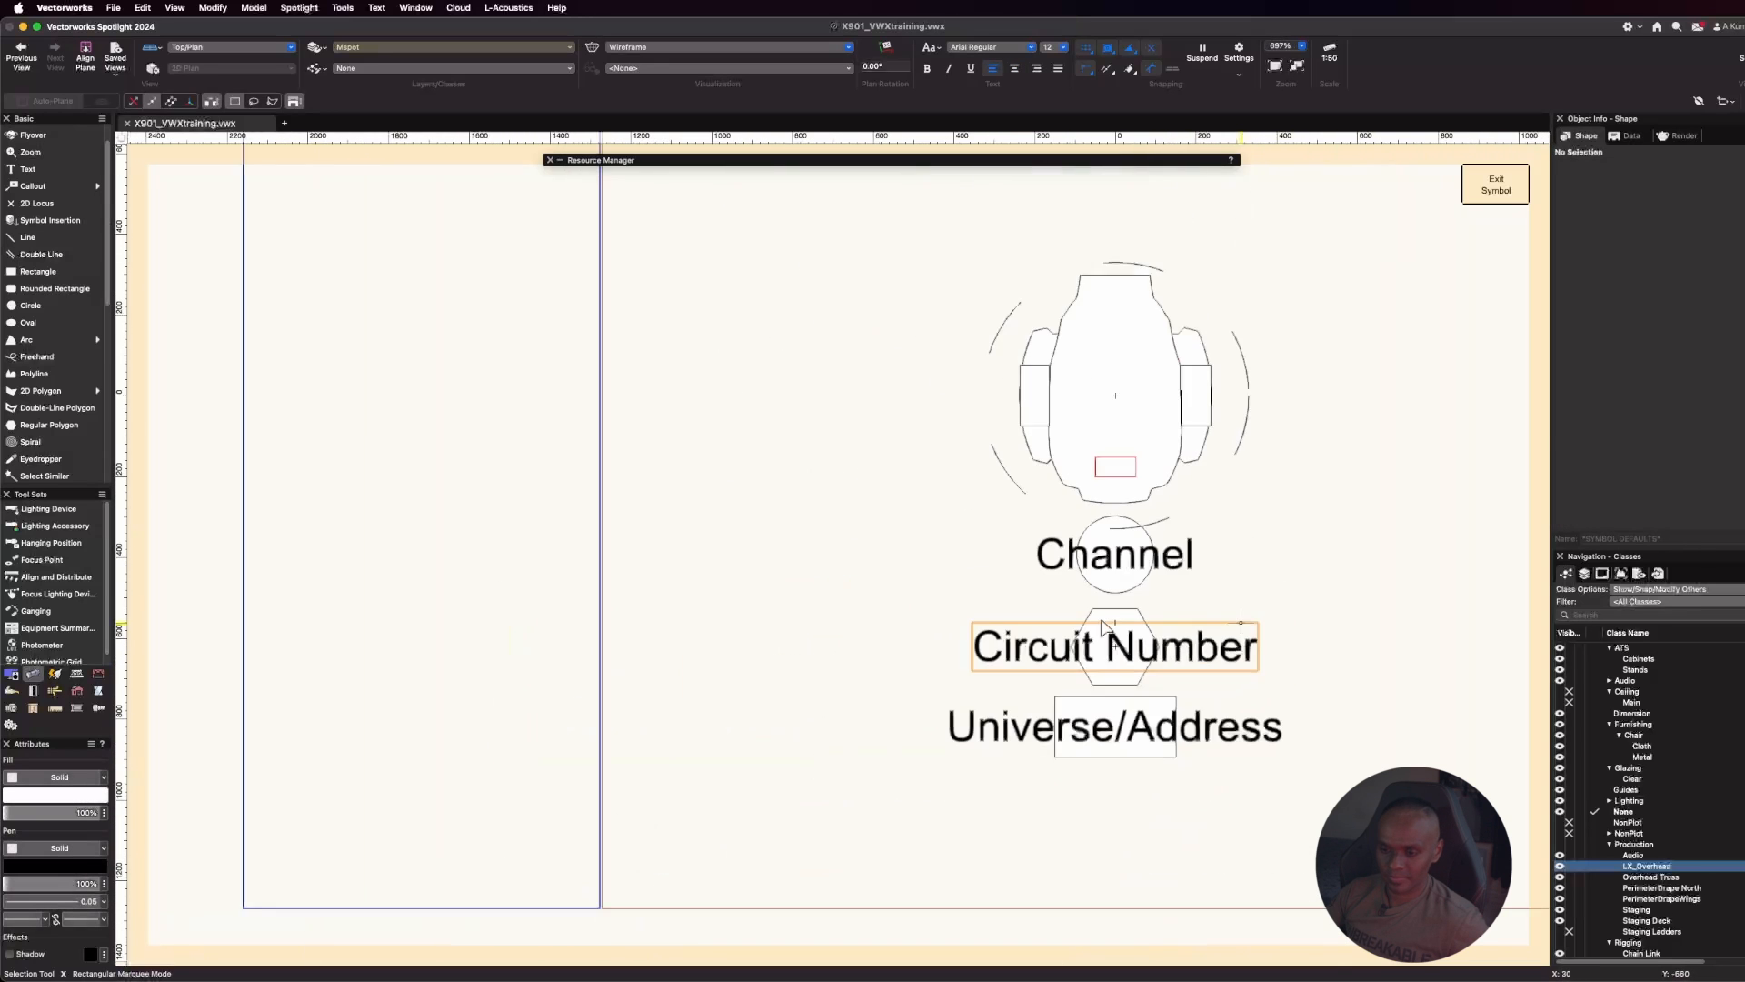
scroll(841, 691, "down", 1)
scroll(1368, 668, "up", 1)
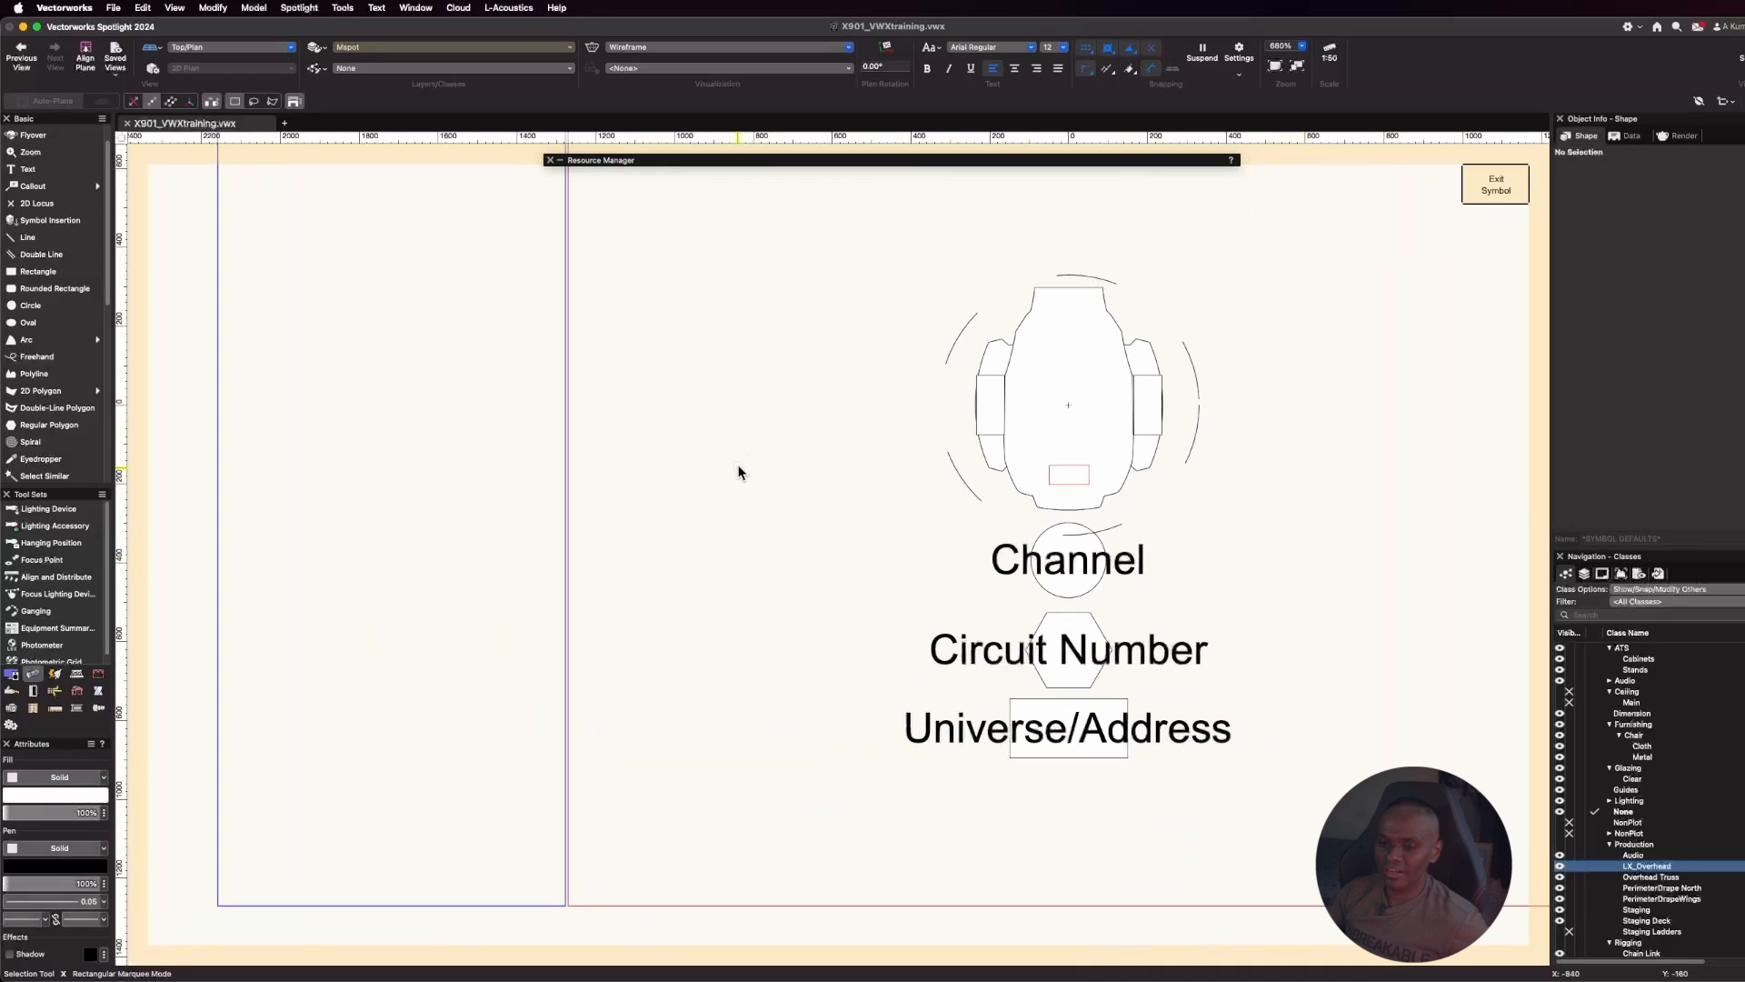
Centre-align the three labels and their containers on one vertical axis, and exit the Mspot legend layout
left_click_drag(738, 472, 1326, 815)
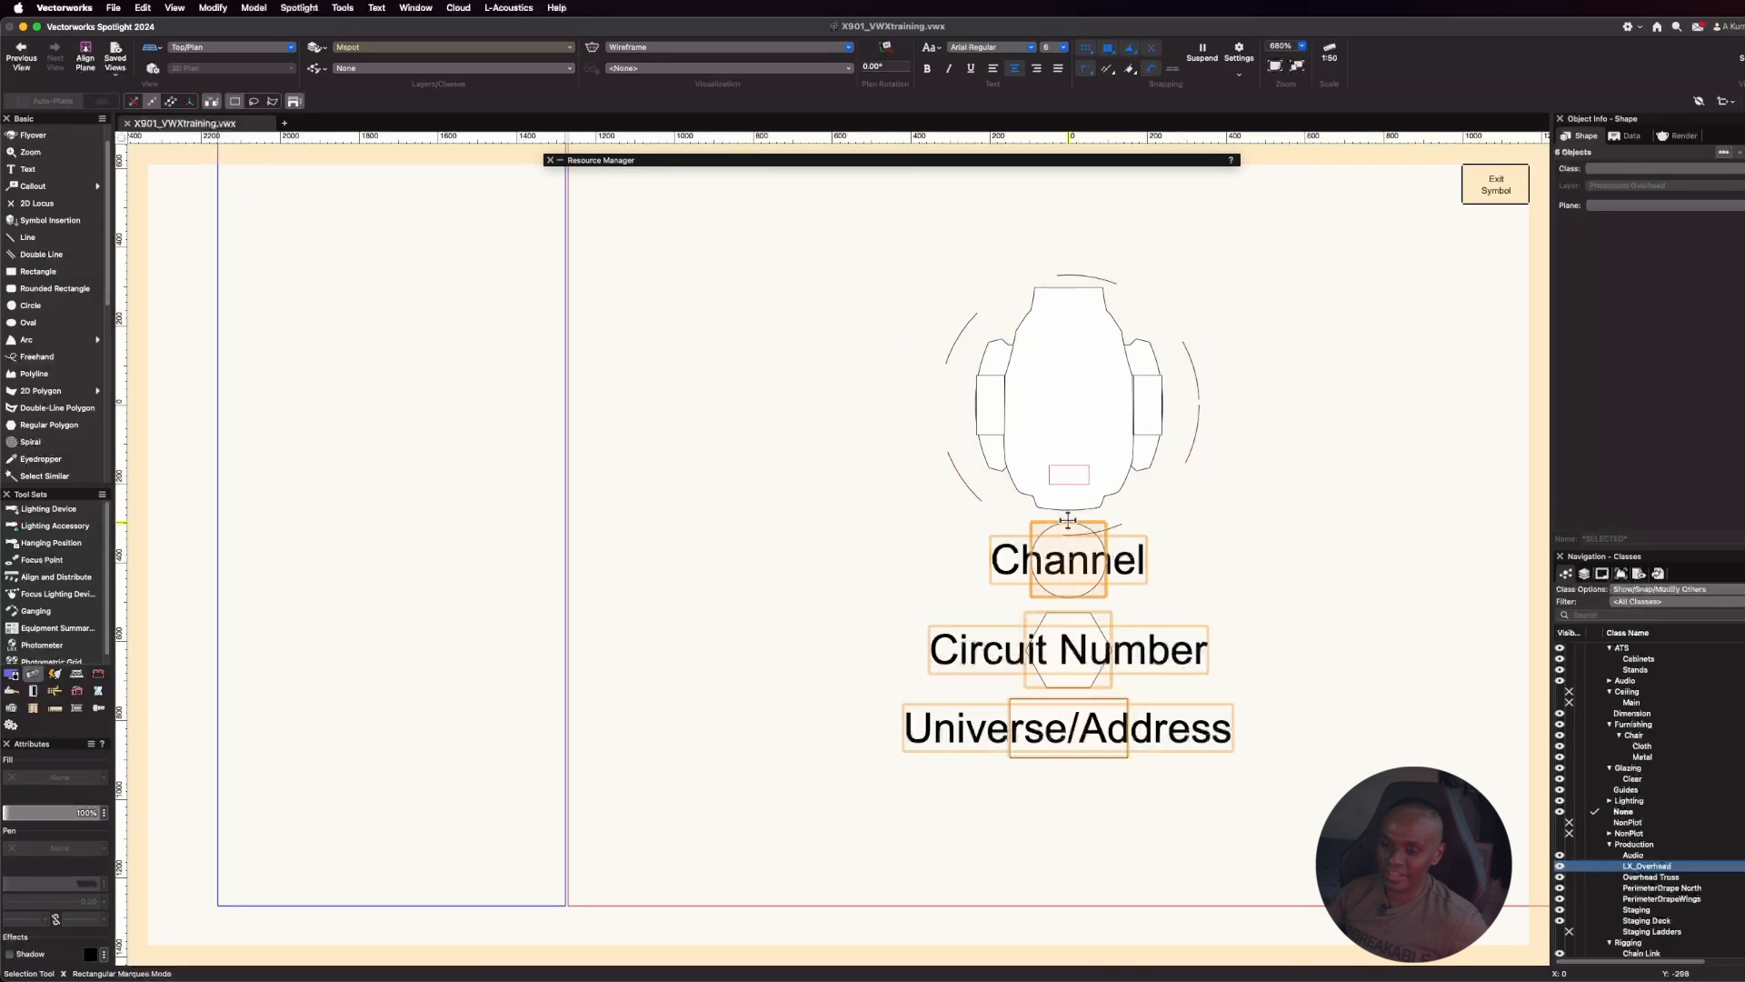
right_click(1068, 520)
mouse_move(1151, 847)
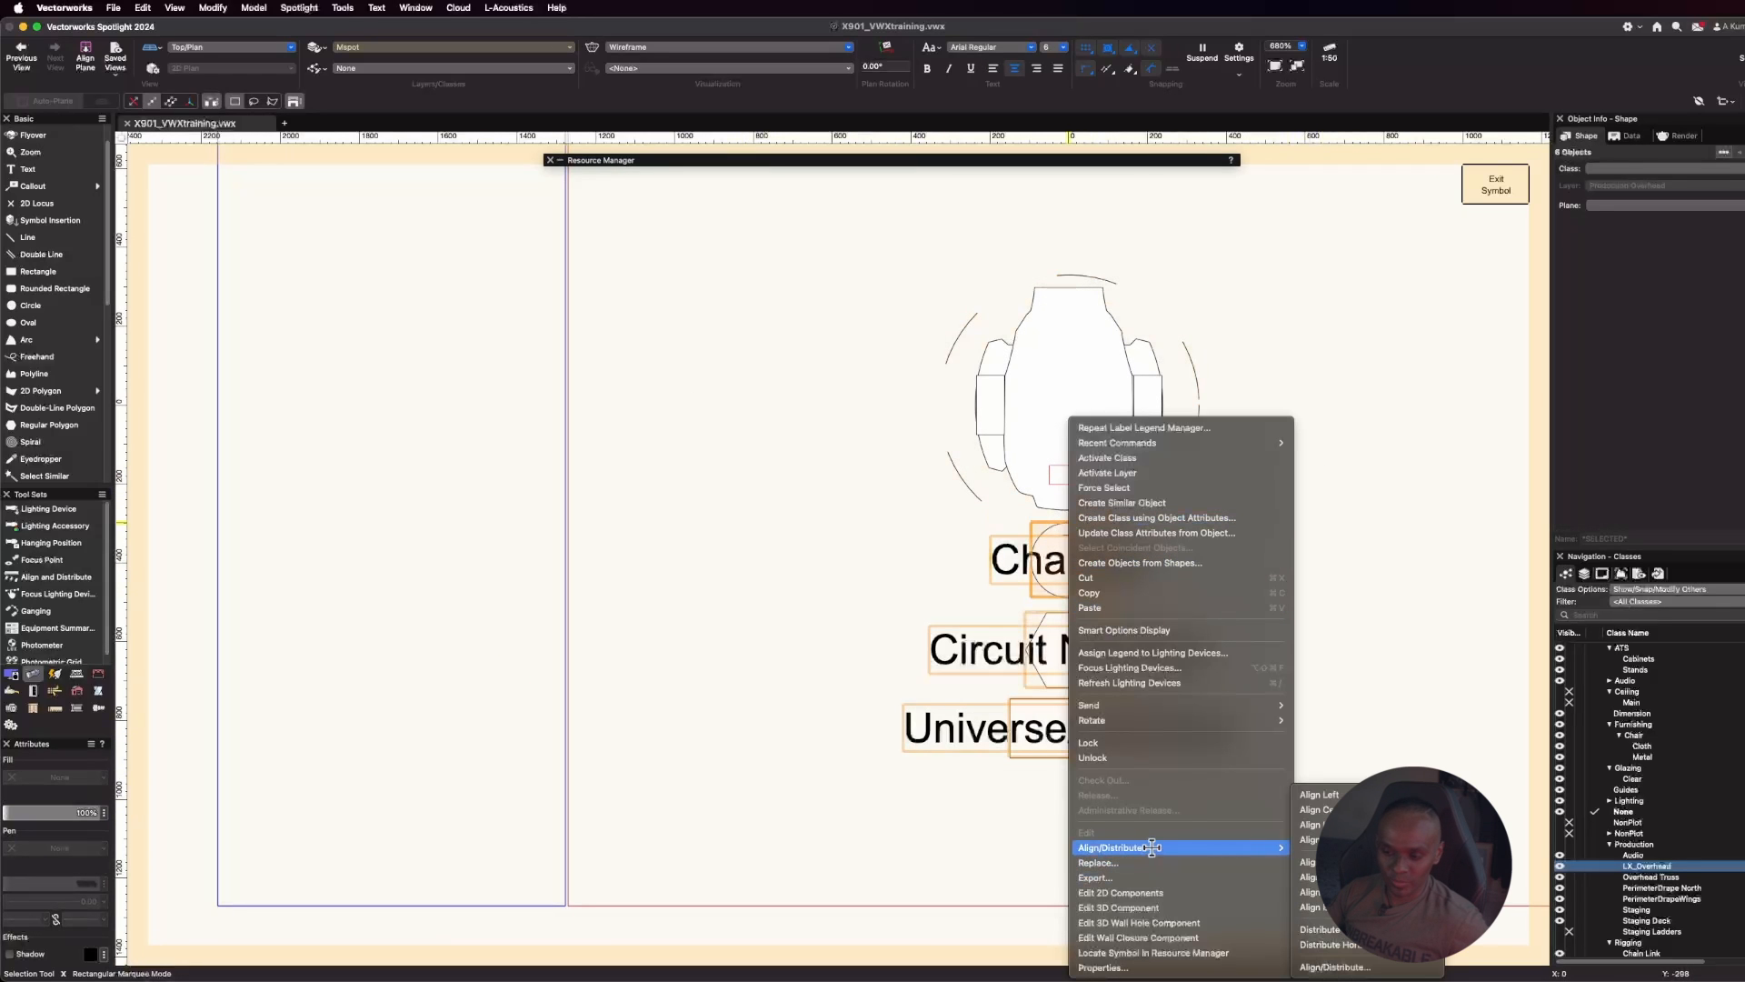
left_click(1313, 824)
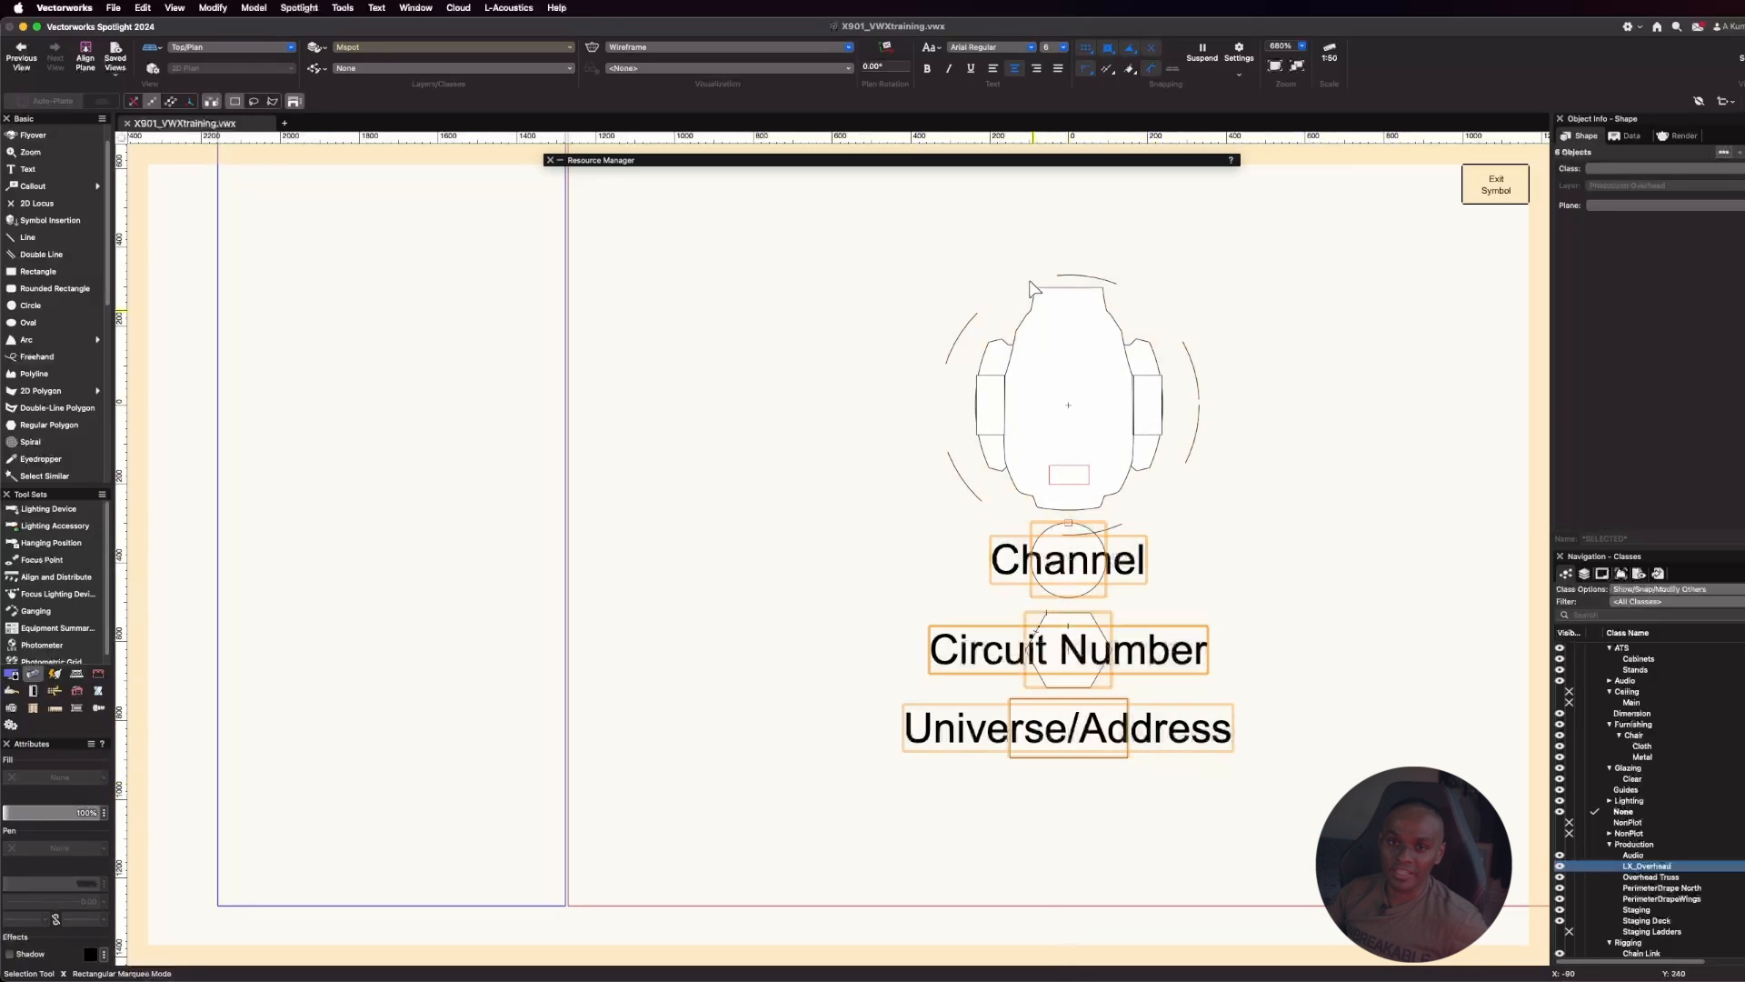
left_click(1484, 188)
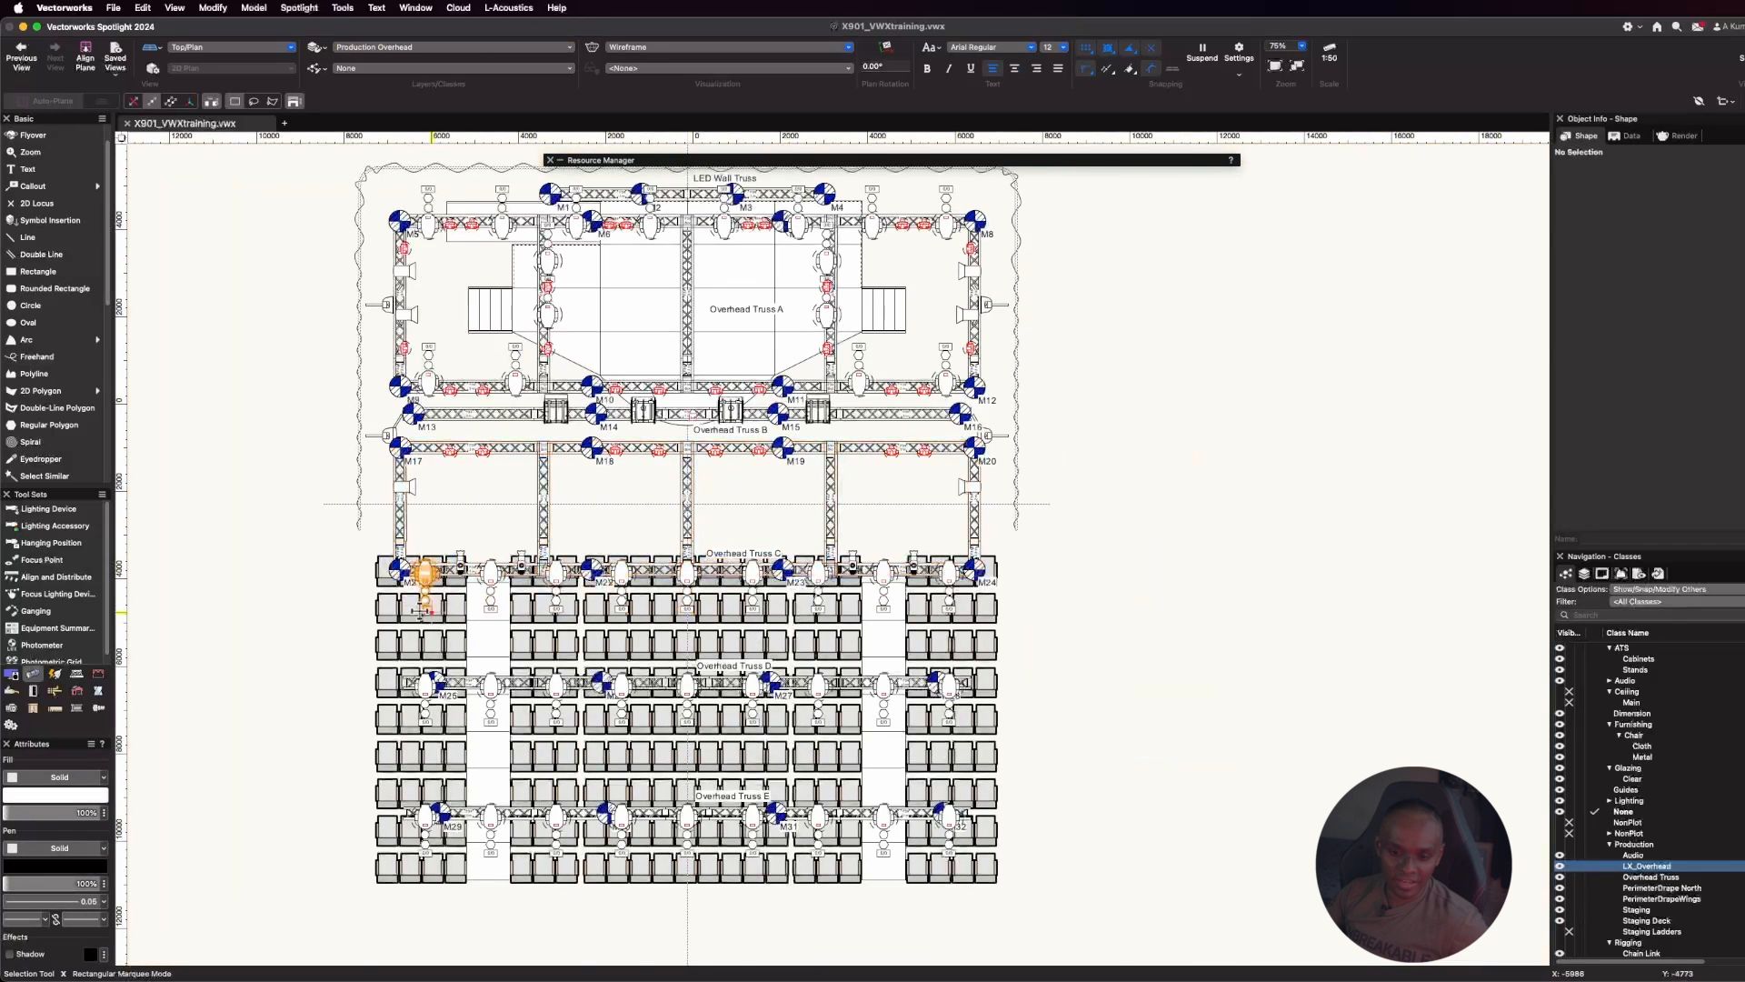
Duplicate the Mspot label legend and name the copy Mwash
scroll(418, 604, "up", 3)
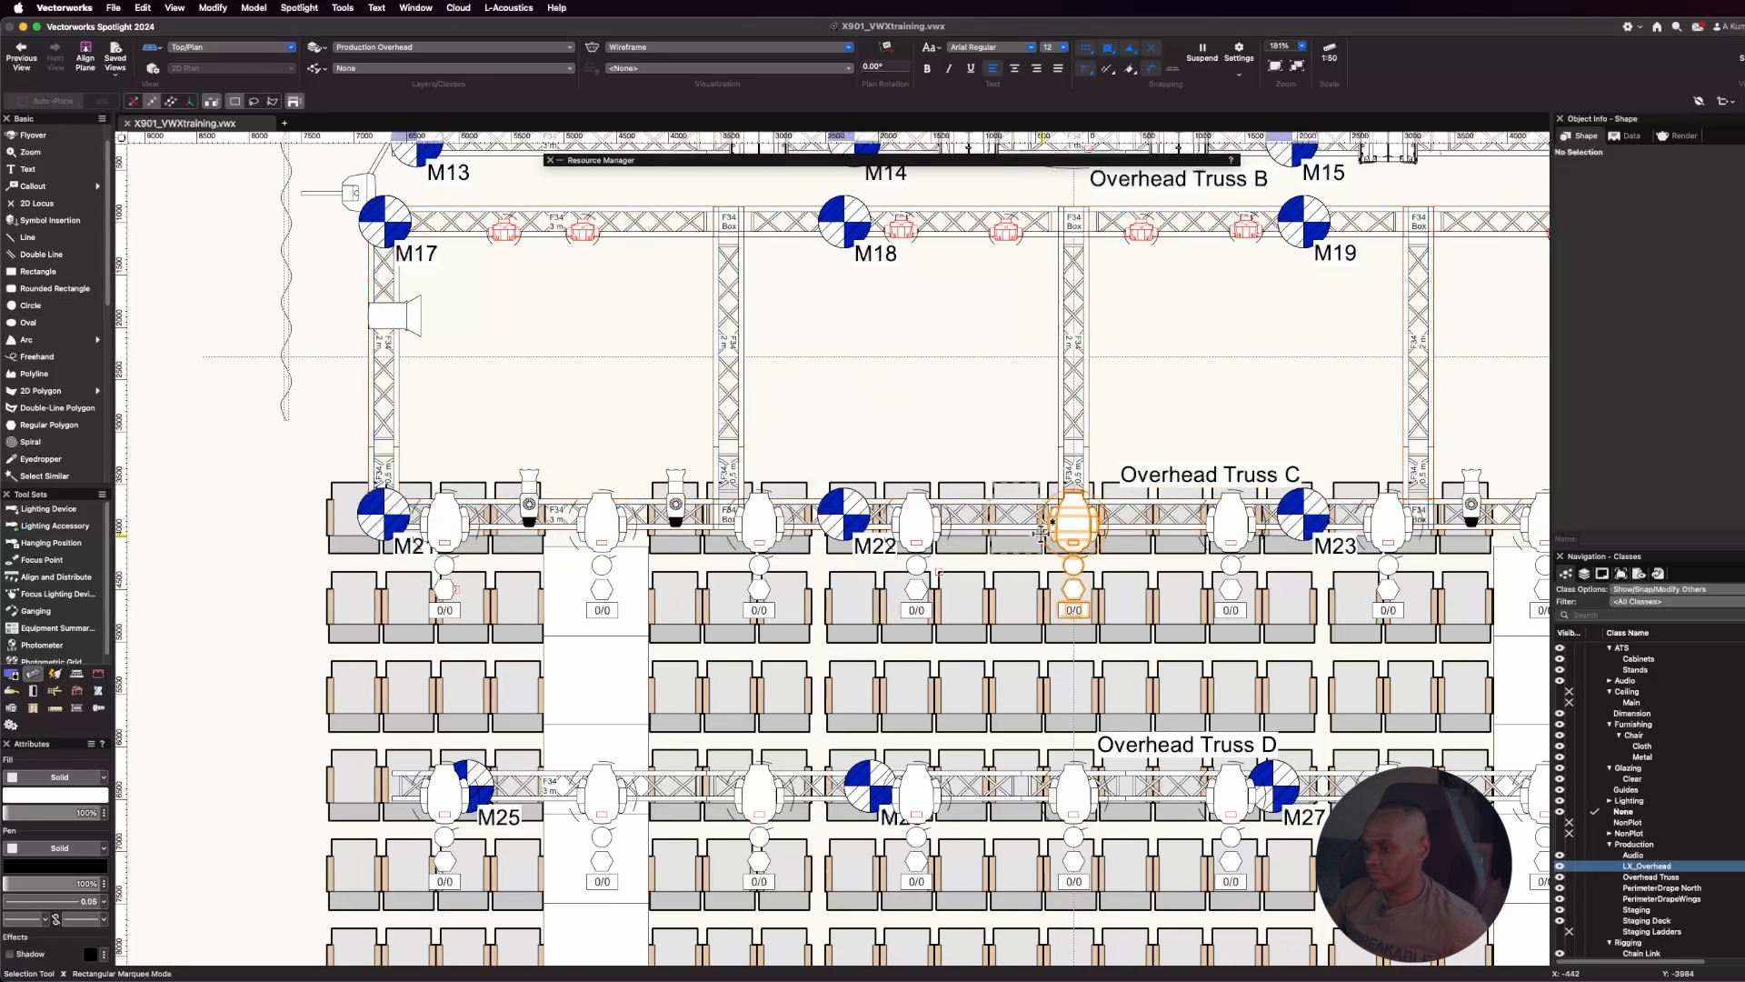
scroll(868, 582, "down", 1)
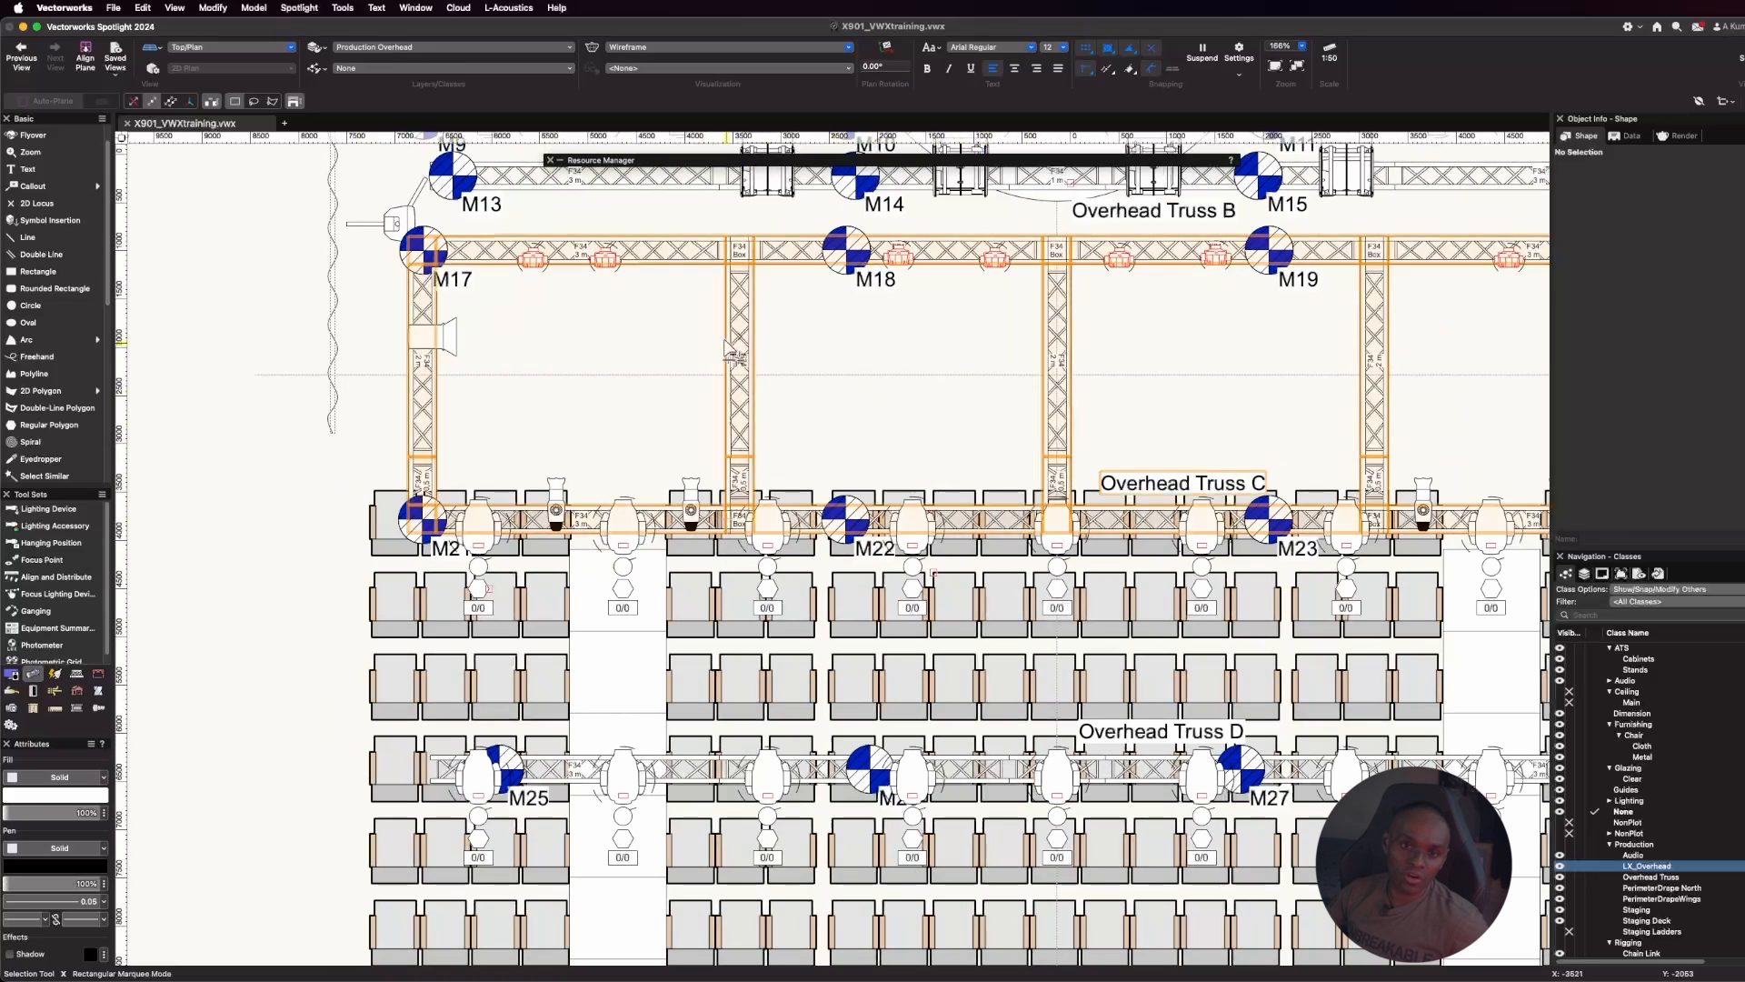
left_click(314, 7)
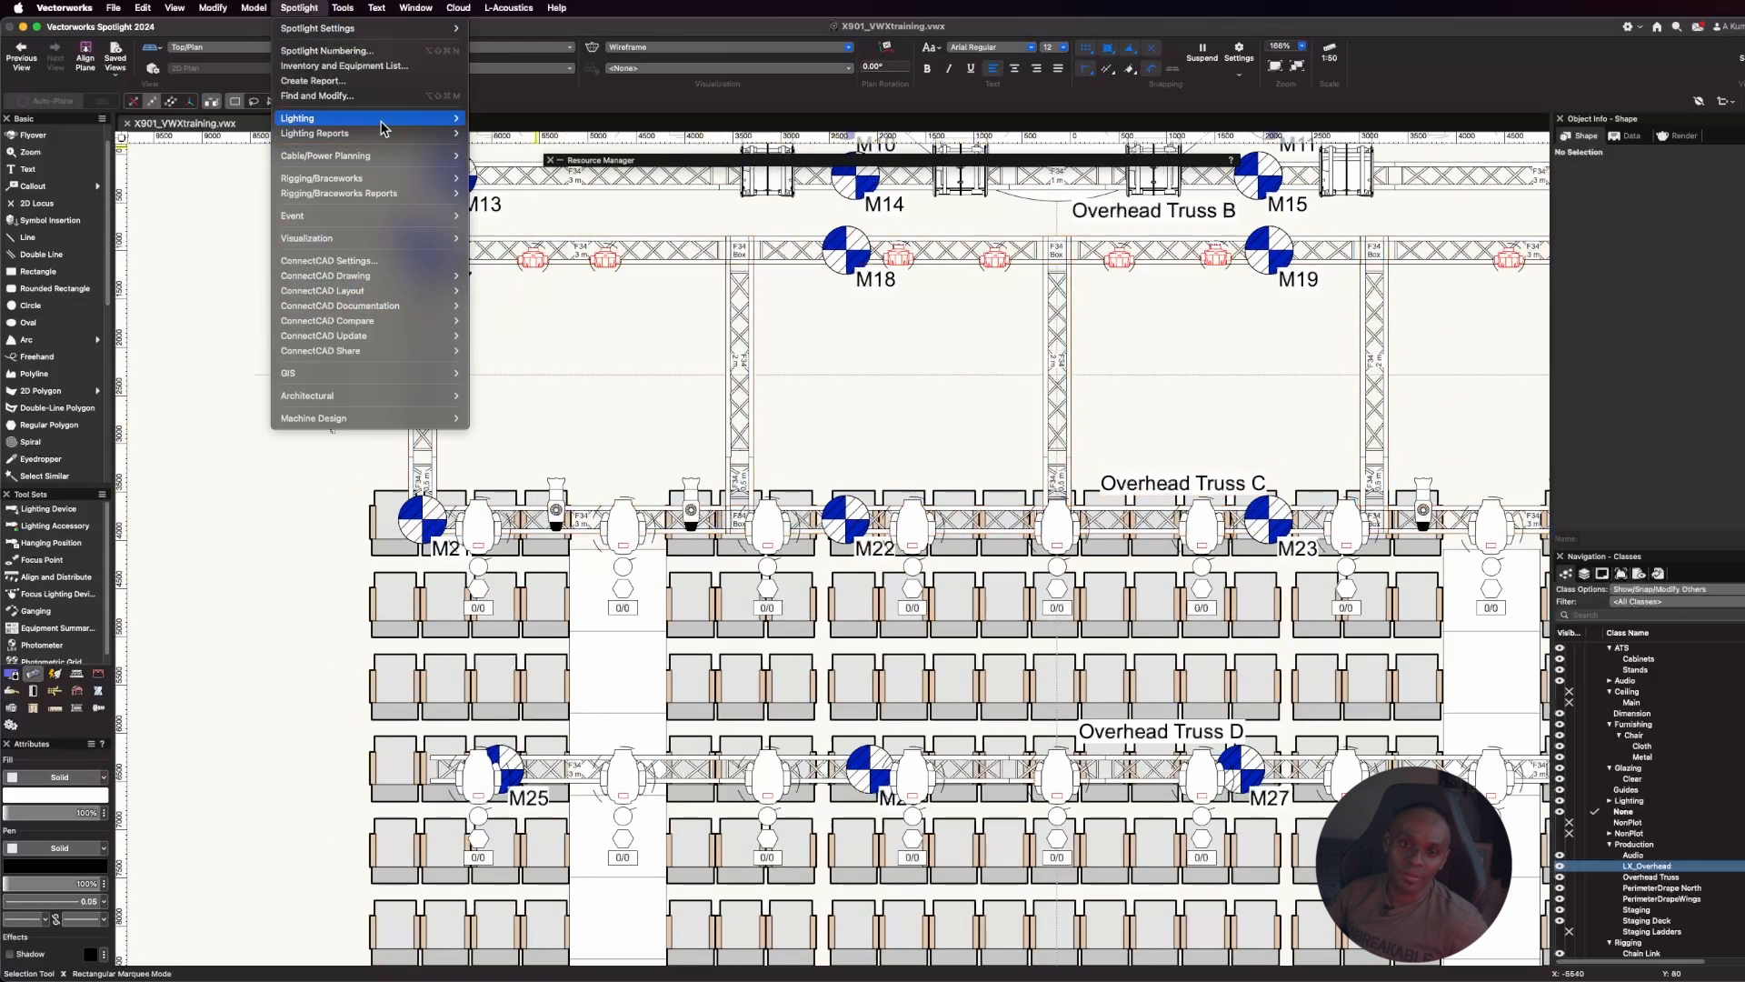
mouse_move(382, 120)
left_click(600, 238)
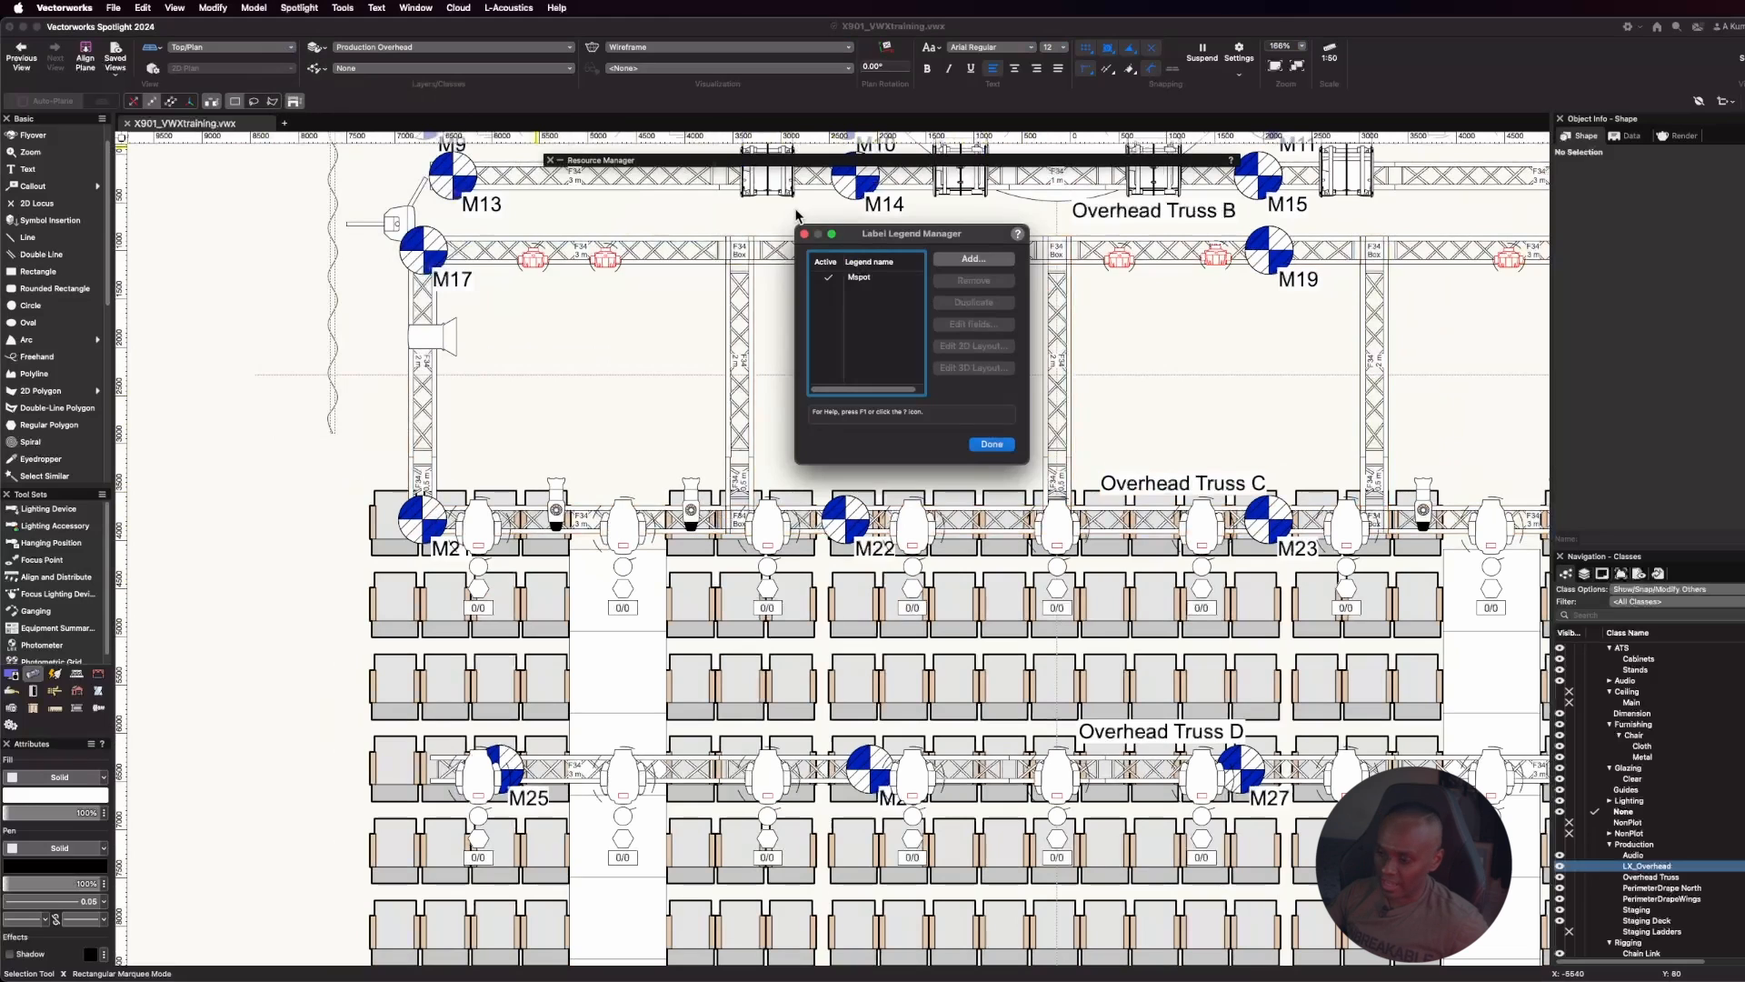
left_click(880, 280)
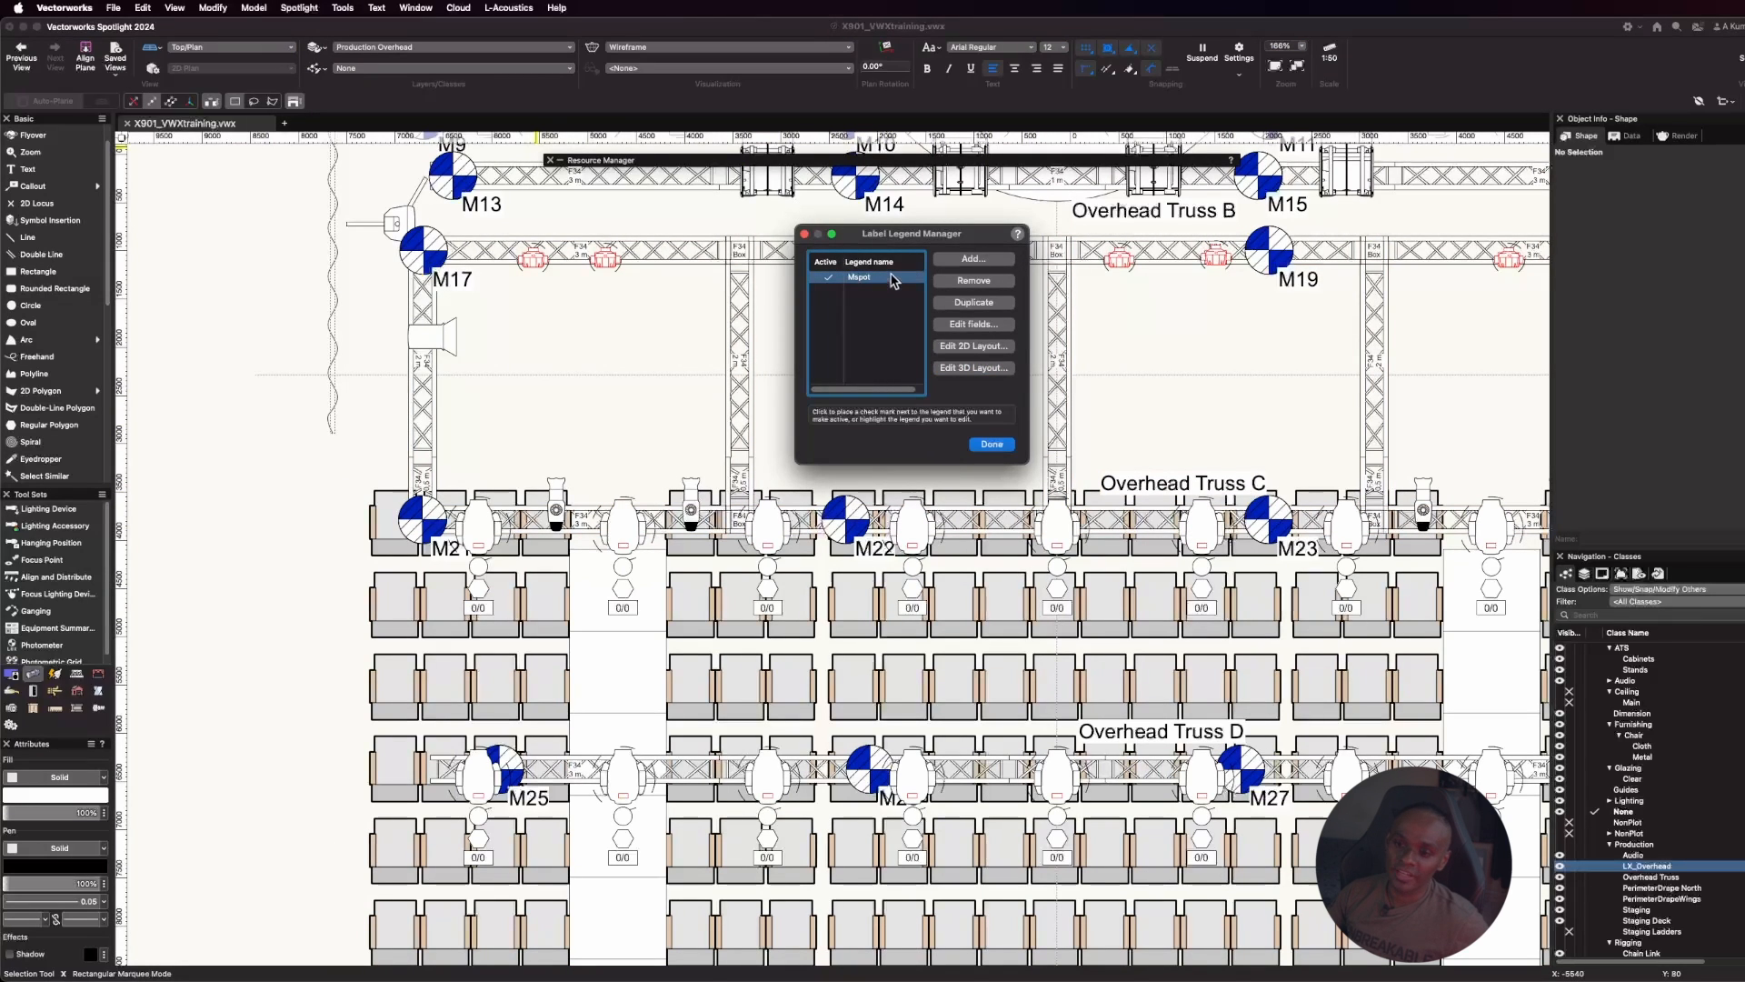
left_click(998, 304)
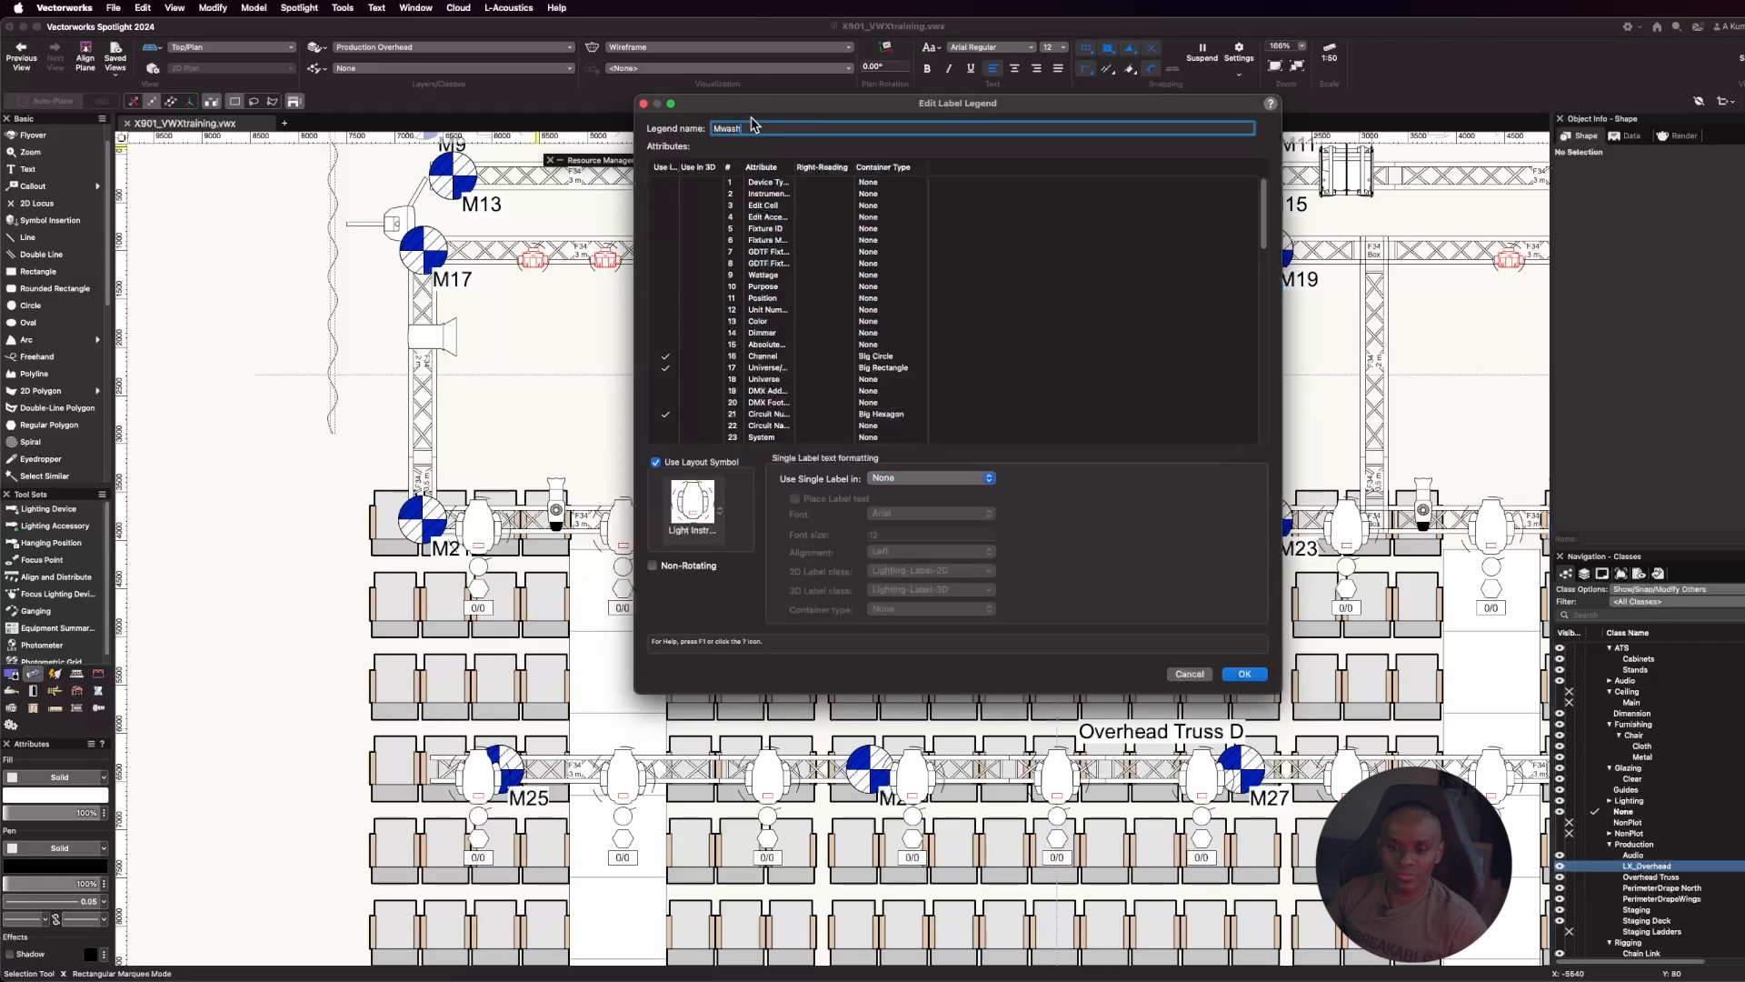
Search for "martin mac aura", set Martin Mac Aura XB as the Mwash legend's layout symbol, and accept the legend settings
left_click(692, 502)
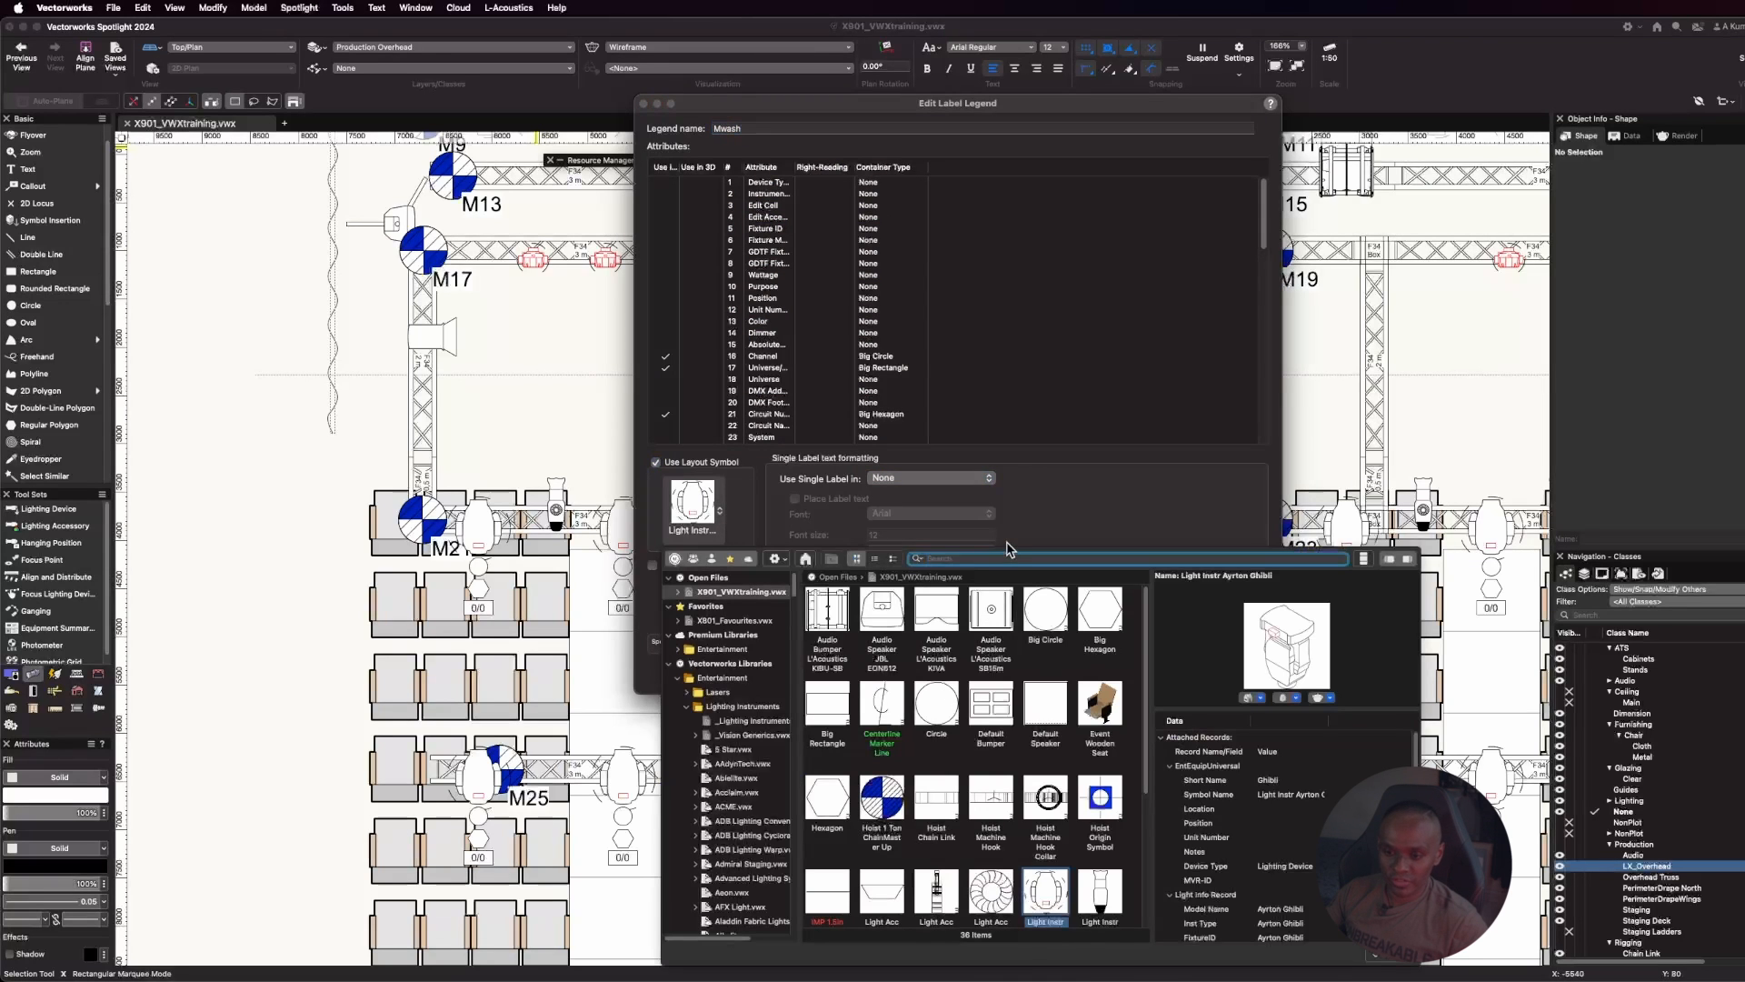
type("martin ma")
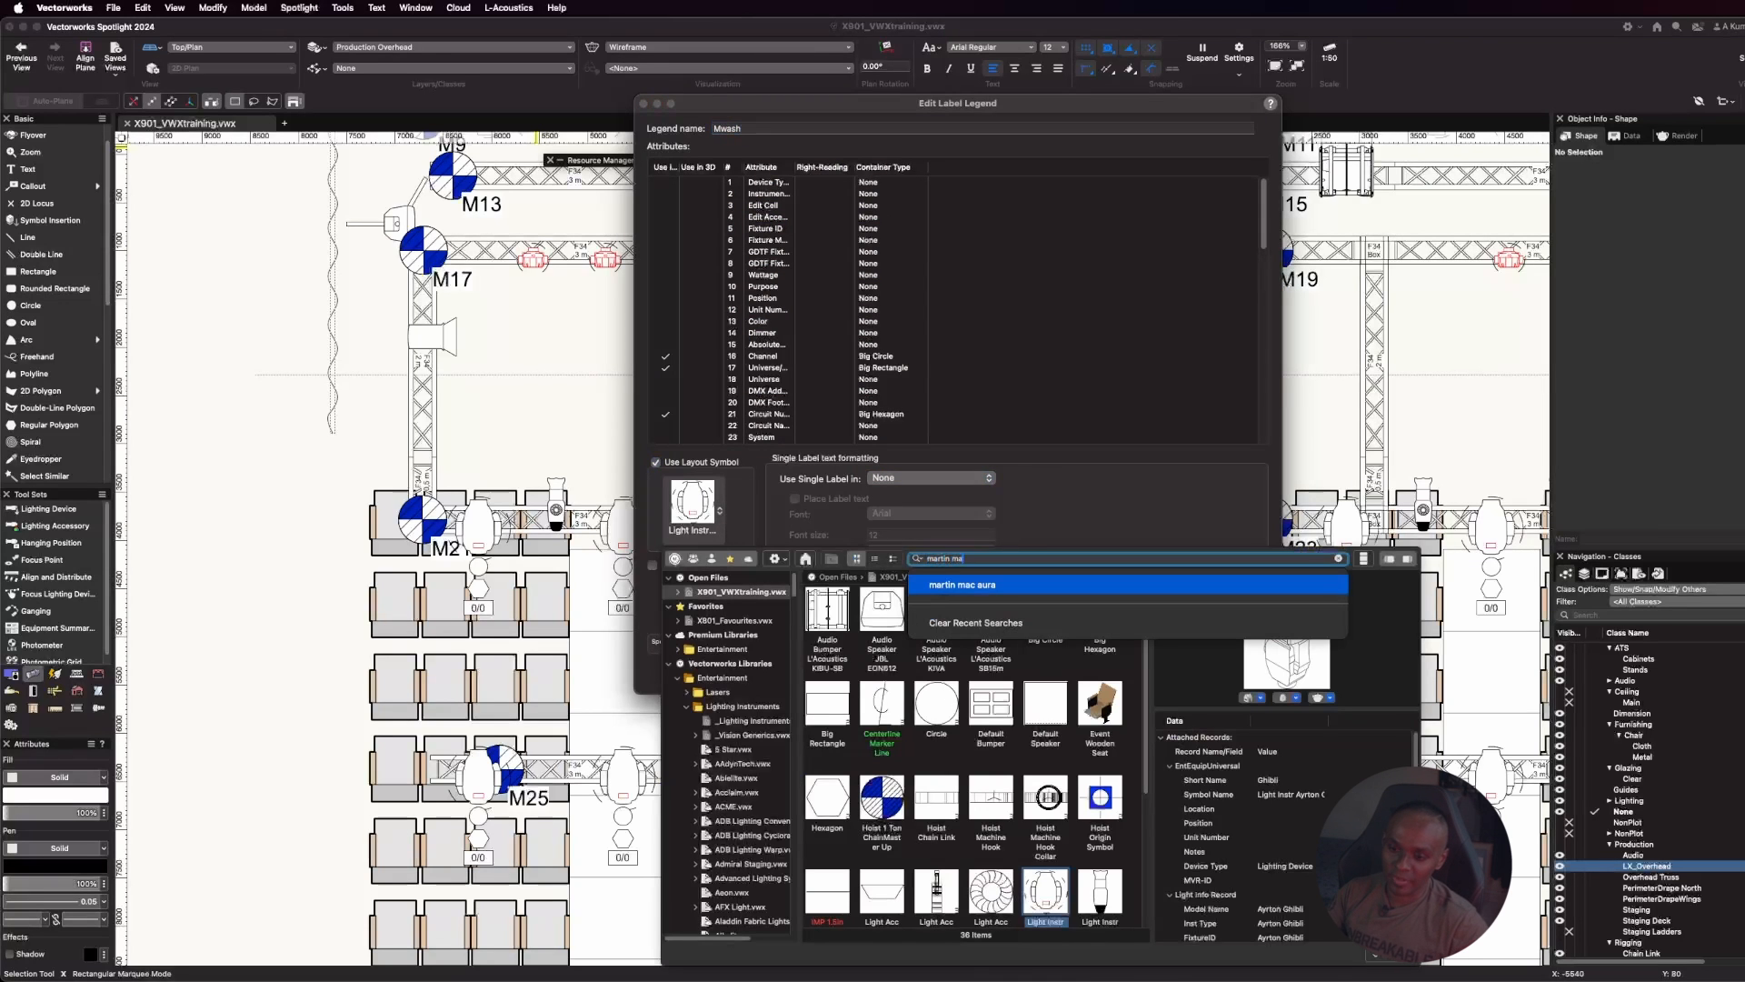
type("c aura")
key("Return")
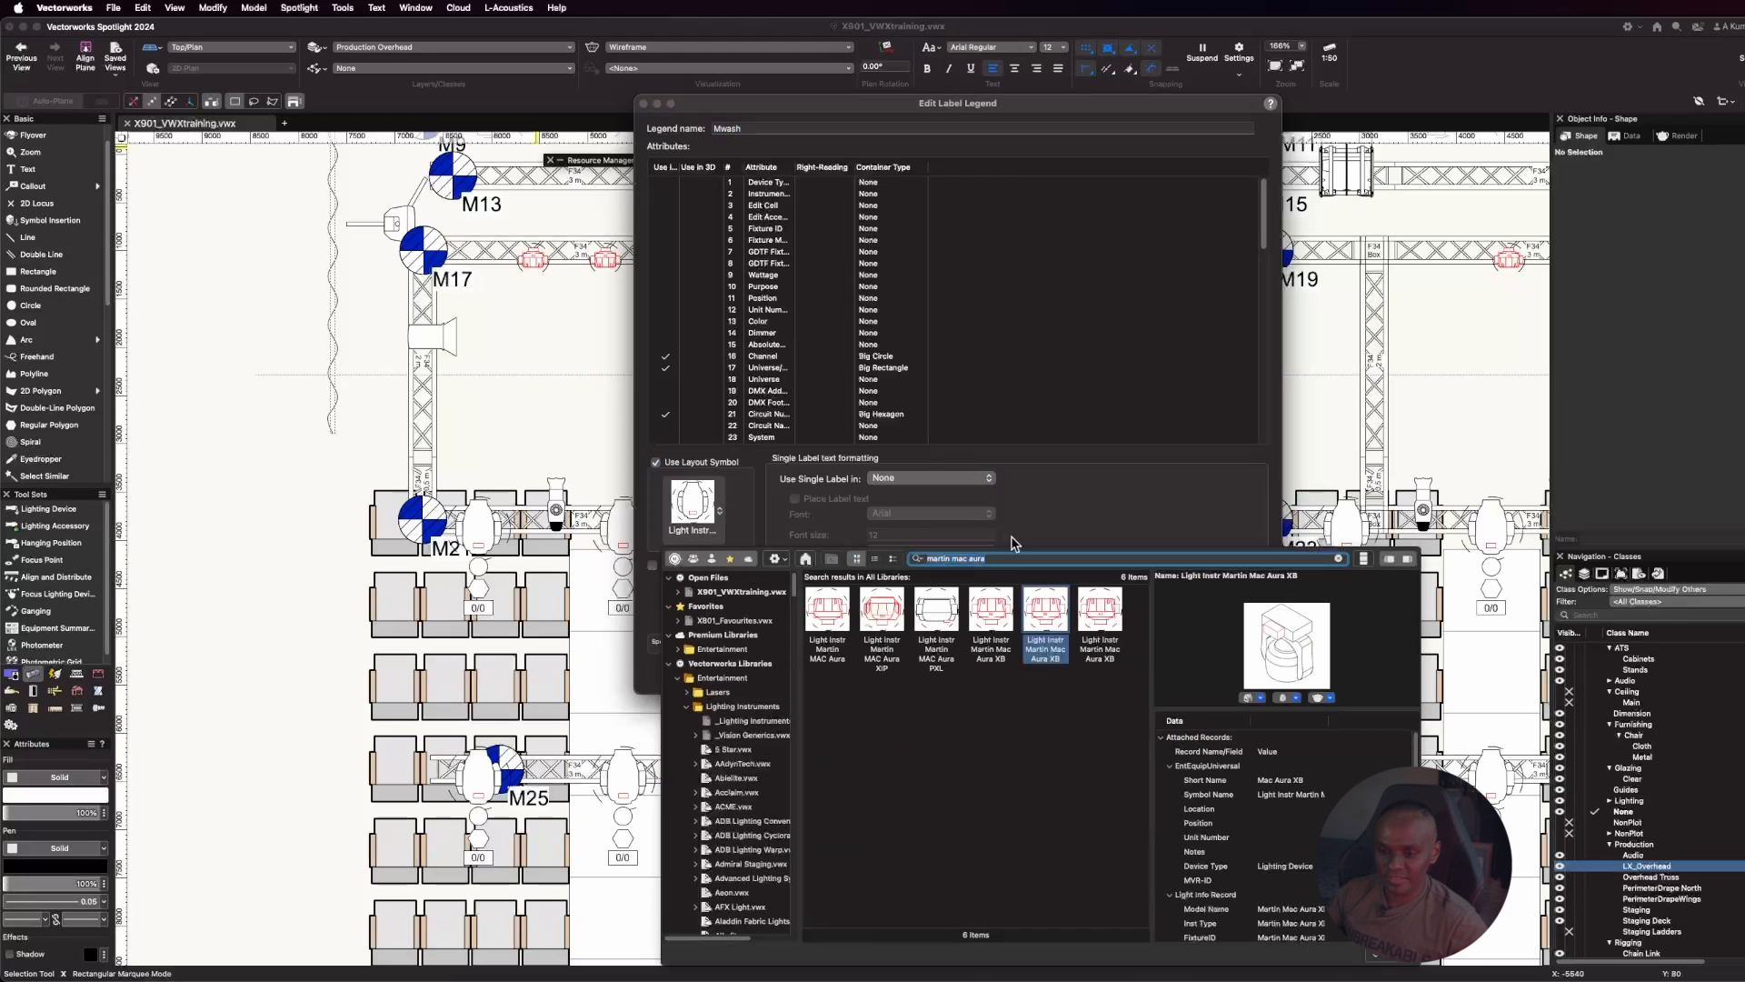
key("Return")
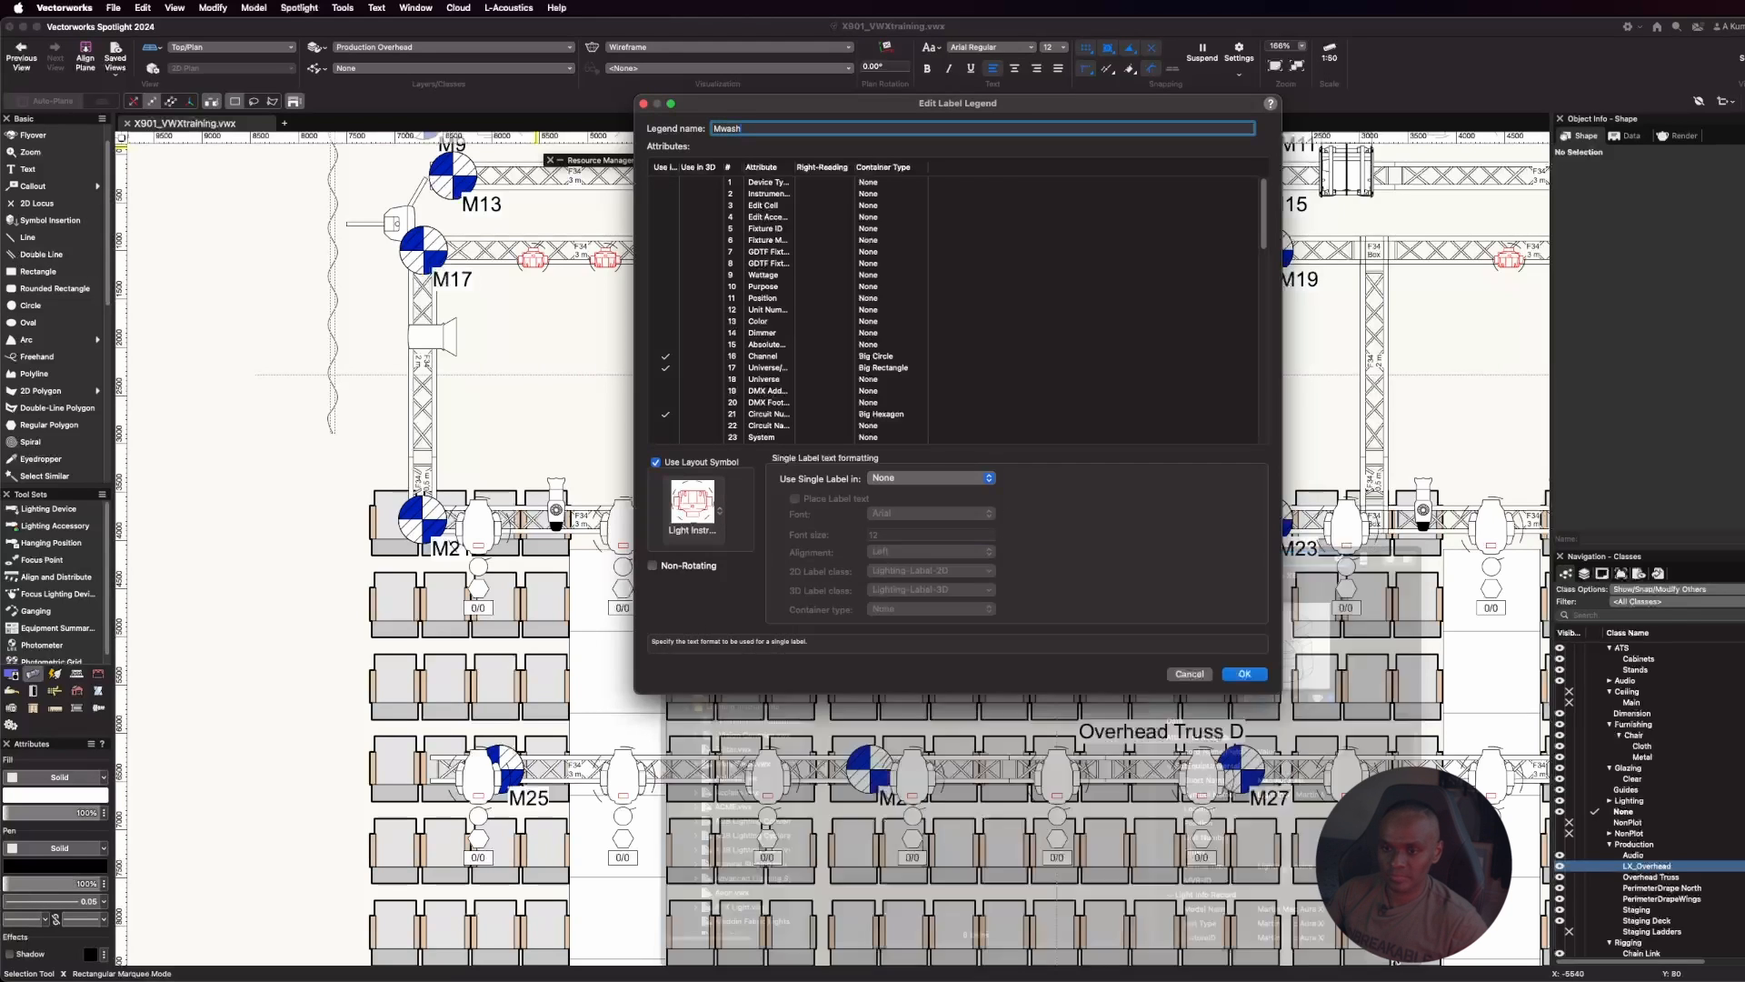
left_click(1245, 673)
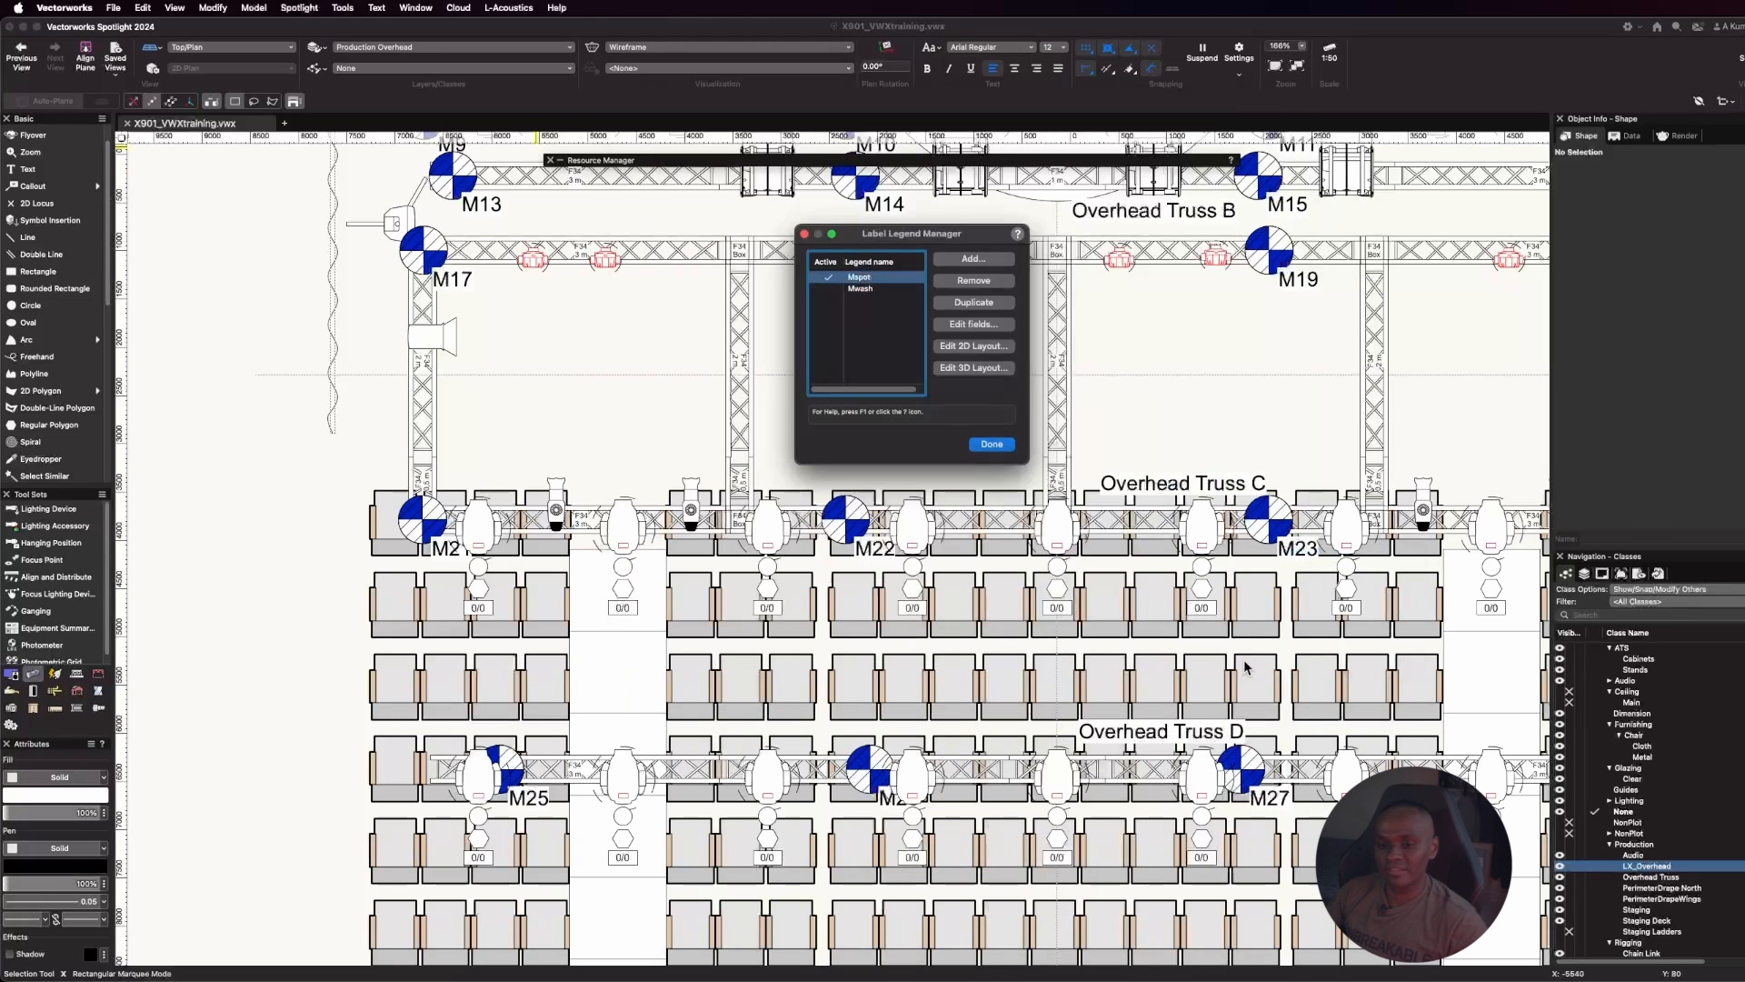
Make Mwash the active legend, open its 2D layout, and change the heading text to Legend:Mwash
left_click(861, 289)
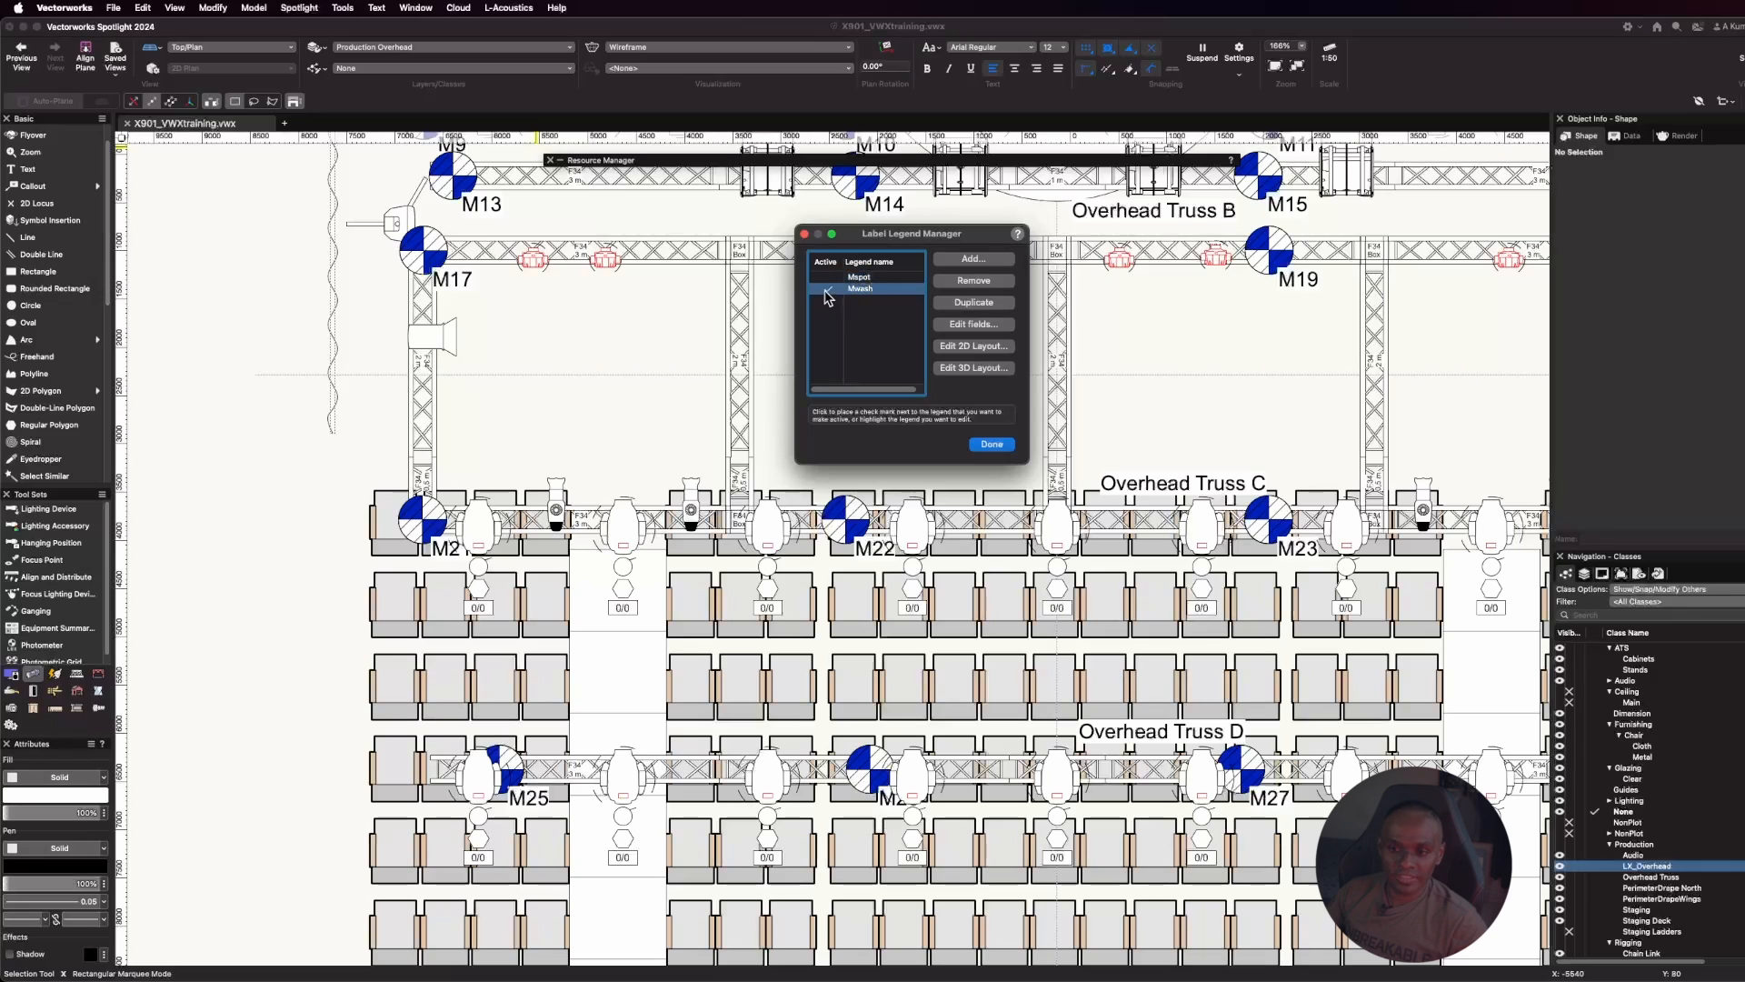
left_click(987, 347)
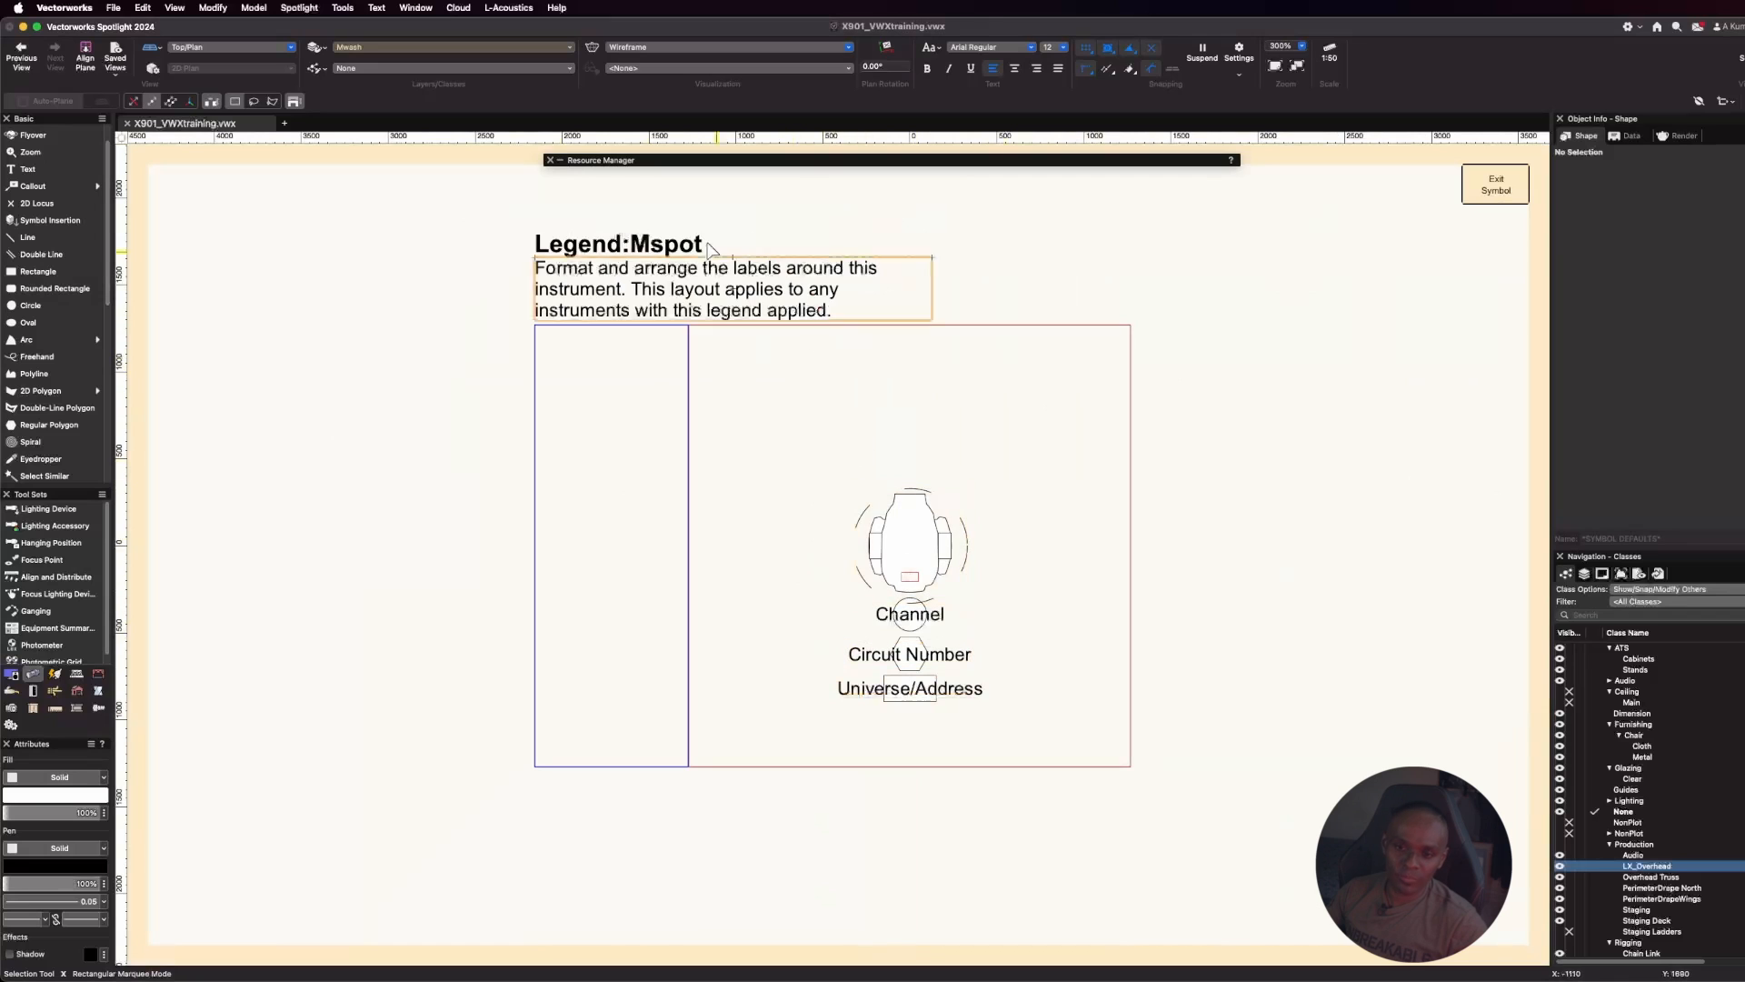
double_click(643, 246)
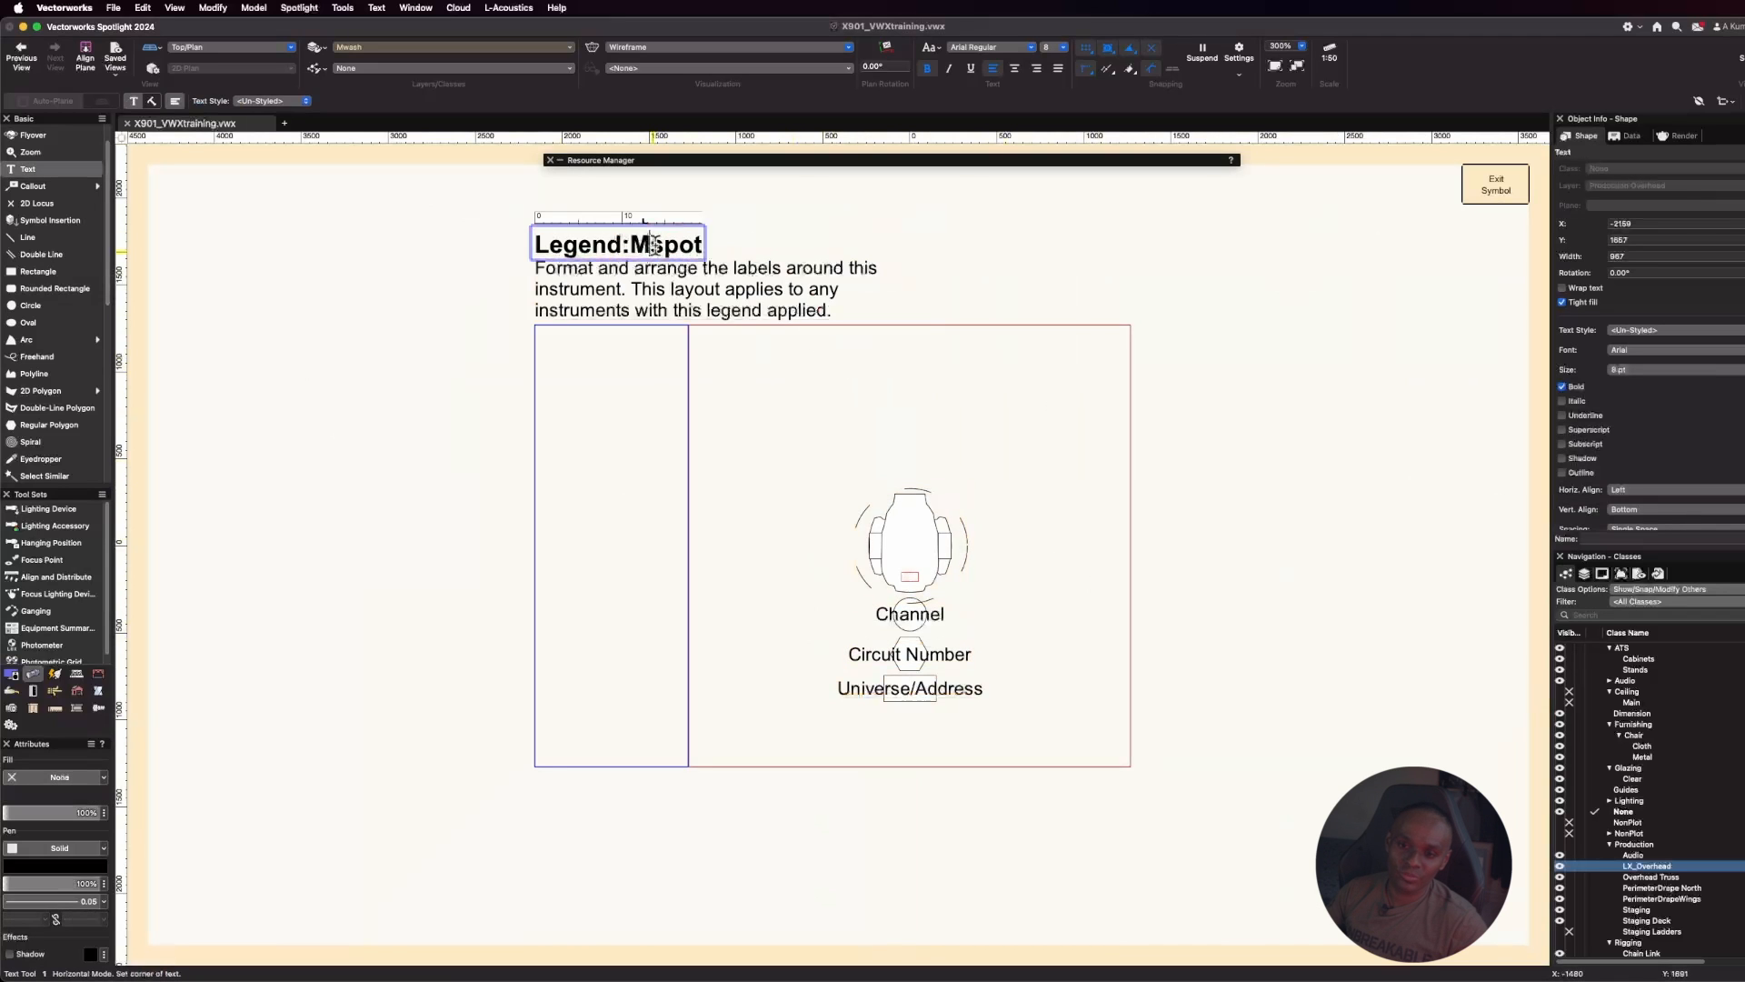
left_click_drag(649, 243, 721, 243)
type("wash")
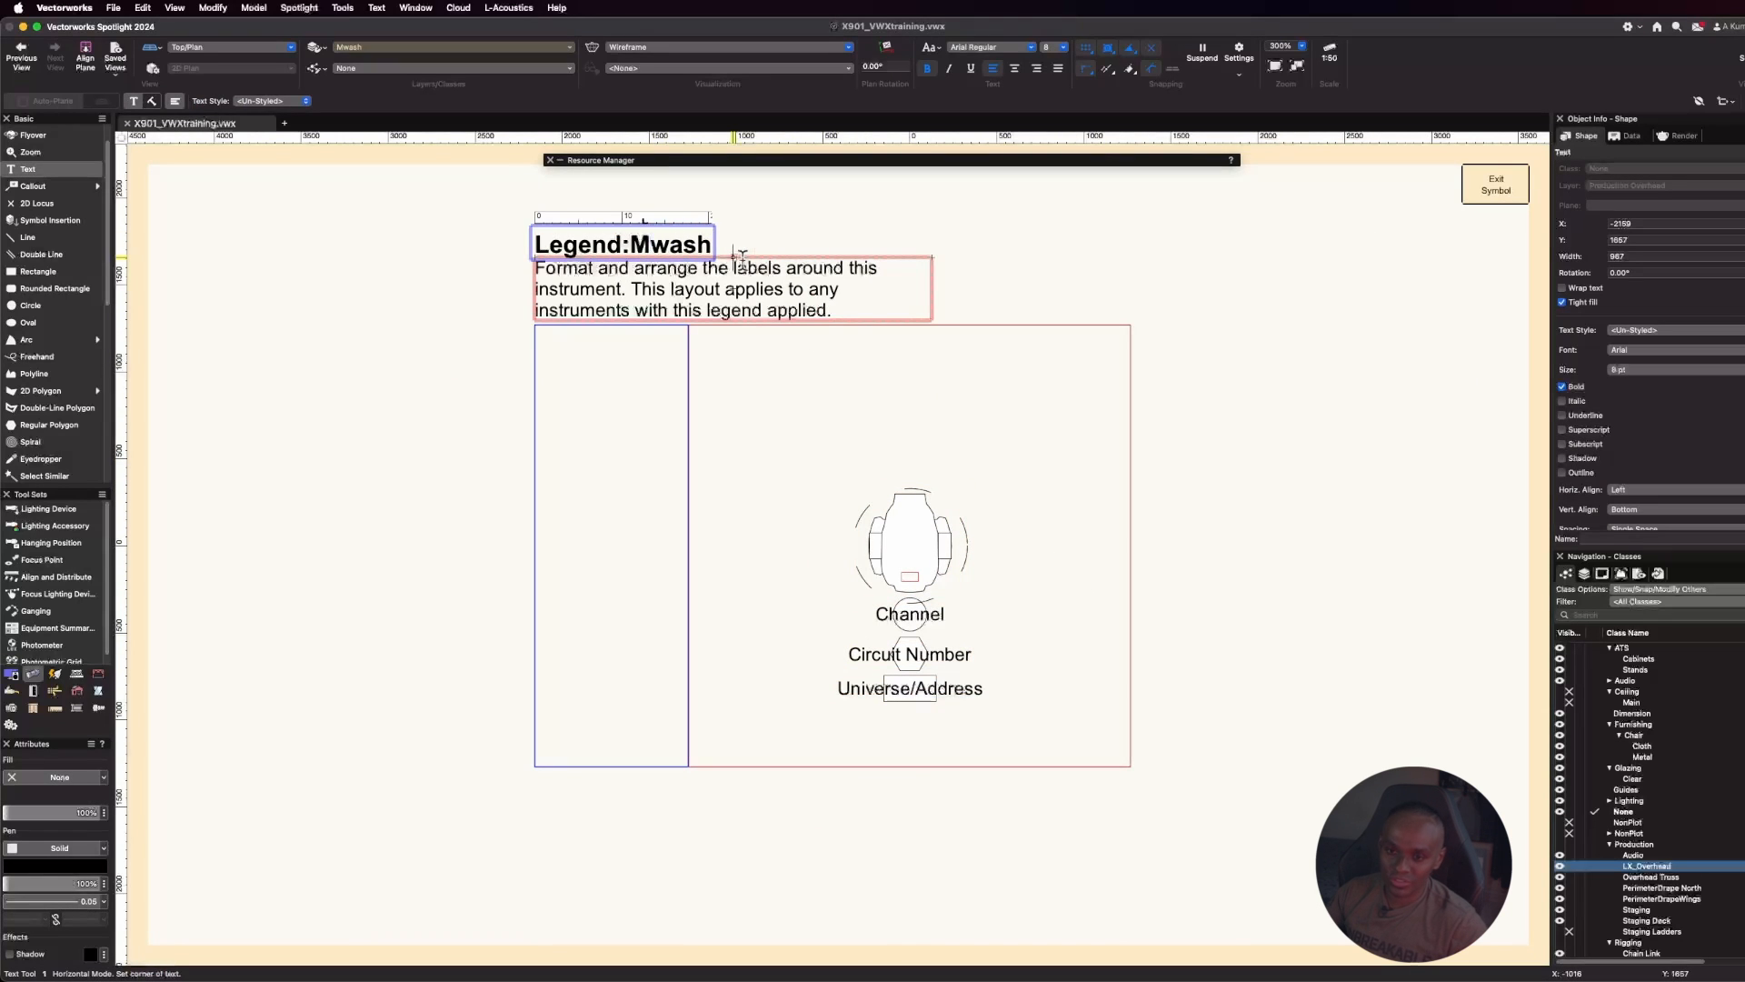
left_click(1048, 522)
left_click(1048, 522)
left_click(972, 522)
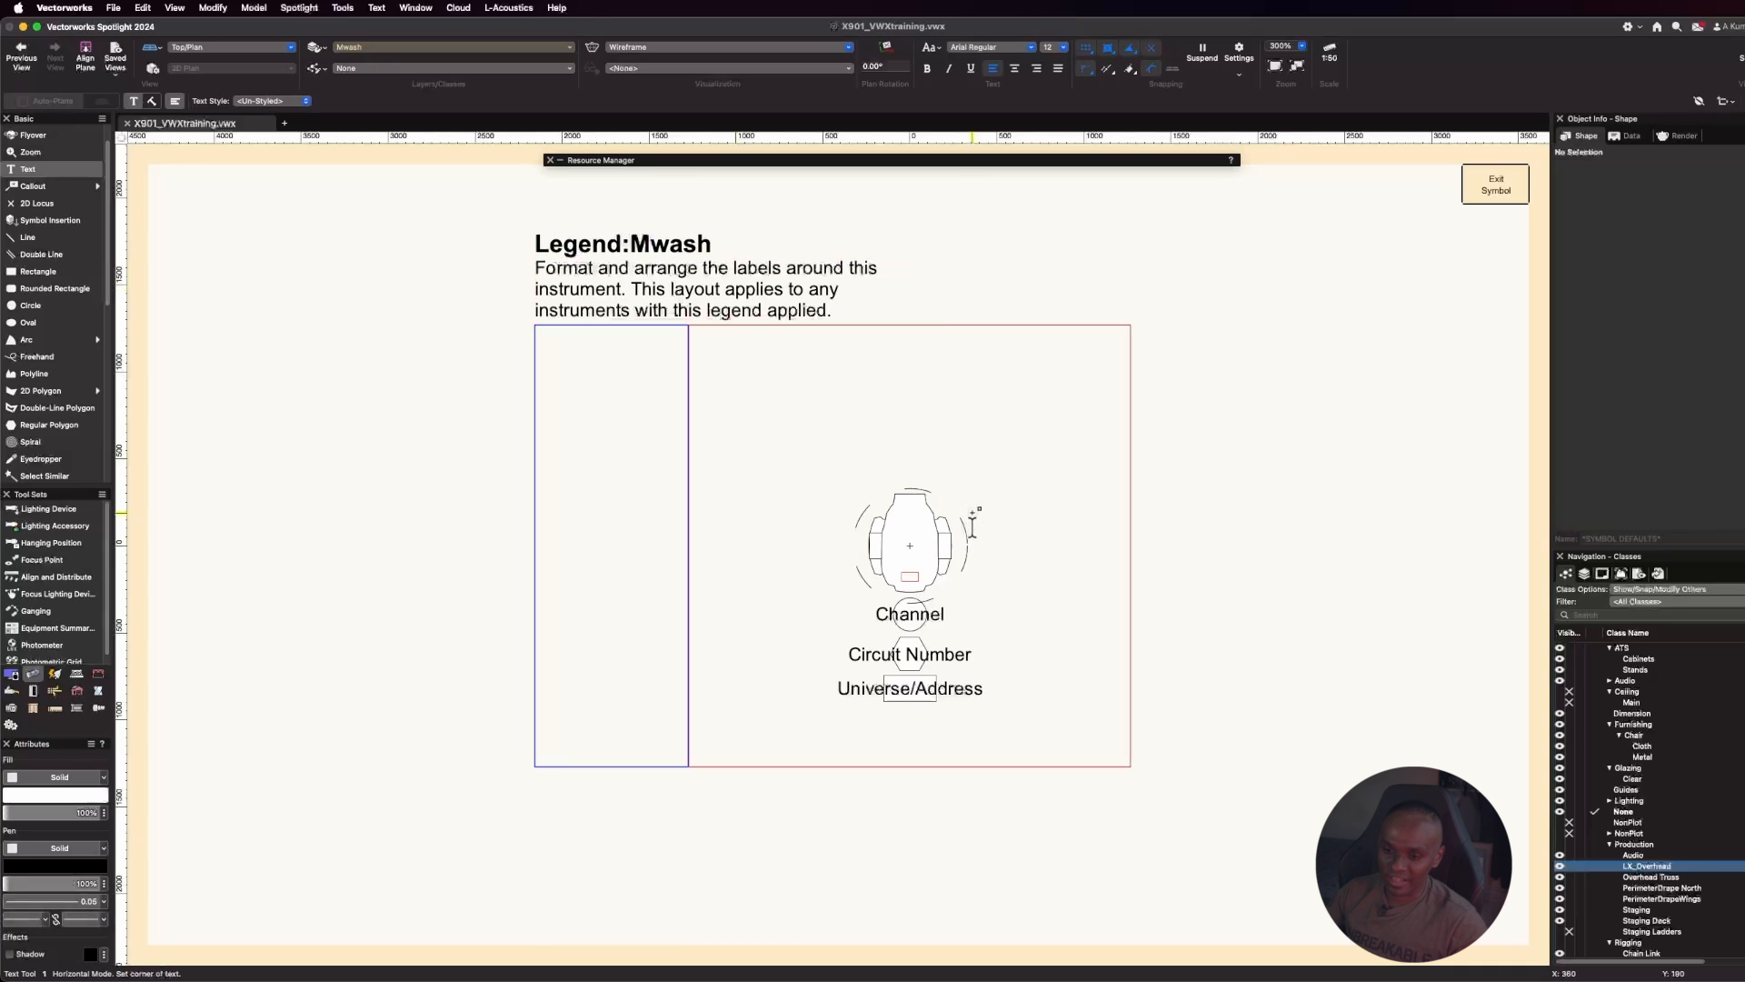
Remove the old Ayrton Ghibli fixture symbol from the Mwash layout, keeping the Martin Mac Aura XB symbol
key("x")
left_click(939, 538)
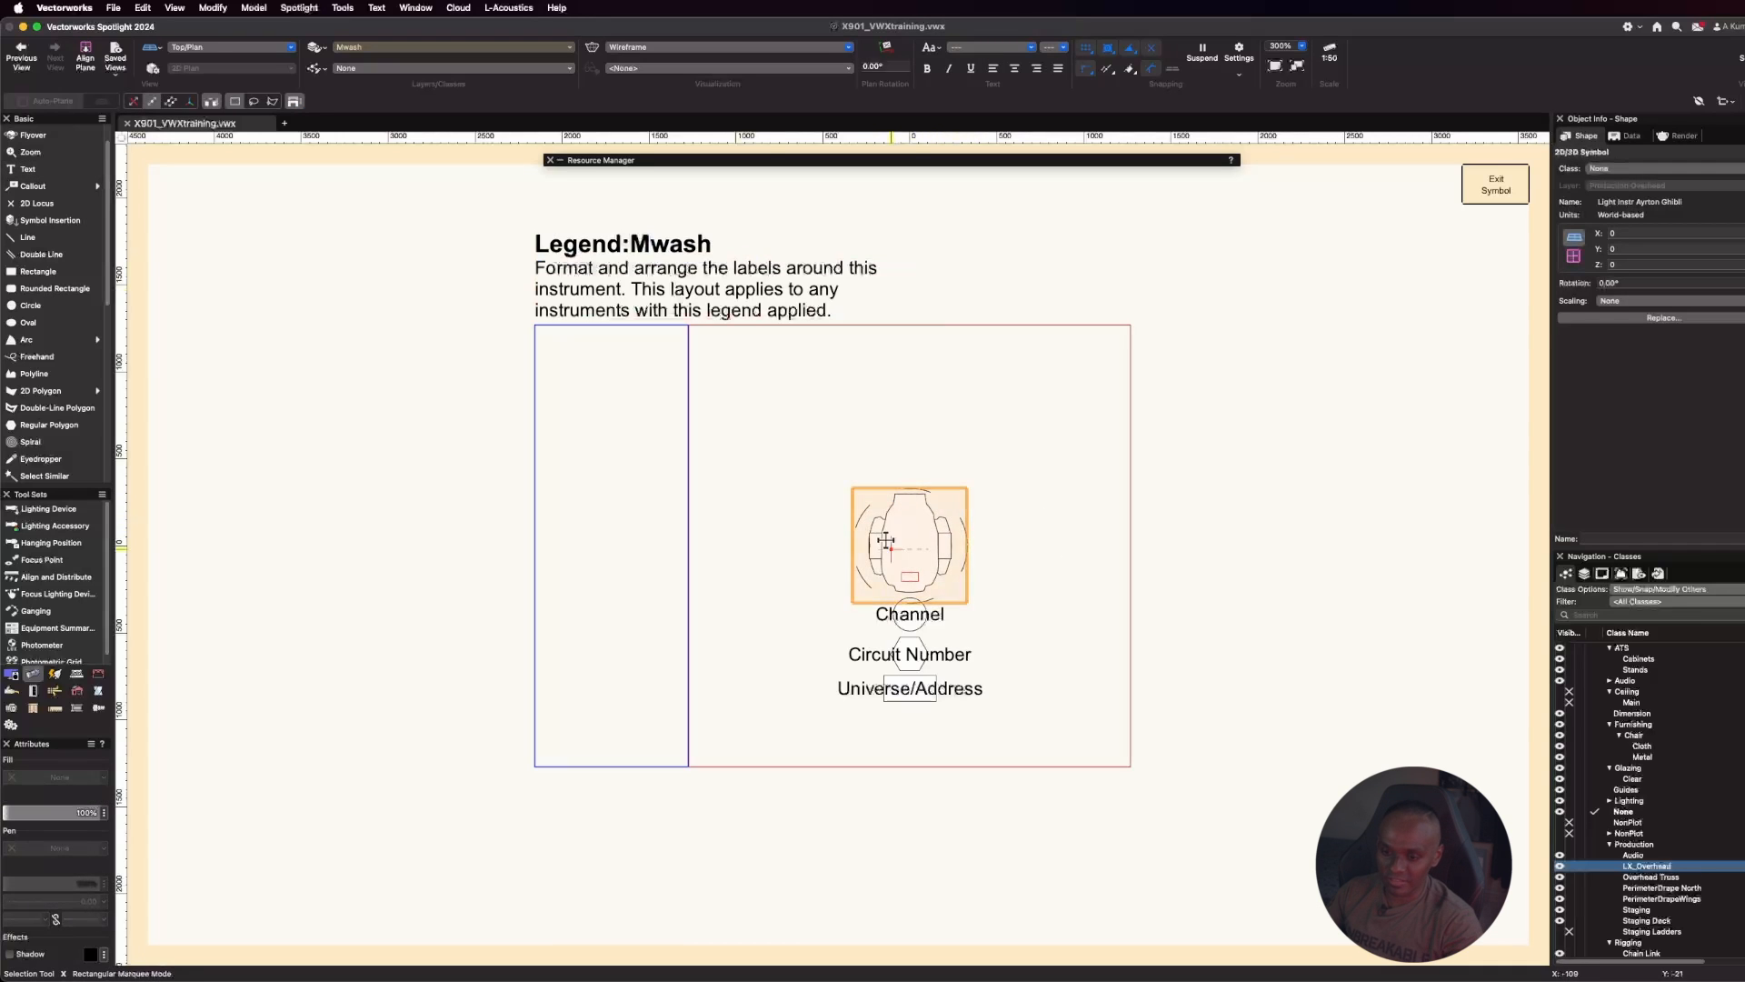
left_click(1006, 611)
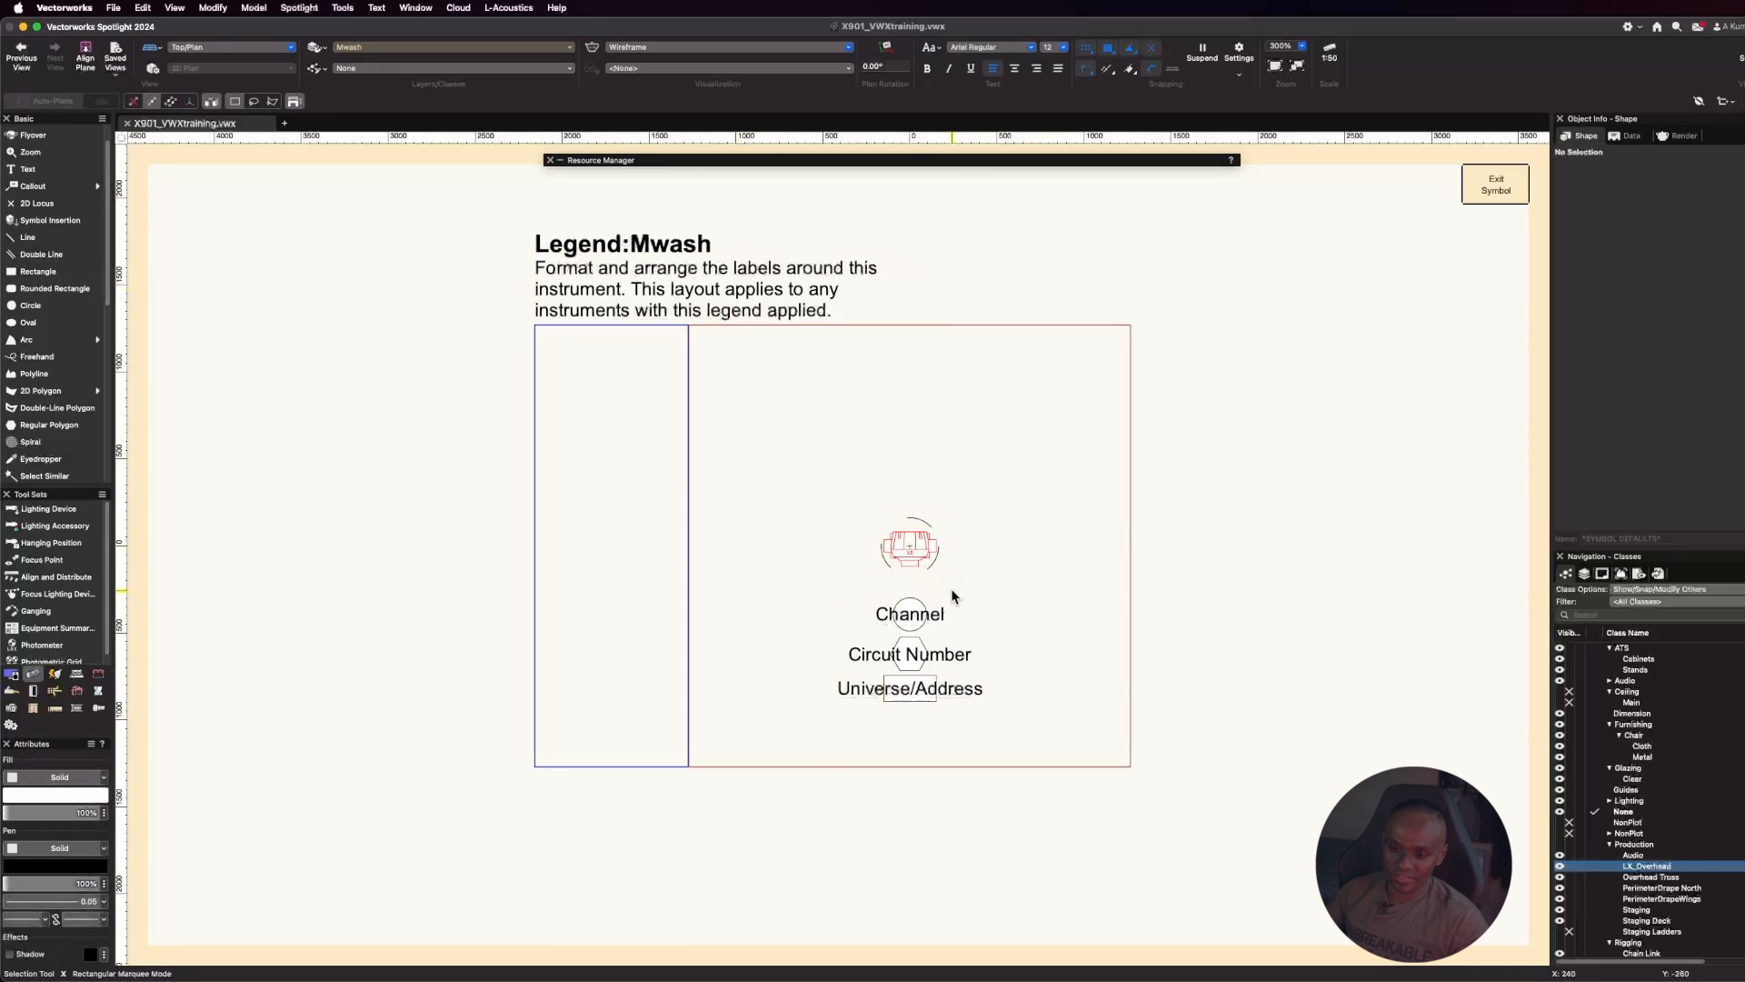
Move all three labels and their containers up together to just below the Mac Aura XB body, and exit the Mwash layout
scroll(911, 609, "up", 3)
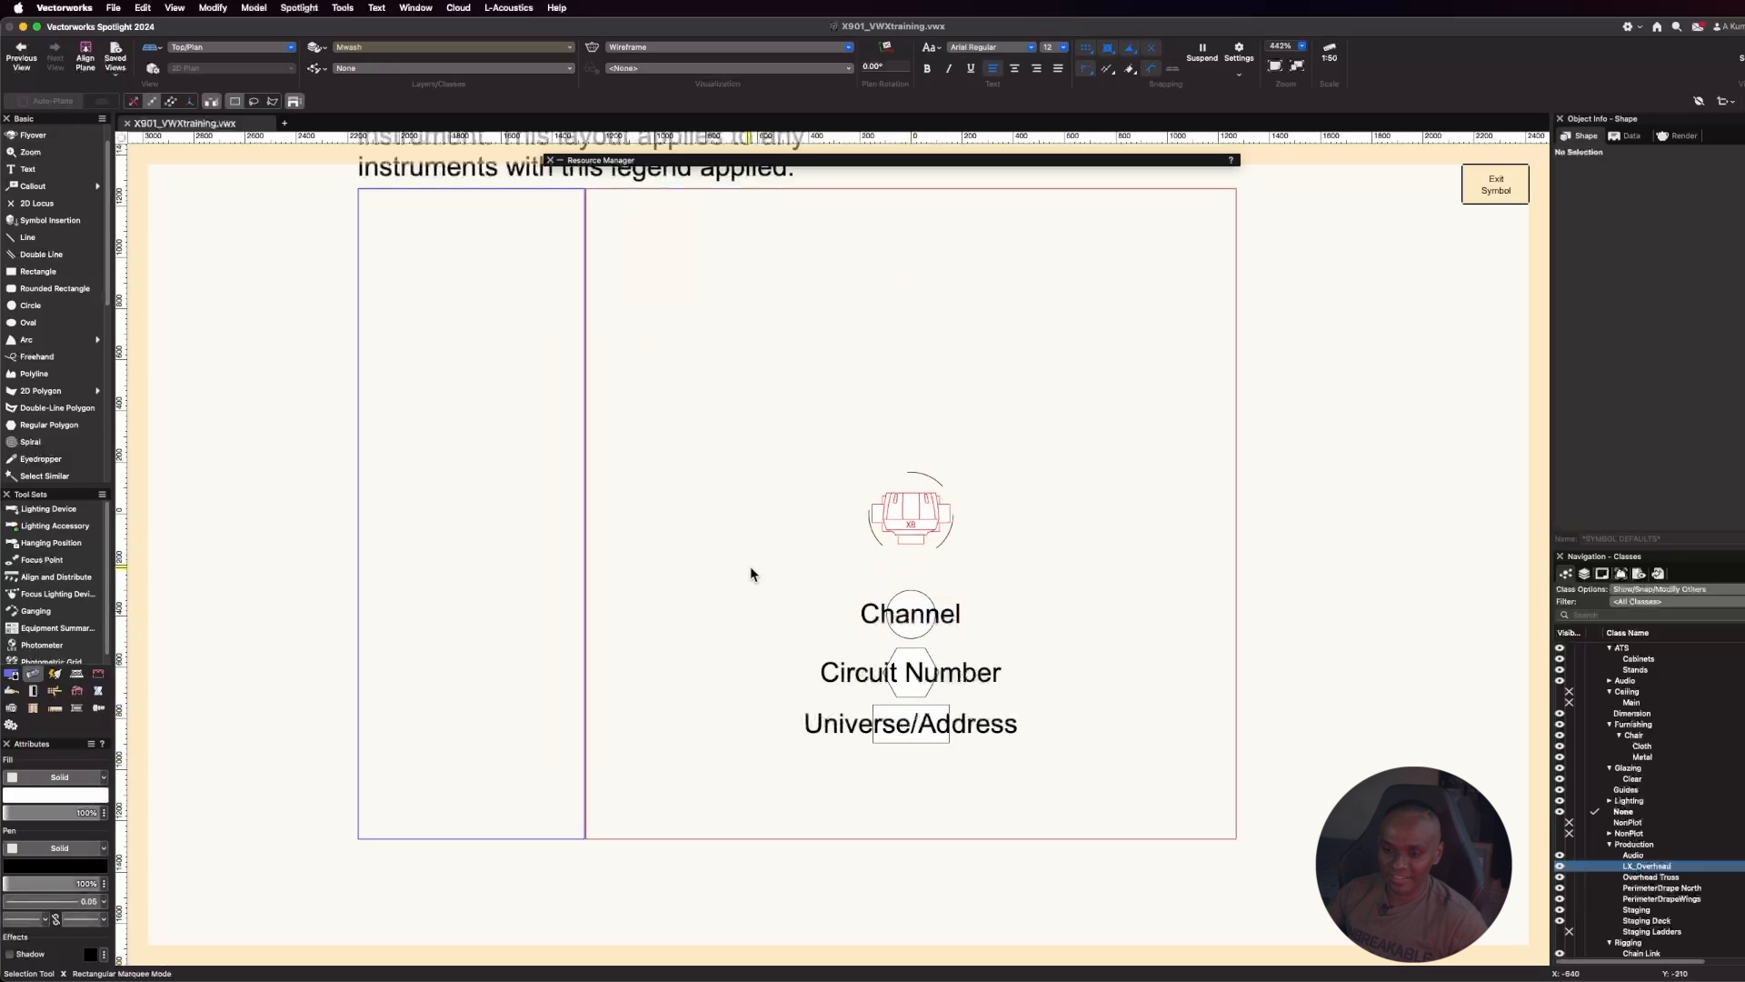
left_click_drag(751, 573, 1075, 770)
scroll(935, 635, "up", 6)
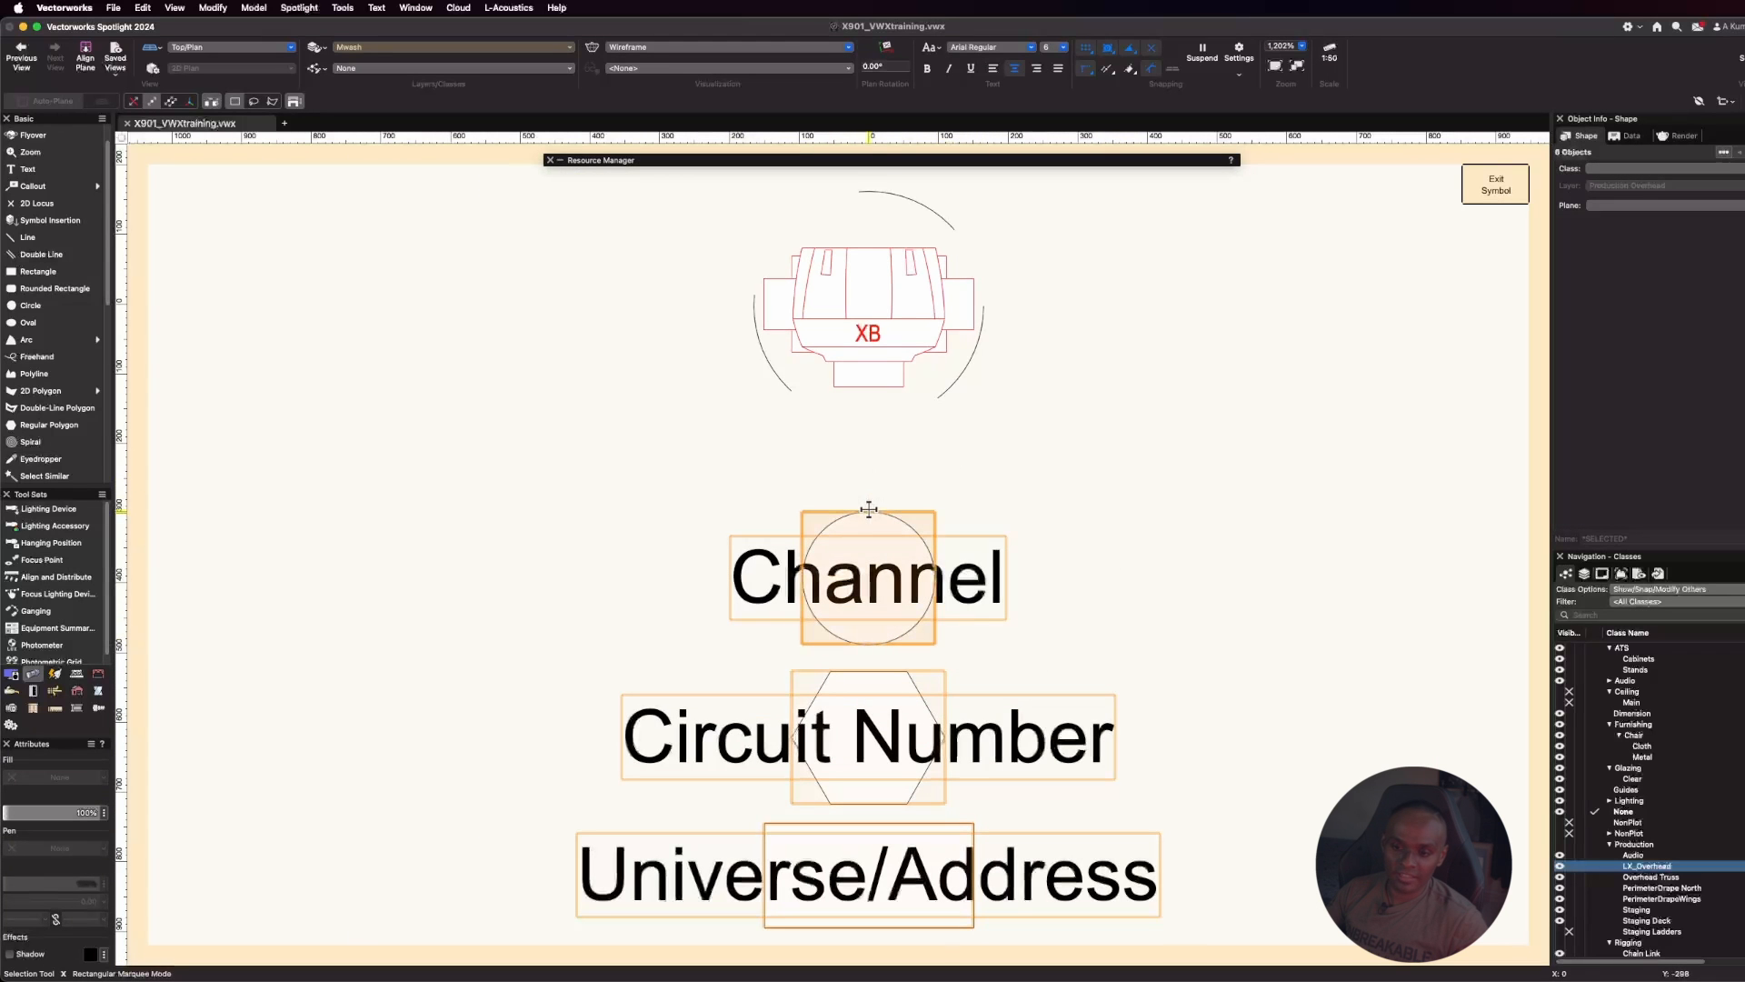
left_click_drag(869, 511, 869, 419)
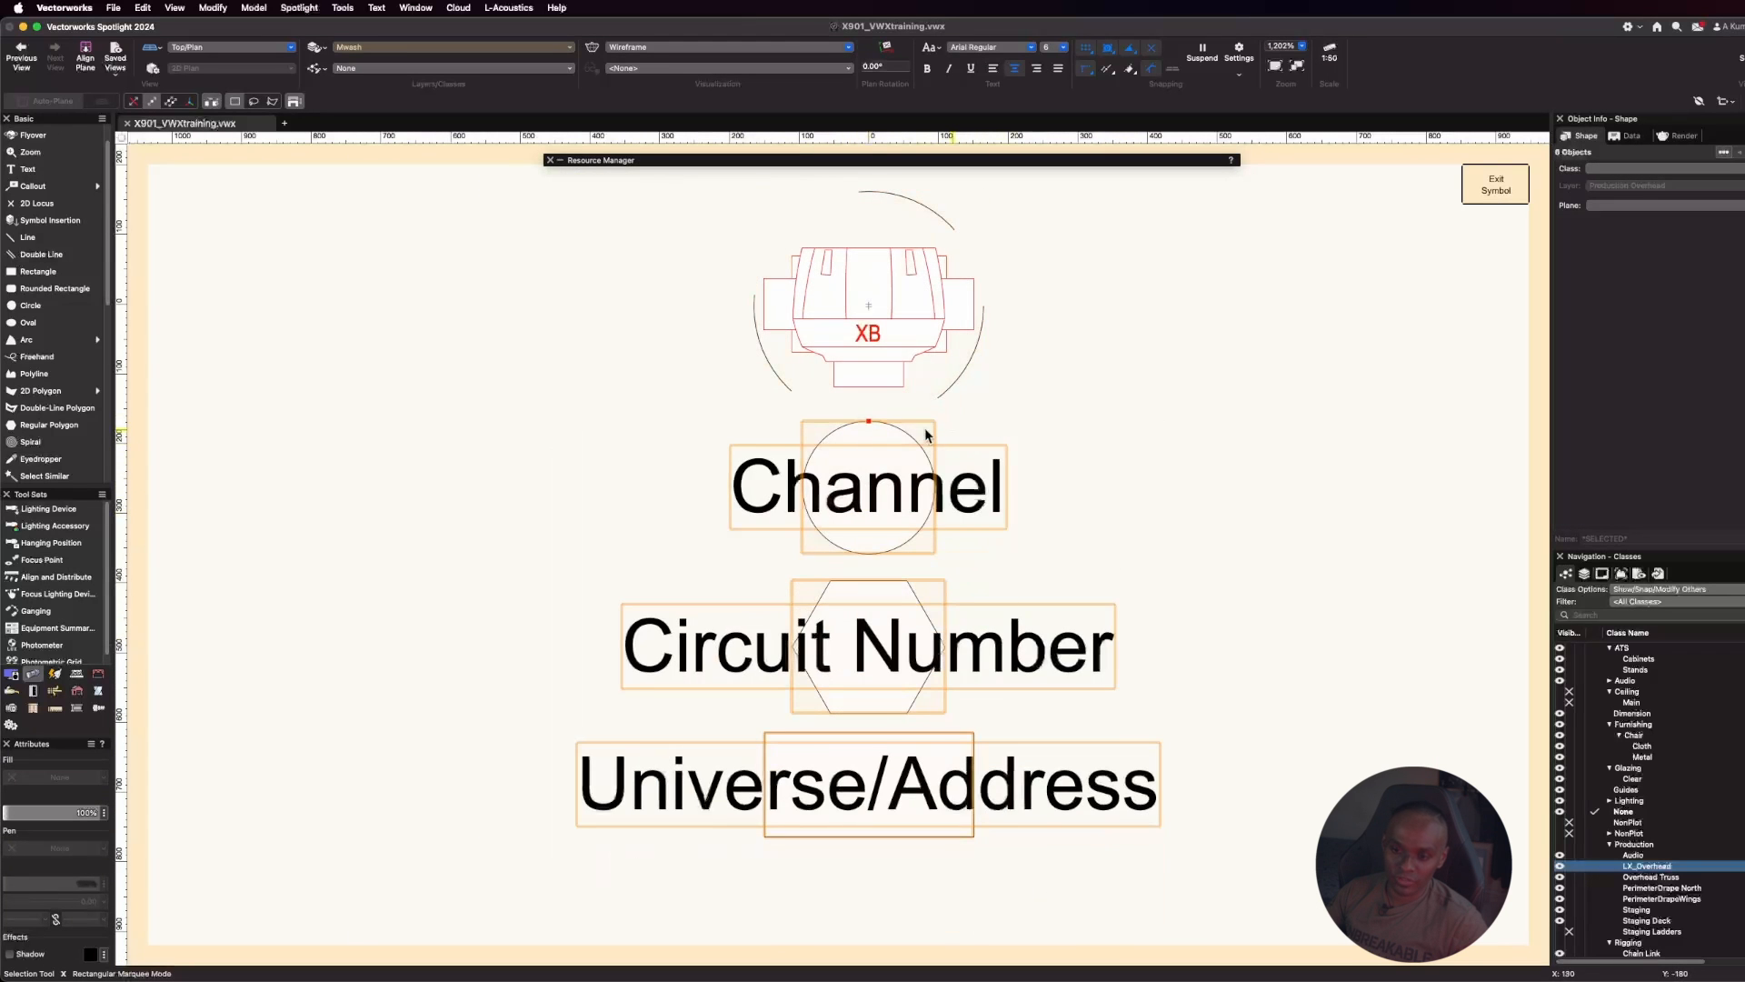
scroll(857, 740, "down", 5)
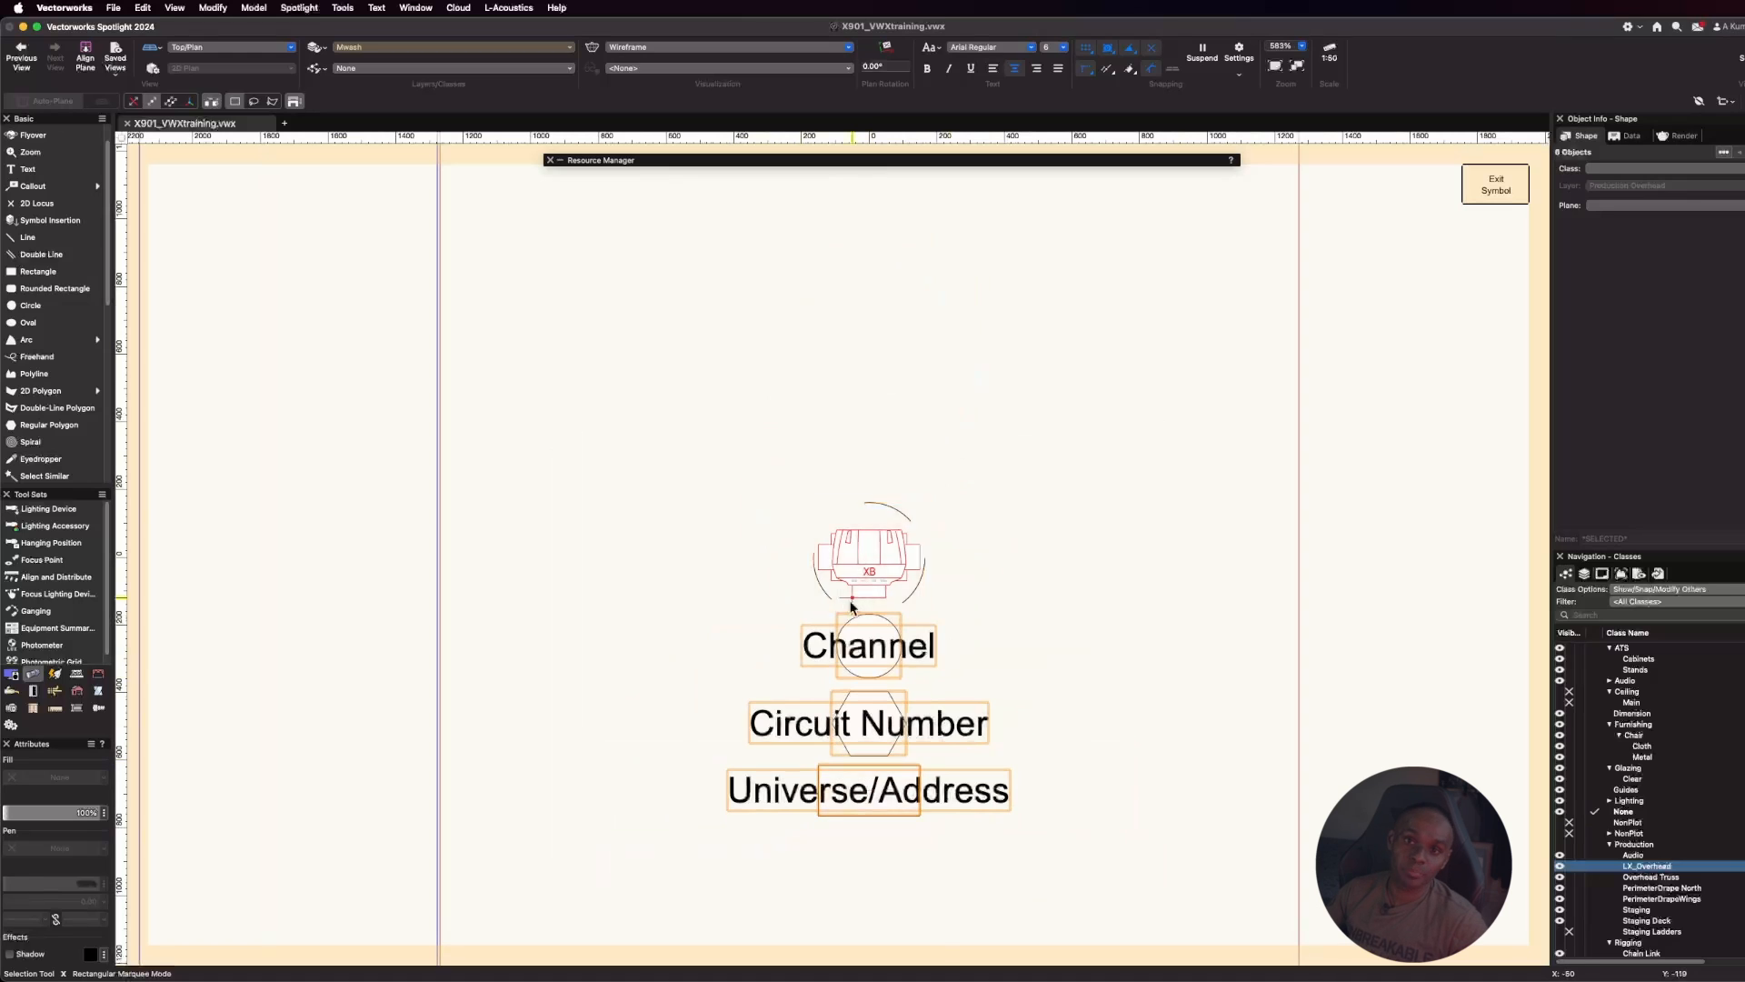
left_click(1499, 188)
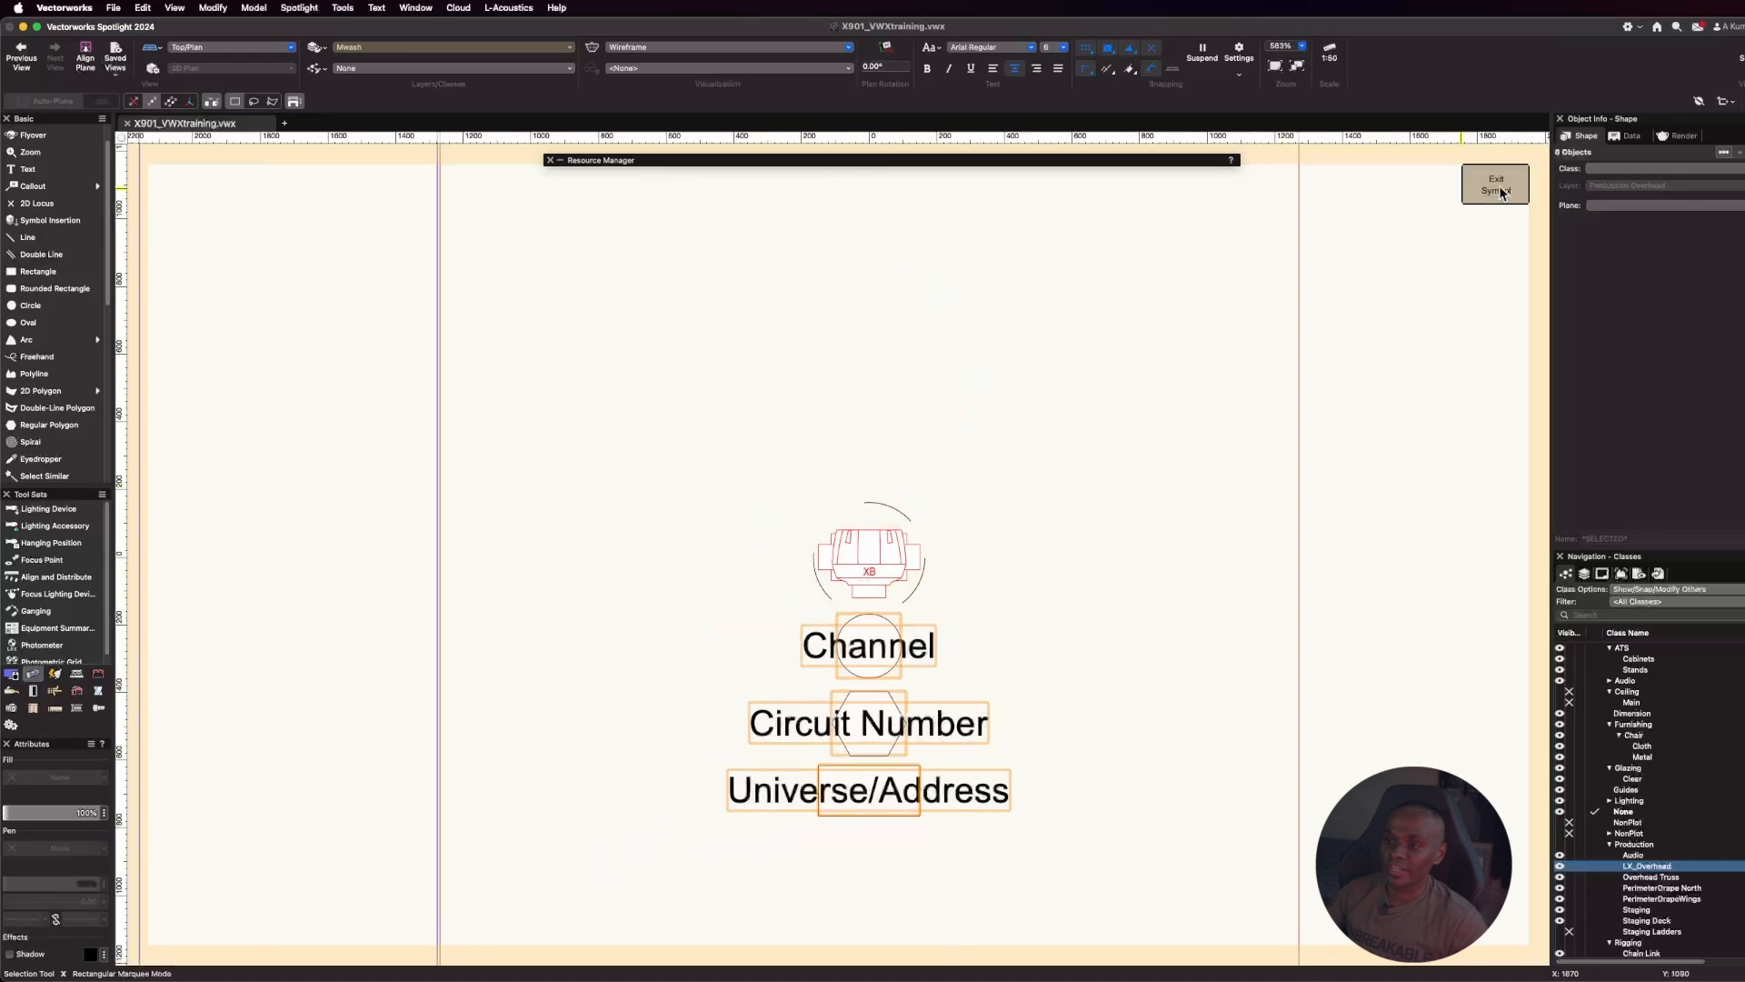
Select all Martin Mac Aura XB lighting devices by instrument type and assign them the Mwash legend
scroll(768, 424, "down", 5)
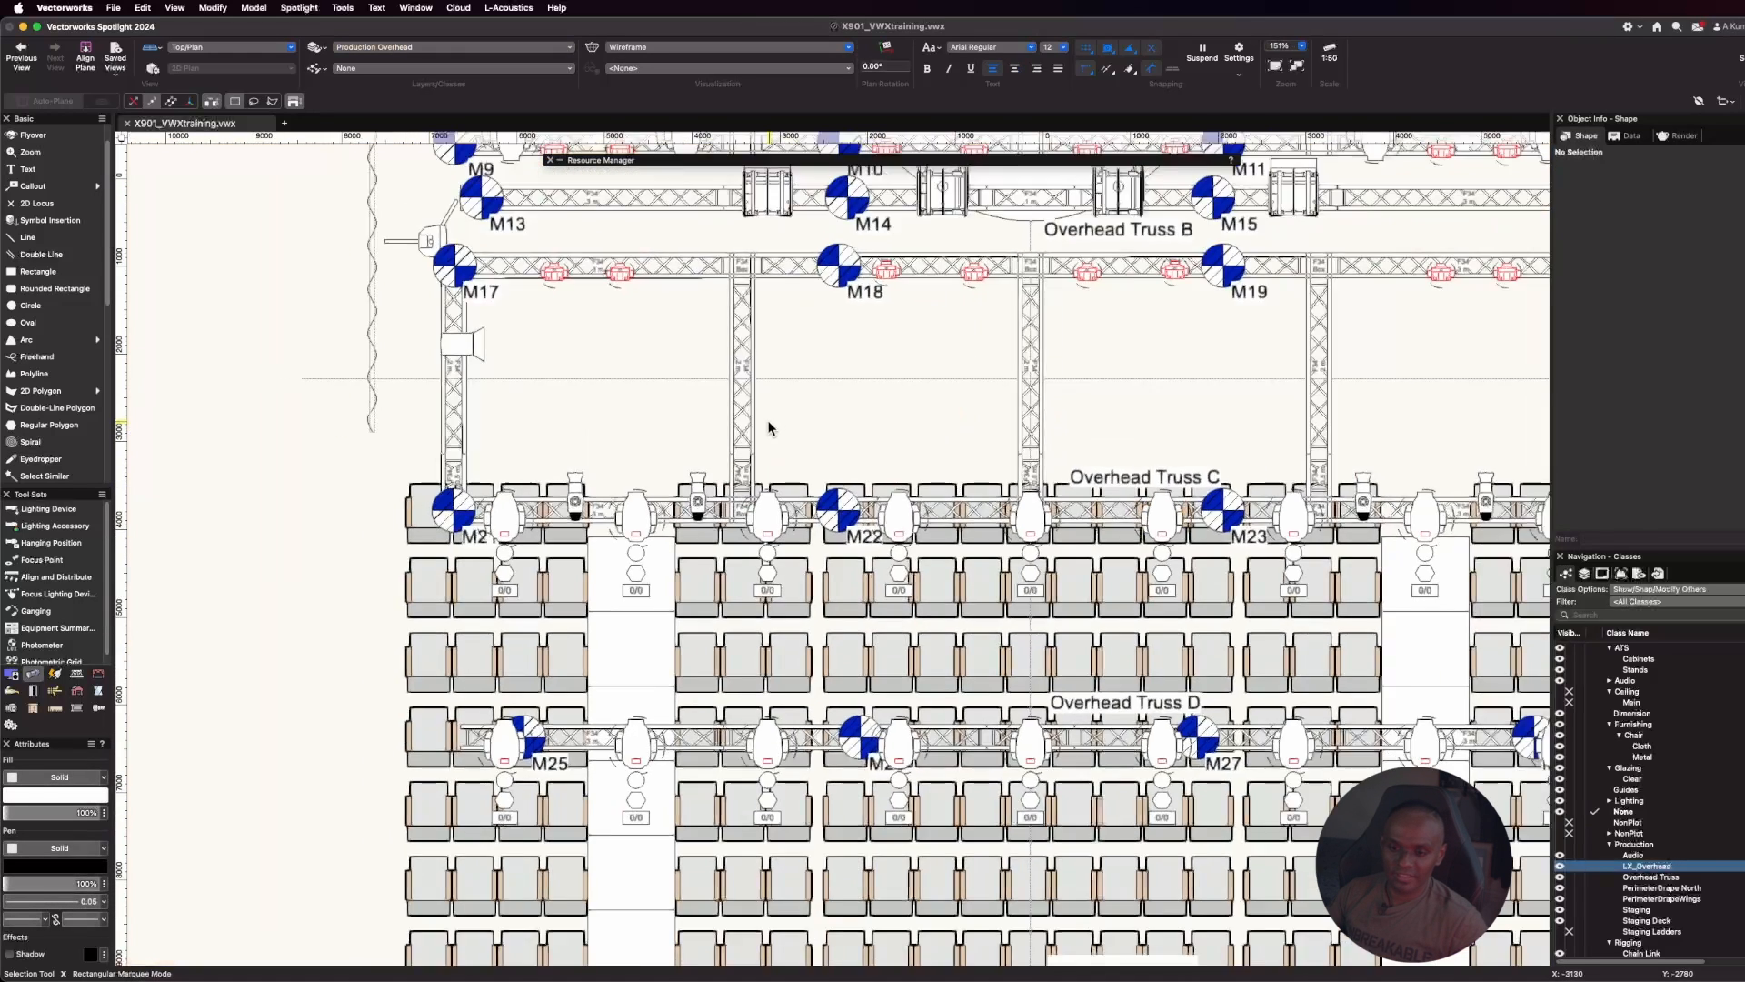
scroll(841, 352, "up", 1)
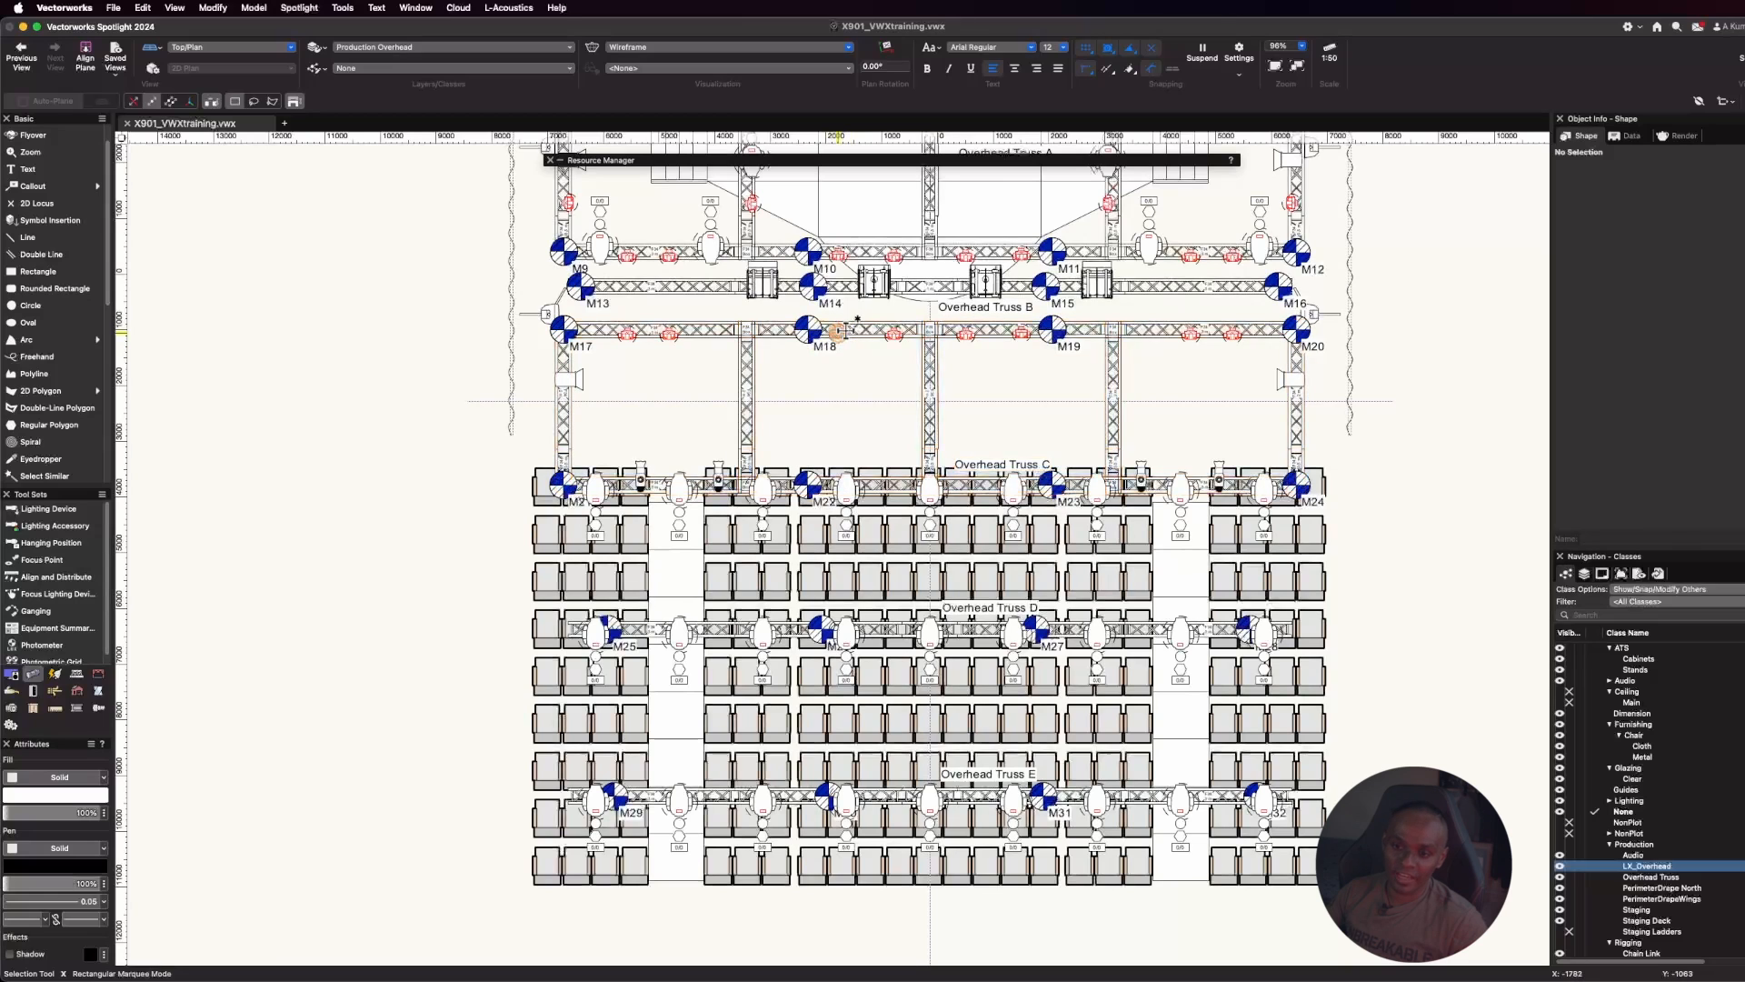
right_click(840, 331)
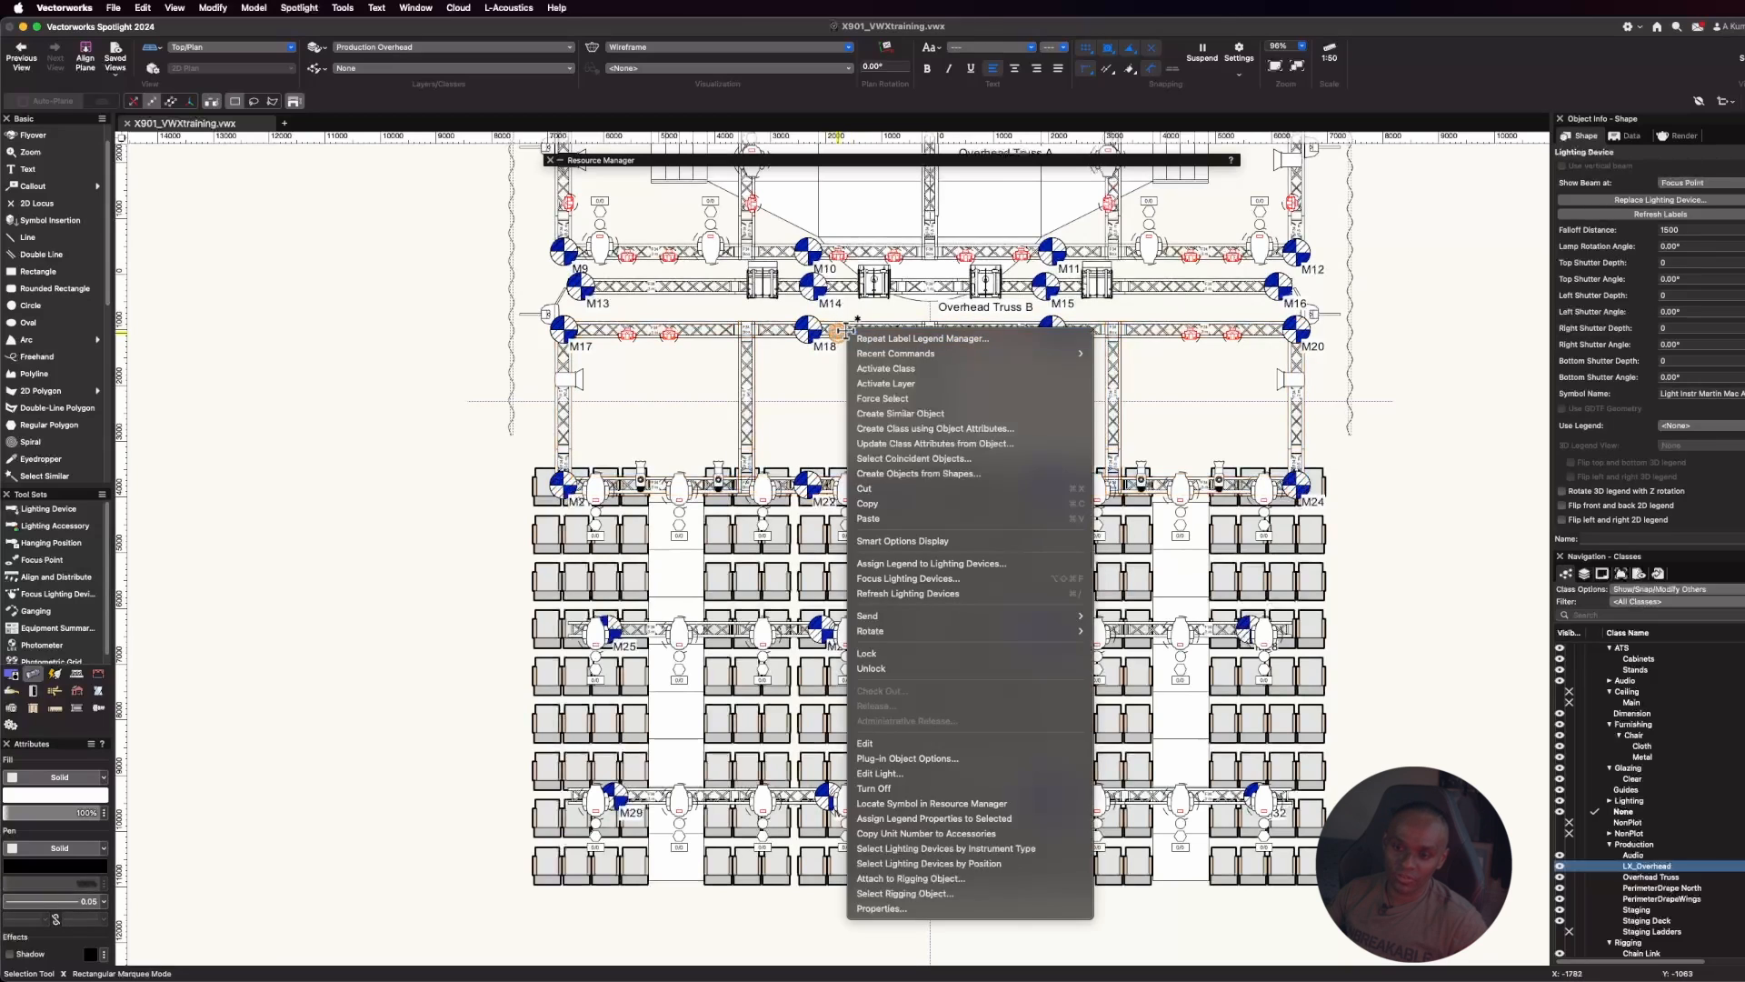
left_click(1020, 848)
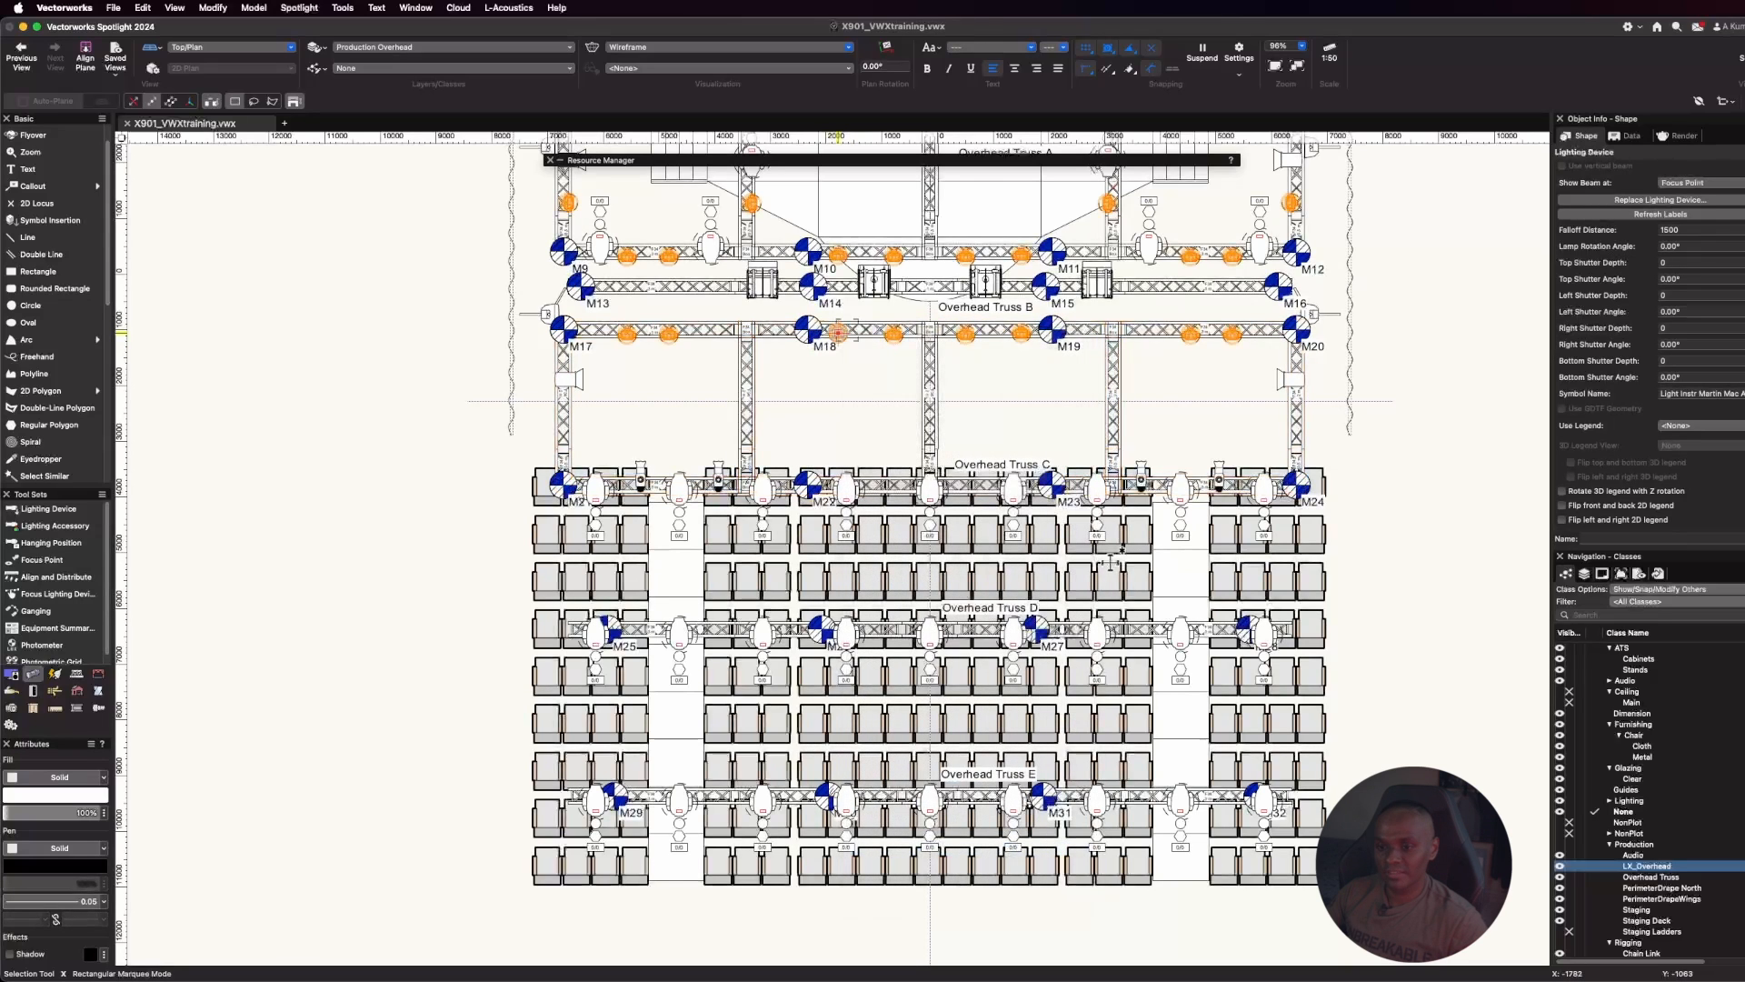
left_click(1703, 427)
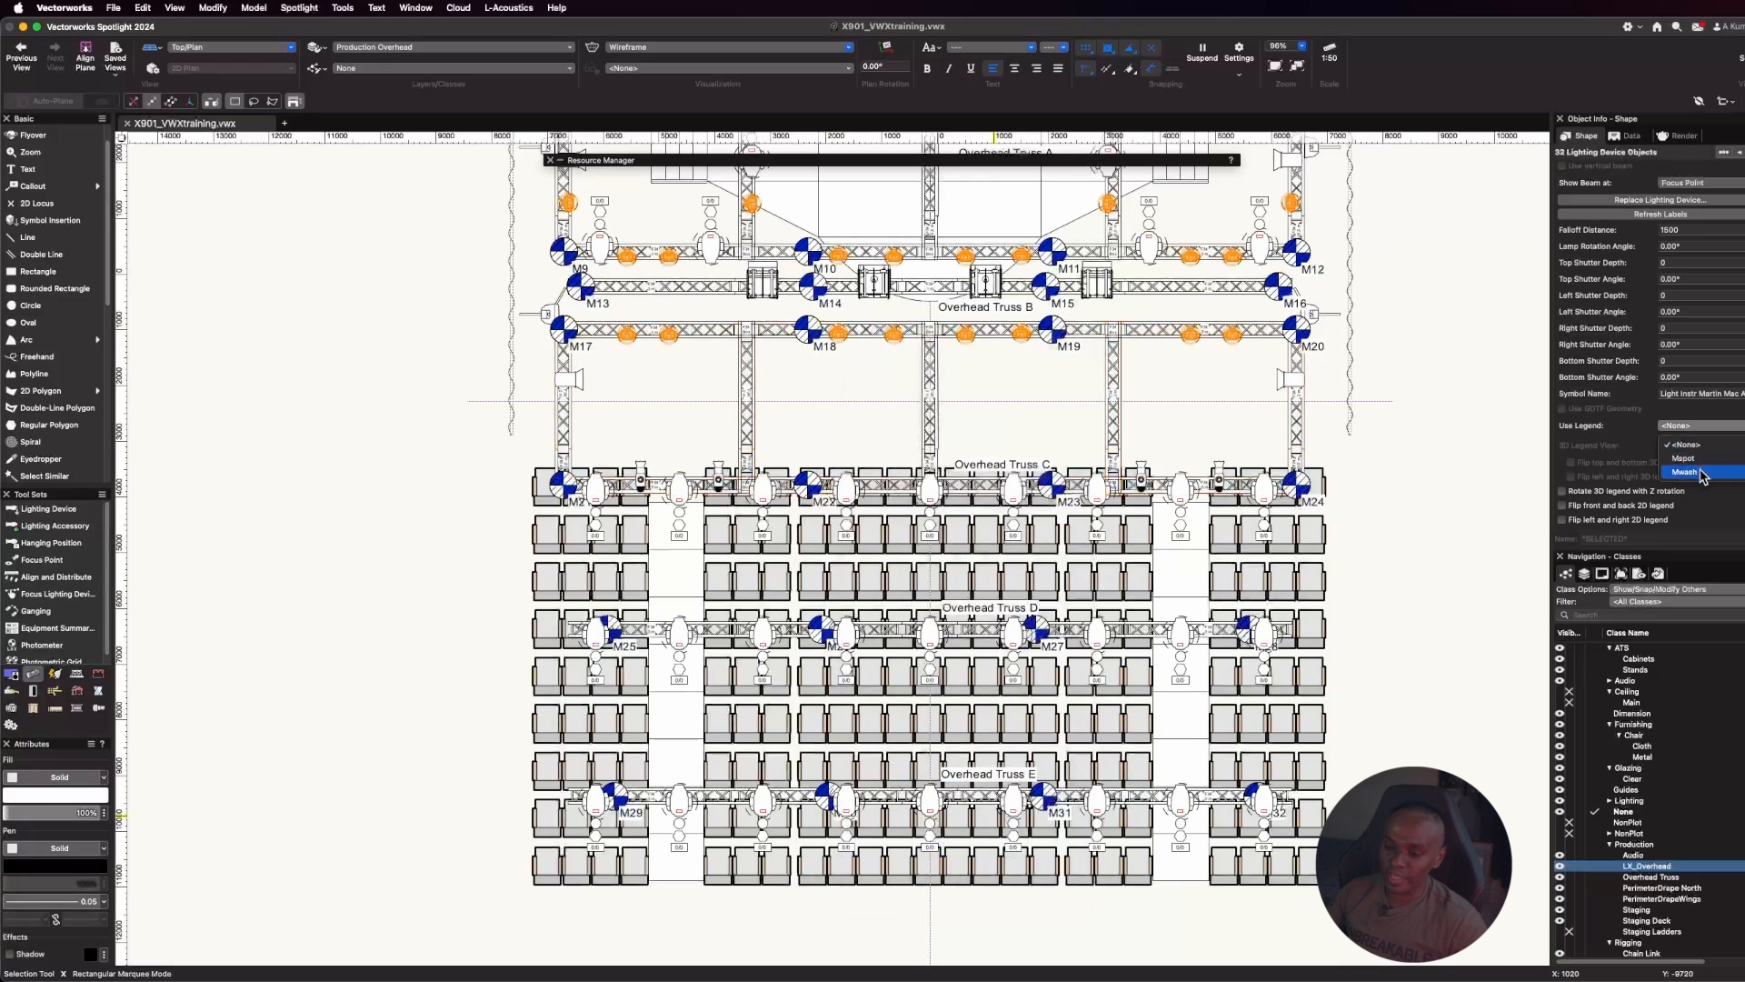
left_click(1701, 468)
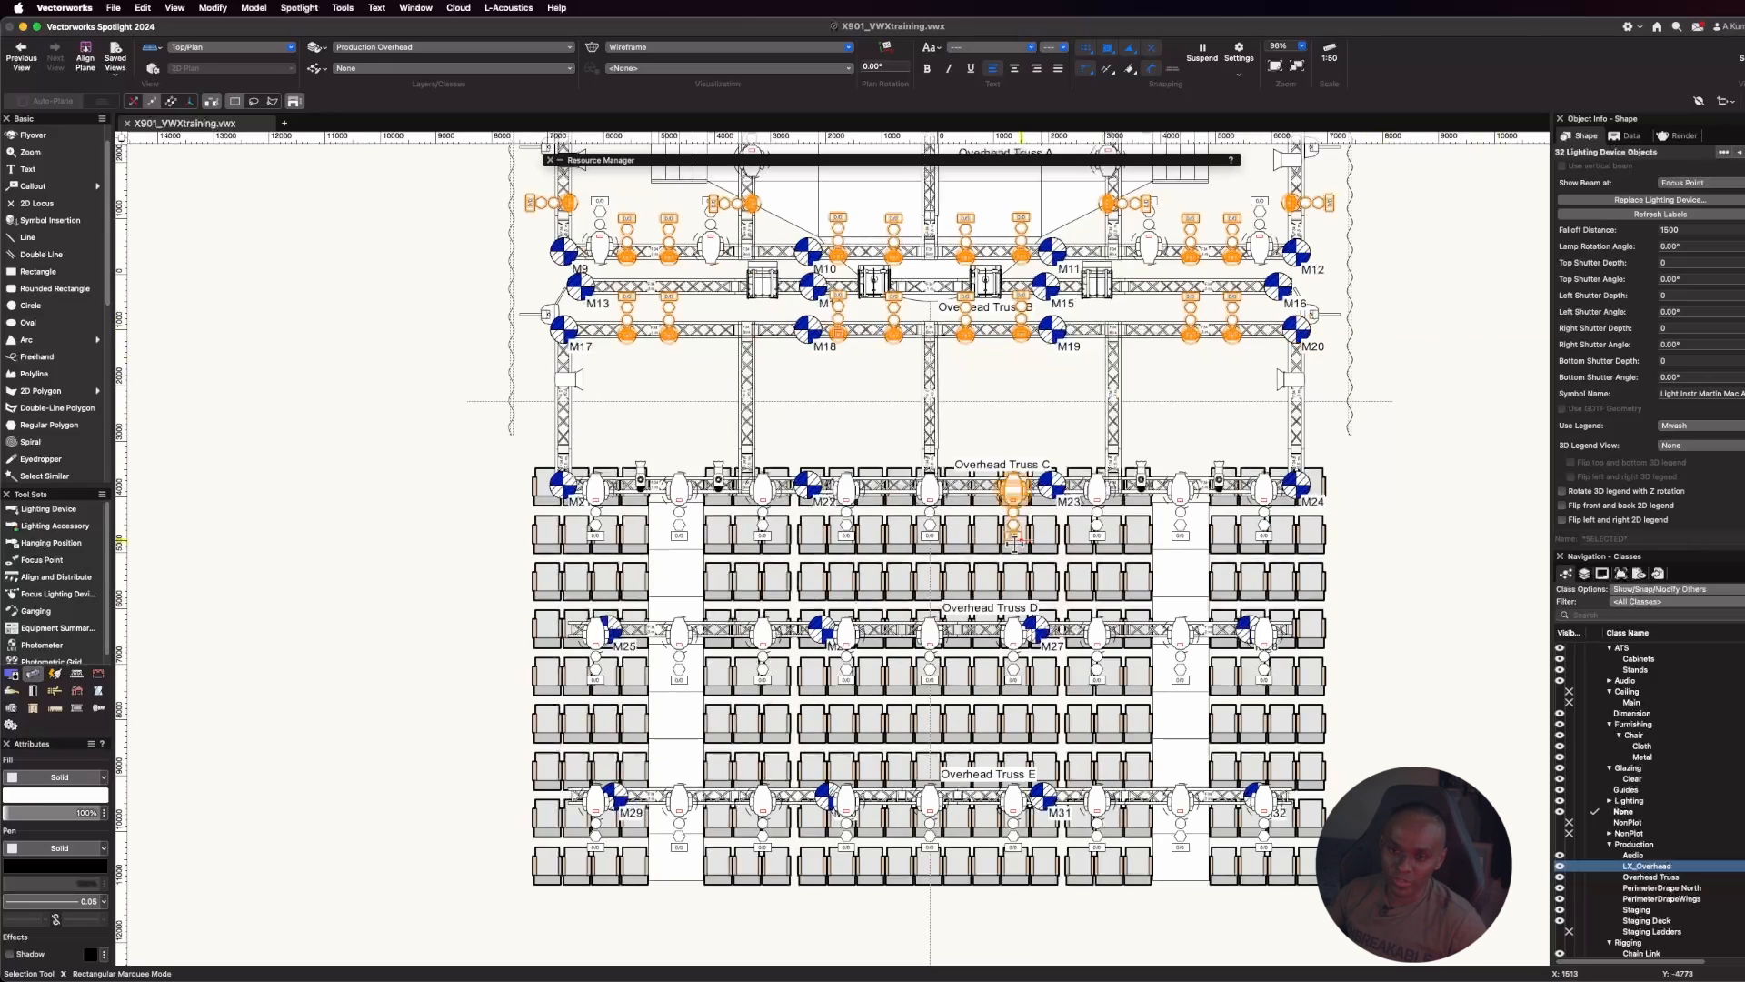
Duplicate the Mwash label legend and name the copy Conventional
scroll(1015, 544, "down", 2)
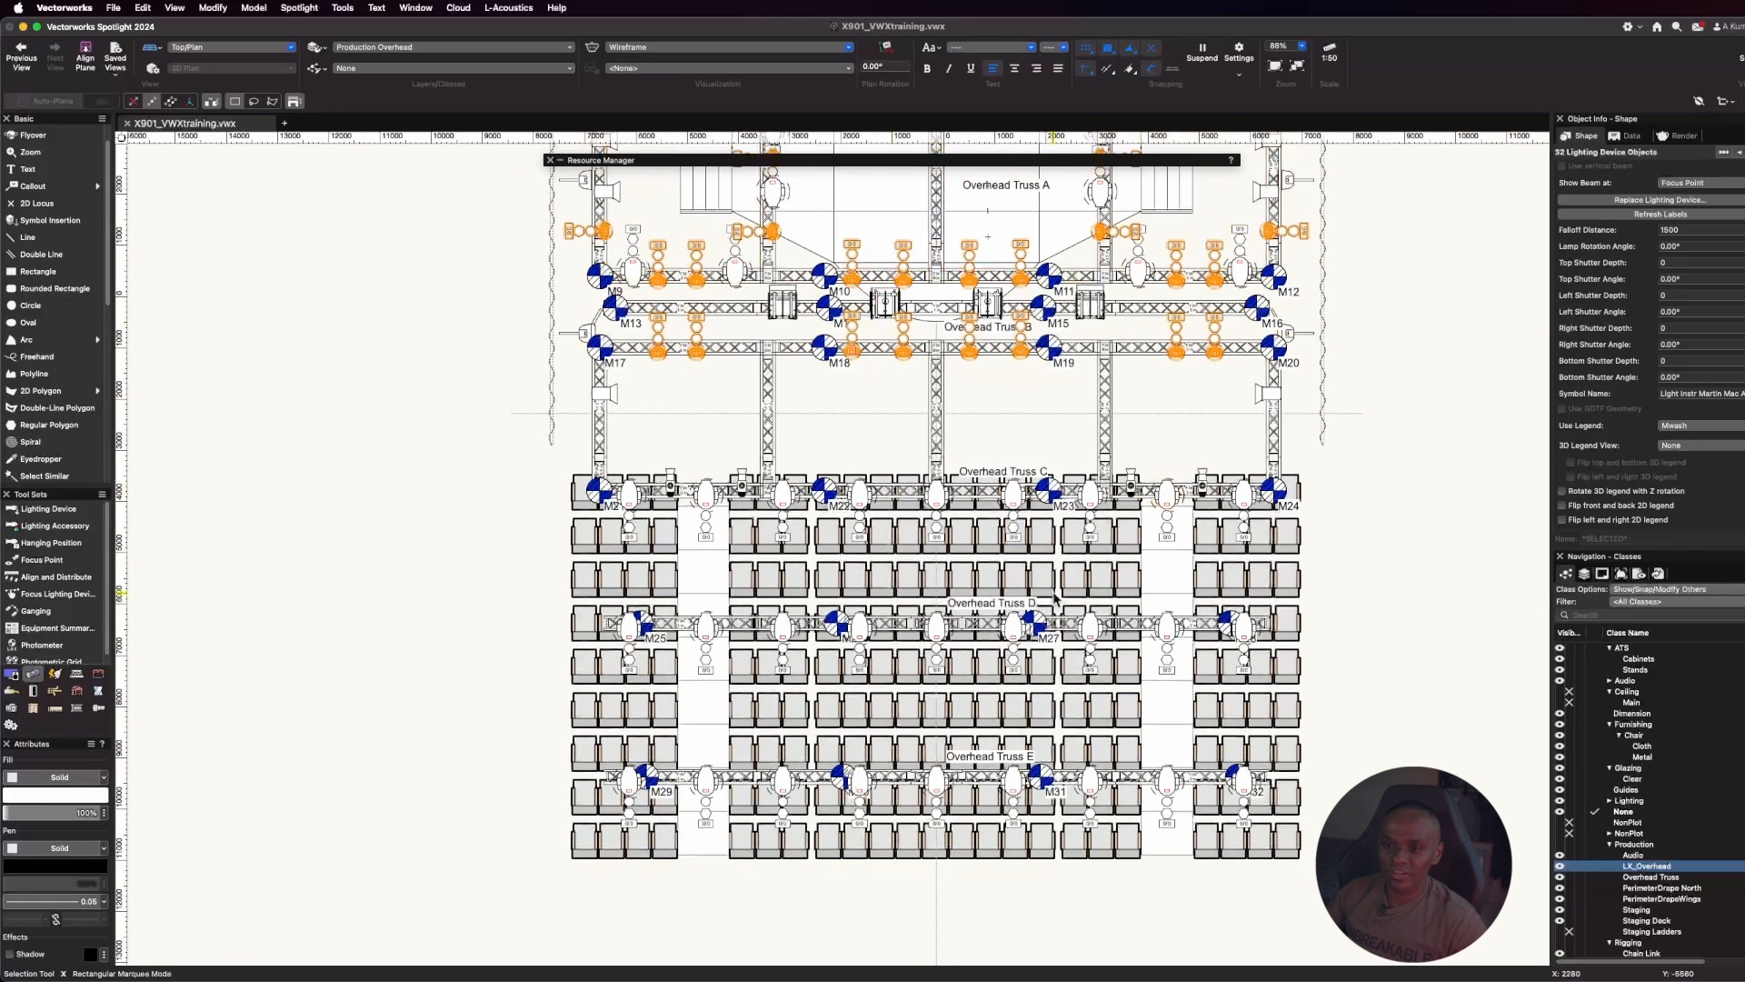
scroll(1055, 598, "down", 2)
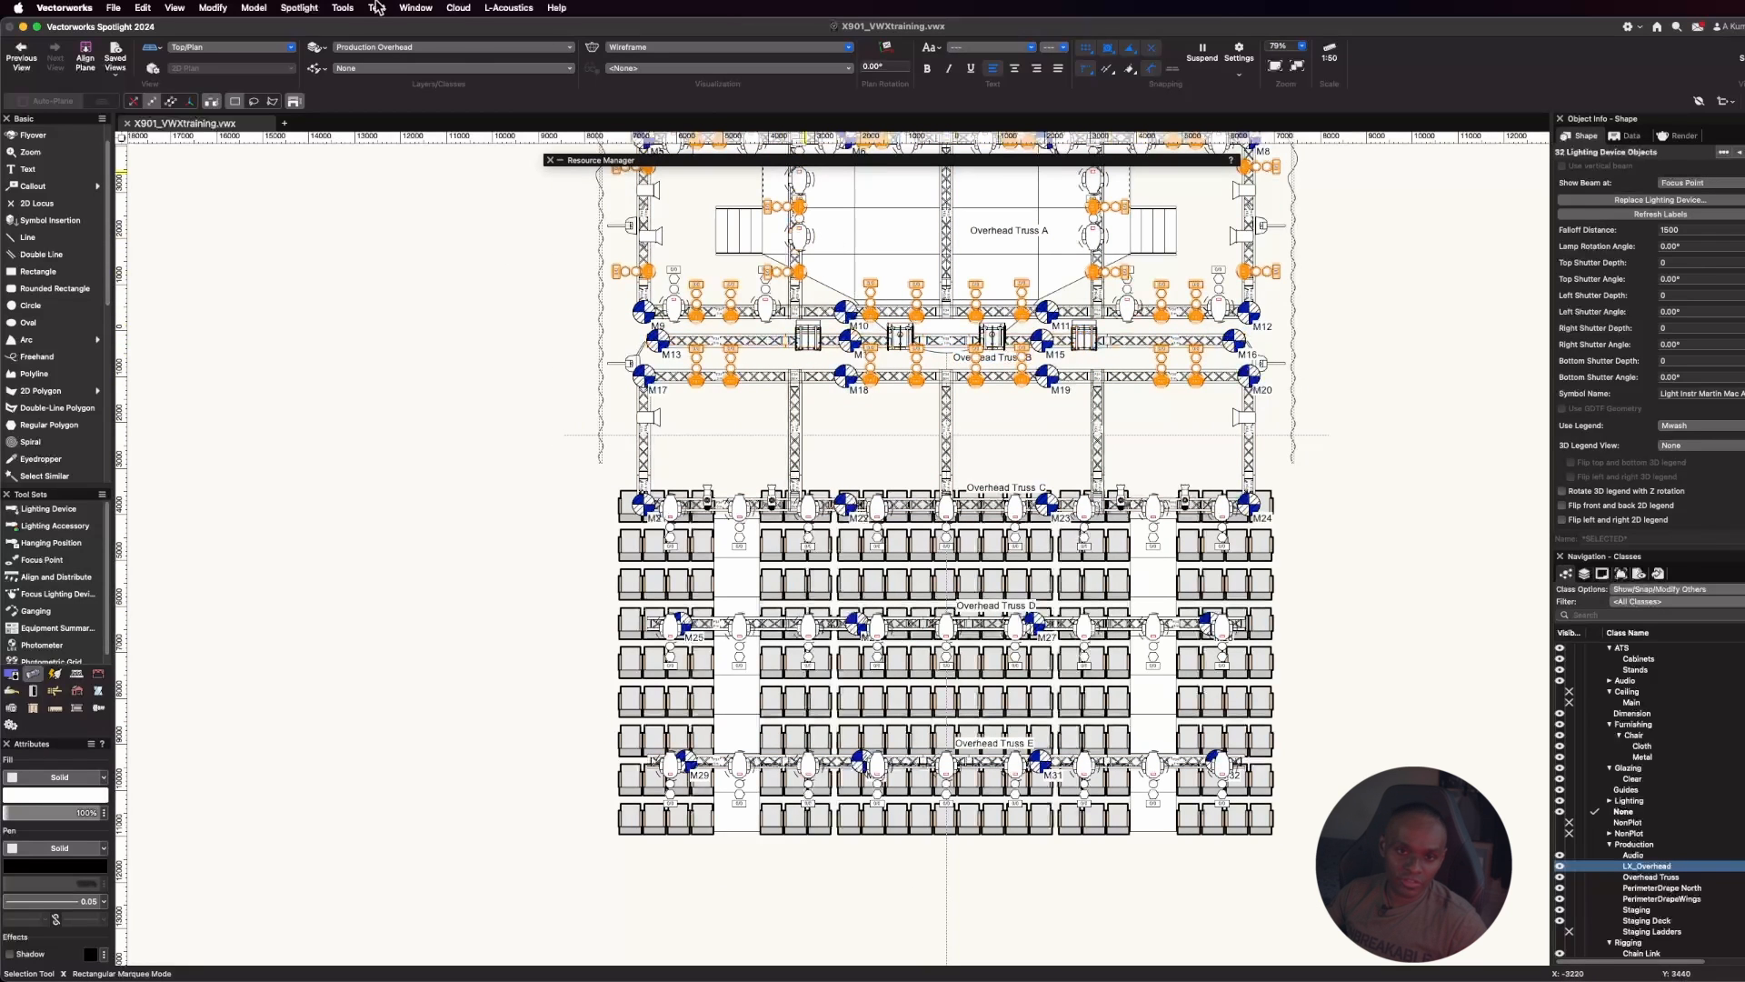
left_click(302, 7)
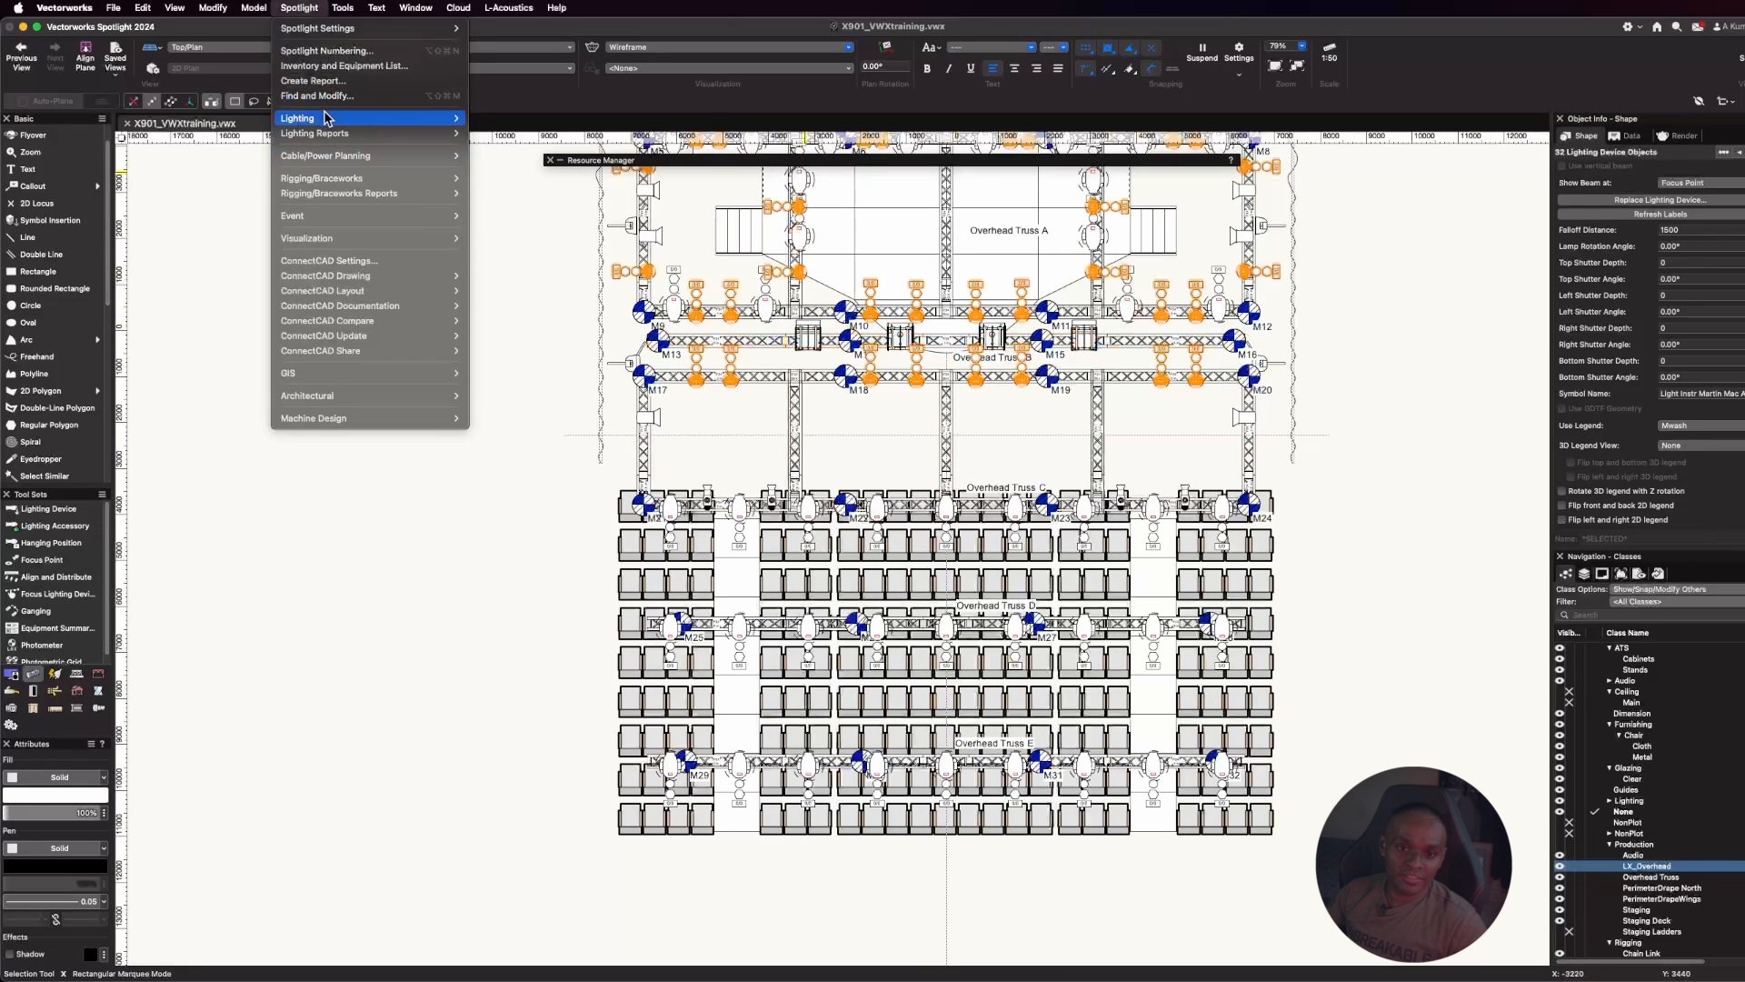
mouse_move(329, 118)
left_click(612, 239)
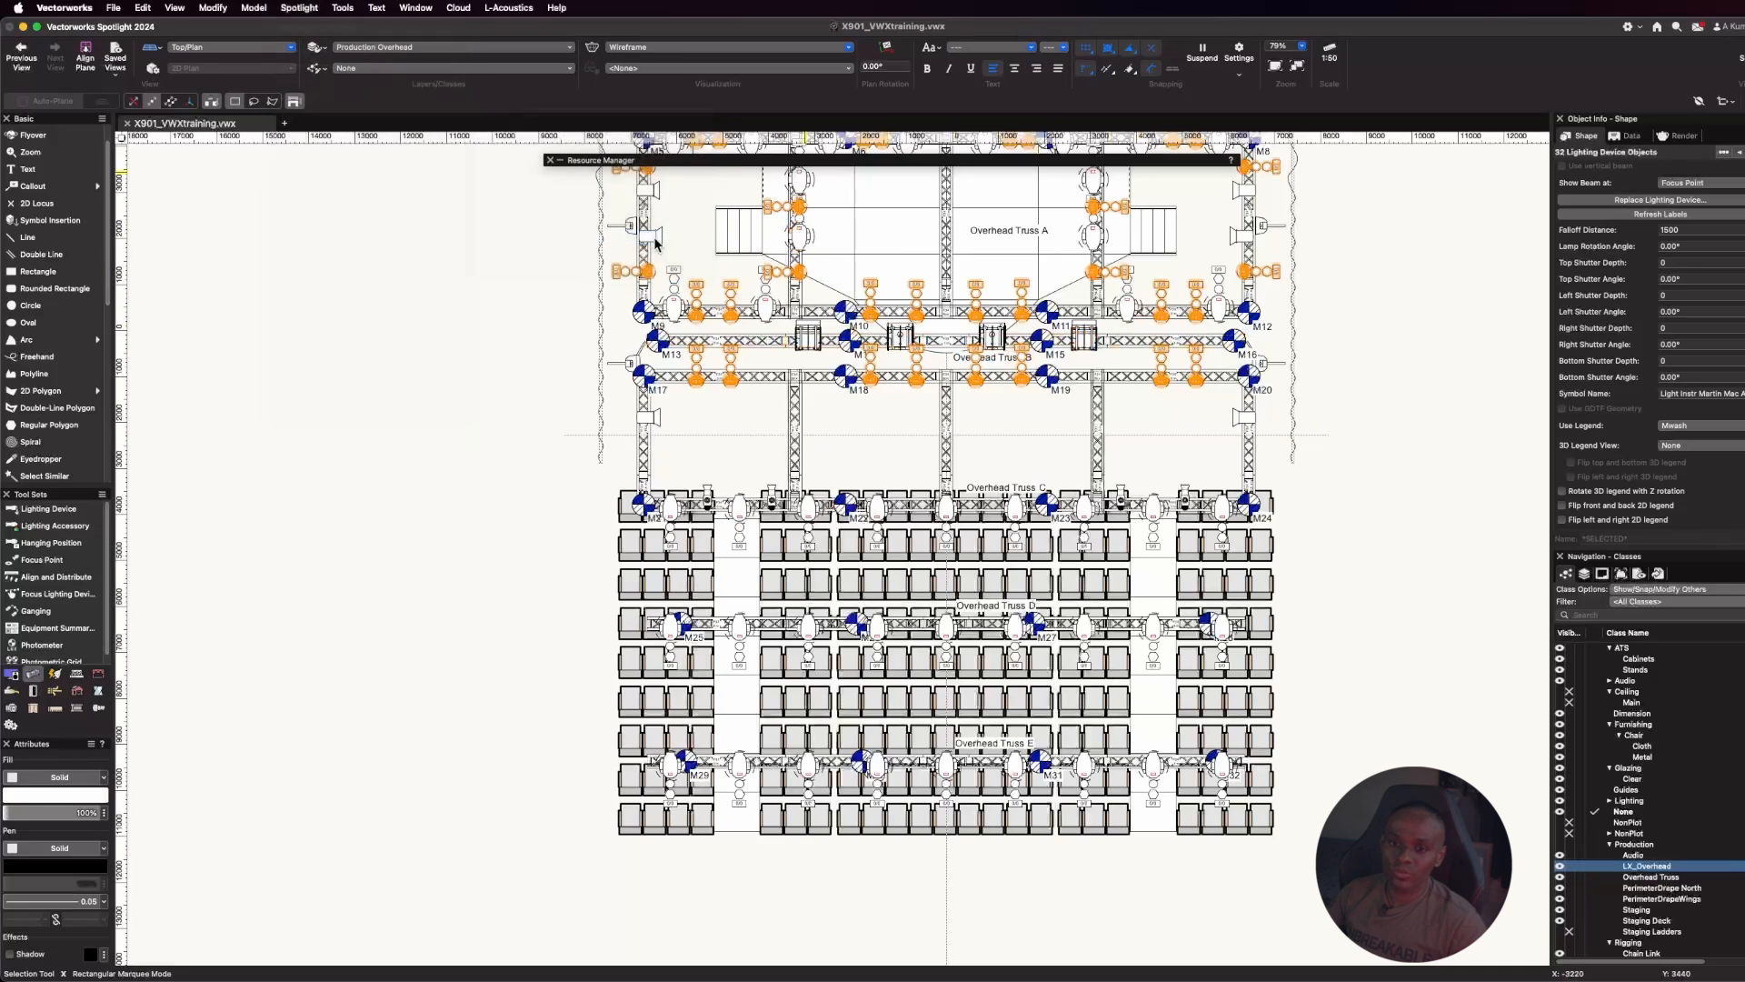
left_click(878, 290)
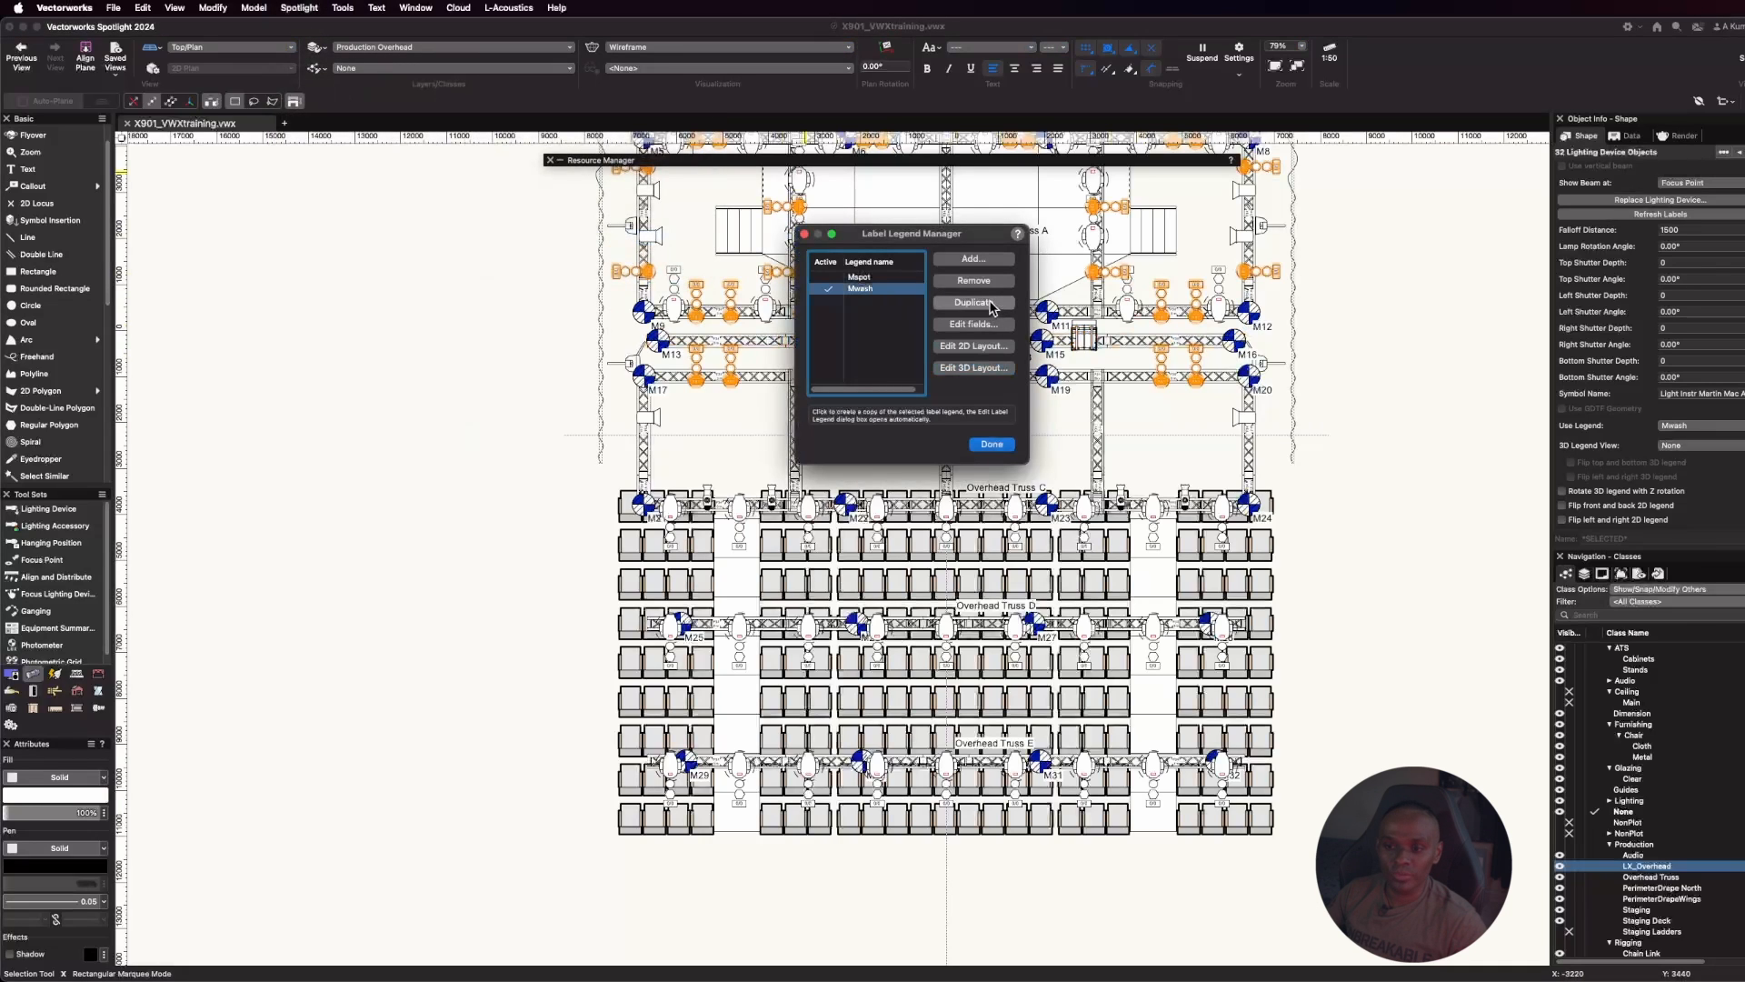
left_click(991, 302)
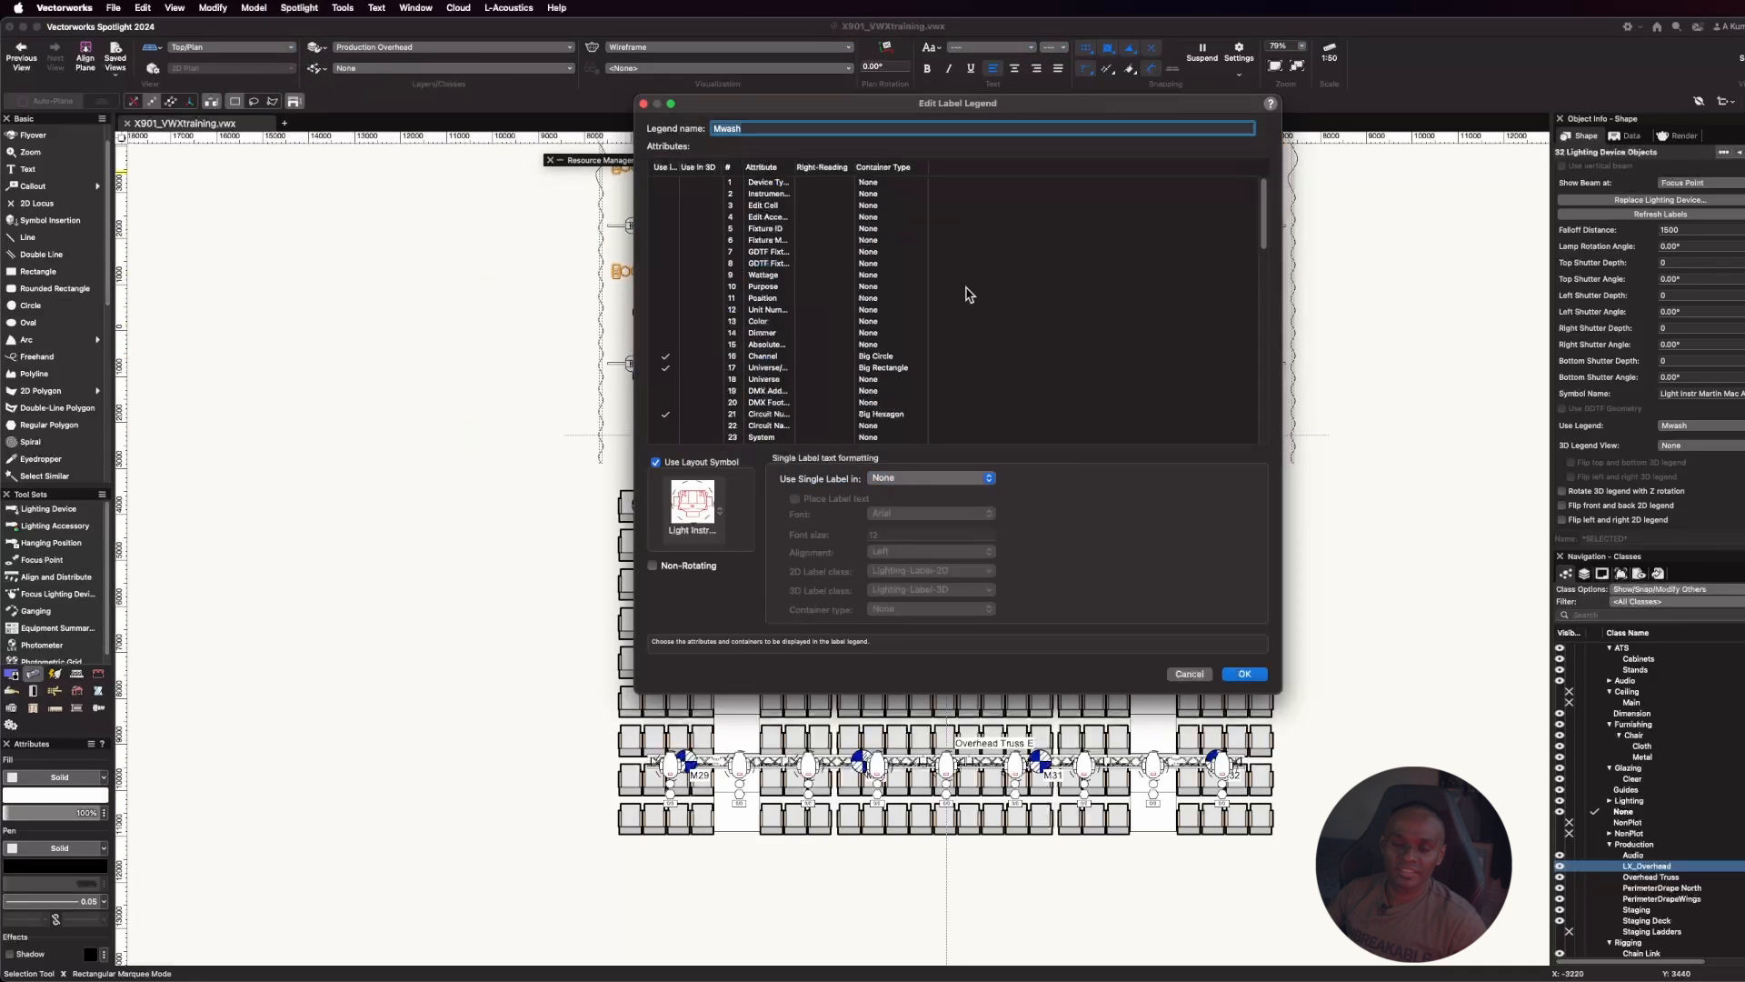
left_click(751, 128)
key("BackSpace")
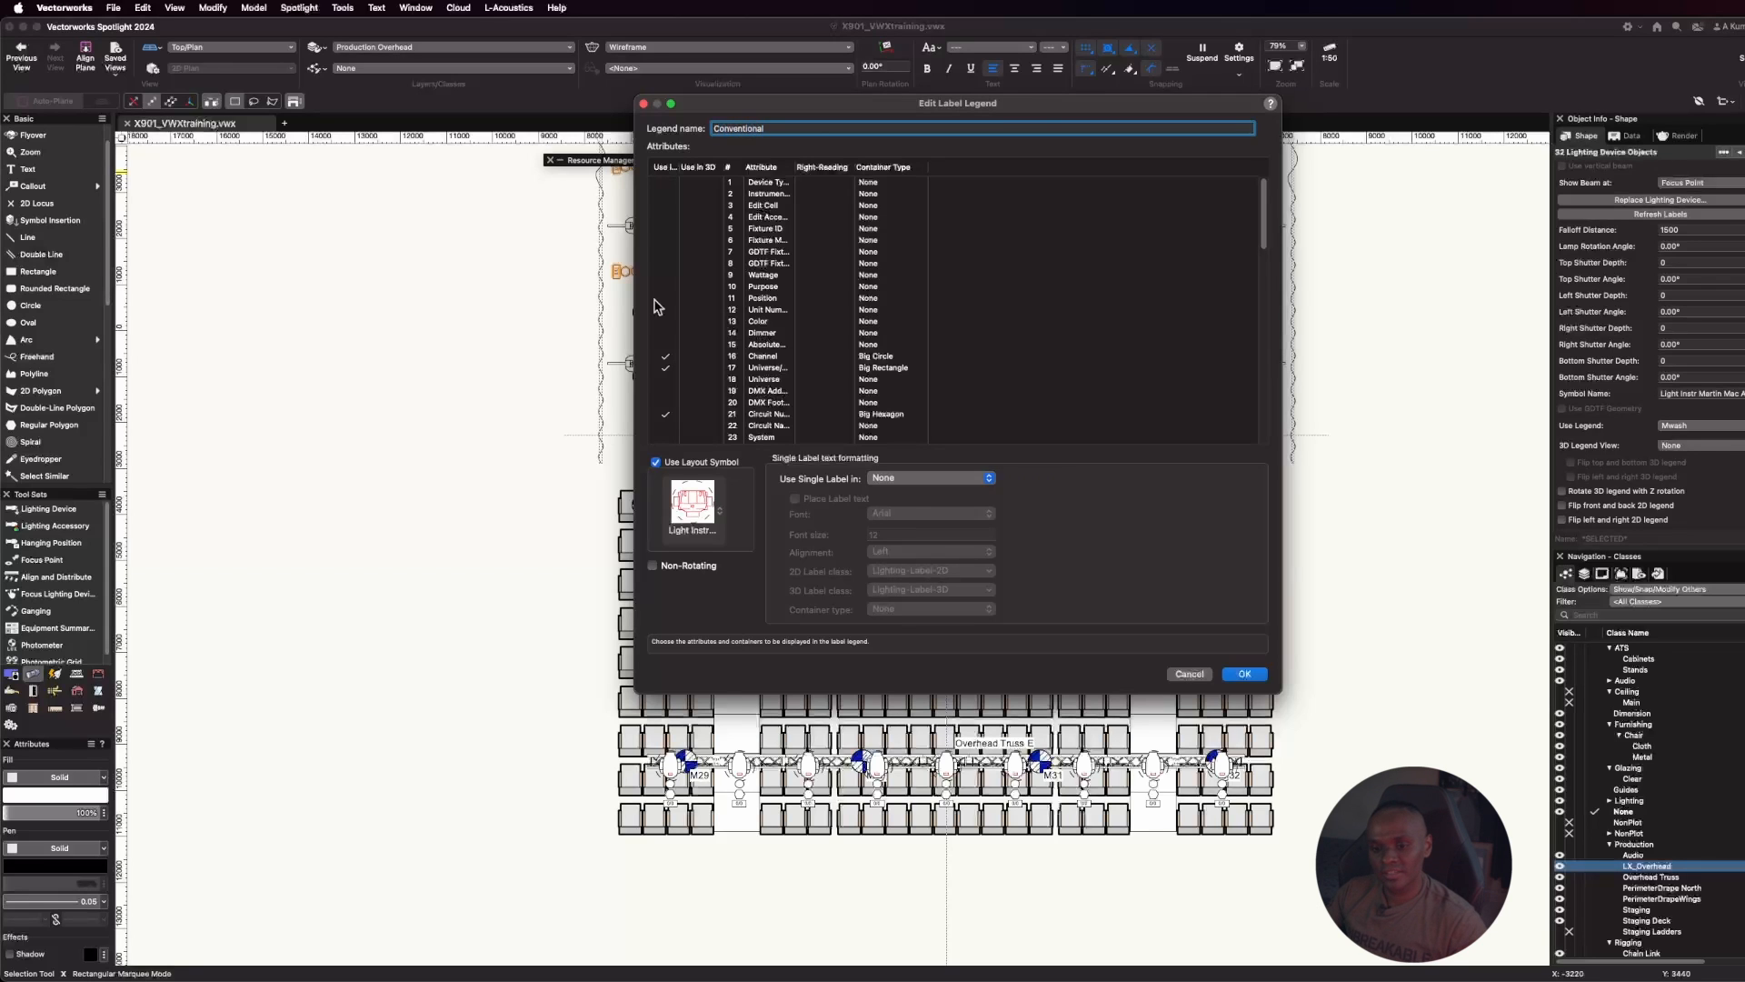
Search the symbol libraries for selecon and set the Conventional legend's layout symbol to the Selecon Rama 6in Fresnel
left_click(695, 503)
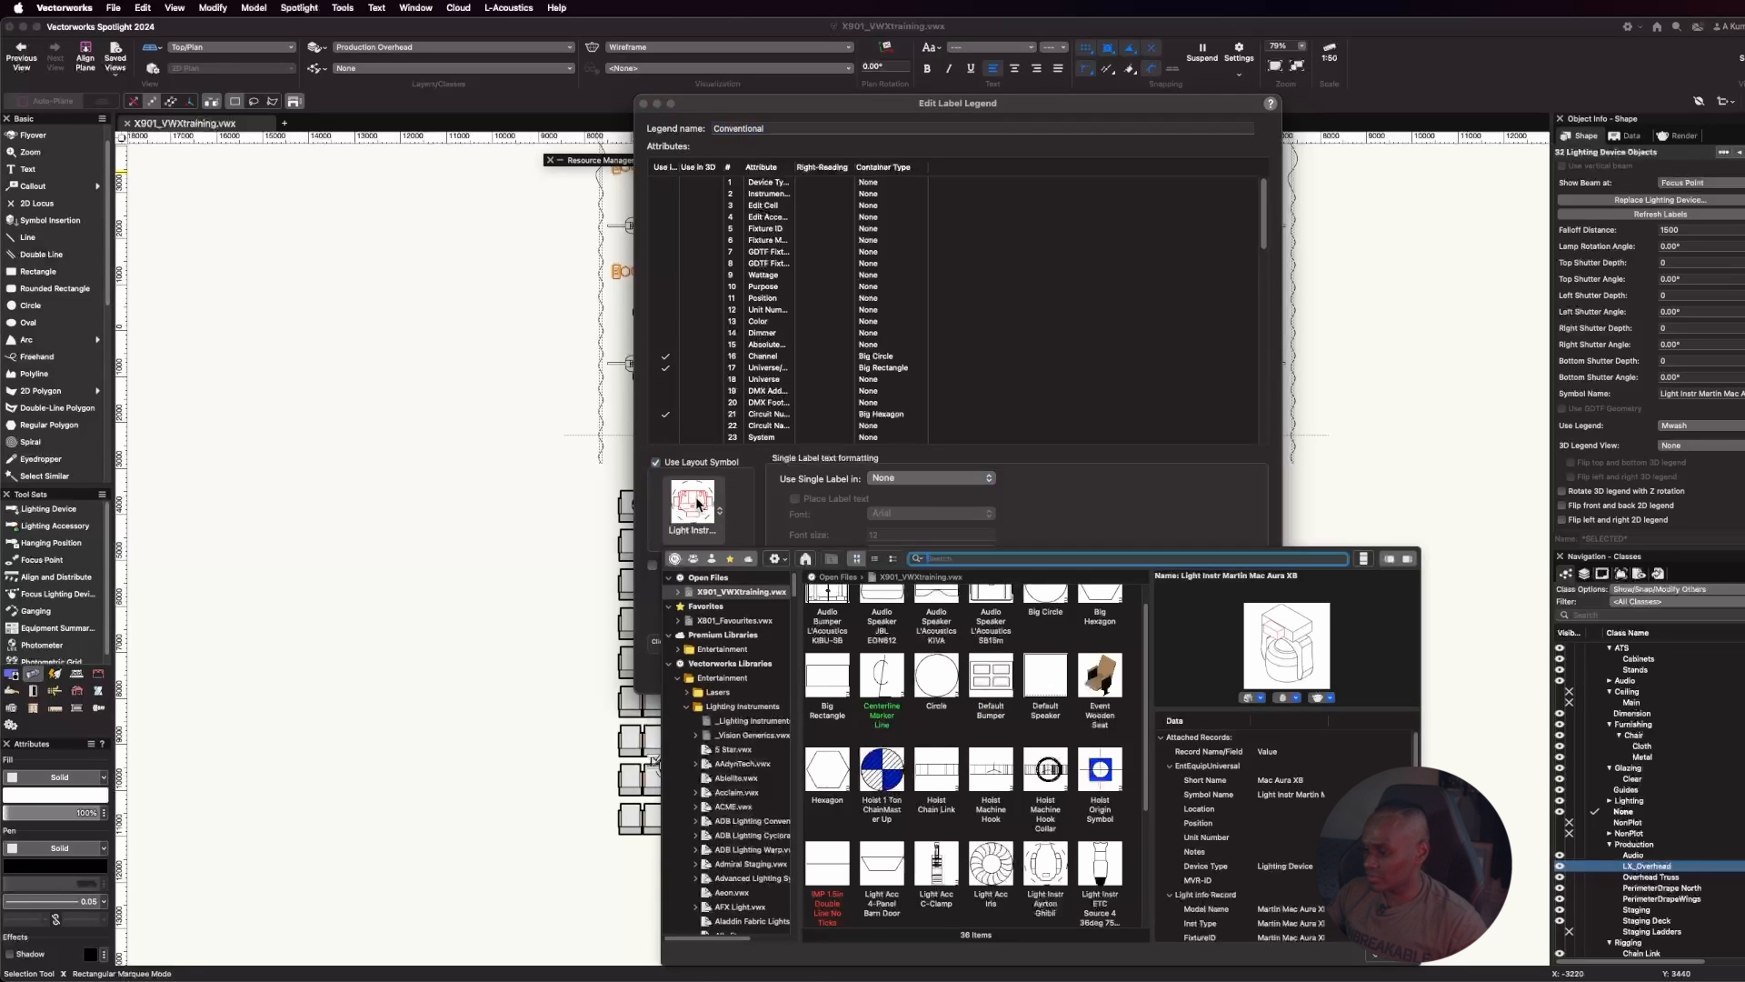
type("fresnel")
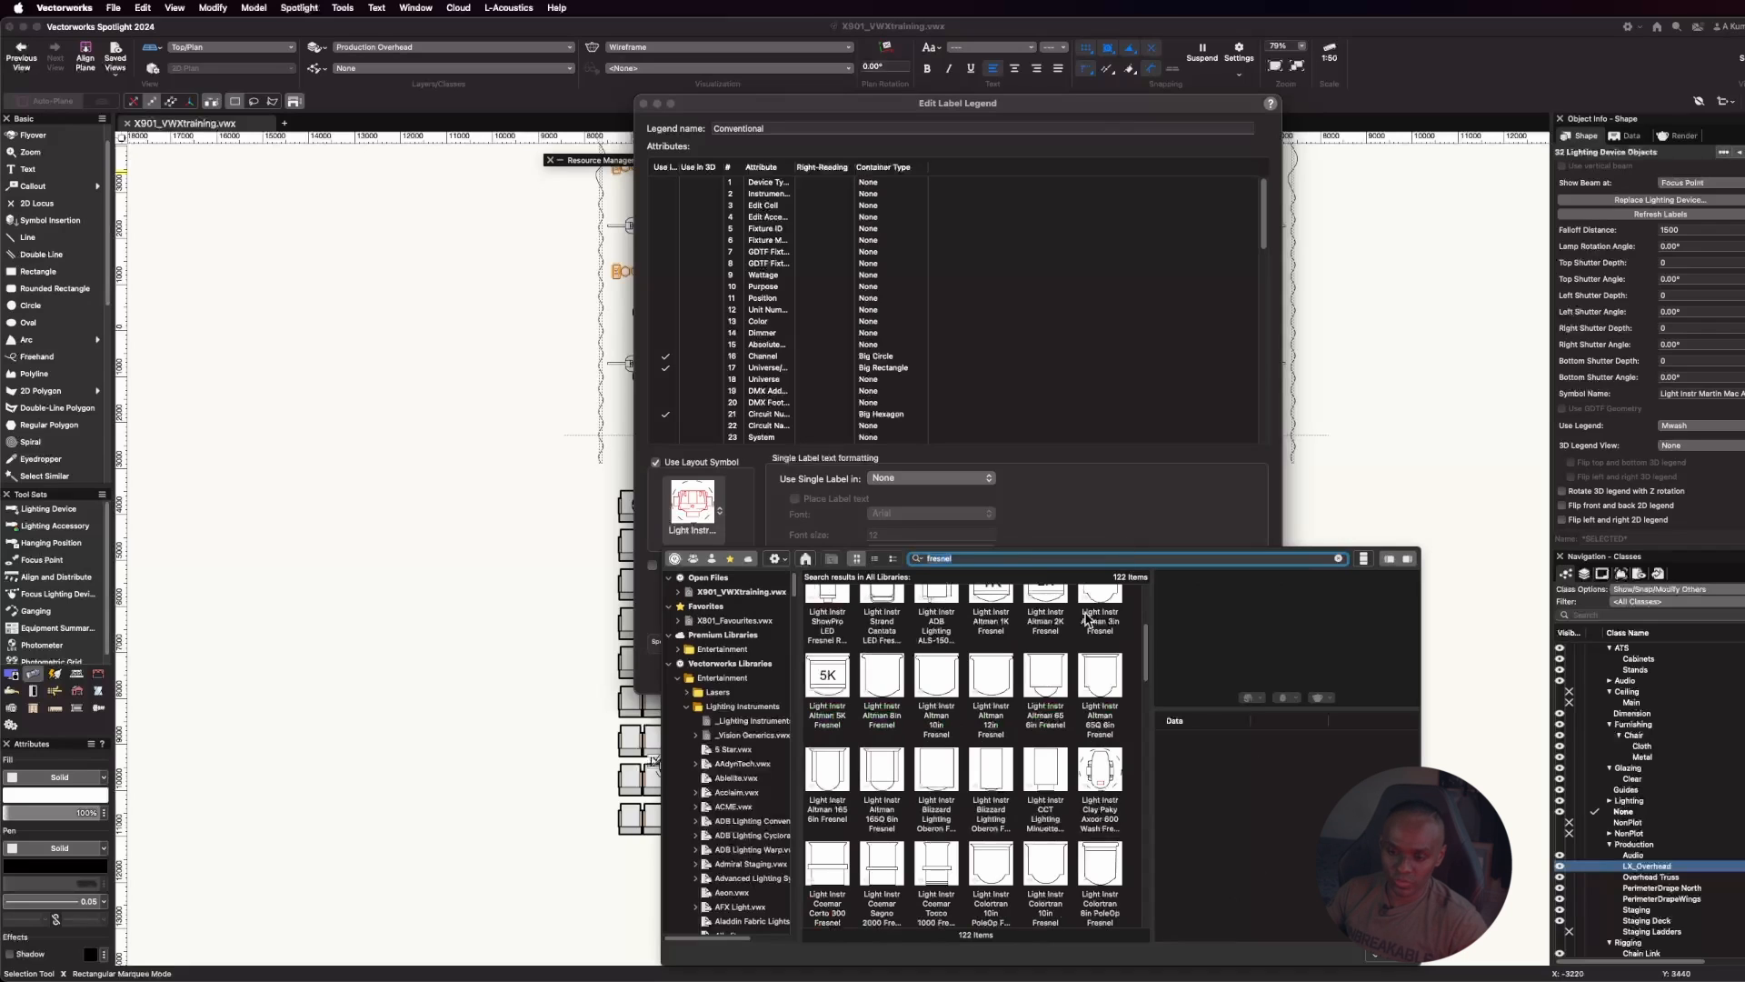
type("selecon")
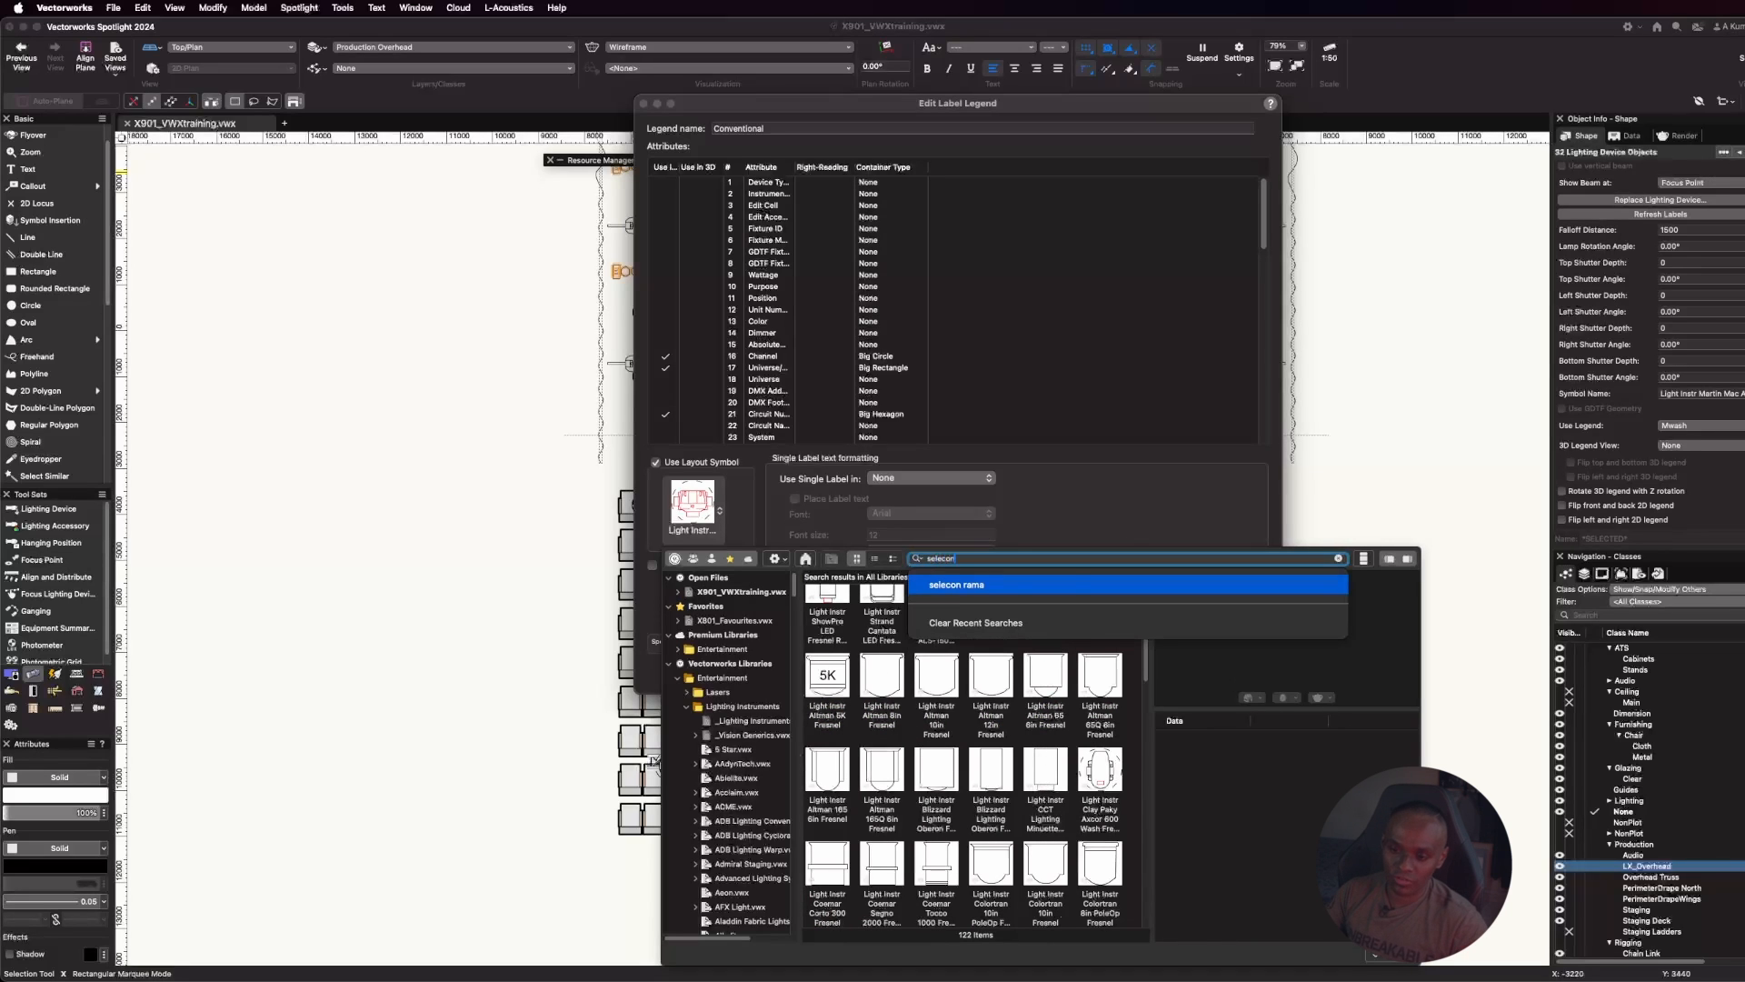
left_click(1055, 872)
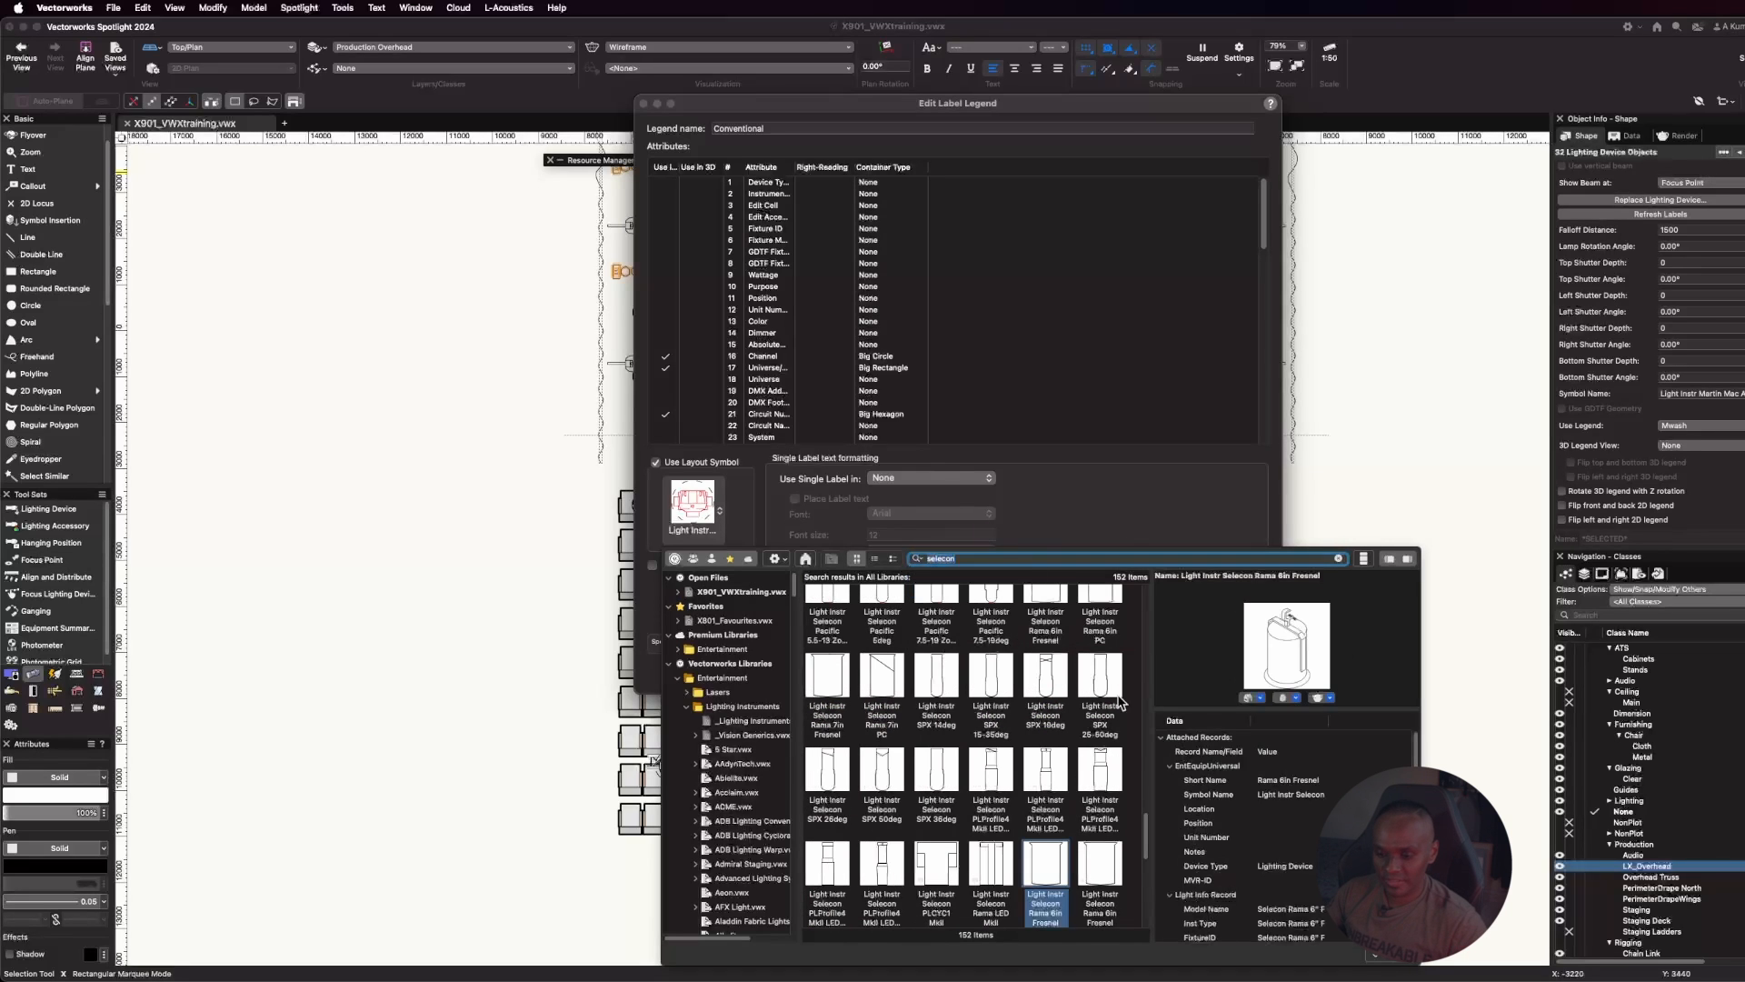
left_click(1398, 962)
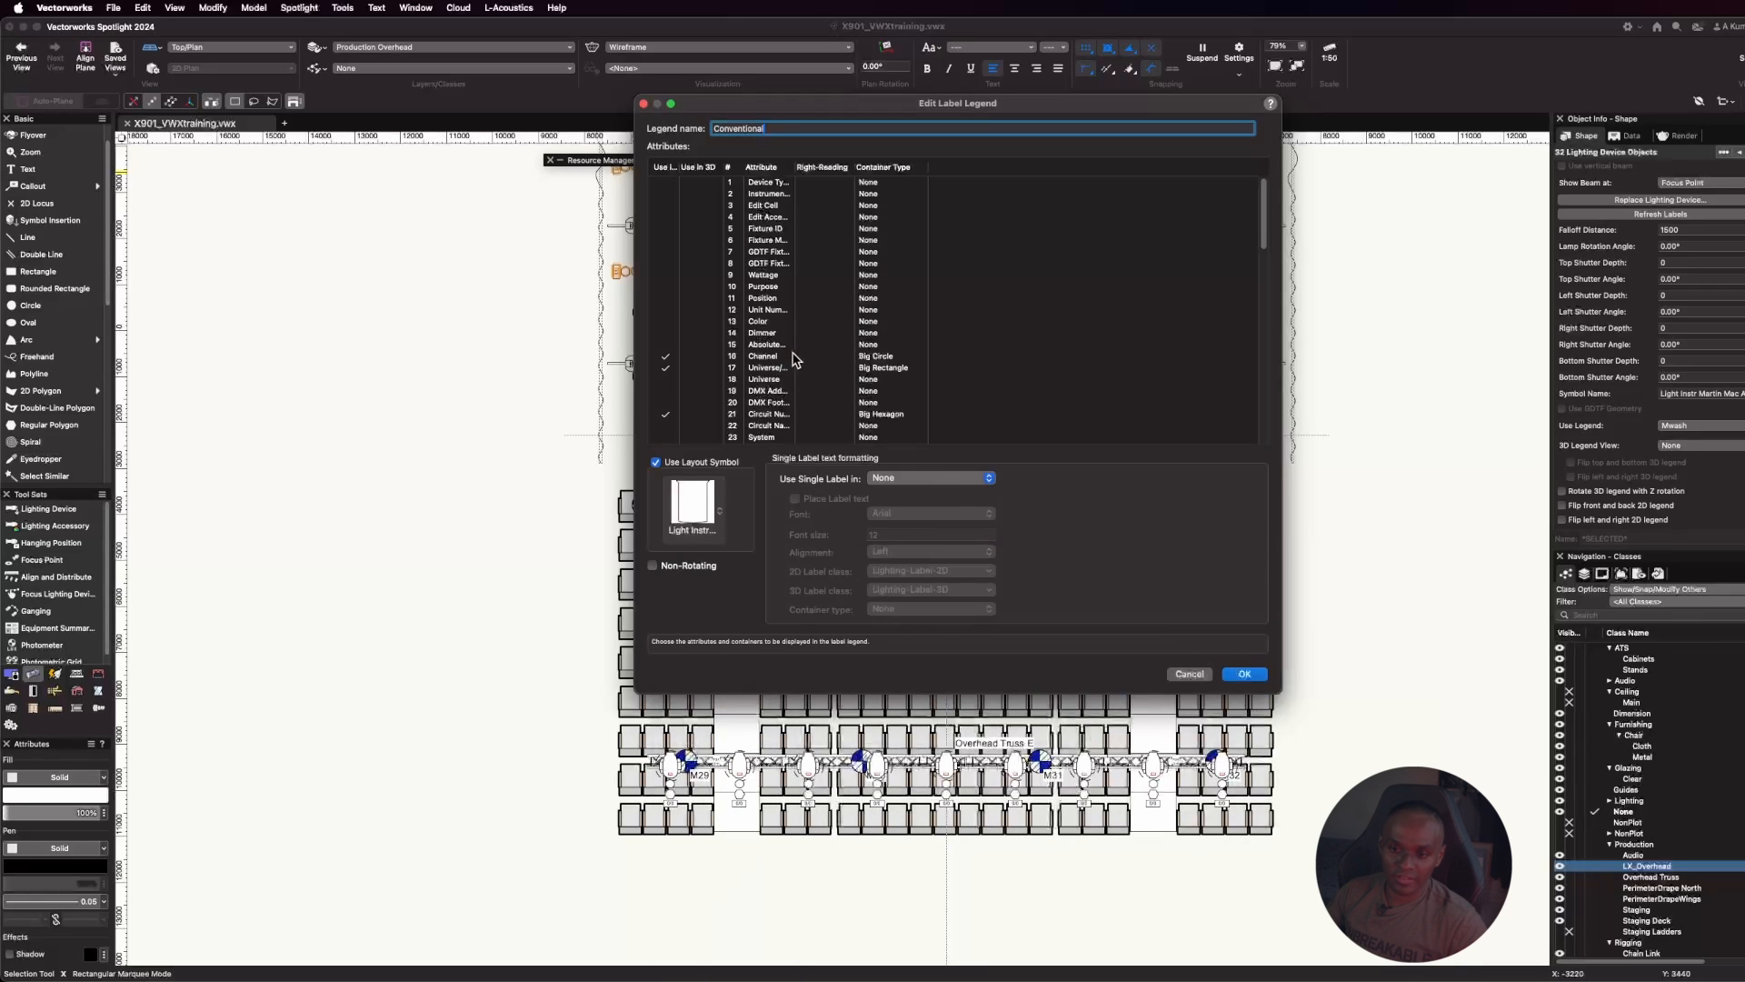
Exclude Universe/Address from the Conventional legend, include Color and Purpose, and accept the legend settings
scroll(794, 350, "down", 2)
left_click_drag(793, 166, 854, 166)
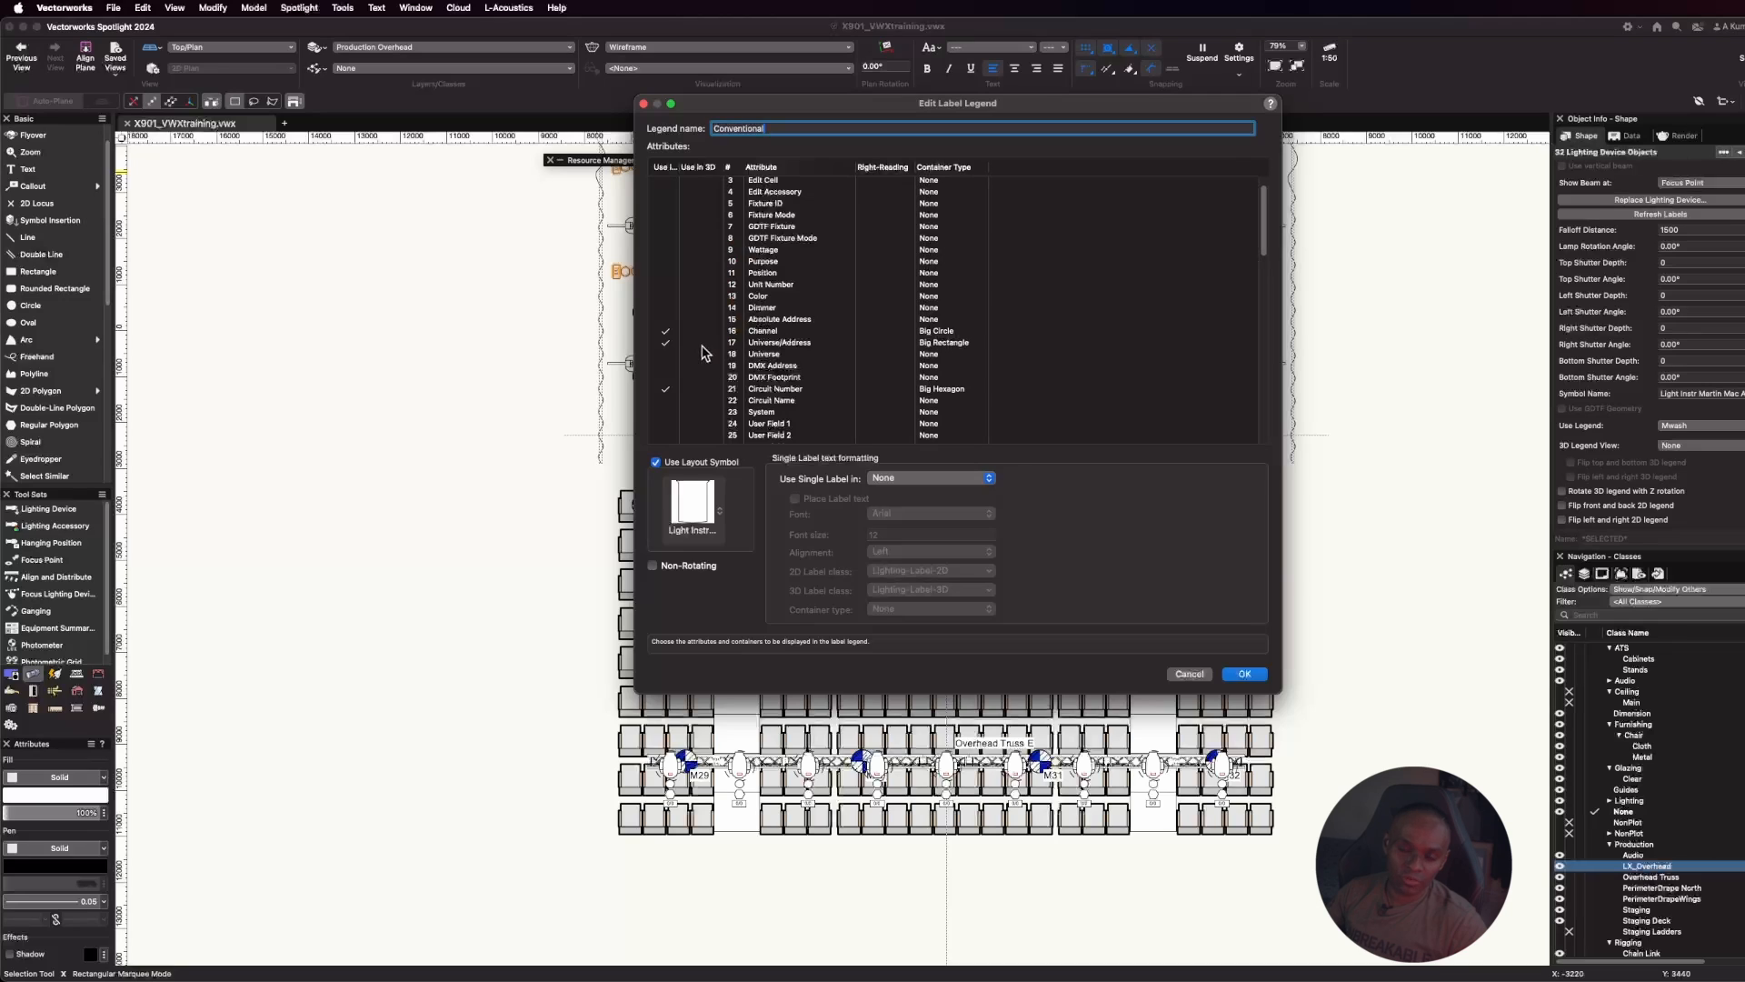
left_click(671, 344)
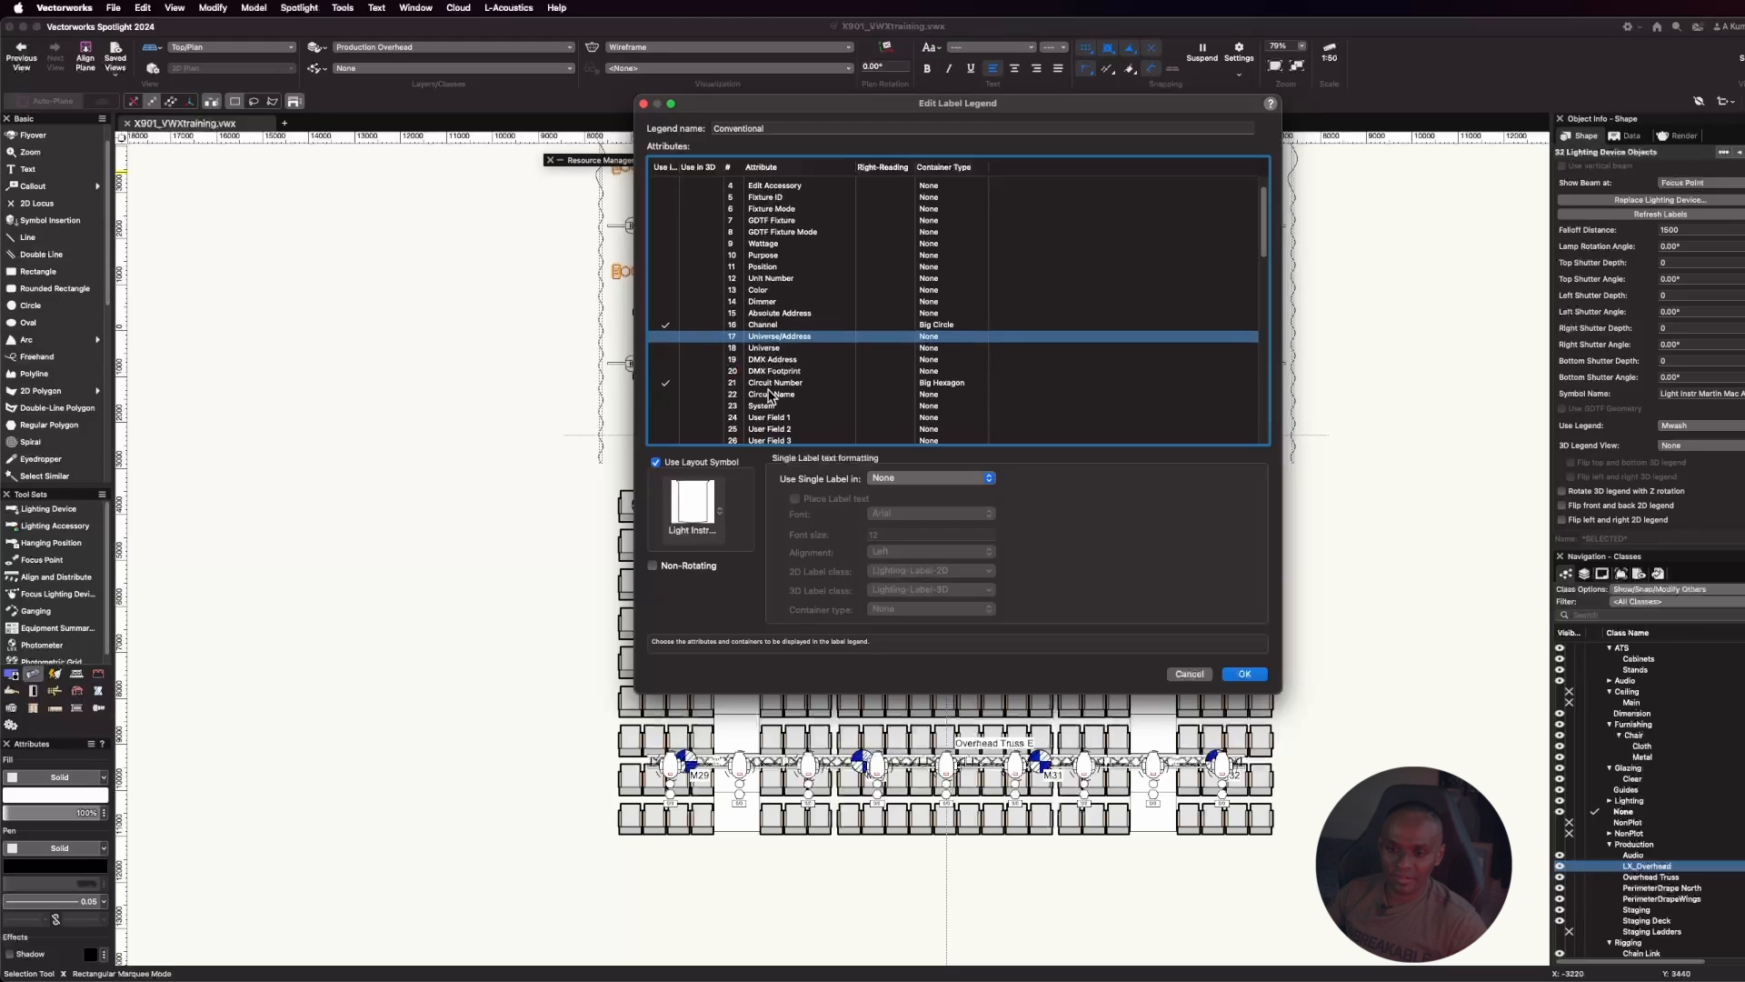
left_click(667, 297)
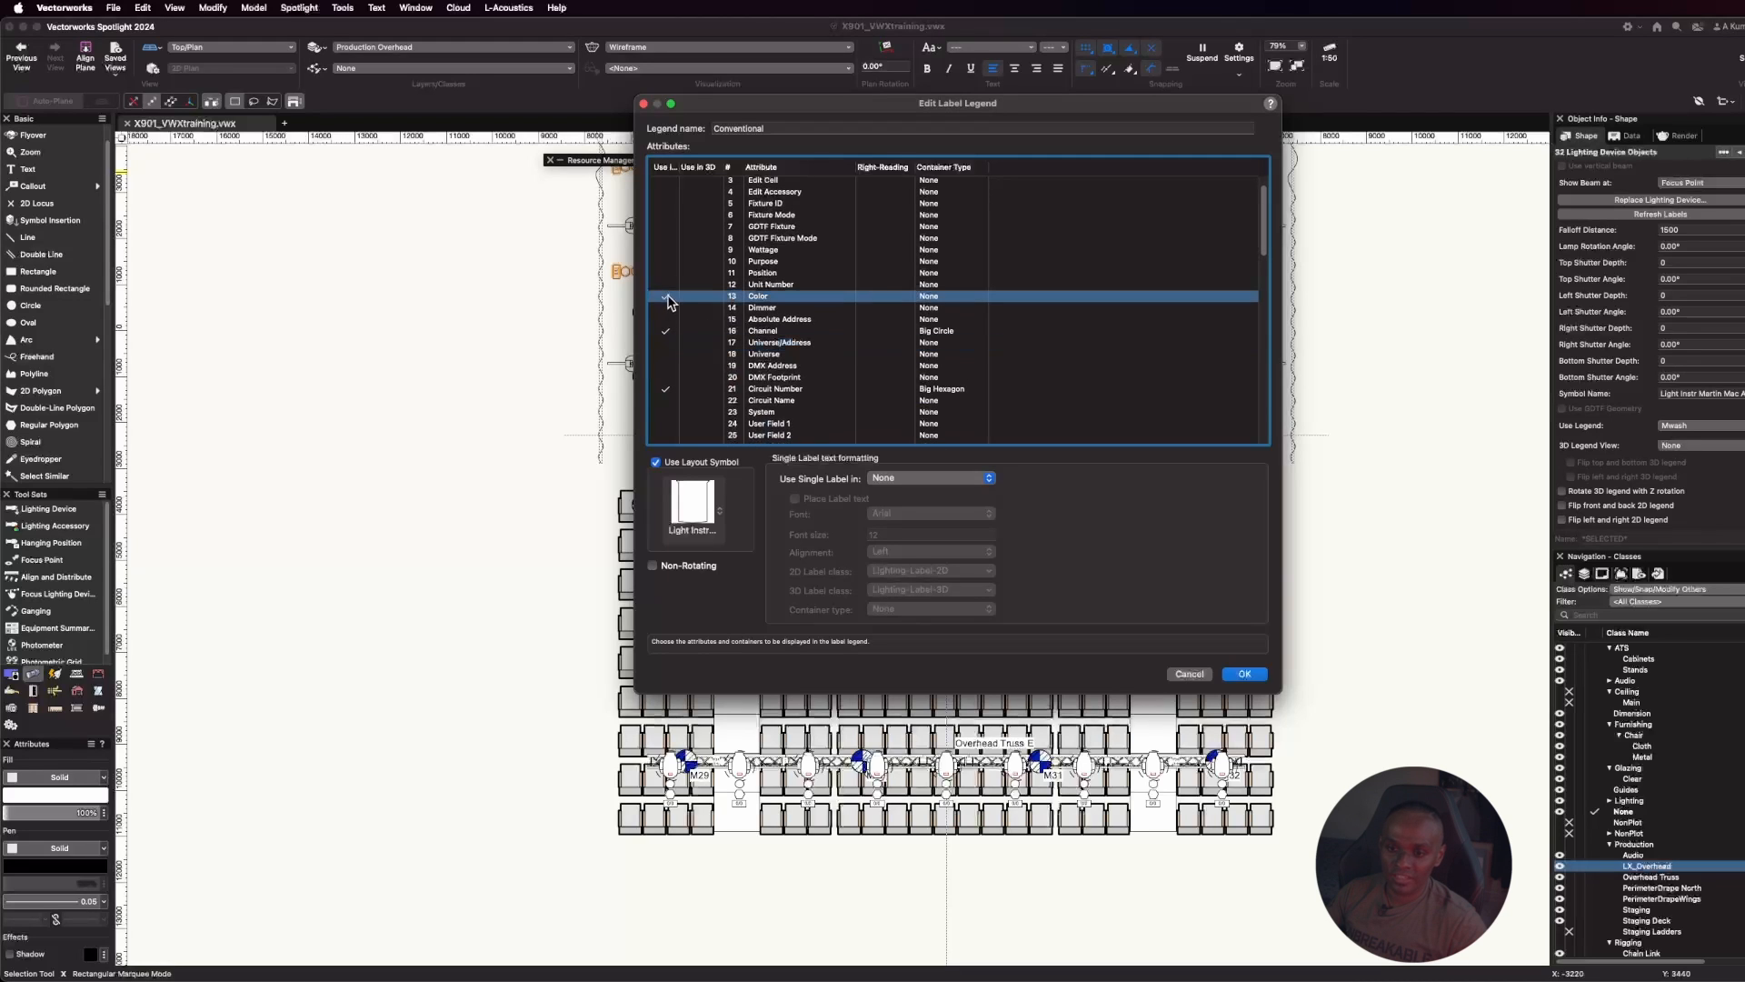
left_click(673, 262)
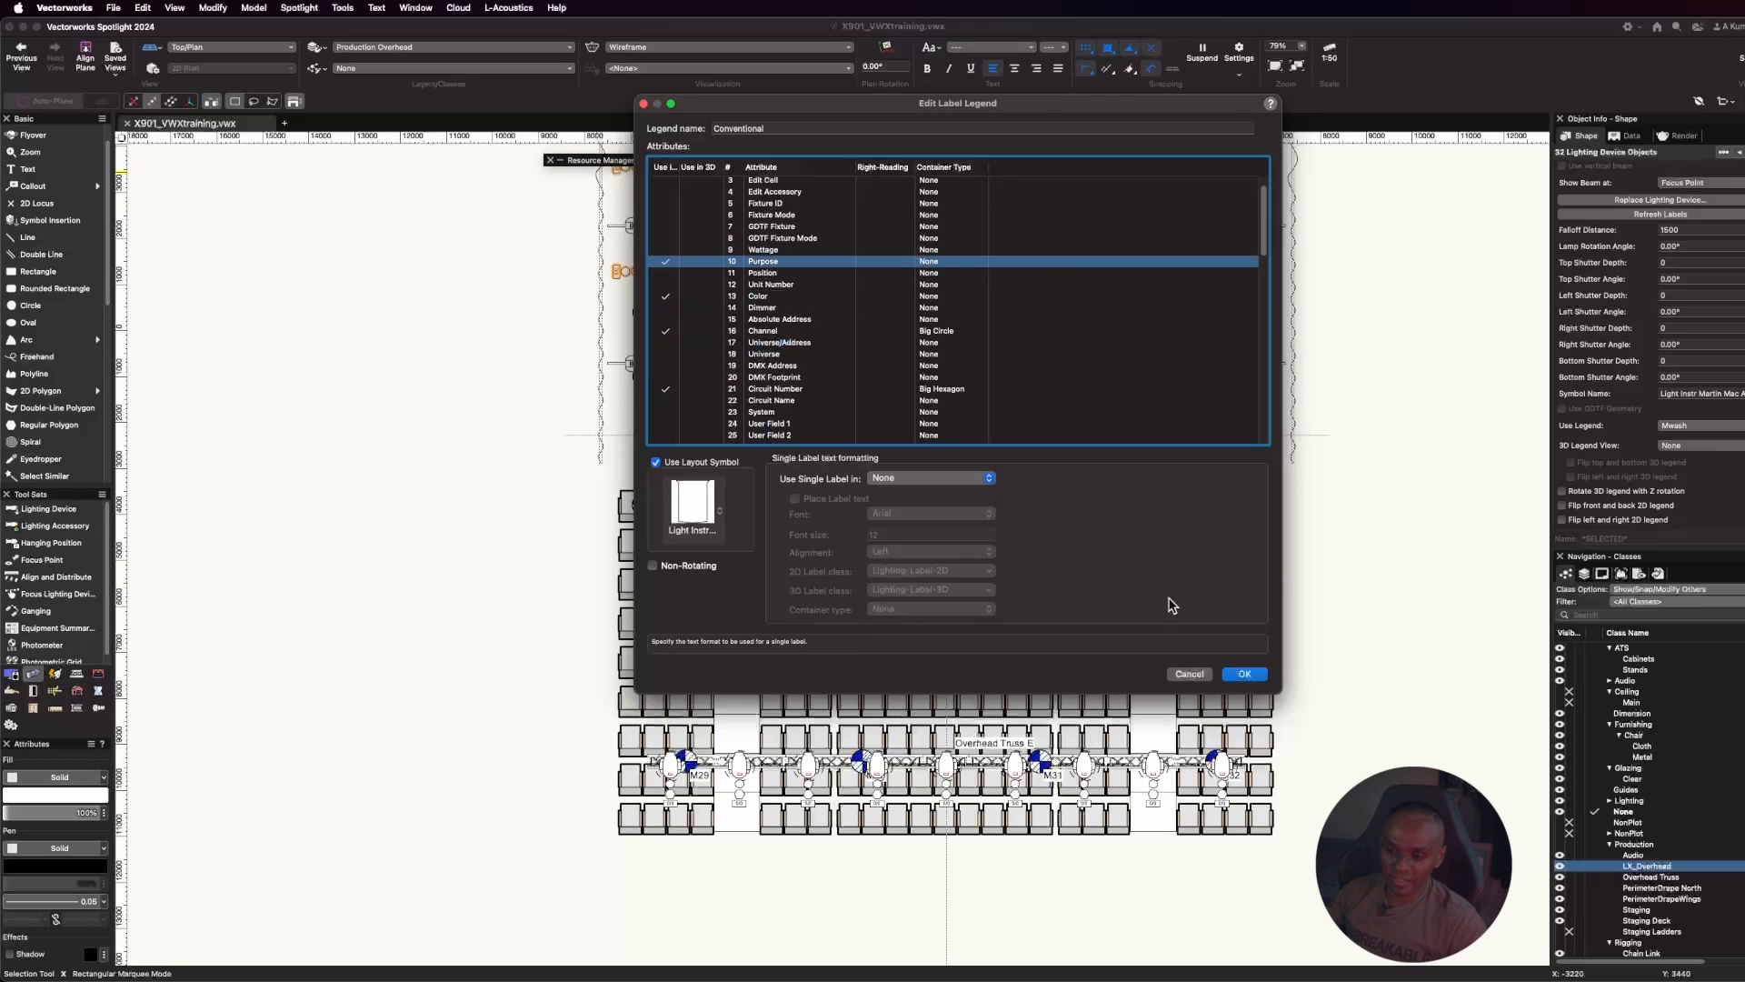
left_click(1245, 674)
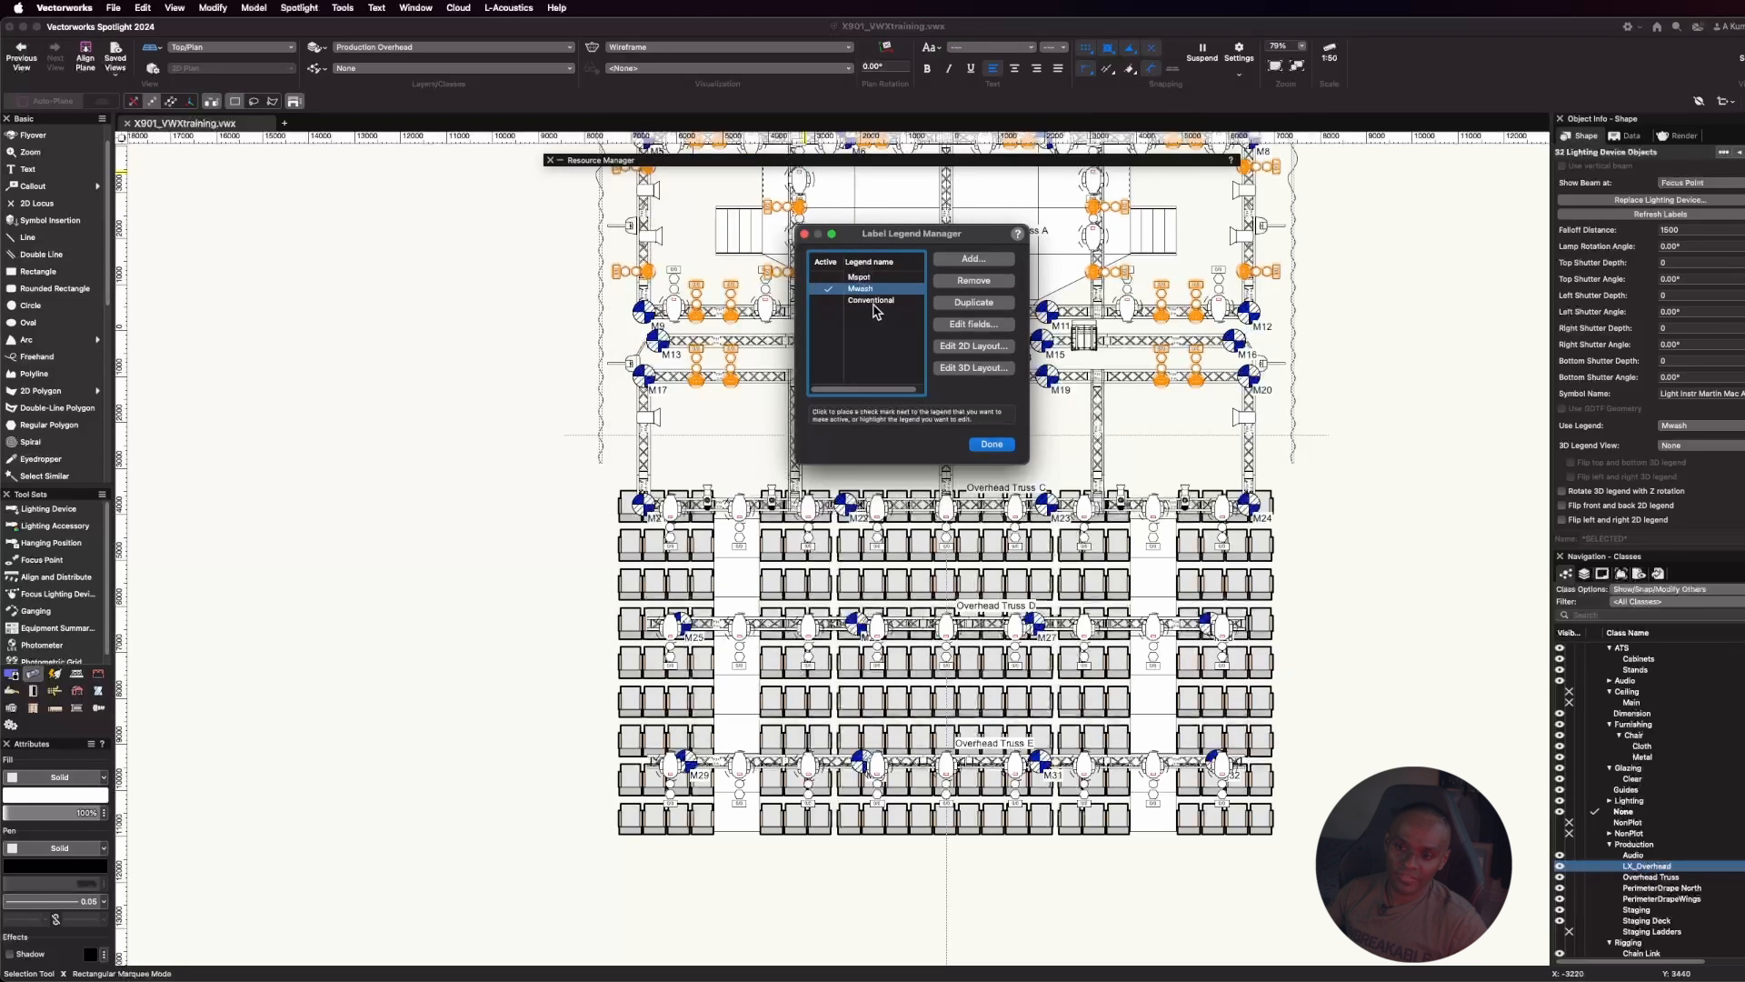
Make Conventional the active legend and change the heading text in its 2D layout to Legend:Conventional
left_click(873, 302)
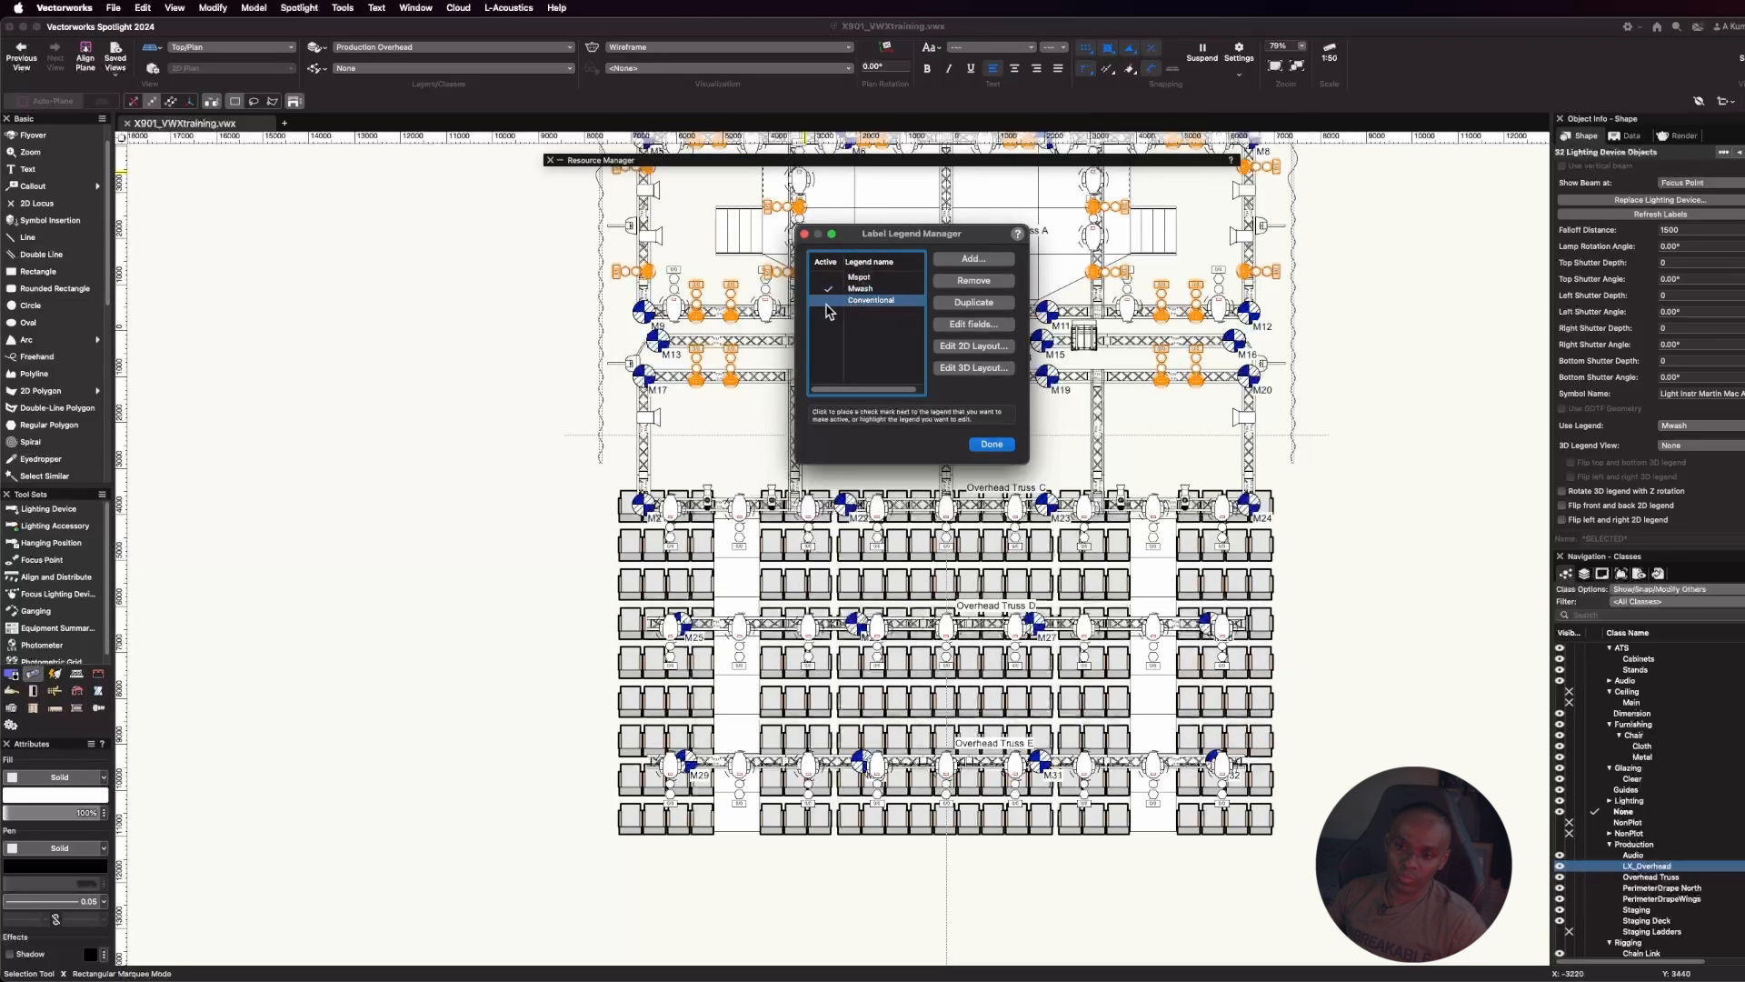
left_click(984, 347)
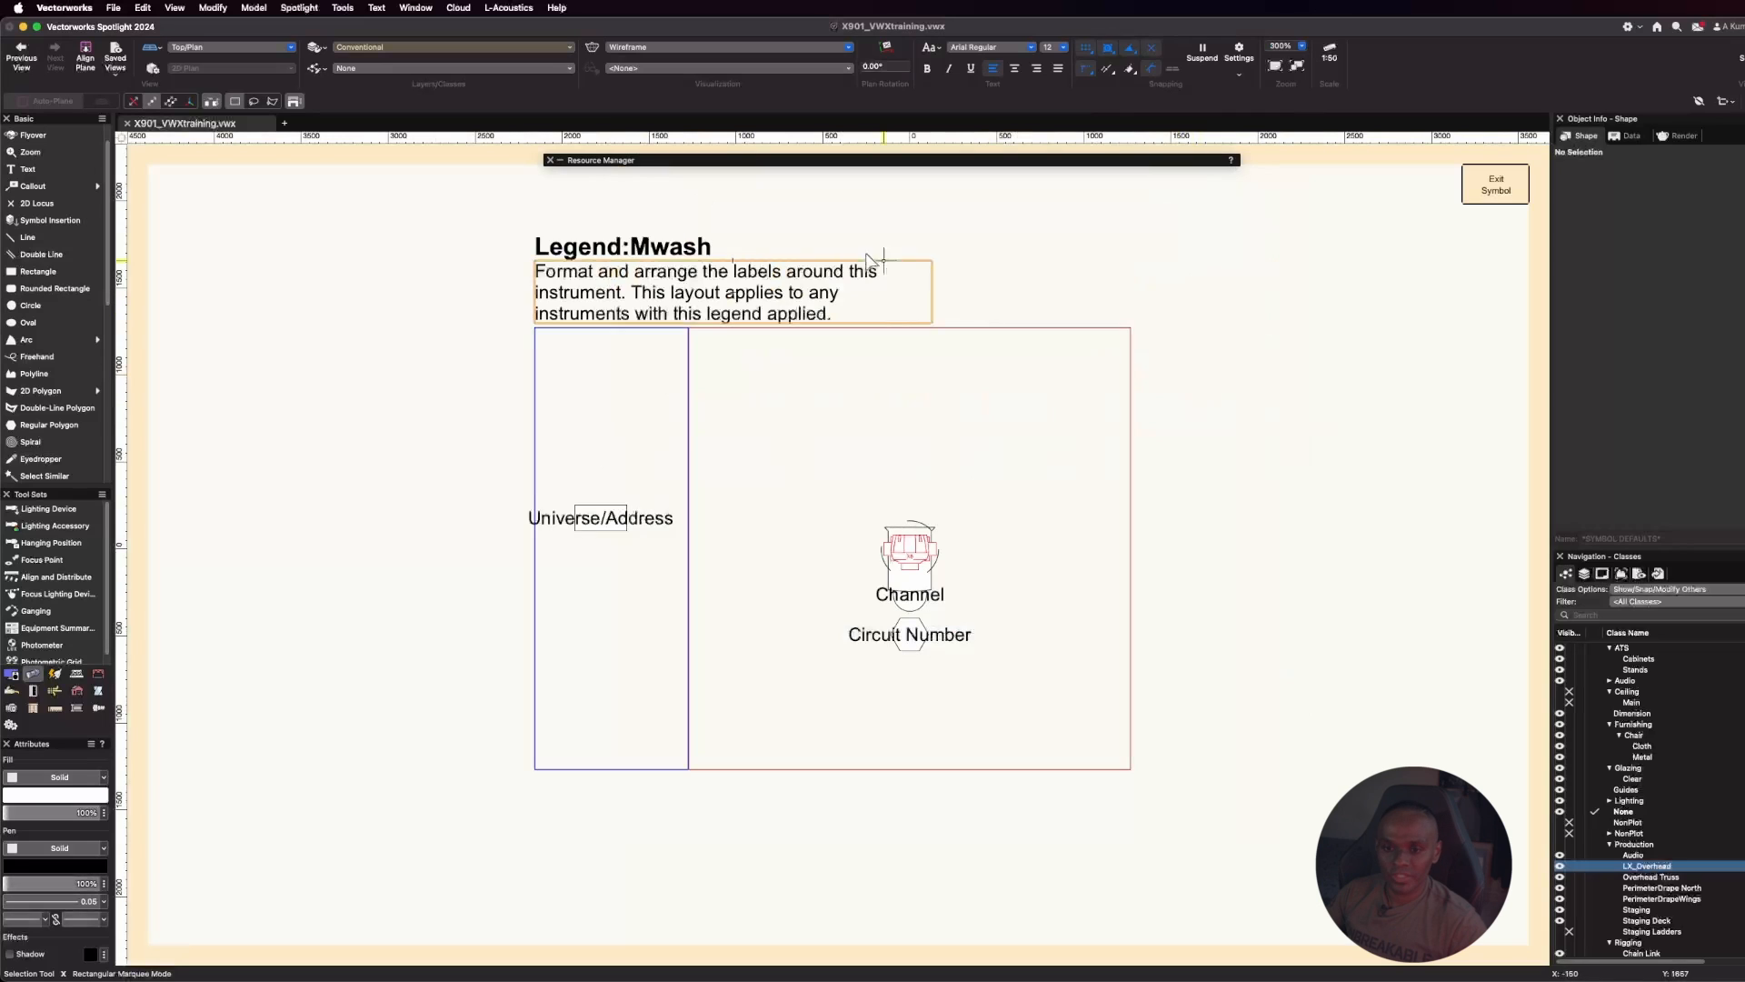
double_click(687, 247)
left_click_drag(629, 248, 748, 251)
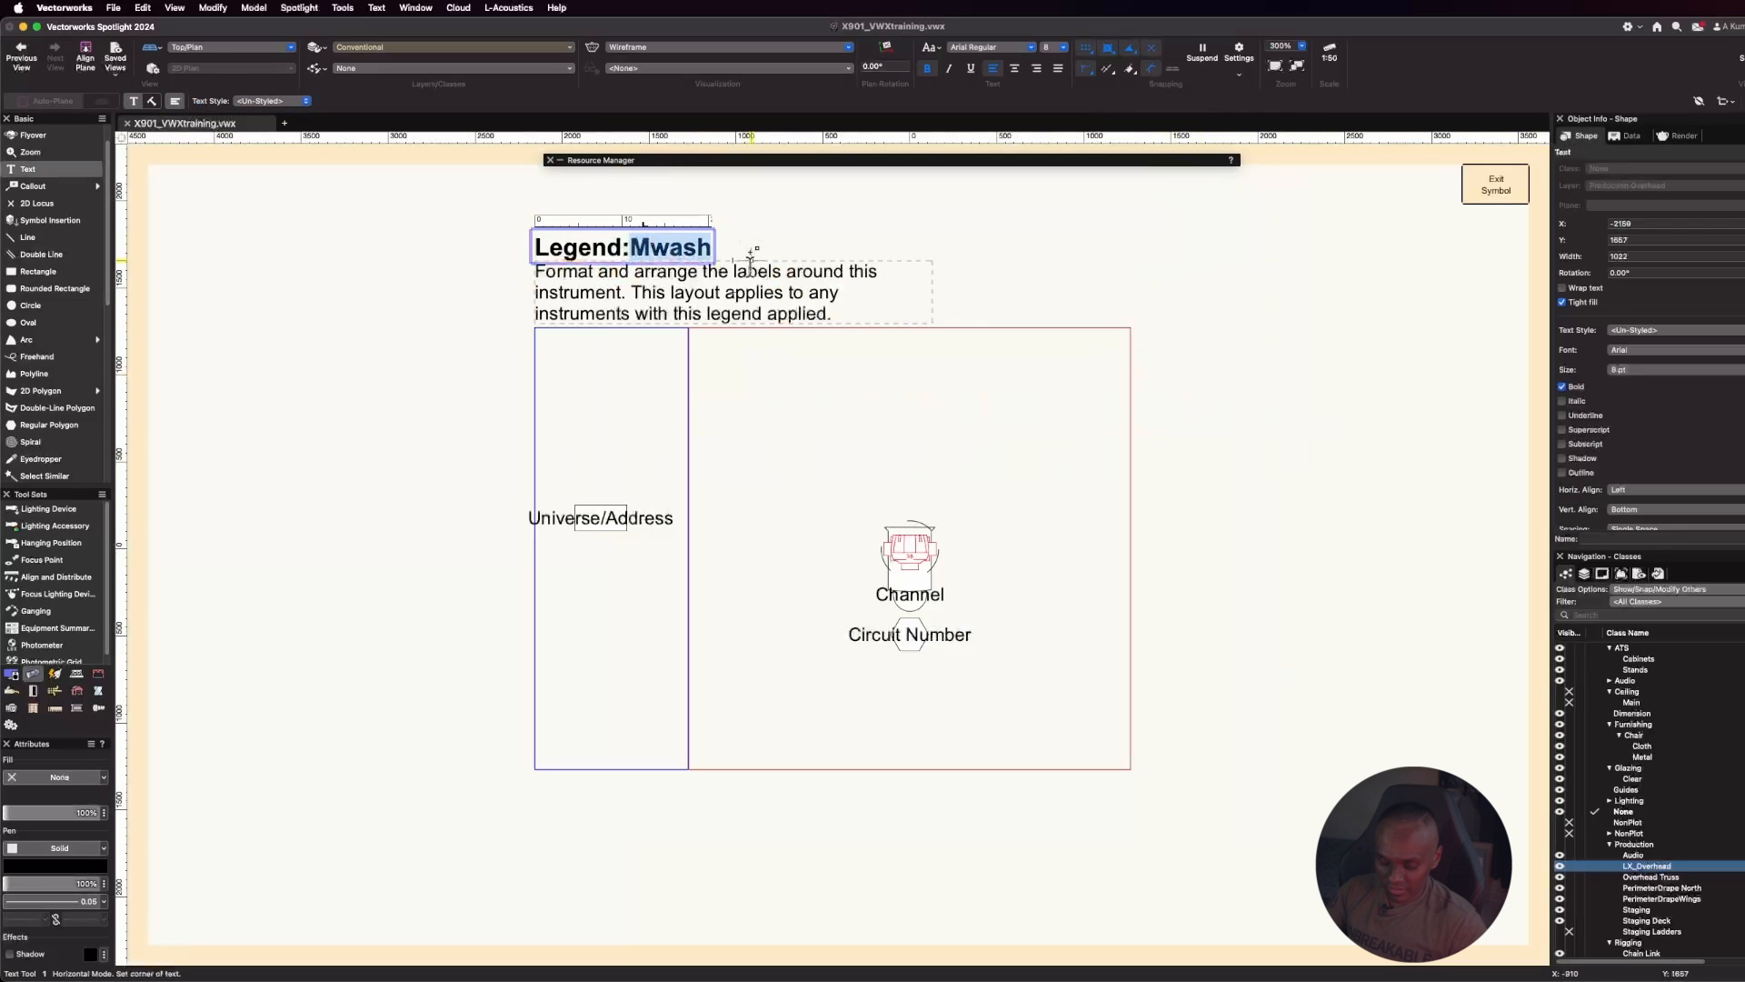
type("Conventional")
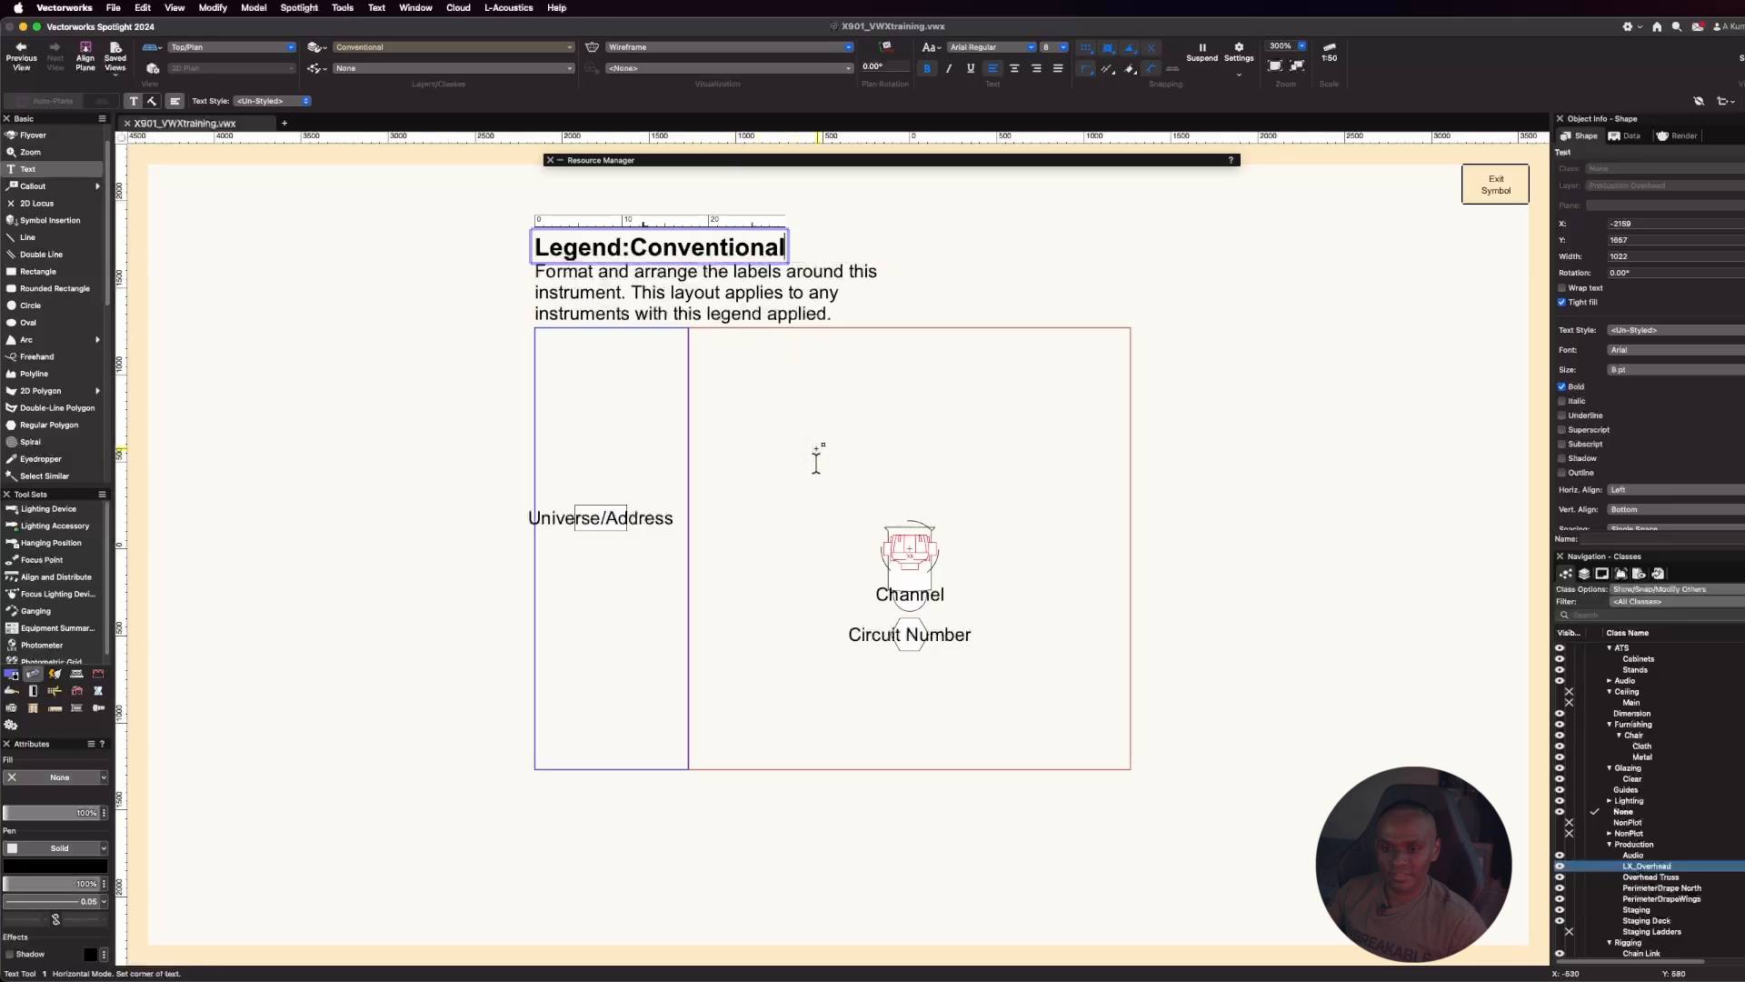
key("Escape")
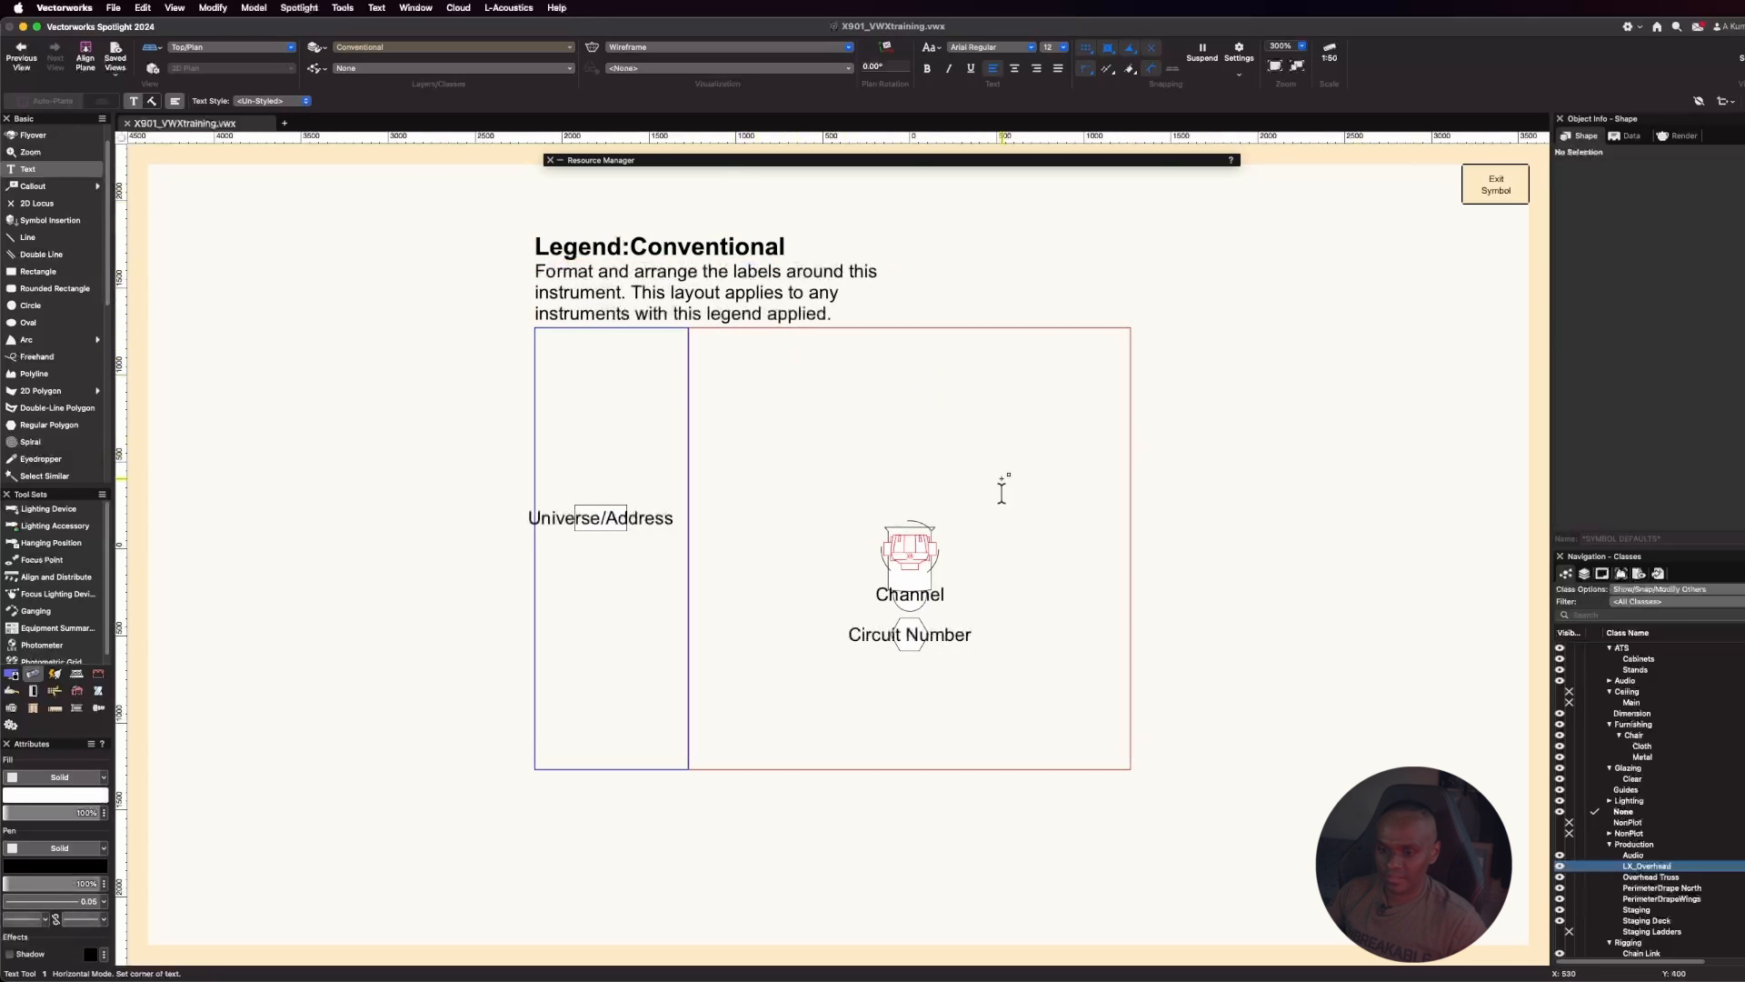
Delete the Universe/Address label and its rectangle container from the Conventional layout
scroll(931, 607, "up", 3)
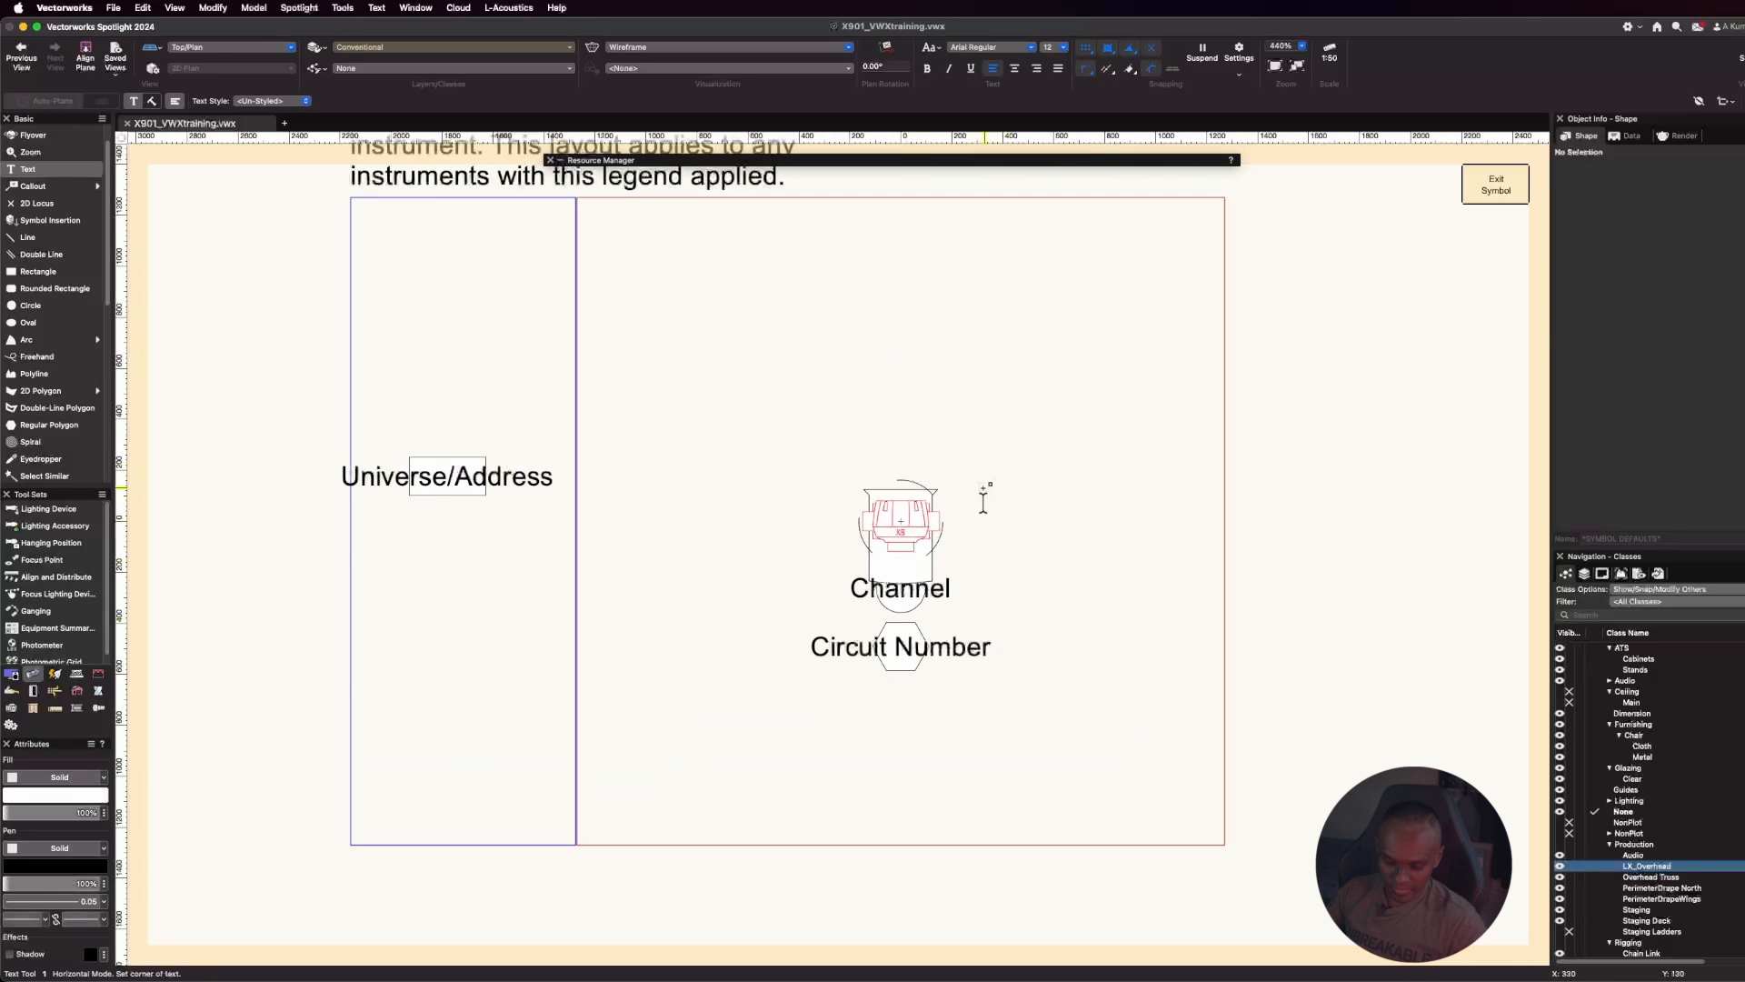
key("x")
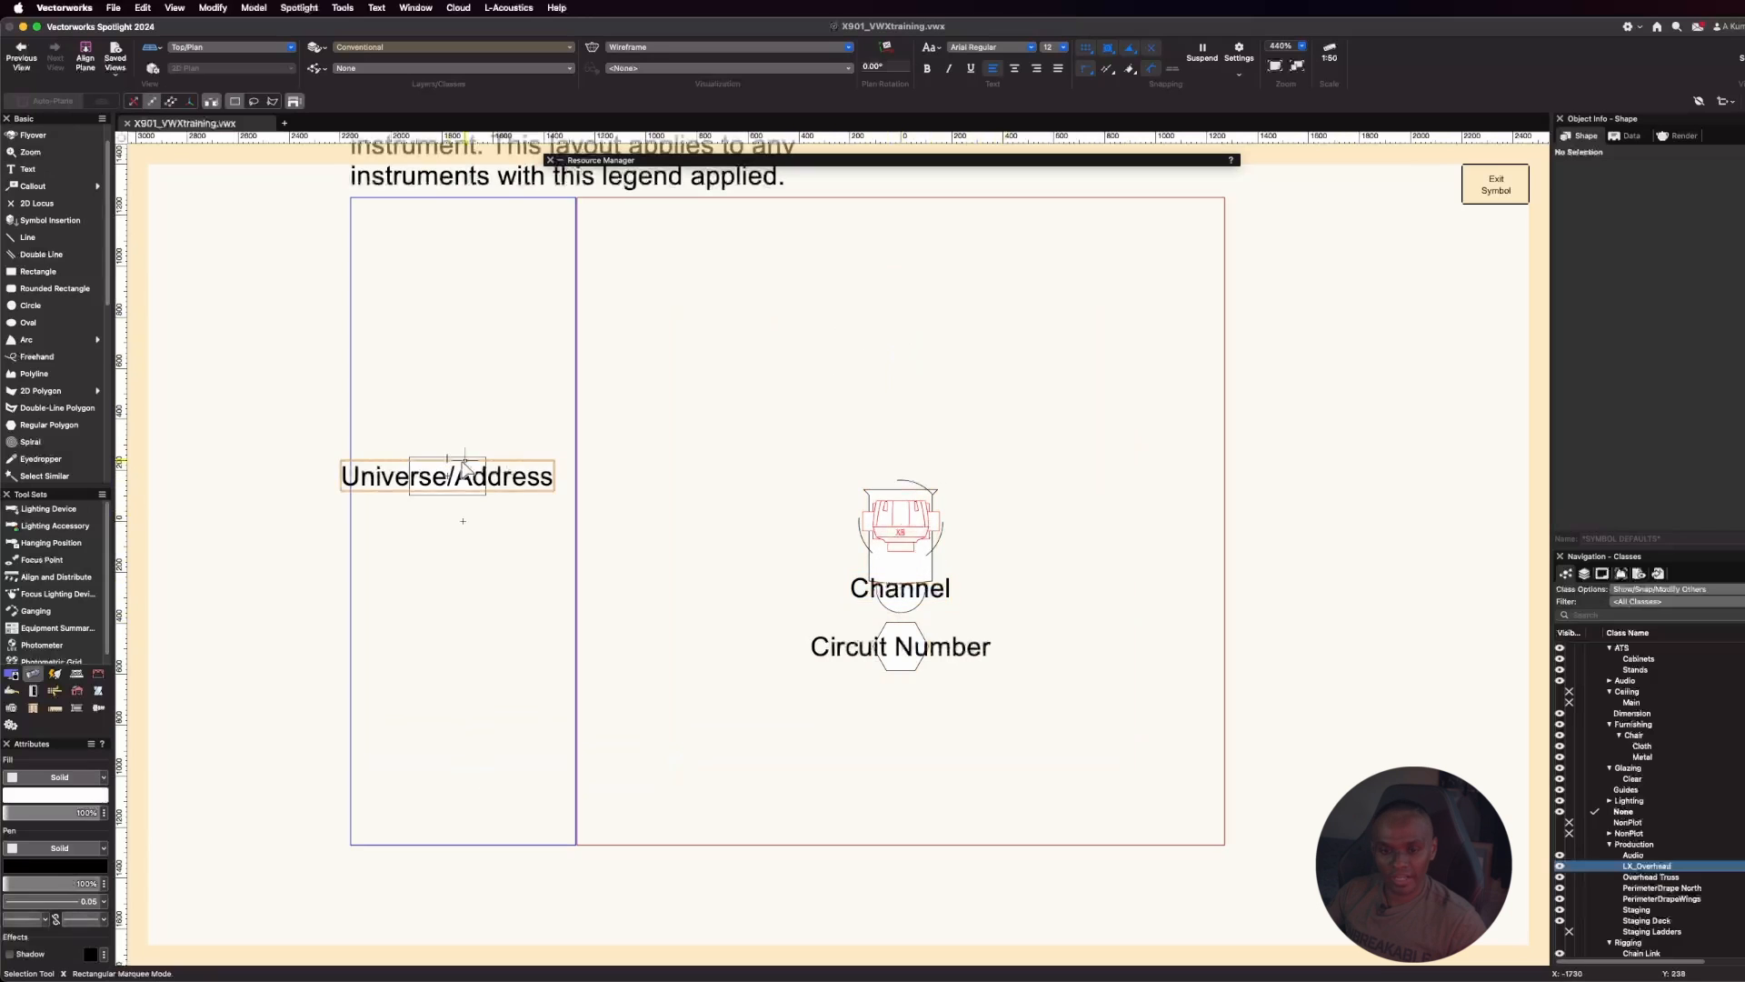
left_click_drag(237, 429, 635, 542)
key("Delete")
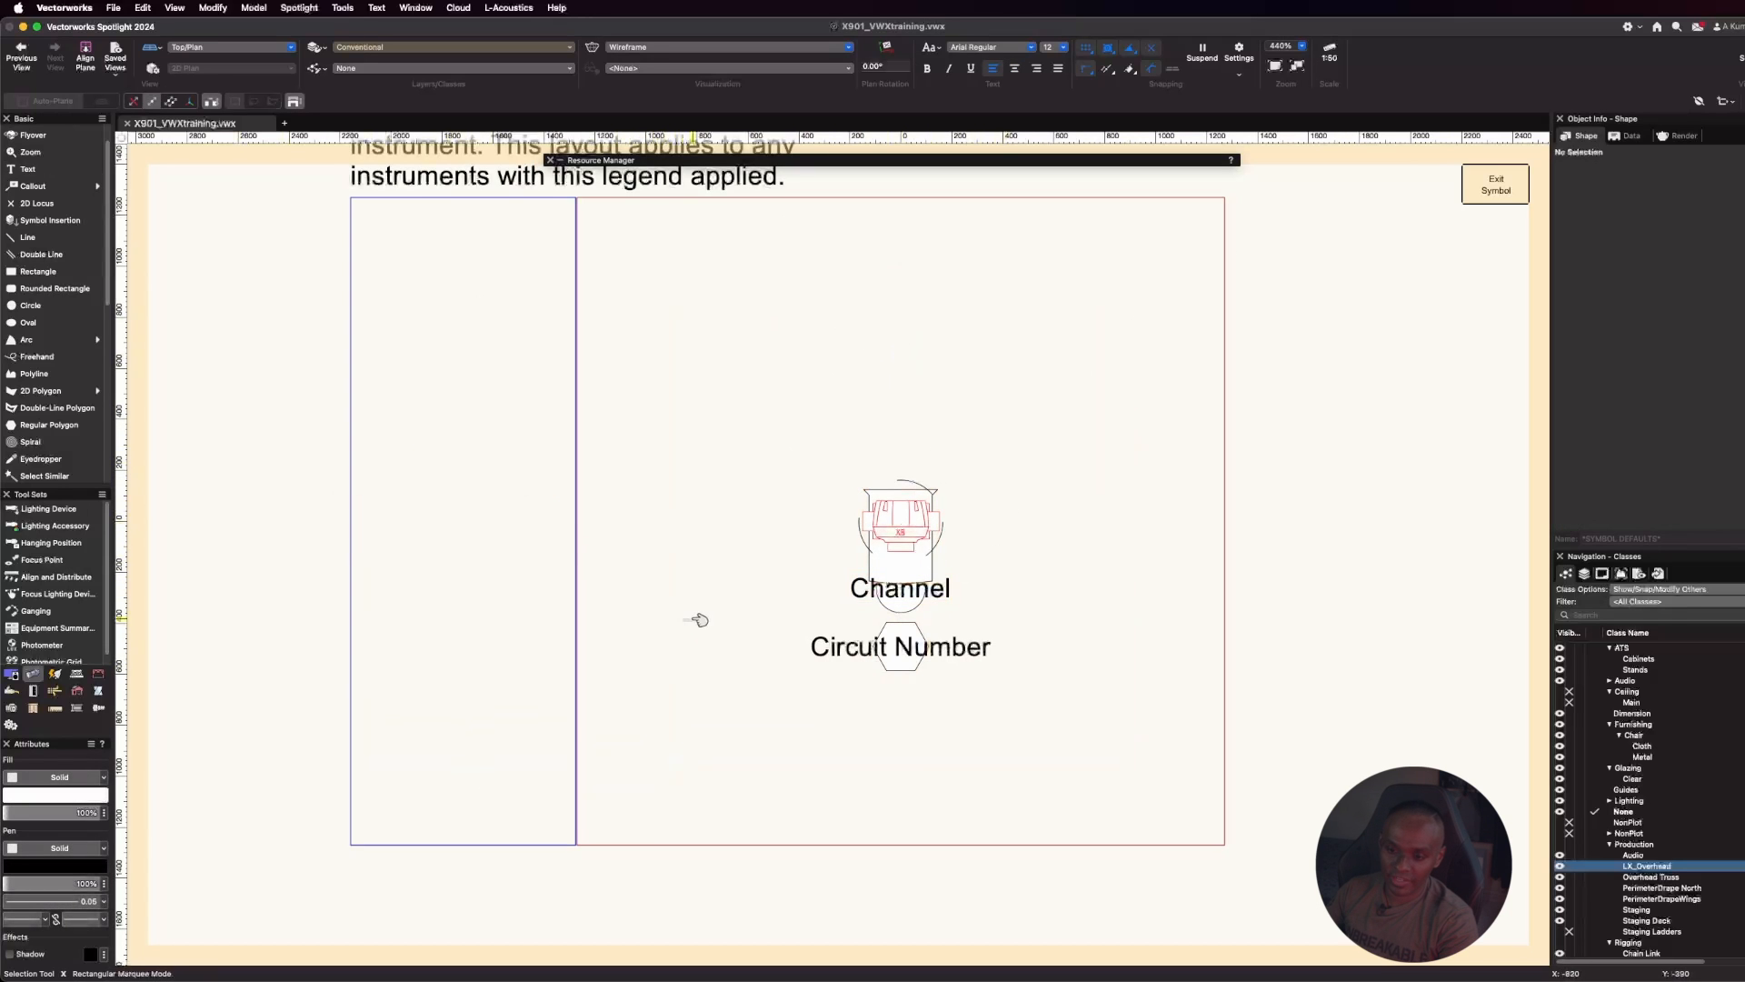
Remove the old Martin Mac Aura XB symbol from the Conventional layout, keeping the Selecon Fresnel, and exit the layout
scroll(1043, 608, "down", 1)
left_click(898, 509)
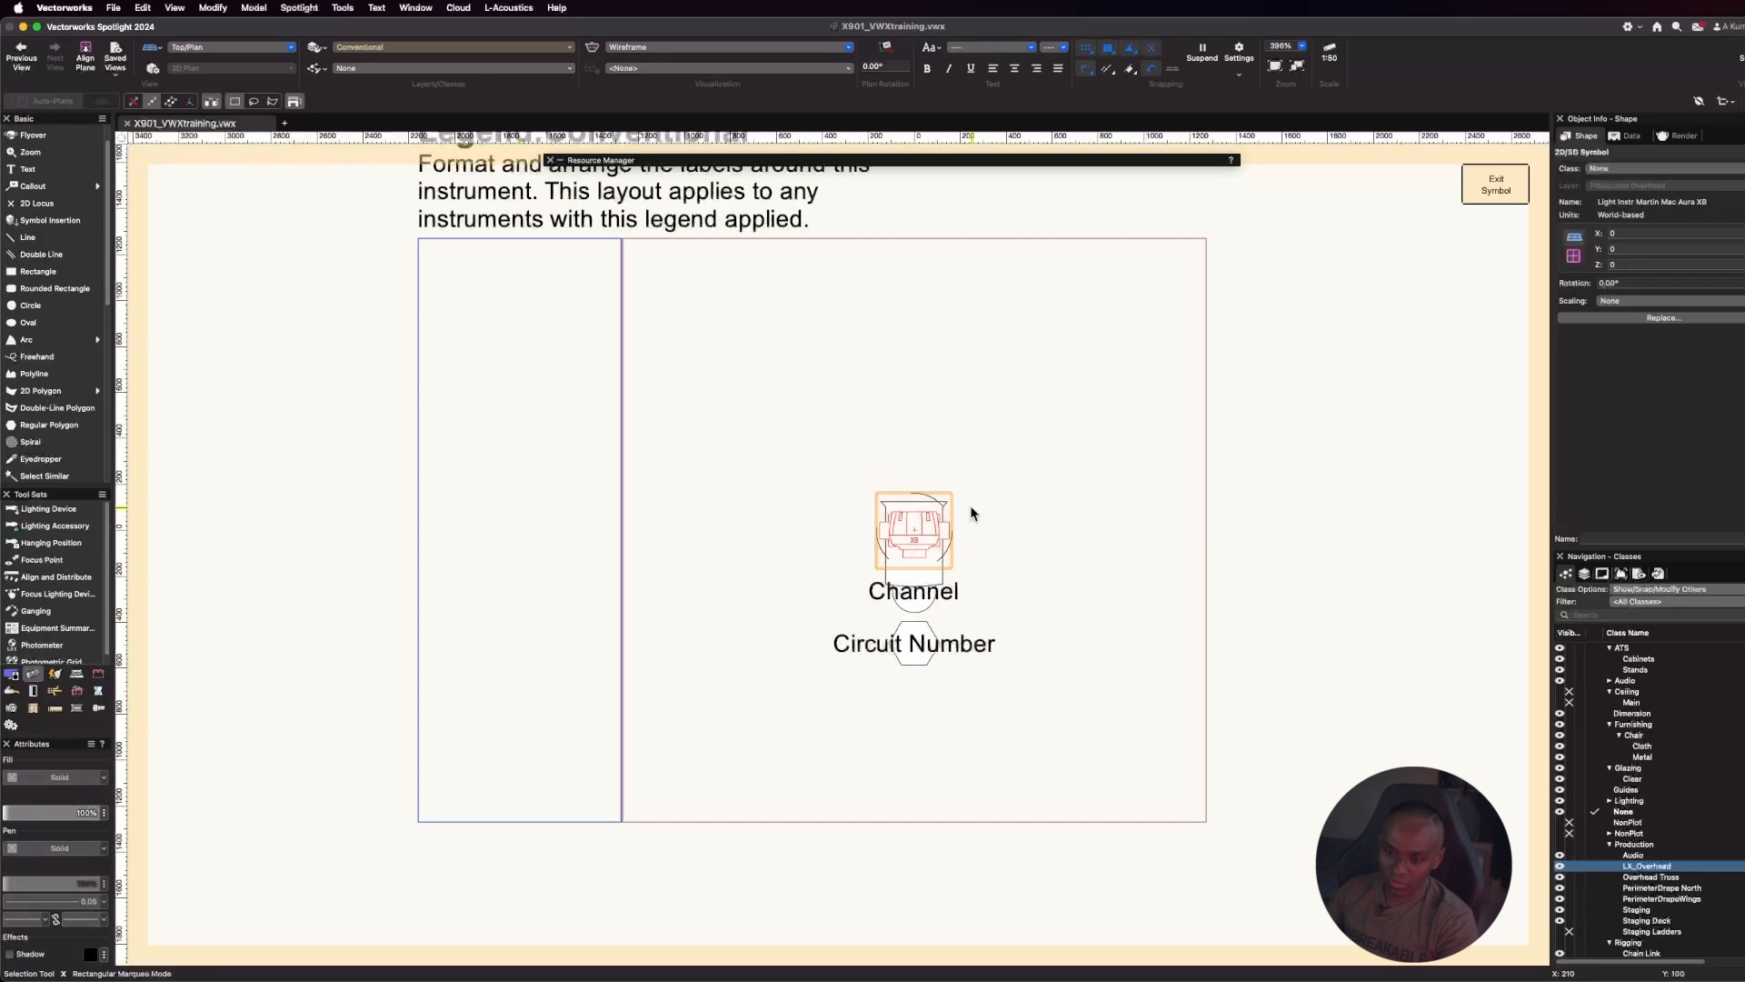
key("Delete")
scroll(961, 592, "down", 3)
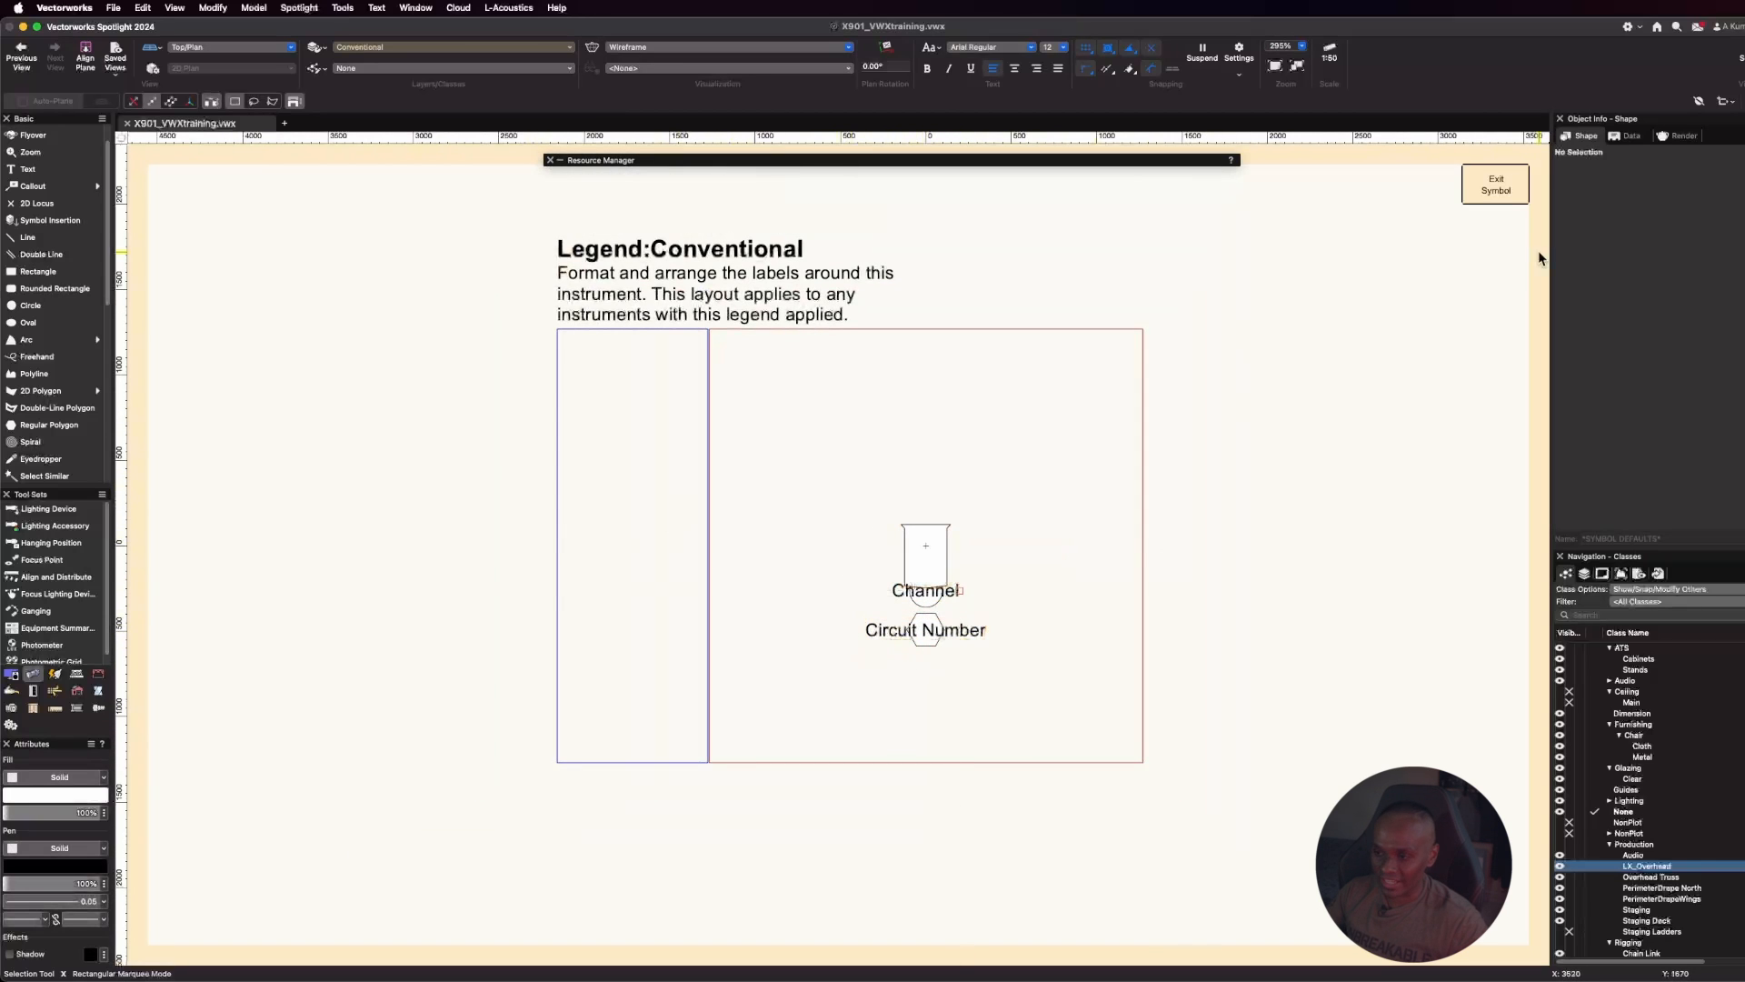
left_click(1498, 185)
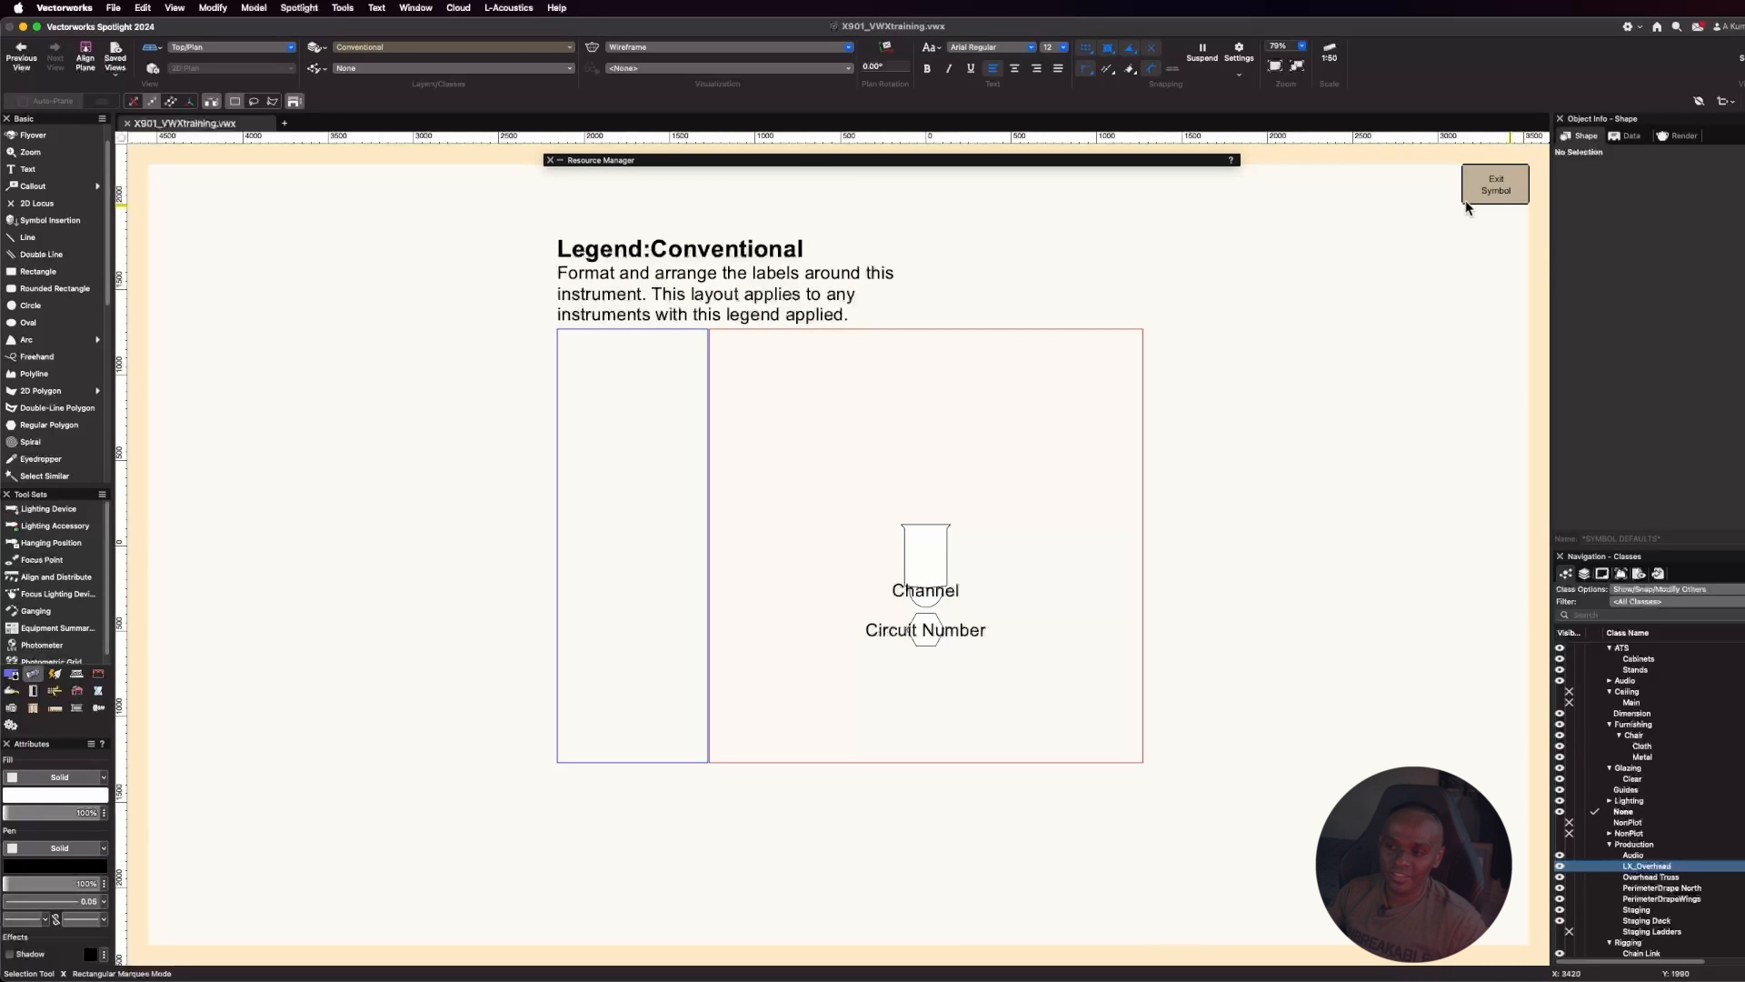
left_click(1492, 194)
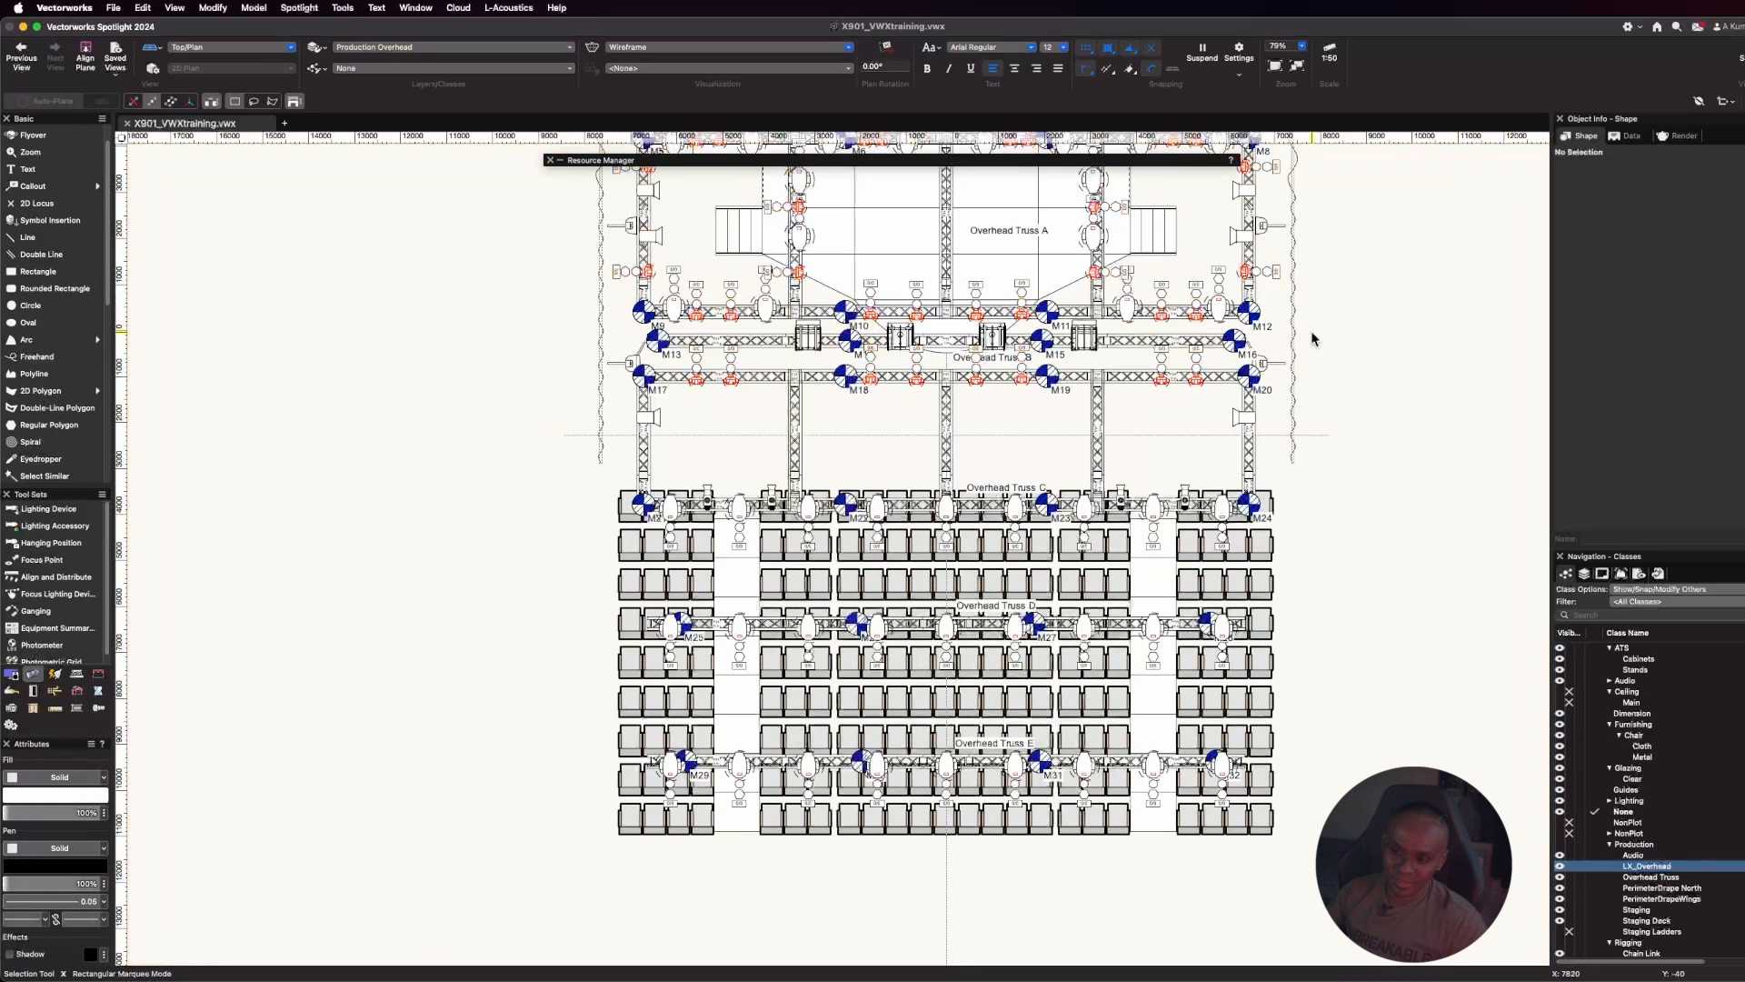
Edit the Conventional label legend's fields to use Purpose and Color in 2D, and accept the legend settings
left_click(270, 7)
mouse_move(299, 7)
mouse_move(314, 118)
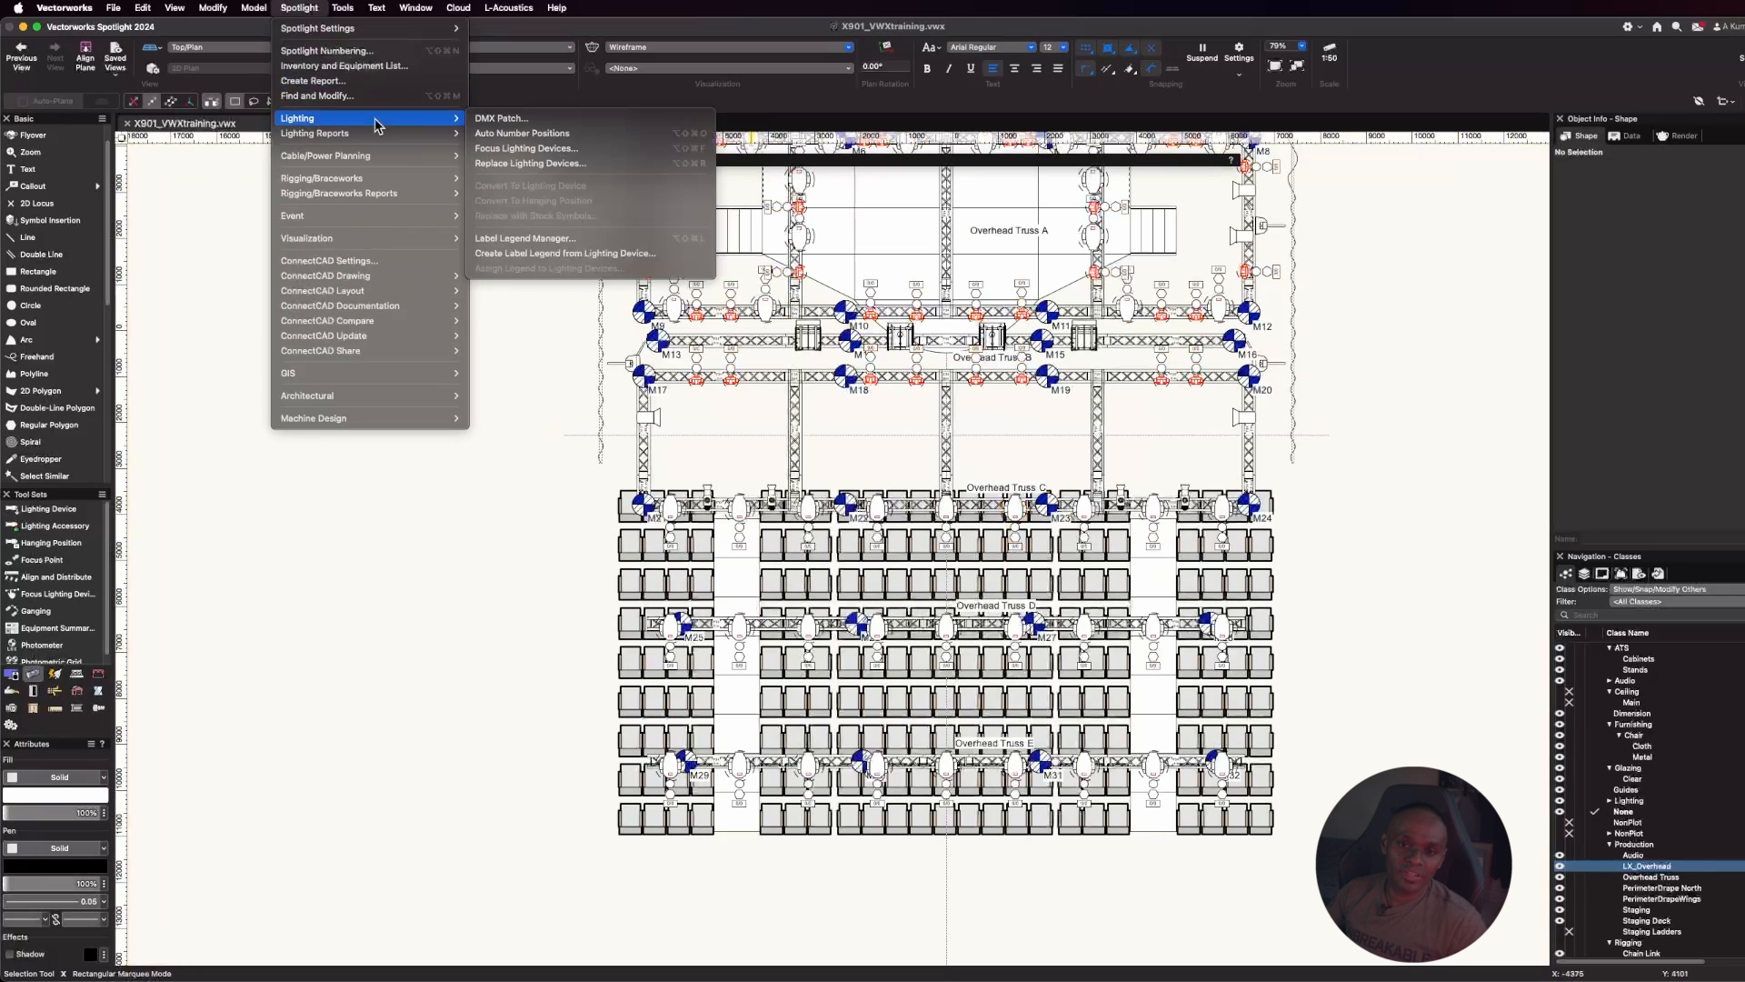
left_click(585, 239)
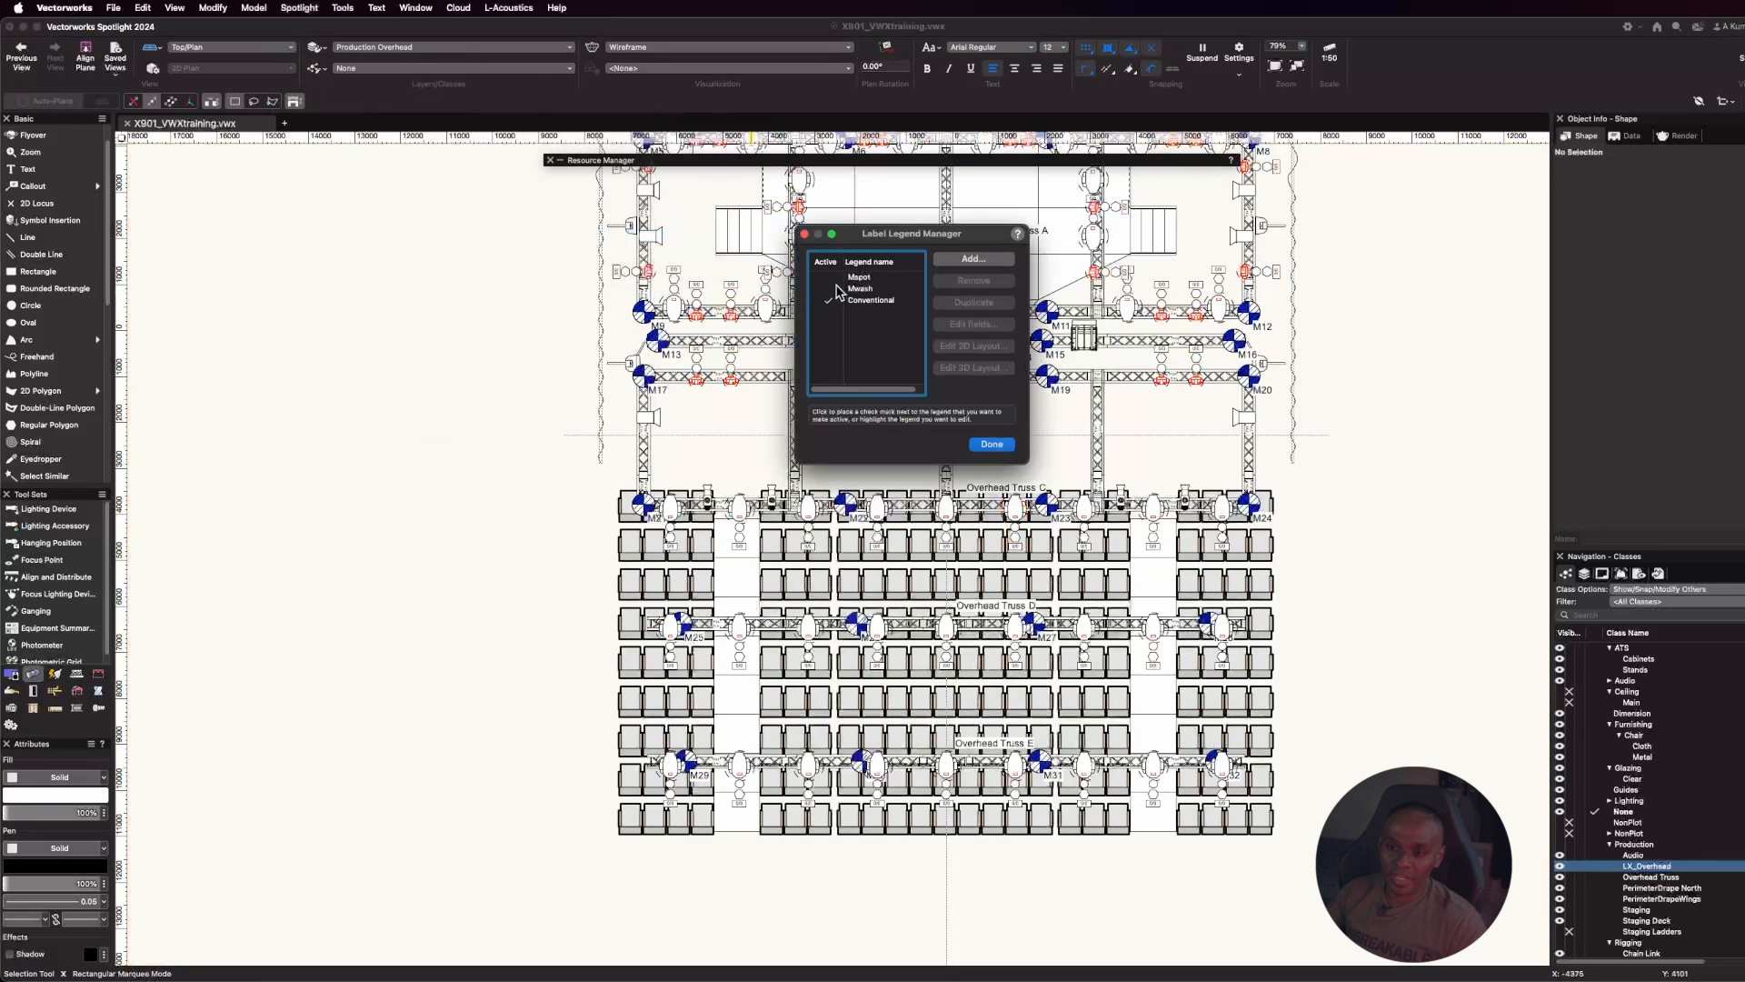
left_click(884, 308)
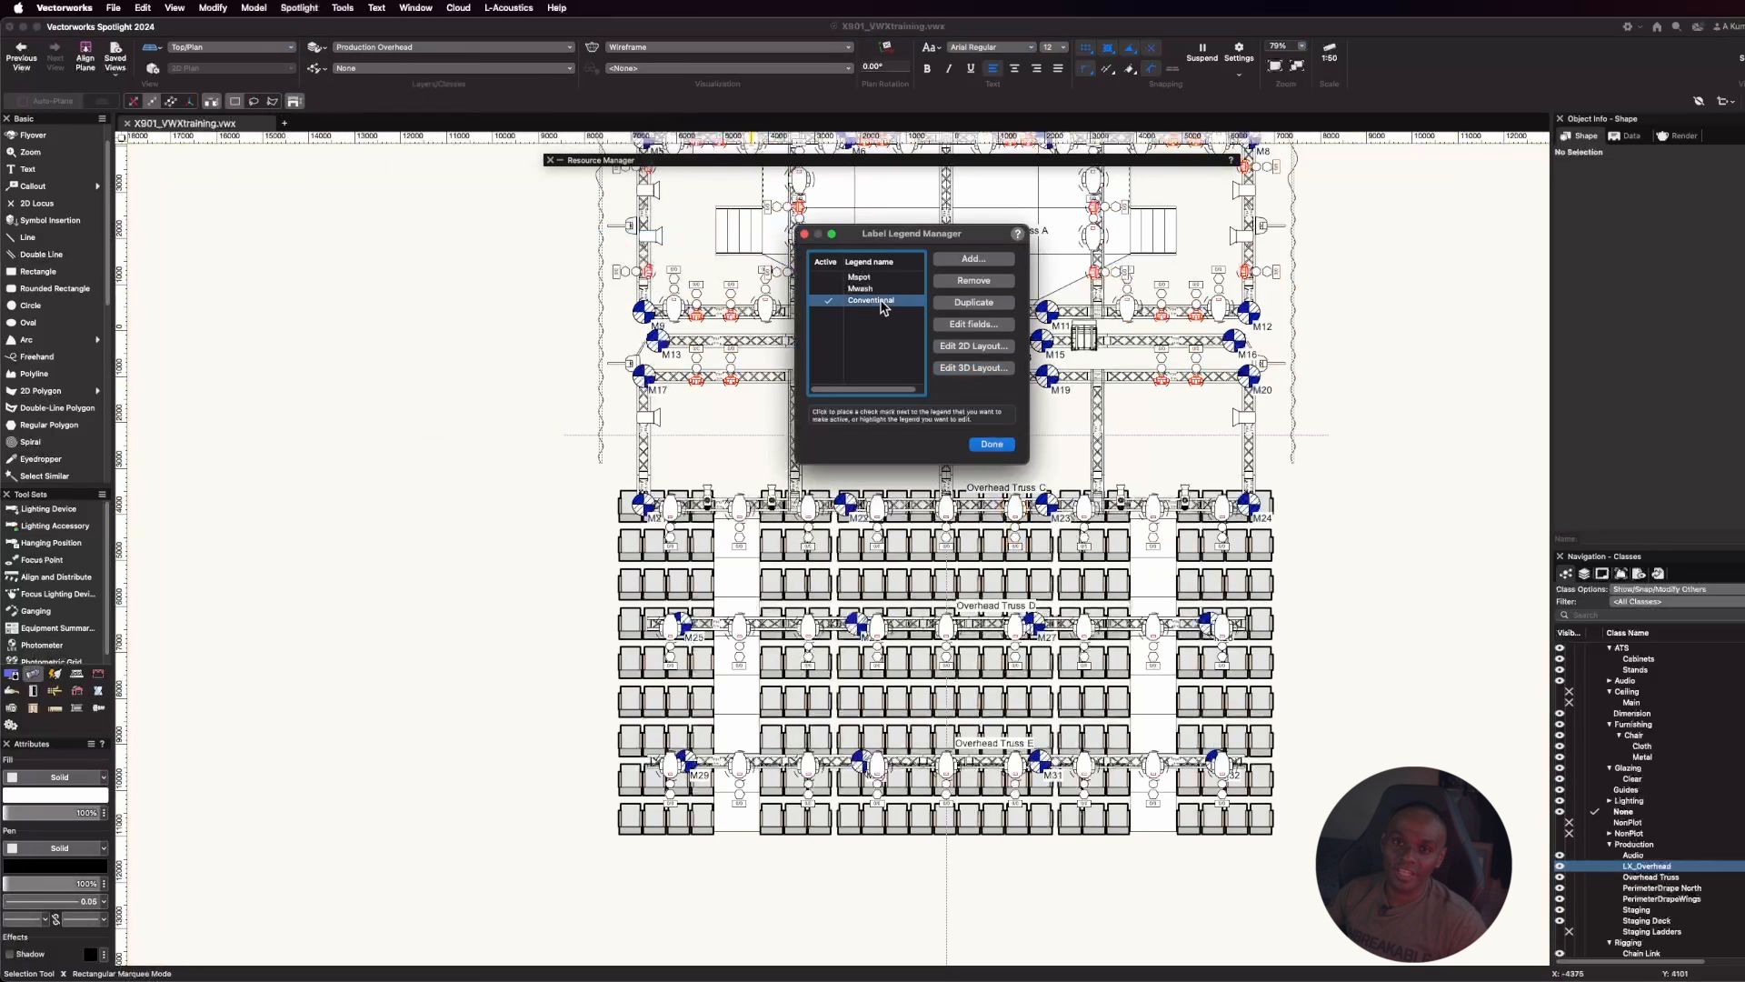
left_click(973, 324)
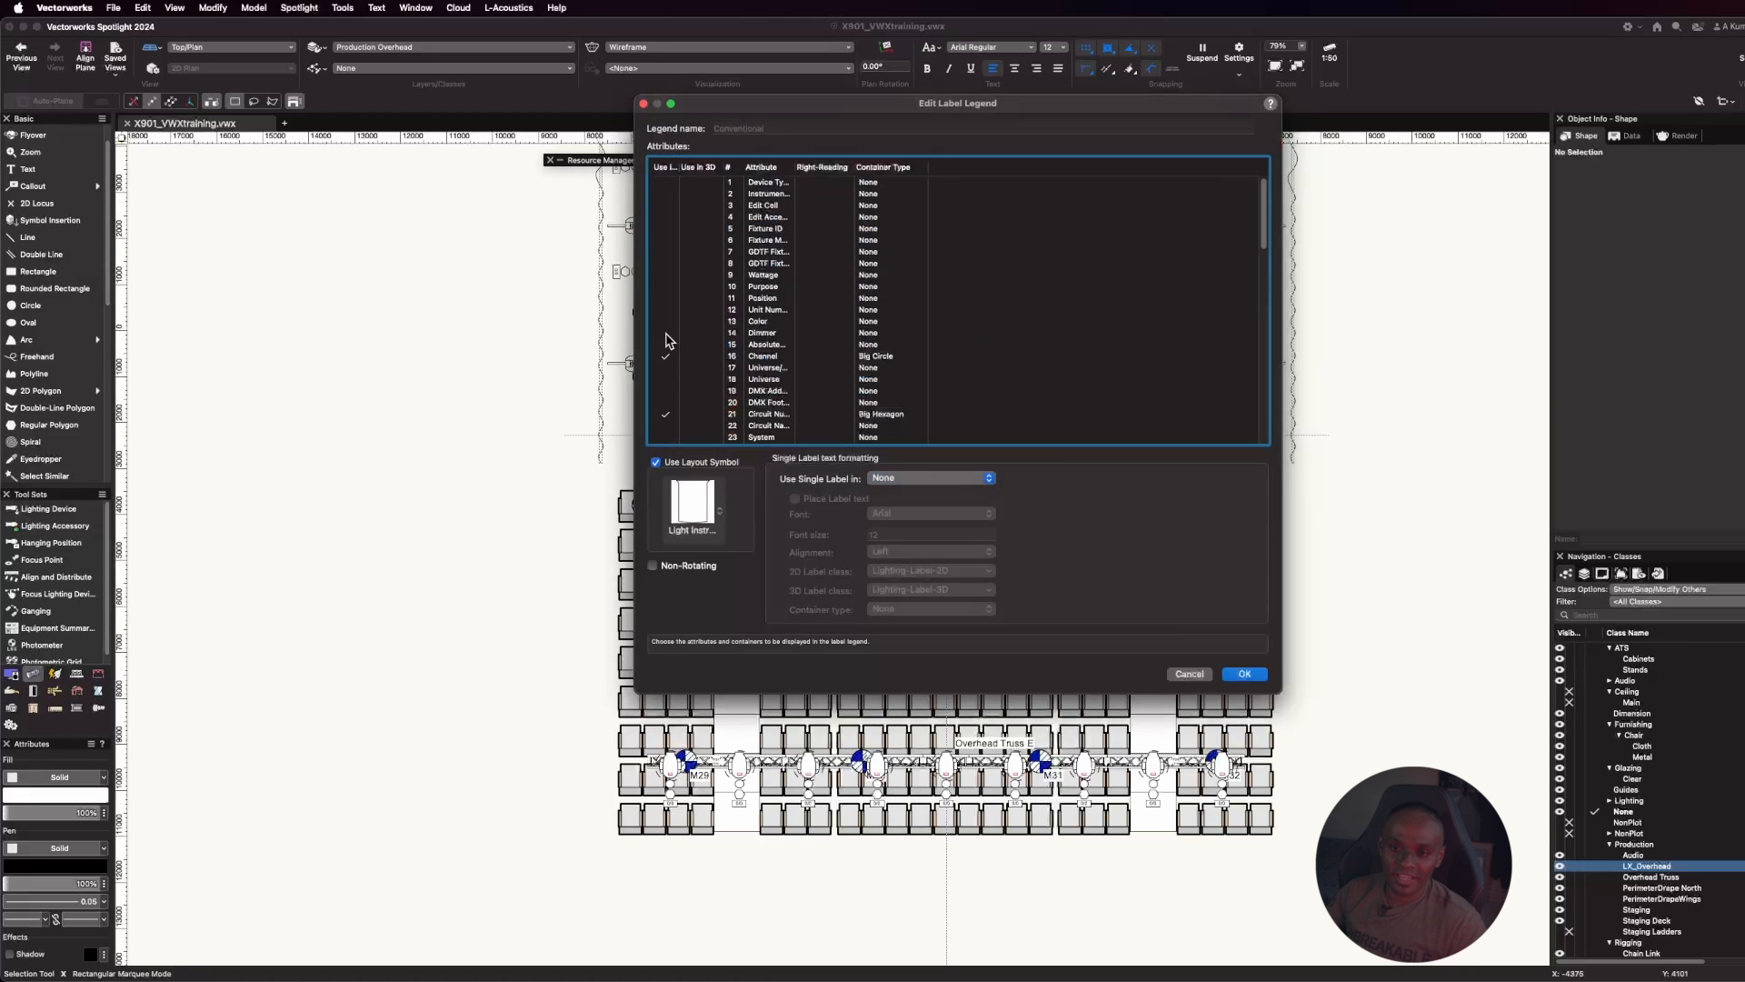
left_click_drag(679, 174, 697, 177)
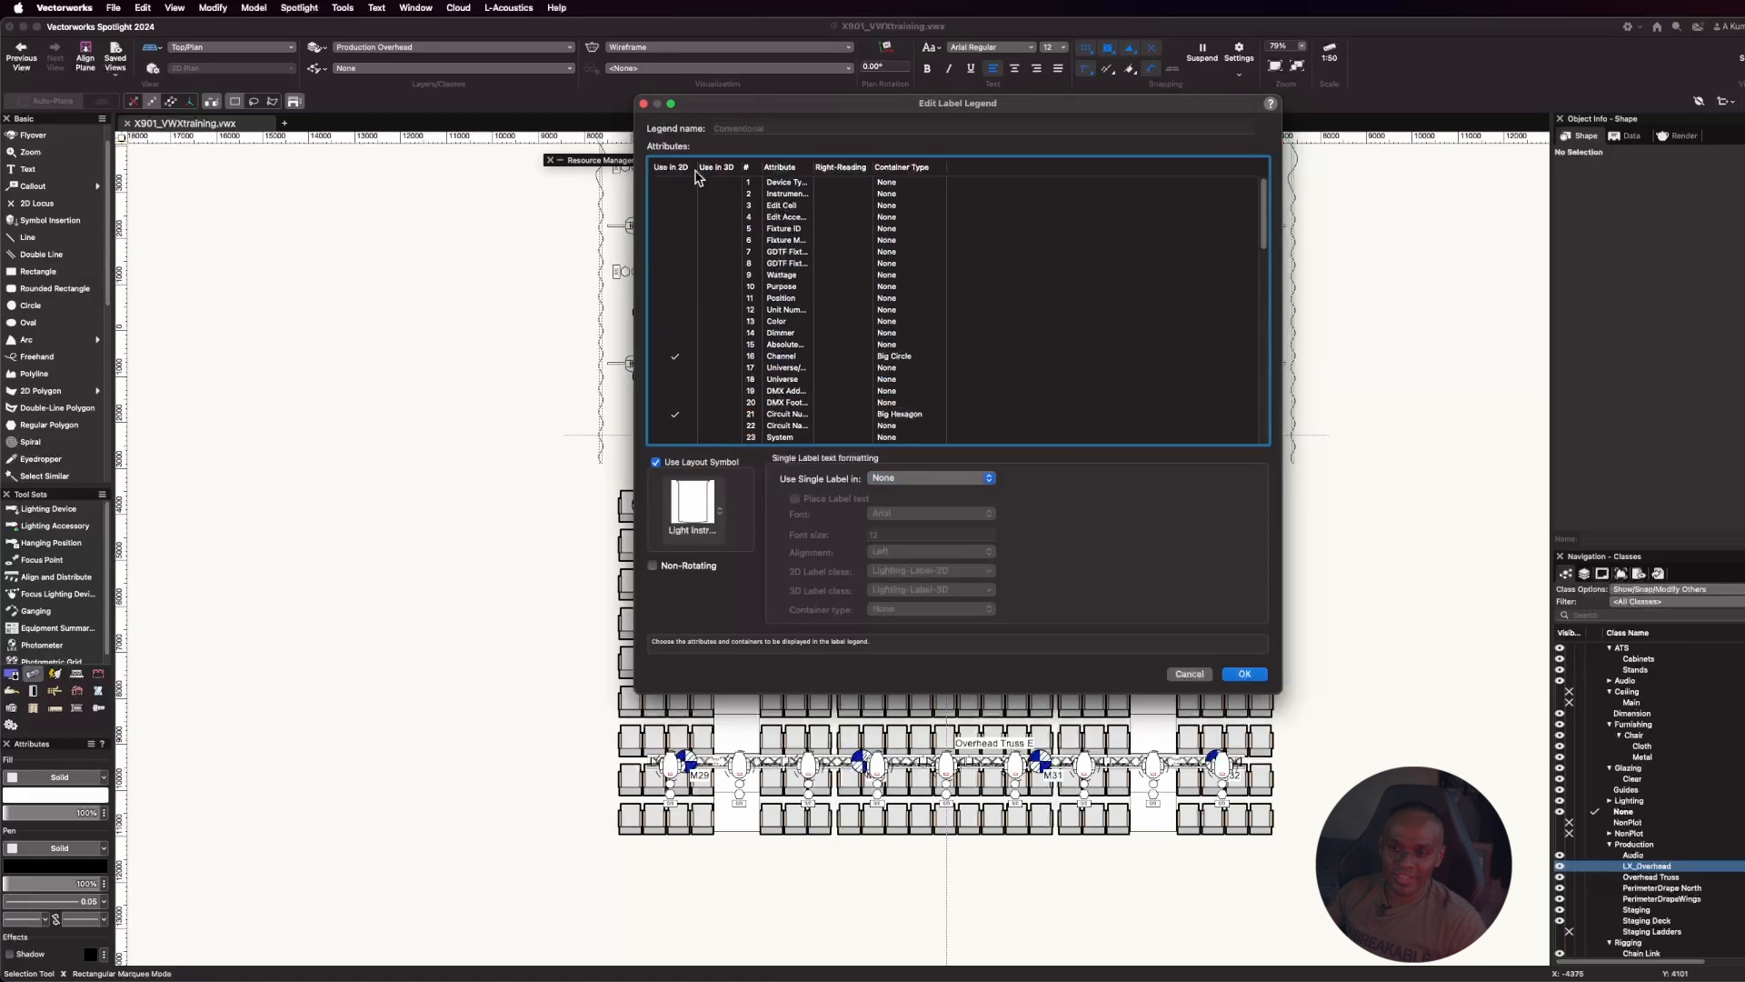
left_click(680, 287)
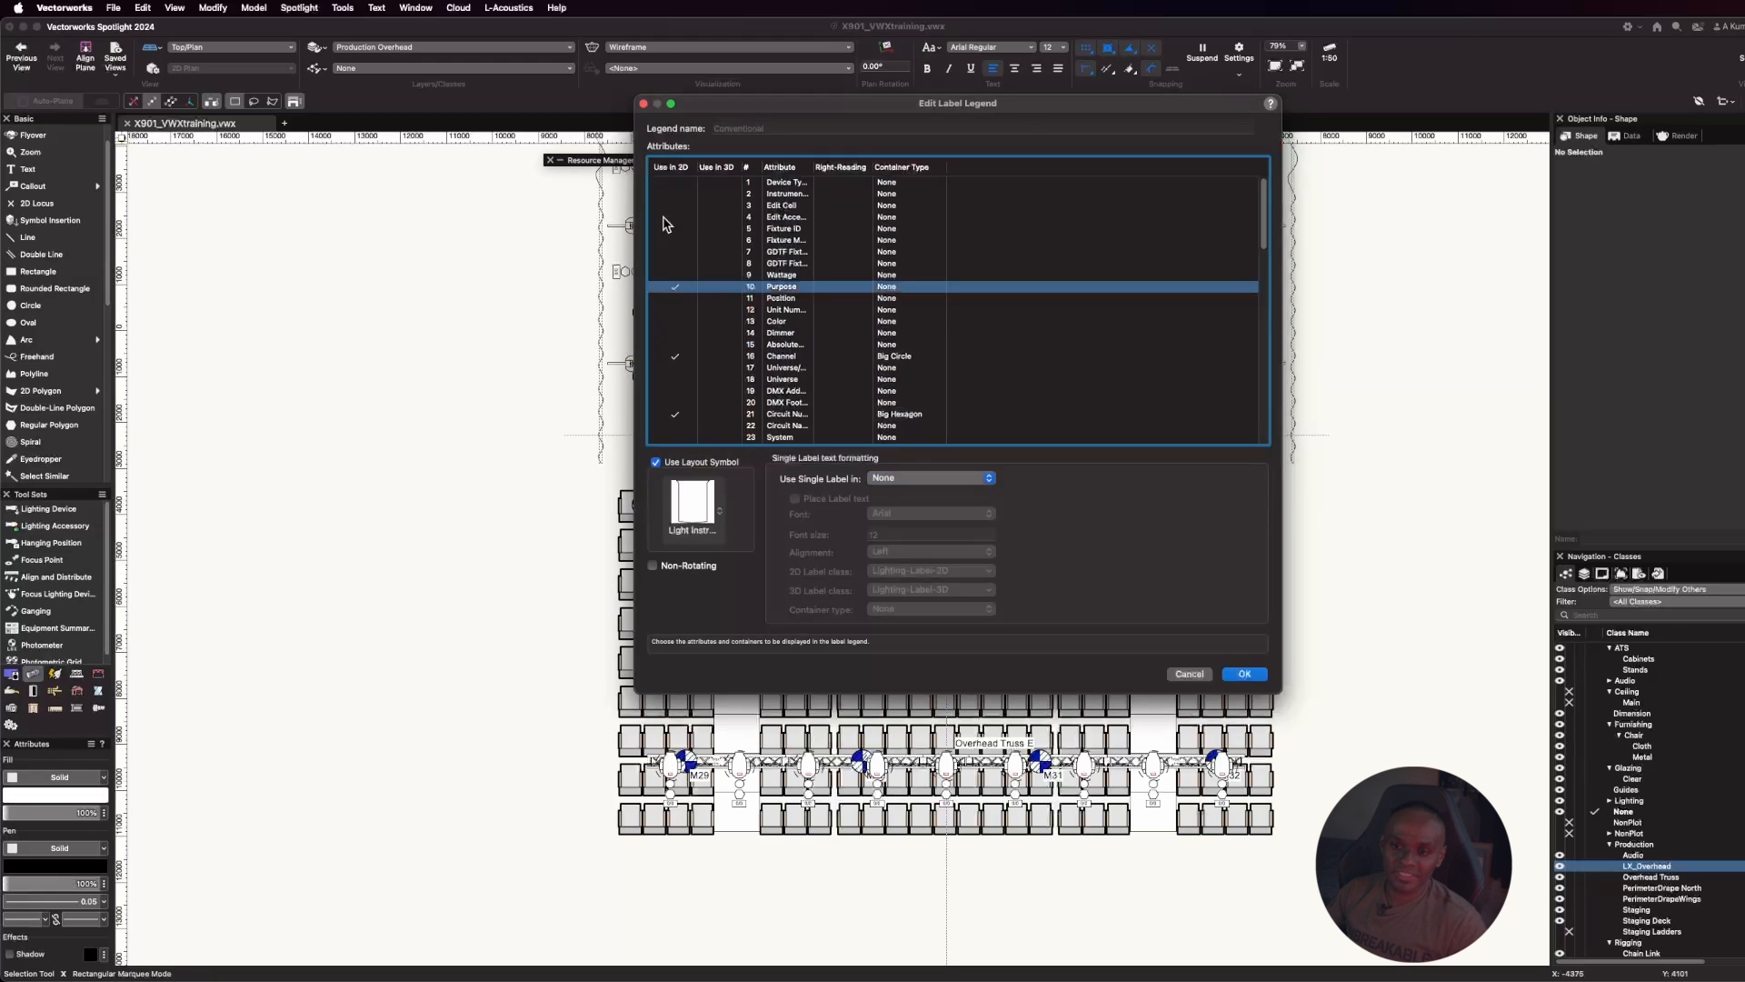
left_click(677, 323)
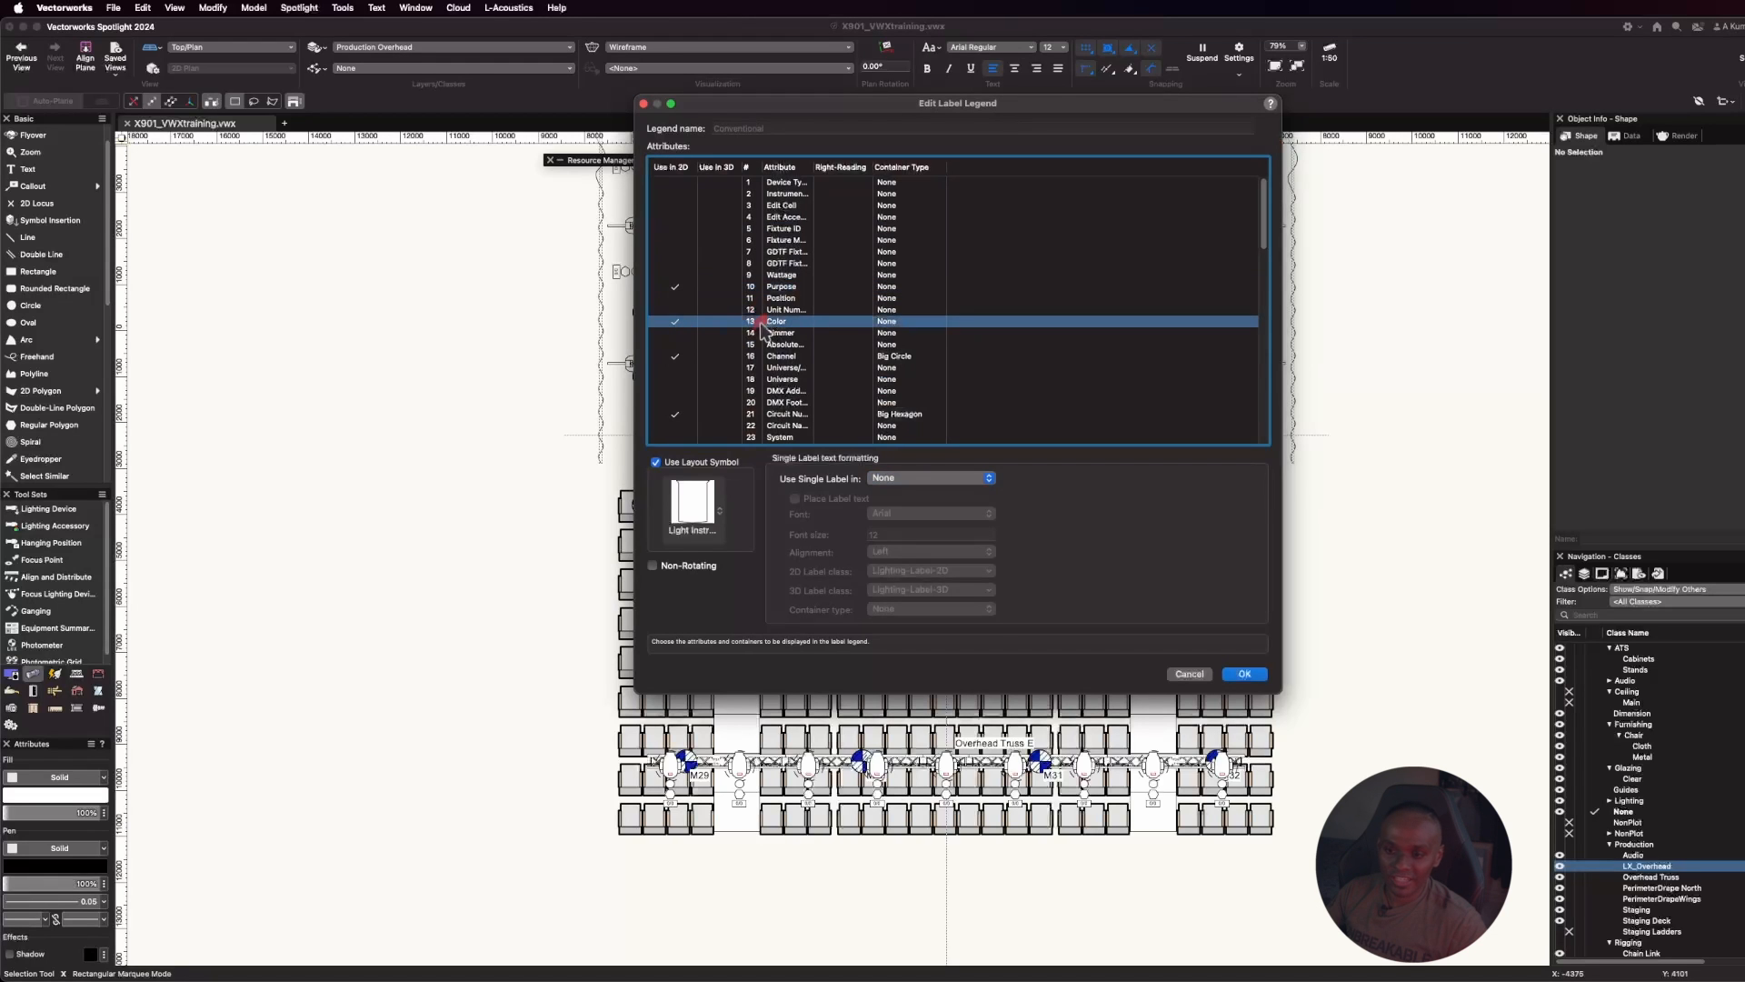
left_click(1245, 674)
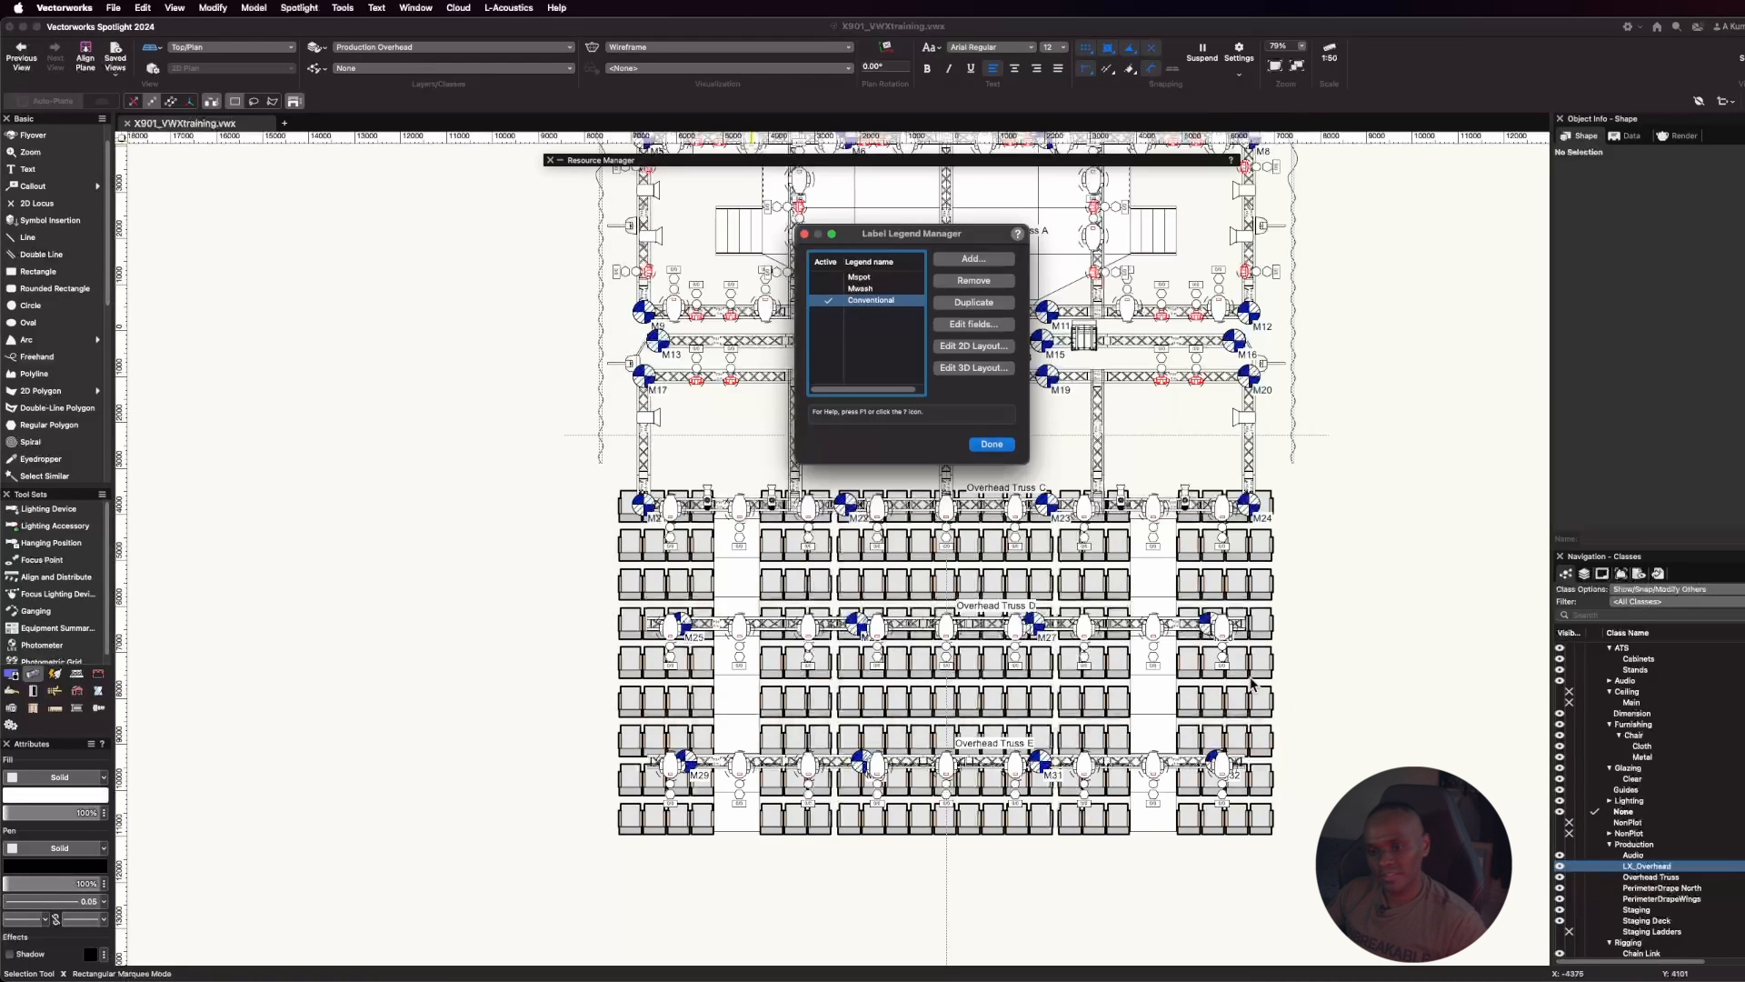
In Conventional's 2D layout, move the Channel and Circuit Number labels with their containers down, clear of the fixture symbol
left_click(990, 349)
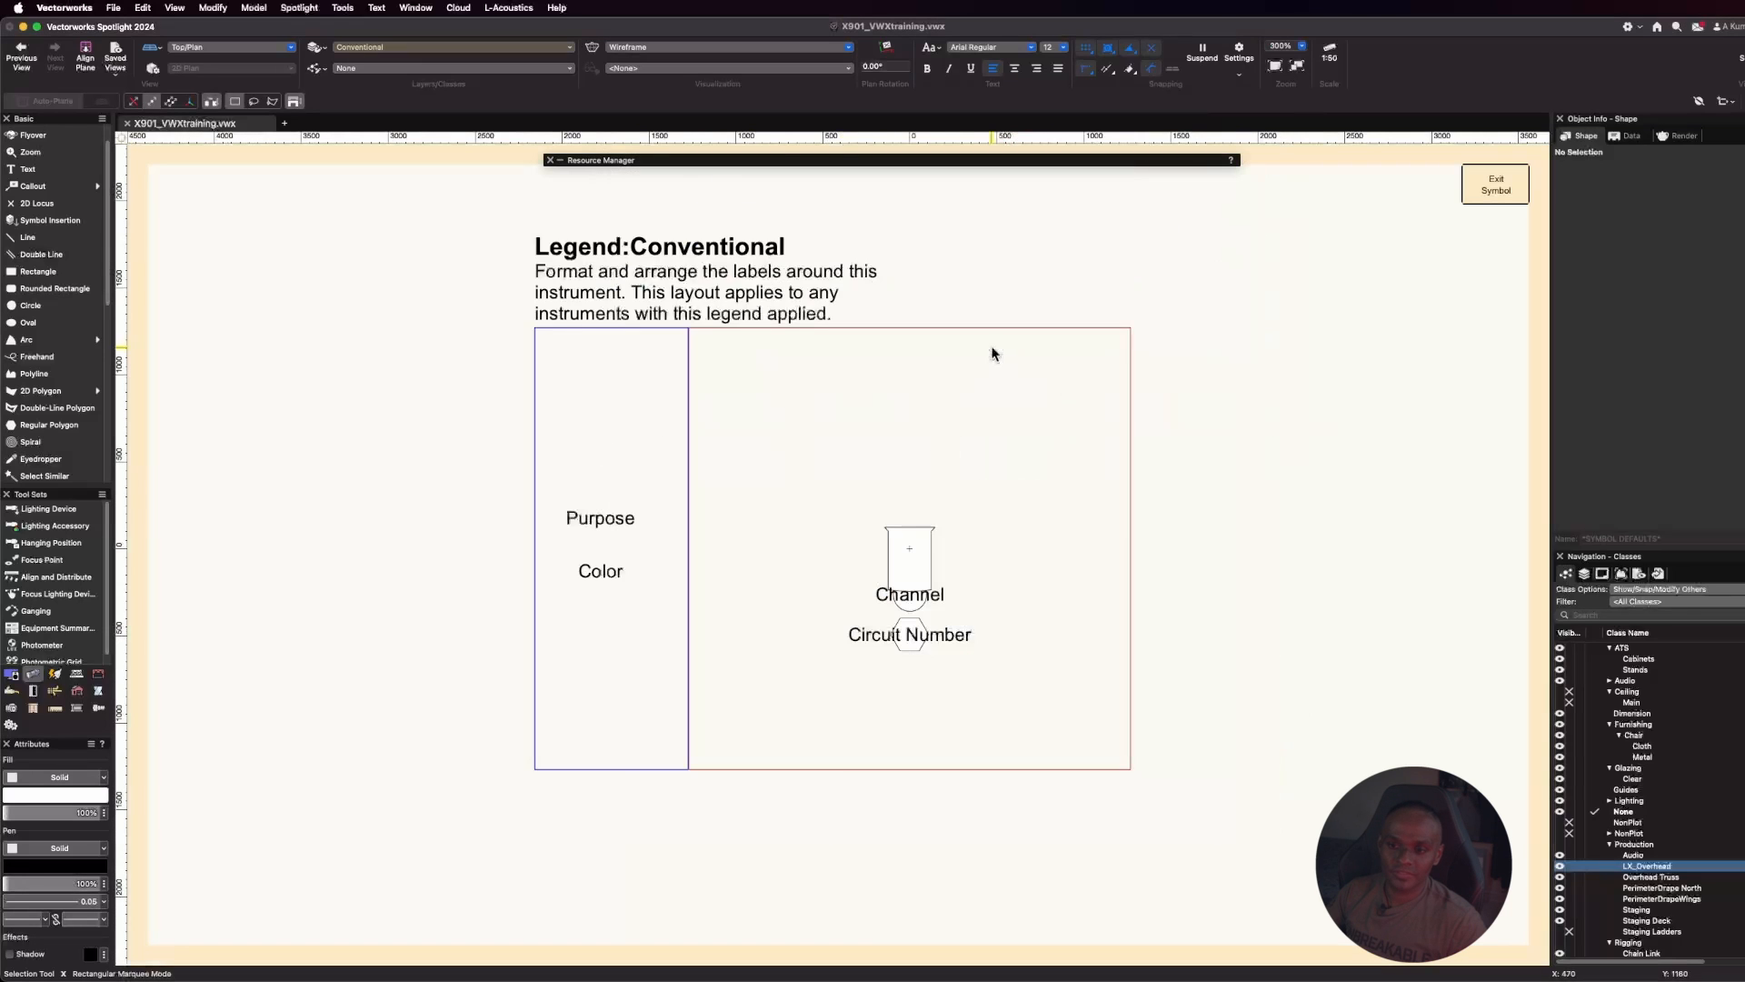
scroll(1006, 672, "up", 3)
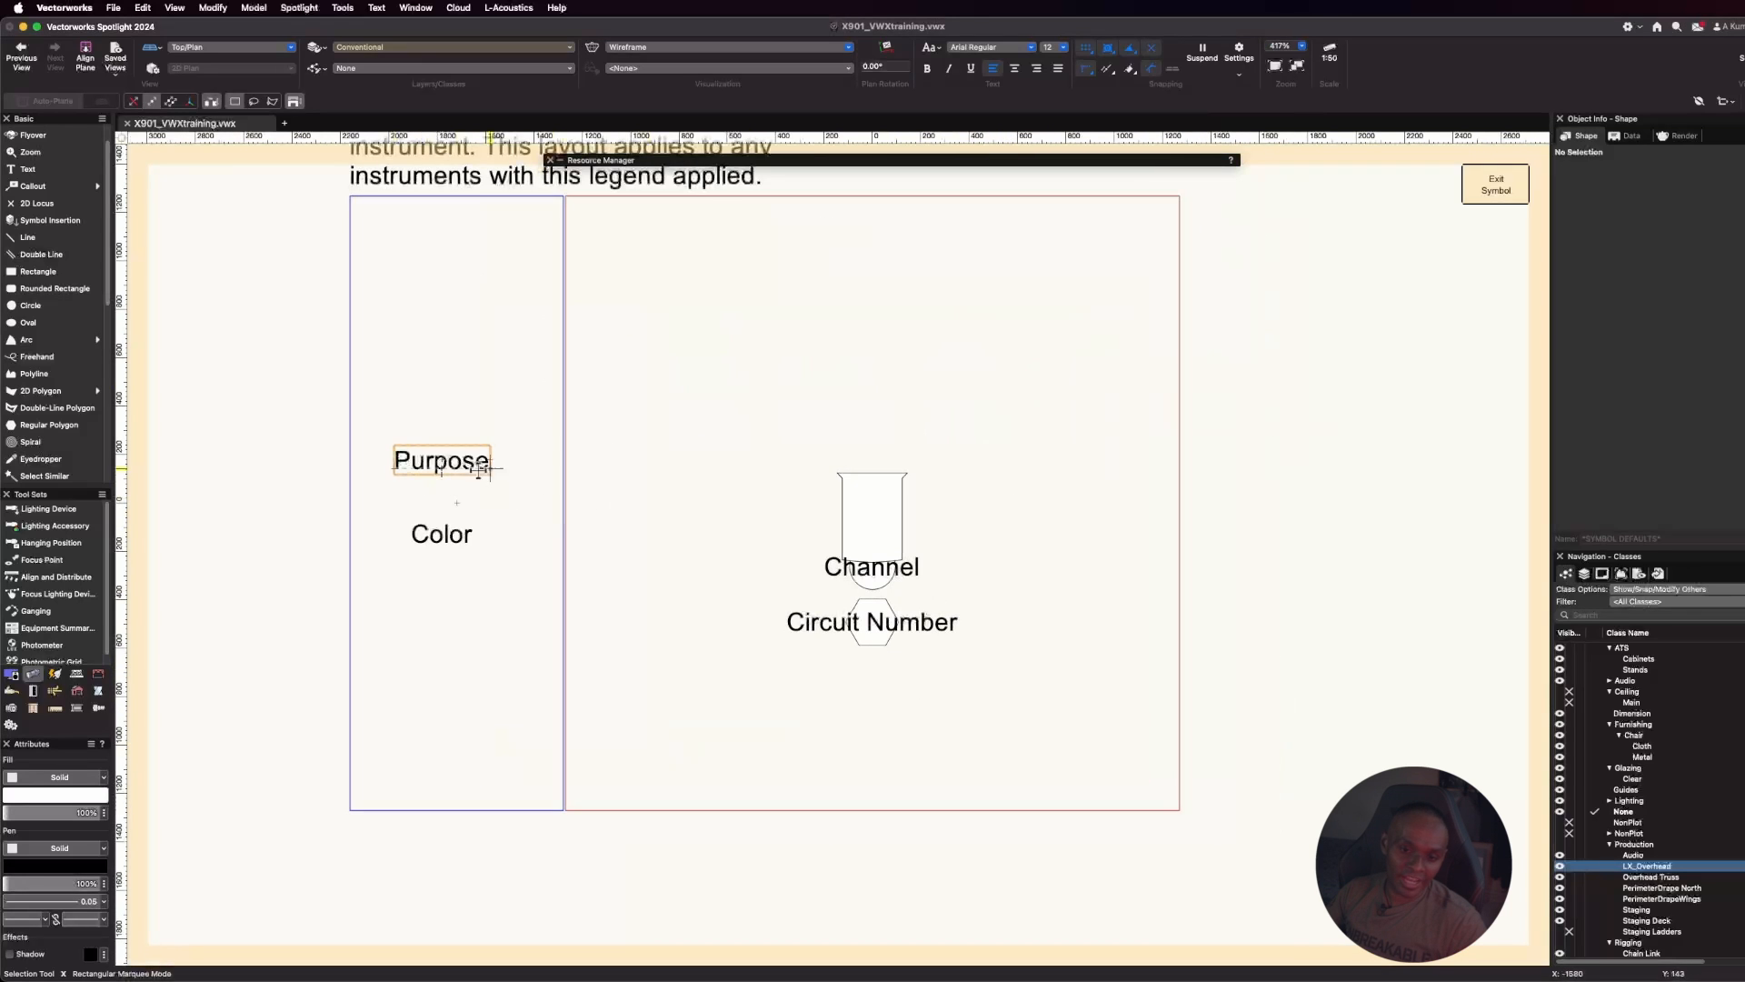
left_click_drag(709, 534, 1014, 677)
left_click_drag(875, 543, 874, 543)
left_click_drag(724, 559, 1054, 669)
left_click_drag(701, 527, 1072, 668)
left_click_drag(870, 637, 872, 730)
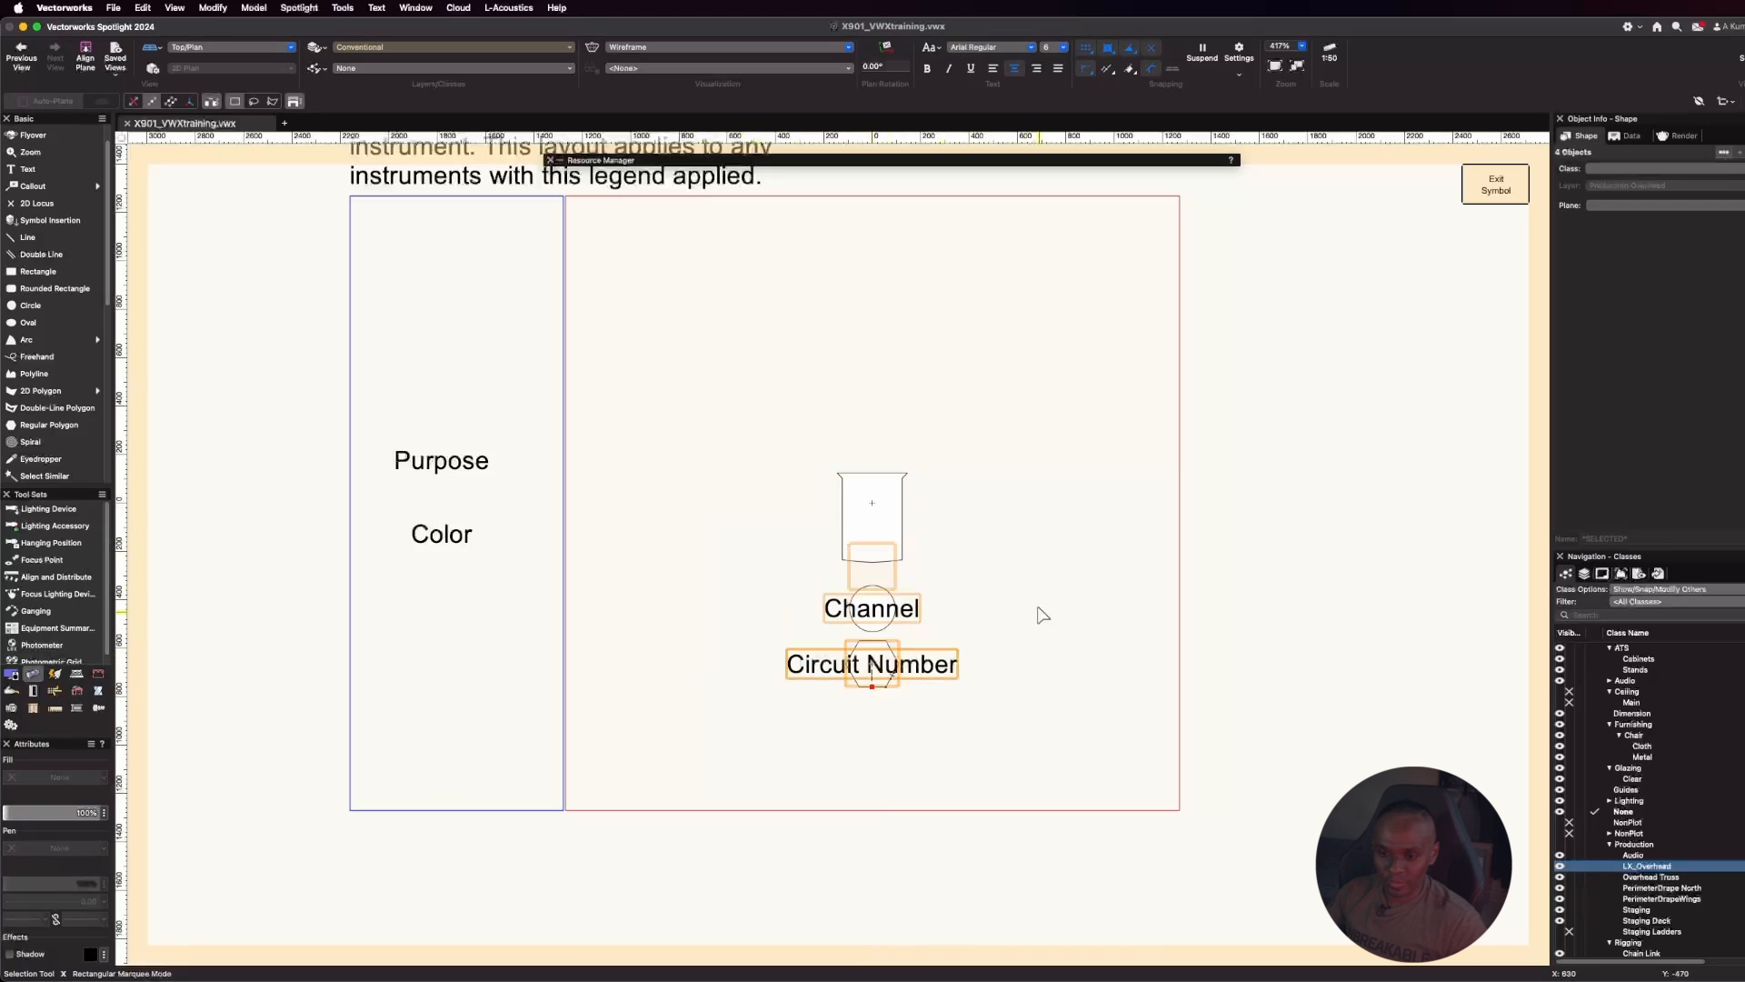
left_click(1055, 616)
scroll(1045, 636, "up", 3)
left_click_drag(1016, 679, 1078, 713)
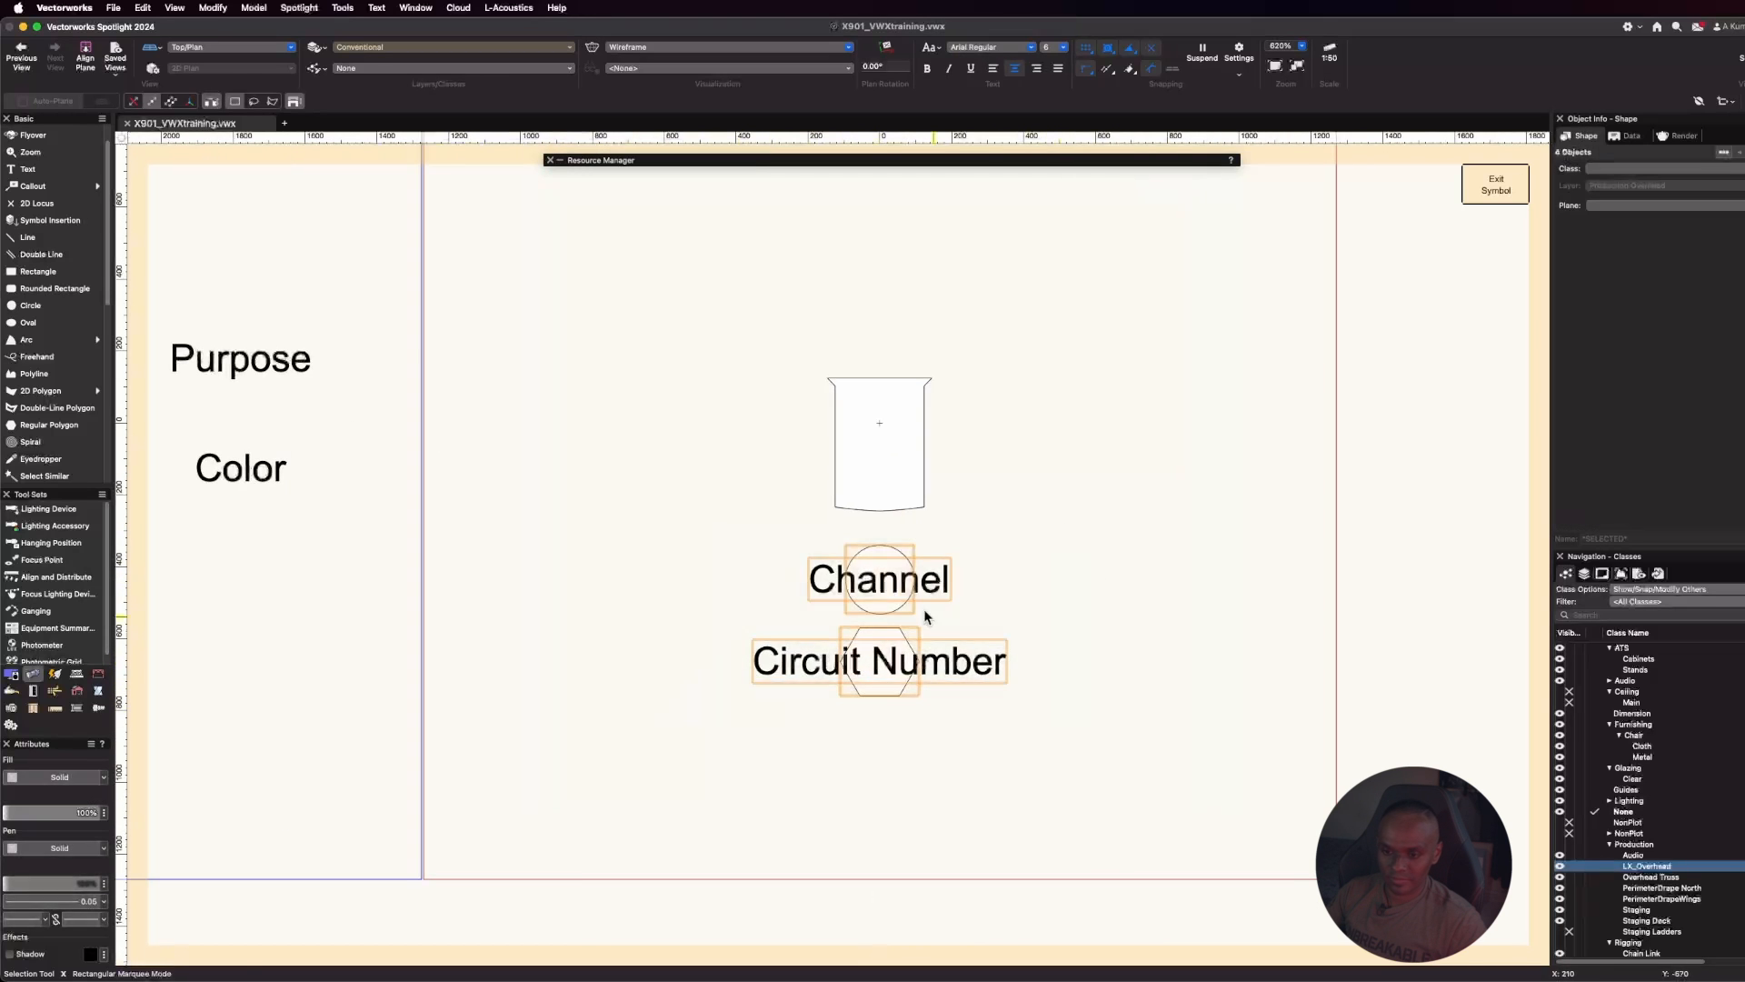
scroll(847, 545, "up", 3)
scroll(1174, 600, "down", 1)
left_click(1176, 603)
scroll(1237, 718, "down", 2)
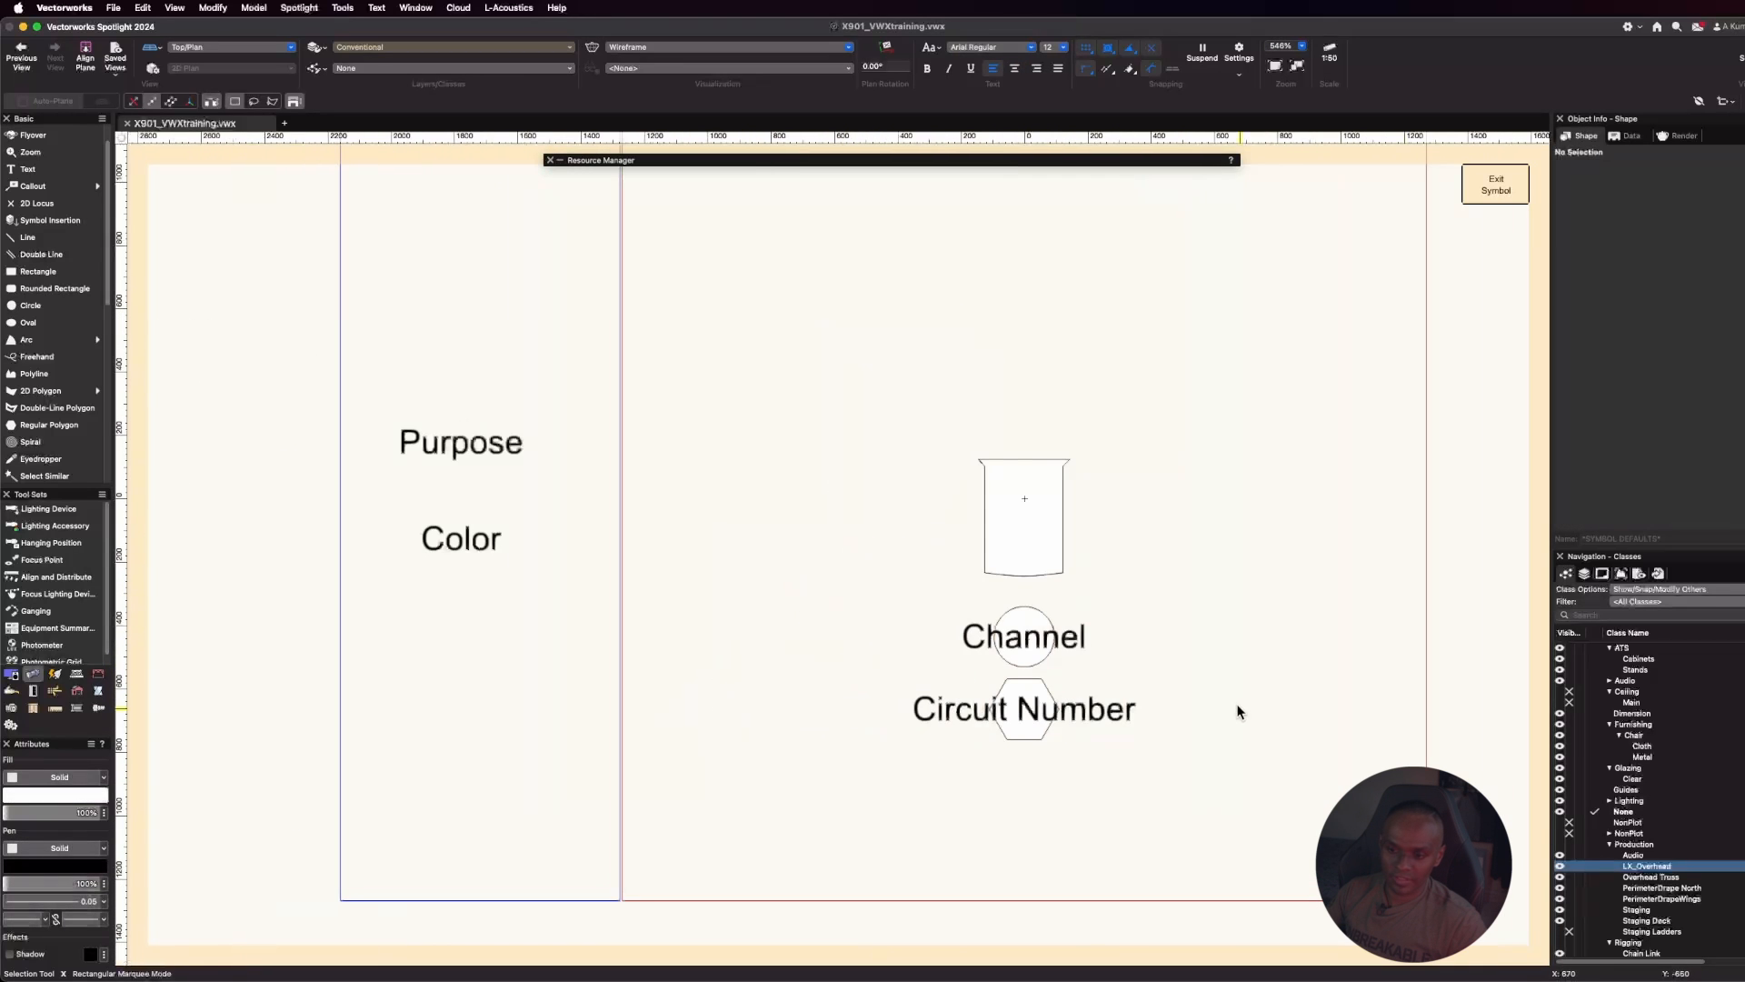
Place the Color label above the fixture symbol with Purpose directly over it, both centred on the fixture, and exit the layout
left_click(462, 541)
left_click_drag(462, 543, 1023, 372)
left_click(930, 390)
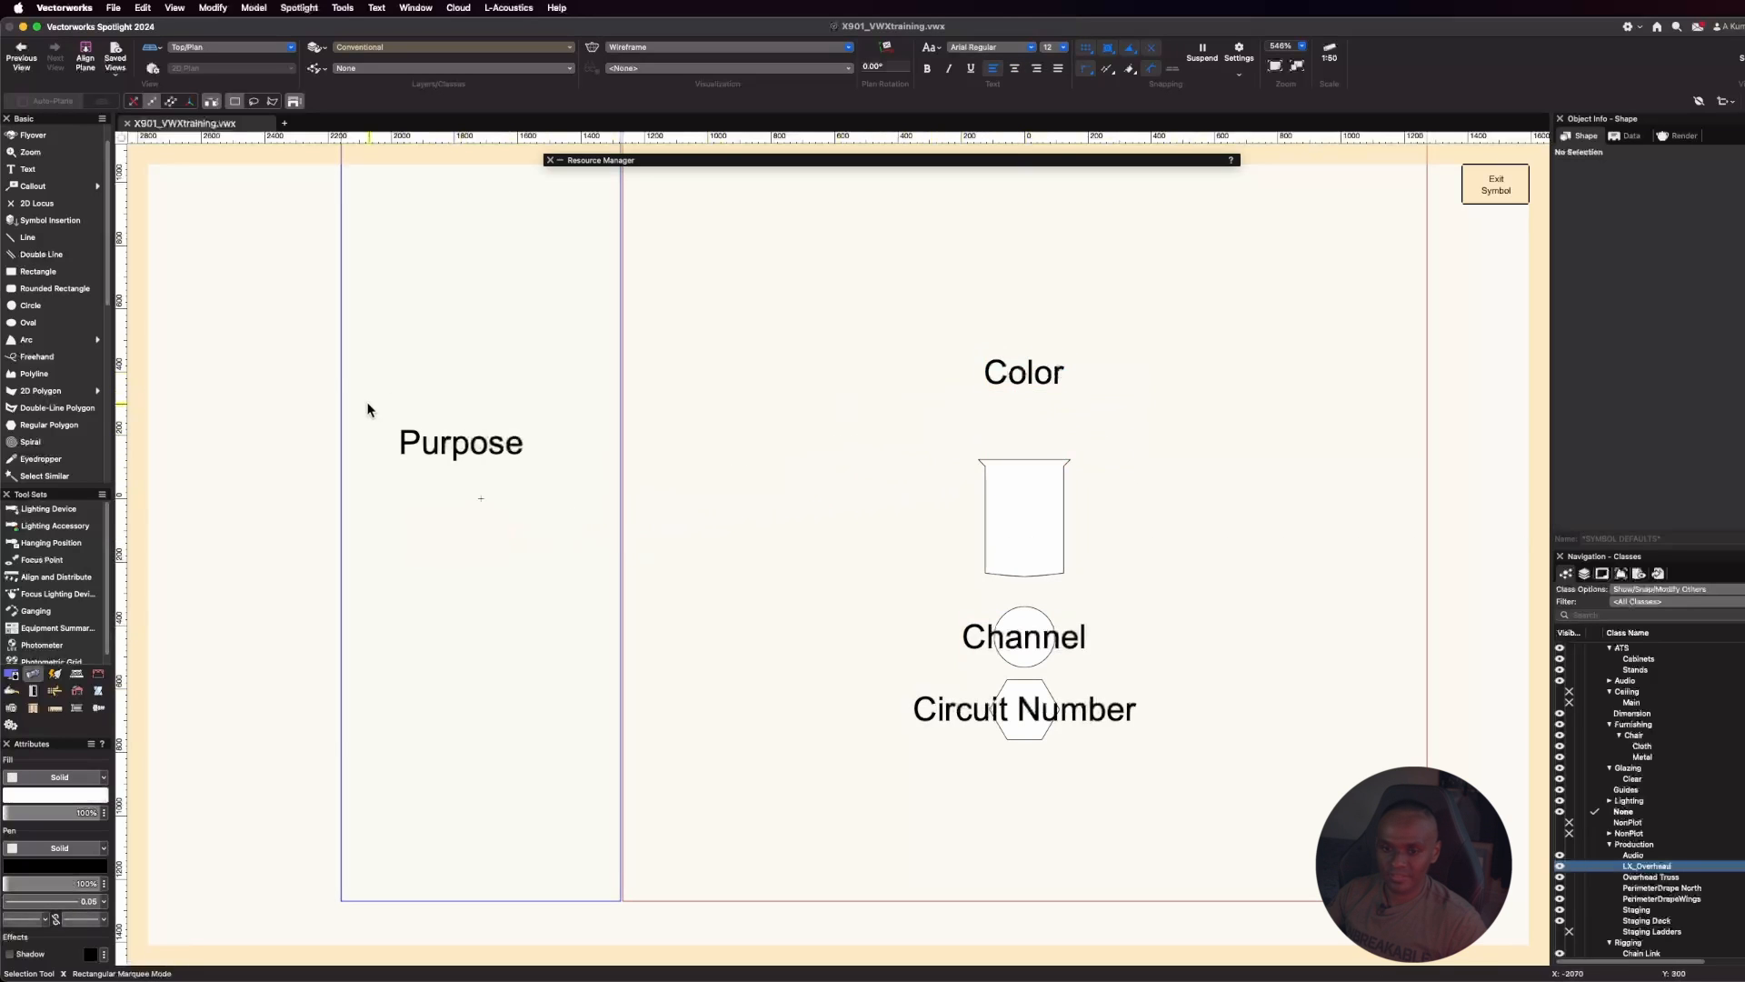
left_click_drag(462, 442, 1025, 327)
left_click_drag(838, 246, 1141, 407)
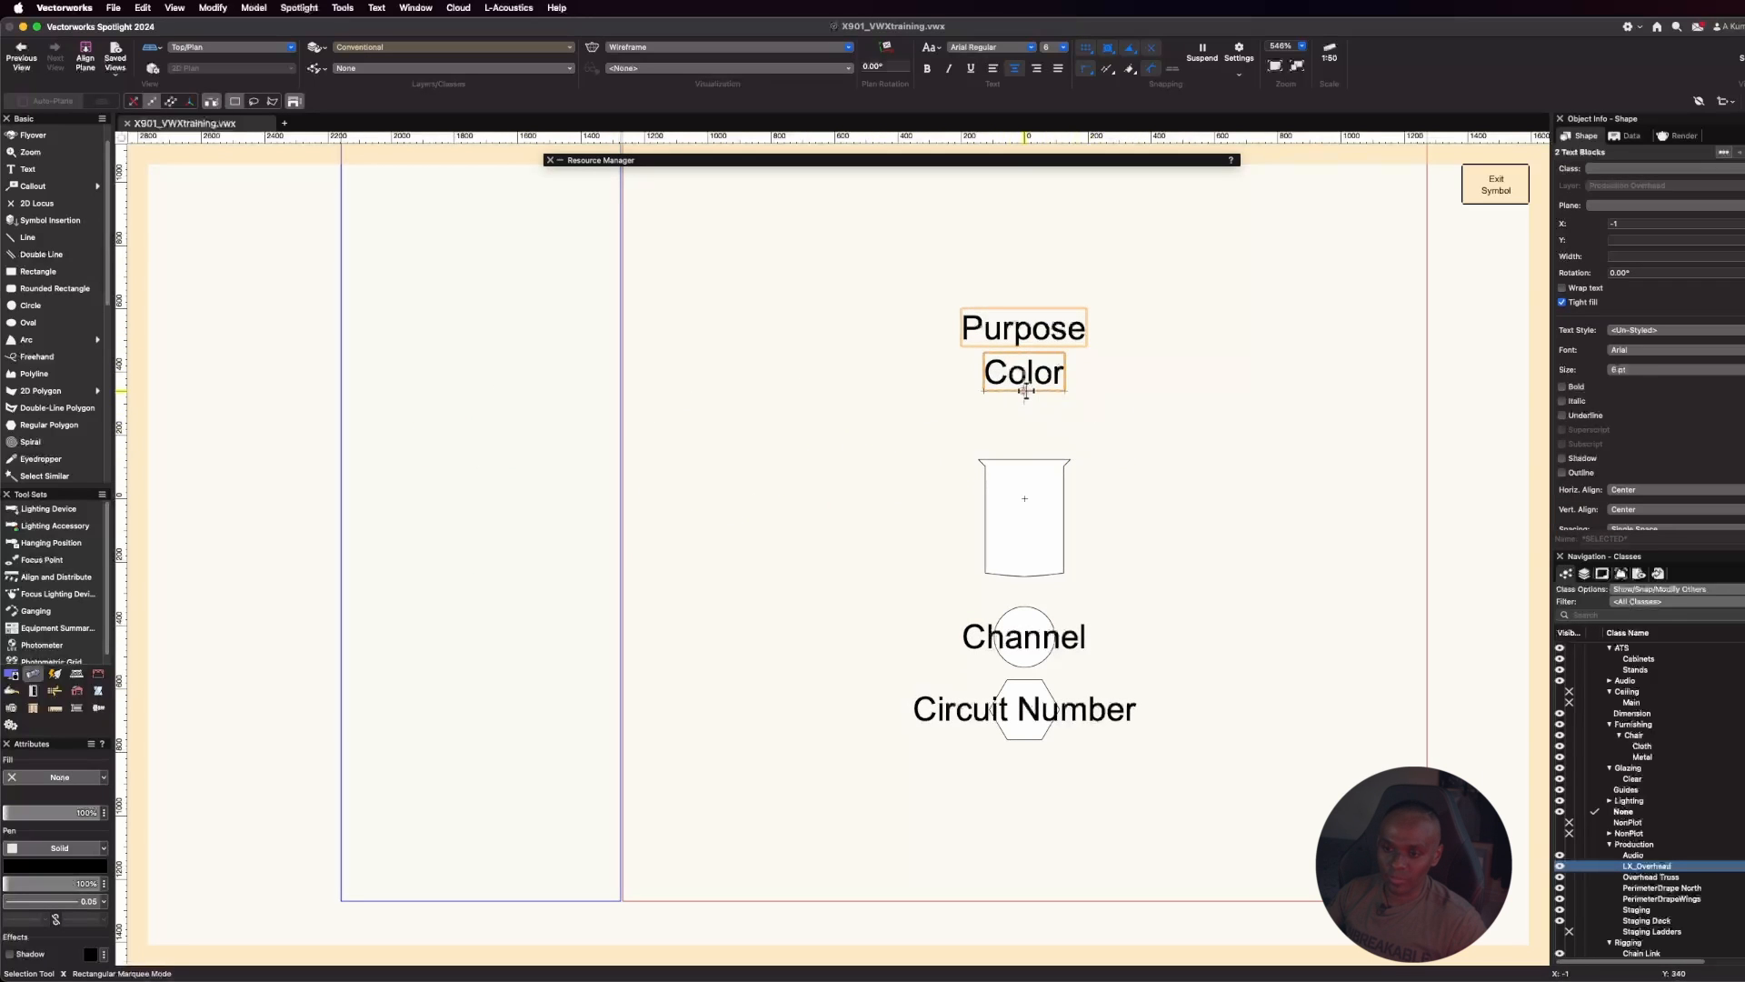
left_click_drag(1025, 391, 1026, 421)
left_click(931, 449)
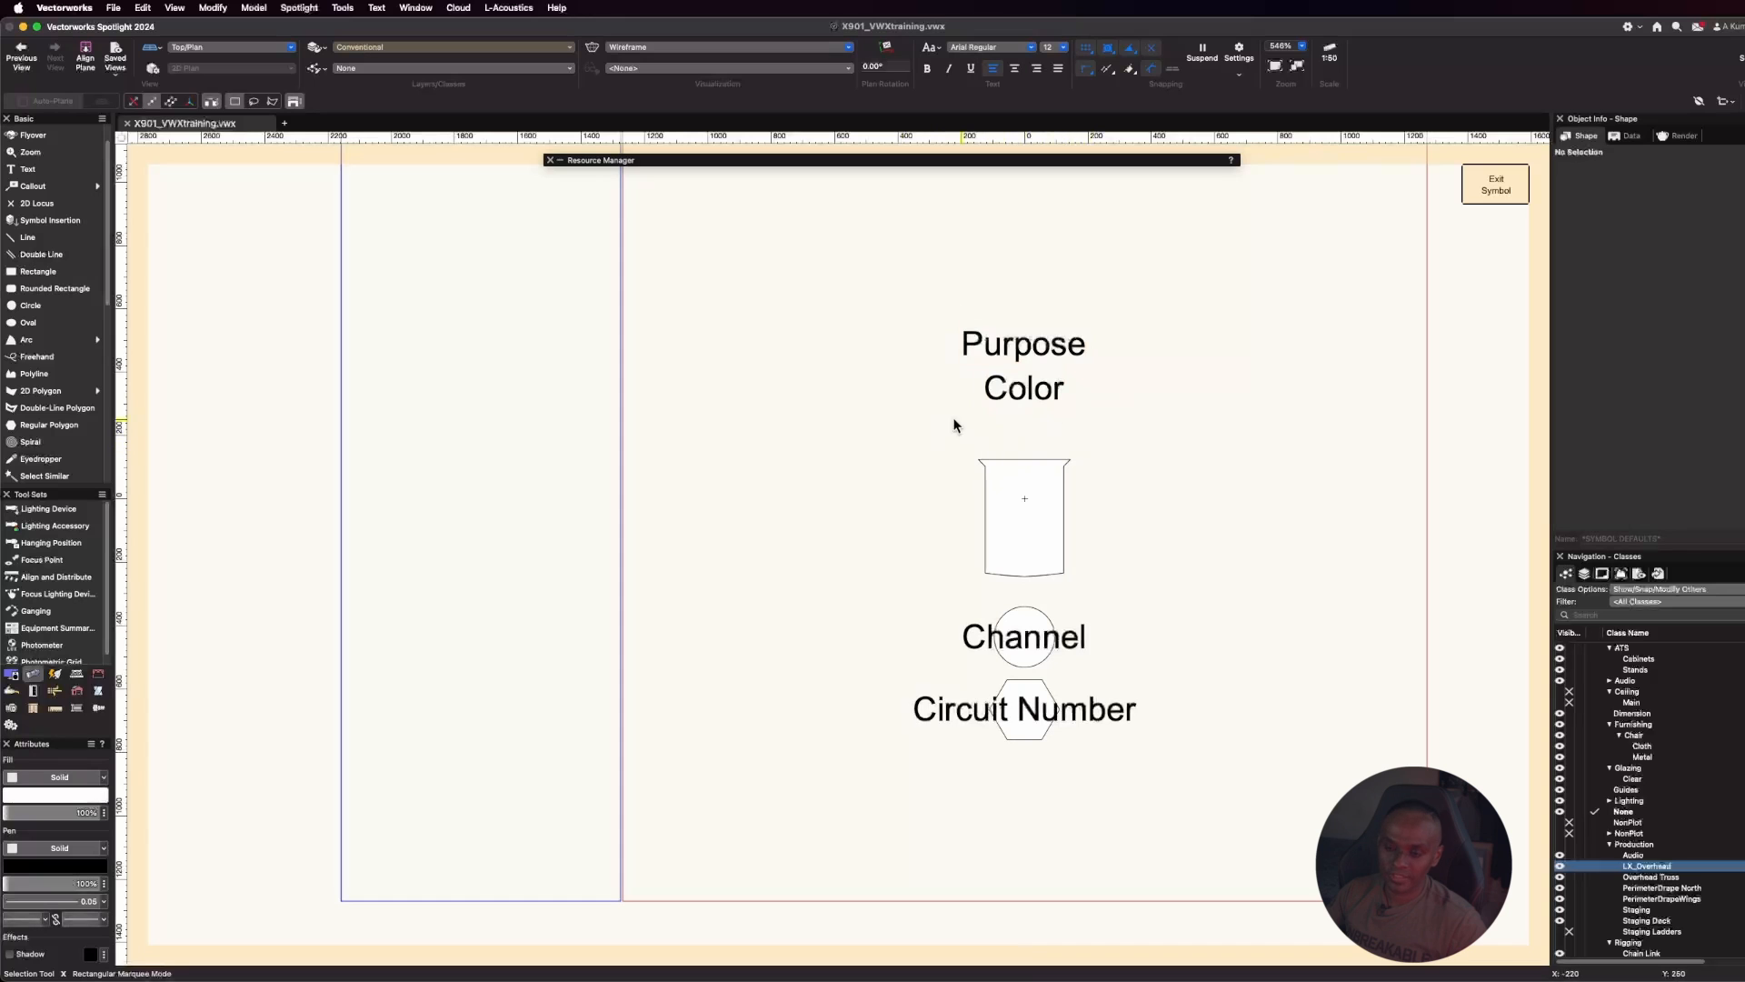
scroll(891, 526, "down", 2)
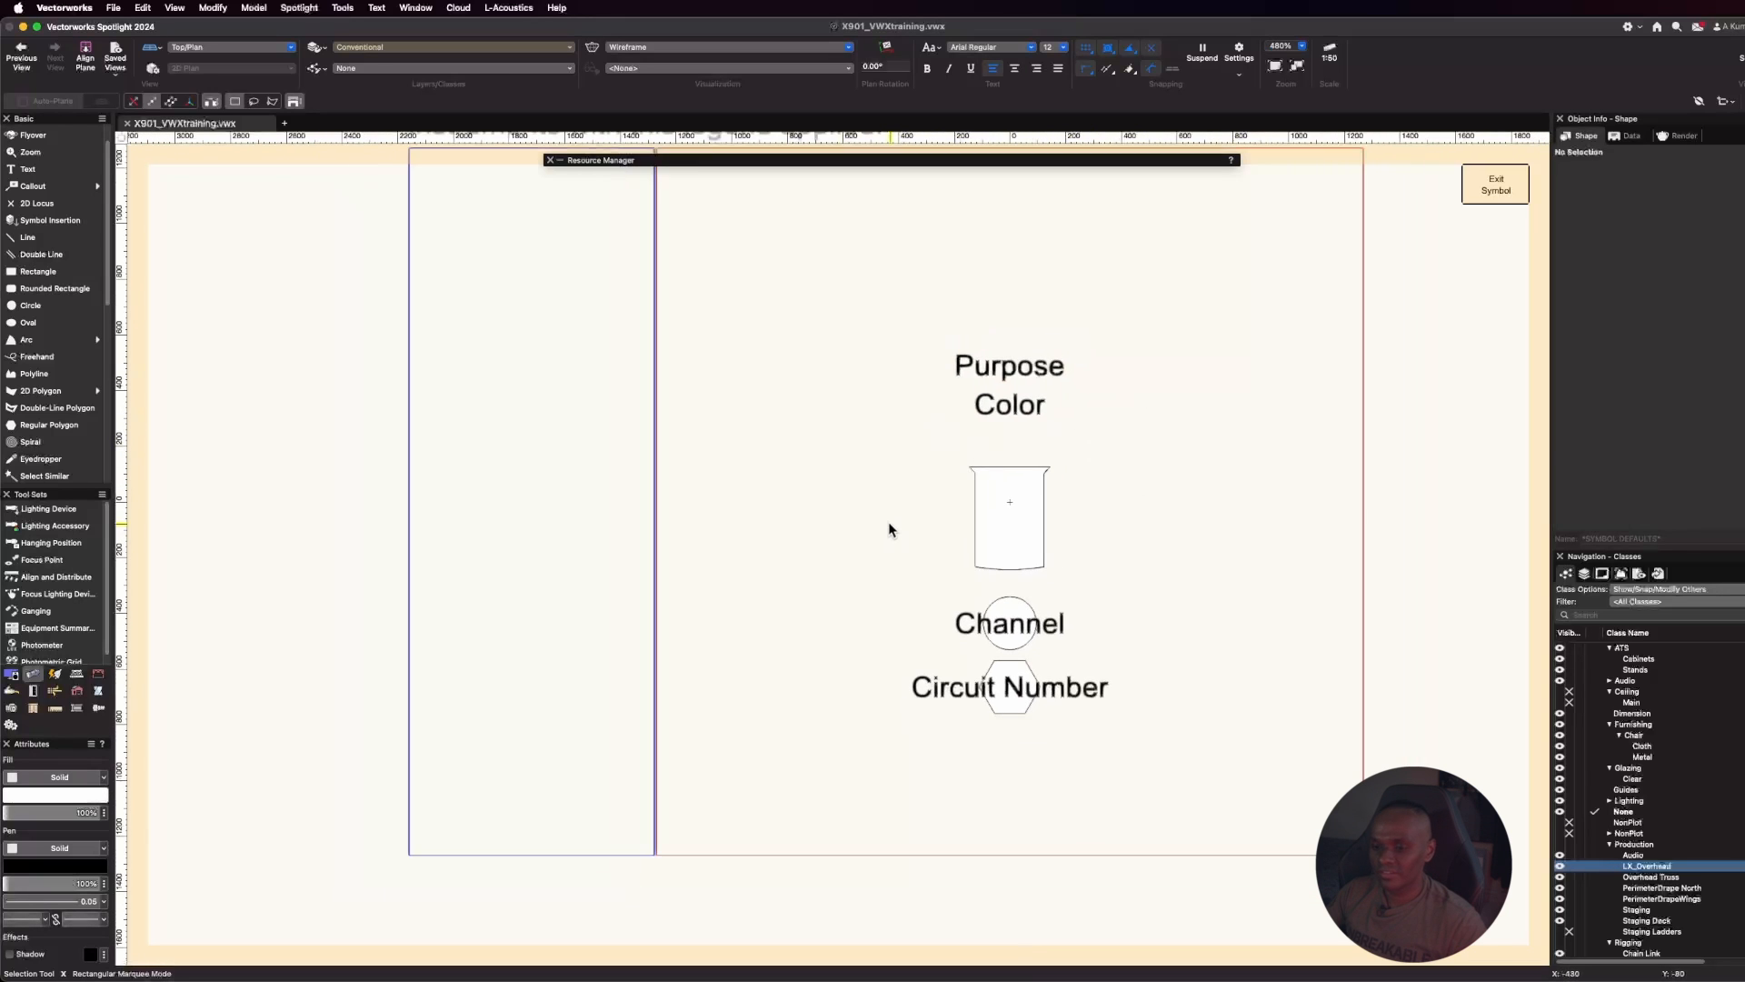
left_click(1496, 191)
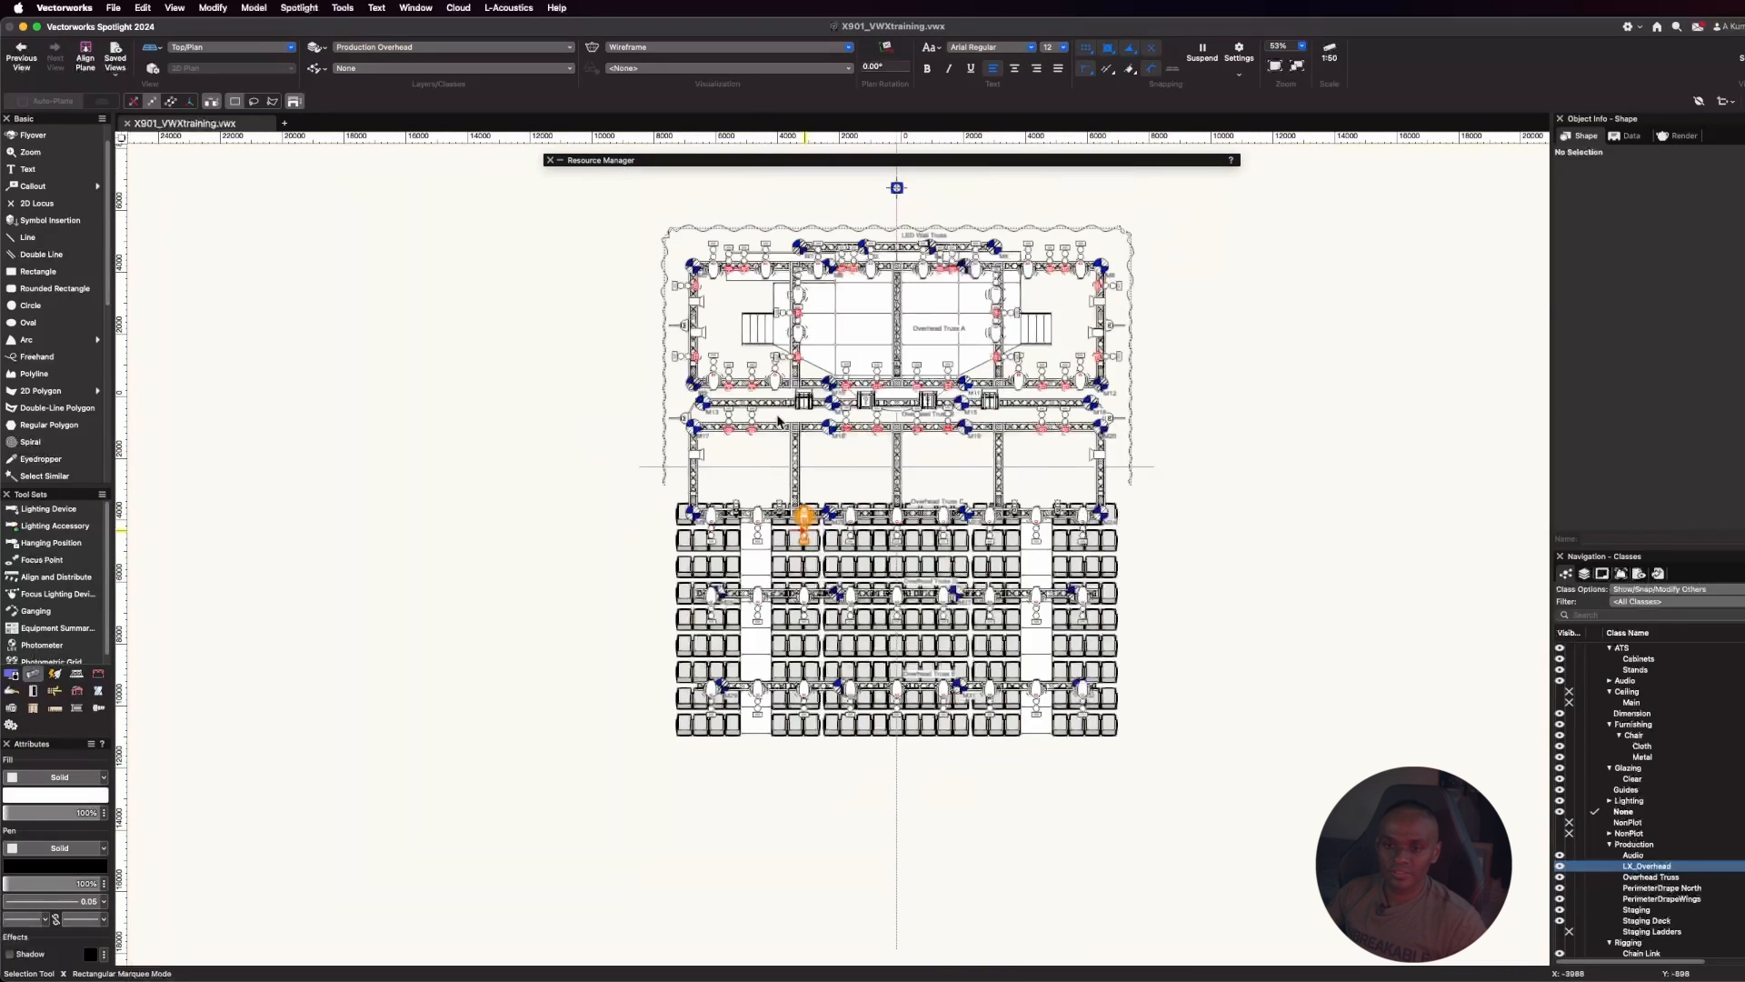
Select all Selecon Fresnels by instrument type and assign them the Conventional legend
scroll(777, 421, "up", 10)
left_click(627, 394)
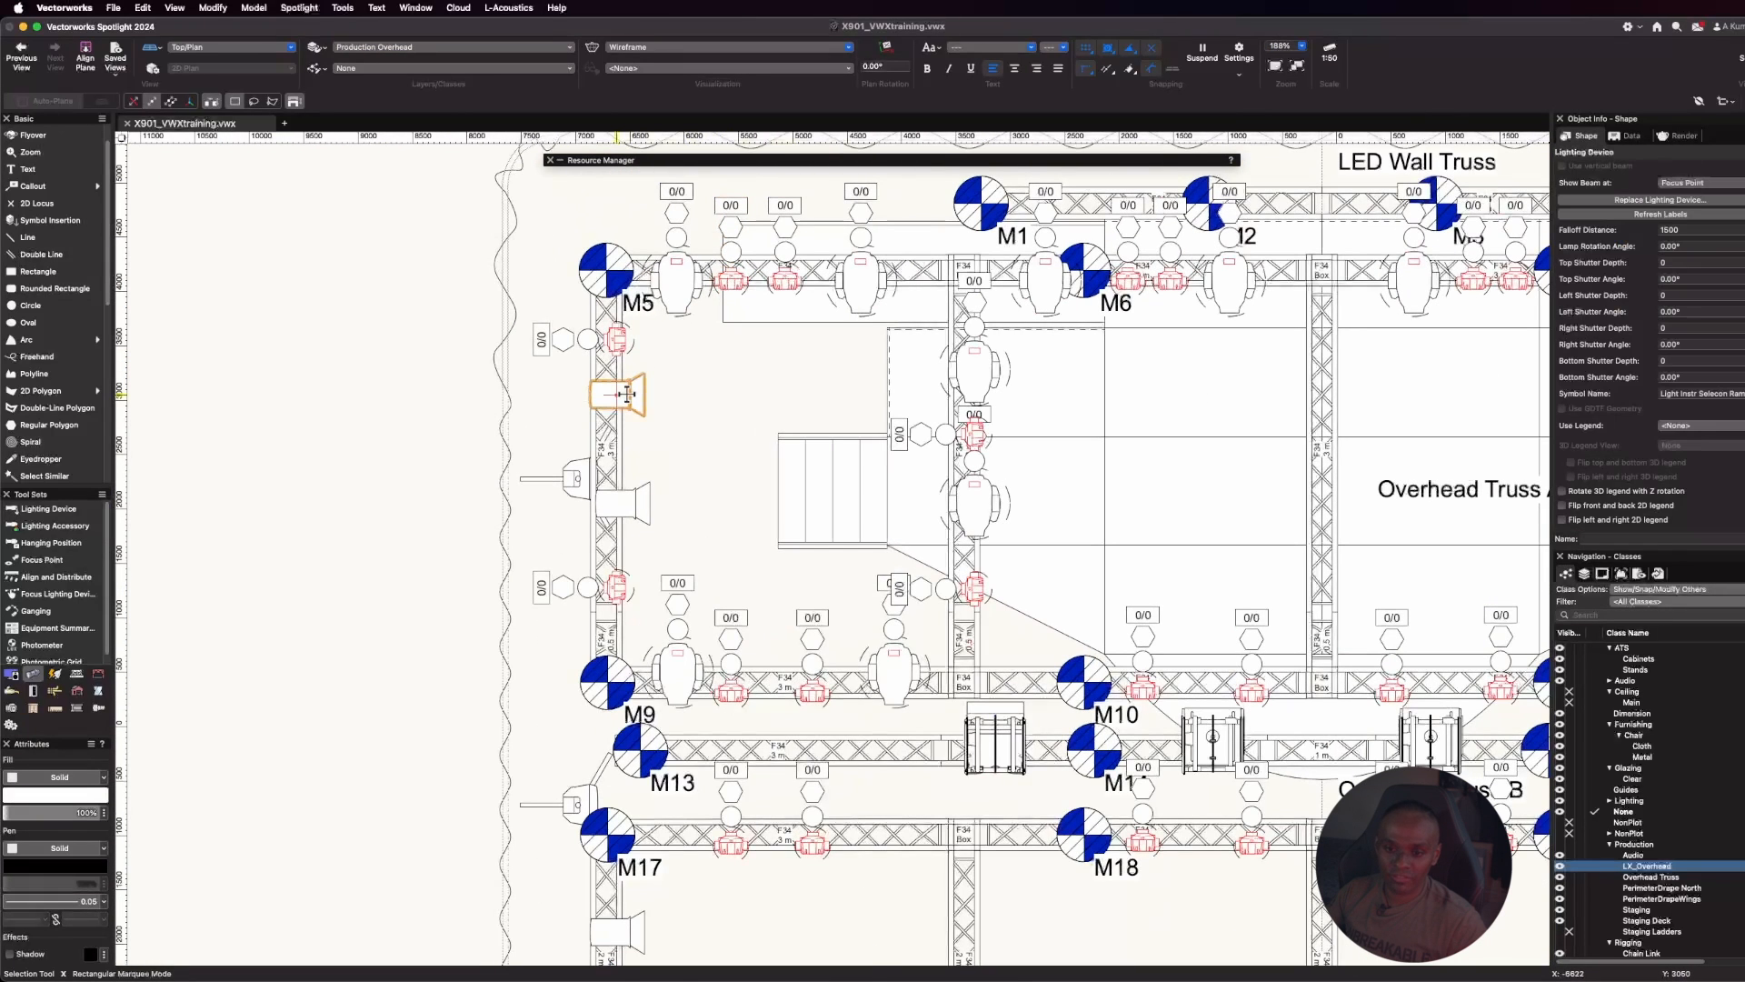
right_click(628, 395)
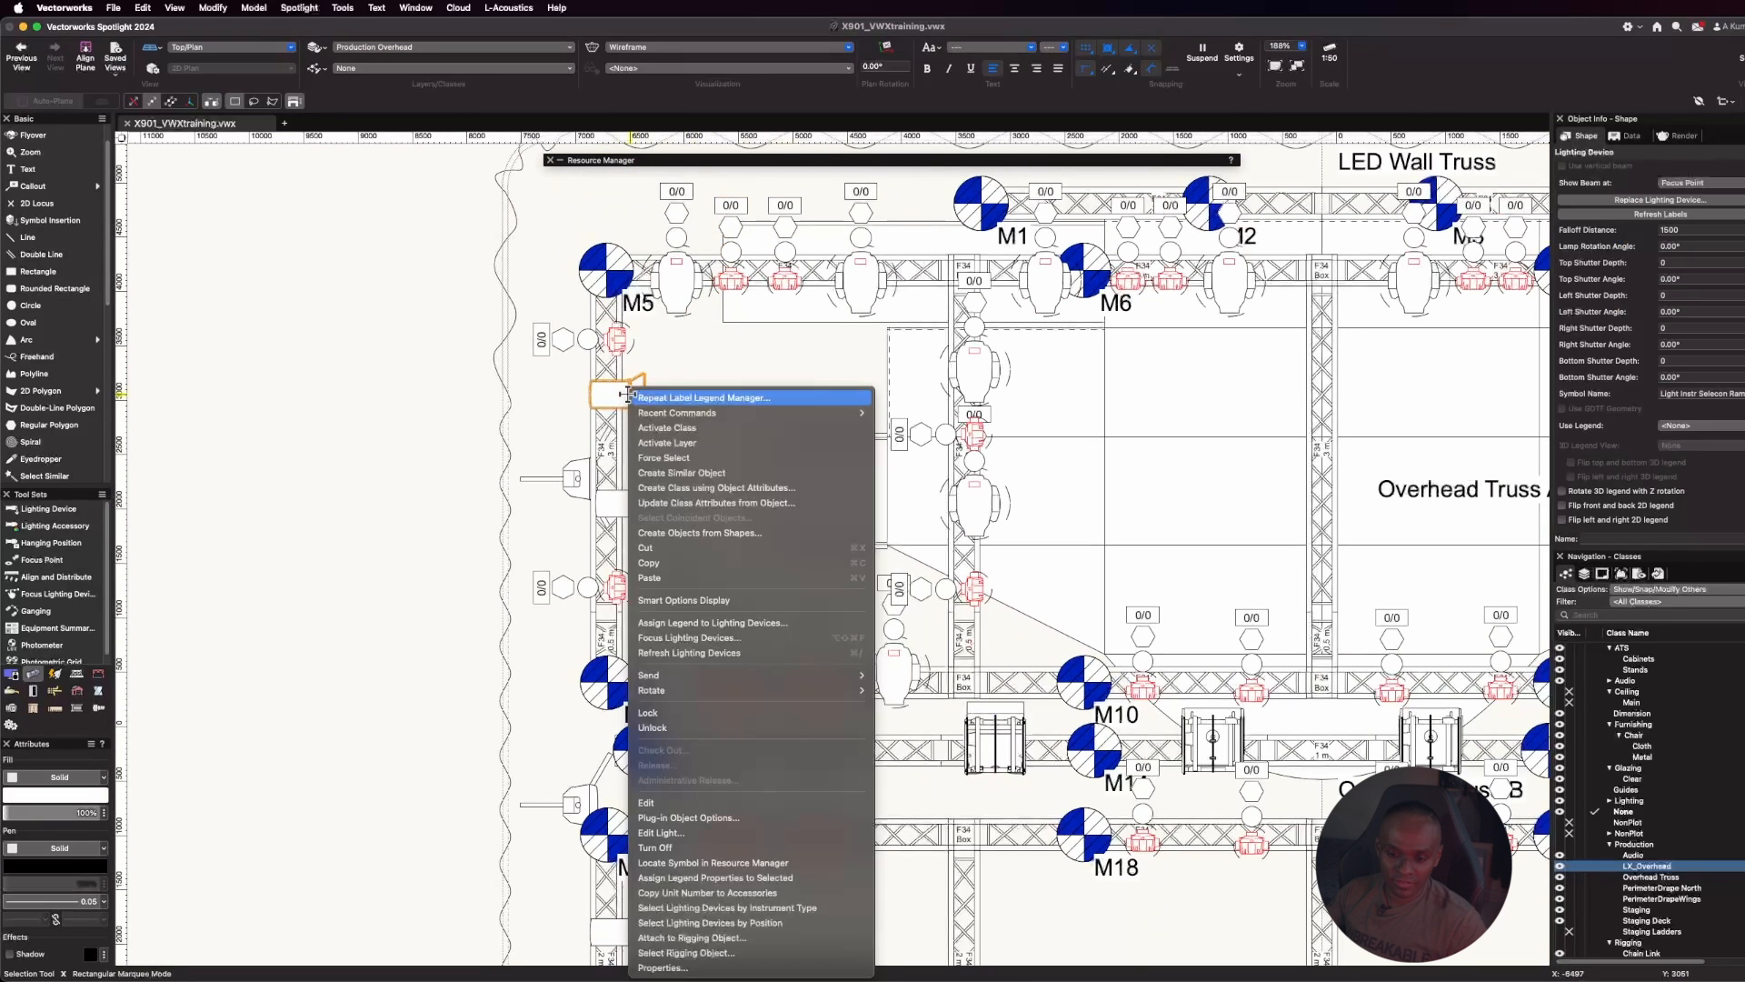
left_click(771, 908)
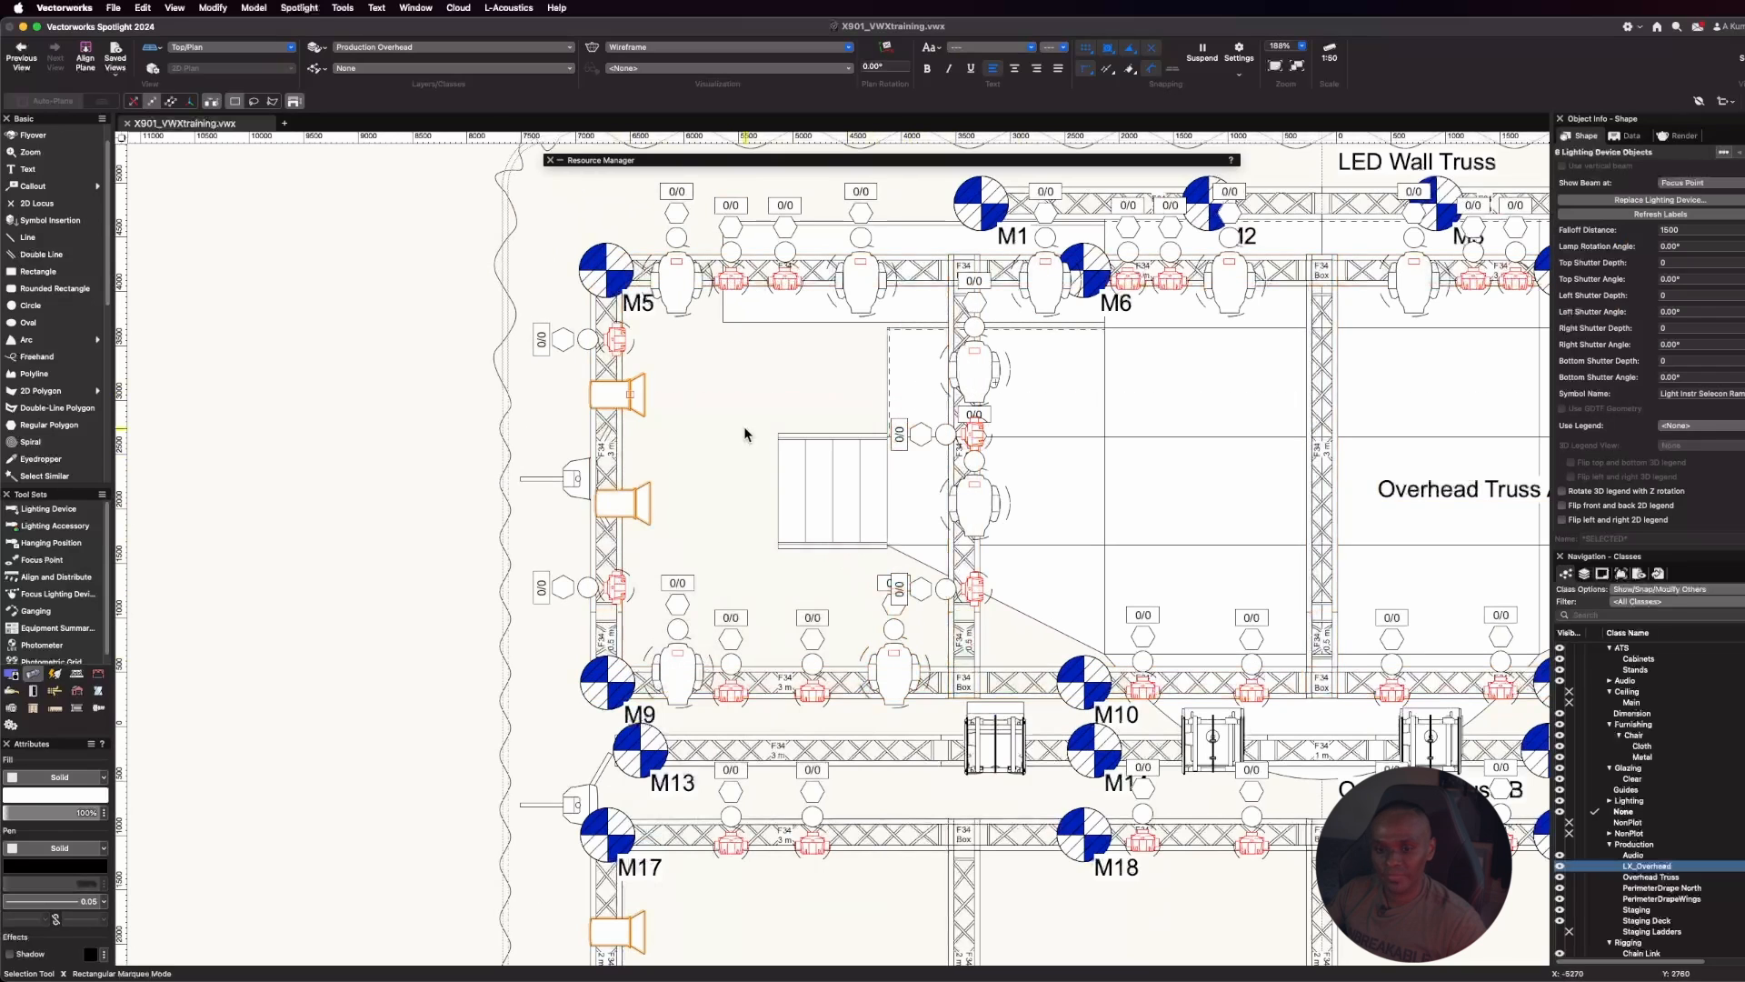
left_click(1710, 429)
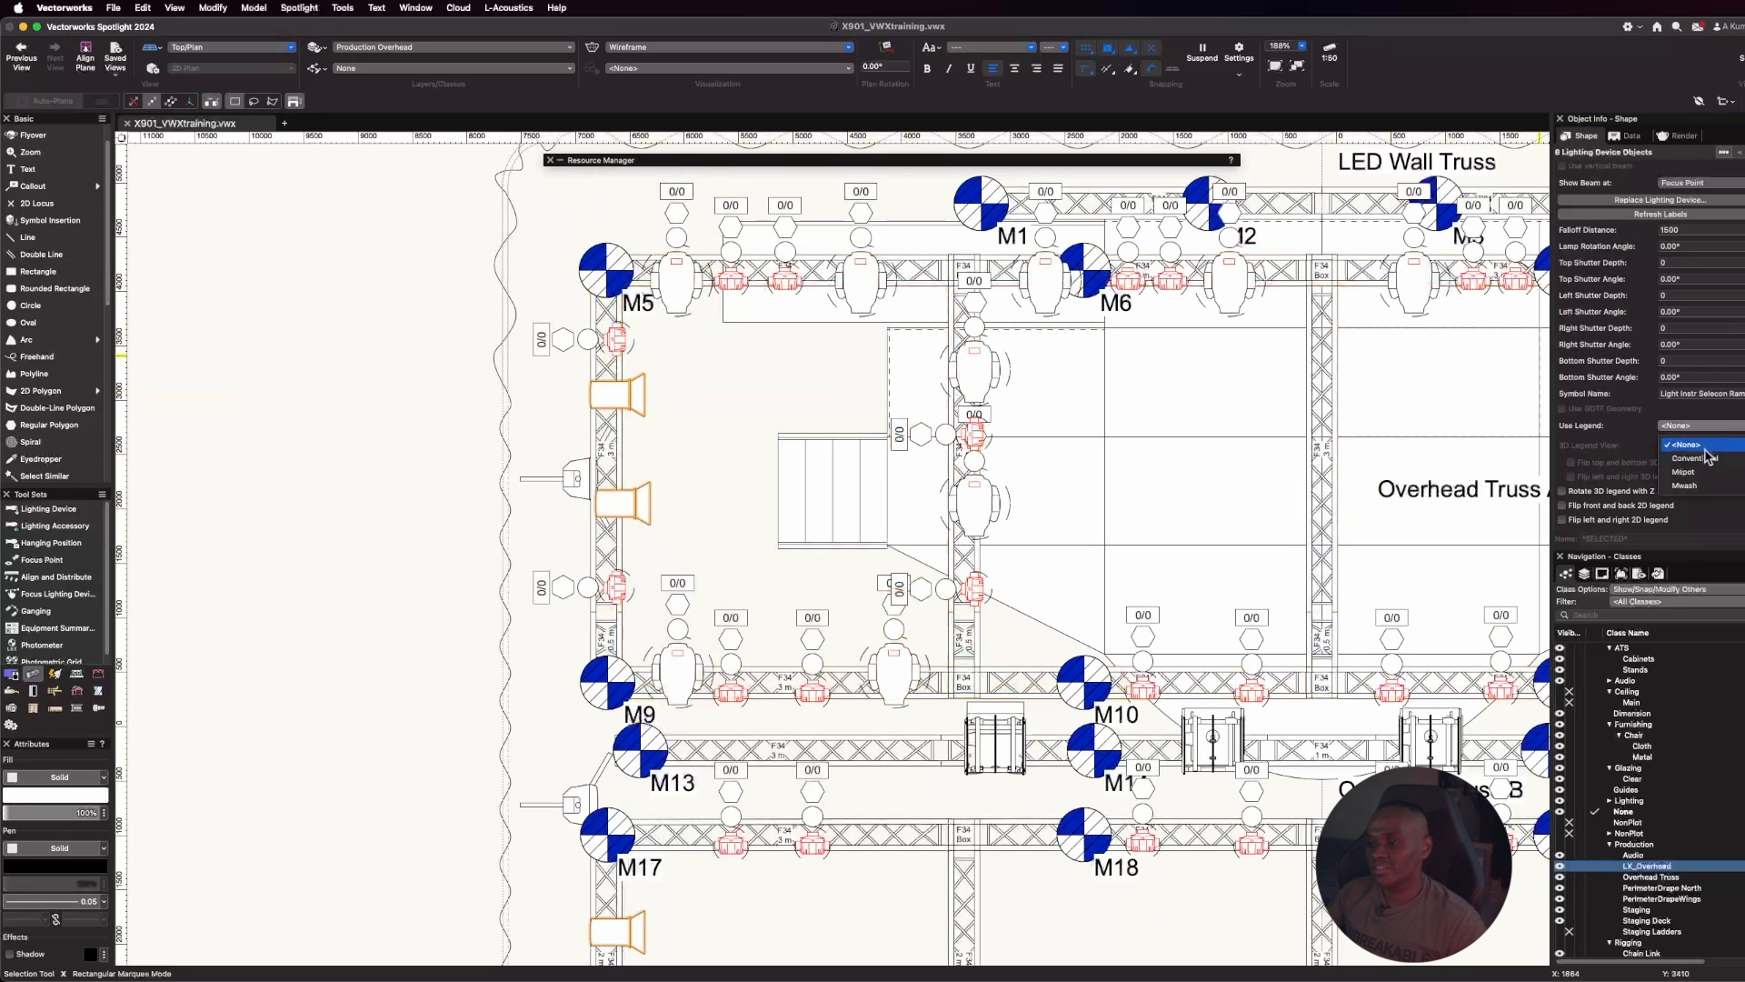
left_click(1695, 457)
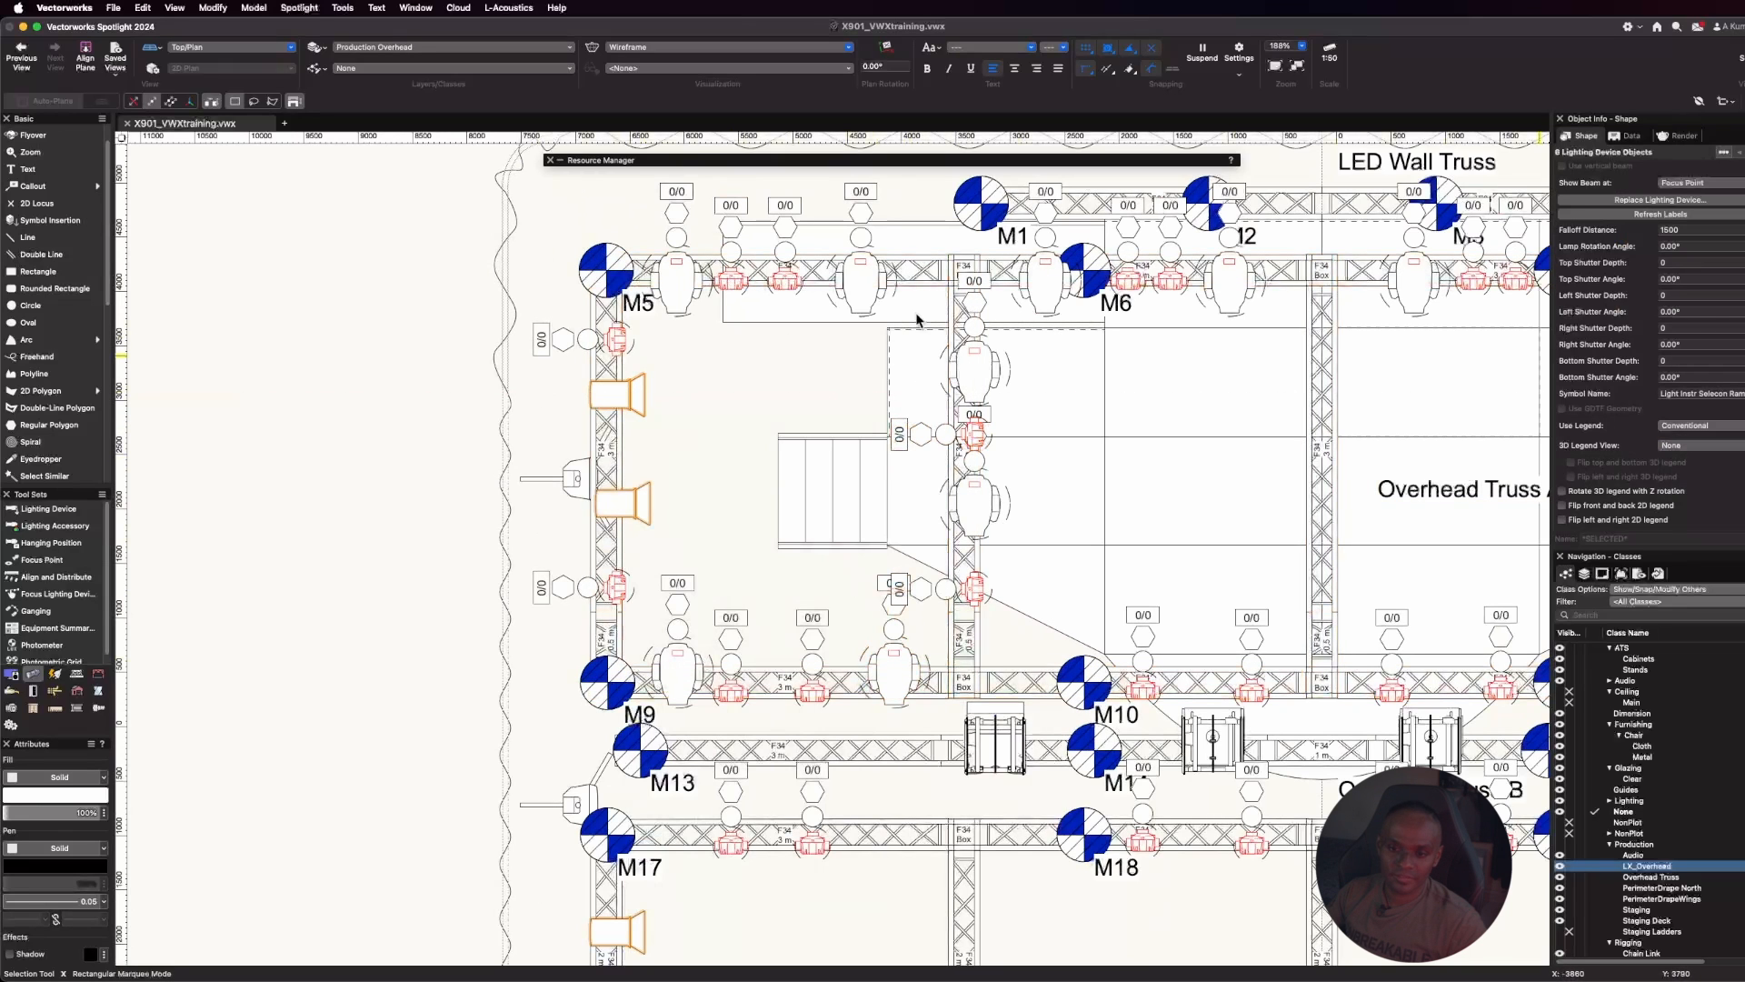
Select all ETC Source 4 fixtures by instrument type, assign them the Conventional legend, and clear the selection
scroll(525, 269, "down", 3)
scroll(607, 712, "up", 5)
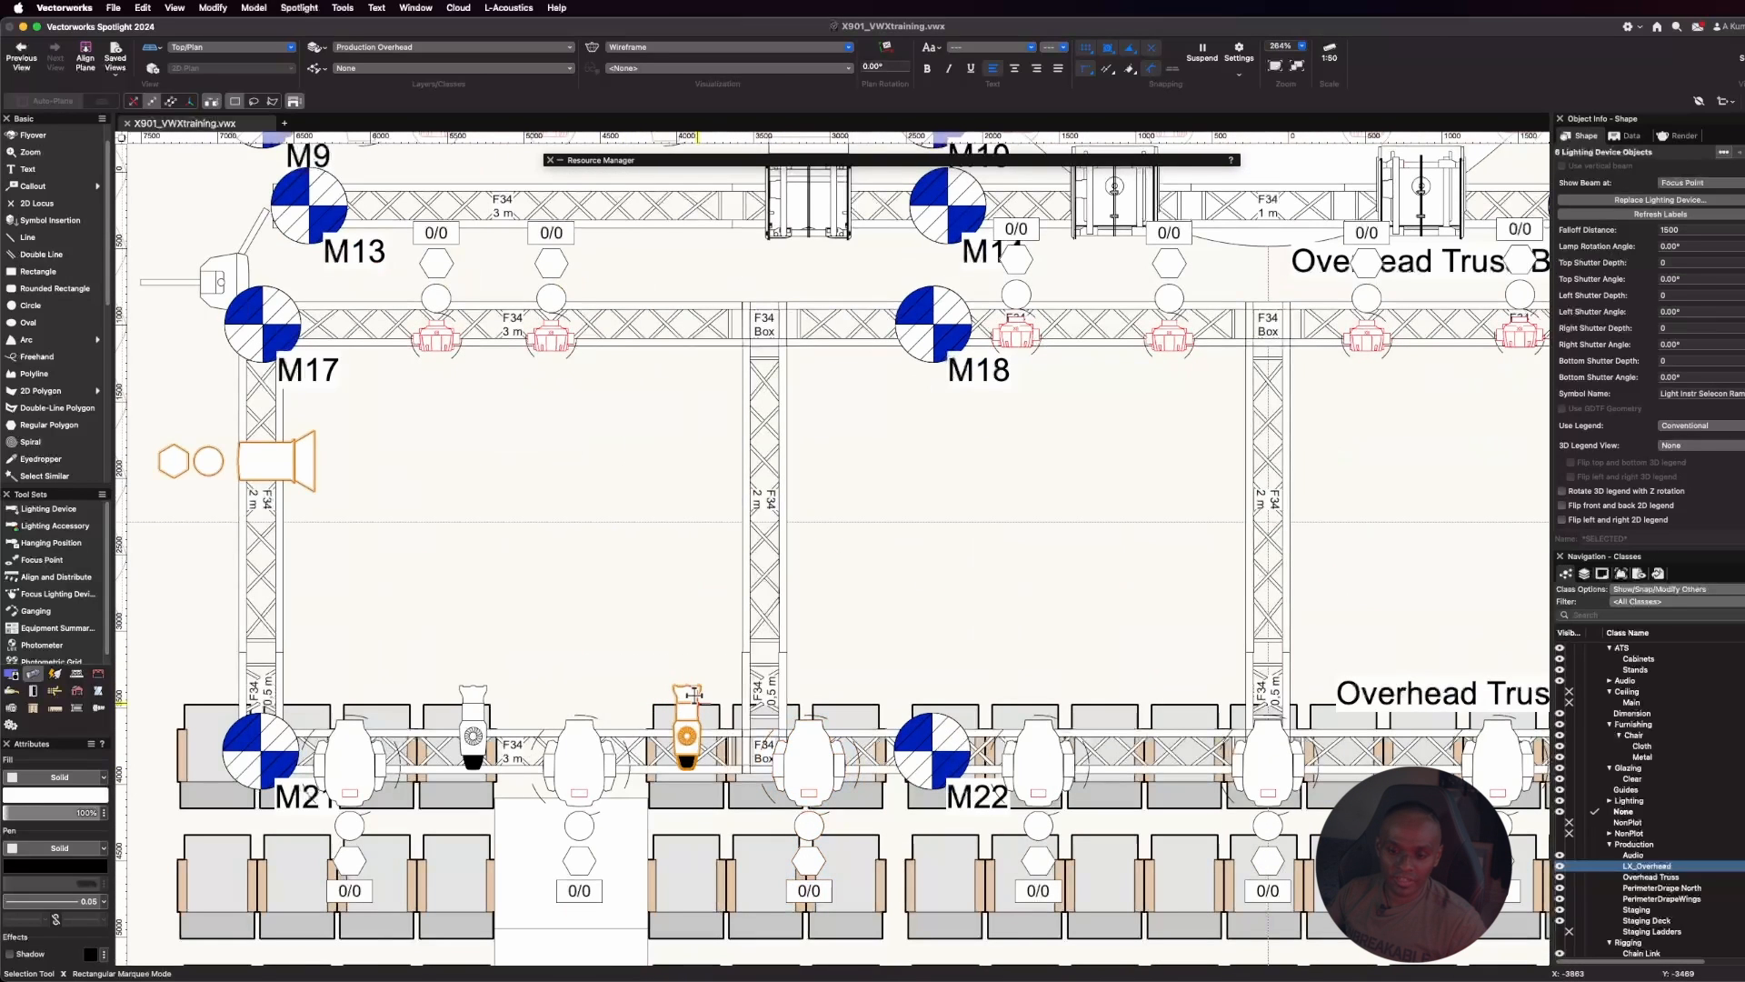
right_click(691, 698)
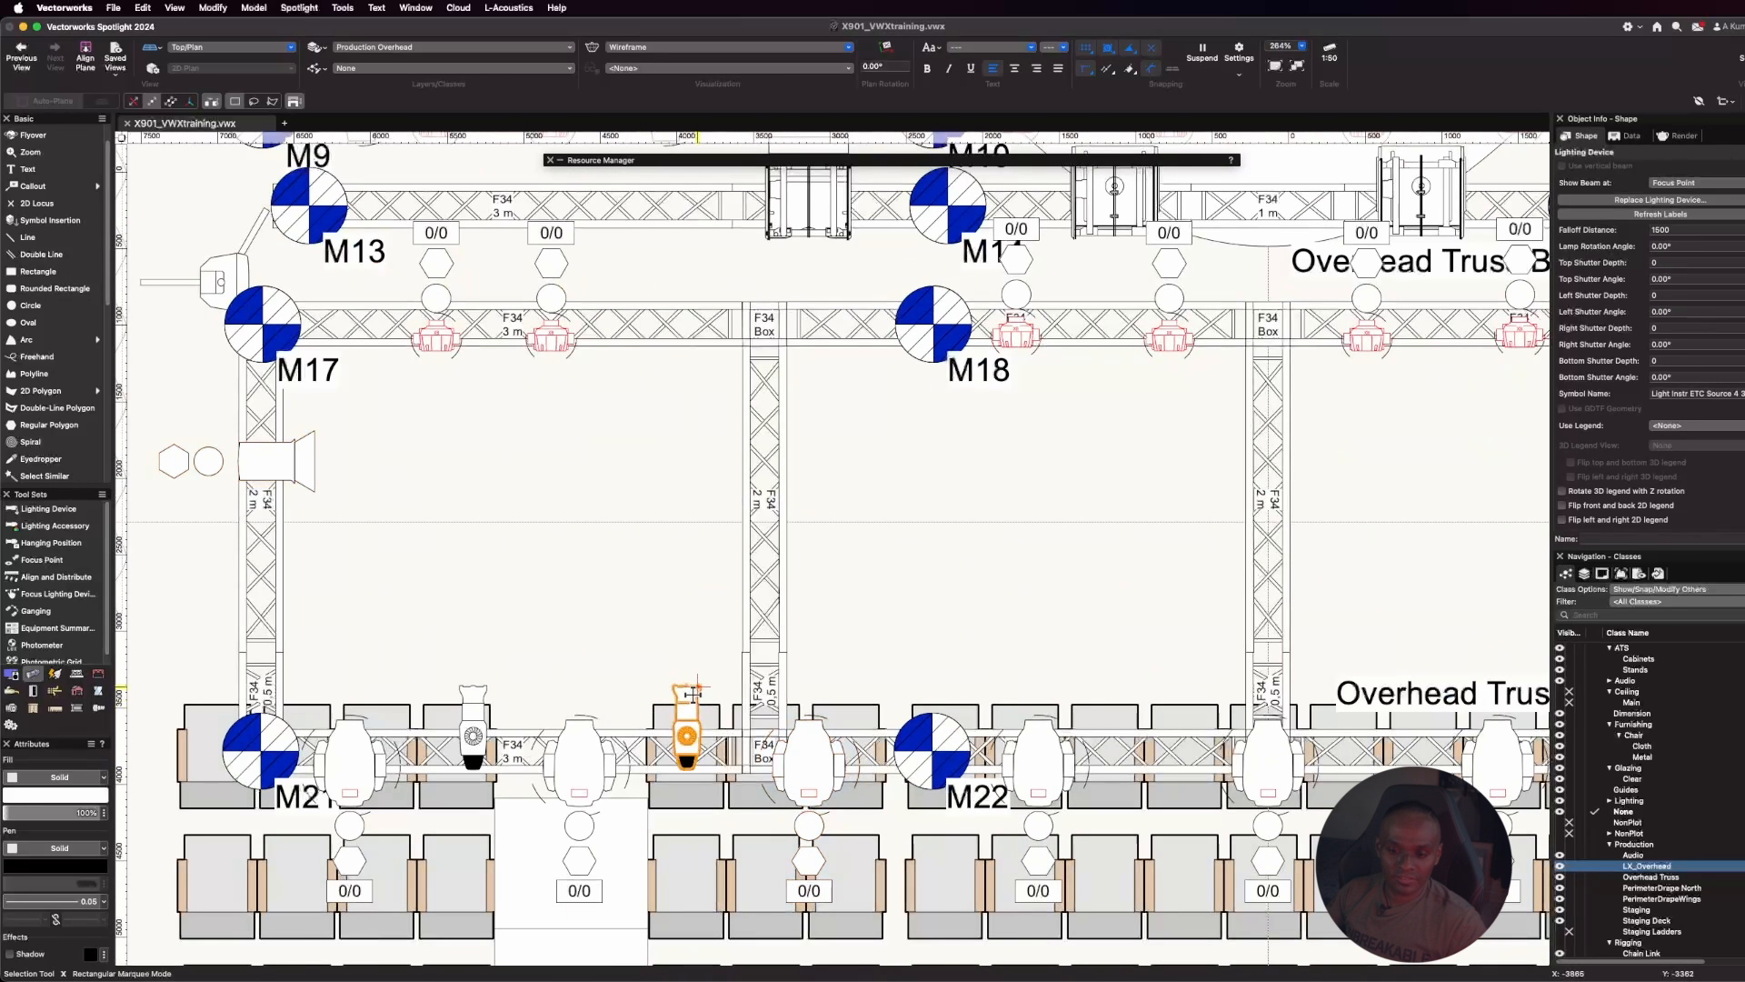
left_click(847, 907)
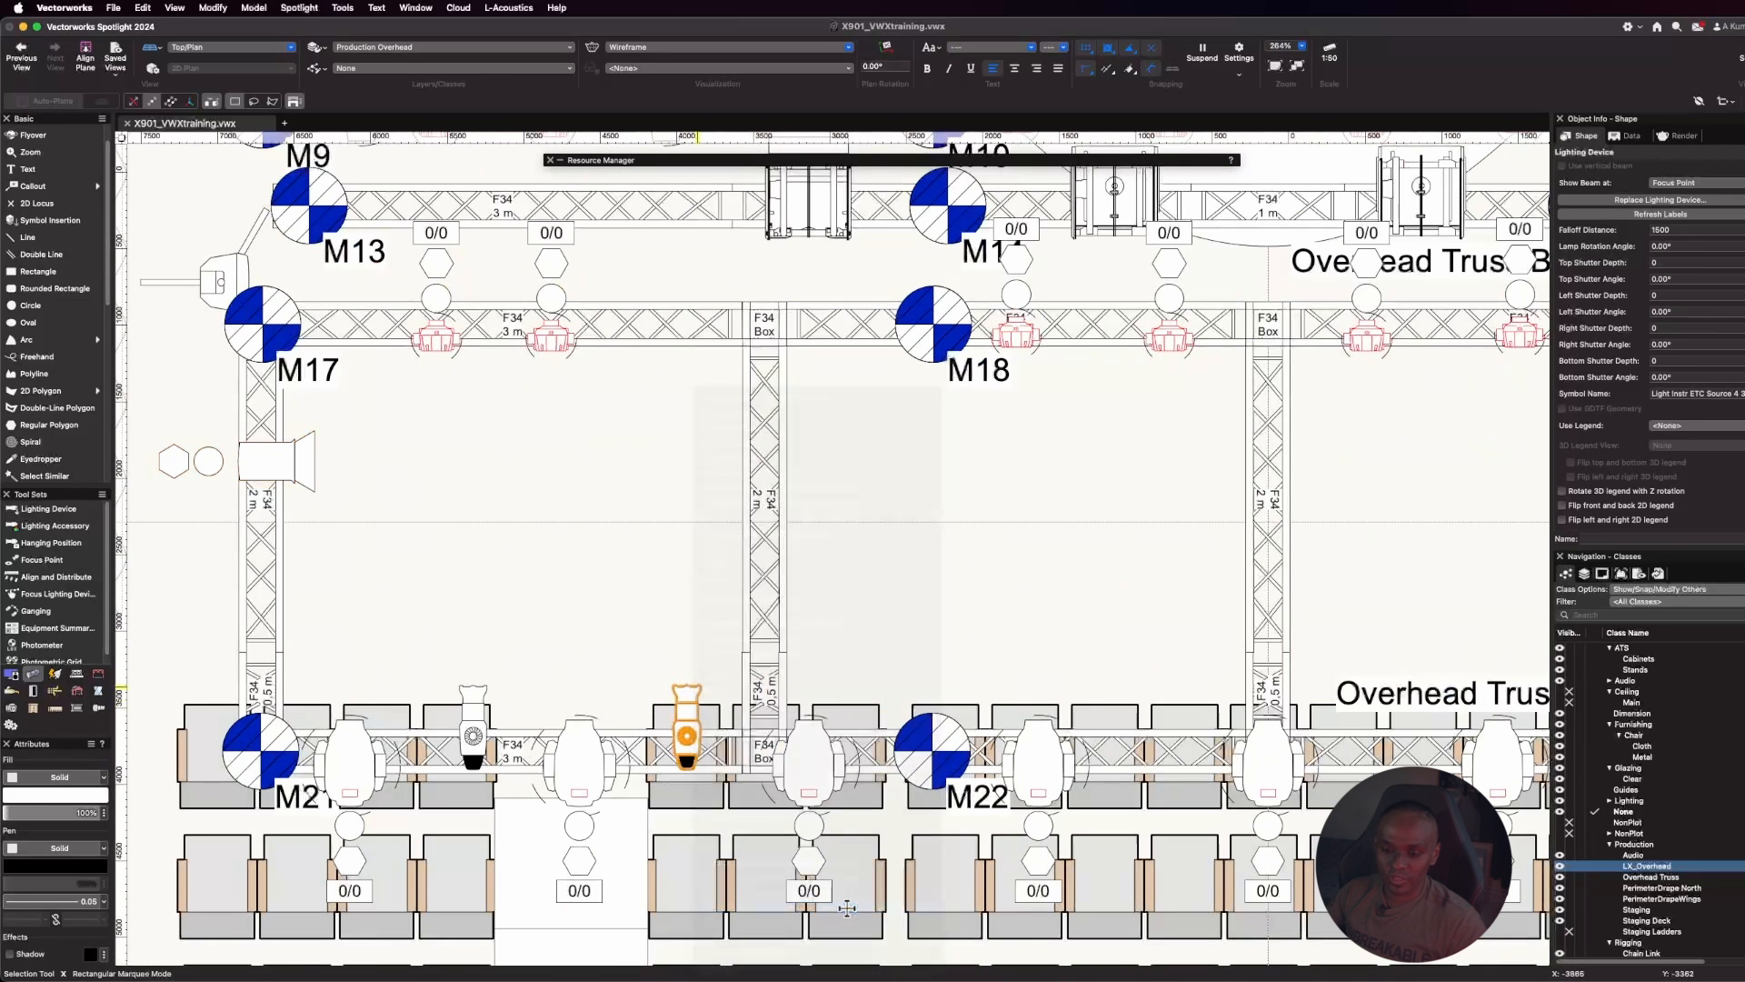
left_click(1667, 429)
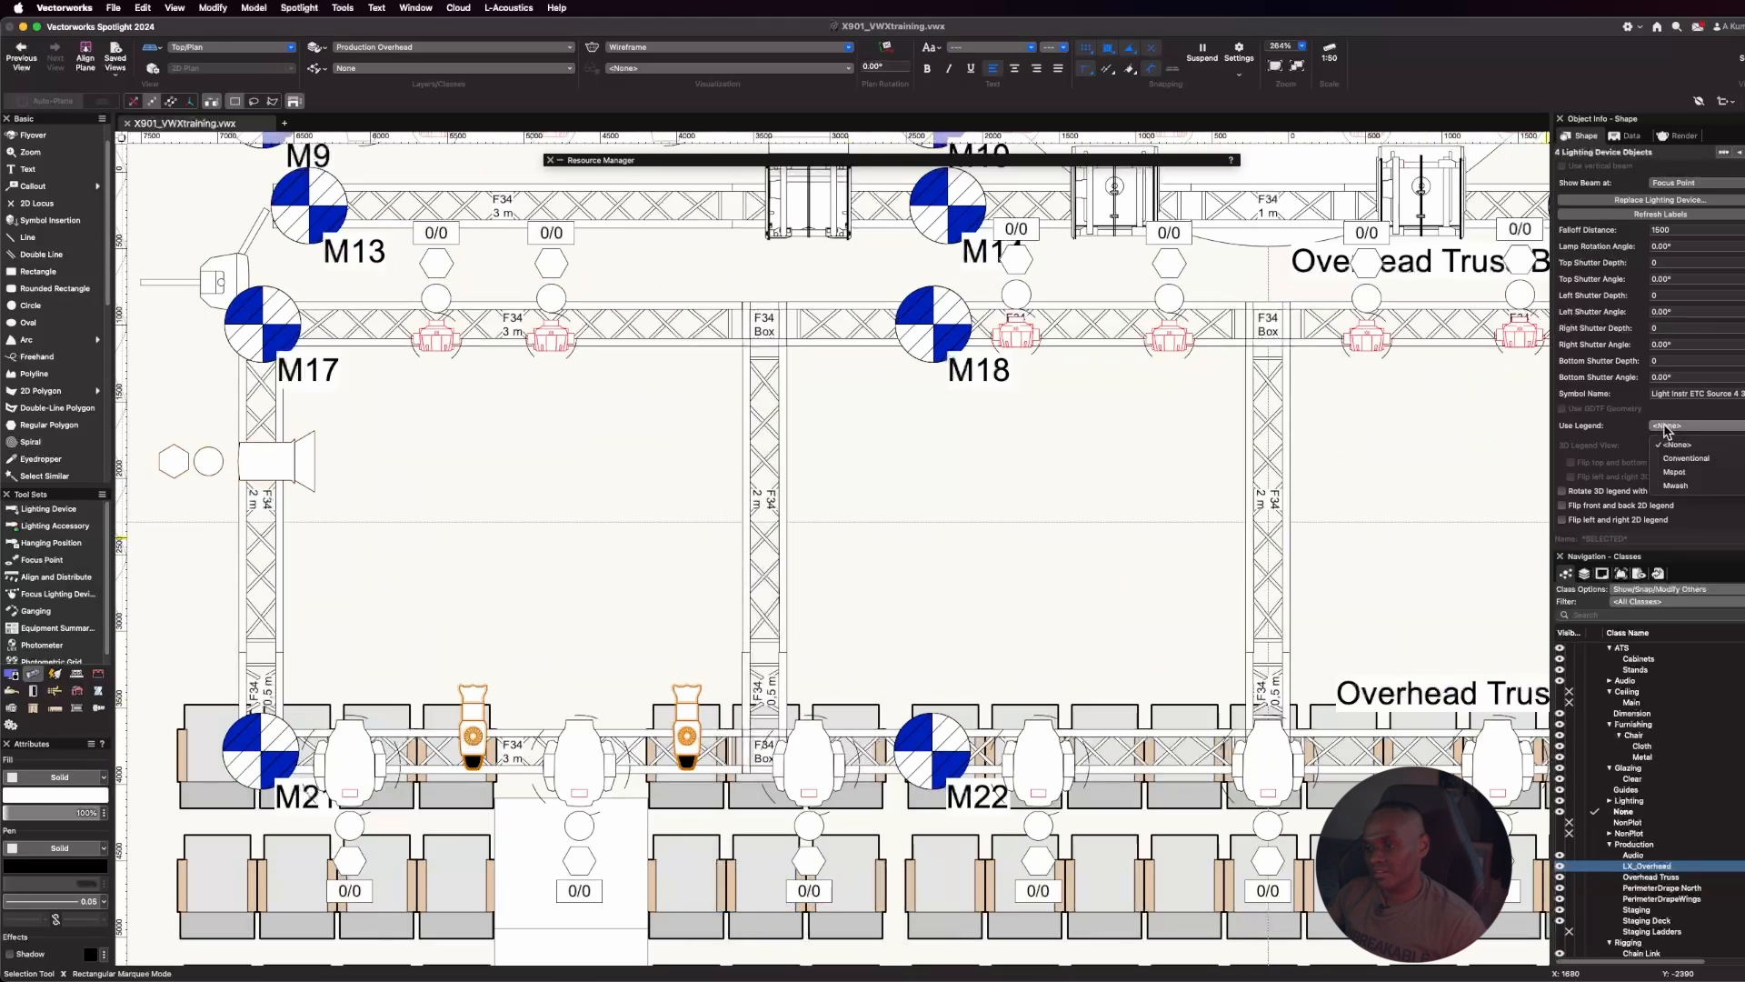
left_click(1678, 460)
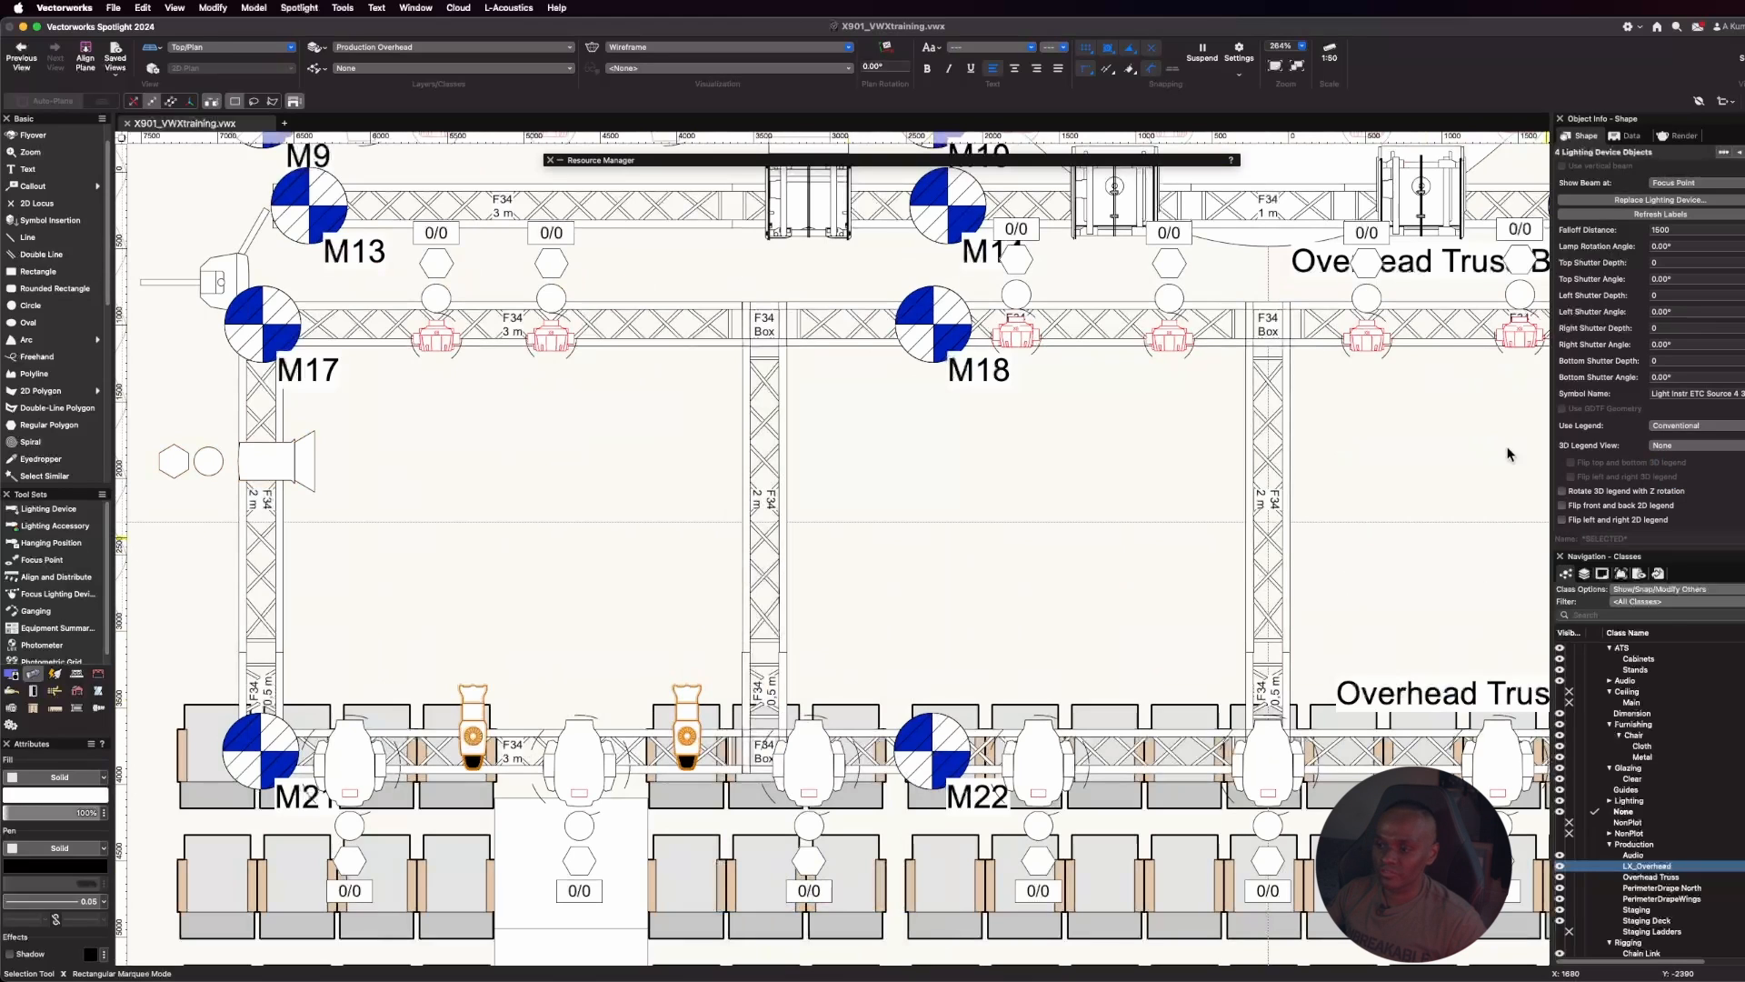
left_click(962, 533)
scroll(465, 425, "down", 5)
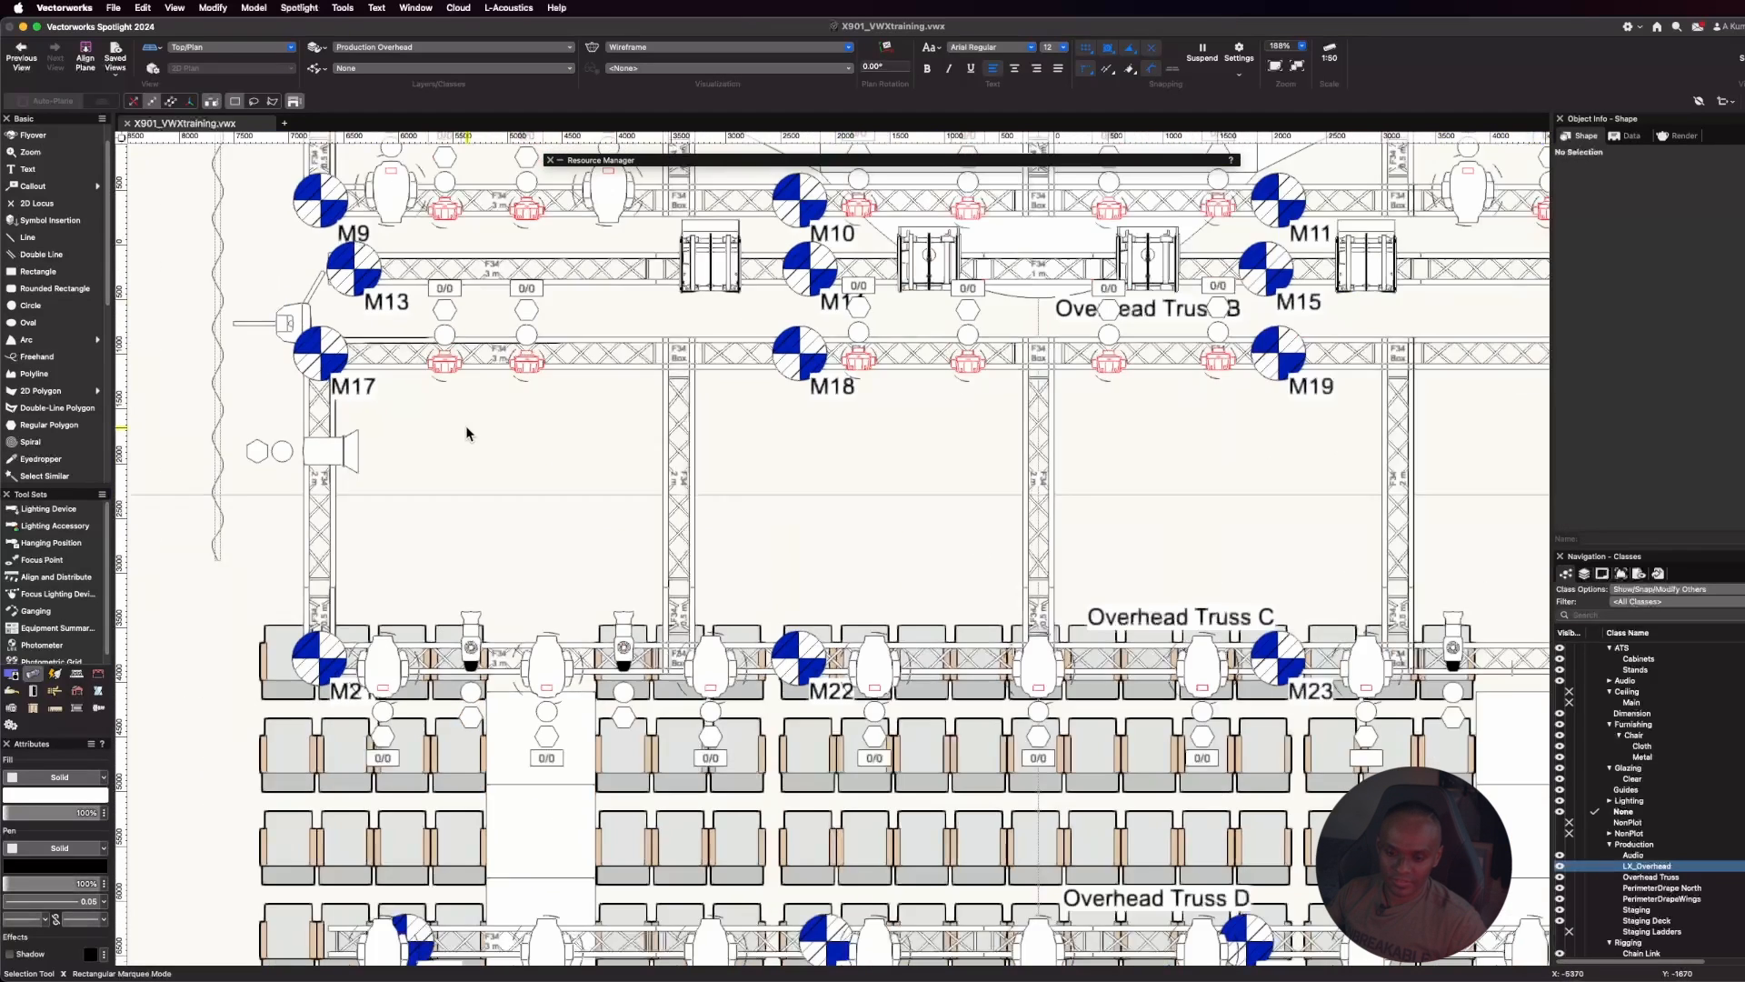
Open Spotlight Numbering with Lighting Device as the object type to number
scroll(989, 531, "down", 3)
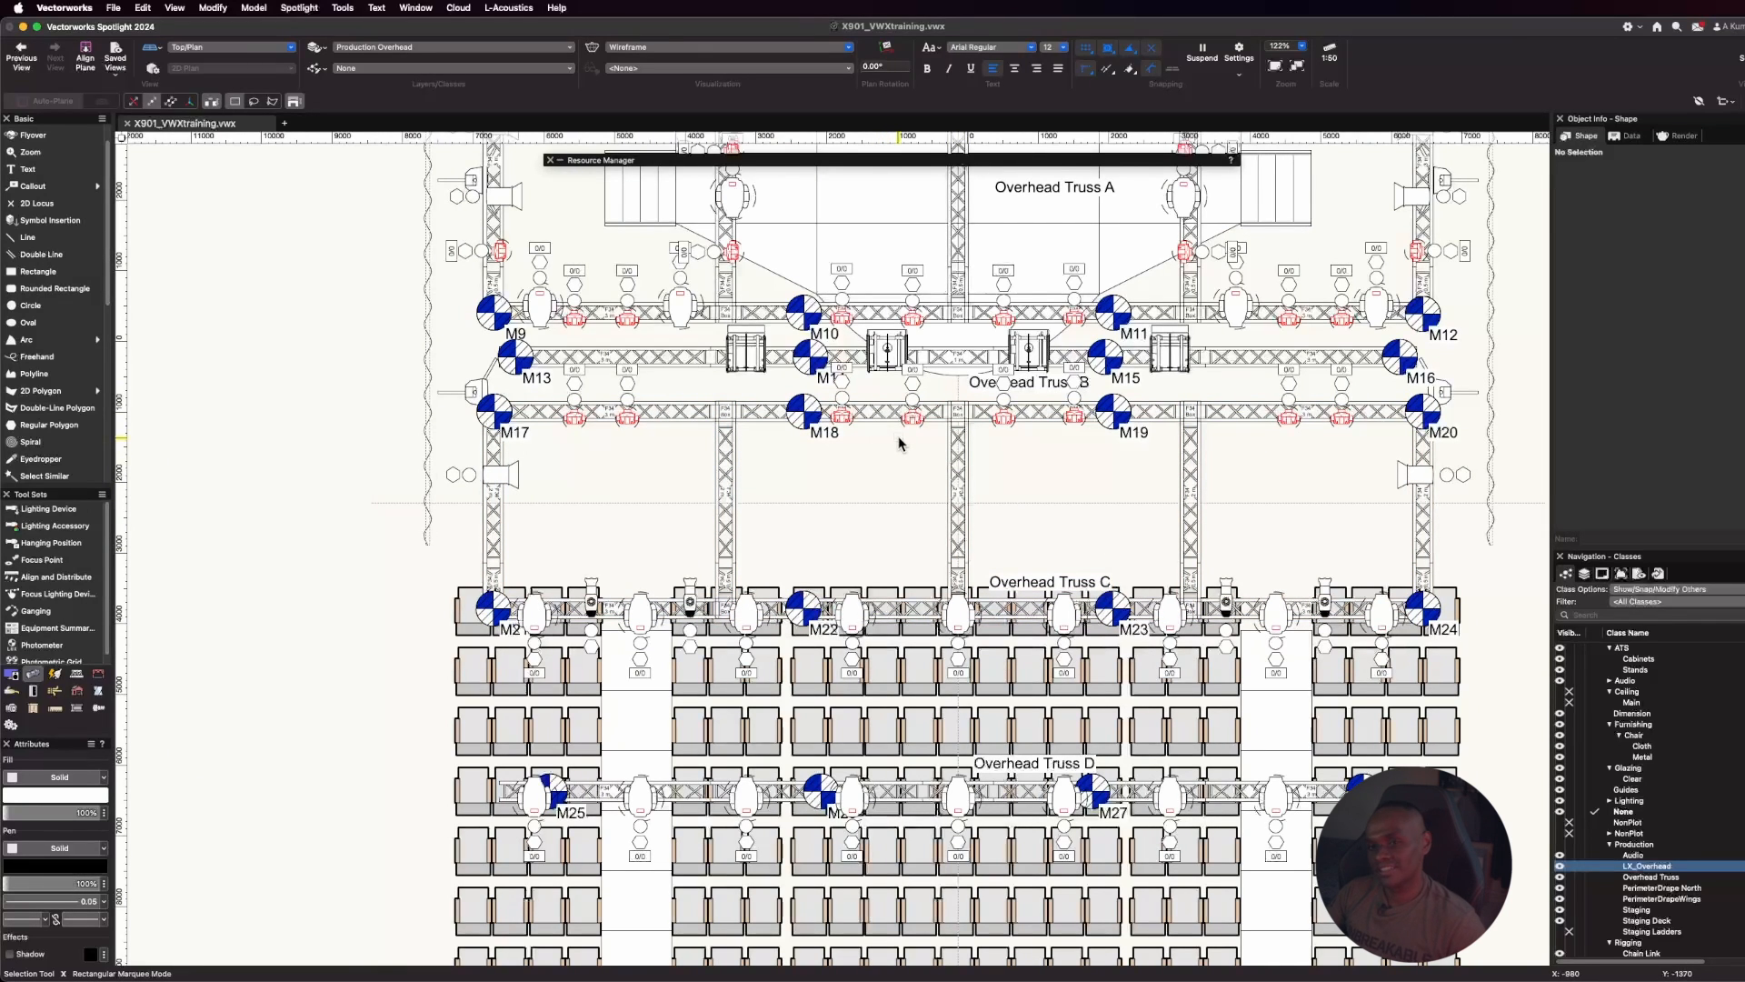
scroll(1221, 325, "down", 3)
scroll(1069, 625, "up", 2)
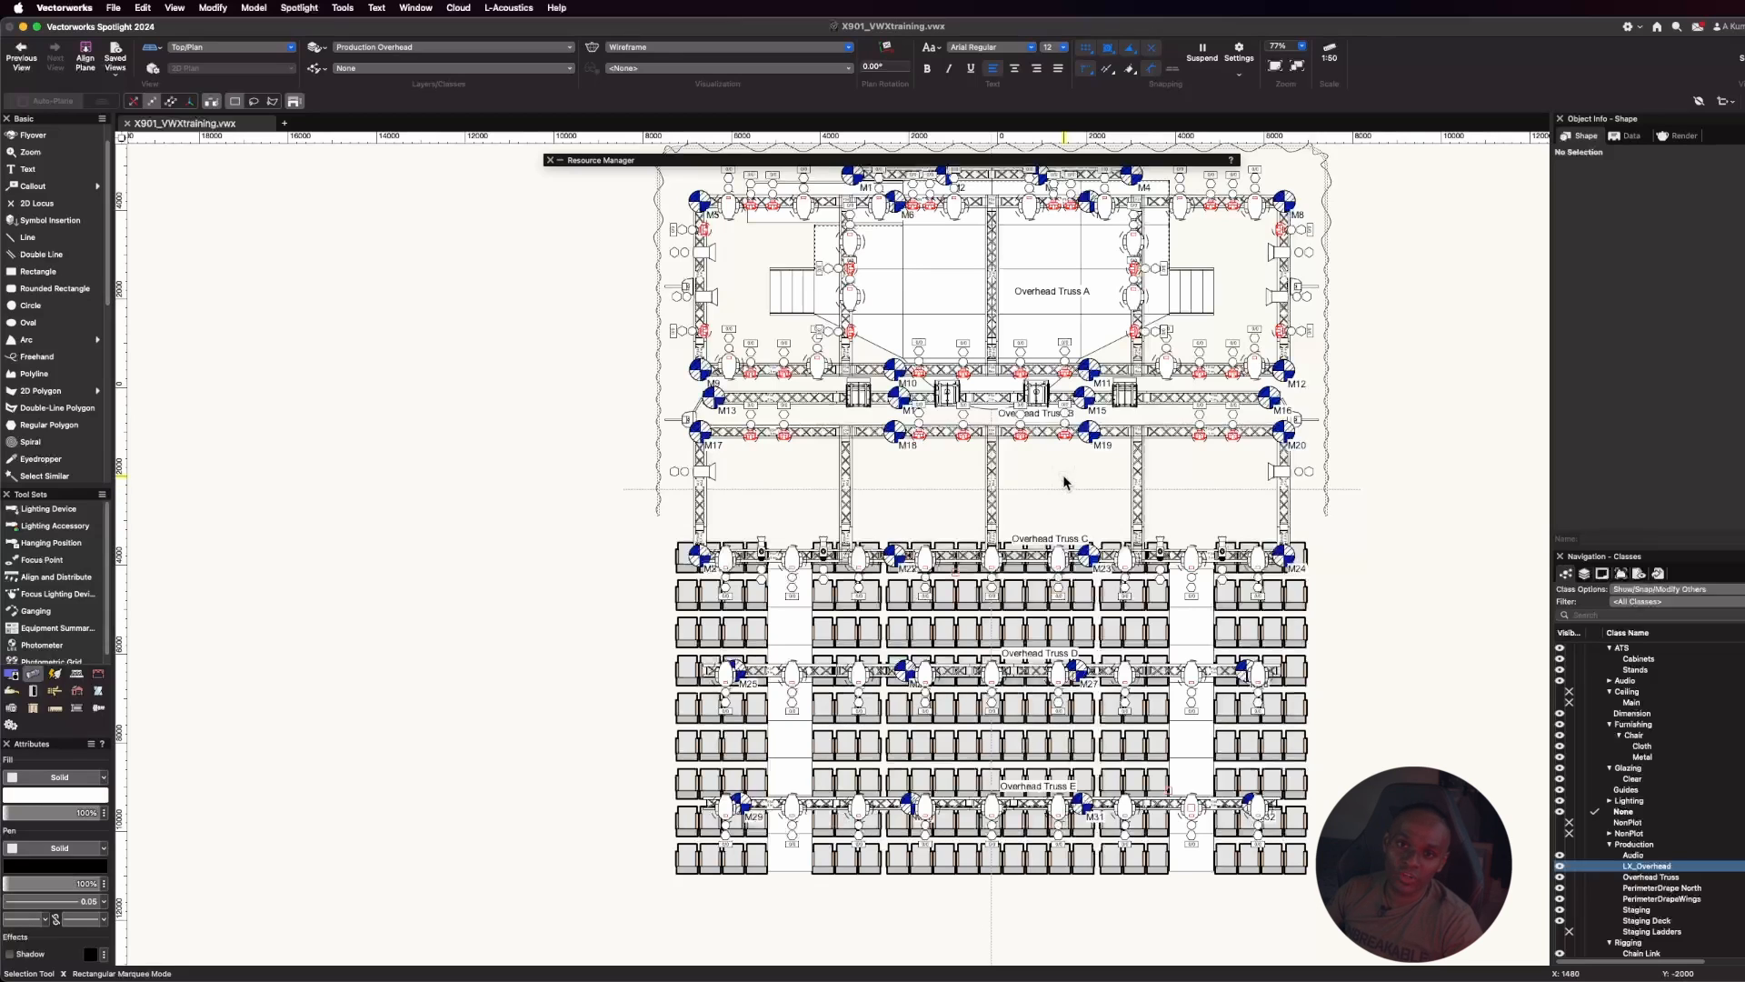
left_click(300, 7)
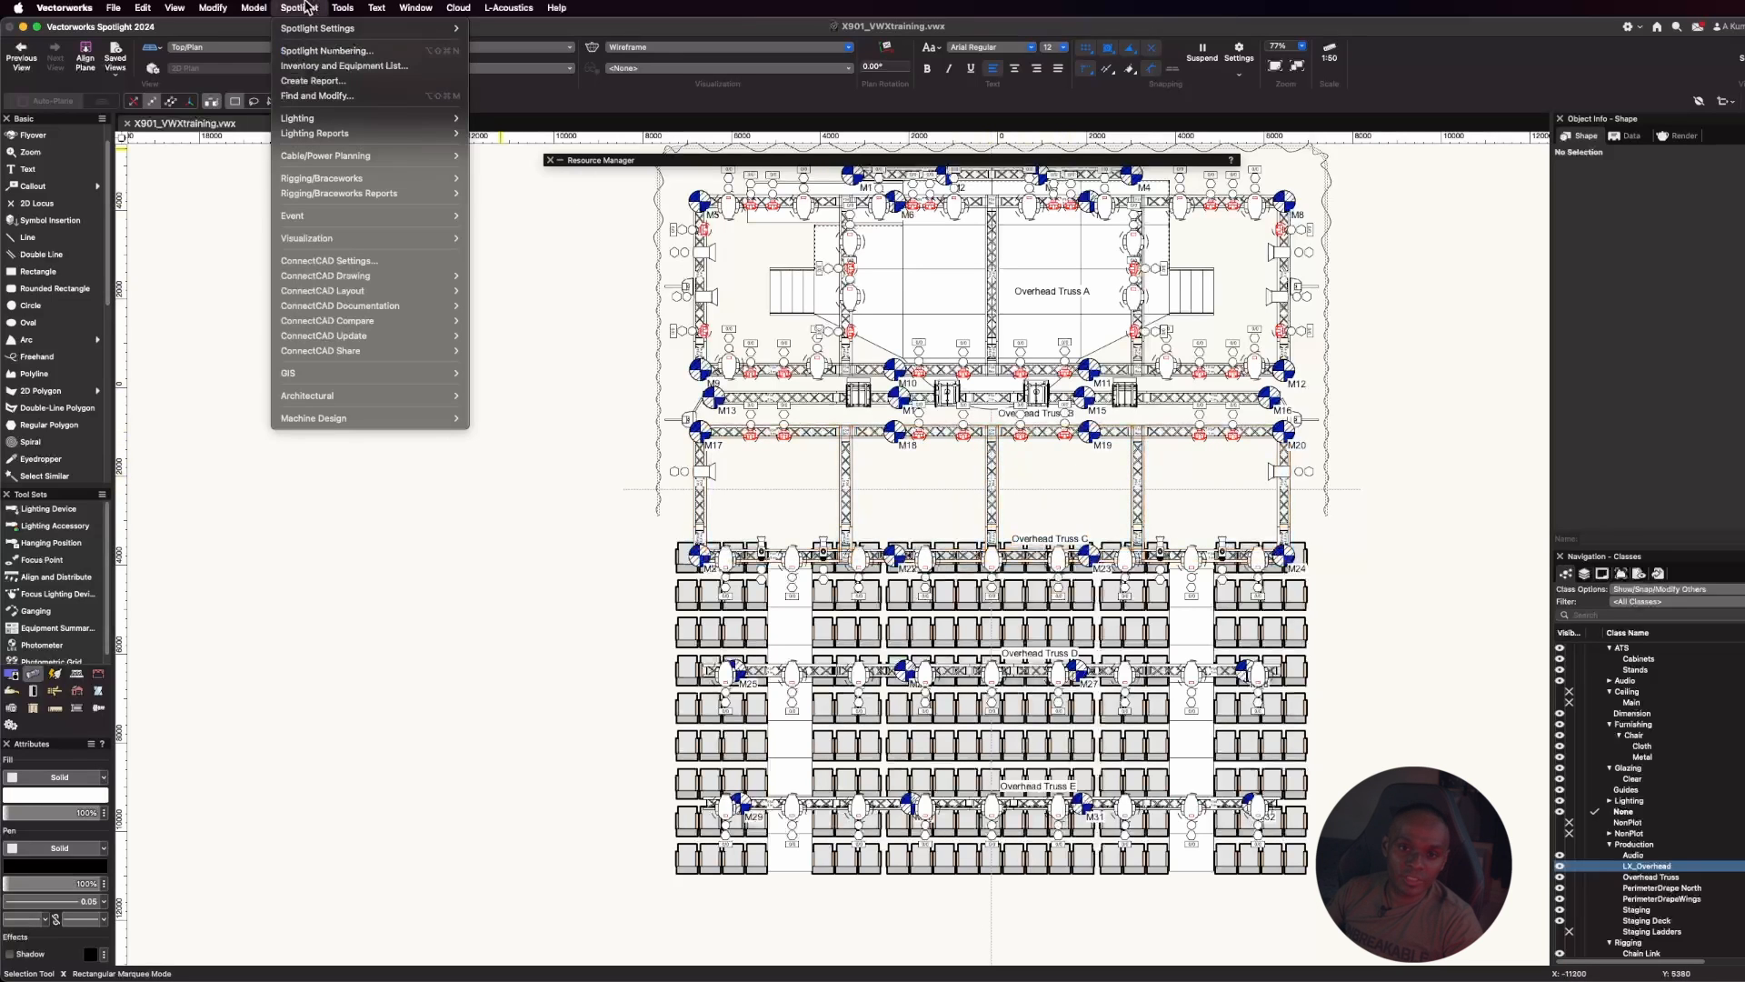
left_click(324, 52)
left_click(836, 234)
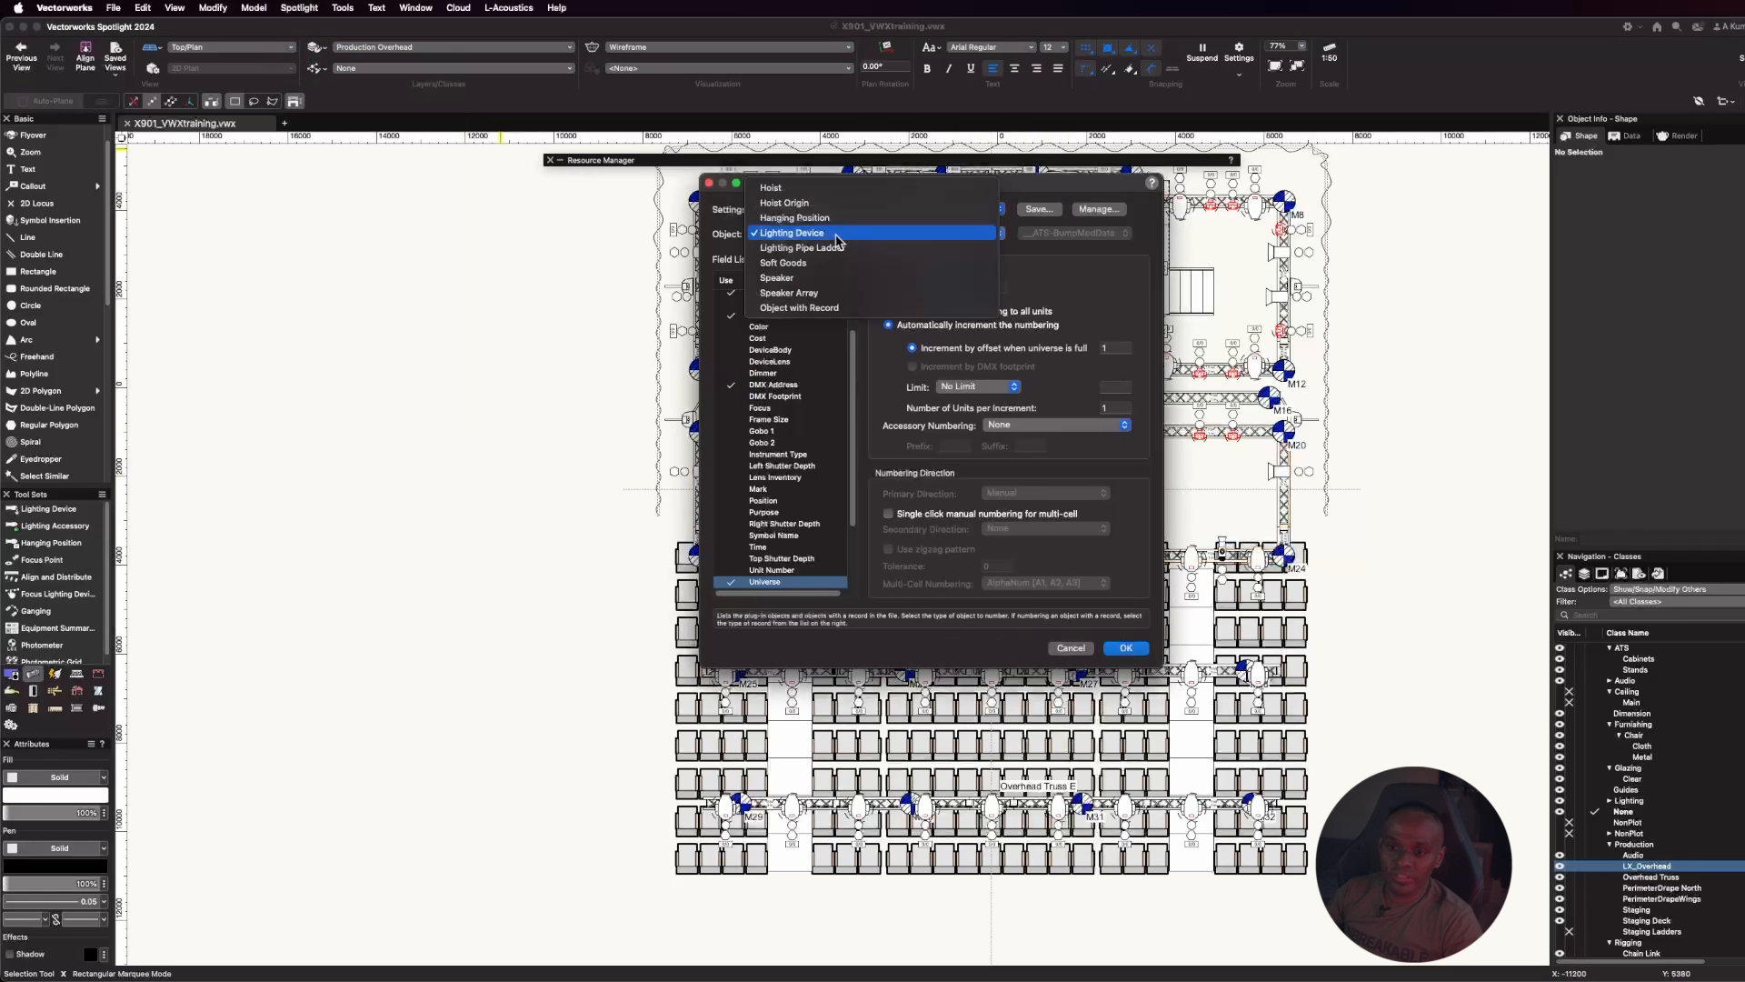
left_click(837, 235)
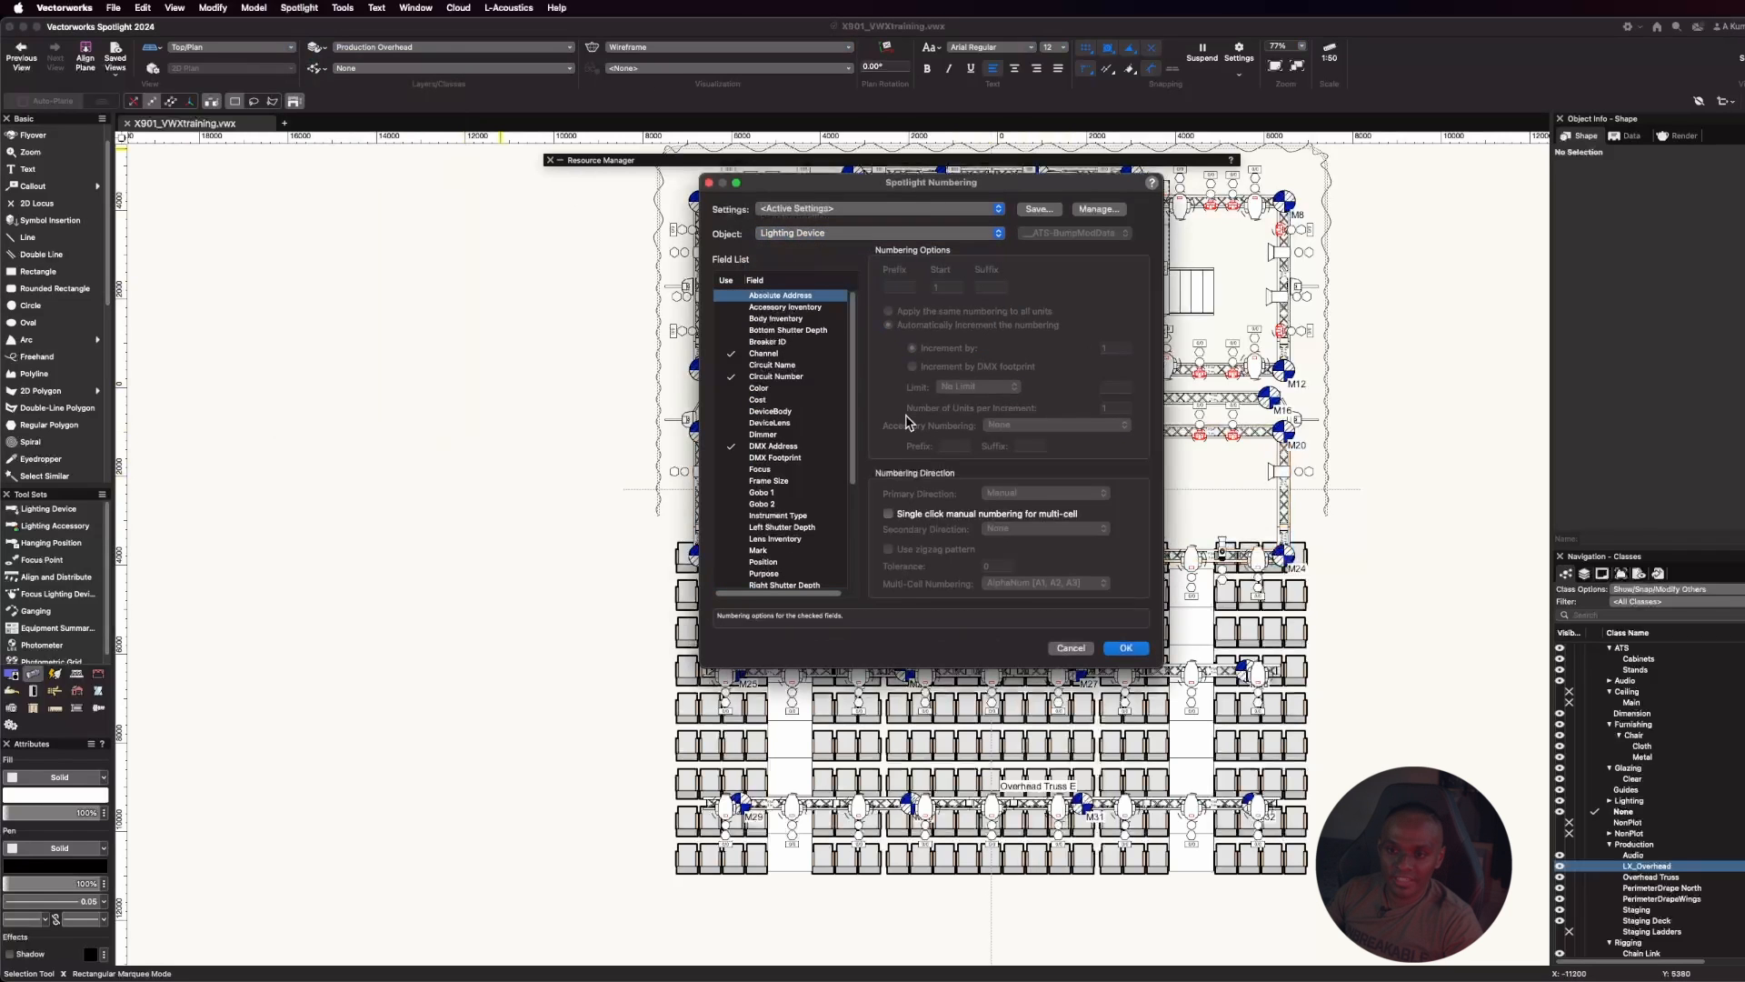
Check the fields marked for numbering: Channel, Circuit Number, DMX Address and Universe
left_click(727, 355)
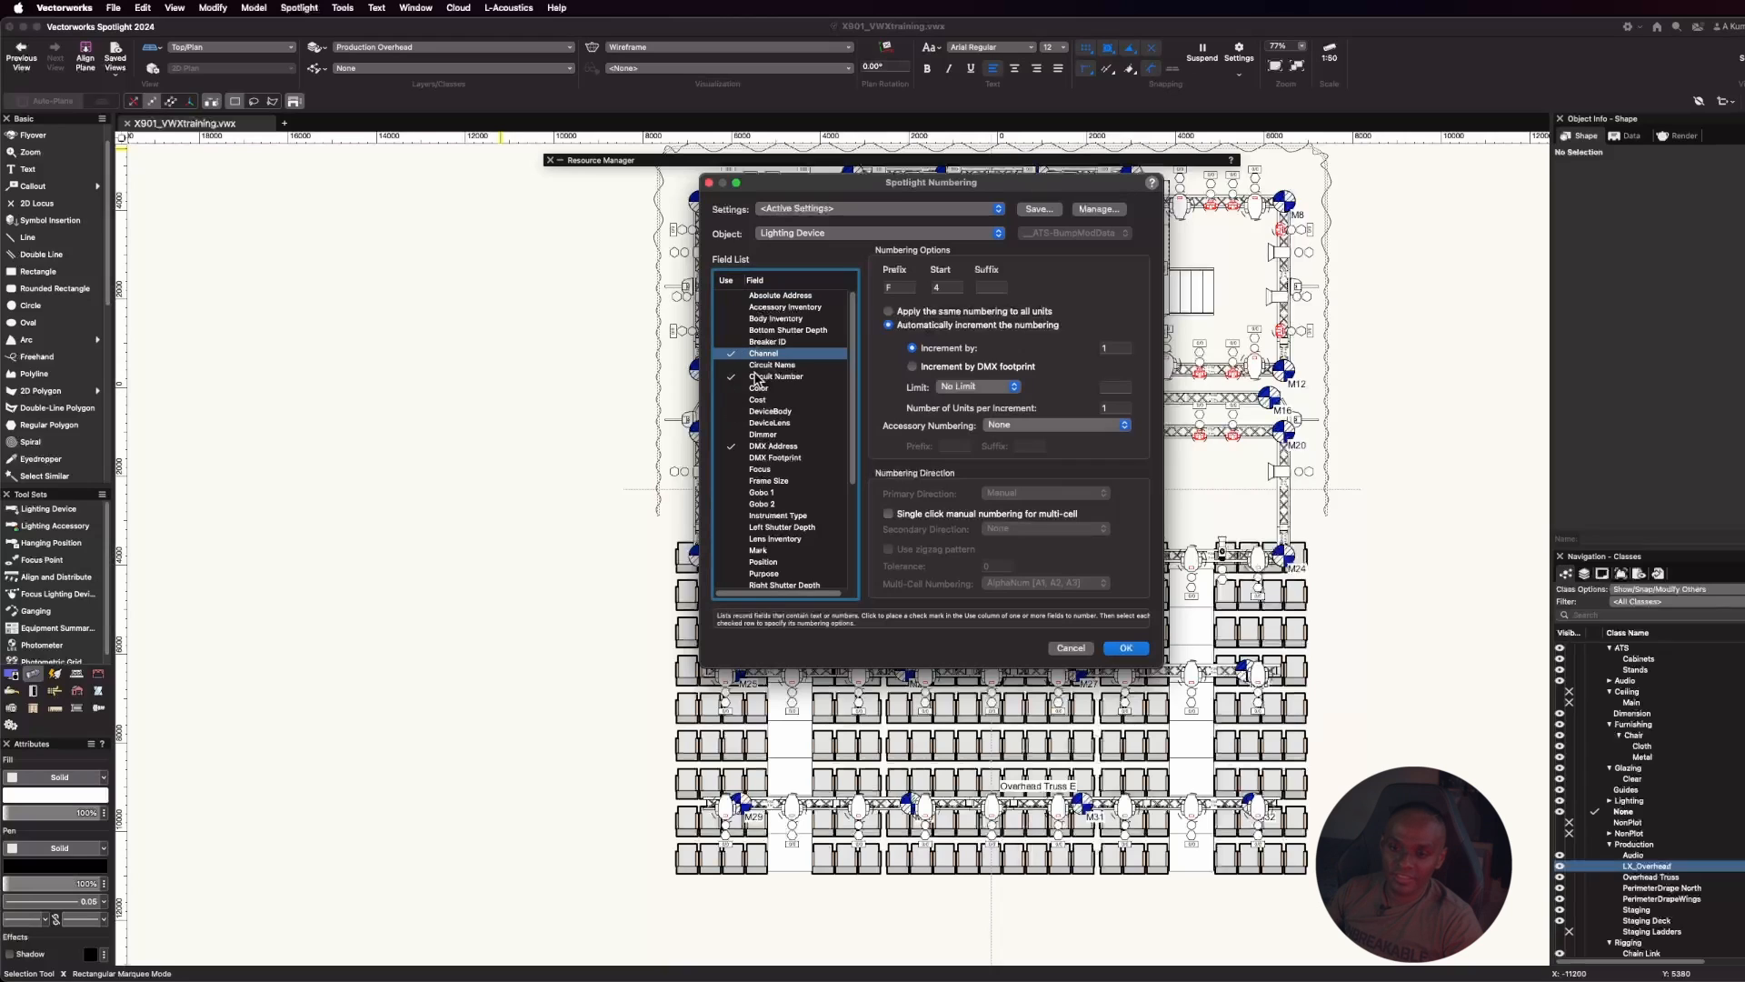
left_click(729, 377)
left_click(766, 446)
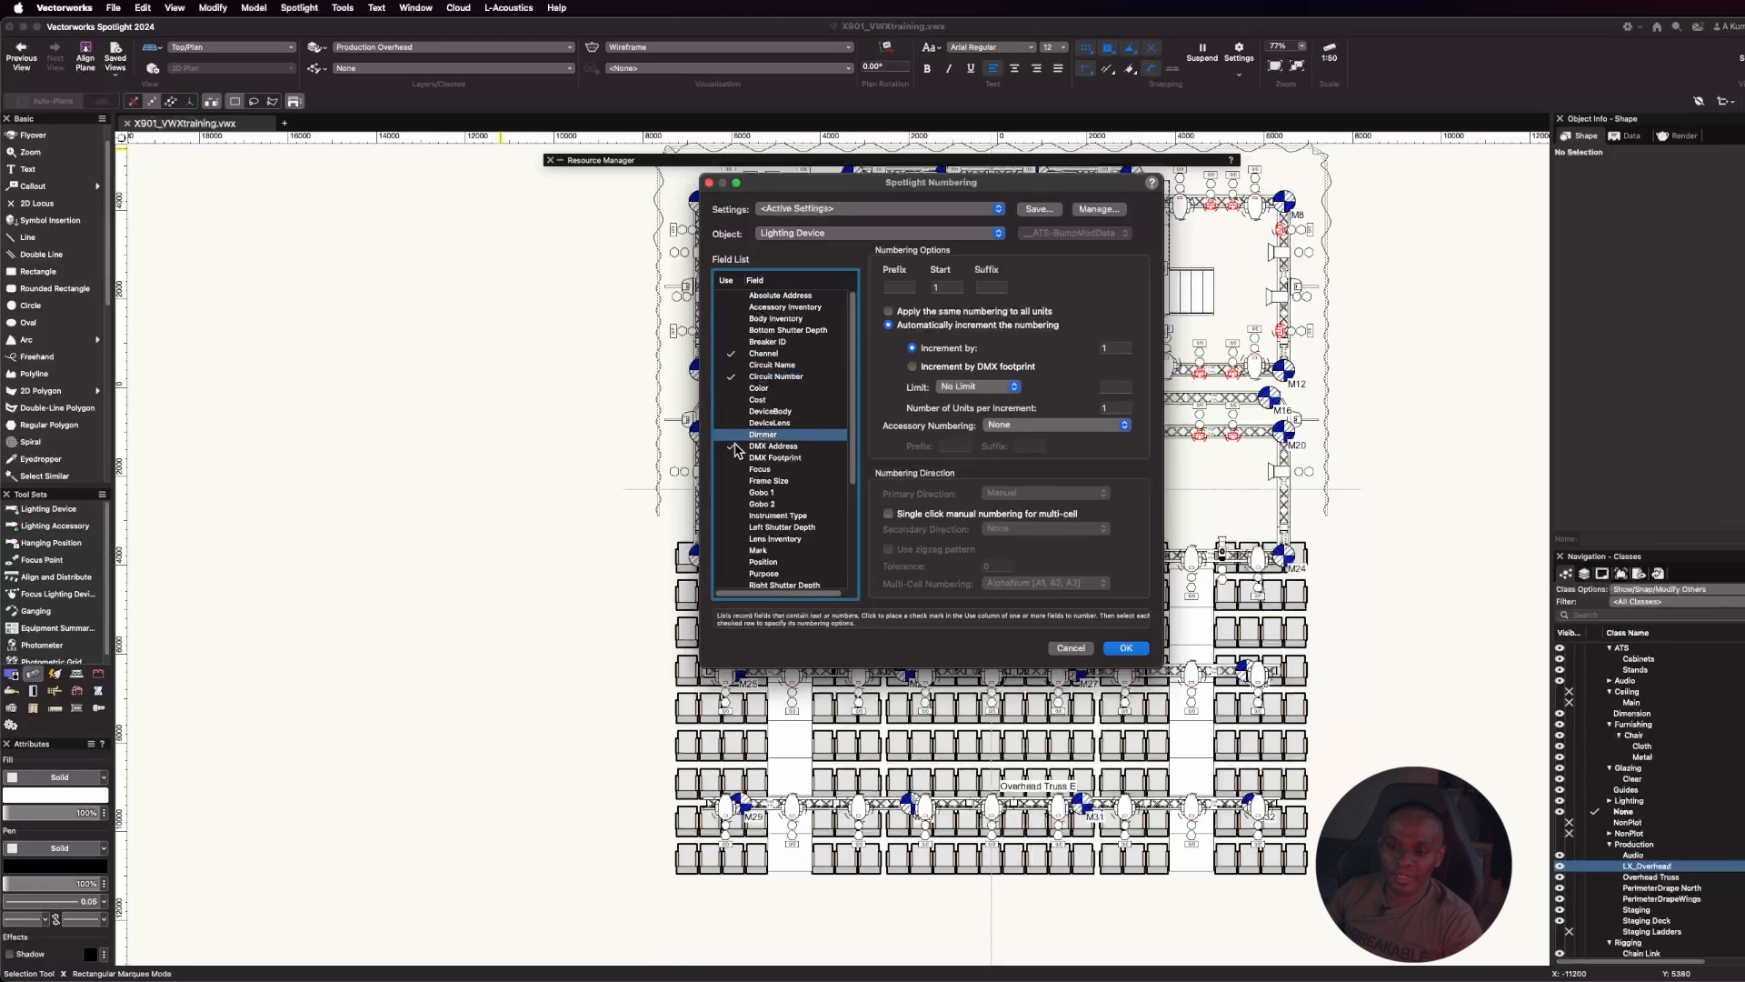
scroll(751, 464, "down", 4)
left_click(764, 479)
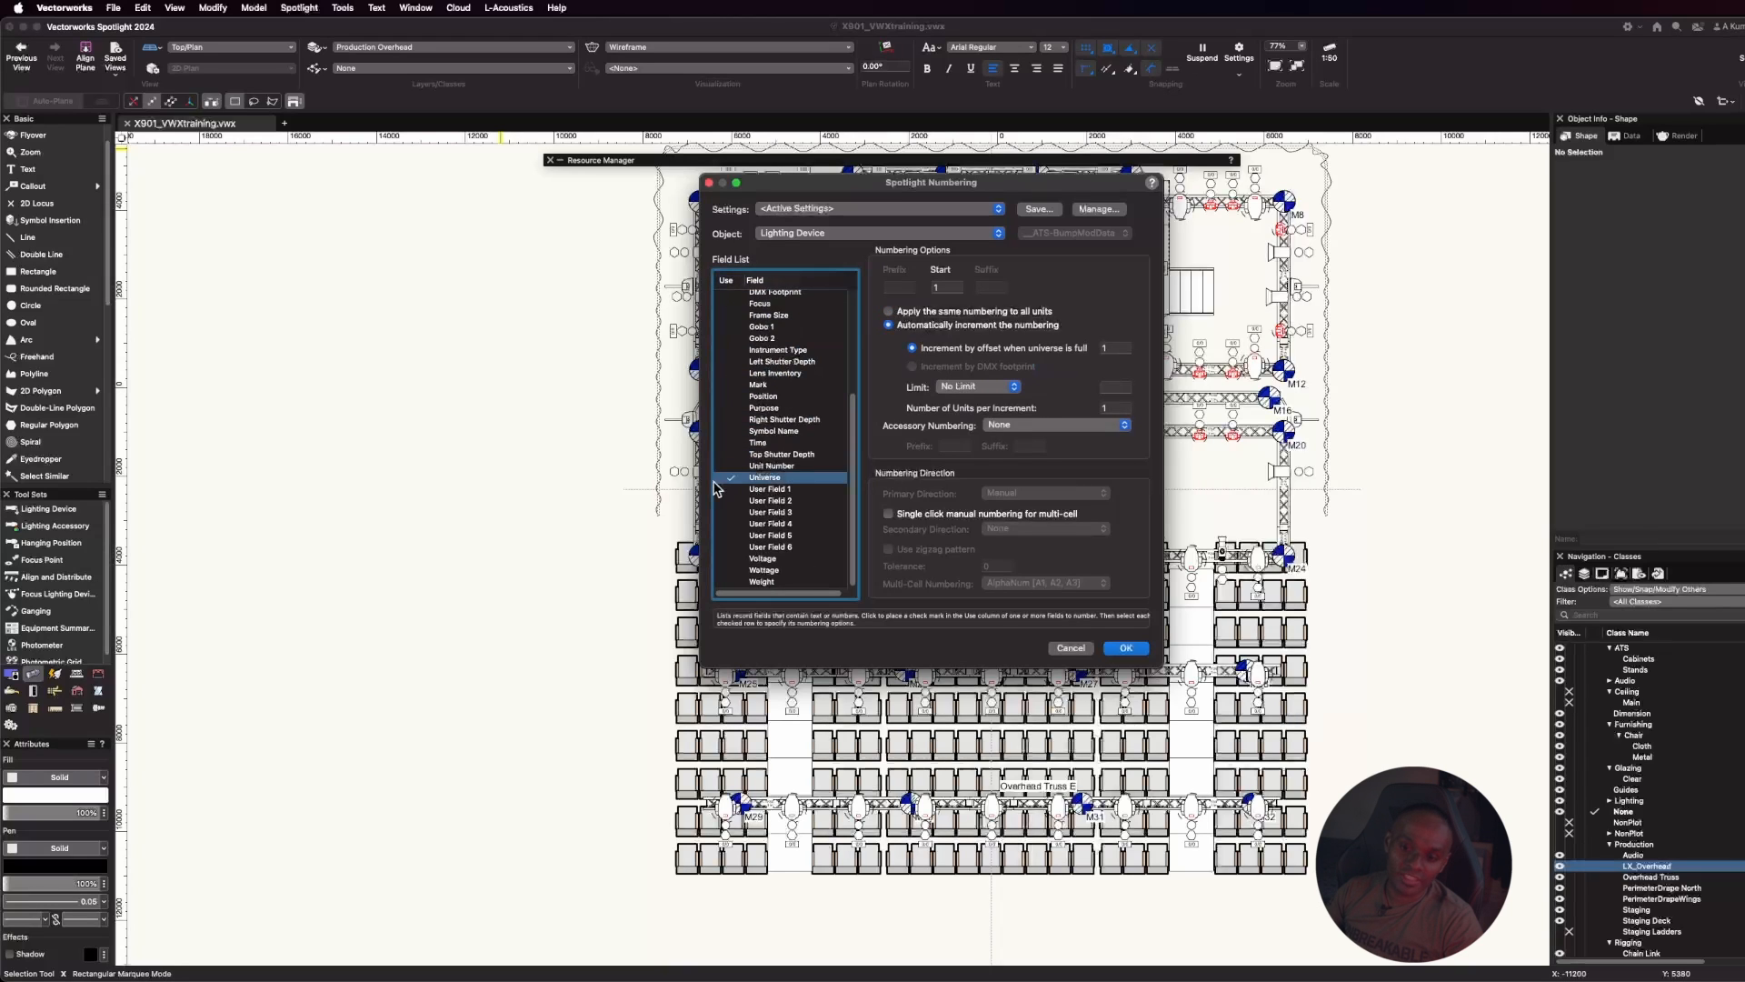
scroll(766, 454, "up", 5)
Set Channel numbering to start at 1 with prefix F, and keep prefix ND as the Circuit Number for all units
left_click(787, 353)
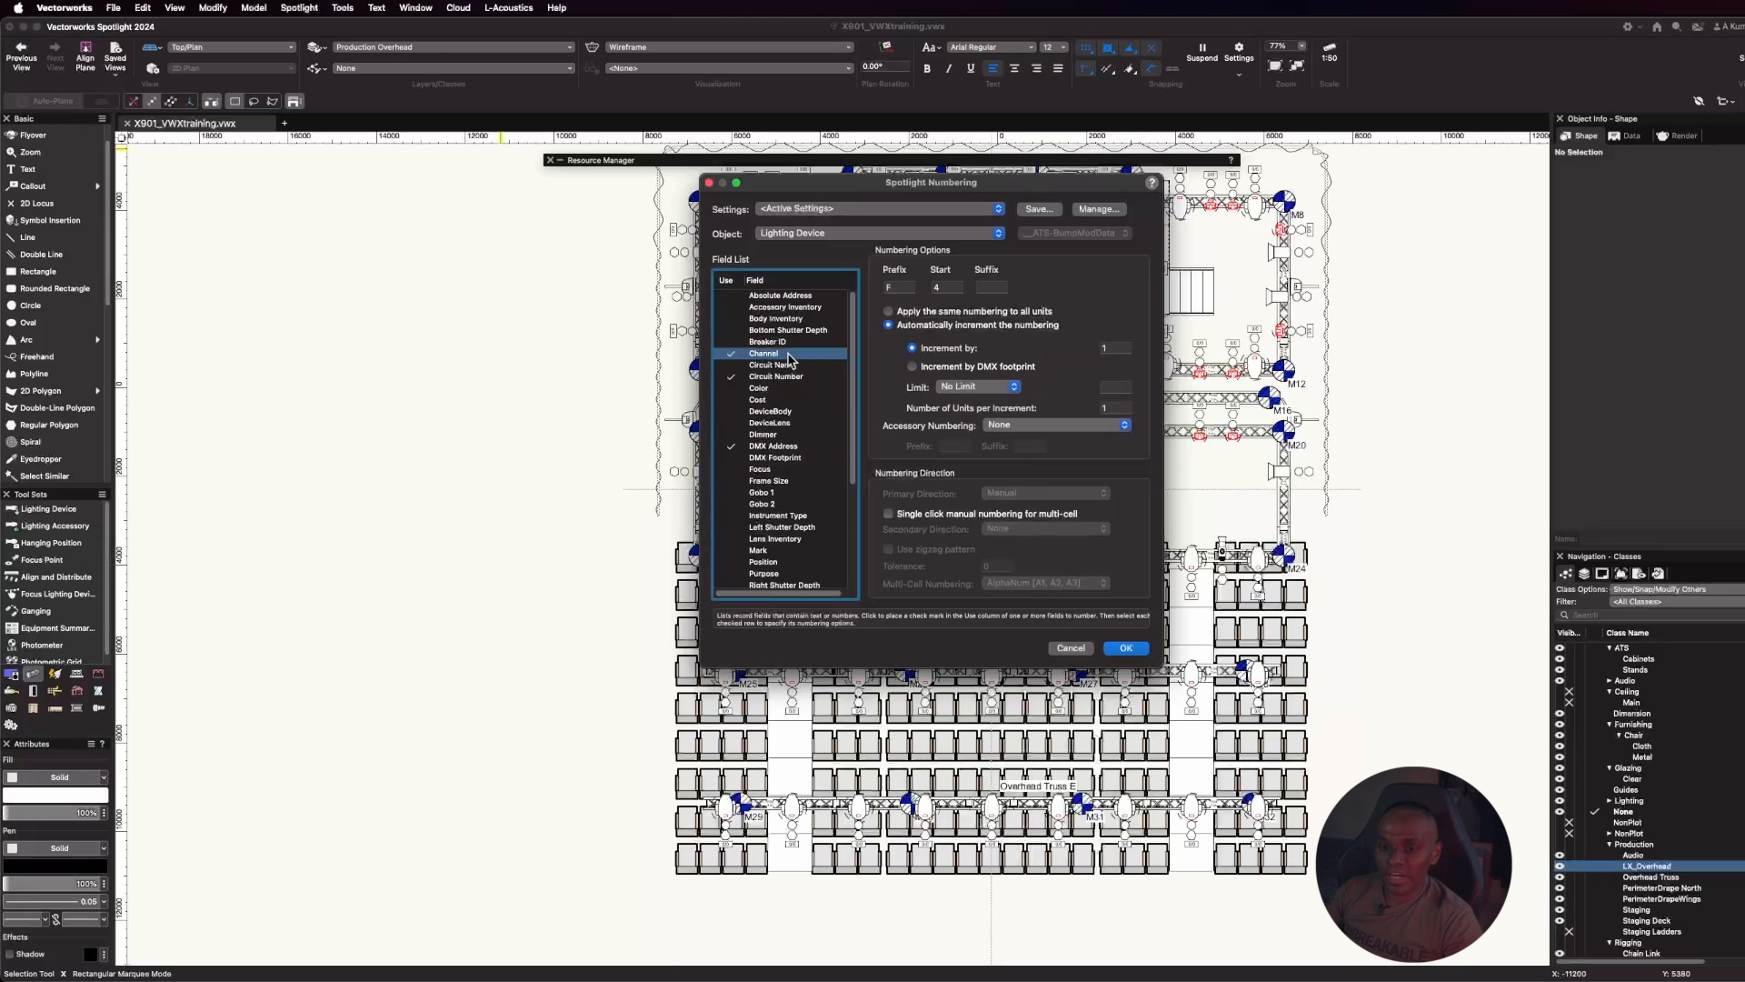
left_click(901, 289)
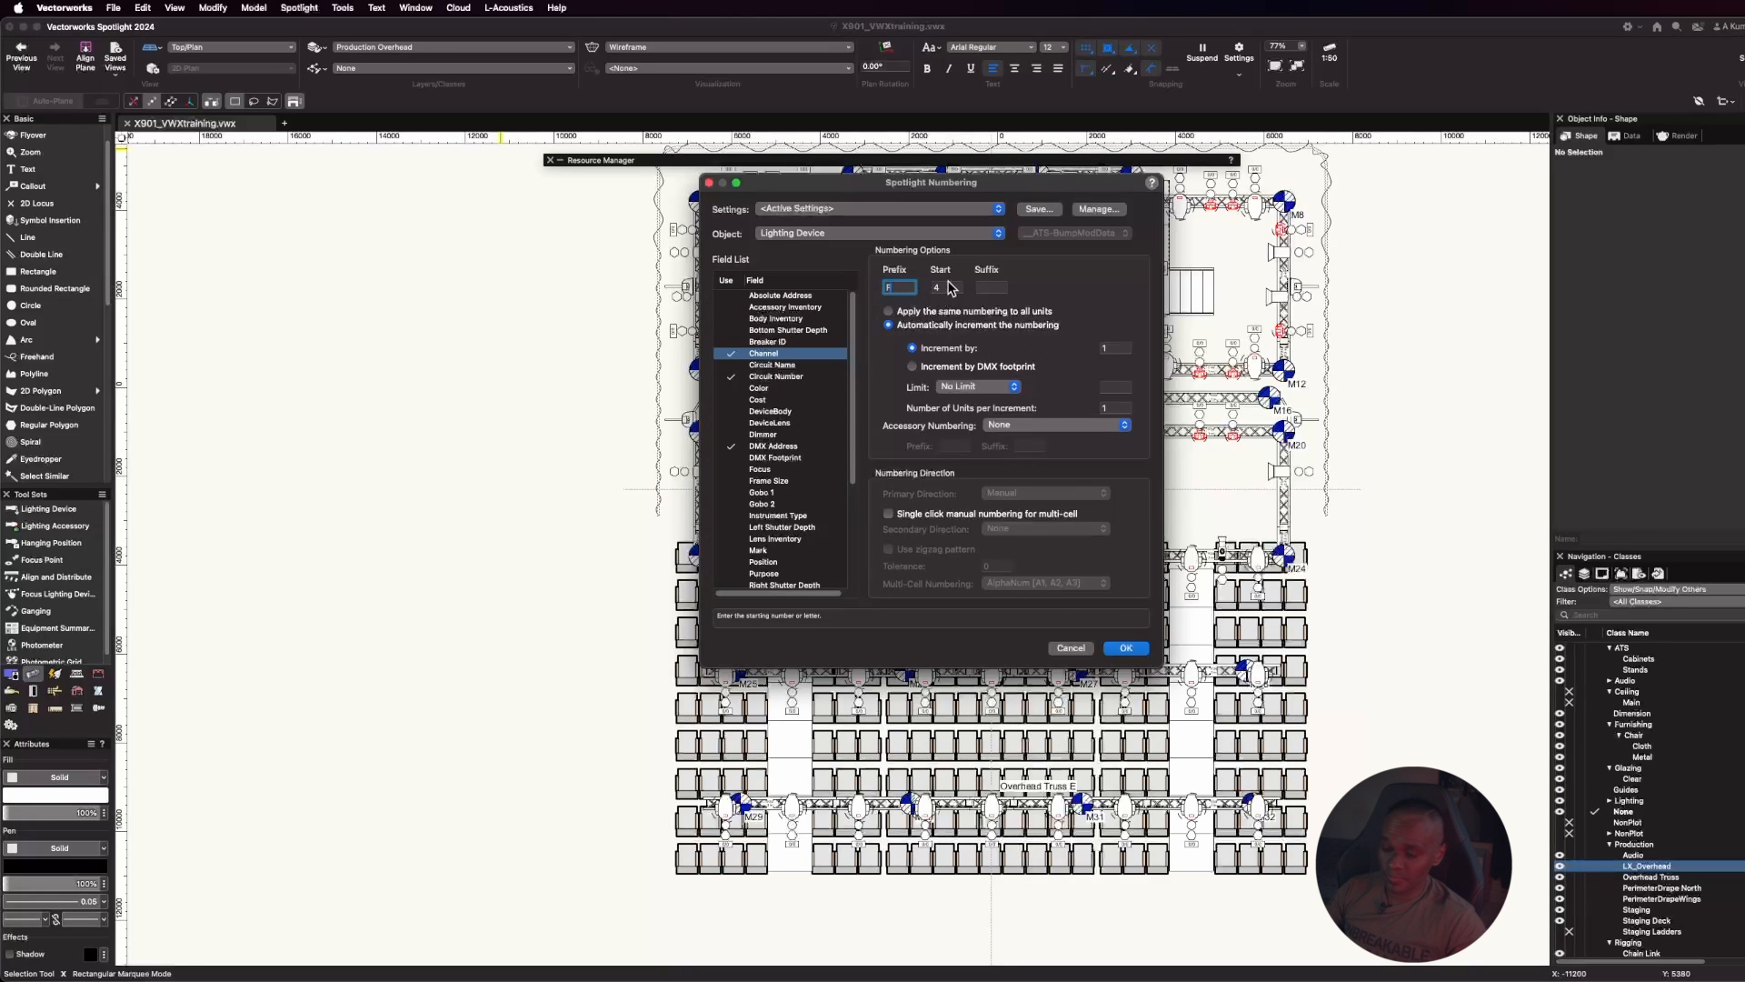
type("1")
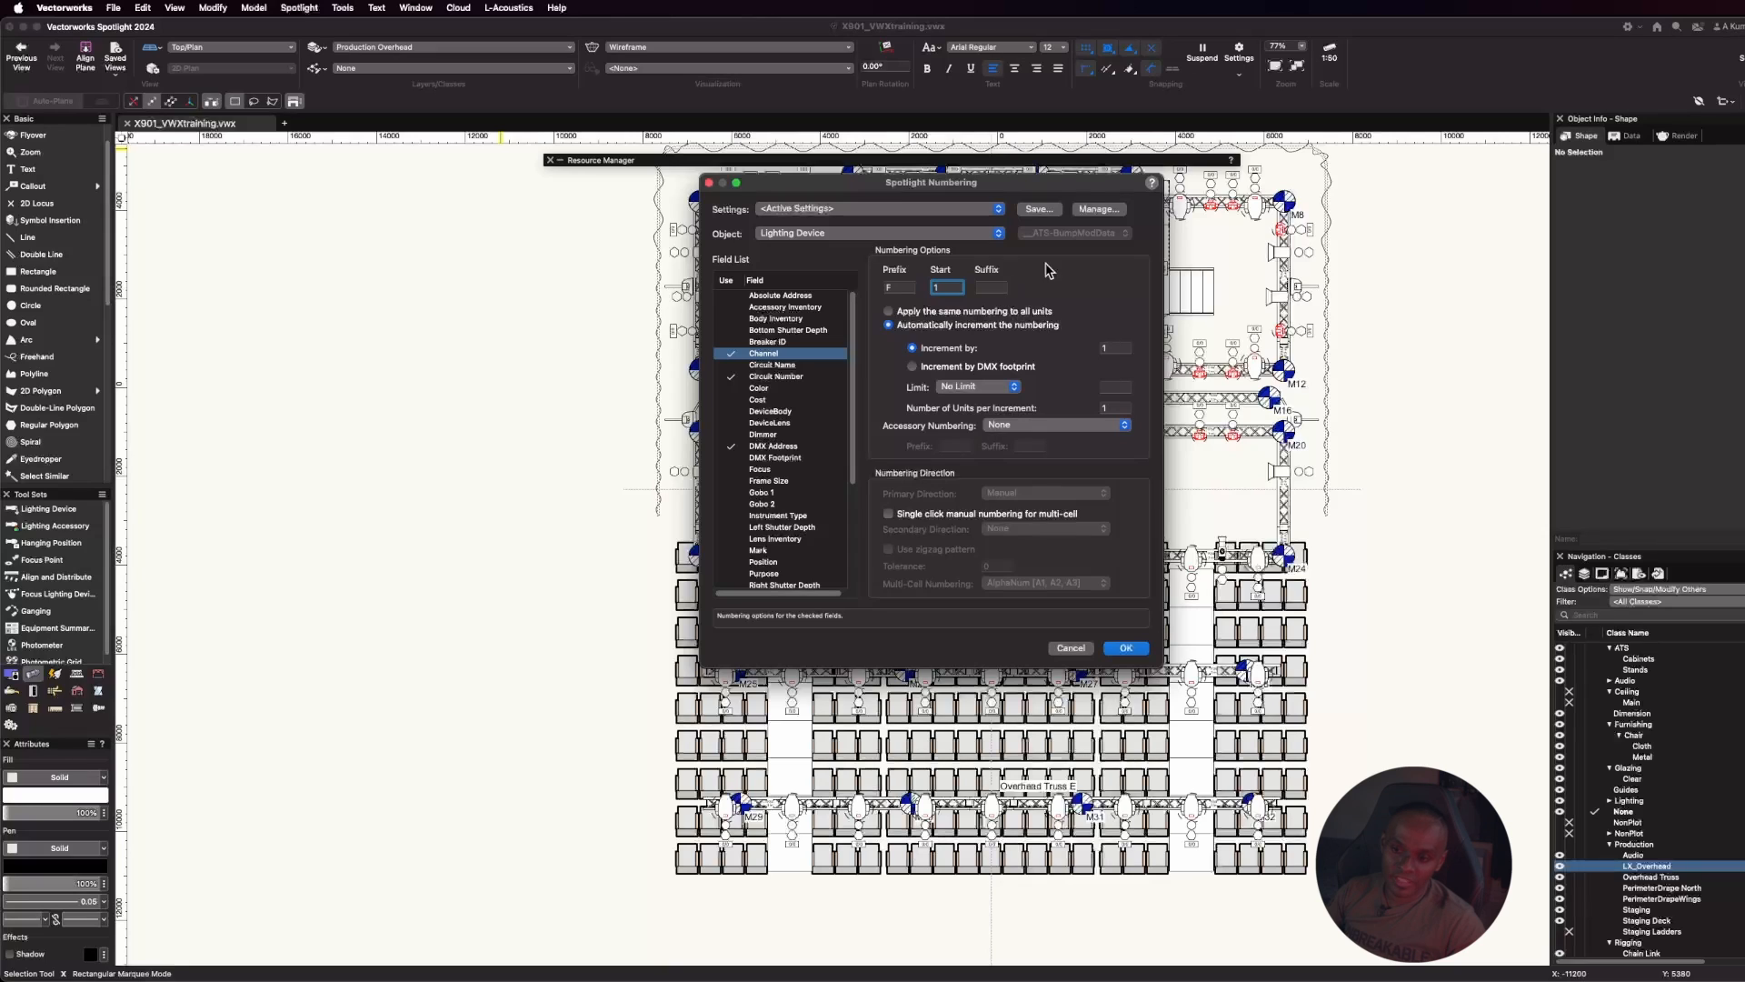
left_click(799, 377)
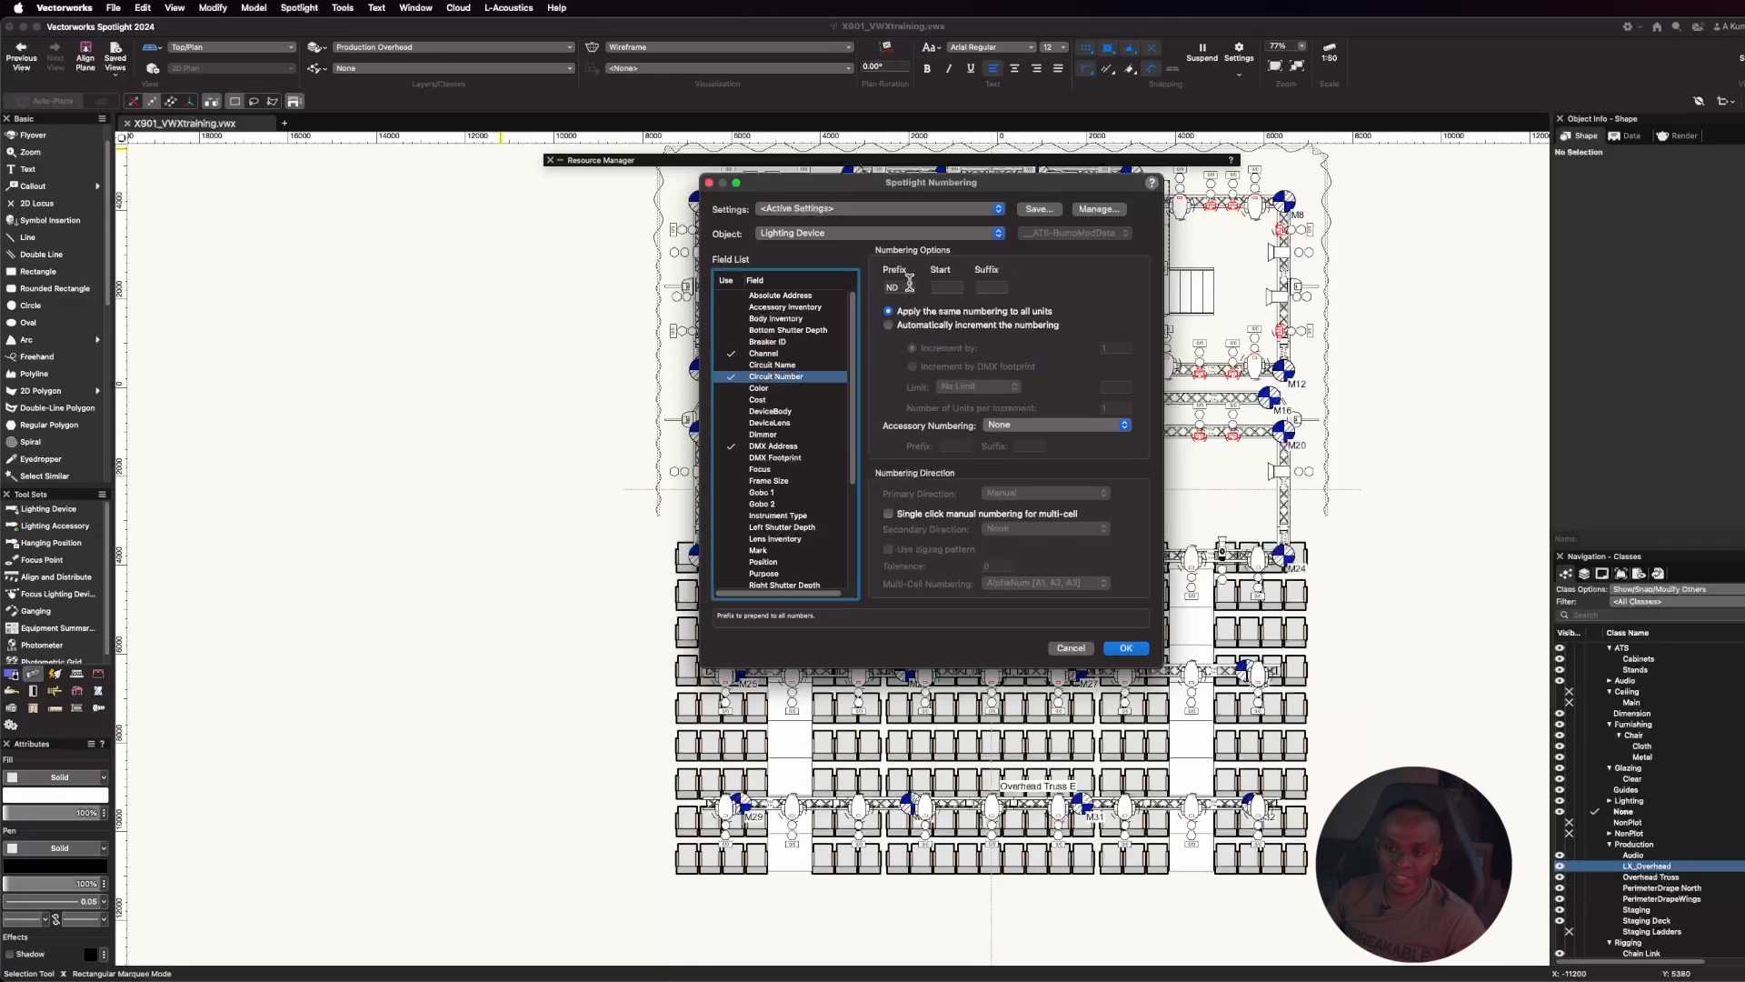
left_click_drag(910, 285, 887, 281)
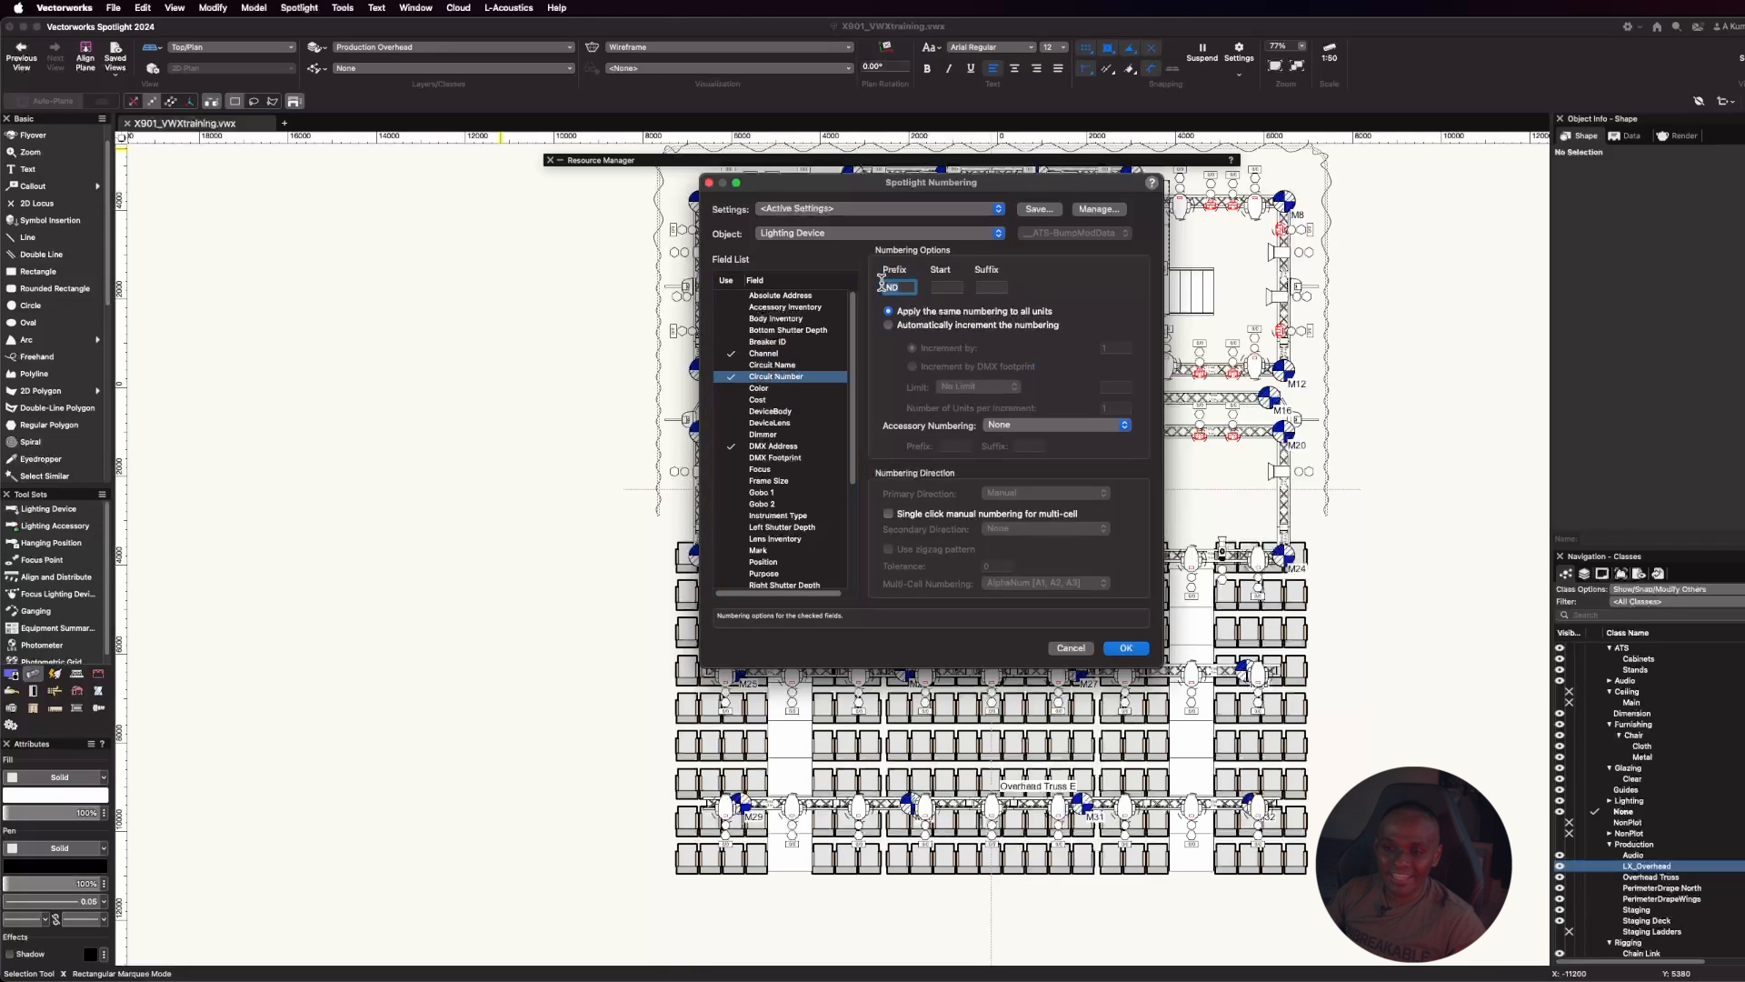
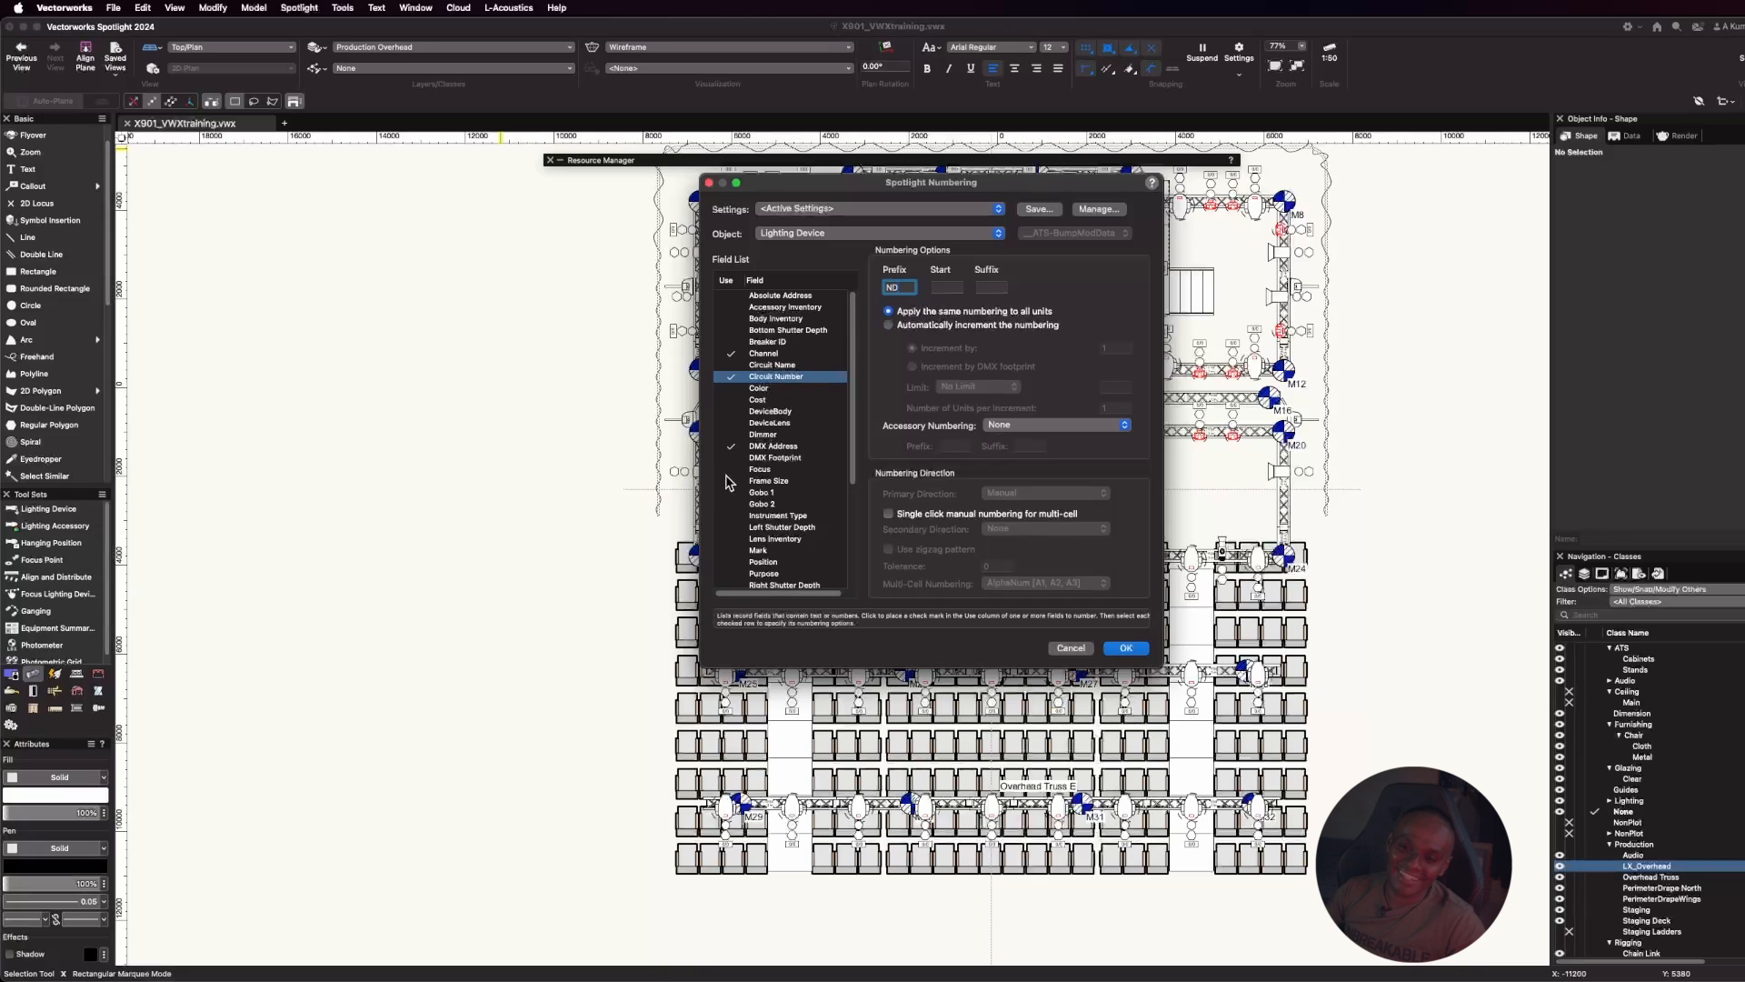
Set DMX Address and Universe to start at 1 and accept the numbering settings
left_click(773, 446)
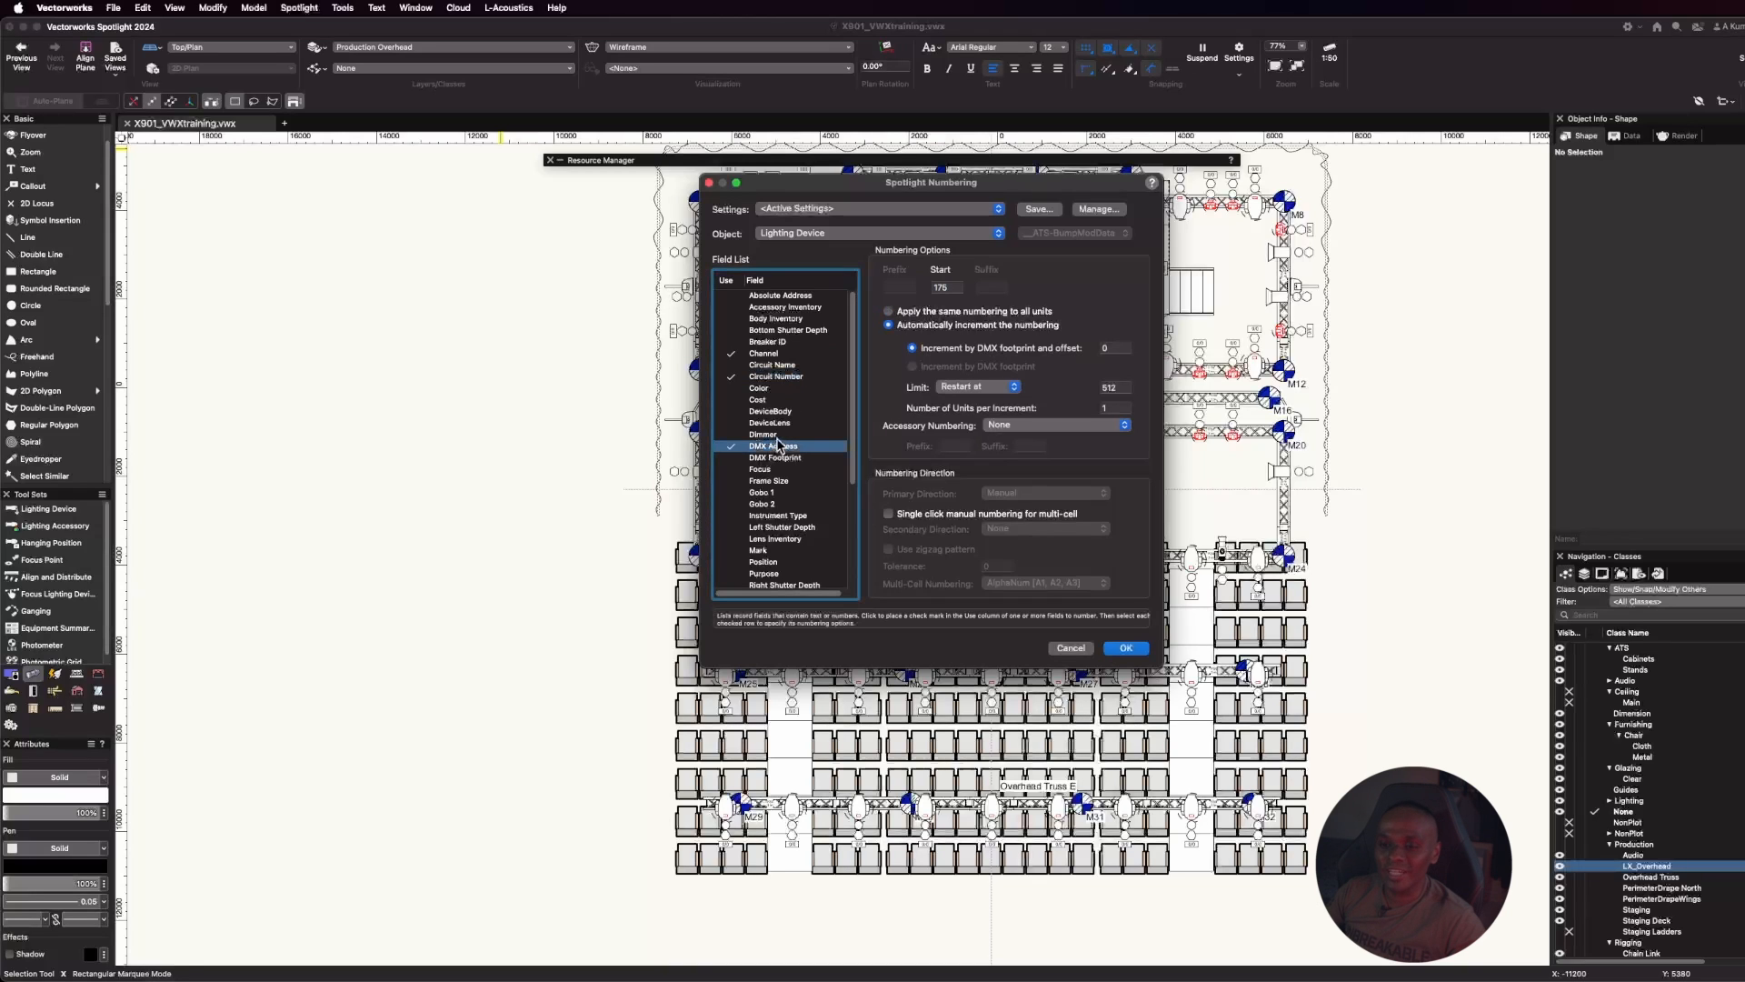
left_click(947, 288)
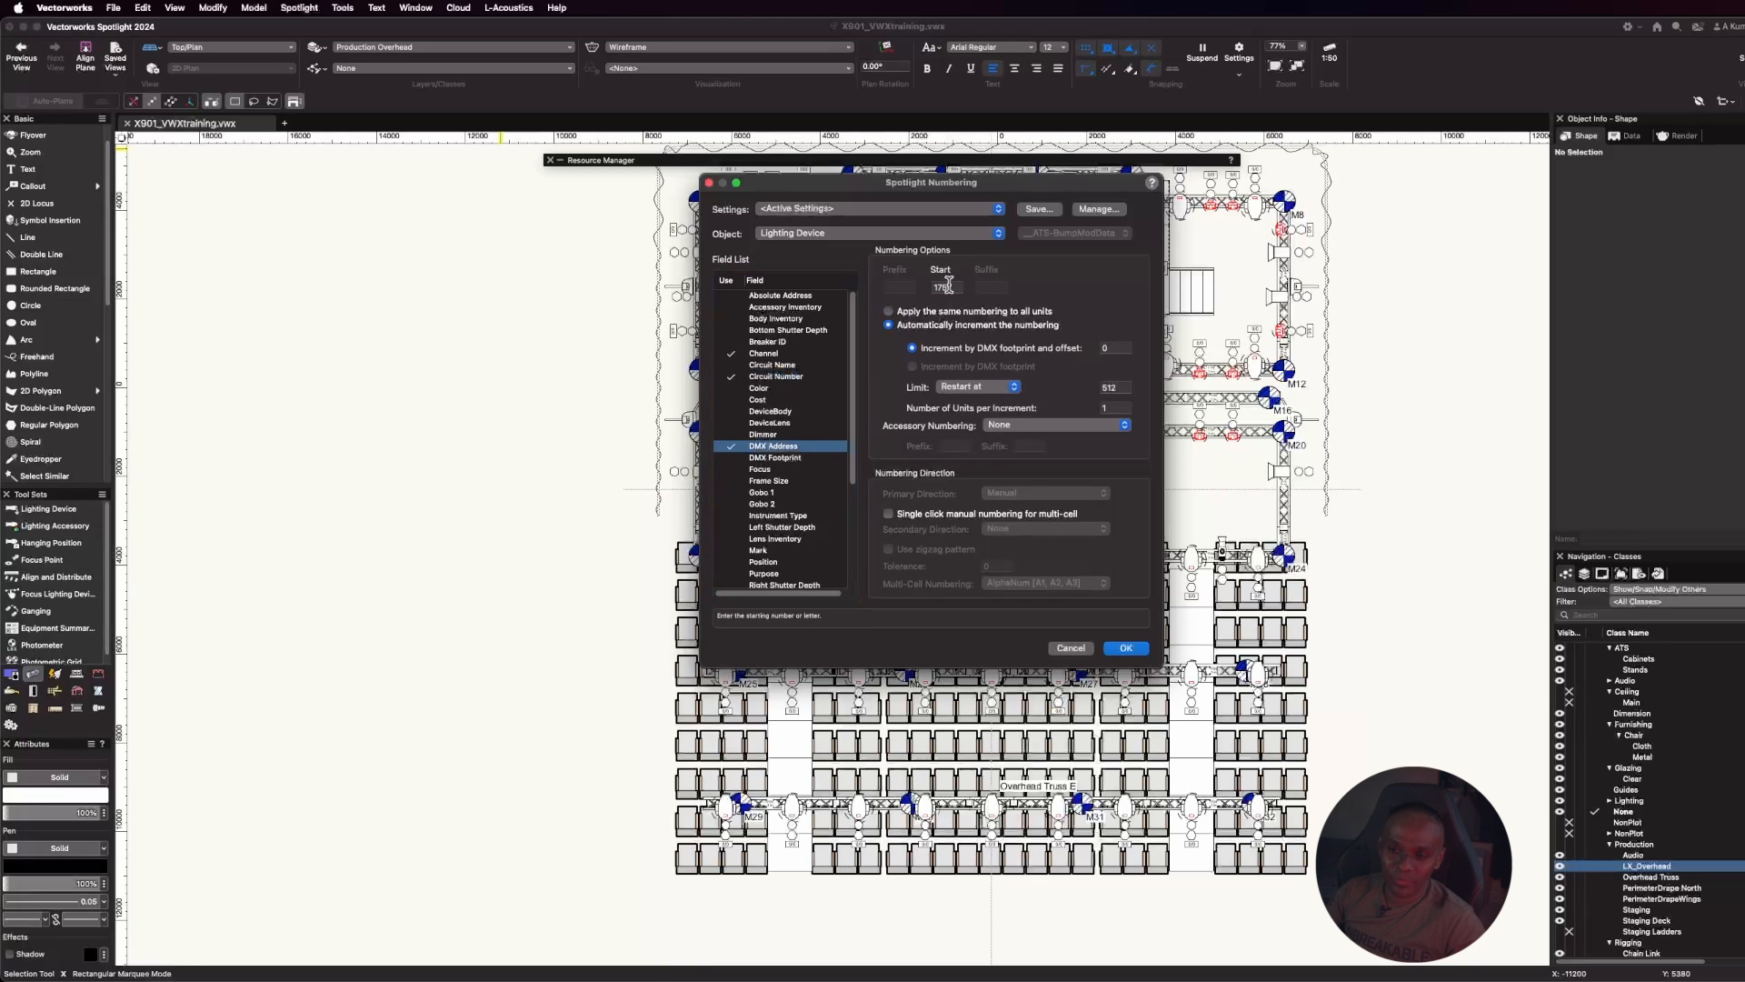
type("1")
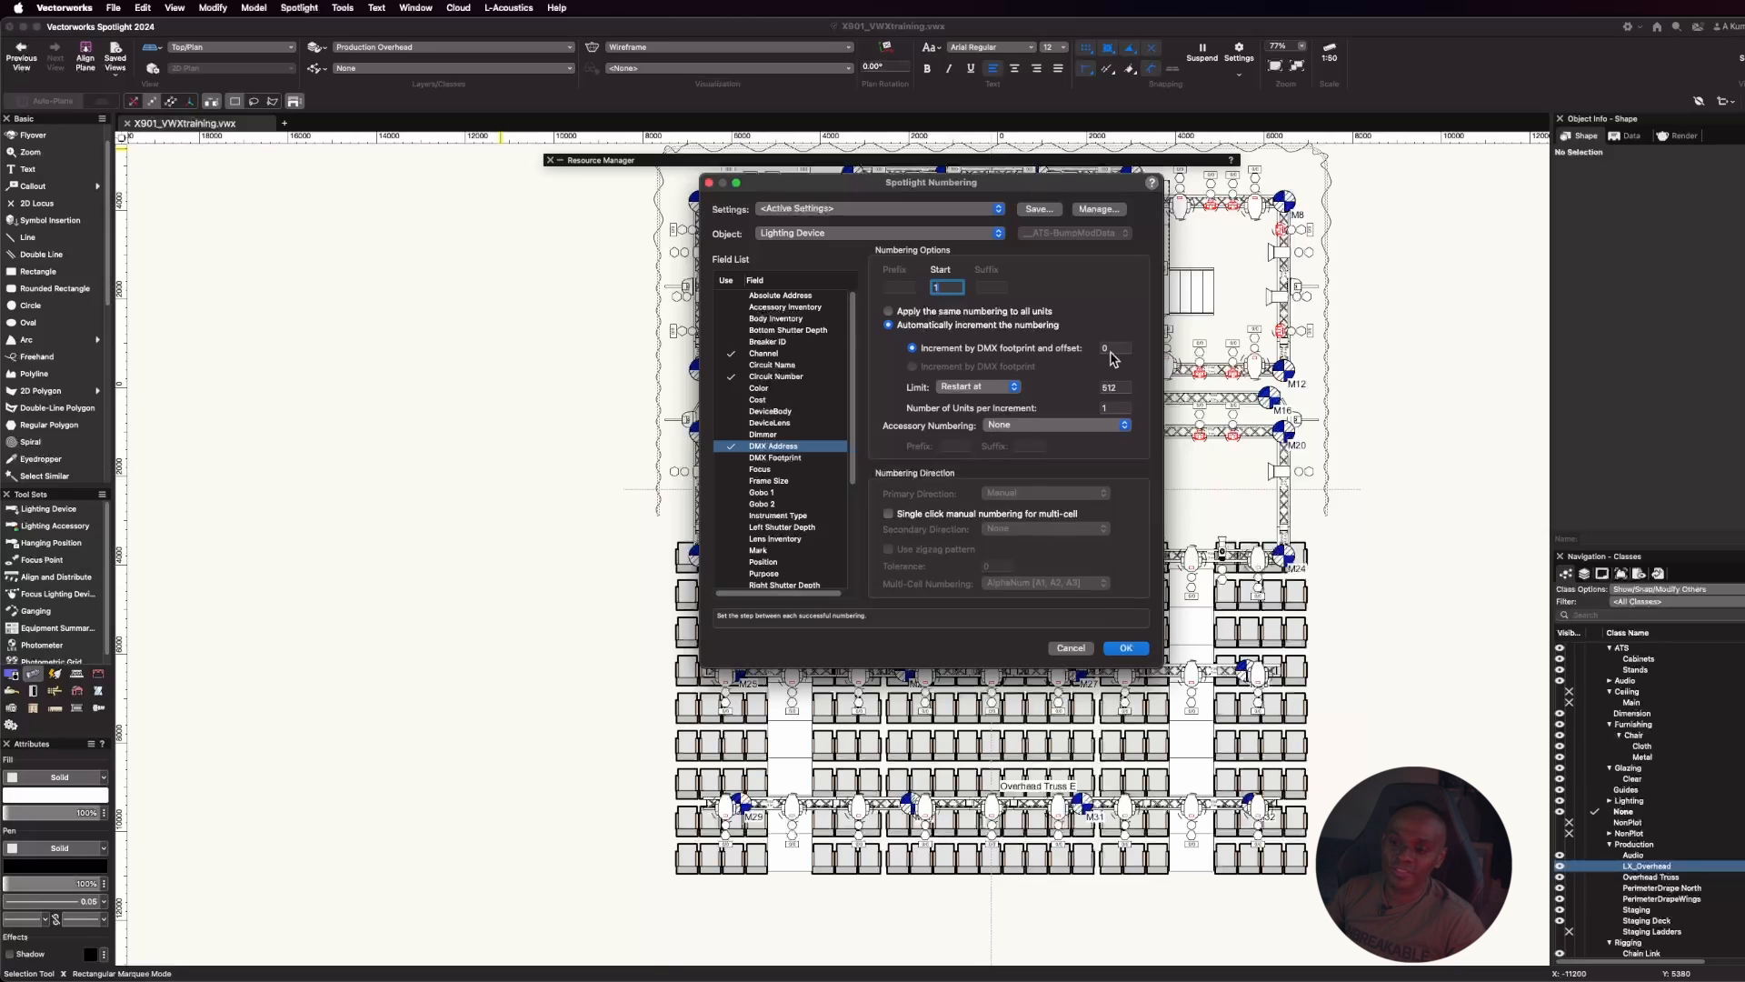
scroll(773, 509, "down", 3)
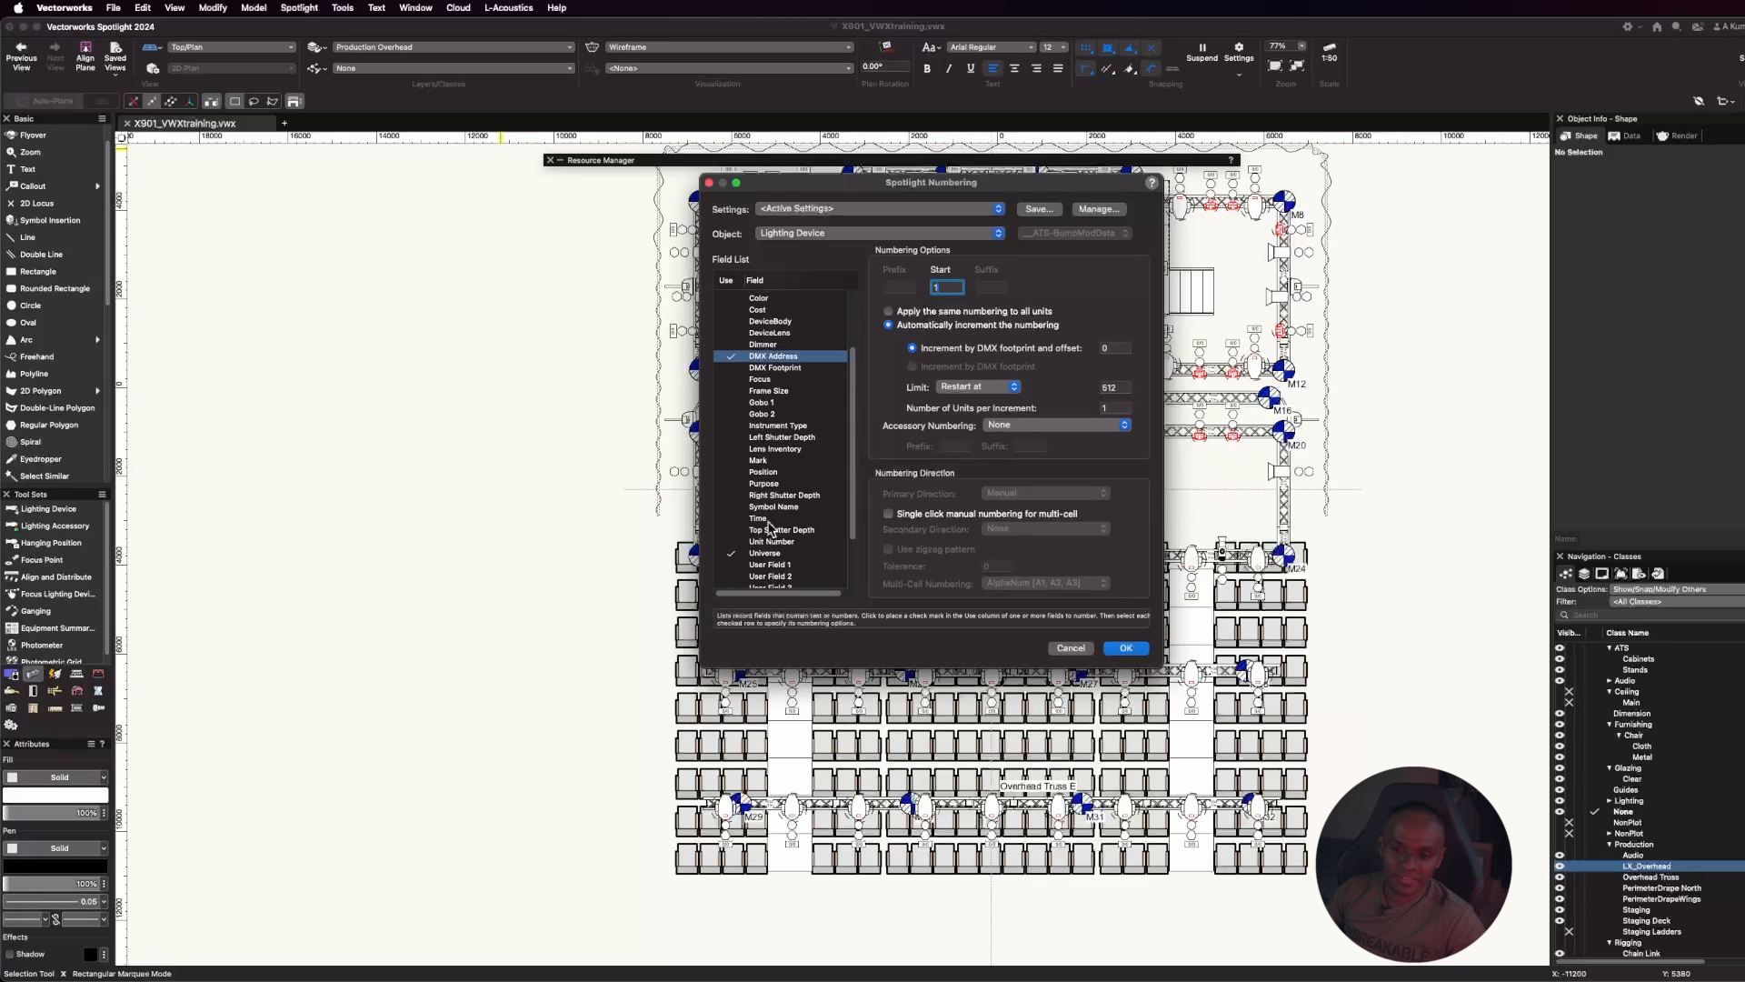
left_click(766, 554)
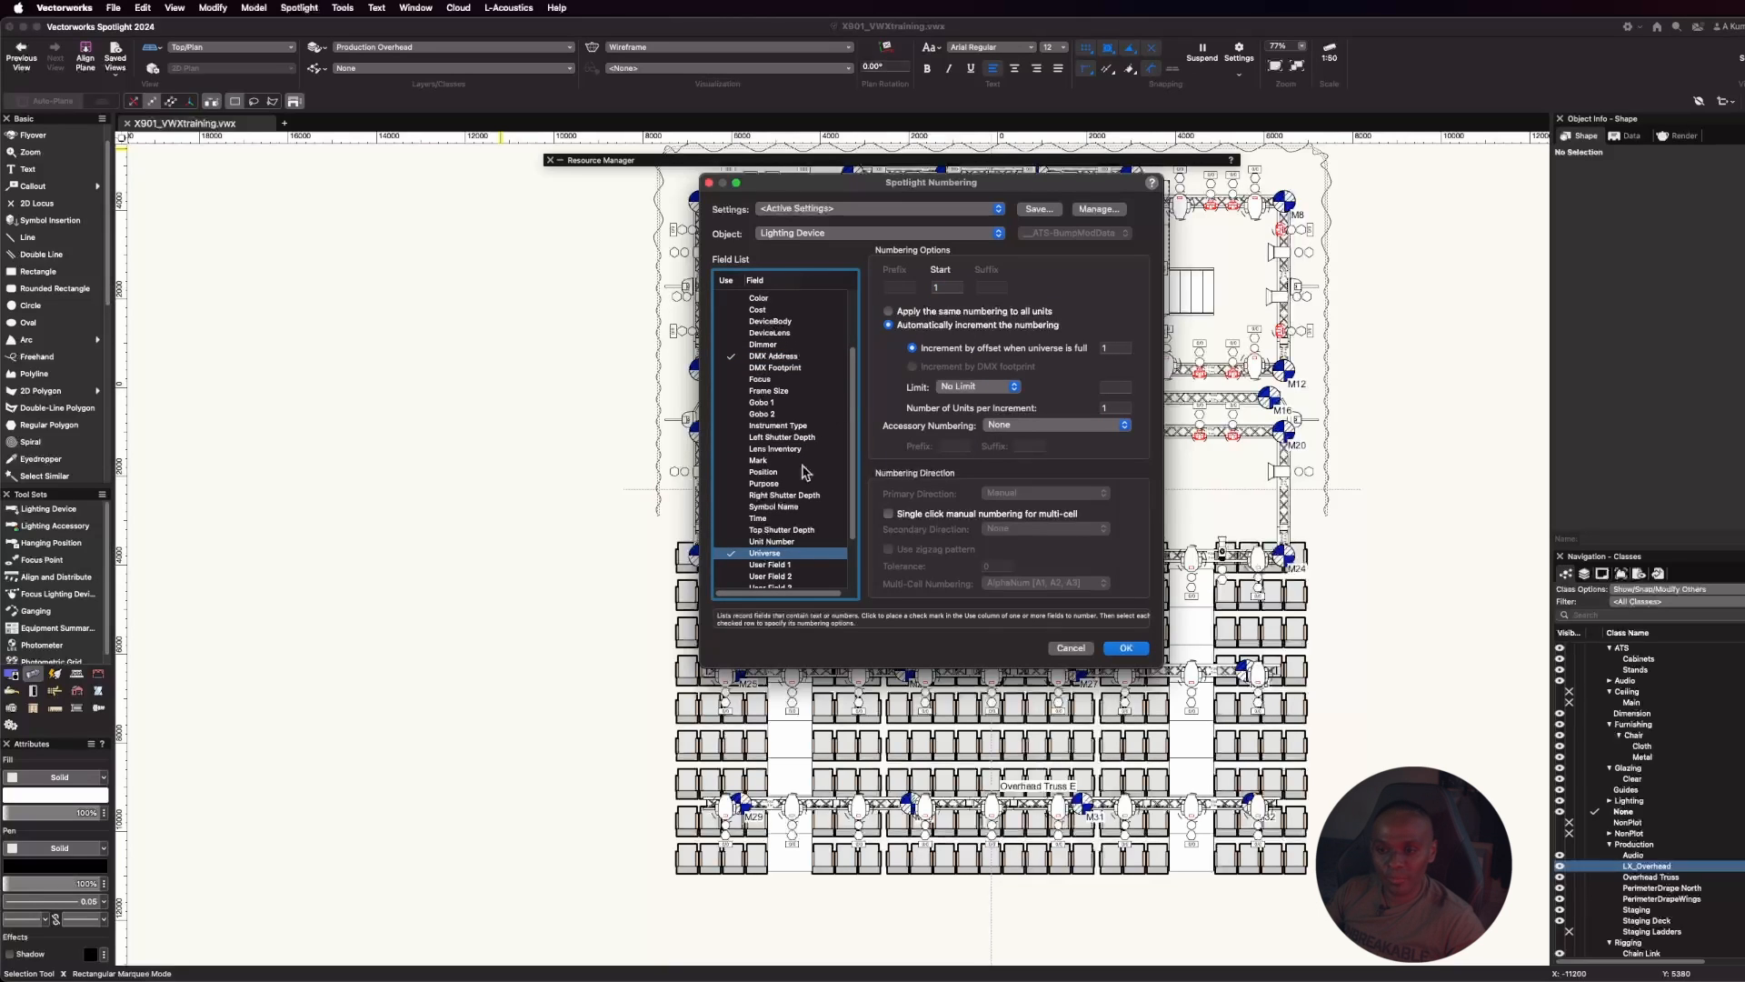
left_click(929, 288)
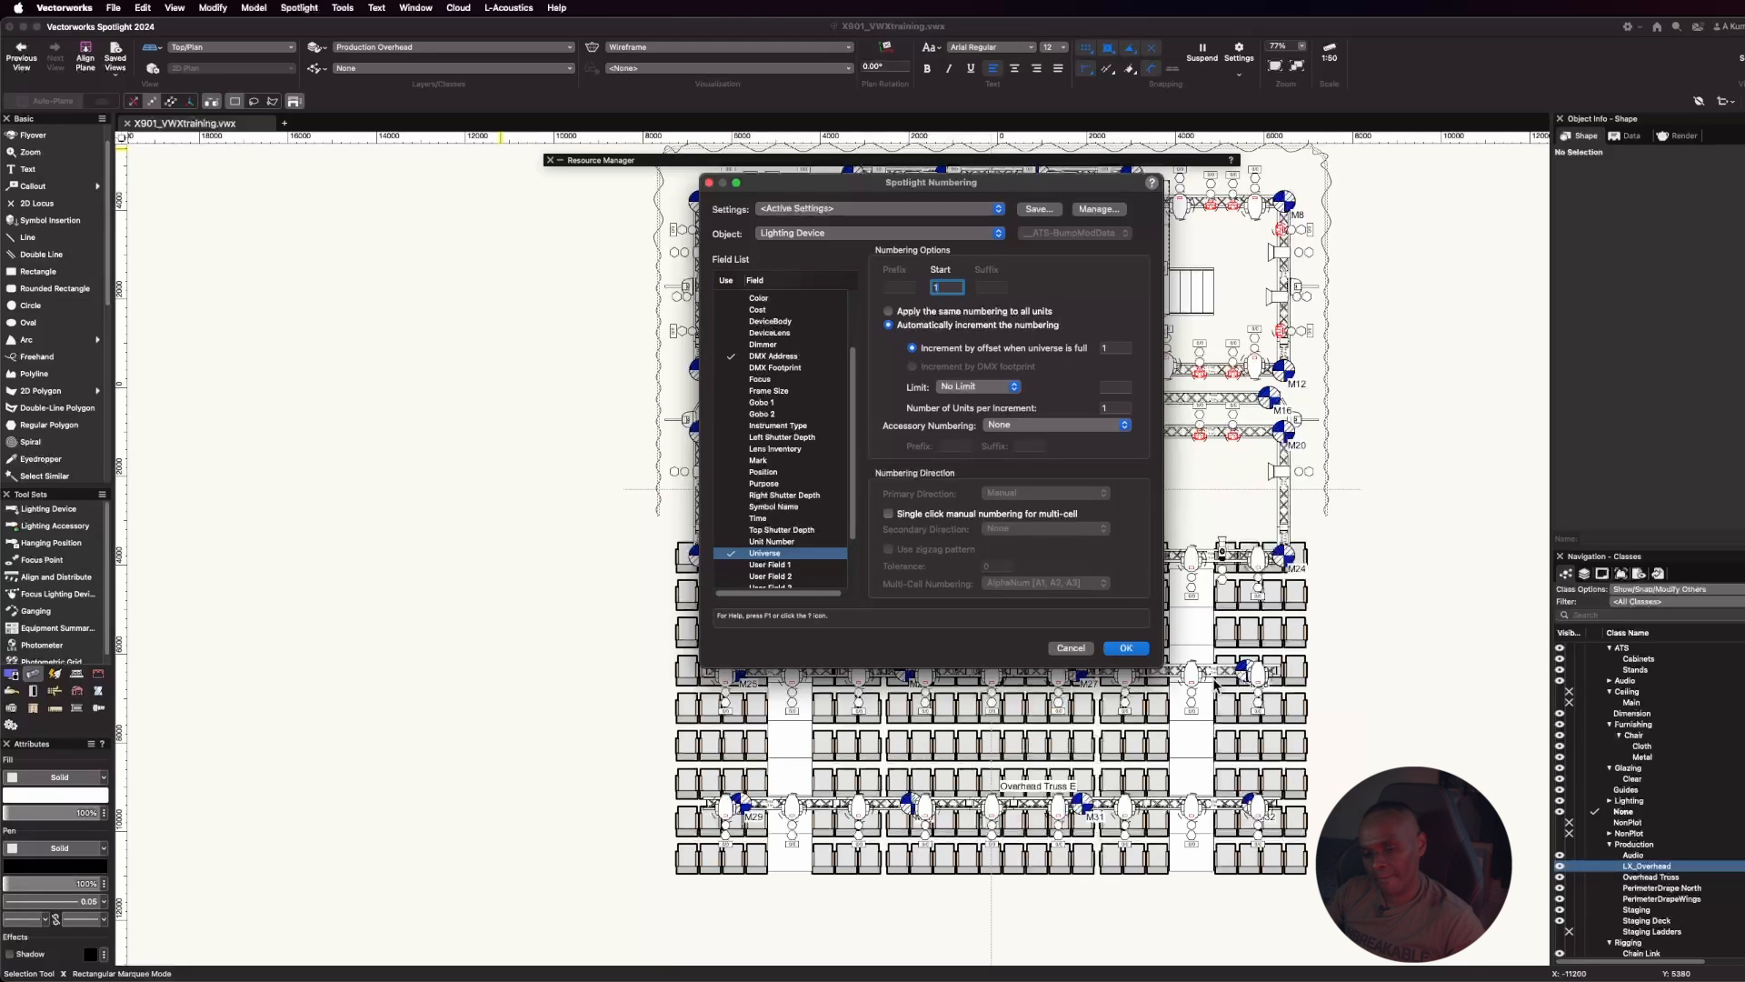
left_click(1127, 648)
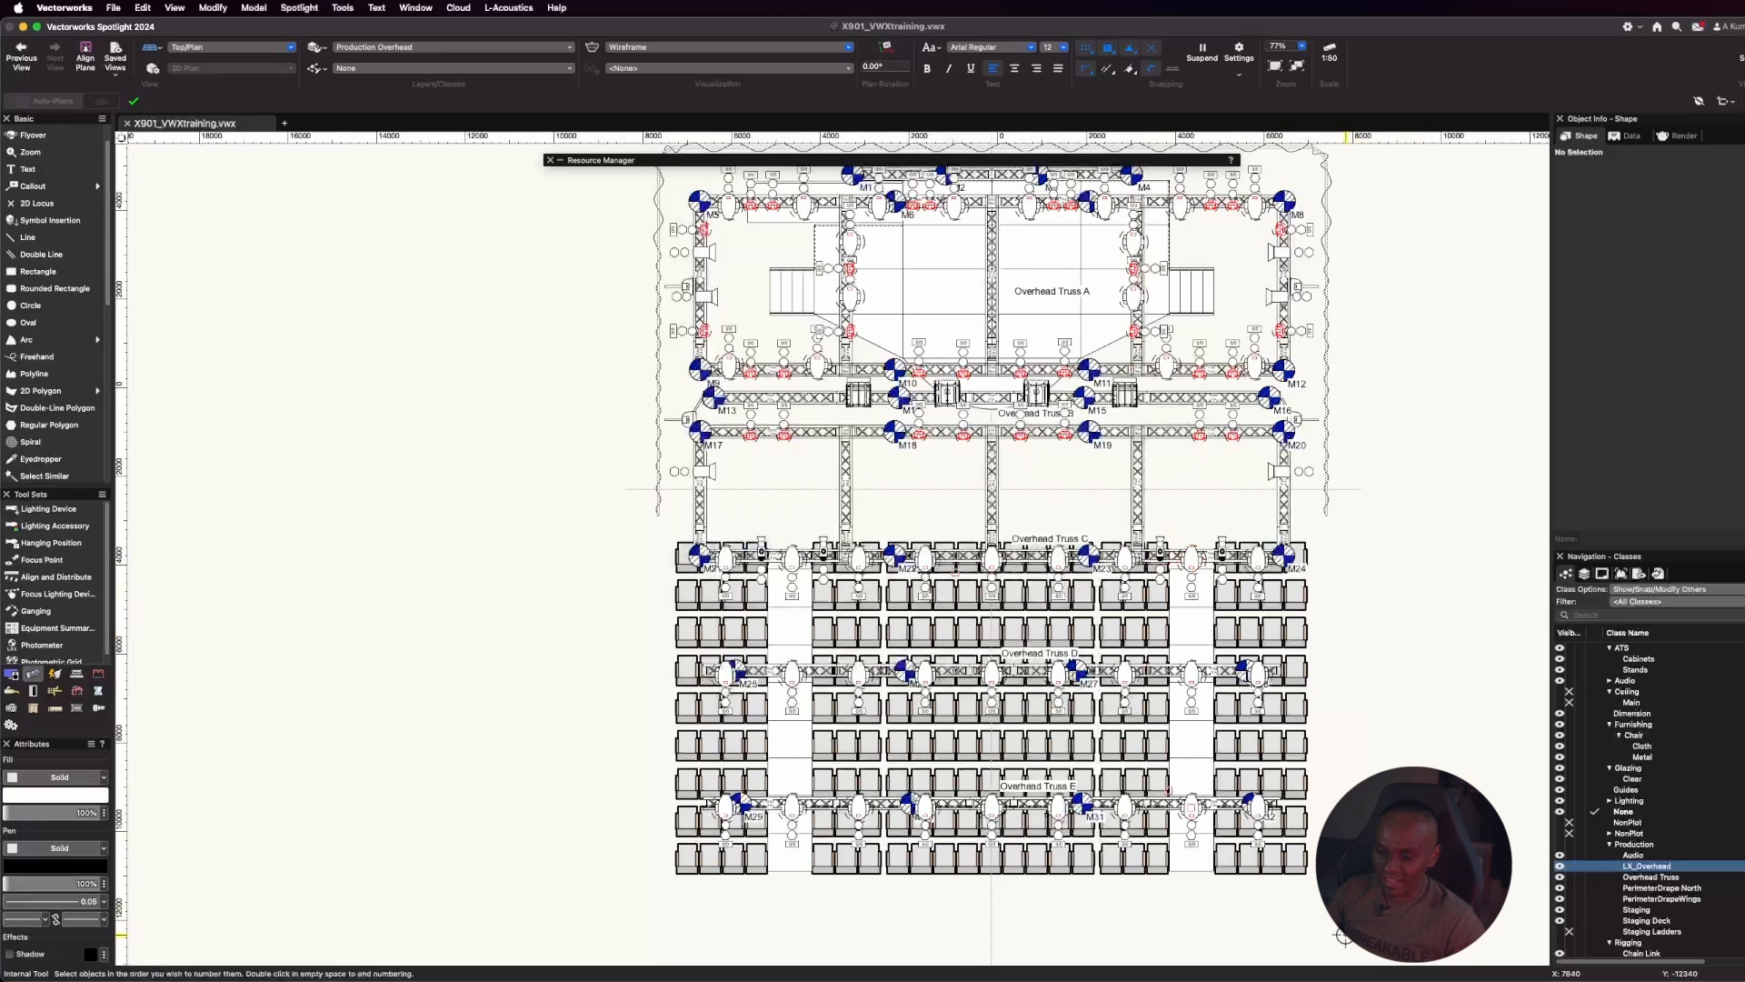
Number the nine moving-head fixtures on Overhead Truss E in order, from the M32 end to the M29 end
scroll(1342, 938, "up", 2)
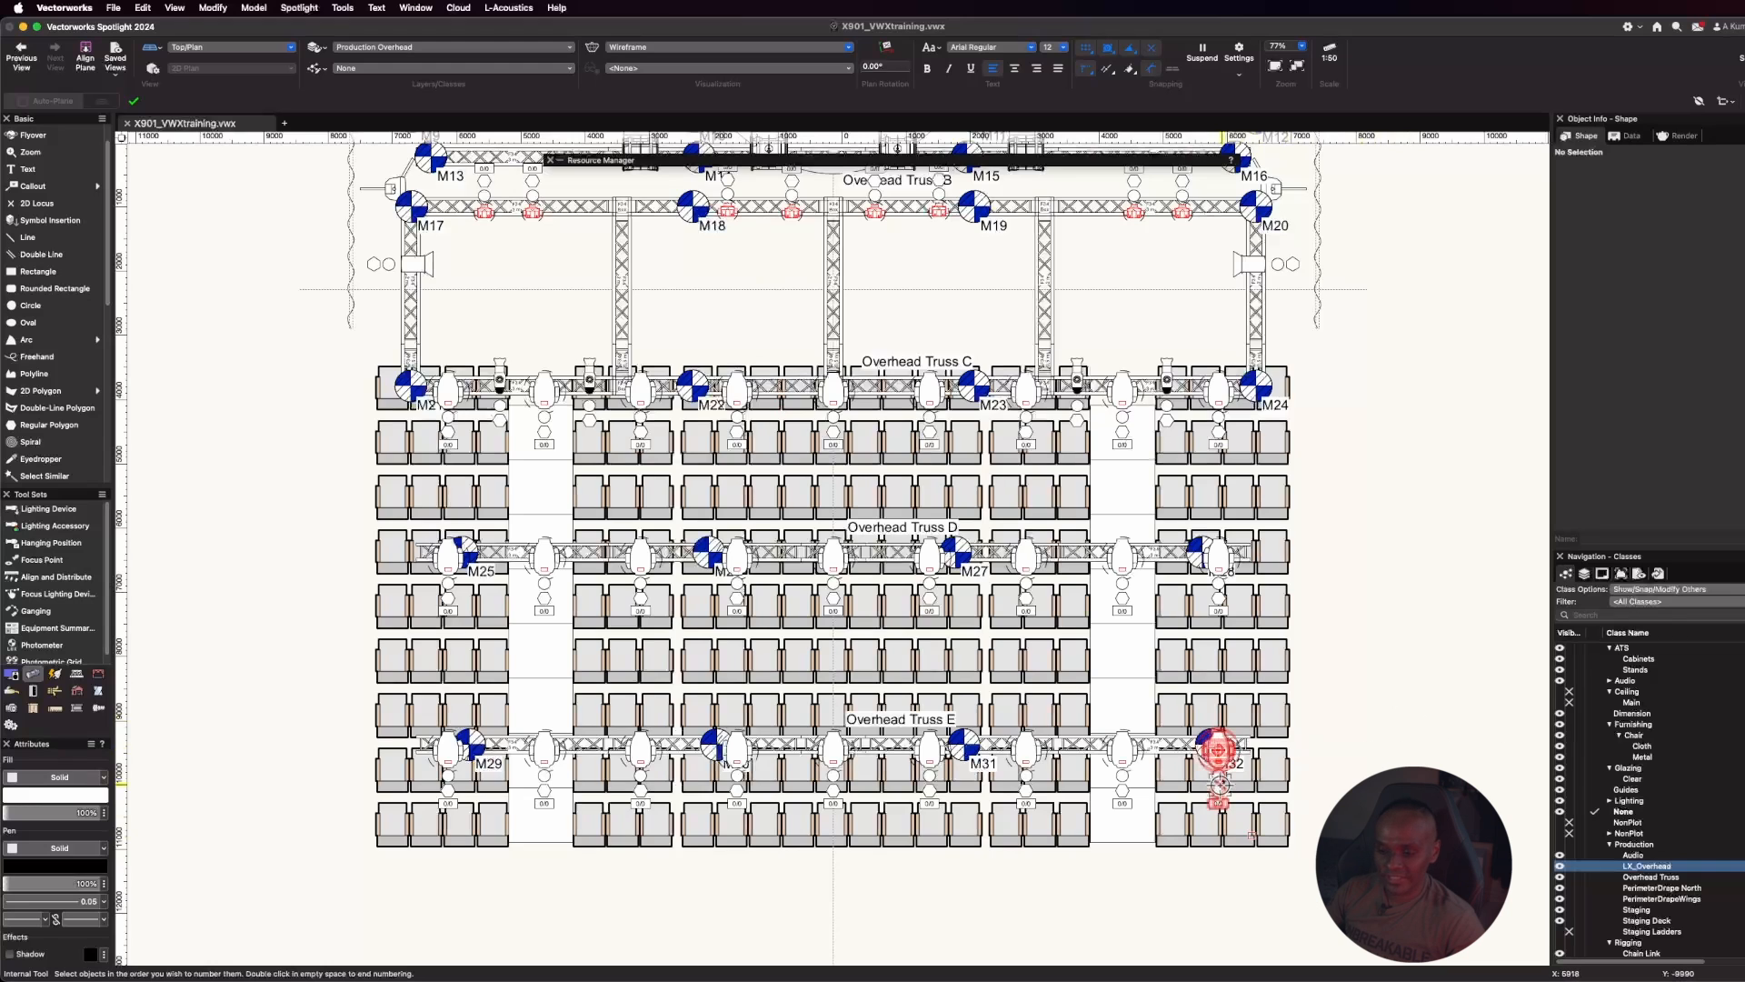
scroll(1220, 784, "up", 2)
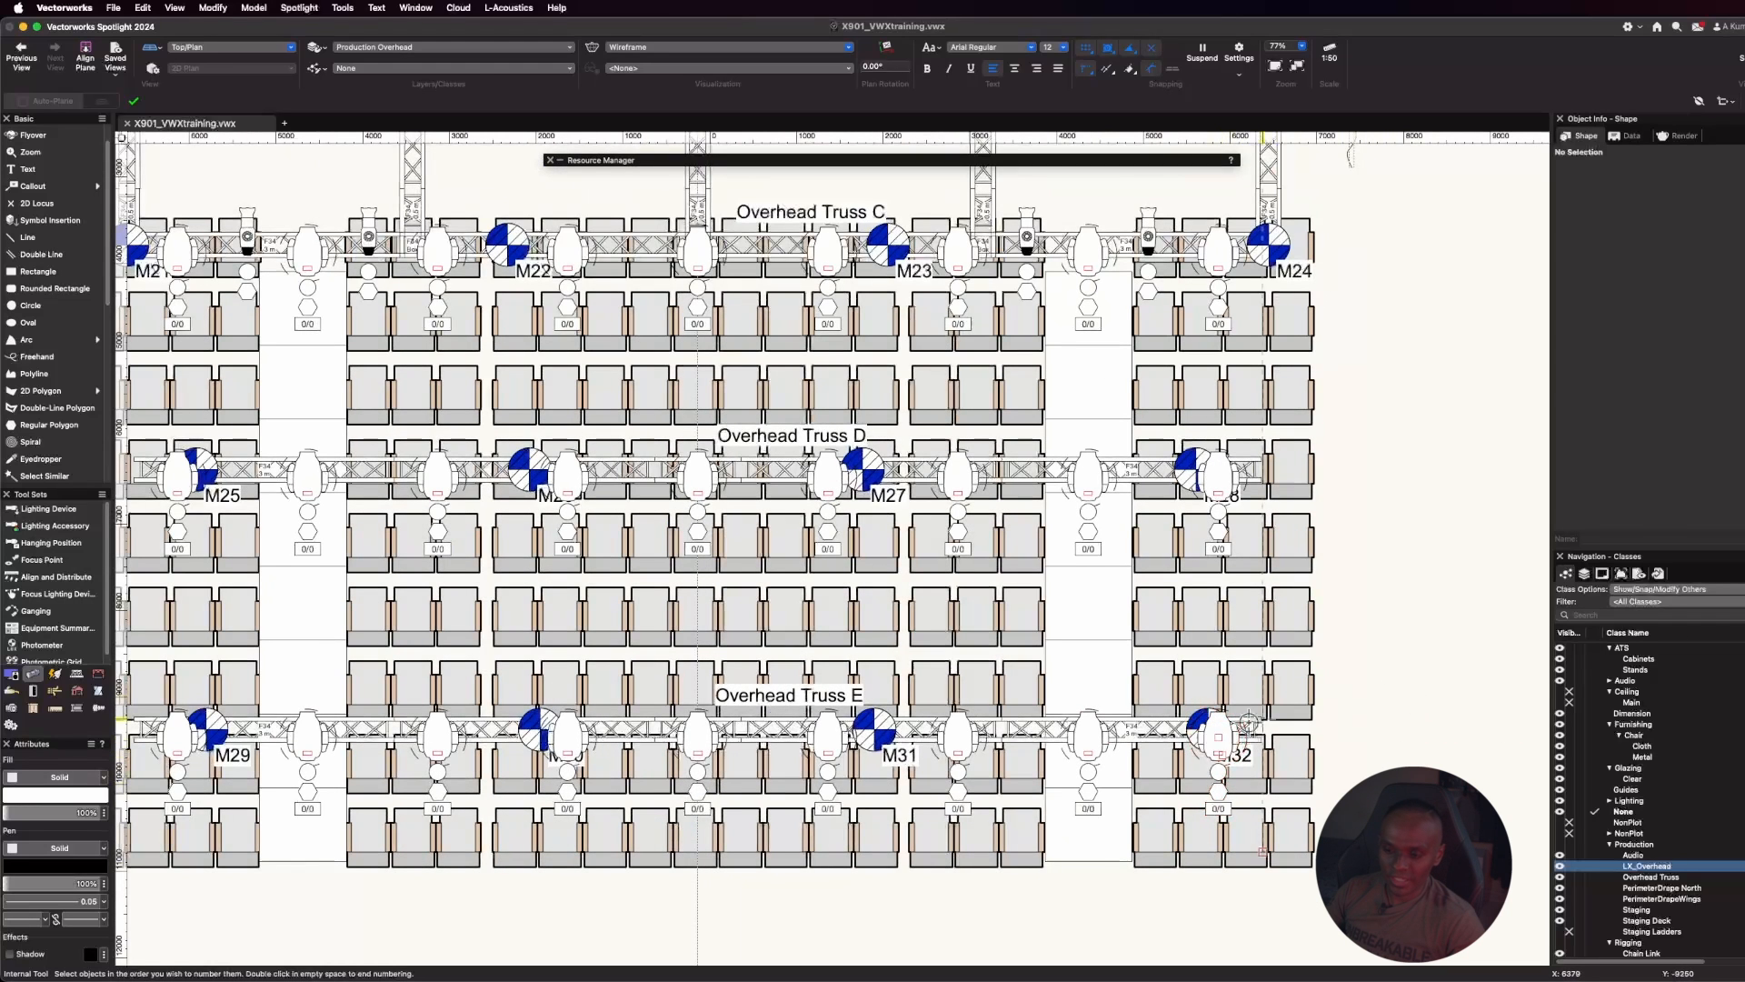
left_click(1209, 735)
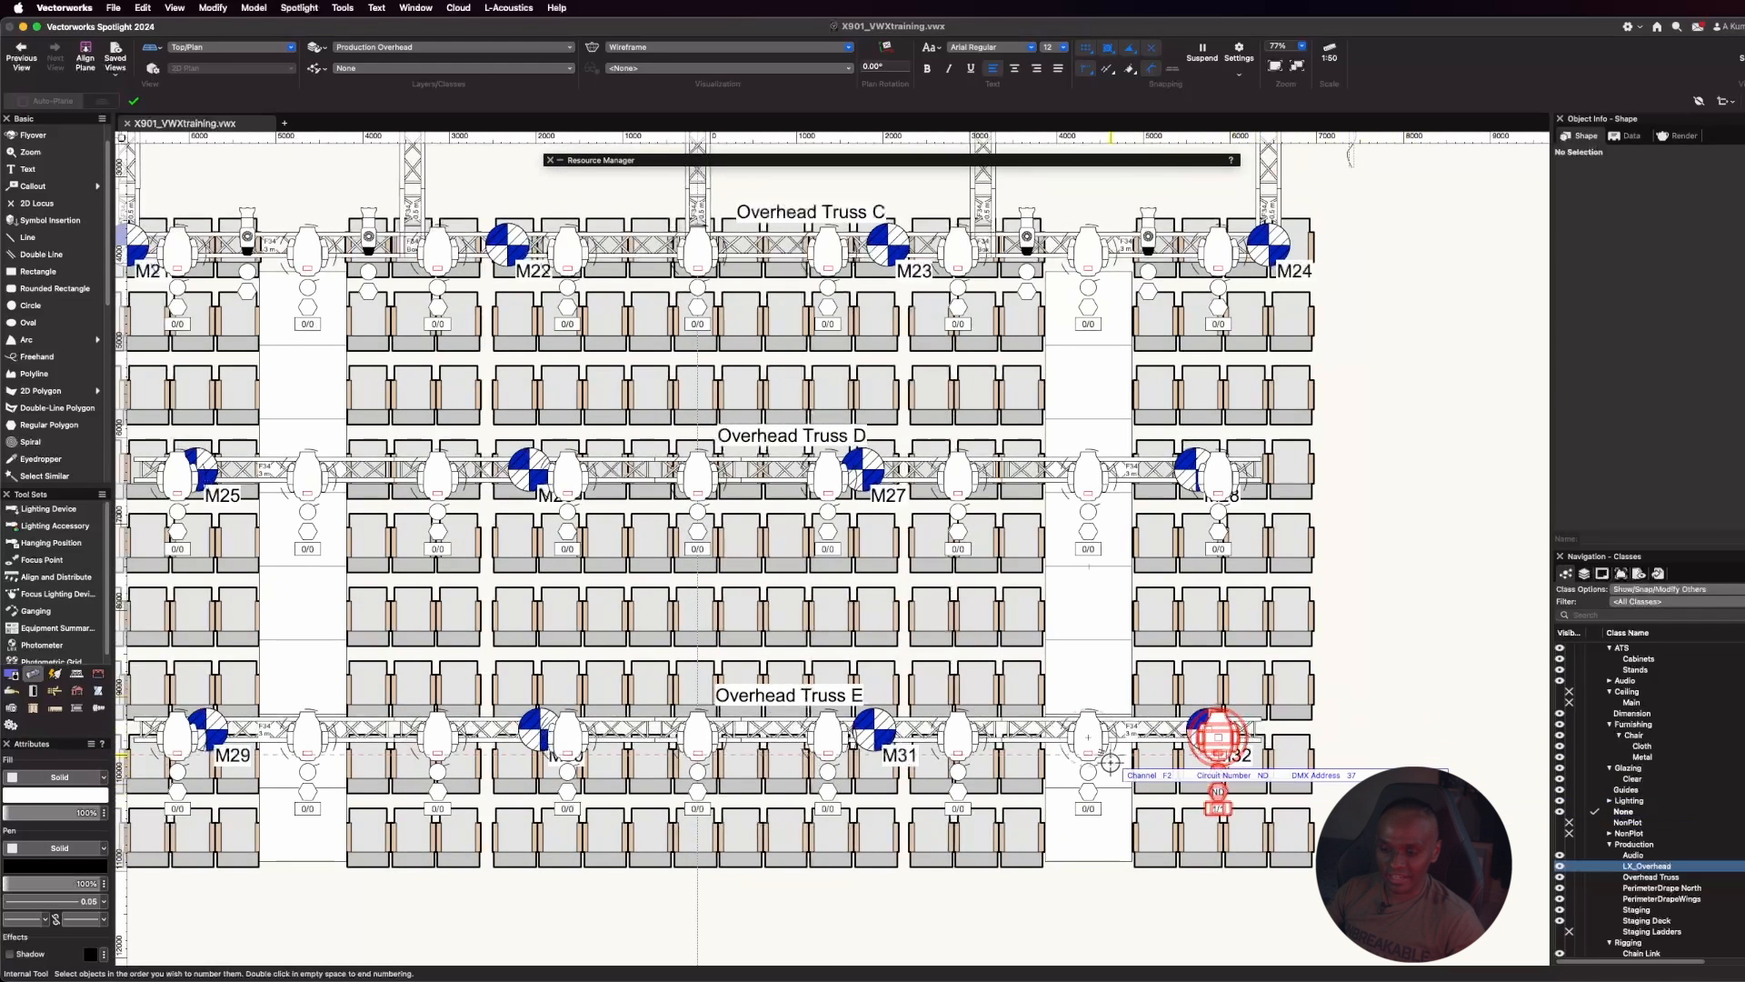
left_click(1088, 734)
left_click(954, 738)
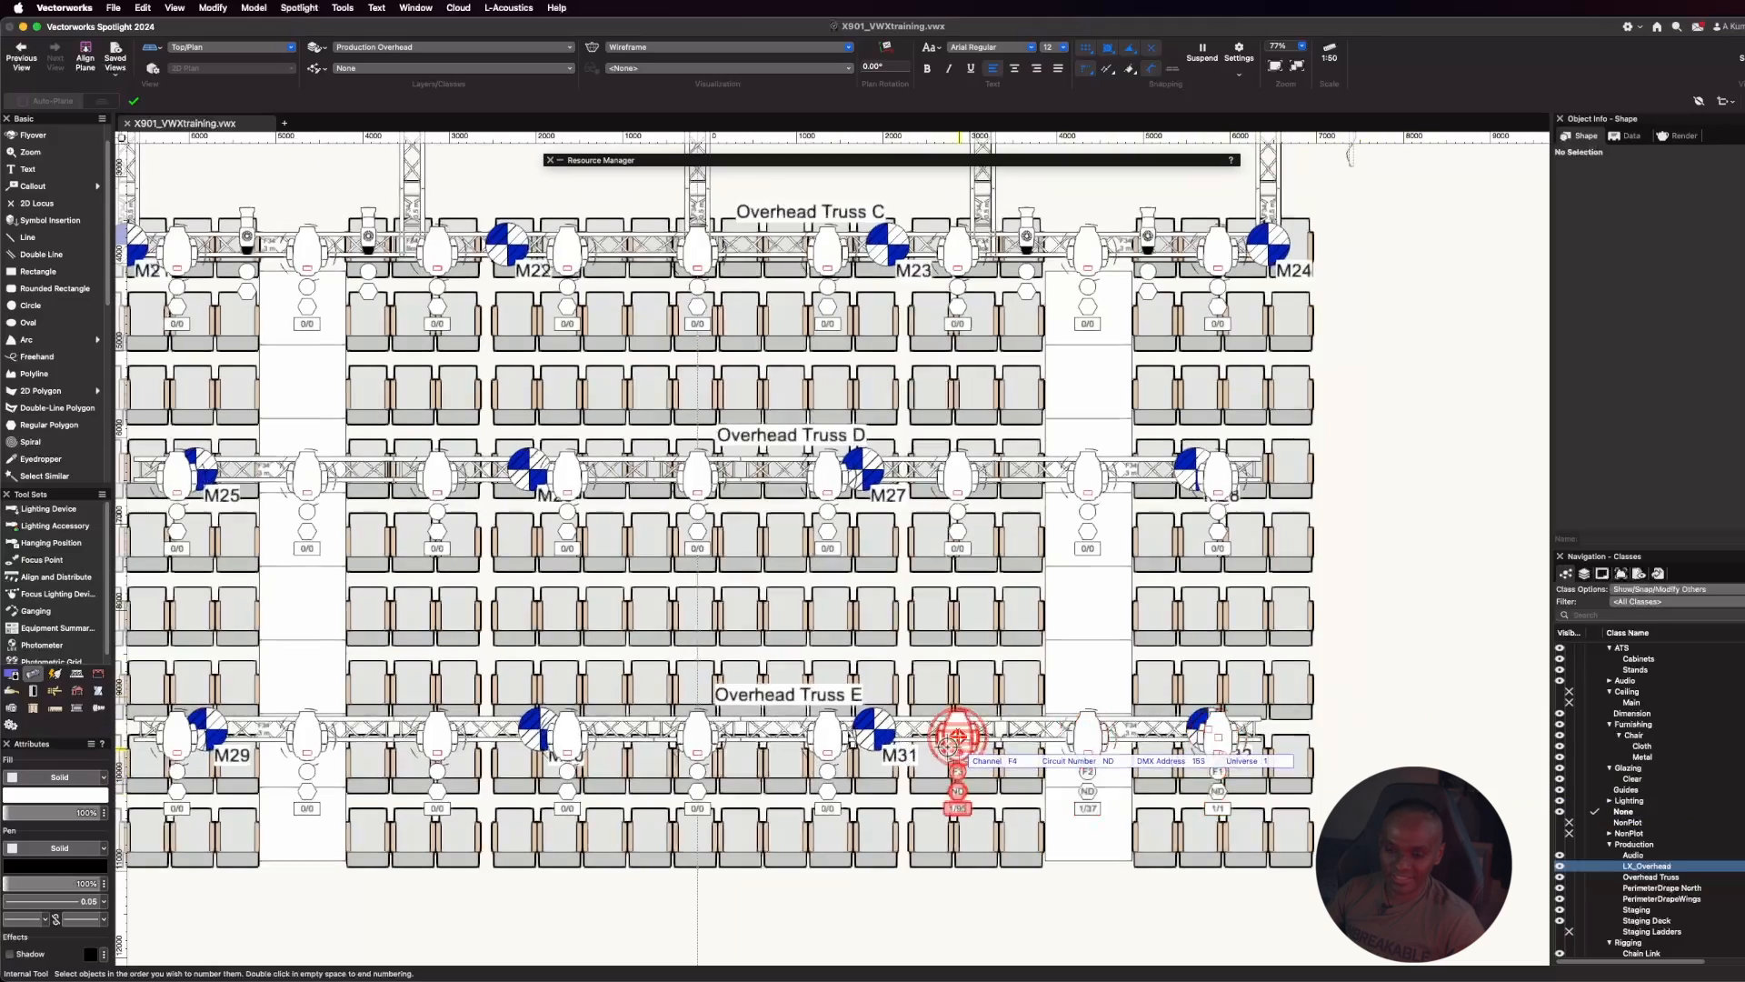
left_click(827, 737)
left_click(697, 736)
left_click(567, 734)
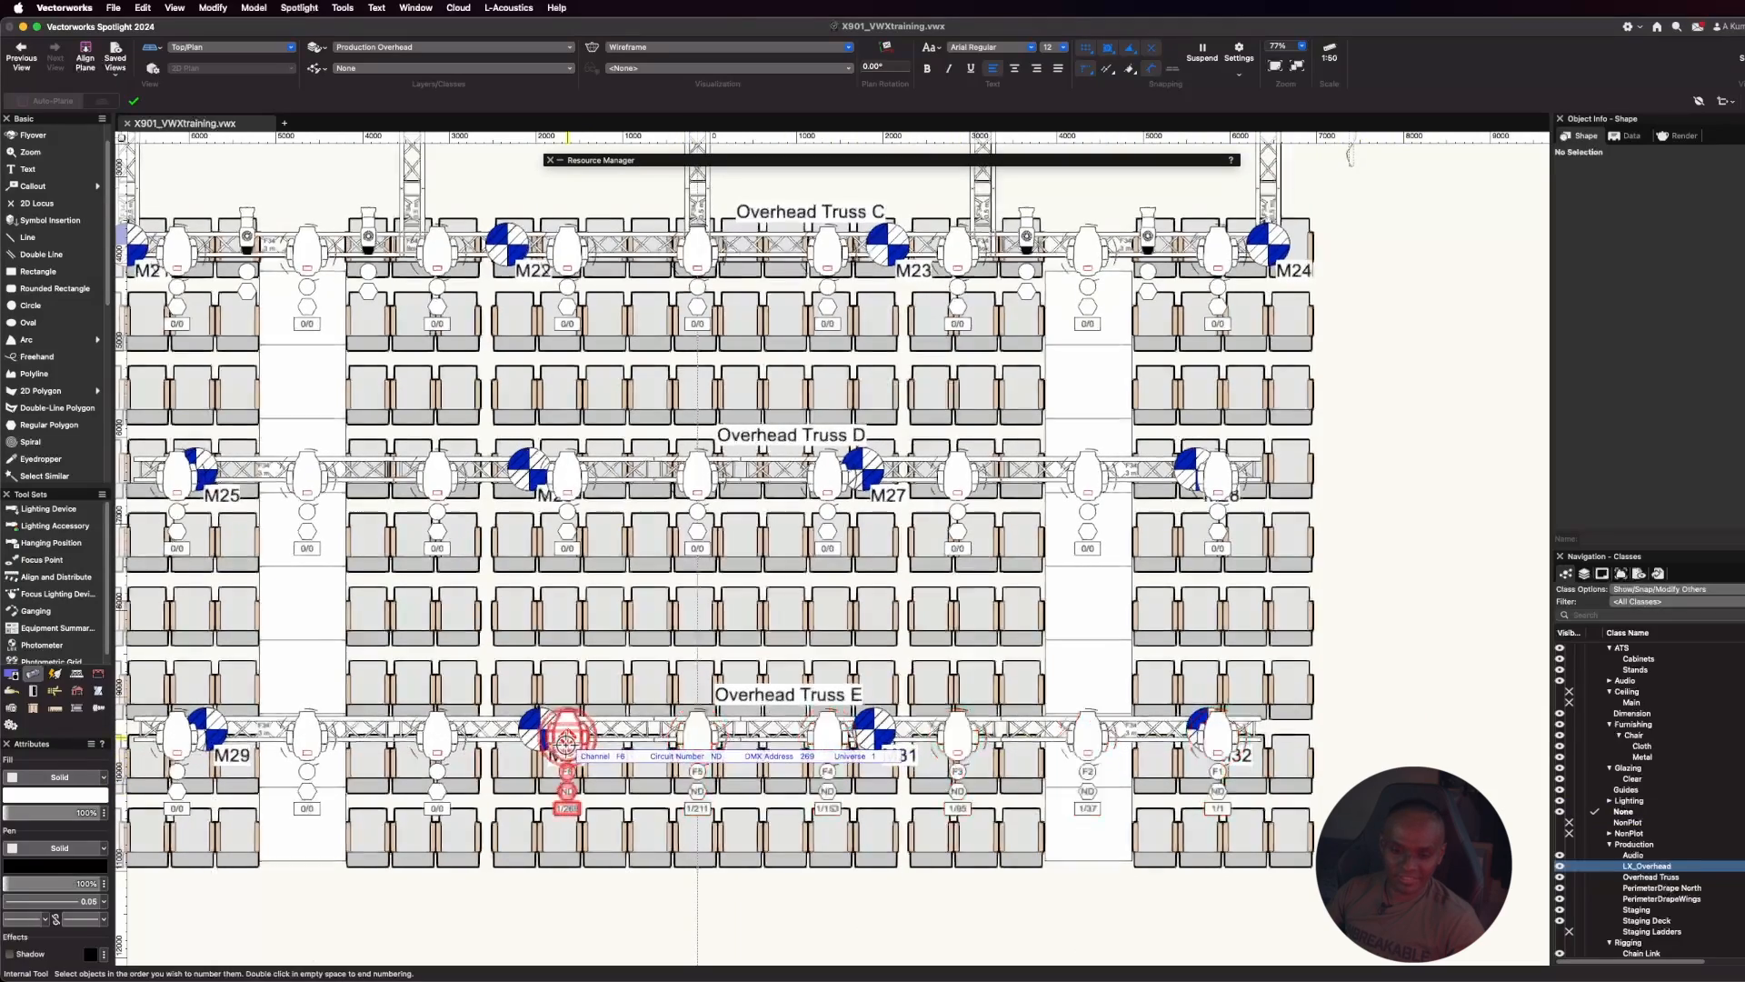
left_click(438, 735)
left_click(307, 736)
left_click(177, 735)
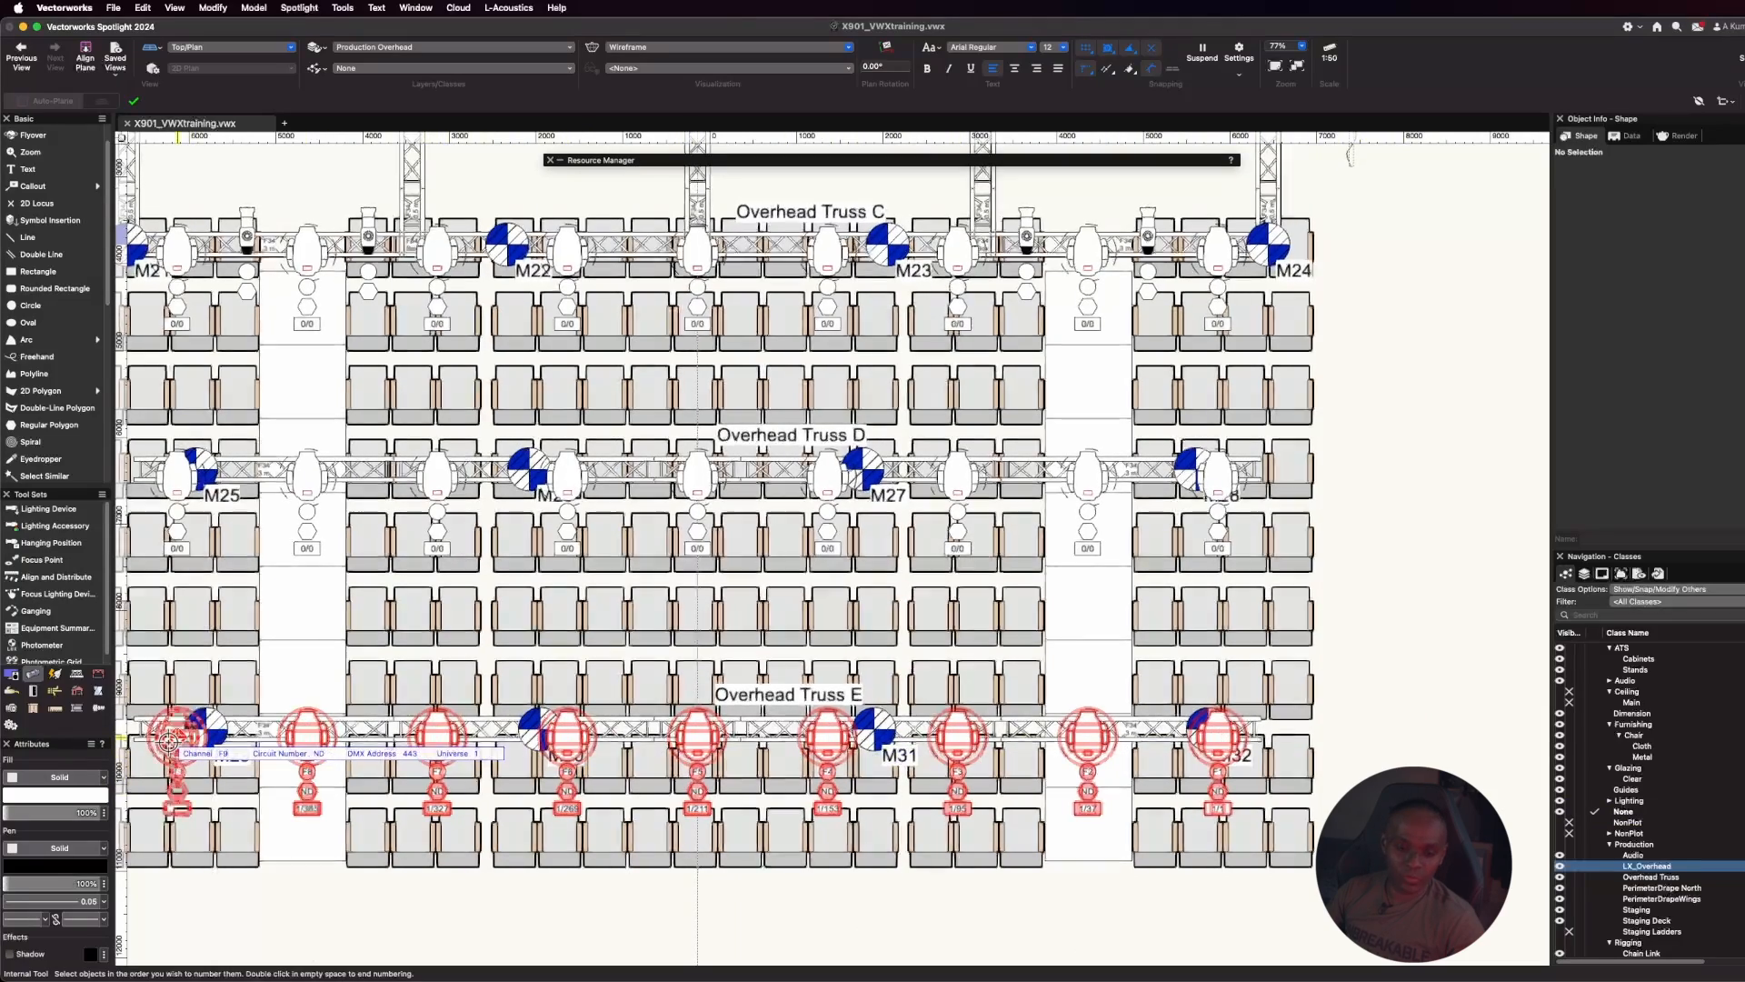
Continue the numbering along the nine fixtures on Overhead Truss D, from the M28 end to the M25 end
scroll(864, 822, "down", 2)
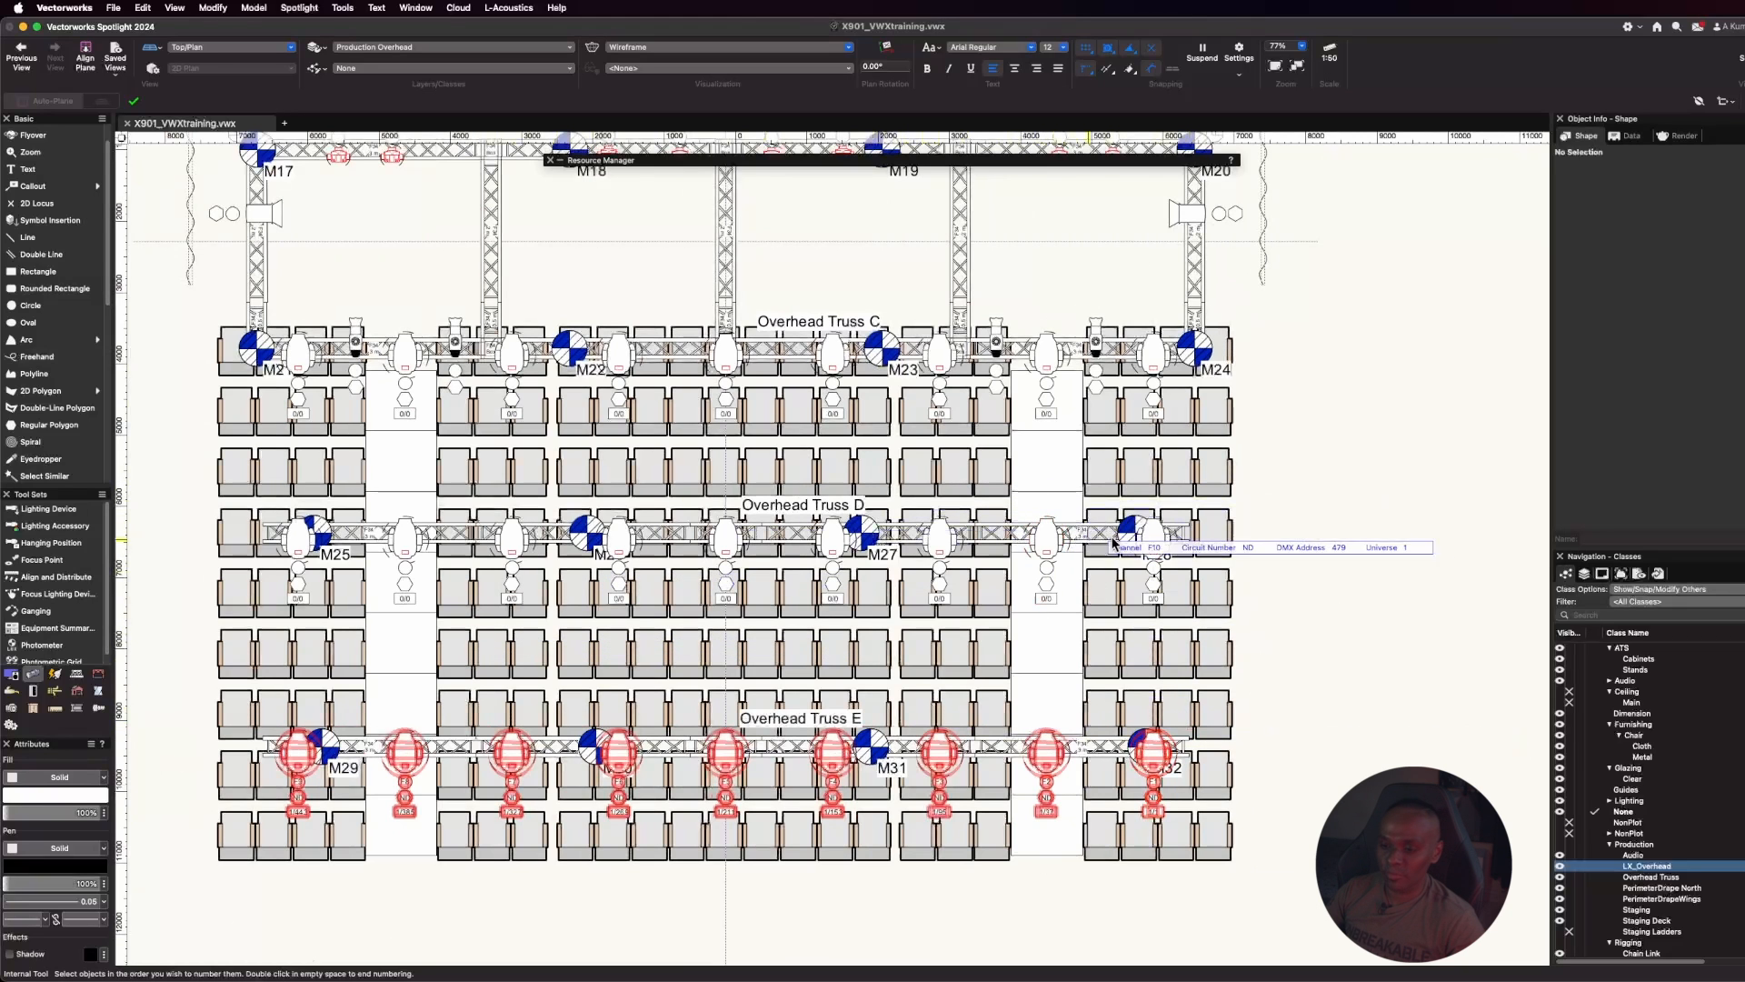
left_click(1152, 543)
left_click(1046, 538)
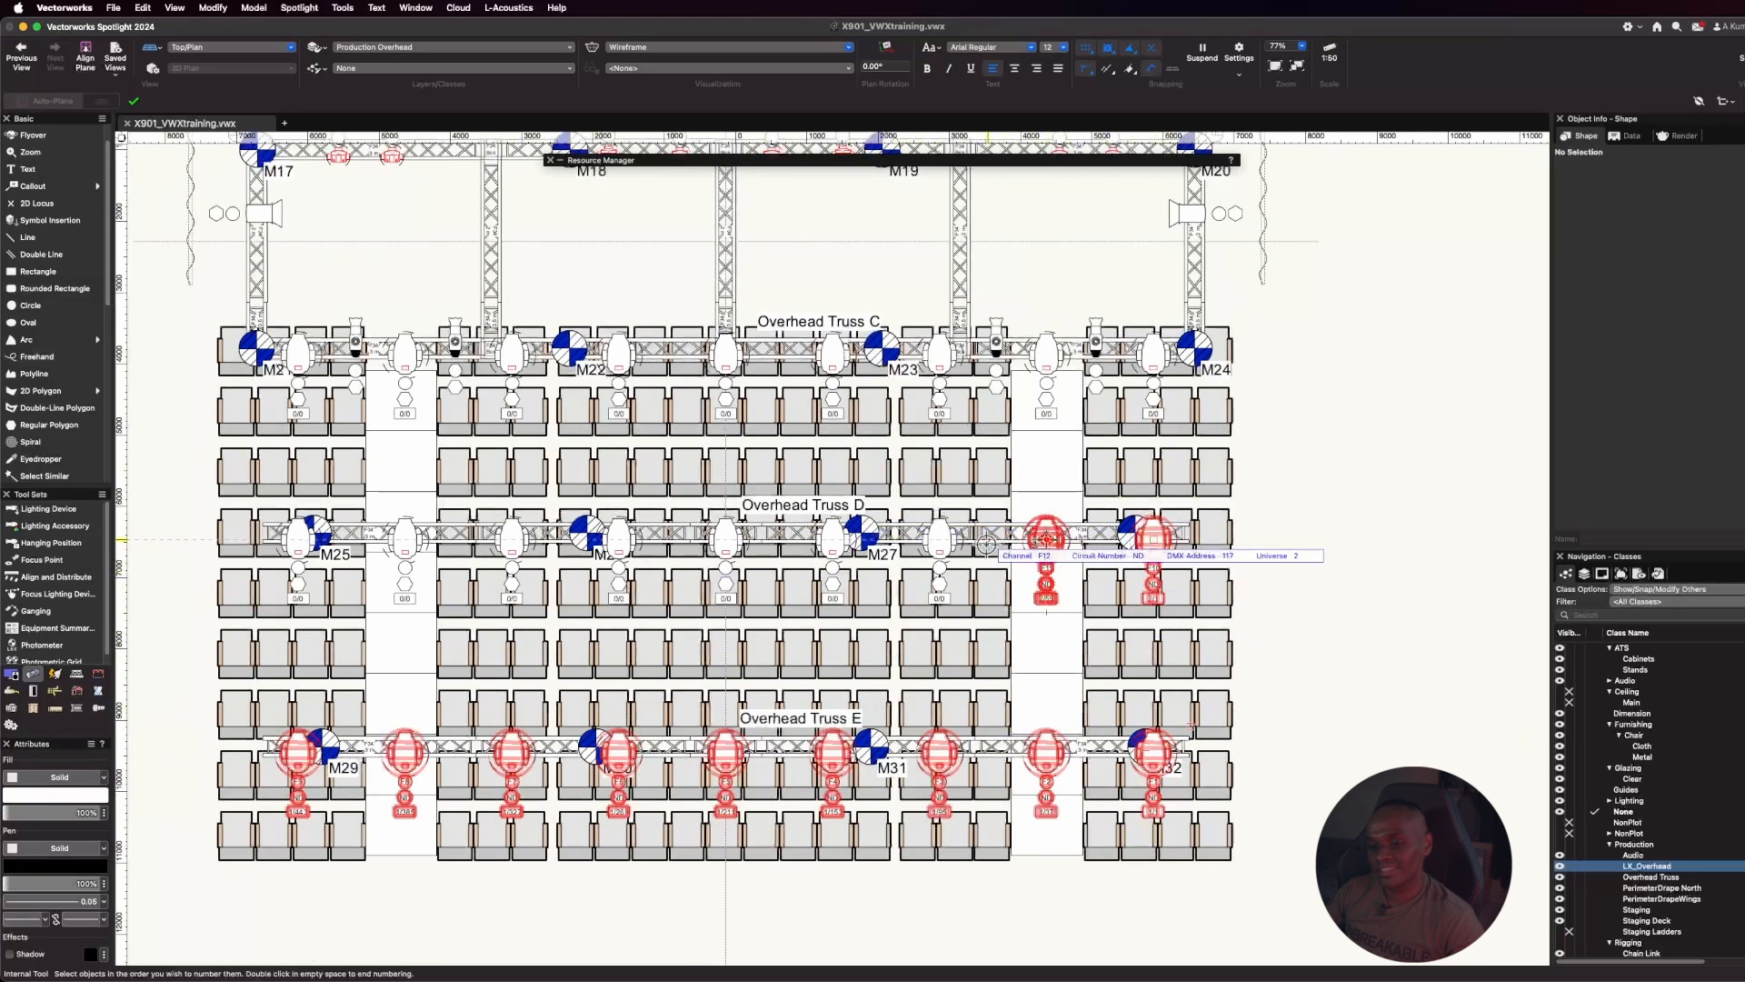
left_click(939, 538)
left_click(828, 542)
left_click(725, 538)
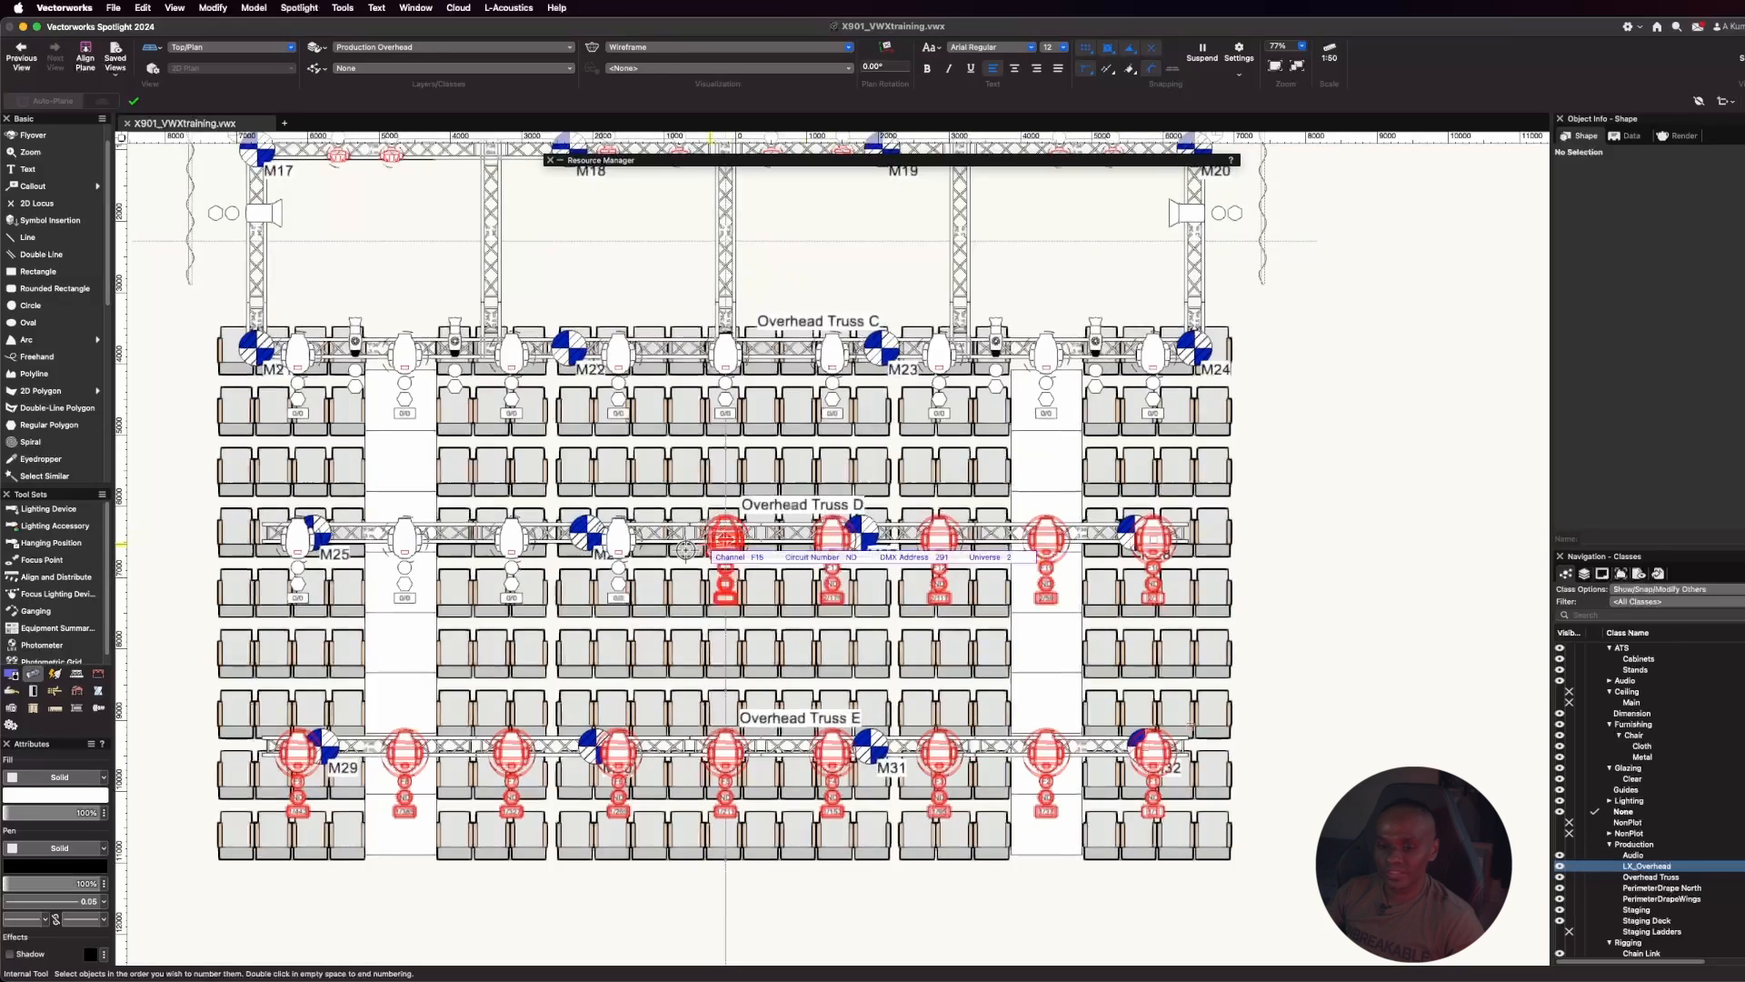
left_click(618, 538)
left_click(512, 538)
left_click(405, 538)
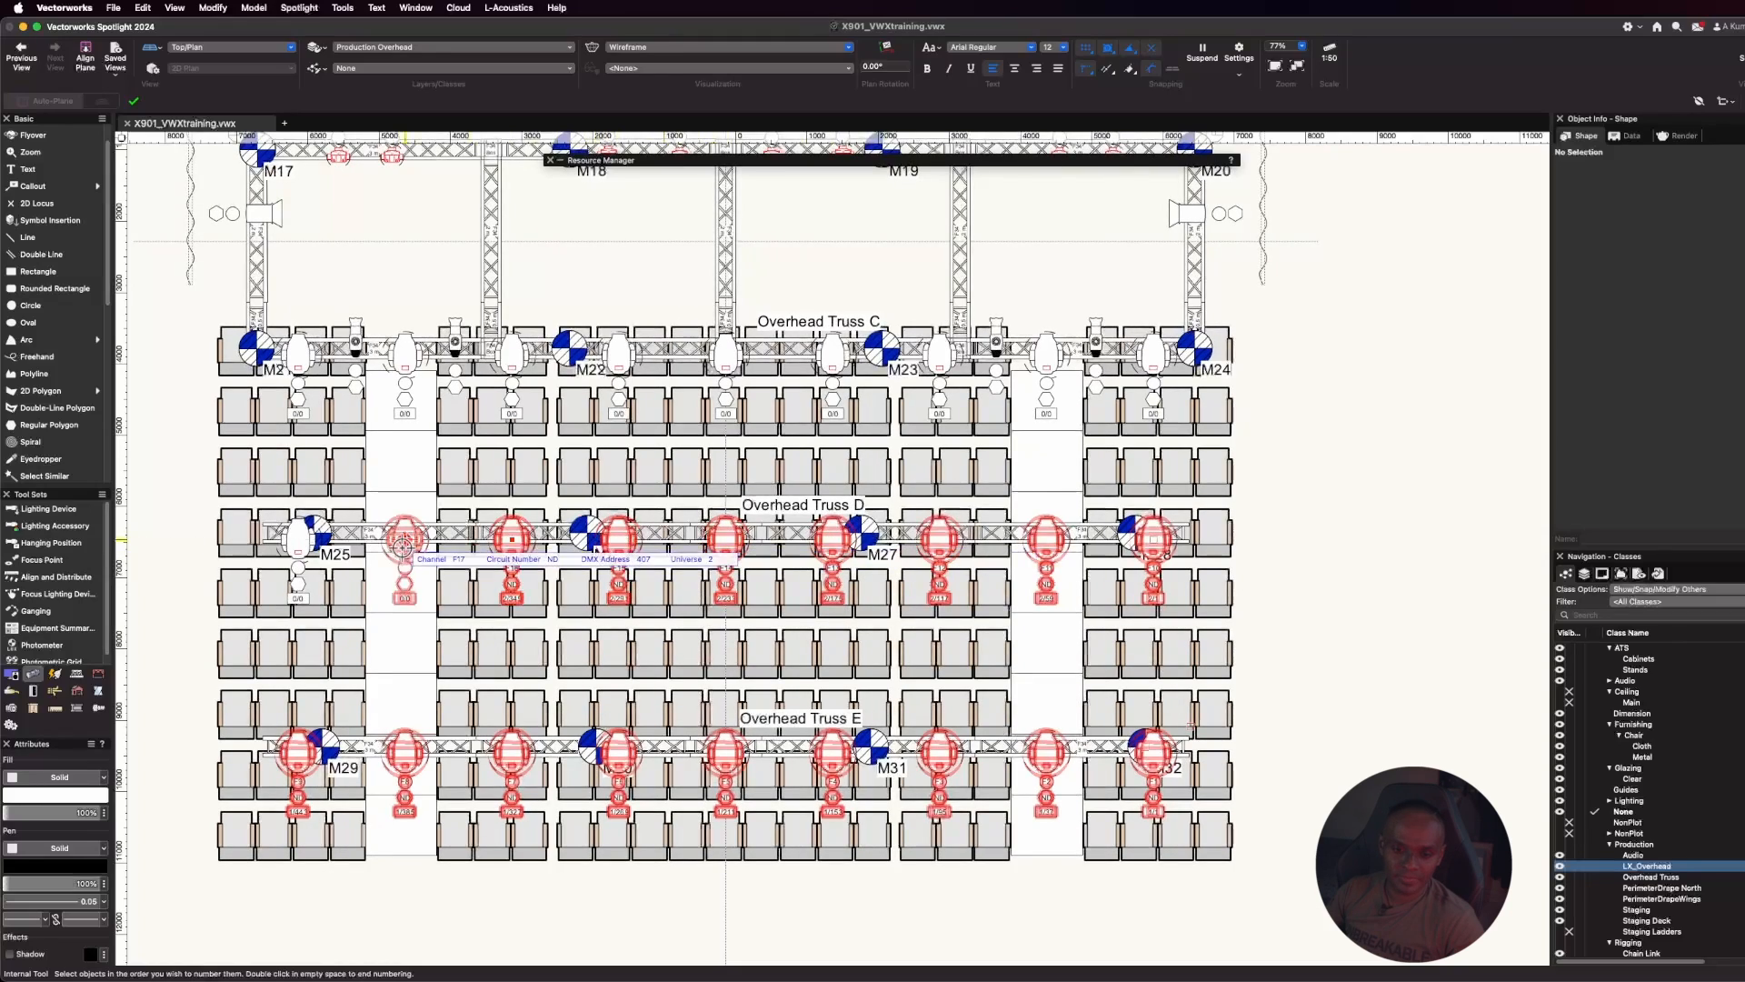
left_click(298, 538)
Continue the numbering along the nine large fixtures on Overhead Truss C, starting from the M24 end and skipping the small fixtures between them
left_click(1152, 353)
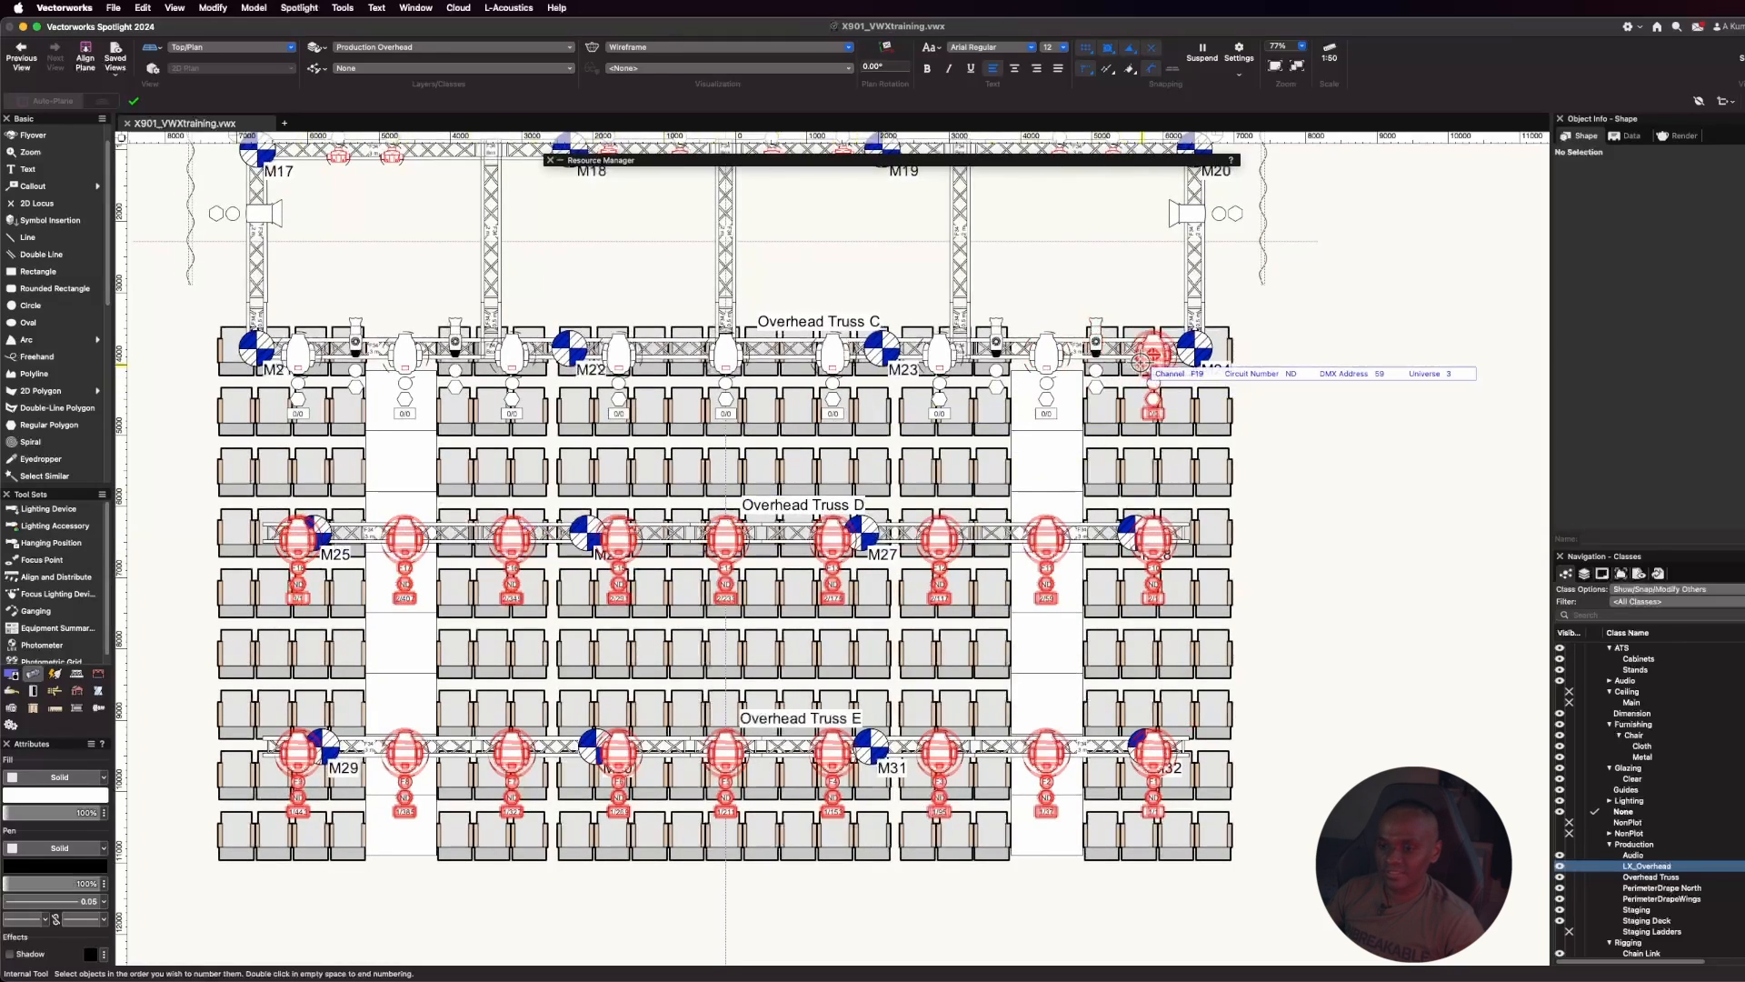
left_click(1046, 353)
left_click(939, 353)
left_click(833, 353)
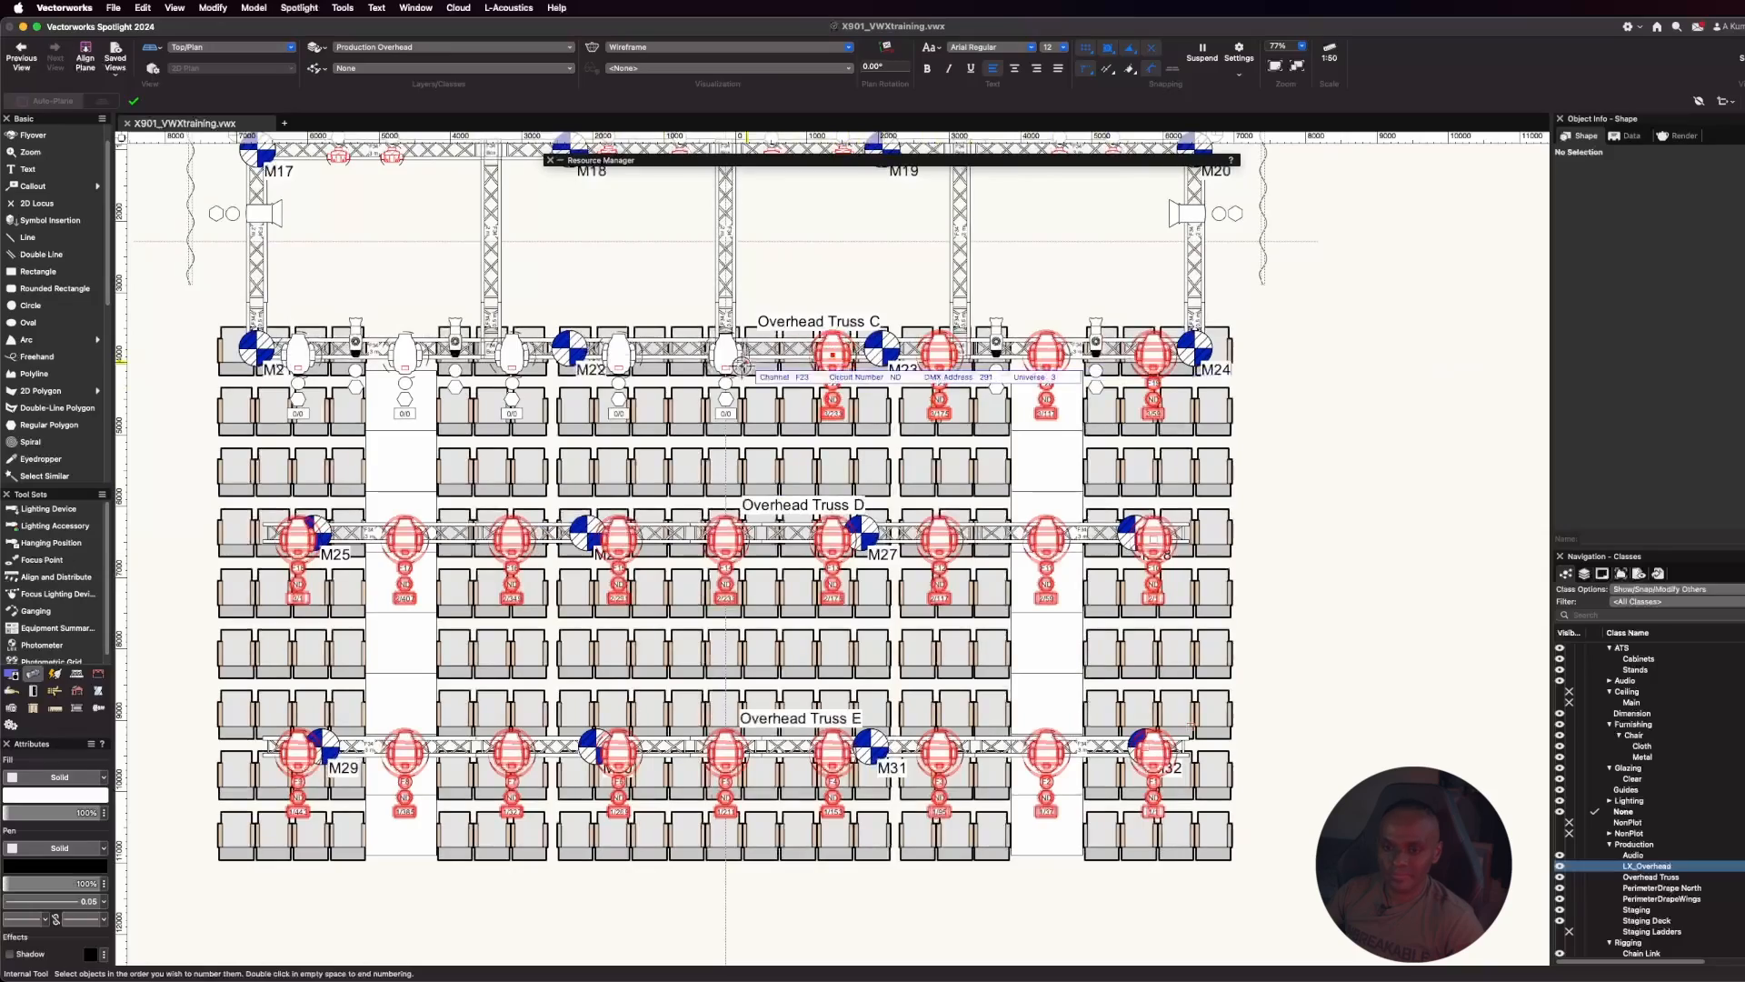
left_click(725, 353)
left_click(619, 352)
left_click(512, 352)
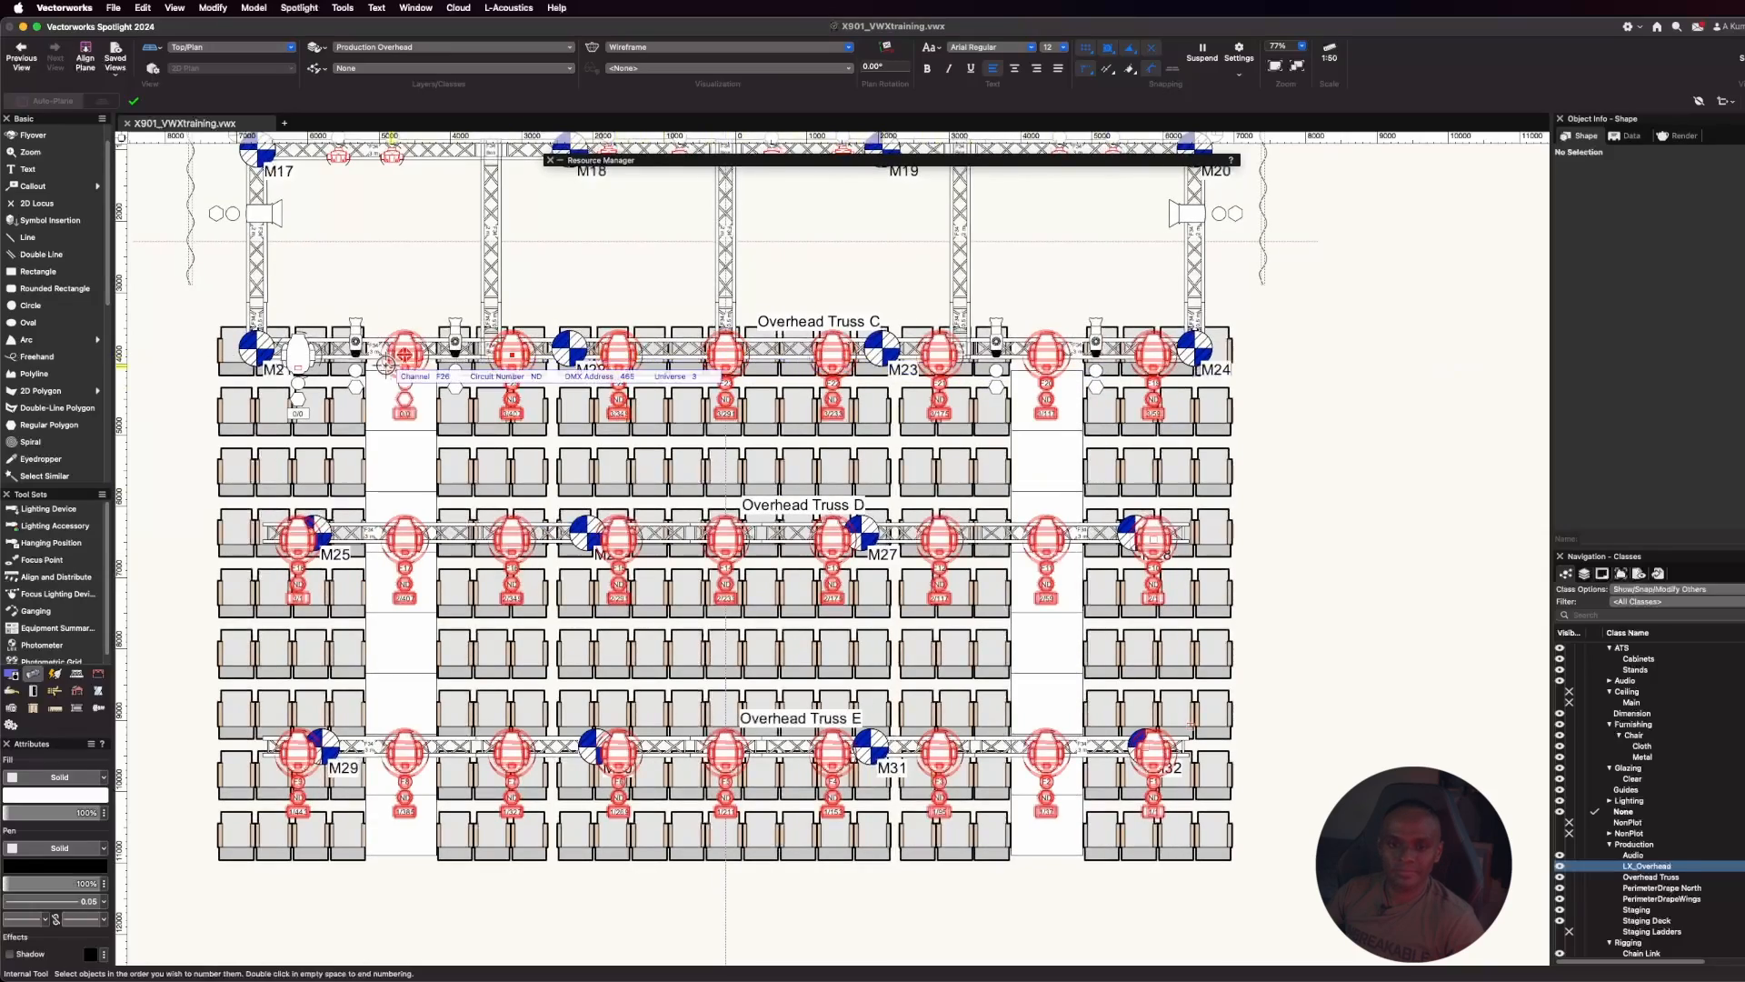
left_click(405, 352)
left_click(306, 364)
scroll(578, 735, "down", 3)
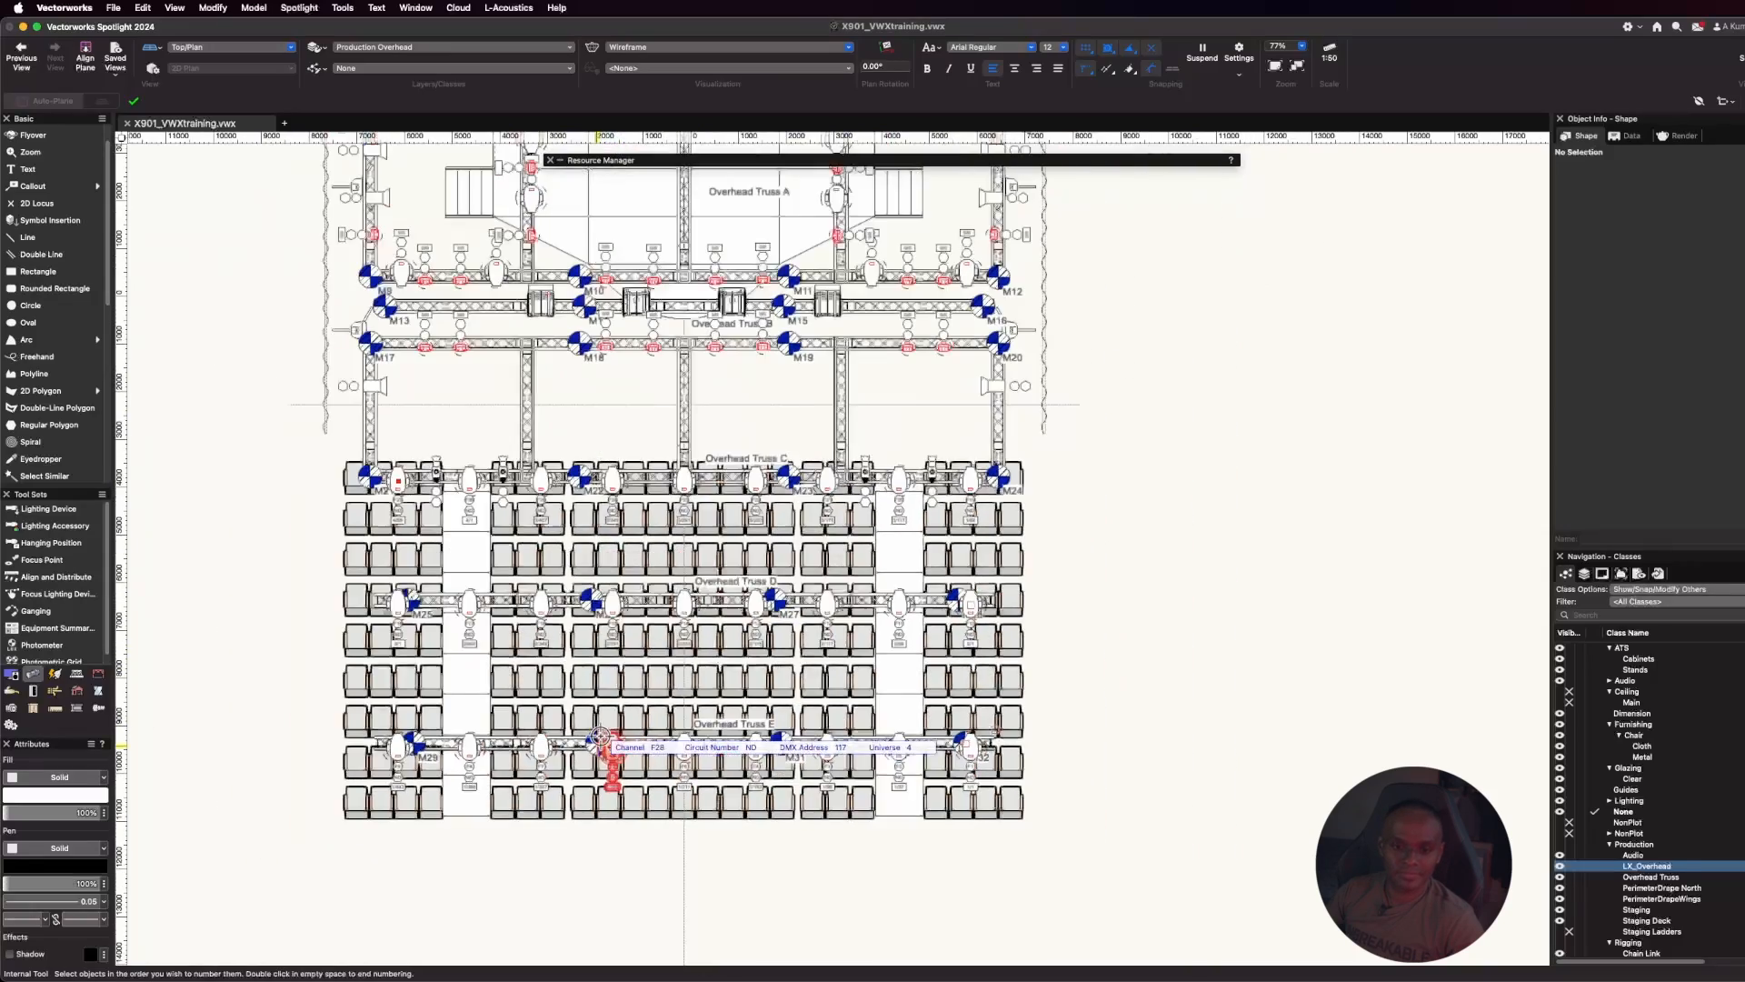
Continue the numbering along the four large fixtures on Overhead Truss A's front edge, from the M12 end to the M9 end
scroll(755, 357, "up", 3)
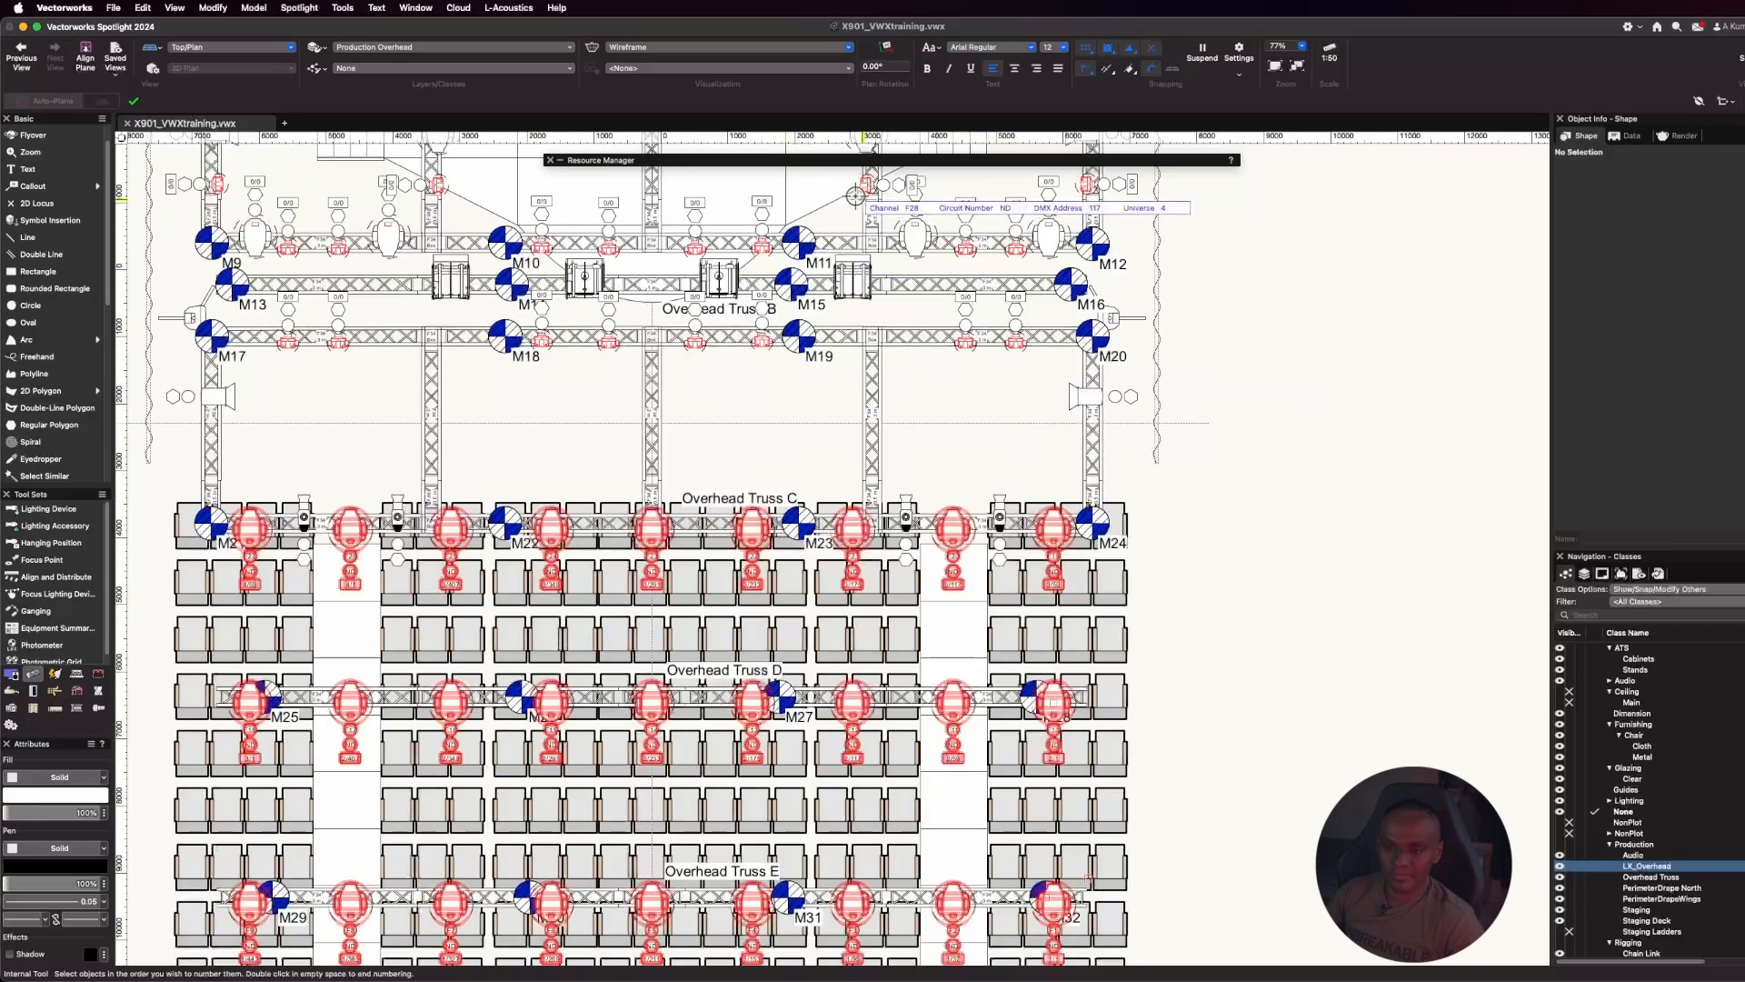
scroll(831, 509, "down", 2)
scroll(832, 246, "down", 2)
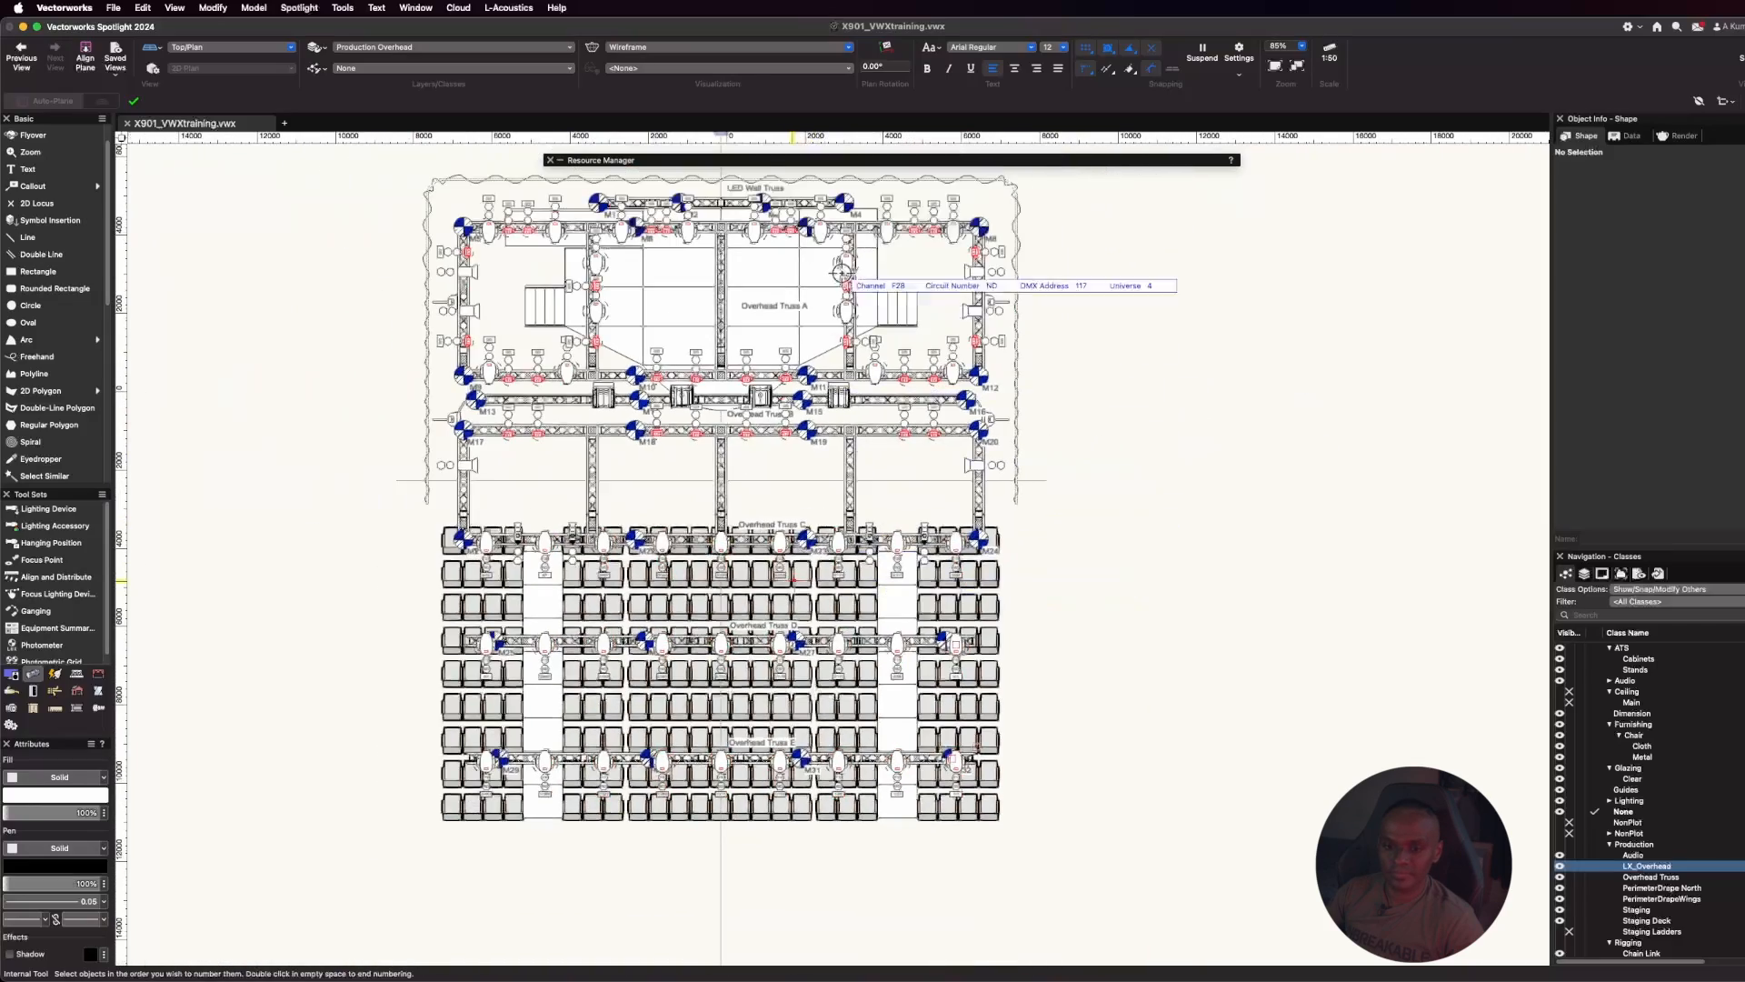
scroll(850, 250, "up", 2)
scroll(853, 250, "up", 1)
left_click(989, 412)
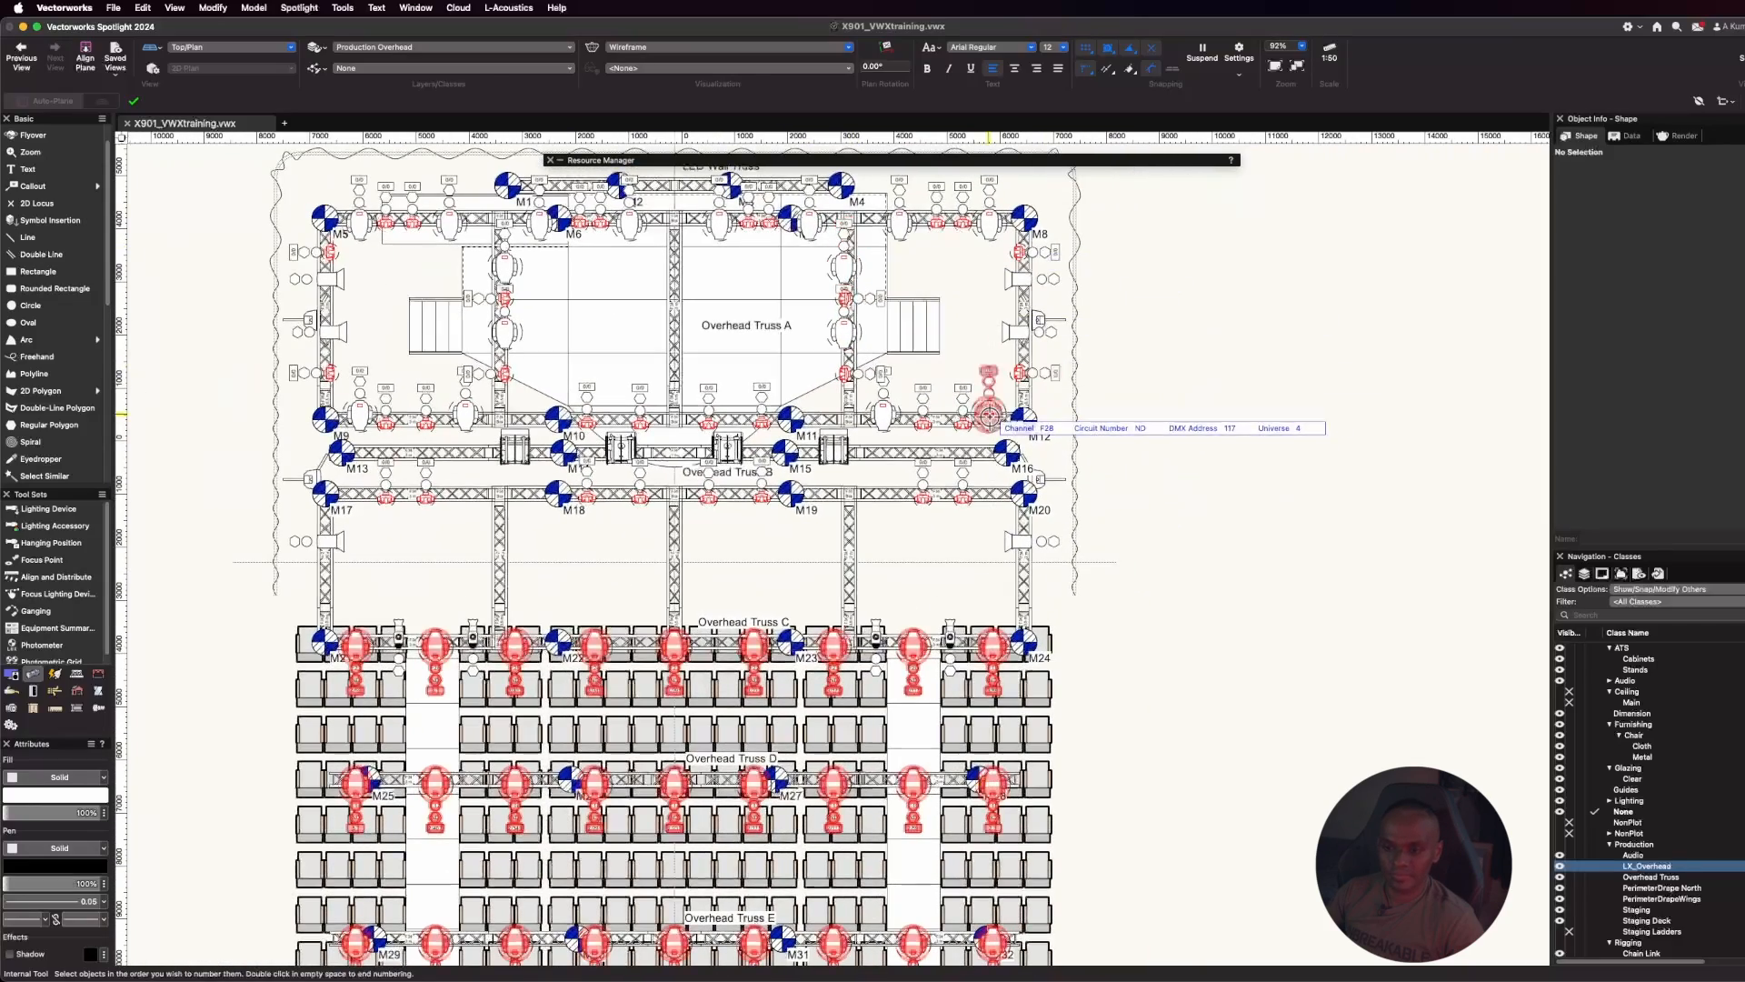
left_click(882, 412)
left_click(465, 411)
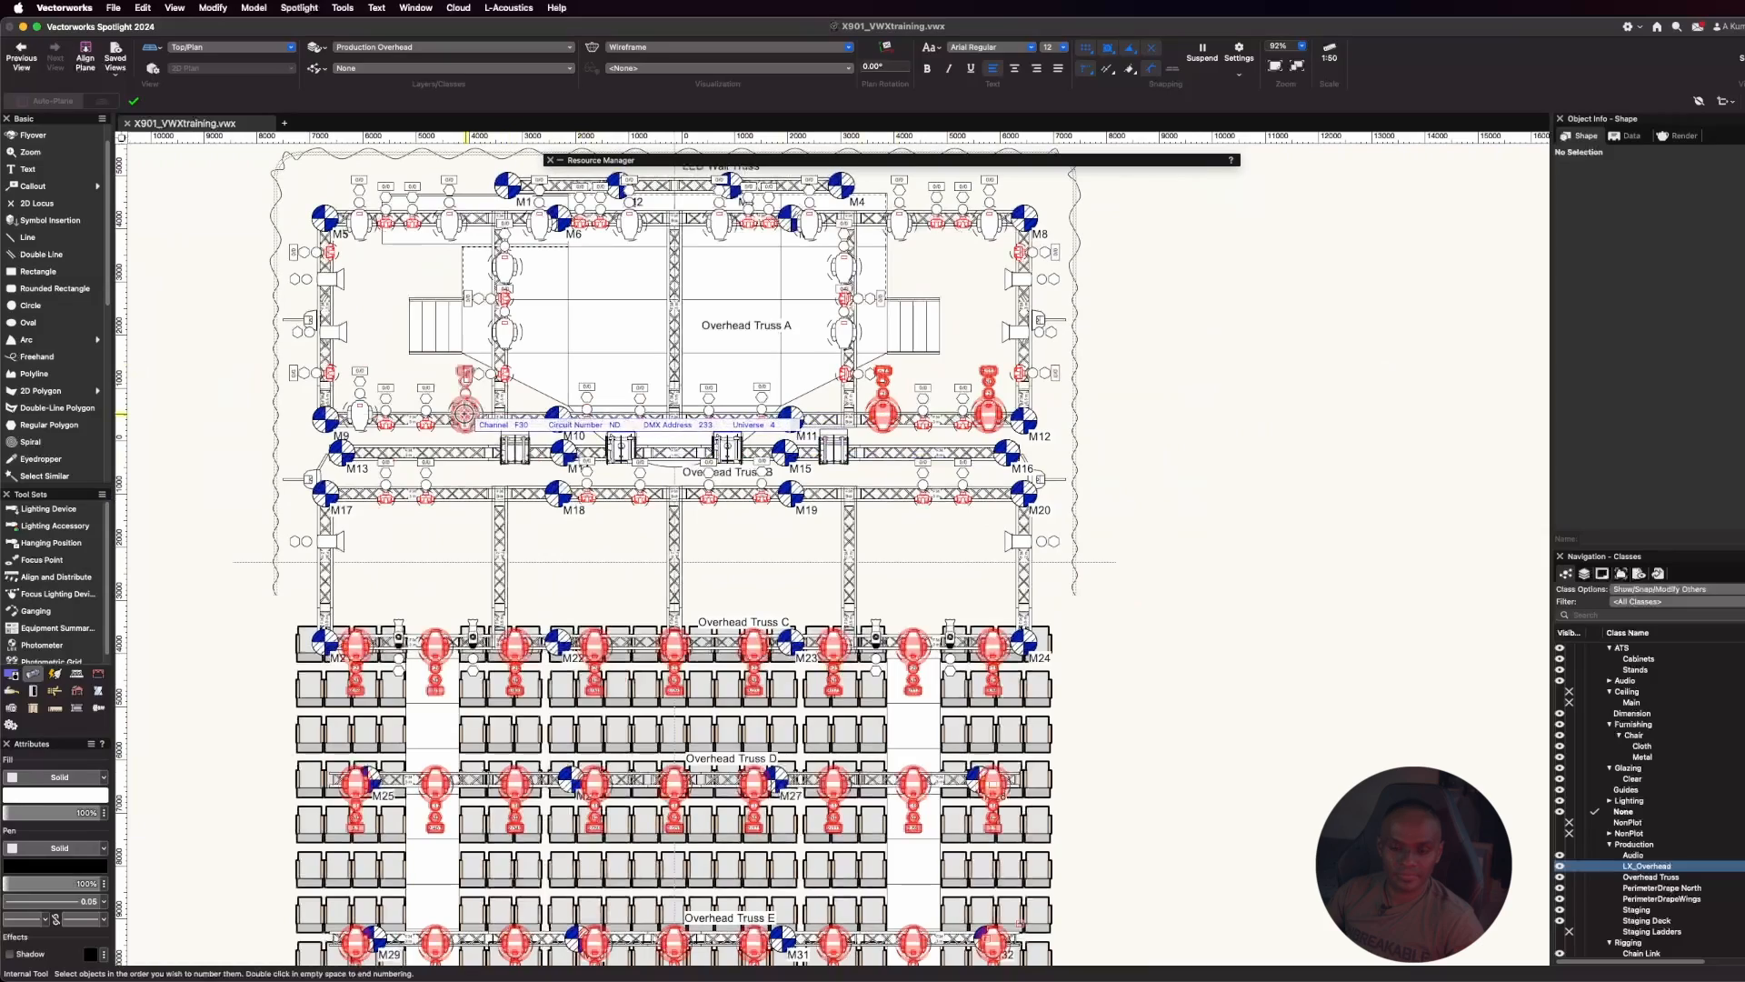
left_click(365, 416)
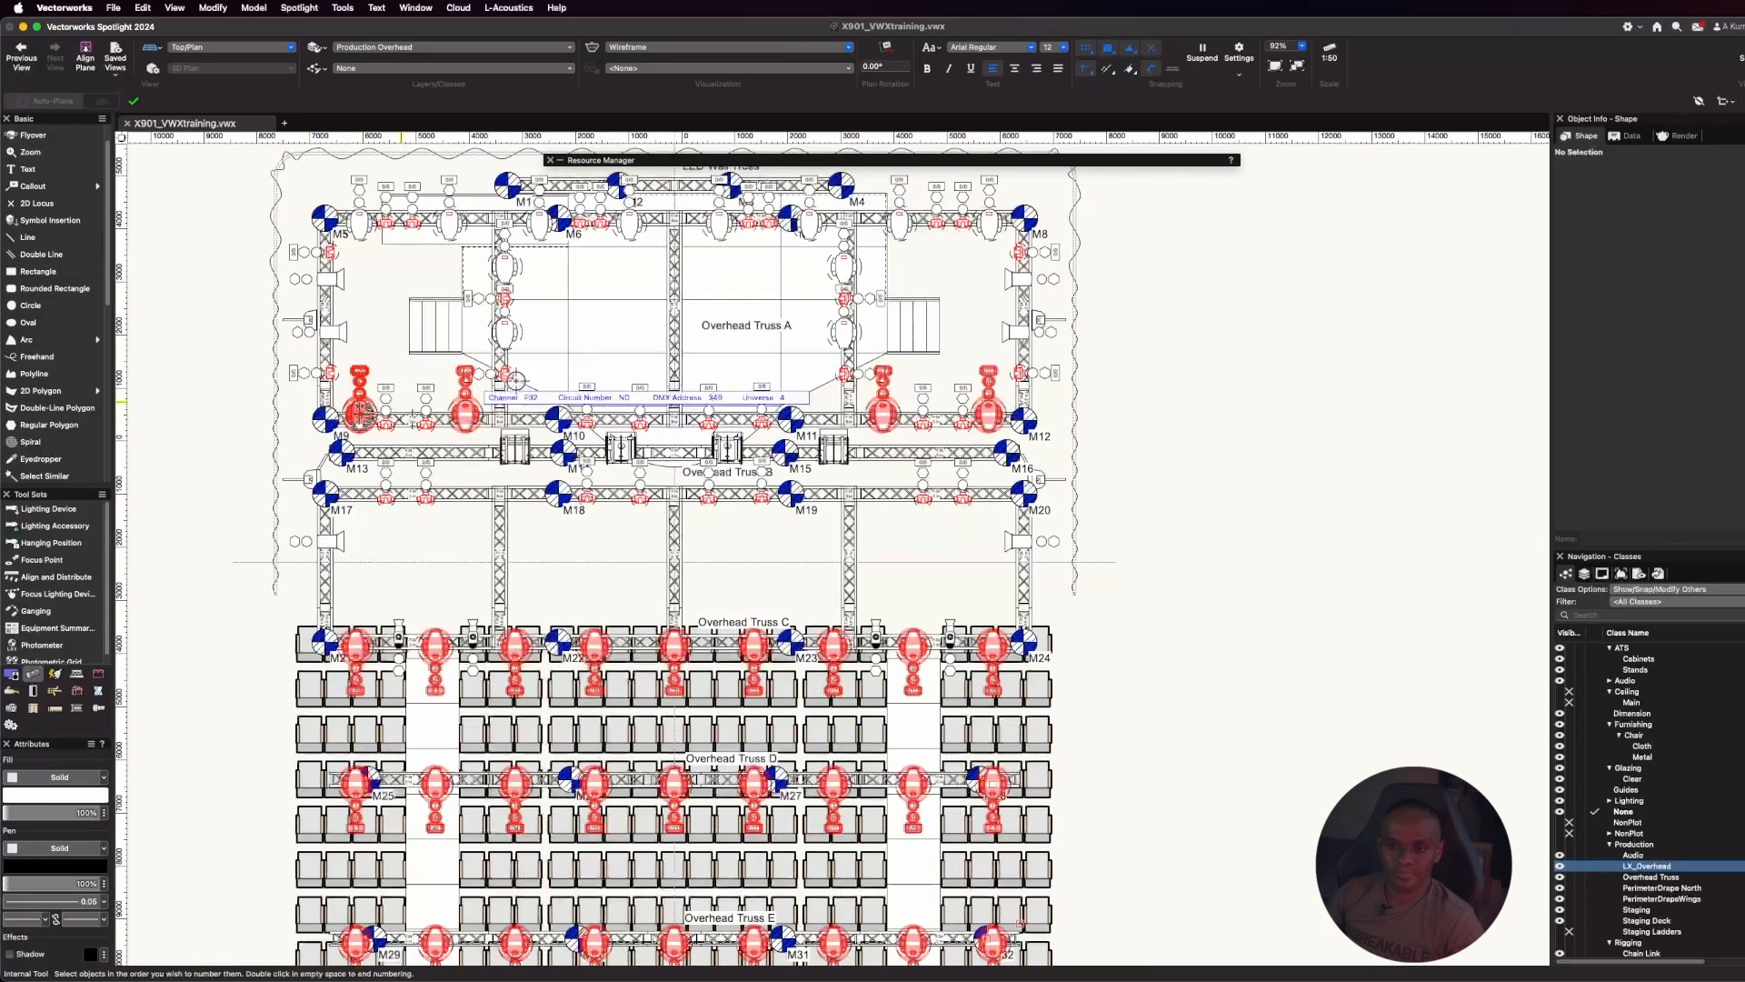
Number the four large fixtures on Overhead Truss A's two inner cross trusses, alternating between them from front to back
left_click(843, 330)
left_click(509, 330)
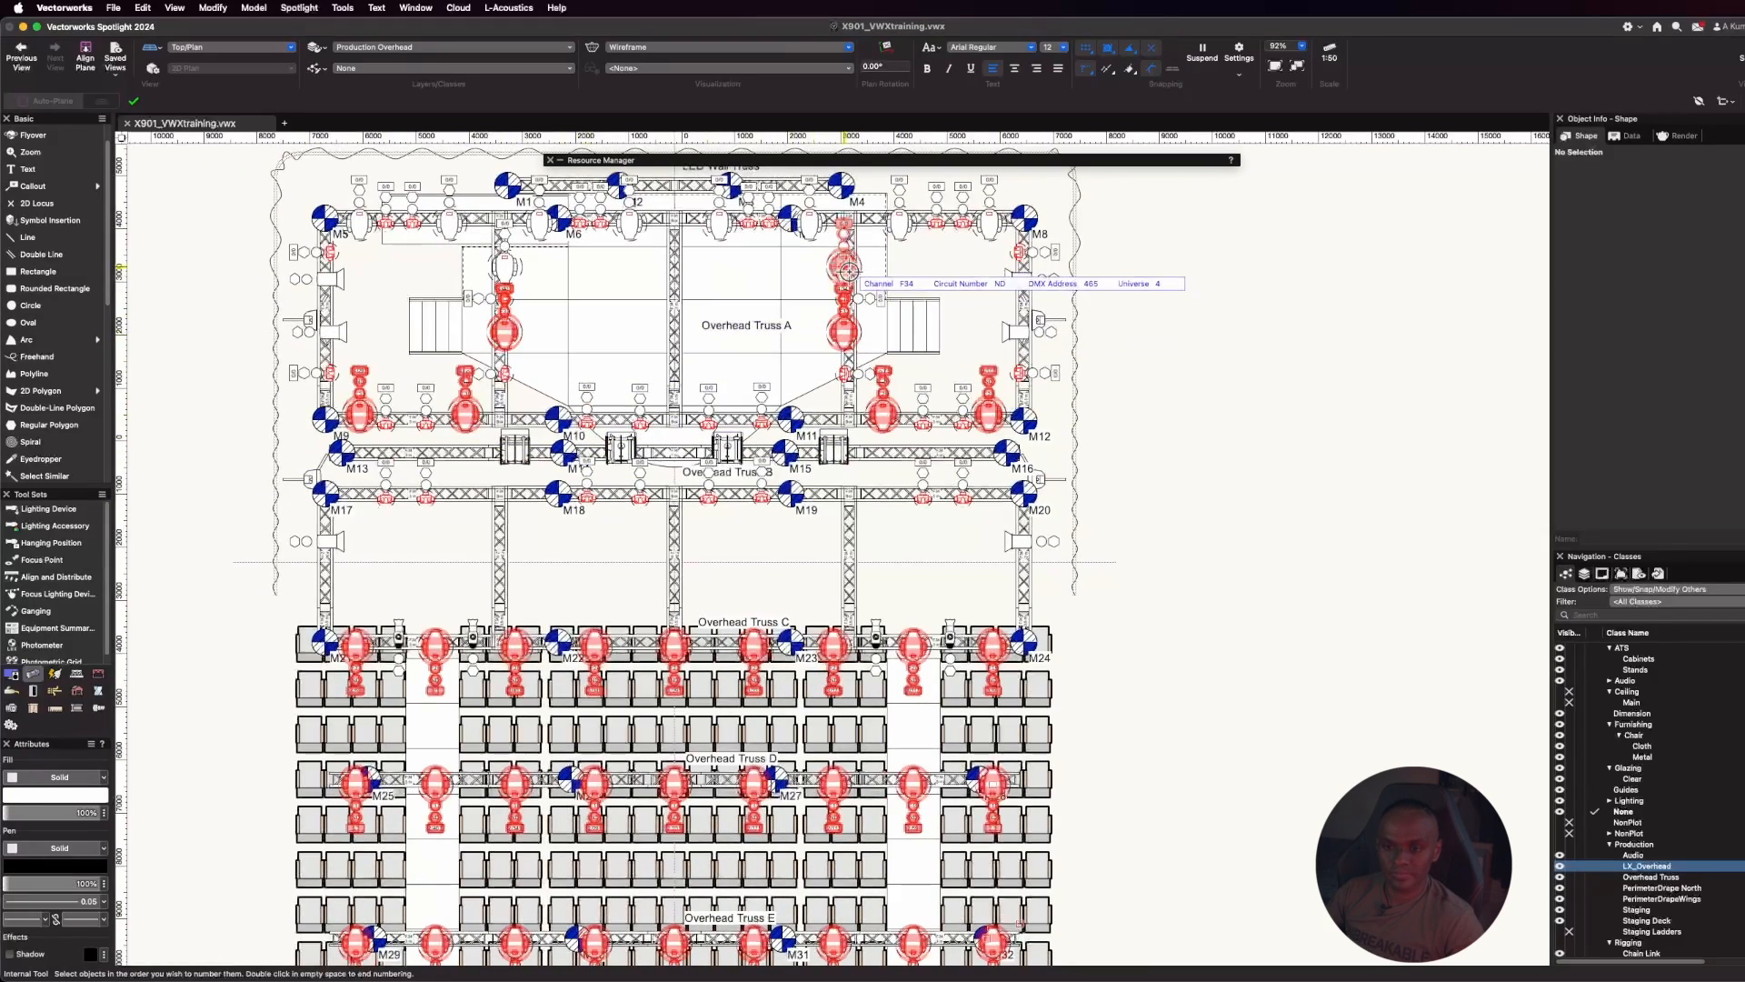
left_click(845, 271)
left_click(511, 267)
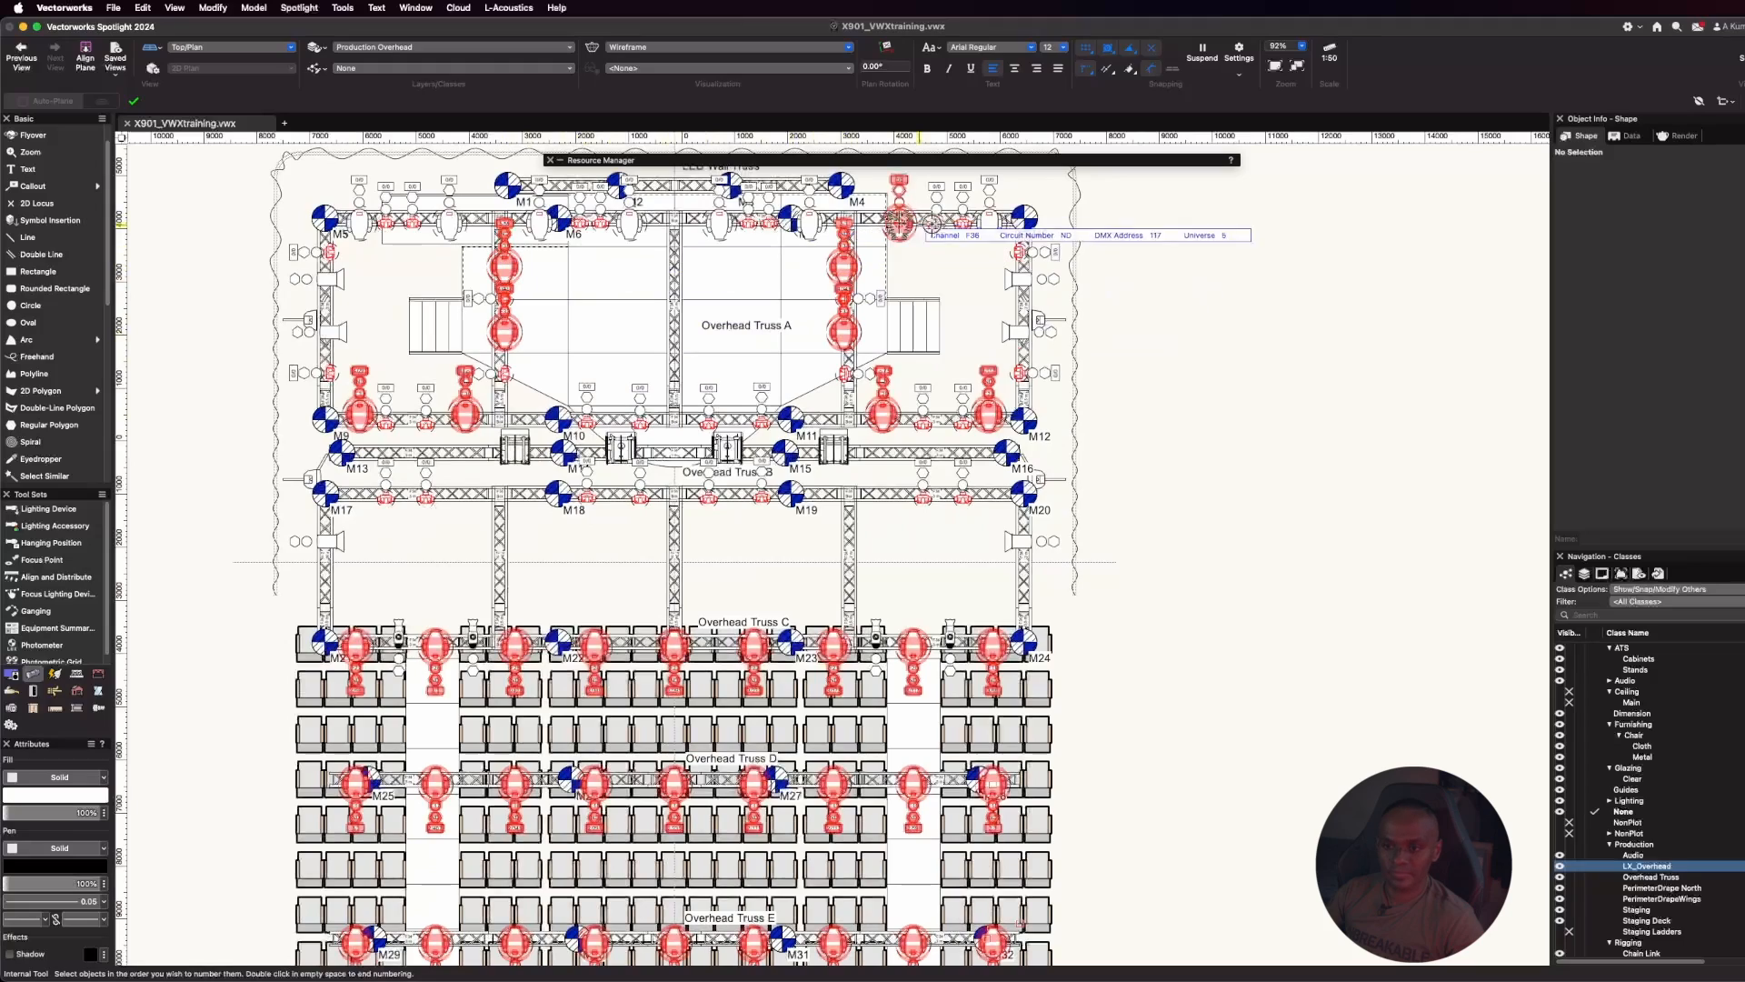
Number the eight large fixtures along Overhead Truss A's rear edge from M8 to M5, and finish the numbering run
left_click(991, 221)
left_click(899, 221)
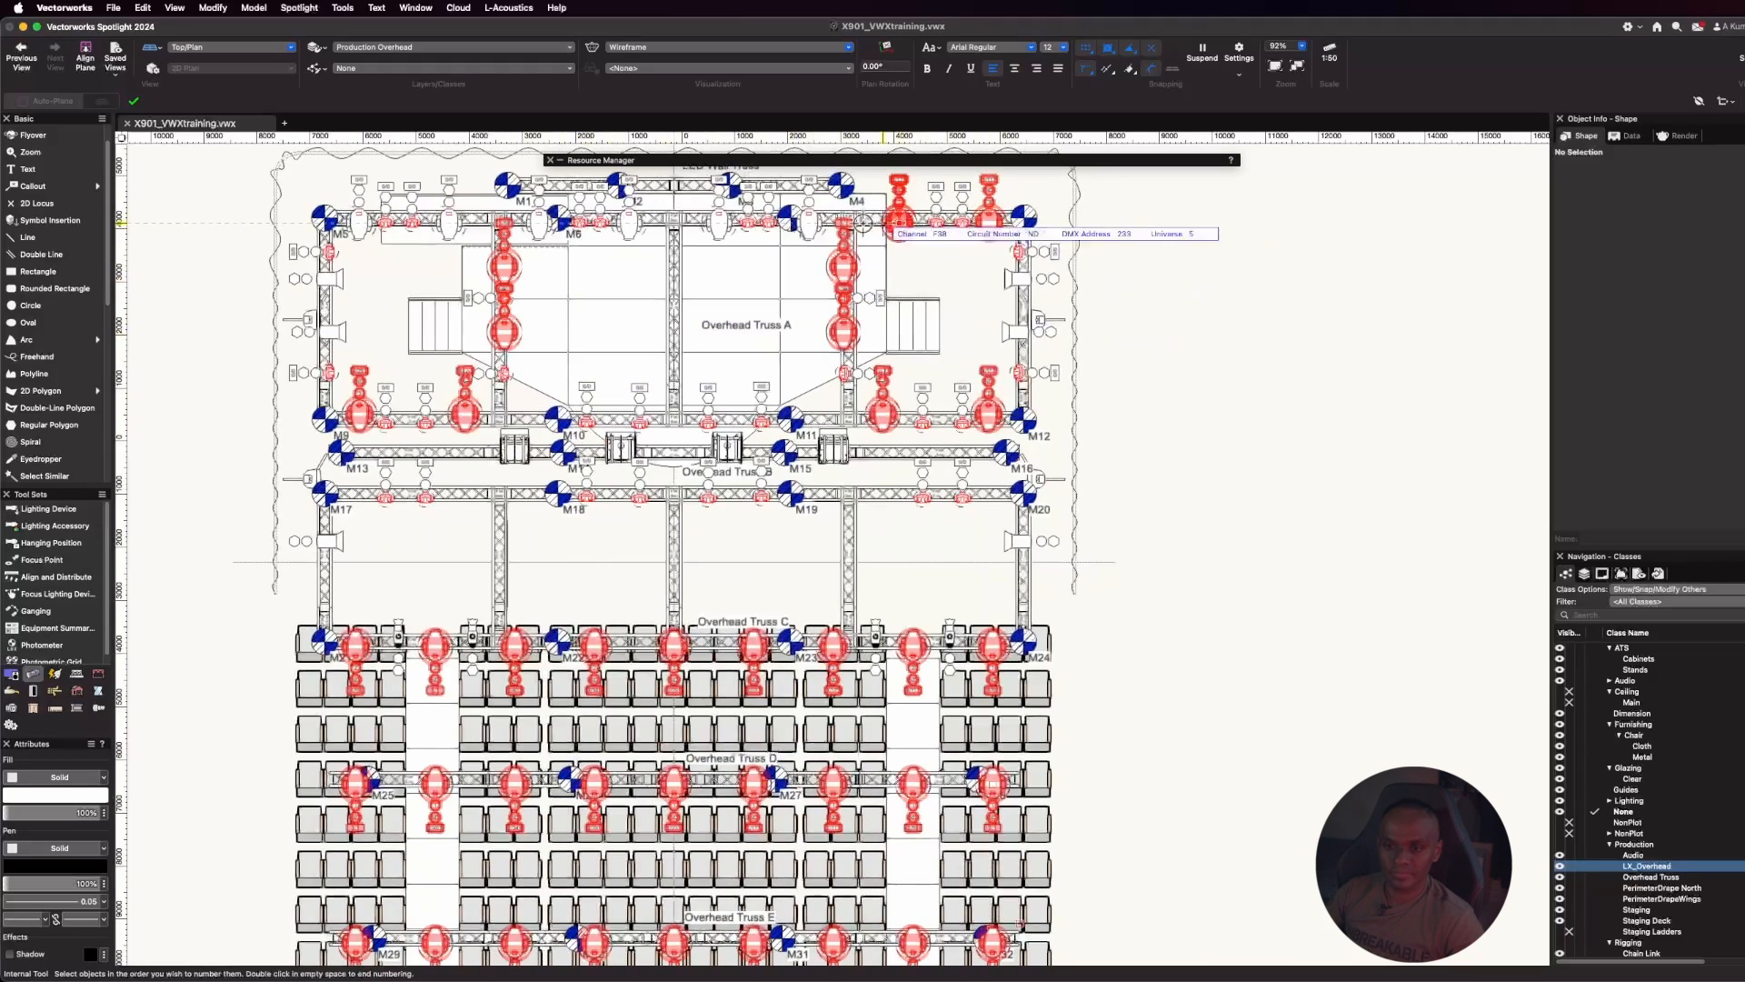
left_click(809, 221)
left_click(719, 220)
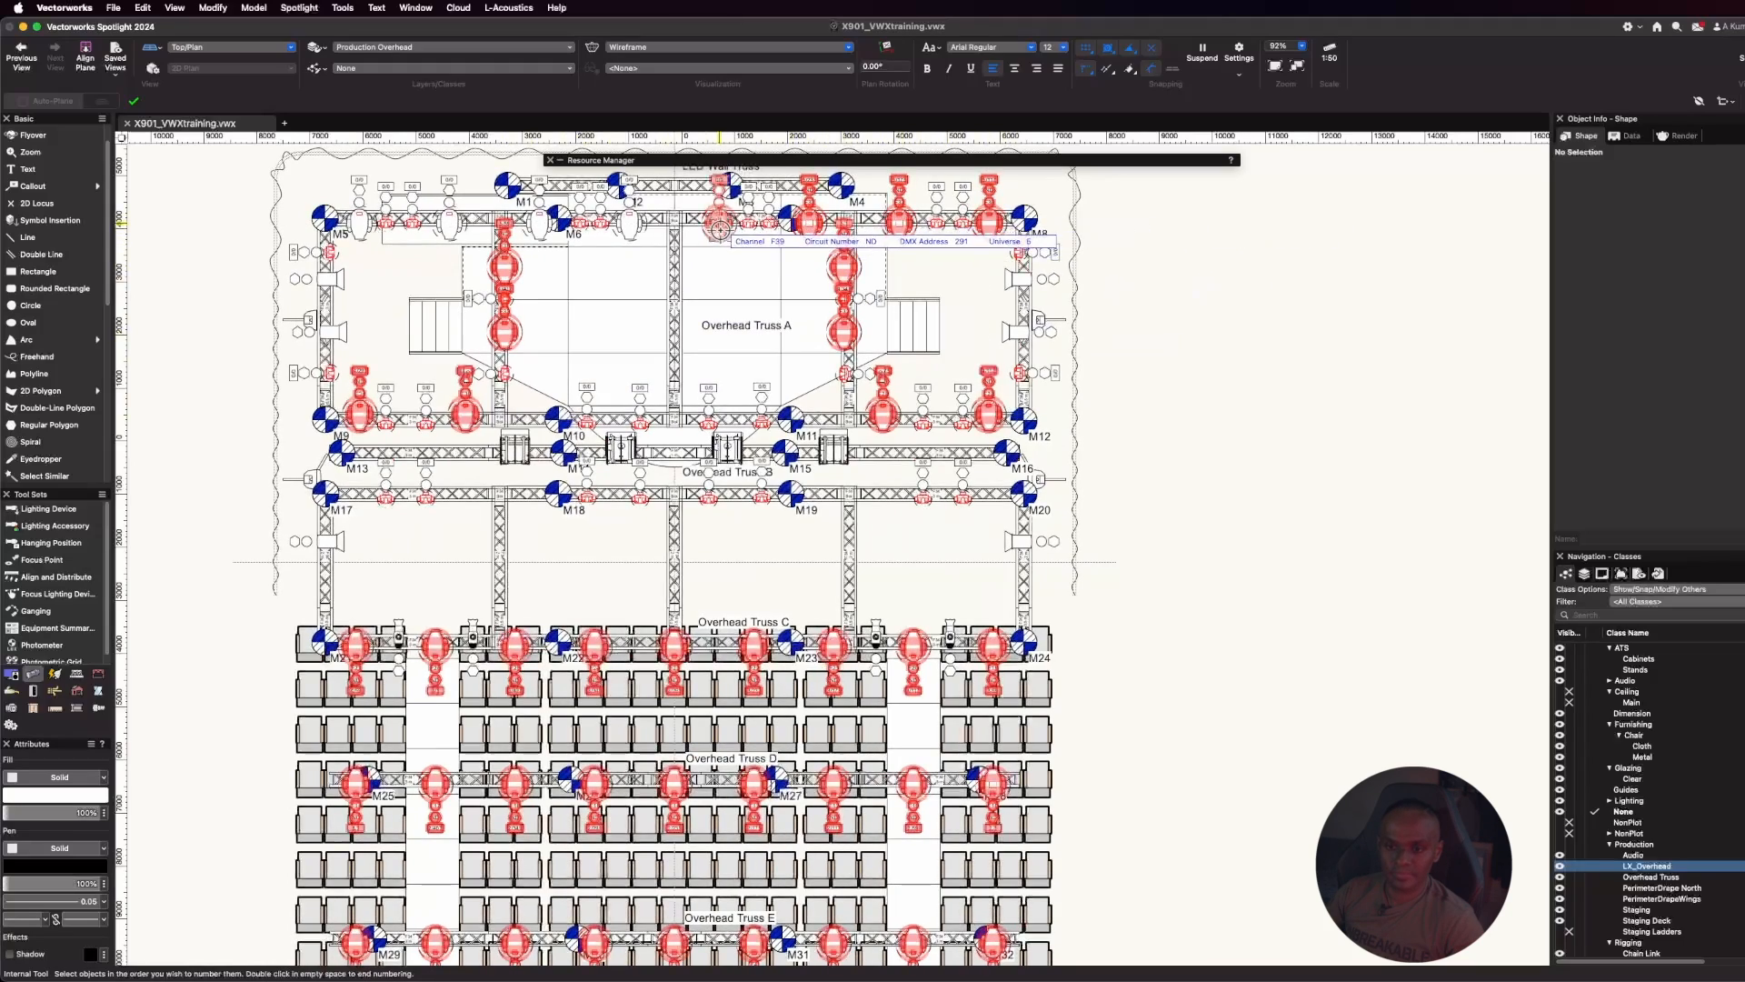
left_click(629, 221)
left_click(540, 223)
left_click(449, 221)
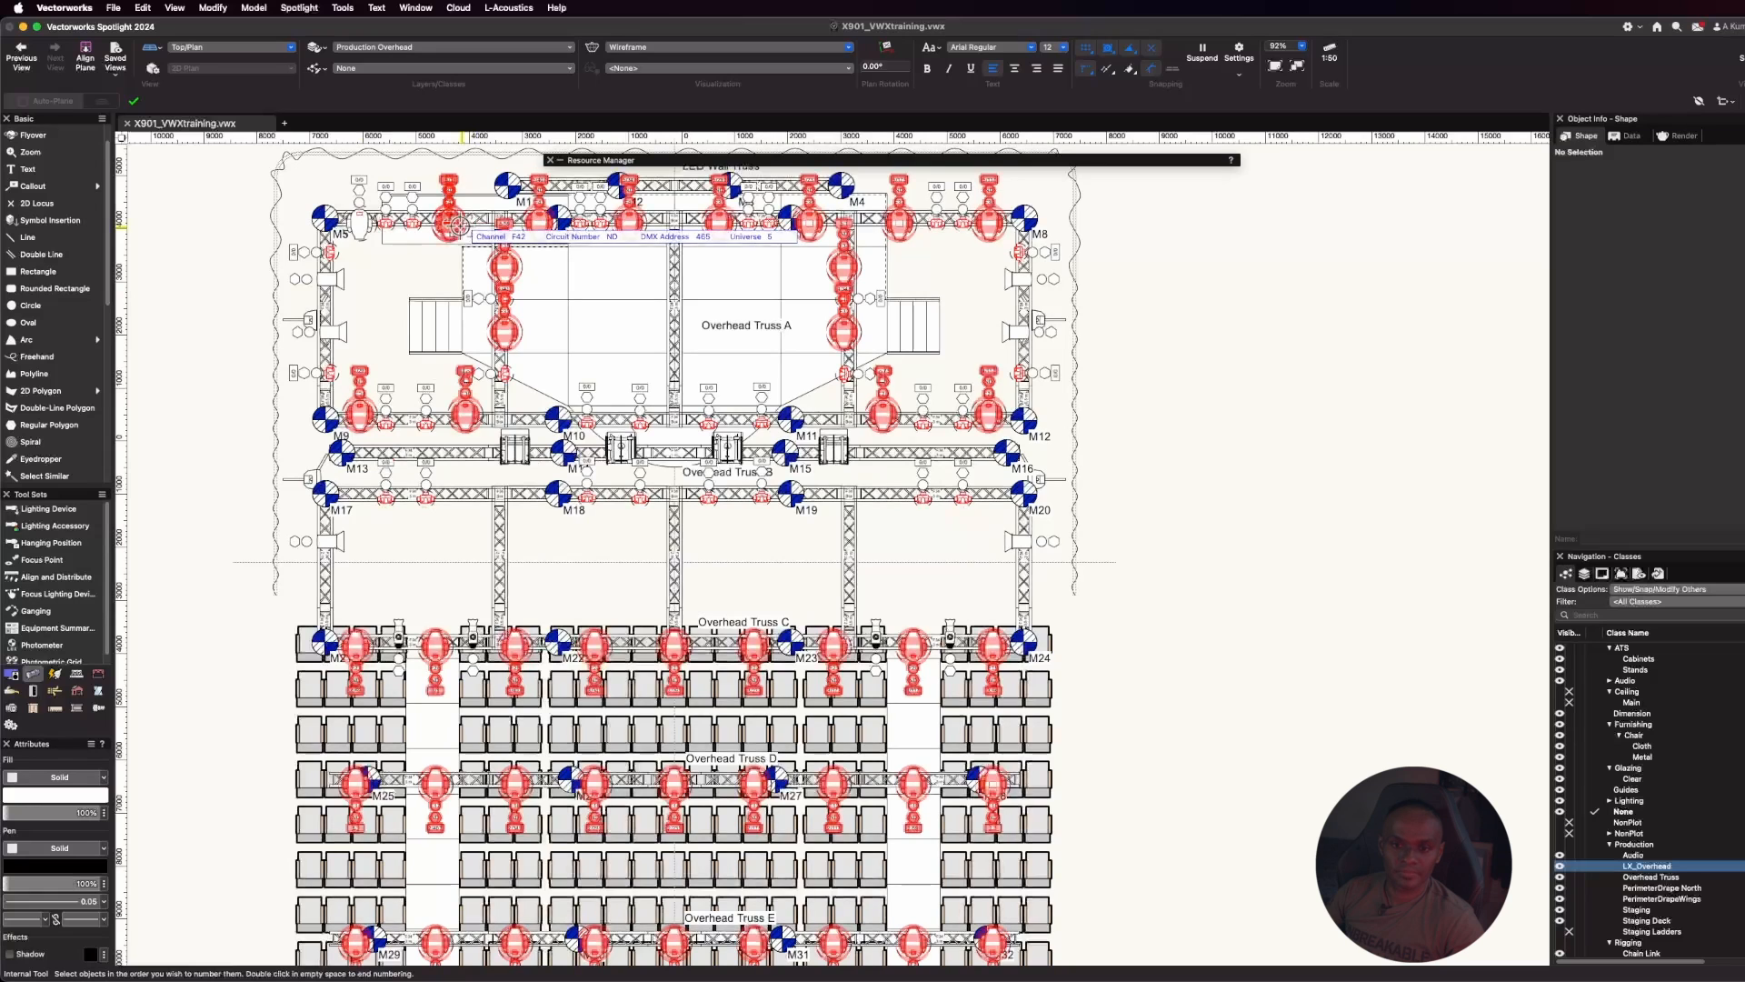
left_click(354, 223)
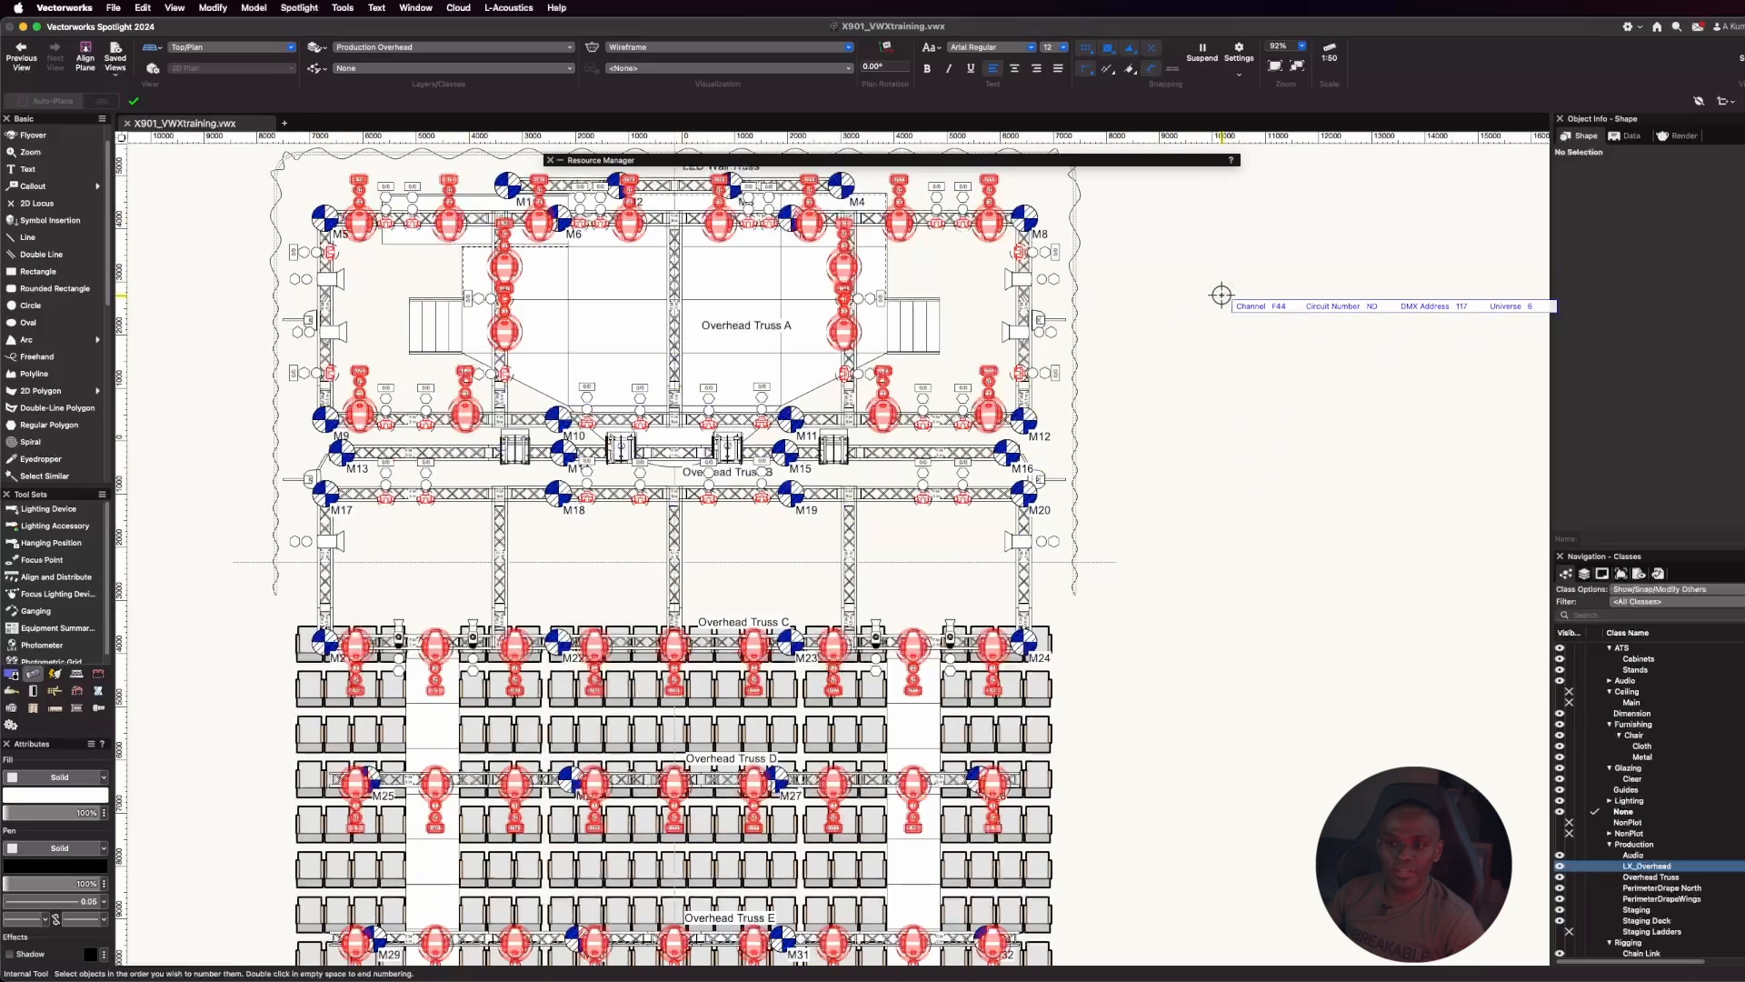
double_click(1221, 295)
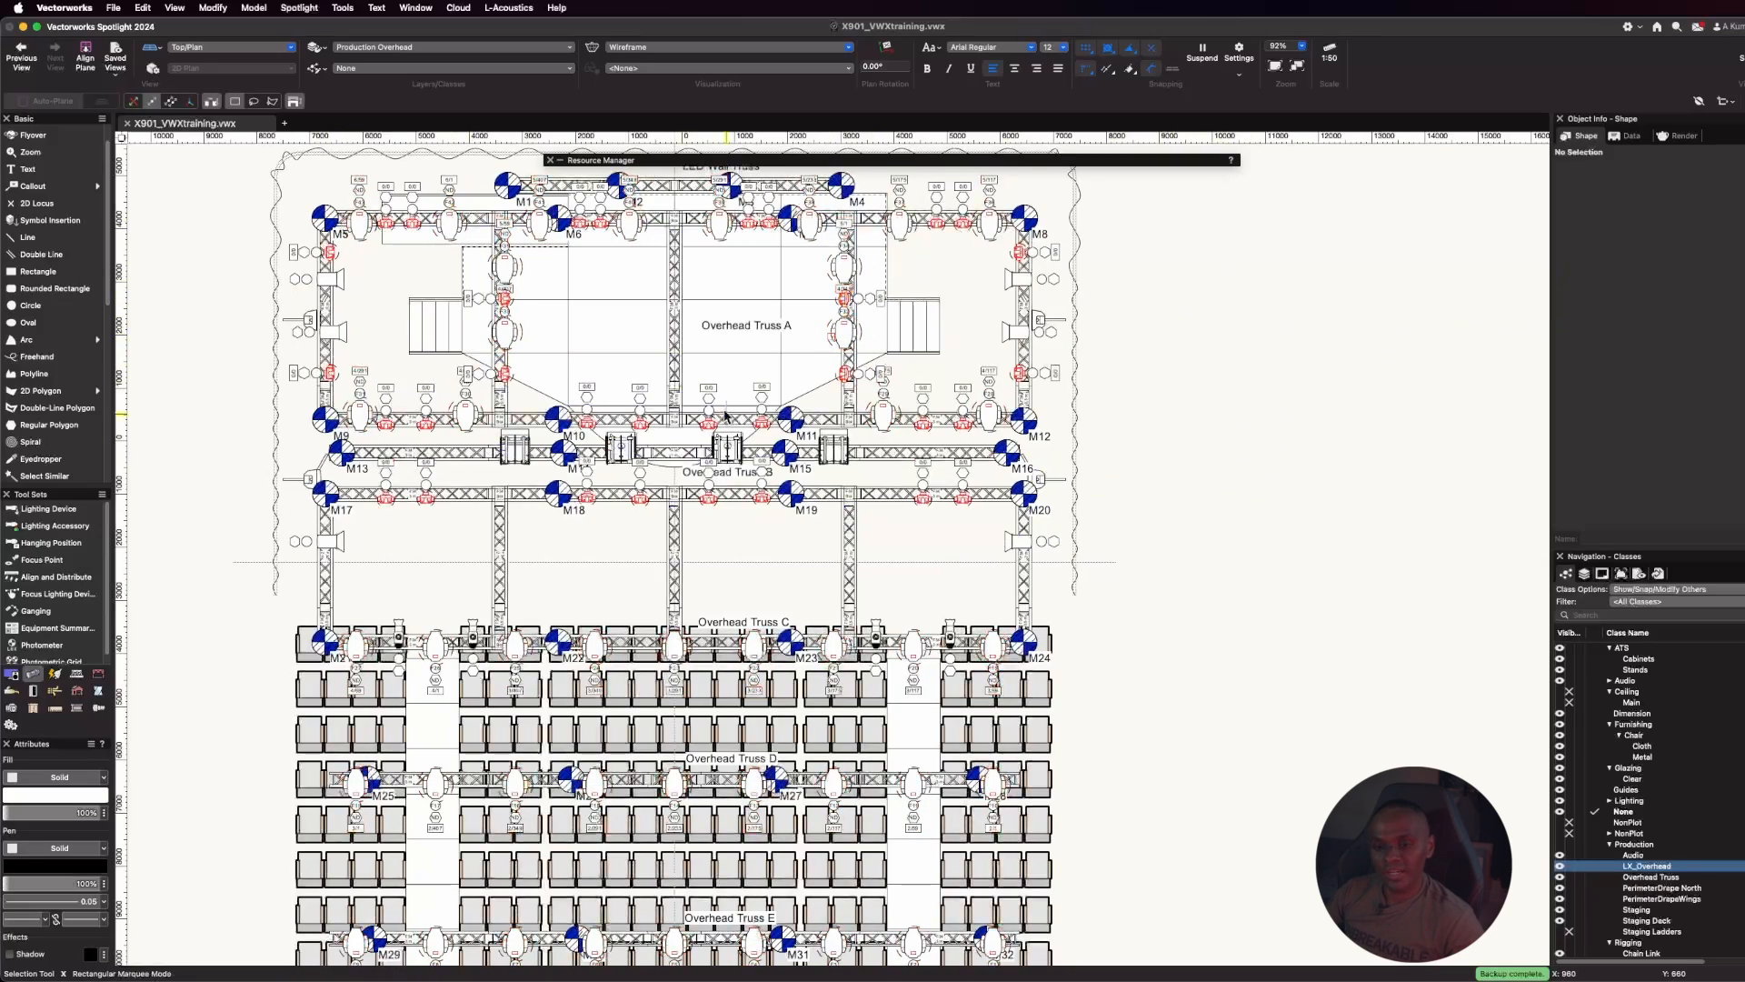
Examine the filled-in labels on the numbered fixtures of Overhead Truss A and find the fixtures still lacking numbers
scroll(972, 625, "down", 3)
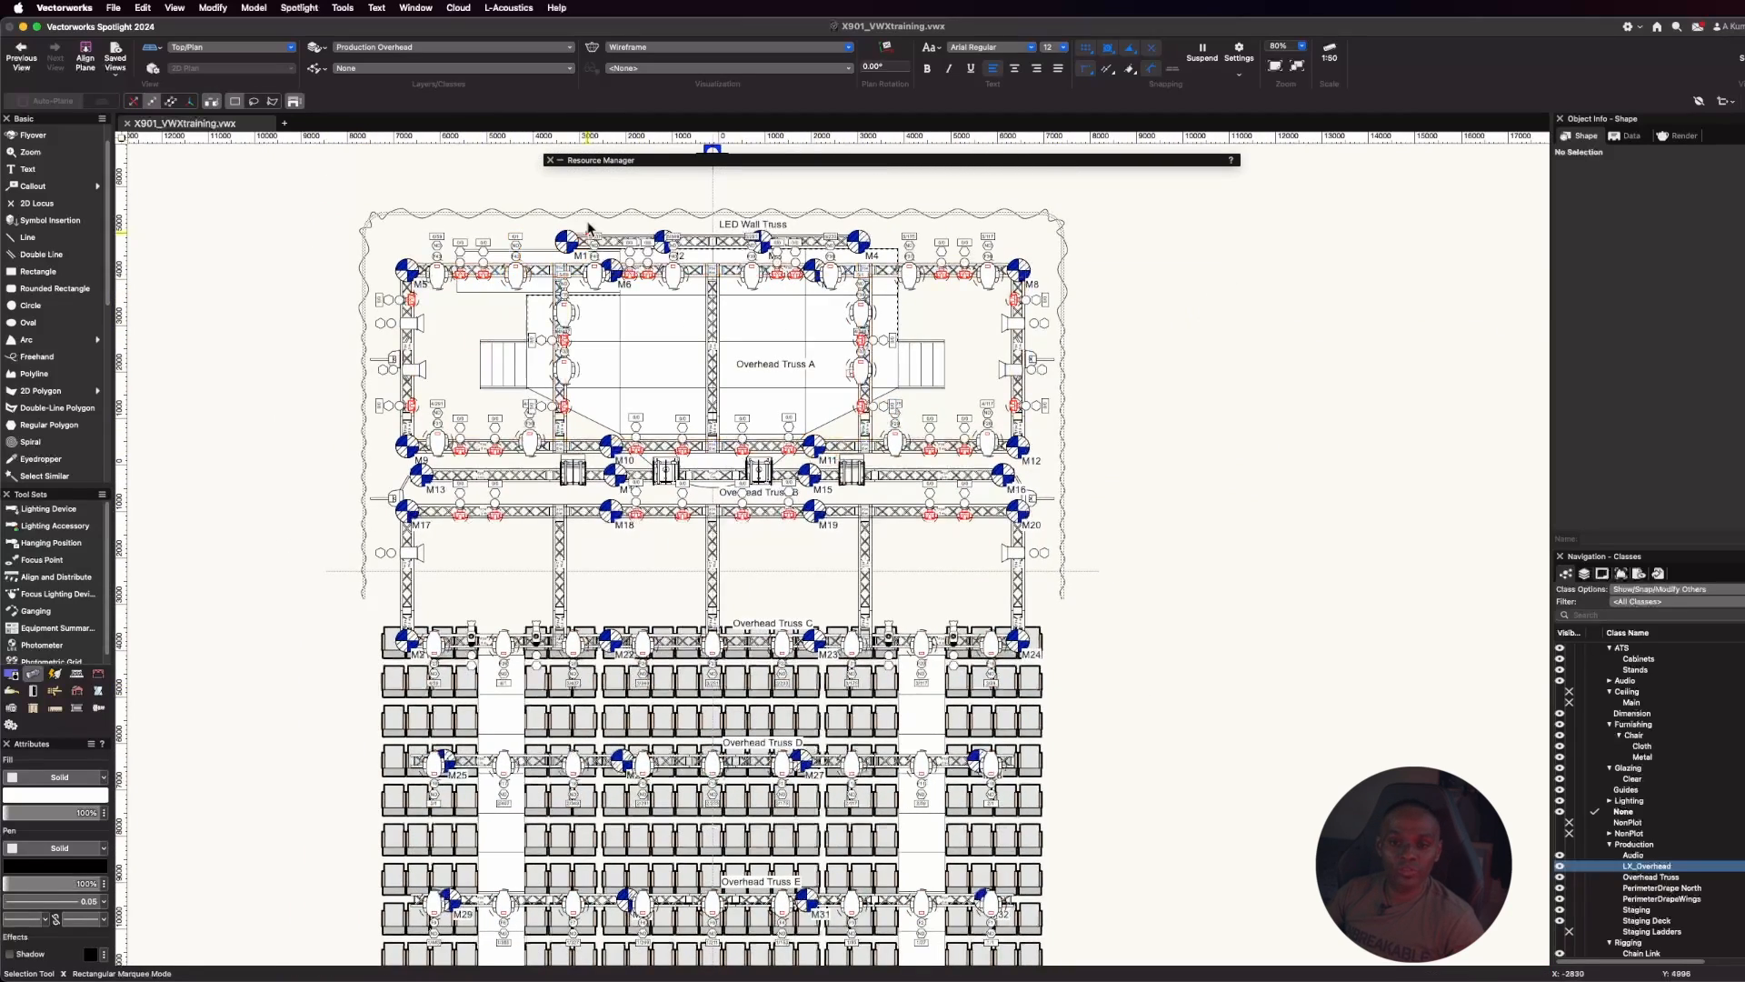
scroll(448, 263, "up", 5)
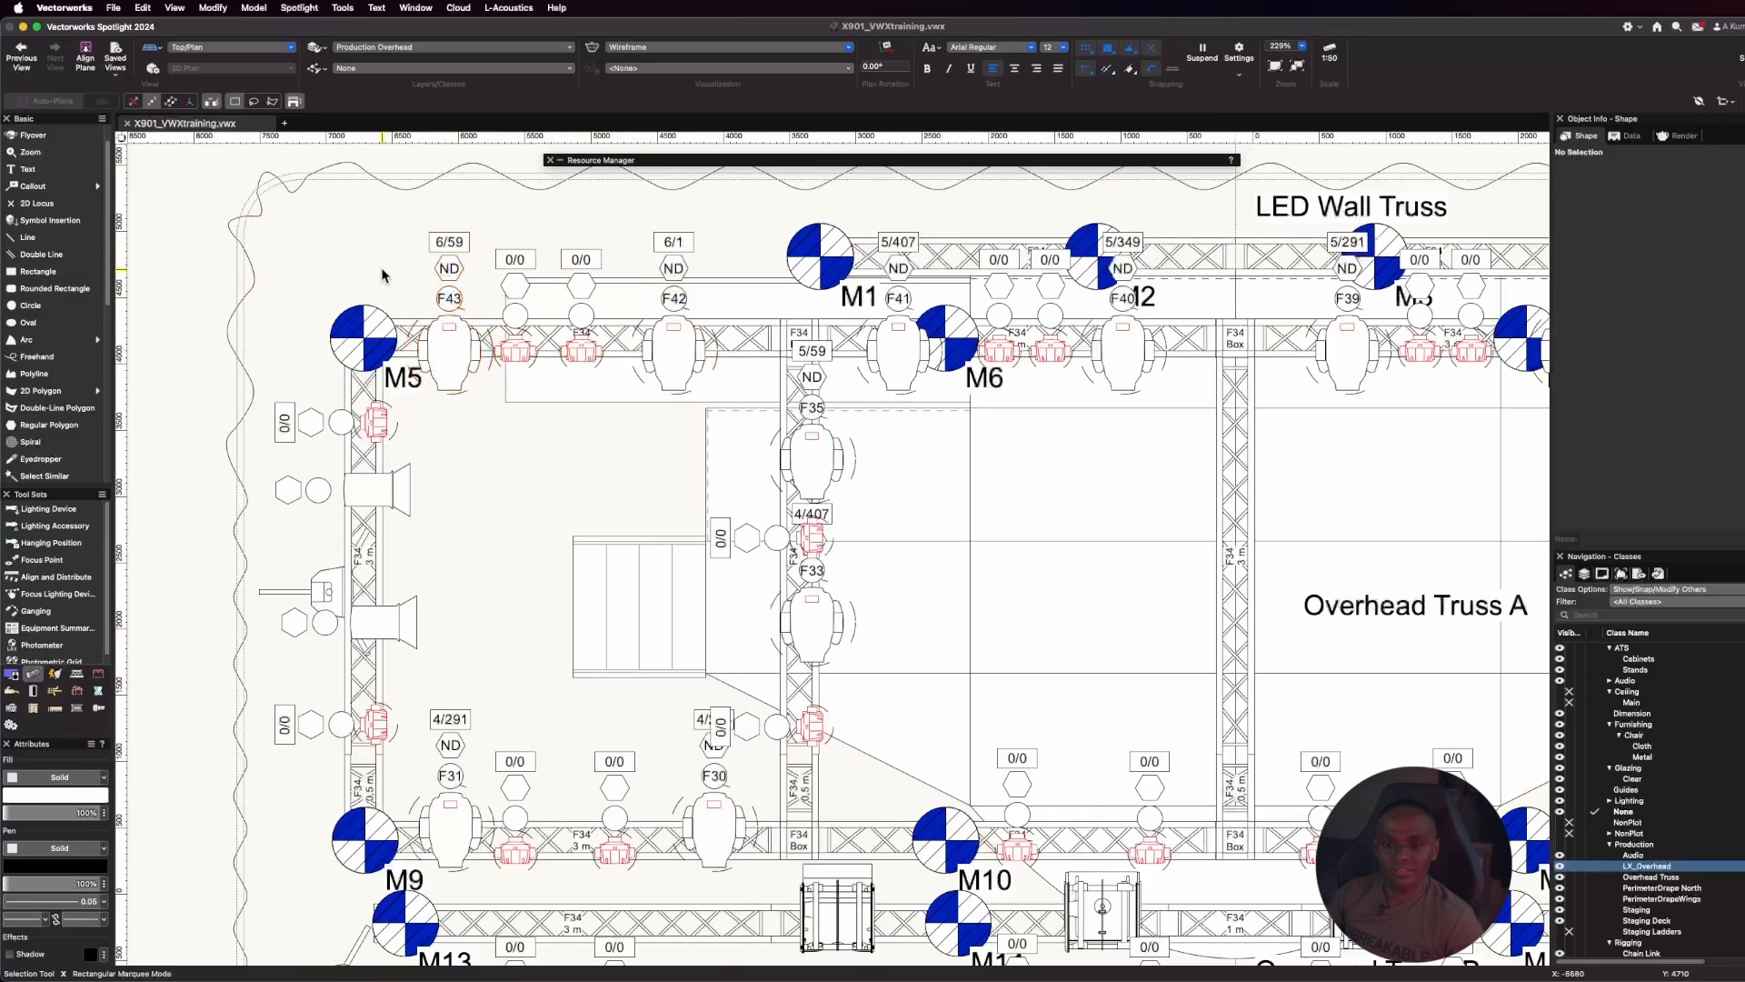
scroll(481, 314, "down", 3)
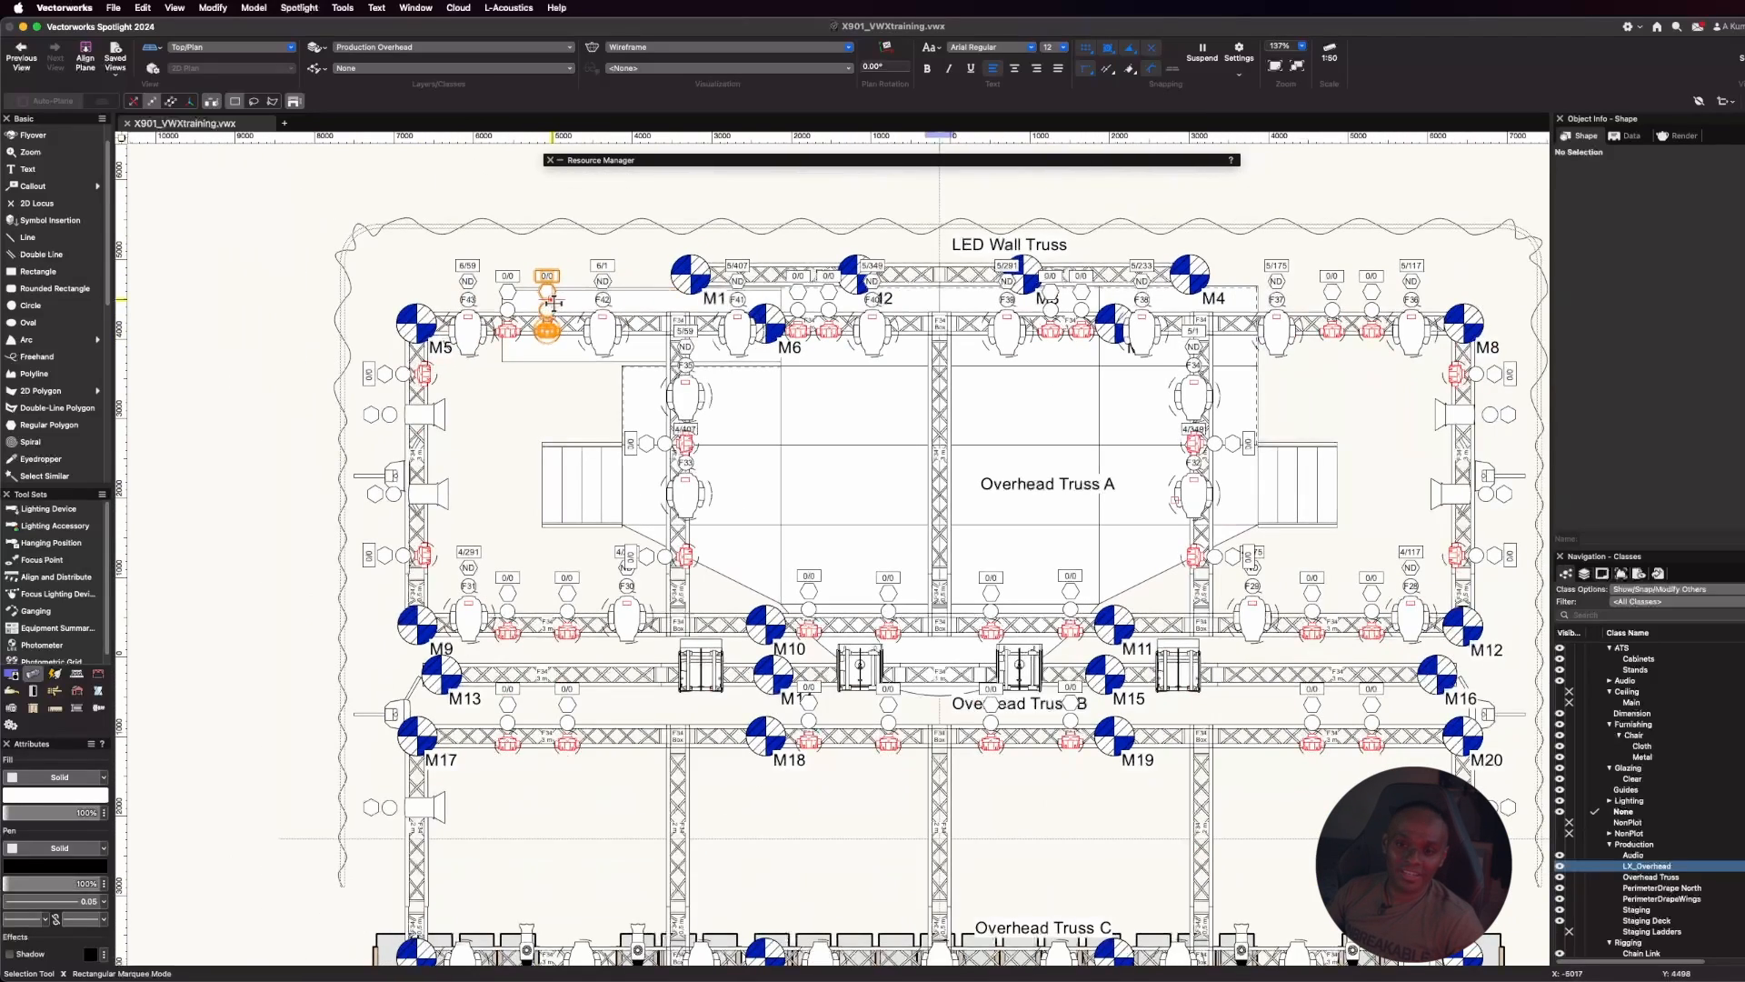
scroll(550, 307, "down", 1)
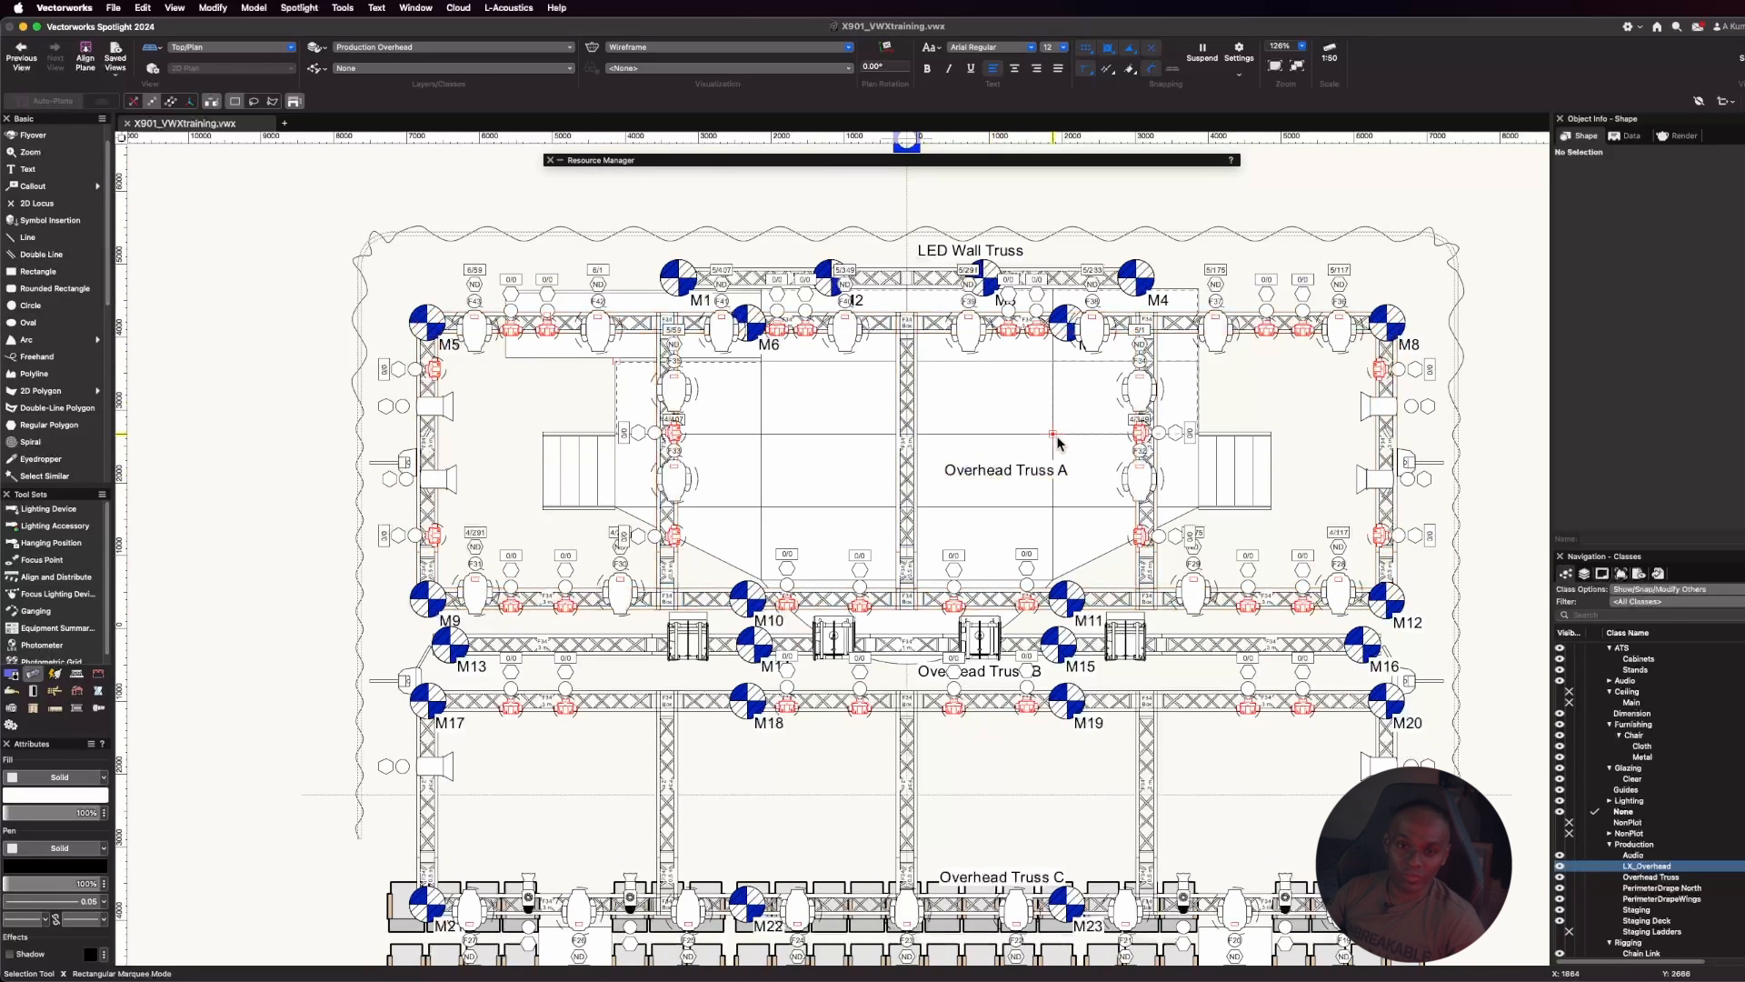
scroll(1027, 463, "down", 1)
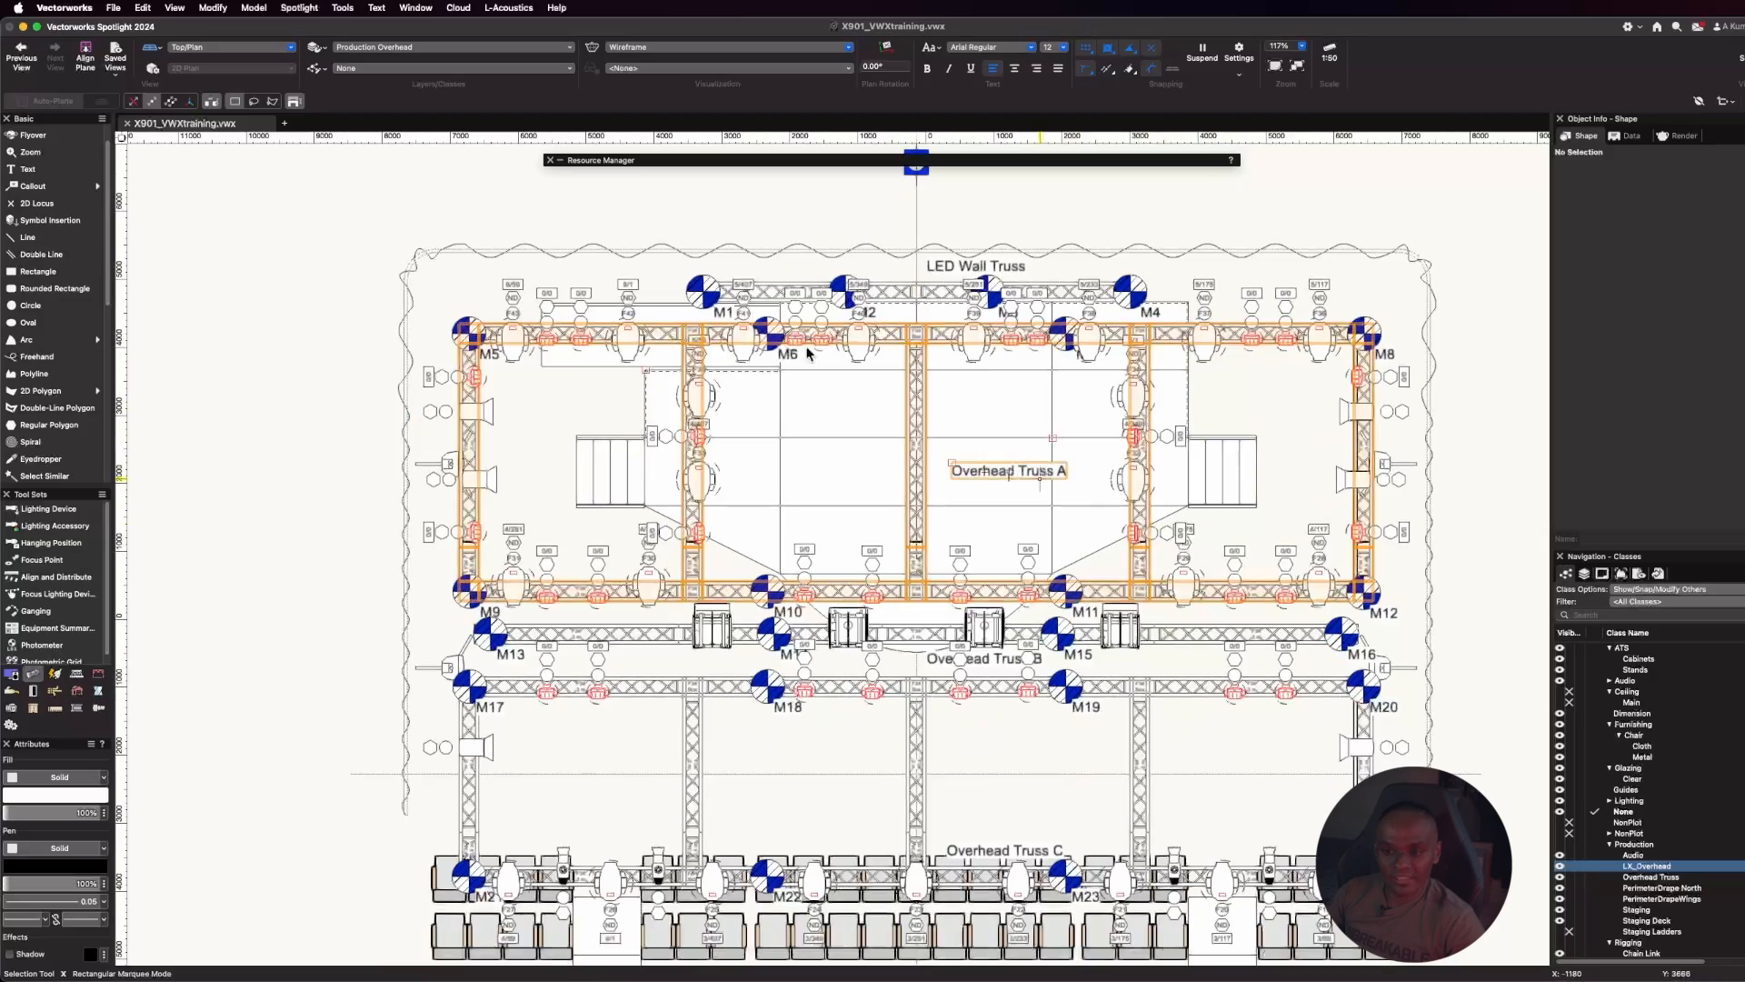
scroll(1305, 700, "up", 1)
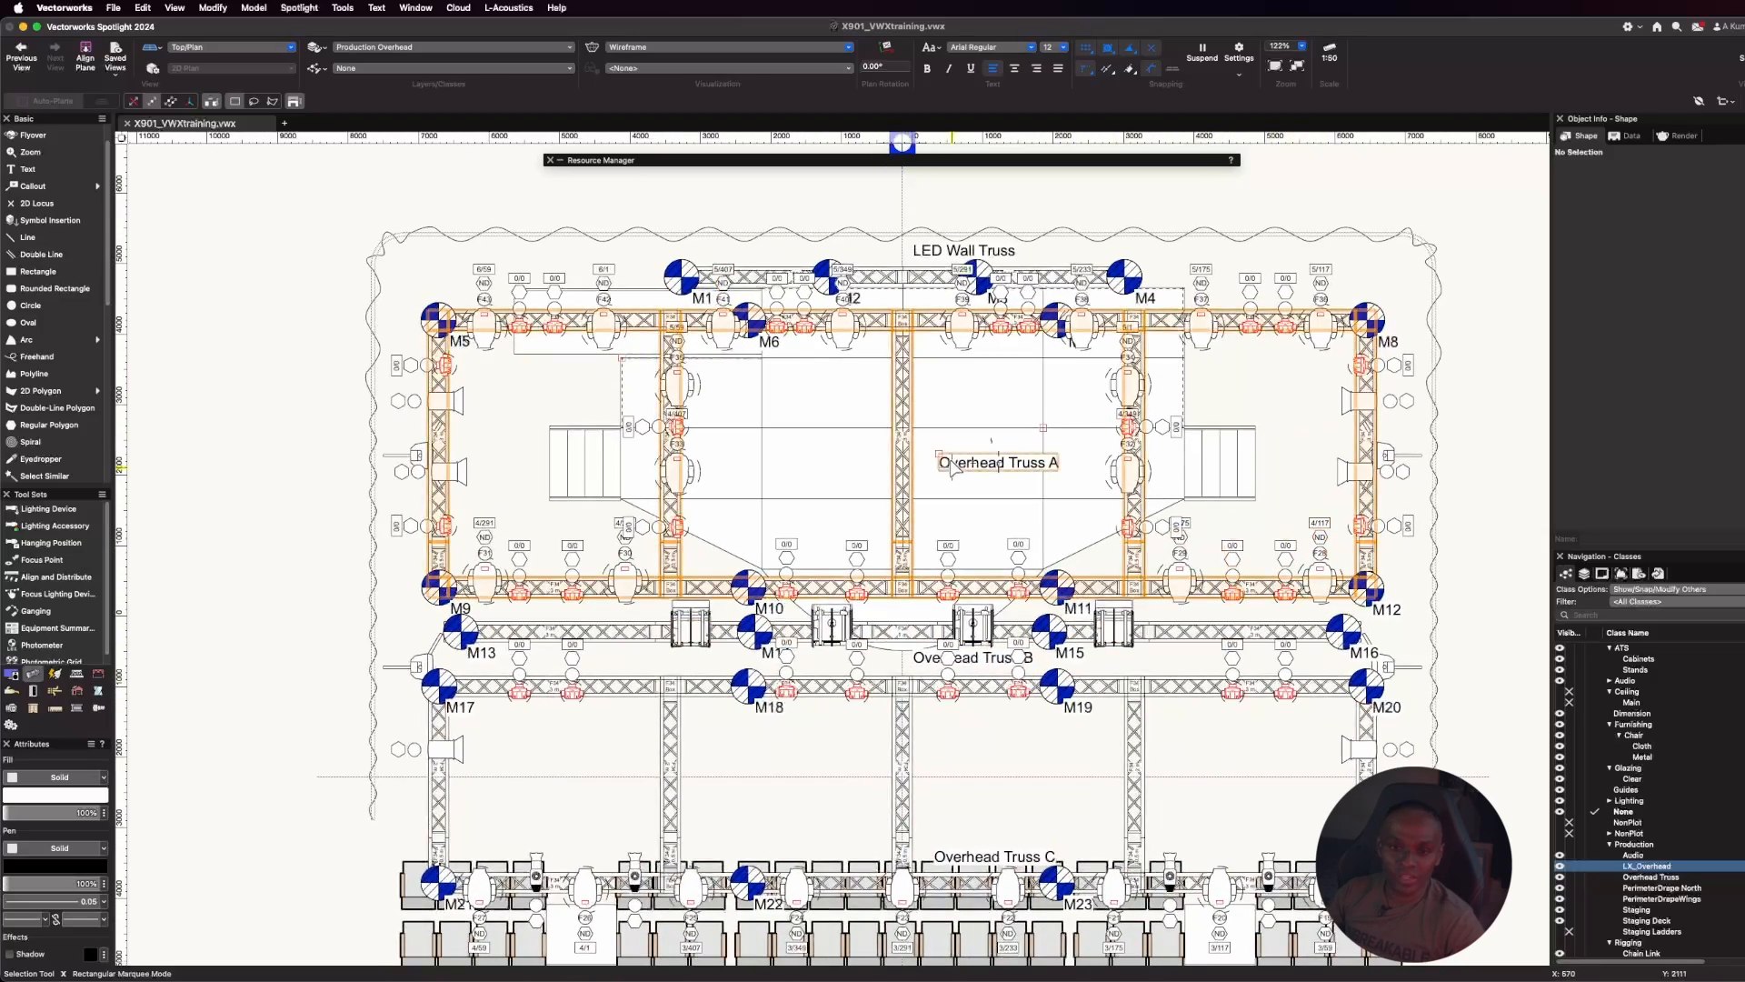
scroll(1186, 640, "down", 3)
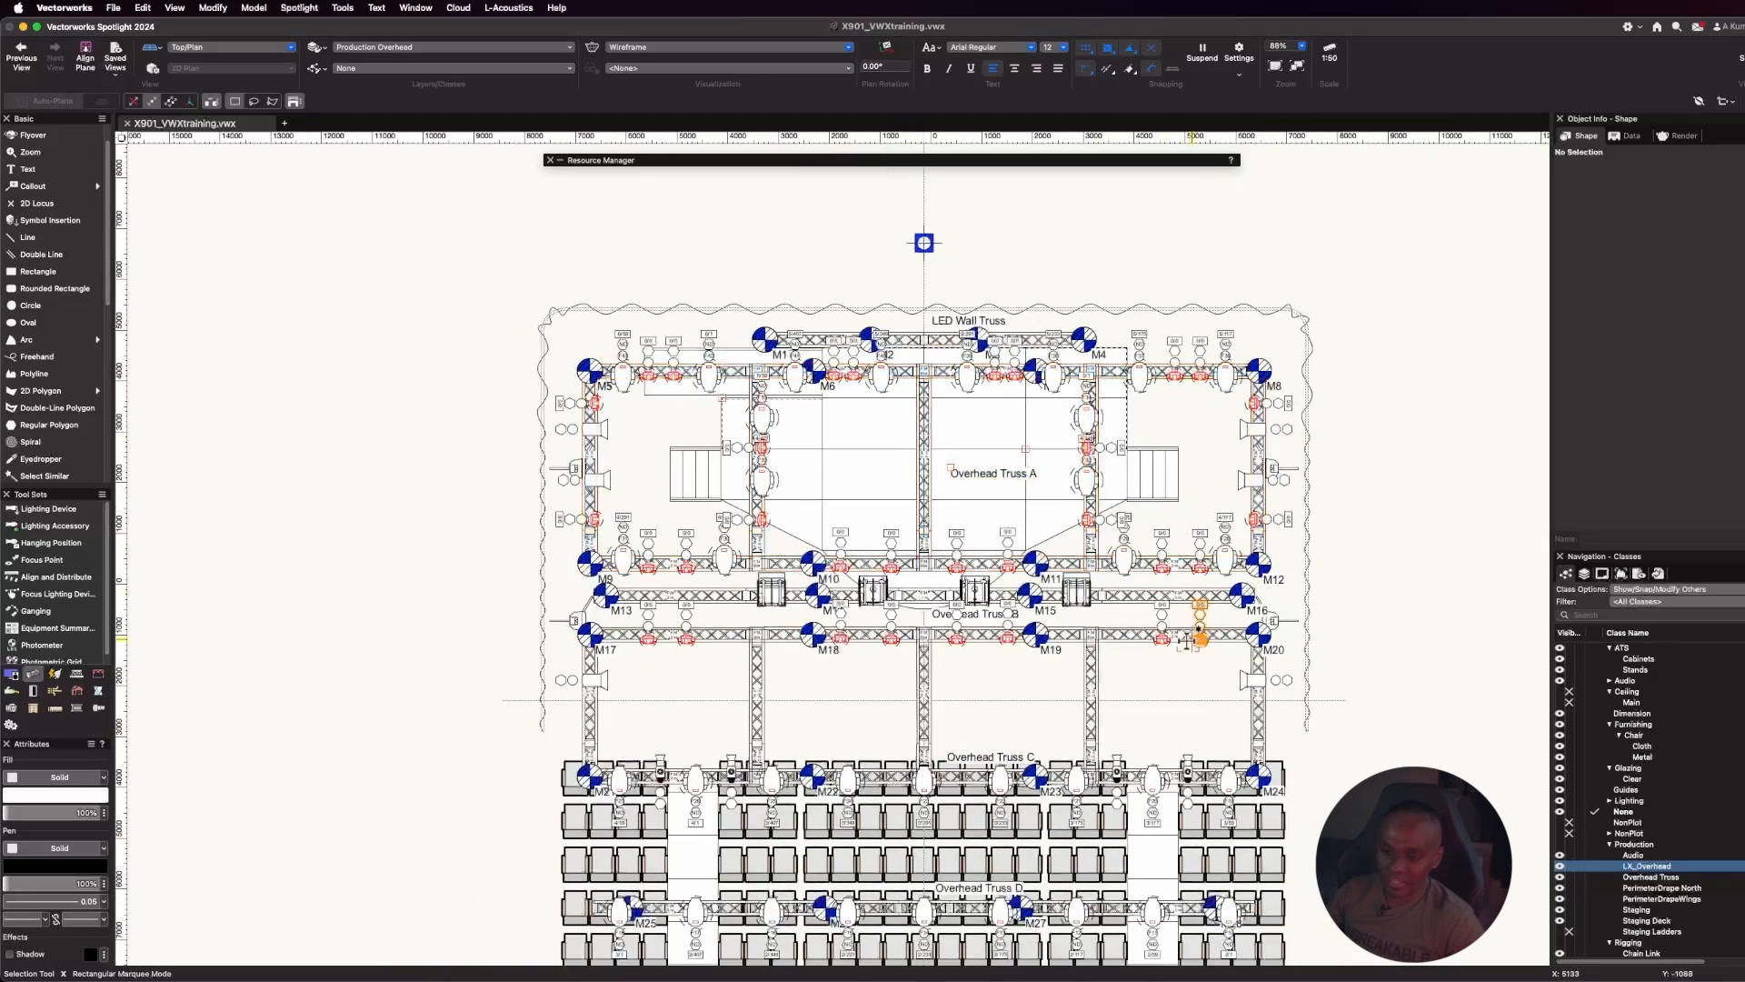
Select all lighting devices matching the small Martin Mac Aura XB near M20 to check their quantity, and clear the selection
scroll(1186, 641, "up", 2)
right_click(1193, 637)
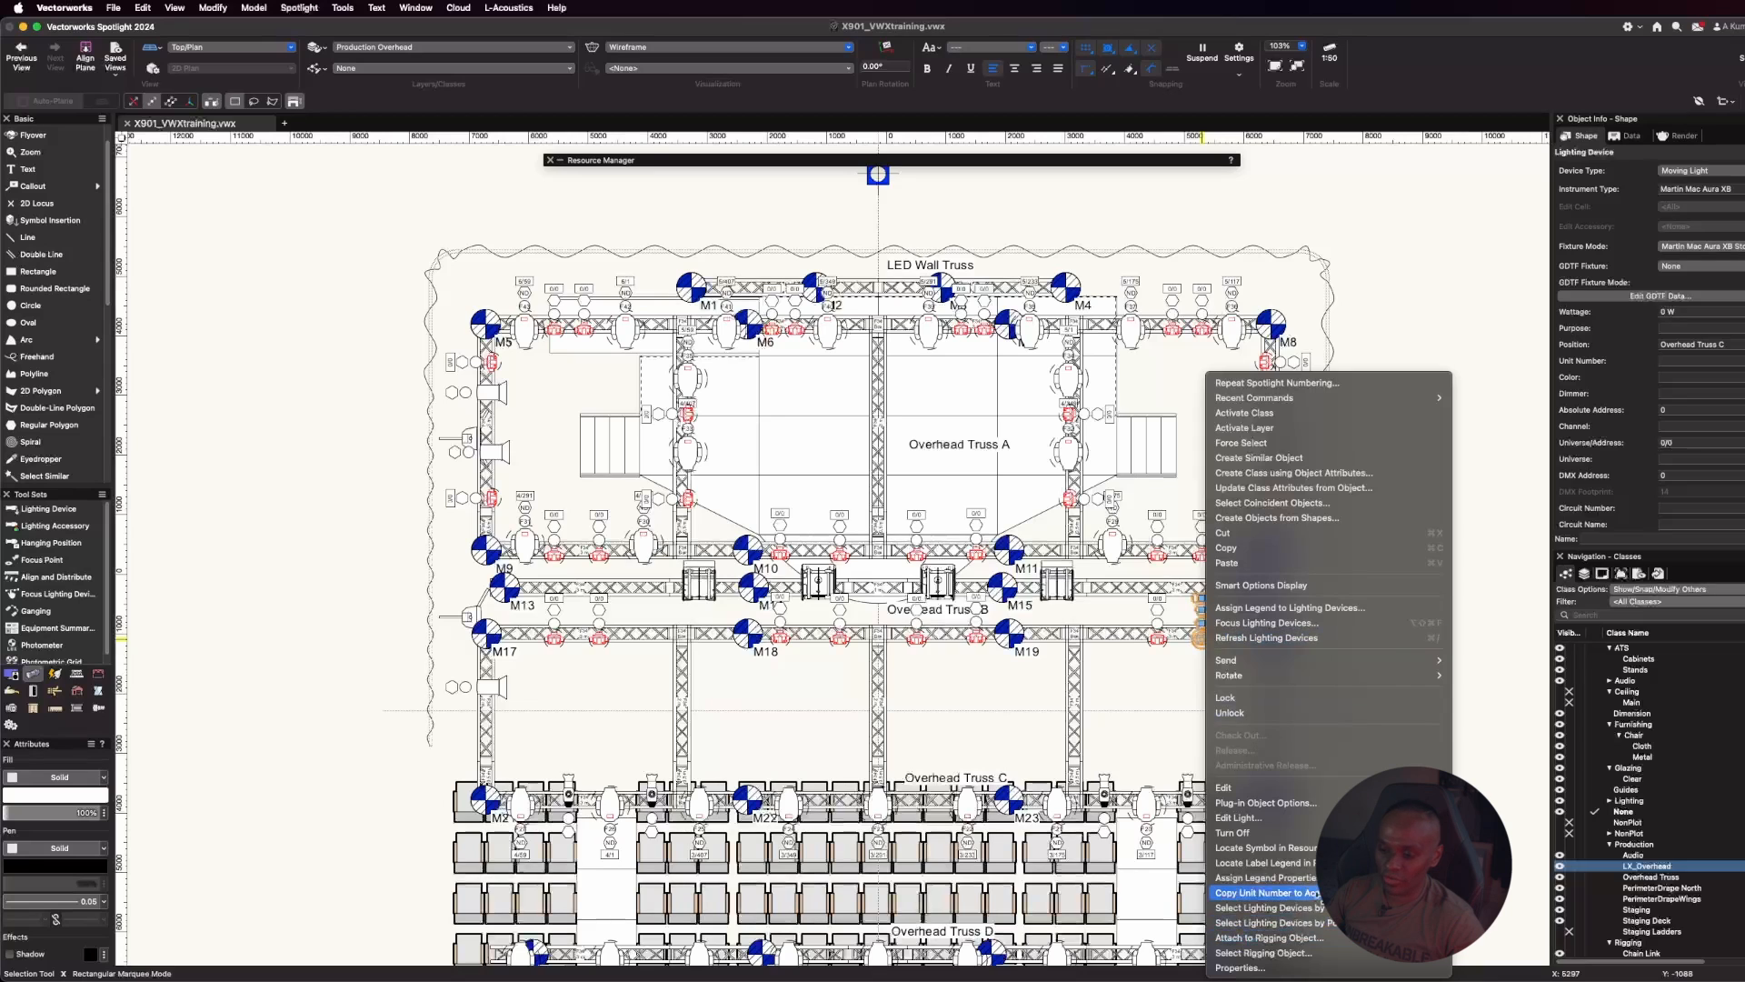
left_click(1273, 907)
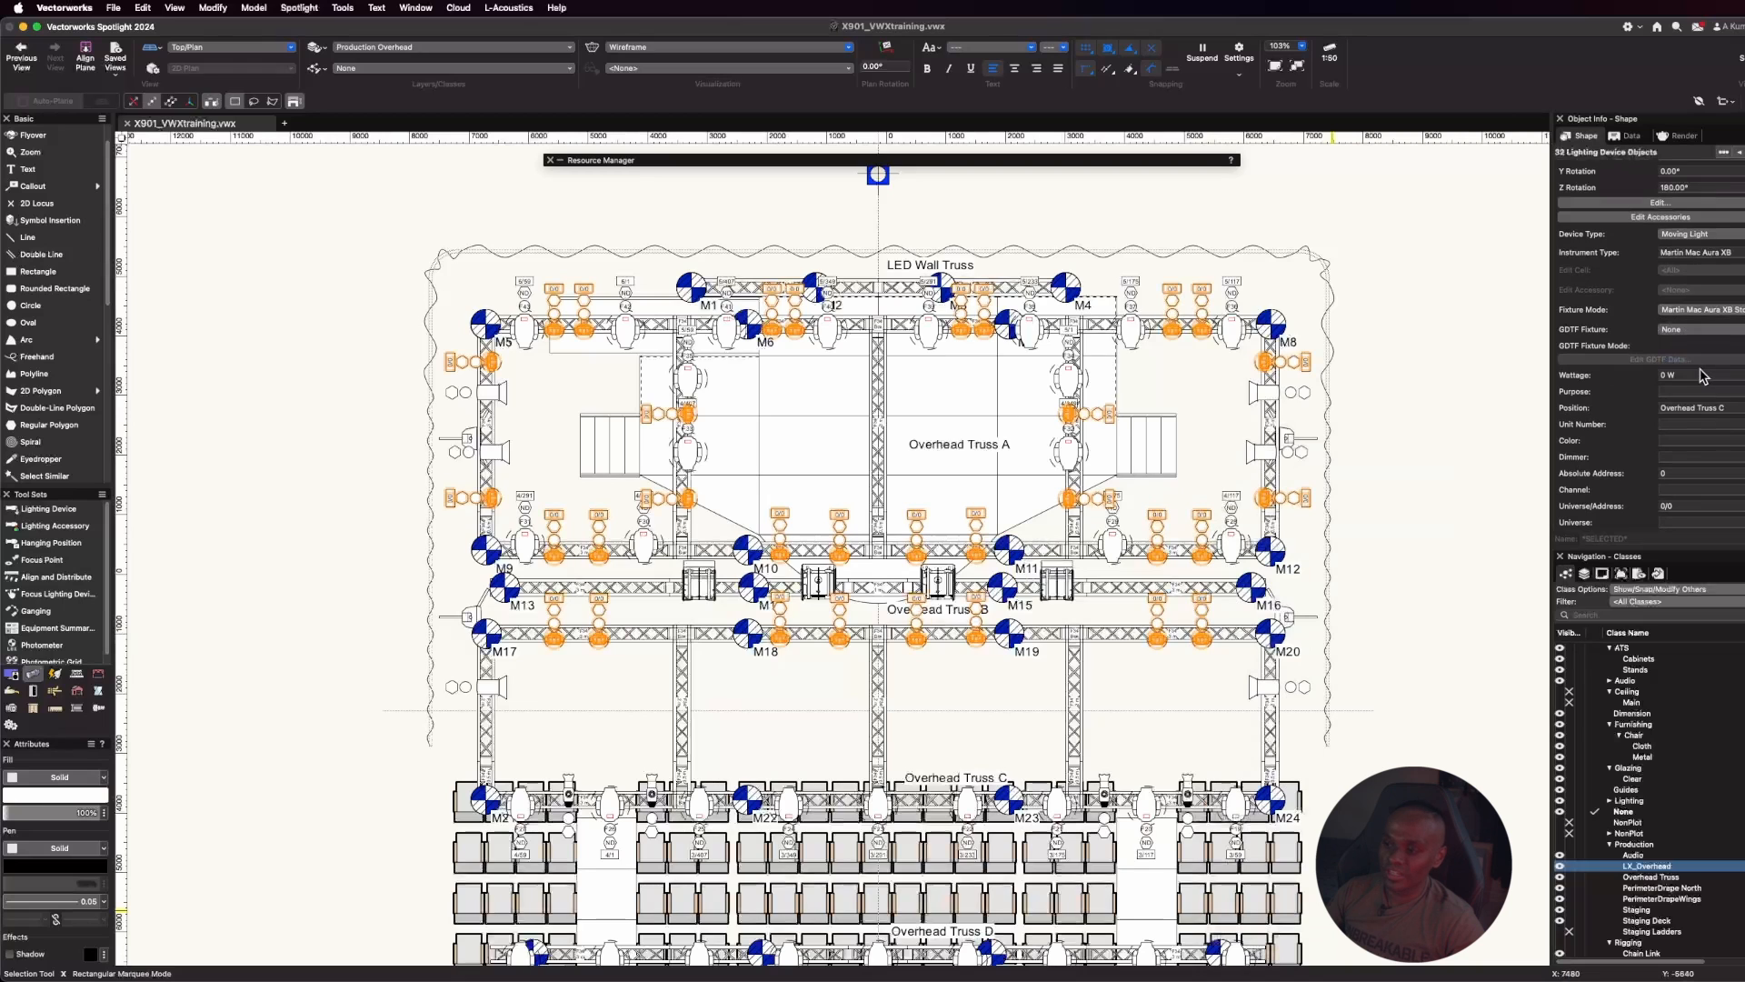
scroll(1702, 409, "down", 3)
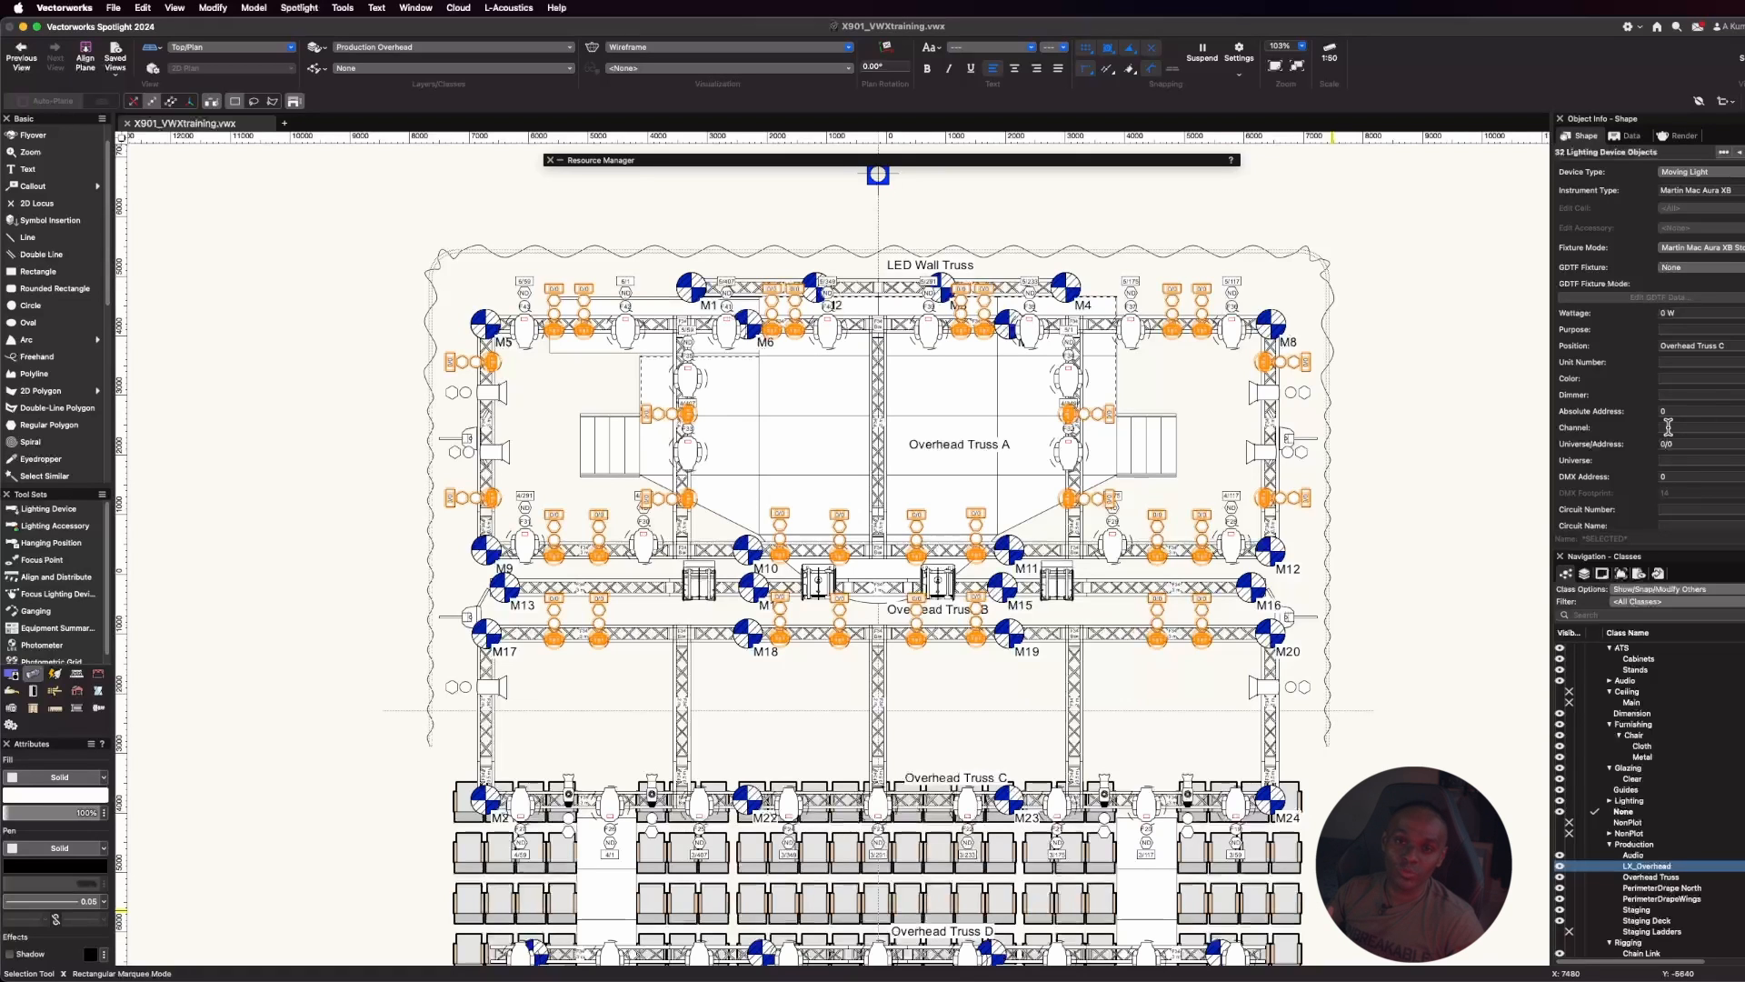
left_click(1407, 446)
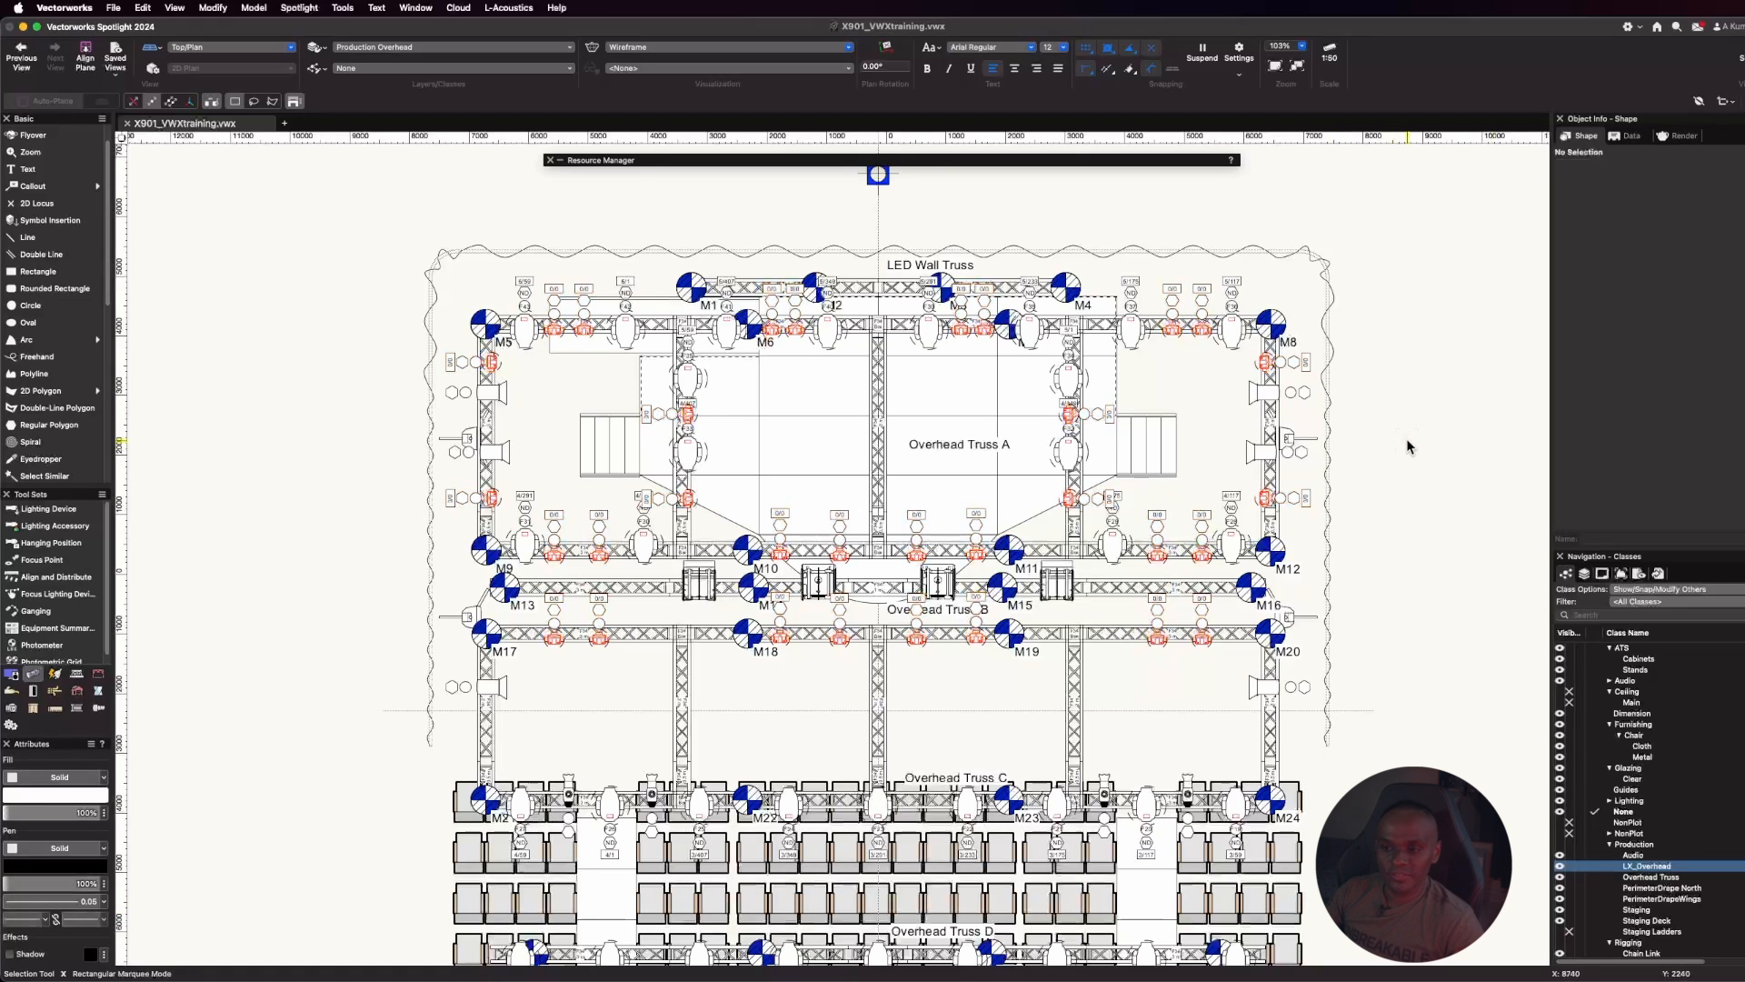
Set up a new Spotlight Numbering run with Channel prefix F starting at 101, and check the ND Circuit Number setting
left_click(296, 8)
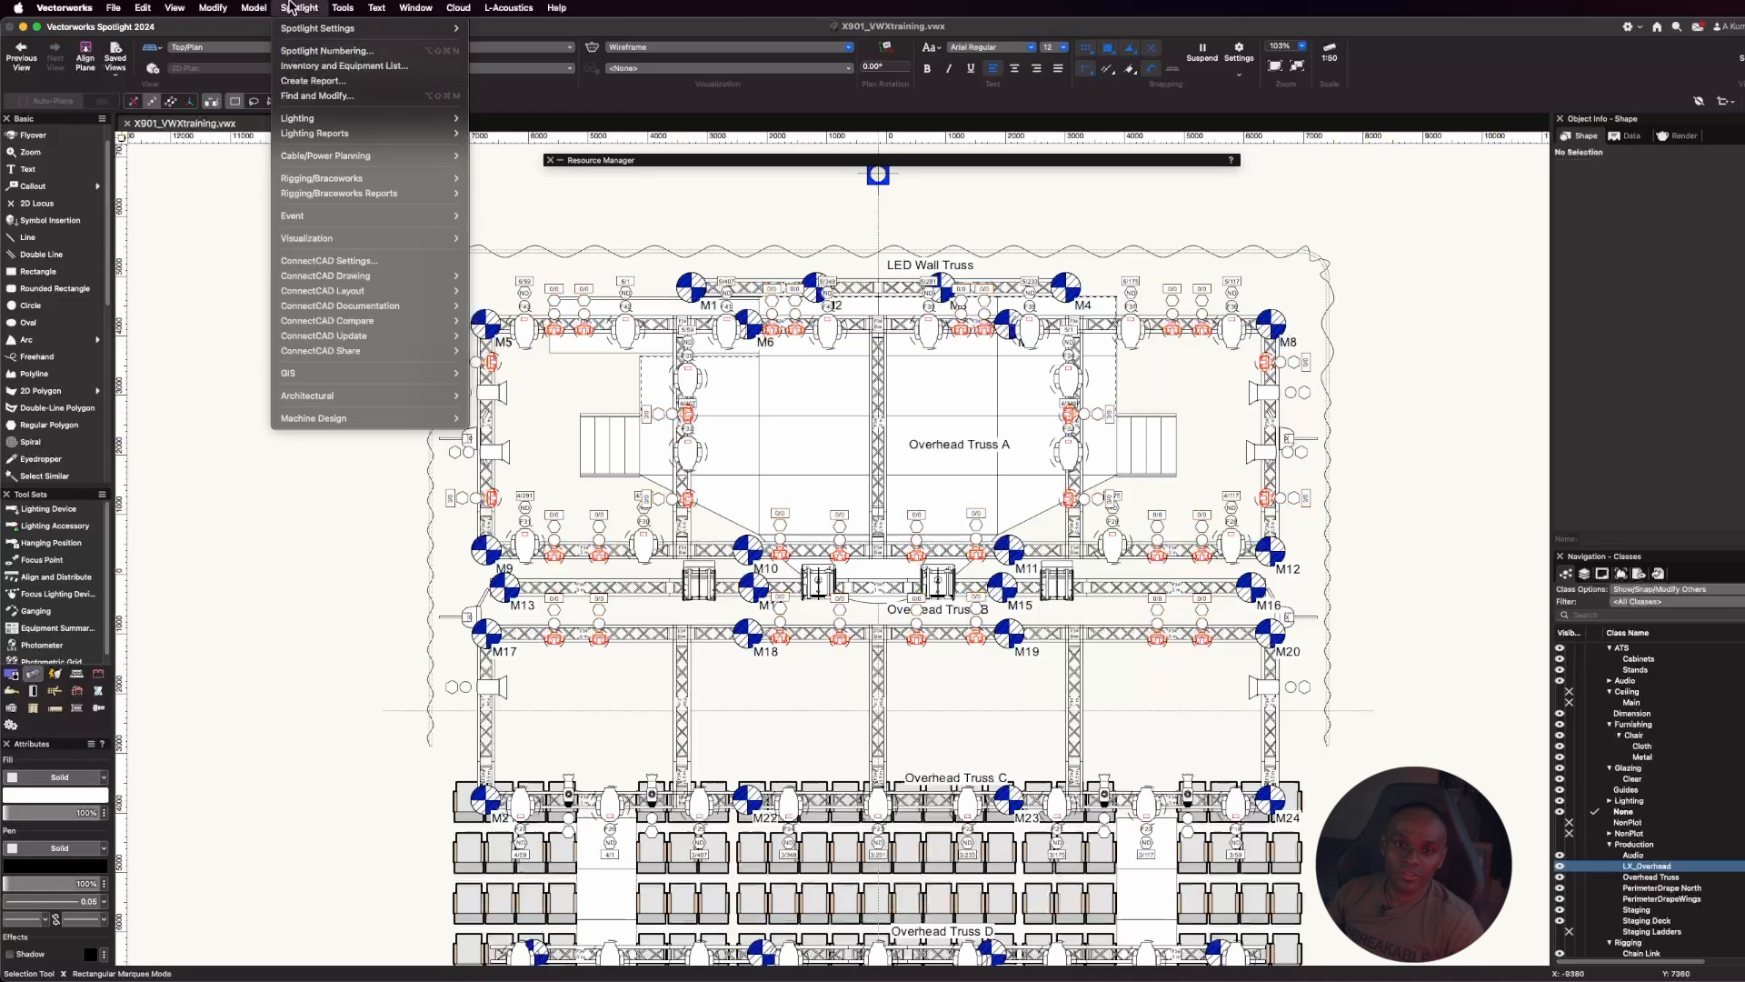
left_click(320, 53)
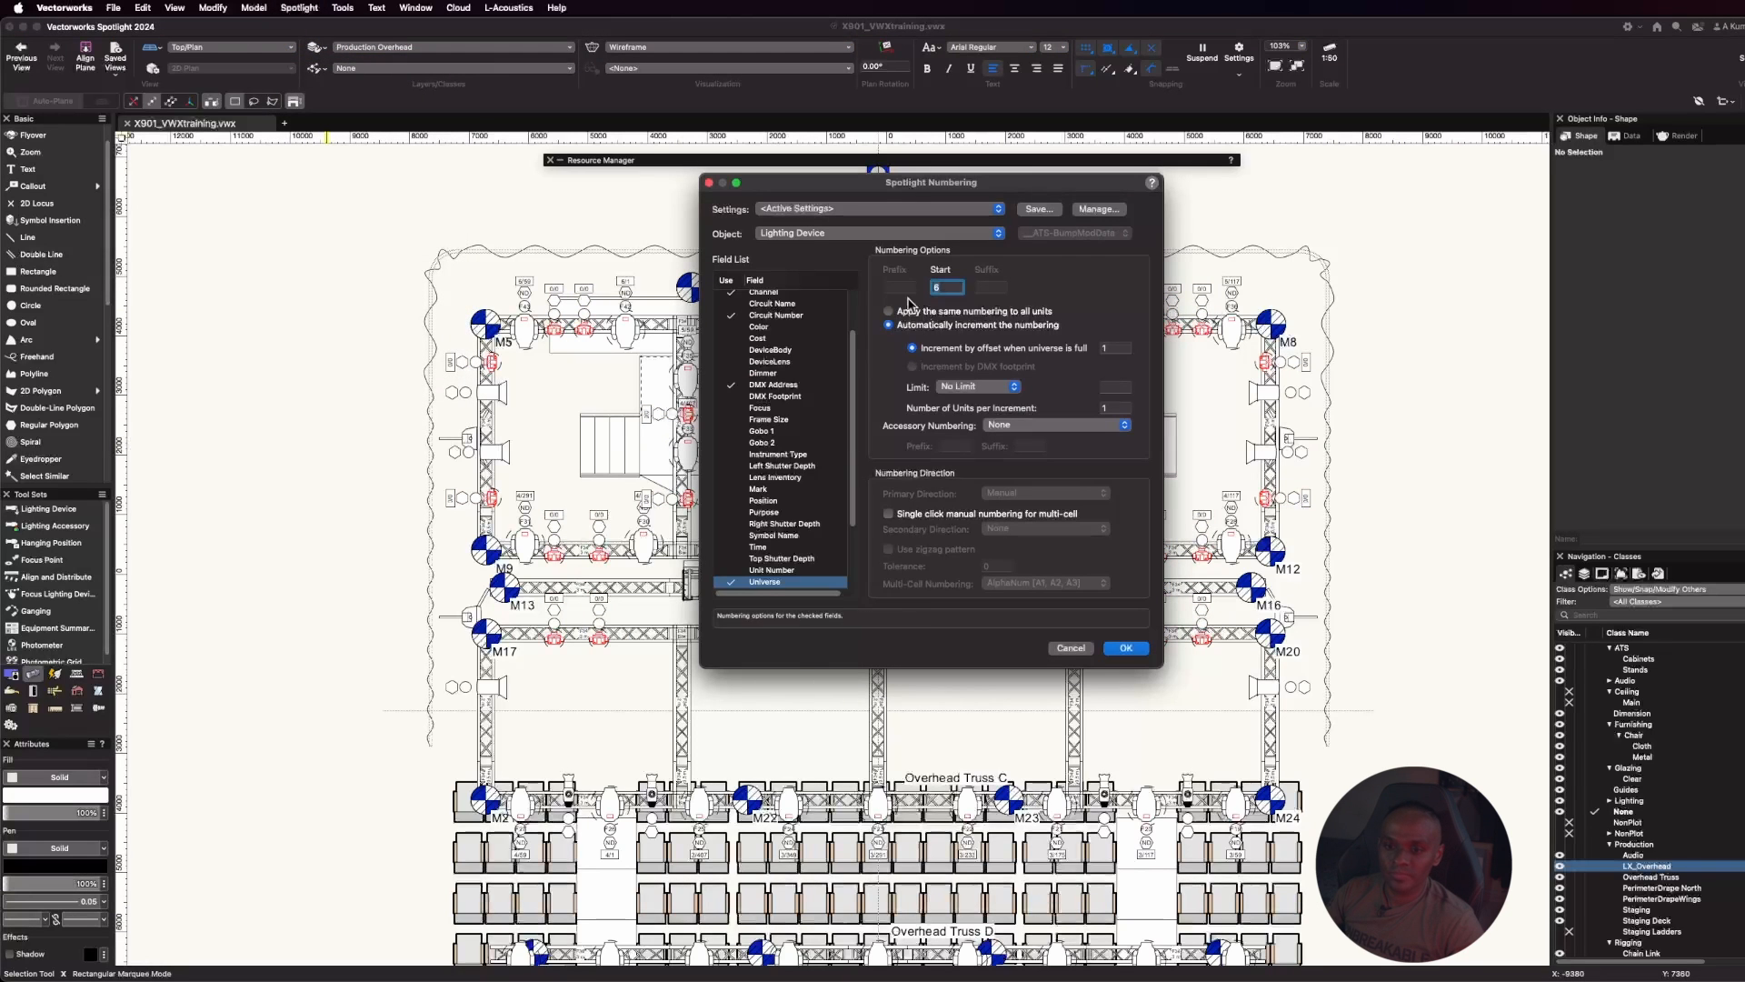
left_click(764, 293)
scroll(800, 329, "up", 5)
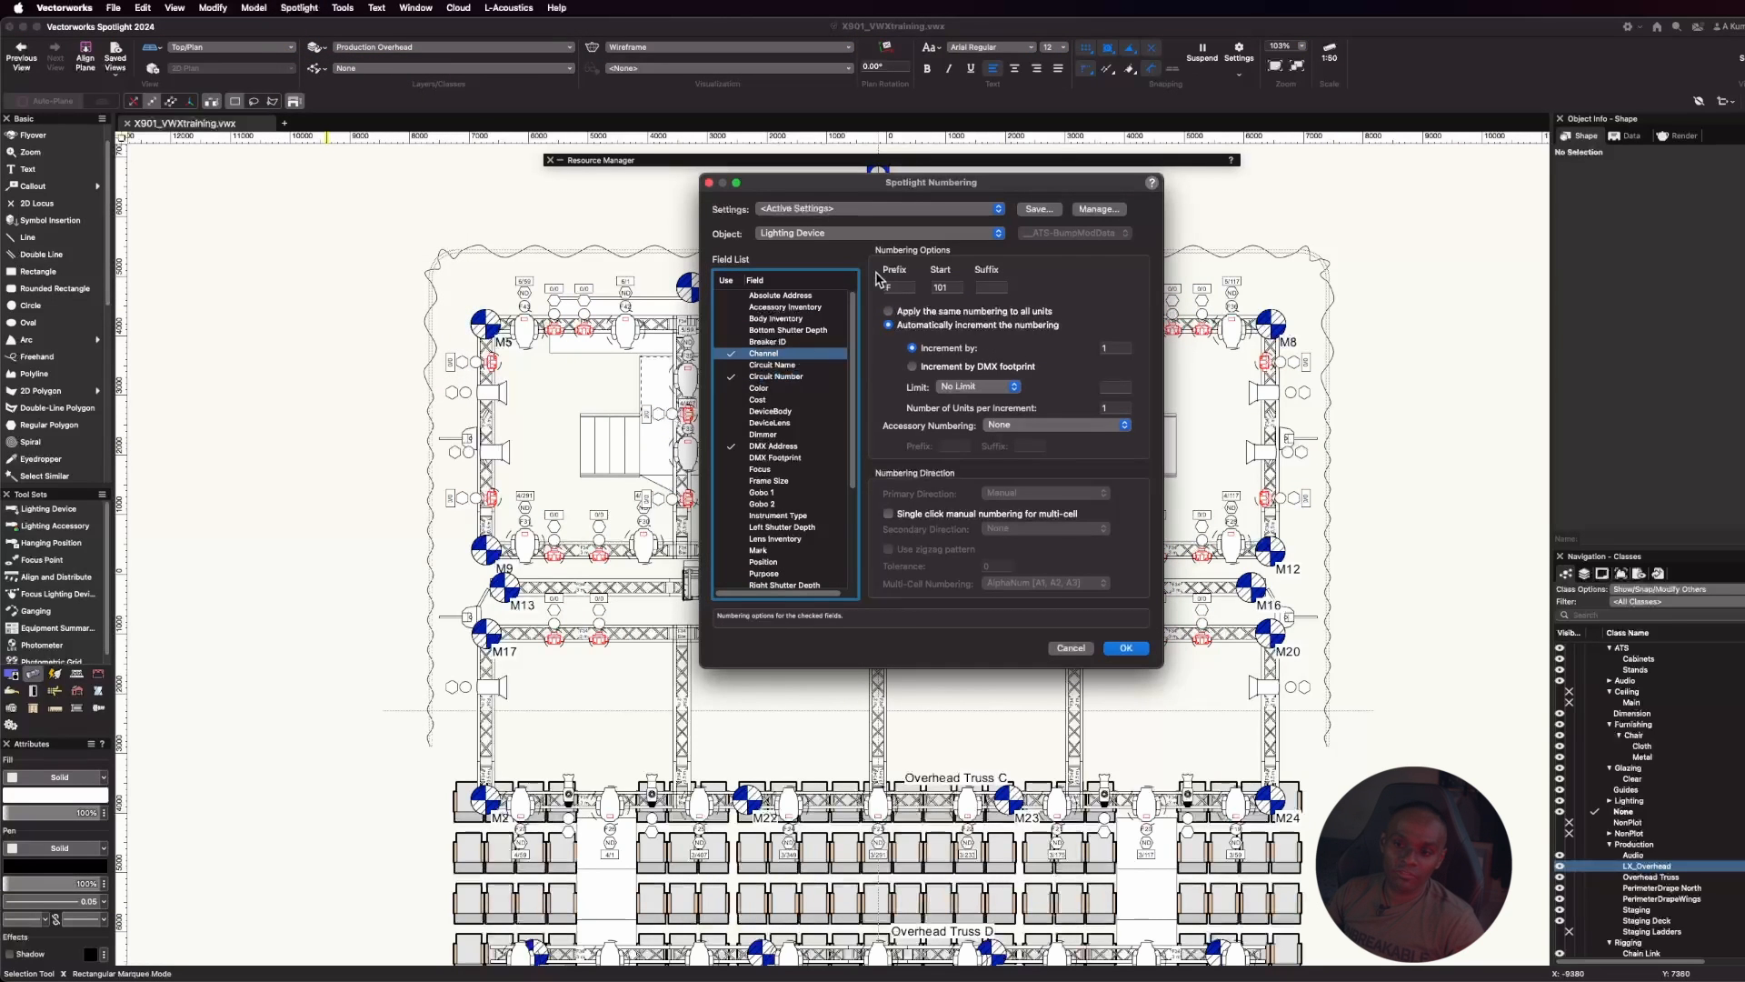
left_click(958, 286)
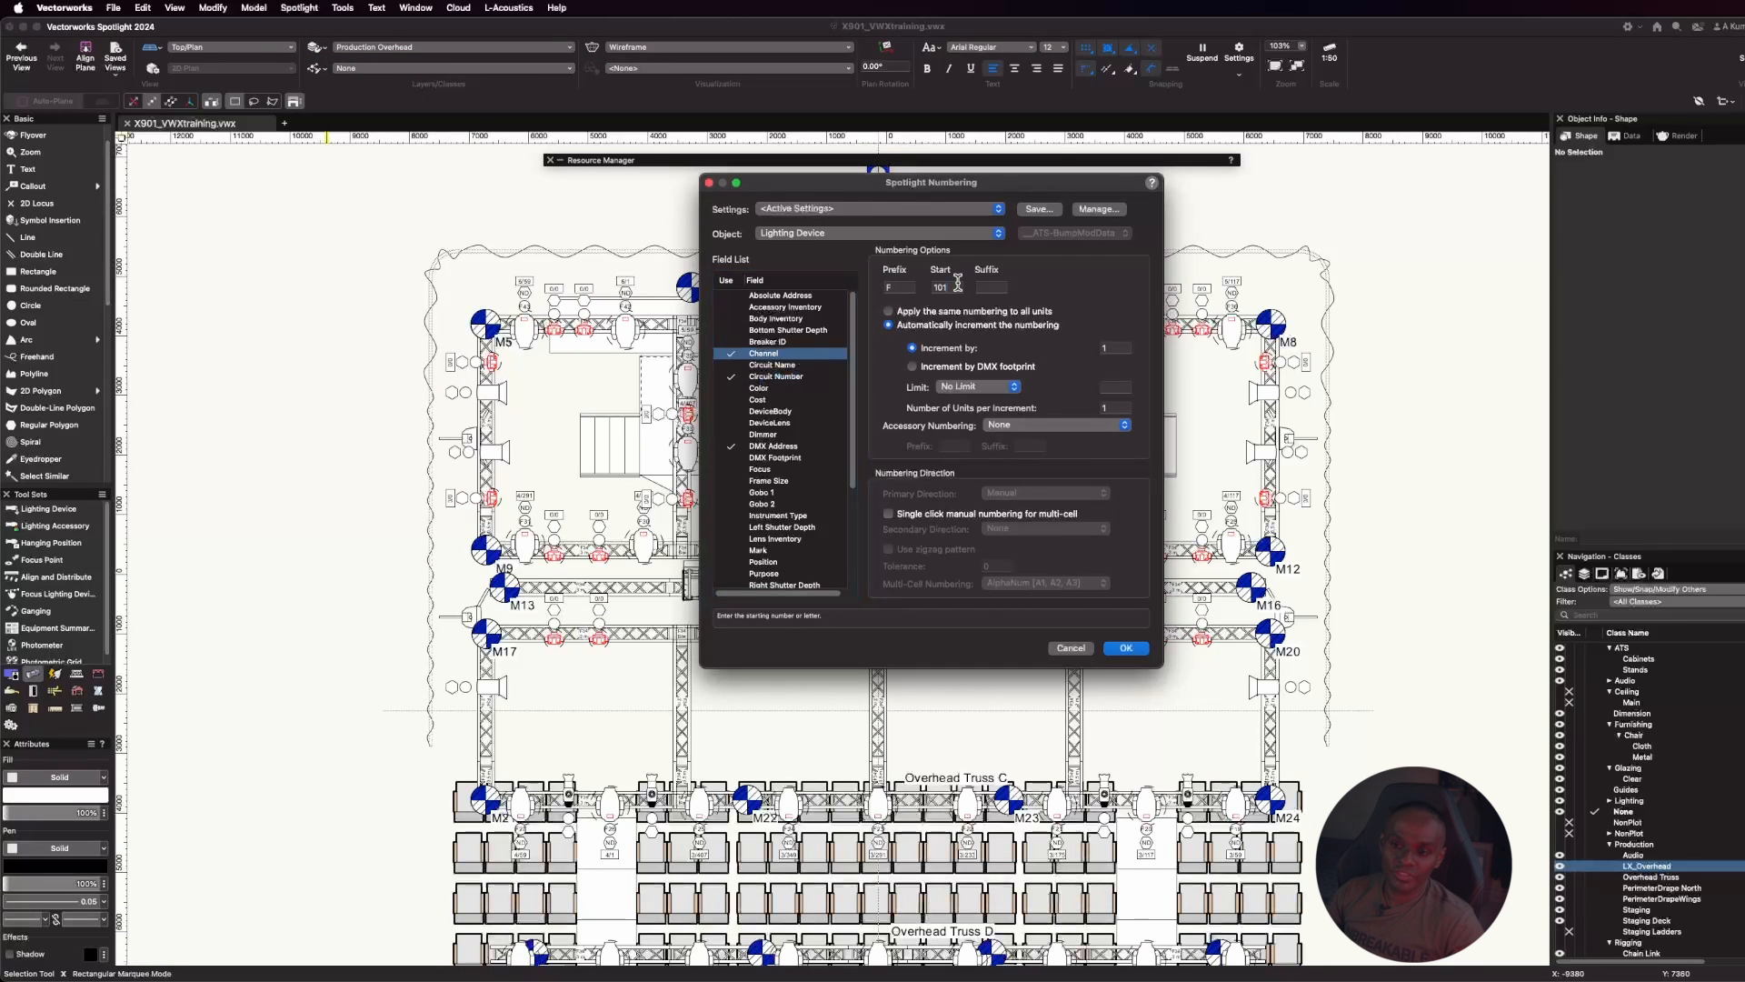
left_click(783, 377)
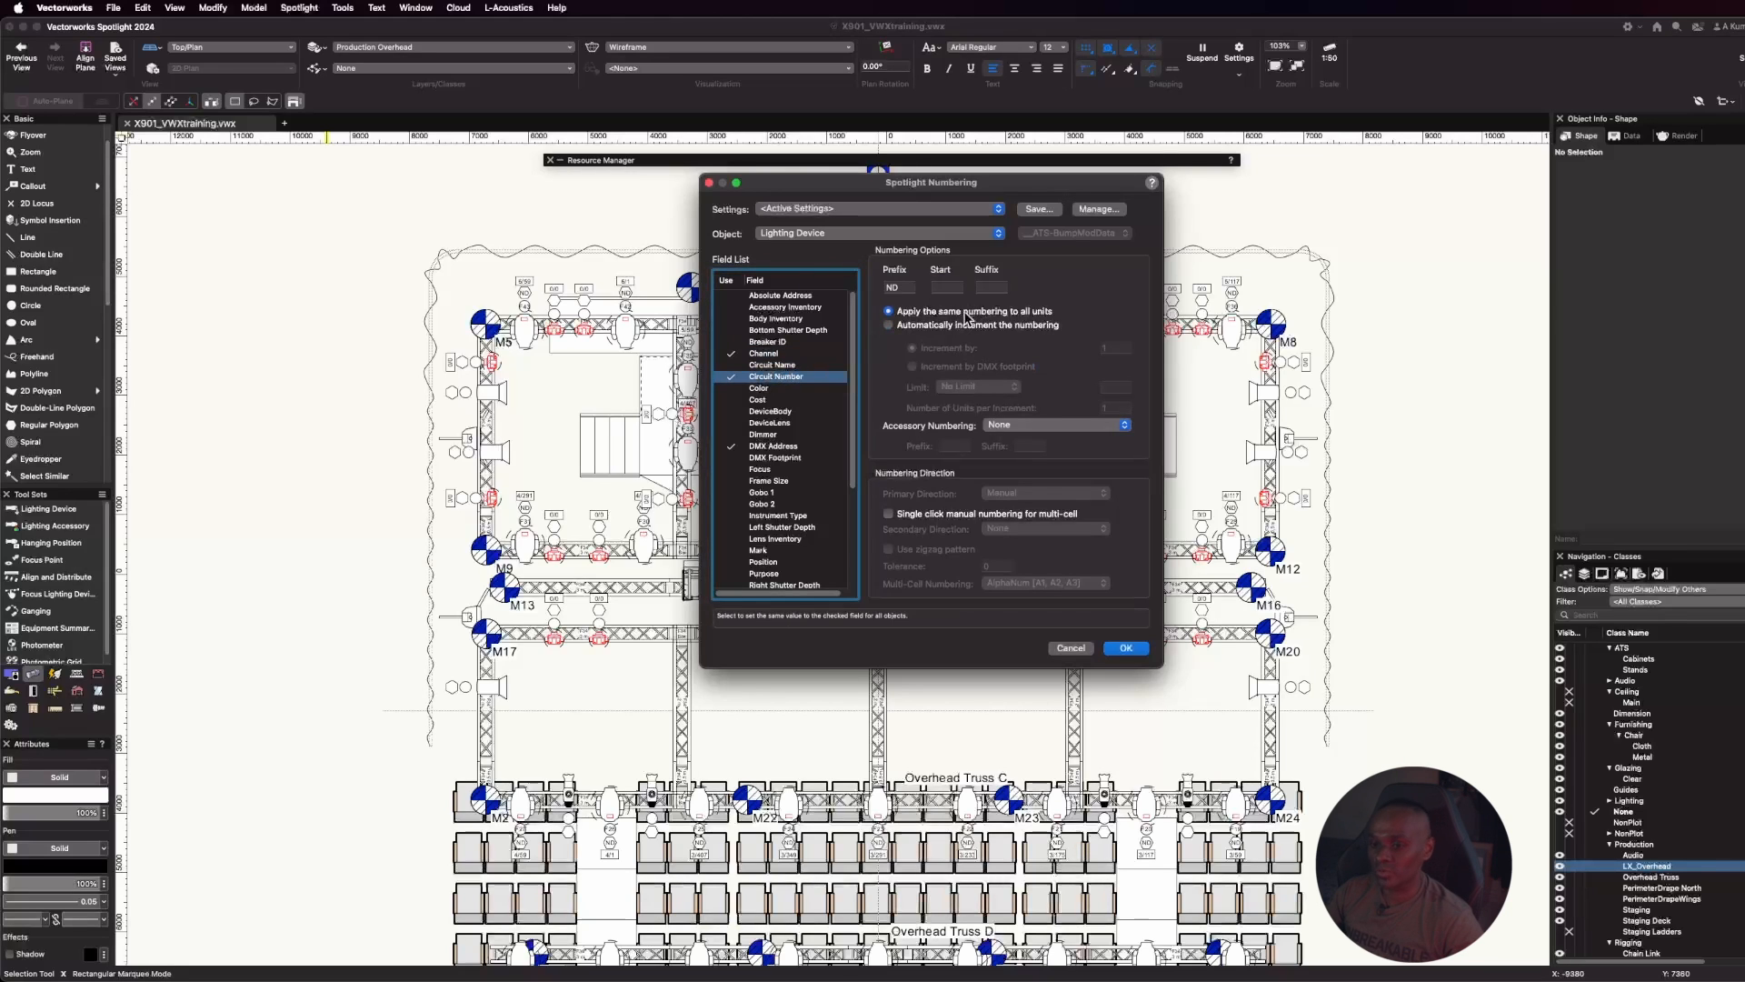
Set the DMX Address to start at 1 and the Universe at 11, and accept the numbering settings
left_click(774, 446)
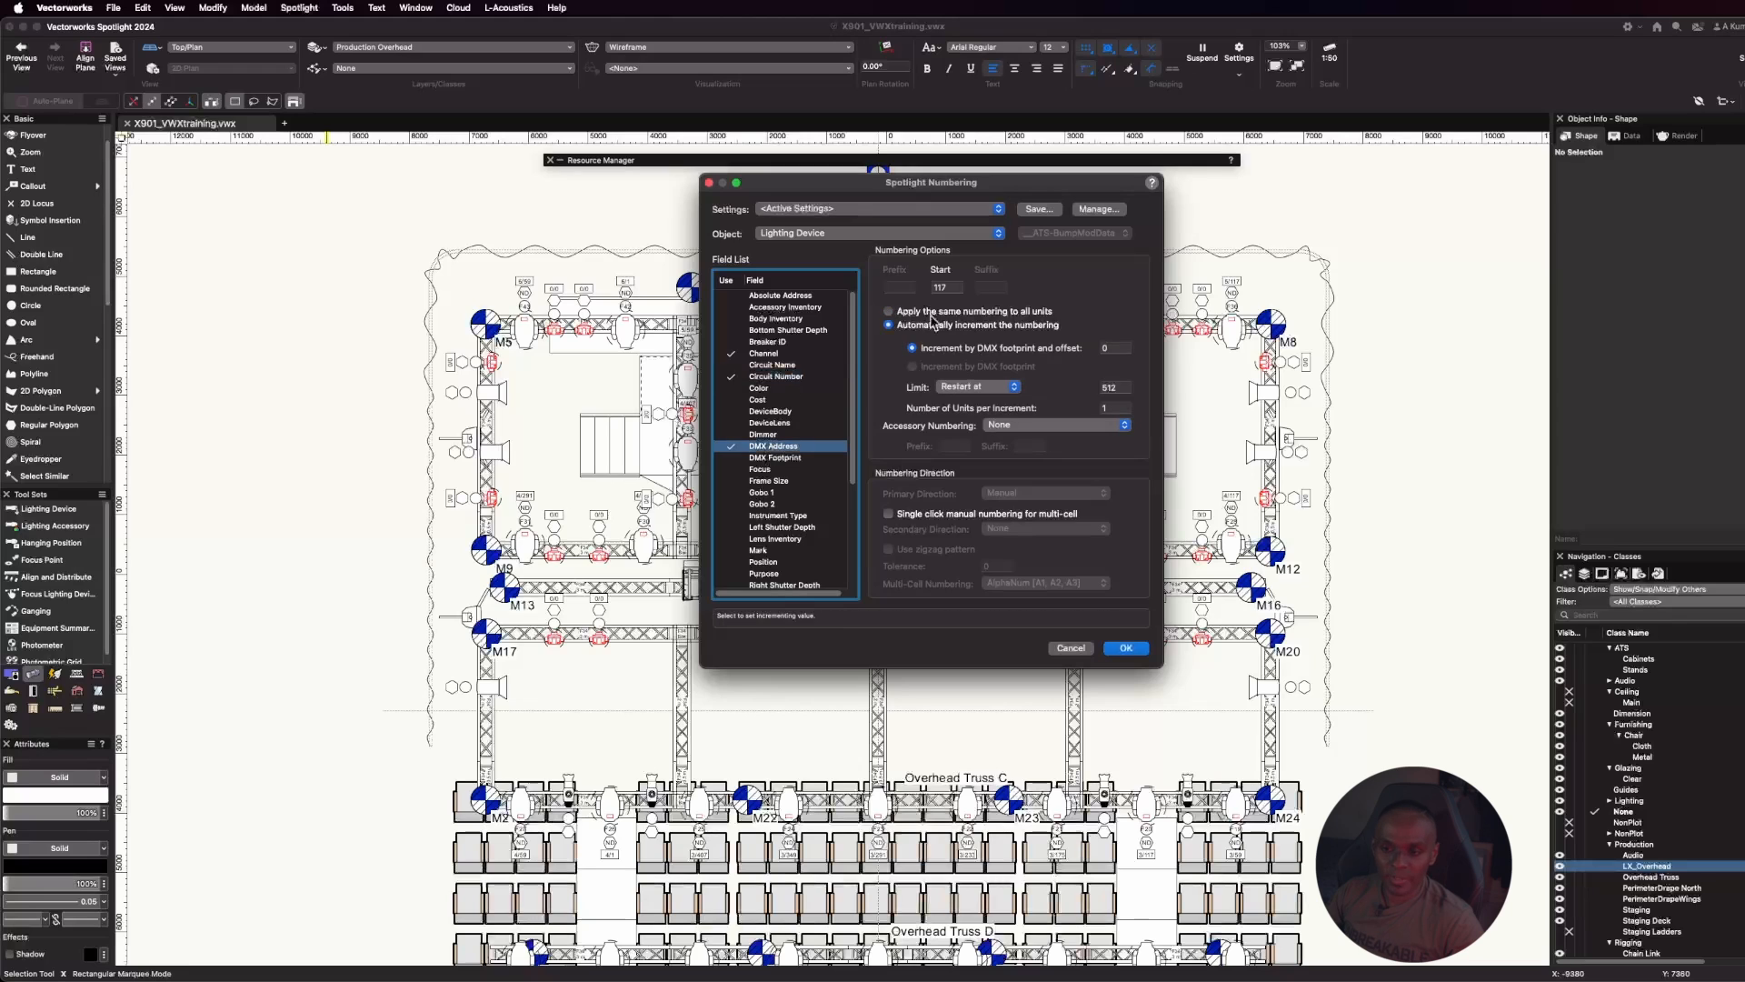
left_click(946, 287)
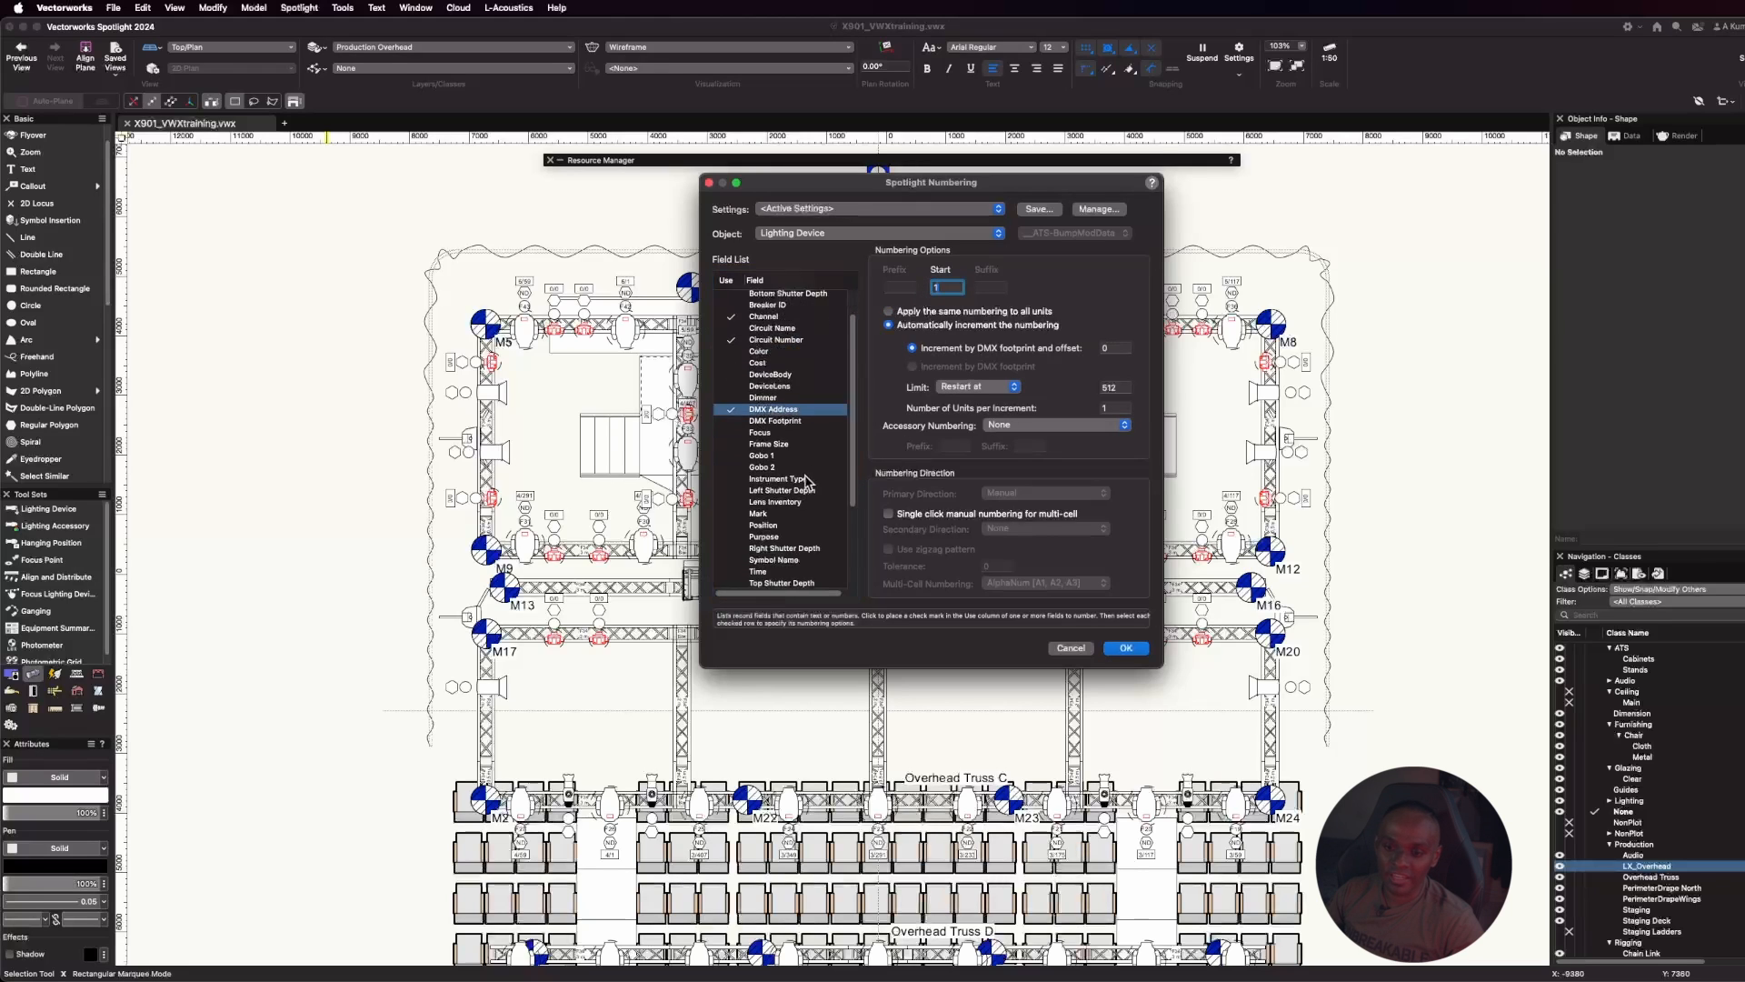
scroll(793, 518, "down", 5)
left_click(778, 533)
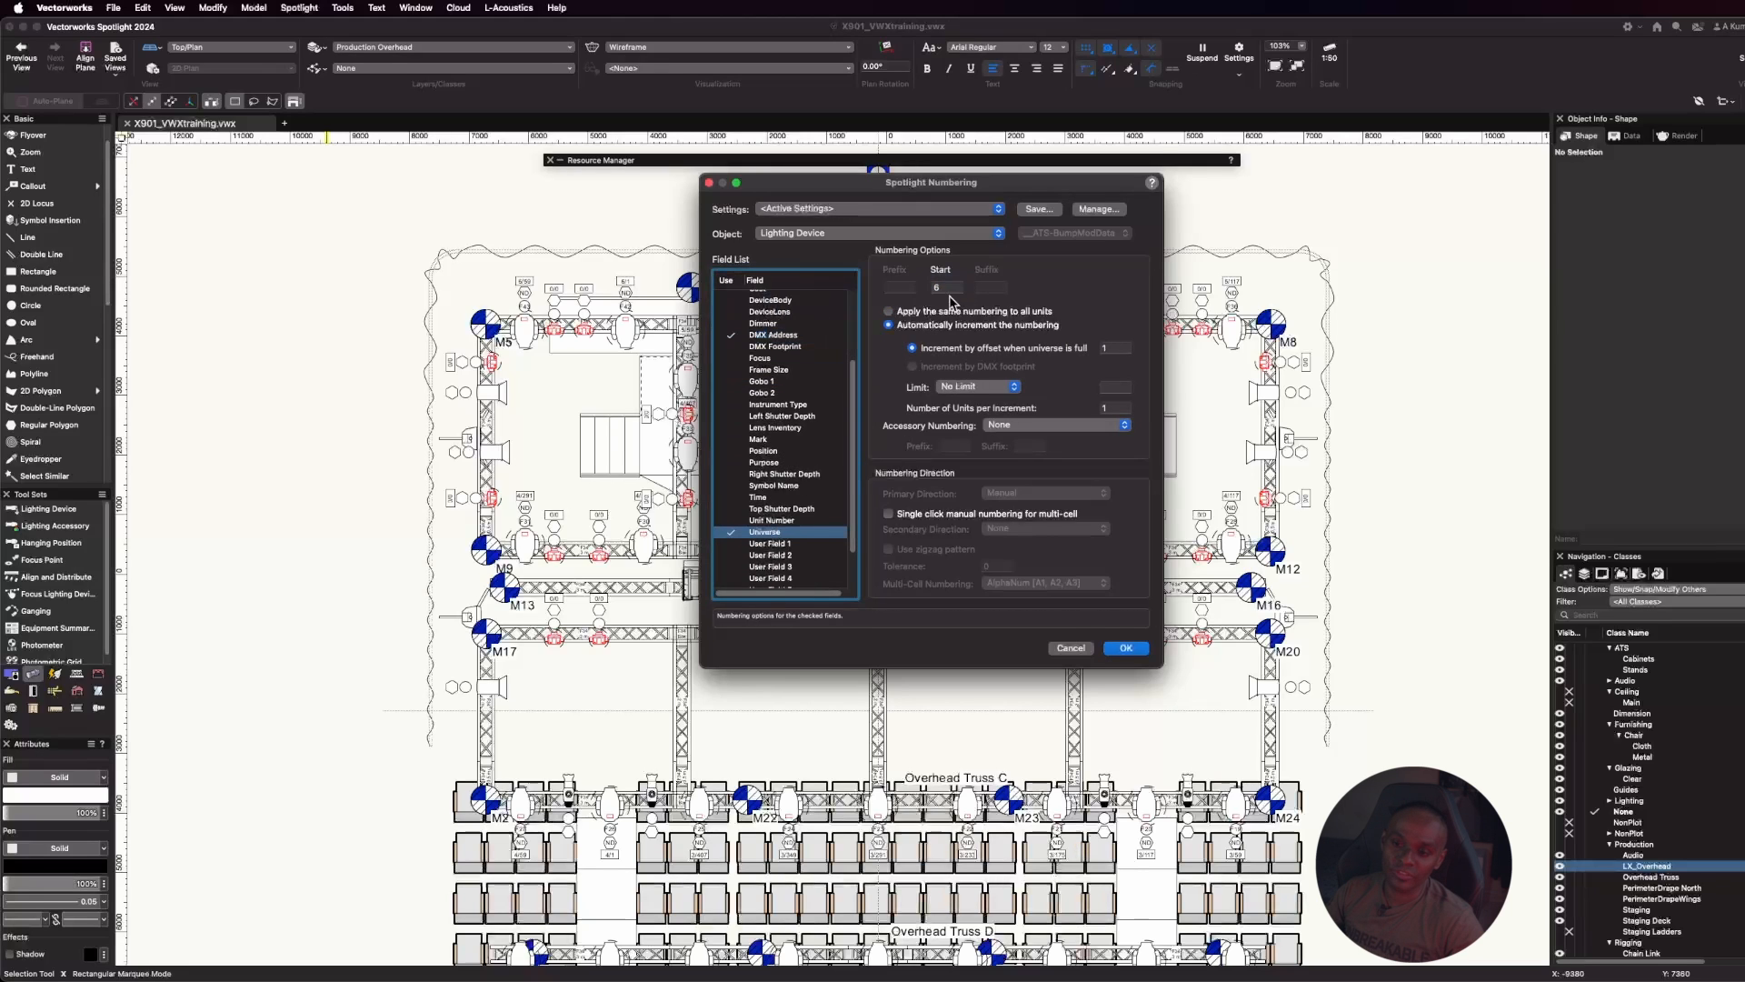
left_click_drag(947, 288, 923, 291)
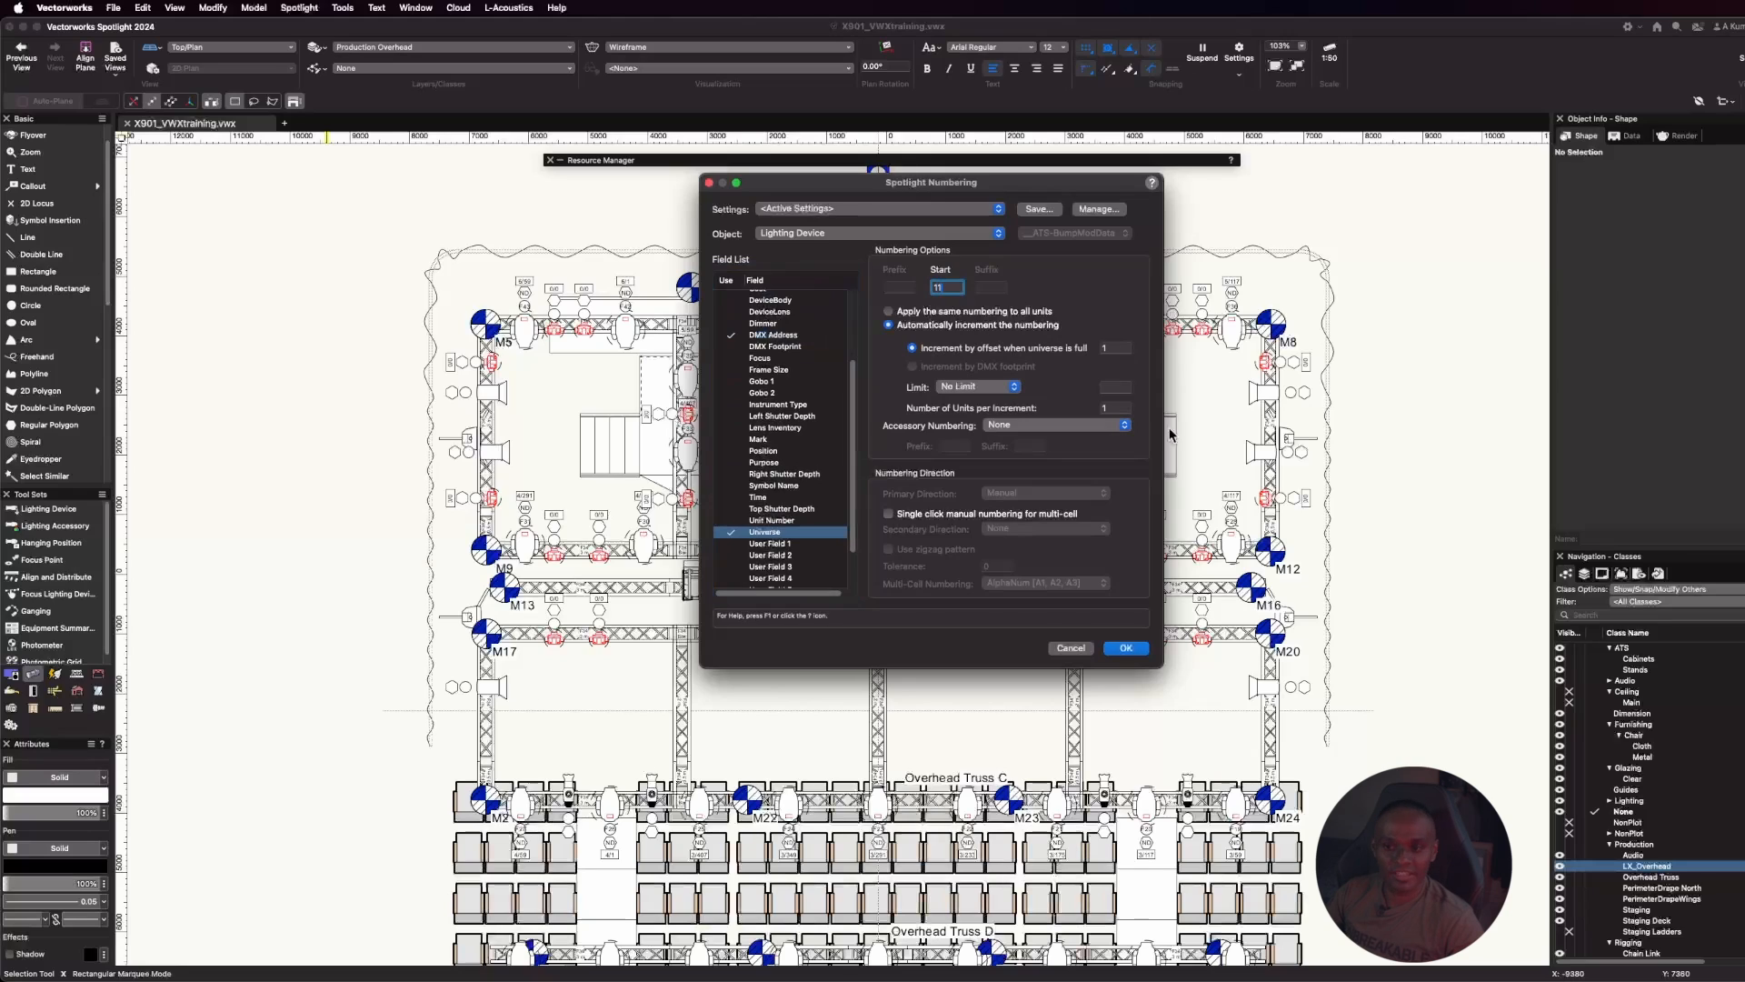
left_click(1126, 648)
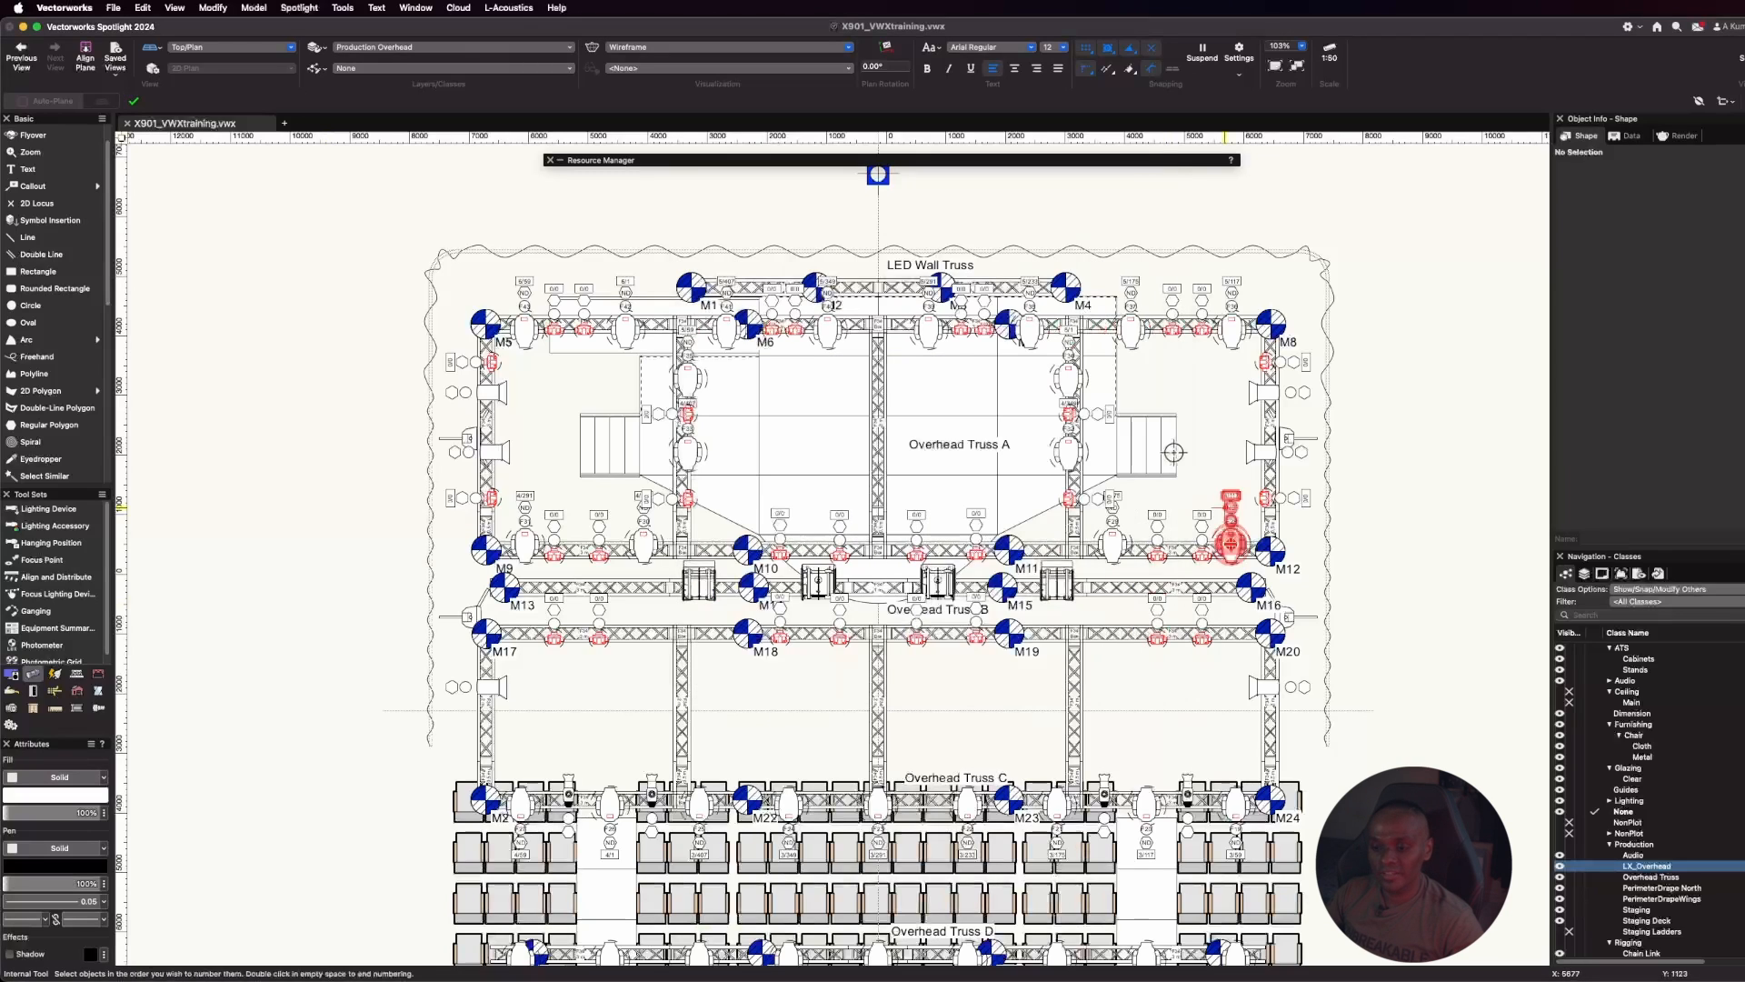
Number the eight small Mac Aura XB fixtures on the M17–M20 truss row in order from the M20 end to the M17 end
scroll(1188, 665, "up", 2)
scroll(1188, 665, "up", 2)
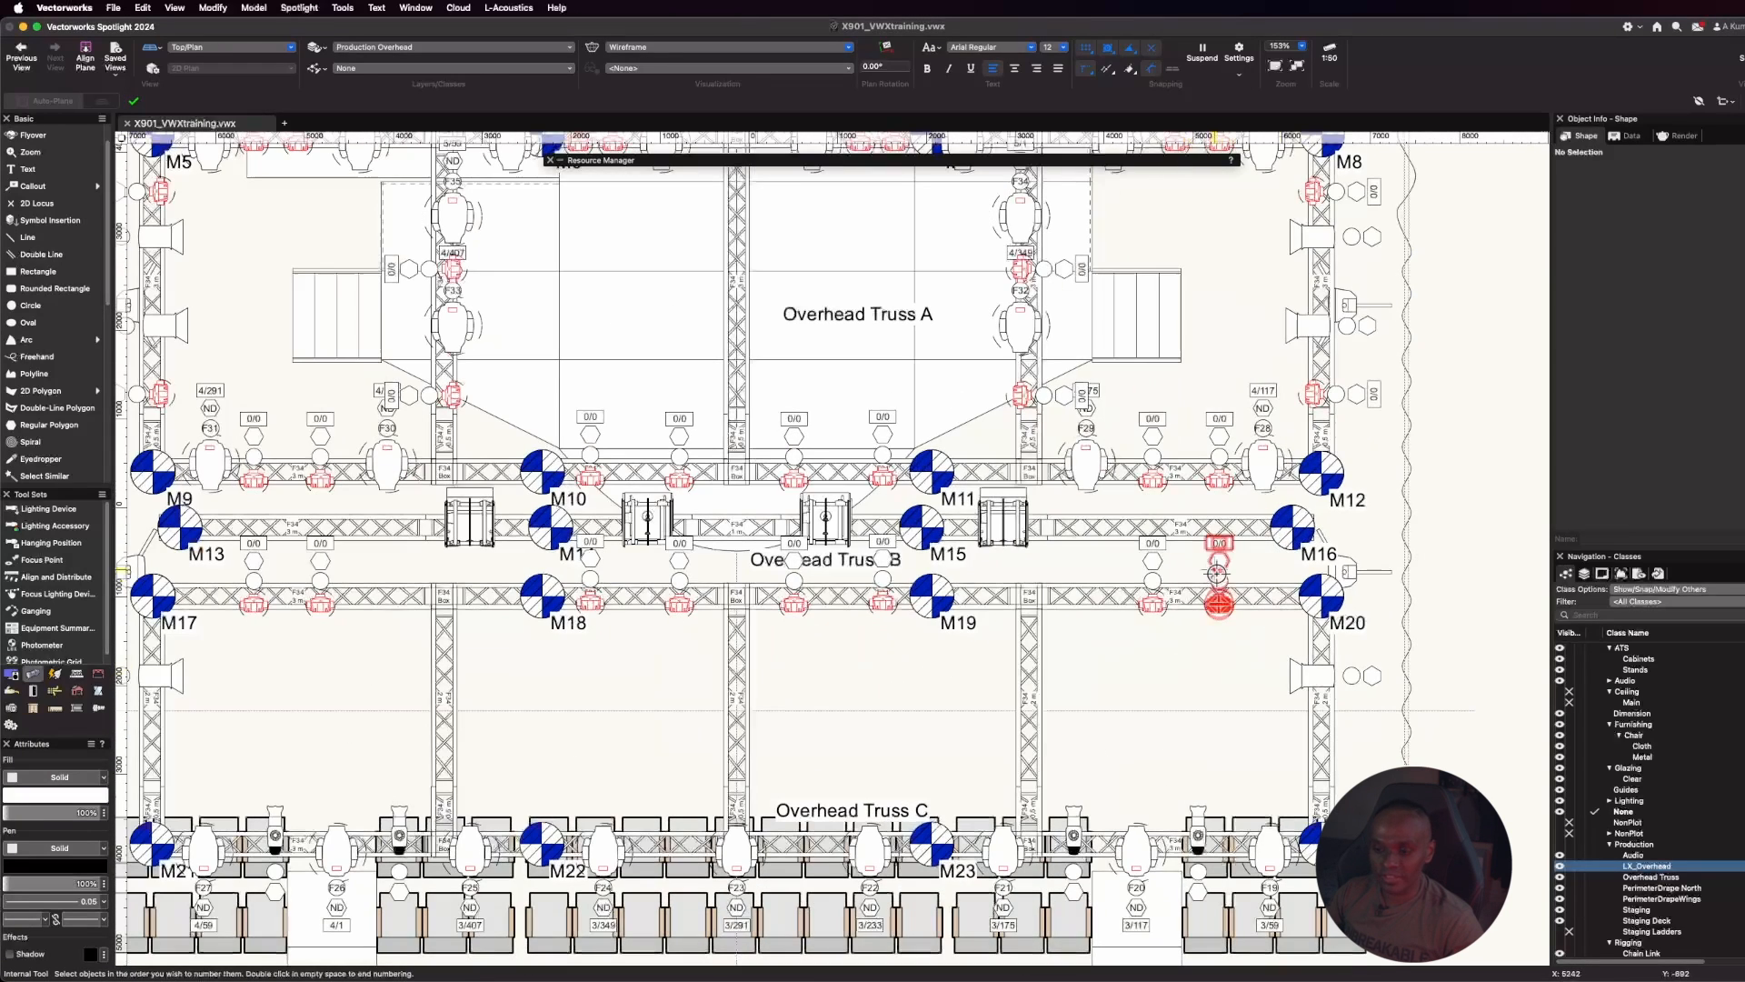
left_click(1218, 606)
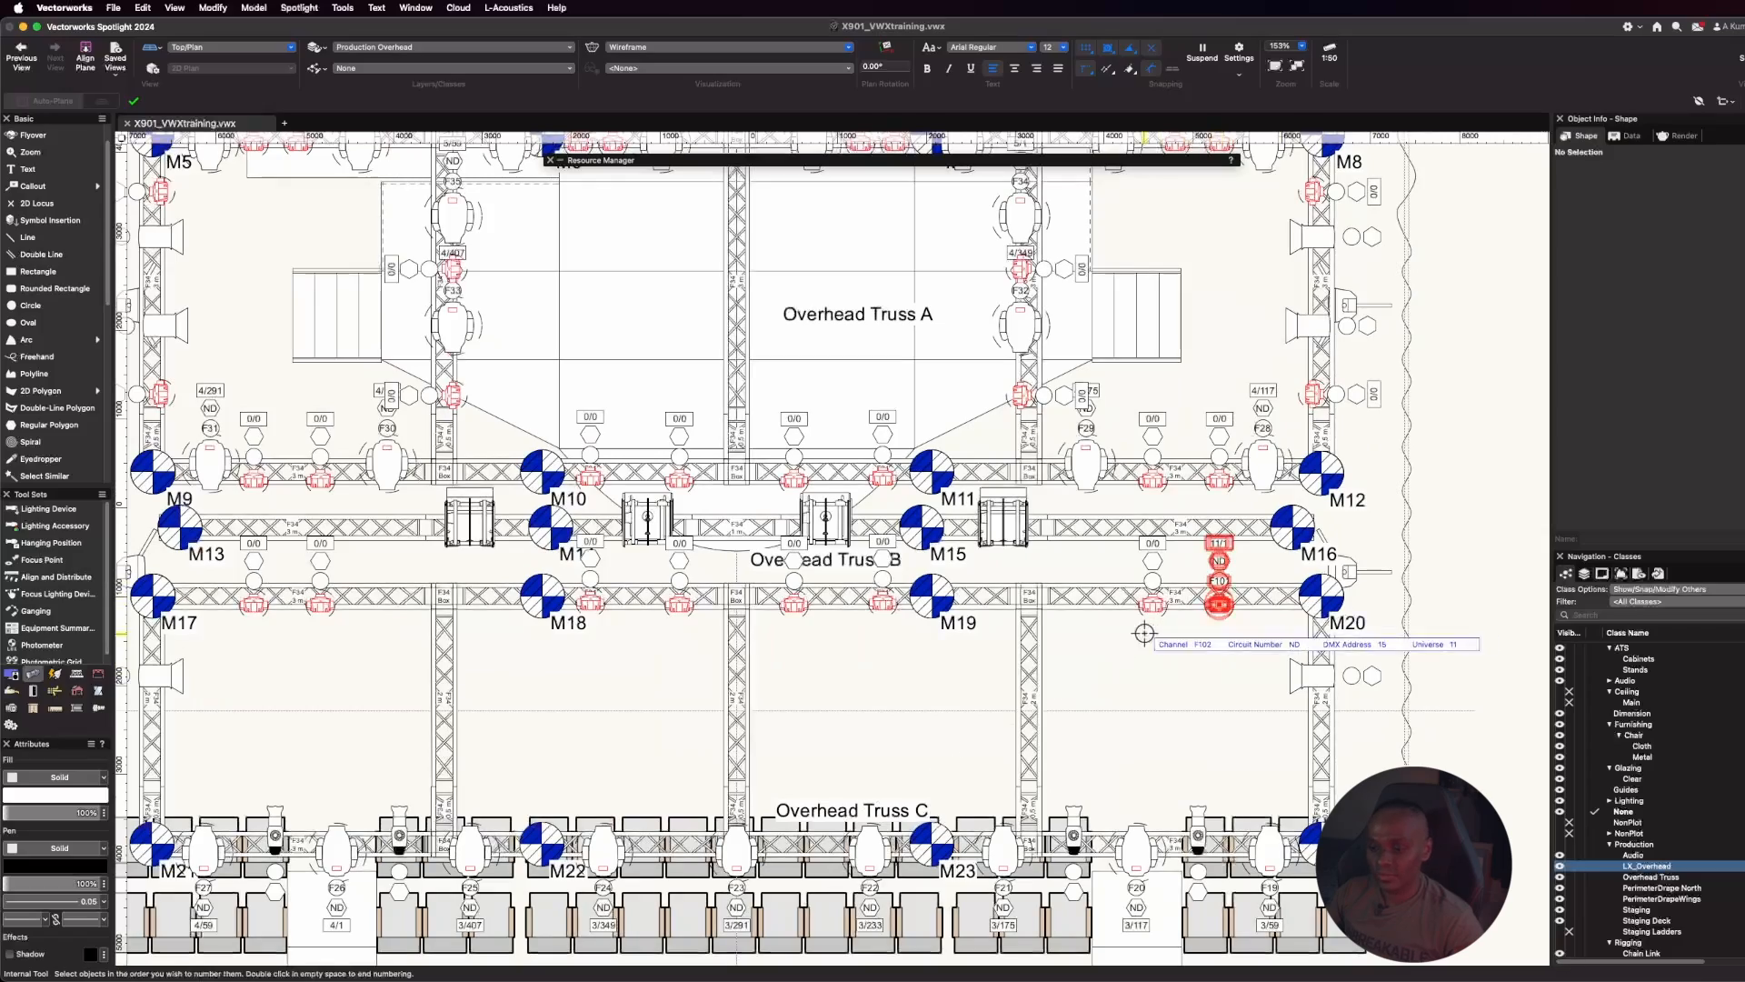
left_click(1152, 603)
left_click(883, 603)
left_click(793, 603)
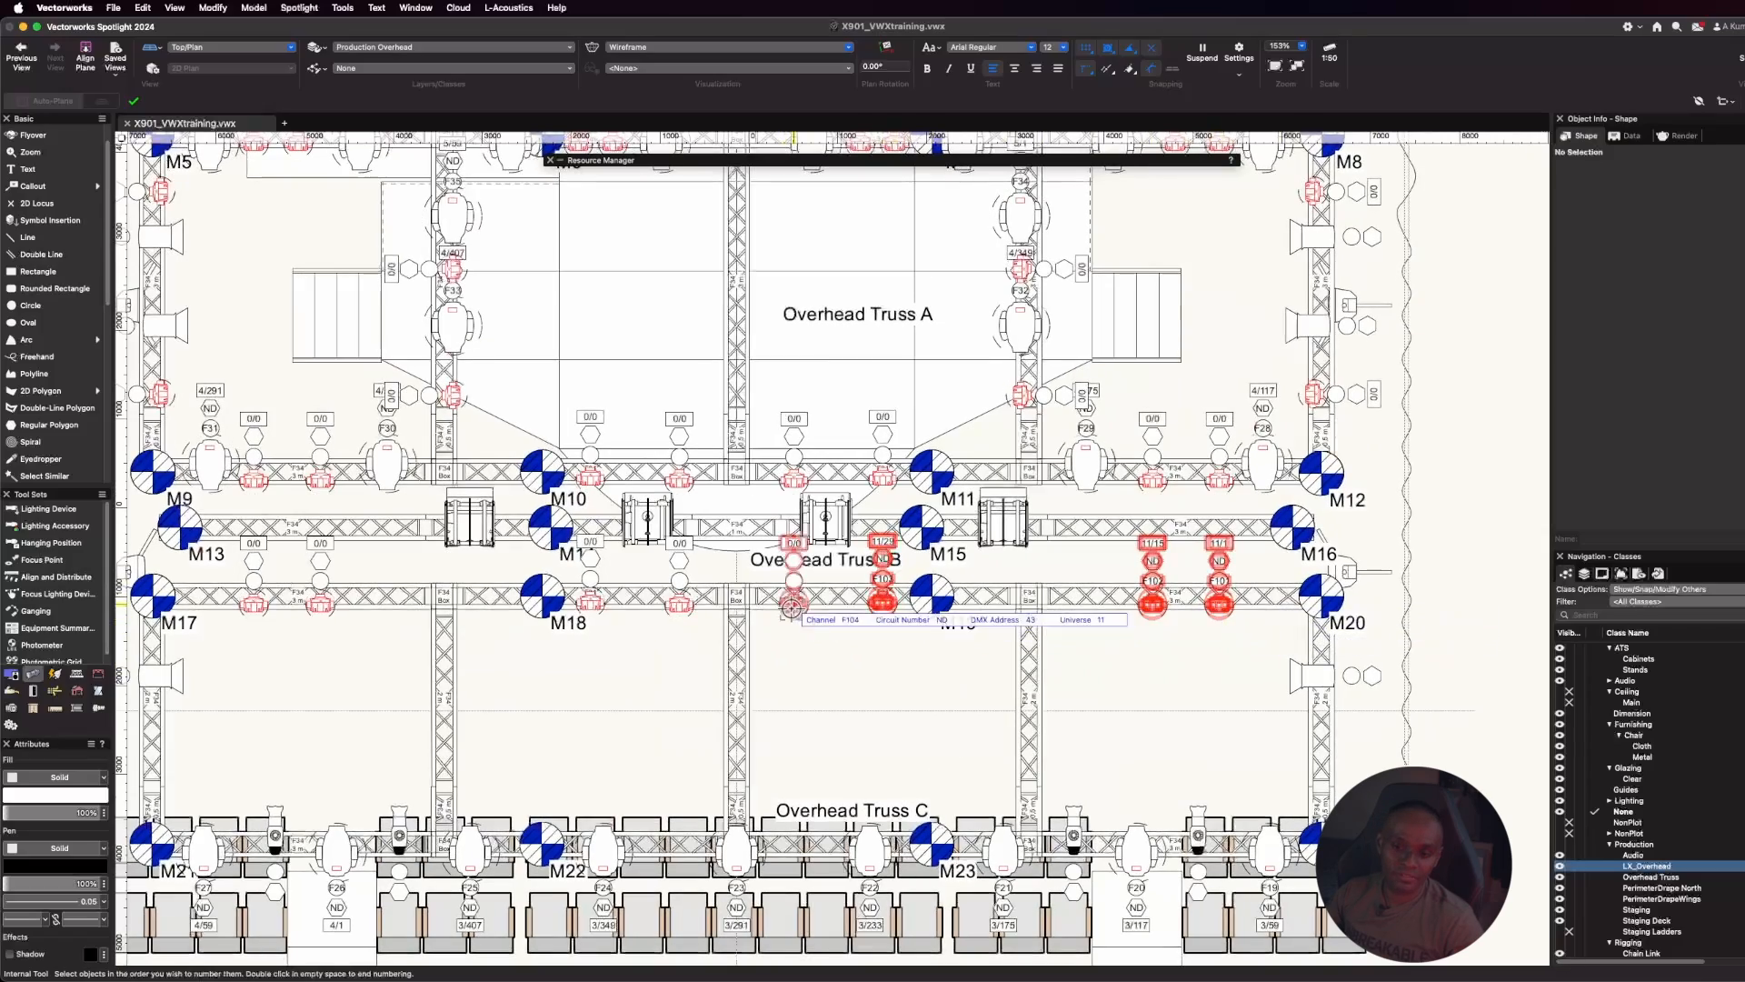
left_click(679, 602)
left_click(590, 602)
left_click(320, 604)
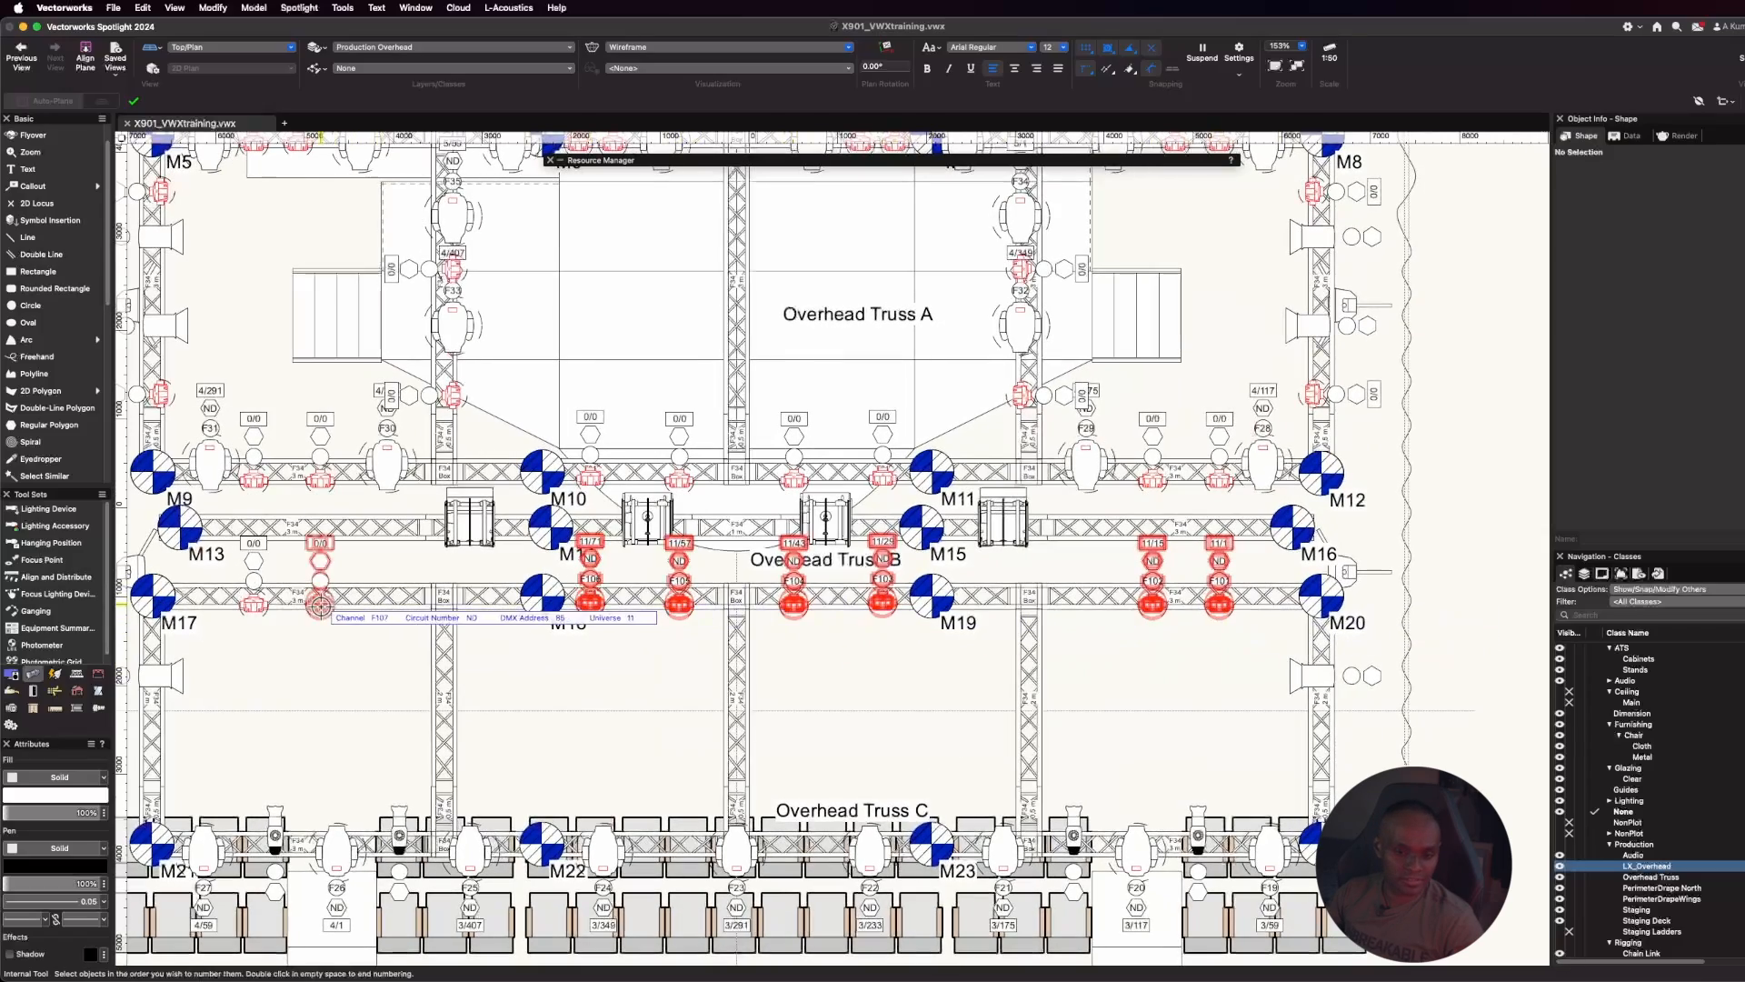
left_click(254, 604)
Number the eight small Mac Aura XB fixtures on the M9–M12 truss row in order from the M12 end to the M9 end
left_click(1218, 480)
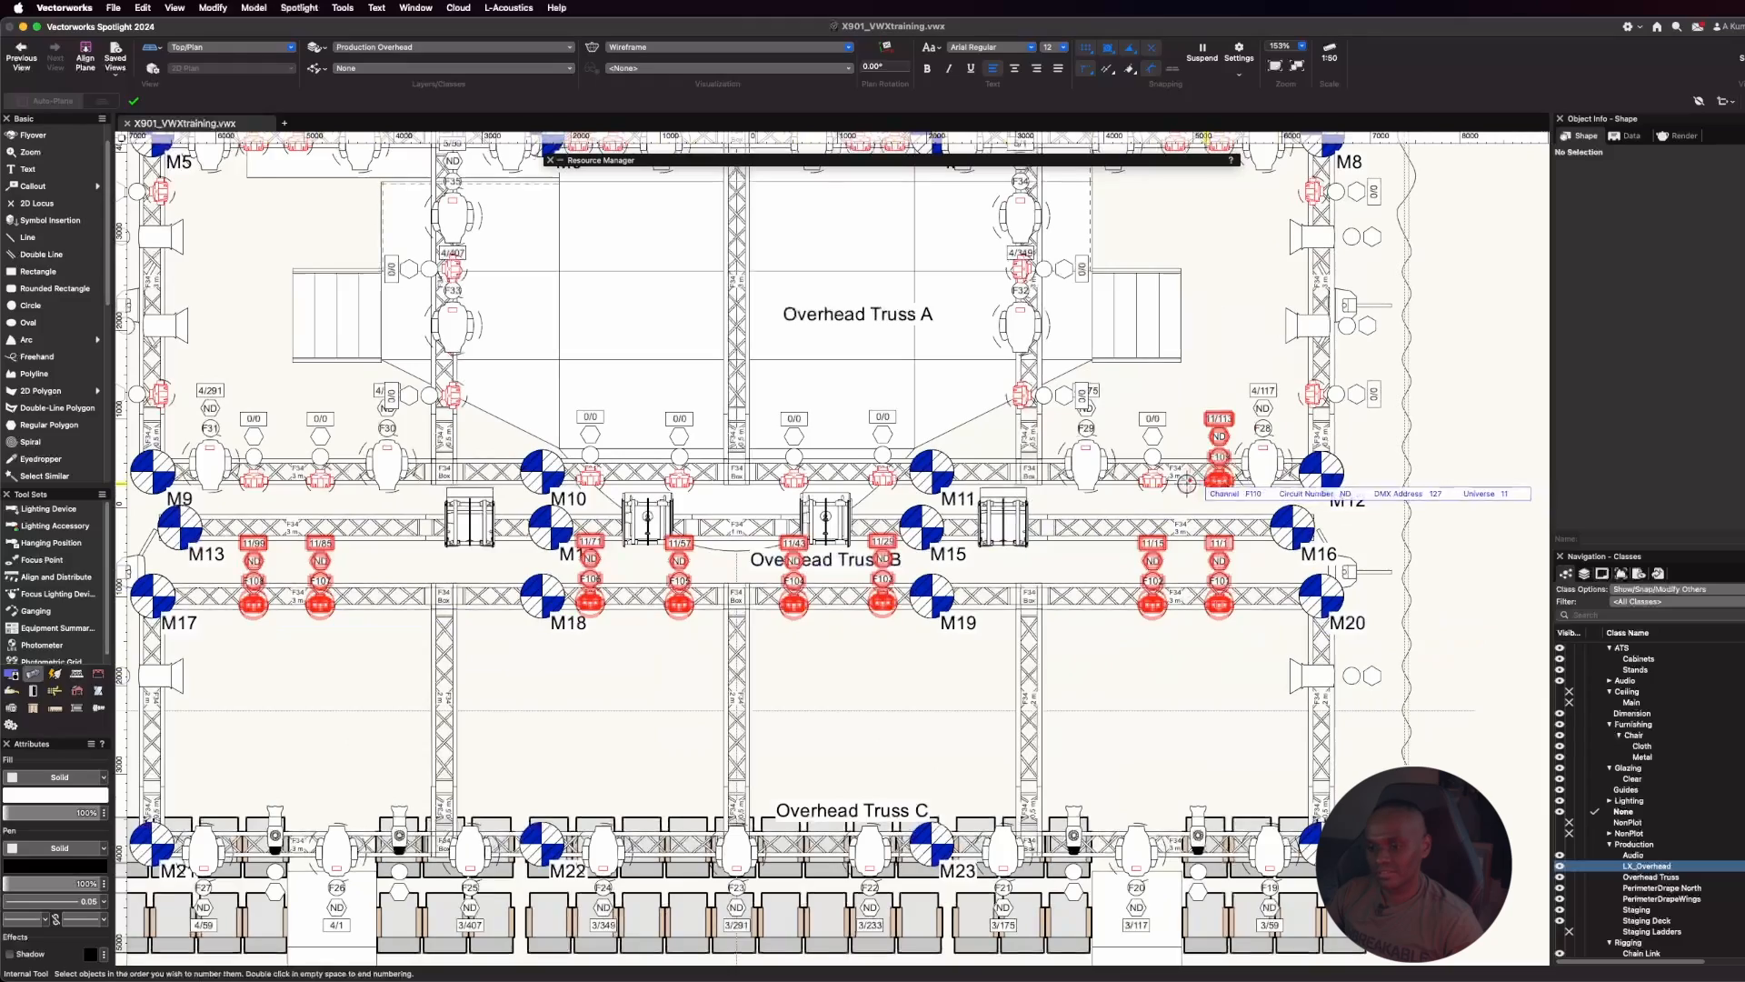
left_click(1152, 478)
left_click(883, 478)
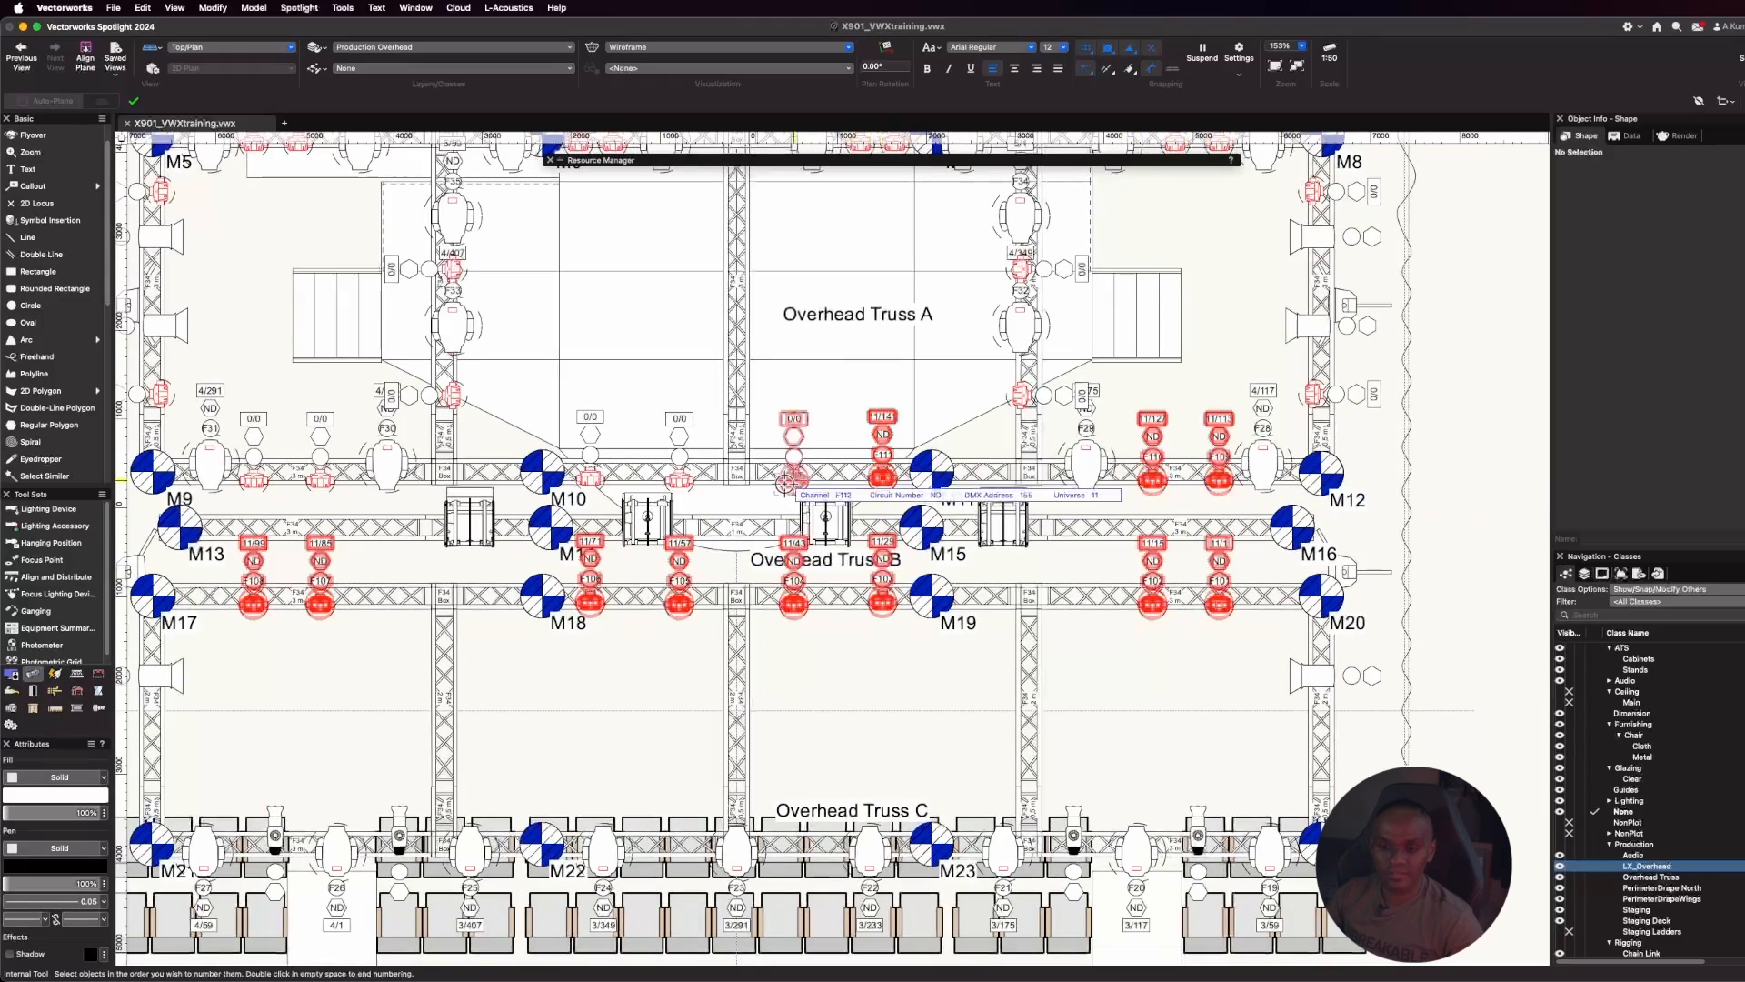
left_click(793, 478)
left_click(679, 478)
left_click(590, 478)
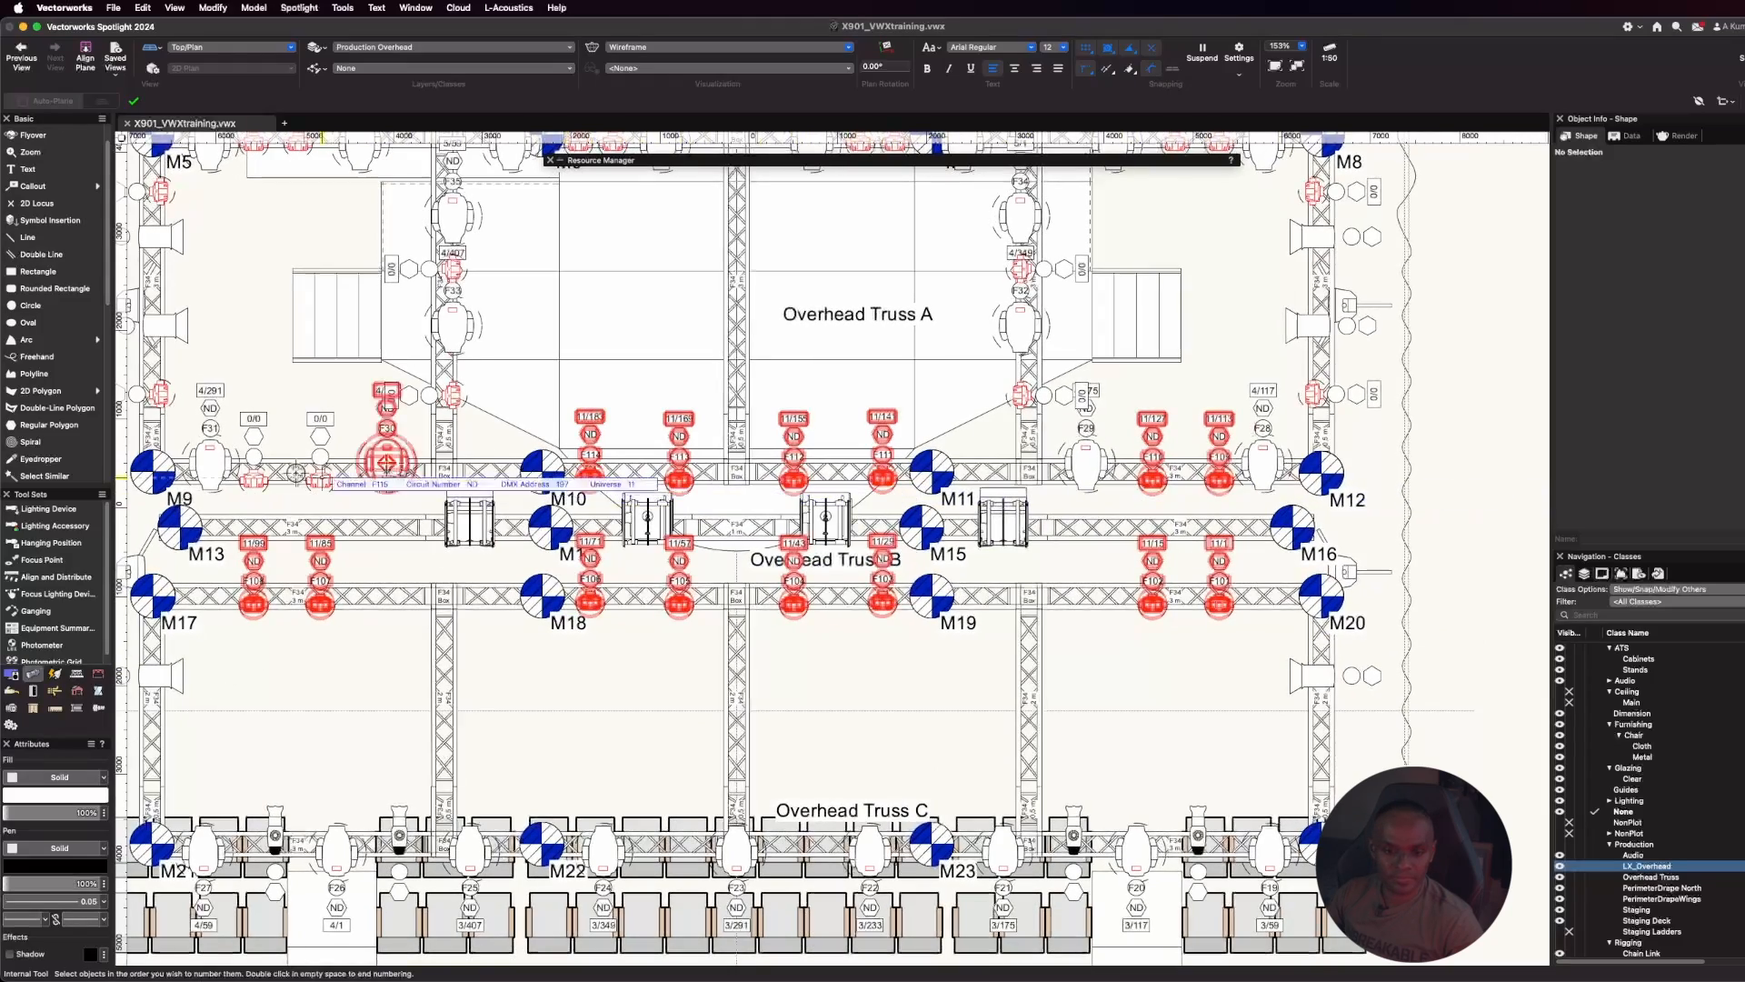
left_click(320, 478)
left_click(254, 479)
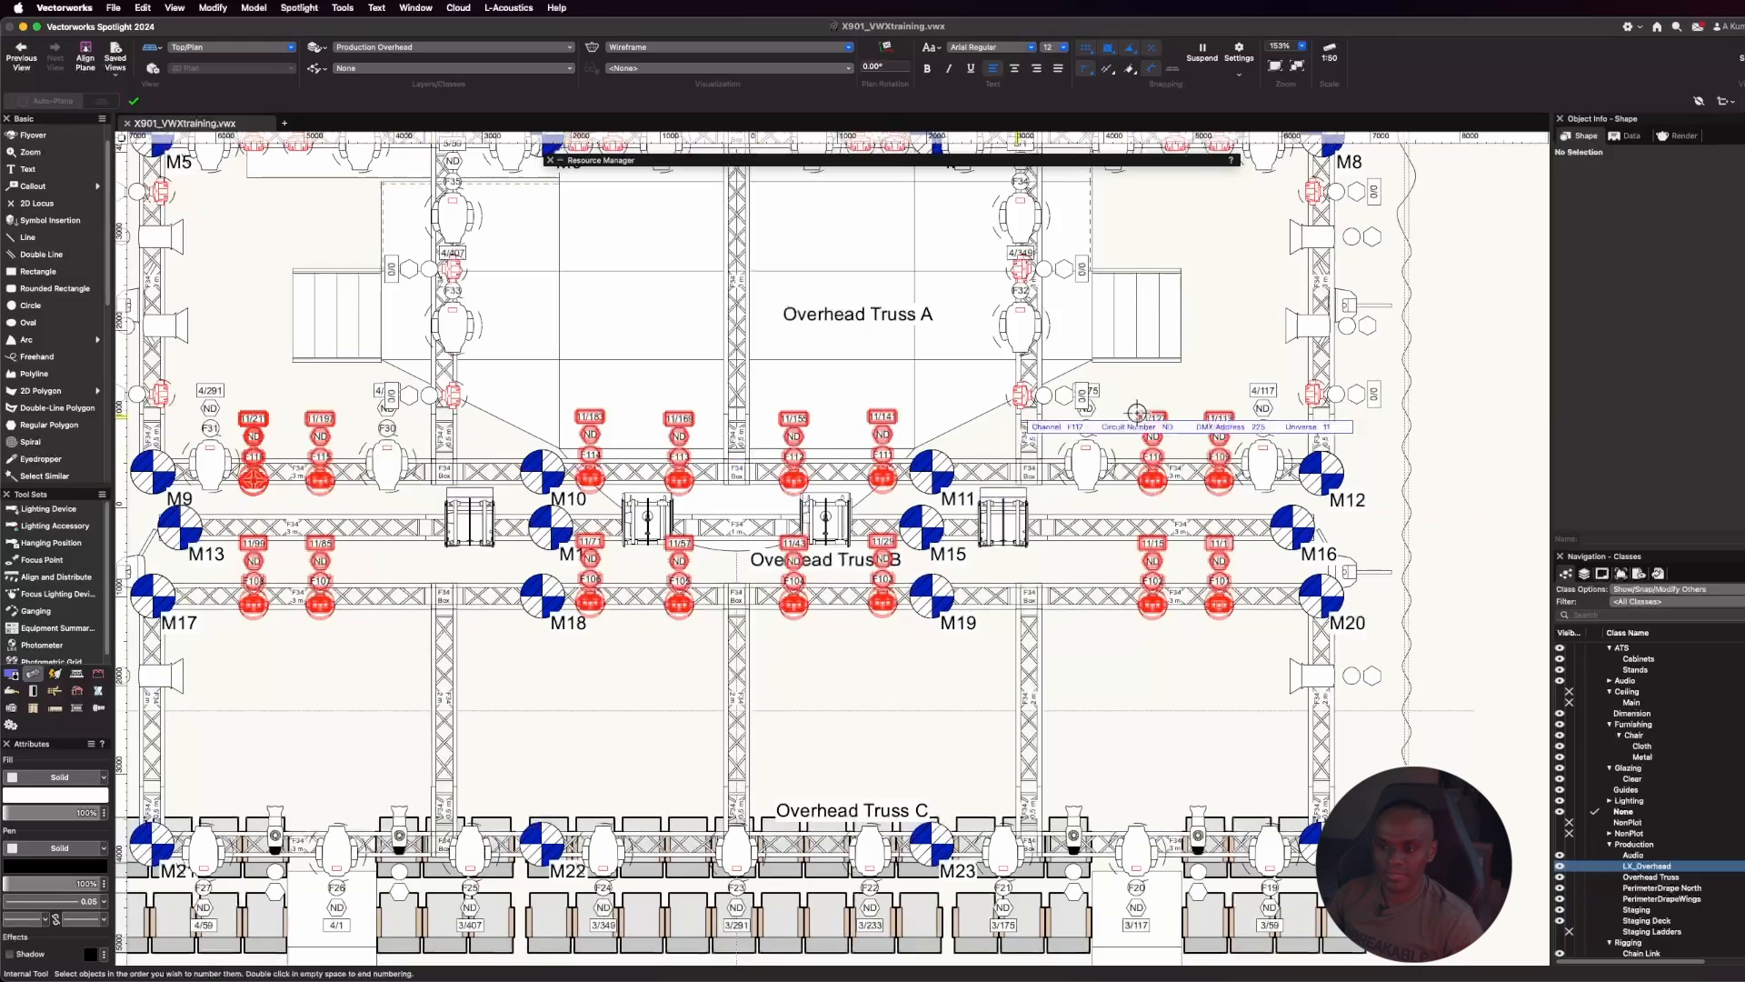
Number the four Mac Aura XB fixtures on the vertical trusses just above the M9–M12 row, from the M12 side across to M9
left_click(1314, 394)
left_click(1021, 394)
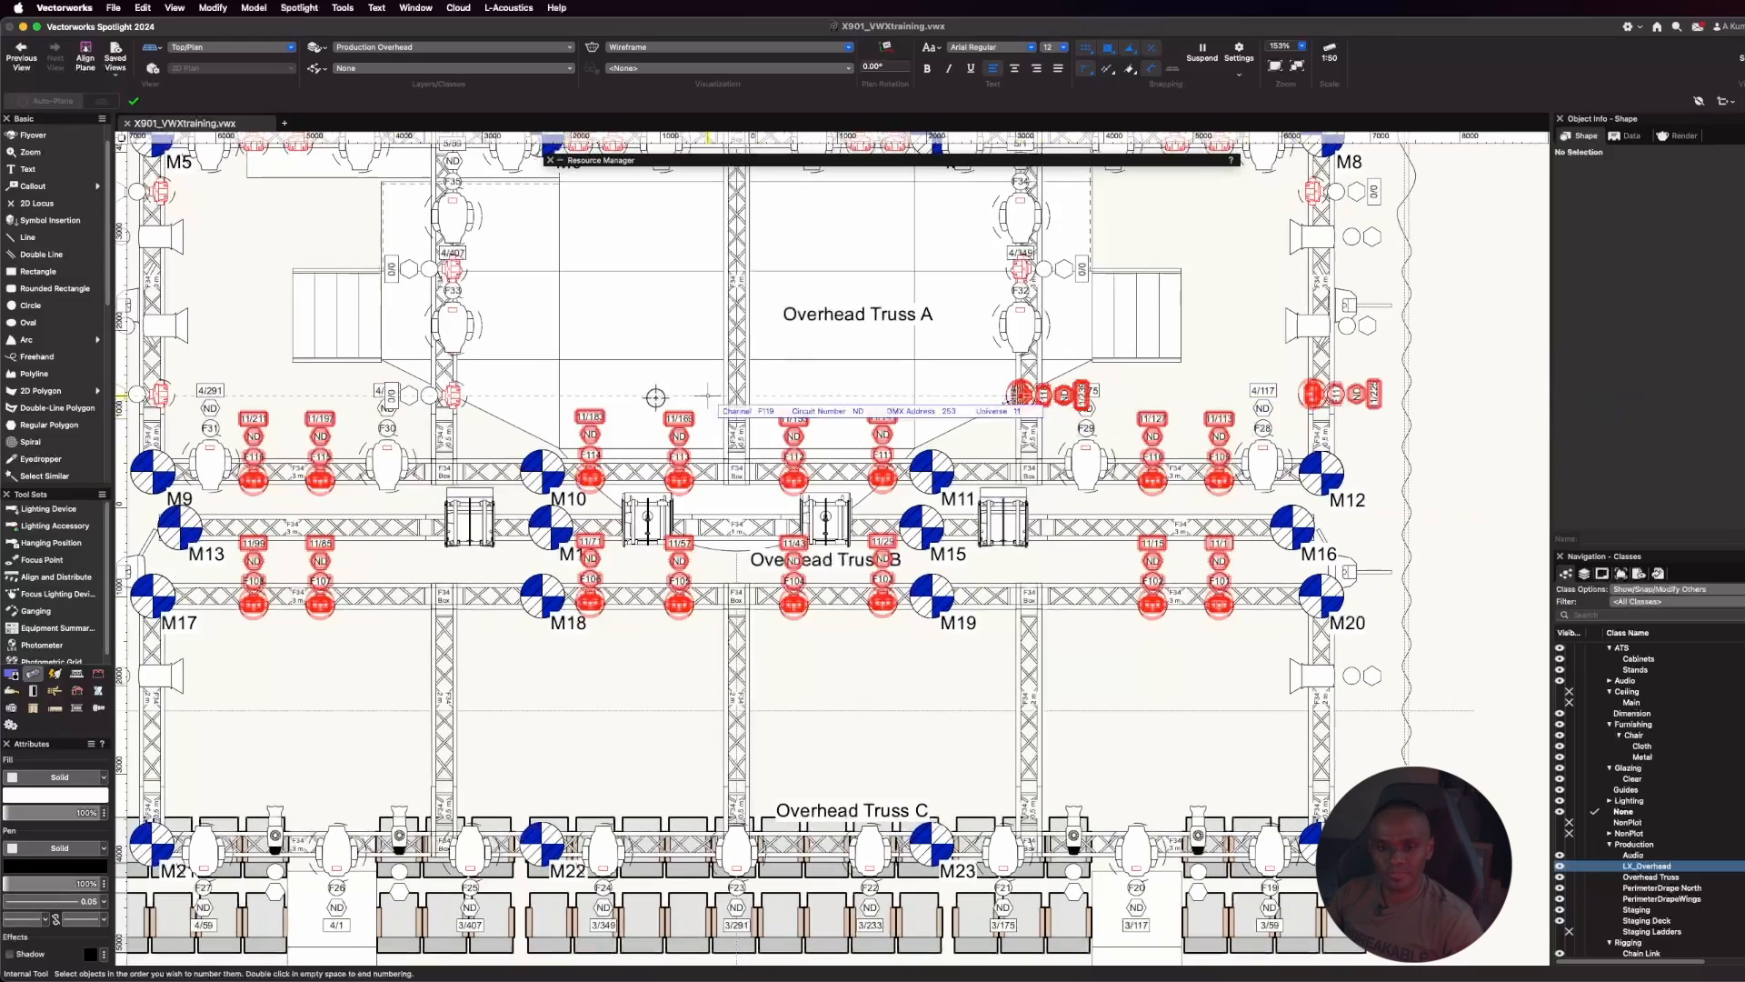
left_click(453, 395)
key("Left")
left_click(522, 394)
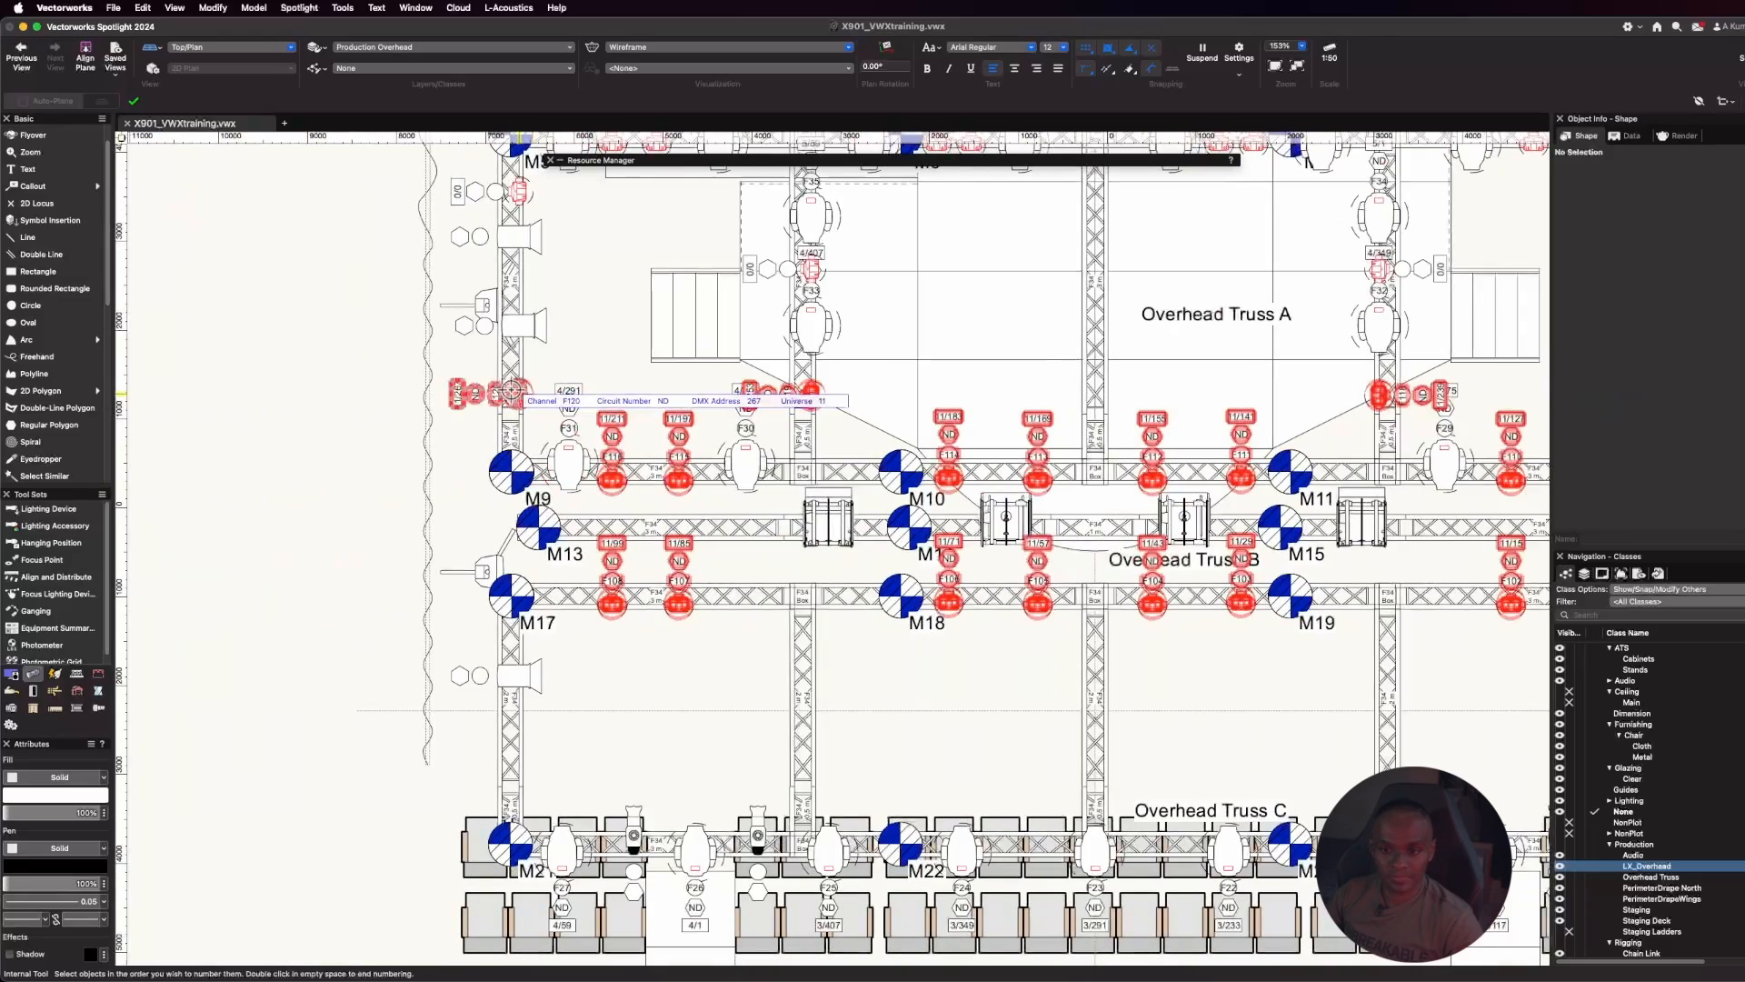
Number the four upper Mac Aura XB fixtures on the vertical trusses below the M5–M8 row, from the M8 side across to M5
scroll(280, 386, "down", 4)
scroll(966, 310, "up", 2)
left_click(966, 310)
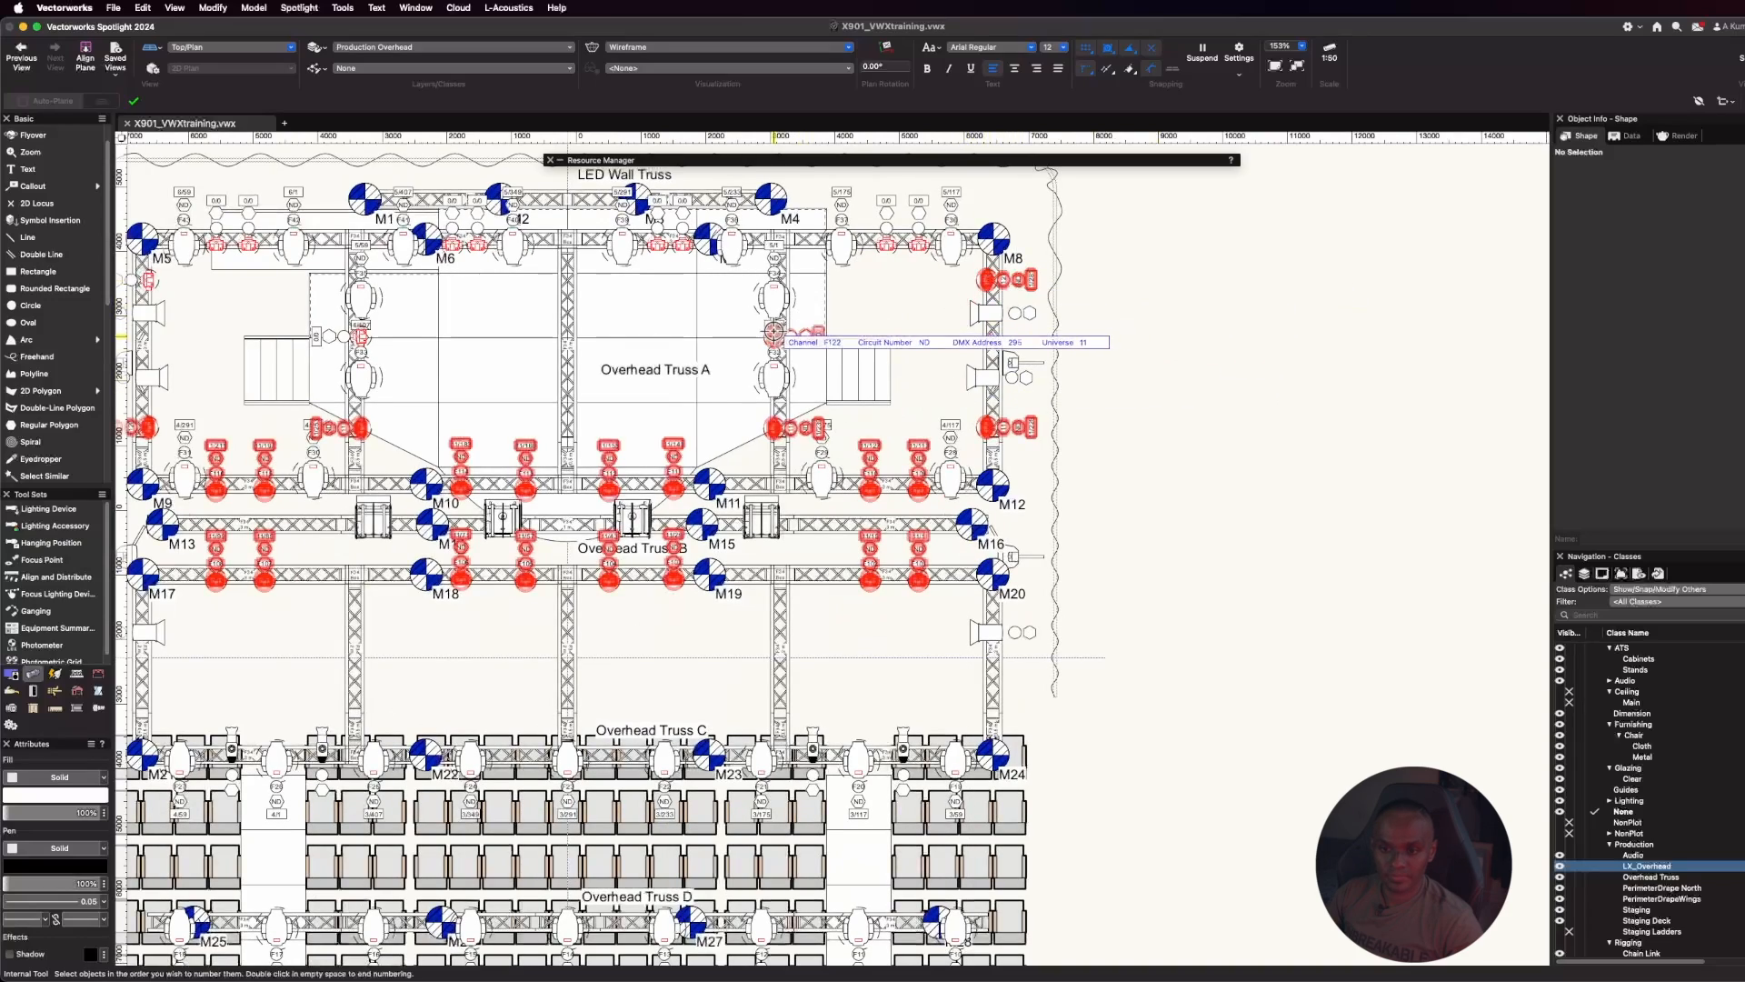
left_click(773, 336)
left_click(361, 337)
scroll(895, 411, "down", 2)
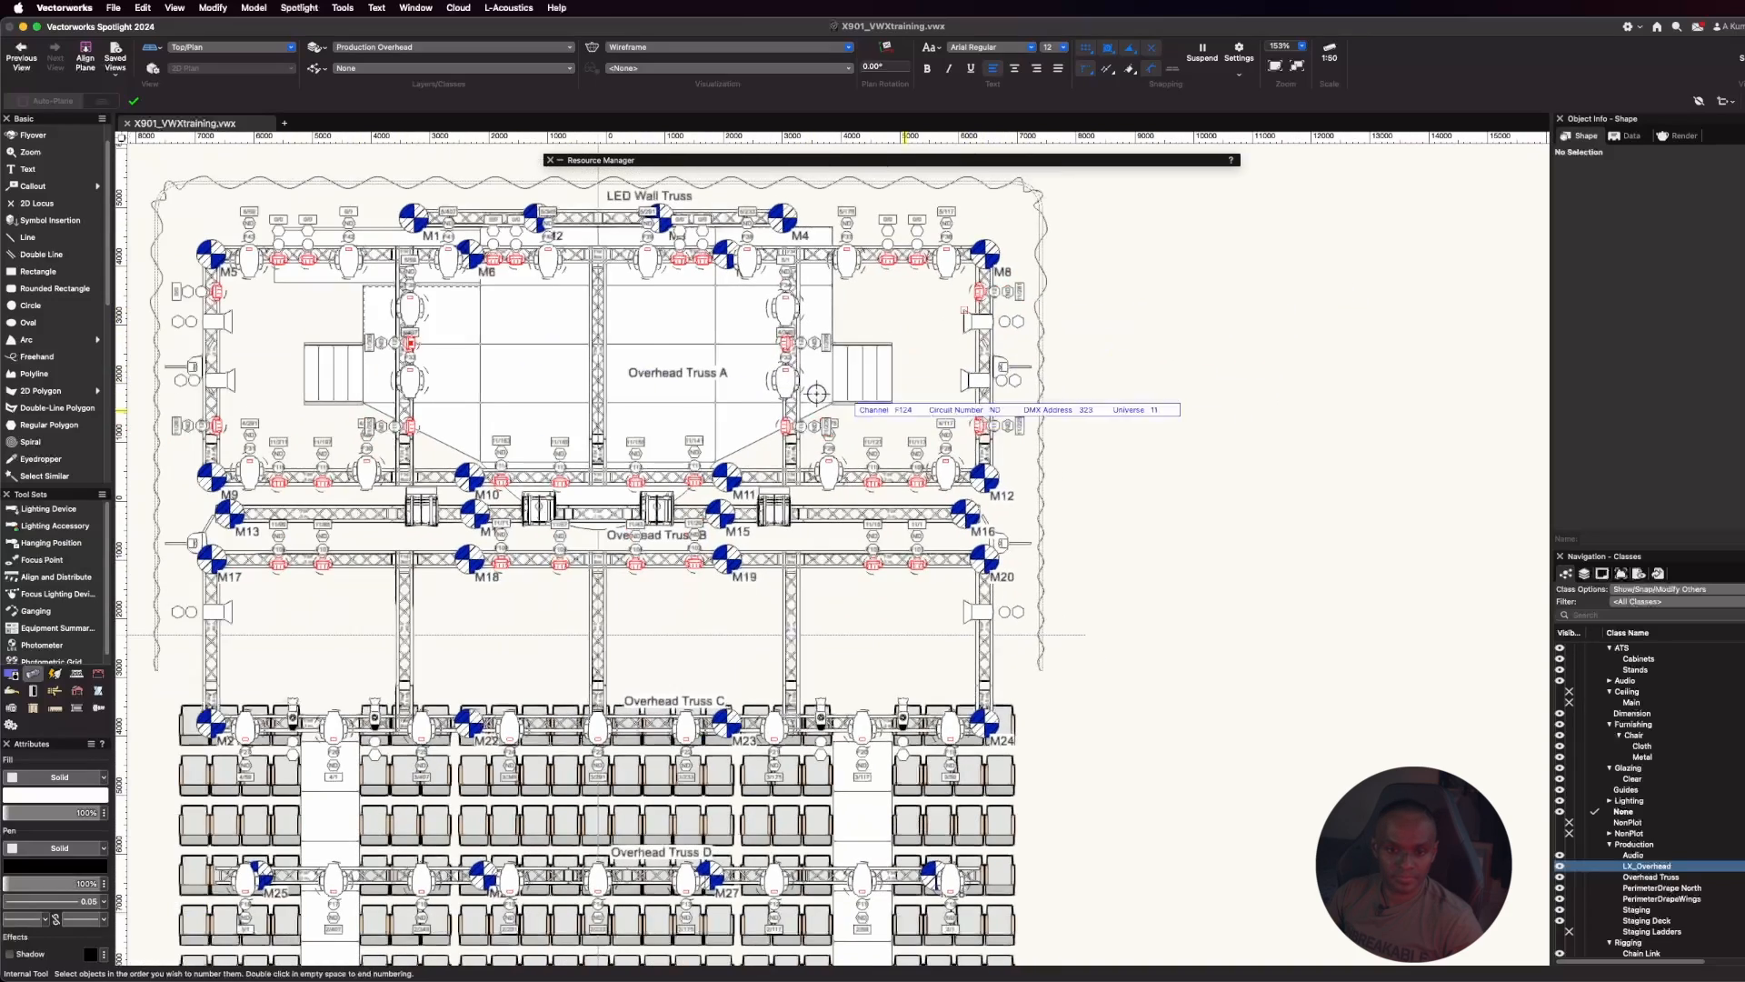
left_click(217, 291)
Number the eight Mac Aura XB fixtures on the M5–M8 truss row from the M8 end to the M5 end, and finish the numbering run
left_click(926, 263)
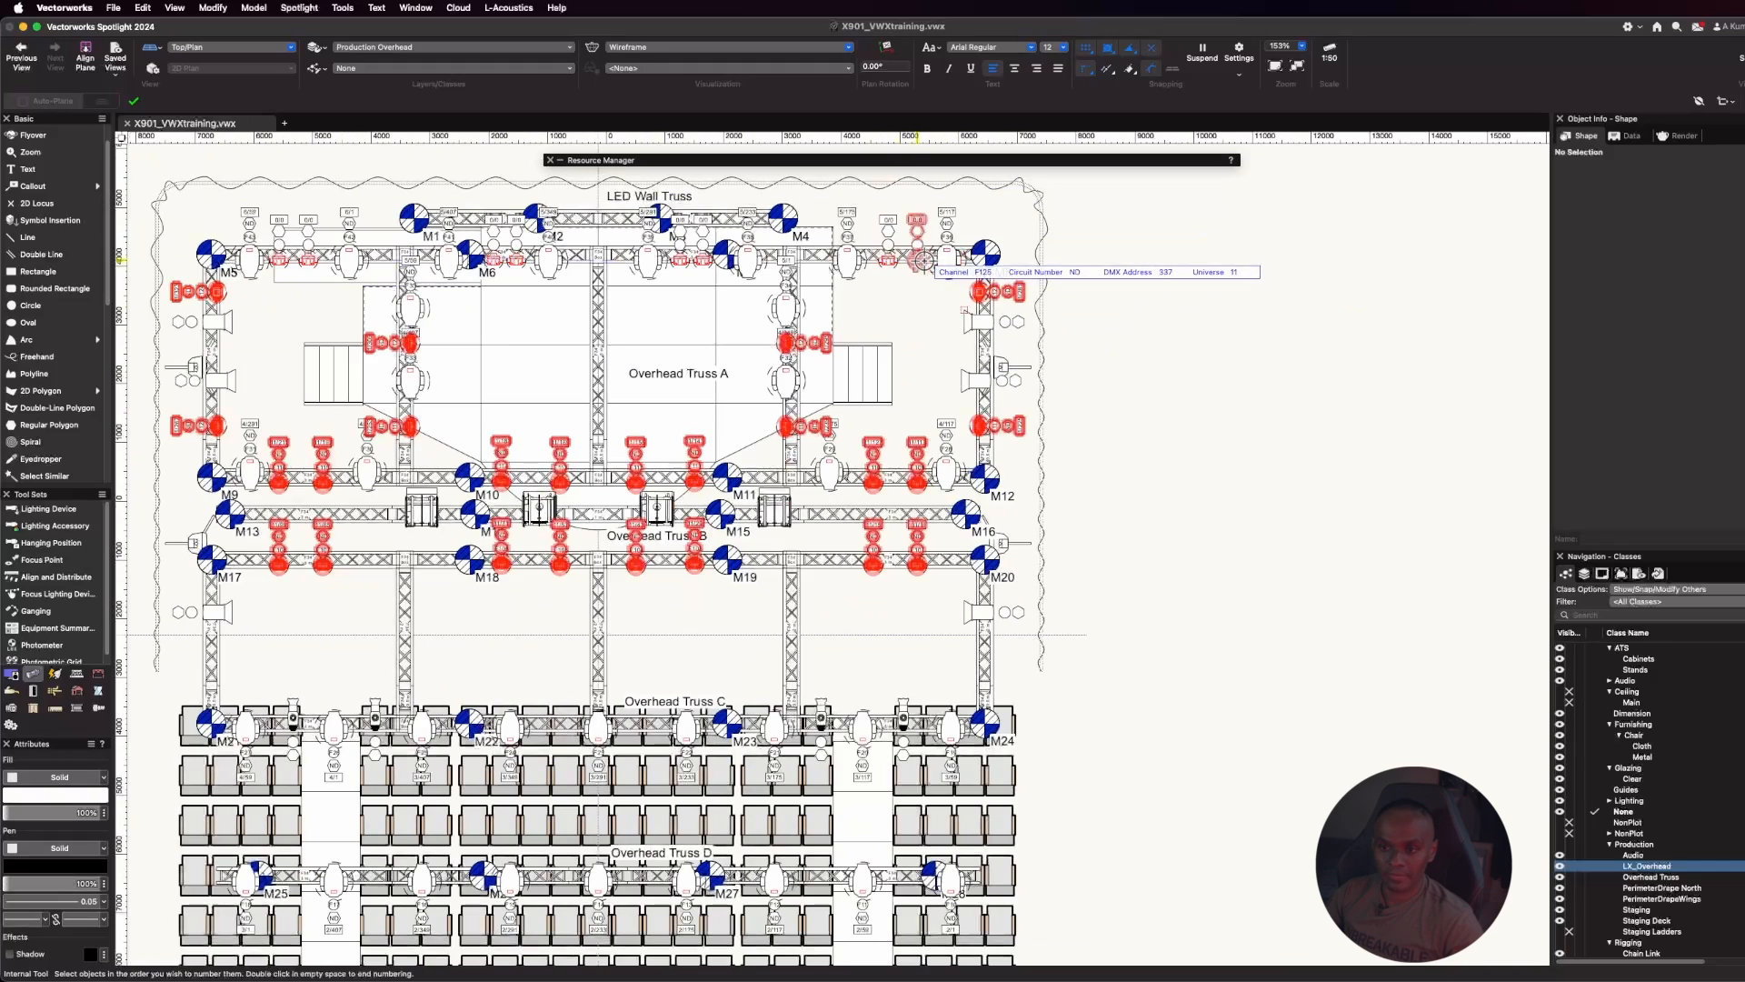
left_click(889, 260)
left_click(704, 266)
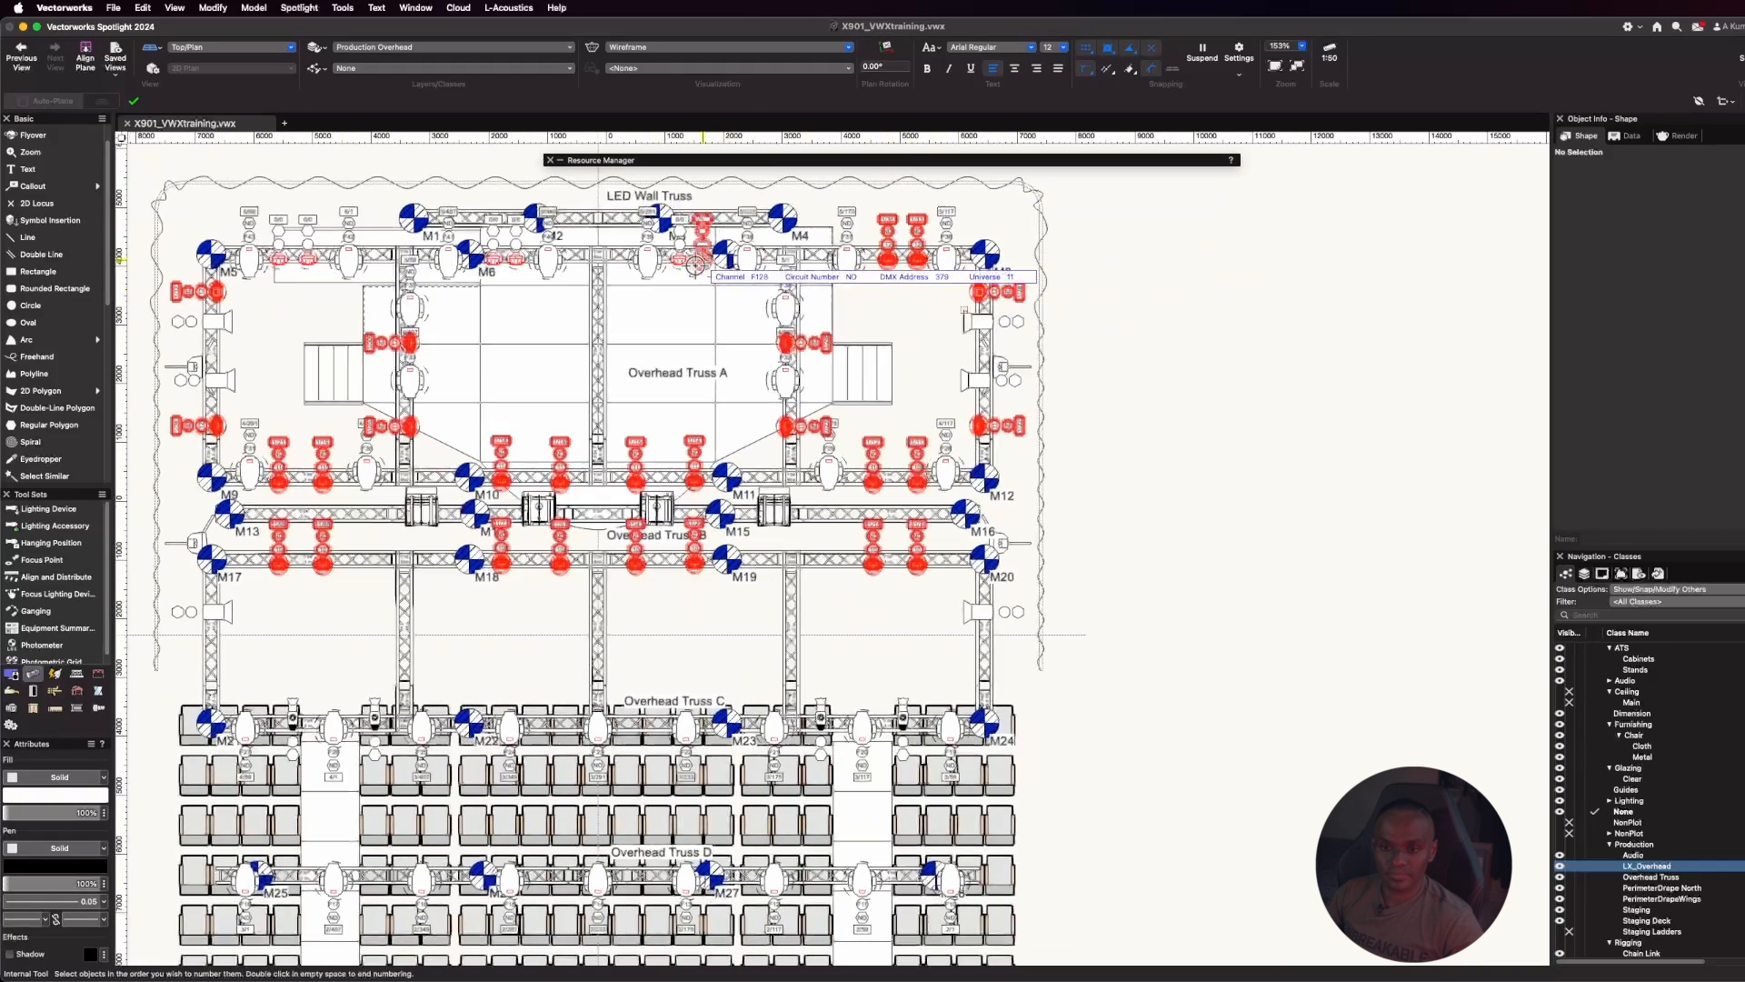
left_click(680, 261)
left_click(517, 261)
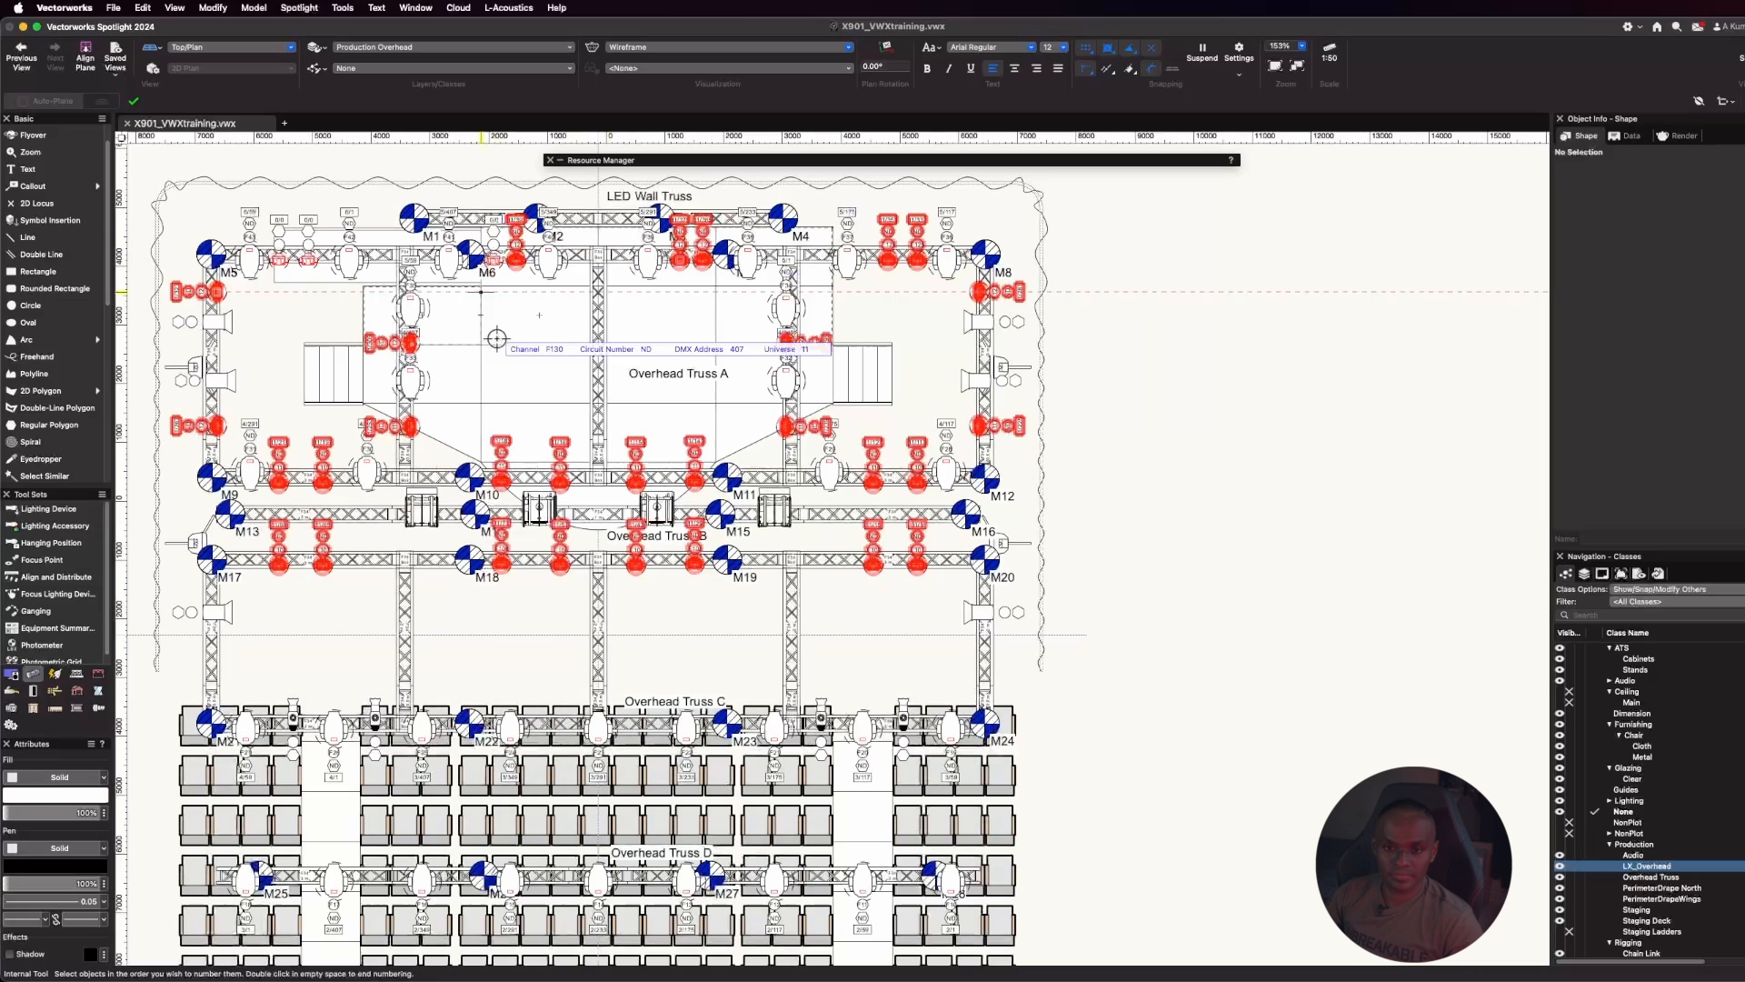
left_click(493, 260)
left_click(308, 259)
left_click(279, 259)
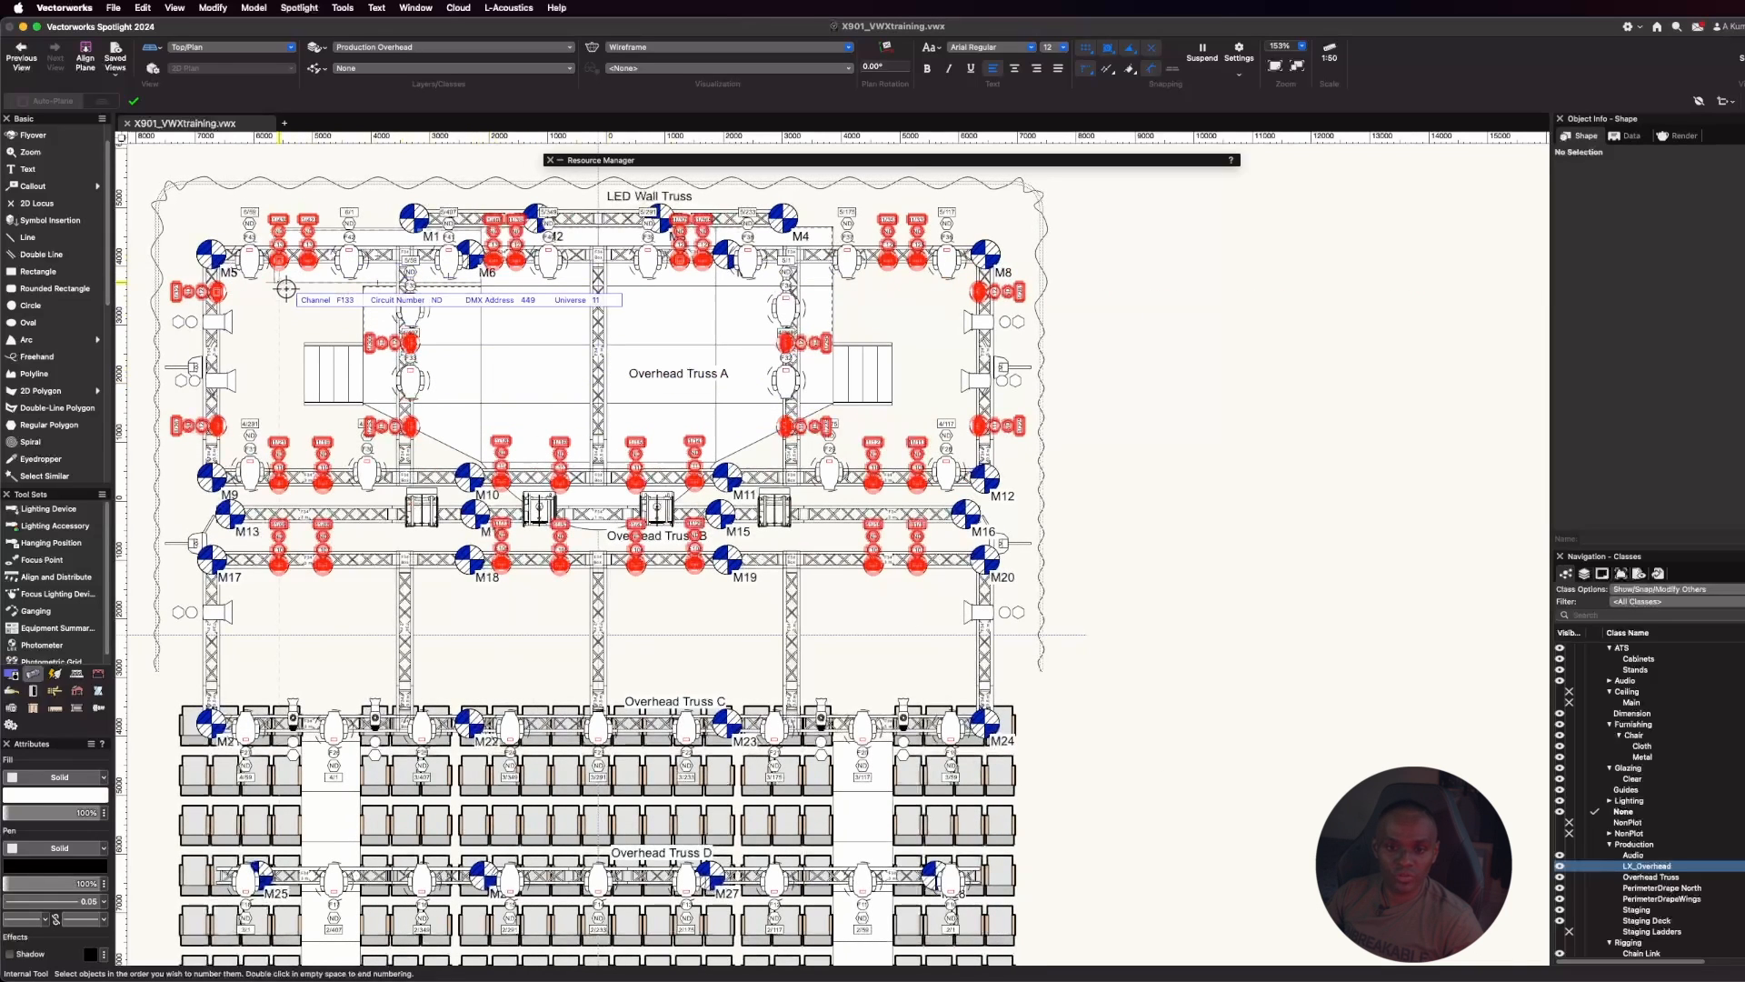
double_click(1151, 334)
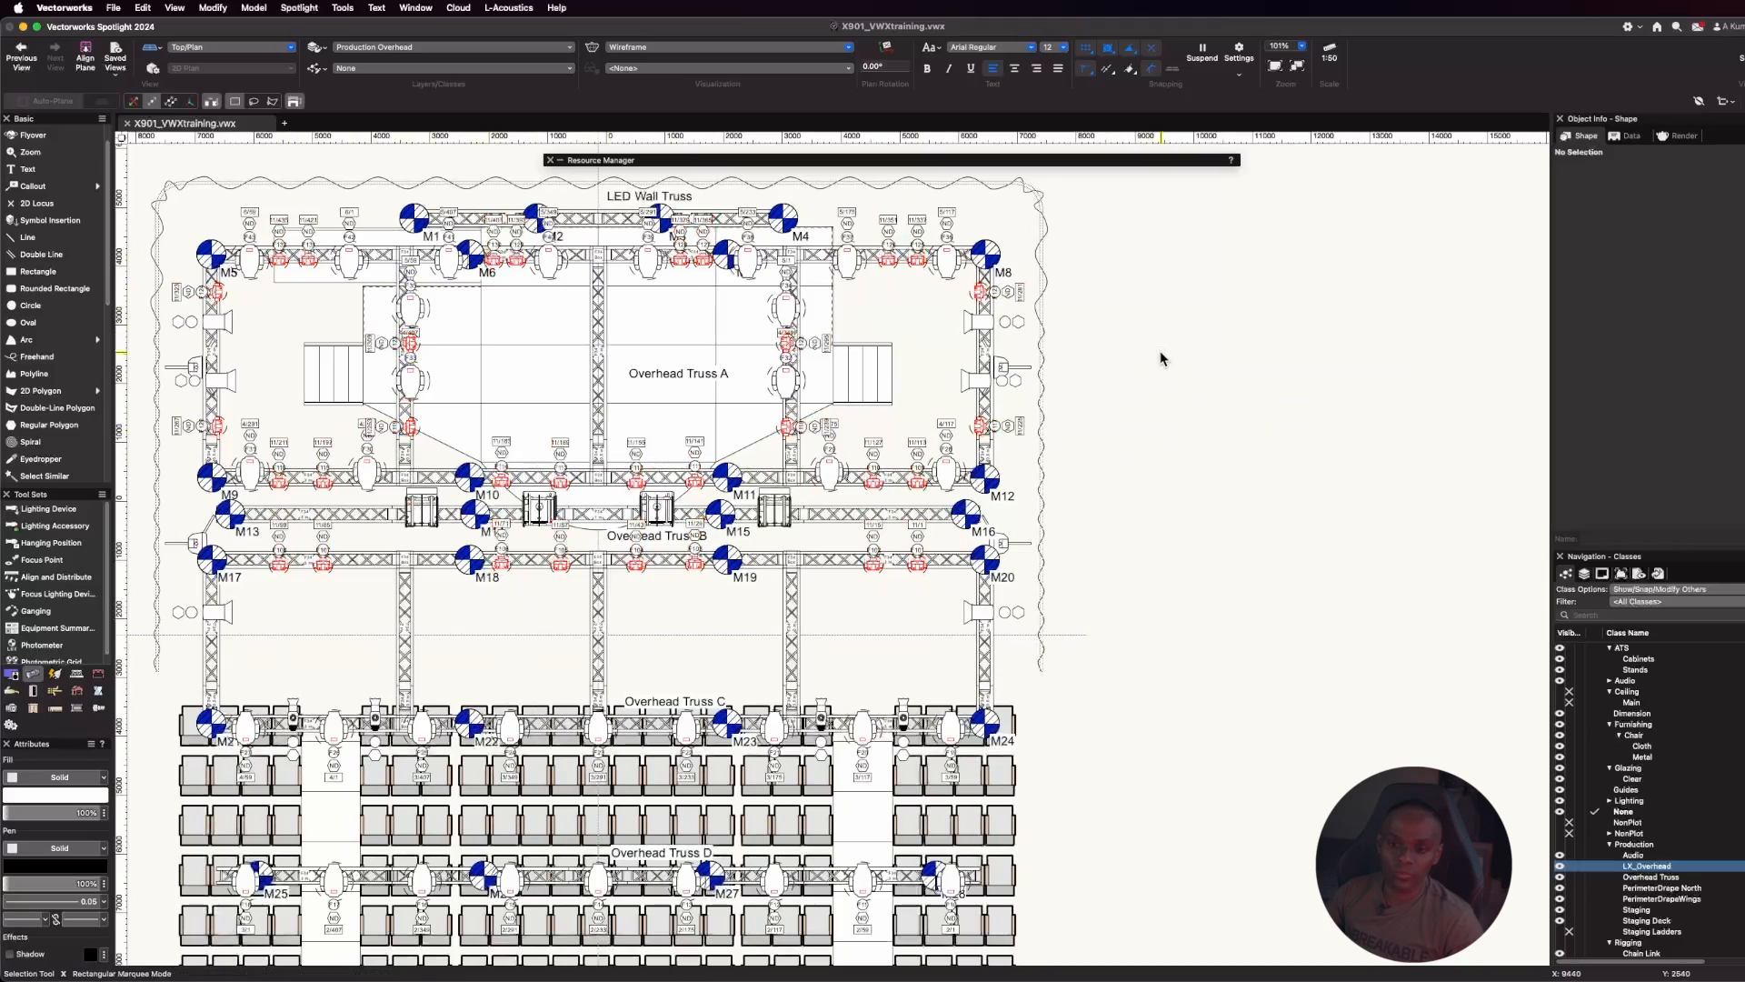
Set up a new Spotlight Numbering run with Channel starting at 201 and no prefix
scroll(1000, 325, "down", 2)
scroll(551, 200, "up", 5)
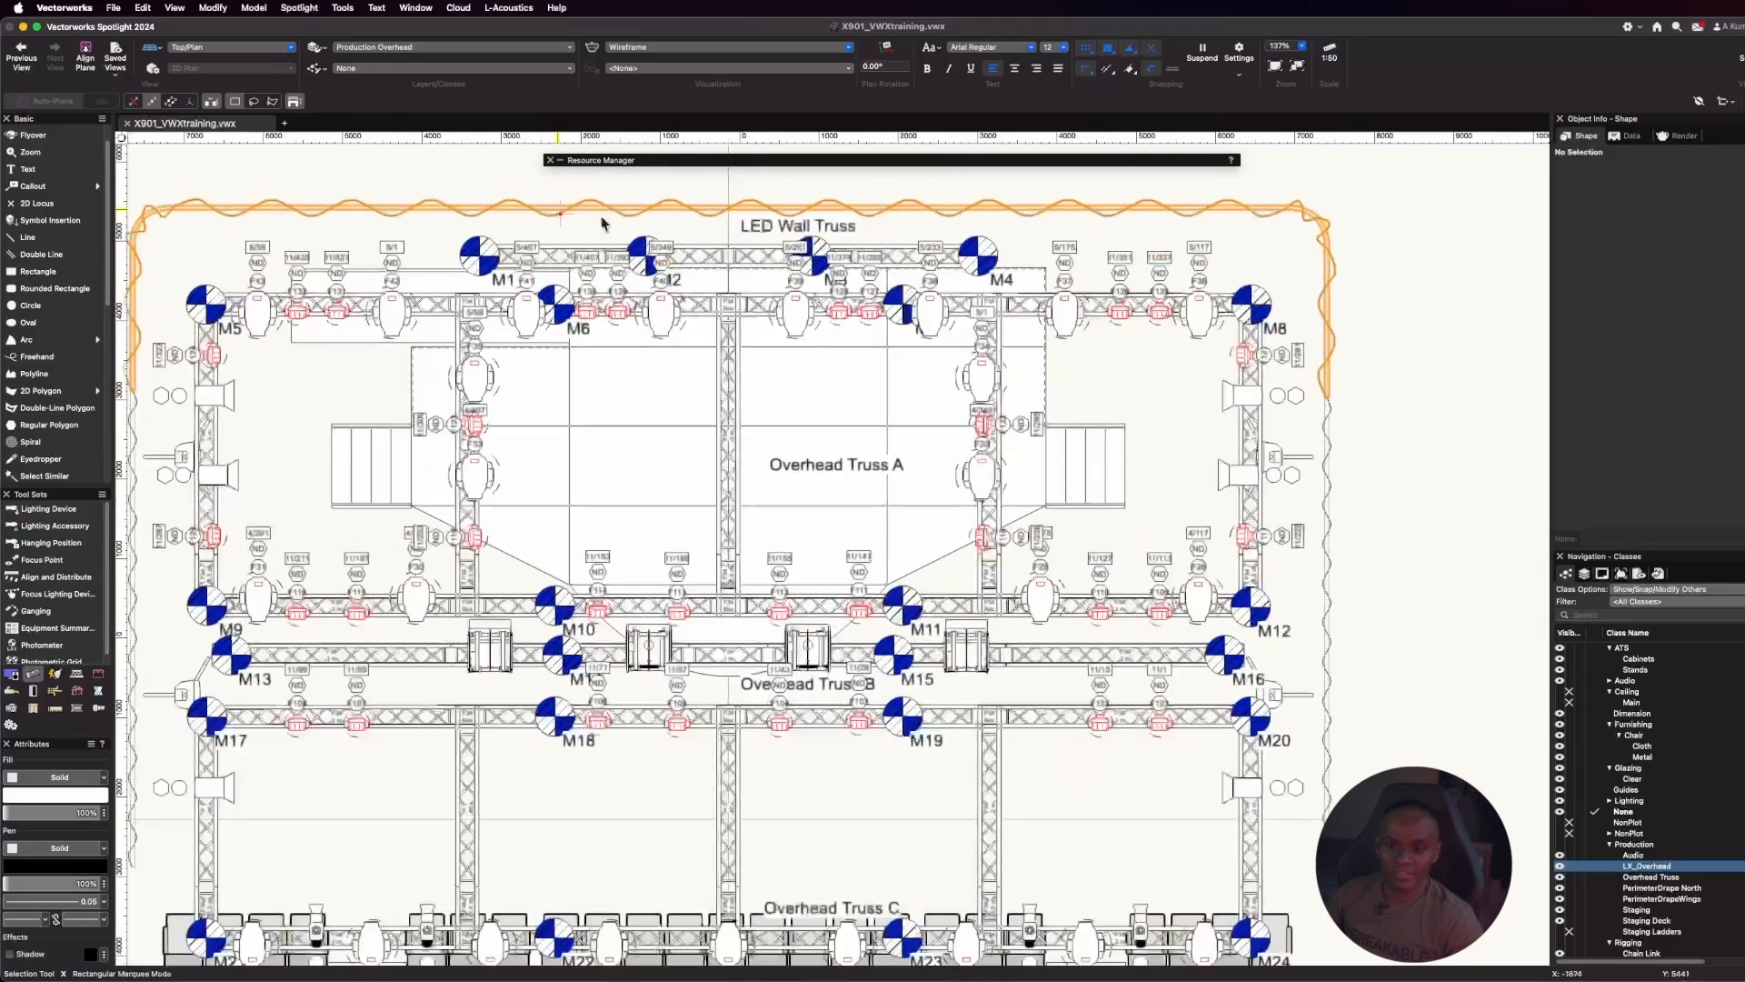
scroll(946, 355, "down", 1)
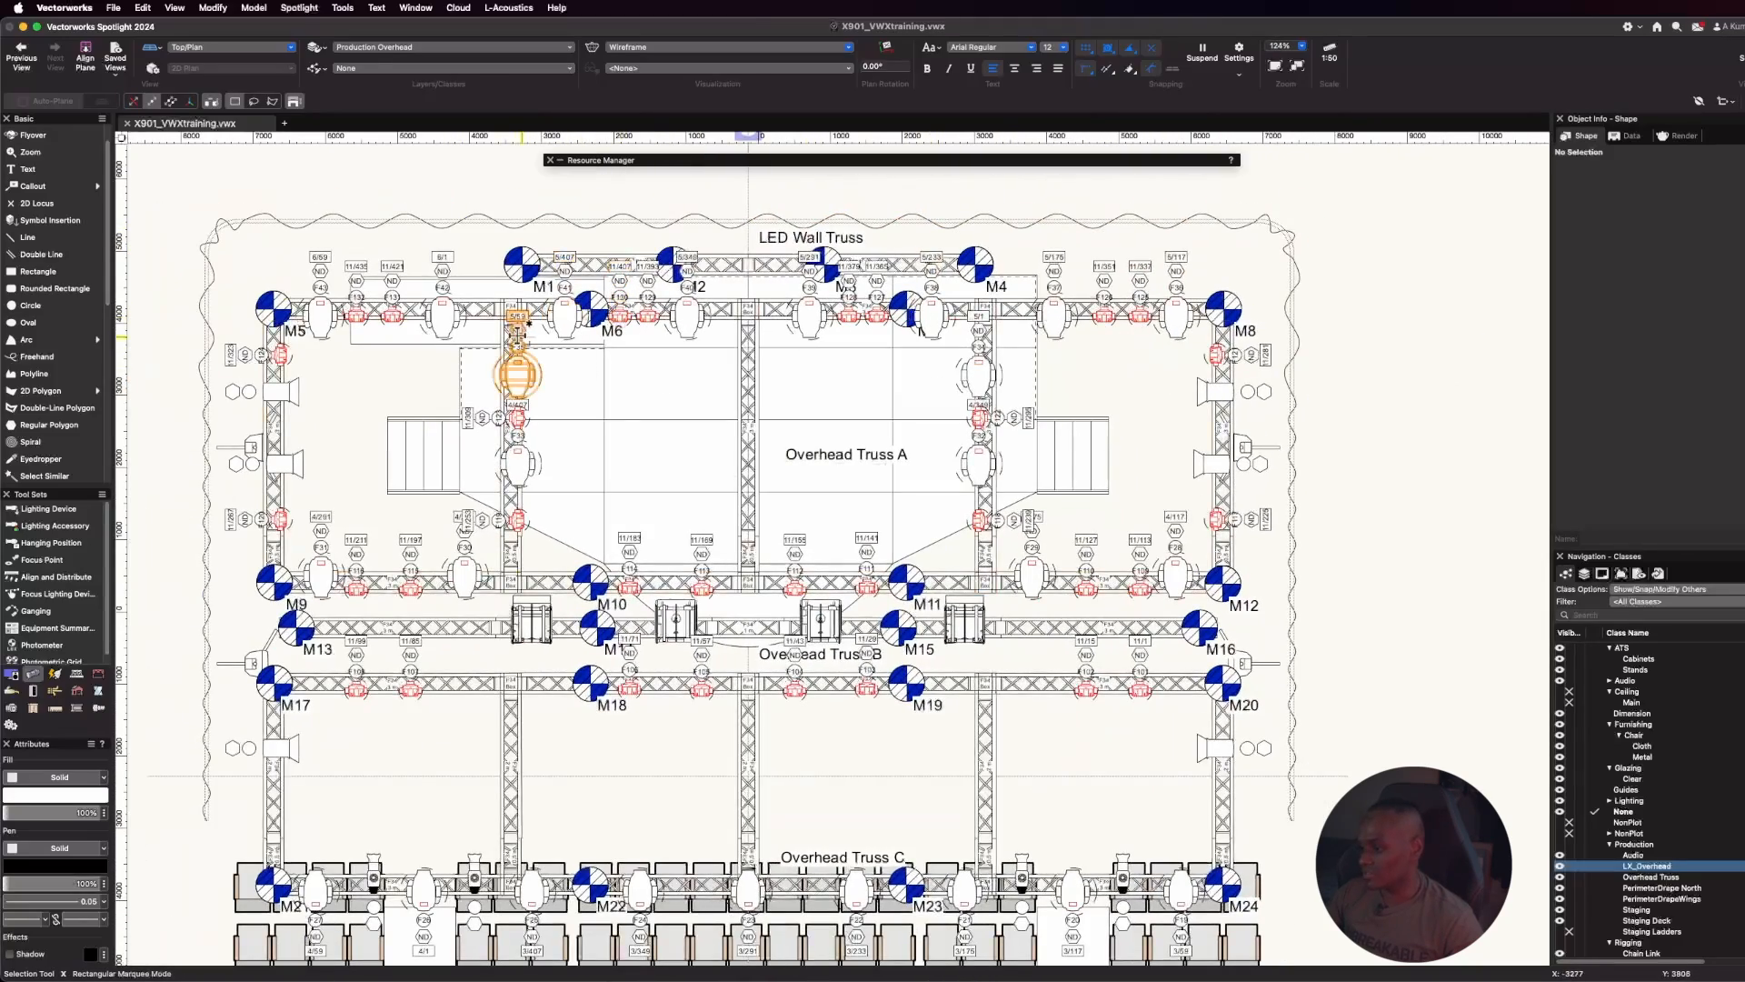
scroll(643, 412, "down", 1)
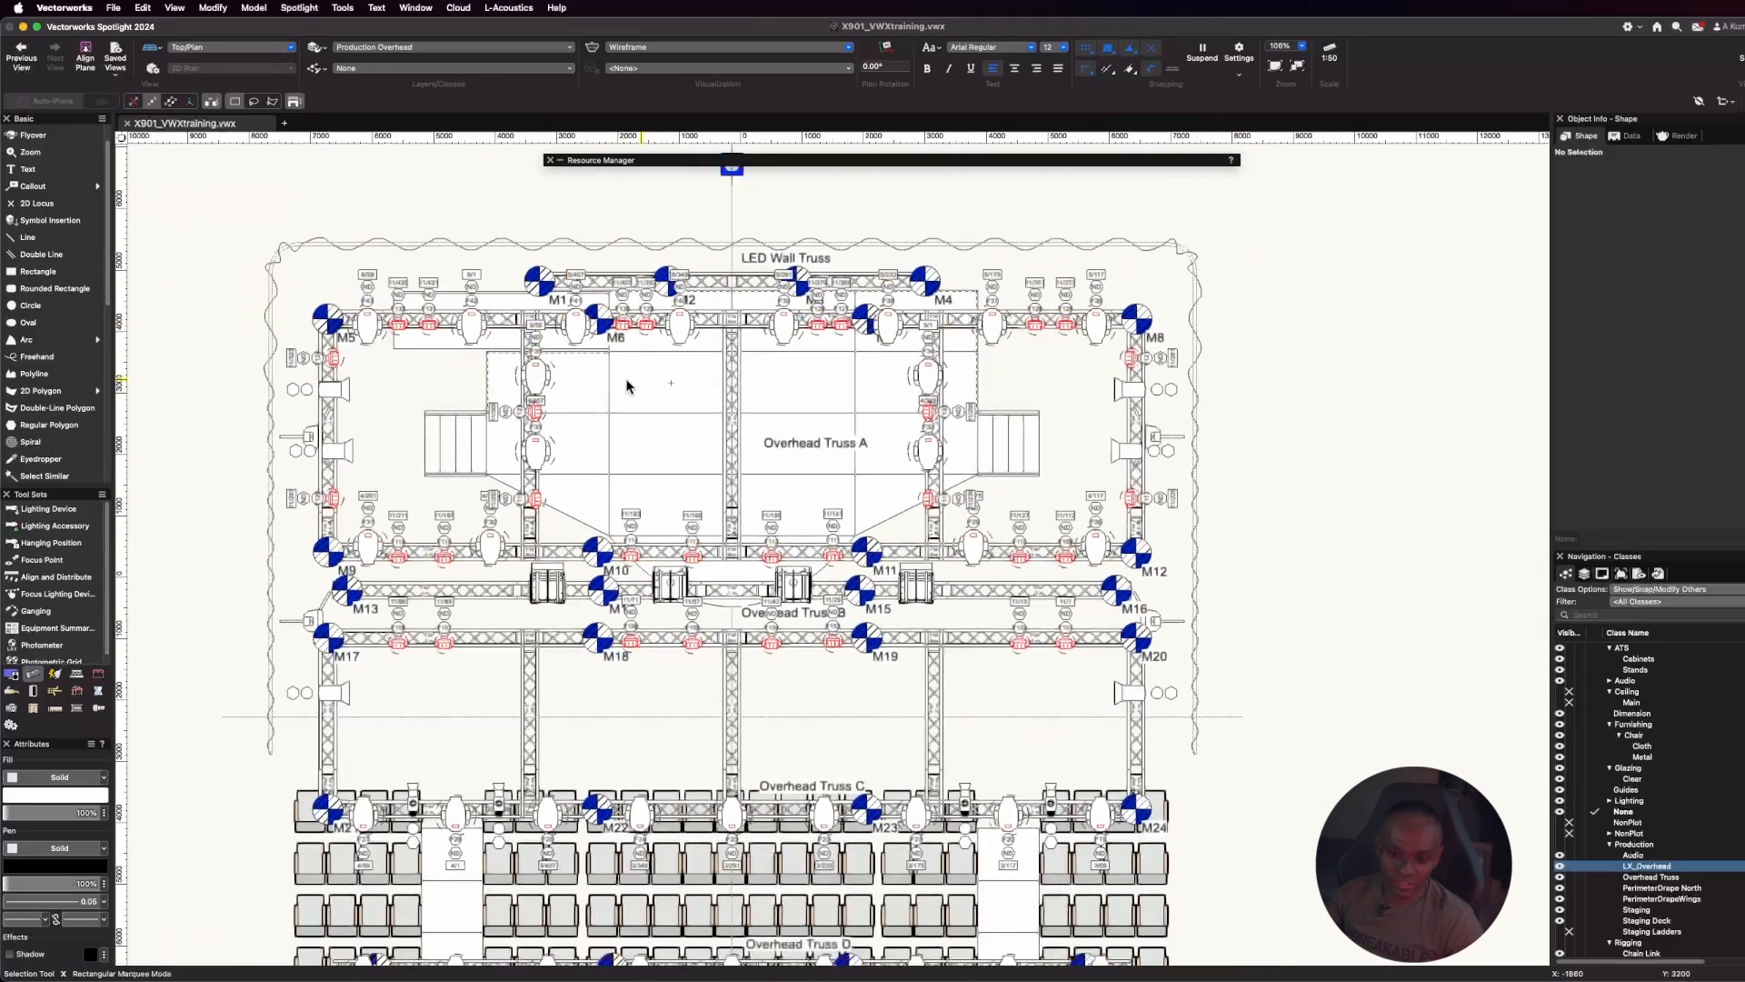
left_click(289, 9)
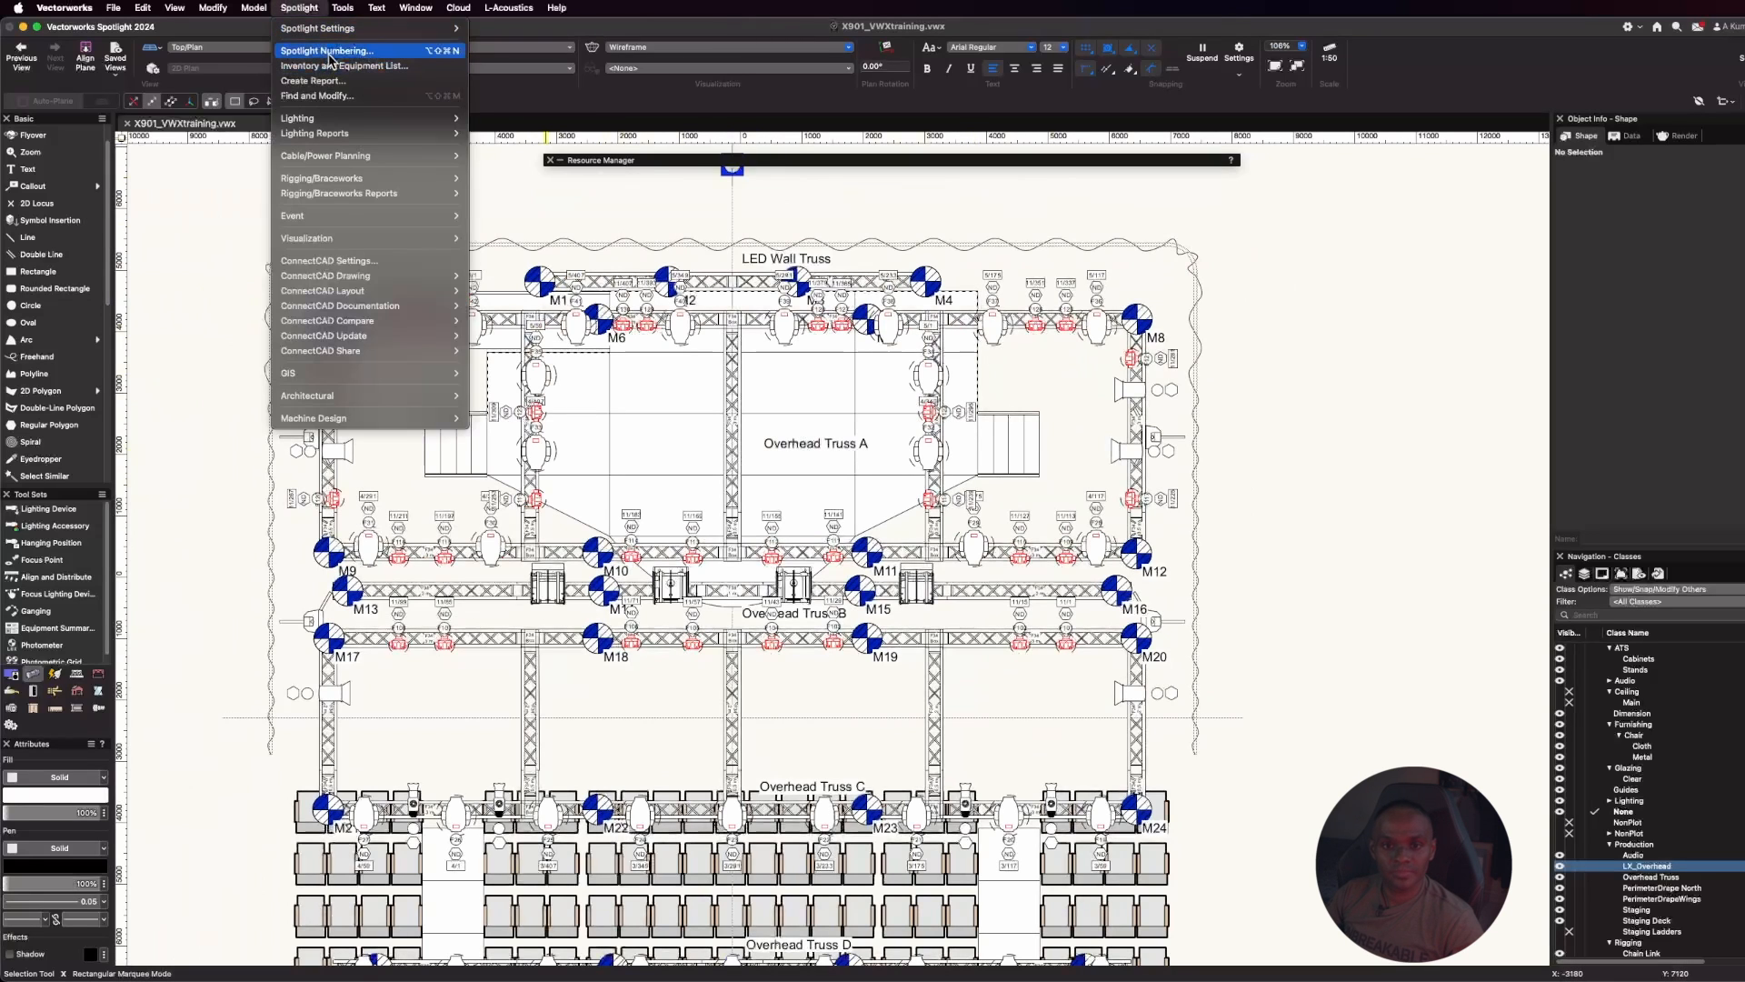
left_click(382, 55)
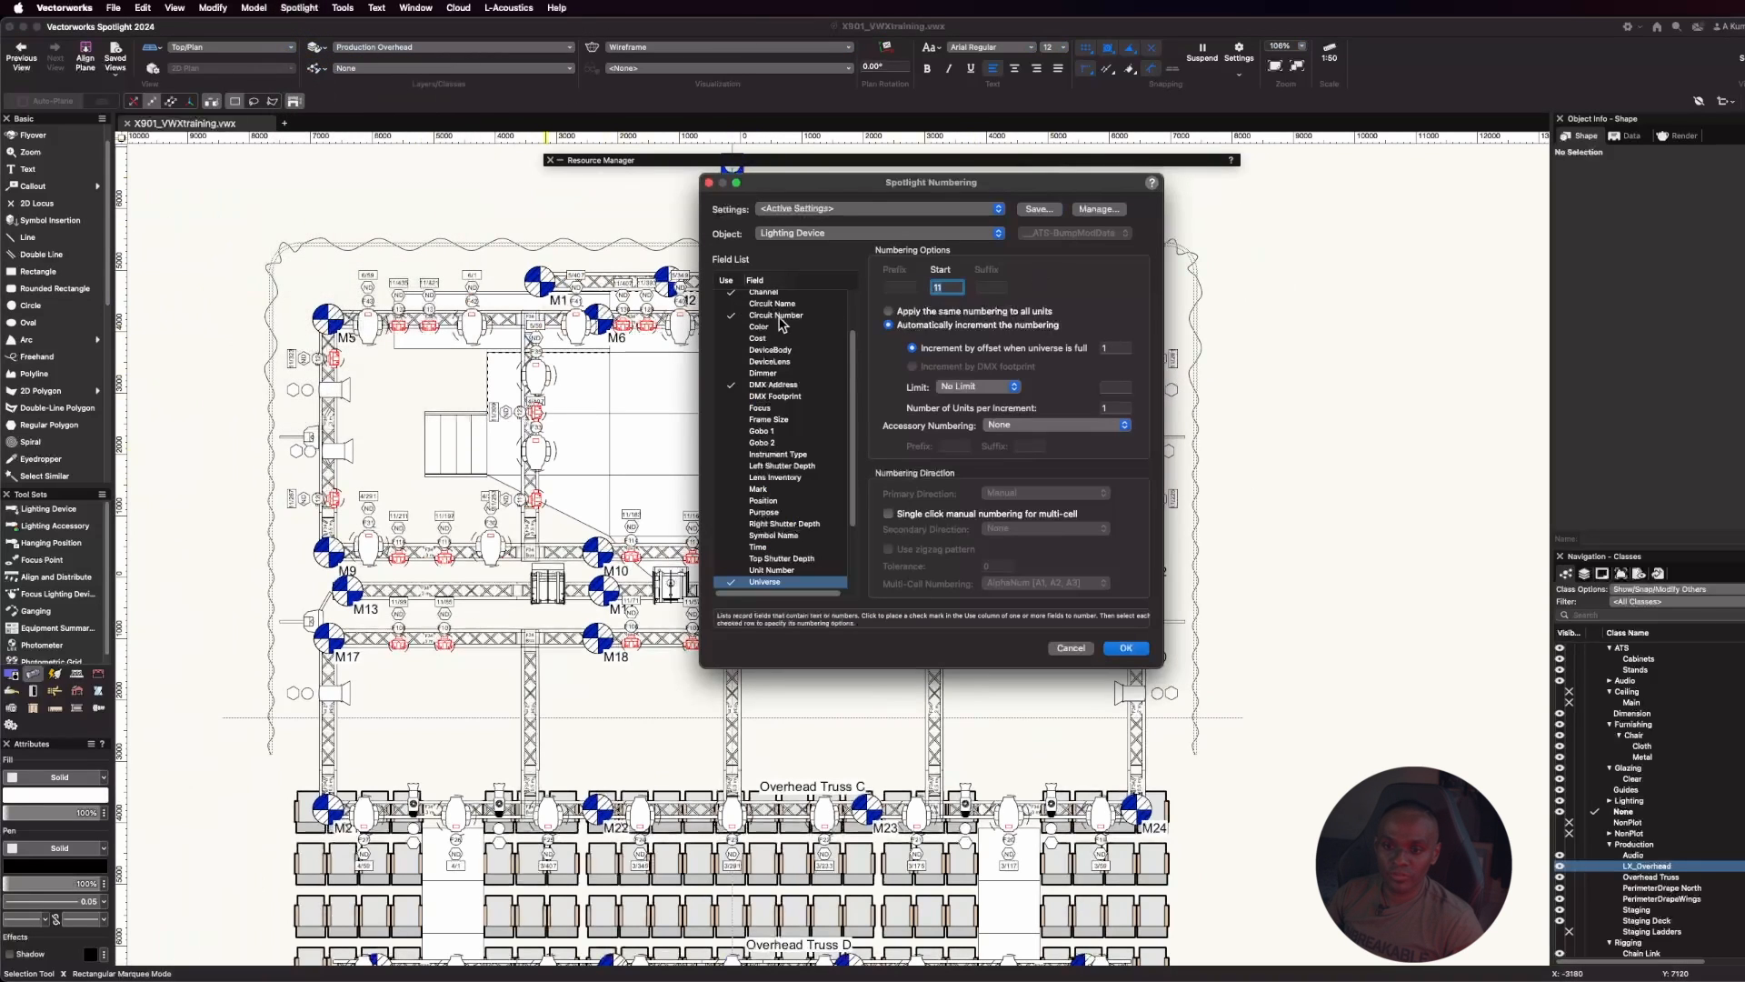
double_click(956, 287)
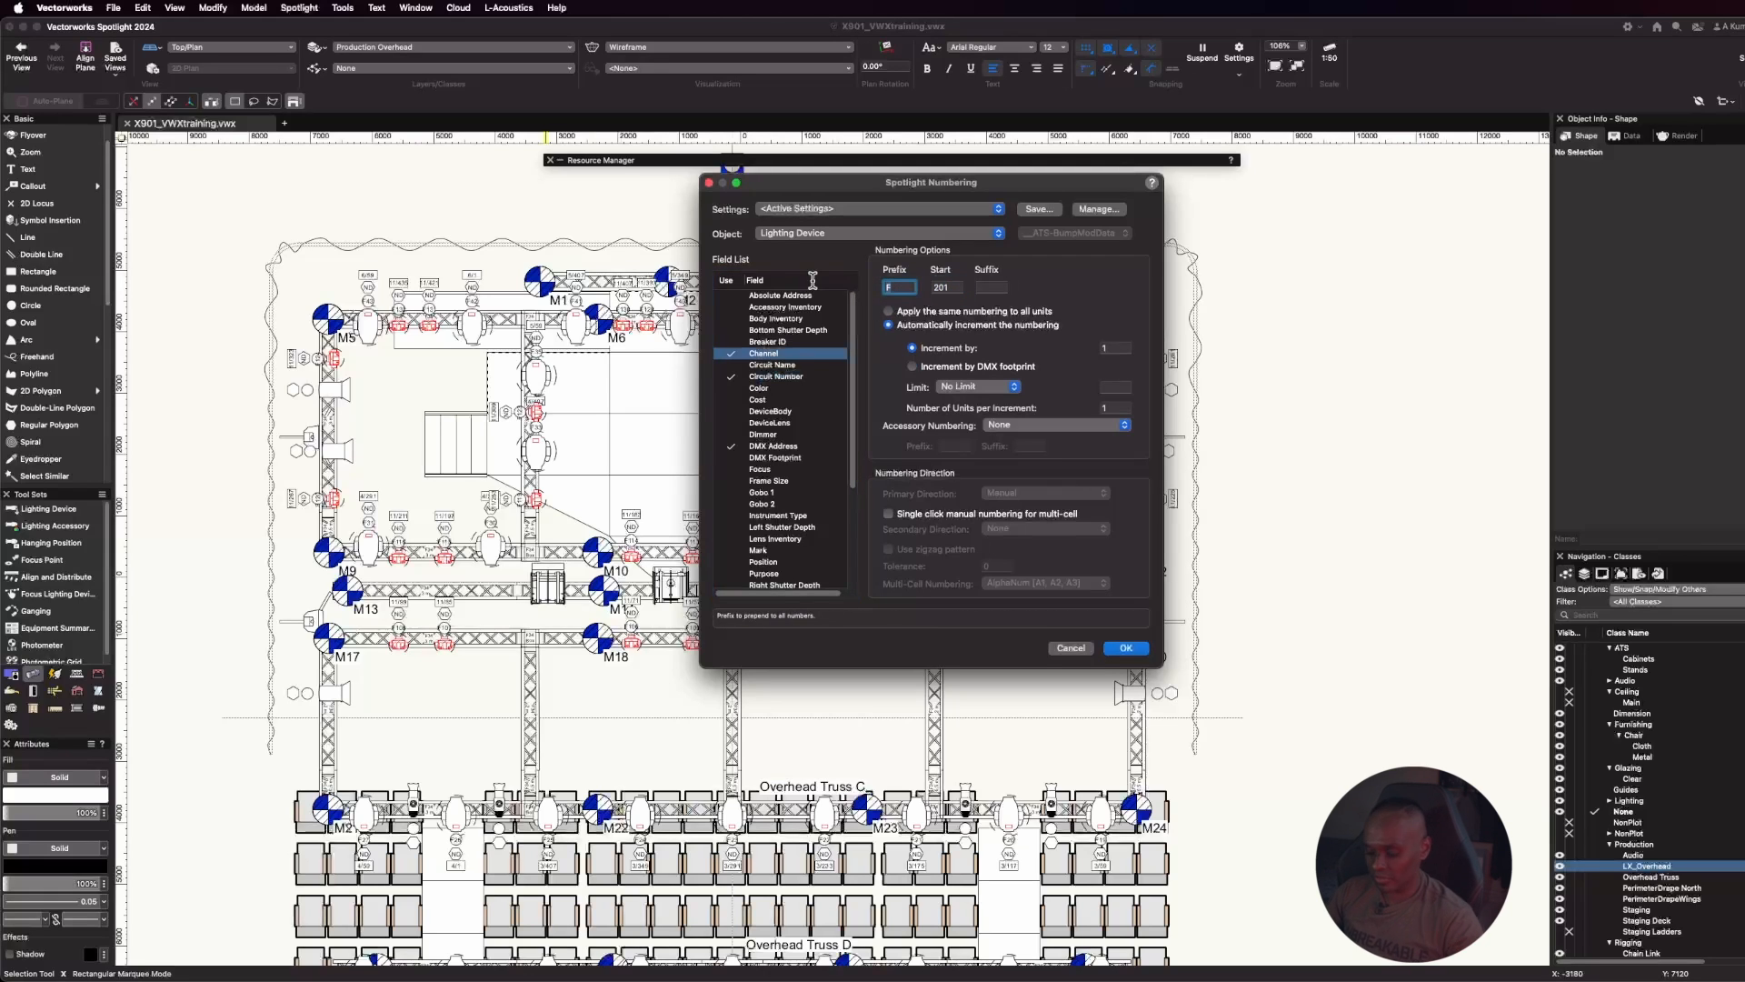
key("BackSpace")
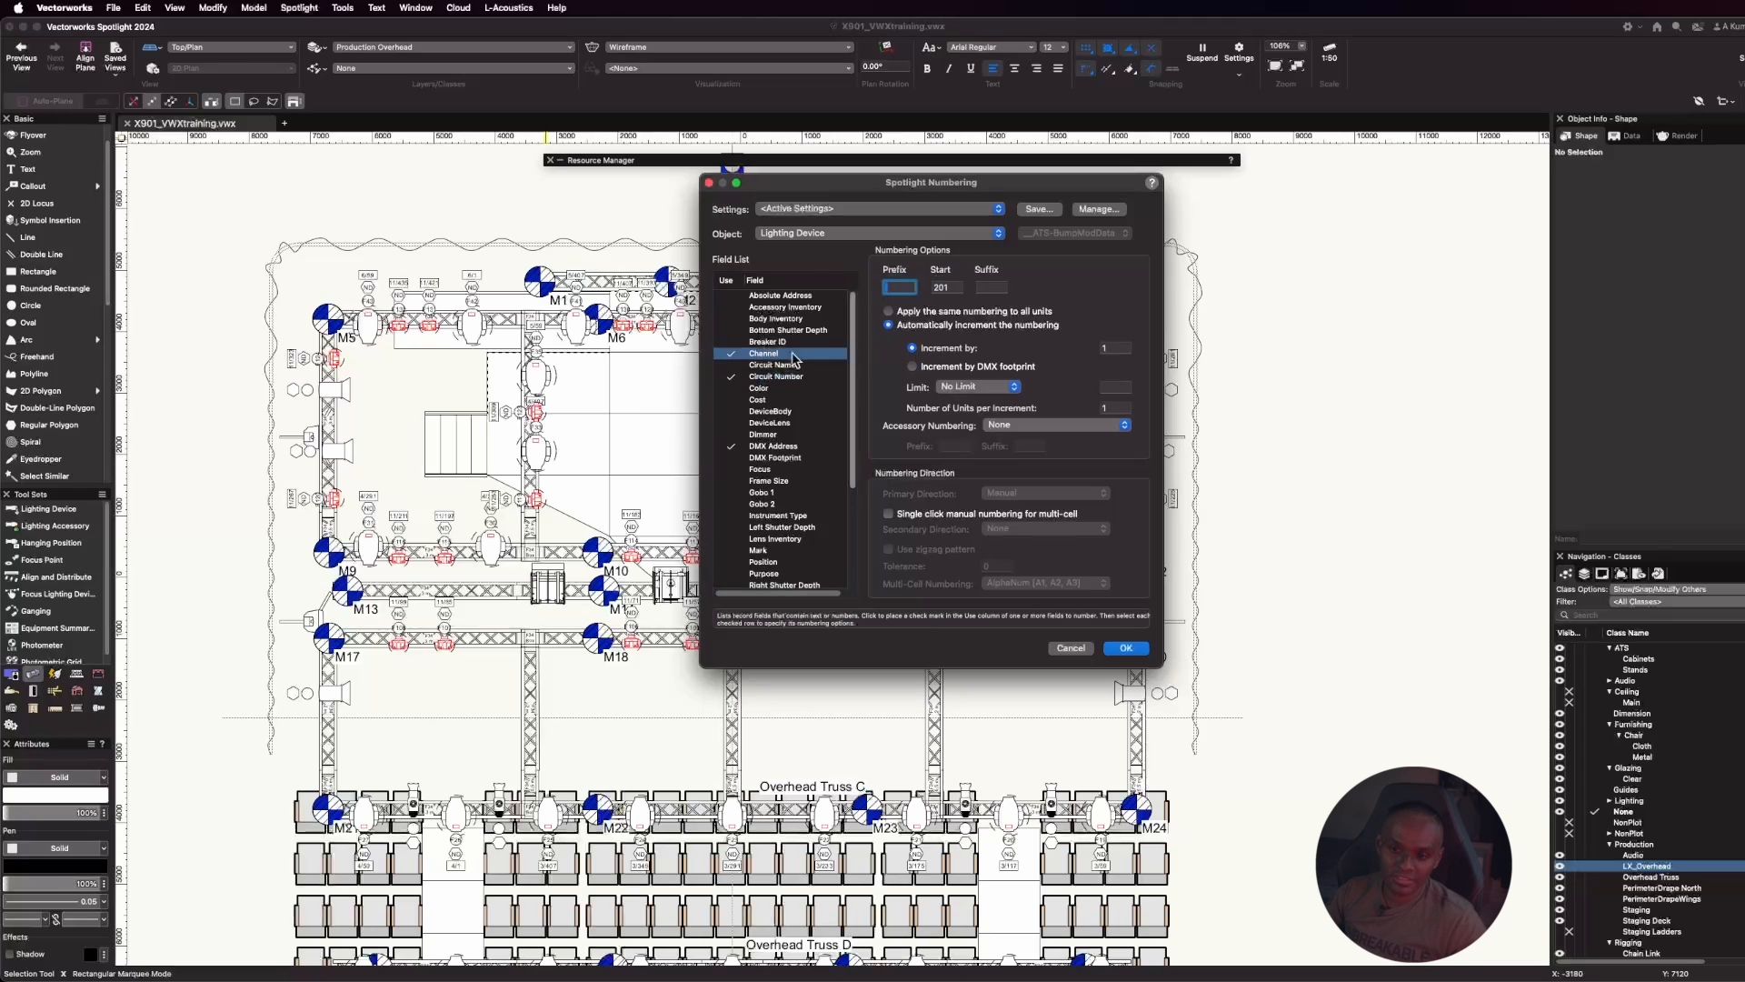
Exclude Circuit Number, DMX Address and Universe from the numbering fields, clearing the DMX Address start value
left_click(787, 377)
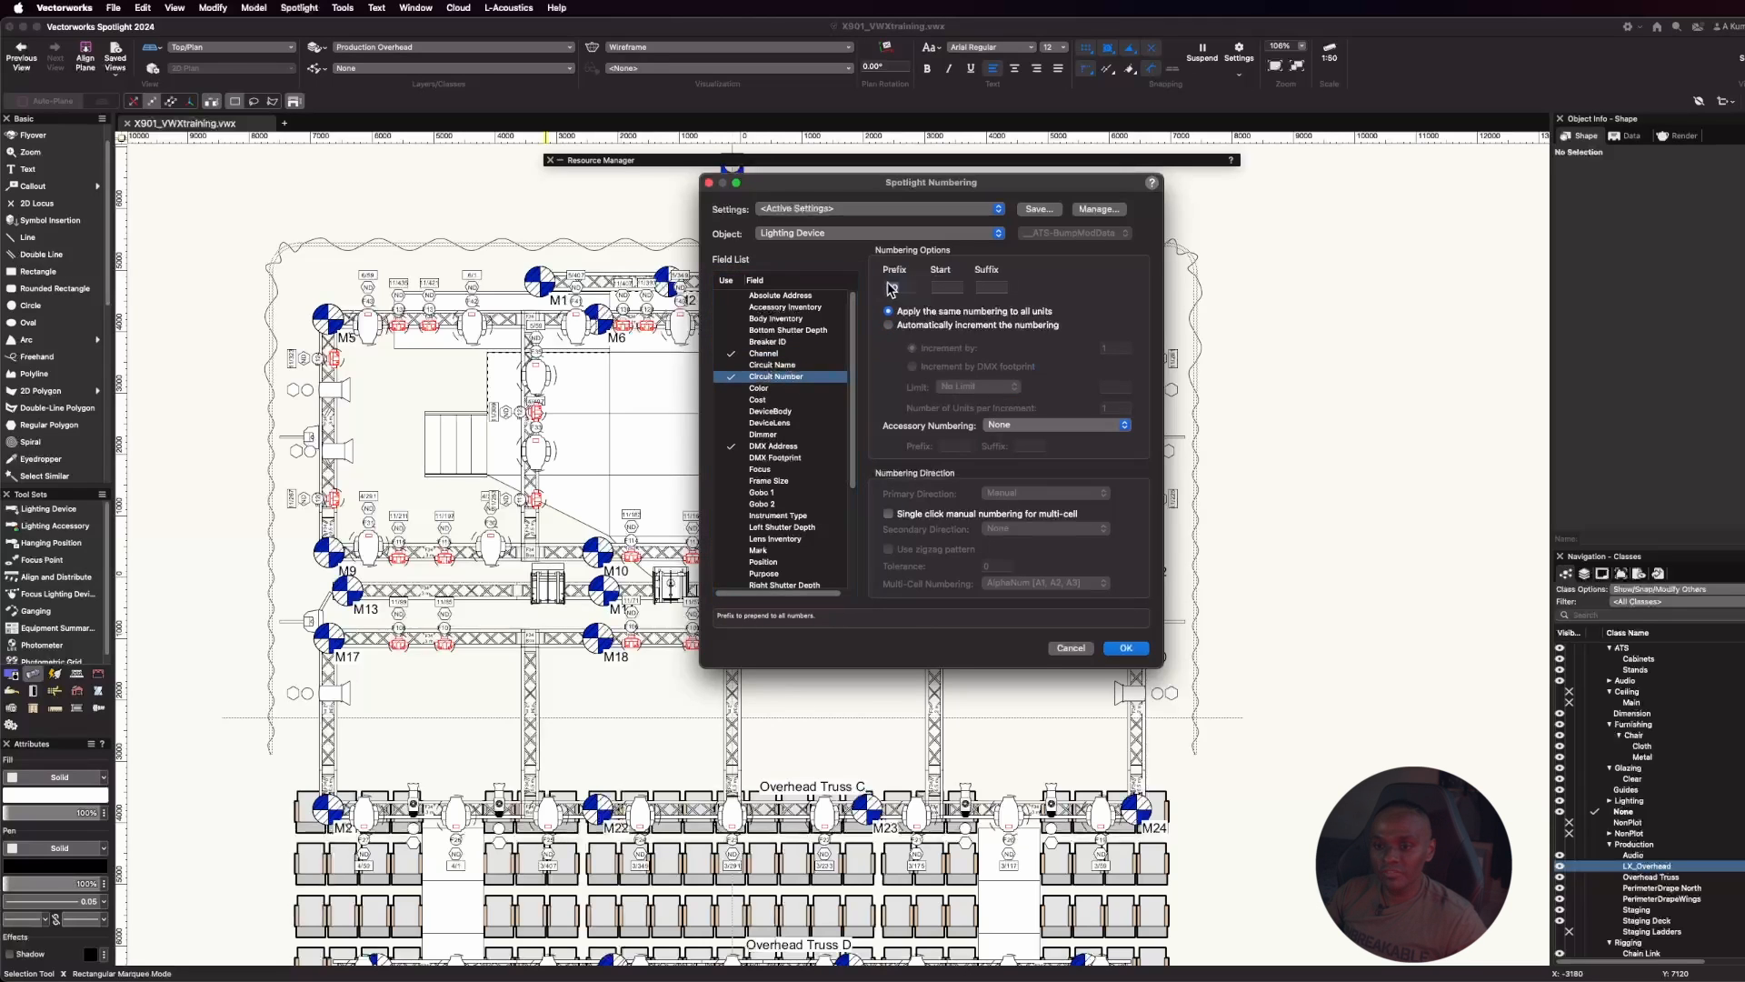
left_click(732, 376)
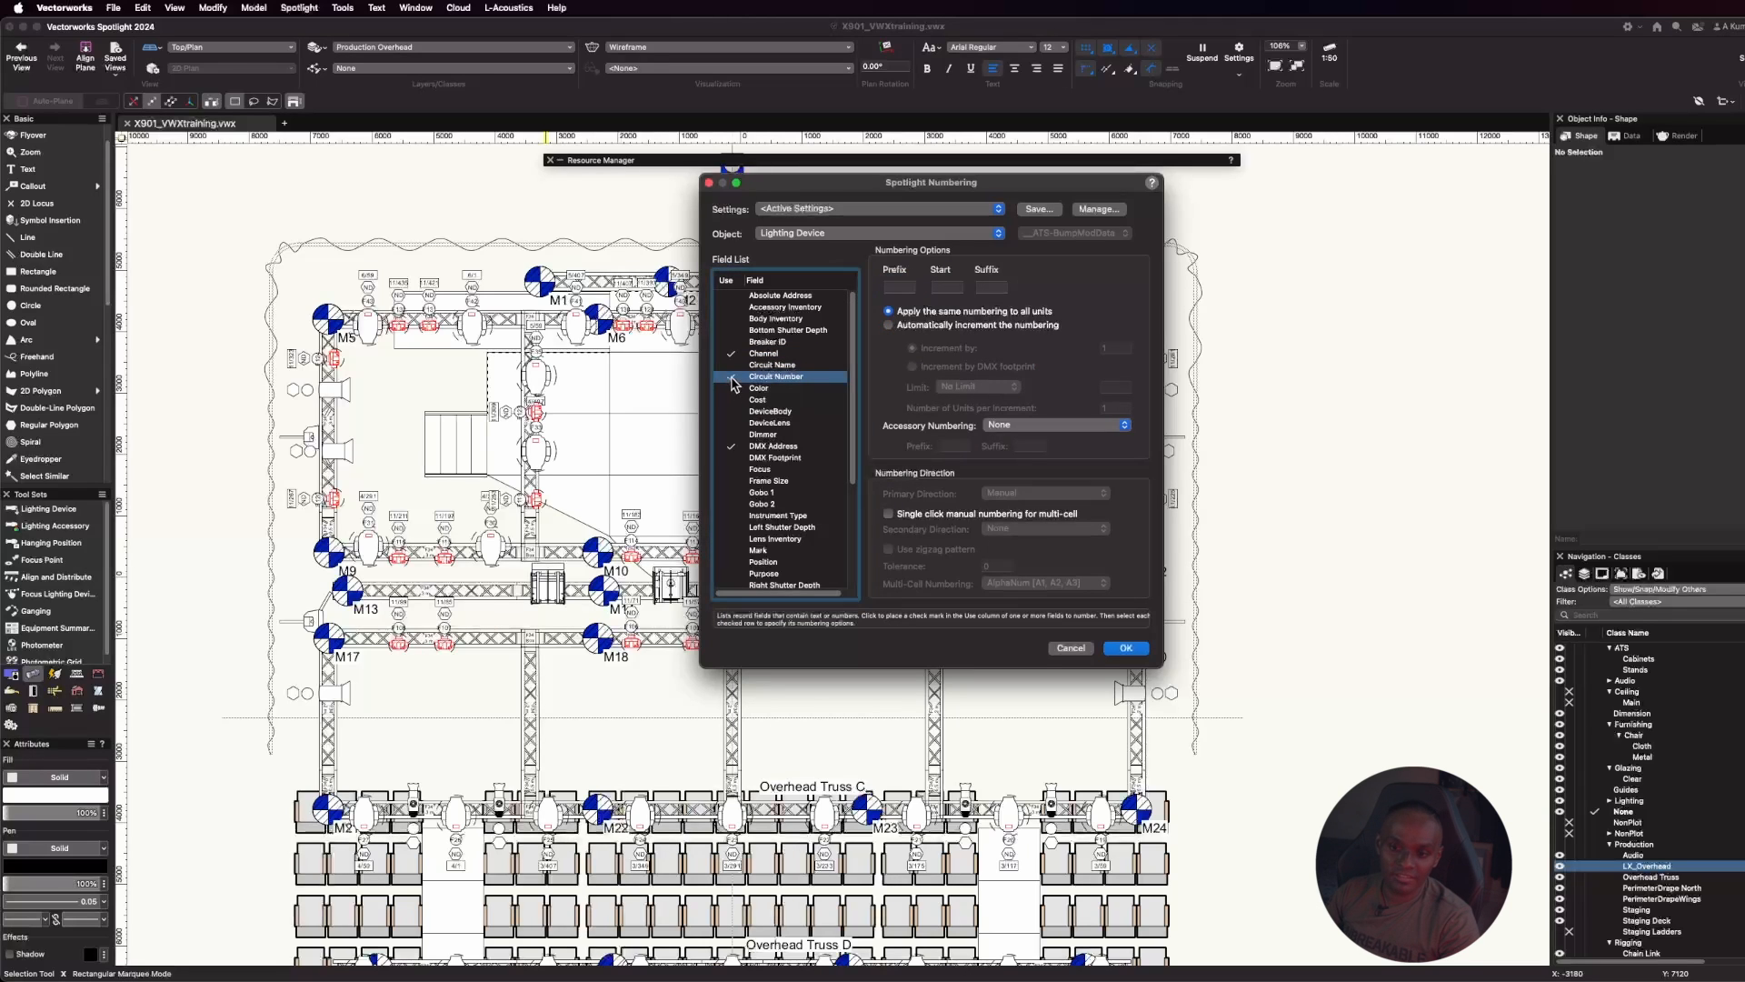
left_click(726, 451)
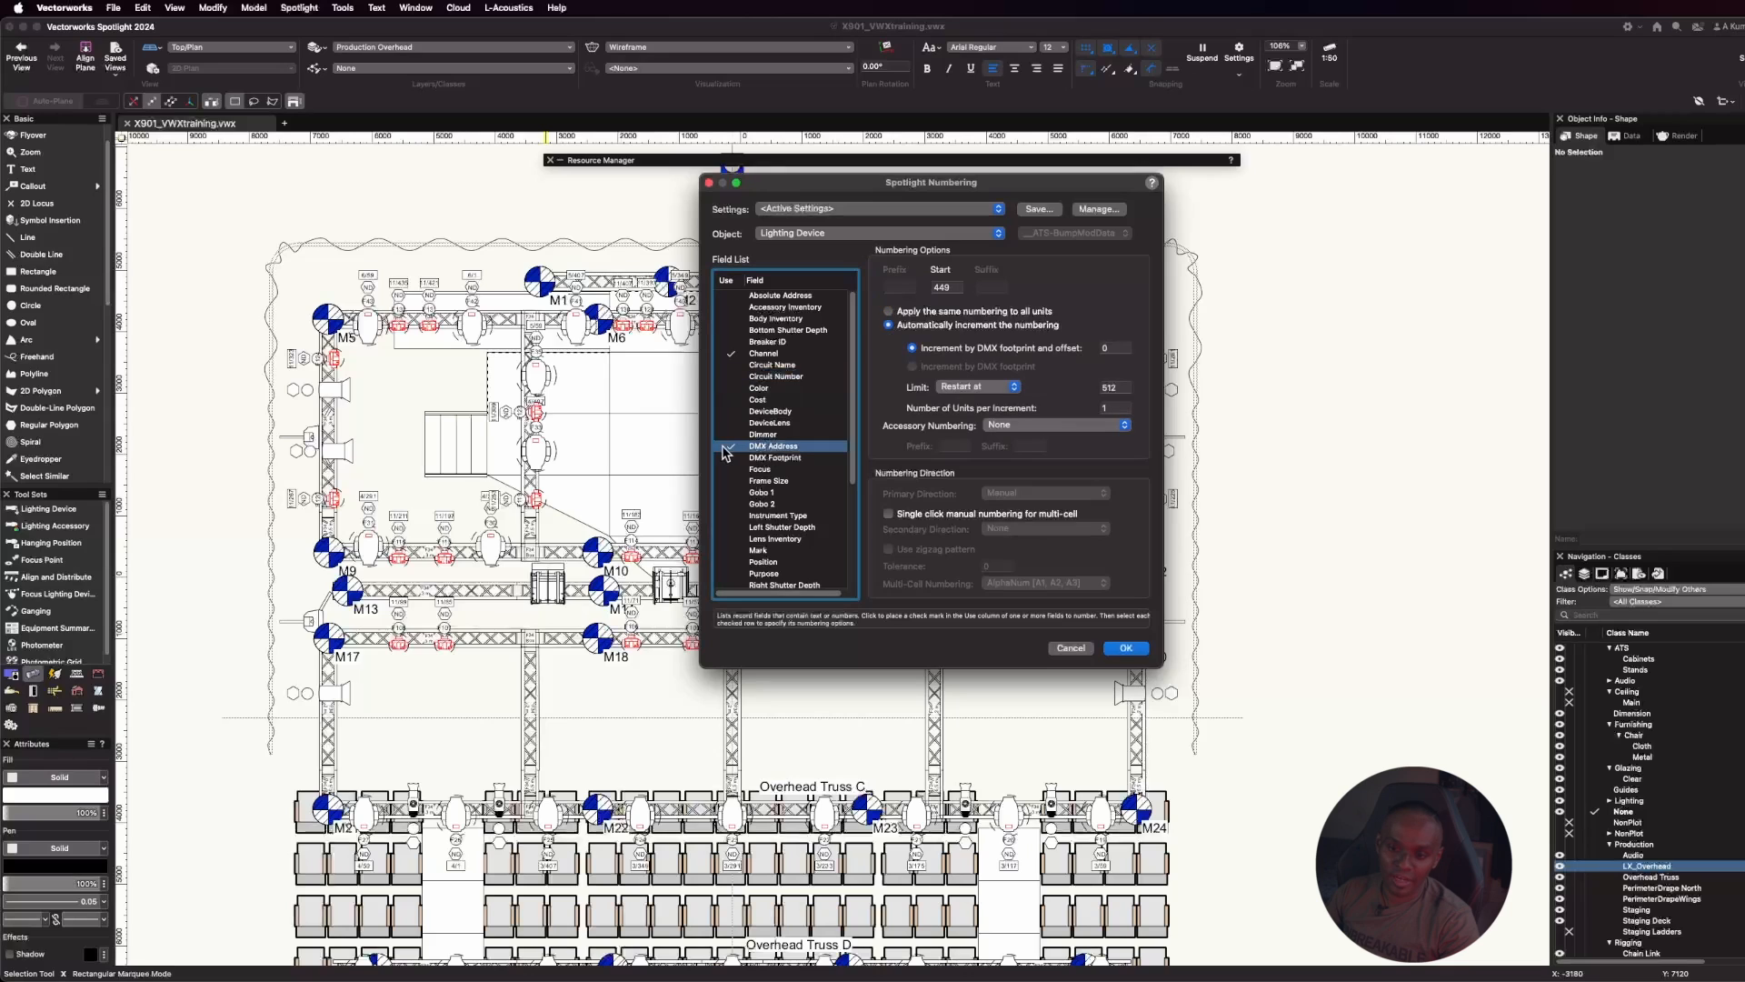
double_click(946, 288)
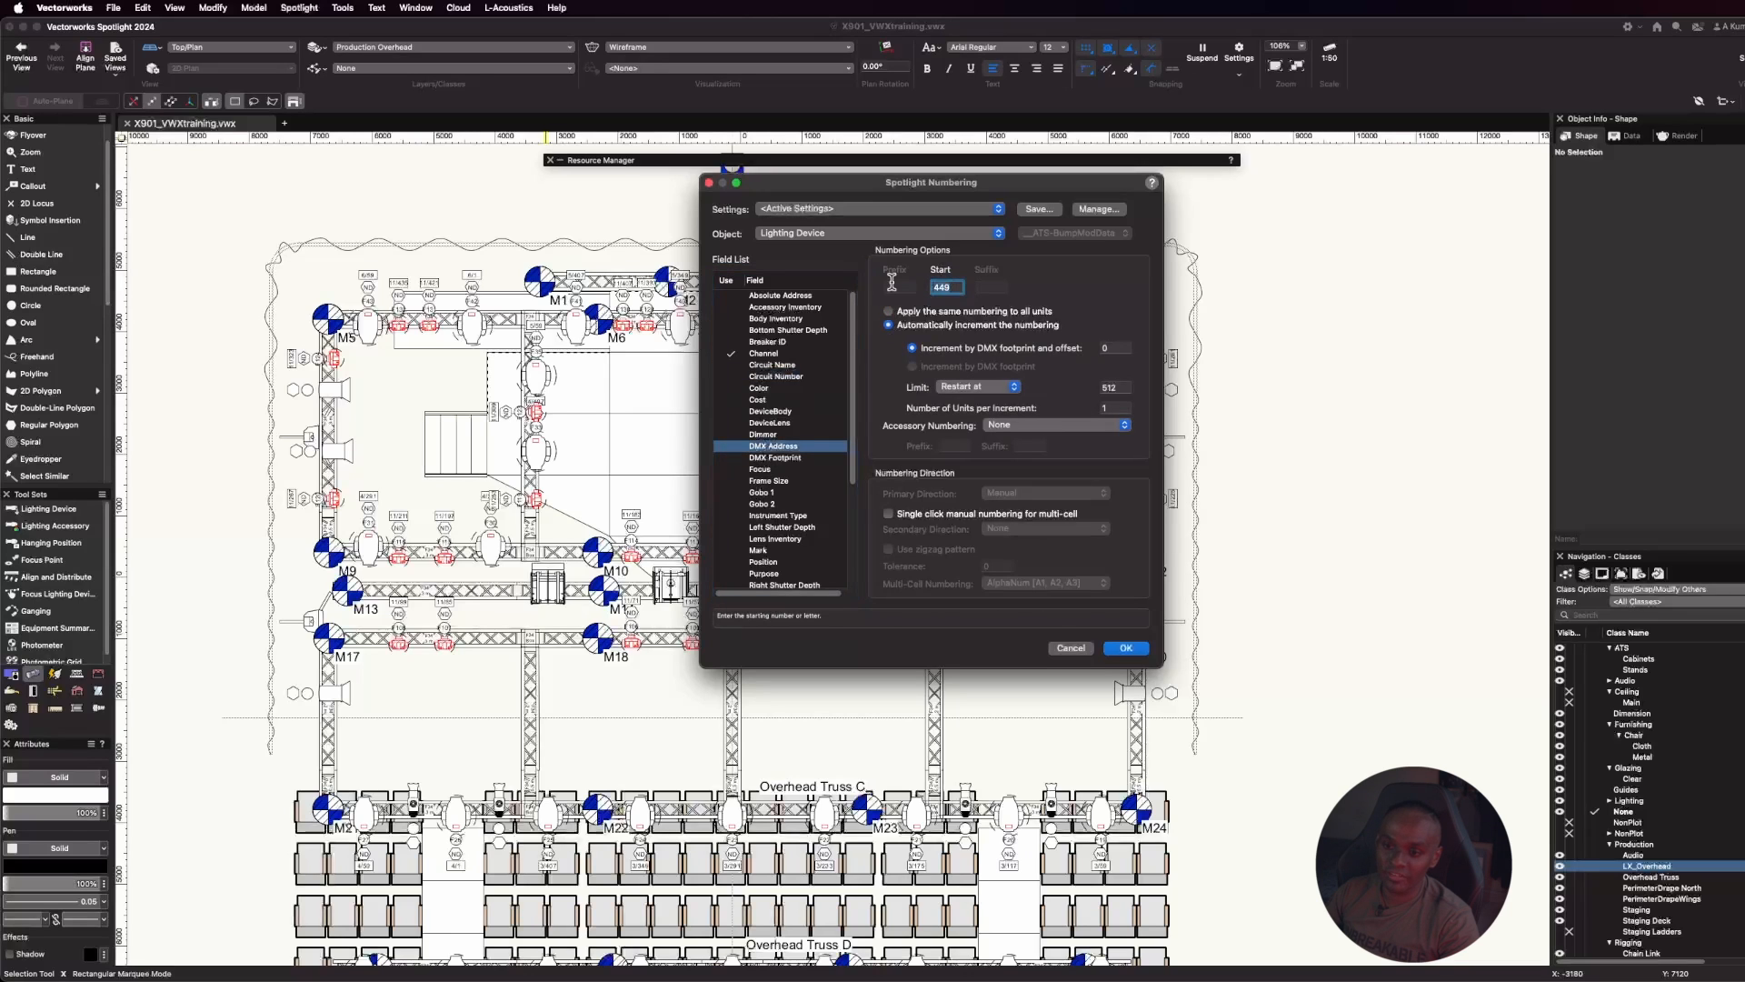
key("BackSpace")
scroll(732, 545, "down", 3)
left_click(736, 549)
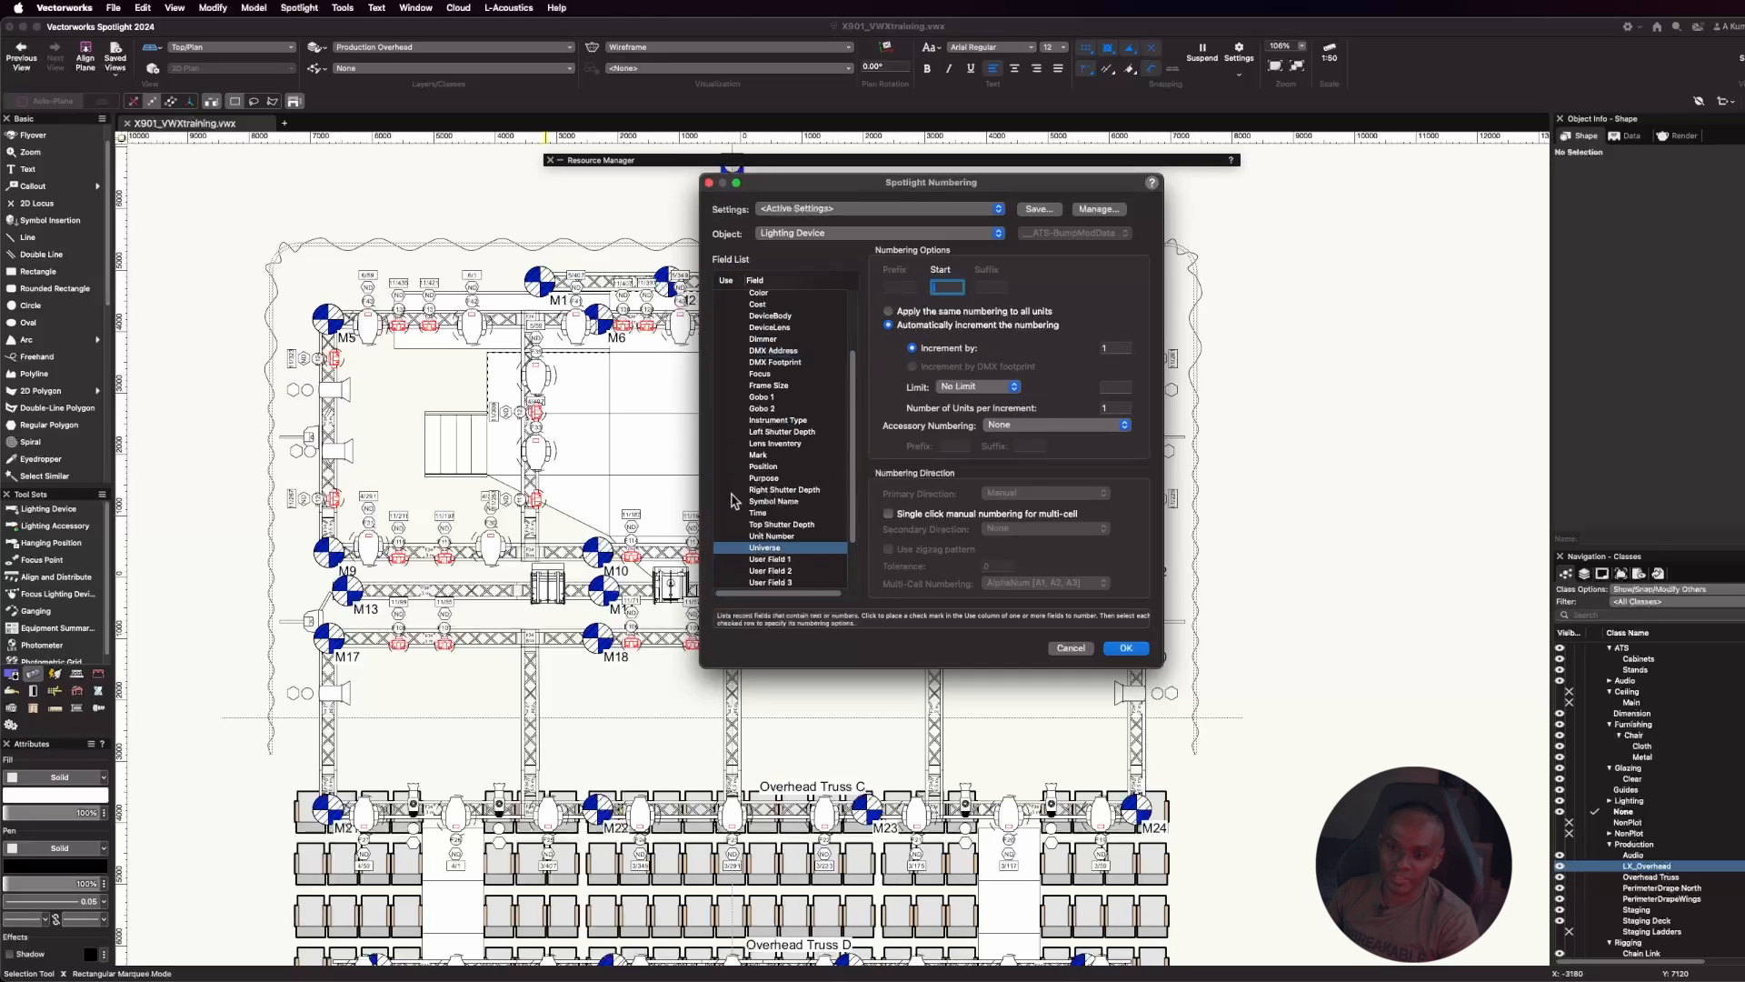
scroll(737, 486, "up", 3)
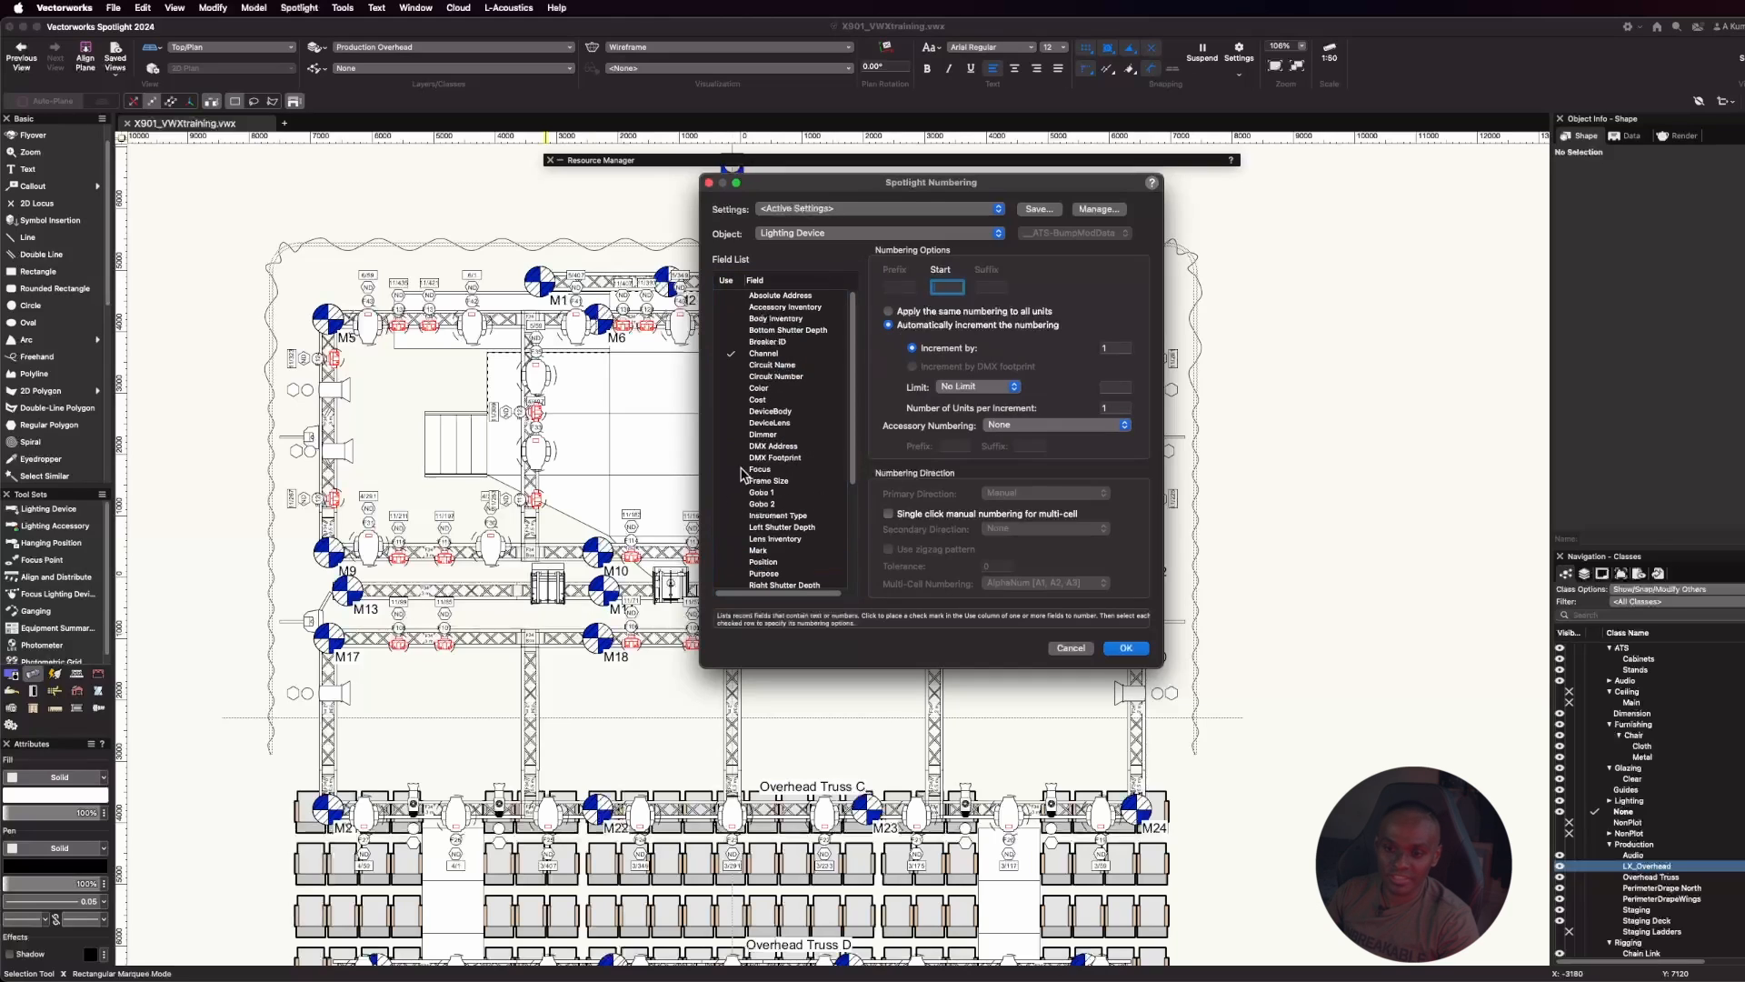
Add Color with prefix L and start 202, and Purpose with prefix SideFill, to the numbering fields and accept the settings
left_click(727, 389)
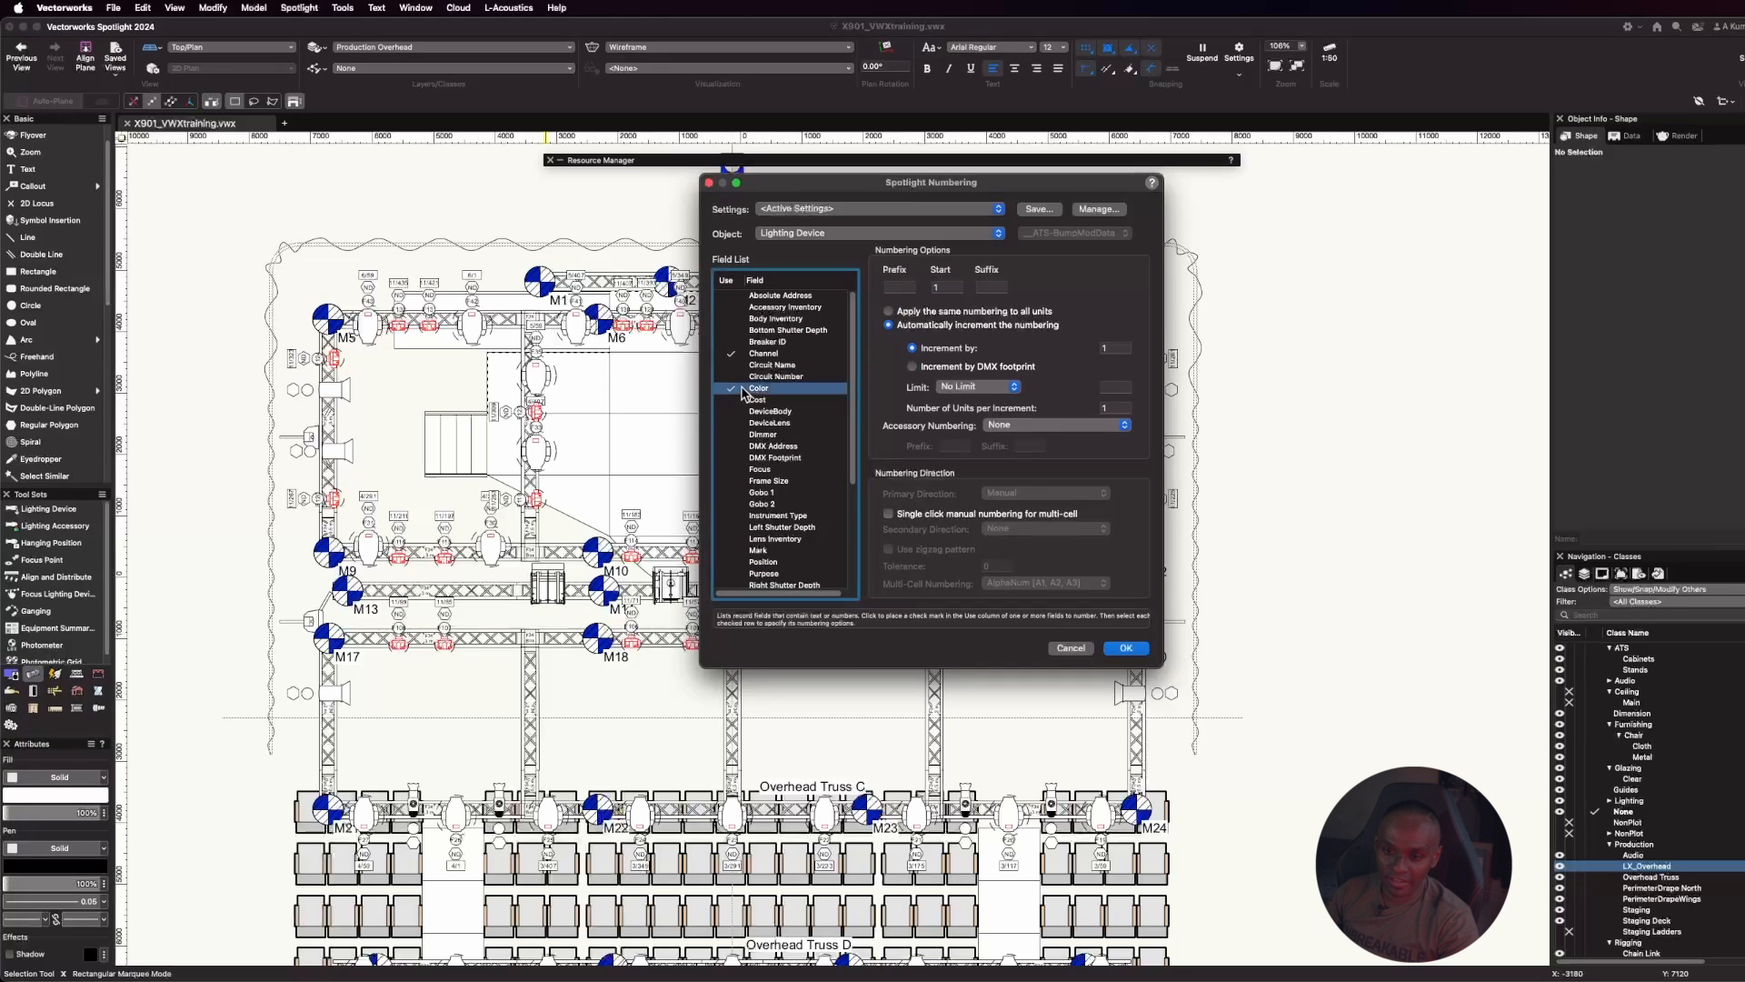
left_click(945, 286)
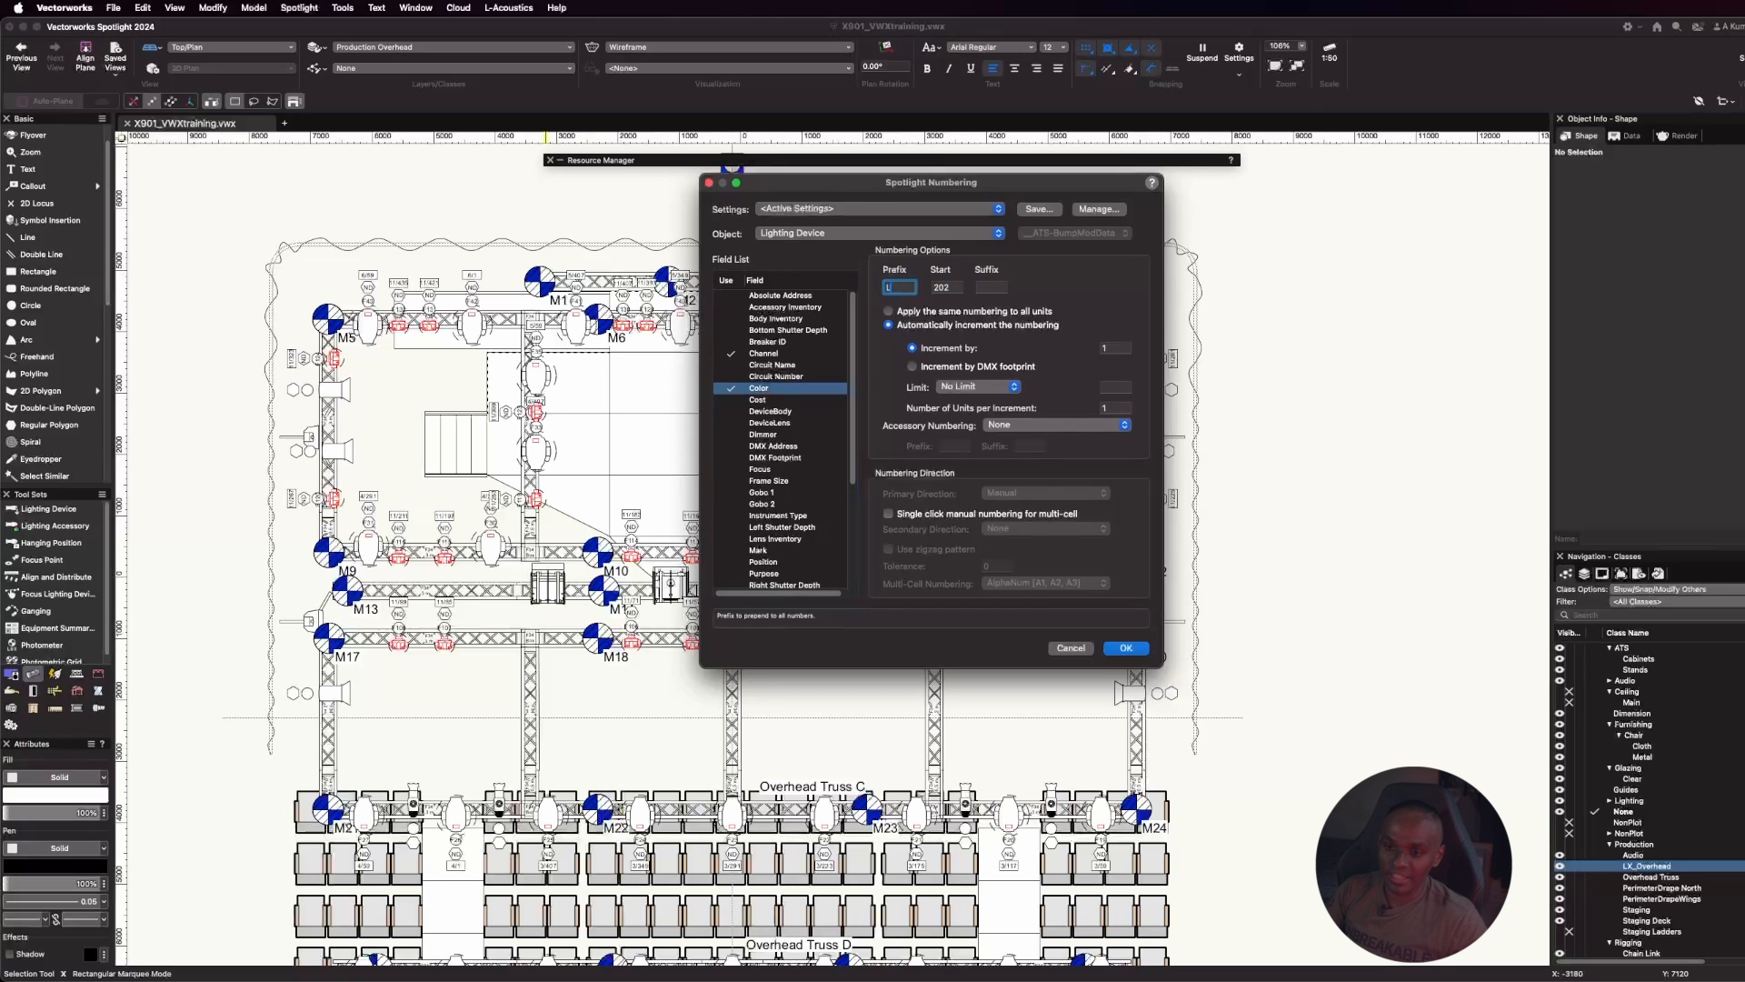
scroll(805, 437, "down", 1)
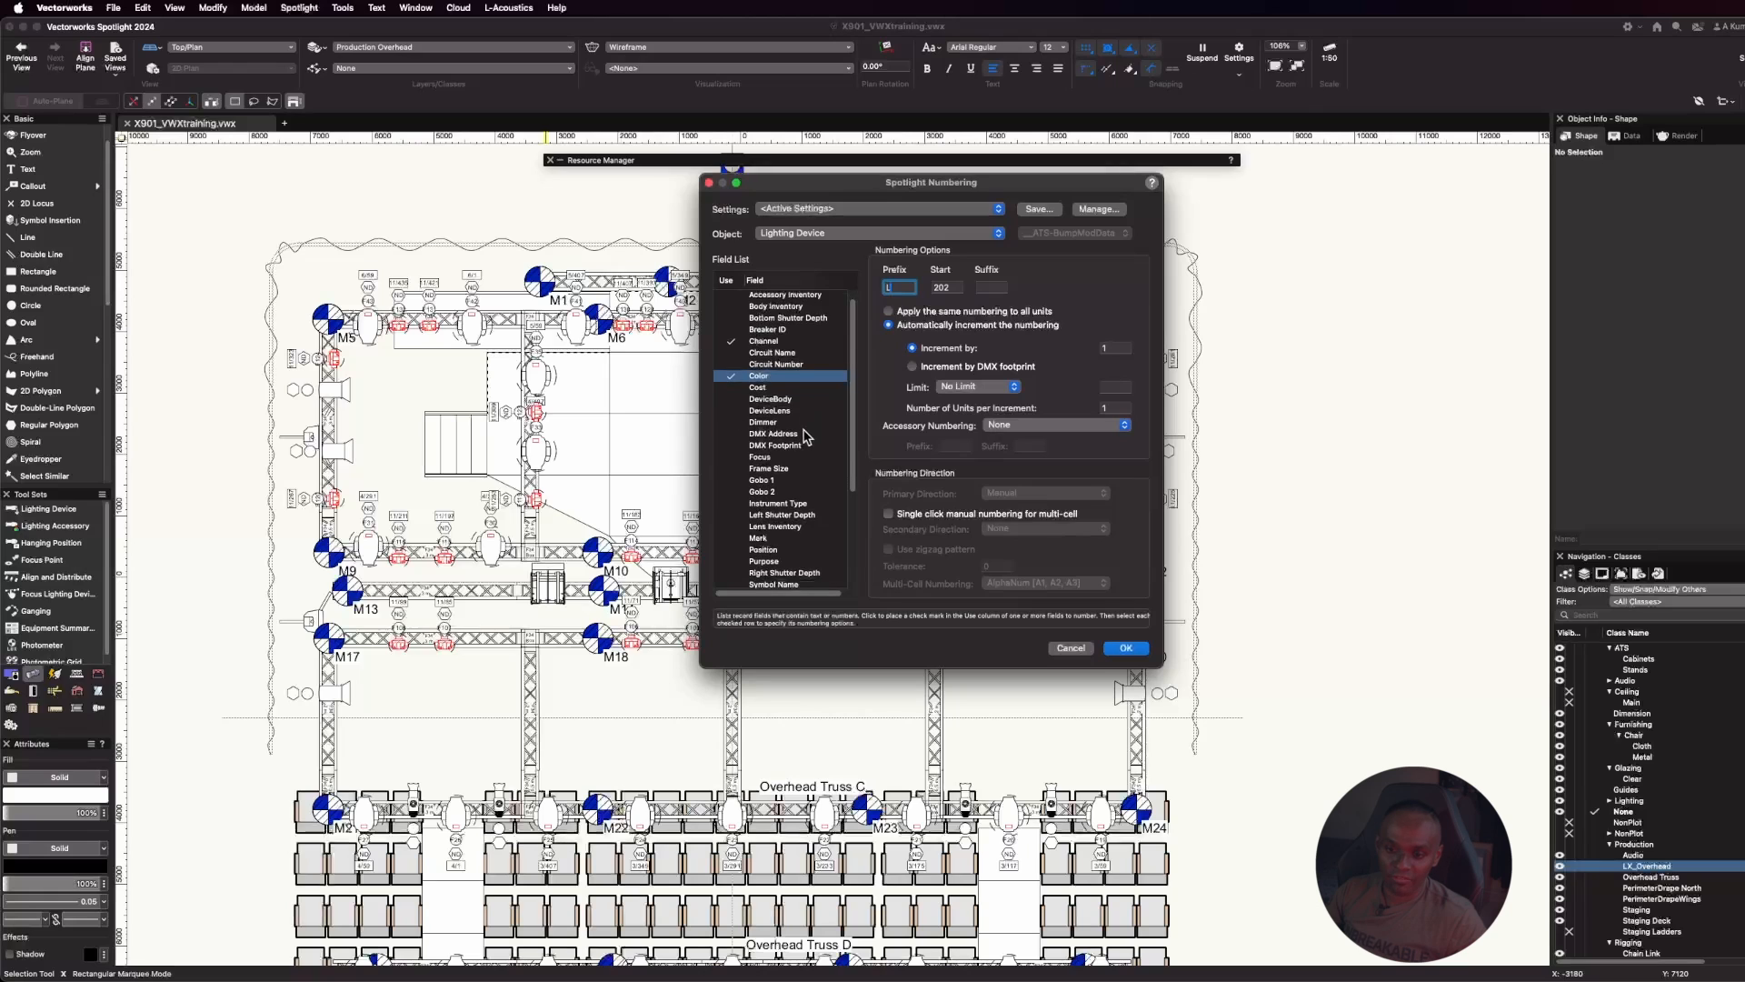
scroll(787, 516, "down", 8)
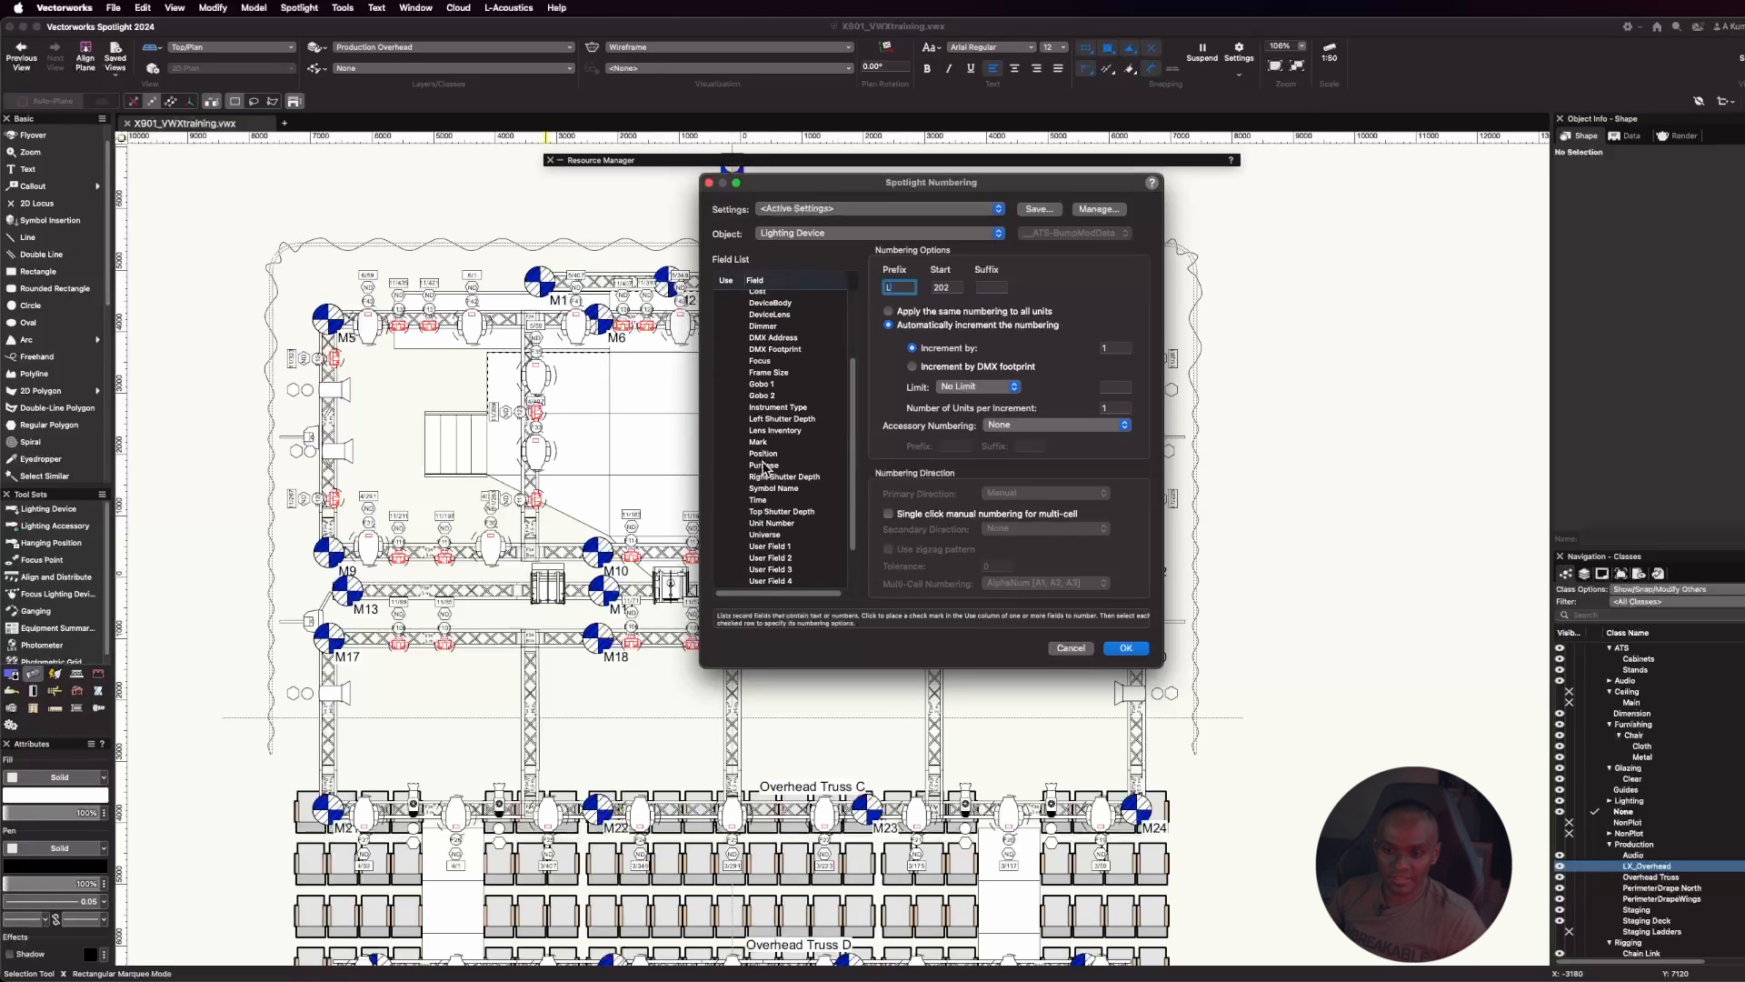
left_click(763, 465)
left_click(949, 287)
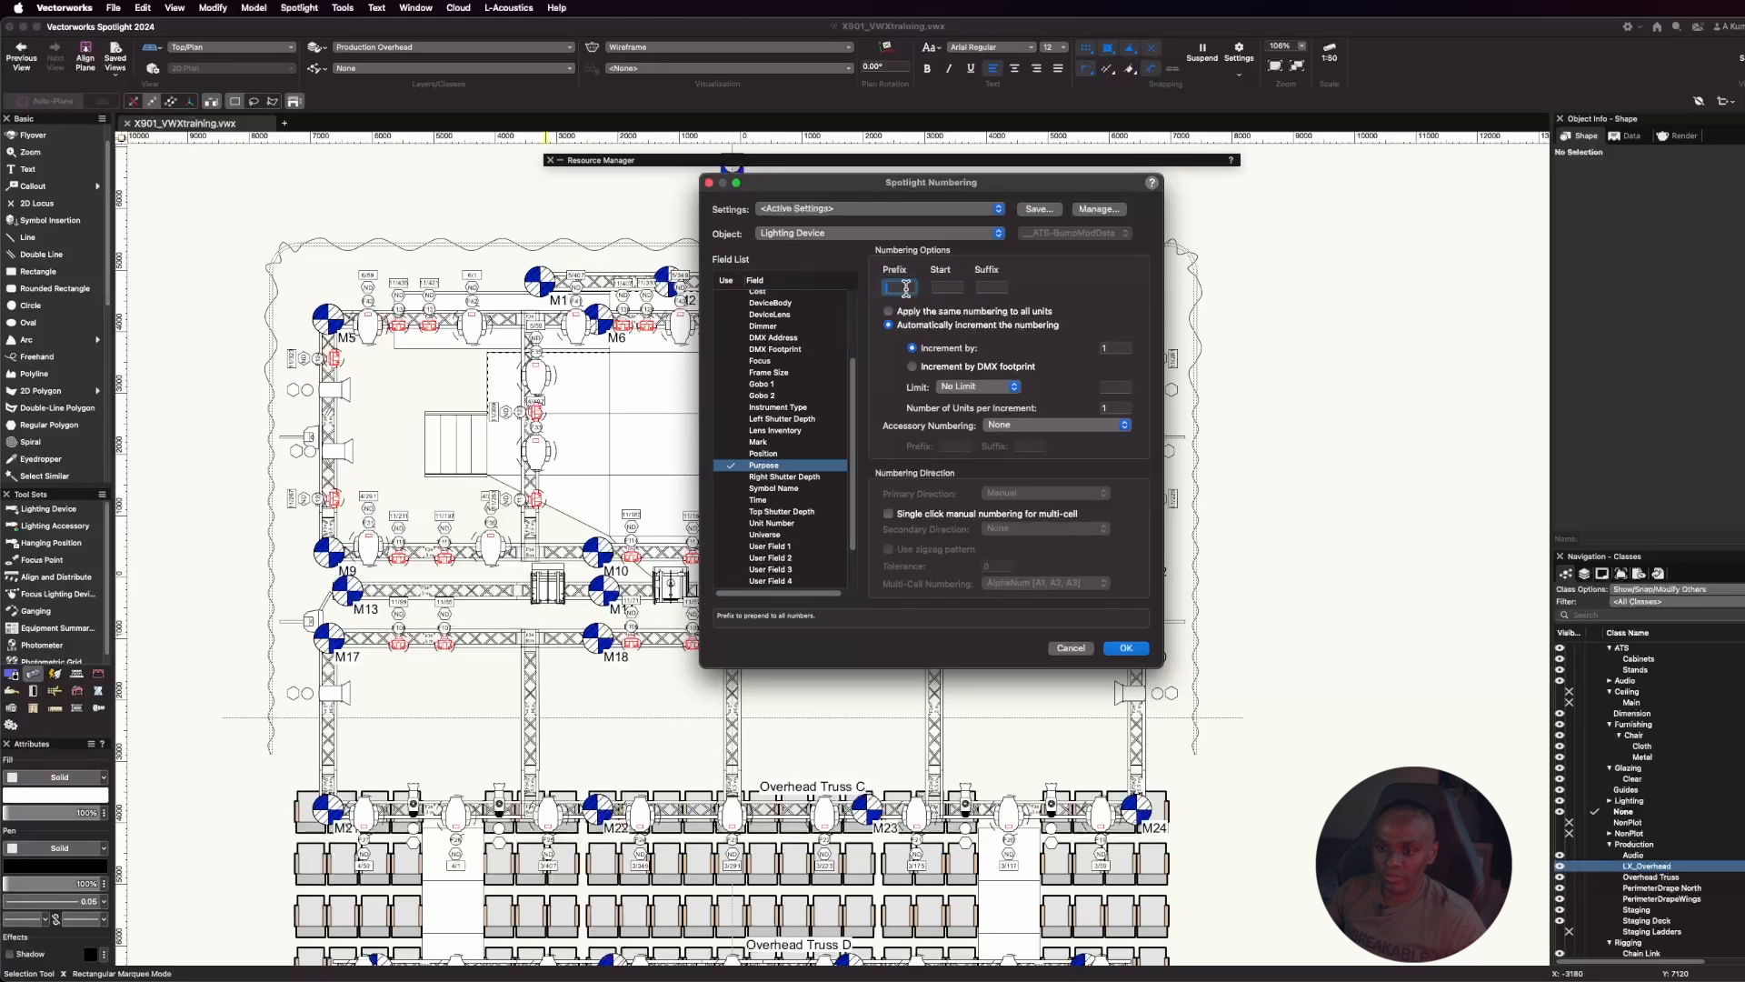
type("SideFill")
left_click(1126, 648)
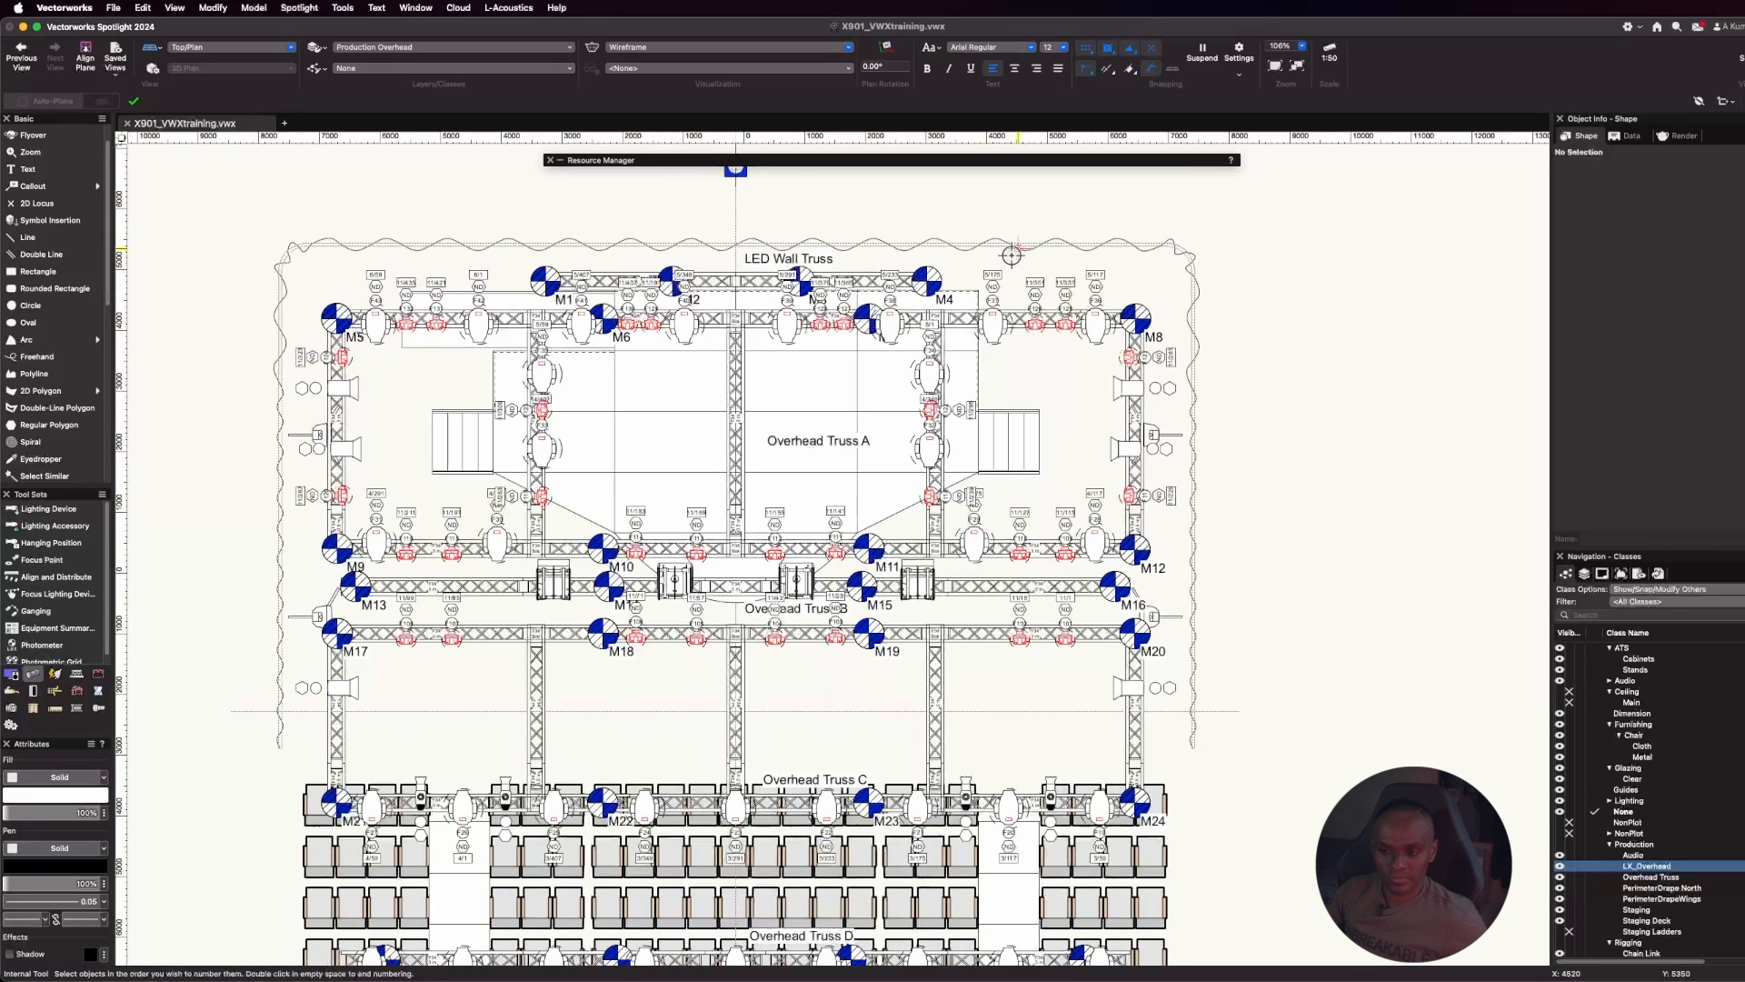
Number the six side-fill fixtures on the outer vertical trusses in alternating pairs, M20 side first, from the lowest pair up, and finish the run
left_click(1138, 688)
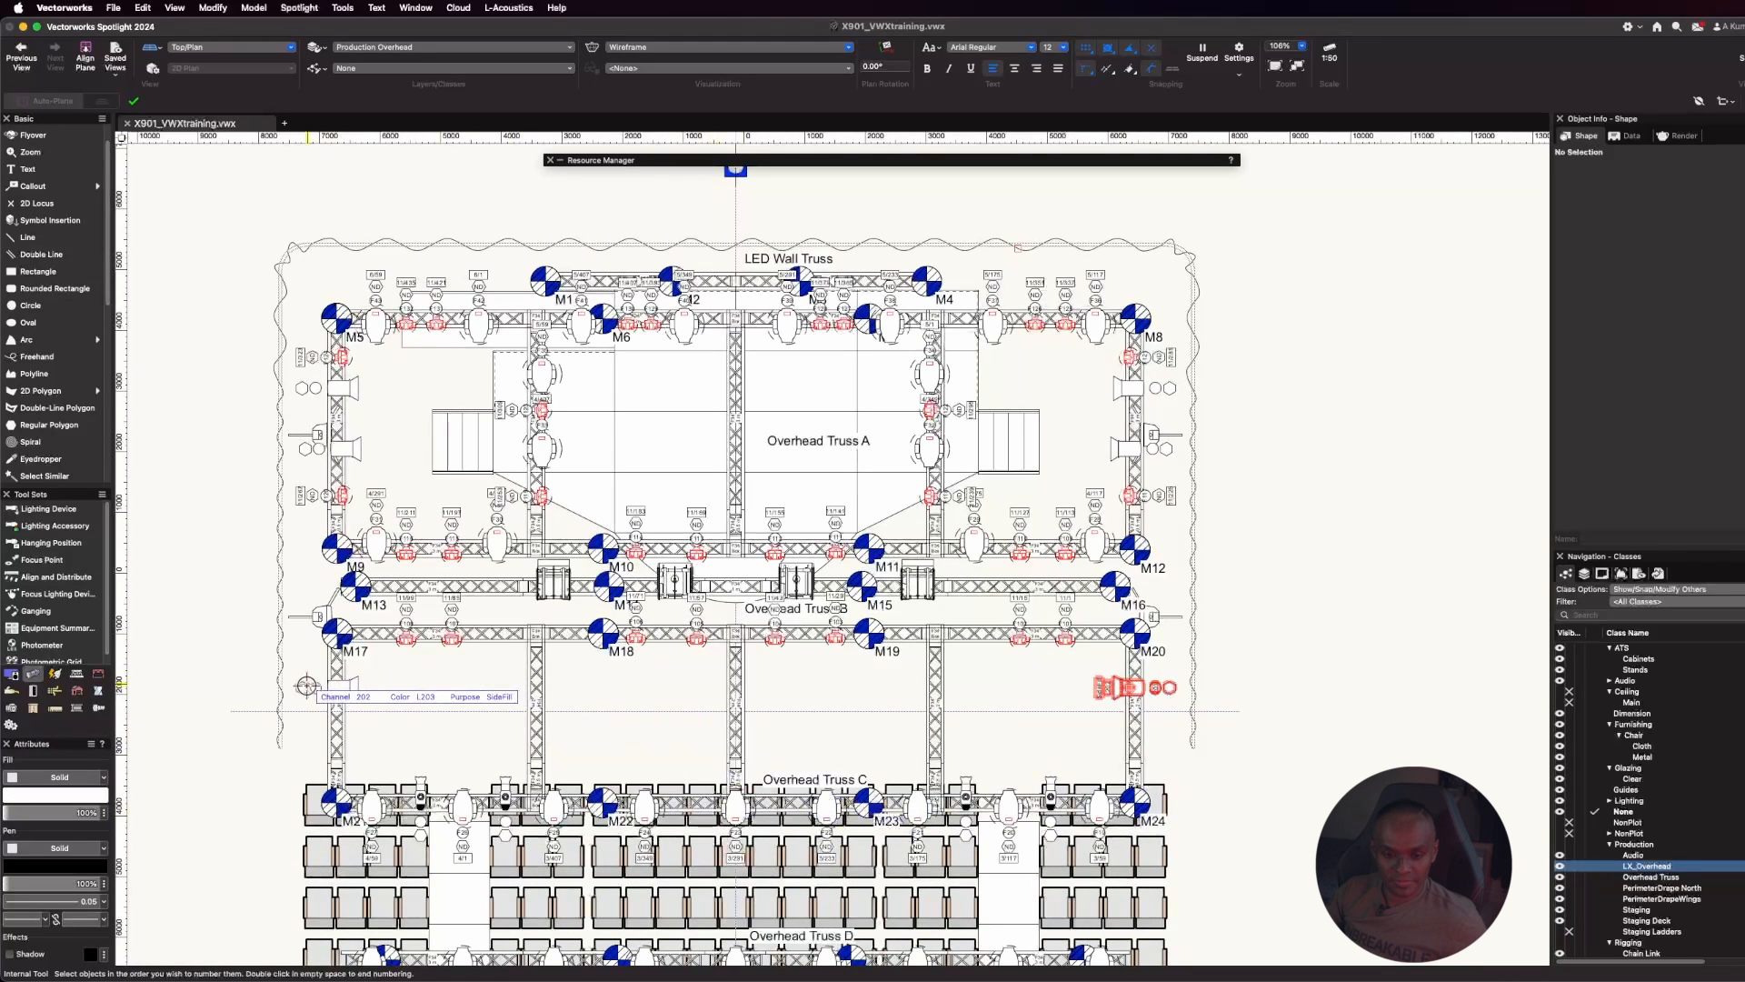
left_click(337, 688)
left_click(1127, 448)
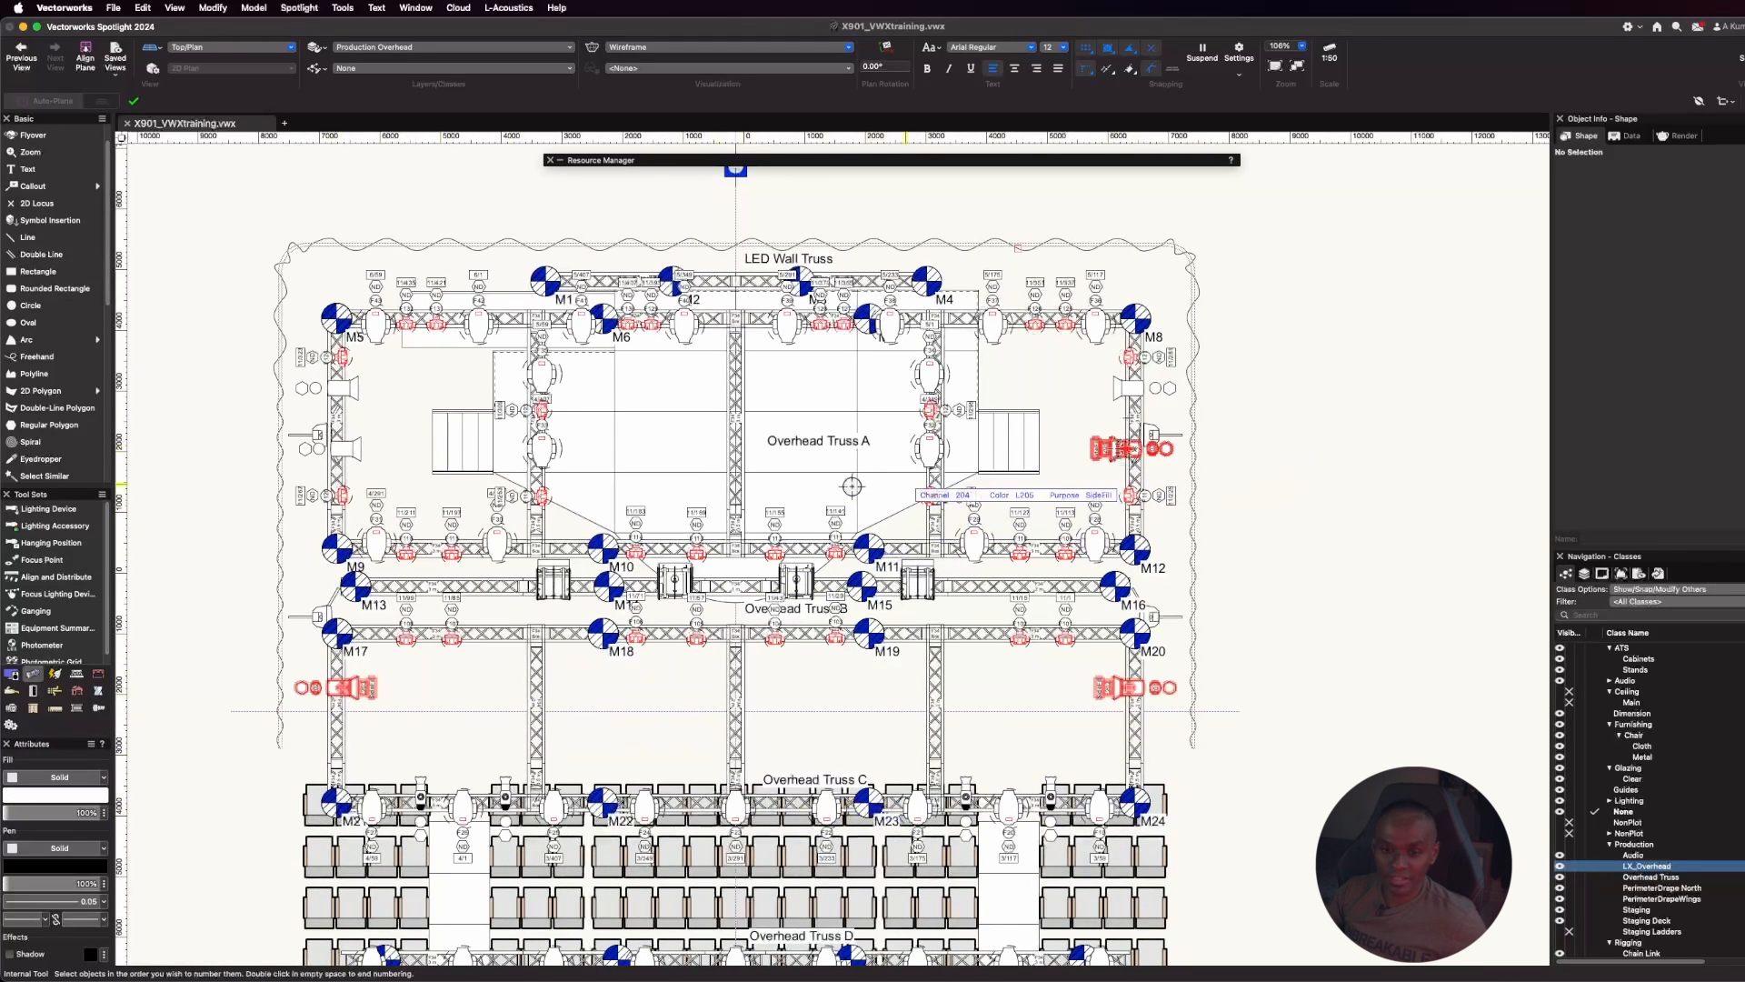
left_click(339, 451)
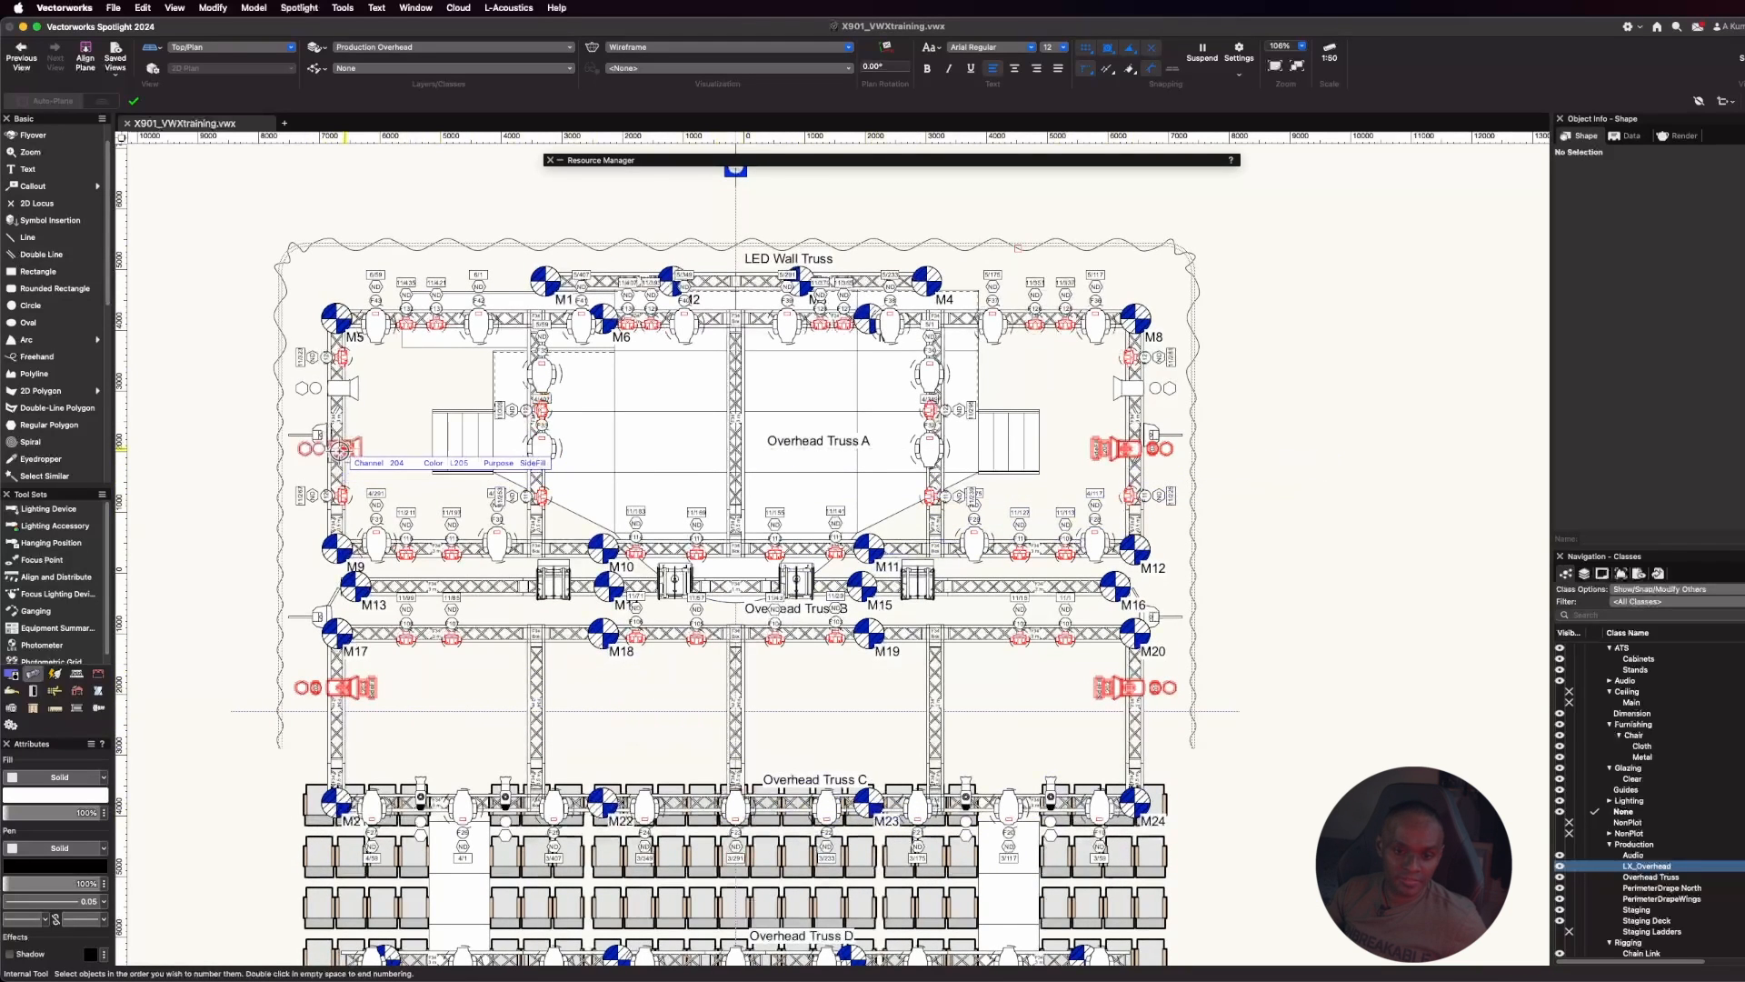
left_click(1132, 385)
left_click(342, 388)
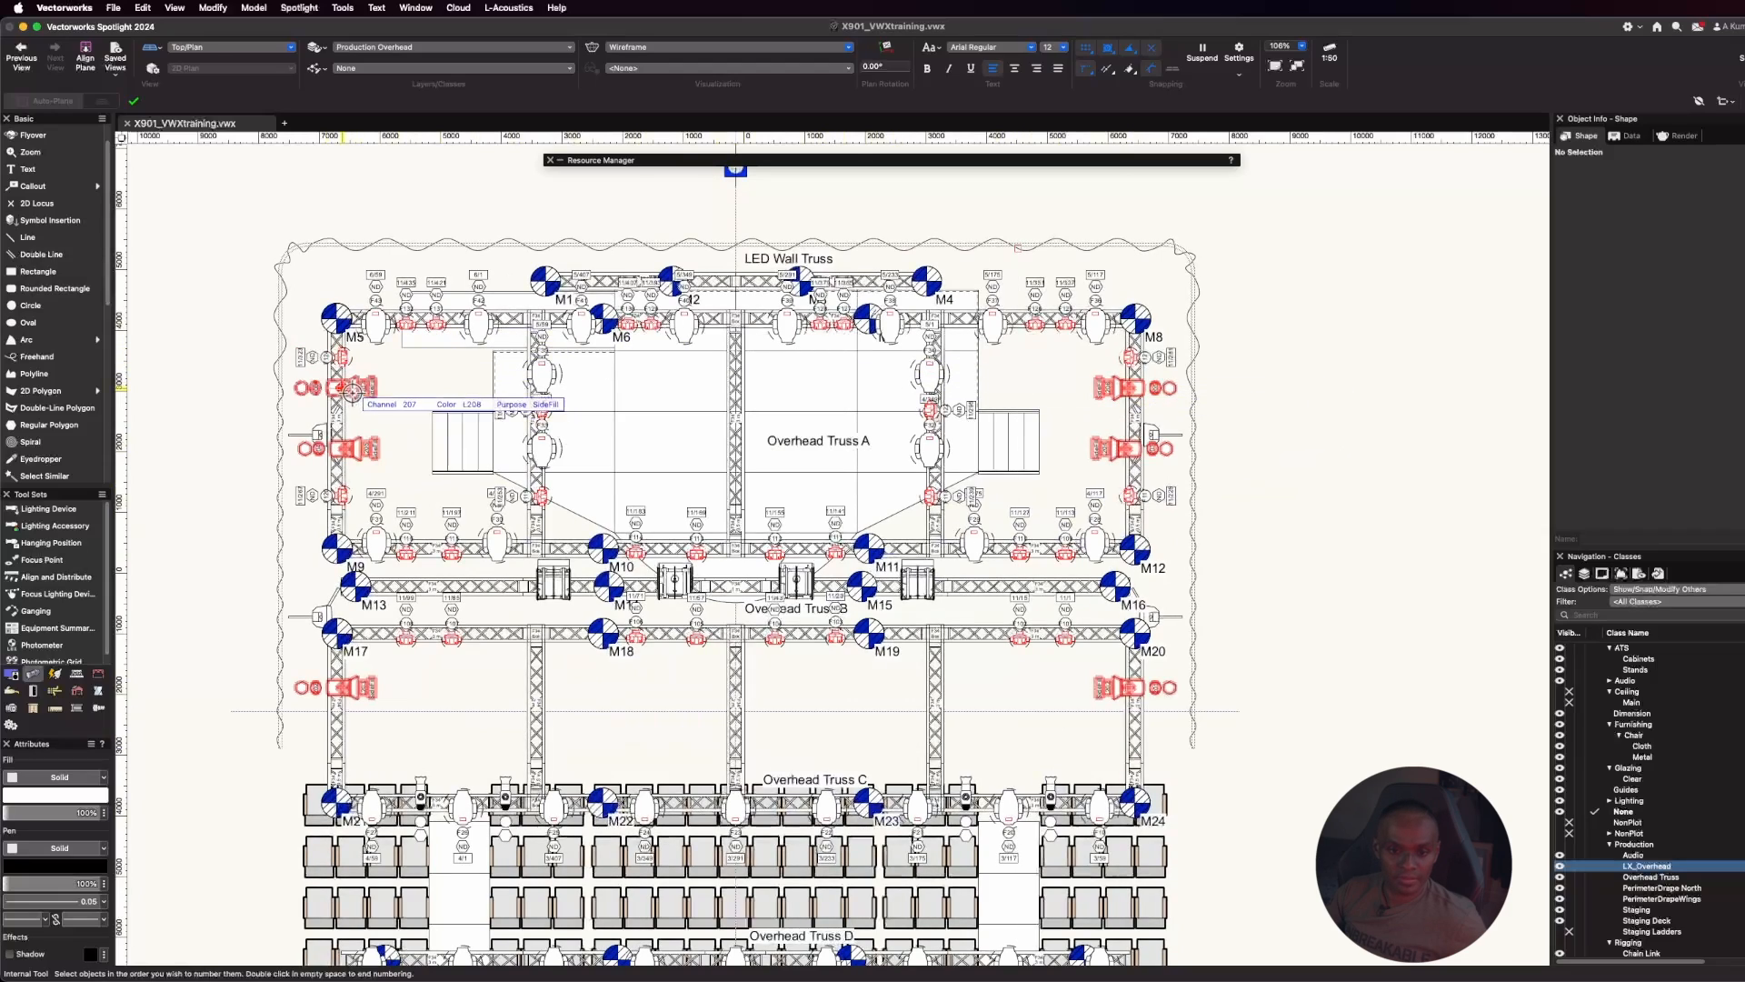
scroll(1190, 694, "up", 3)
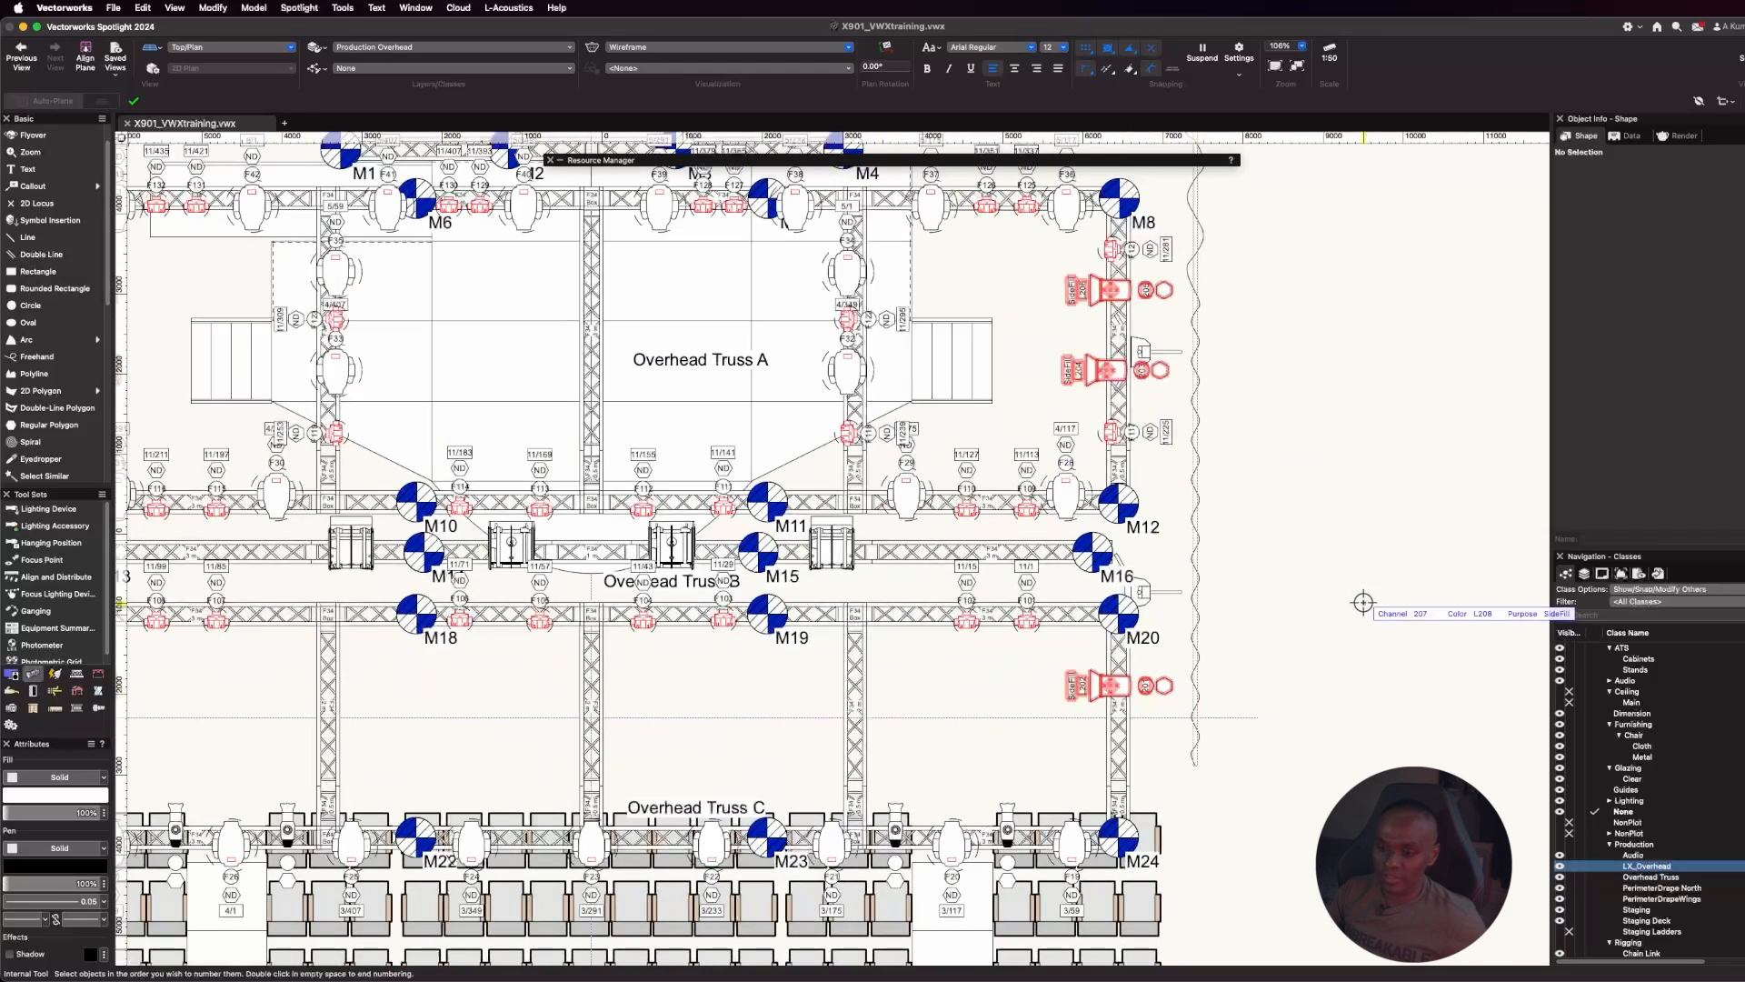
double_click(1362, 603)
Set up a new Spotlight Numbering run with Color starting at 202 and the same Color numbering applied to all units
scroll(1373, 426, "down", 3)
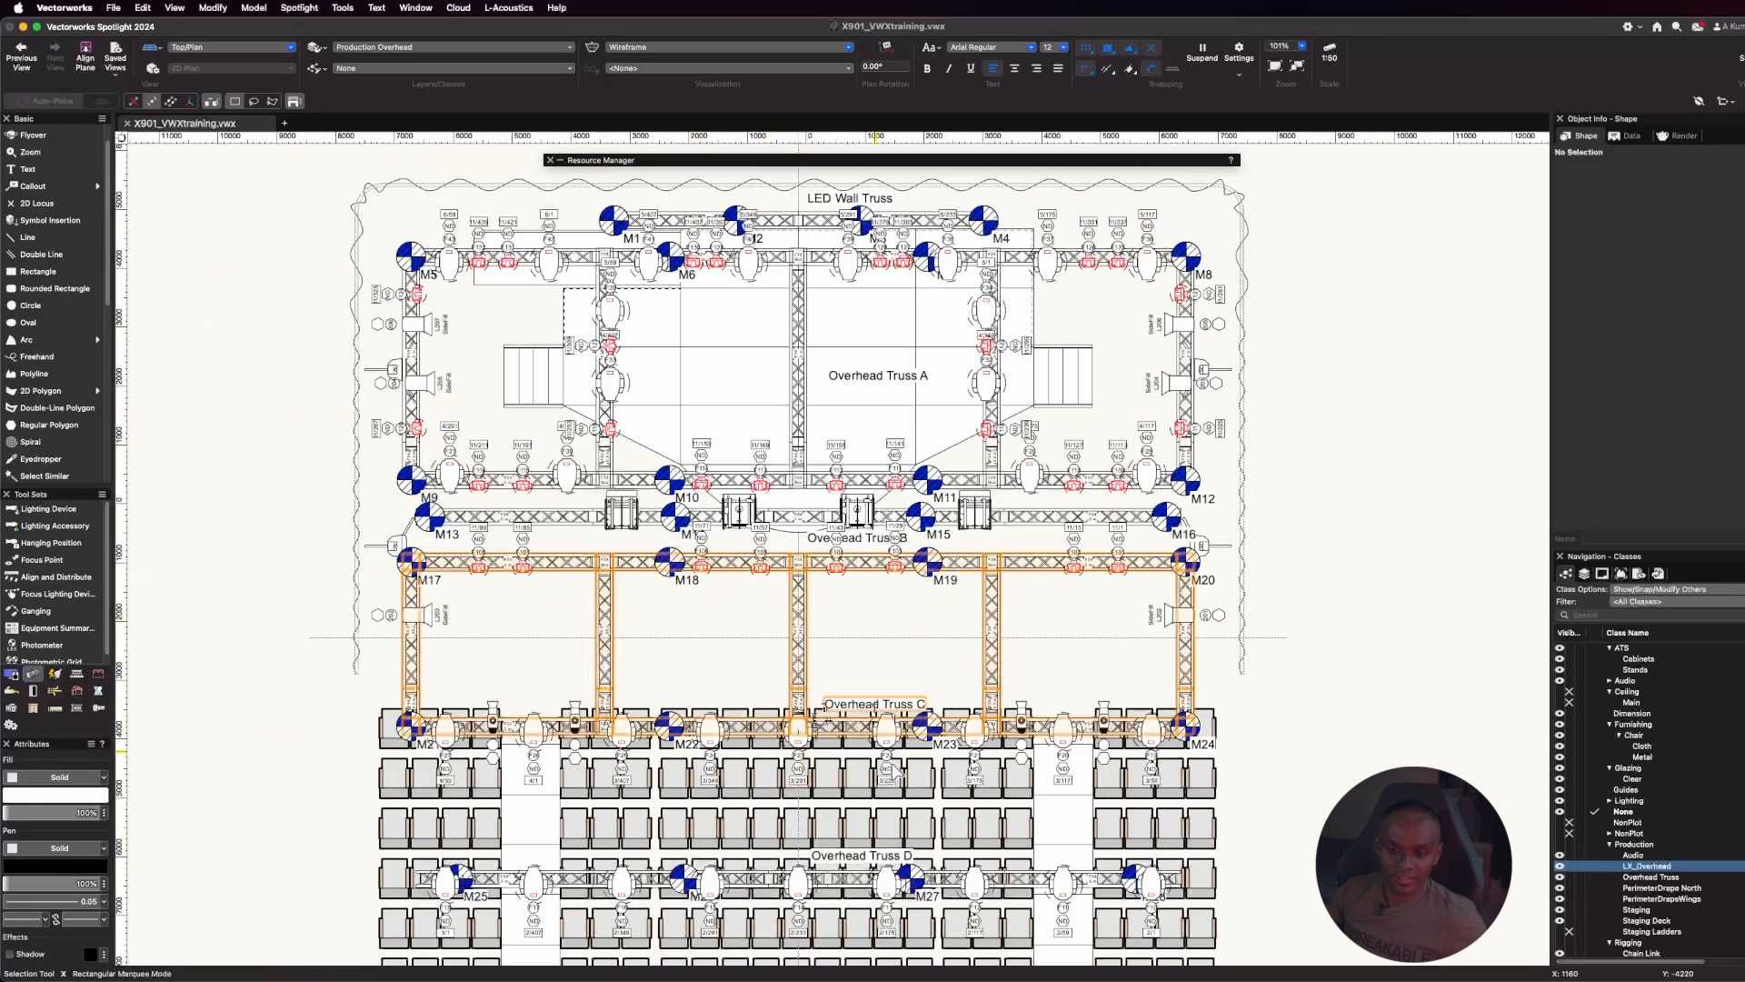
left_click(299, 9)
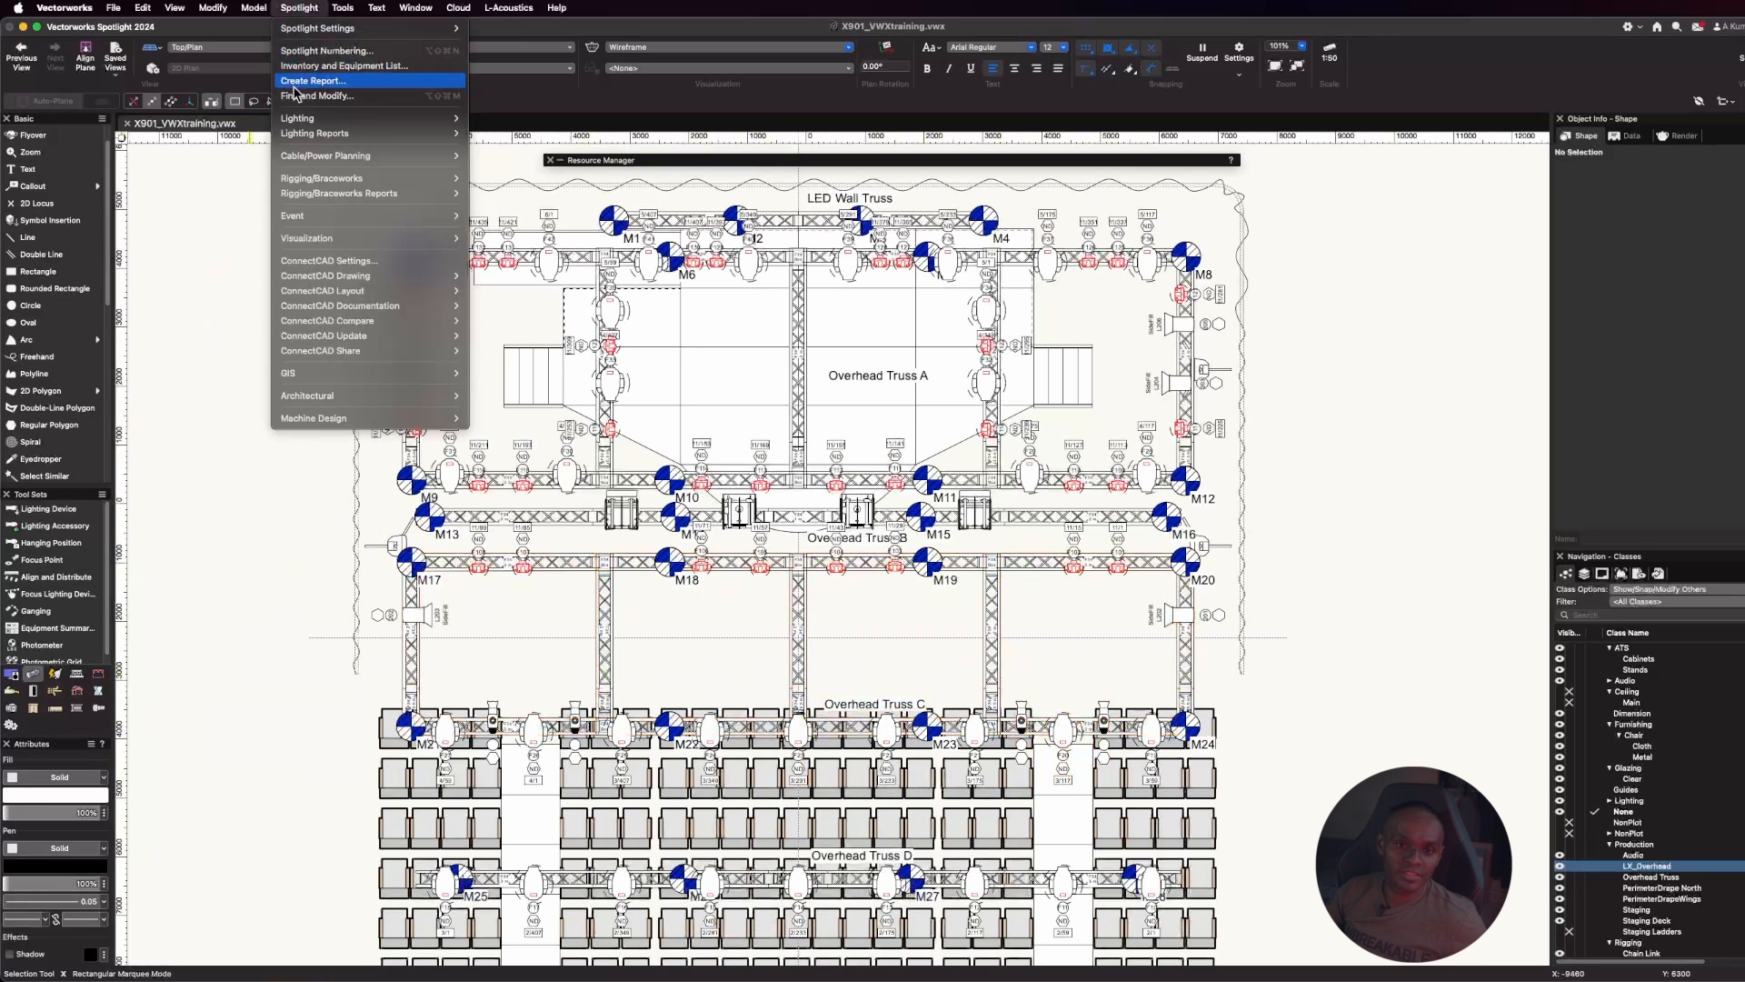
left_click(338, 54)
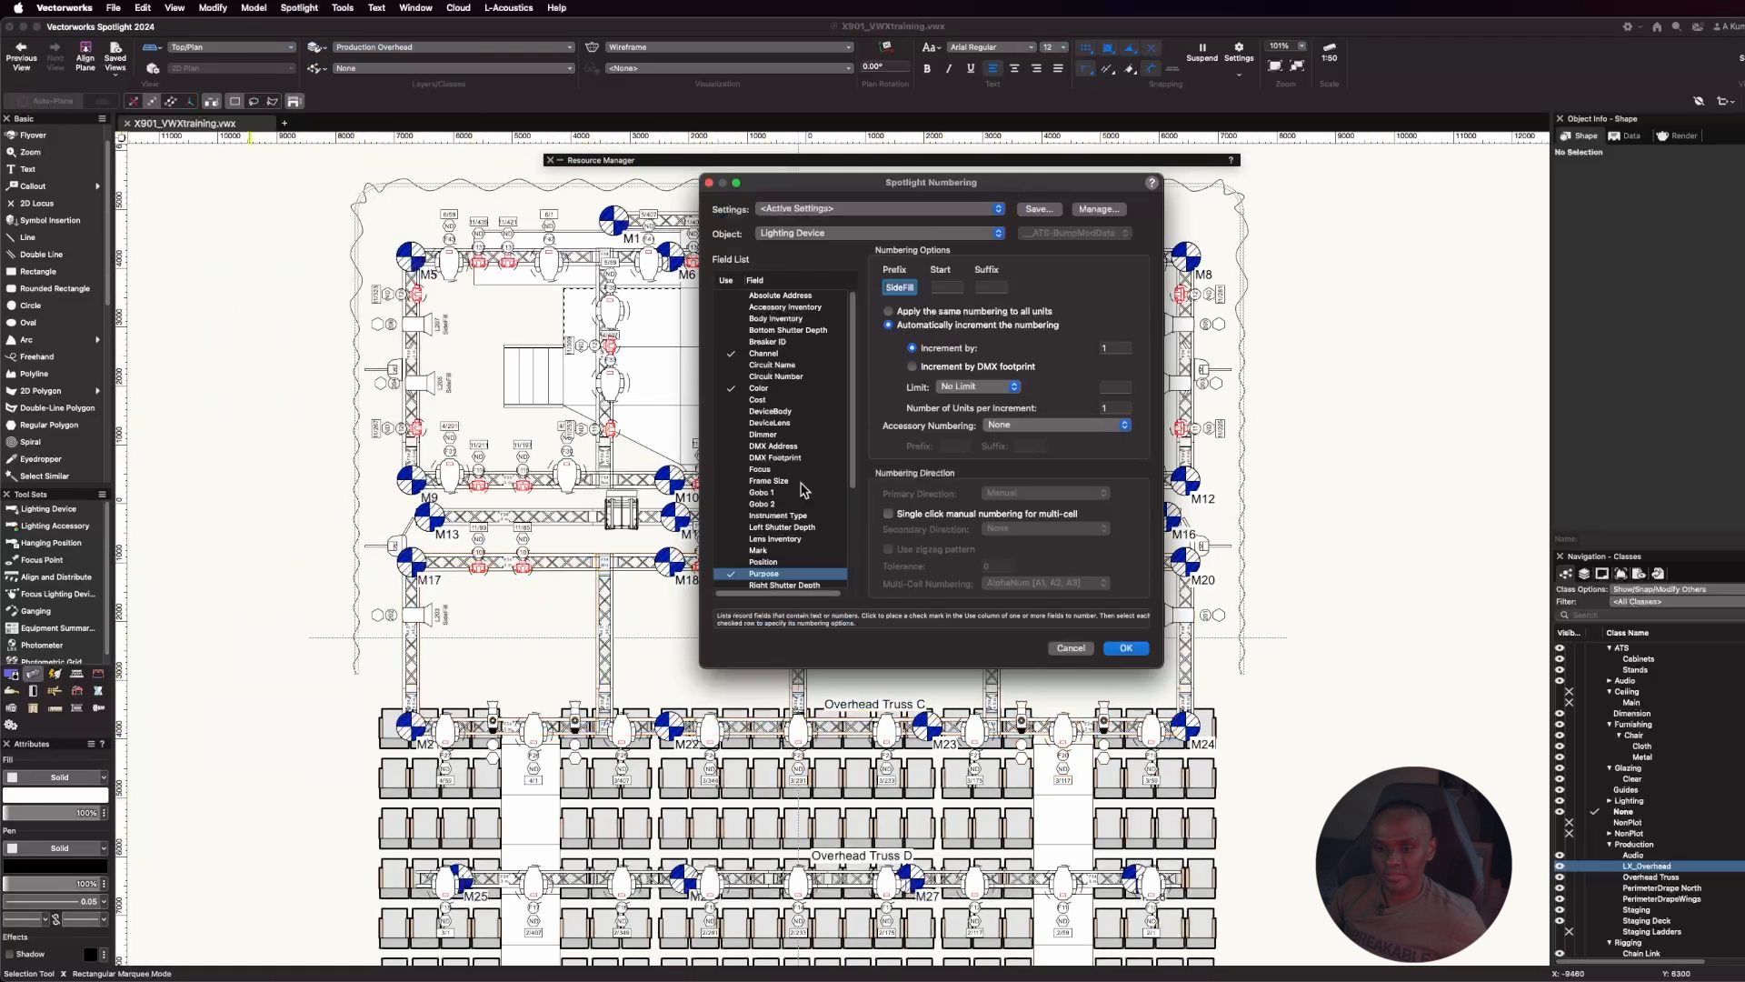
left_click(768, 354)
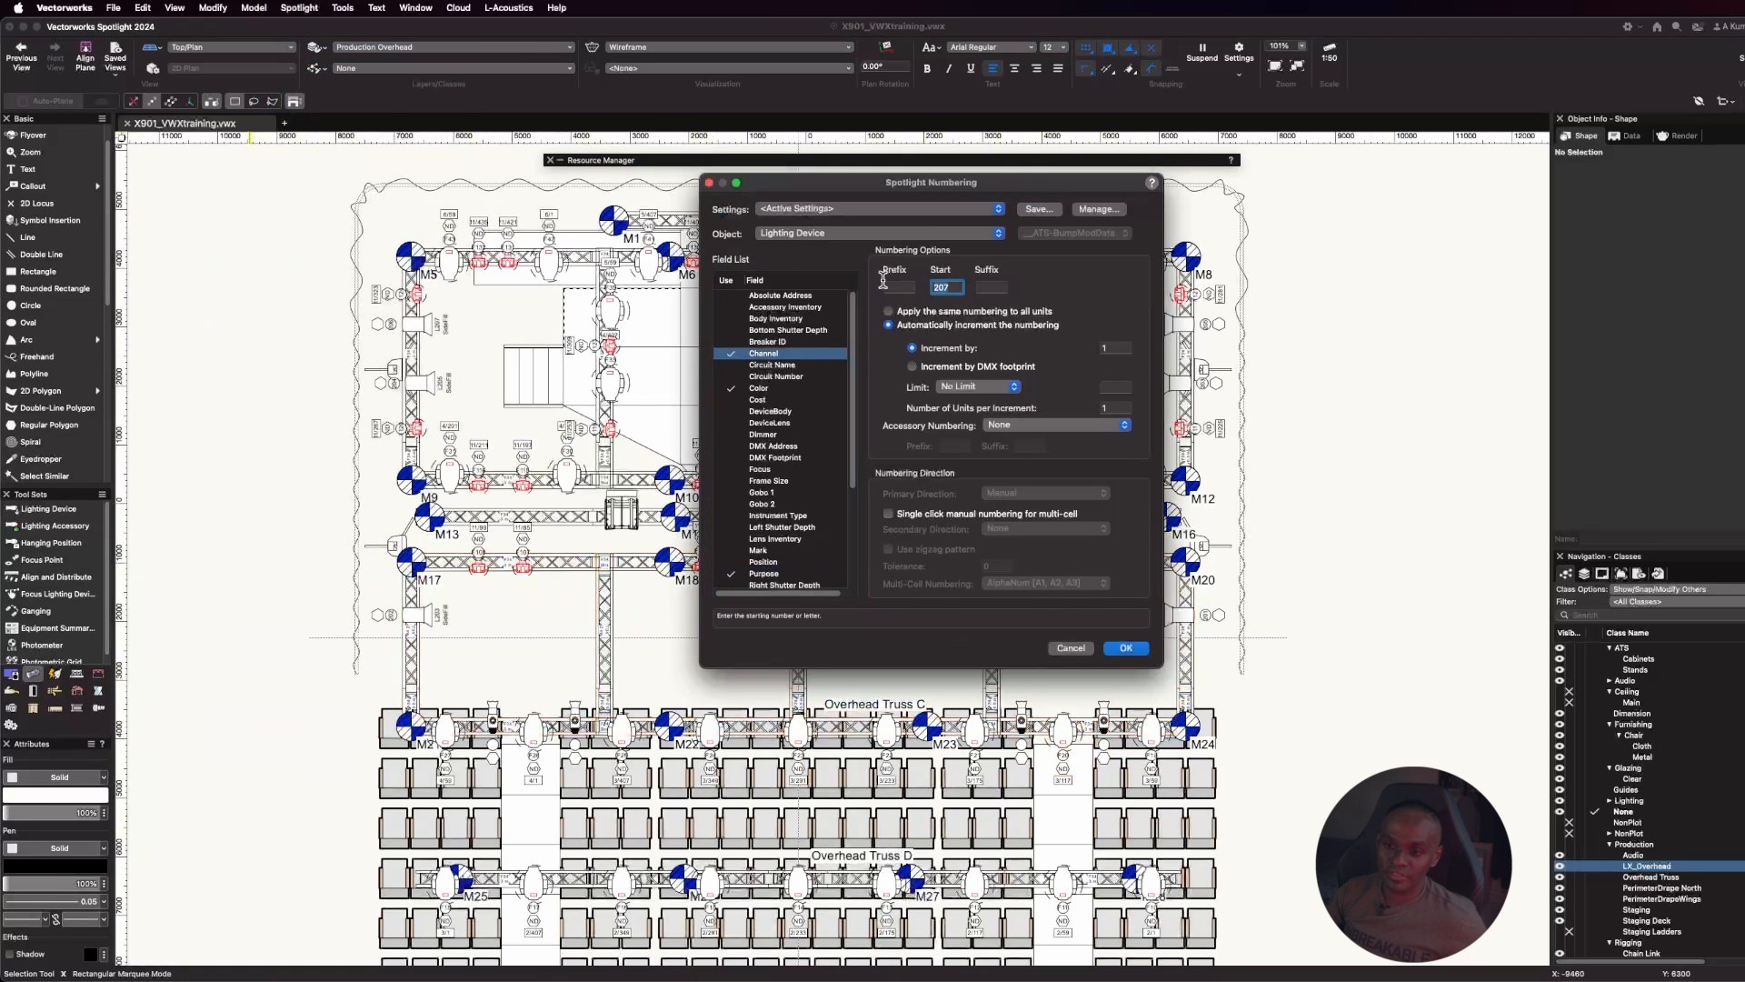
left_click(763, 388)
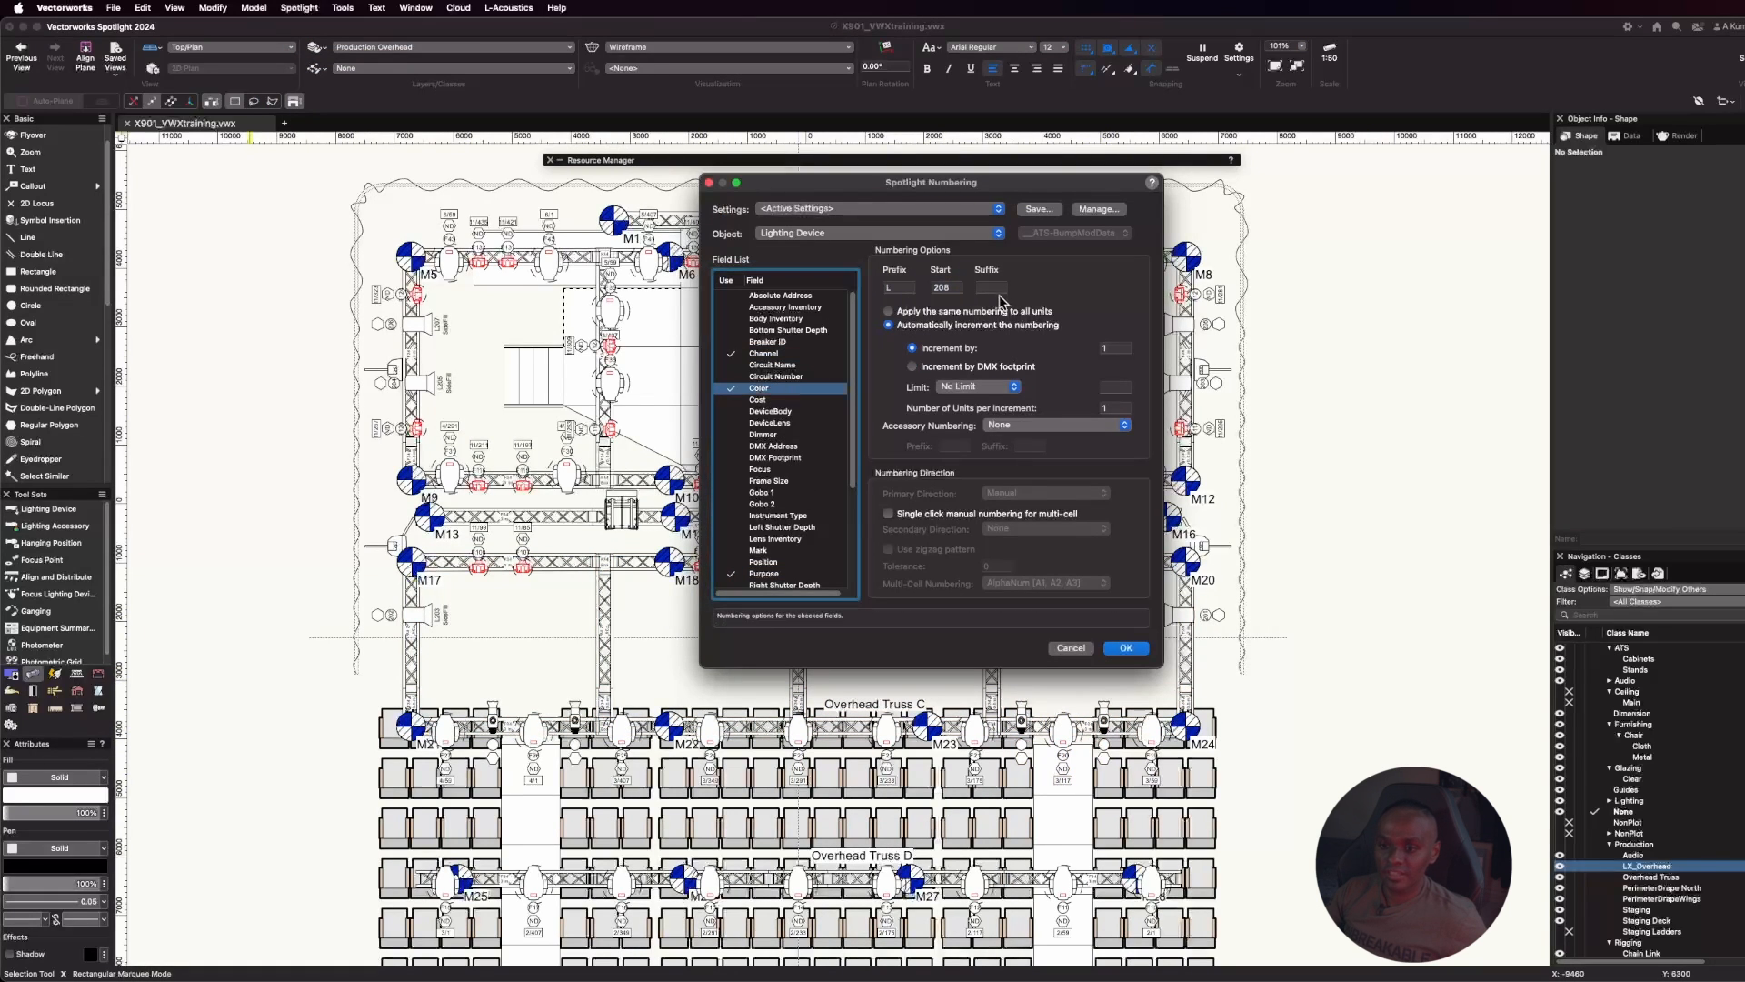
left_click(950, 287)
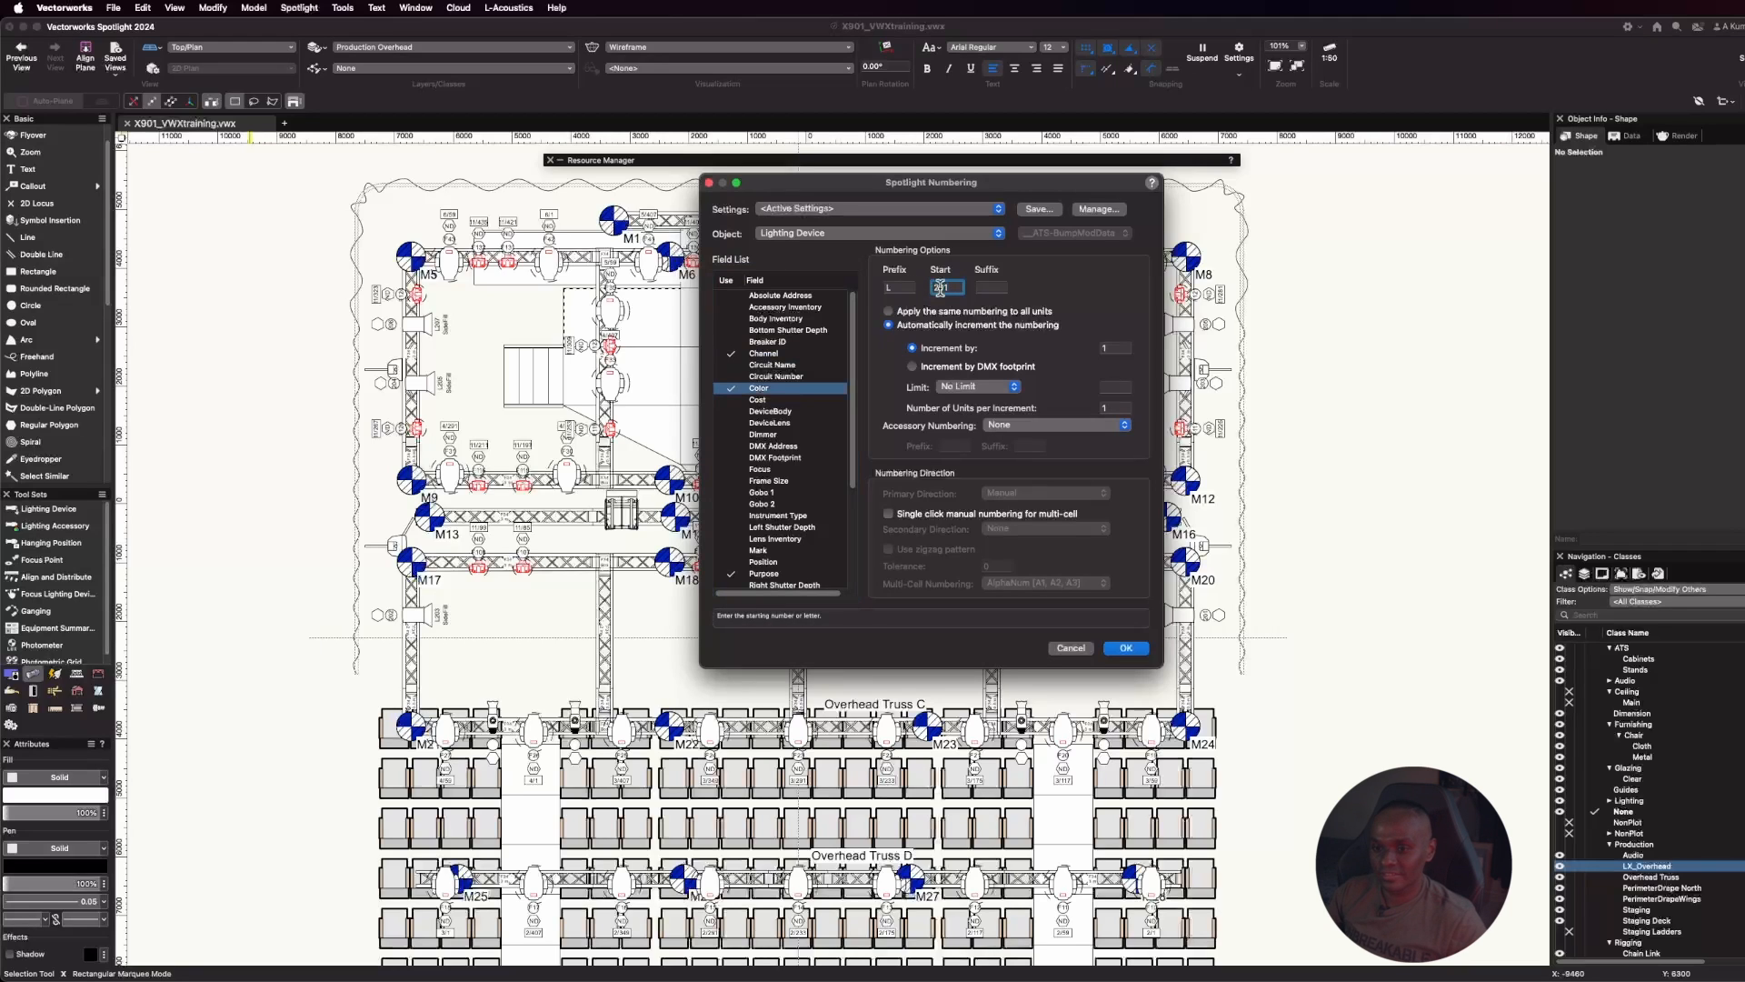
left_click(903, 313)
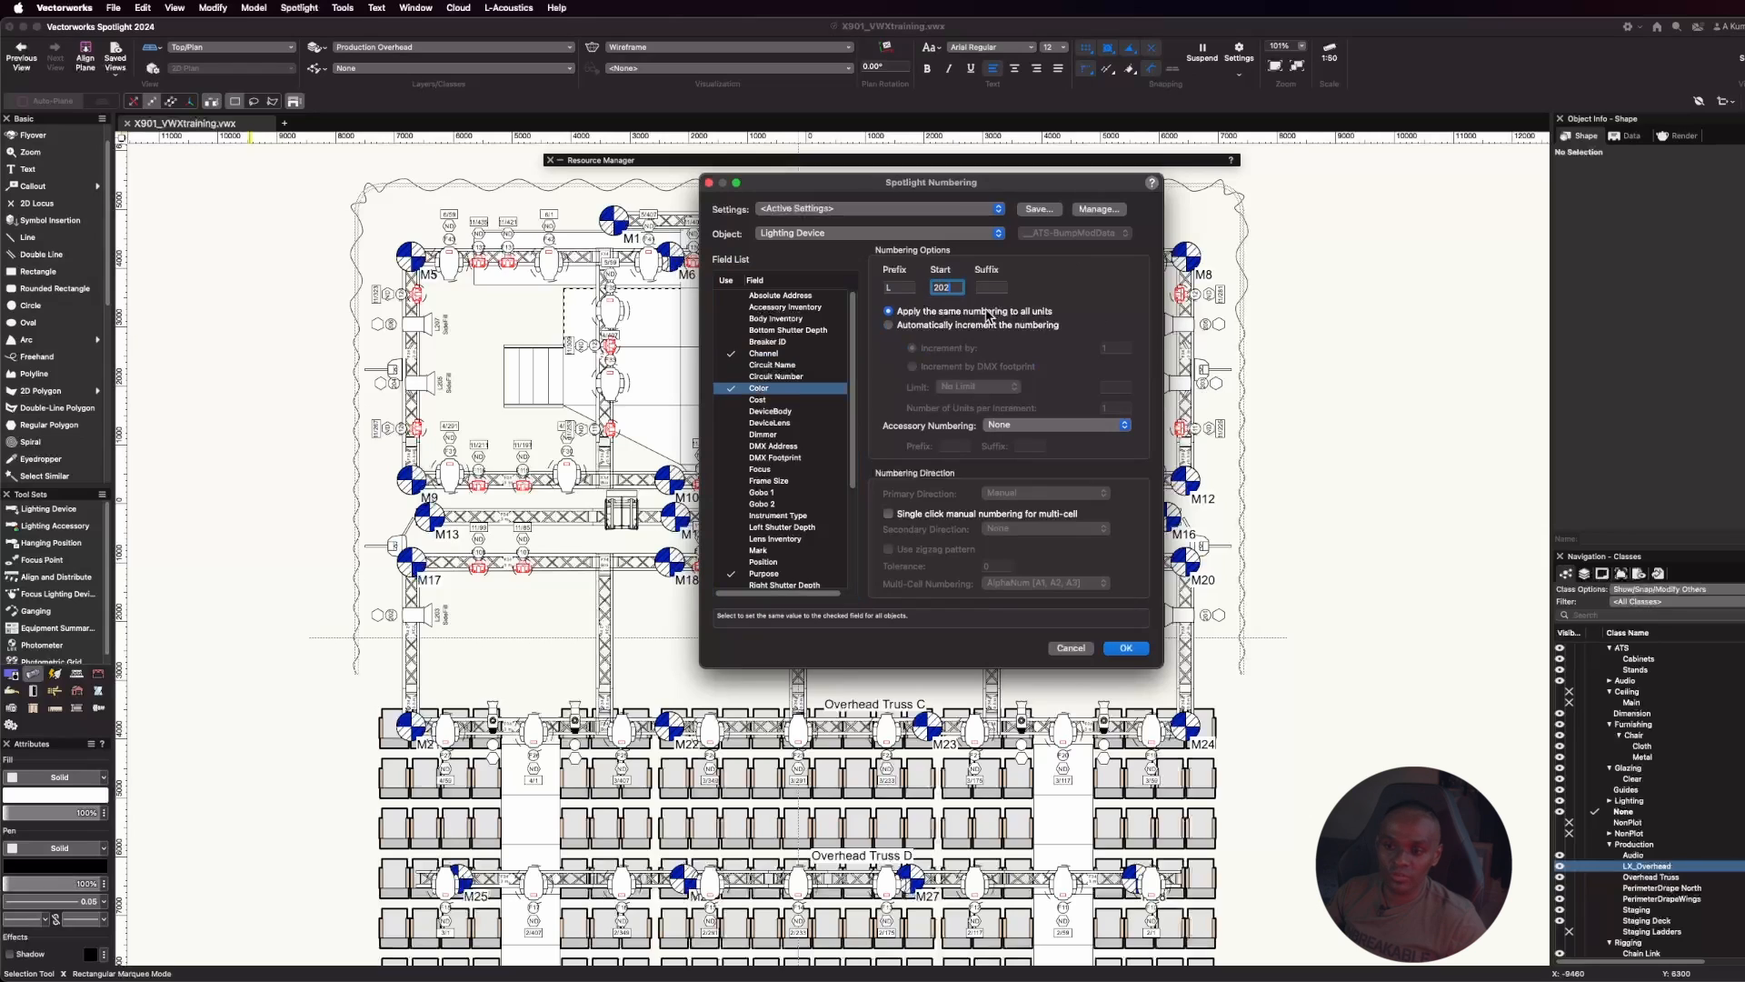
Change the Purpose prefix to Specials and accept the numbering settings
left_click(765, 575)
double_click(912, 289)
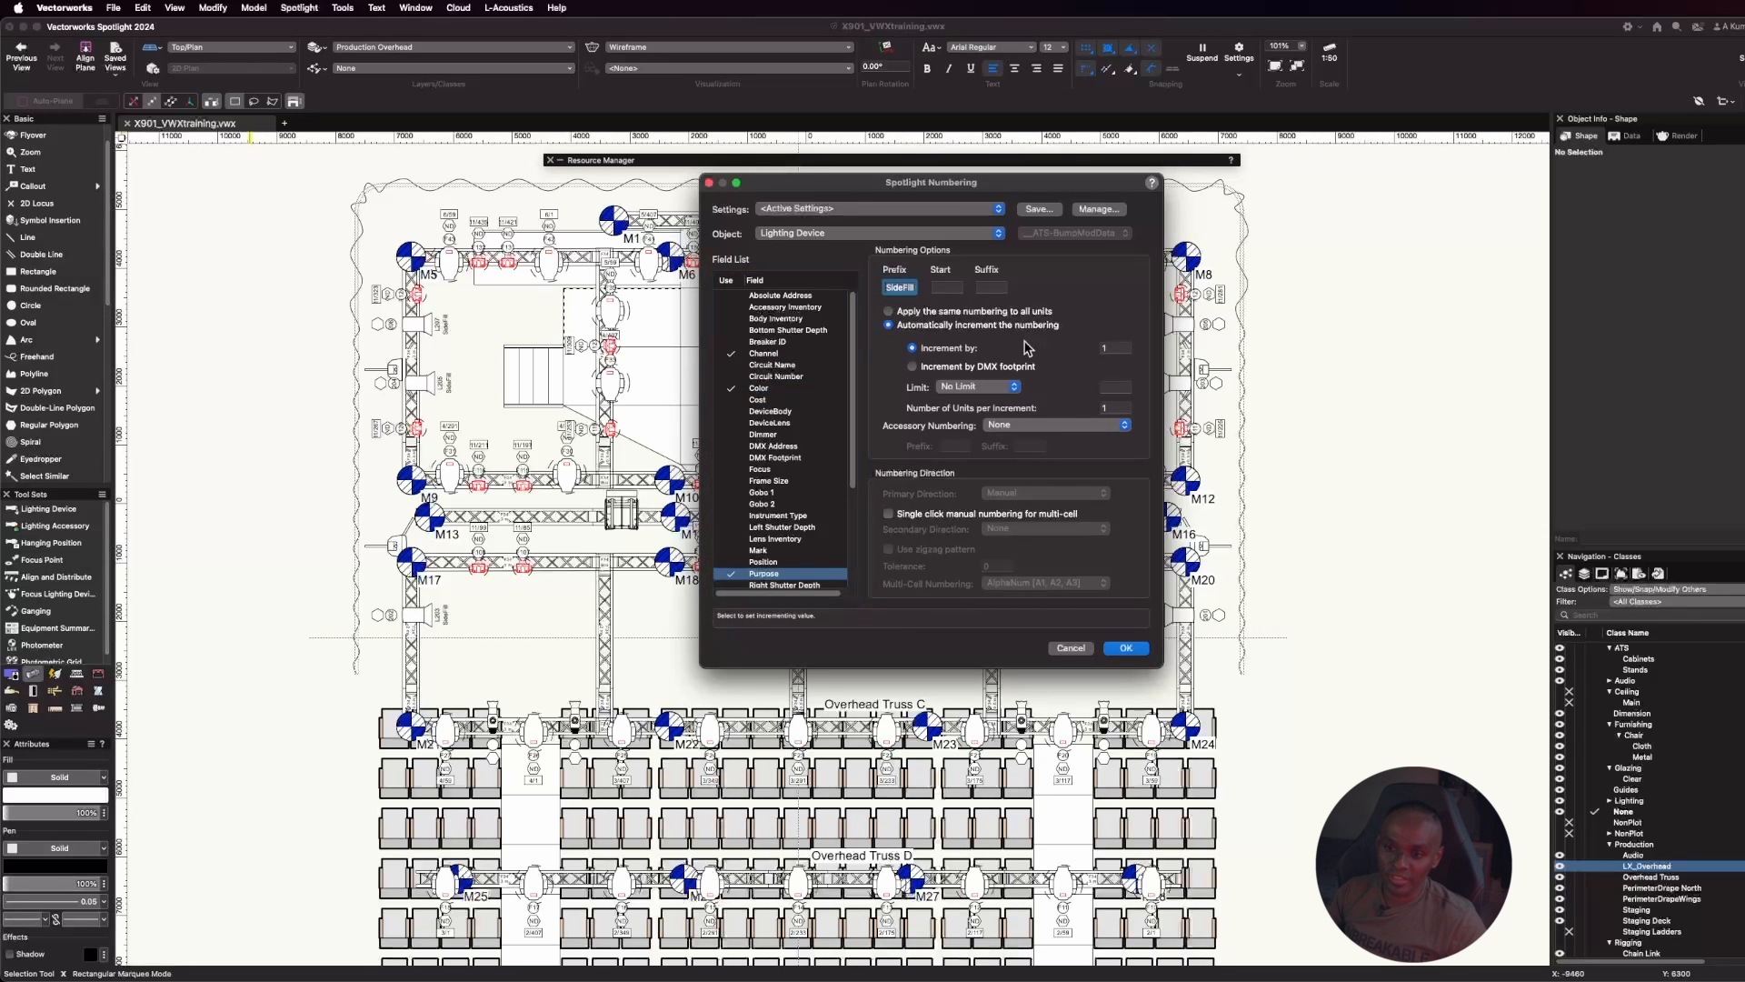
type("Specials")
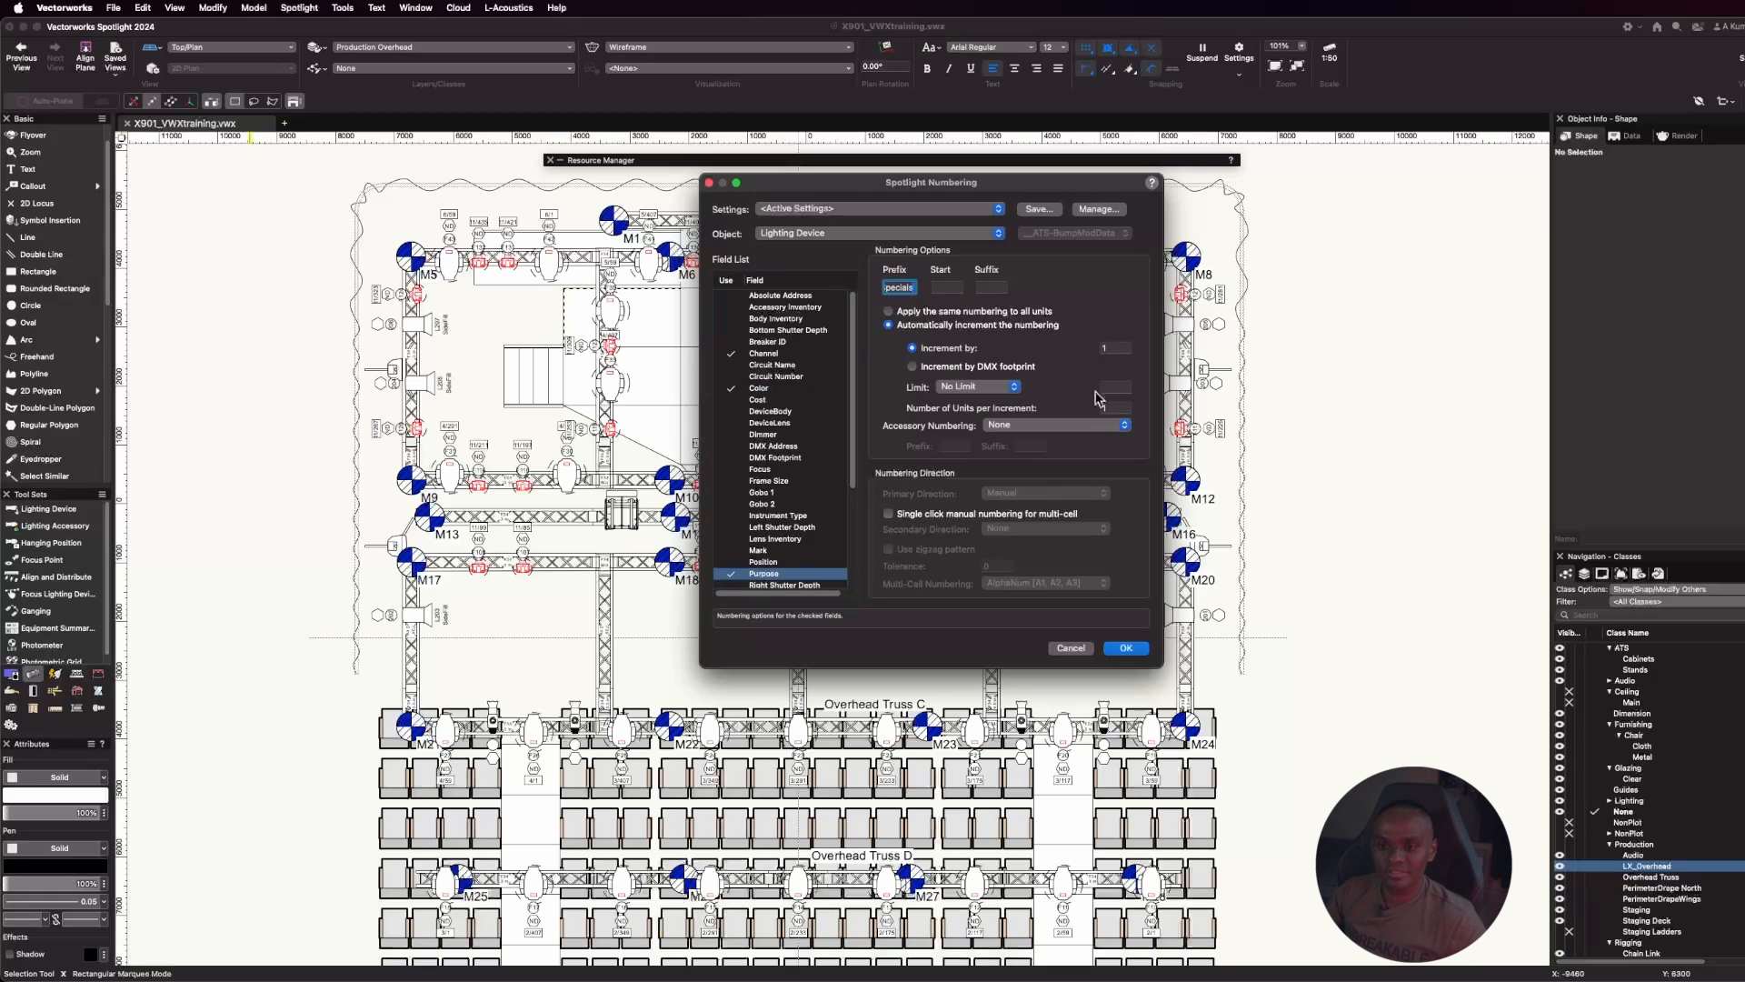
left_click(1125, 648)
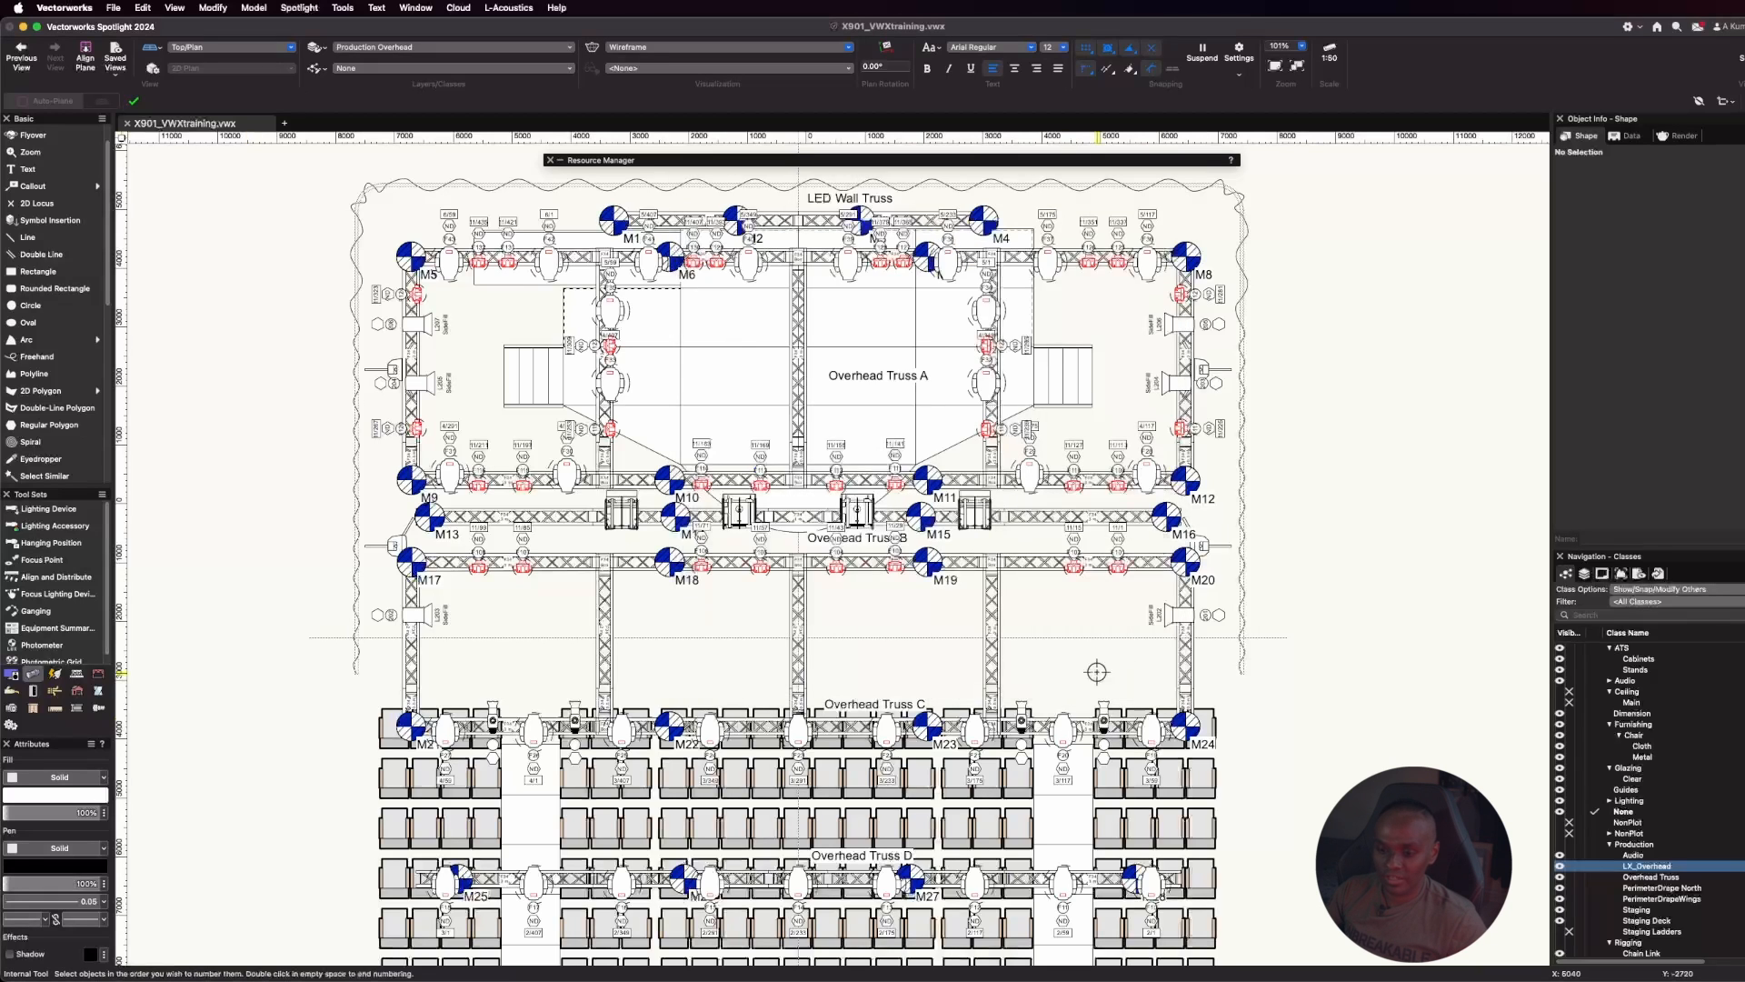
Number the four specials fixtures on Overhead Truss C from the M24 end across to the opposite end, and finish the run
scroll(1087, 824, "up", 3)
left_click(1114, 654)
left_click(982, 661)
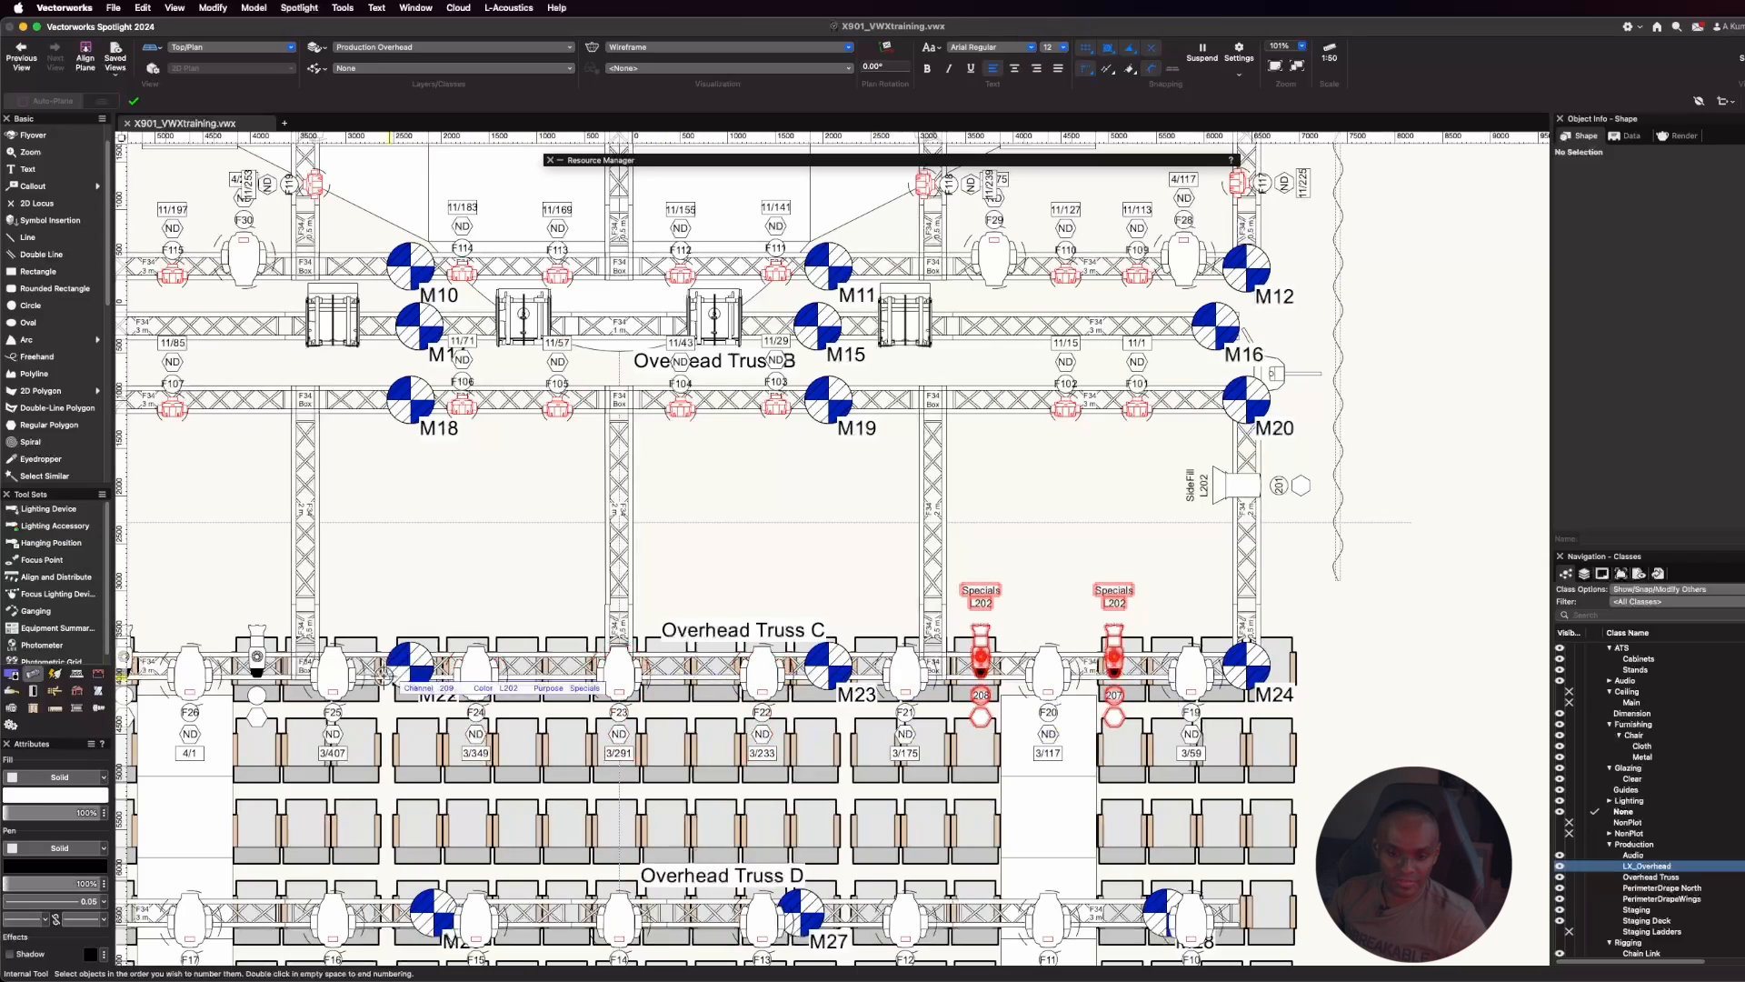
left_click(243, 664)
scroll(248, 664, "down", 3)
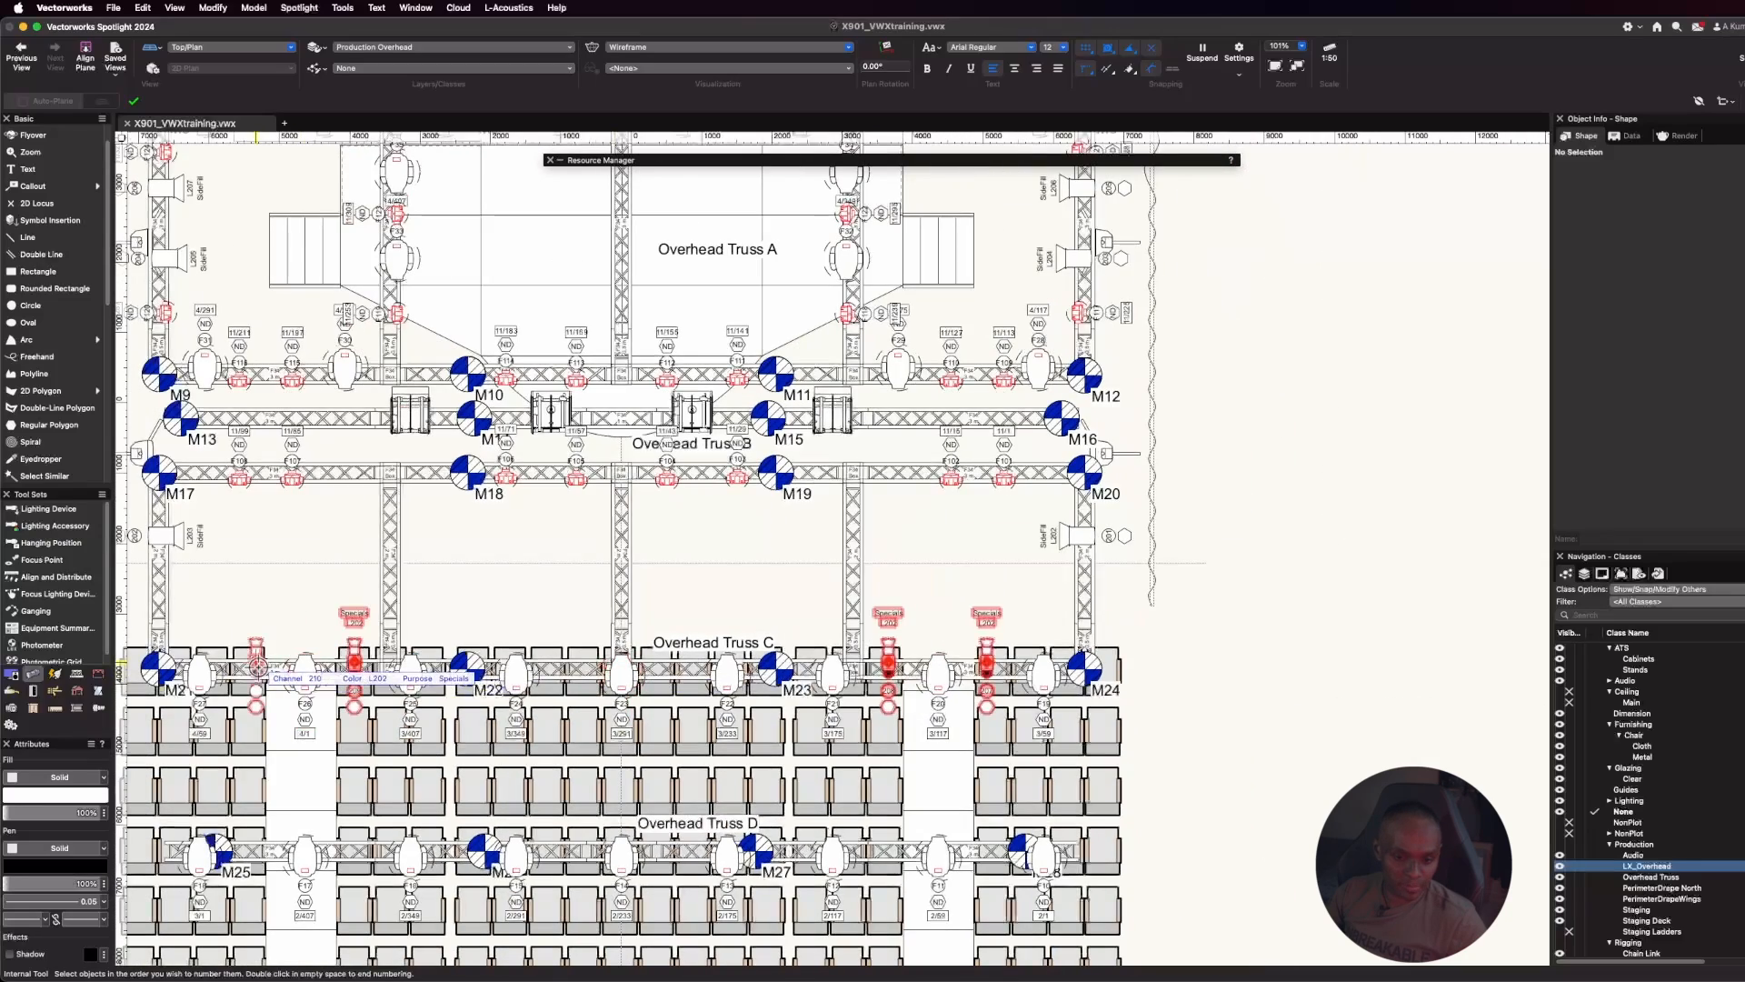
left_click(355, 664)
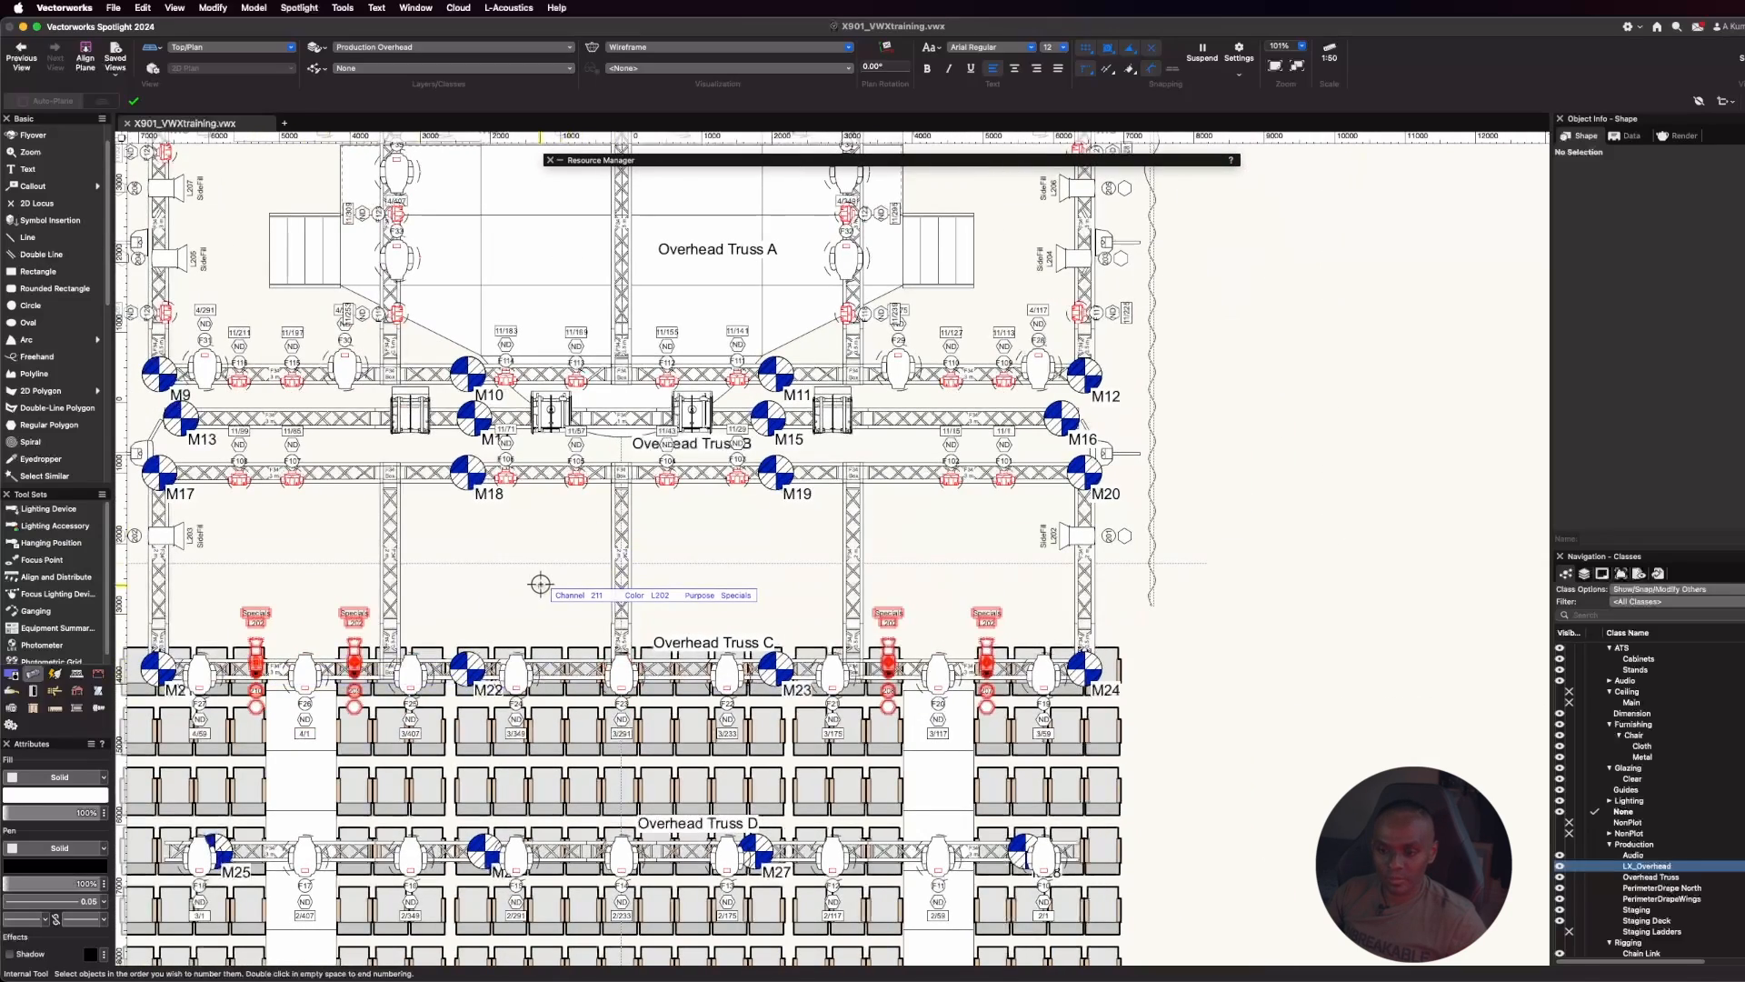
double_click(540, 583)
Select all side-fill fixtures by instrument type, set their Color to L202, and deselect them
scroll(1165, 774, "down", 3)
scroll(743, 397, "up", 1)
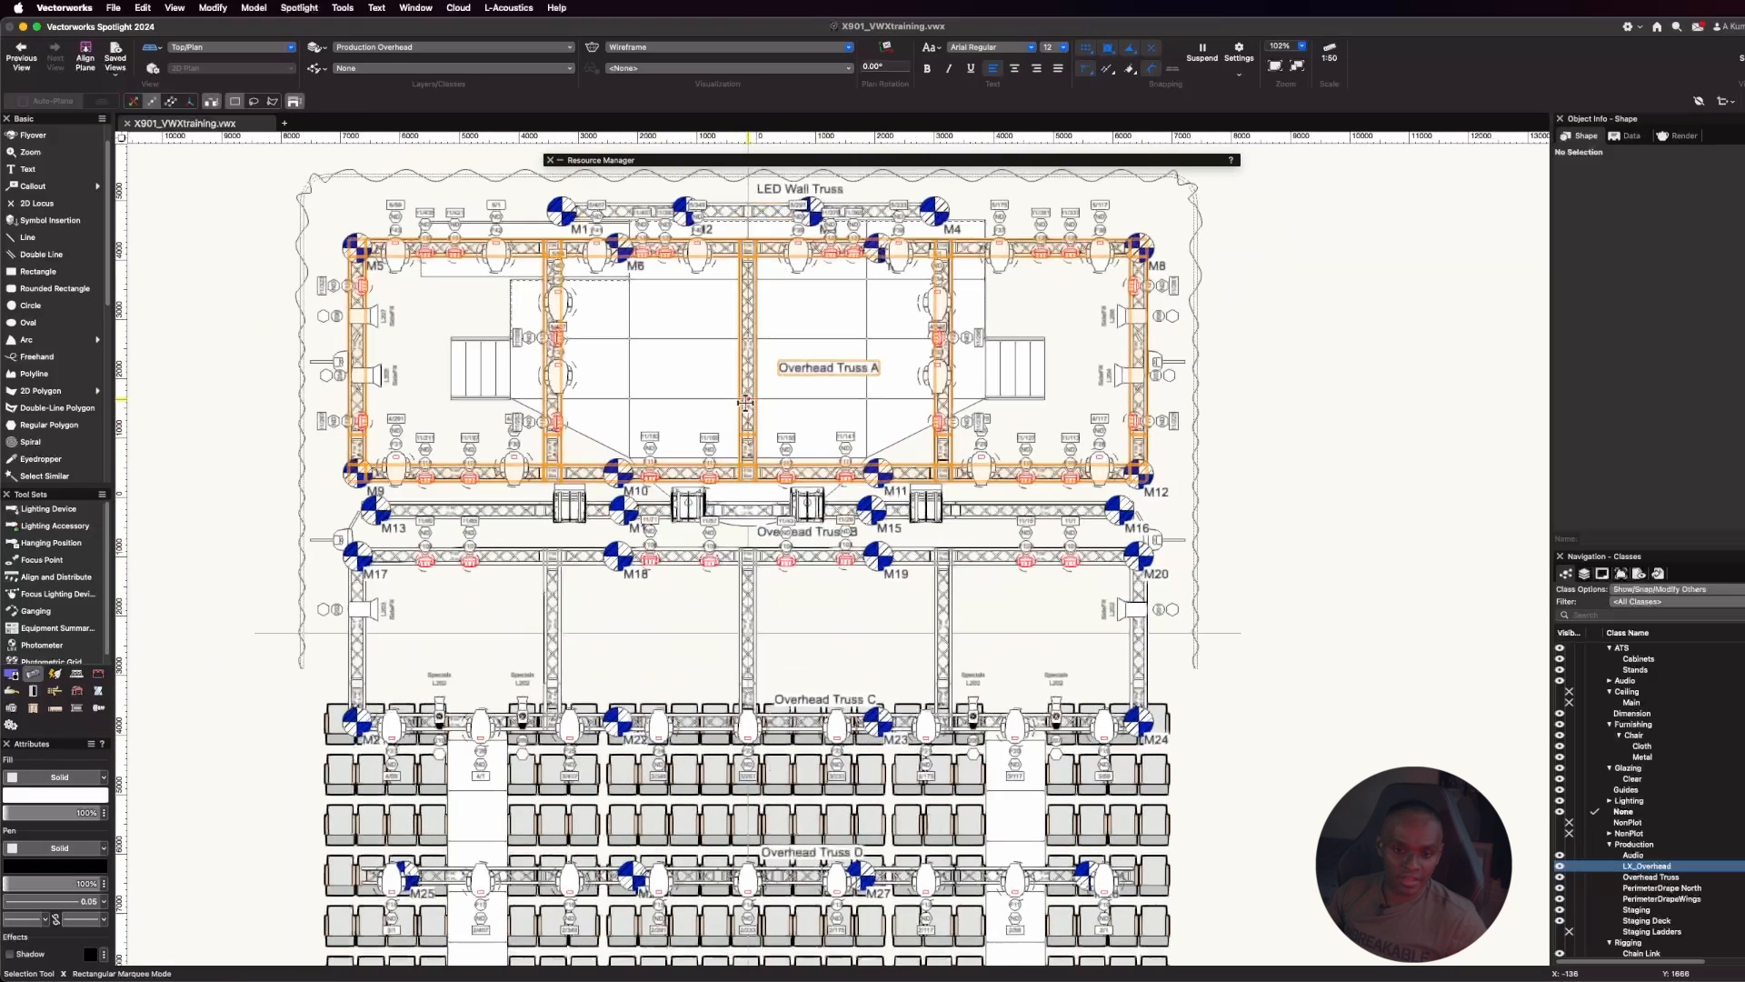
right_click(1117, 376)
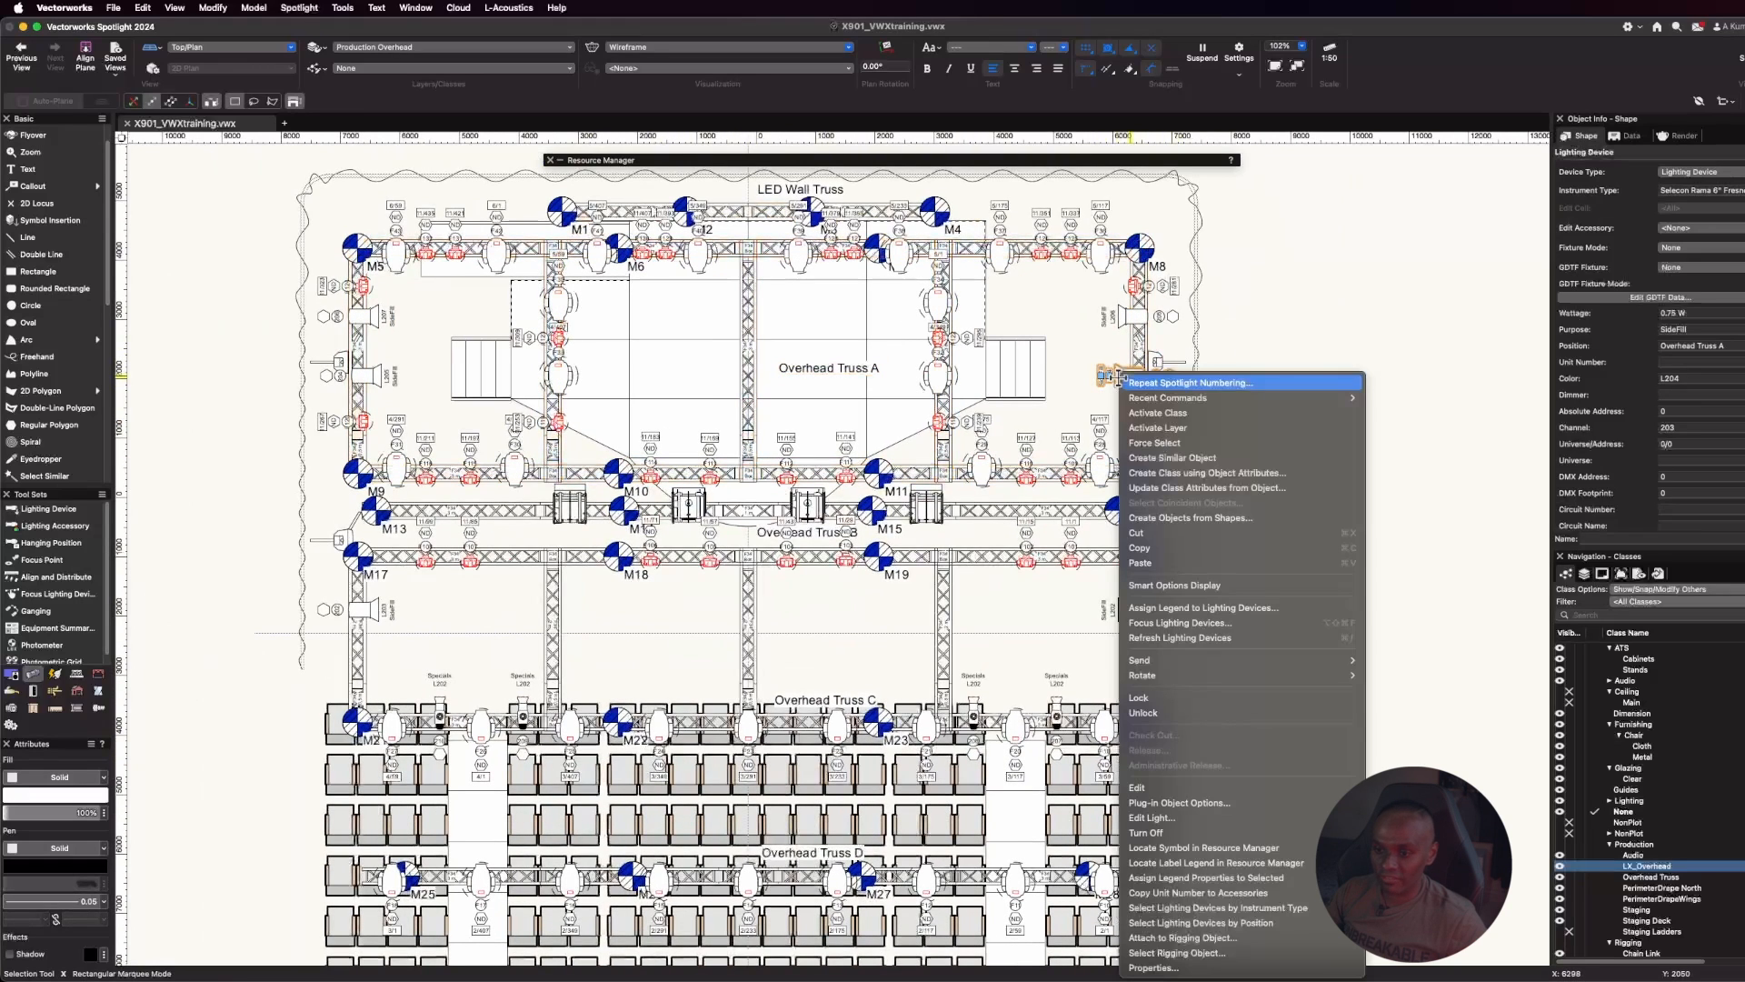
left_click(1296, 909)
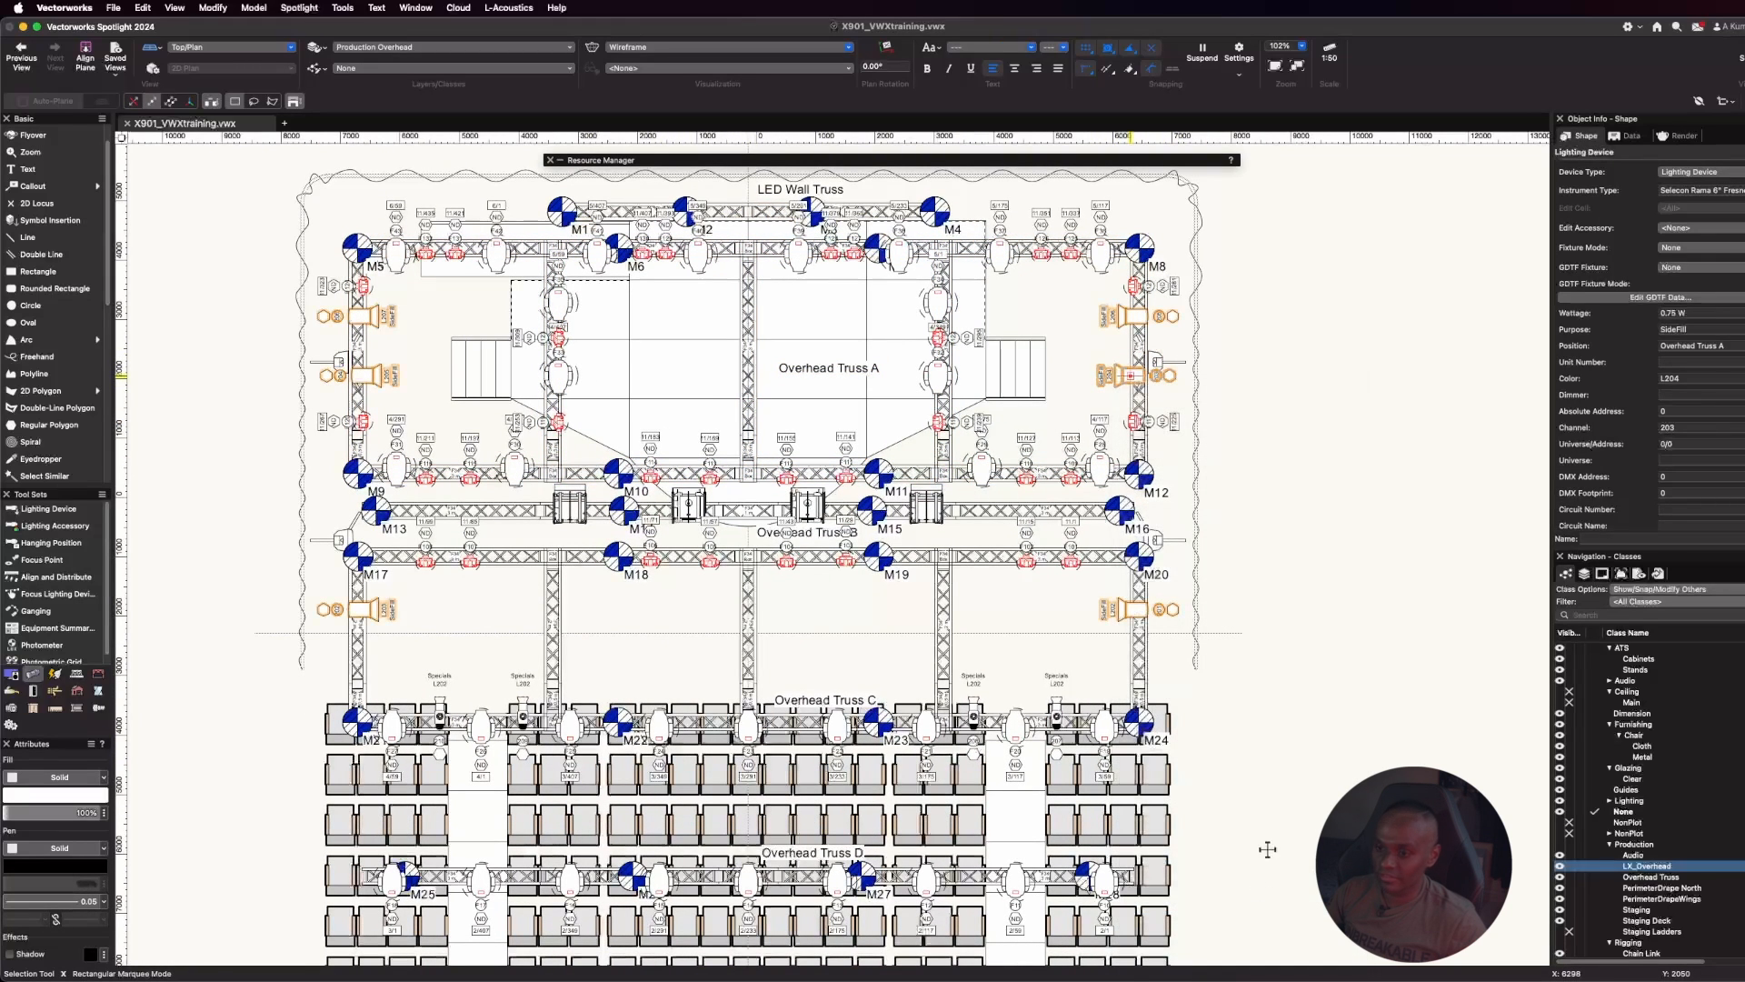
scroll(1680, 426, "down", 4)
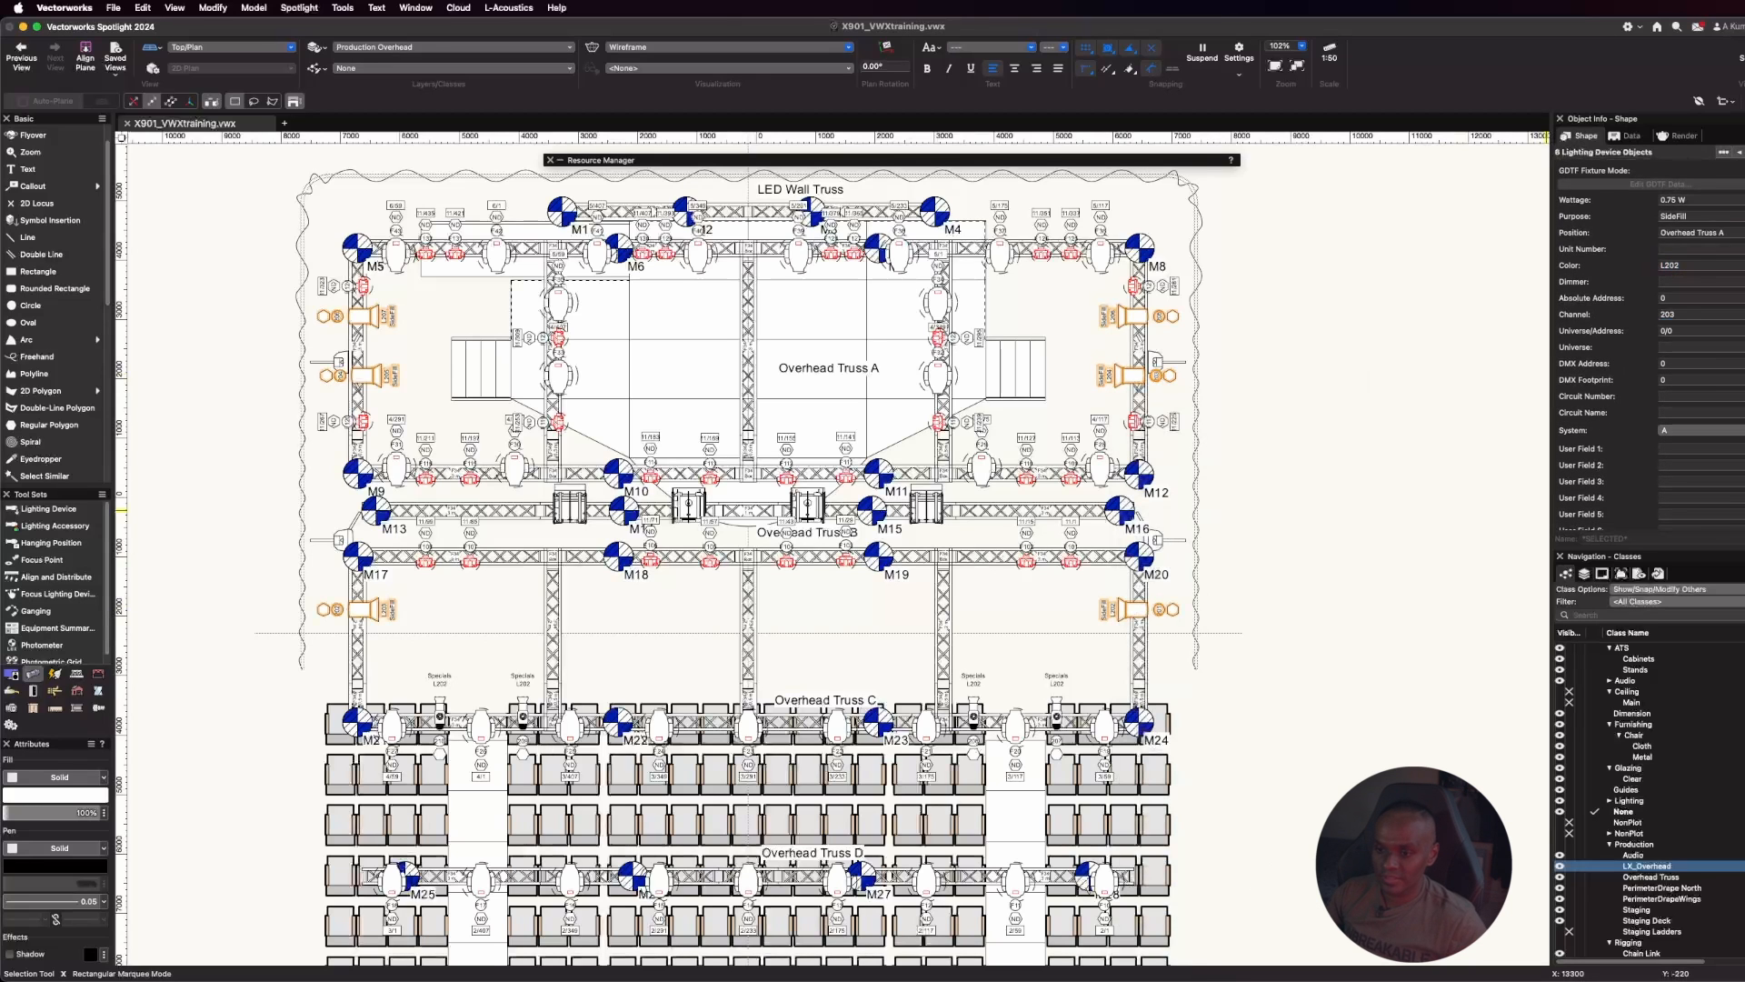
left_click(1304, 445)
Inspect the whole lighting rig in Left Isometric view and return to the Top/Plan view
scroll(1059, 437, "down", 3)
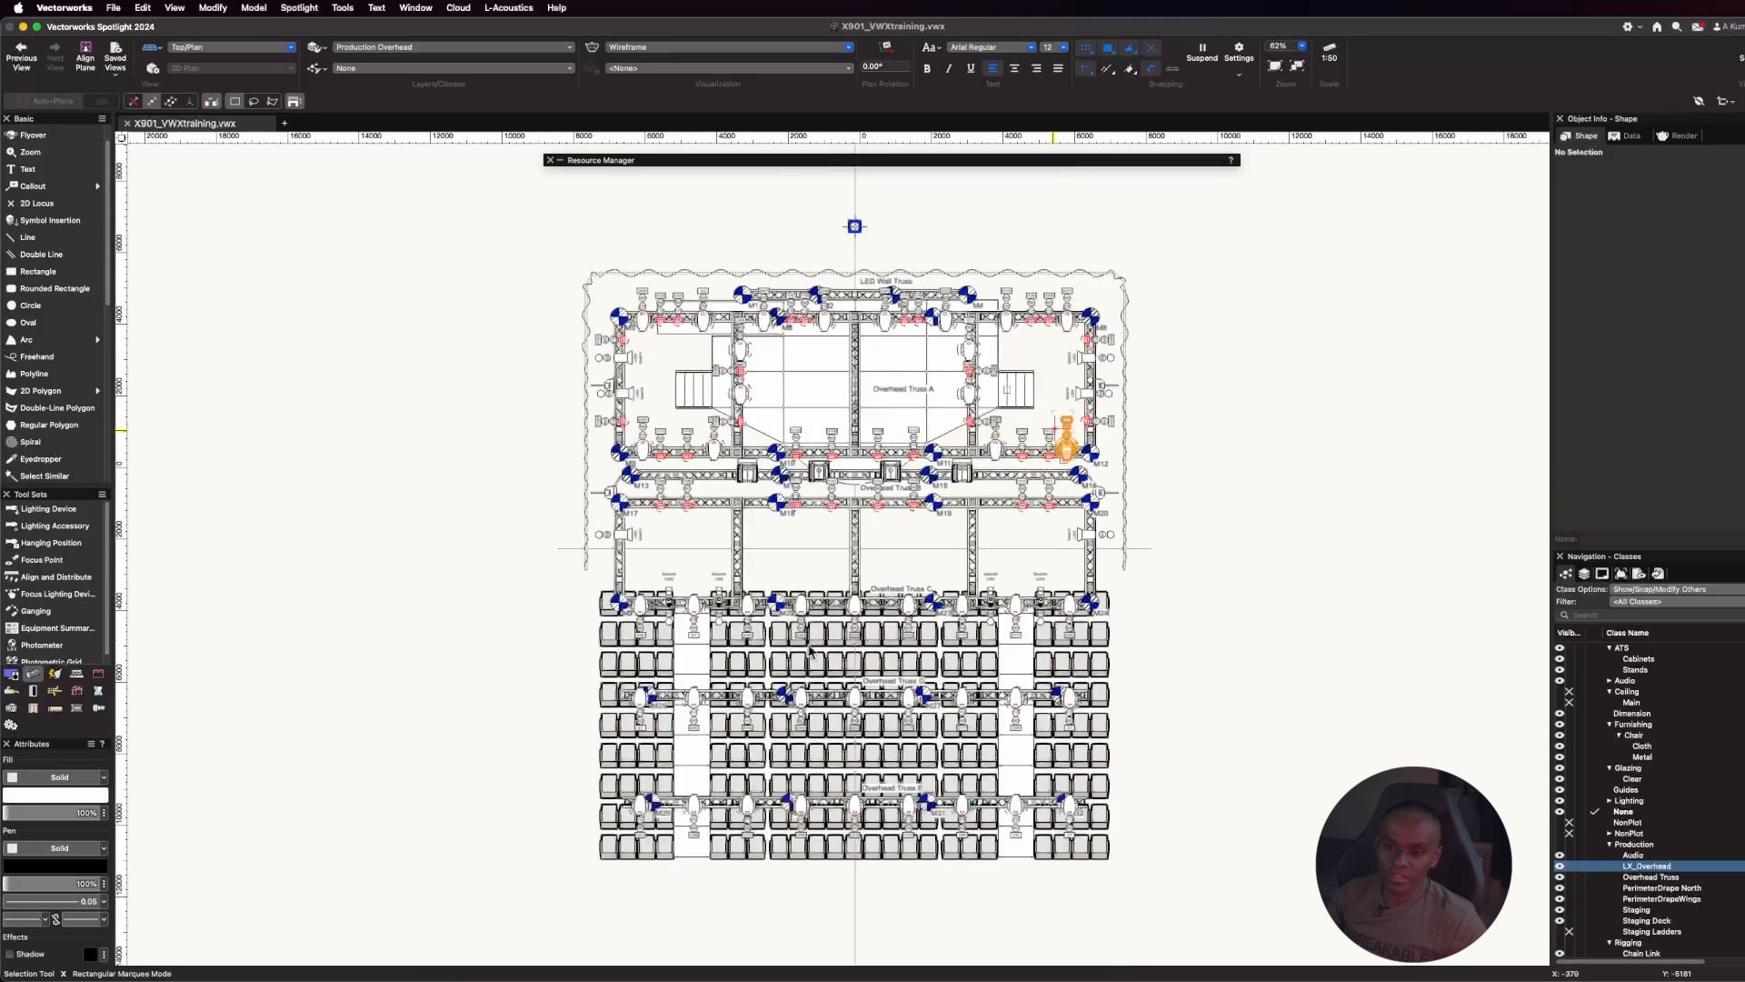
scroll(772, 645, "up", 2)
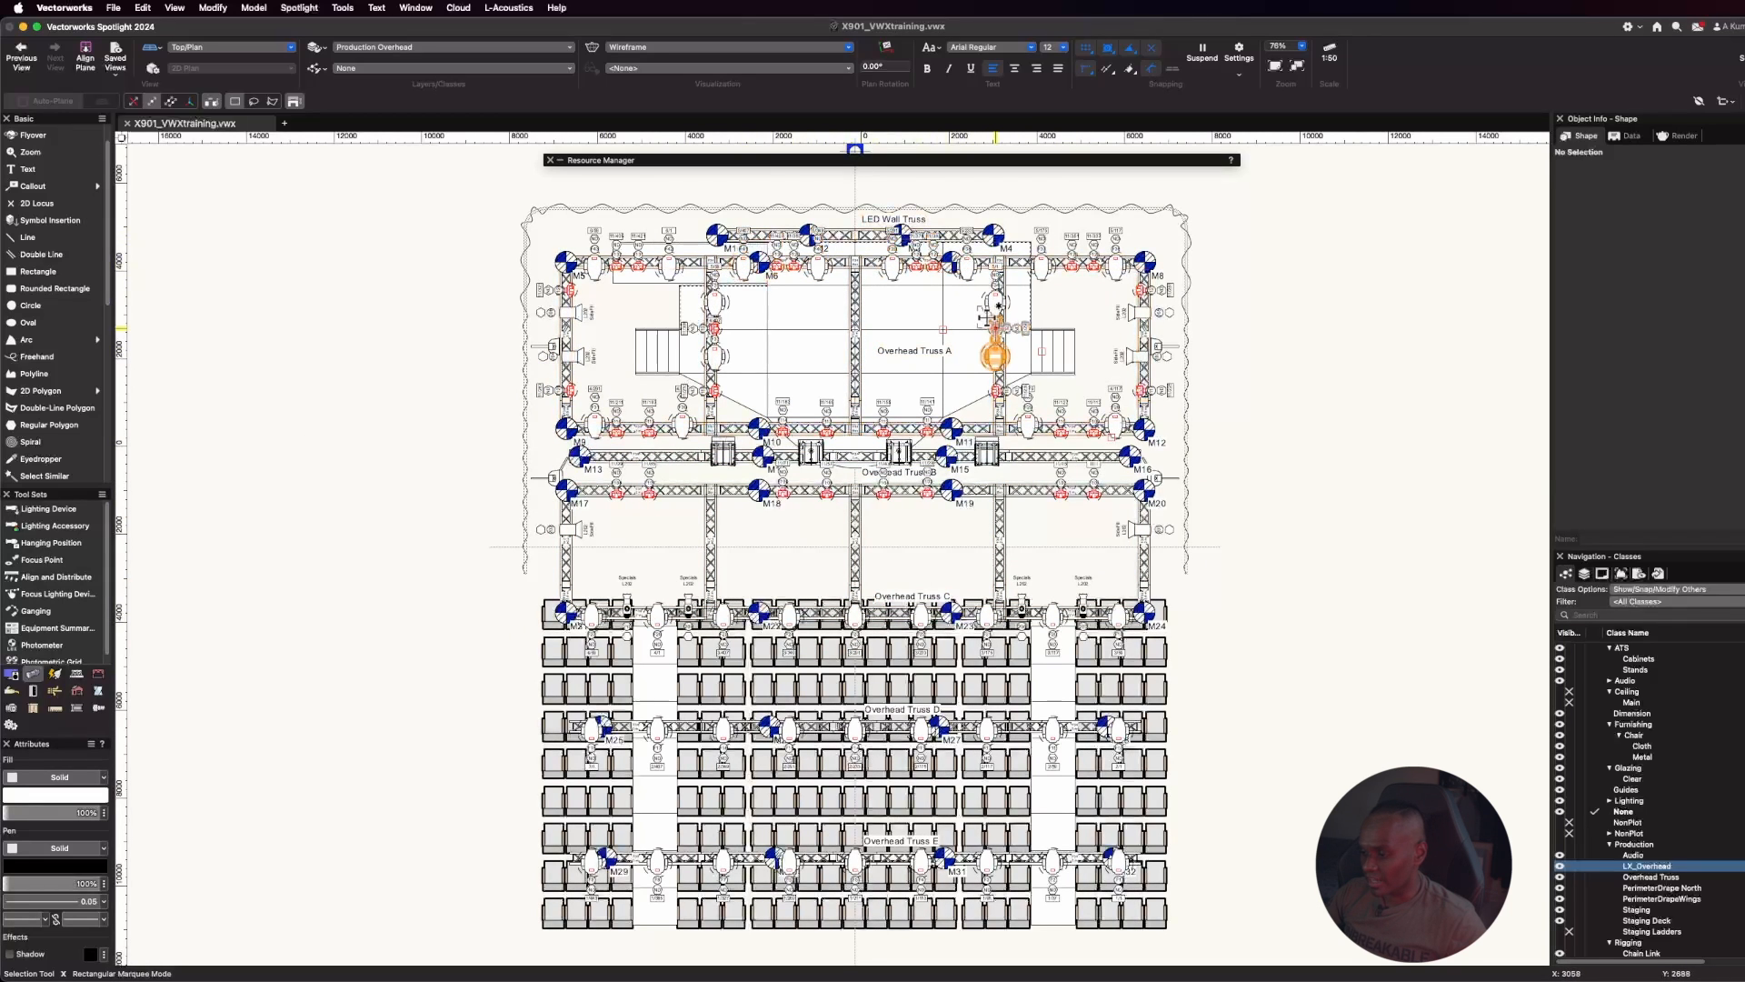
left_click(231, 47)
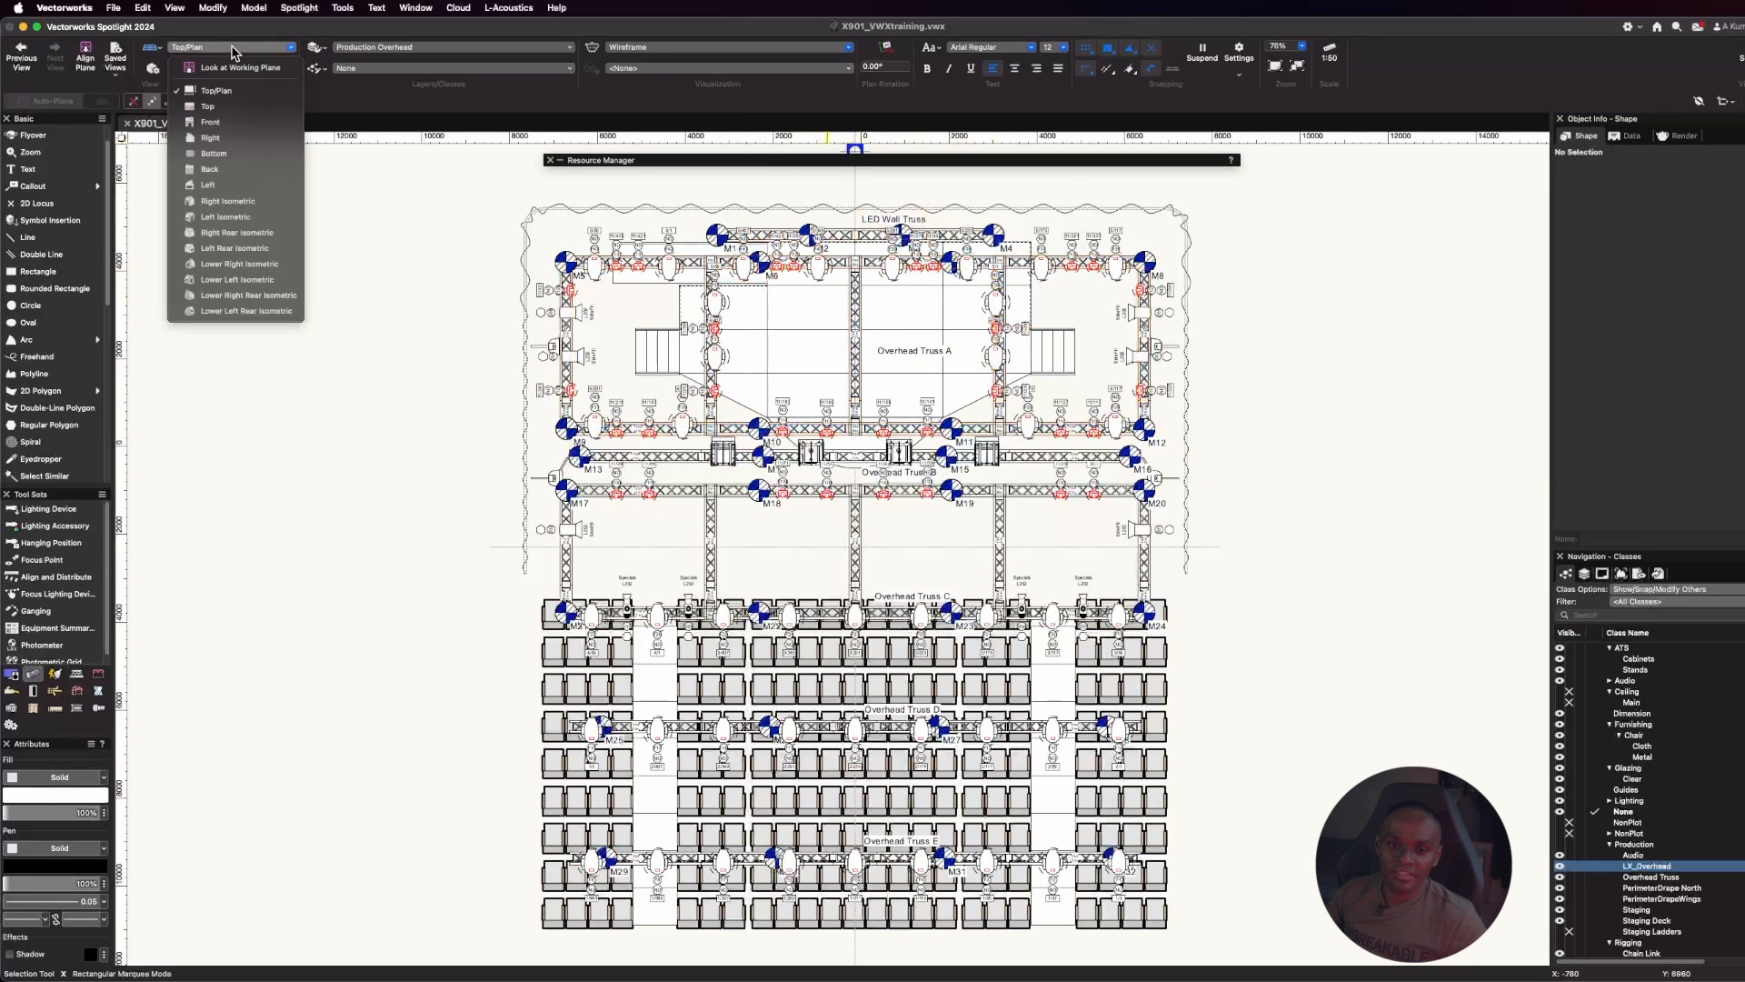
left_click(232, 217)
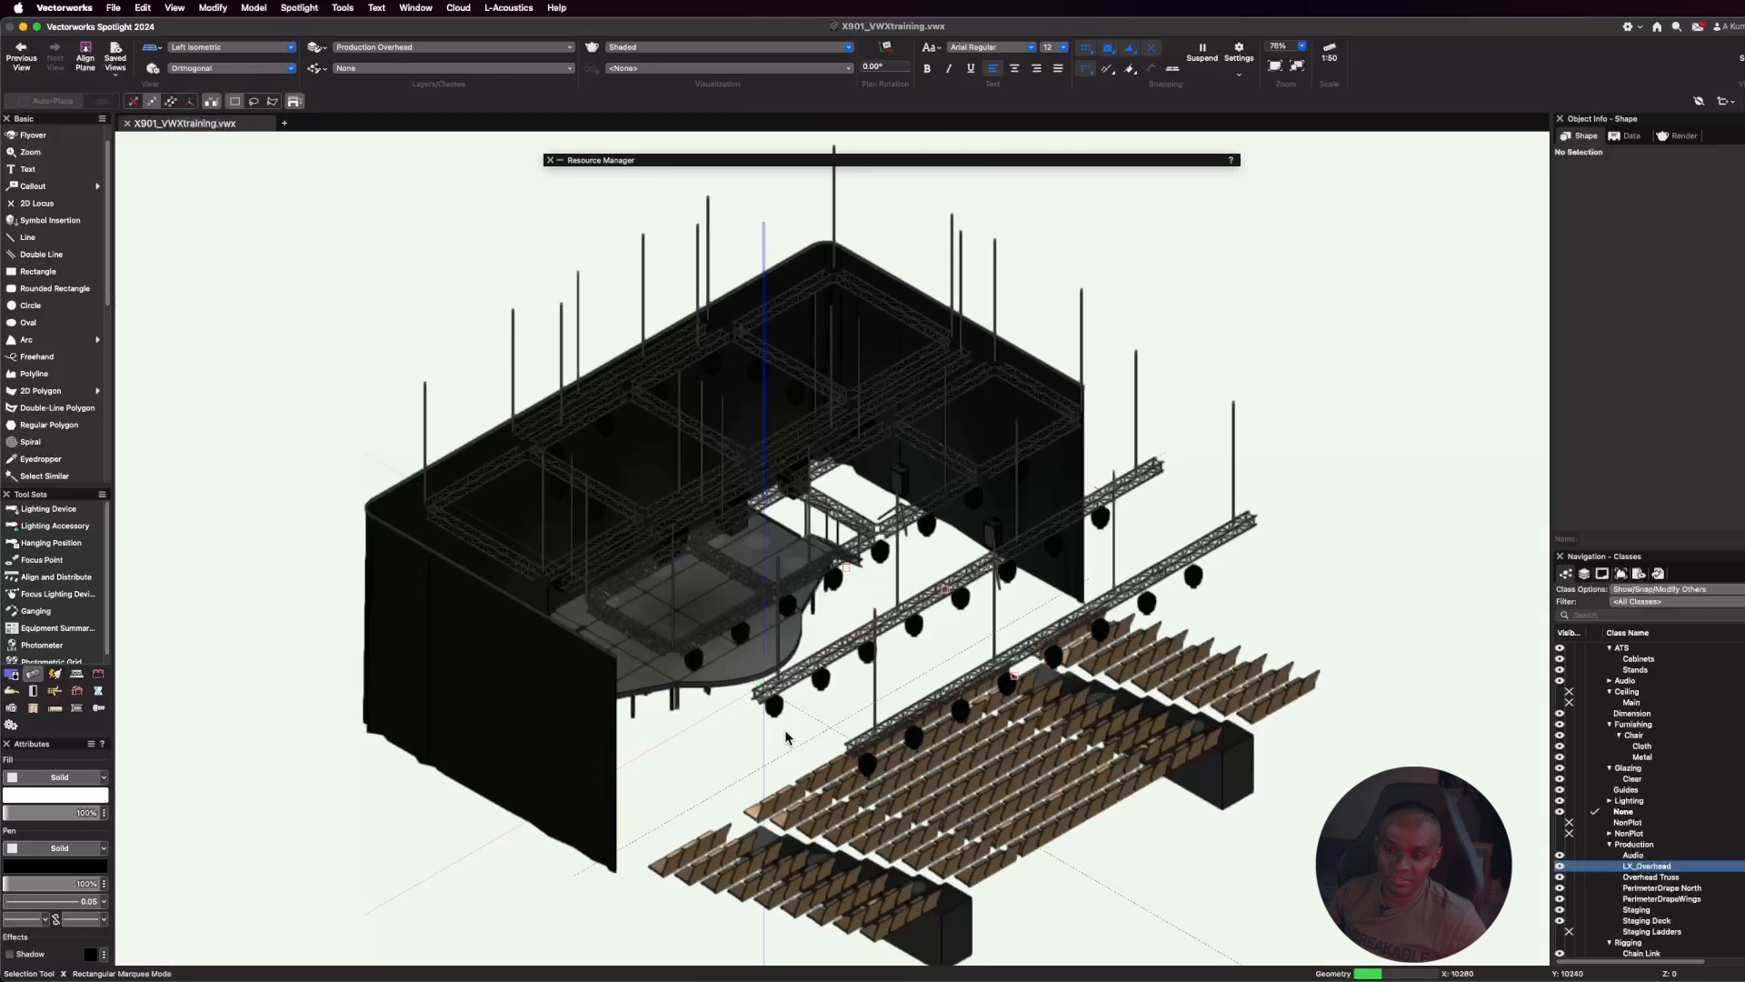
scroll(1104, 755, "up", 3)
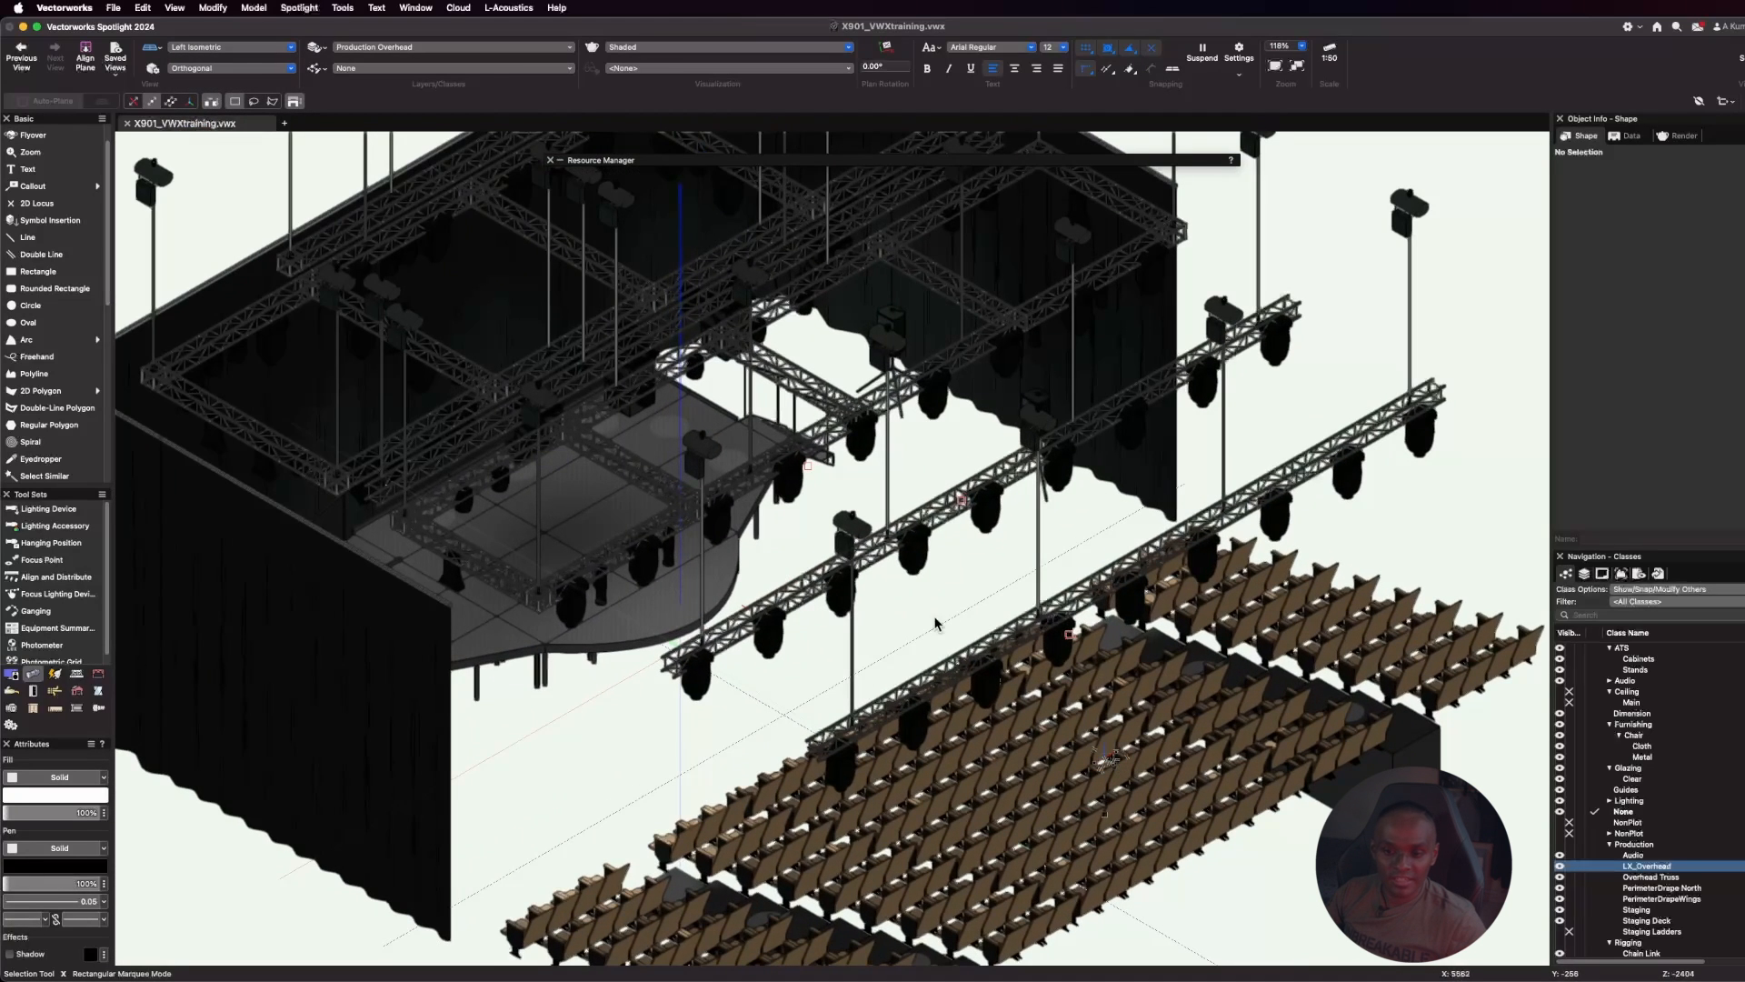
scroll(886, 428, "down", 3)
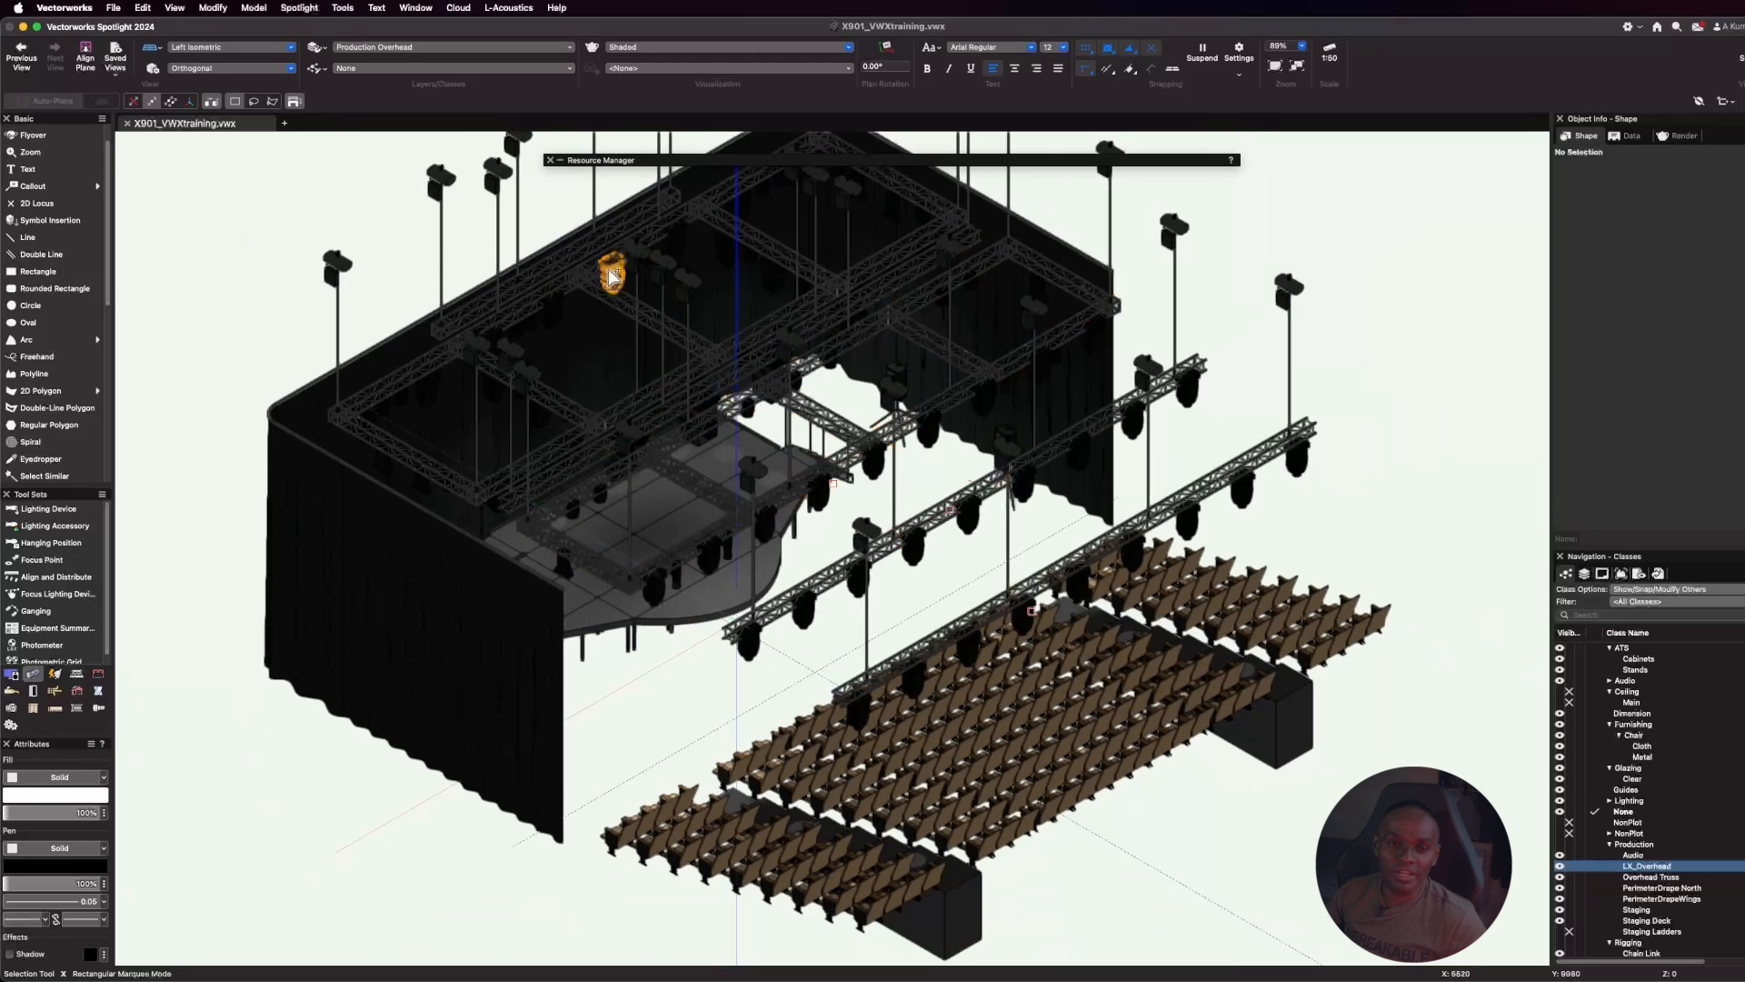
left_click(262, 48)
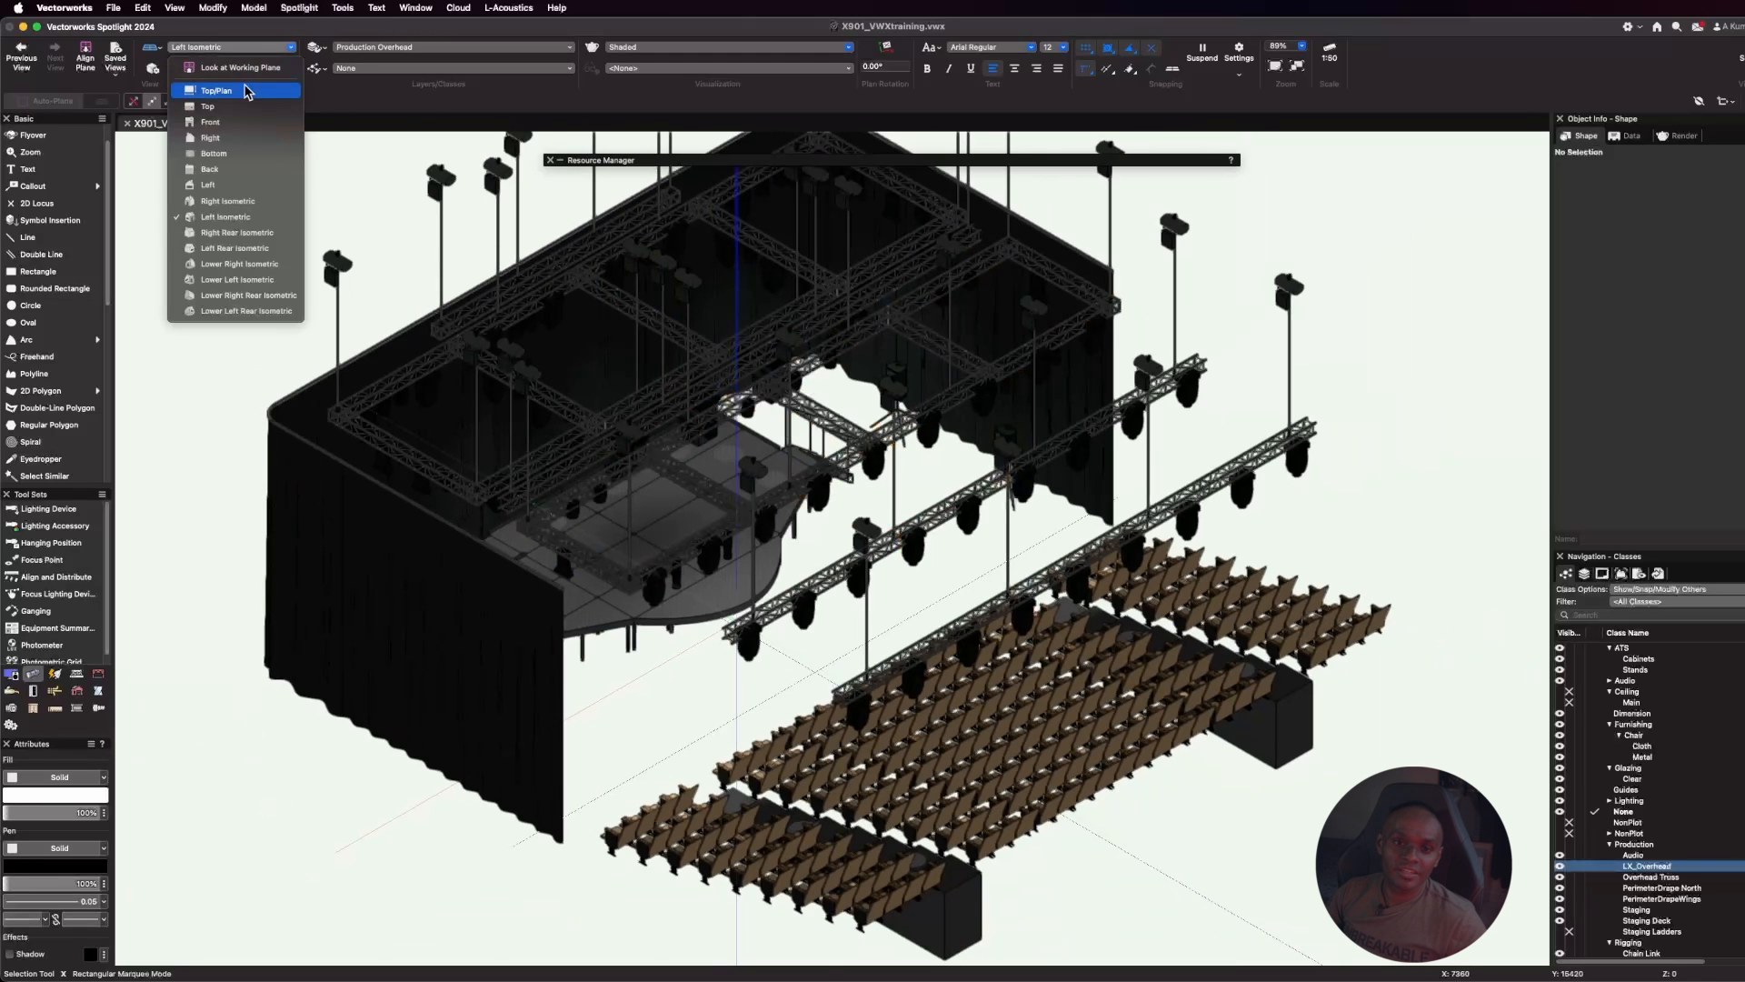
left_click(247, 85)
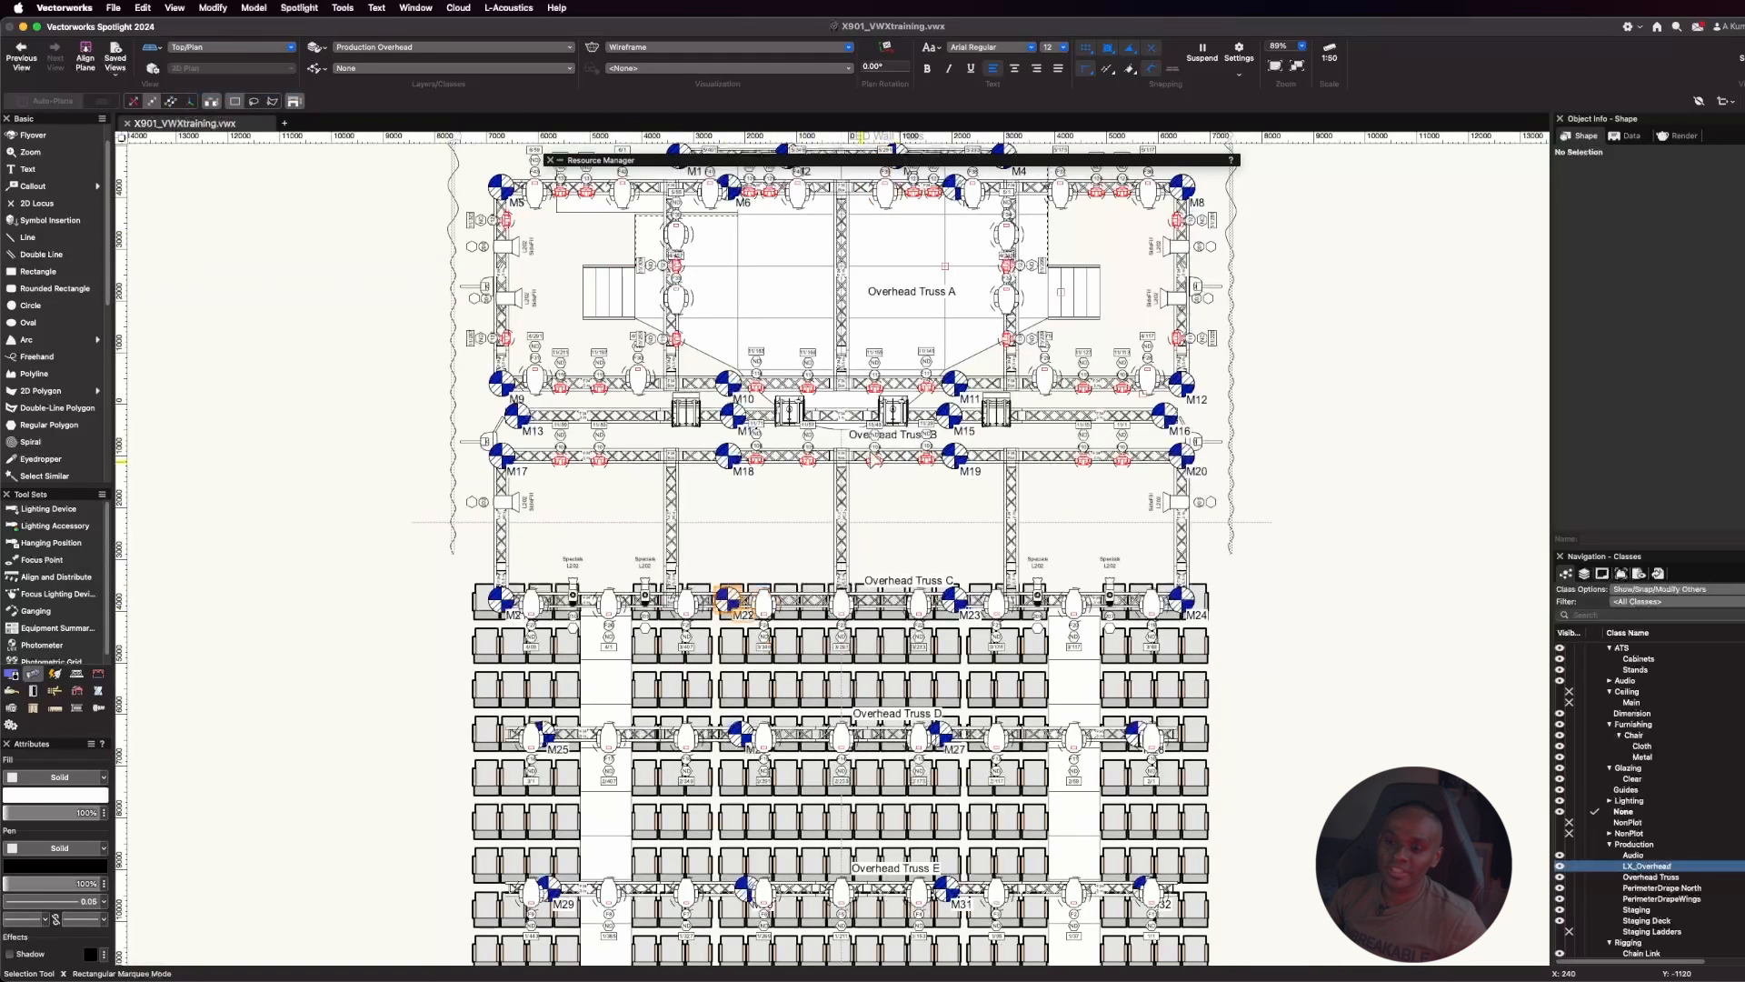
scroll(963, 412, "down", 2)
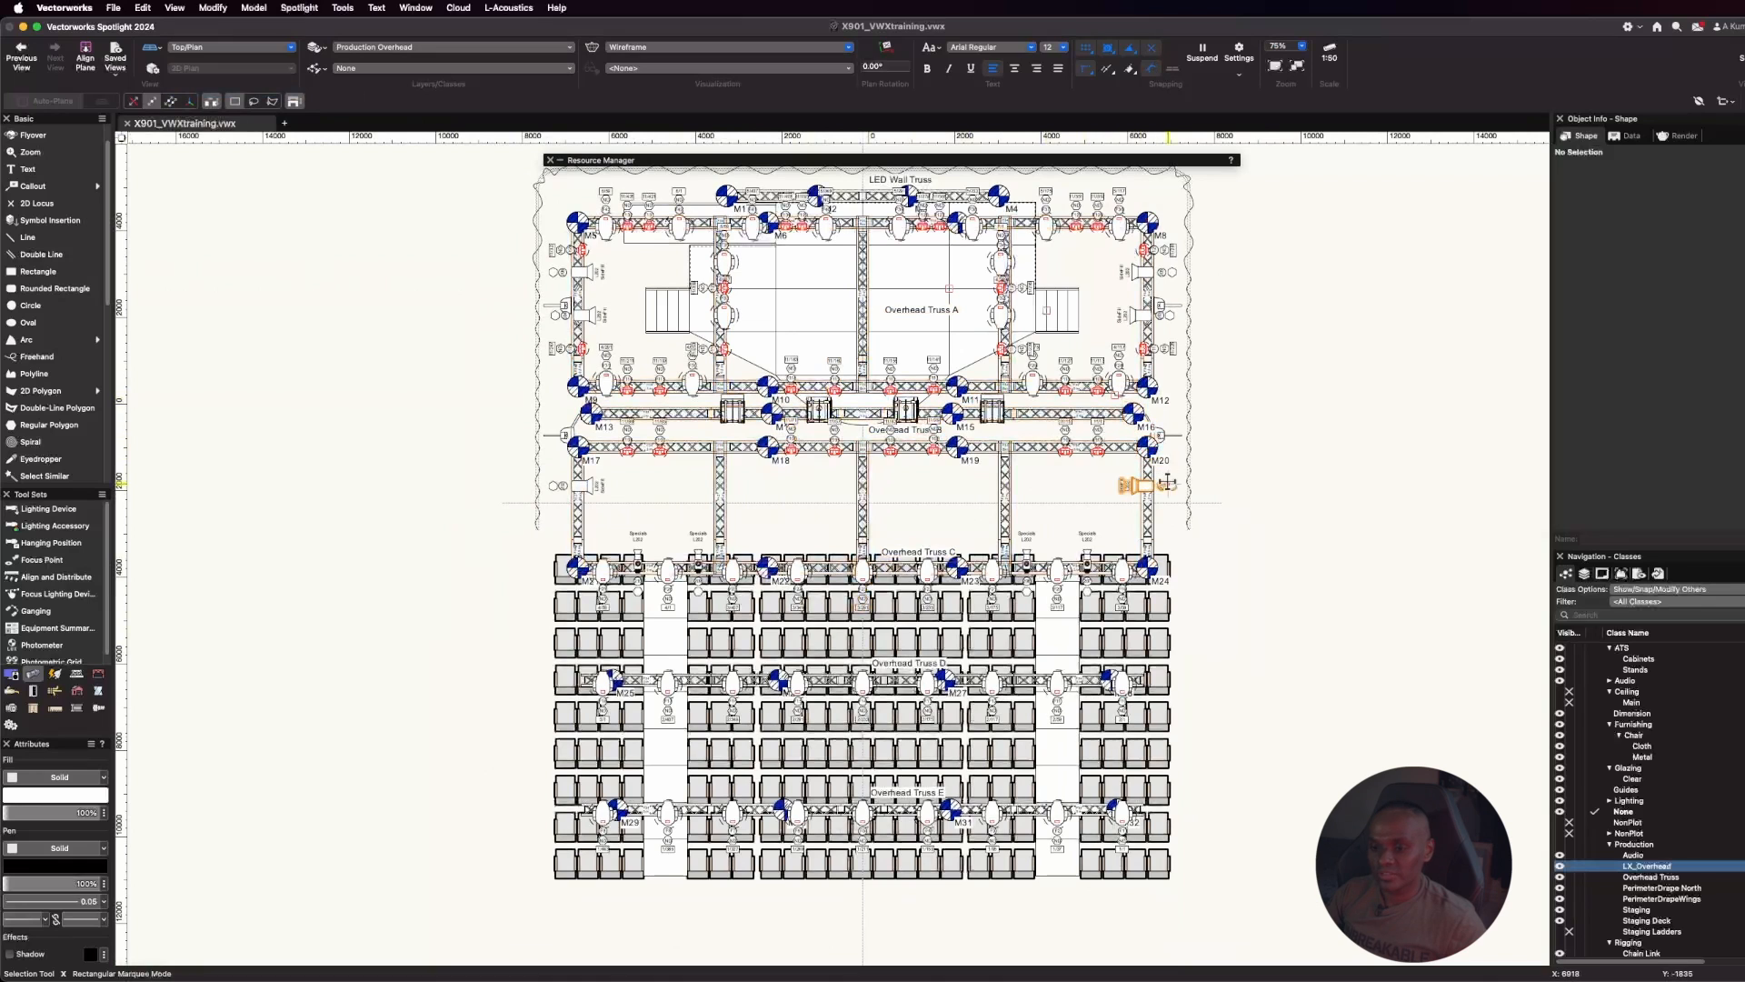